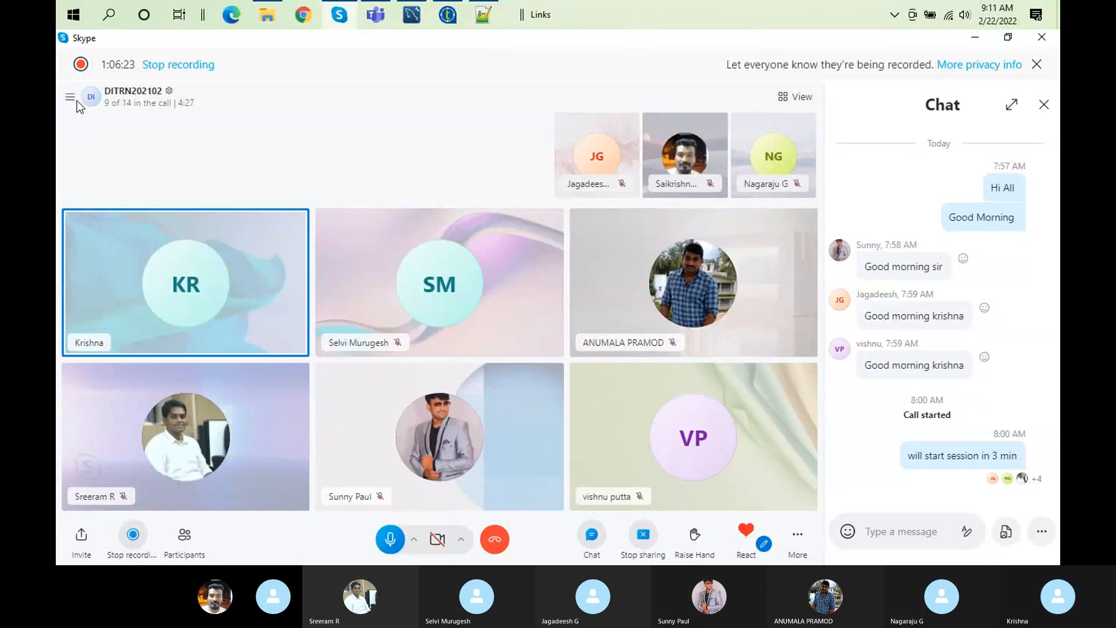
Step: Review the list of participants in the current Skype group call and close it
left_click(133, 107)
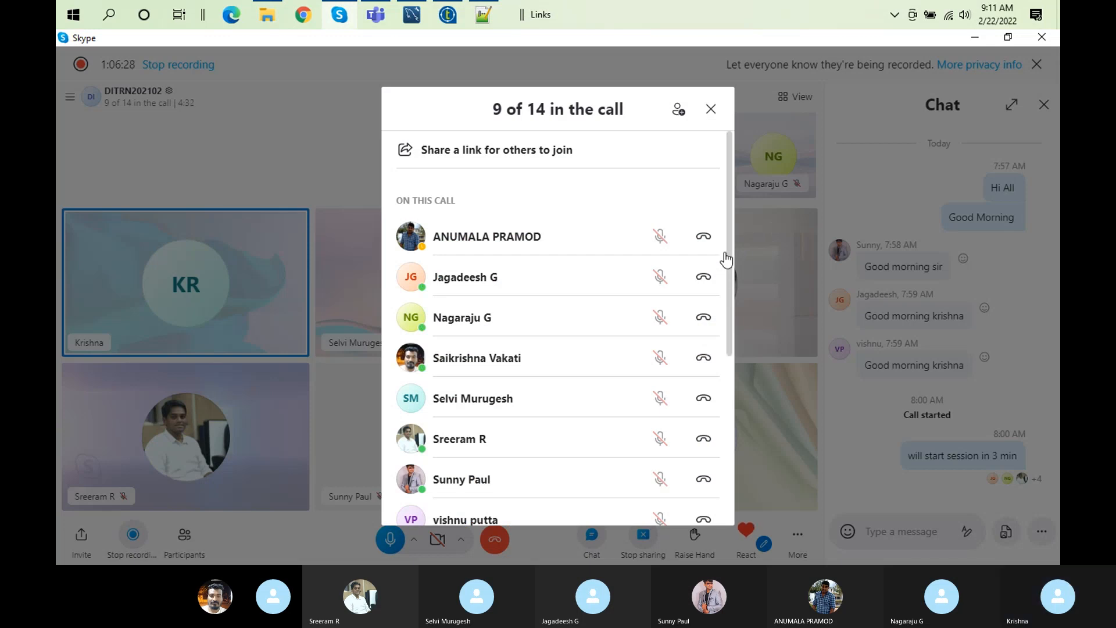
left_click_drag(730, 235, 706, 209)
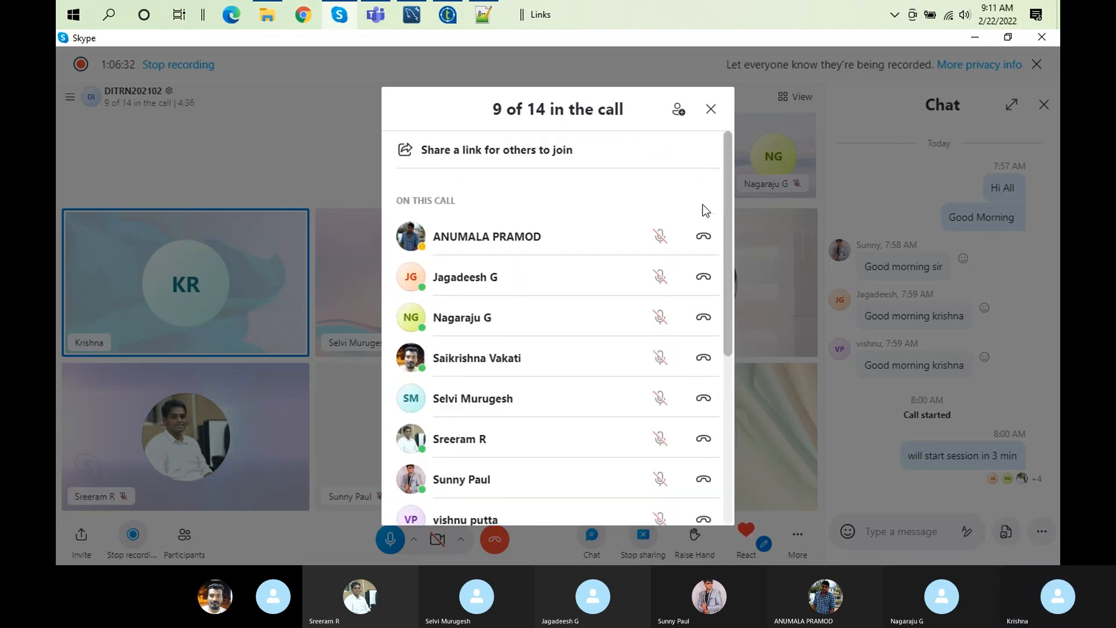
left_click(711, 109)
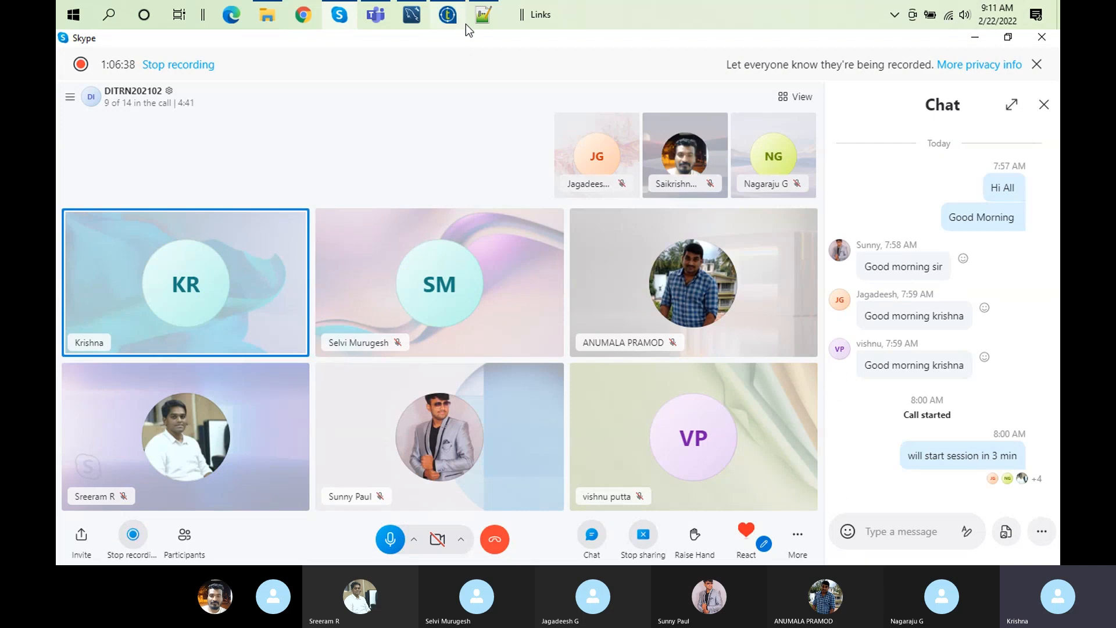
Step: Switch to Talend Open Studio and move tDie_1 in job TRN_DB_Ex1 sideways, down and to the right of tDBConnection_1
left_click(448, 14)
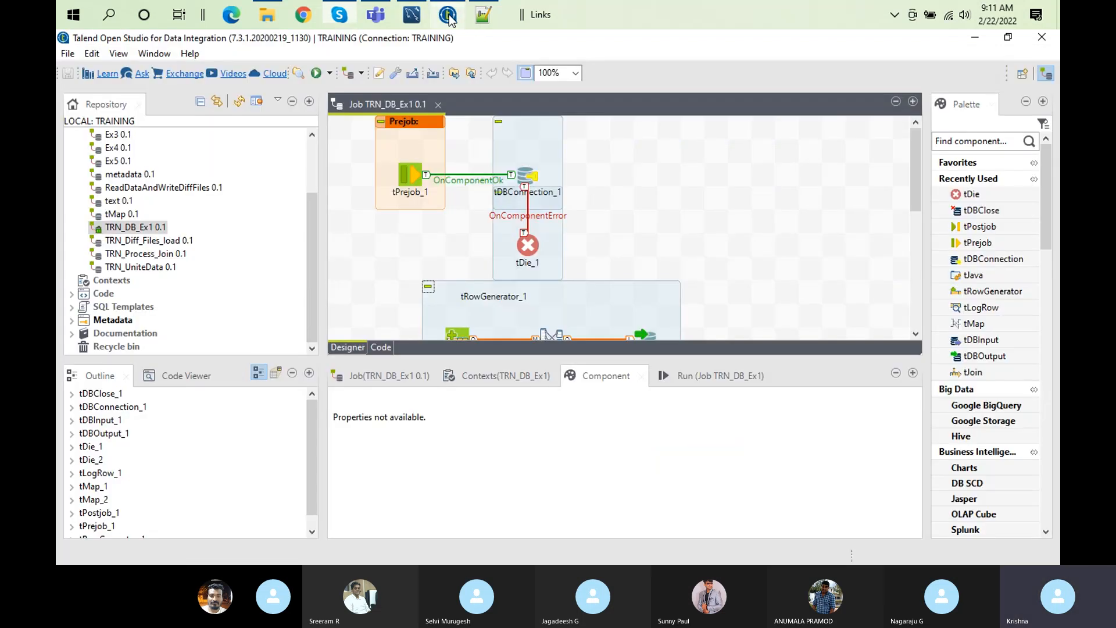
left_click(558, 181)
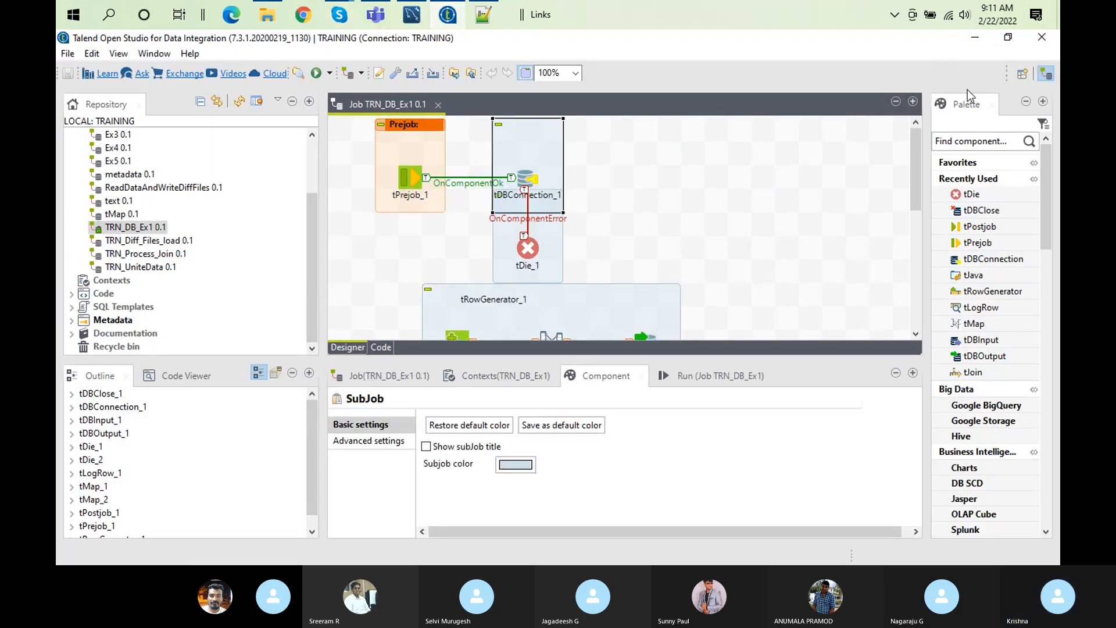
left_click(530, 250)
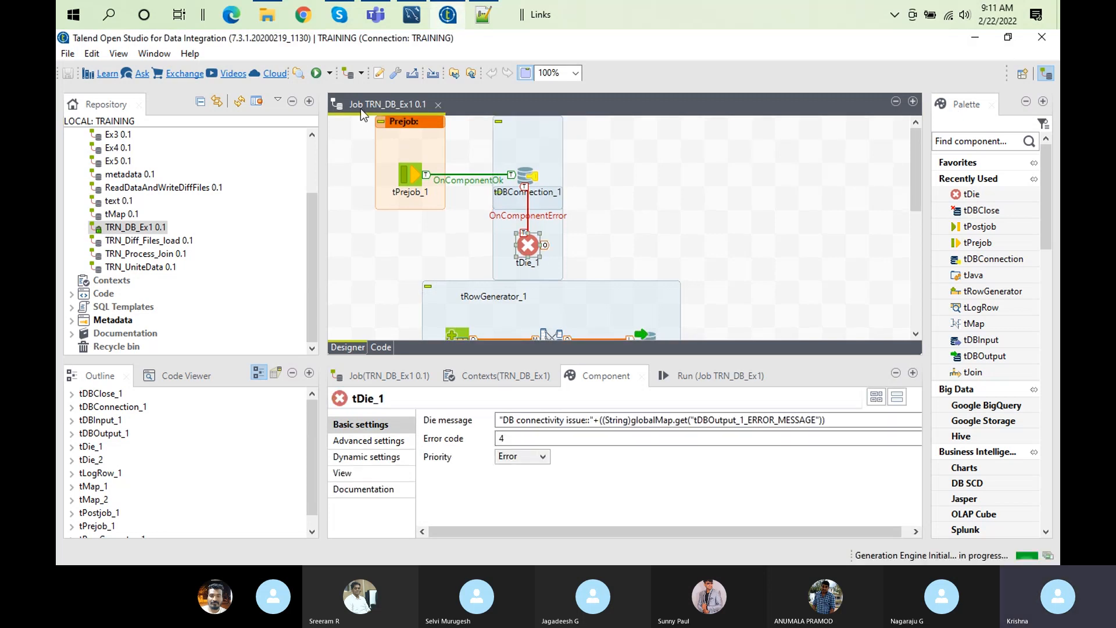
key("ctrl+m")
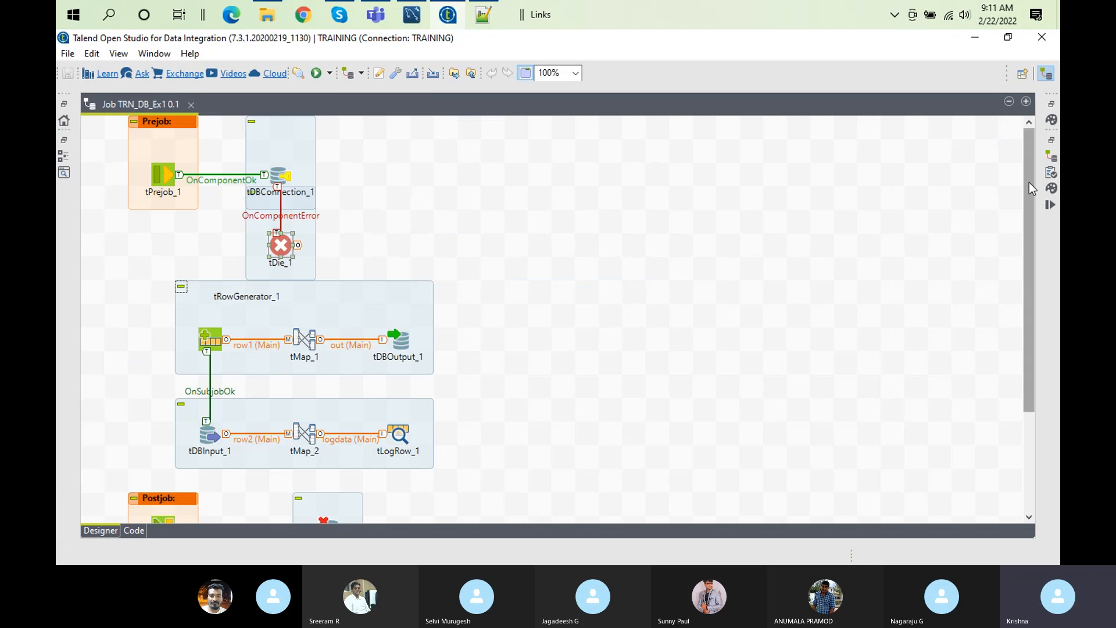
left_click_drag(1030, 183, 1034, 246)
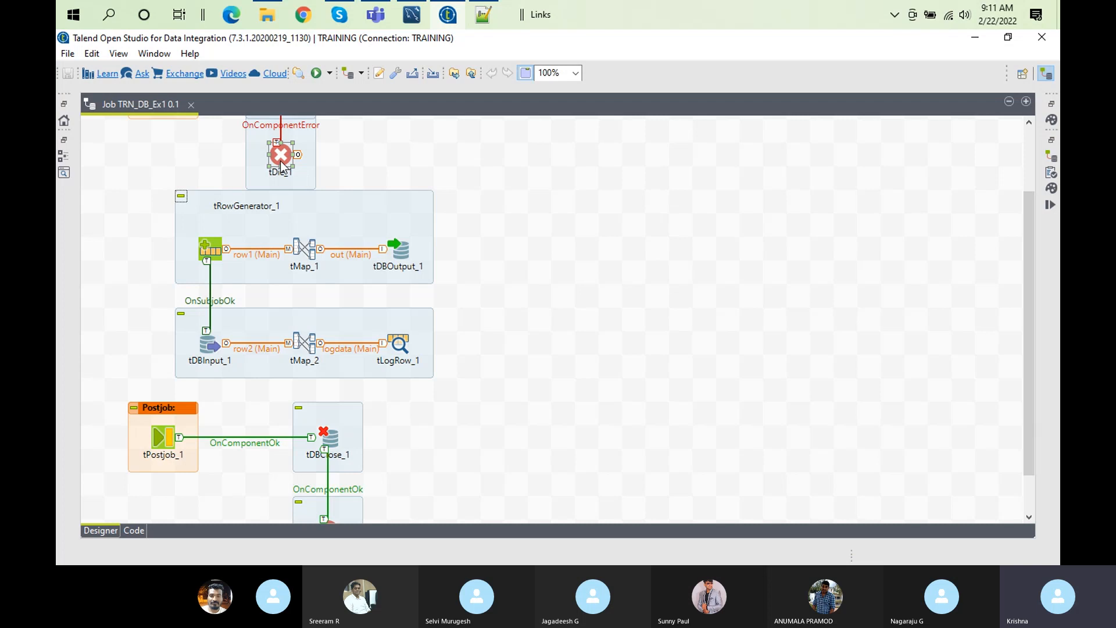
left_click_drag(287, 149, 396, 155)
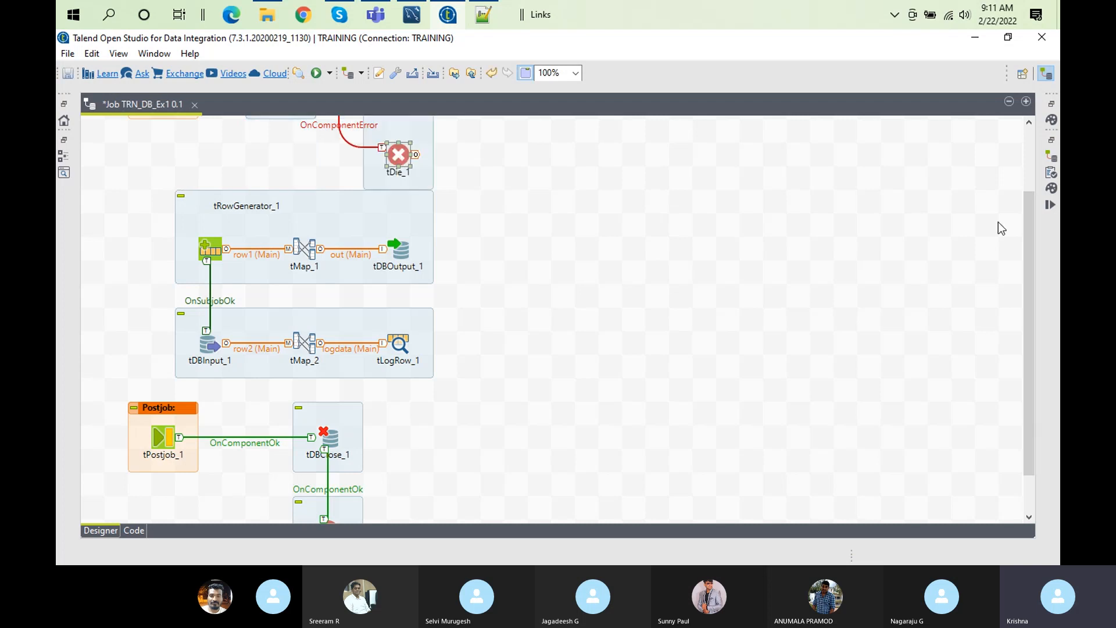
left_click_drag(1032, 316, 1026, 251)
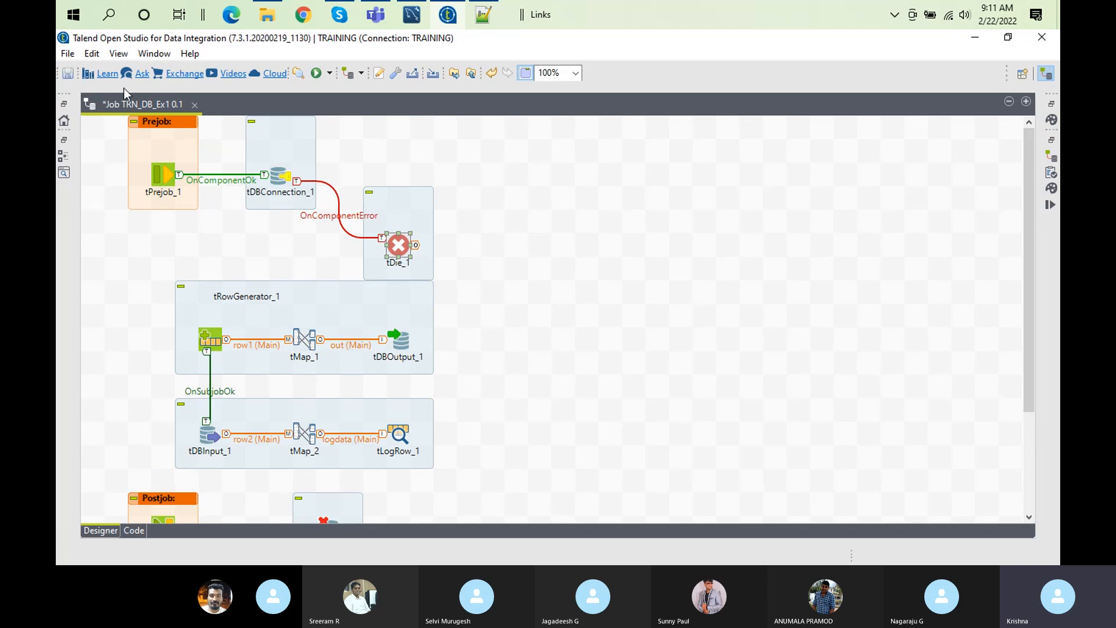
double_click(148, 105)
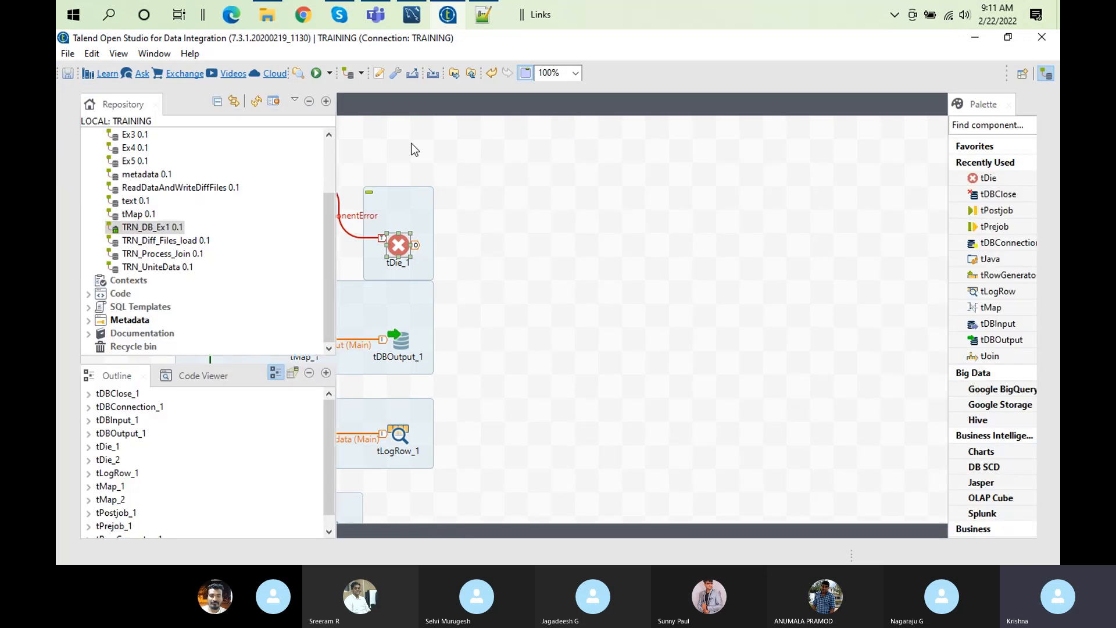
Step: Create a new job named TRN_File_To_DB under Job Designs
left_click_drag(312, 235, 312, 156)
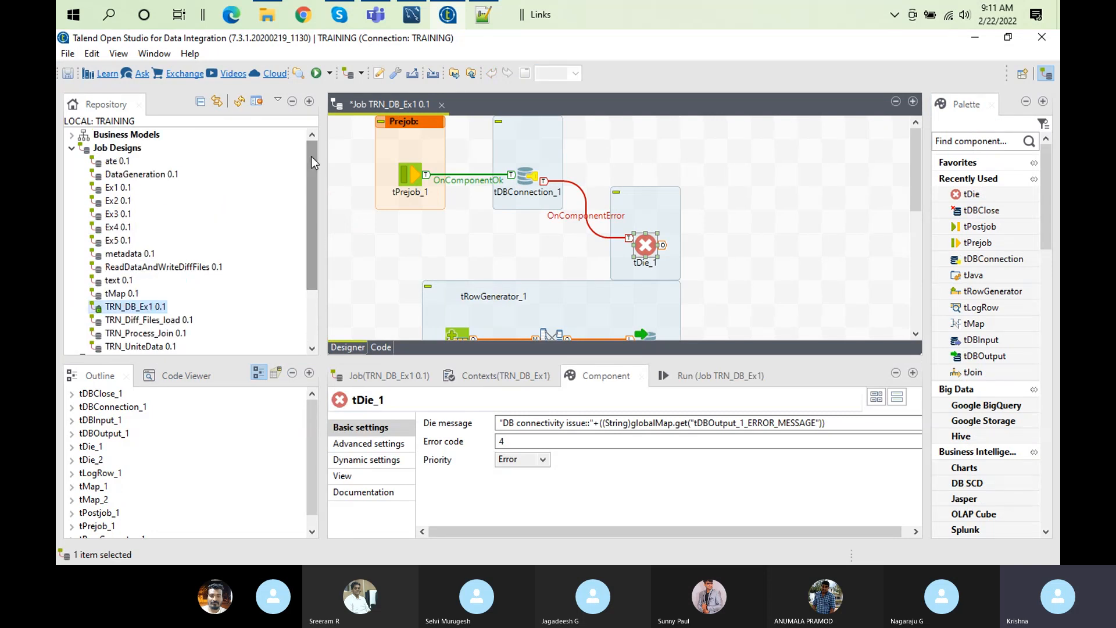
right_click(123, 150)
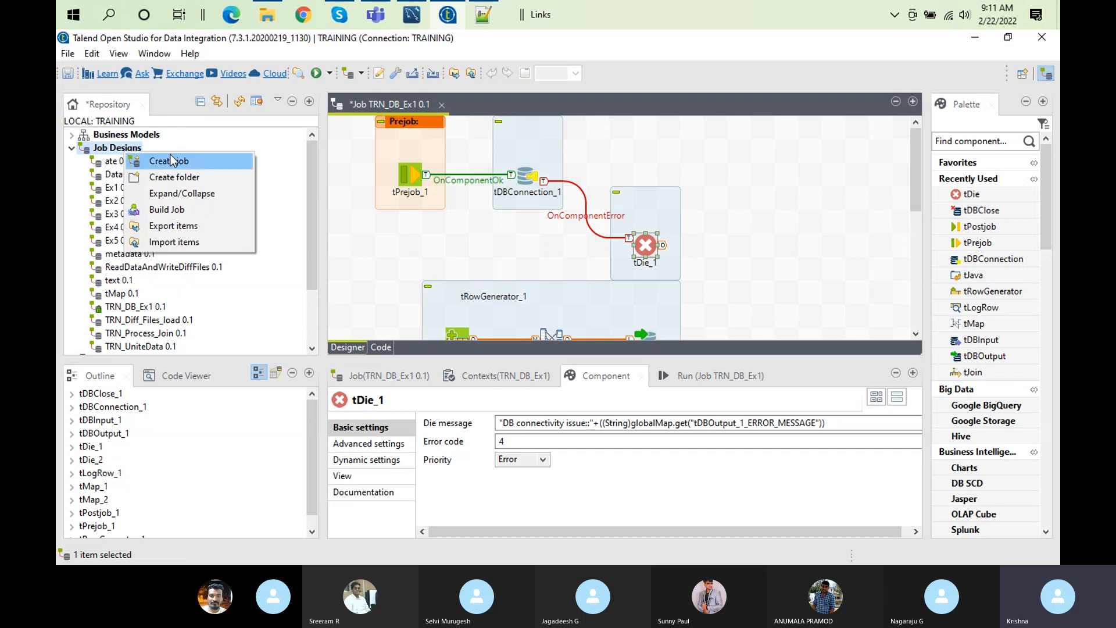
left_click(187, 163)
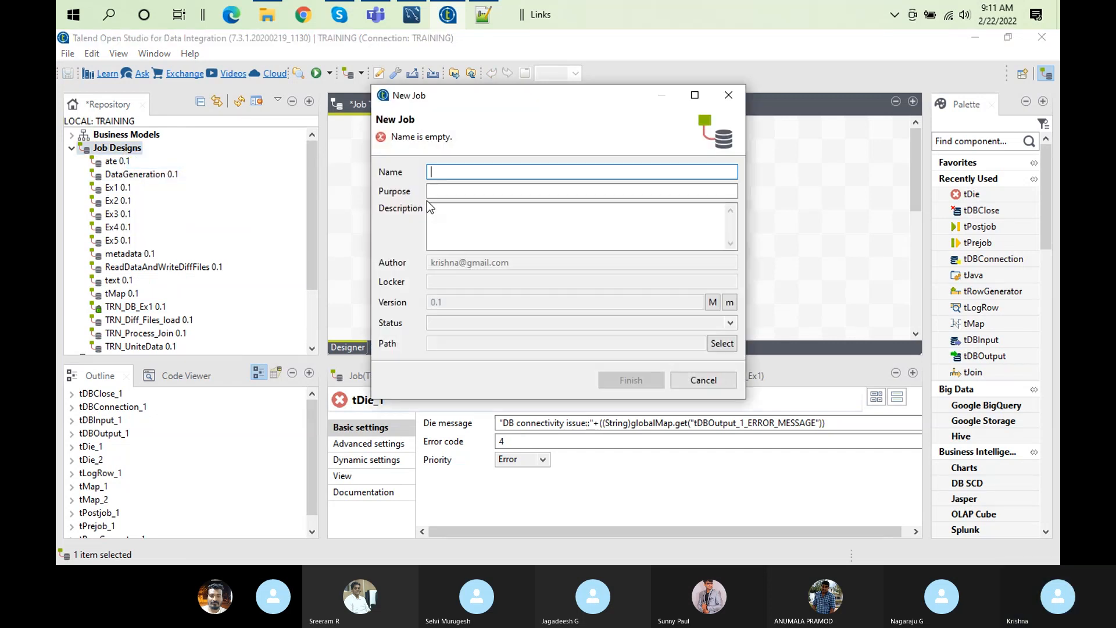
type("TR")
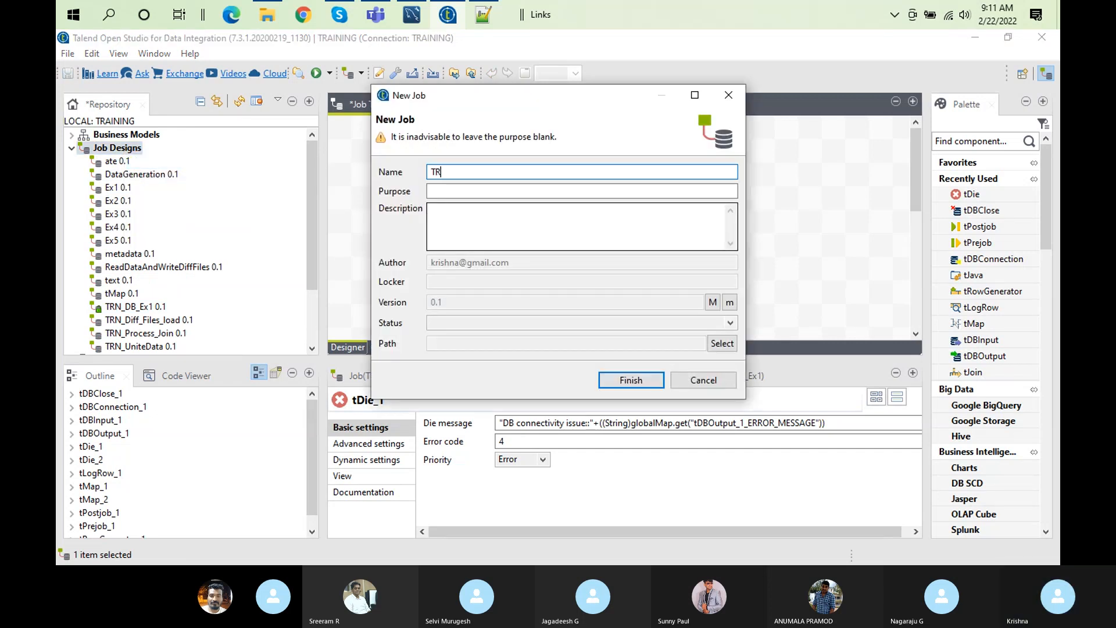
type("N_File_To DB")
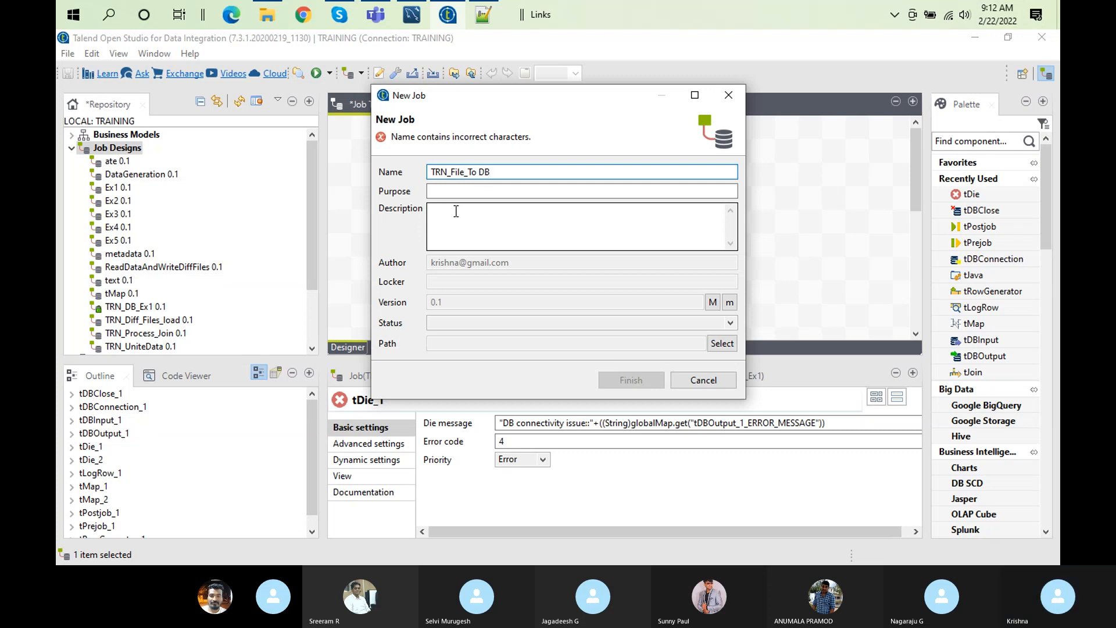
key("BackSpace")
key("BackSpace")
key("BackSpace")
type("_")
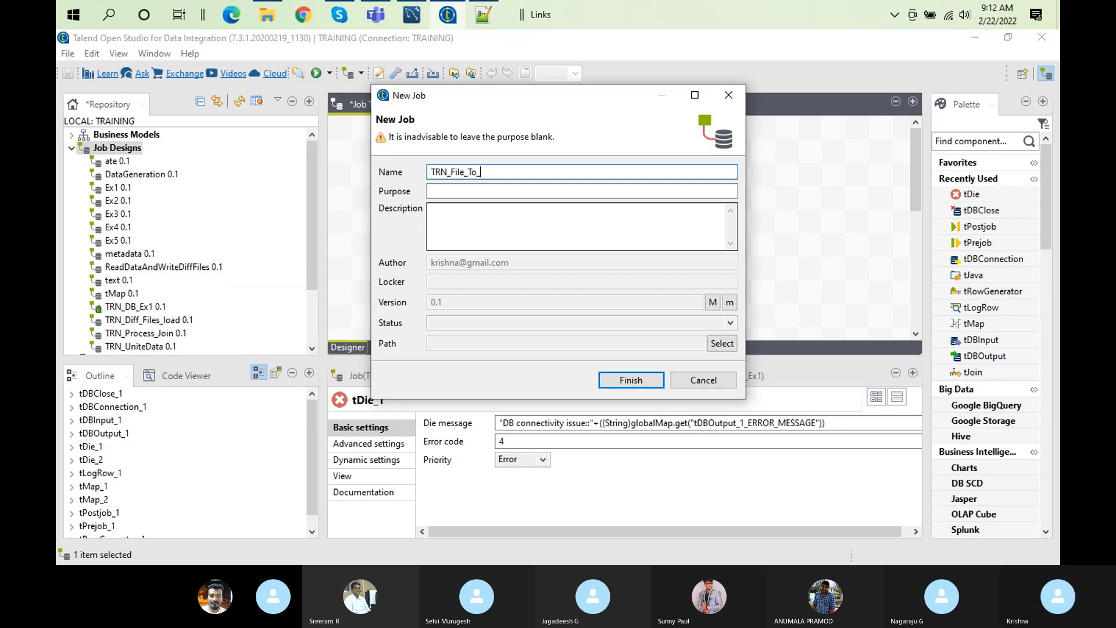
type("DB")
key("Return")
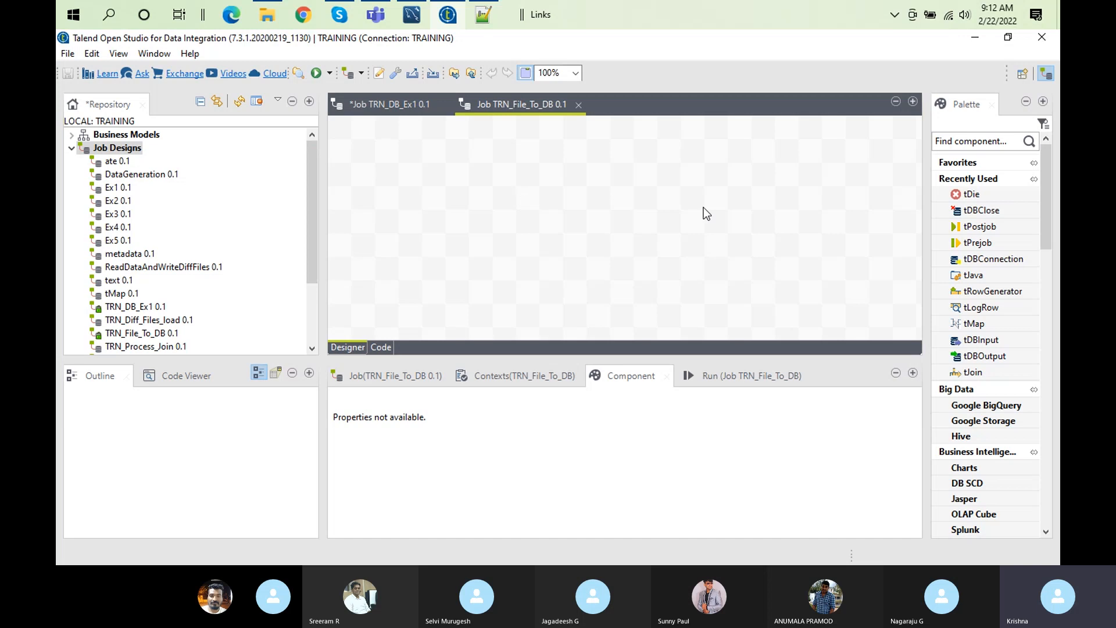
Step: Place a tPrejob component on the empty job canvas and add a tFileExist component beside it
left_click(981, 243)
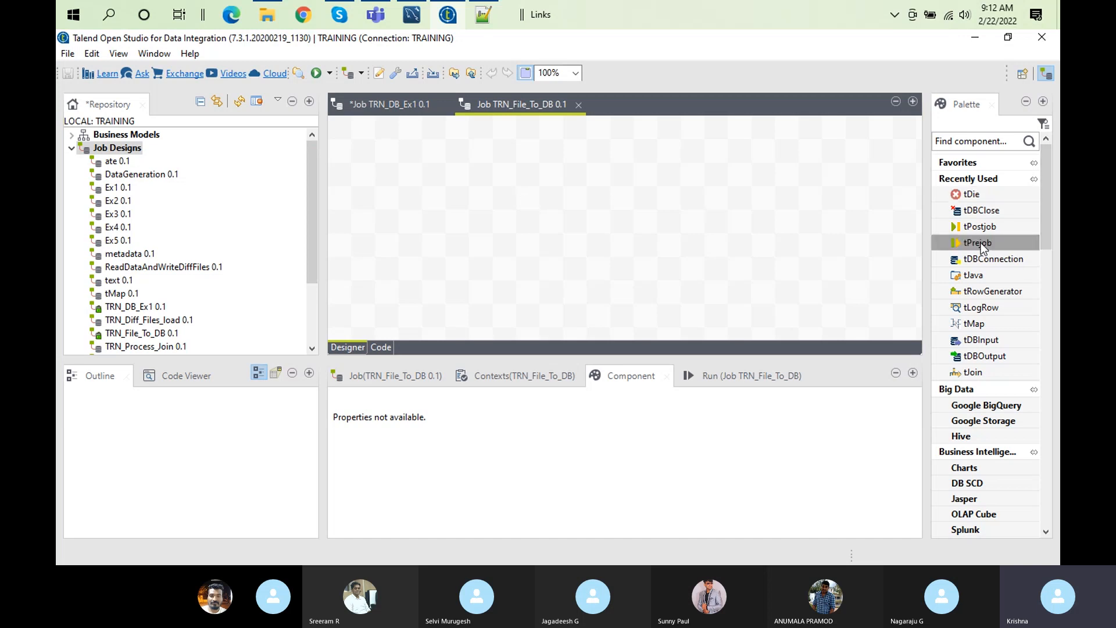
left_click(394, 152)
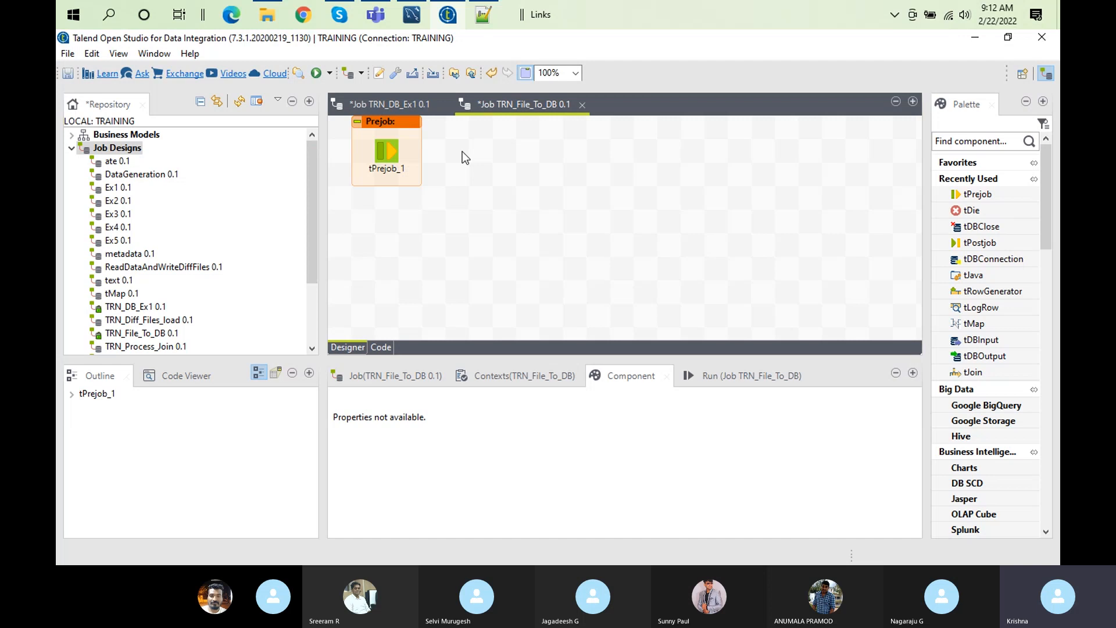
type("t")
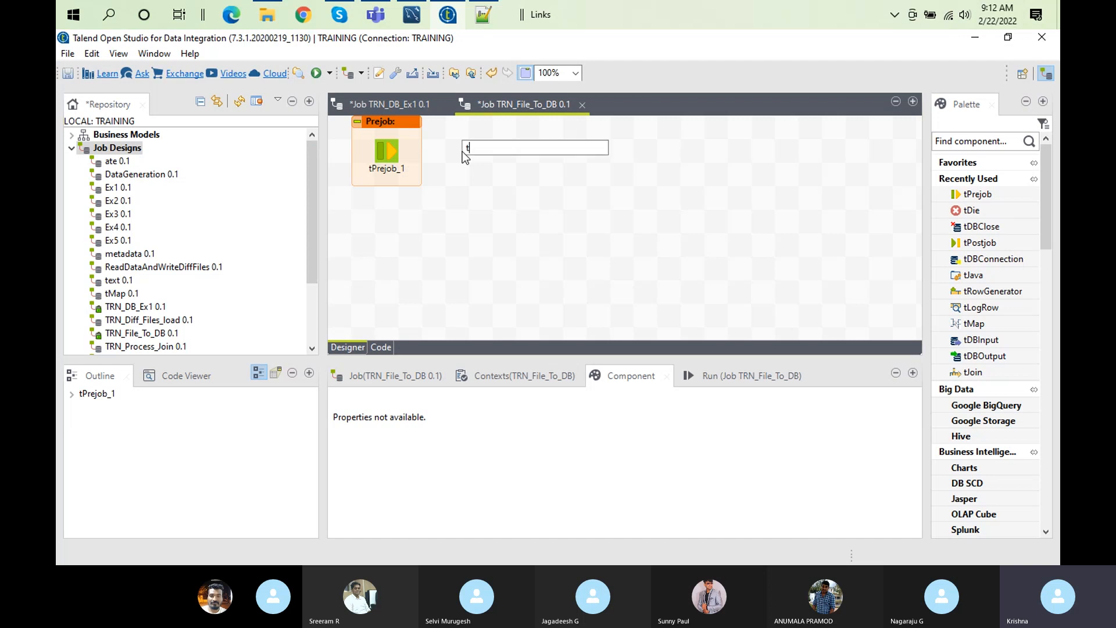
type("fi")
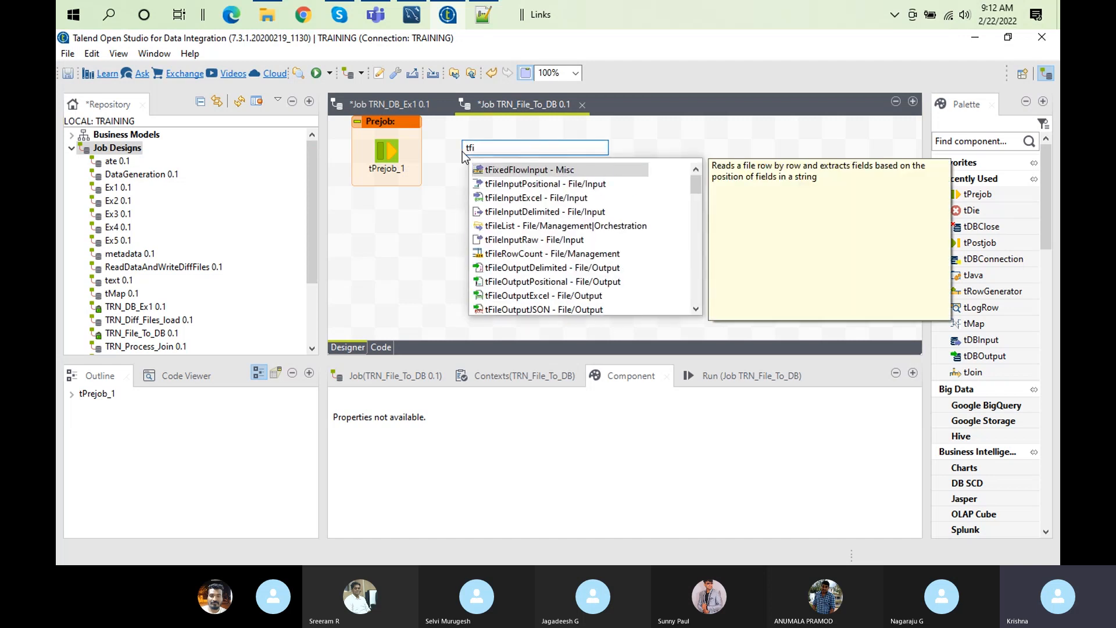
type("e")
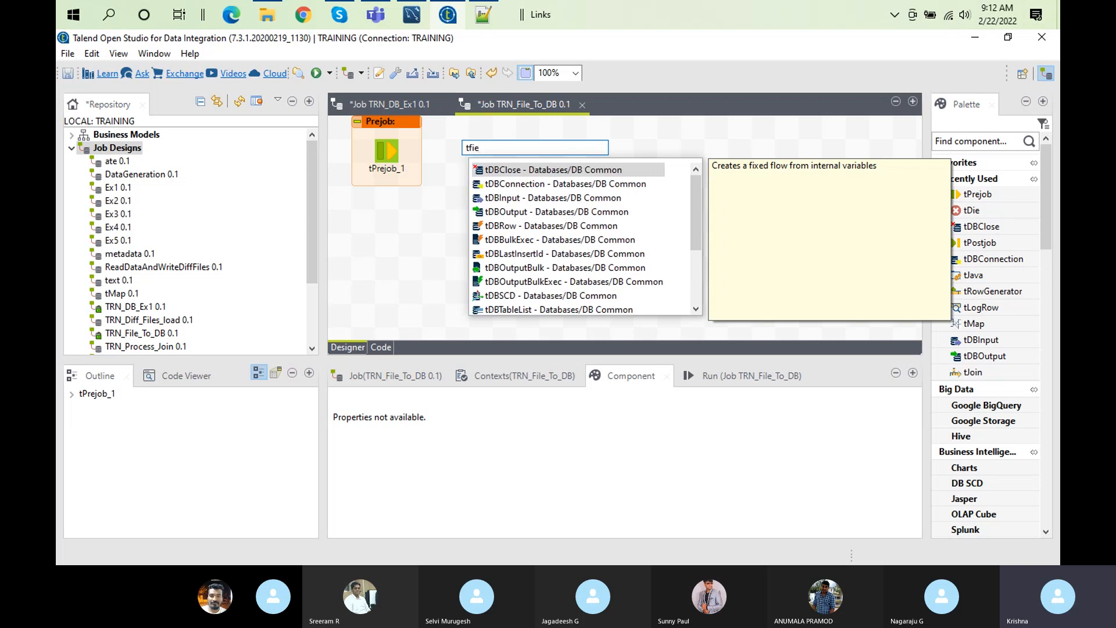
key("BackSpace")
type("le")
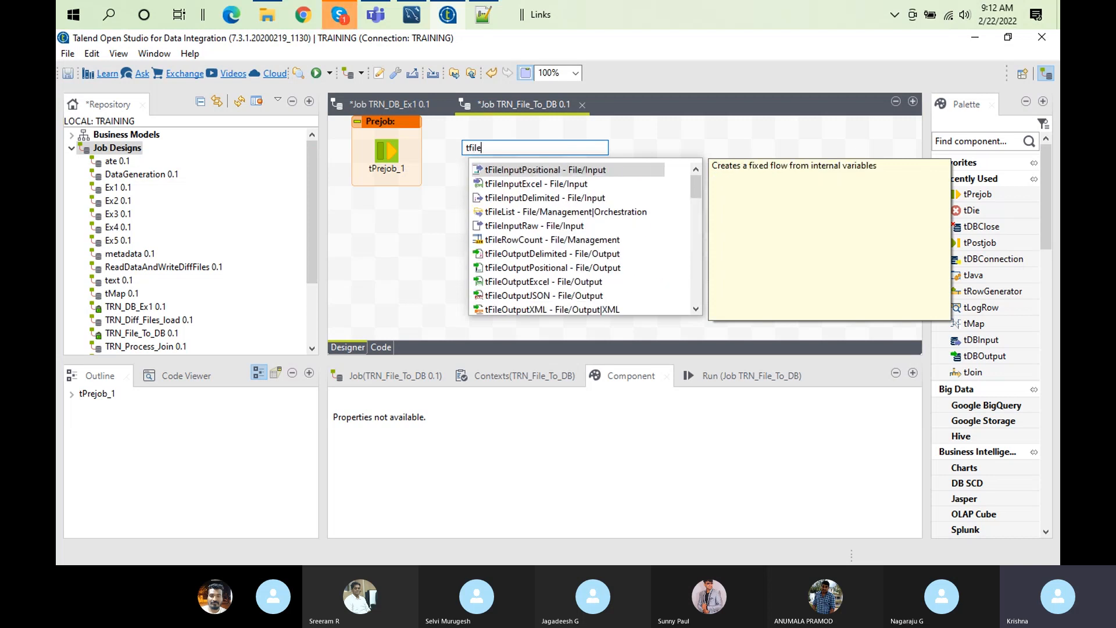
type("E")
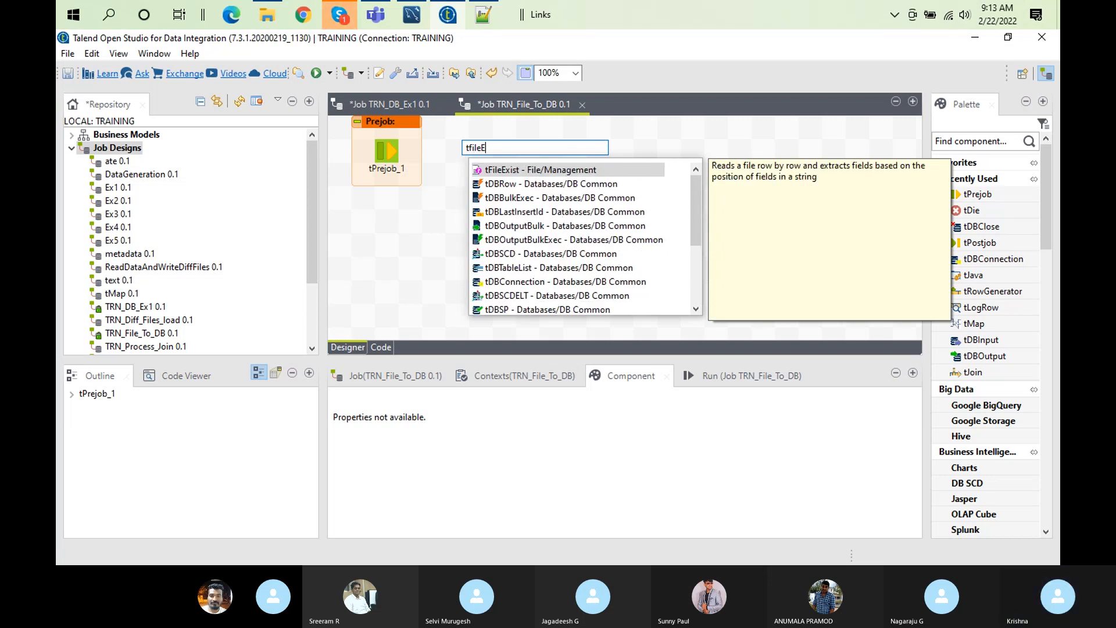
double_click(584, 172)
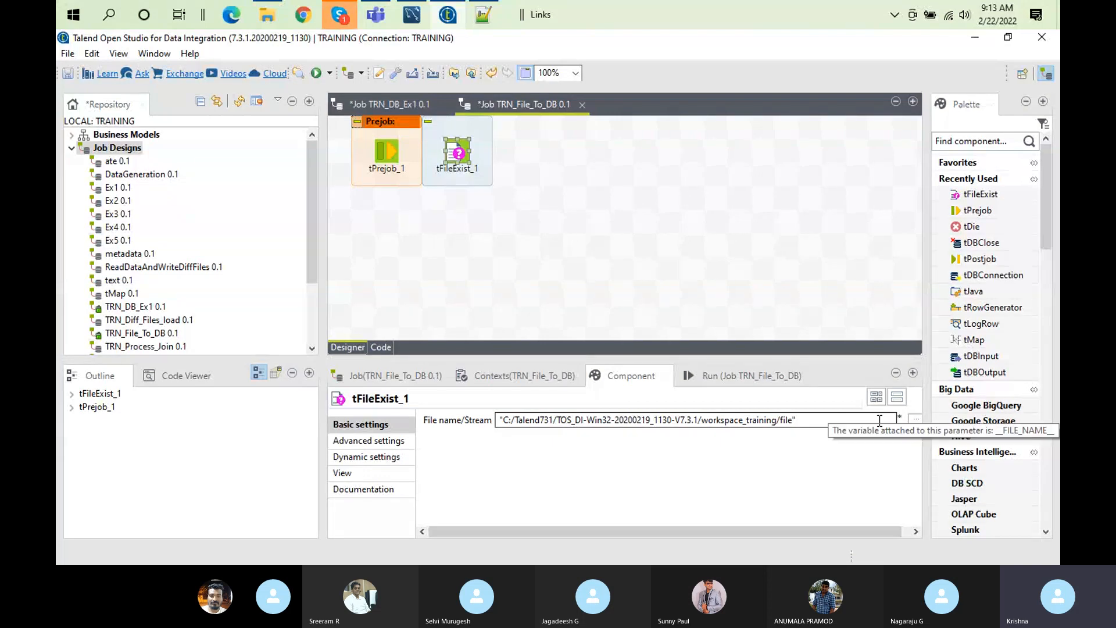
Step: Check the Skype call chat, then switch to Notepad++ and examine the contents and folder path of candidates.txt
left_click(352, 16)
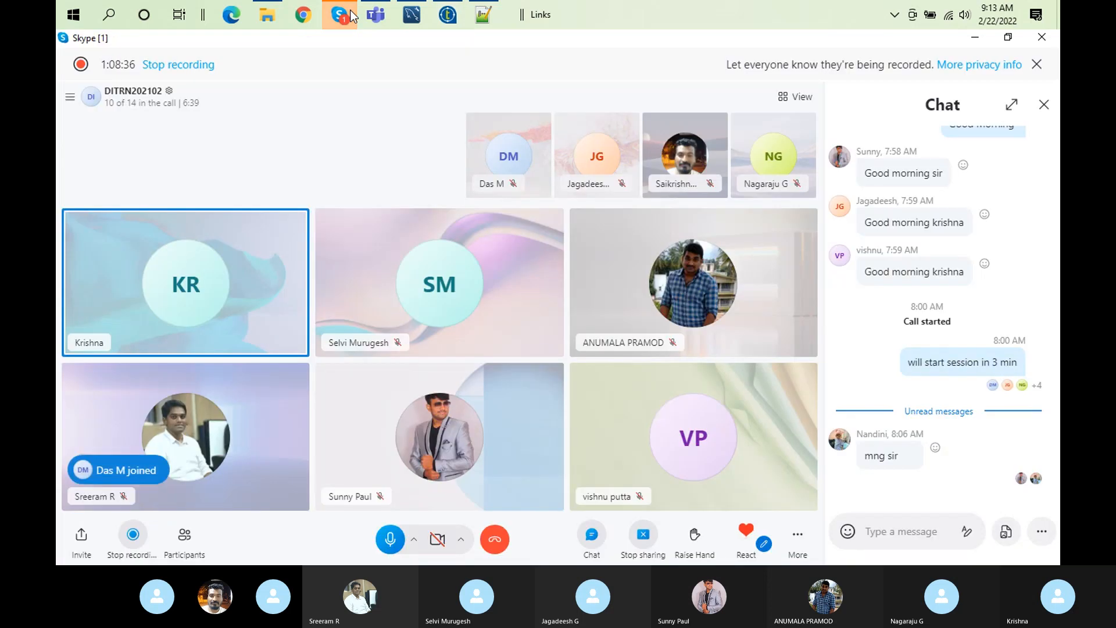
left_click(483, 16)
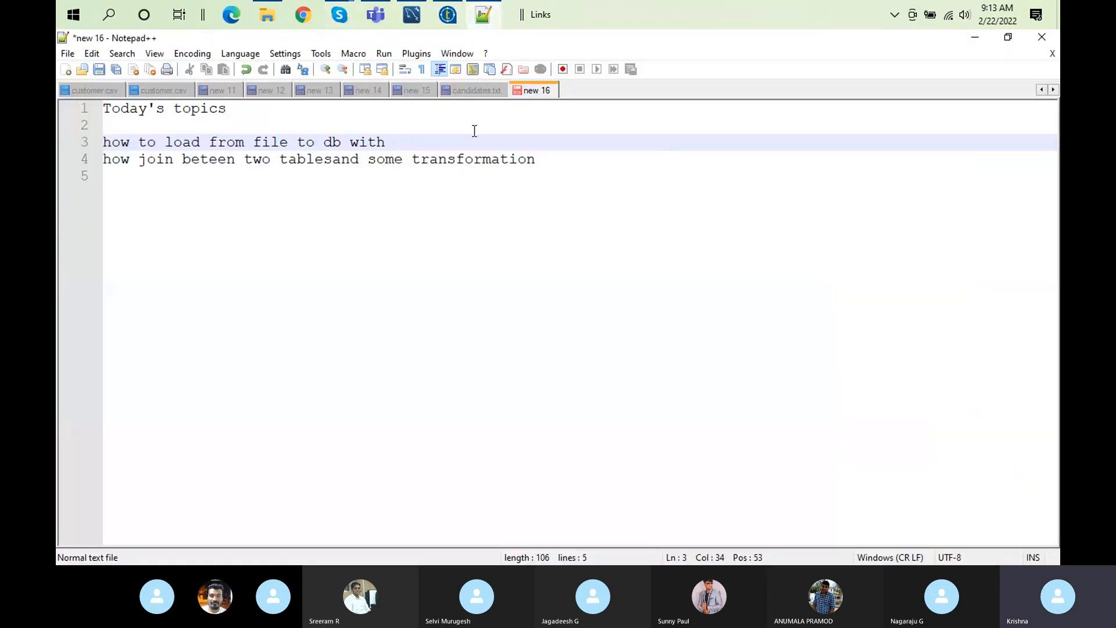
left_click(480, 92)
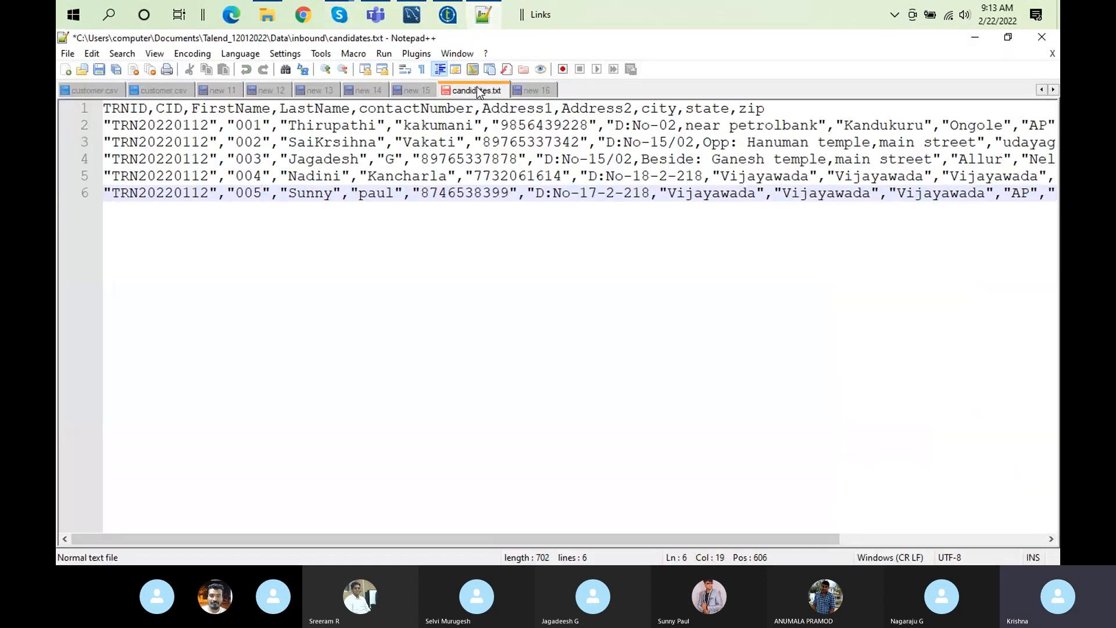
left_click(958, 106)
left_click(481, 96)
right_click(479, 96)
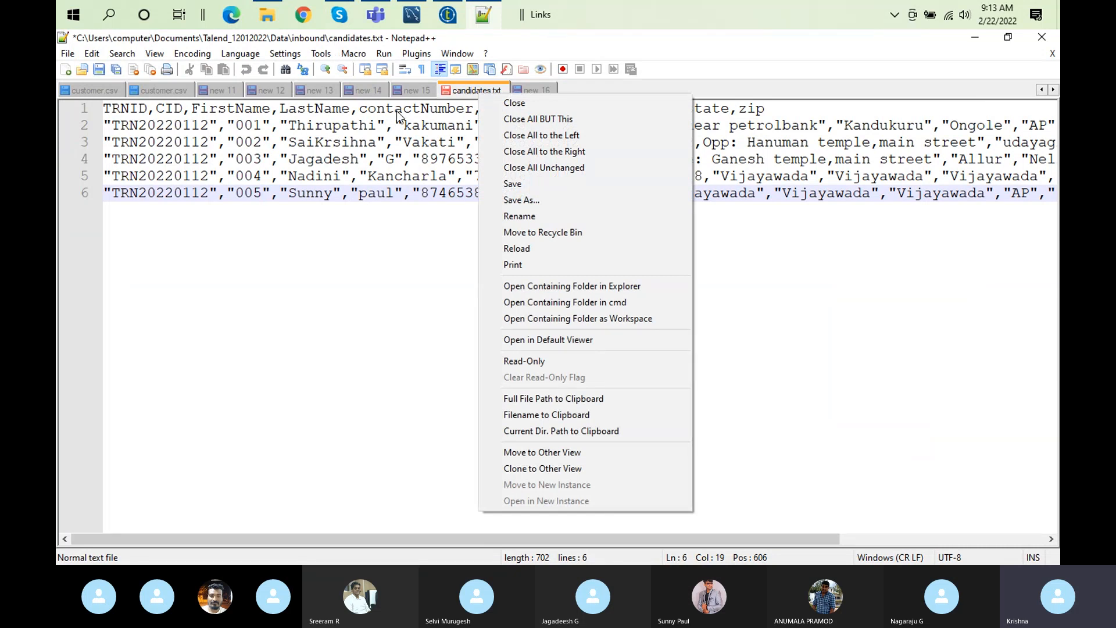
Step: Switch to Talend Open Studio and set tFileExist_1's file to candidates.txt from Documents/Talend_12012022/Data/inbound
left_click(448, 15)
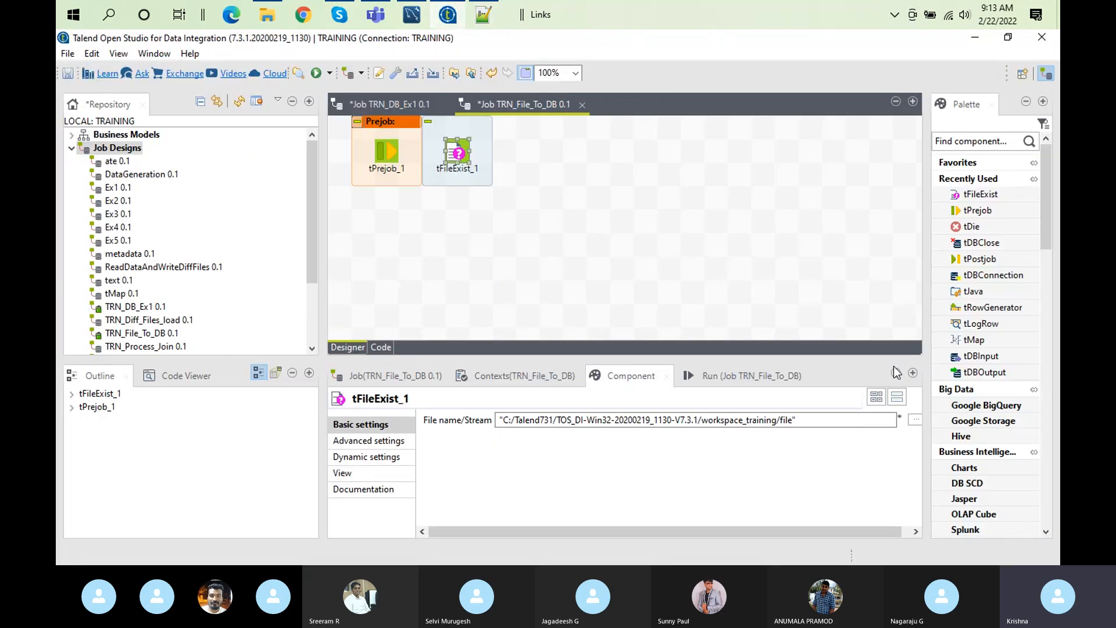
left_click(916, 420)
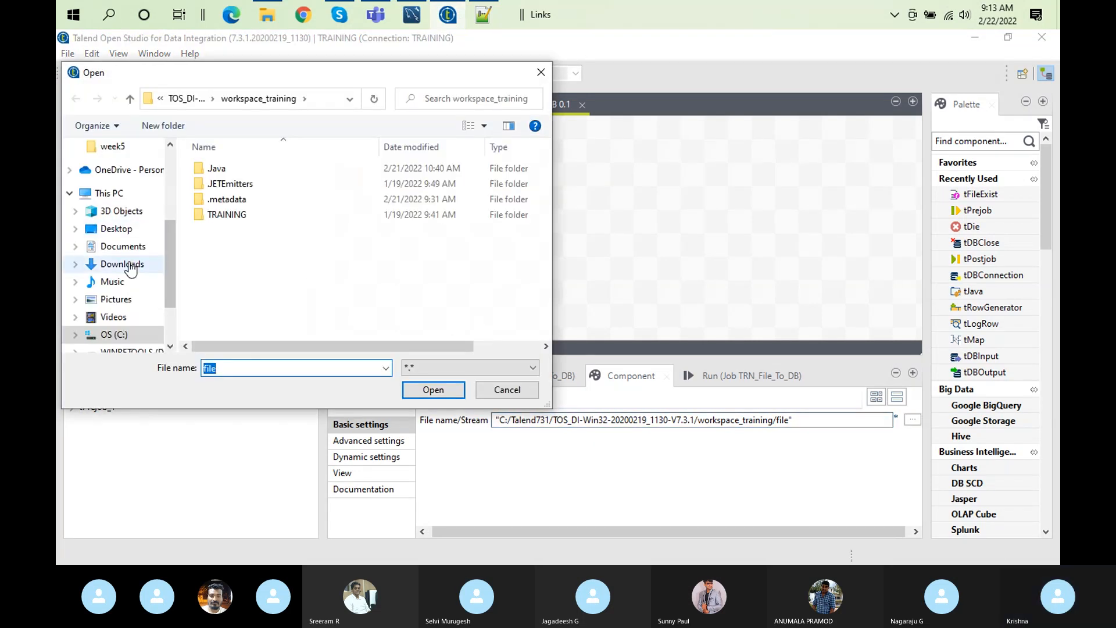
left_click(129, 249)
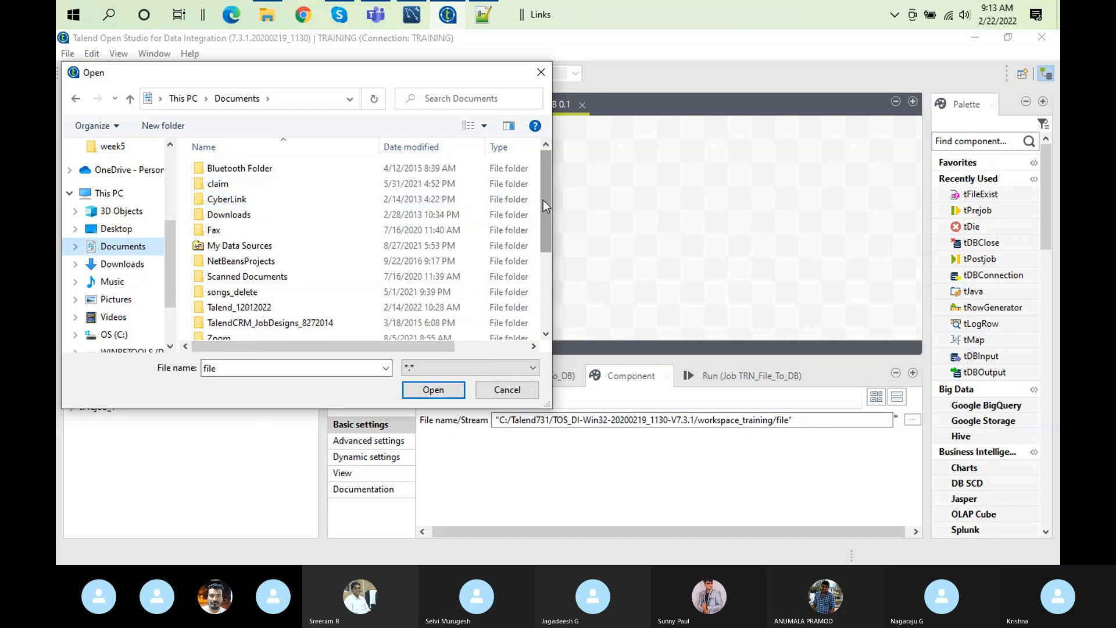
left_click_drag(544, 202, 548, 263)
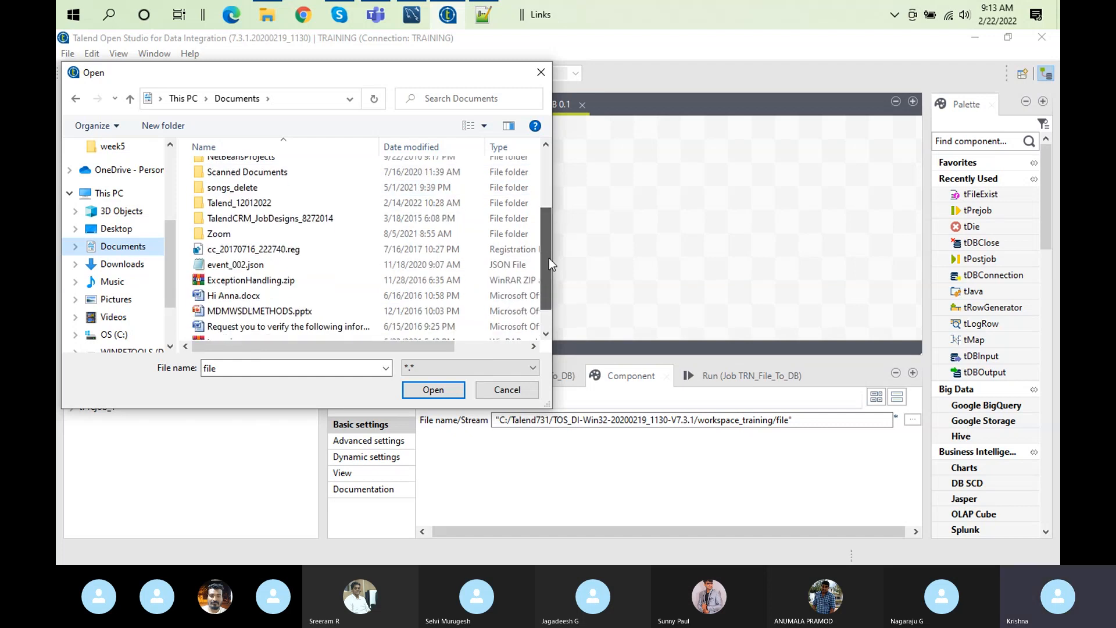
double_click(271, 201)
double_click(243, 177)
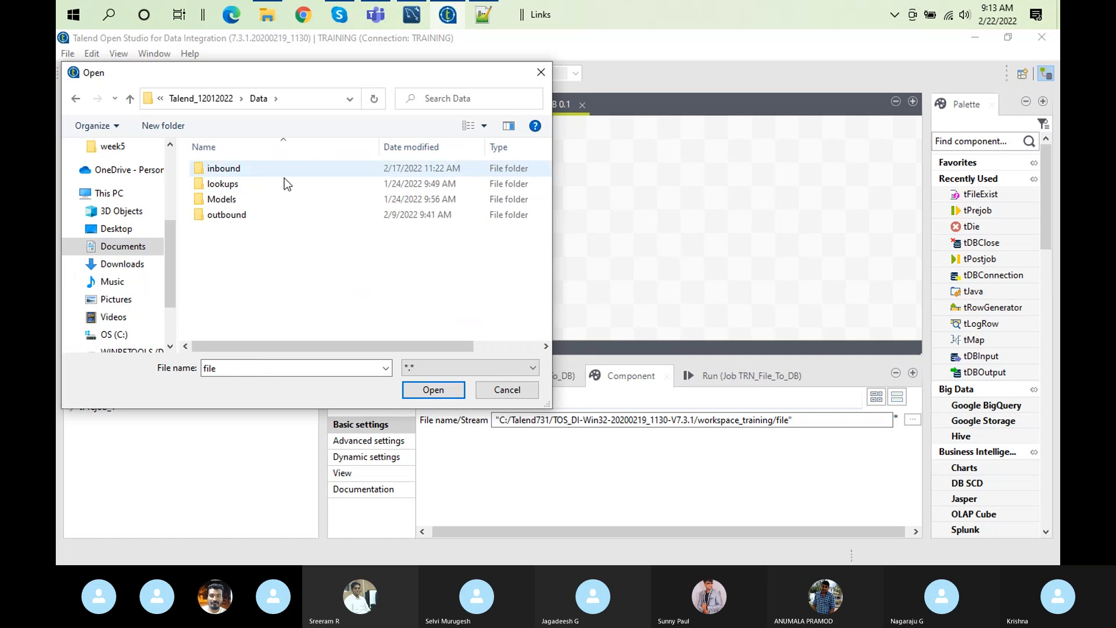
double_click(234, 169)
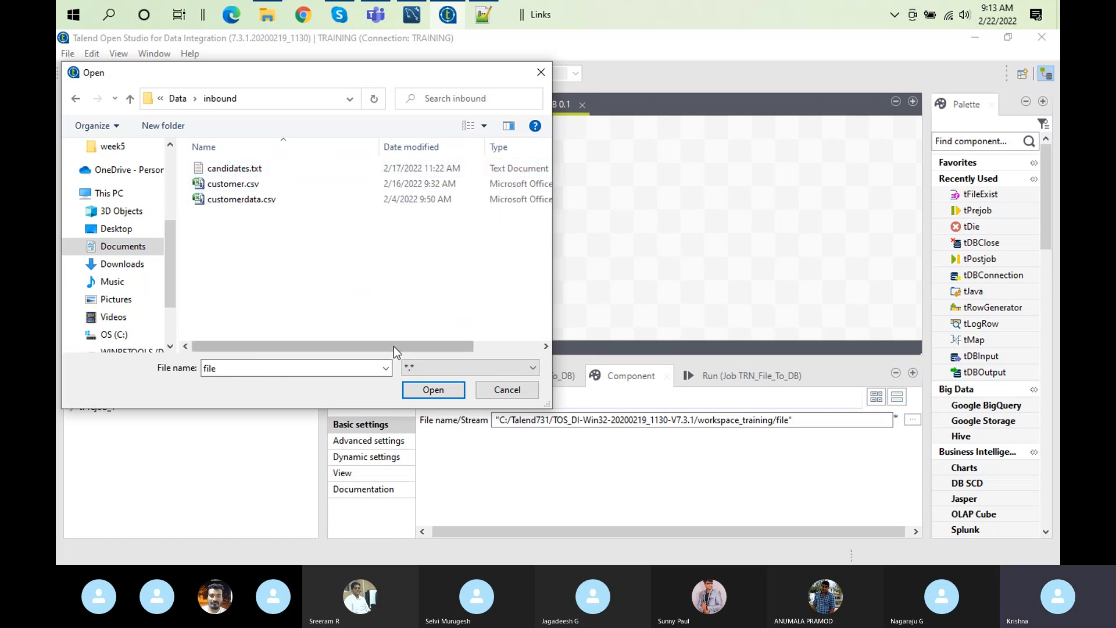
left_click(234, 169)
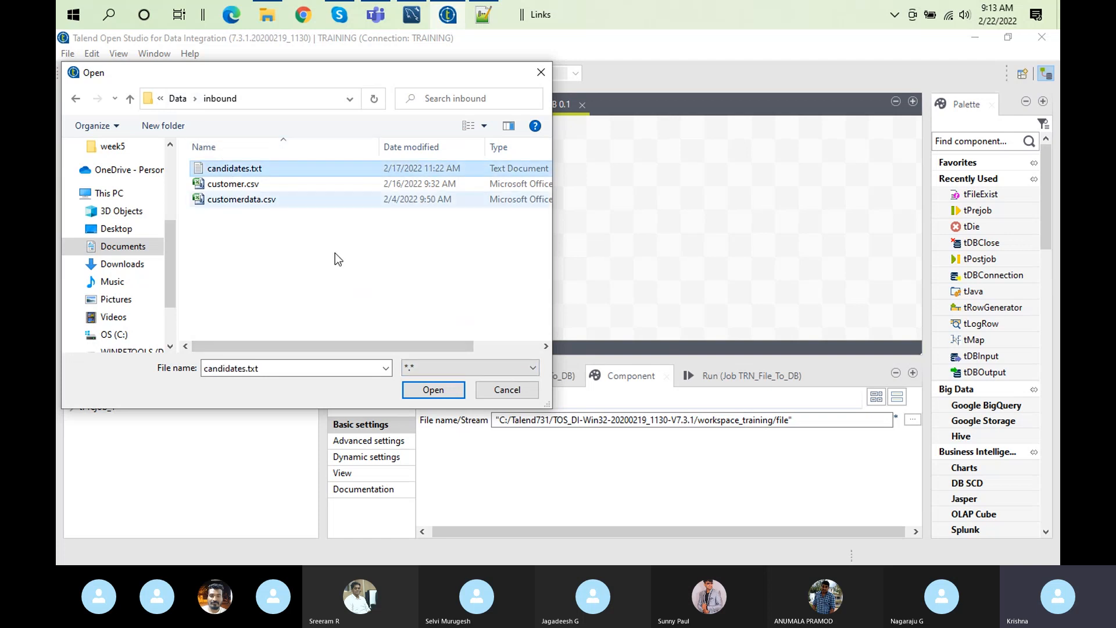
left_click(457, 391)
left_click(484, 14)
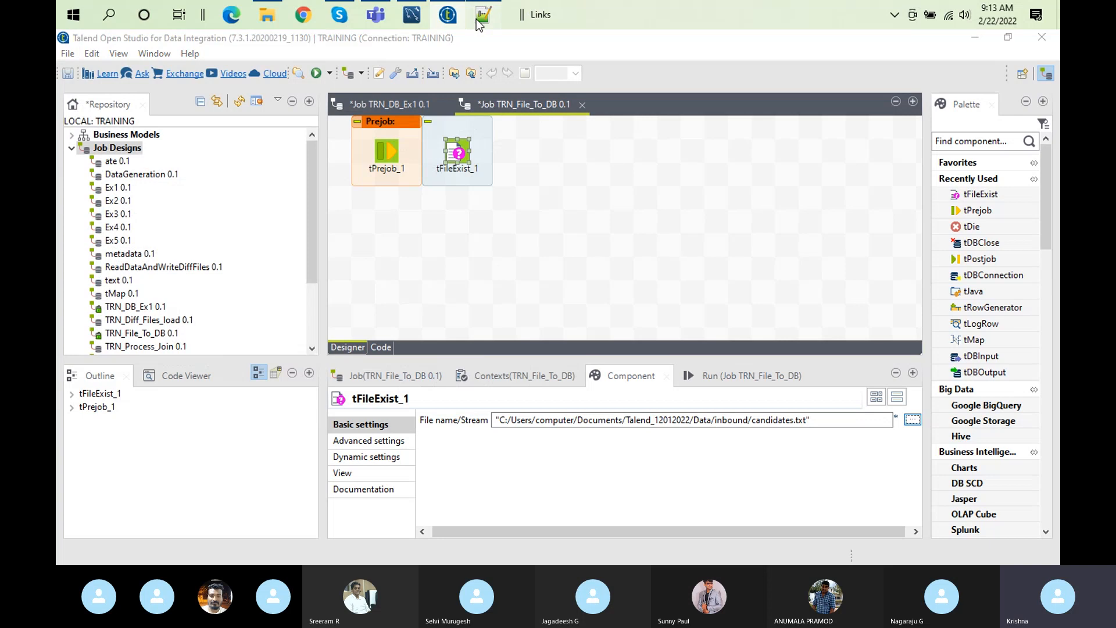
key("alt+Tab")
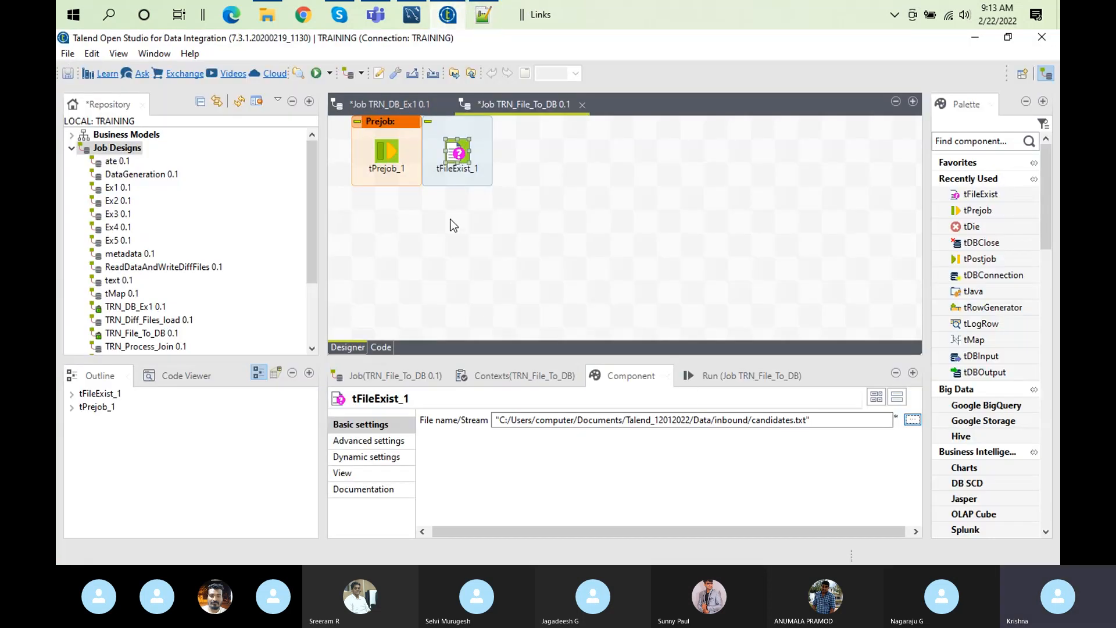
Step: Add a tDie component below tFileExist_1 and search the component palette for tdie
left_click(491, 213)
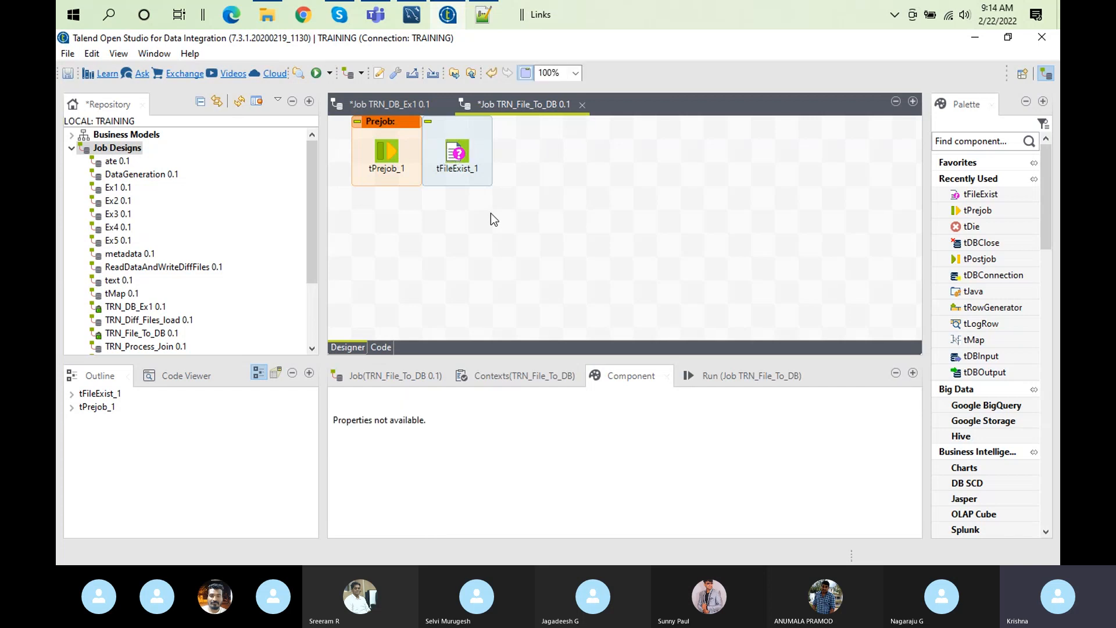
type("t")
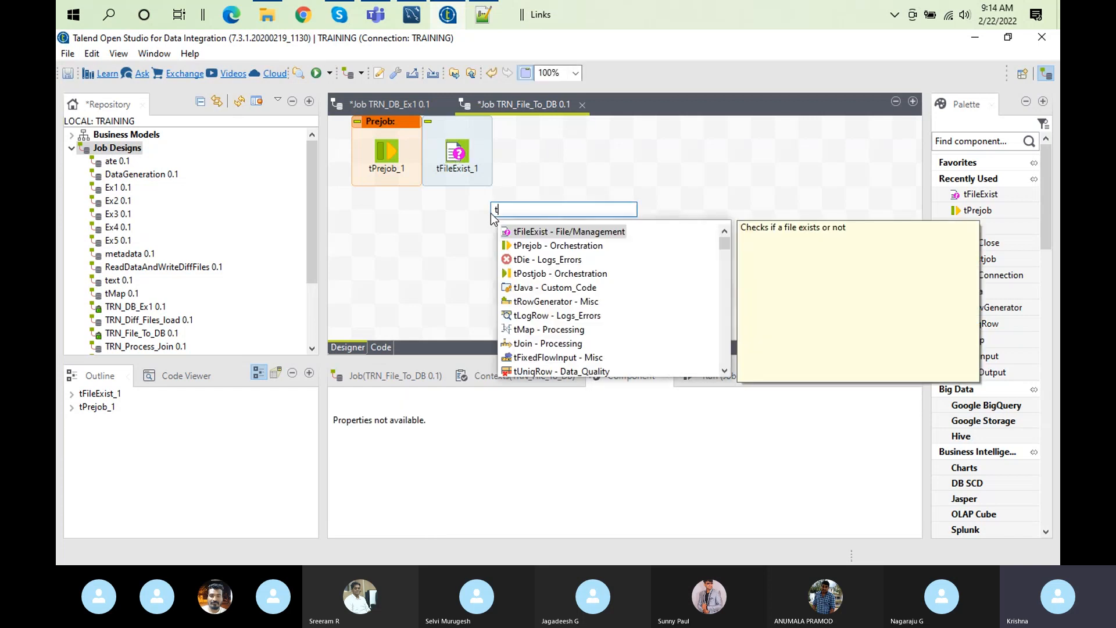
double_click(580, 259)
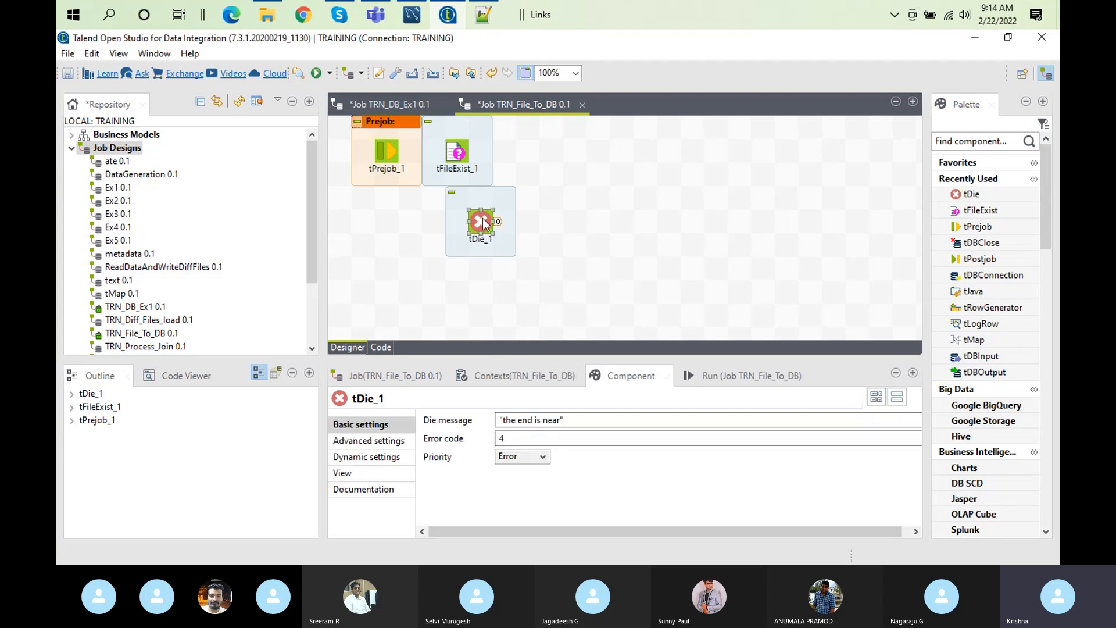
left_click(979, 142)
type("tdie")
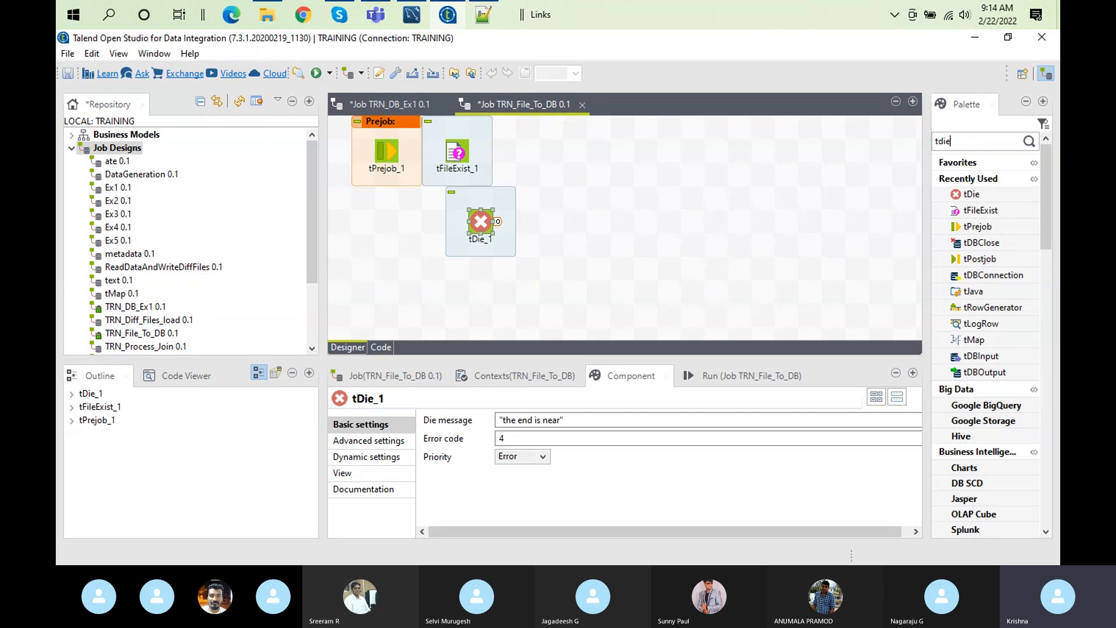
key("Return")
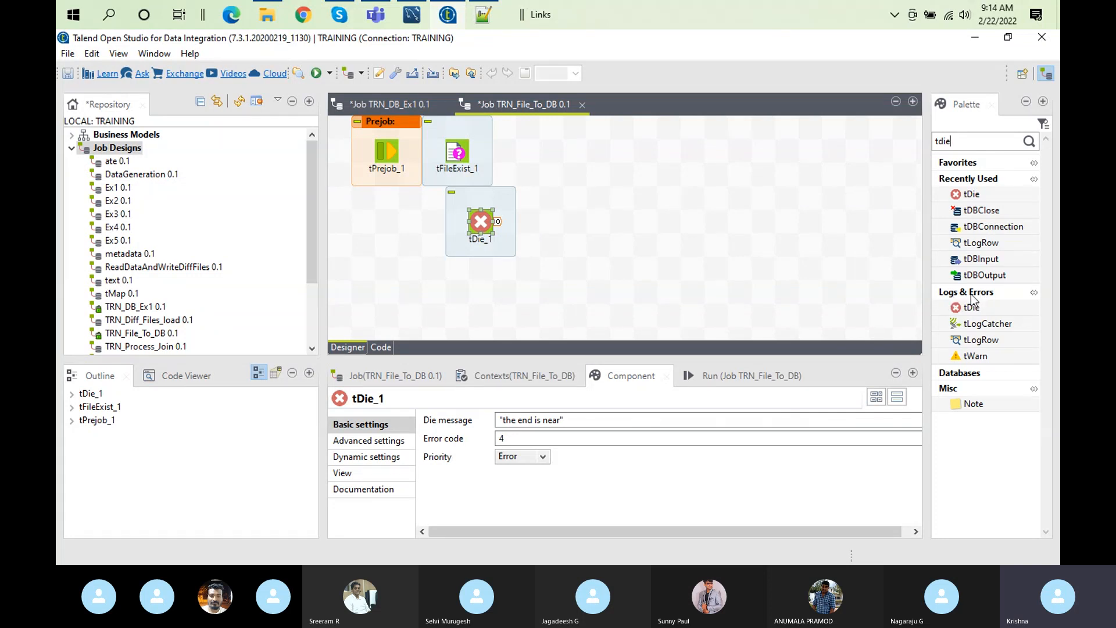
left_click(963, 313)
Step: Connect tPrejob_1 to tFileExist_1 with an On Component Ok trigger and move tFileExist_1 directly above tDie_1
right_click(396, 150)
mouse_move(476, 163)
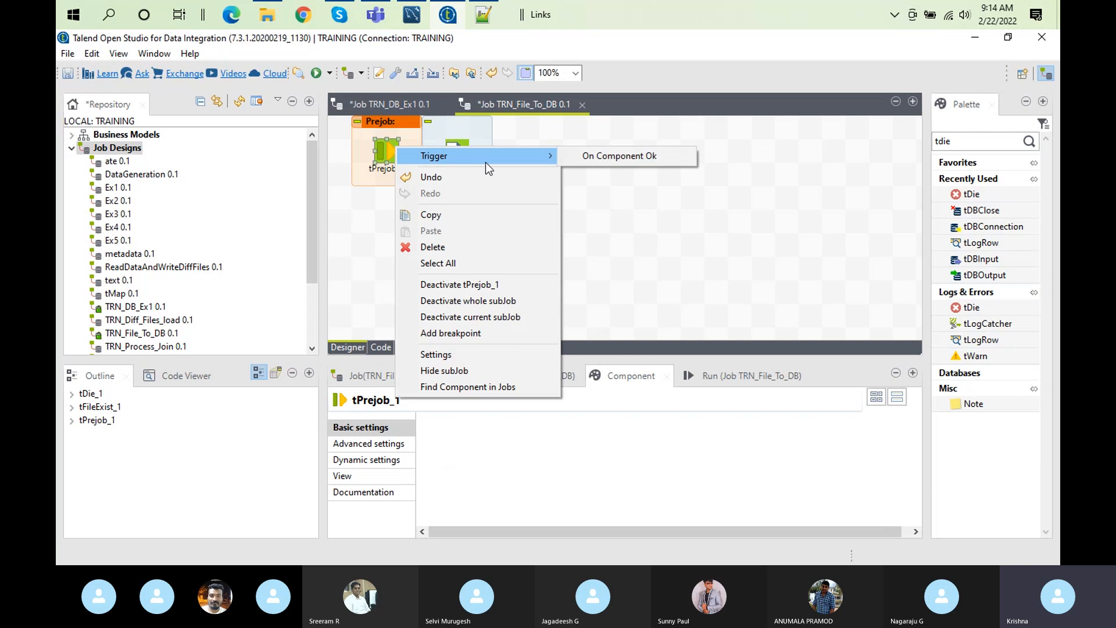
left_click(617, 155)
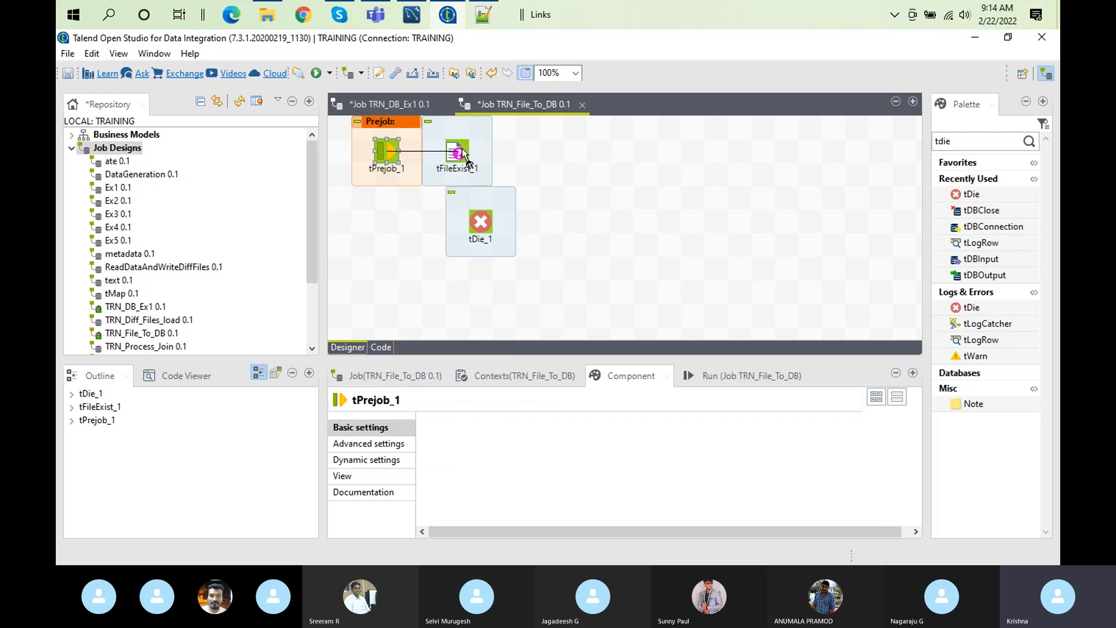
left_click(465, 155)
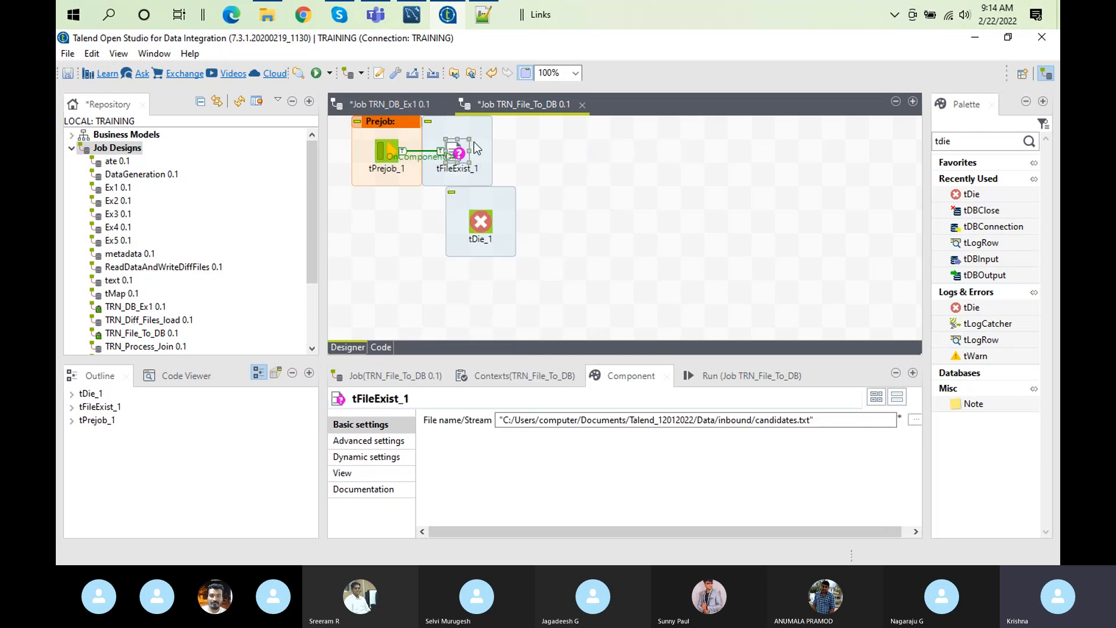
left_click_drag(459, 150, 482, 154)
Step: Connect tFileExist_1 to tDie_1 with an On Component Error trigger
right_click(482, 154)
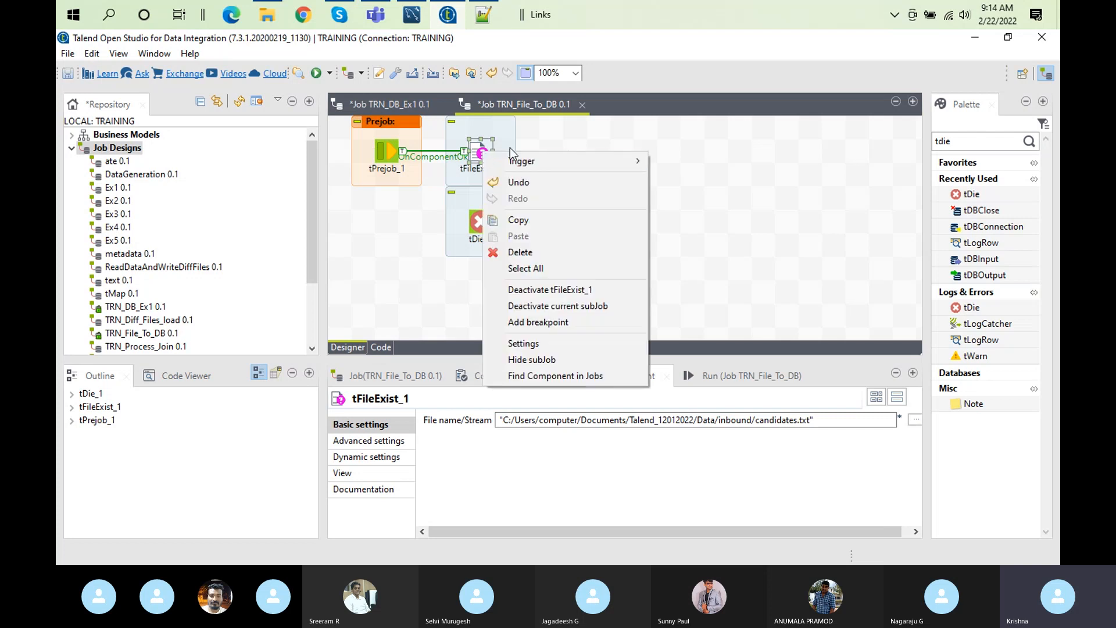
mouse_move(574, 155)
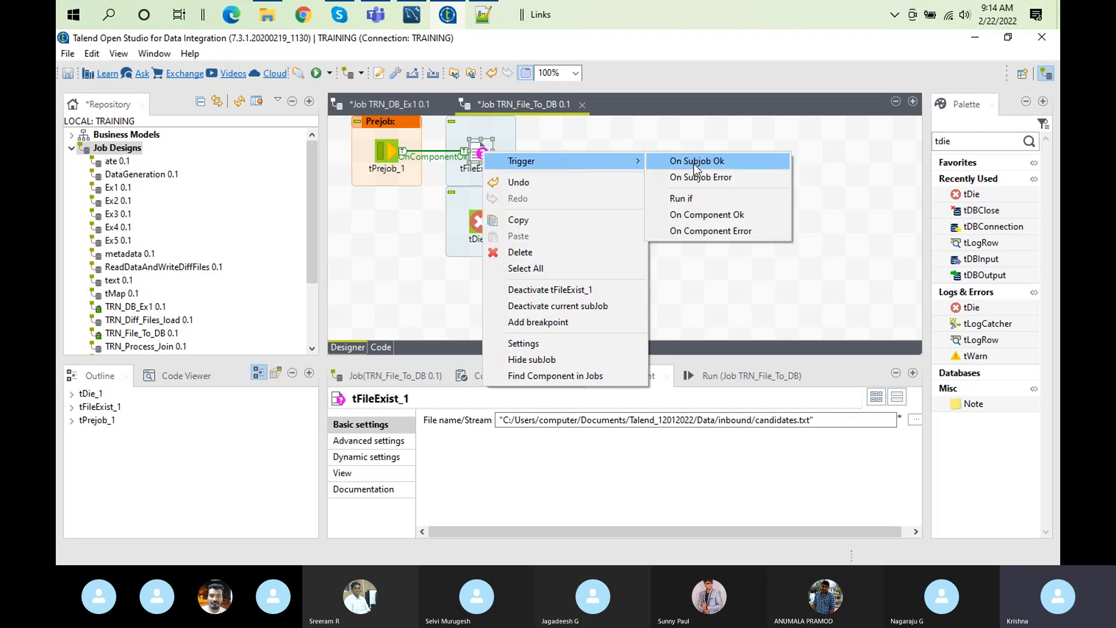
left_click(714, 230)
left_click(480, 221)
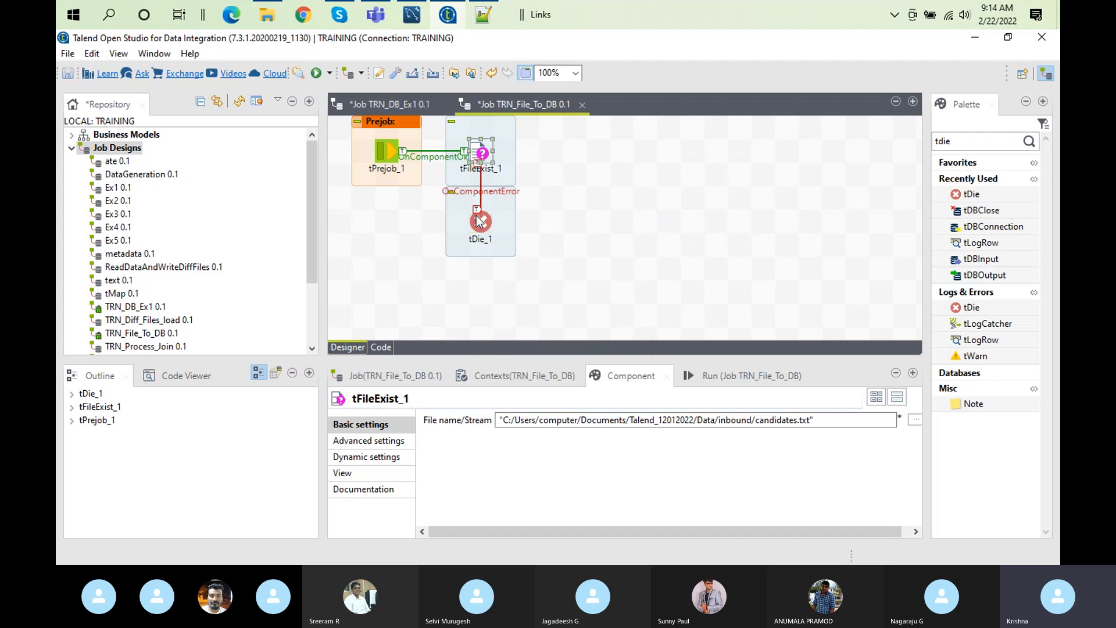
Step: Set tDie_1's die message to "File doesn't exist at Network location ,Please check and re-rum the process"
left_click(480, 221)
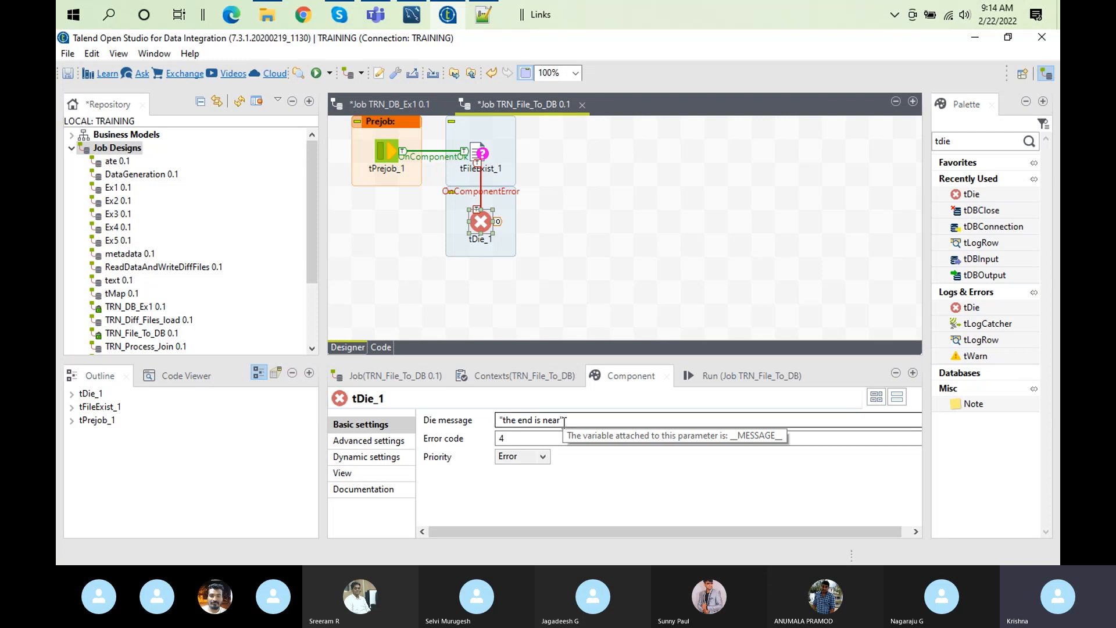
left_click(565, 423)
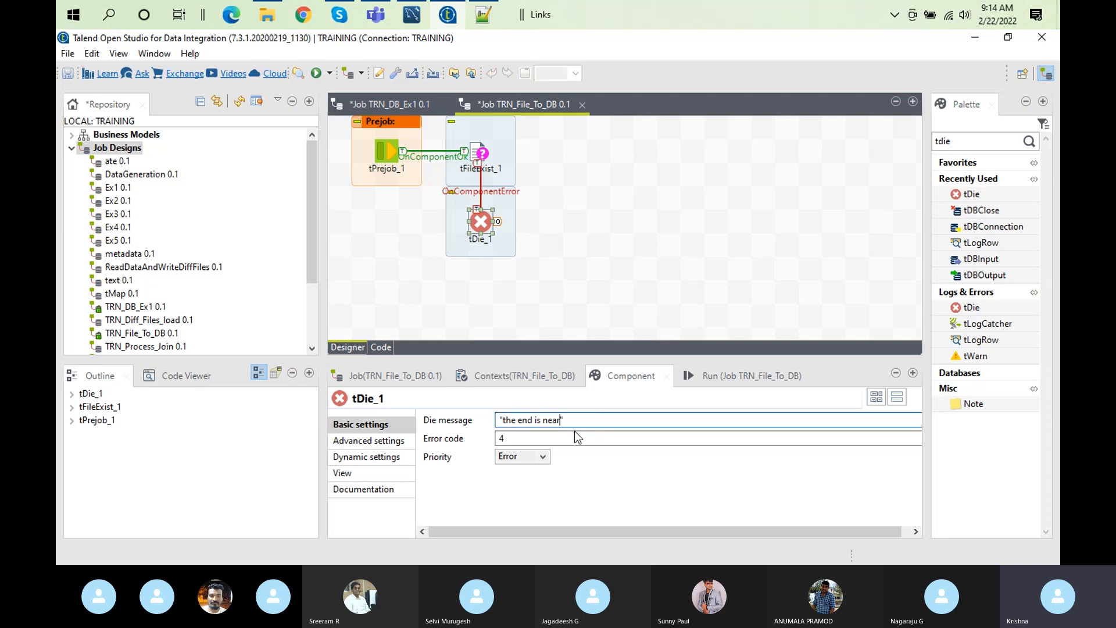
key("BackSpace")
key("BackSpace")
key("BackSpace")
key("BackSpace")
key("BackSpace")
key("BackSpace")
key("BackSpace")
key("BackSpace")
key("BackSpace")
key("BackSpace")
key("BackSpace")
key("BackSpace")
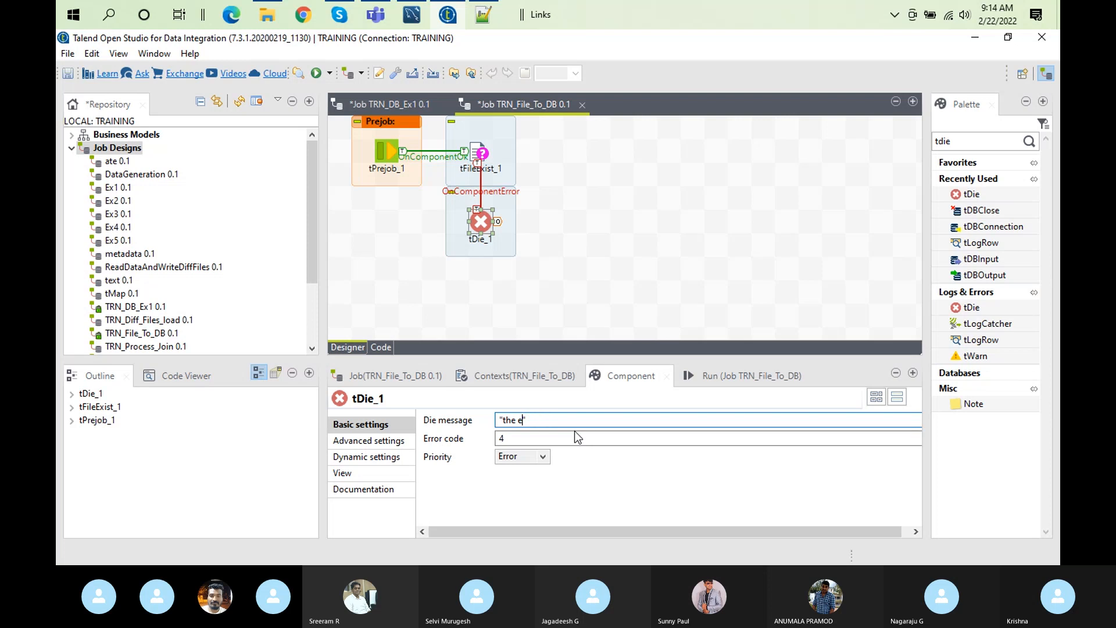
key("BackSpace")
type("File ")
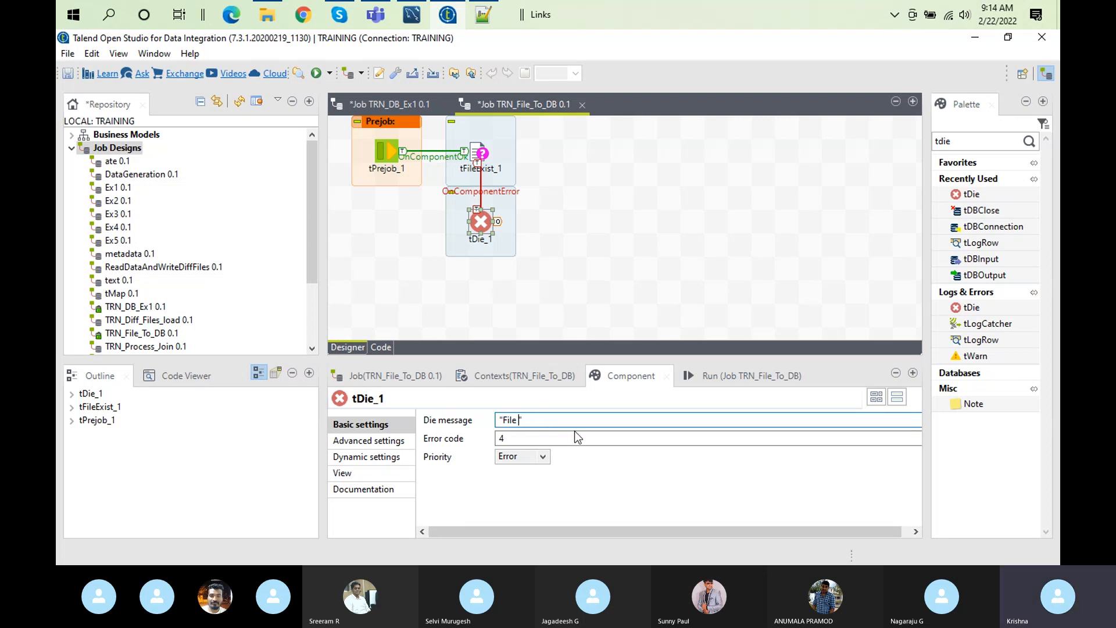
type("doesn")
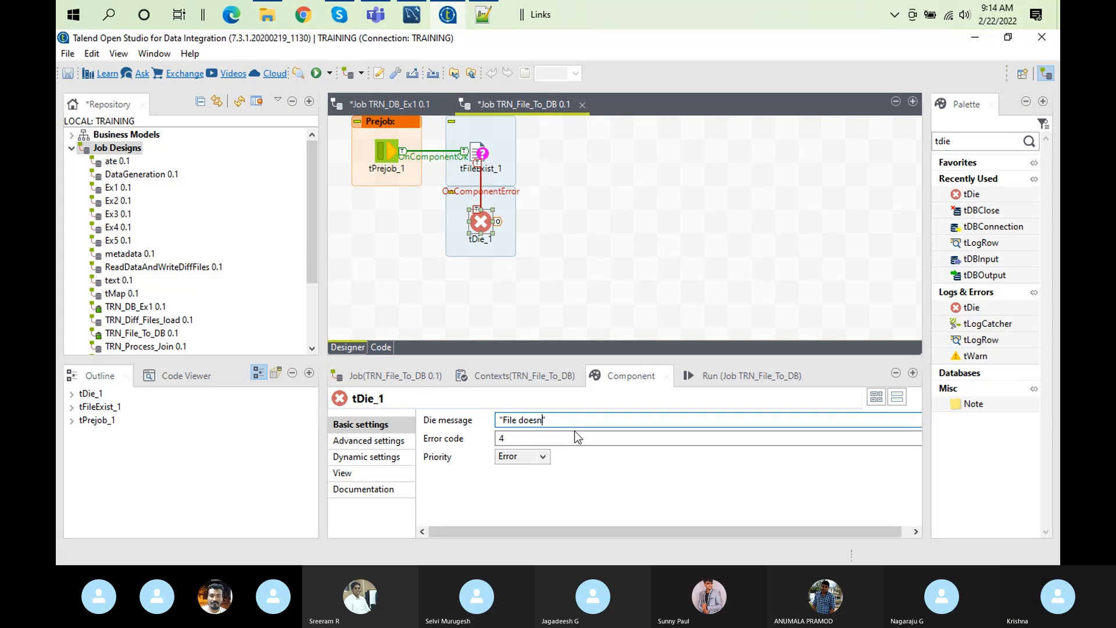
type("'t exit")
key("BackSpace")
key("BackSpace")
key("BackSpace")
type("ile doesn't exist at Net wor")
key("BackSpace")
key("Right")
key("Right")
key("Right")
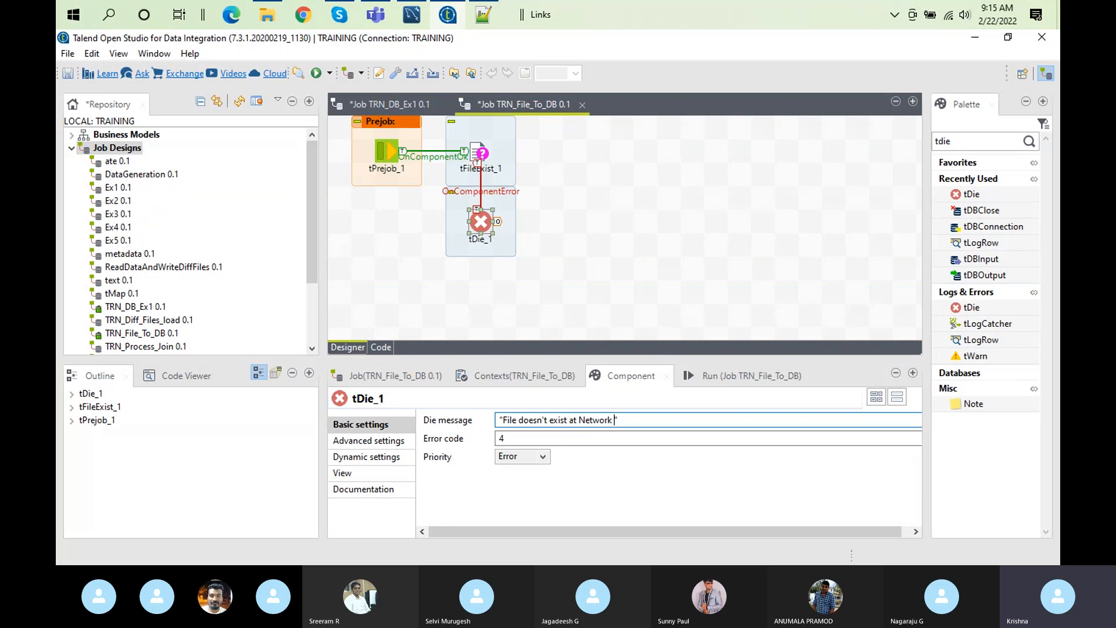
type("k location ")
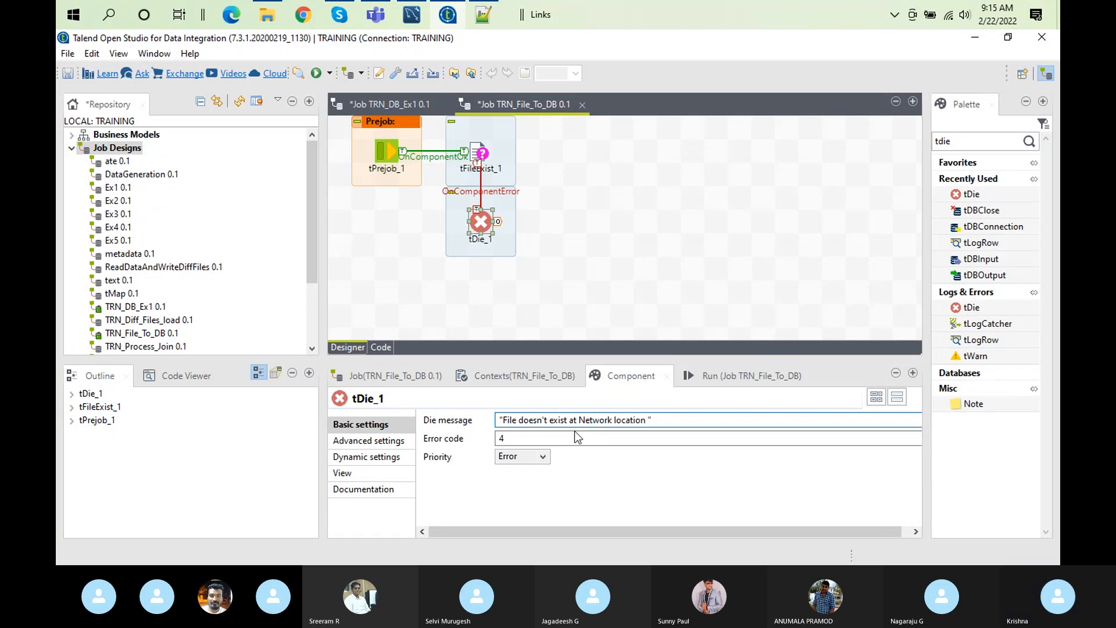
type(",Please ")
type("che")
type("ck acces")
key("BackSpace")
key("BackSpace")
key("BackSpace")
key("BackSpace")
type("nd re")
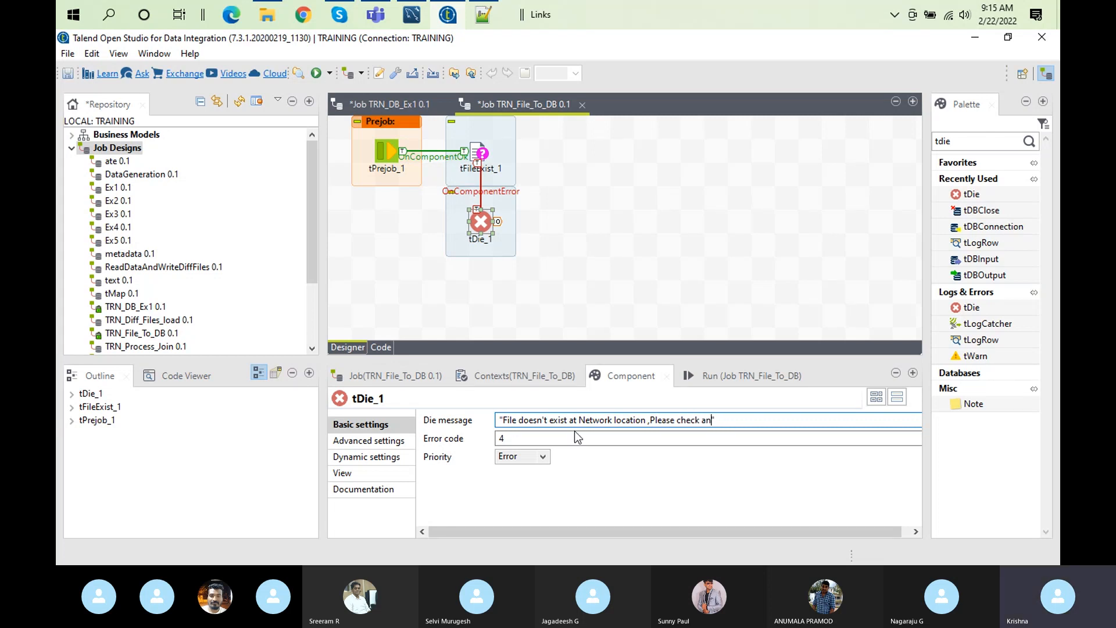
type("-rum th")
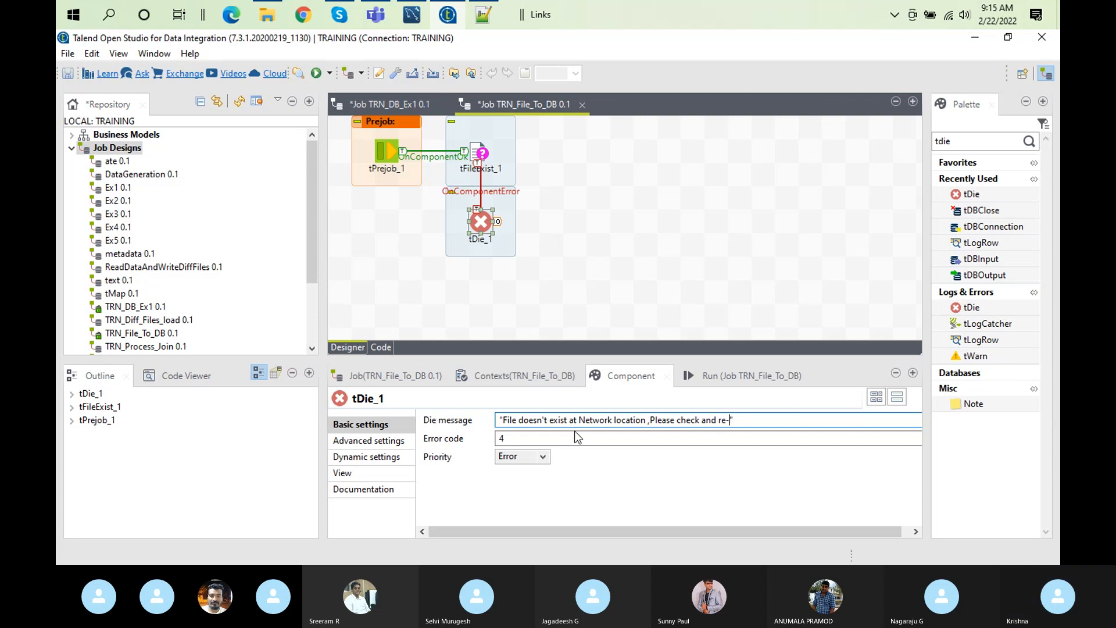
type("e c")
type("rocess")
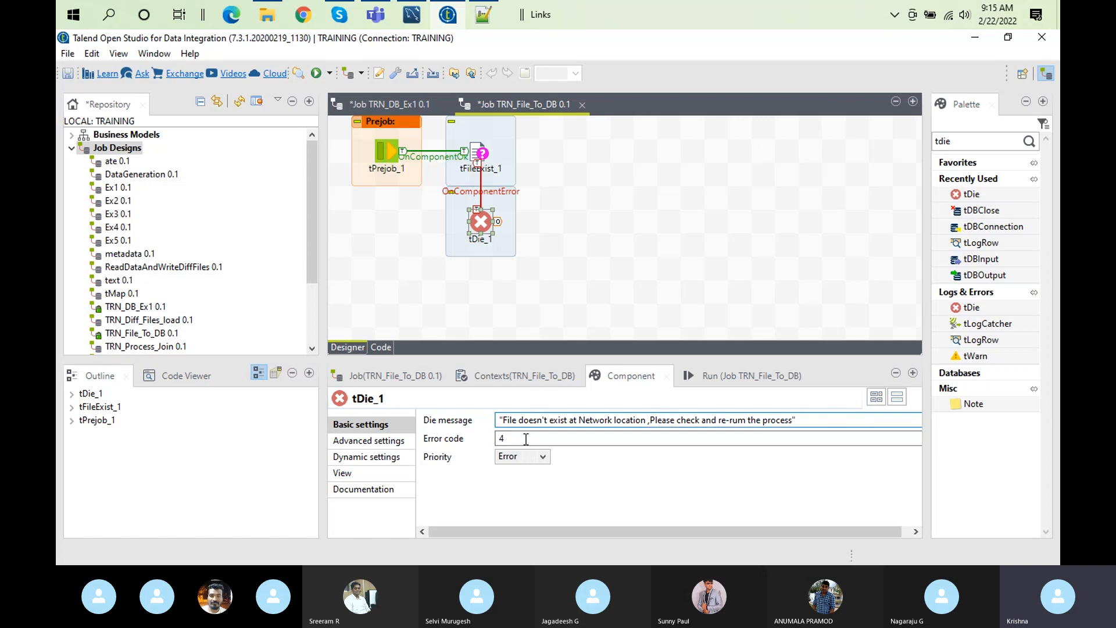
Step: Set the error code of tDie_1 to 404
left_click(512, 439)
type("0")
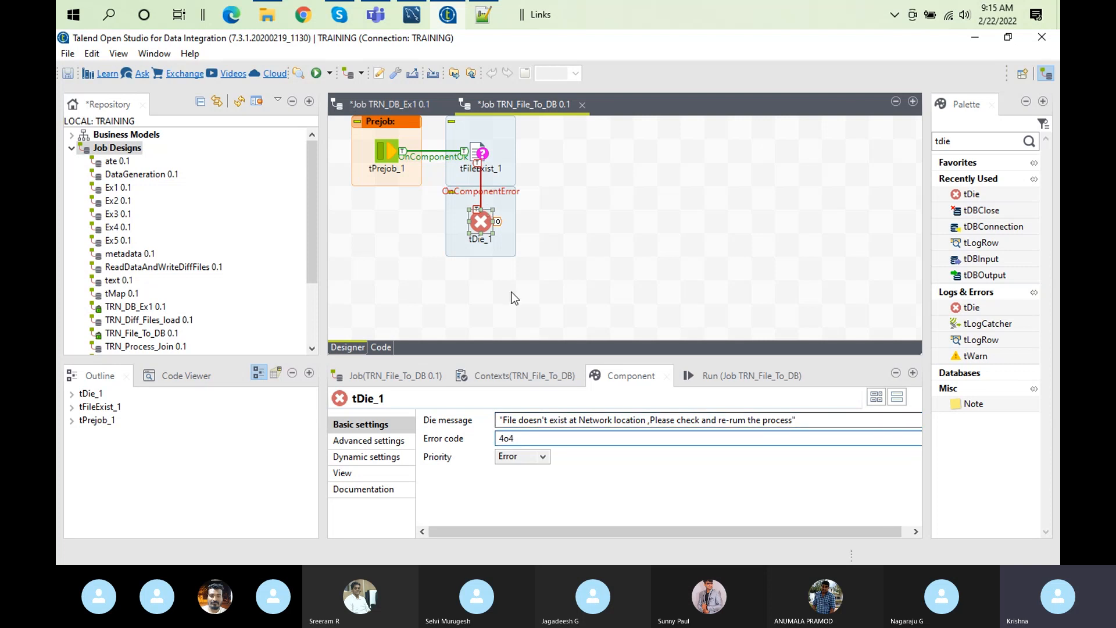
key("BackSpace")
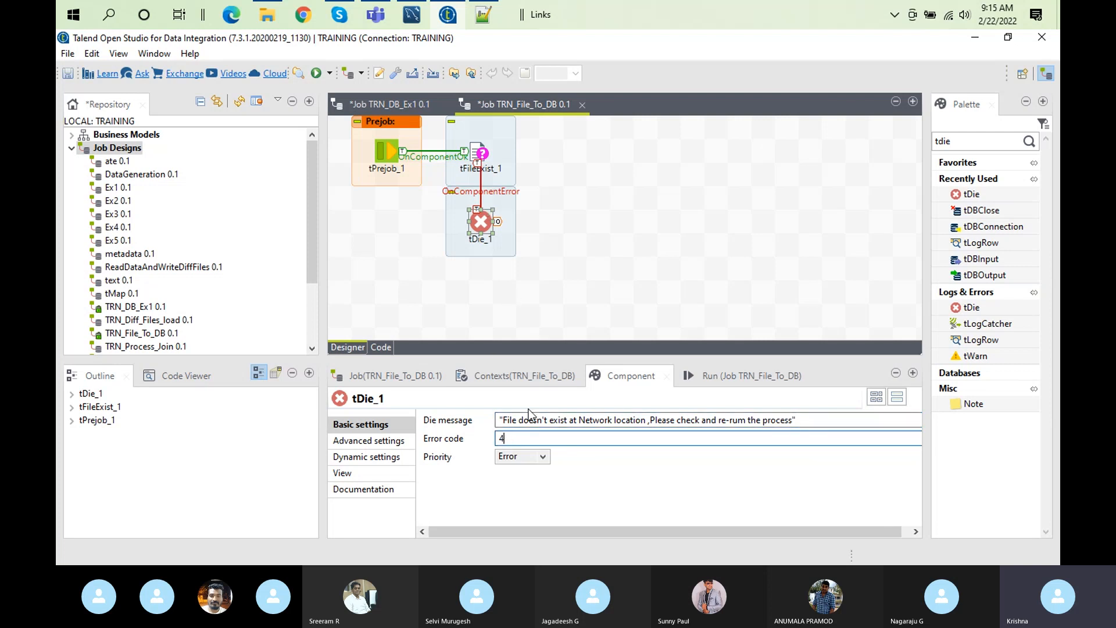
type("04")
Step: Add a tDBConnection(MySQL) component from the TRN2022 database connection metadata and align it beside tFileExist_1
left_click(70, 149)
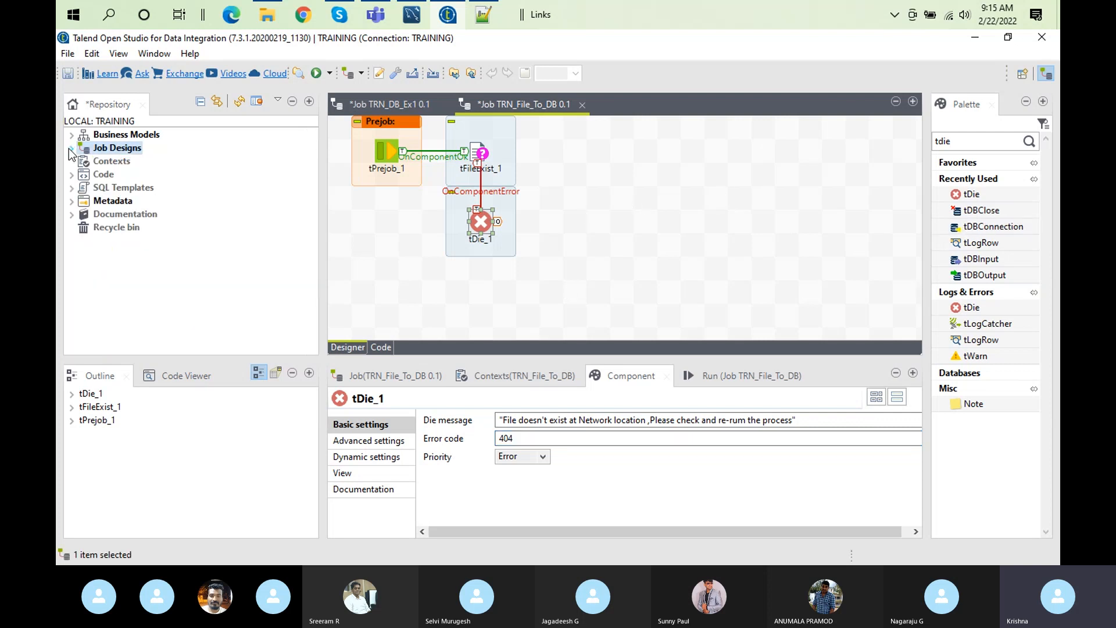
left_click(71, 201)
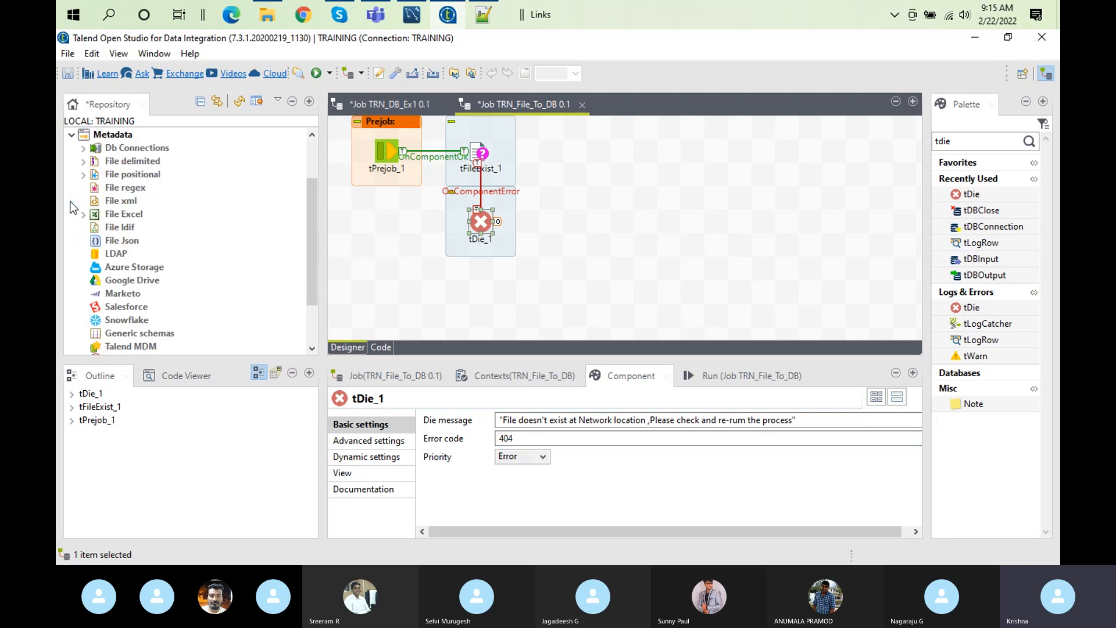
left_click(80, 149)
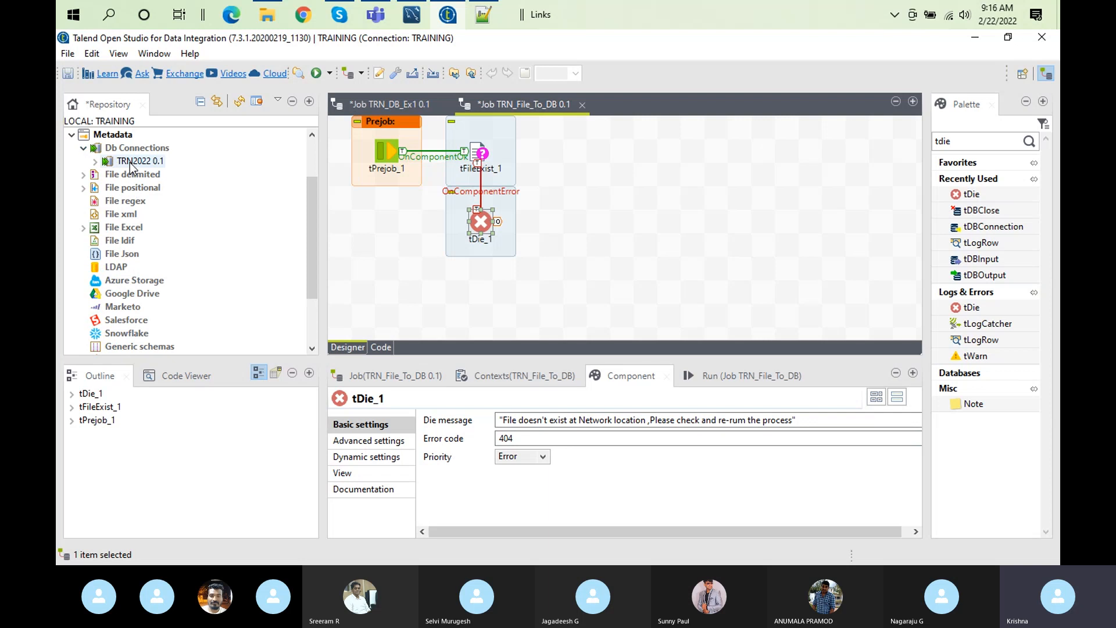
left_click(412, 14)
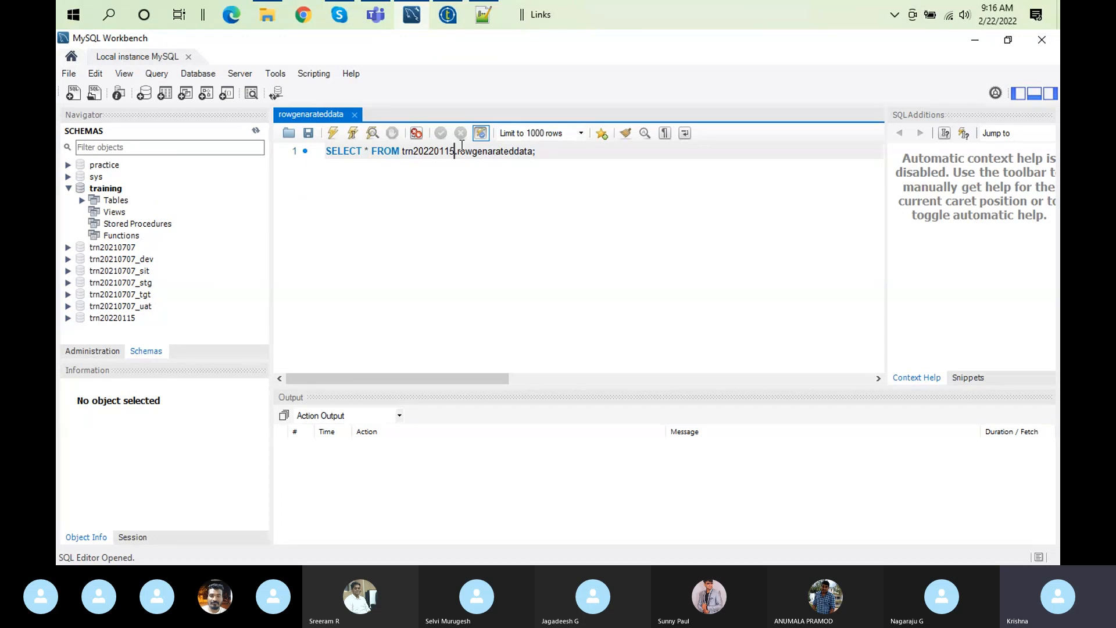
left_click(446, 15)
left_click_drag(140, 161, 595, 182)
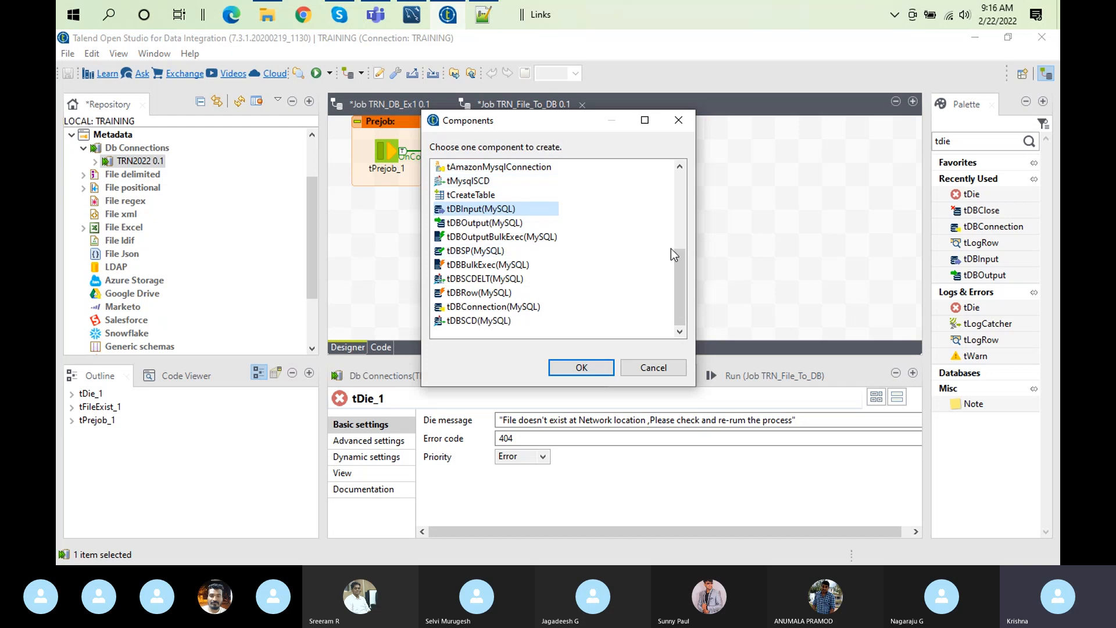
left_click(516, 308)
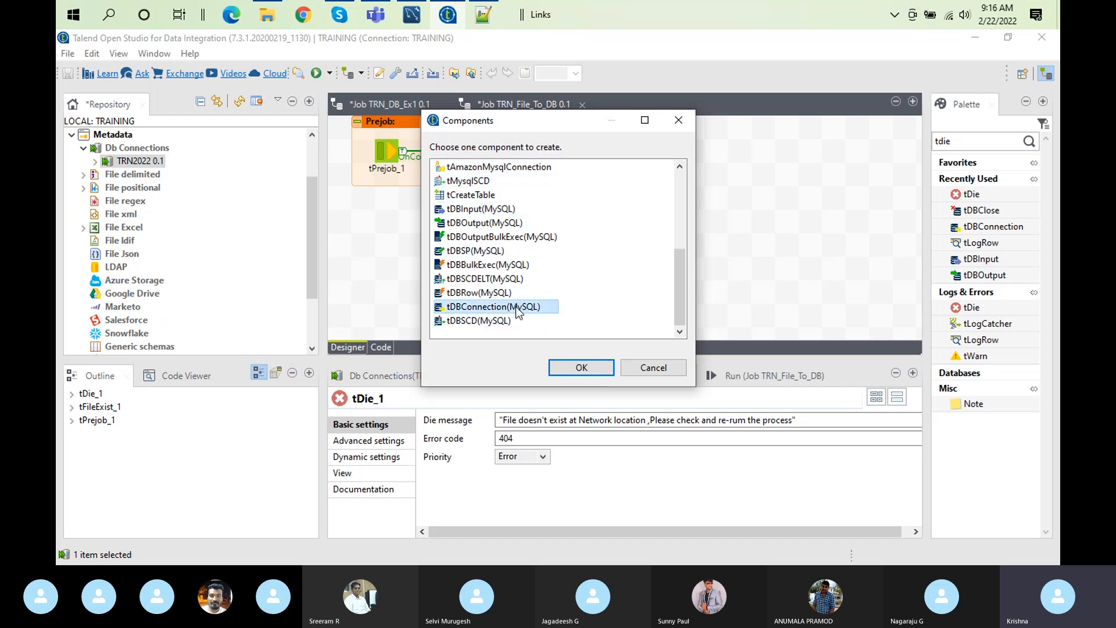
left_click(585, 367)
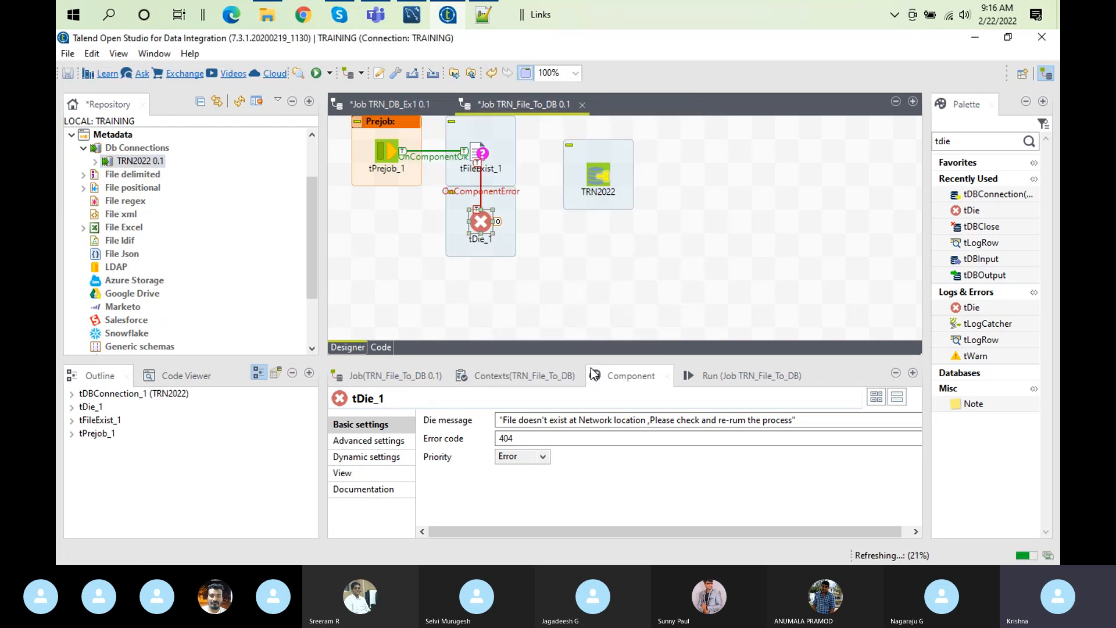
left_click(595, 177)
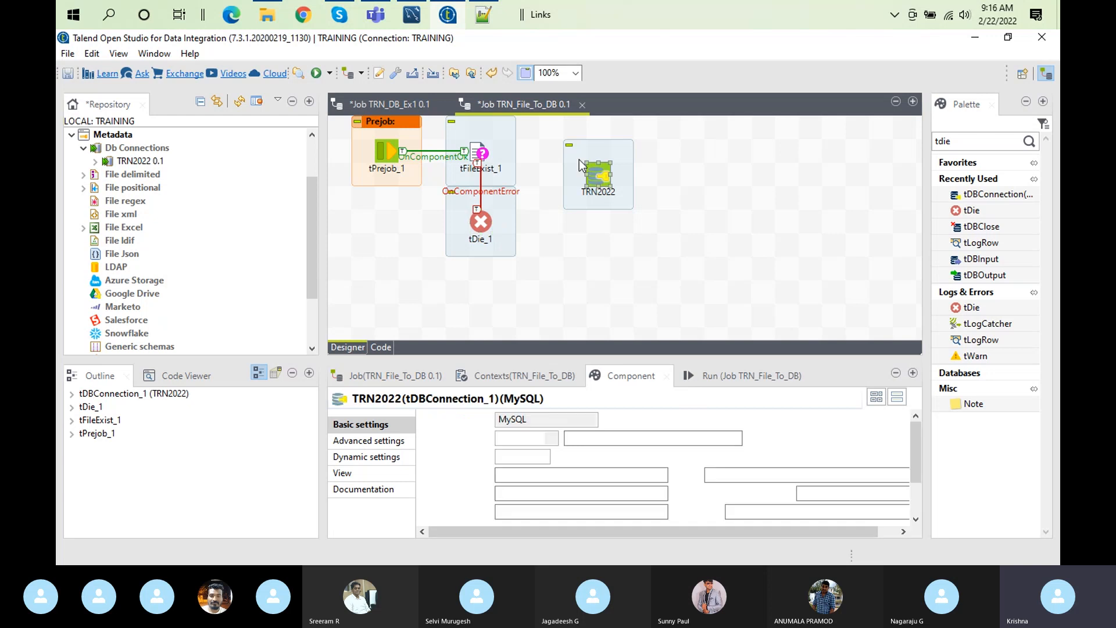
left_click_drag(595, 177, 567, 175)
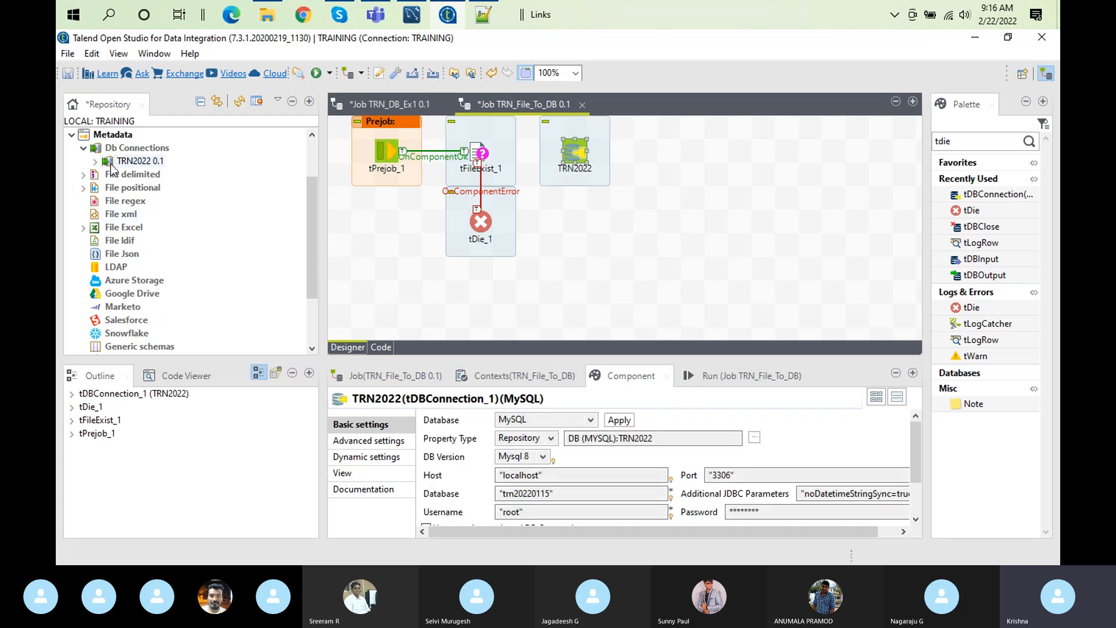
Step: Connect tFileExist_1 to the TRN2022 connection component with an On Subjob Ok trigger
right_click(492, 157)
mouse_move(585, 162)
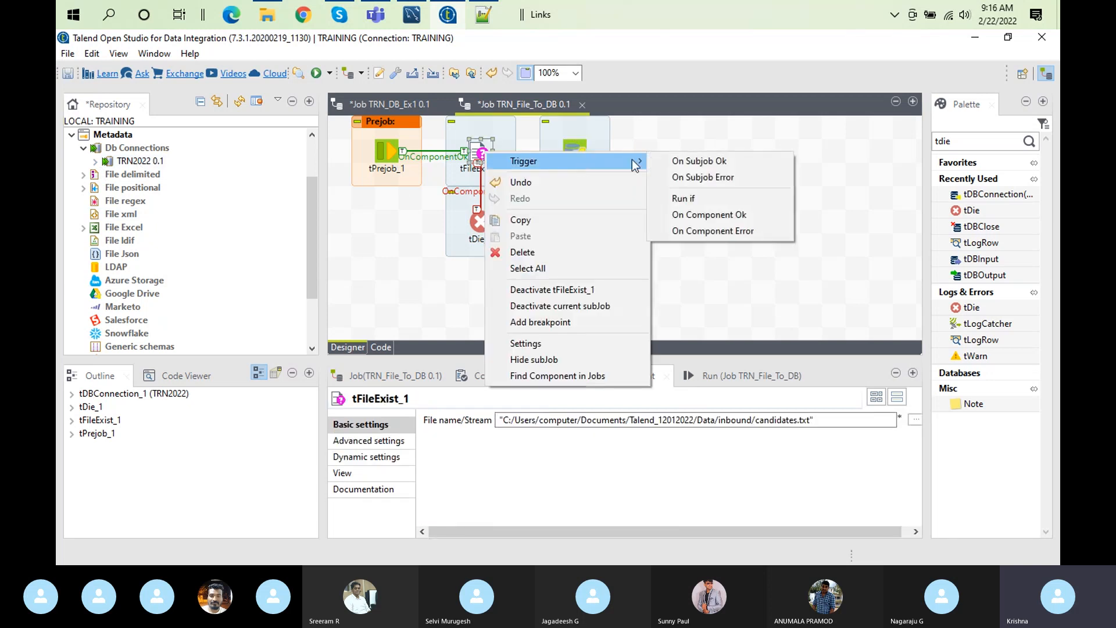
left_click(696, 163)
left_click(575, 154)
Step: Add a second tDie component directly below the TRN2022 connection component
left_click(603, 232)
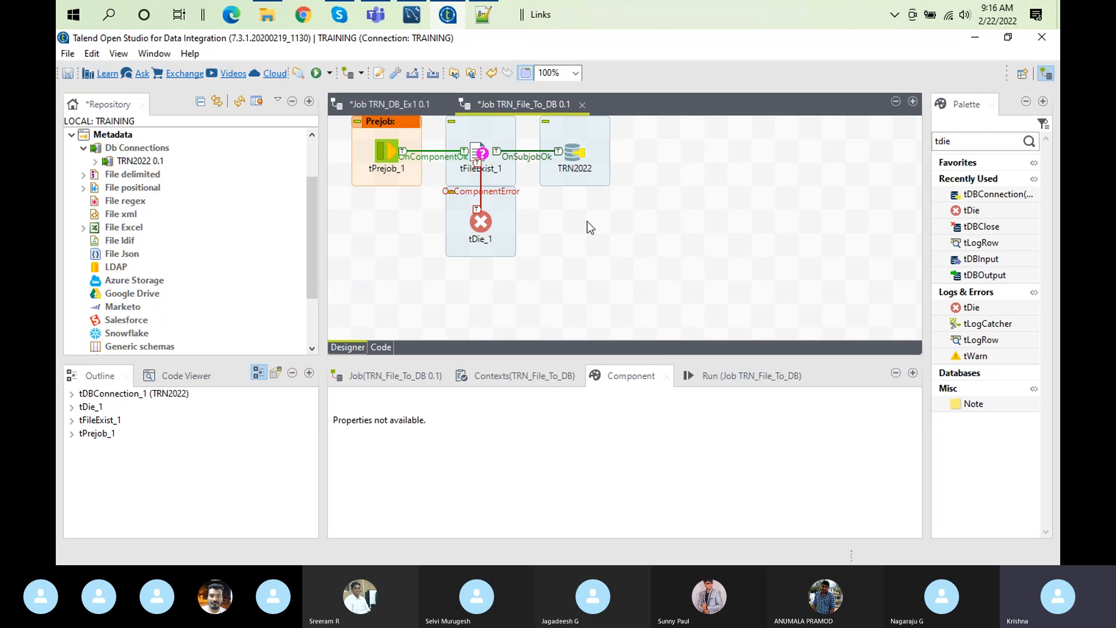
type("tdie")
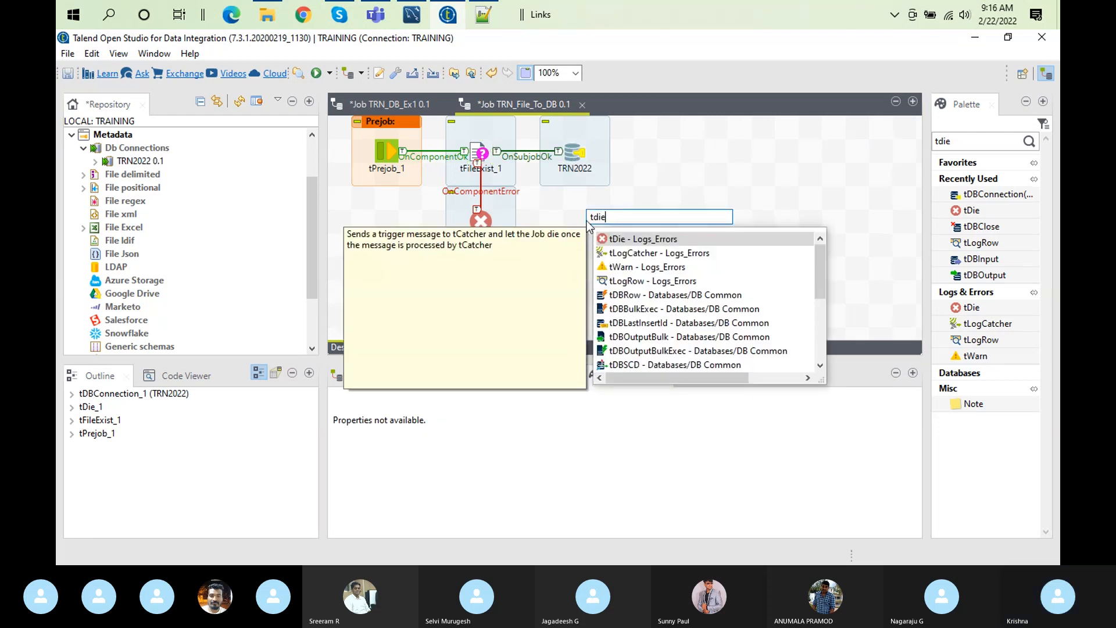
double_click(644, 238)
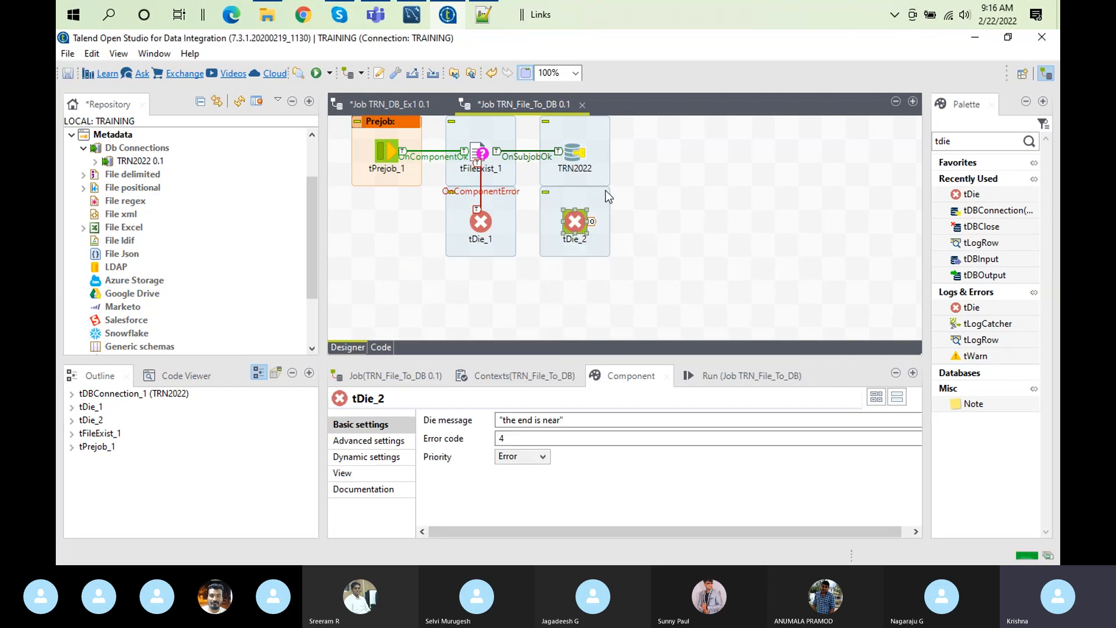
Step: Connect the TRN2022 component to tDie_2 with an On Component Error trigger
right_click(568, 149)
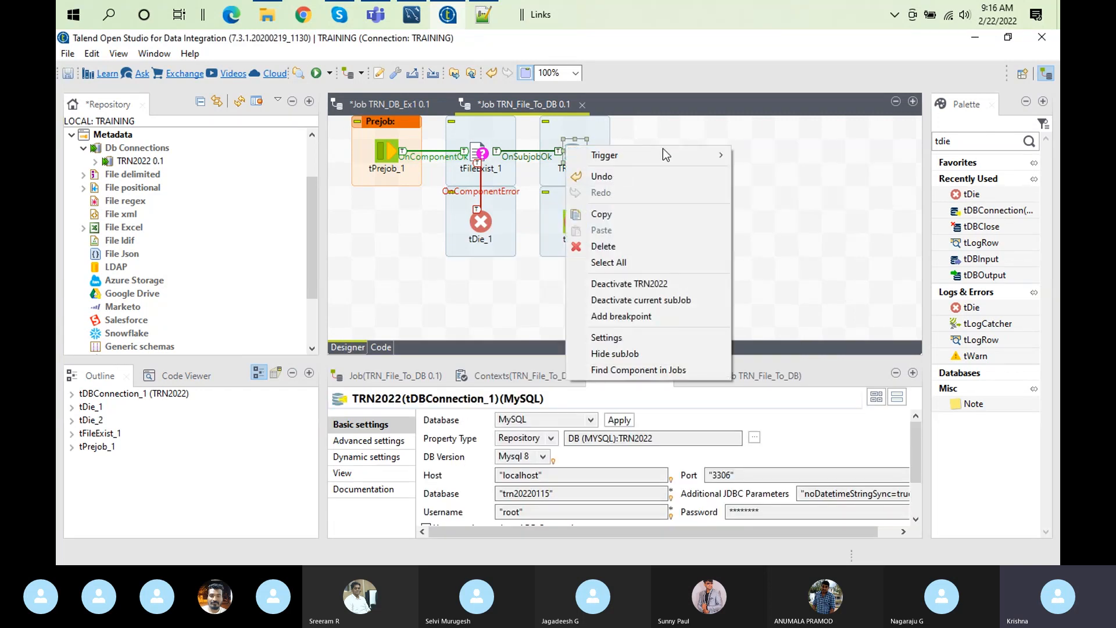
mouse_move(727, 153)
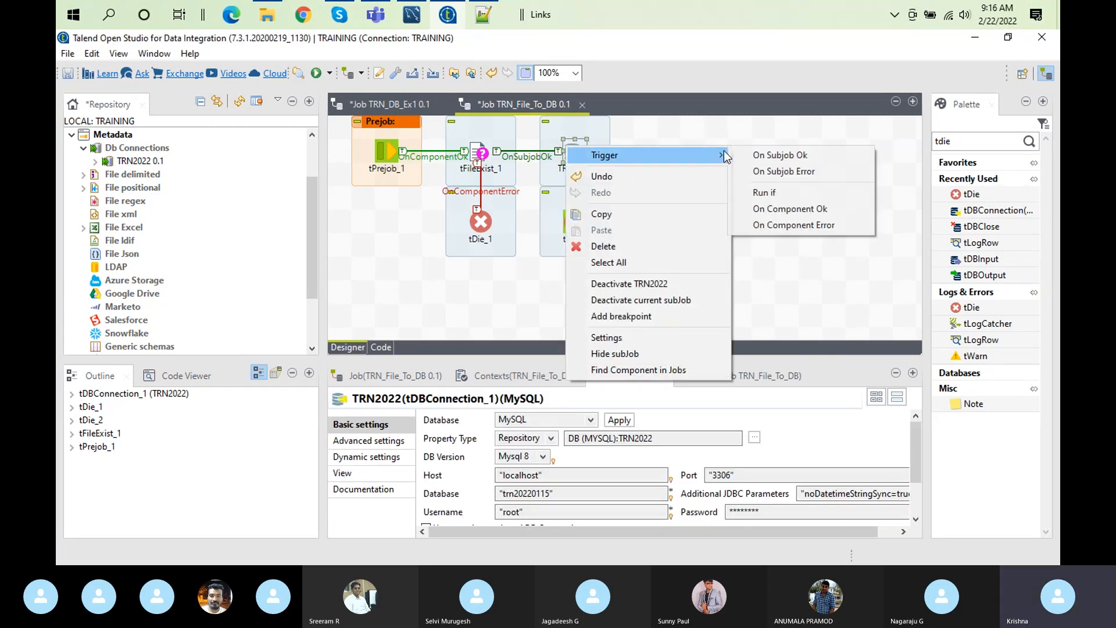
left_click(805, 225)
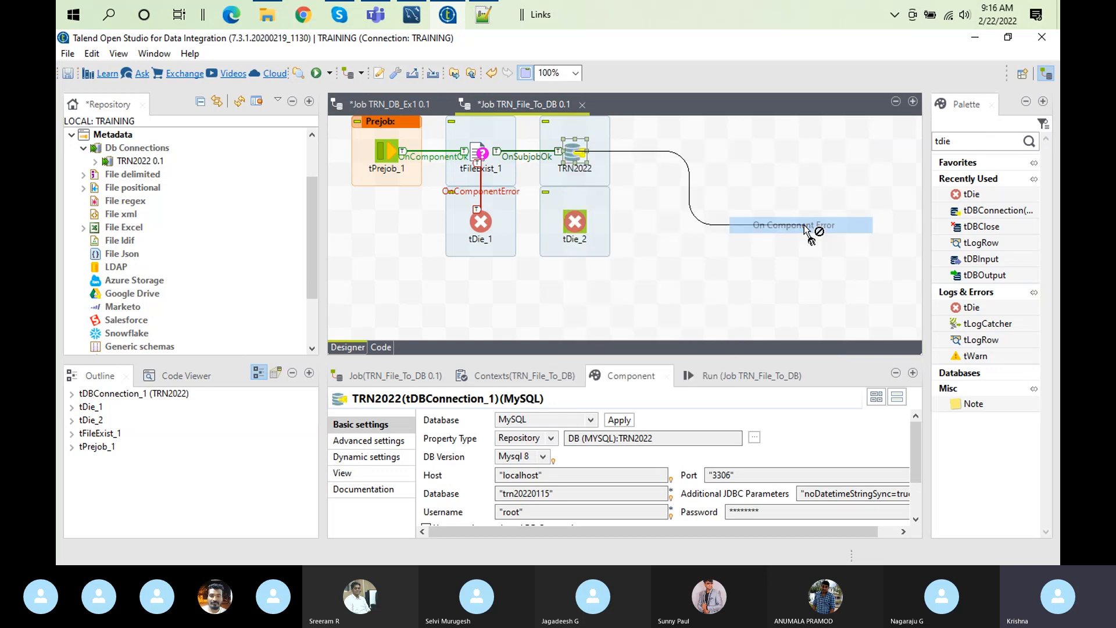
left_click(584, 228)
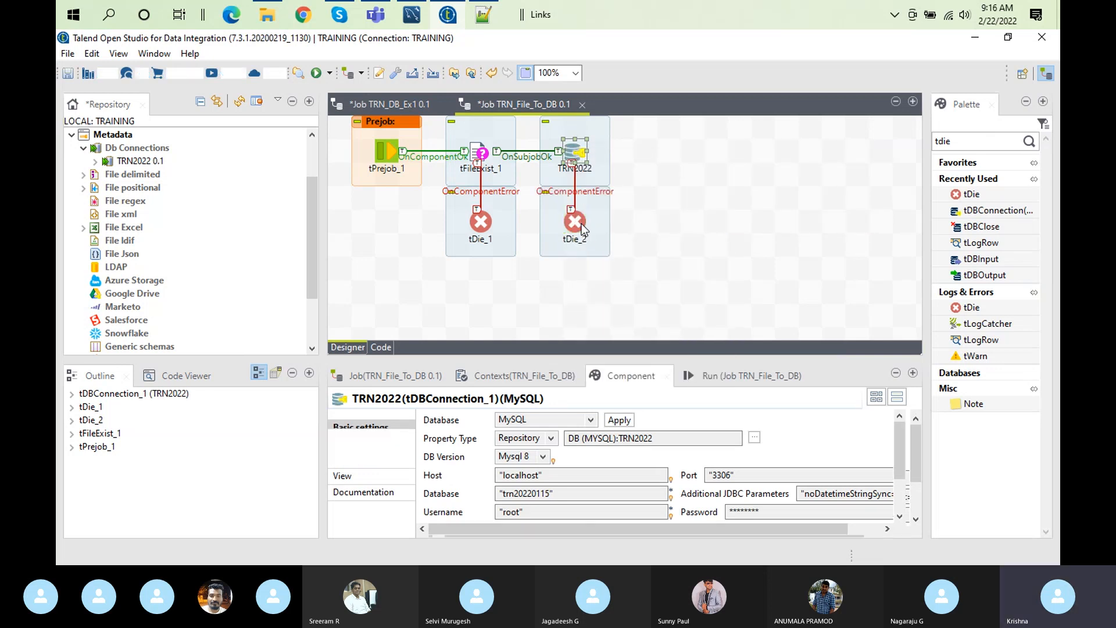
Step: Replace tDie_2's die message with the "DB connectivity issue::" expression copied from tDie_1 in job TRN_DB_Ex1
left_click(574, 415)
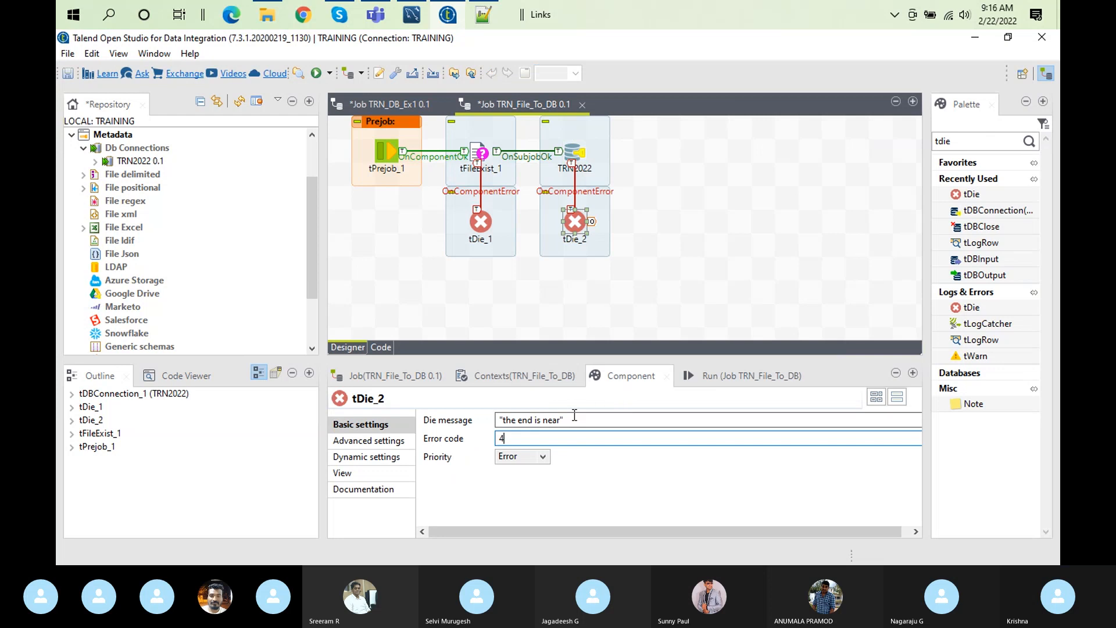
key("ctrl+a")
key("BackSpace")
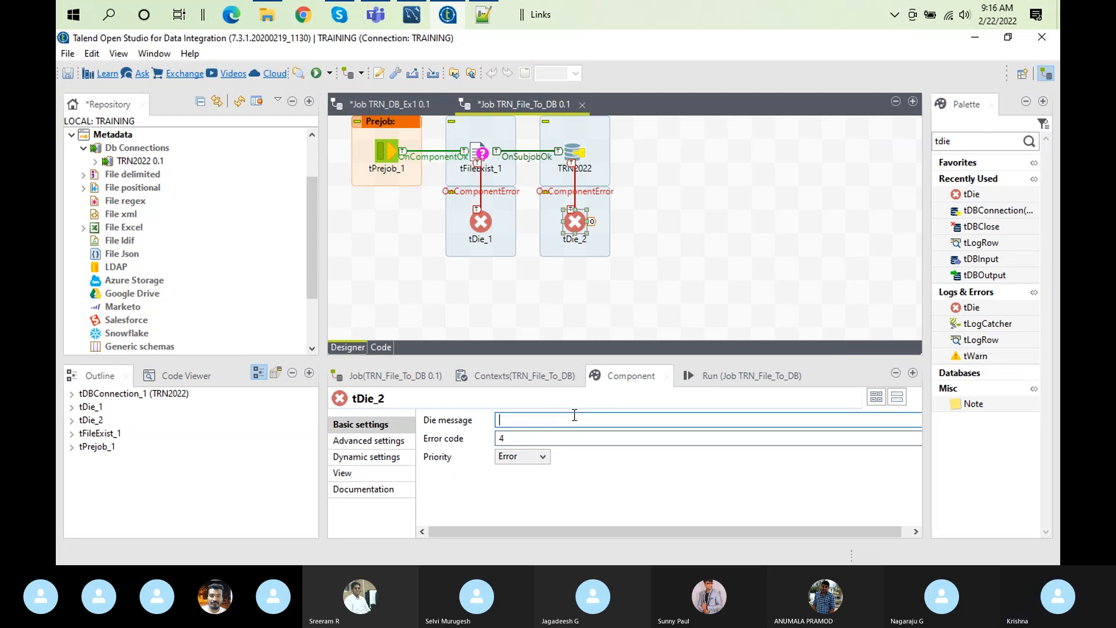
left_click(393, 103)
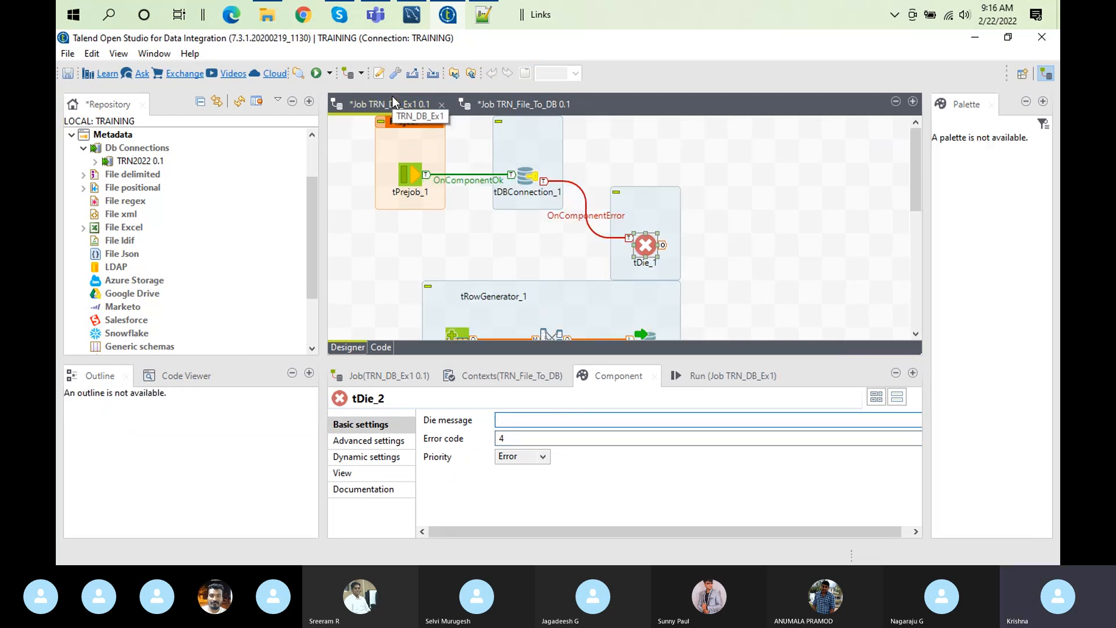
left_click(643, 247)
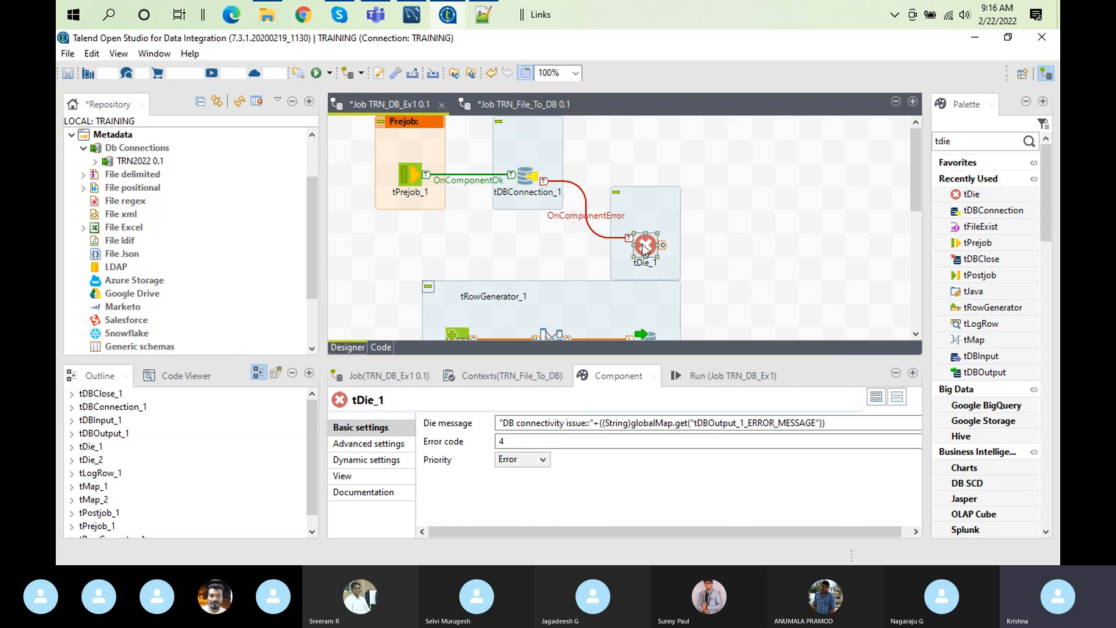
left_click(861, 423)
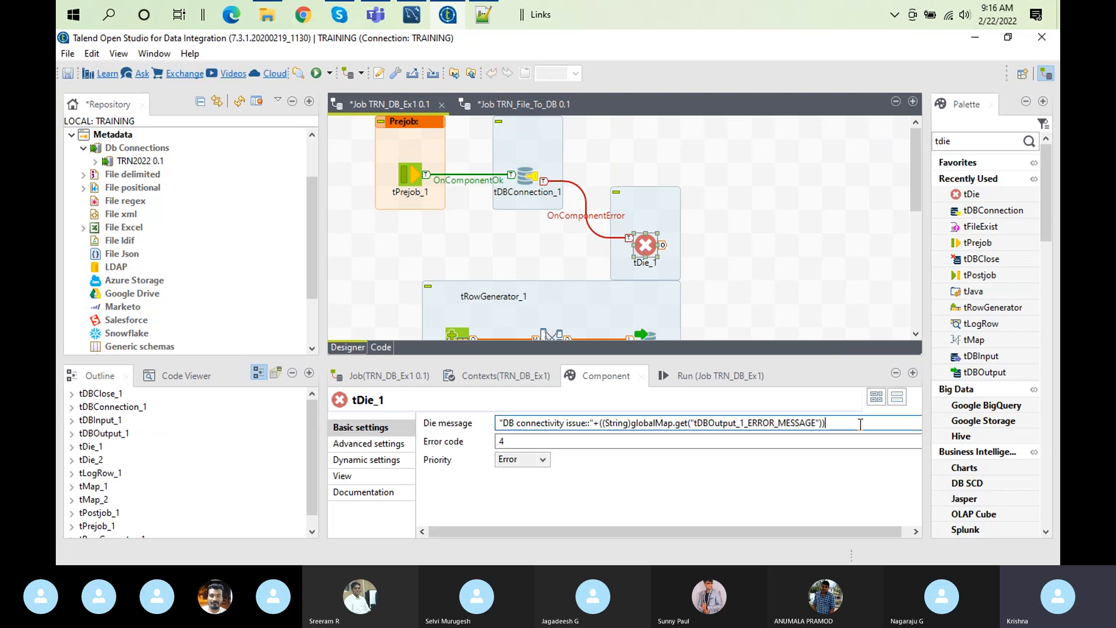
key("ctrl+a")
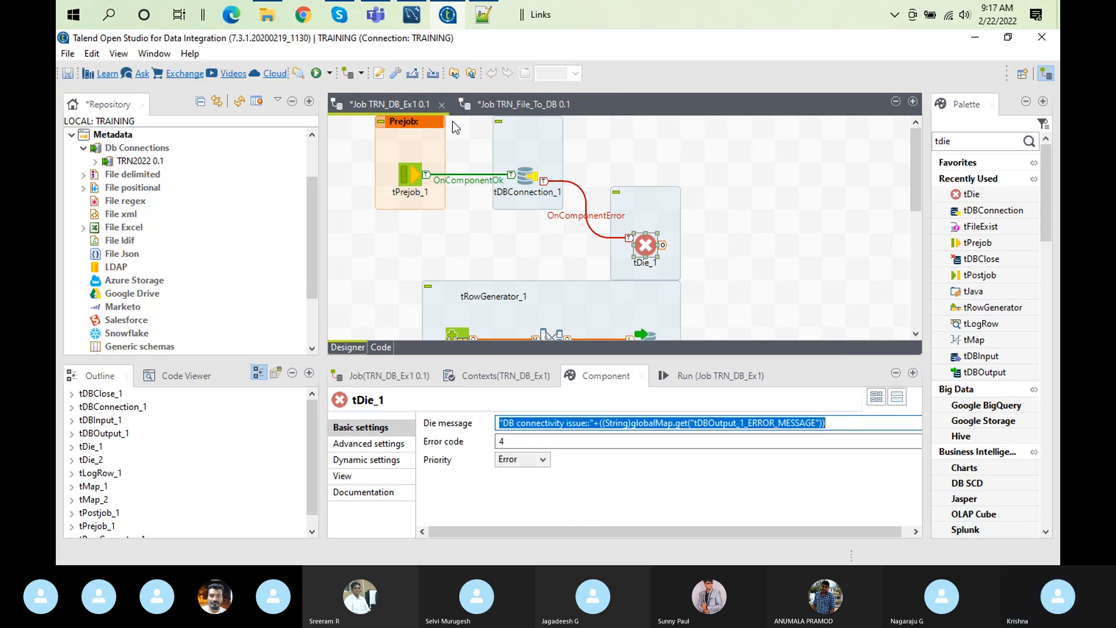
left_click(497, 108)
left_click(576, 229)
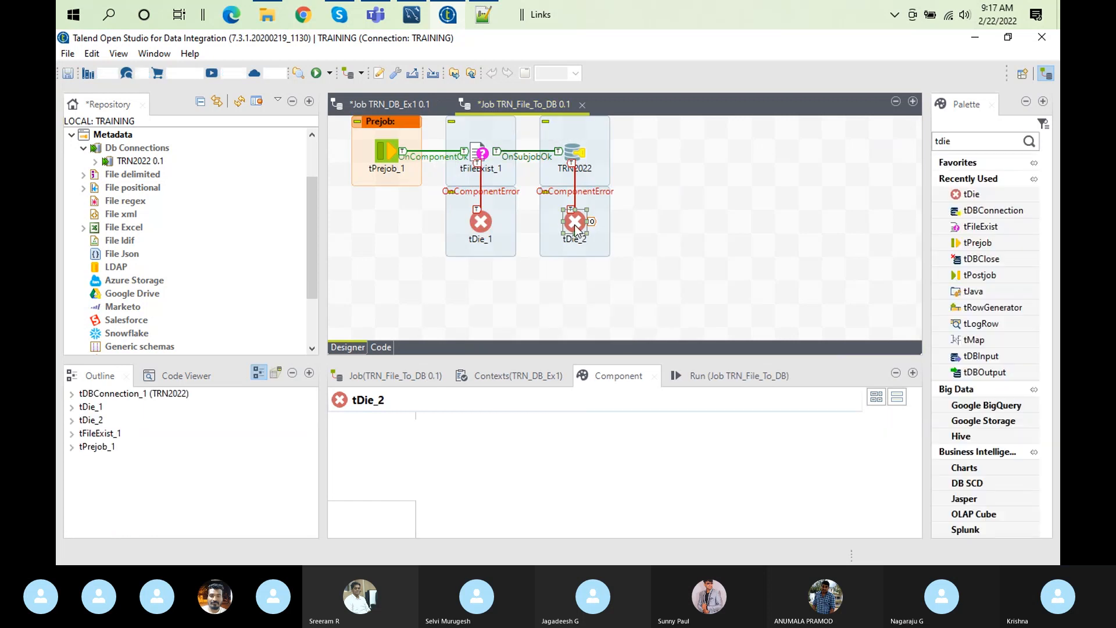
left_click(543, 428)
type("\"DB connectivity issue::\"+((String)globalMap.get(\"tDBOutput_1_ERROR_MESSAGE\"))")
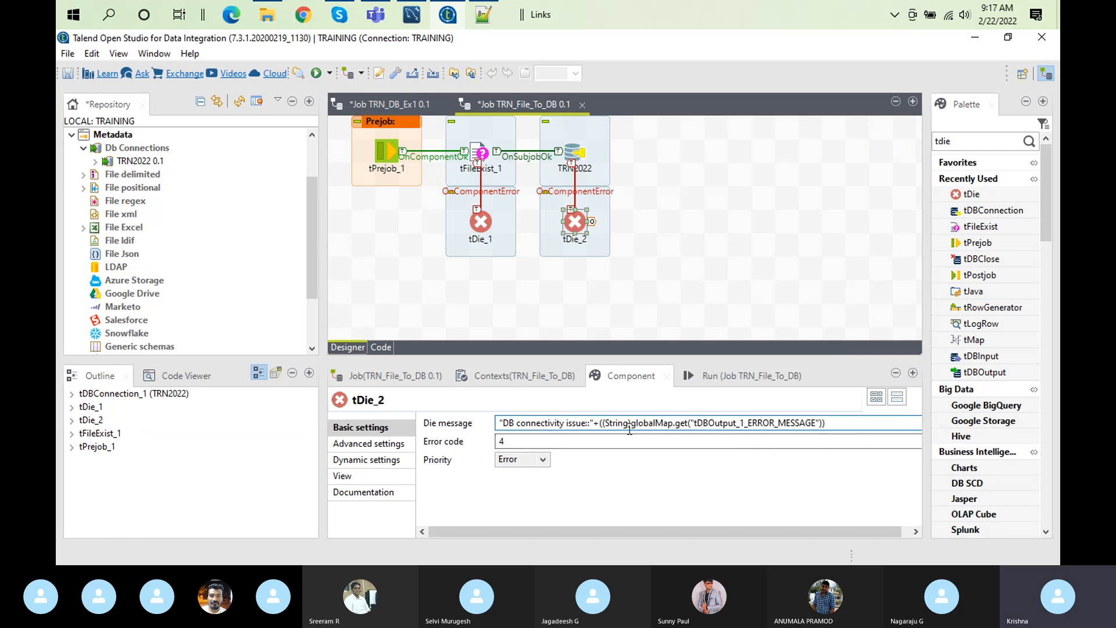
Step: In tDie_2's die message, replace the tDBOutput_1 error reference after "DB connectivity issue::"+ with tDBConnection_1's ERROR_MESSAGE variable
key("shift+Home")
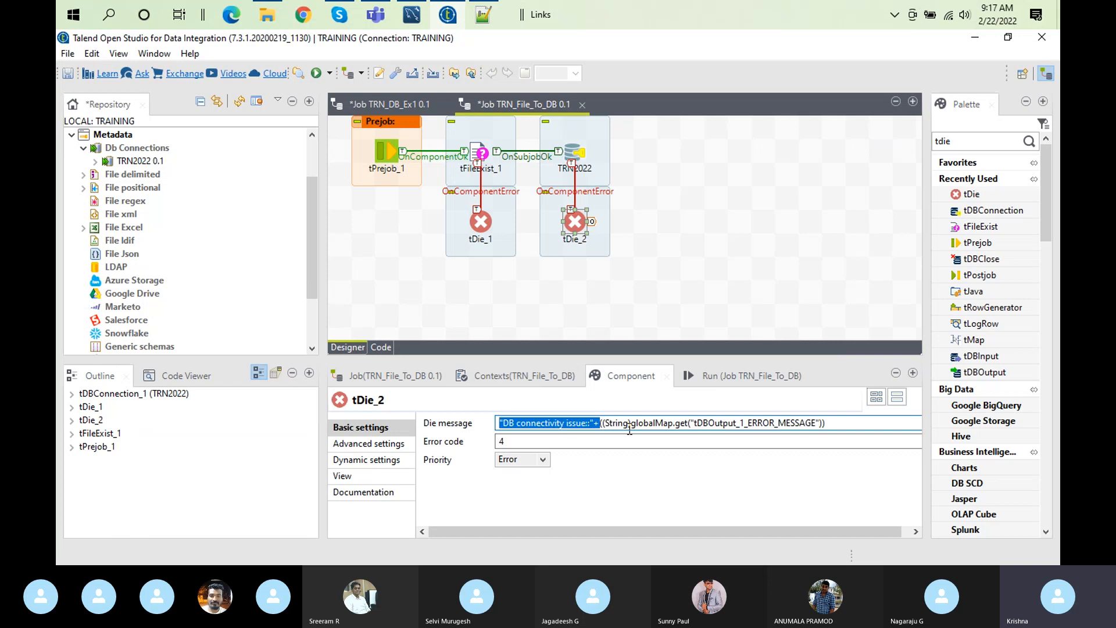
left_click(601, 422)
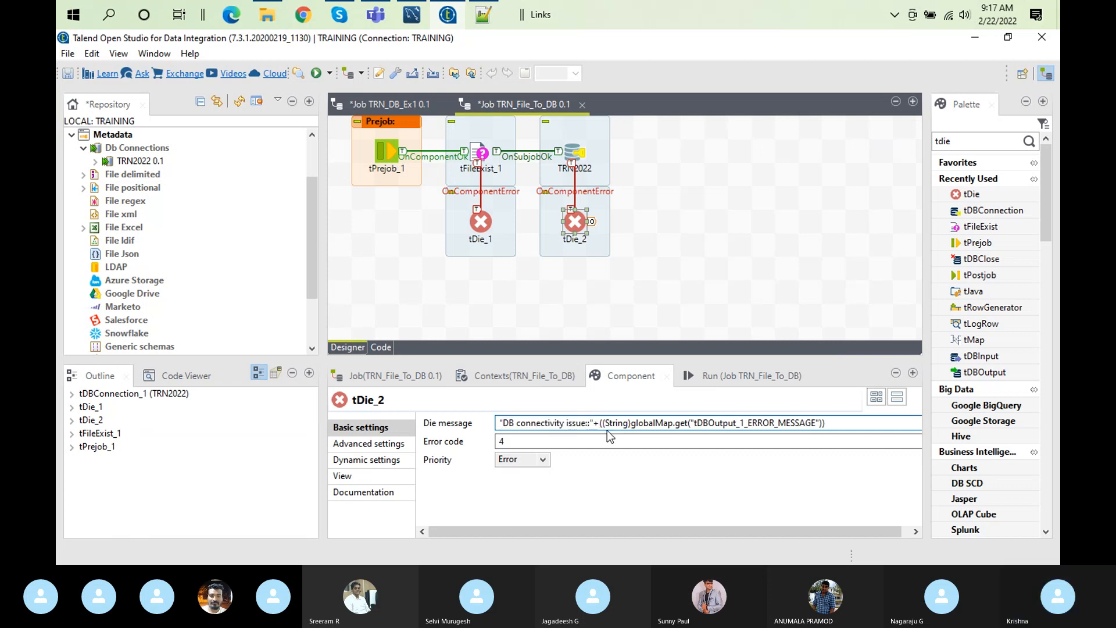
key("shift+End")
key("Left")
key("shift+End")
key("Delete")
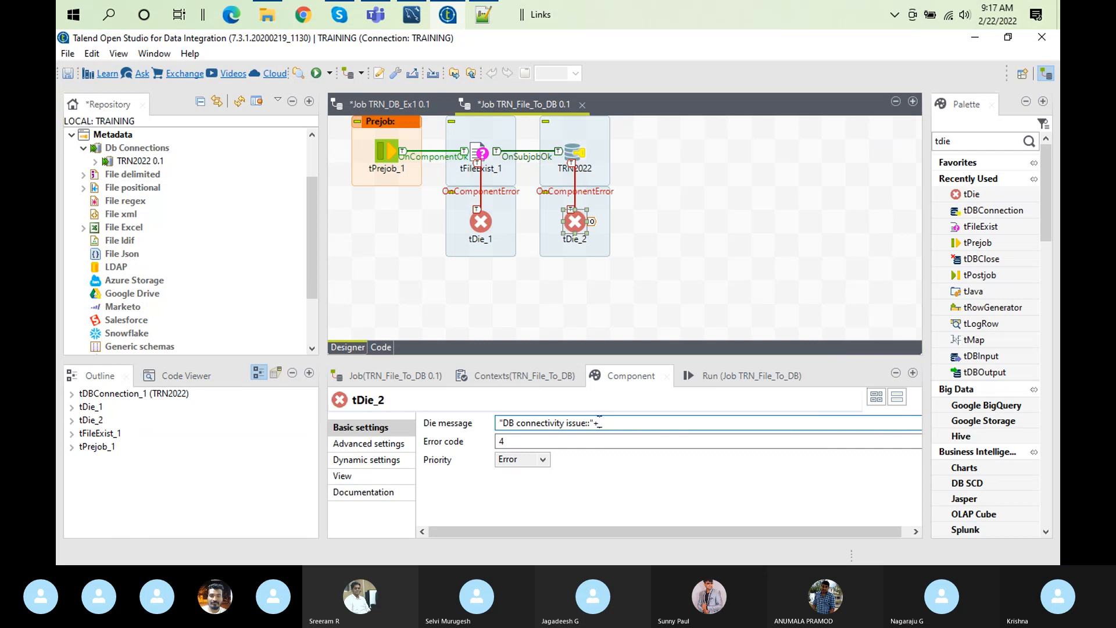
left_click(72, 394)
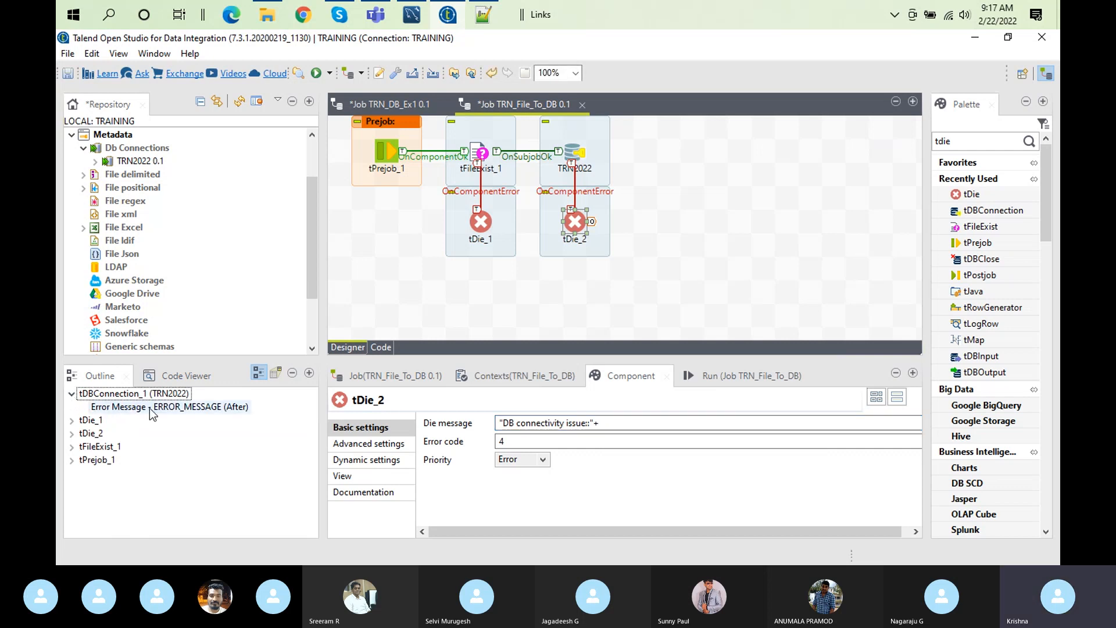
left_click_drag(152, 413, 674, 430)
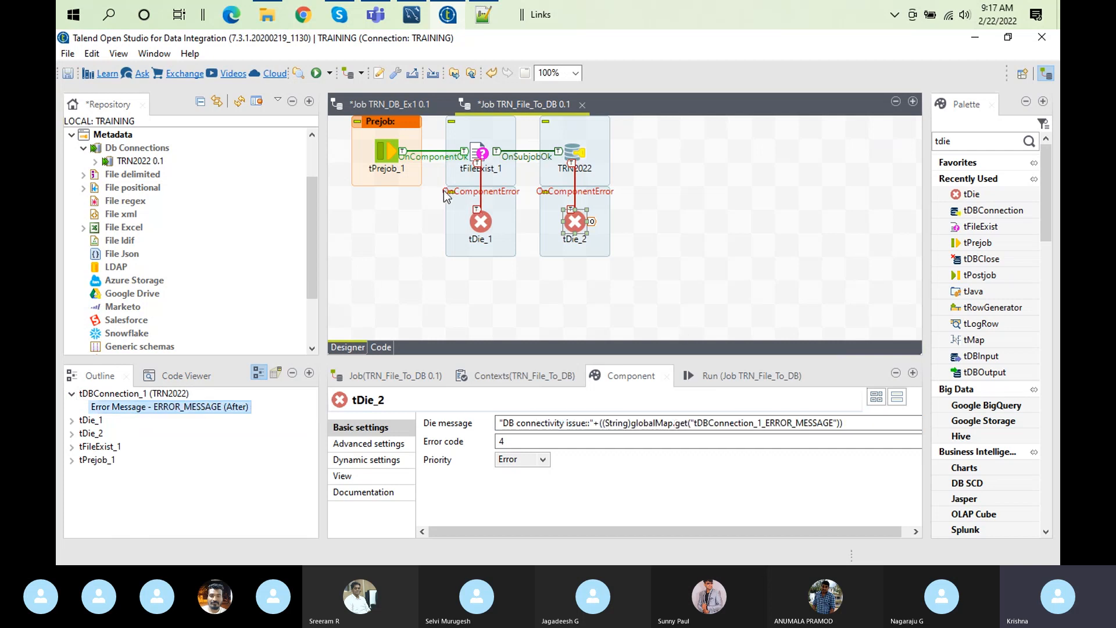
left_click(474, 155)
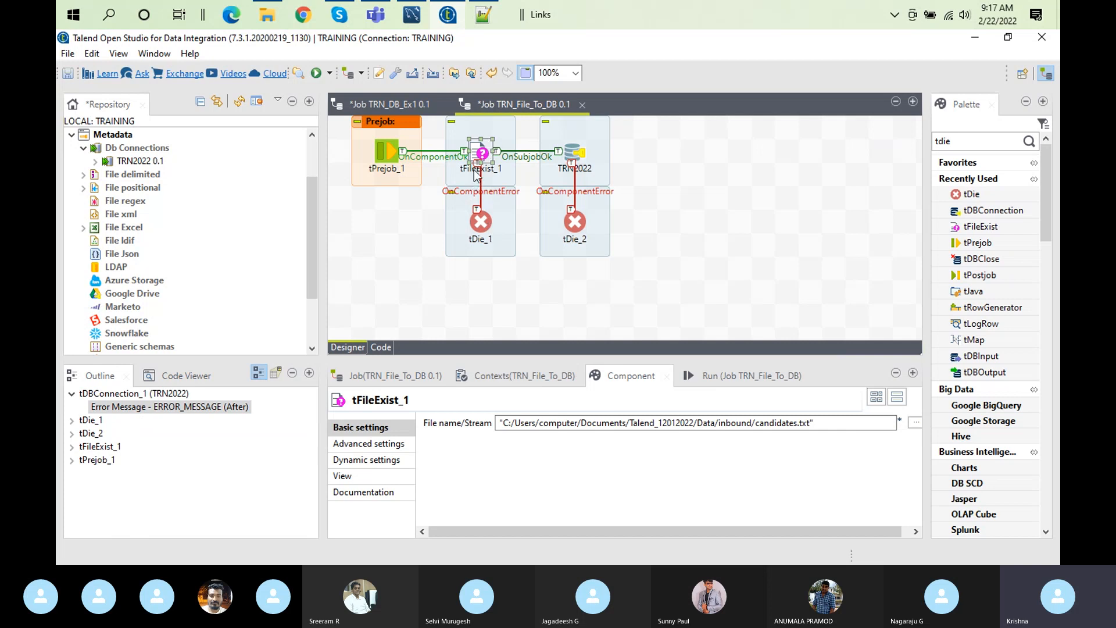
left_click(573, 156)
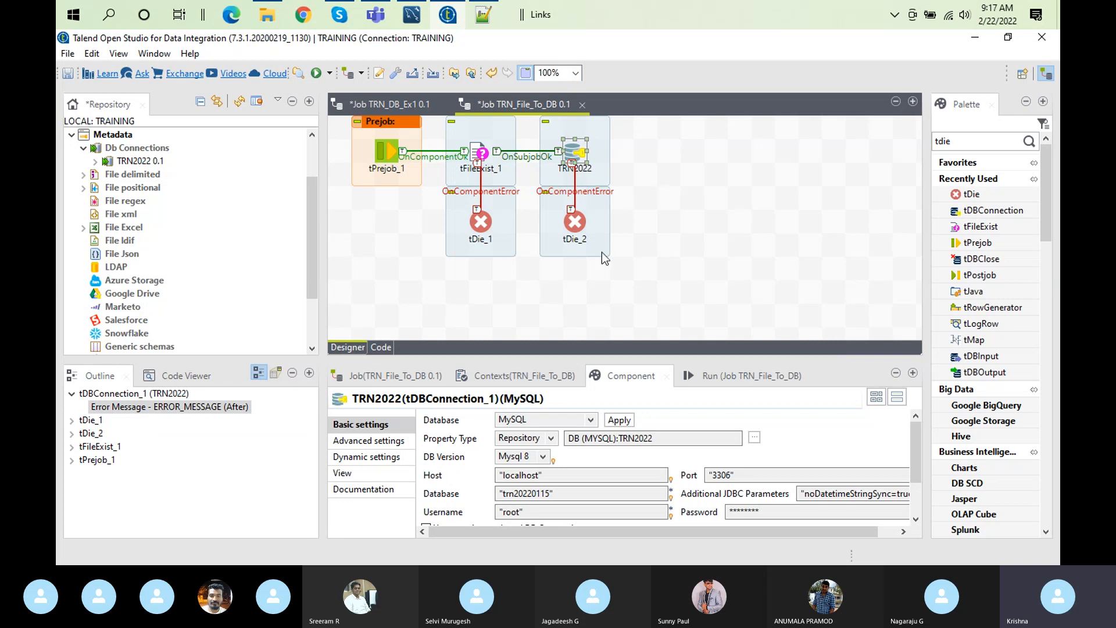
left_click(514, 284)
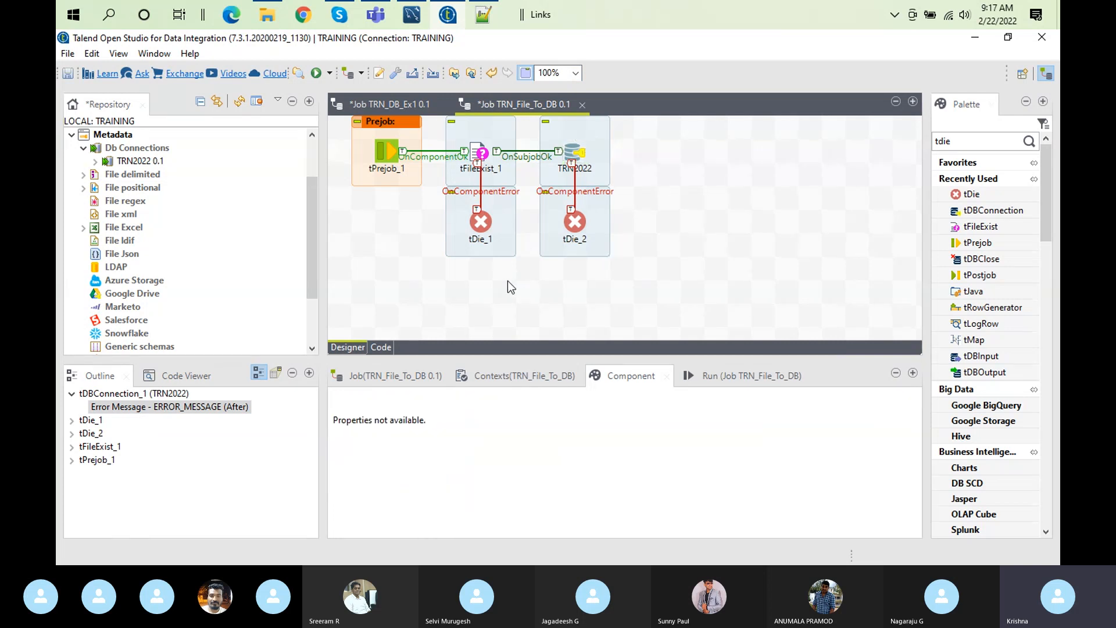
Step: Add a tPostjob component in the empty canvas area well below the prejob flow
double_click(525, 104)
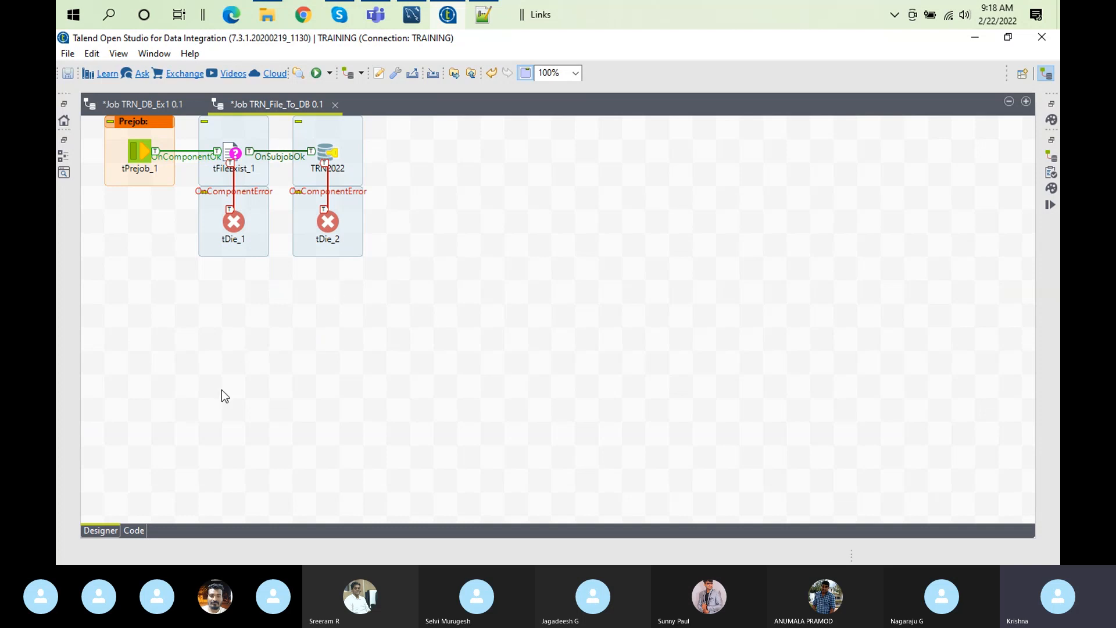
type("tpost")
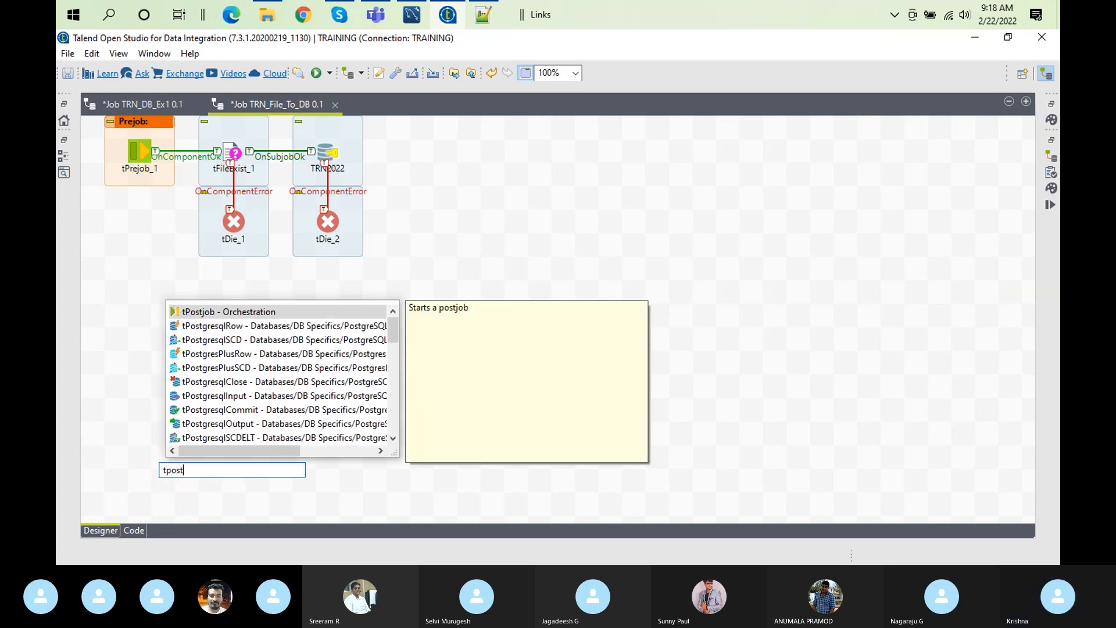
double_click(254, 314)
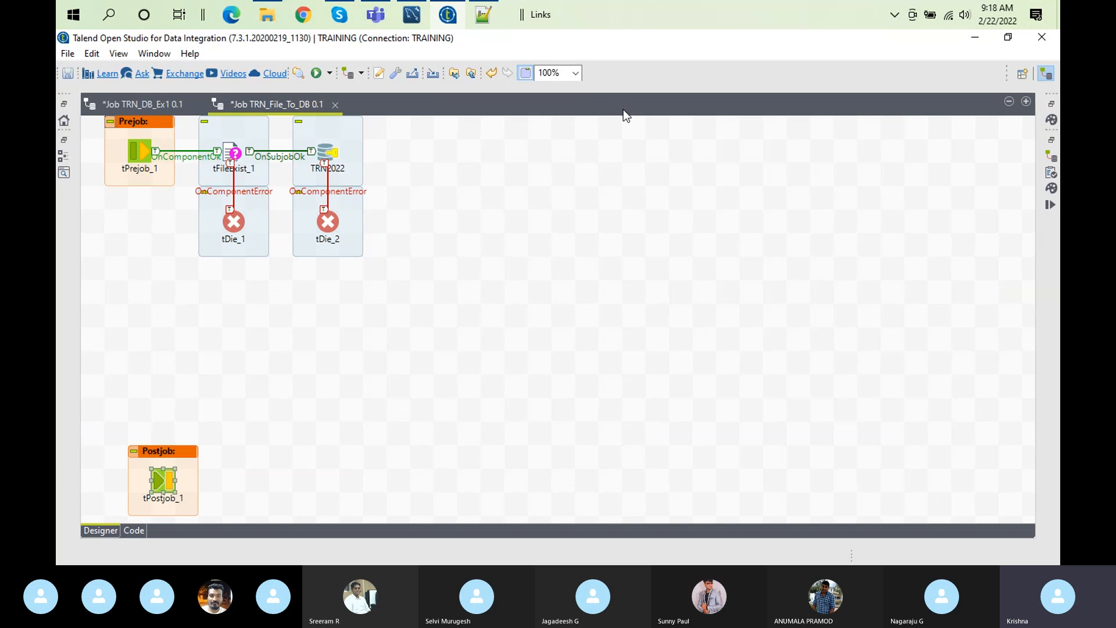
double_click(295, 104)
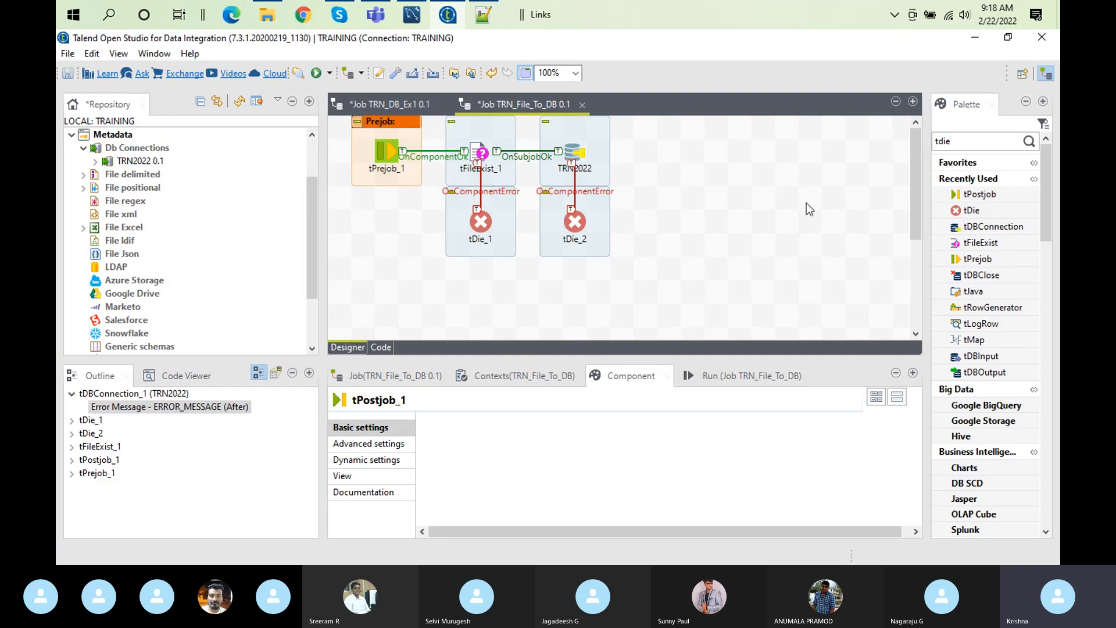
Step: Find the tDBClose component with the search term tclose, add it to the job and place it beside tPostjob_1
left_click(962, 143)
key("BackSpace")
key("BackSpace")
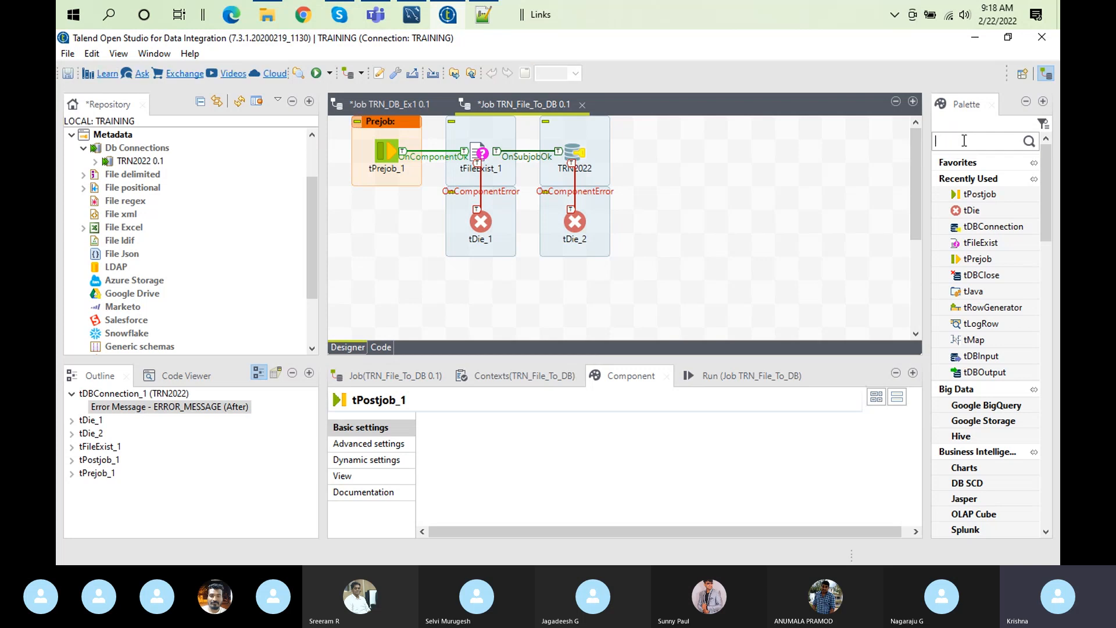
type("tclose")
key("Return")
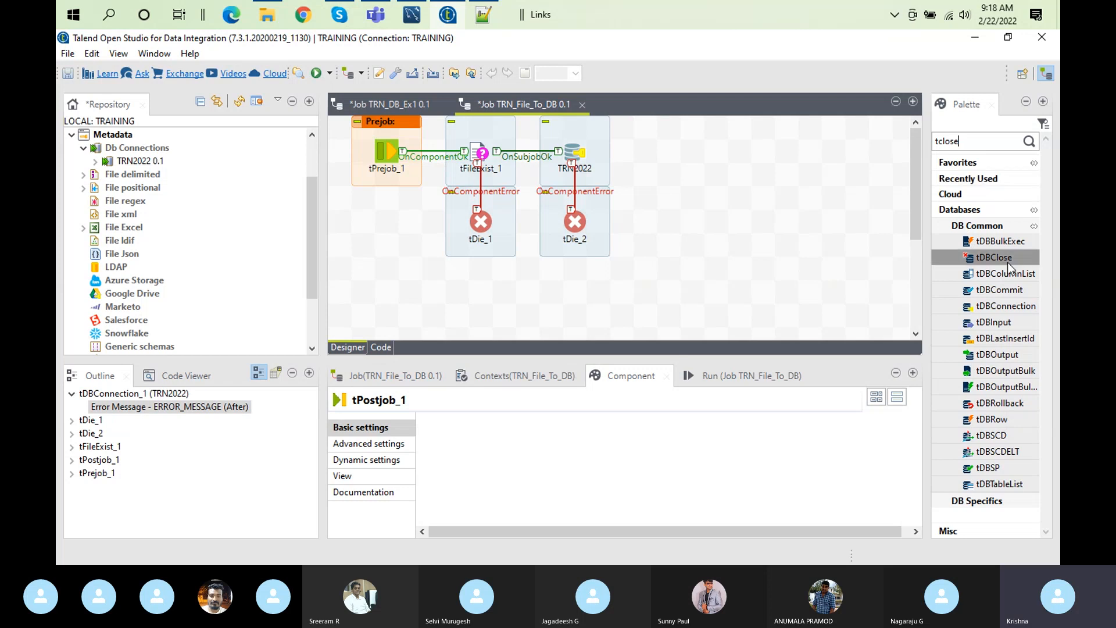
left_click_drag(1009, 264, 627, 294)
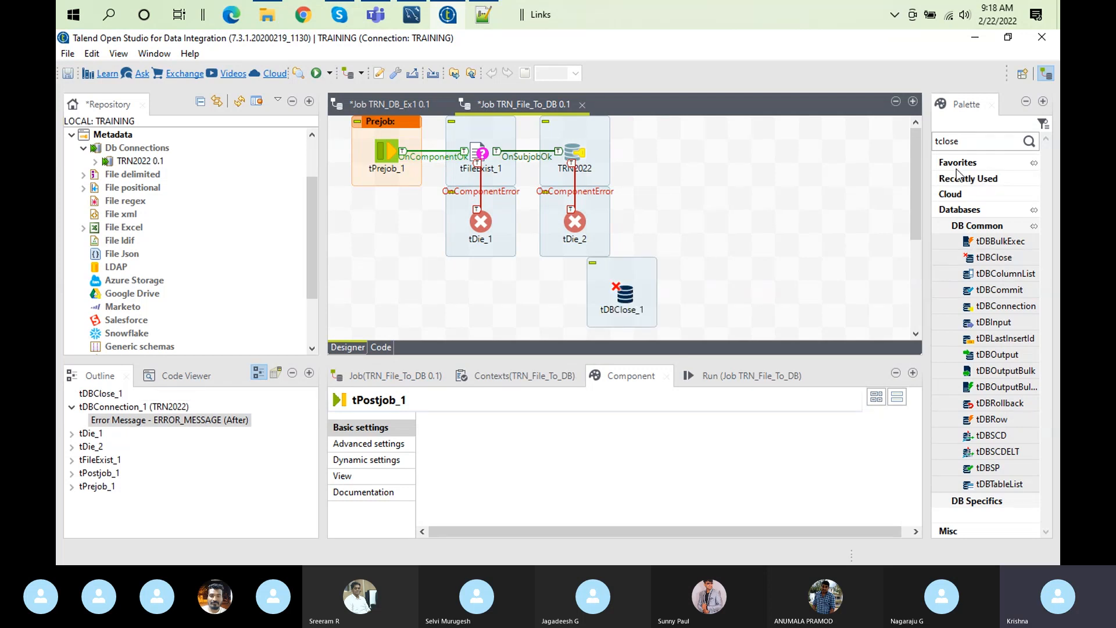
scroll(637, 148, "down", 3)
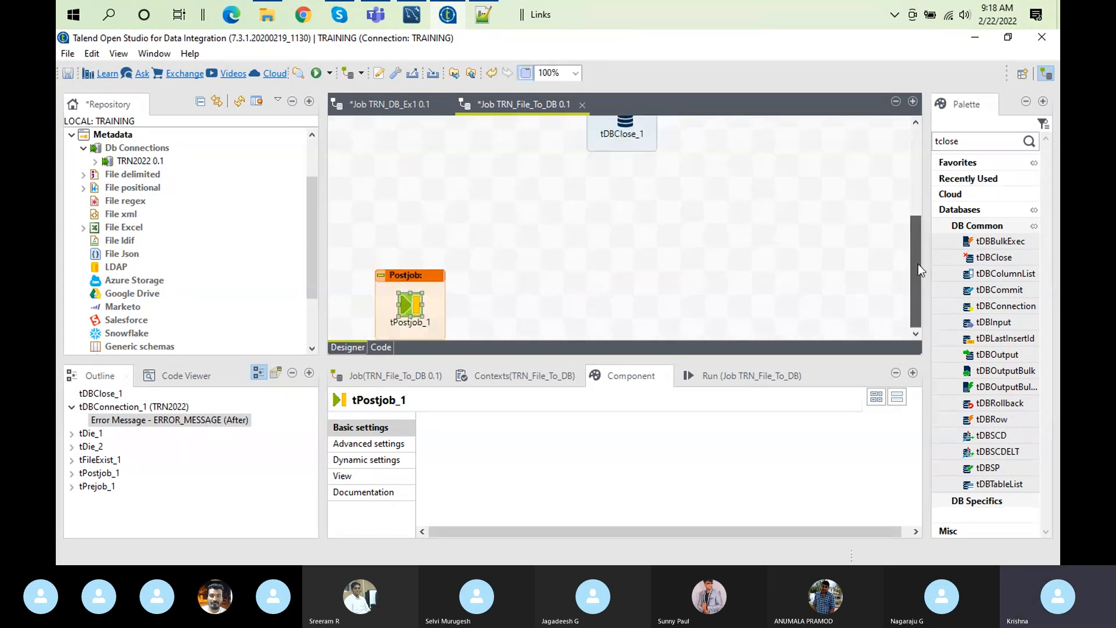
left_click(622, 124)
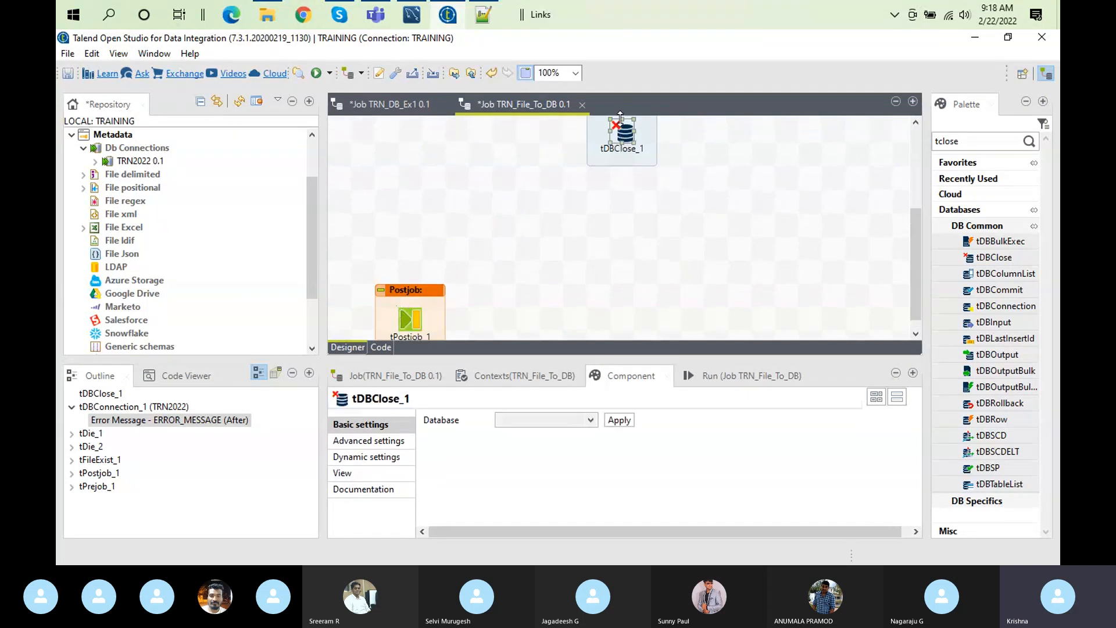
left_click_drag(623, 140, 556, 308)
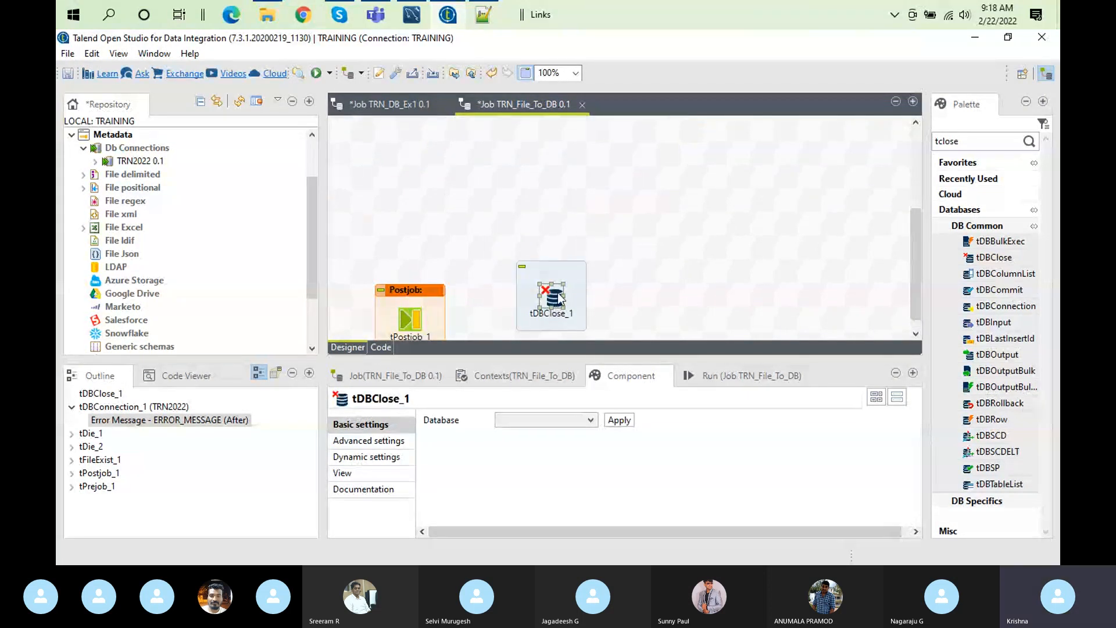
Step: Try to set the tDBClose_1 component's database type to MySQL
left_click(591, 420)
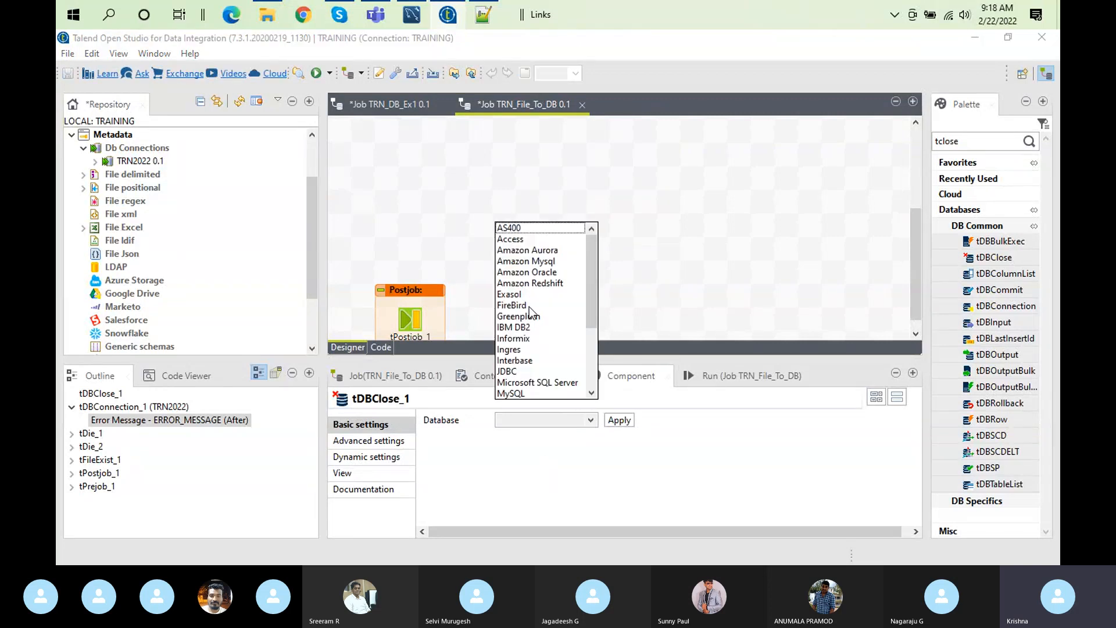
left_click(521, 393)
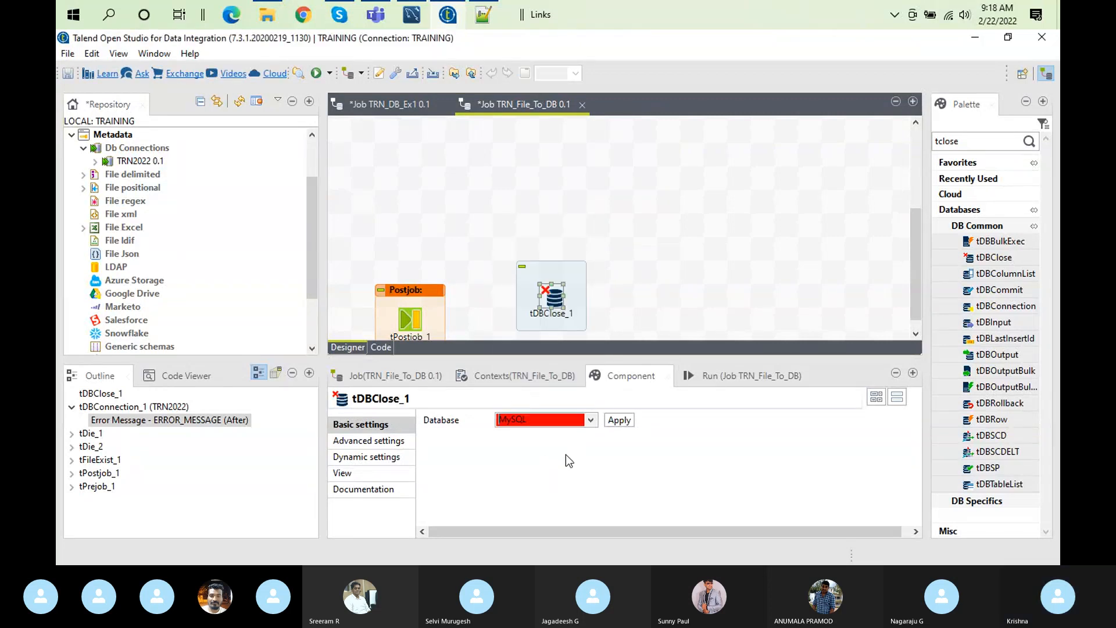
left_click(619, 420)
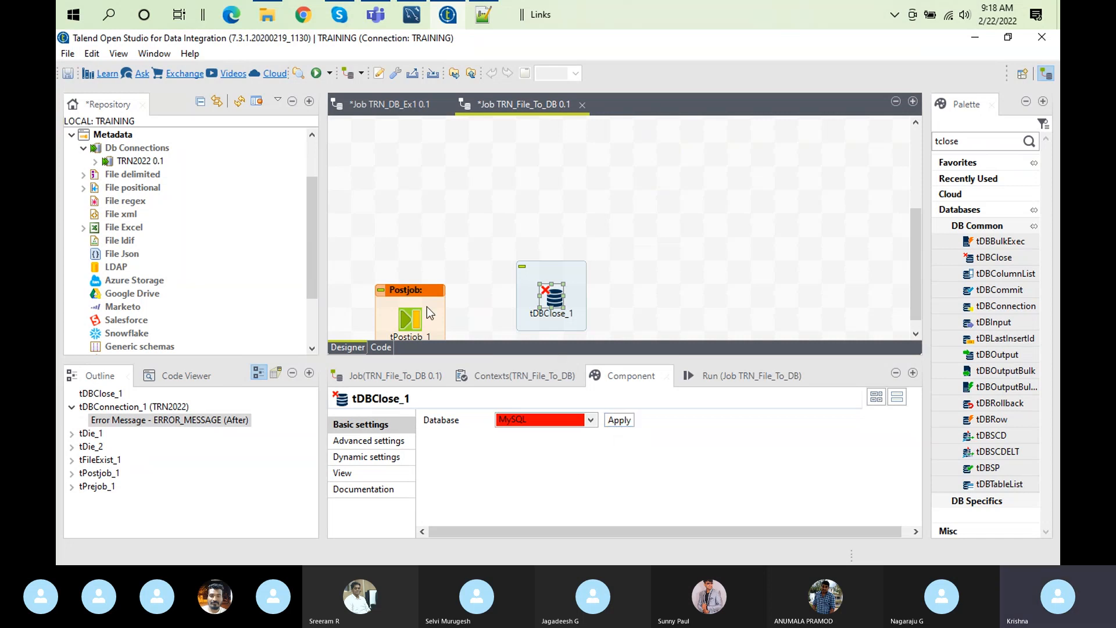
Step: Try to connect tPostjob_1 to tDBClose_1 with an On Component Ok trigger
right_click(414, 319)
mouse_move(521, 326)
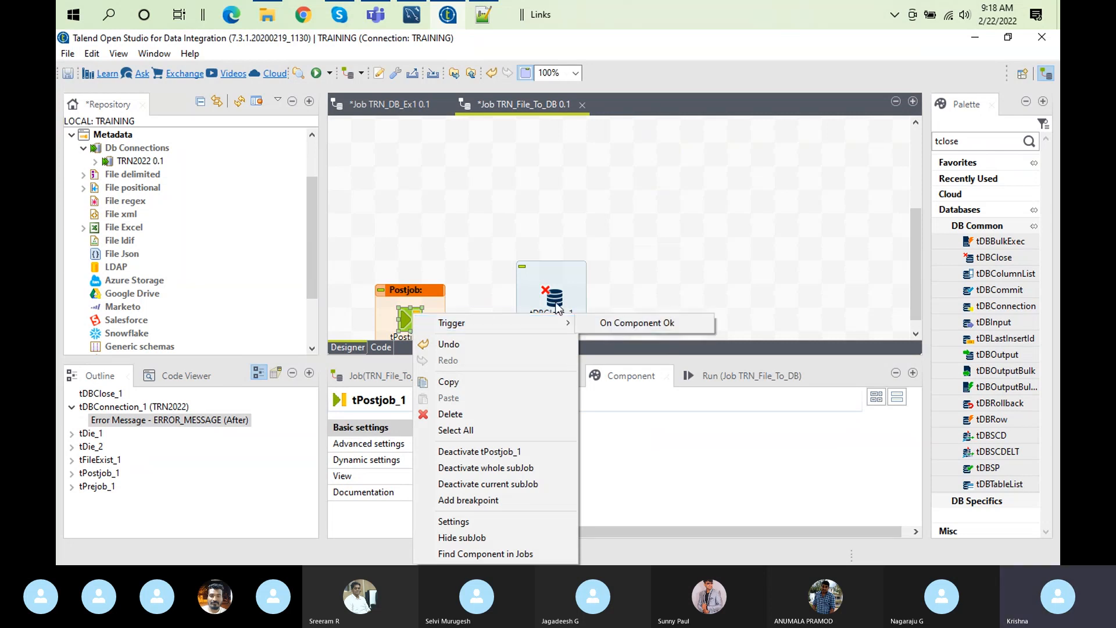
mouse_move(570, 321)
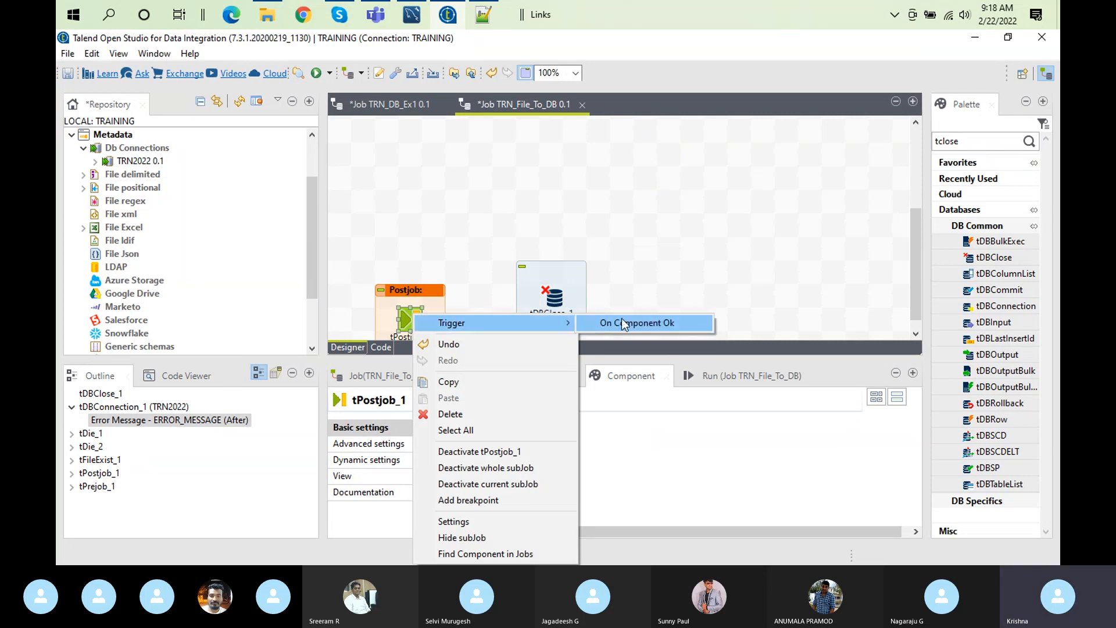
left_click(622, 318)
left_click(558, 310)
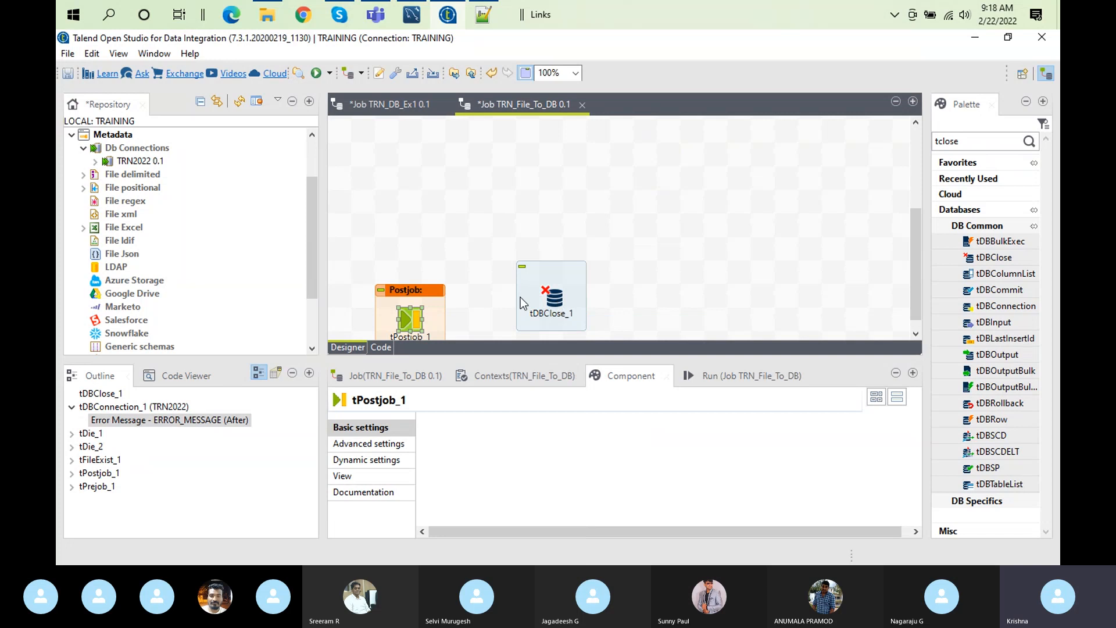
Step: Align tPostjob_1 level with tDBClose_1 and retry the On Component Ok trigger between them
left_click_drag(414, 319, 413, 296)
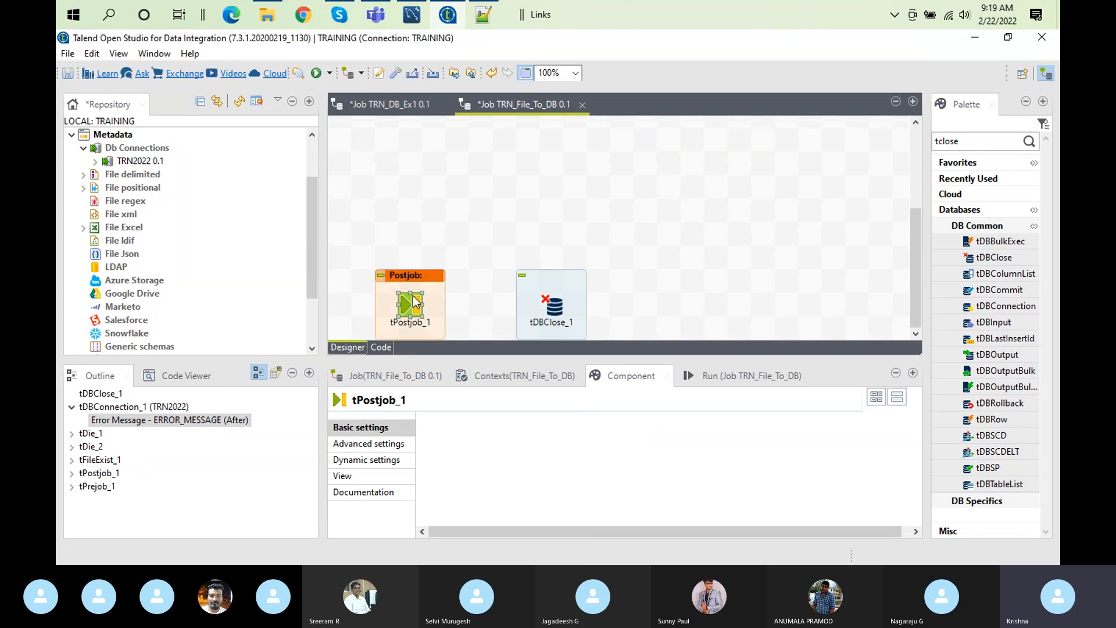
right_click(417, 302)
mouse_move(498, 315)
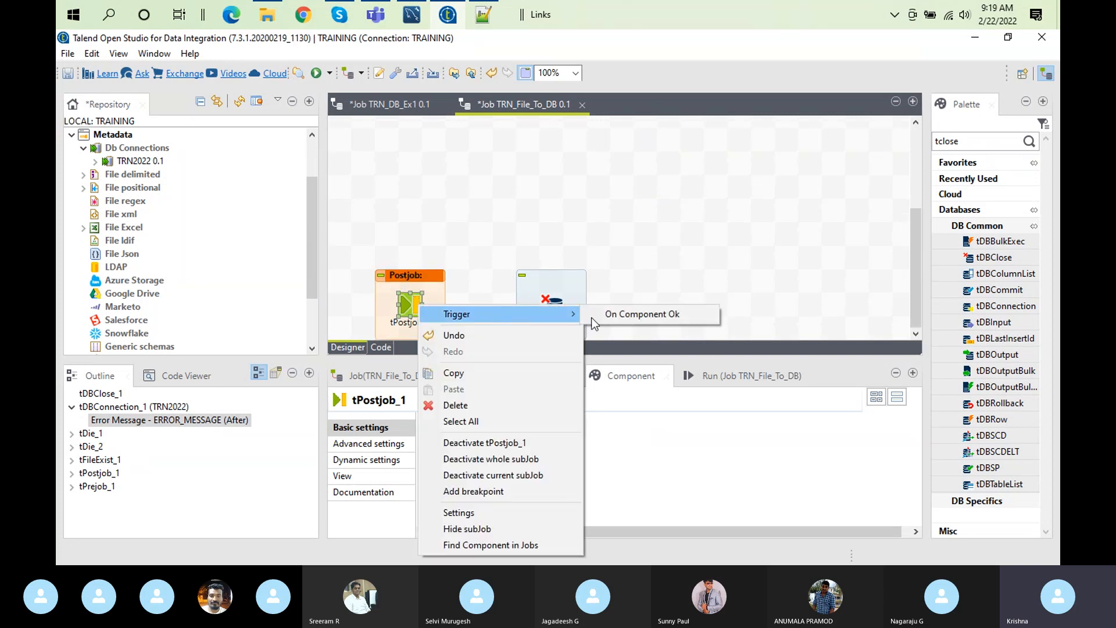
left_click(612, 315)
left_click(556, 314)
Step: Set tDBClose_1's database type to MySQL and apply it
left_click(548, 313)
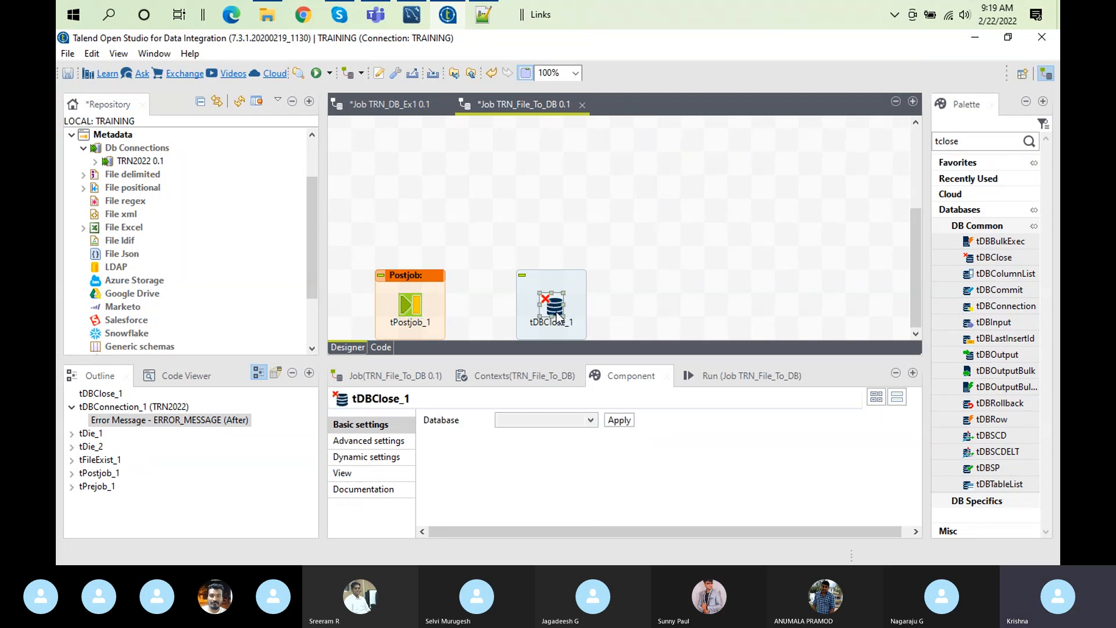
left_click(588, 421)
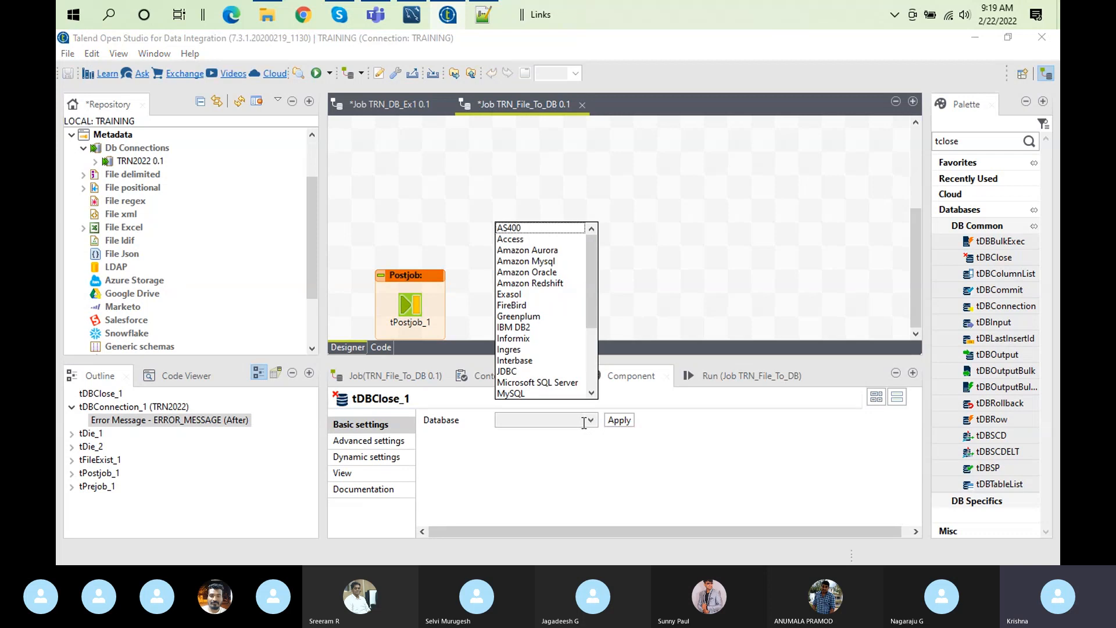
left_click(516, 383)
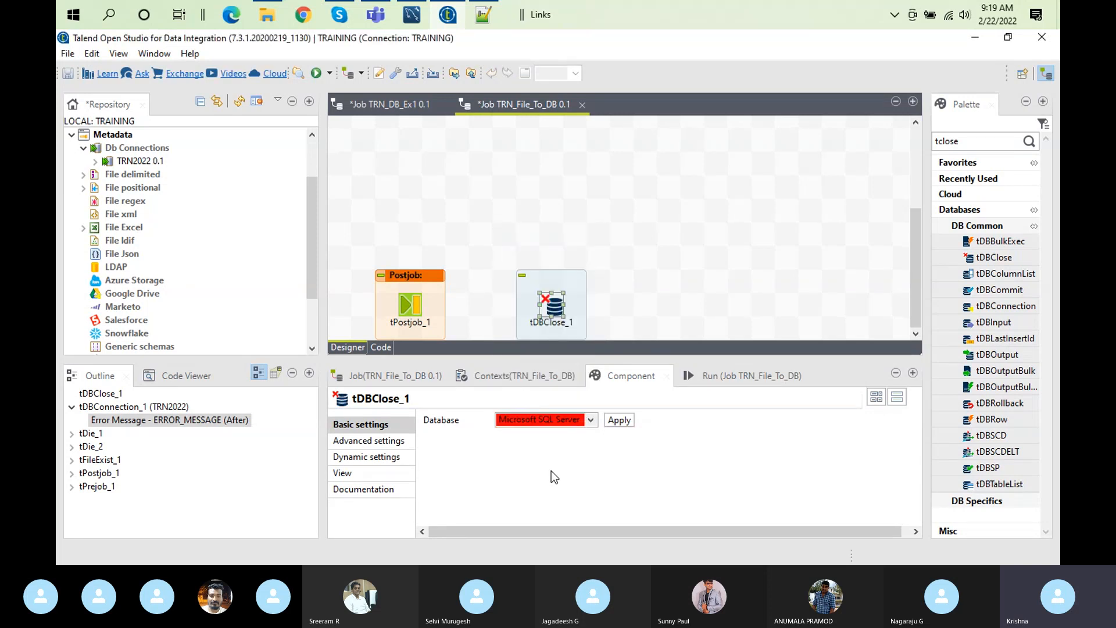
left_click(583, 419)
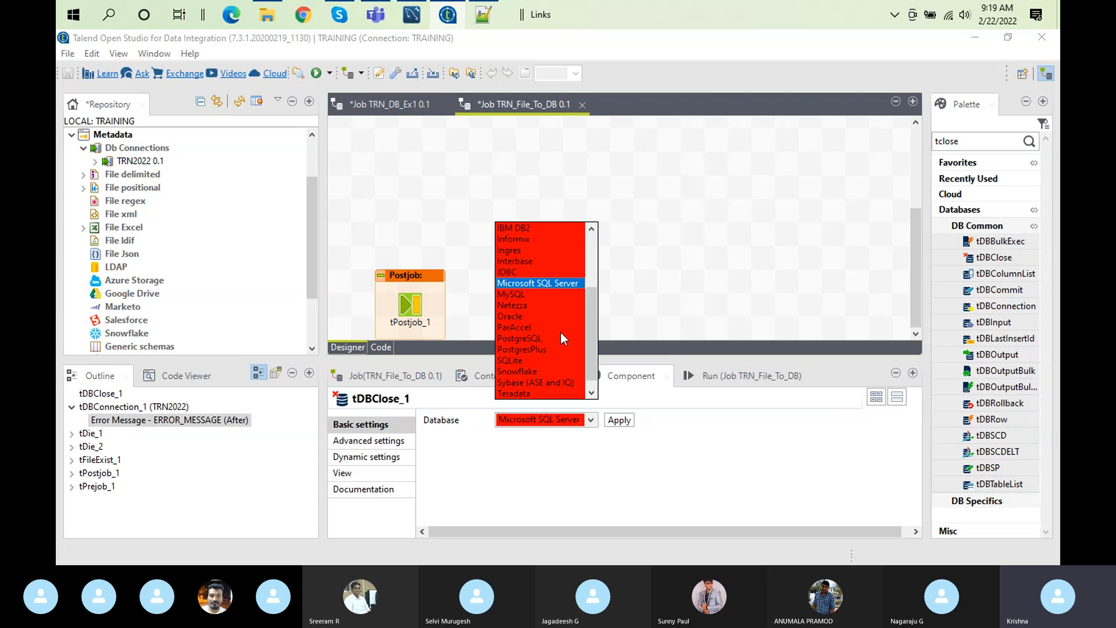
left_click(503, 294)
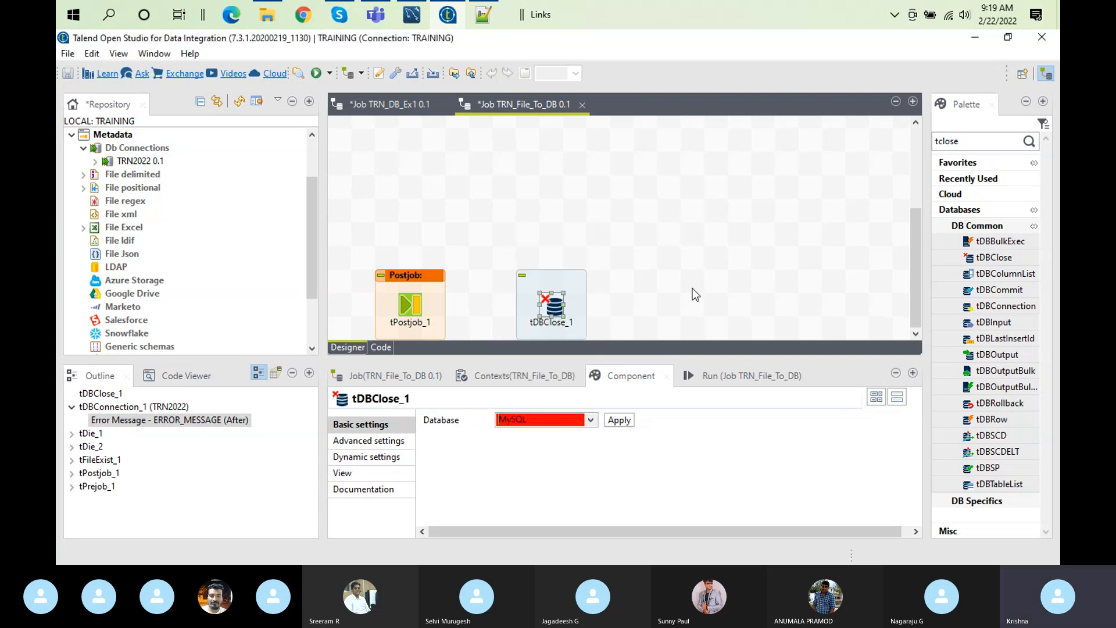
left_click(623, 420)
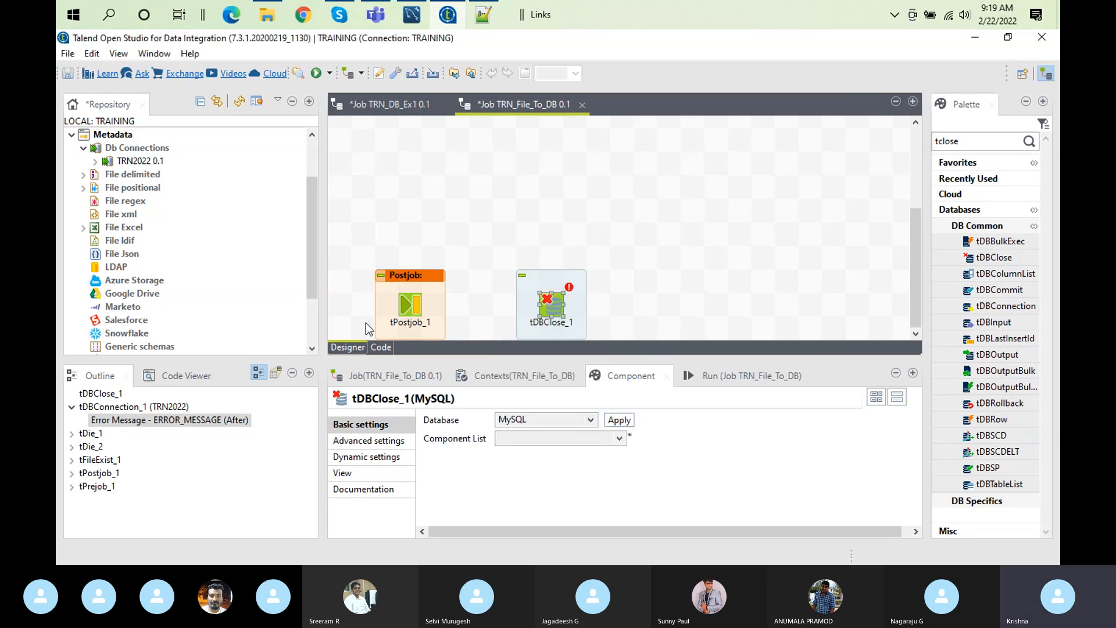
Step: Connect tPostjob_1 to tDBClose_1 with an On Component Ok trigger and select tDBConnection_1 - TRN2022 as the connection tDBClose_1 closes
right_click(417, 295)
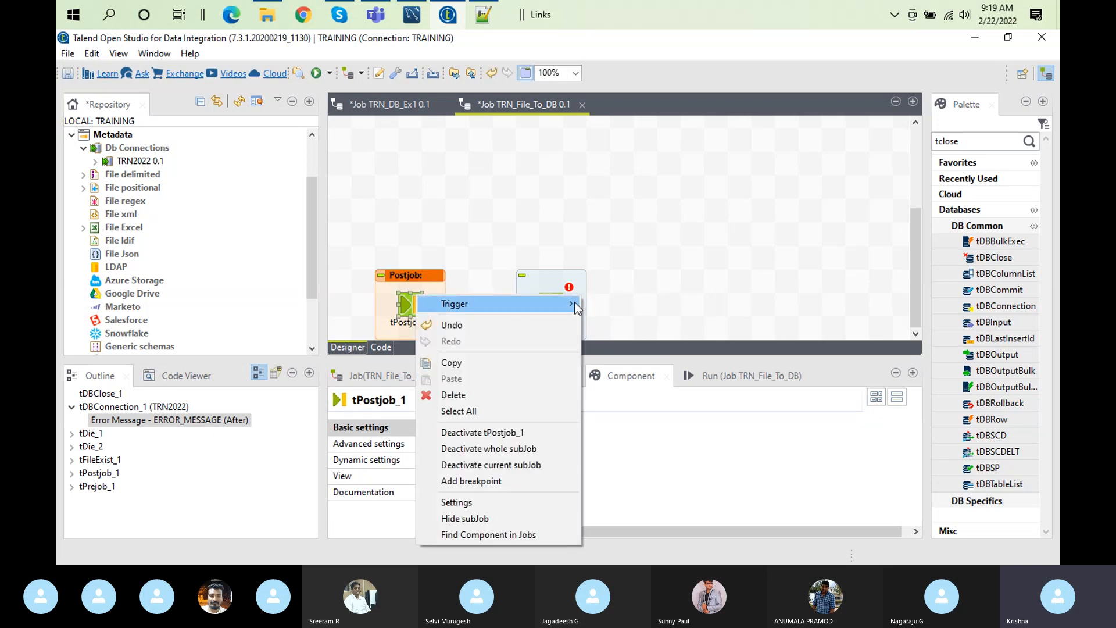
mouse_move(574, 303)
left_click(609, 304)
left_click(555, 311)
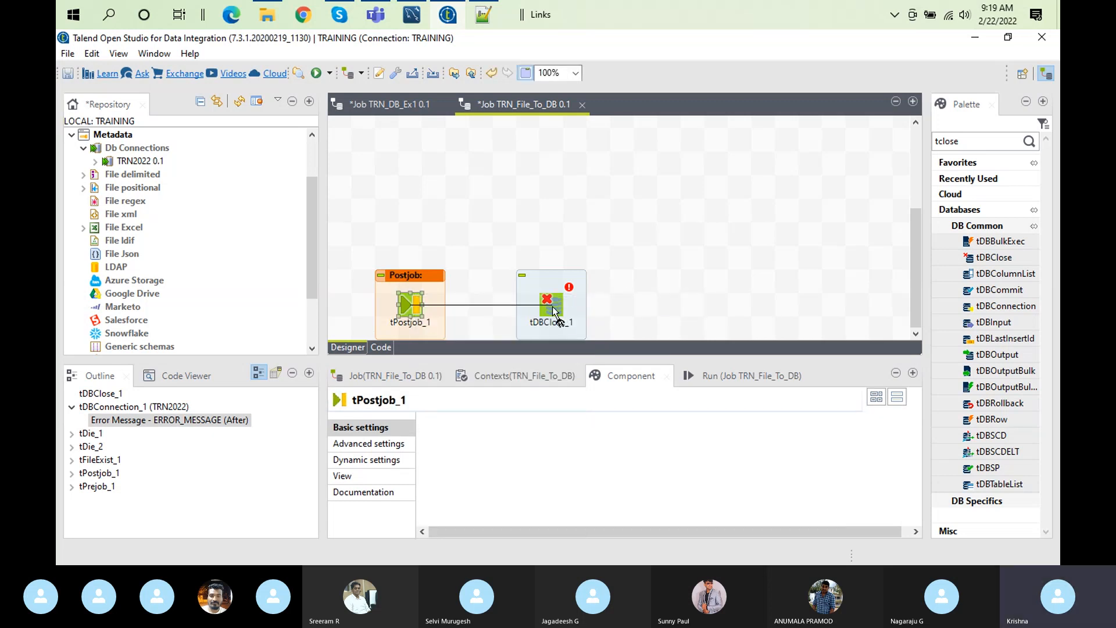
left_click(554, 311)
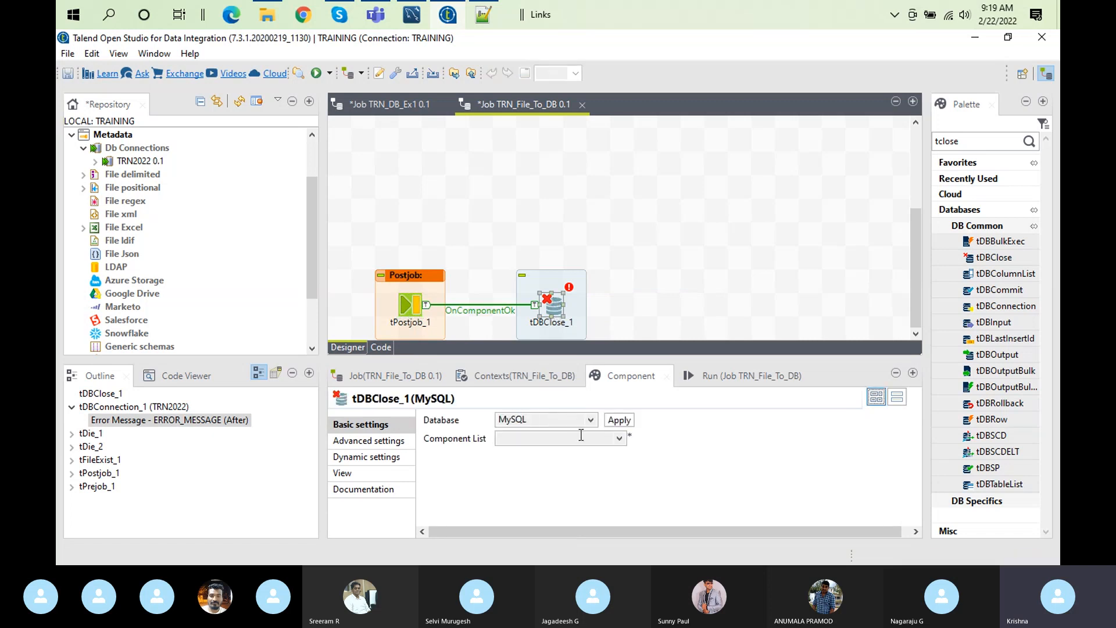
left_click(620, 440)
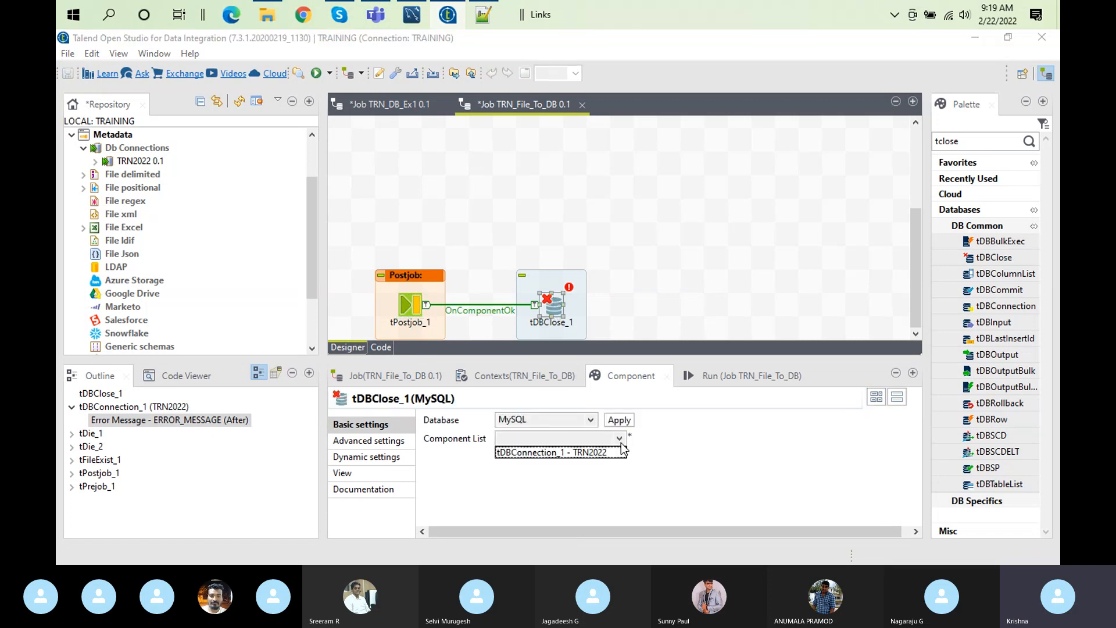
left_click(581, 454)
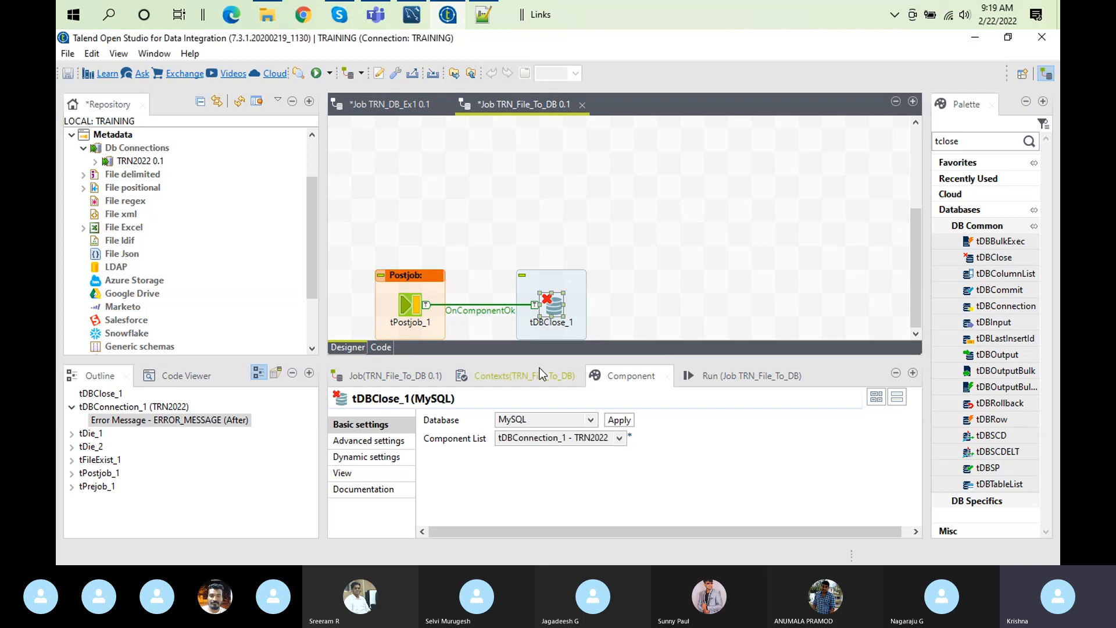
Step: Add a third tDie component to the job and position it directly below tDBClose_1
left_click(614, 317)
type("tdb")
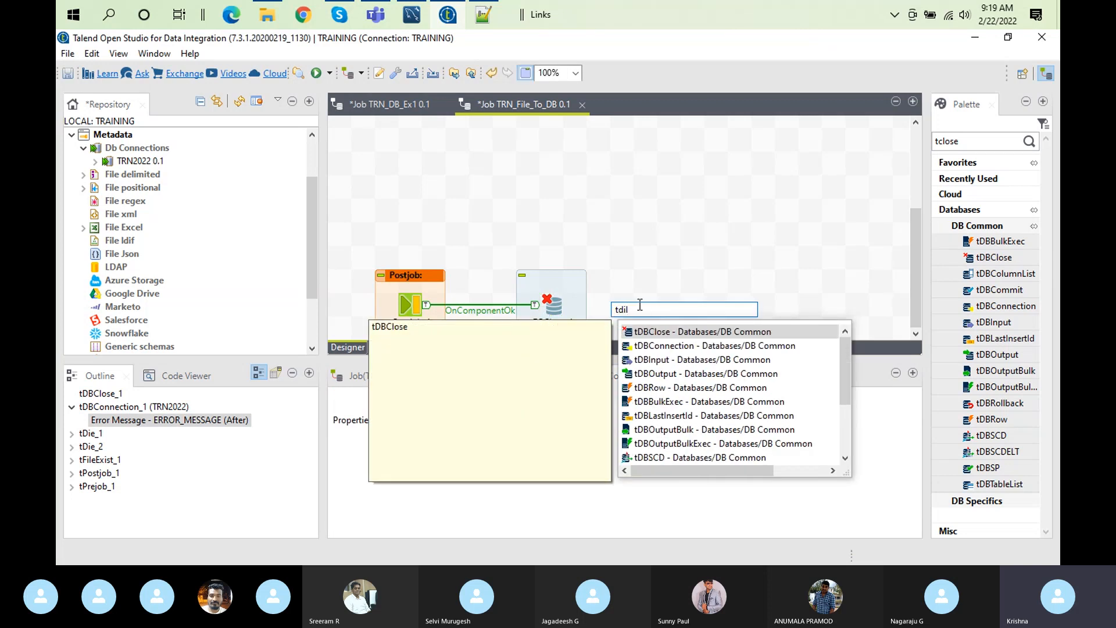
key("BackSpace")
type("i")
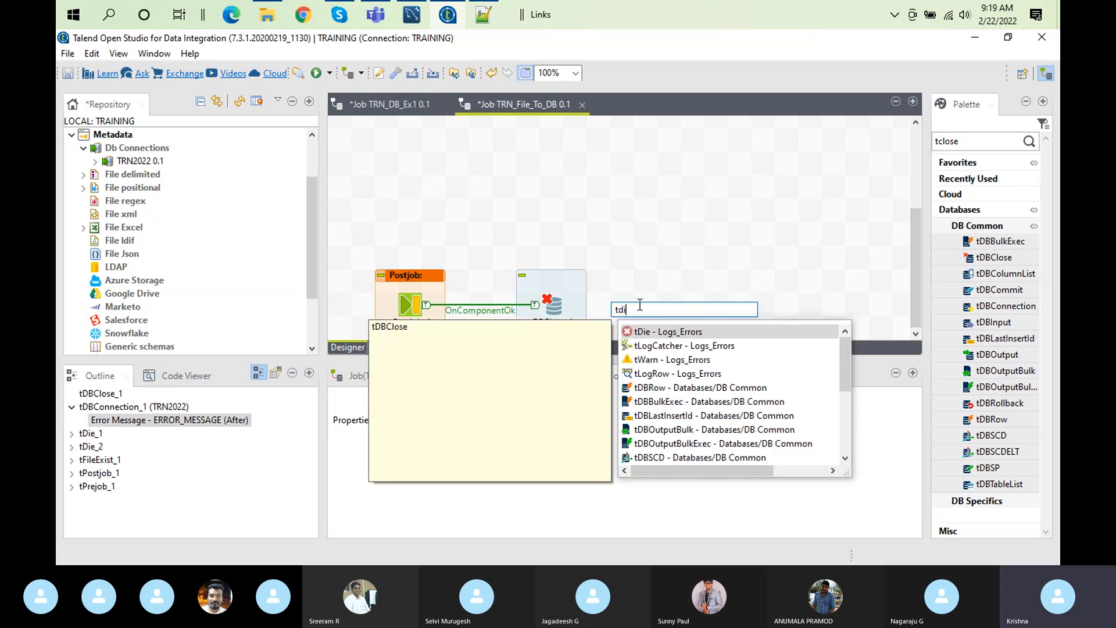
key("Return")
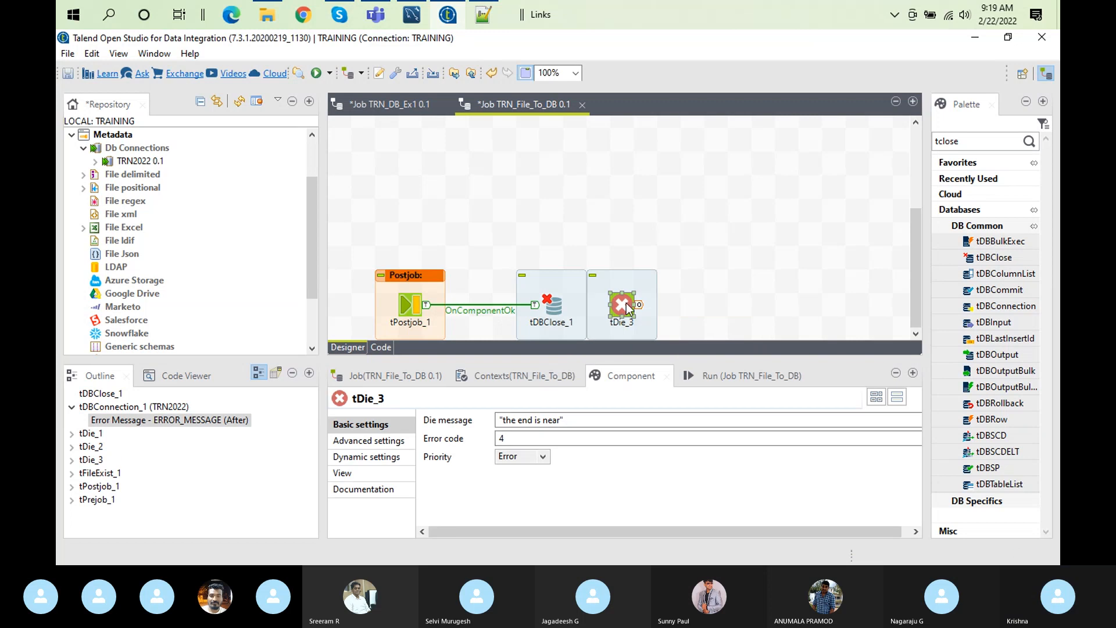
key("Delete")
left_click_drag(915, 195, 917, 271)
left_click_drag(504, 302, 568, 247)
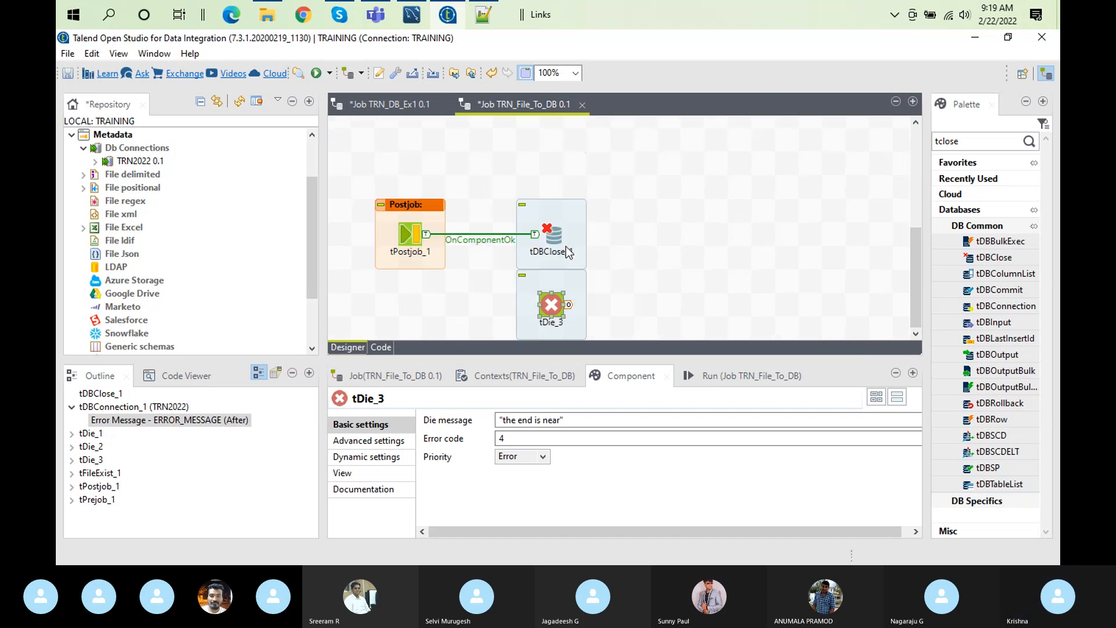
Step: Connect tDBClose_1 to tDie_3 with an On Component Error trigger
left_click(556, 252)
right_click(556, 252)
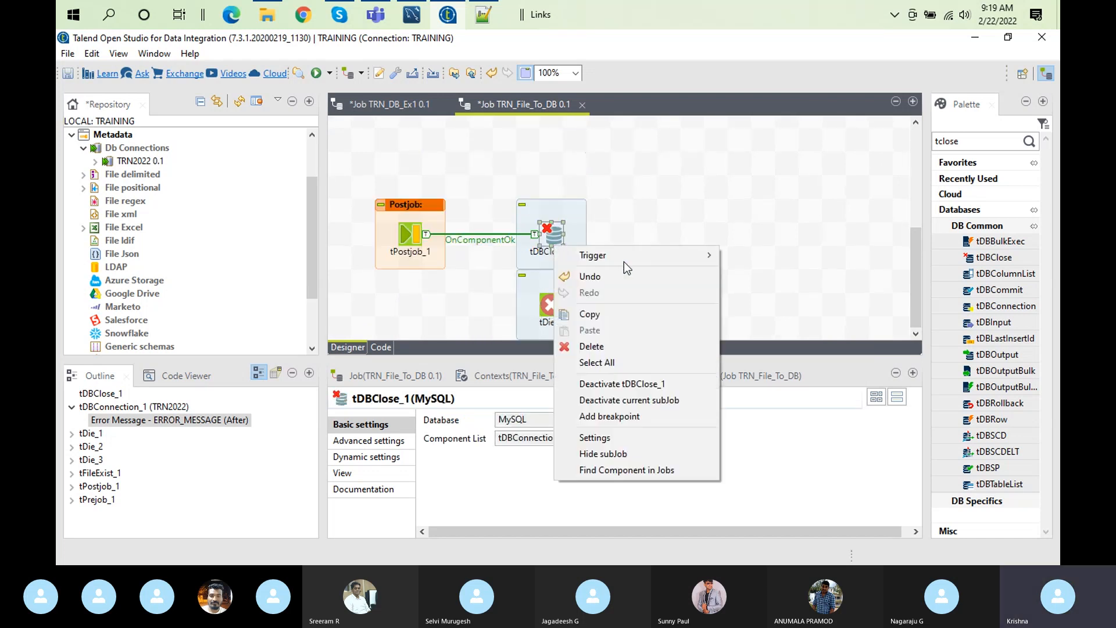
mouse_move(655, 255)
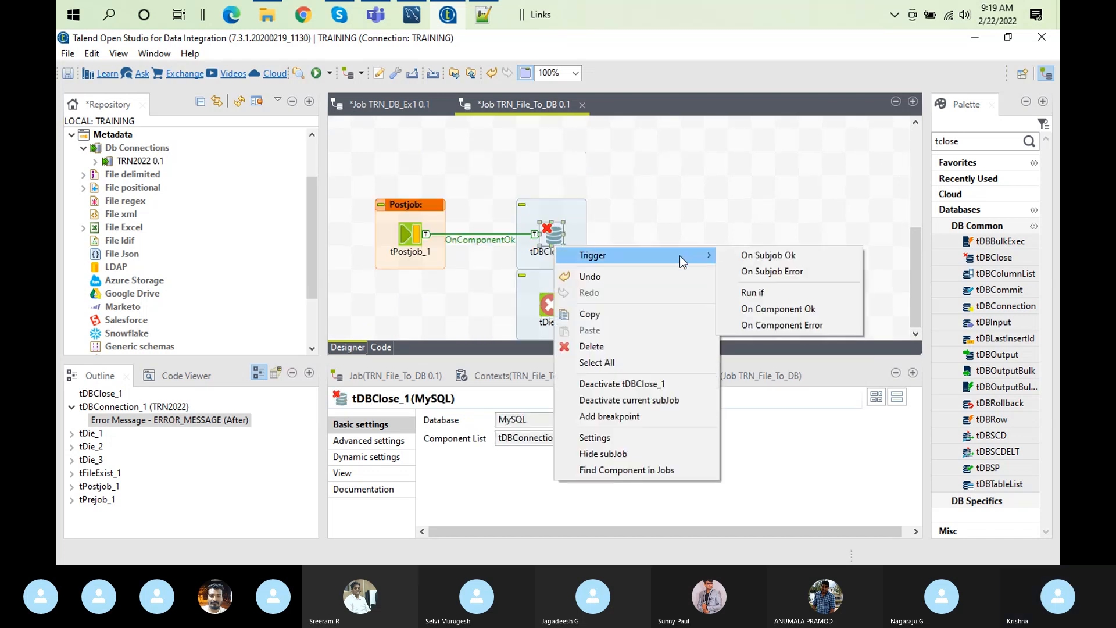
left_click(773, 325)
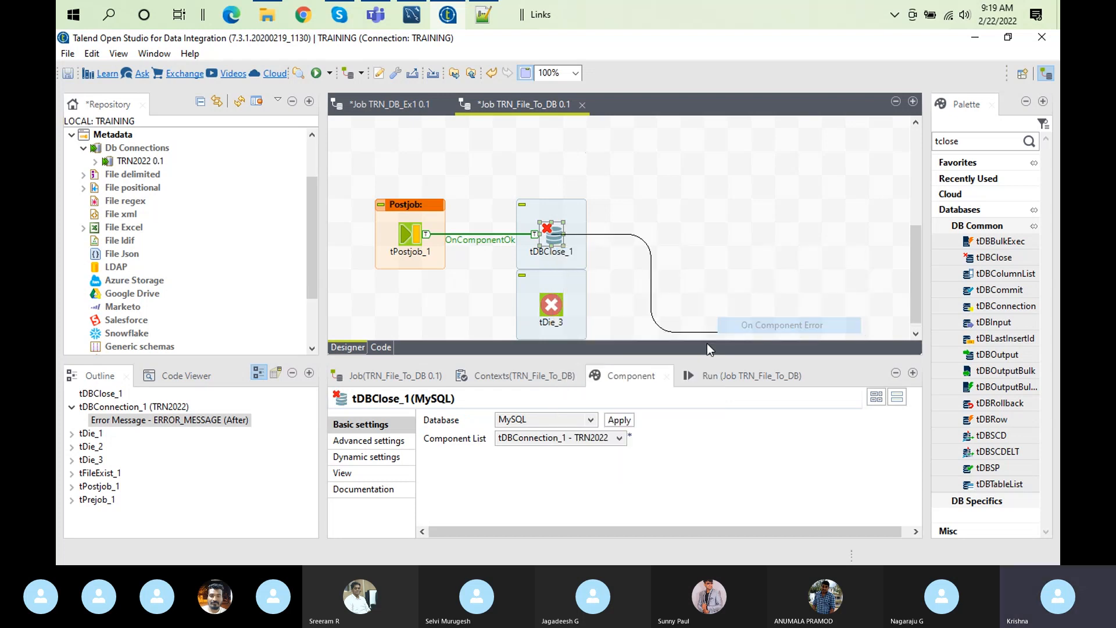
left_click(557, 317)
Step: Replace tDie_3's die message with "Clsoing DB connection failed "
left_click(557, 317)
left_click(562, 421)
double_click(562, 421)
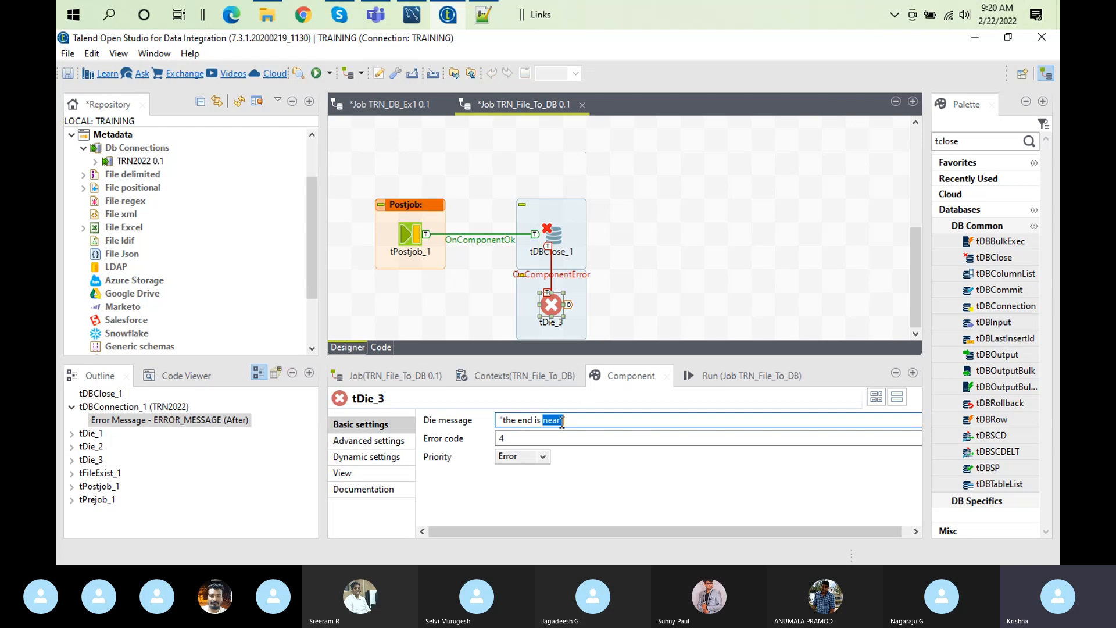
key("BackSpace")
key("BackSpace")
key("BackSpace")
key("BackSpace")
key("BackSpace")
key("BackSpace")
key("BackSpace")
key("BackSpace")
key("BackSpace")
key("BackSpace")
key("BackSpace")
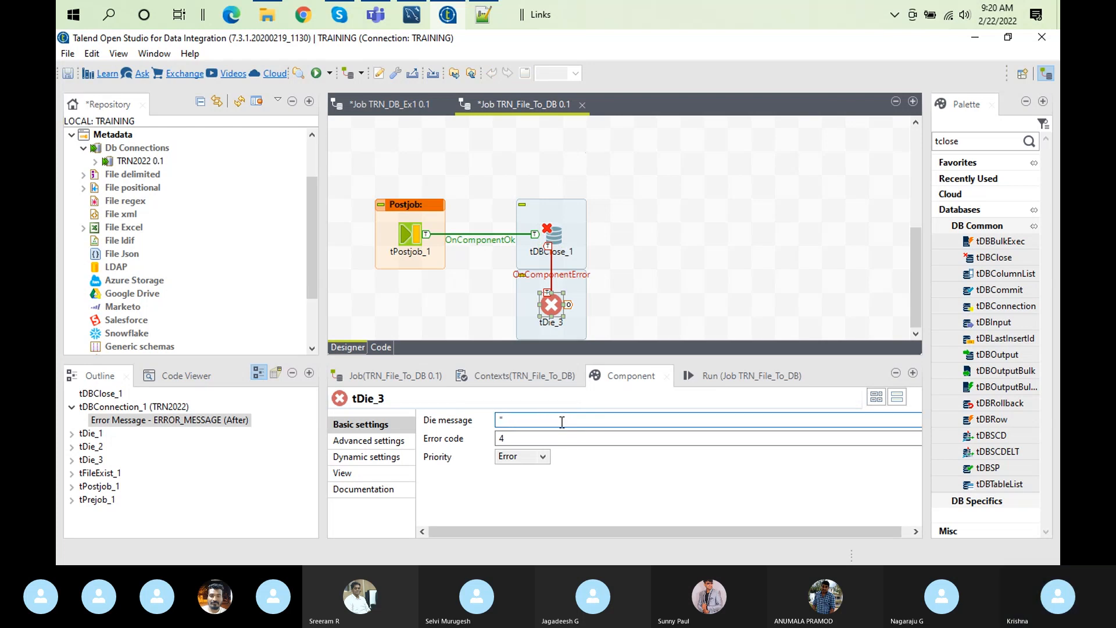
type("Clsoing DB connection failed \"+")
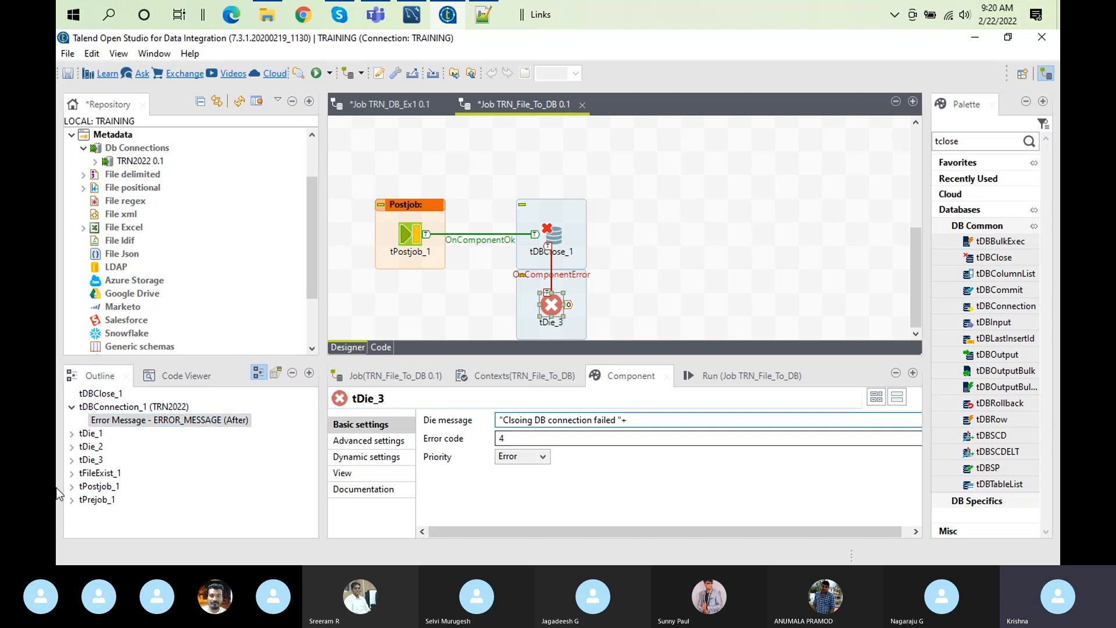
left_click(71, 393)
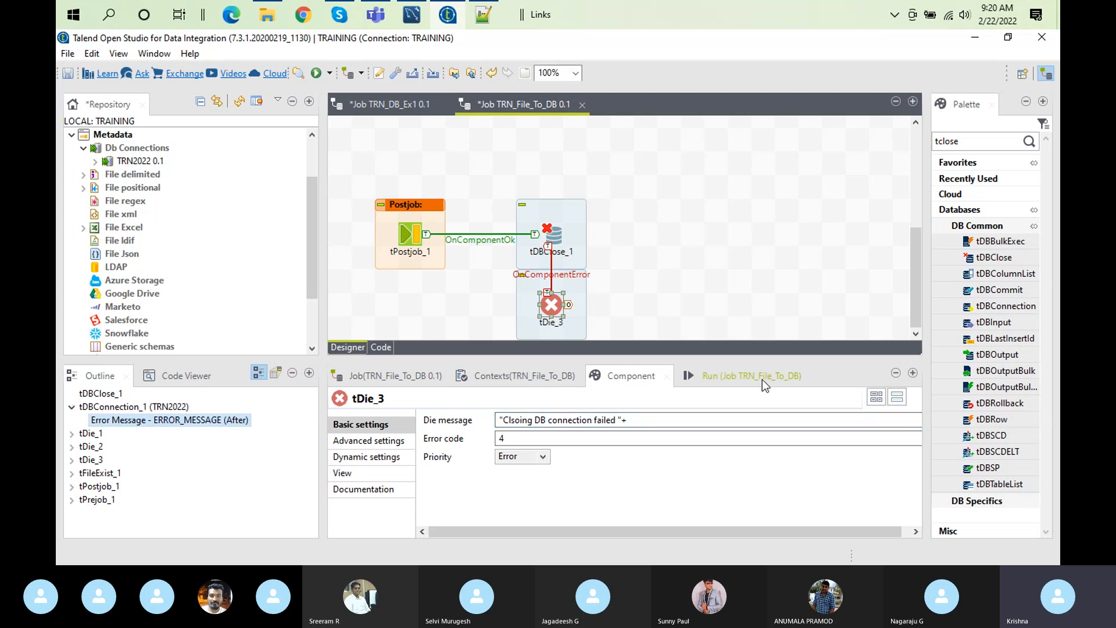
left_click(628, 421)
key("BackSpace")
Step: Set tDie_3's error code to 205
left_click(518, 439)
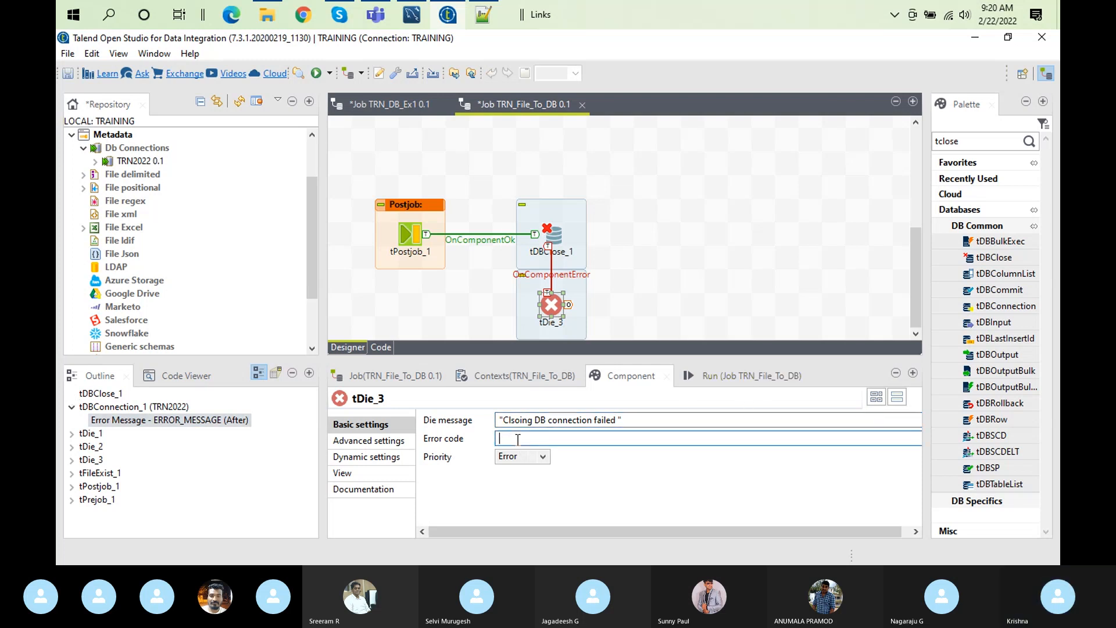
type("205")
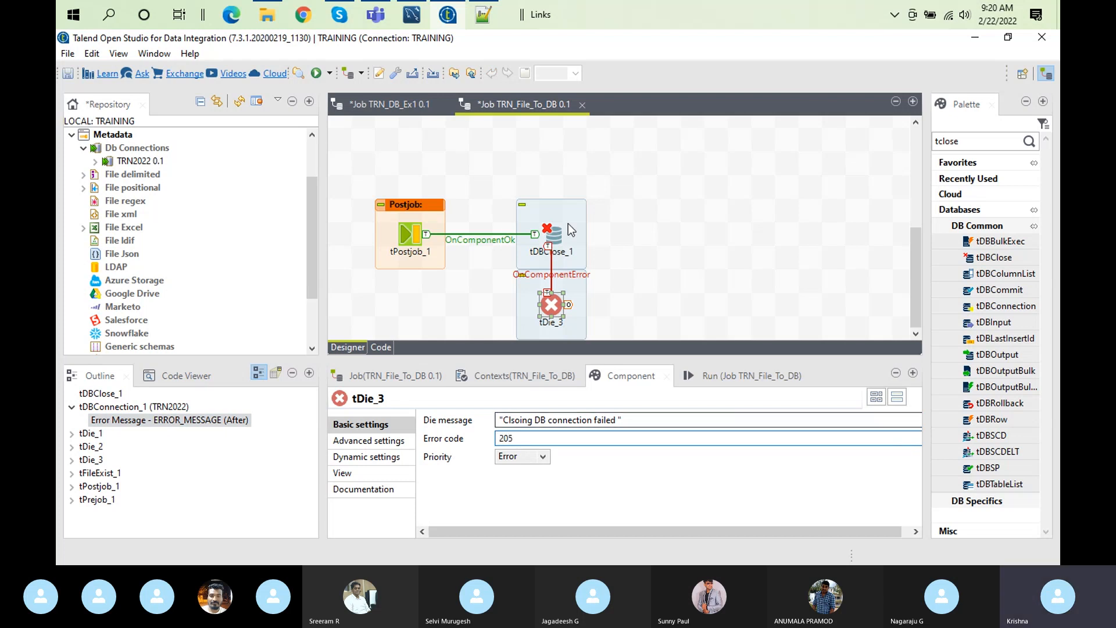
left_click(668, 271)
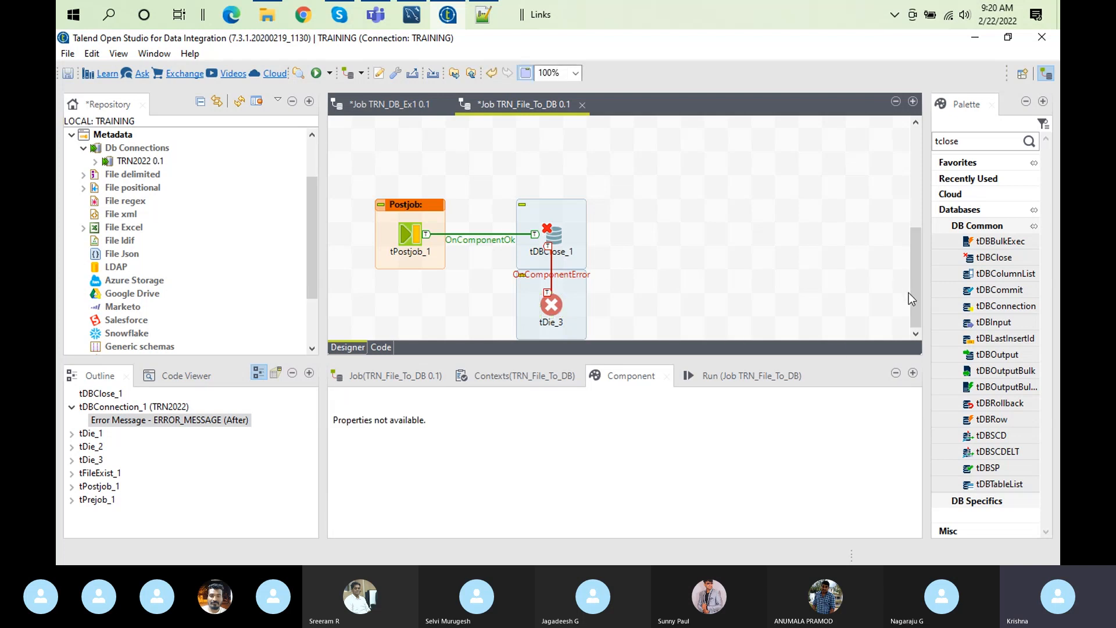
Step: Shift the tDie_1 subjob slightly further below tFileExist_1 and maximize the job design area
left_click_drag(912, 298, 906, 225)
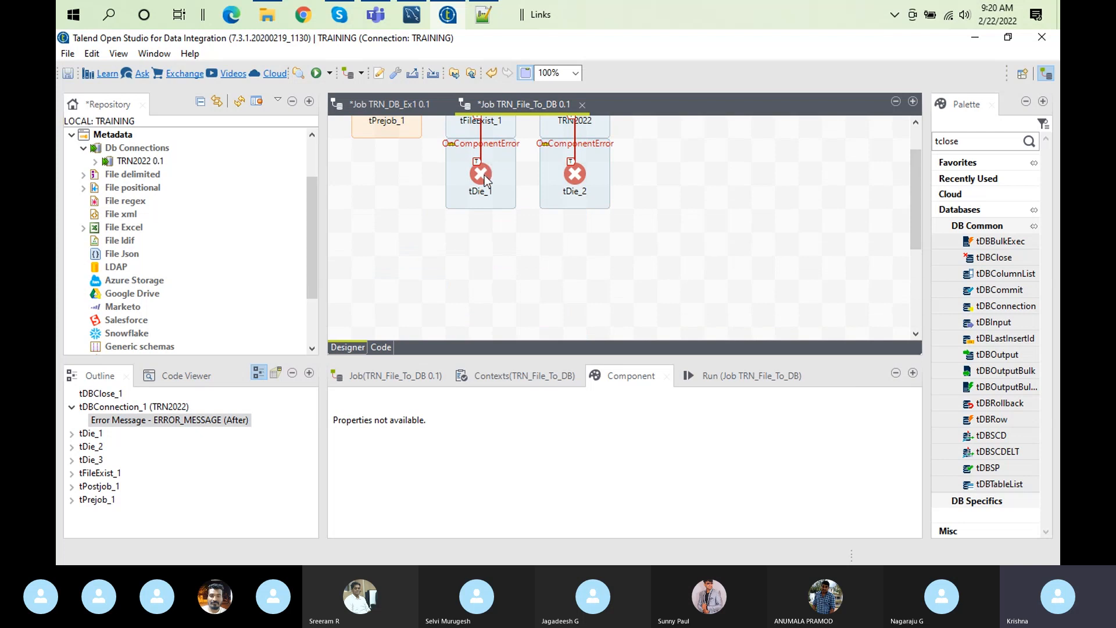
left_click(507, 165)
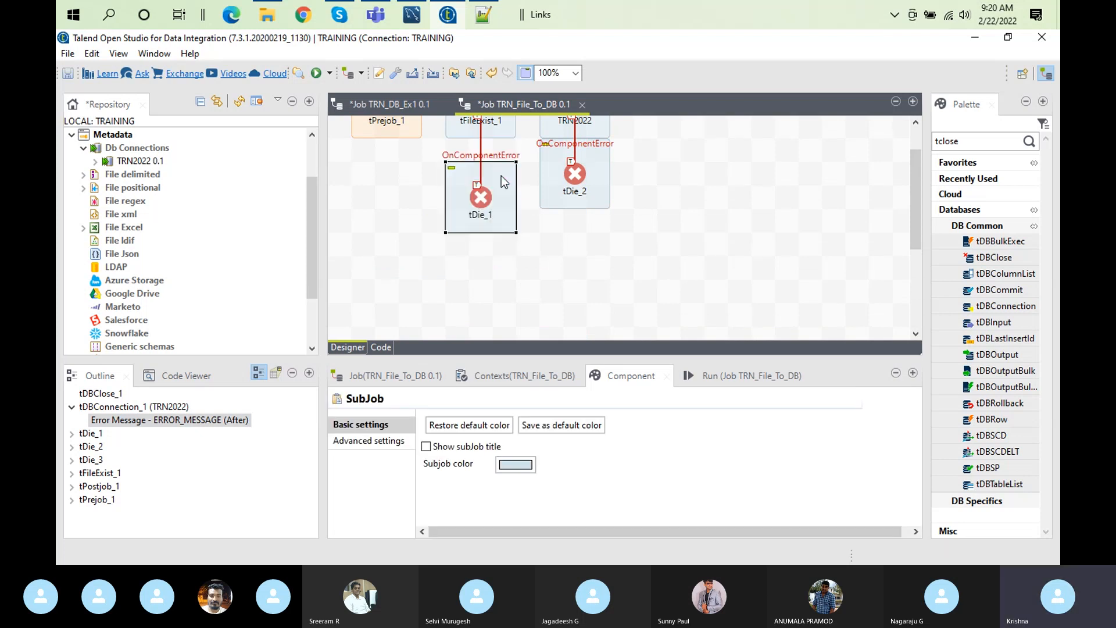
double_click(518, 110)
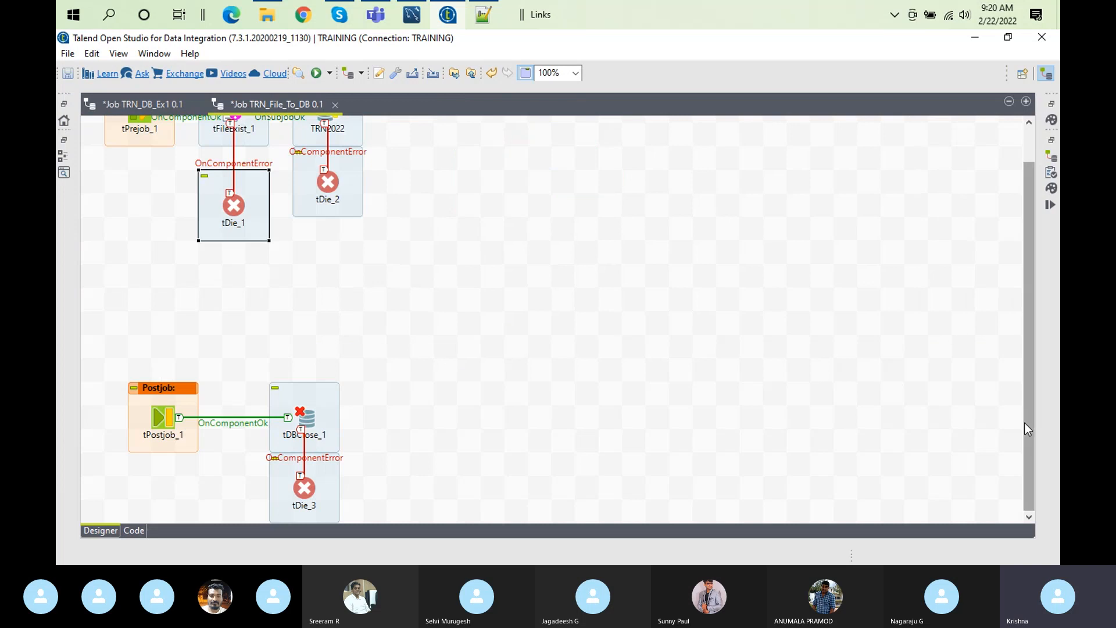
left_click_drag(1025, 423, 1019, 365)
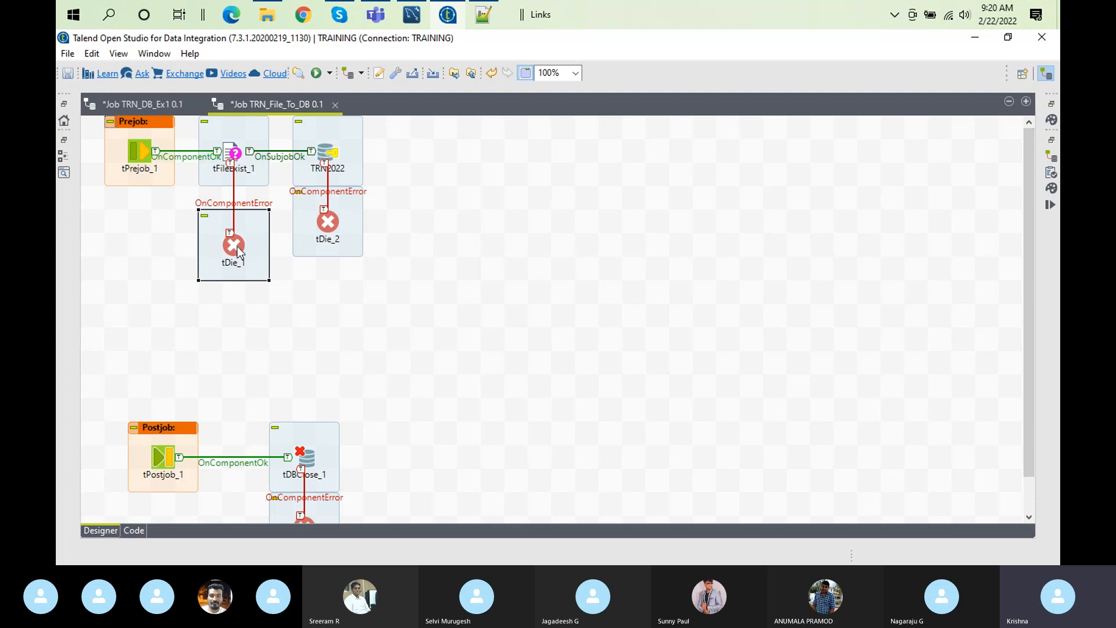
Step: Add a tWarn component beside tDie_1 and reroute tFileExist_1's On Component Error trigger from tDie_1 to it
left_click(135, 258)
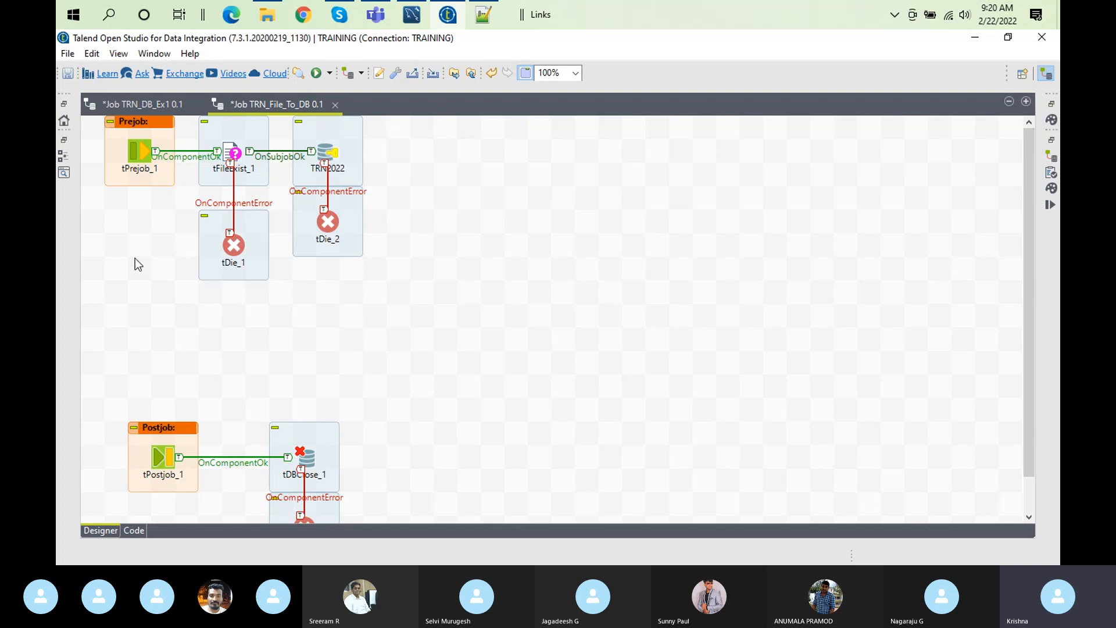
type("tw")
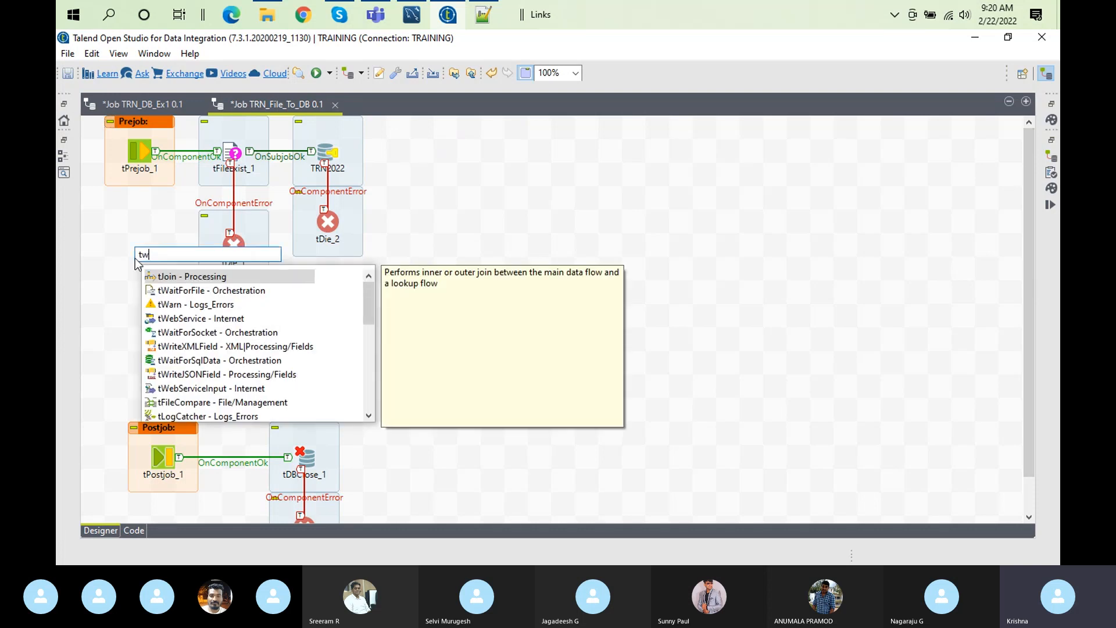
type("arn")
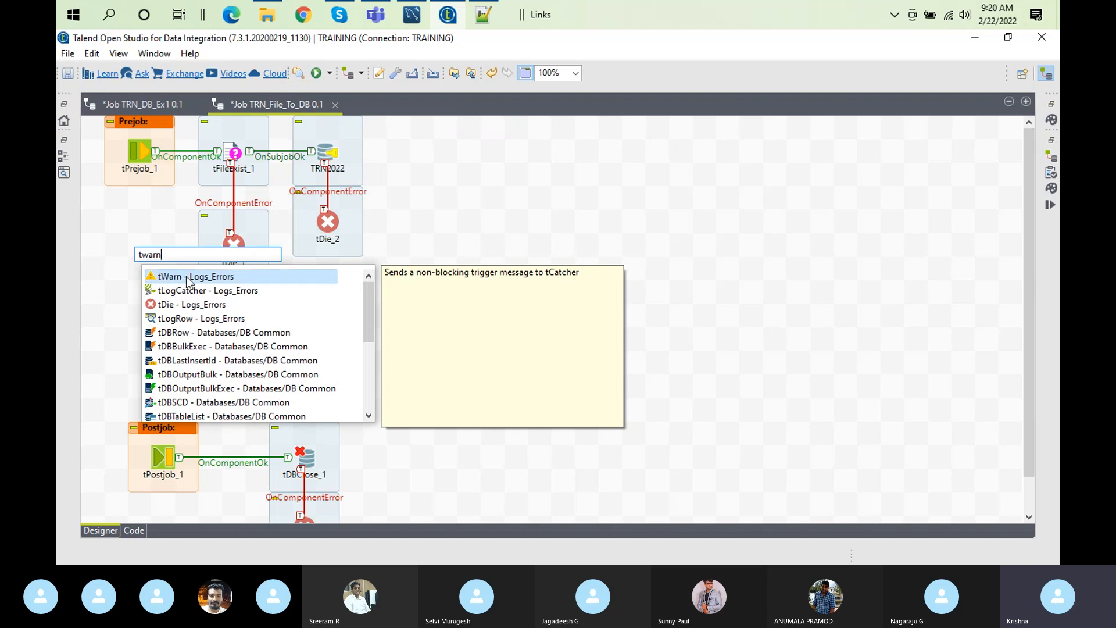
double_click(186, 277)
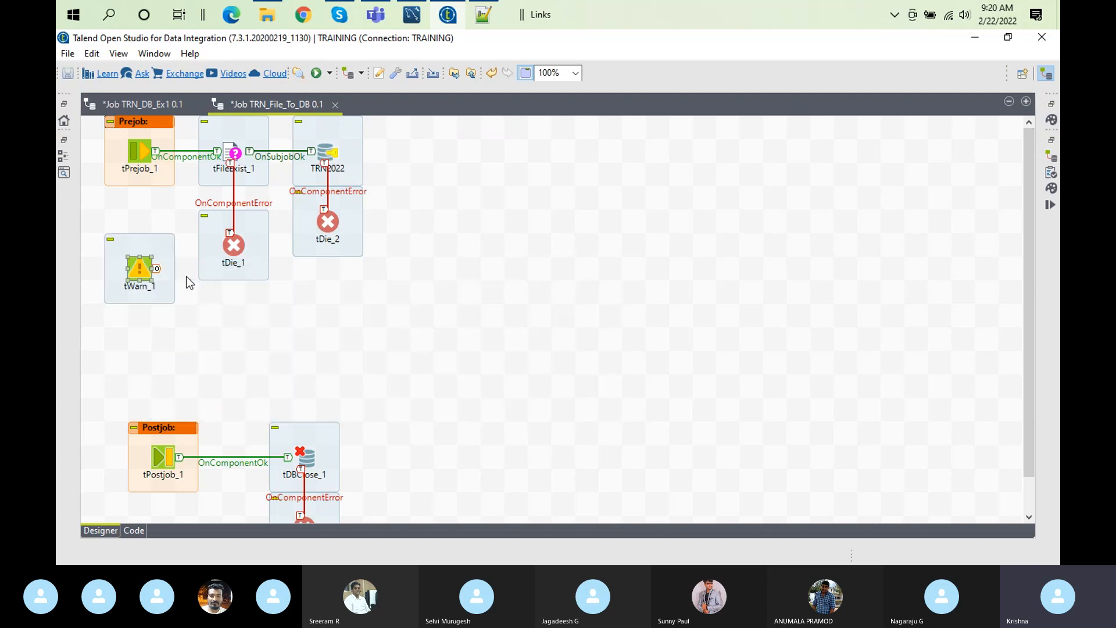
left_click(233, 234)
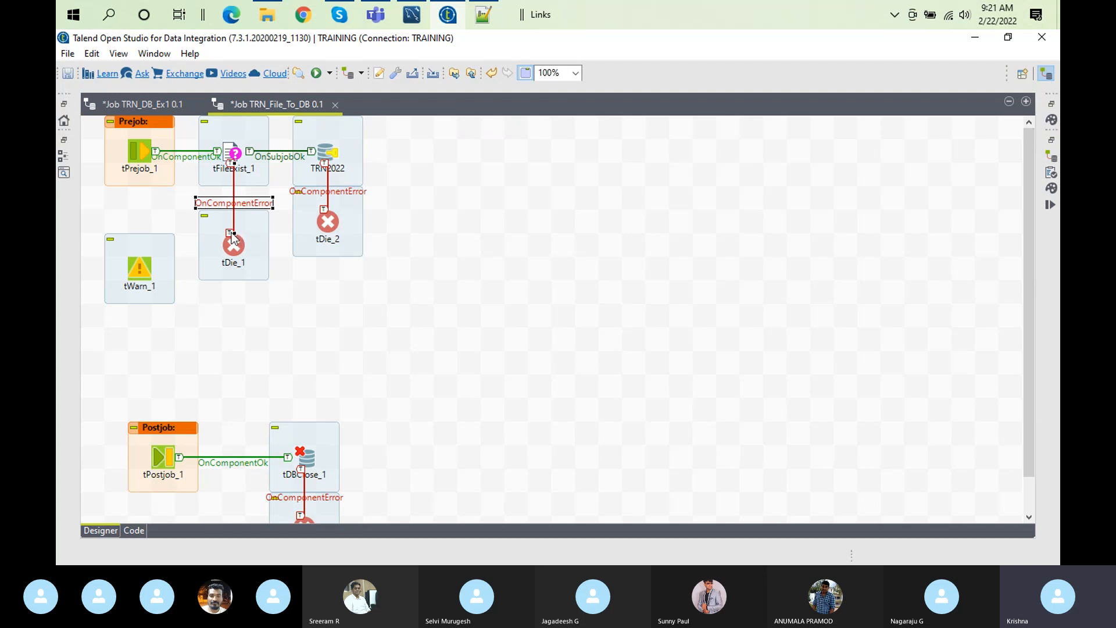
left_click_drag(233, 232, 146, 269)
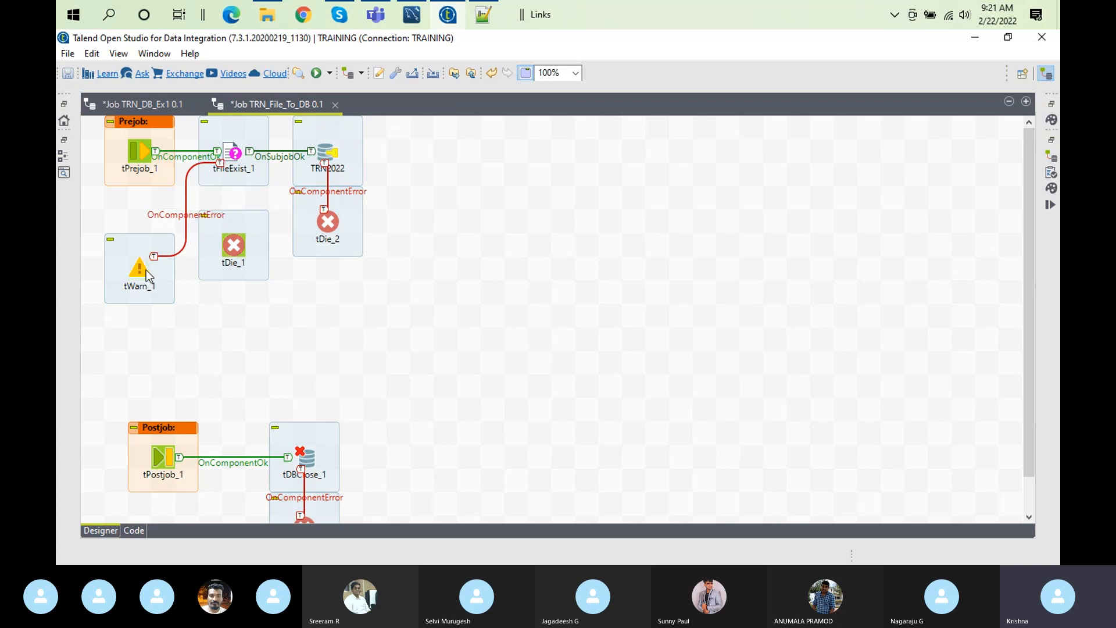
Step: Replace tWarn_1's warn message with the die message copied from tDie_1
double_click(145, 270)
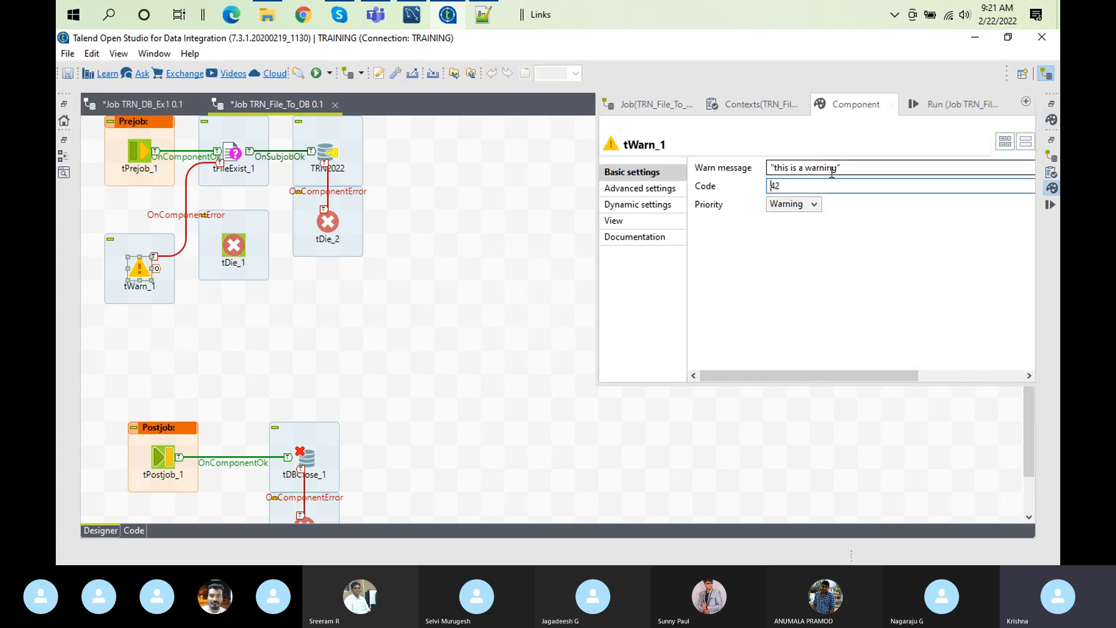
left_click(837, 168)
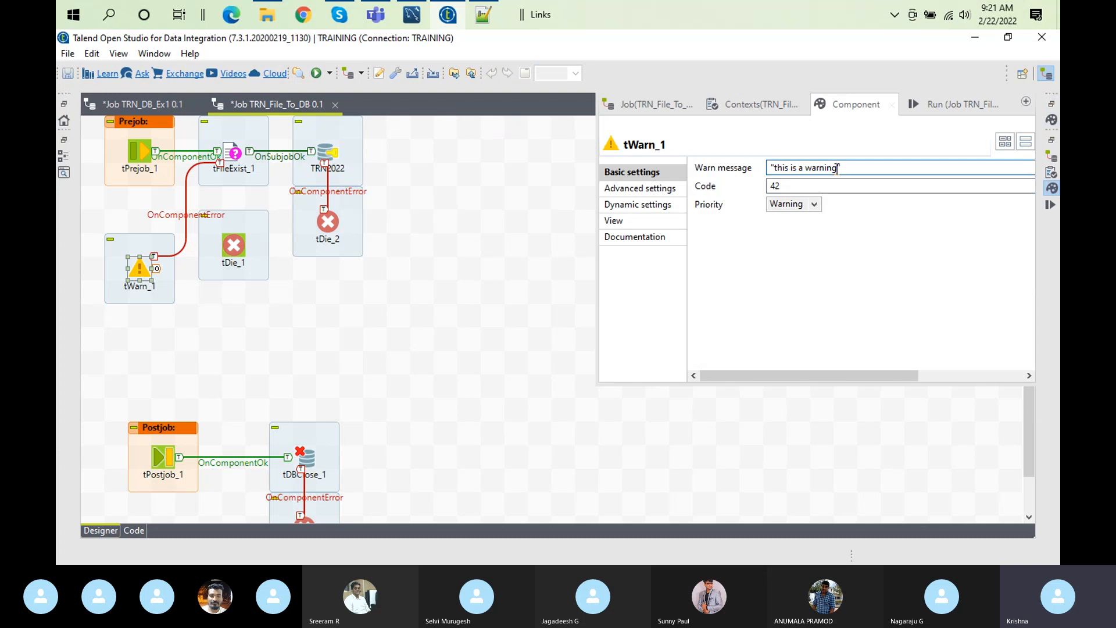
left_click(233, 245)
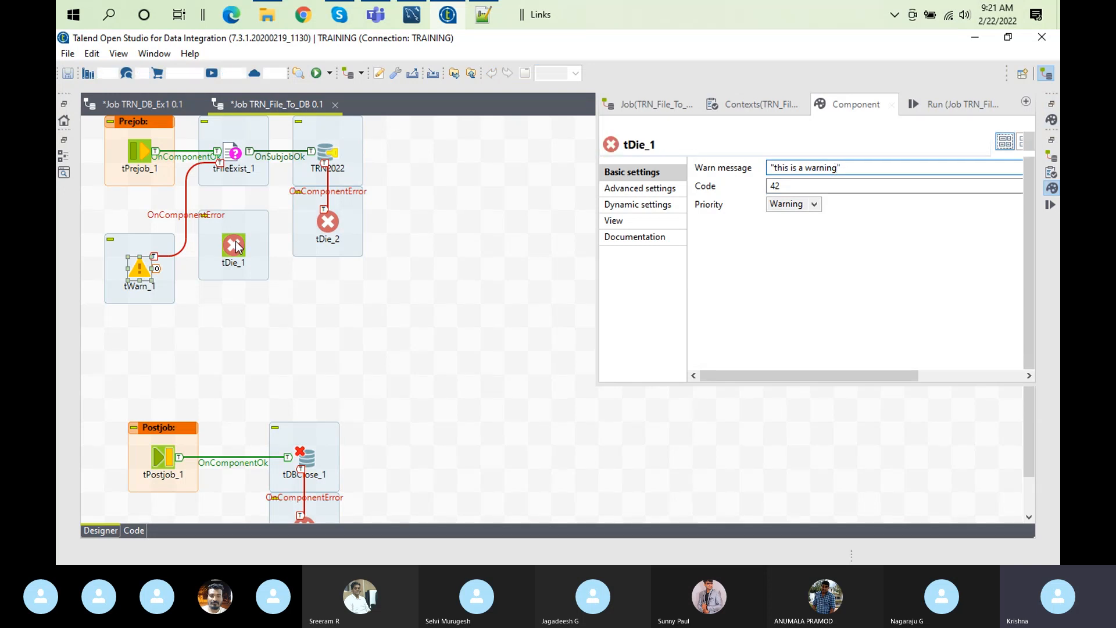
left_click(849, 166)
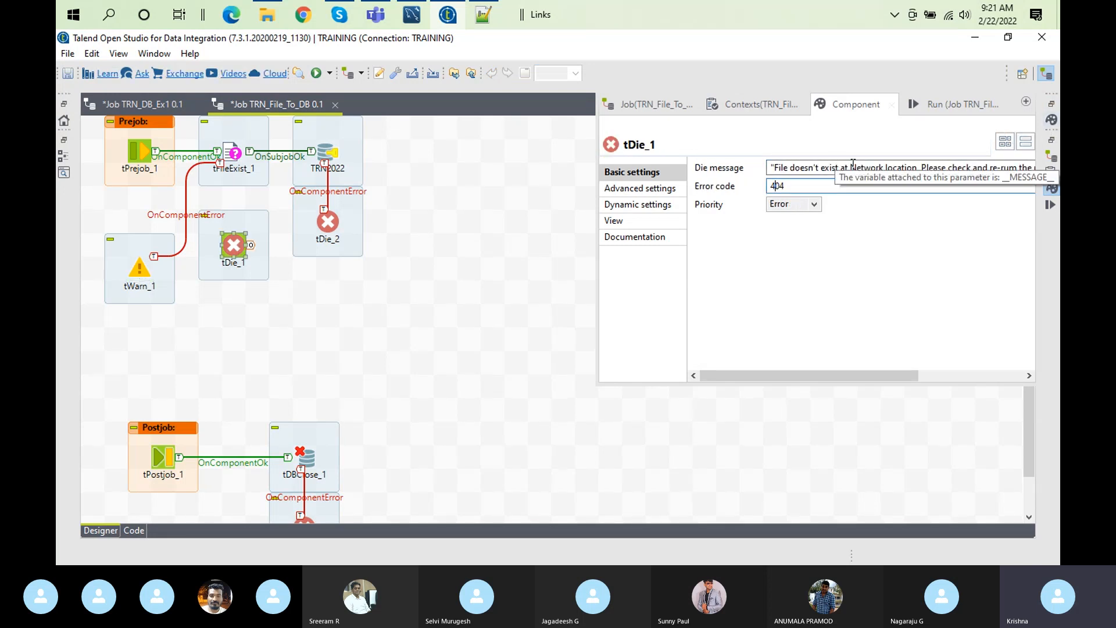
key("ctrl+a")
key("ctrl+c")
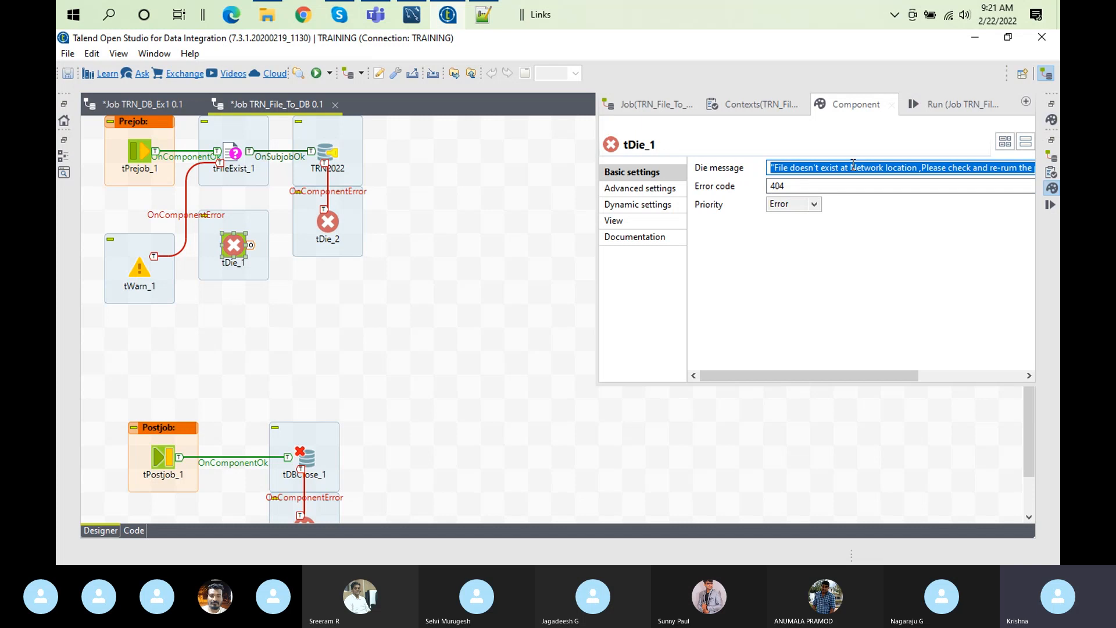
left_click(140, 268)
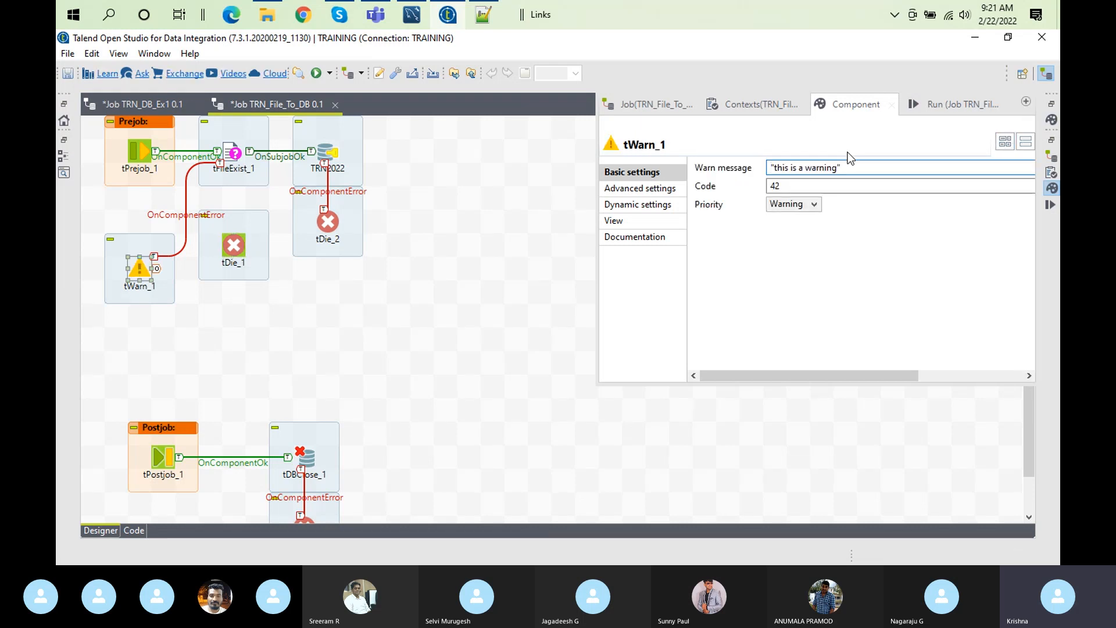
left_click(855, 168)
key("ctrl+a")
key("ctrl+v")
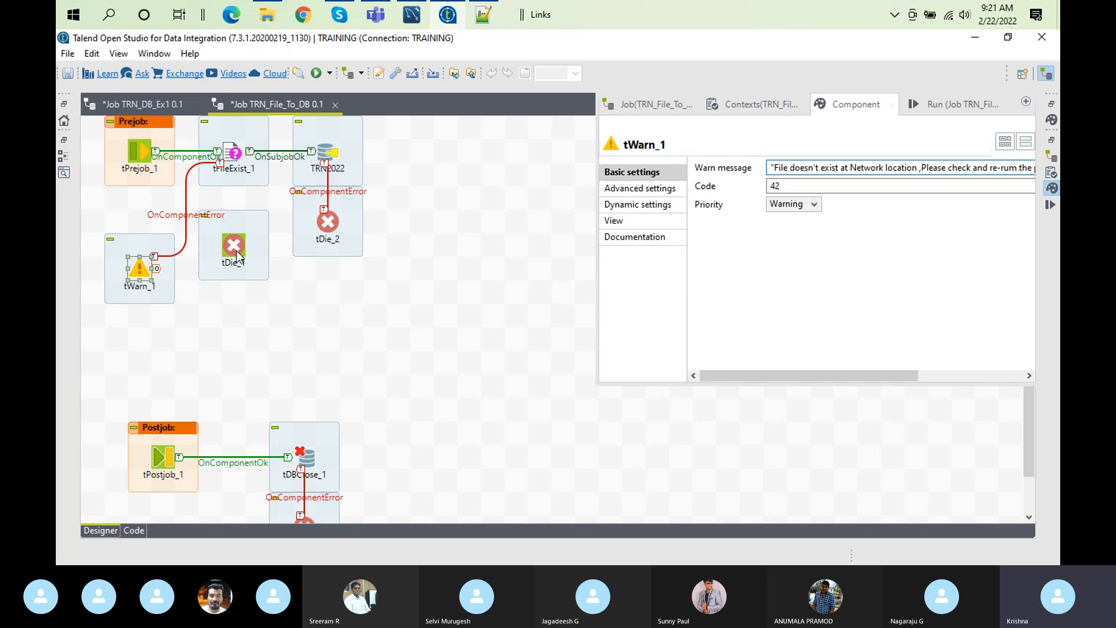
Step: Reroute tFileExist_1's On Component Error trigger back to tDie_1 and delete tWarn_1
left_click(153, 256)
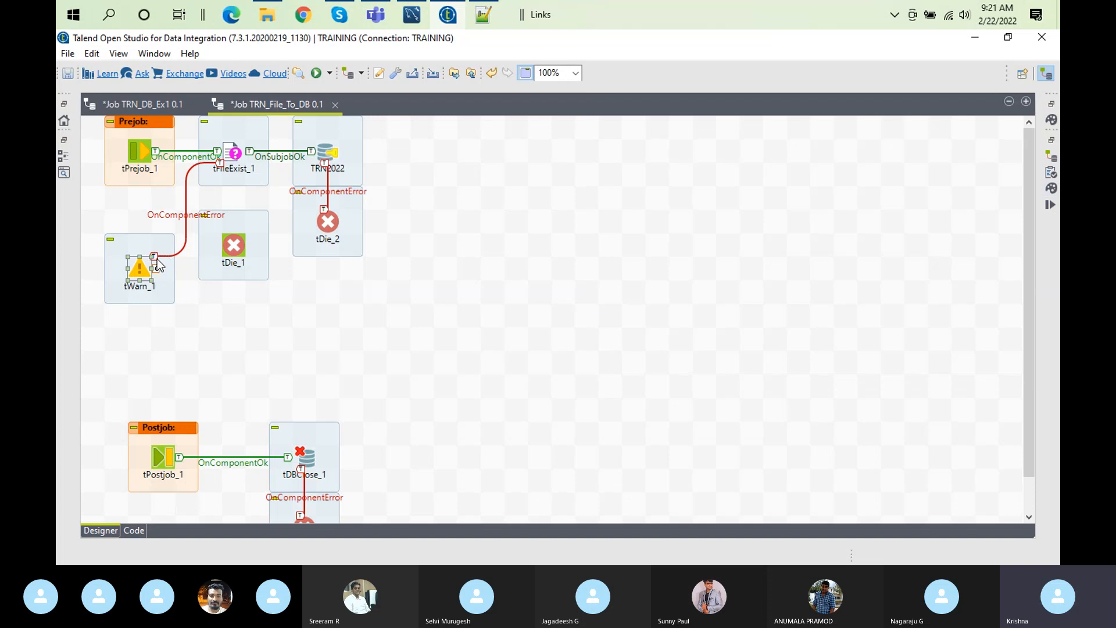
left_click_drag(155, 257, 183, 267)
left_click(155, 256)
left_click_drag(150, 256, 232, 244)
left_click(142, 269)
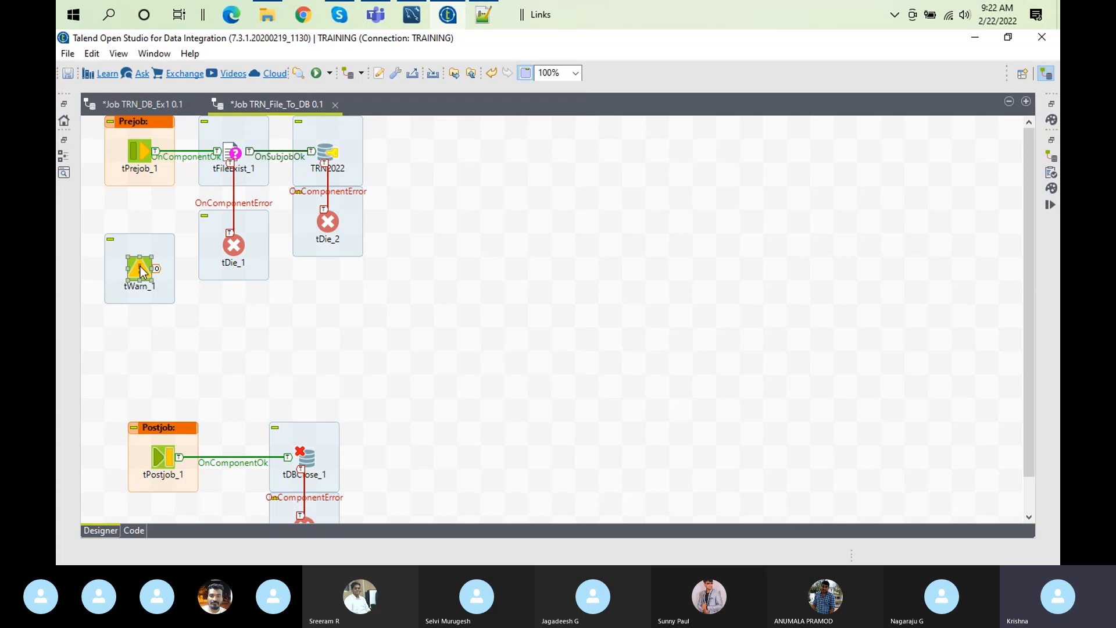
key("Delete")
left_click(232, 246)
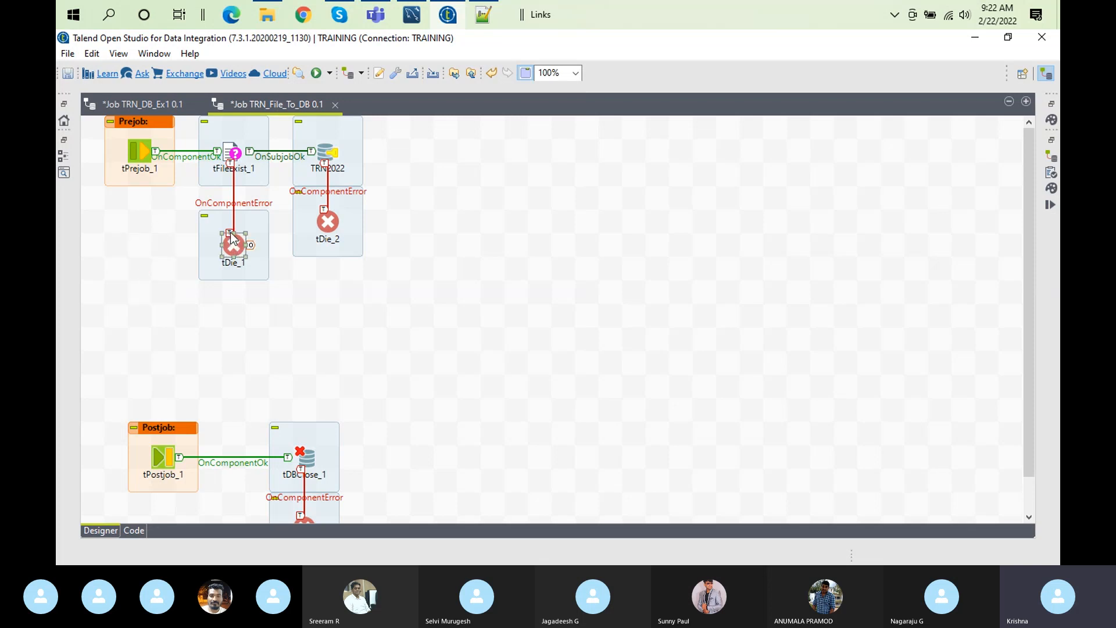
Step: Add a tFileInputDelimited component in the empty area between the prejob and postjob flows
left_click(345, 322)
type("t")
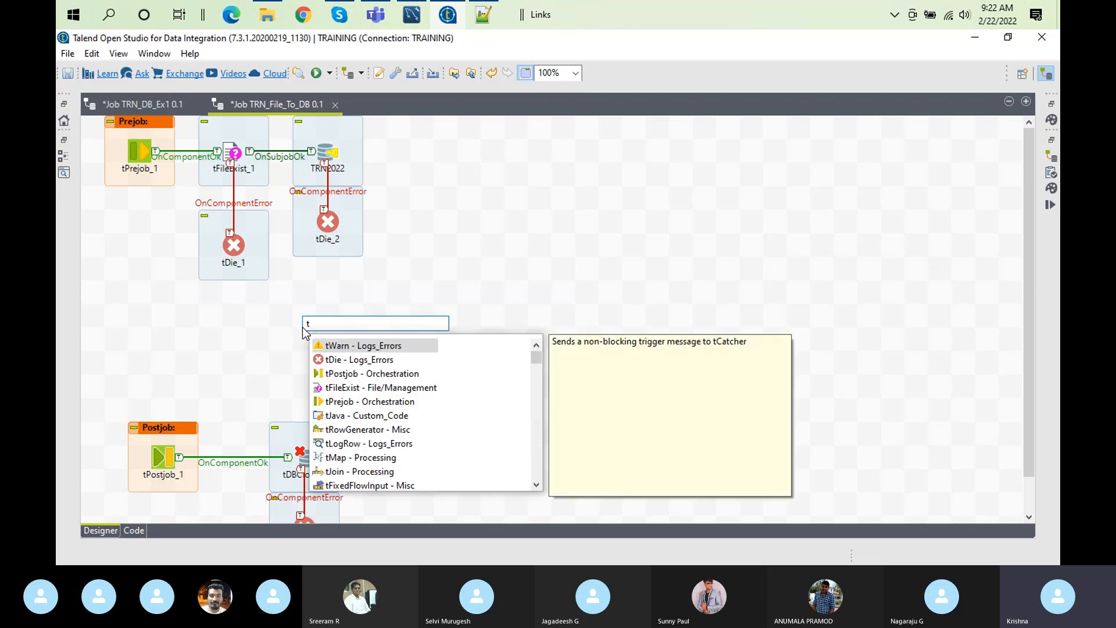
type("fil")
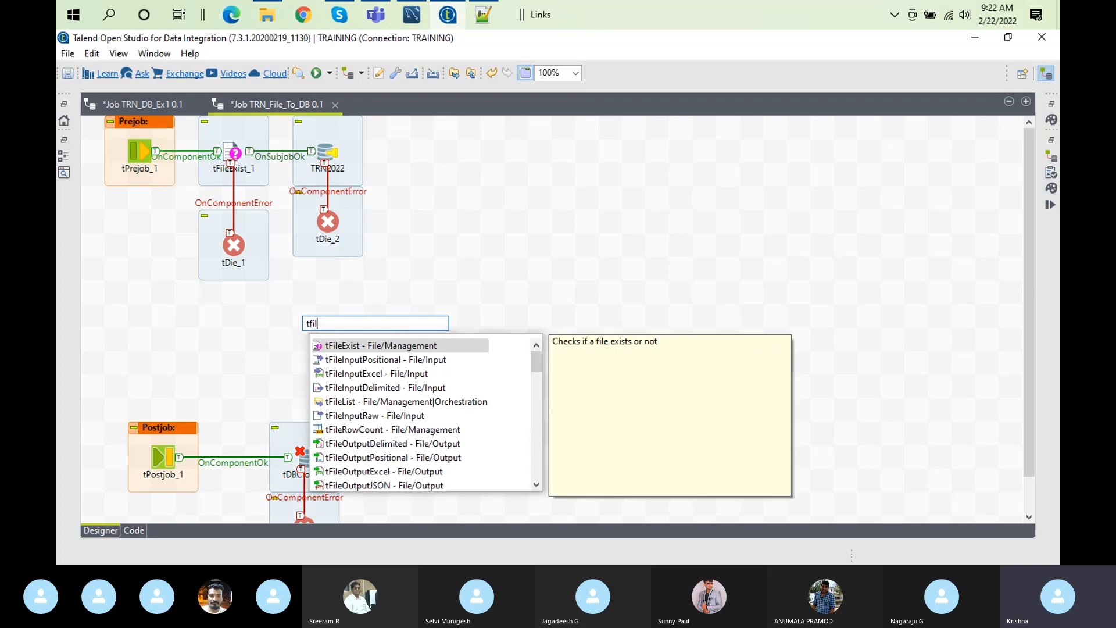
type("ein")
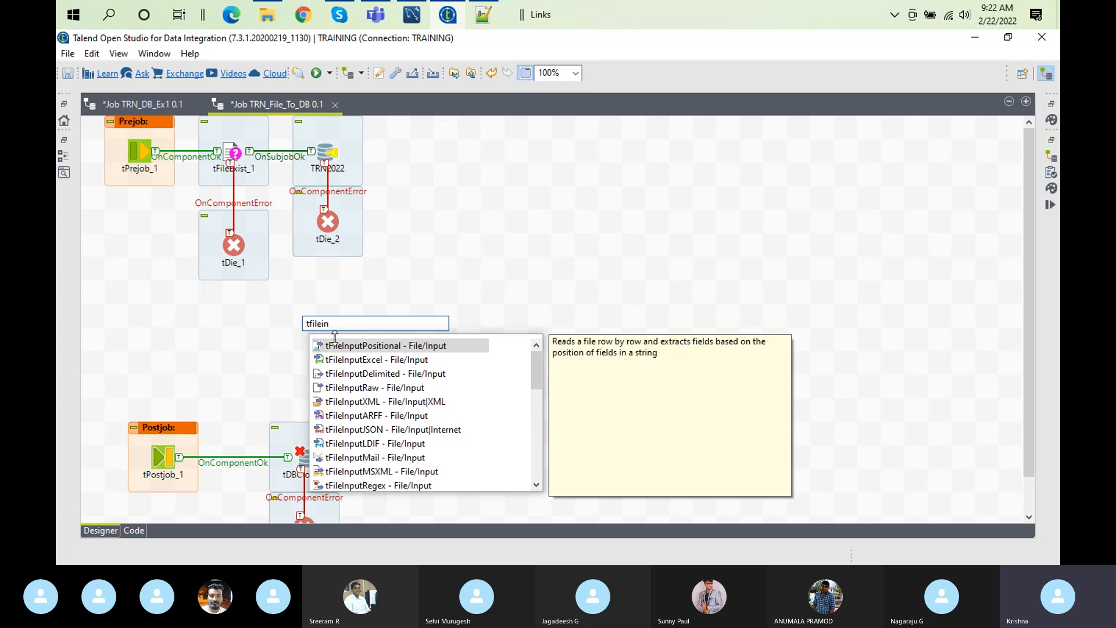
type("putDel")
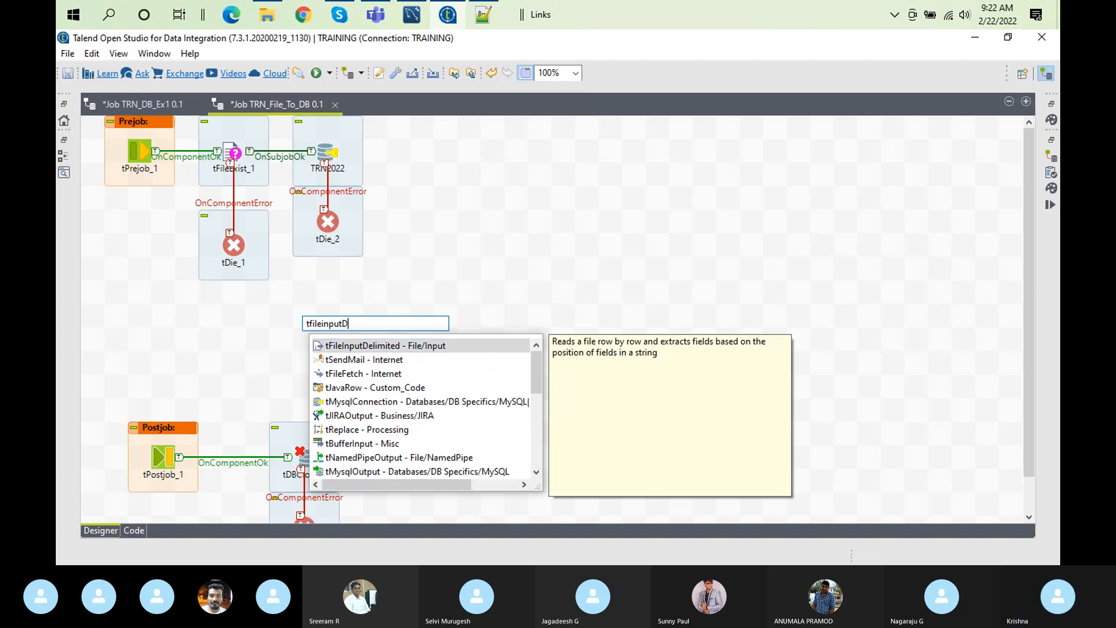
double_click(399, 345)
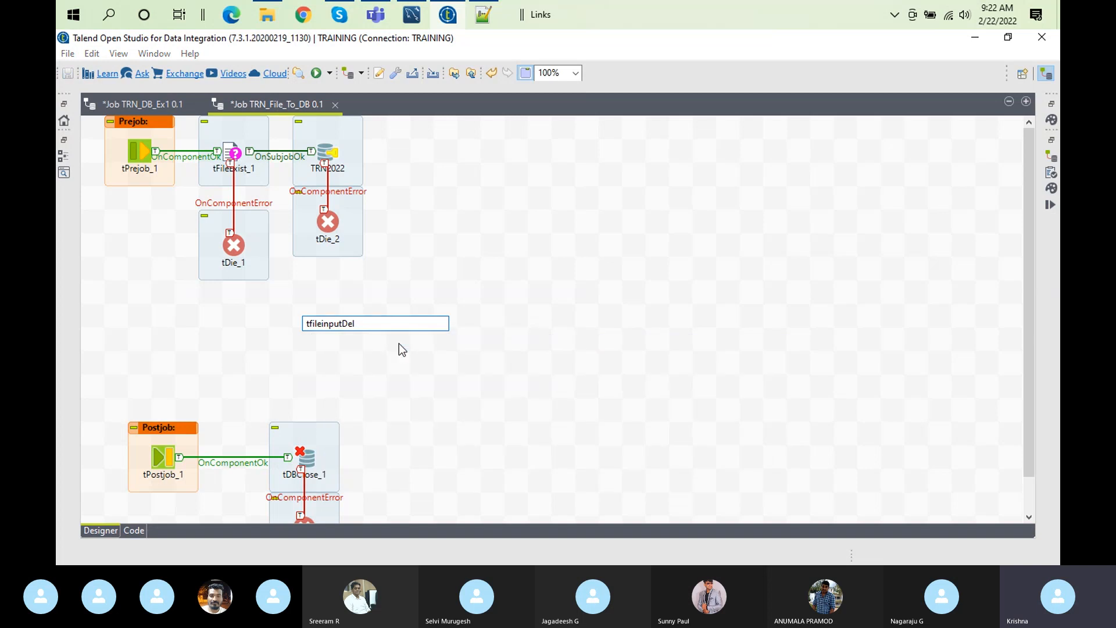
Step: Add a tMap component to the right of tFileInputDelimited_1
type("tmap")
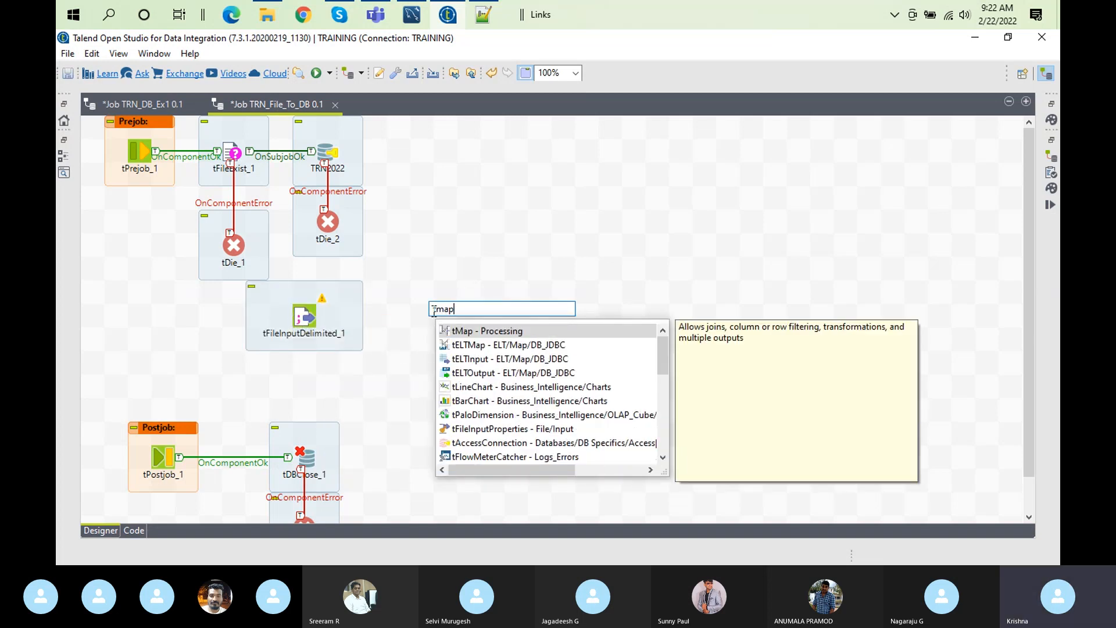
double_click(484, 331)
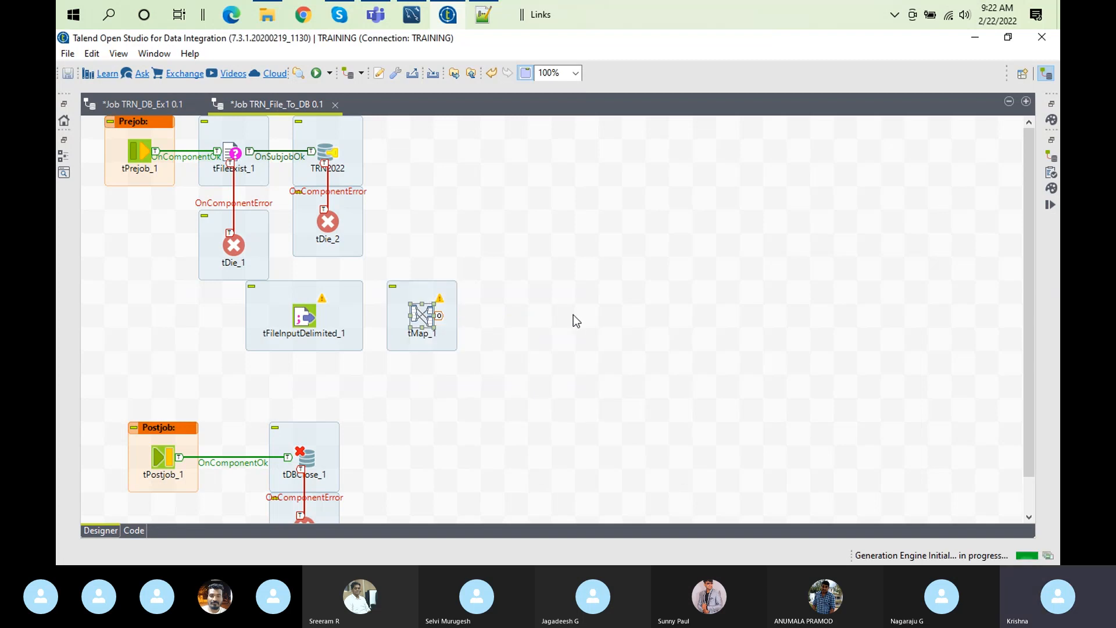
left_click(574, 319)
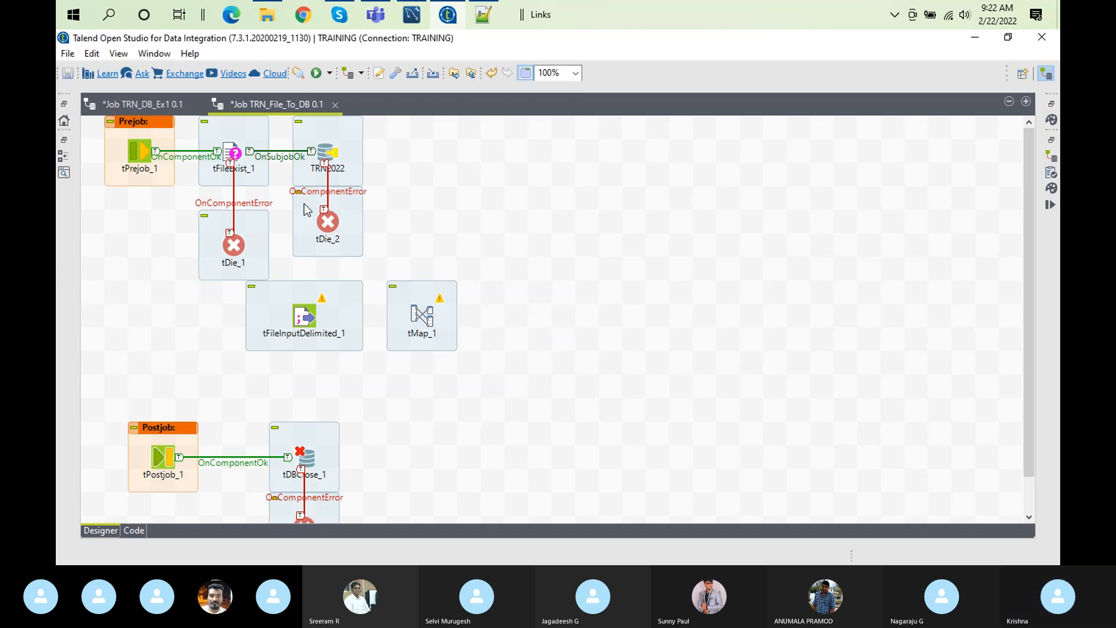
Step: Restore the full workspace layout and place a tDBOutput component to the right of tMap_1
double_click(284, 97)
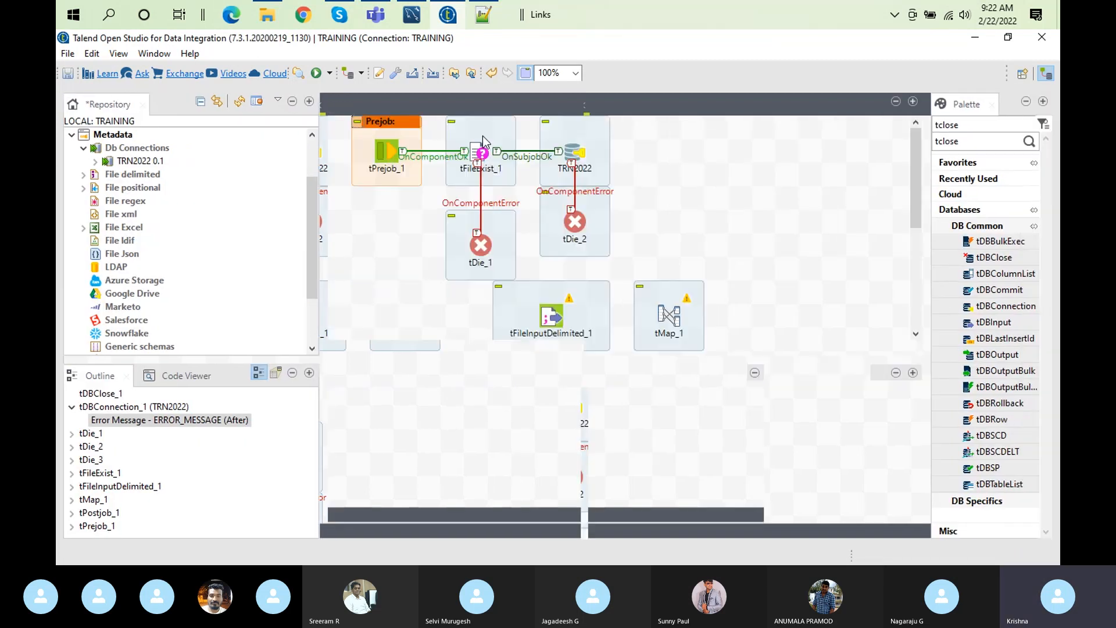
left_click(966, 142)
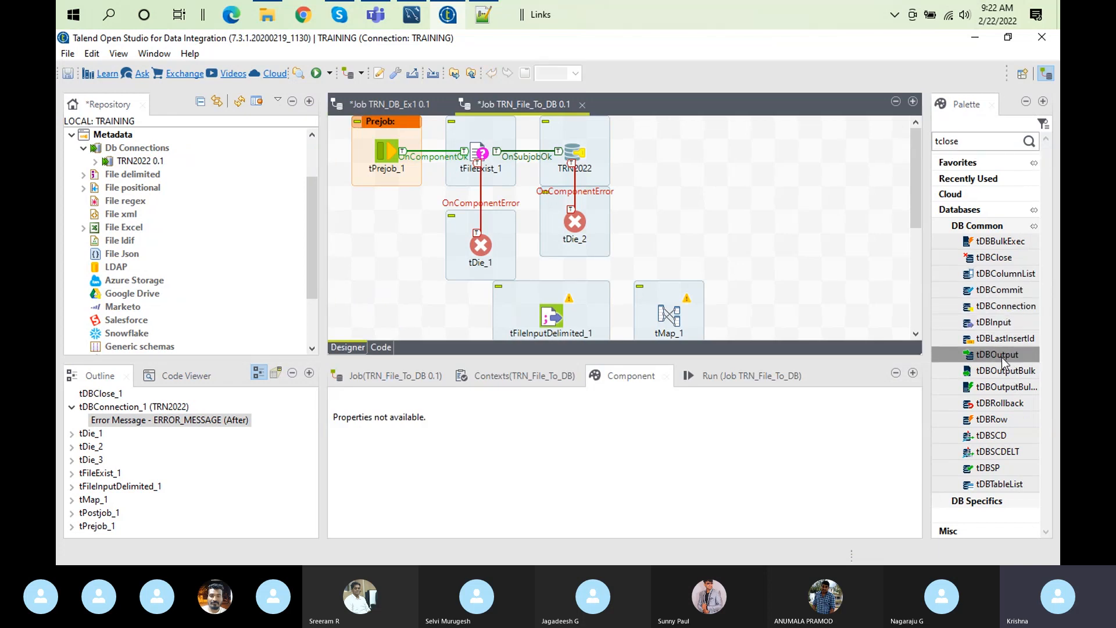
left_click_drag(1000, 355, 843, 314)
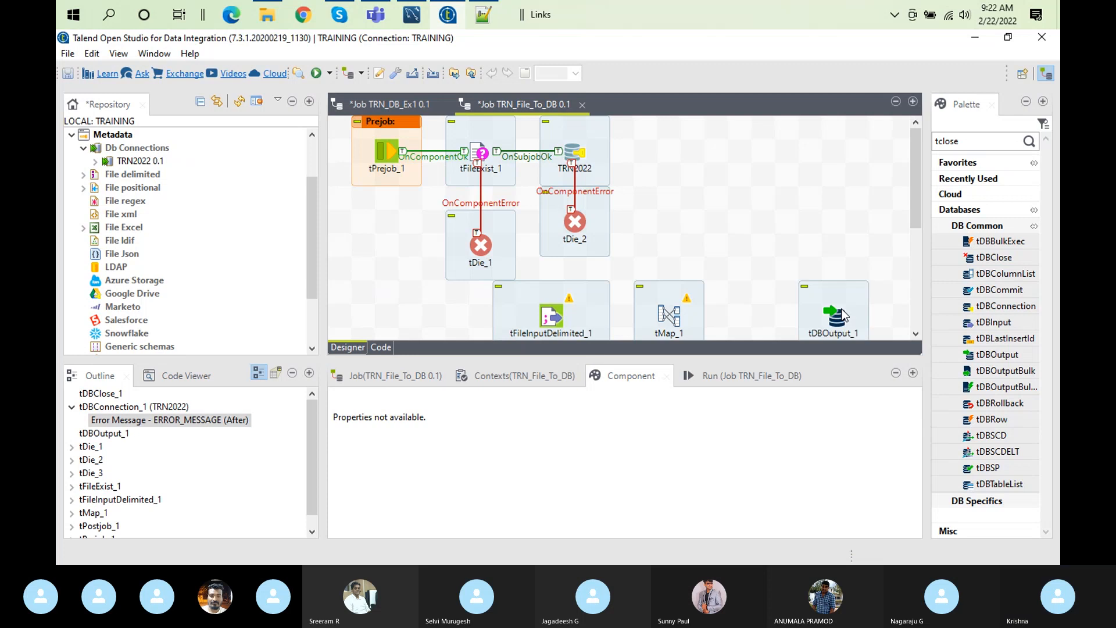
Step: Set tDBOutput_1's database to MySQL and make it use the existing connection tDBConnection_1 - TRN2022
left_click(832, 317)
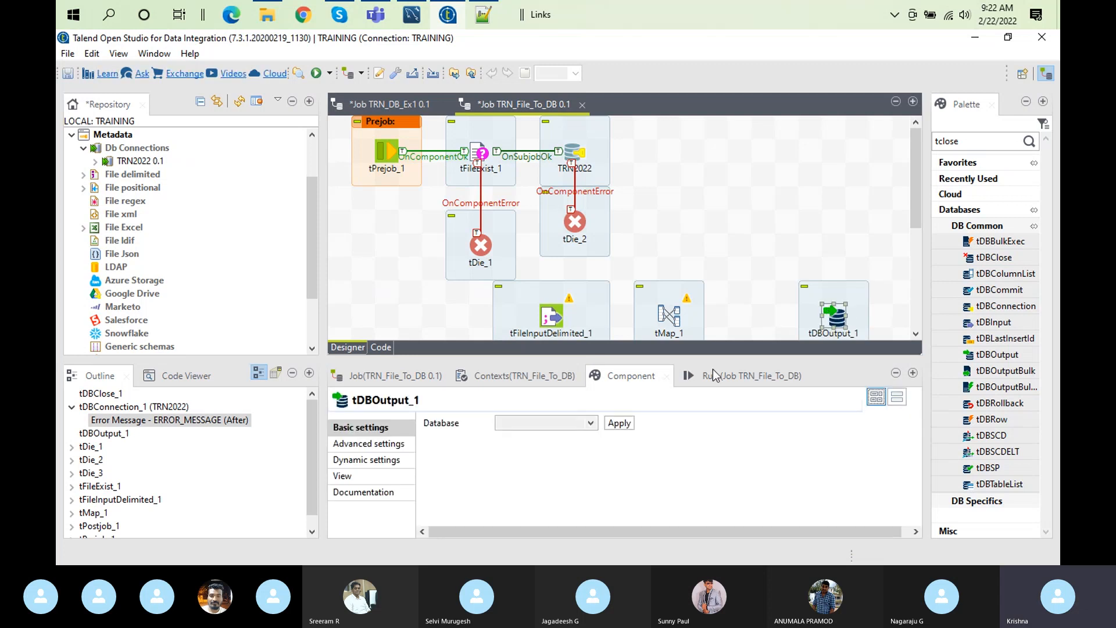
left_click(574, 423)
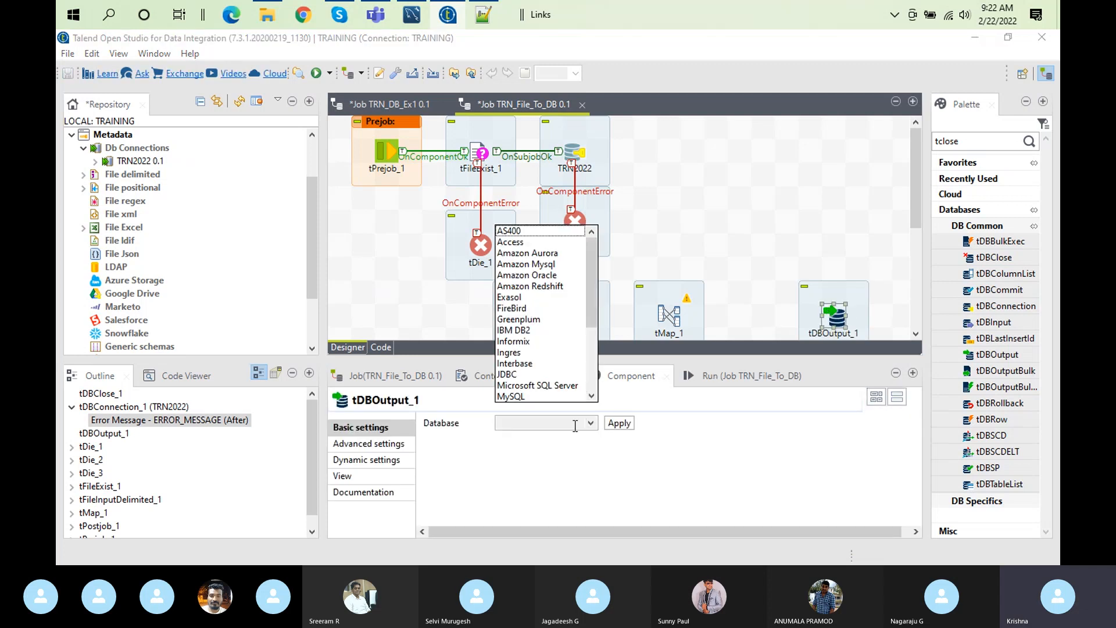
left_click(521, 397)
left_click(610, 425)
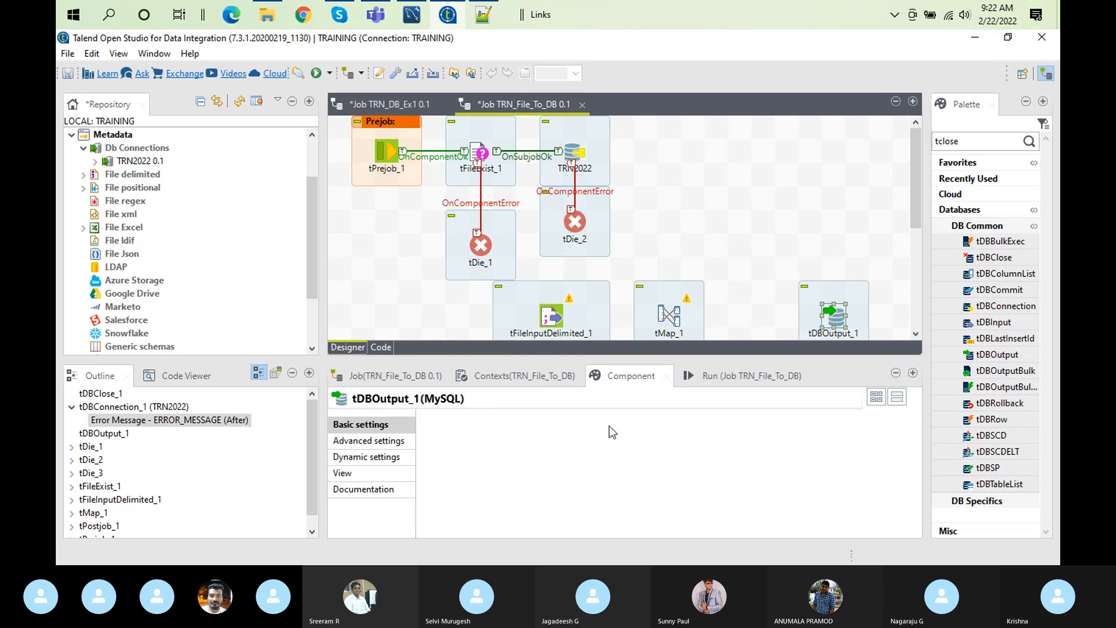
left_click(428, 477)
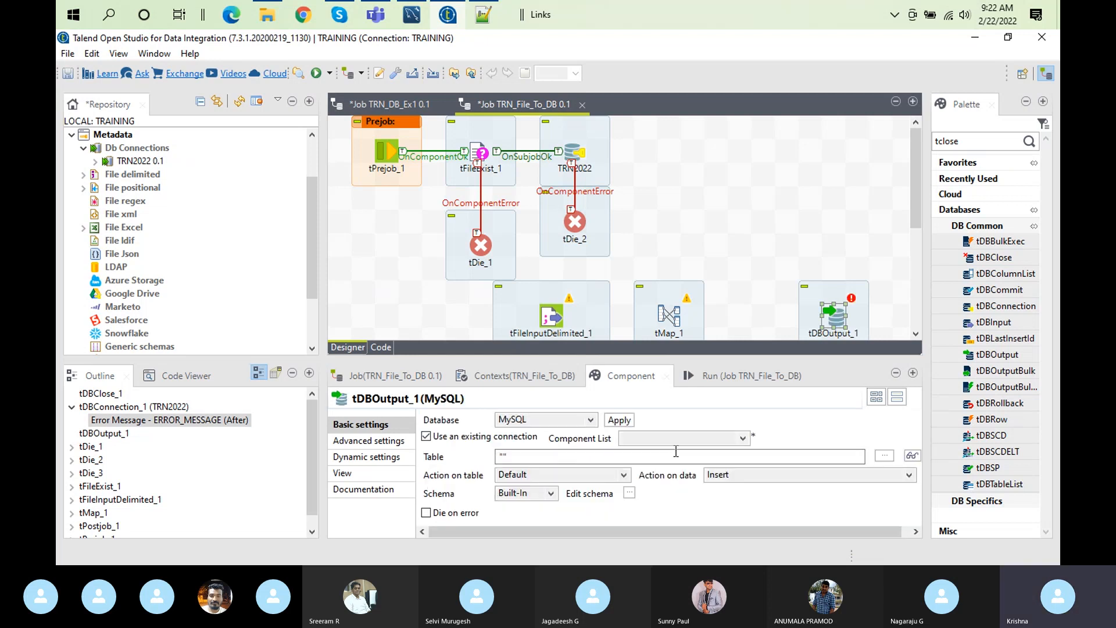
left_click(735, 437)
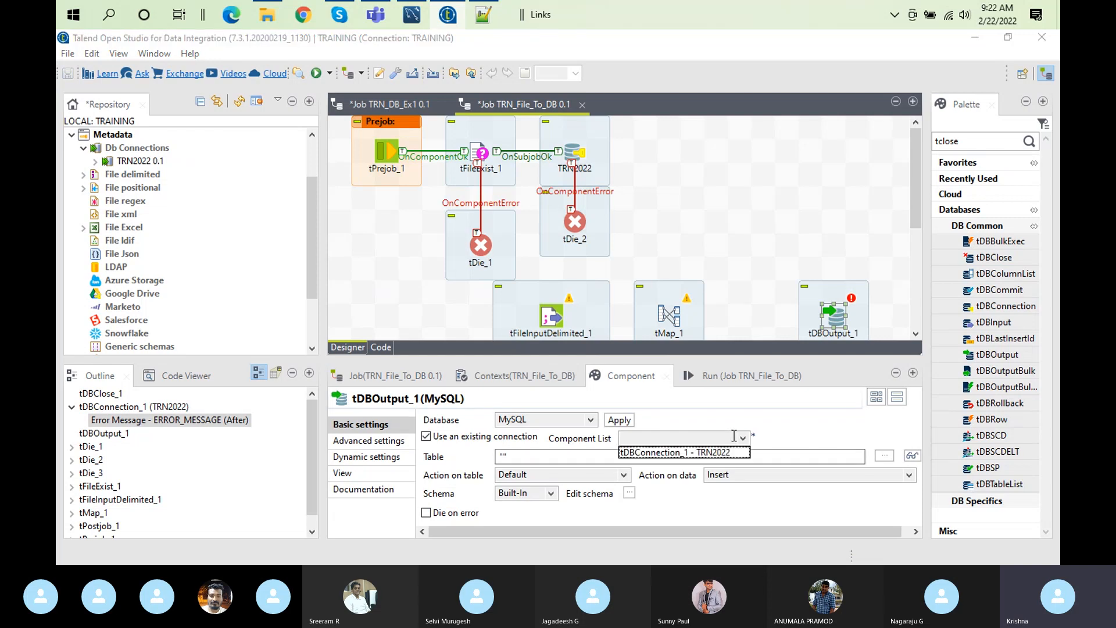
left_click(689, 455)
Step: Set tDBOutput_1's table to "candidates" and its action on table to Create table
left_click(504, 459)
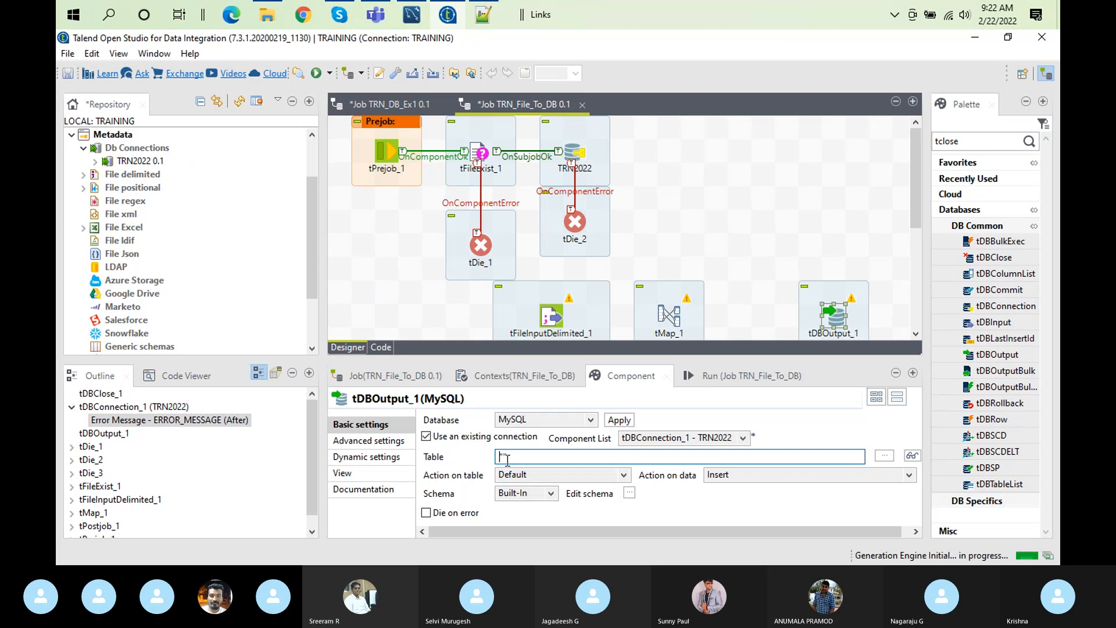
type("candida")
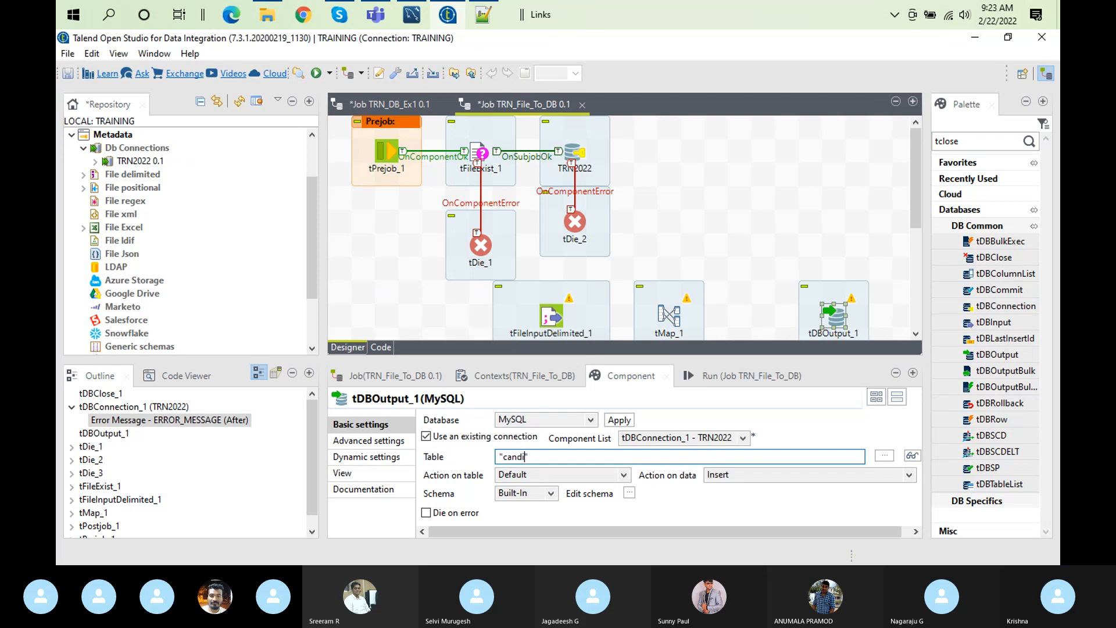
type("te")
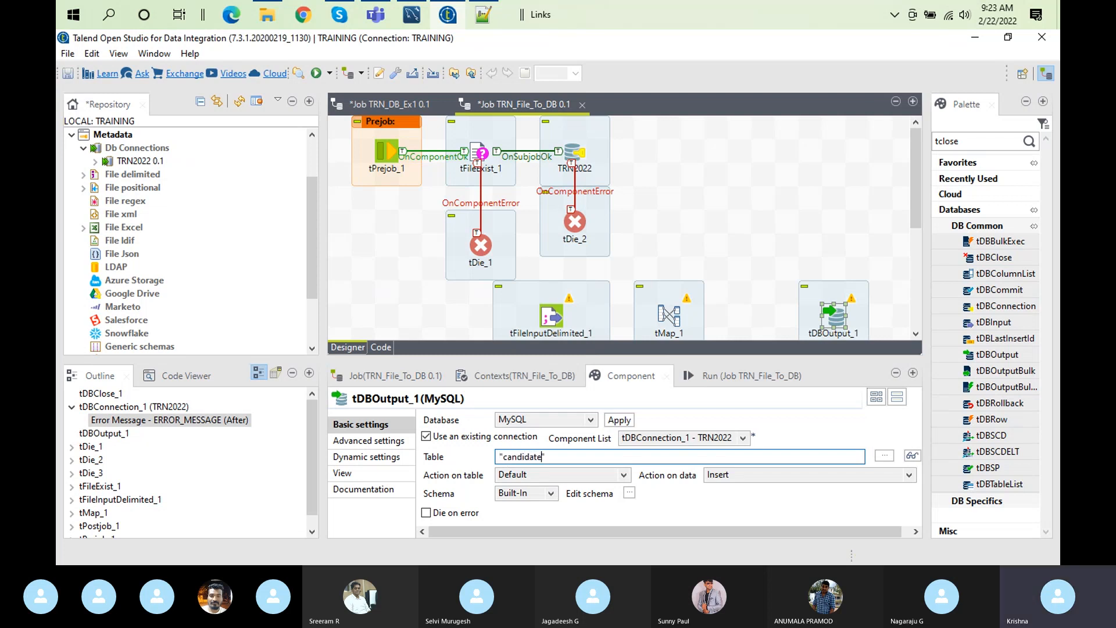
type("s")
left_click(624, 476)
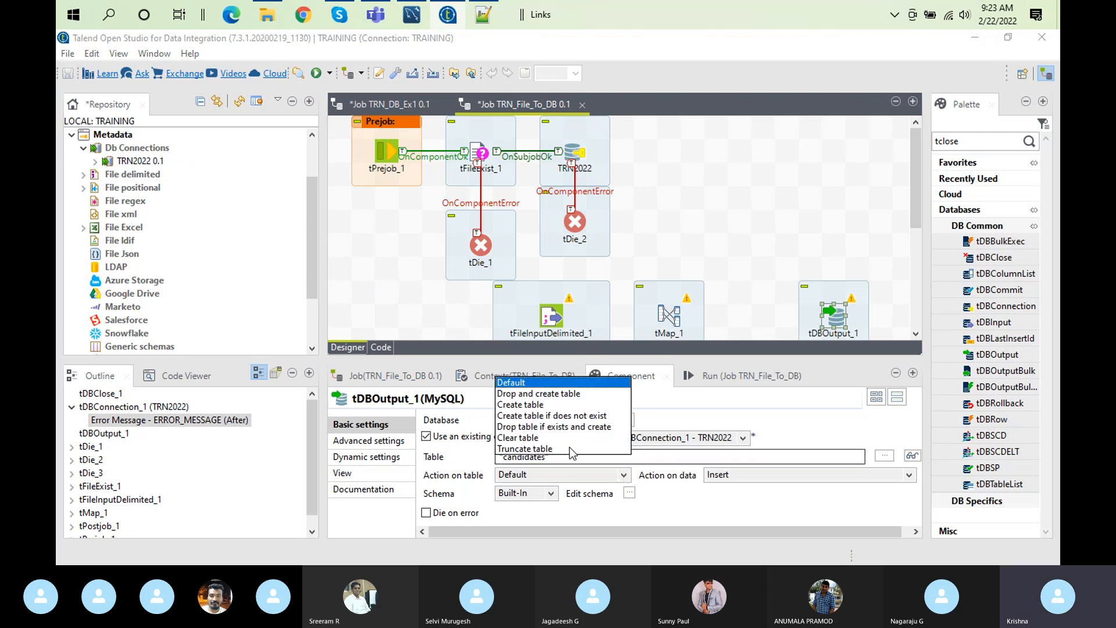
left_click(532, 406)
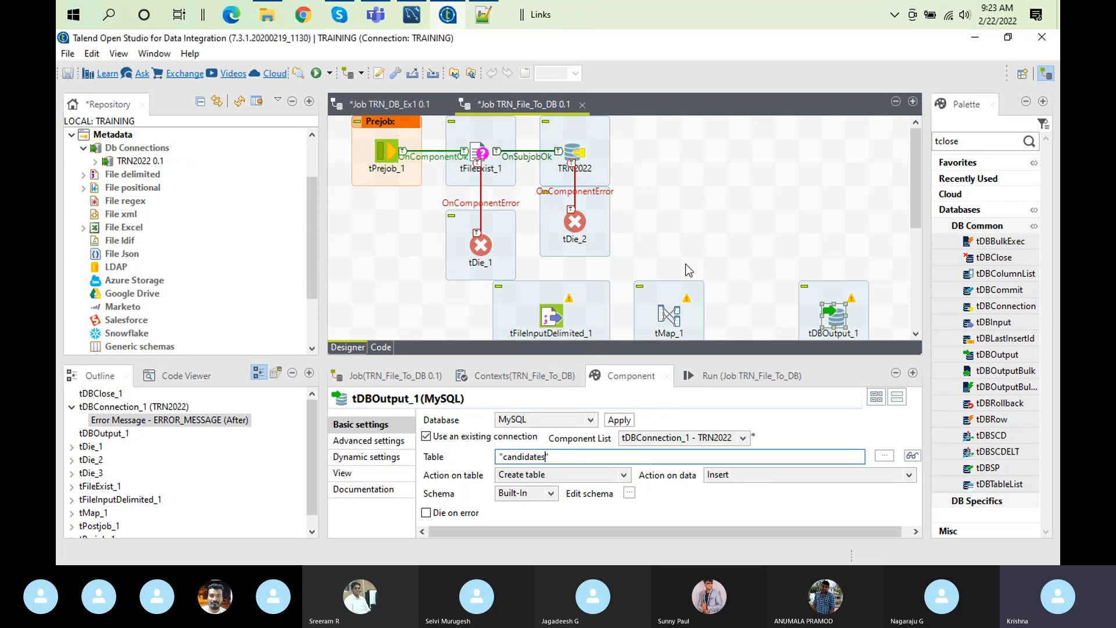
Step: Start a new delimited file metadata entry named candidate_data and proceed to its file settings
left_click(546, 321)
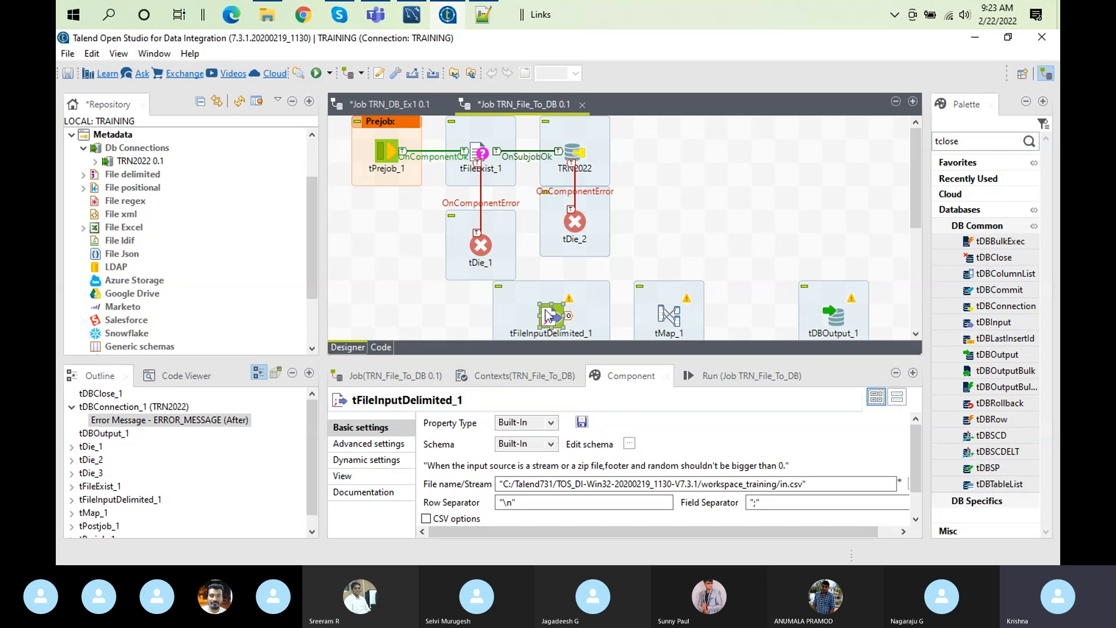
right_click(142, 179)
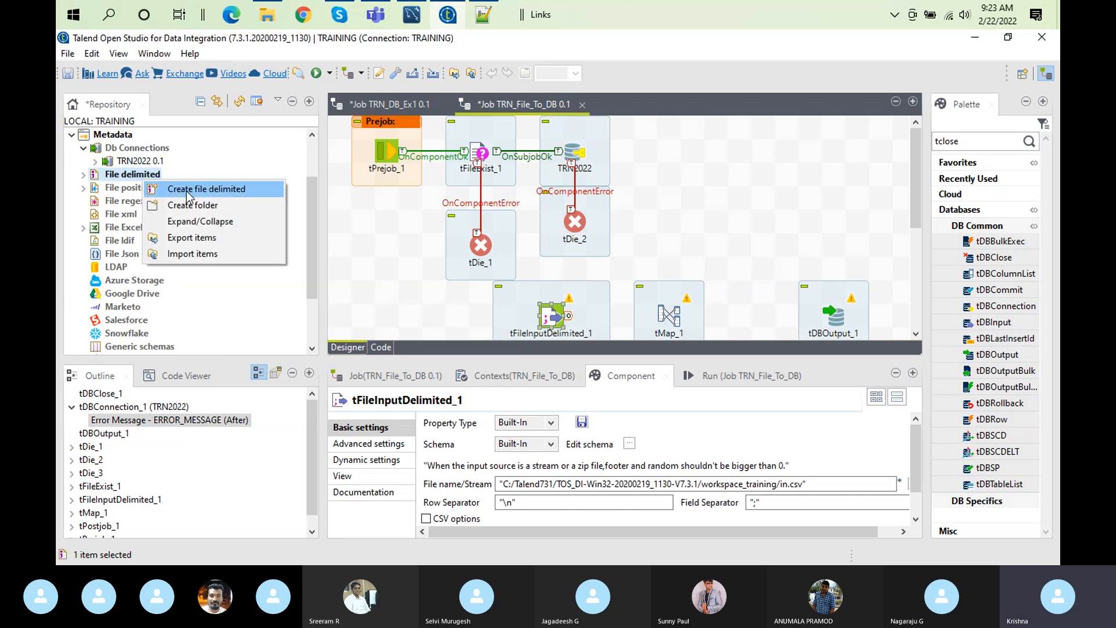
left_click(245, 190)
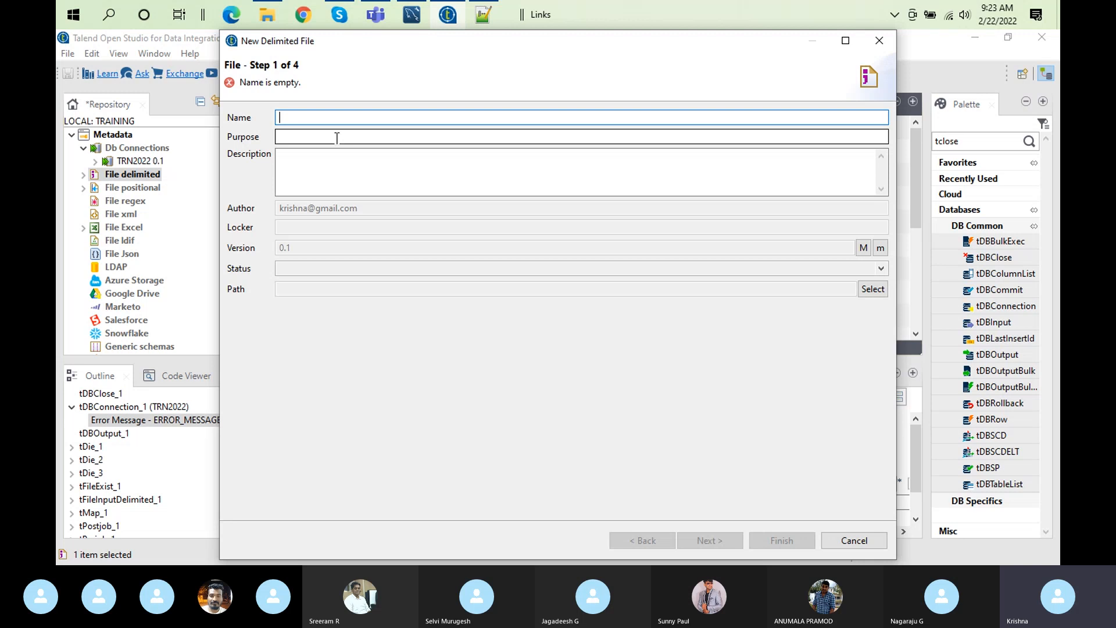
type("ca")
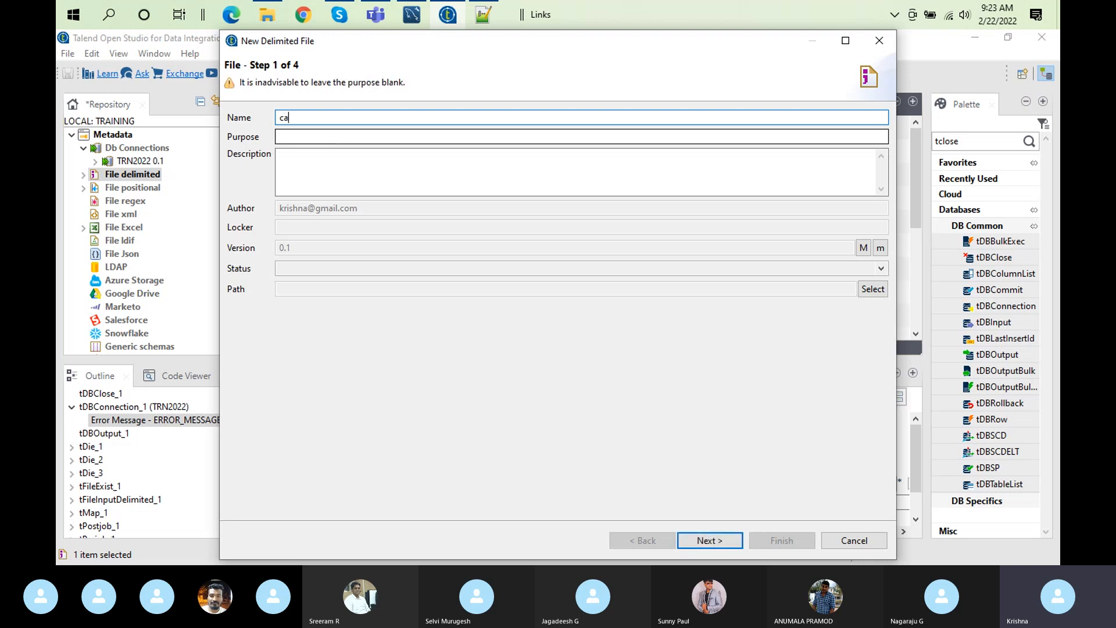
type("ndi")
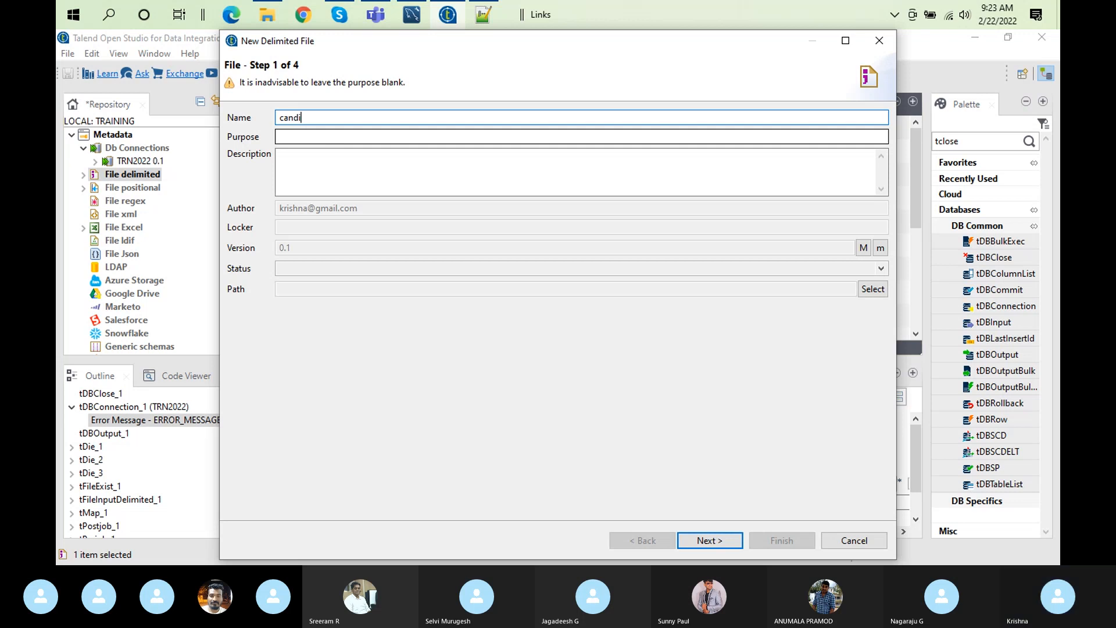
type("date")
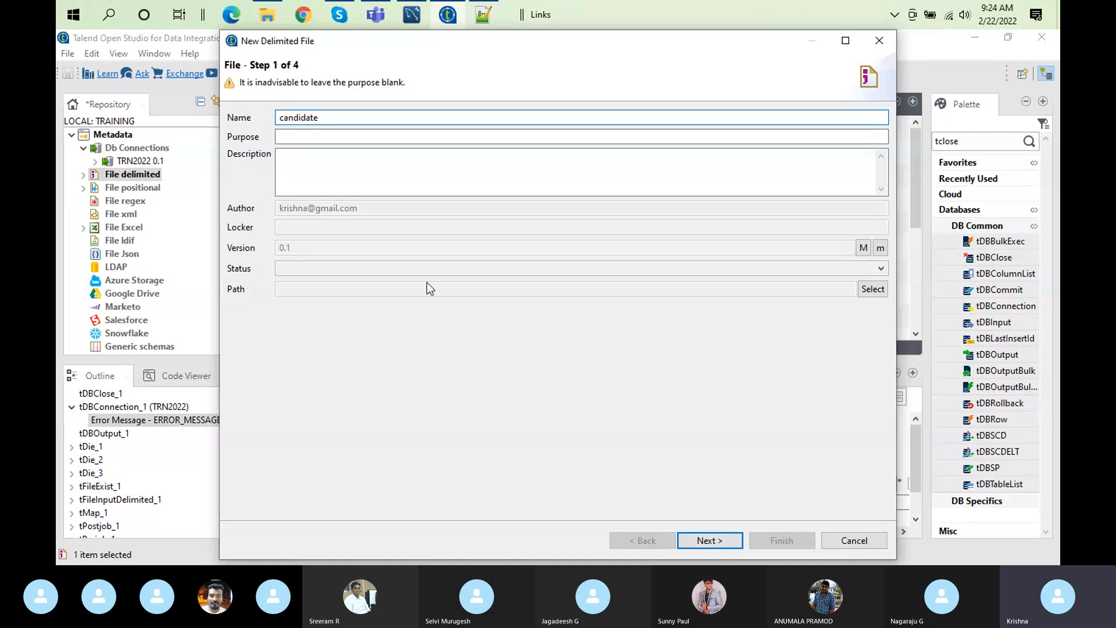
type("_data")
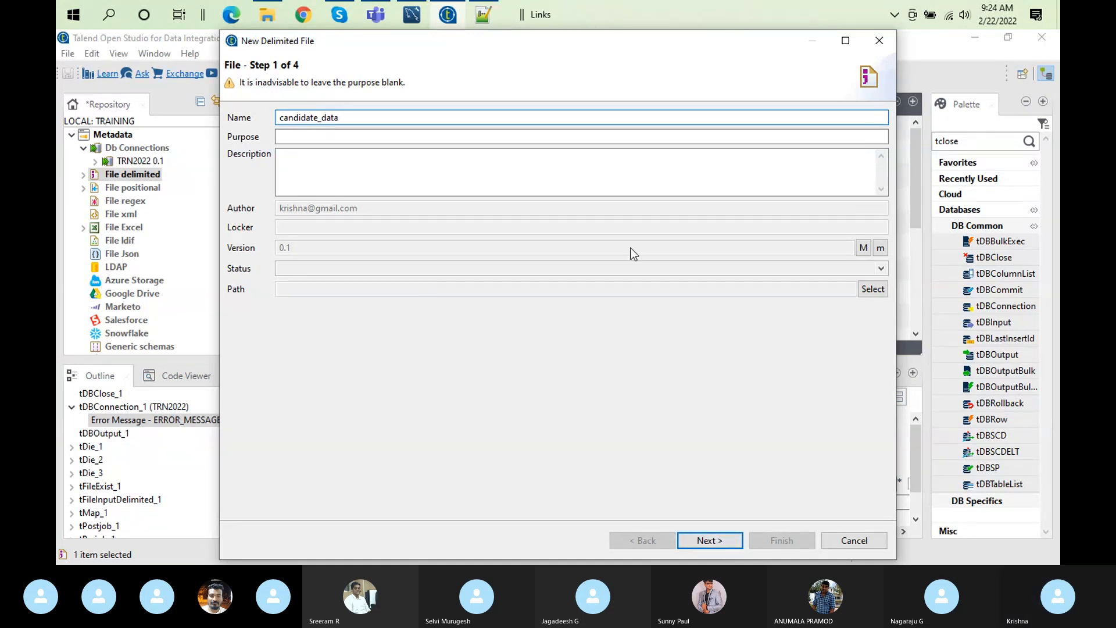
left_click(711, 547)
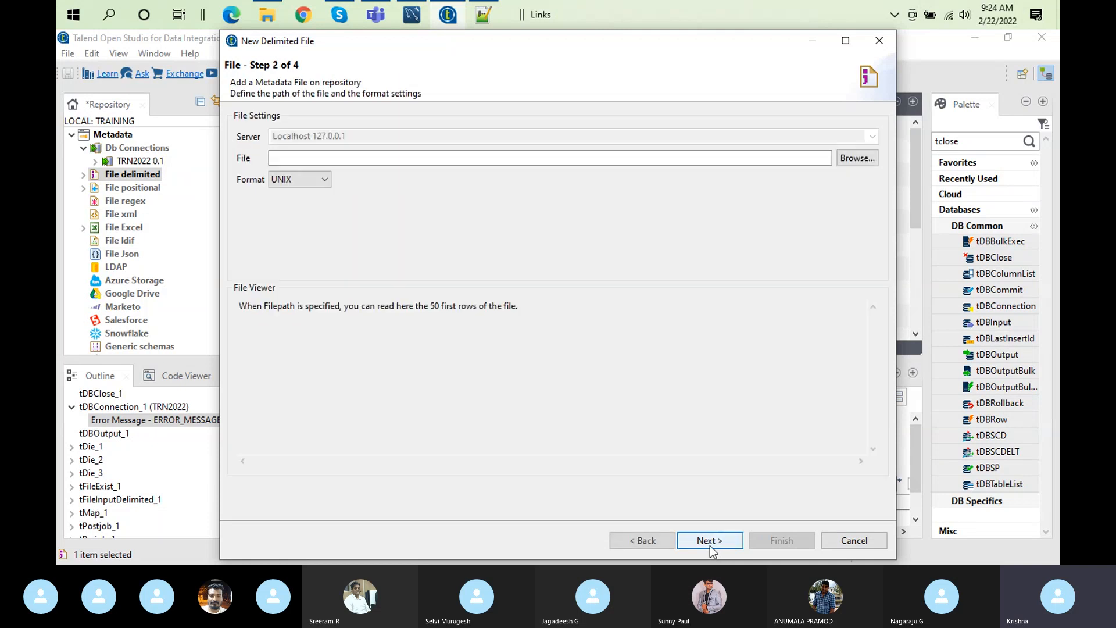
Step: Choose candidates.txt from the inbound folder as the metadata's source file, showing all file types, and proceed to the parse settings
left_click(870, 158)
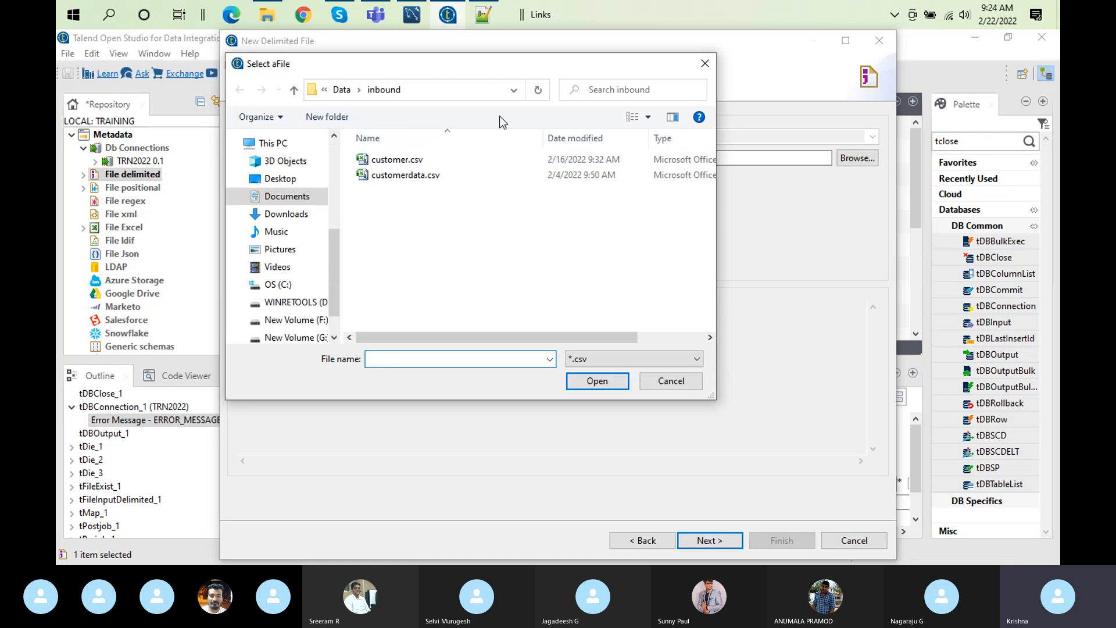
left_click(582, 360)
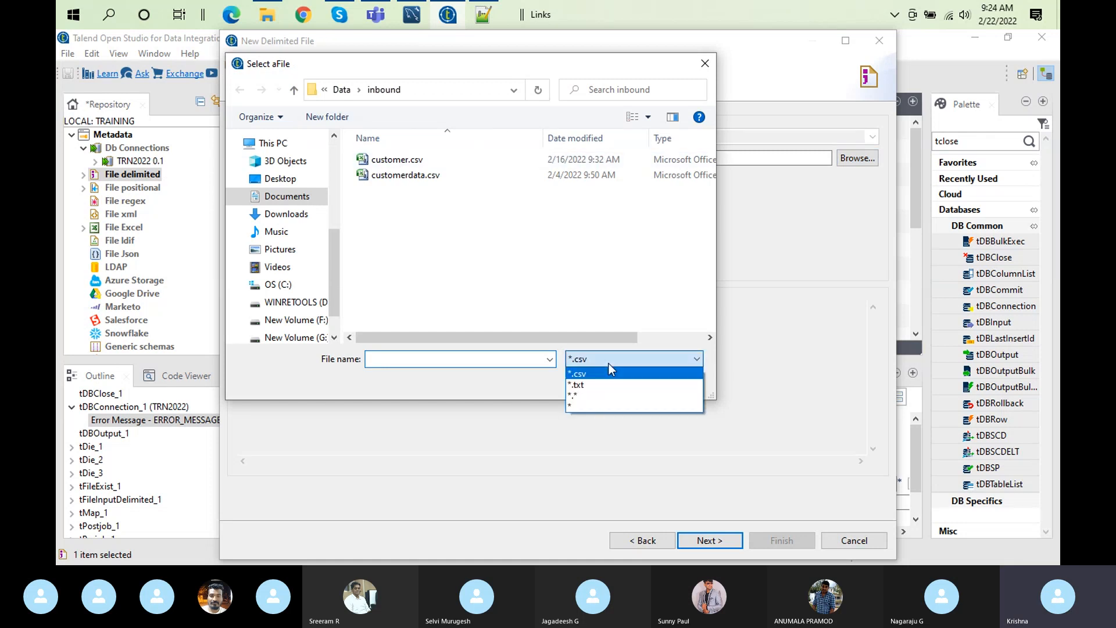
left_click(579, 395)
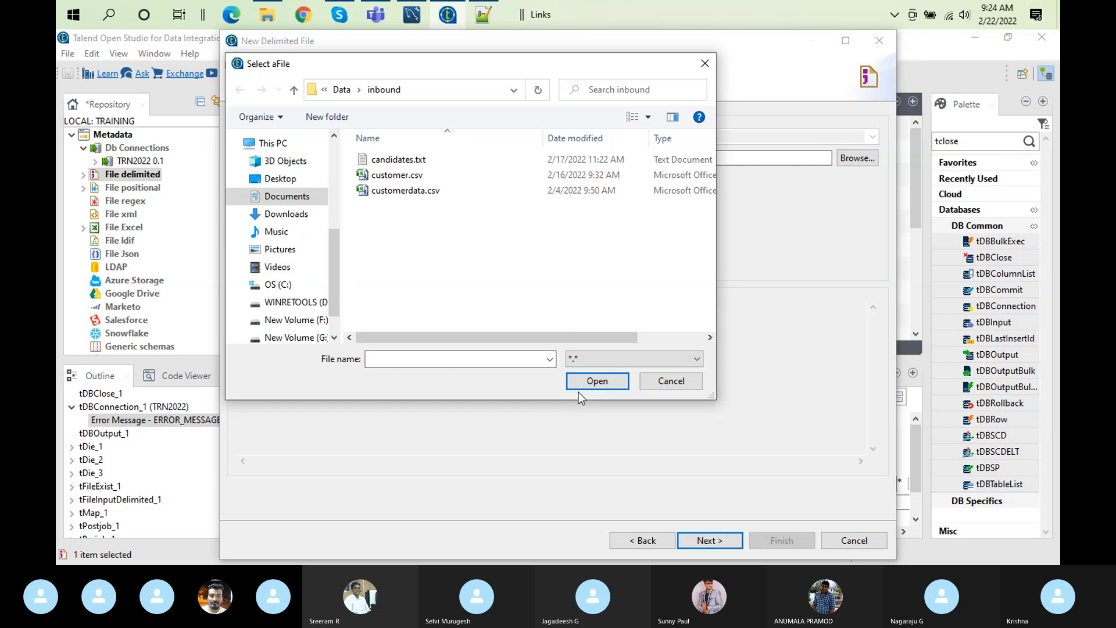
left_click(399, 159)
left_click(599, 381)
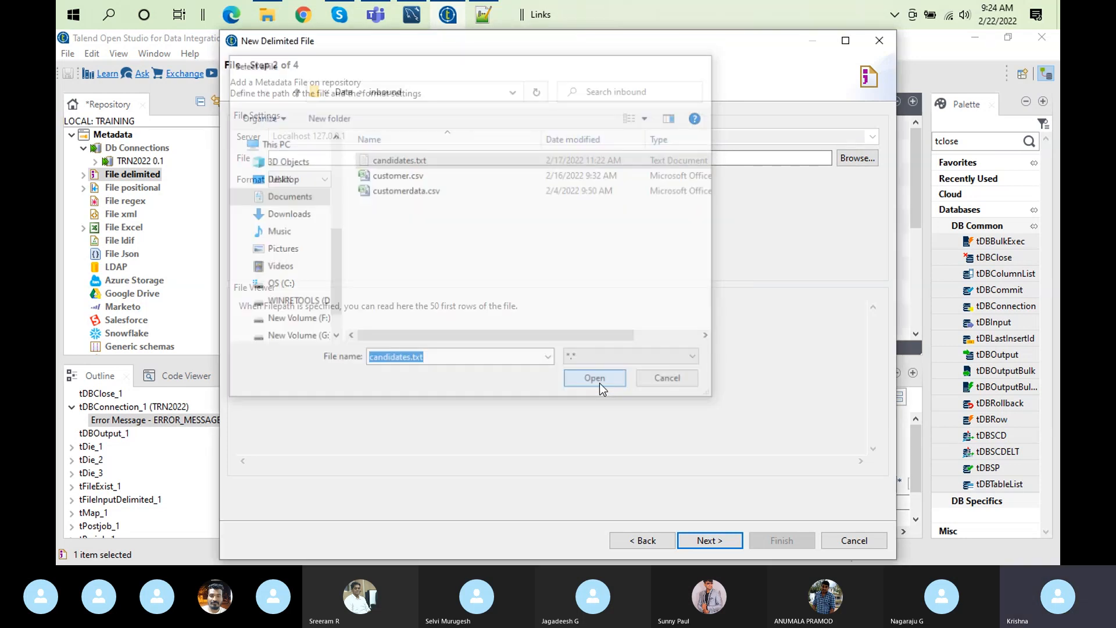
left_click(734, 546)
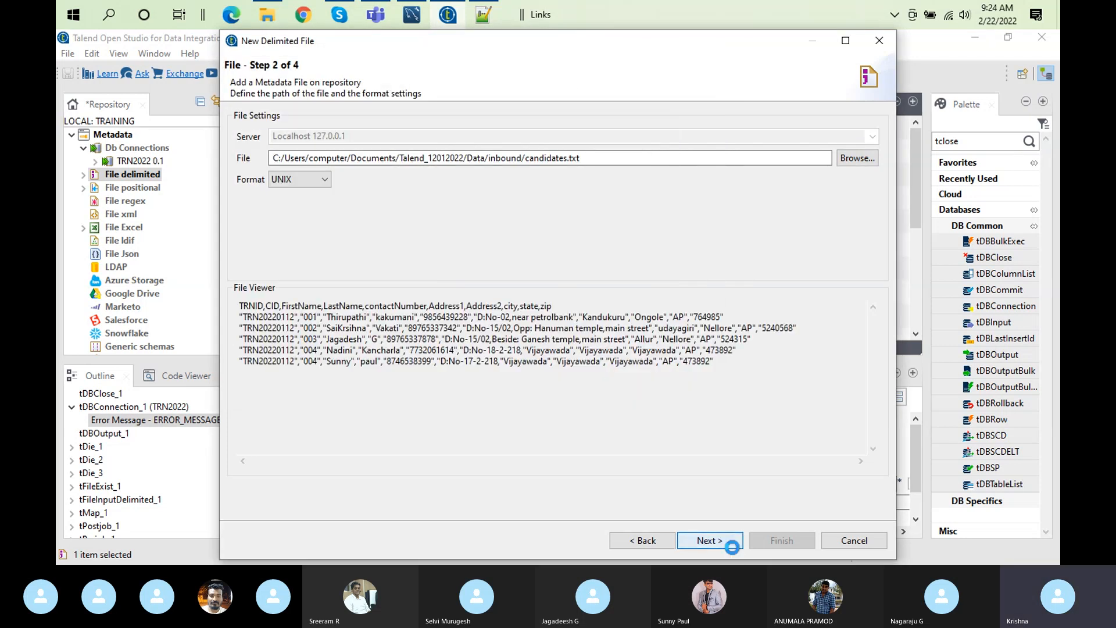
Step: Use the heading row as column names, set the field separator to Comma, and refresh the preview
left_click(242, 336)
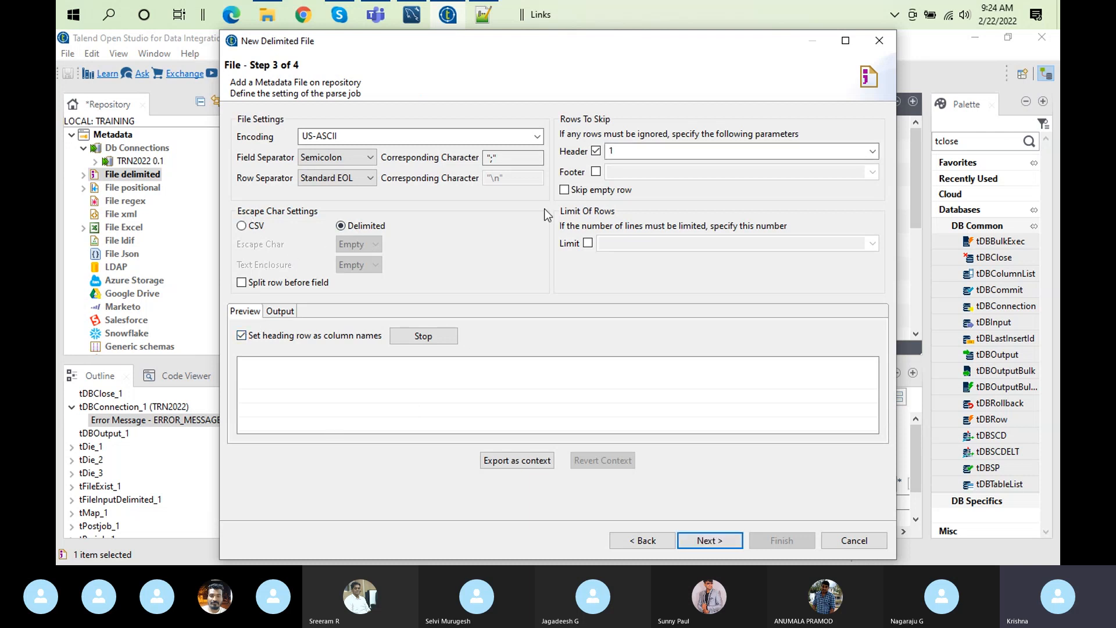
left_click(423, 341)
left_click(370, 158)
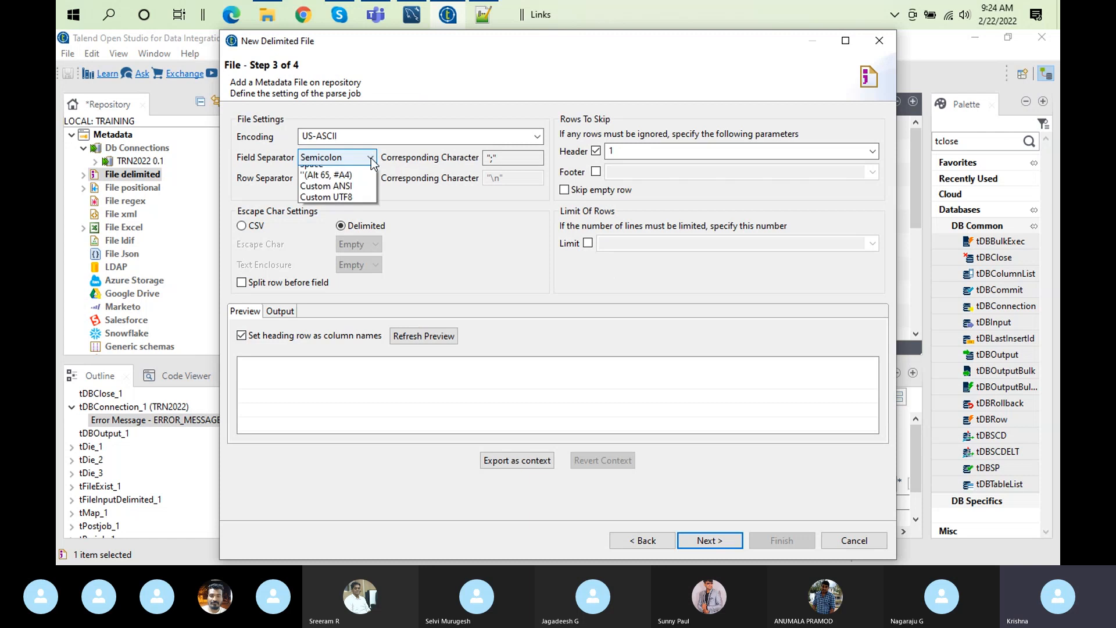
left_click(336, 184)
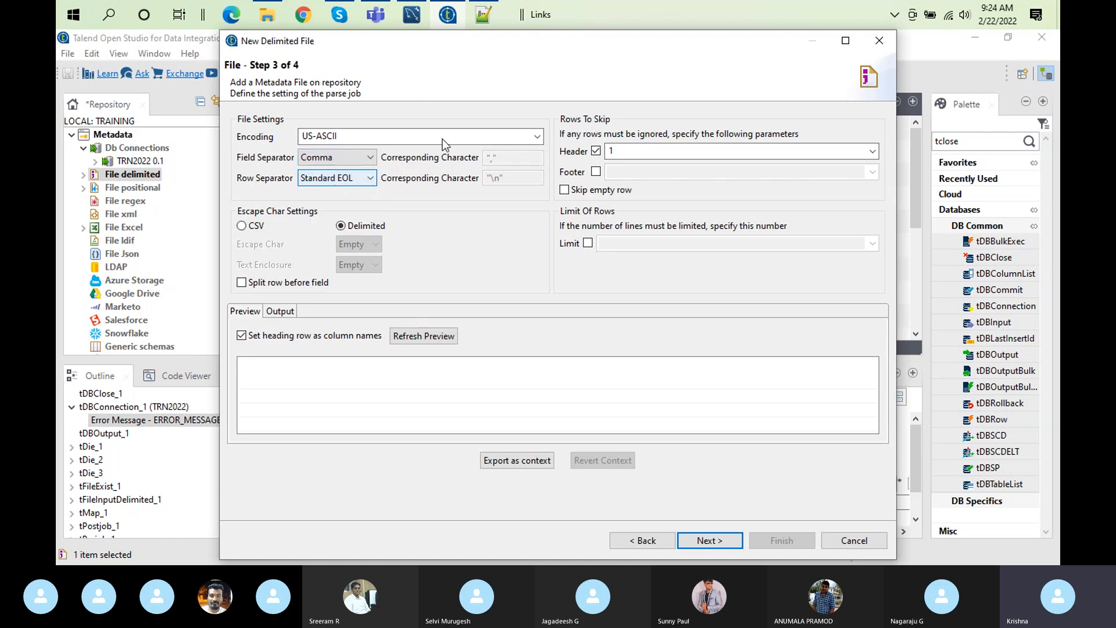
left_click(424, 336)
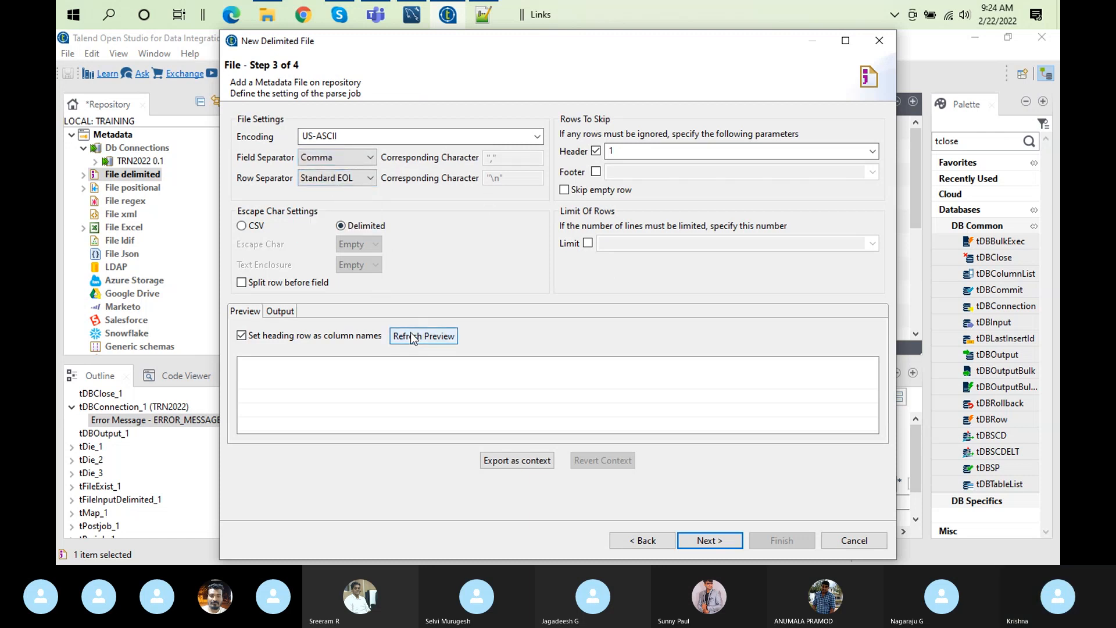
Step: Switch the escape character settings to CSV and set the escape char to "\""
left_click(241, 225)
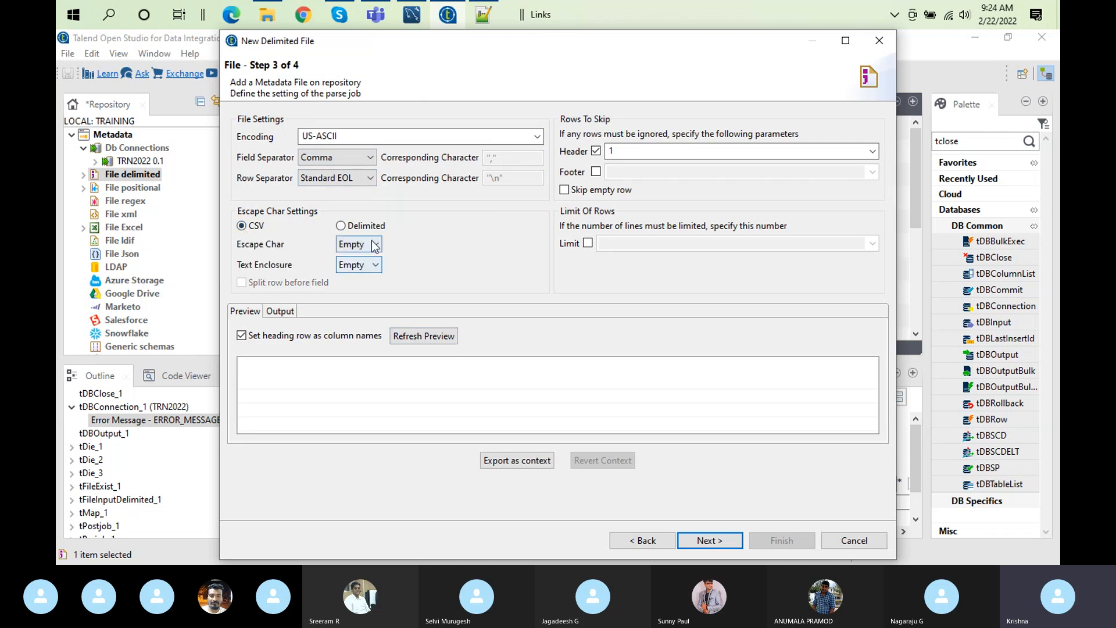
left_click(360, 245)
left_click(356, 270)
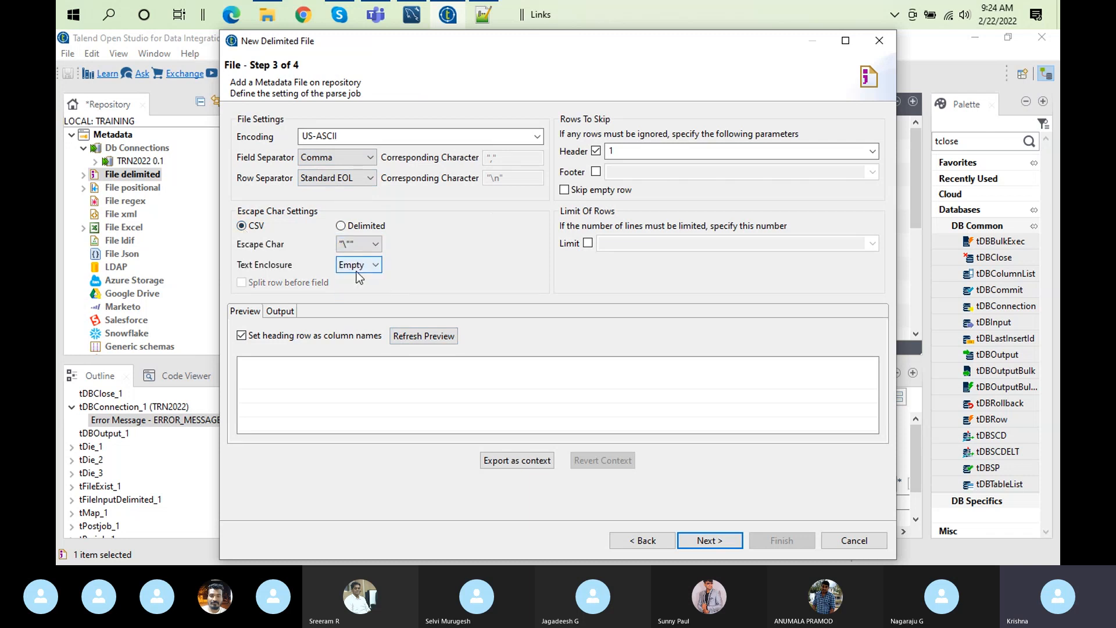
Step: Set the metadata's text enclosure to "\"" and refresh the preview
left_click(357, 266)
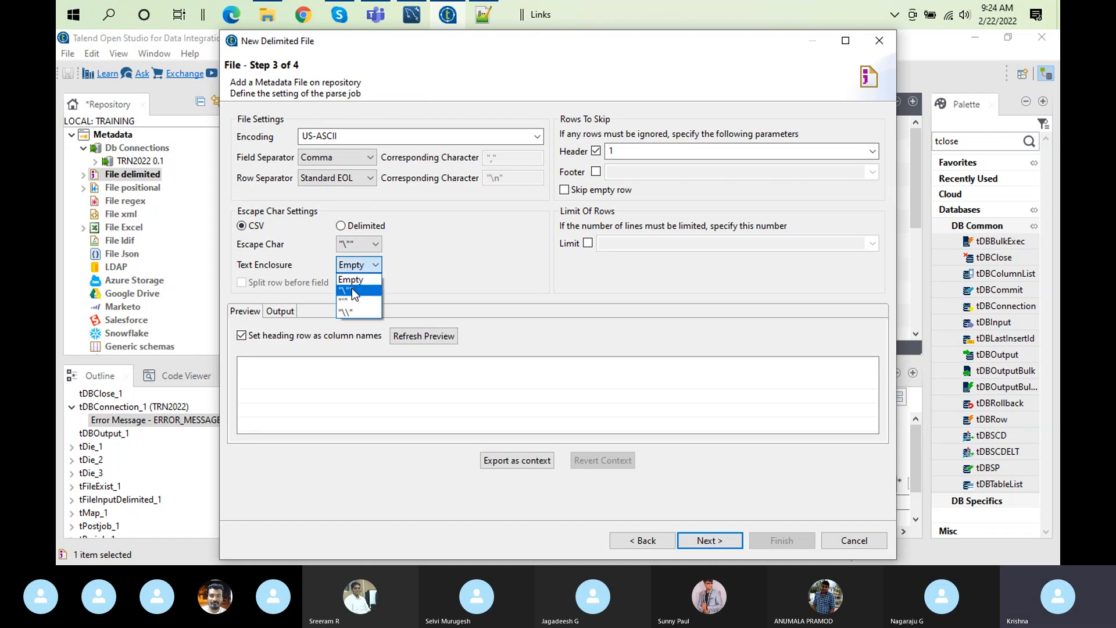
left_click(423, 336)
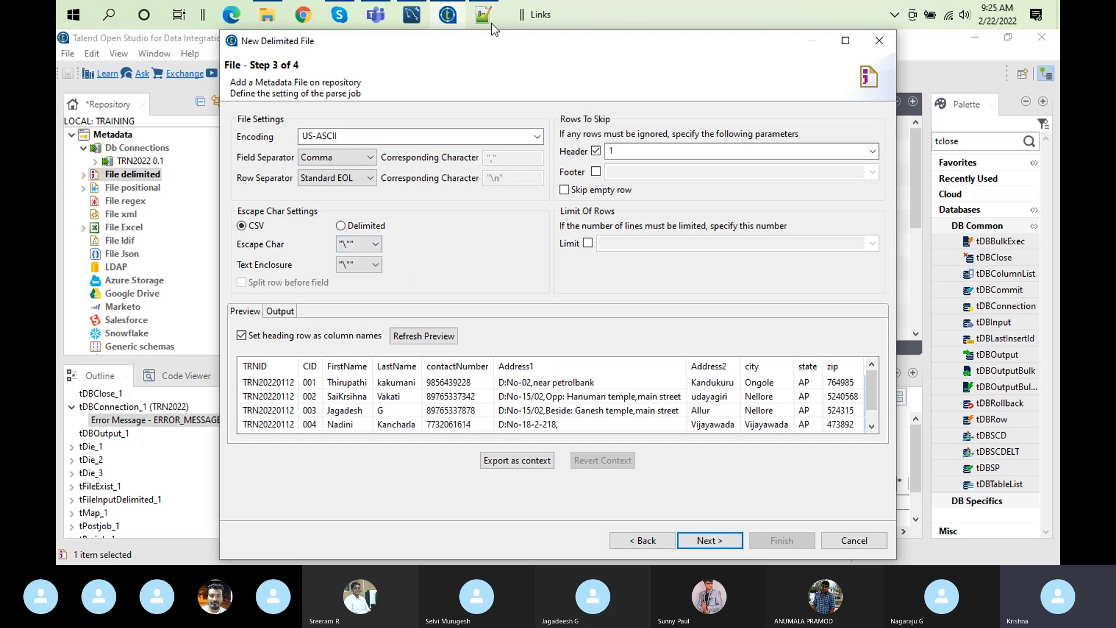
Step: Switch to Notepad++ to examine the quoted Address1 value in the first data row of candidates.txt, and return to Talend
mouse_move(491, 24)
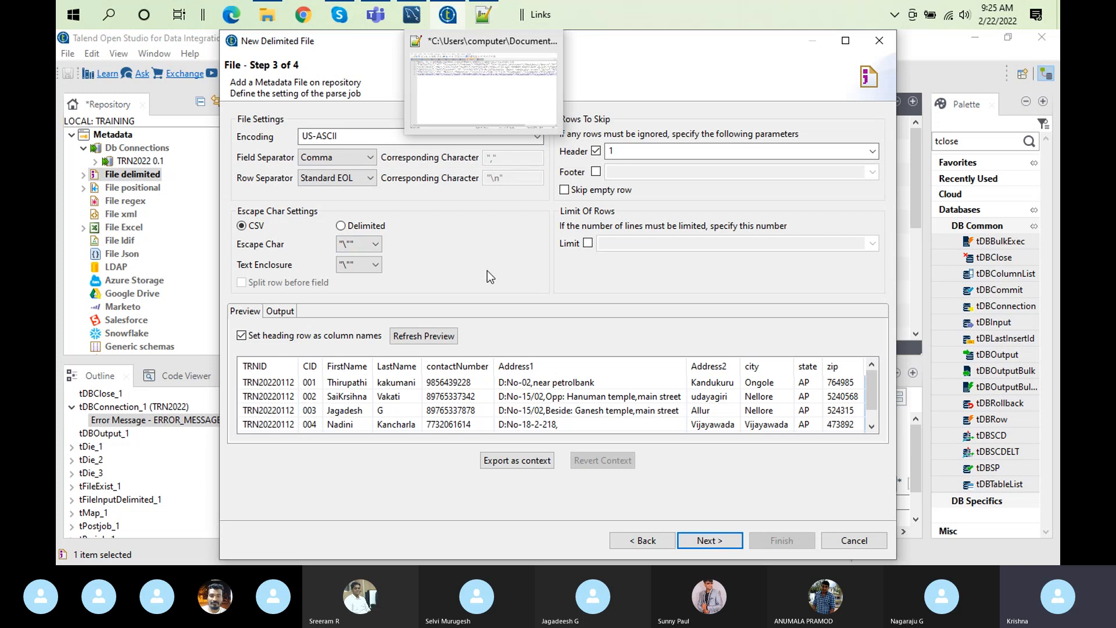
left_click(480, 18)
double_click(664, 125)
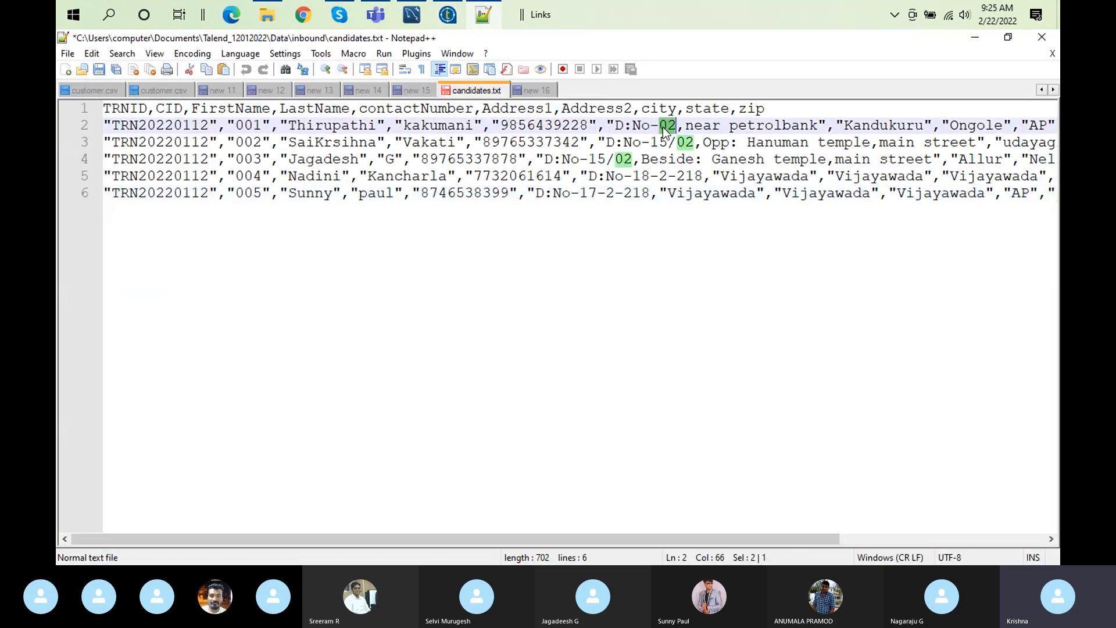
left_click(449, 16)
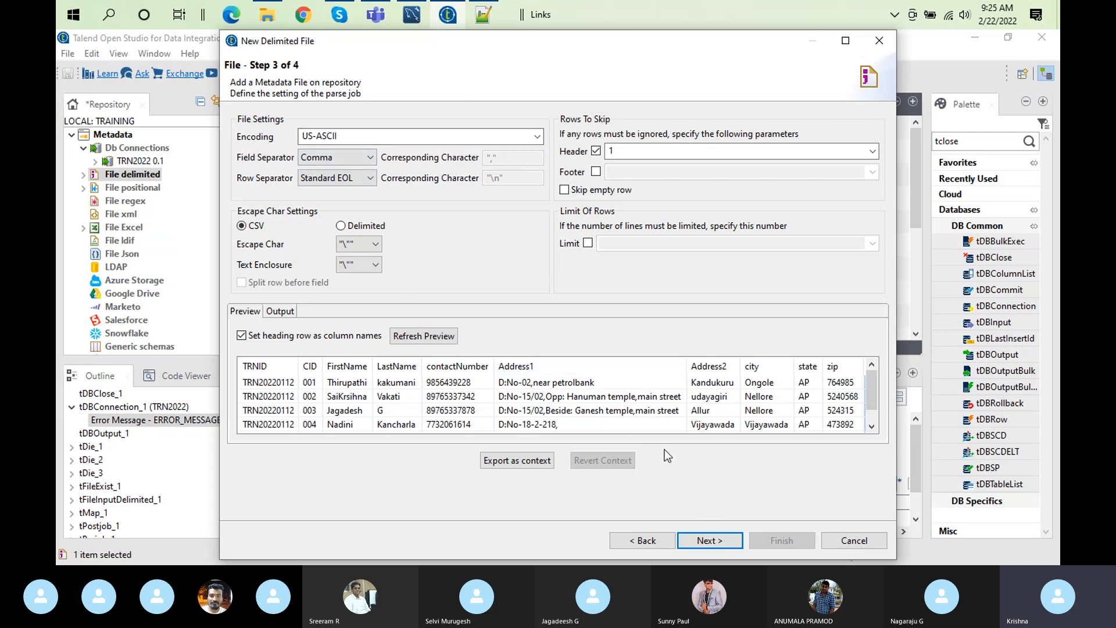
Step: Proceed to the schema definition, set the contactNumber column's type to int | Integer, and finish the metadata entry
left_click(721, 539)
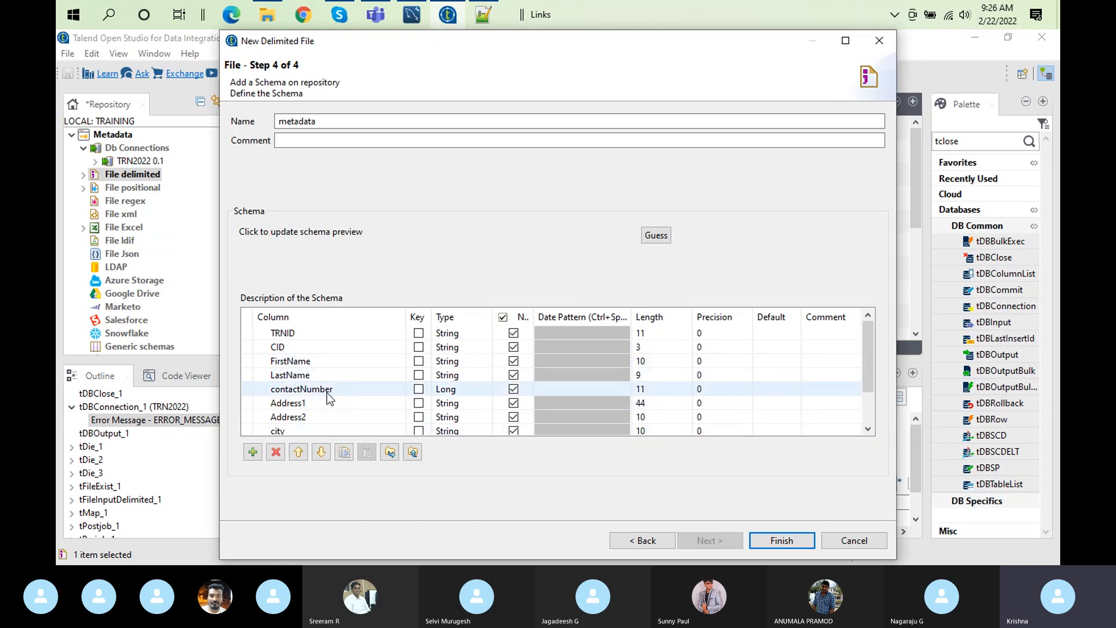
left_click(459, 390)
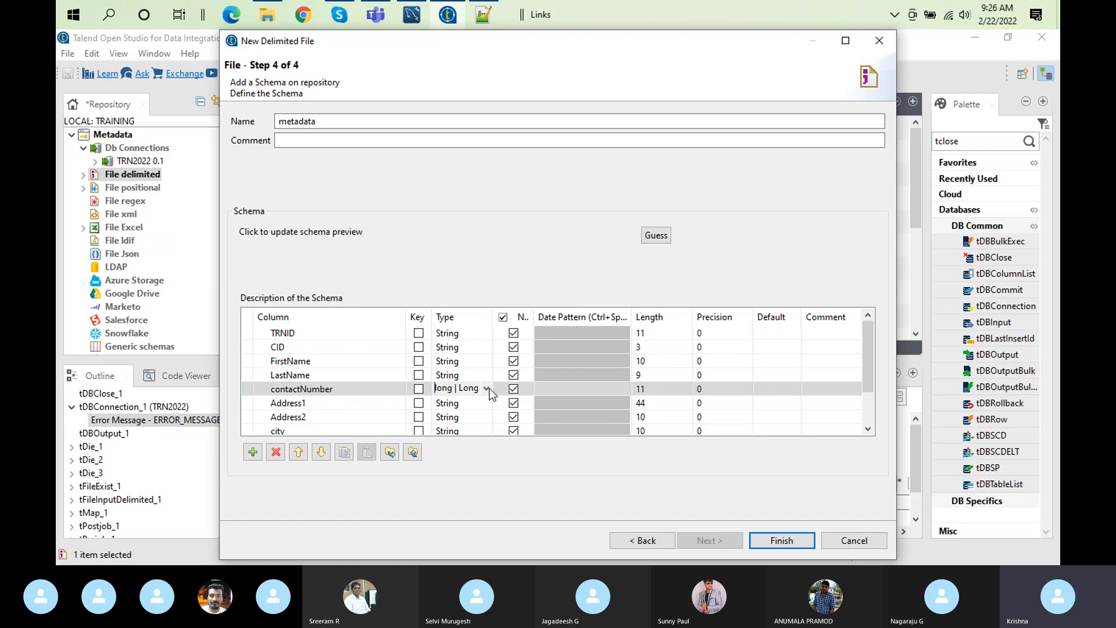
left_click(487, 388)
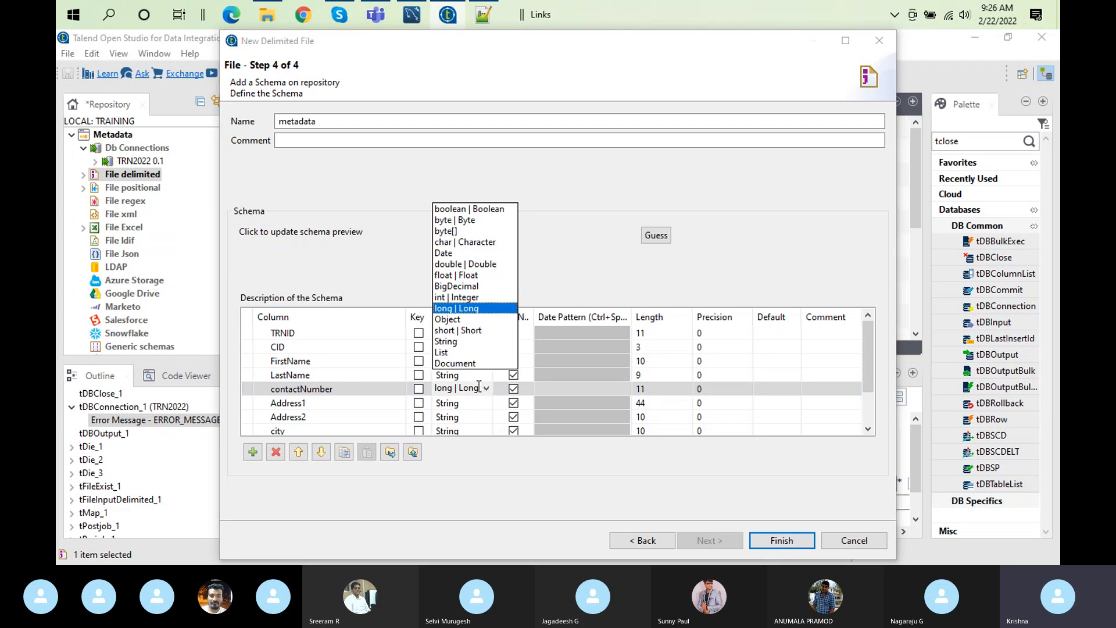
left_click(475, 297)
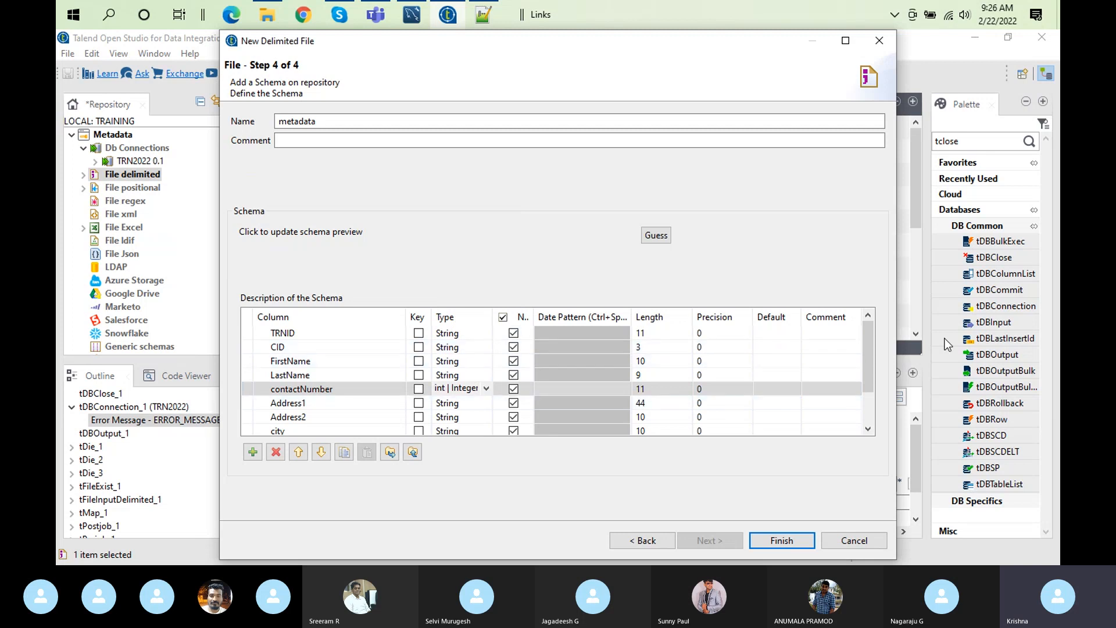
left_click_drag(871, 329, 891, 398)
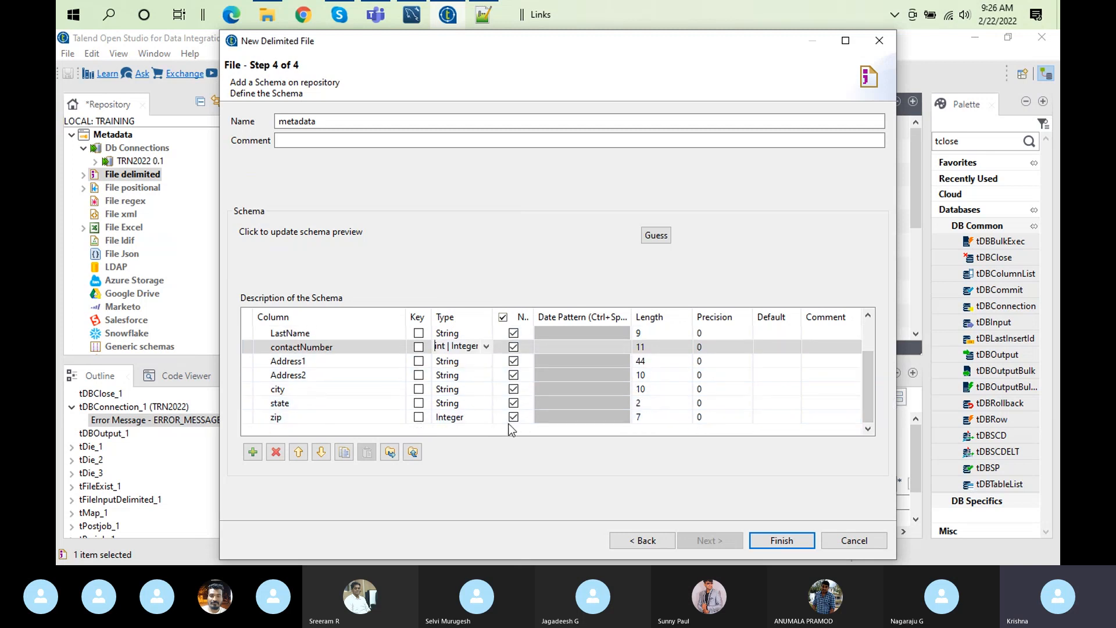
left_click(797, 538)
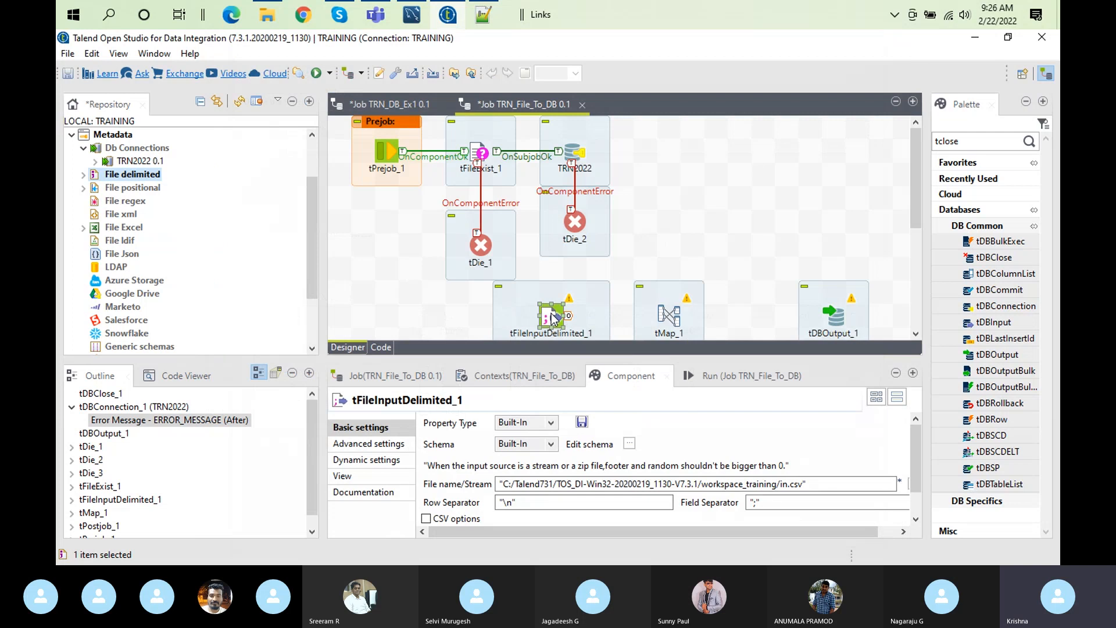
Step: Set tFileInputDelimited_1's property type to Repository and link it to the candidate_data 0.1 file metadata
double_click(633, 376)
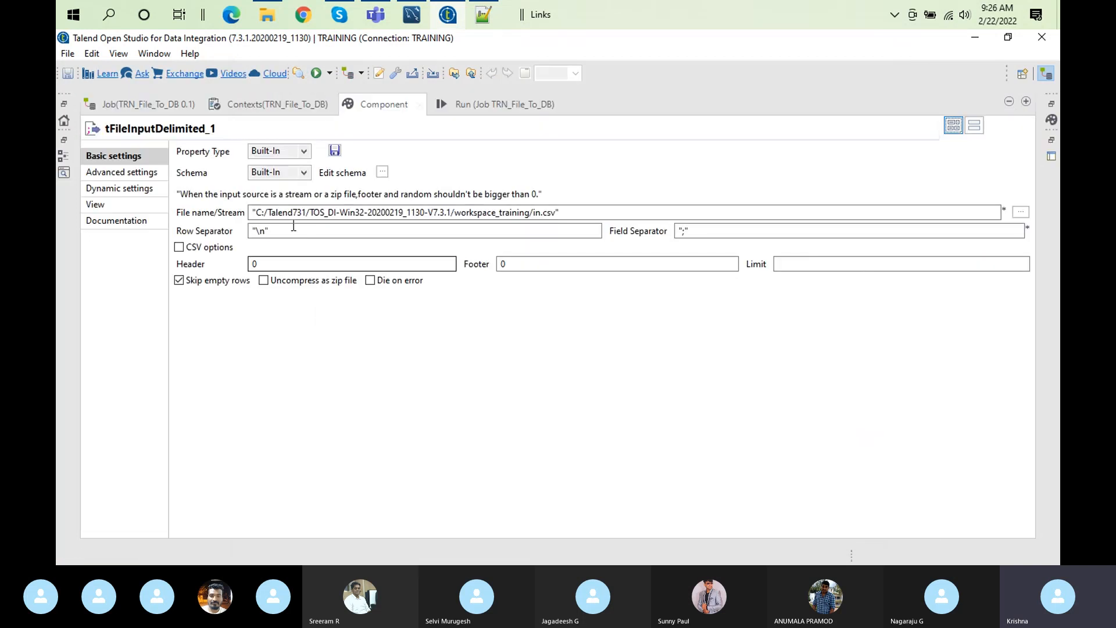
left_click(291, 152)
left_click(275, 174)
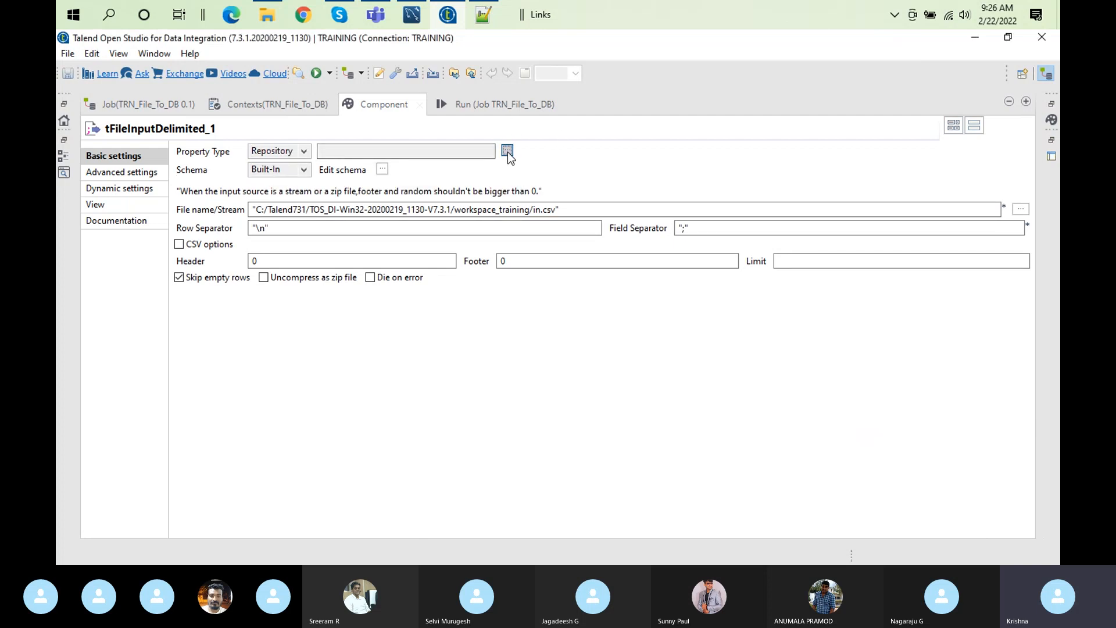
left_click(508, 151)
left_click(410, 118)
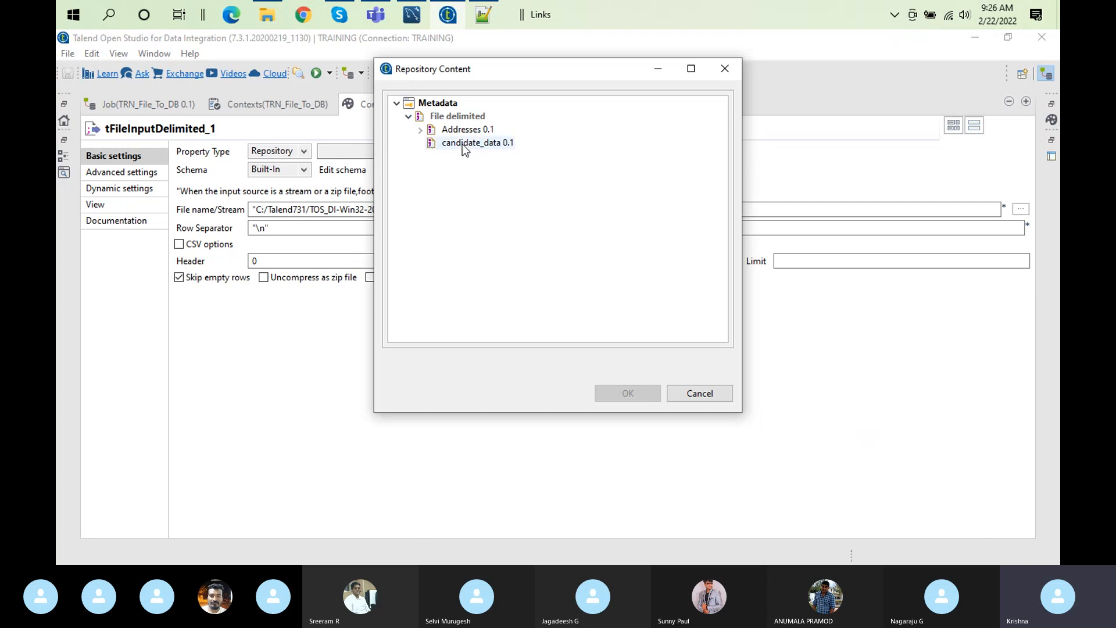
left_click(496, 144)
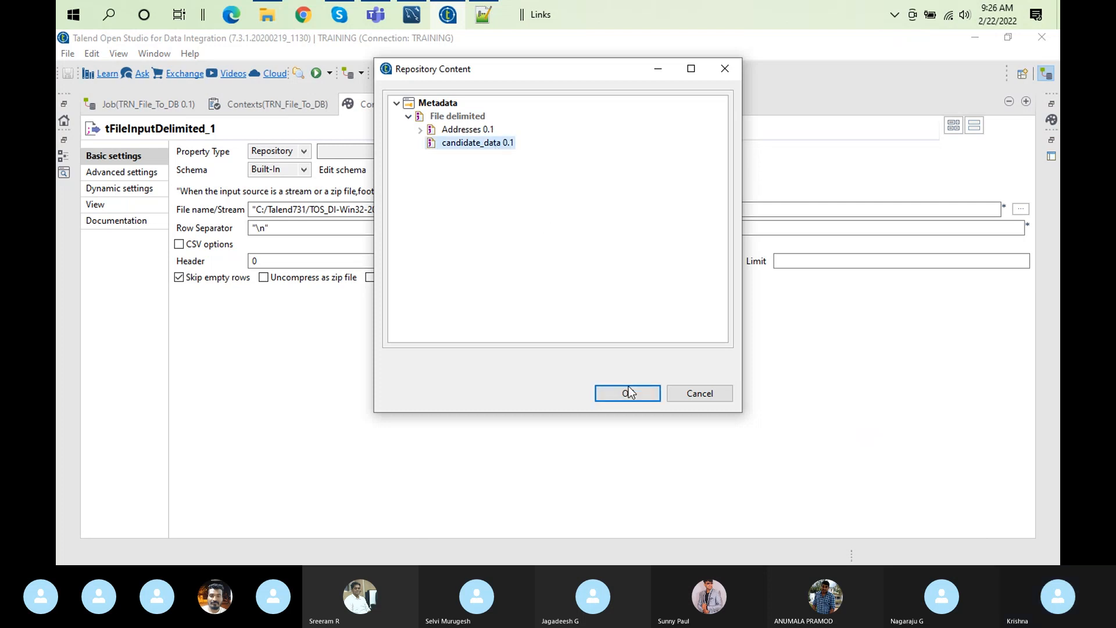
left_click(629, 394)
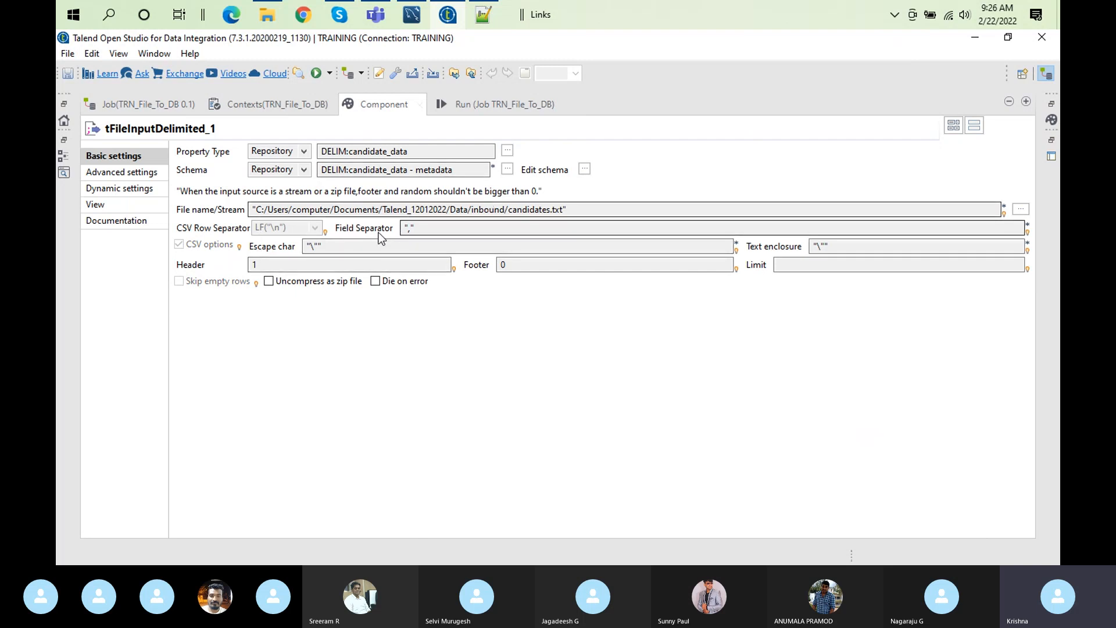
Step: View the repository schema of tFileInputDelimited_1 to check its columns, and close it
left_click(386, 103)
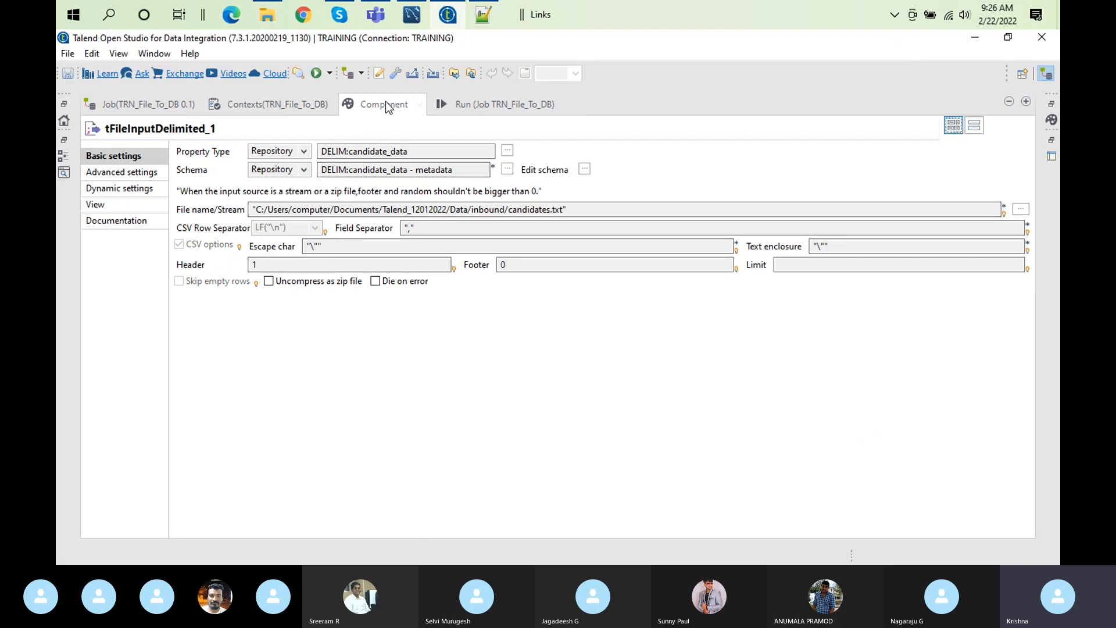
left_click(585, 169)
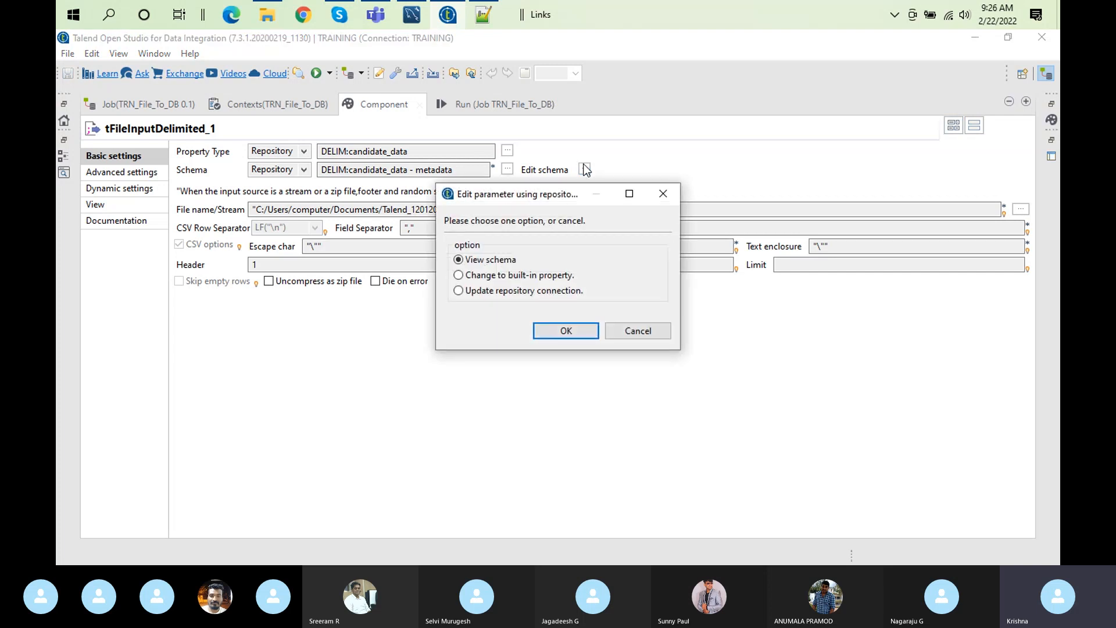
left_click(540, 332)
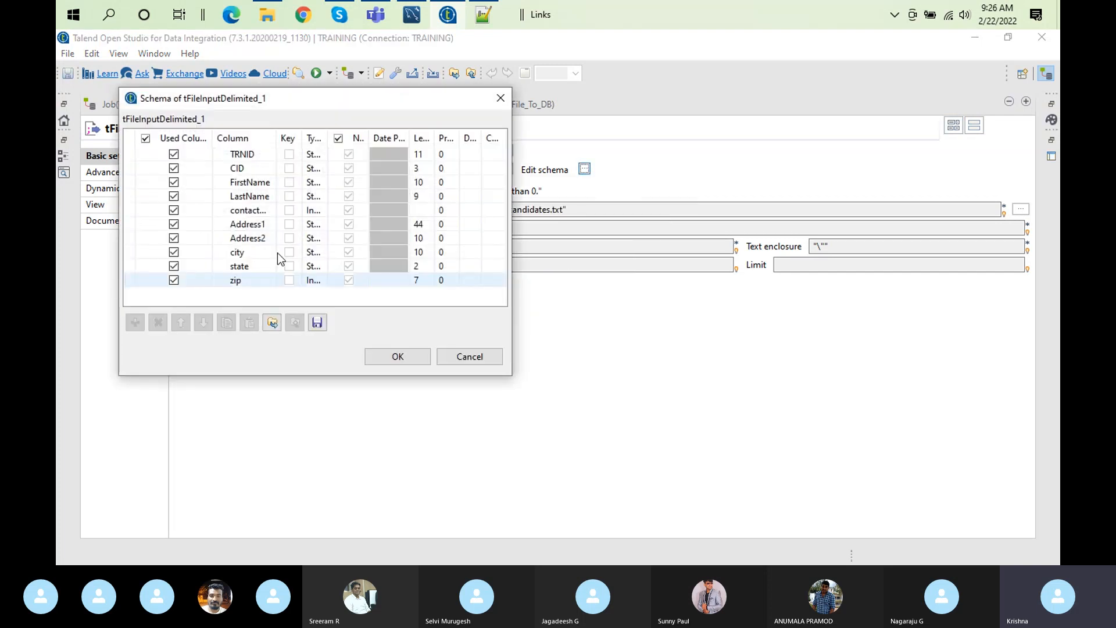
left_click(398, 357)
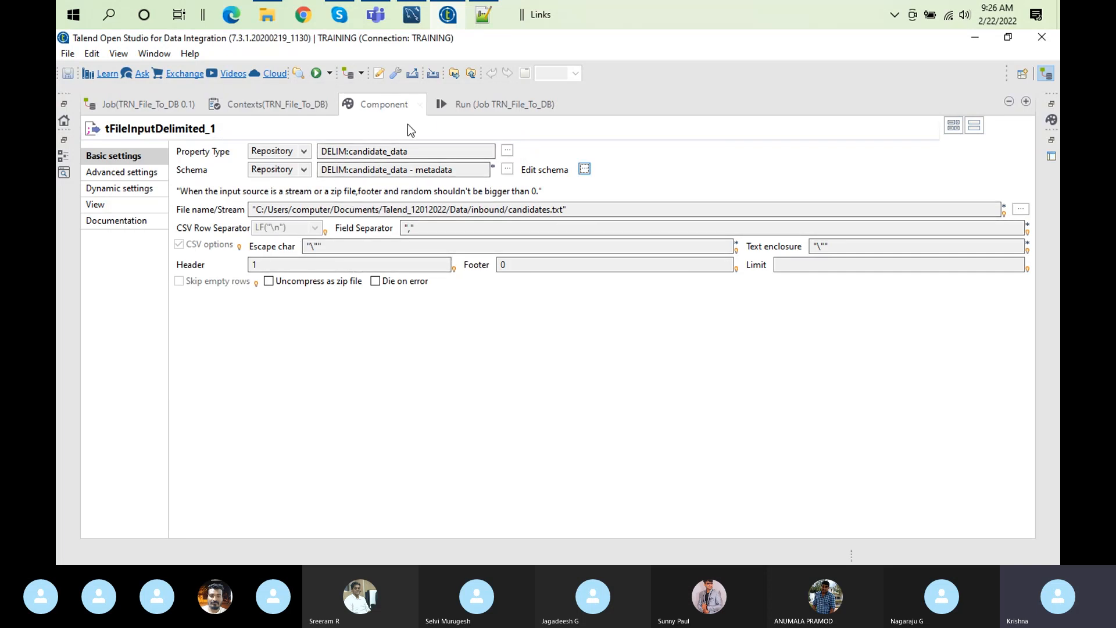
Step: Restore the job design layout and move tDie_1 up so it lines up with tDie_2
double_click(391, 113)
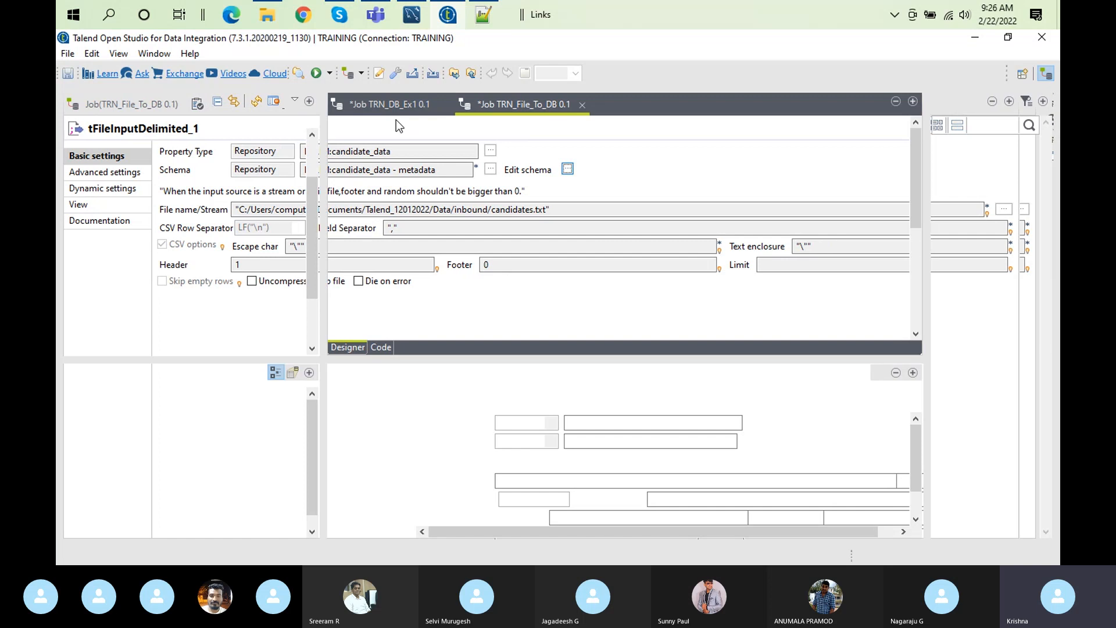
left_click(480, 244)
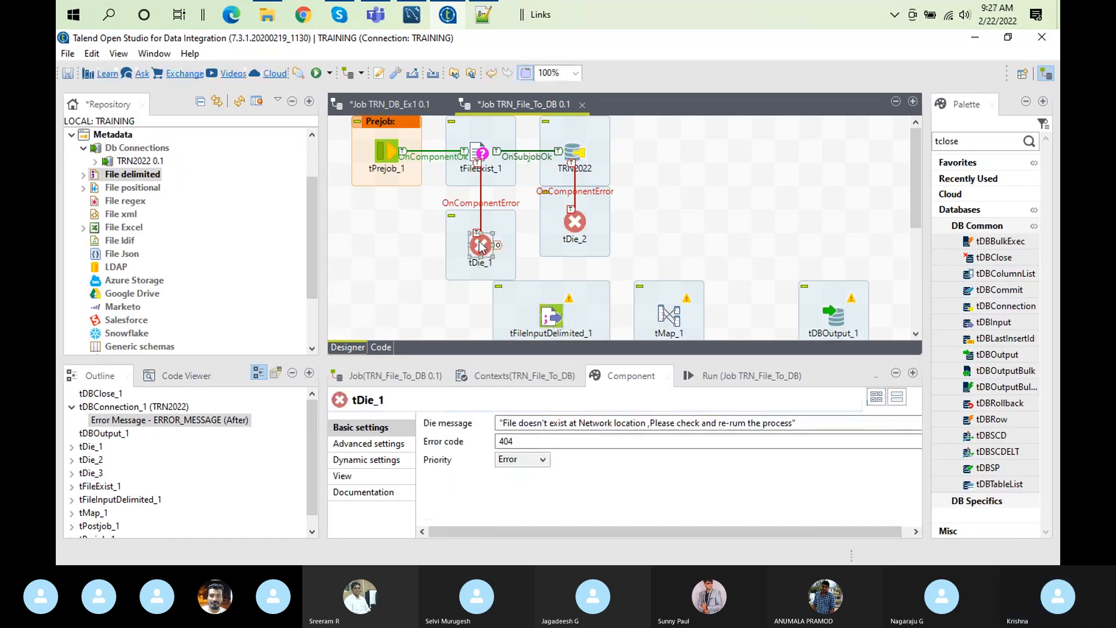
left_click_drag(480, 244, 478, 219)
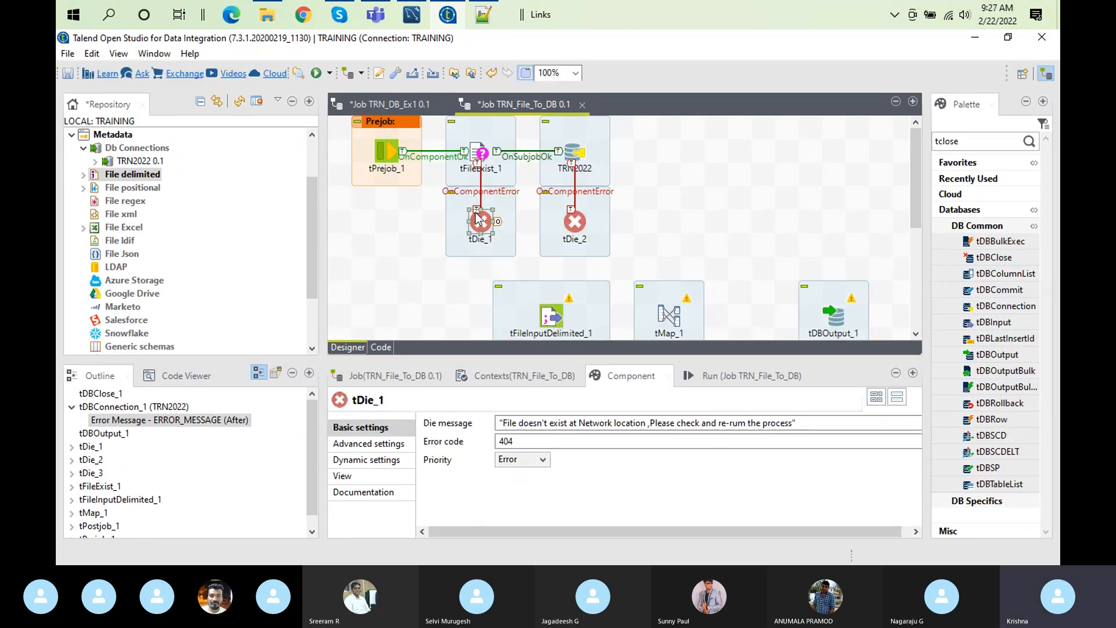
Step: Connect tFileInputDelimited_1 to tMap_1 with a Main row, and check the row1 input columns in the map editor
double_click(524, 103)
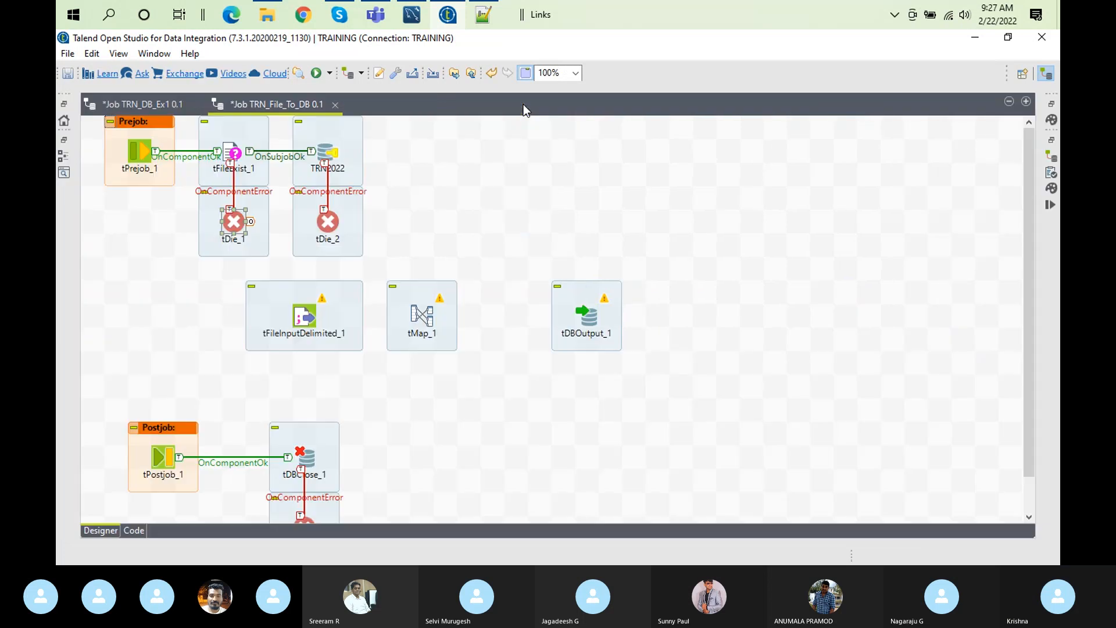
right_click(317, 309)
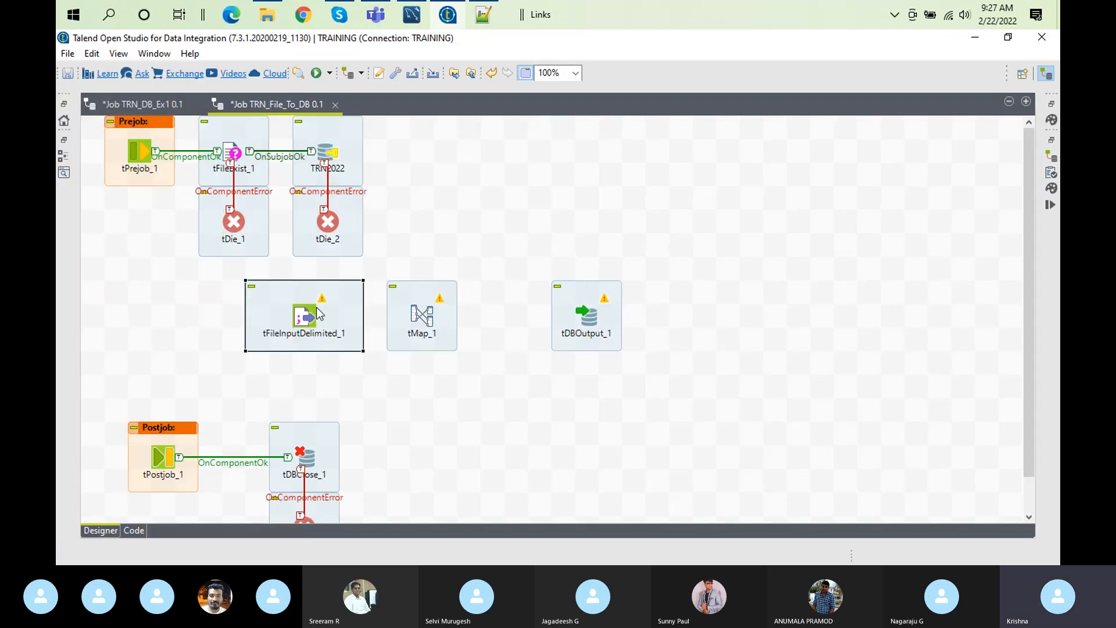
left_click(305, 313)
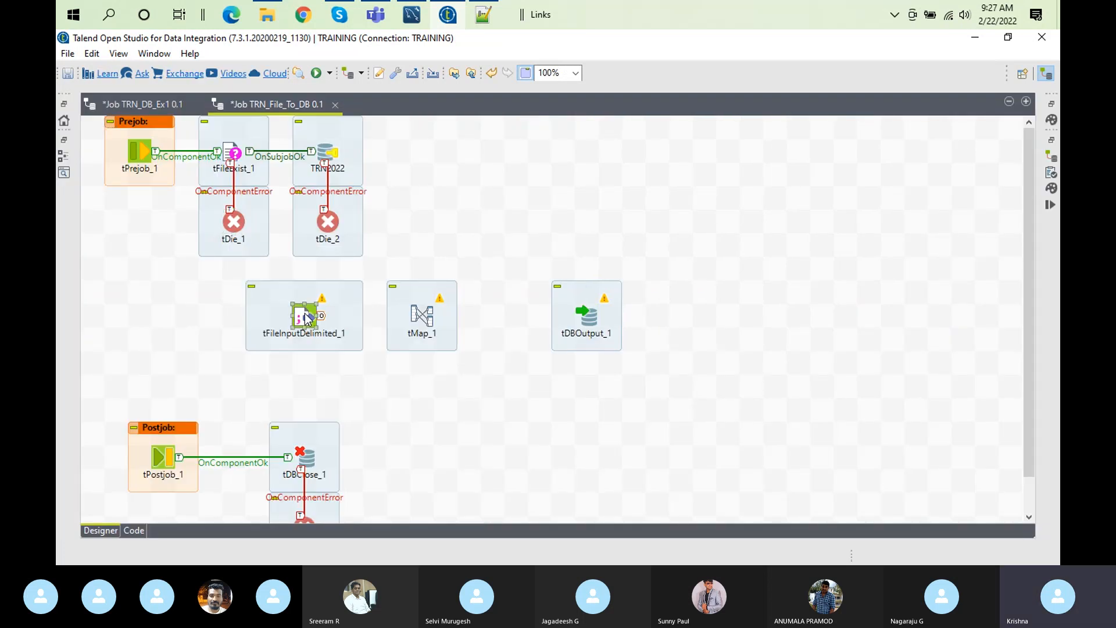
right_click(306, 318)
mouse_move(459, 55)
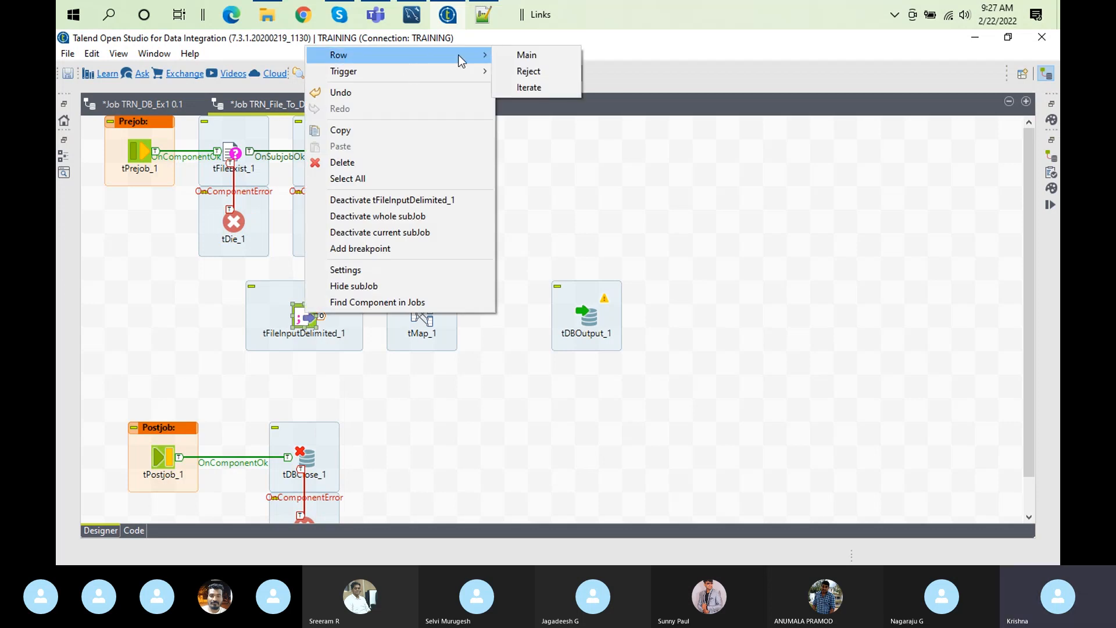
left_click(512, 56)
left_click(430, 327)
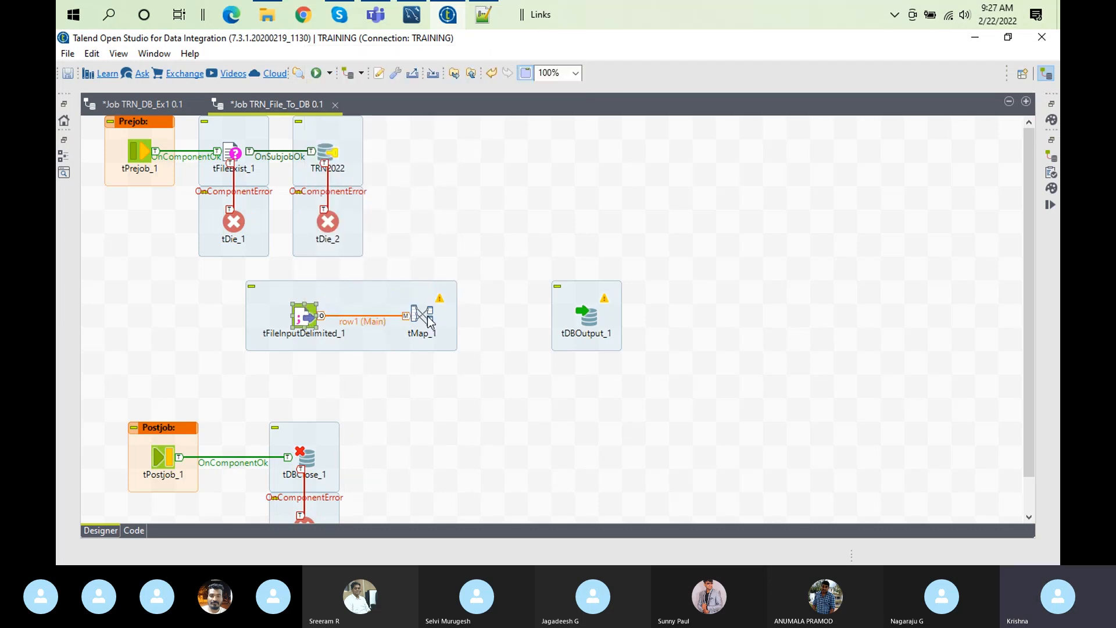
double_click(423, 317)
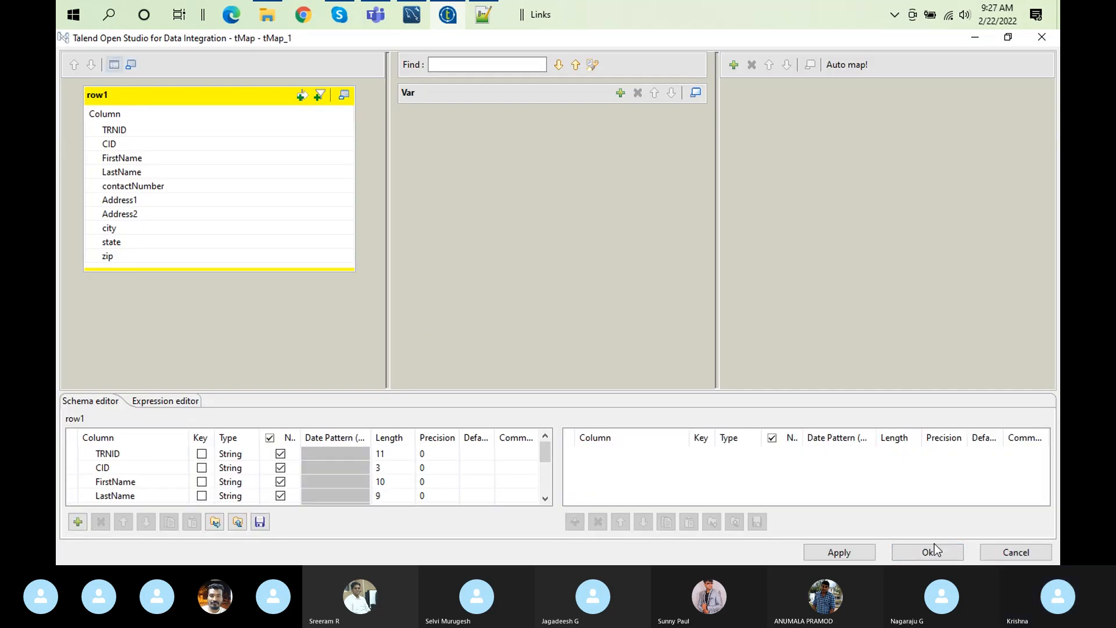
left_click(929, 551)
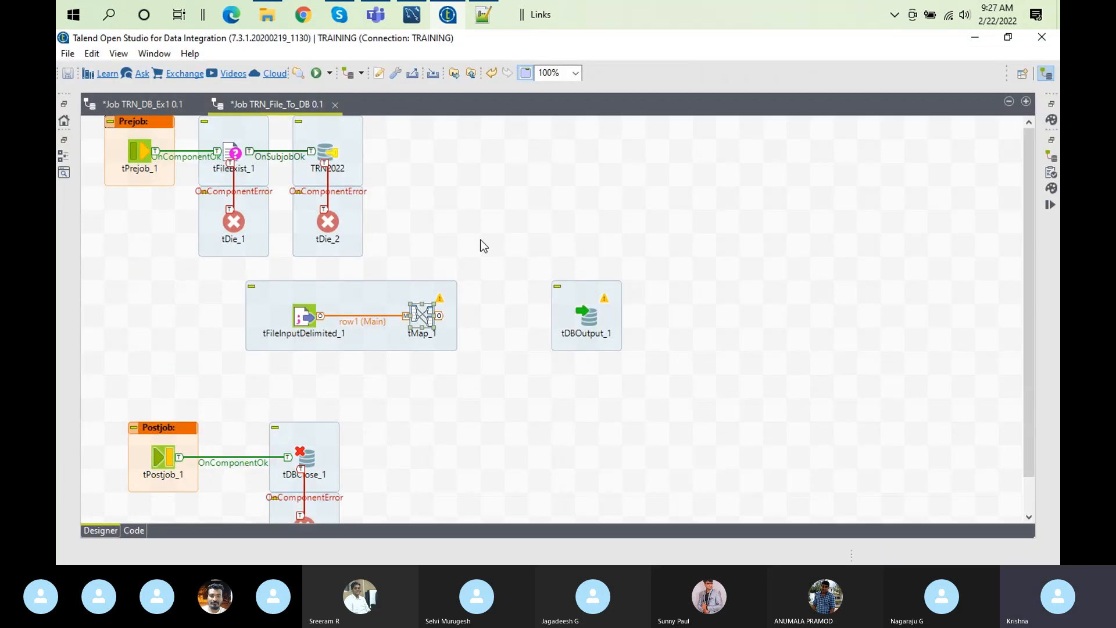
Step: Connect tMap_1 to tDBOutput_1 through a new output named load_data
right_click(429, 310)
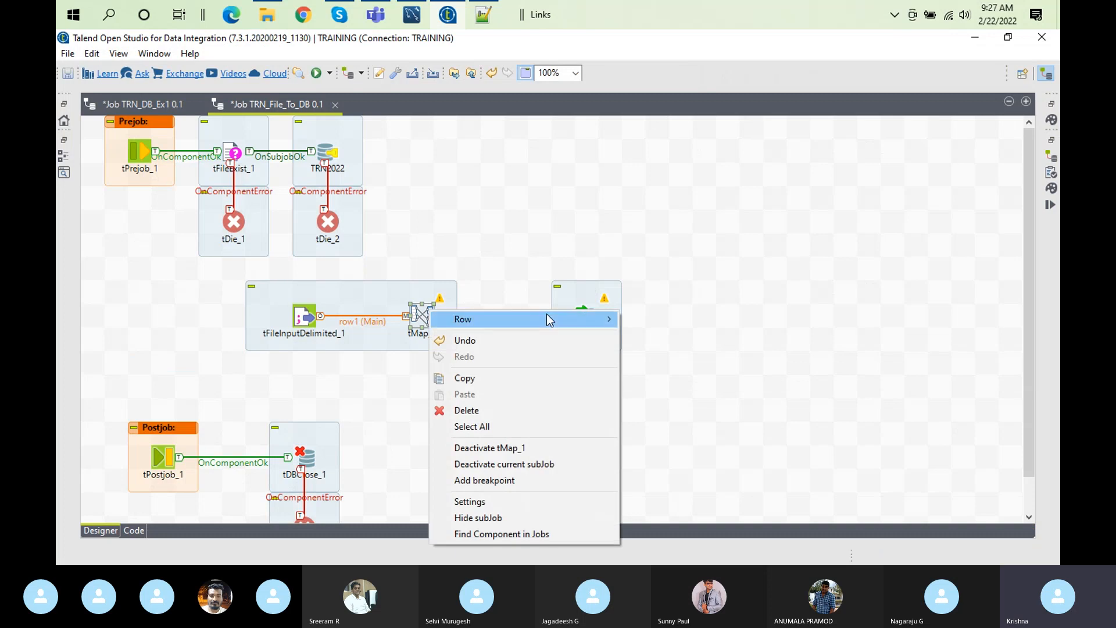
mouse_move(550, 318)
left_click(685, 319)
left_click(593, 319)
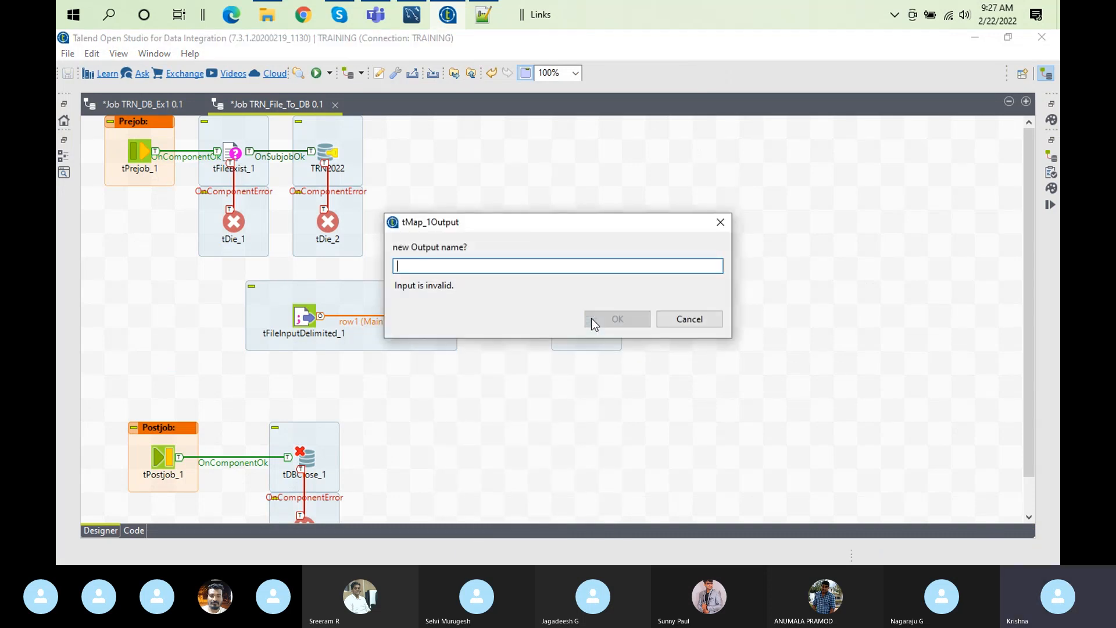
type("lo")
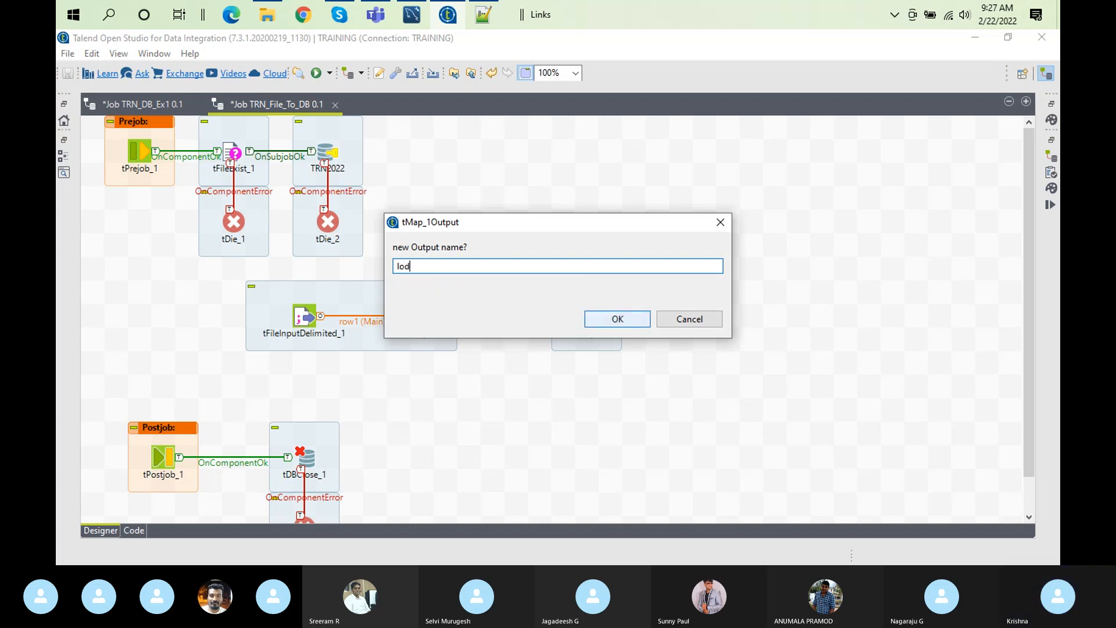
type("ad_data")
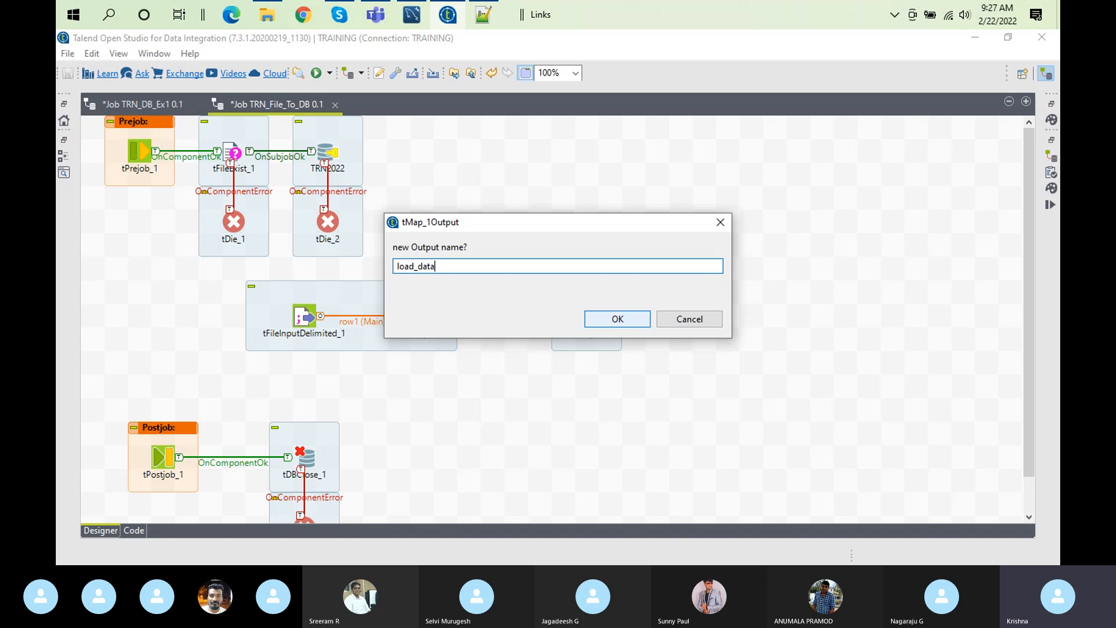
left_click(592, 320)
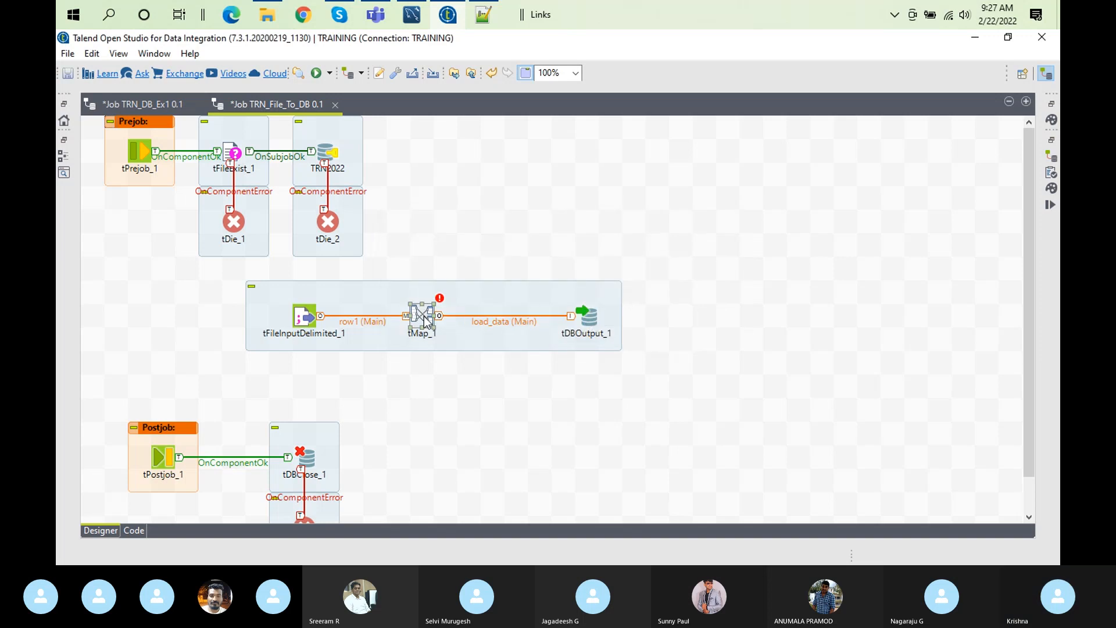
Step: Map all row1 columns from TRNID to zip into the load_data output of tMap_1
left_click(412, 329)
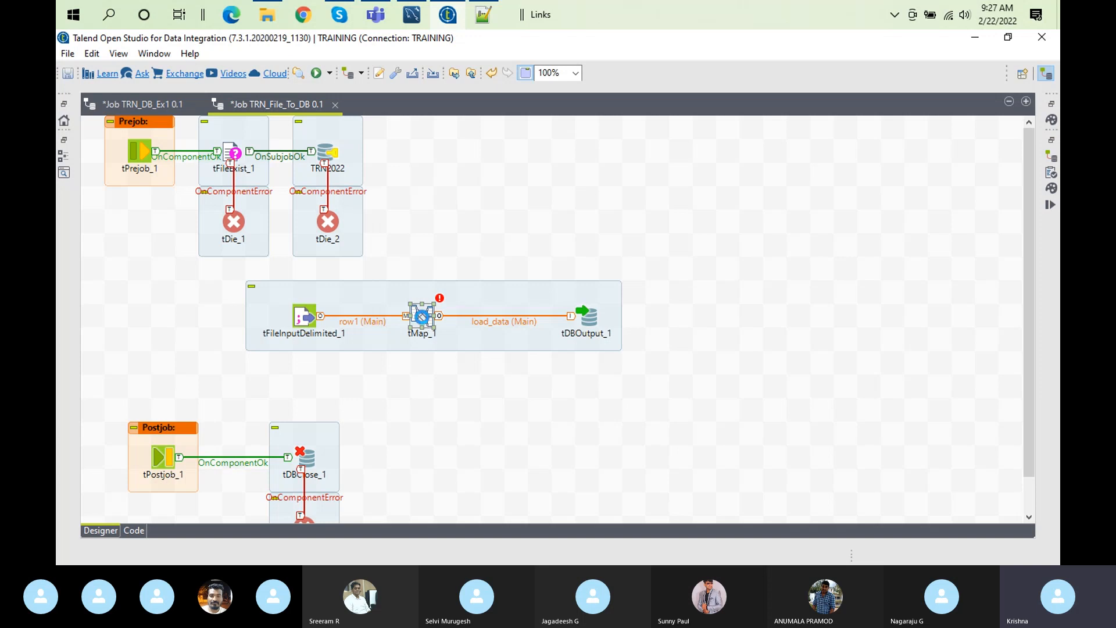
double_click(422, 317)
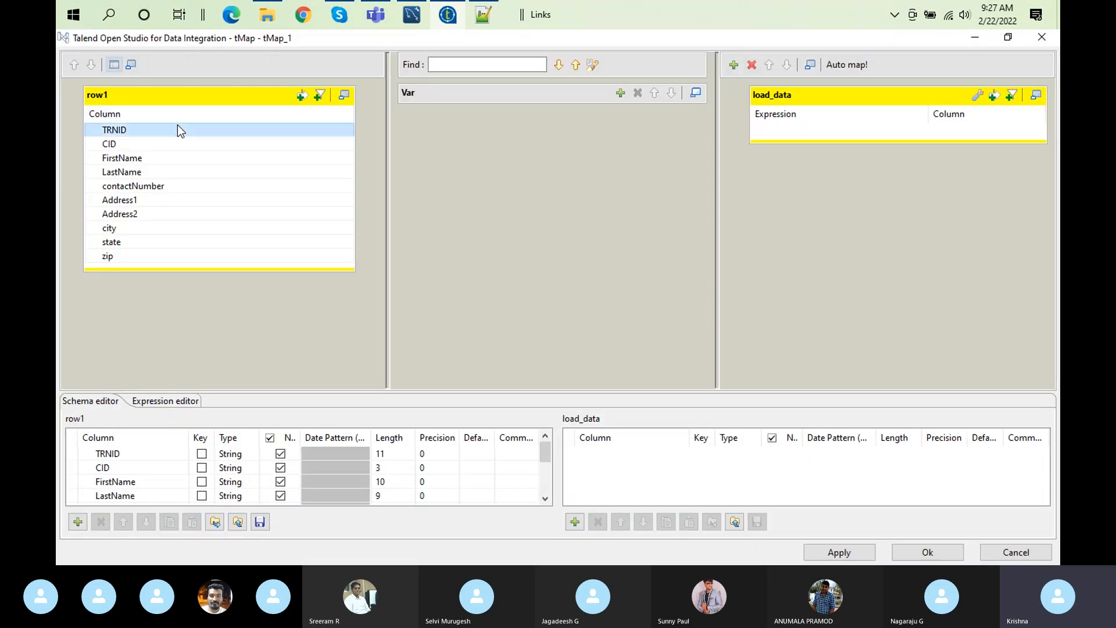
left_click(177, 125)
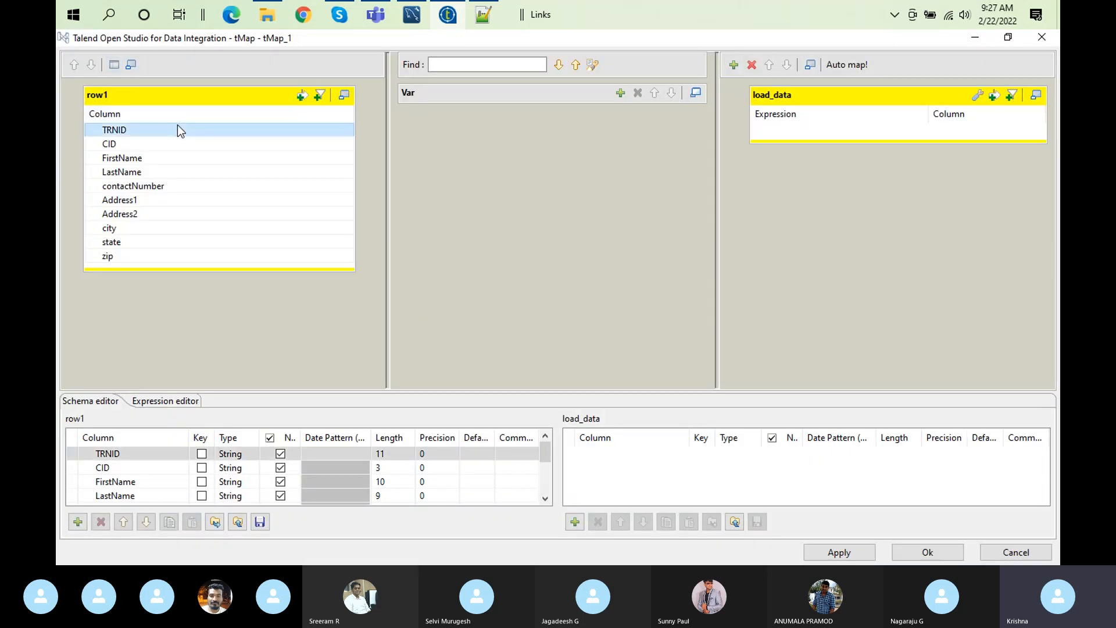
left_click(158, 257, "shift")
left_click_drag(176, 186, 852, 142)
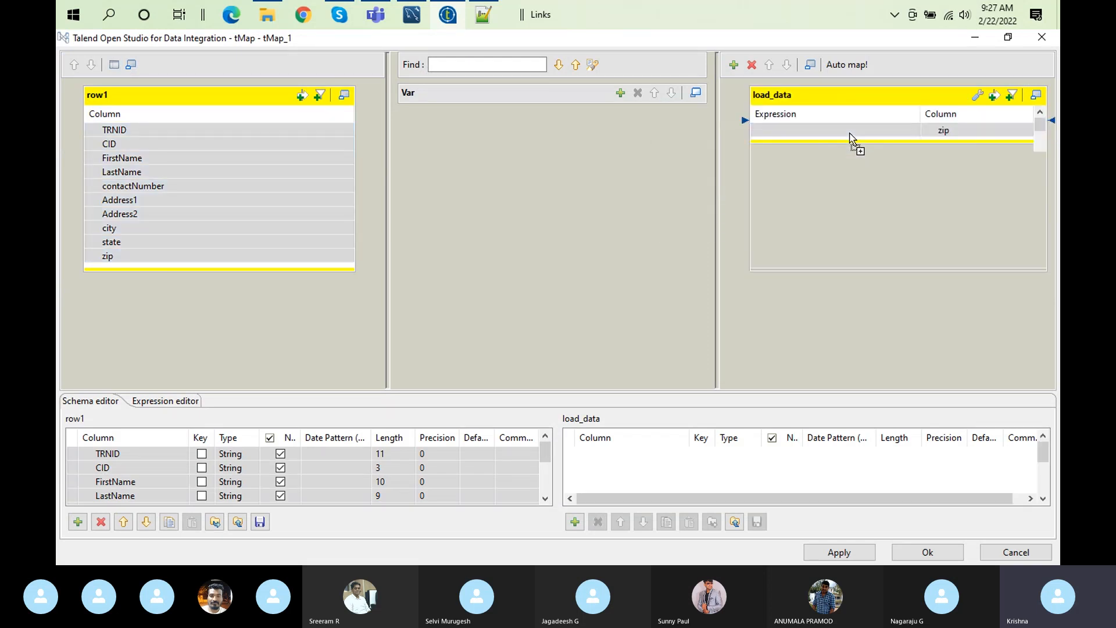
Step: Add a column named updatedDate to the load_data output schema
left_click(576, 523)
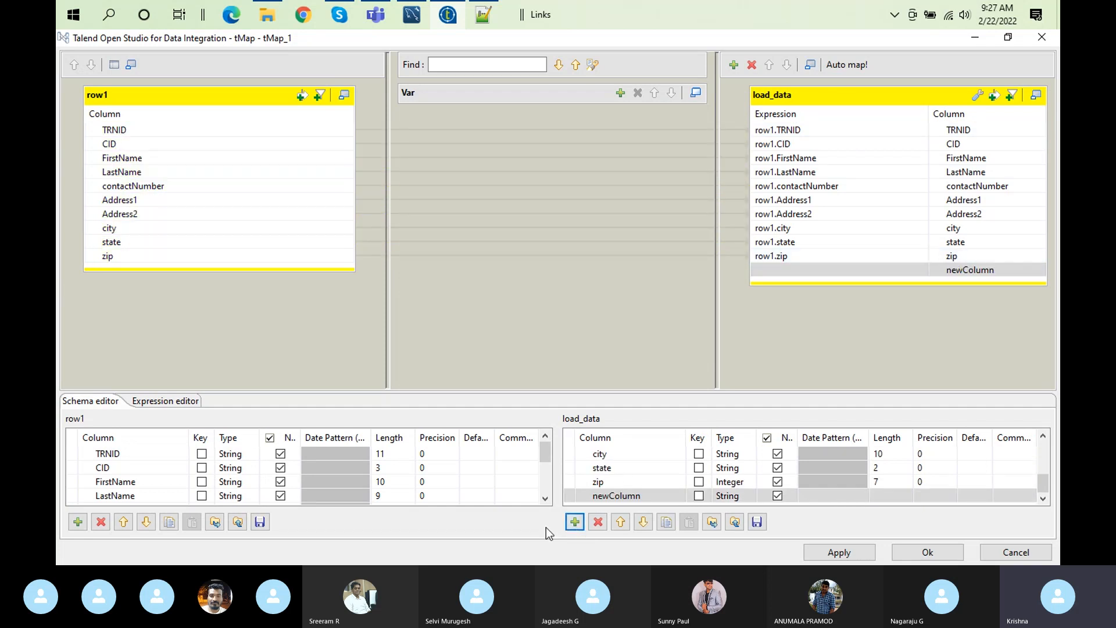
left_click(610, 497)
type("updatd")
key("BackSpace")
type("edDate")
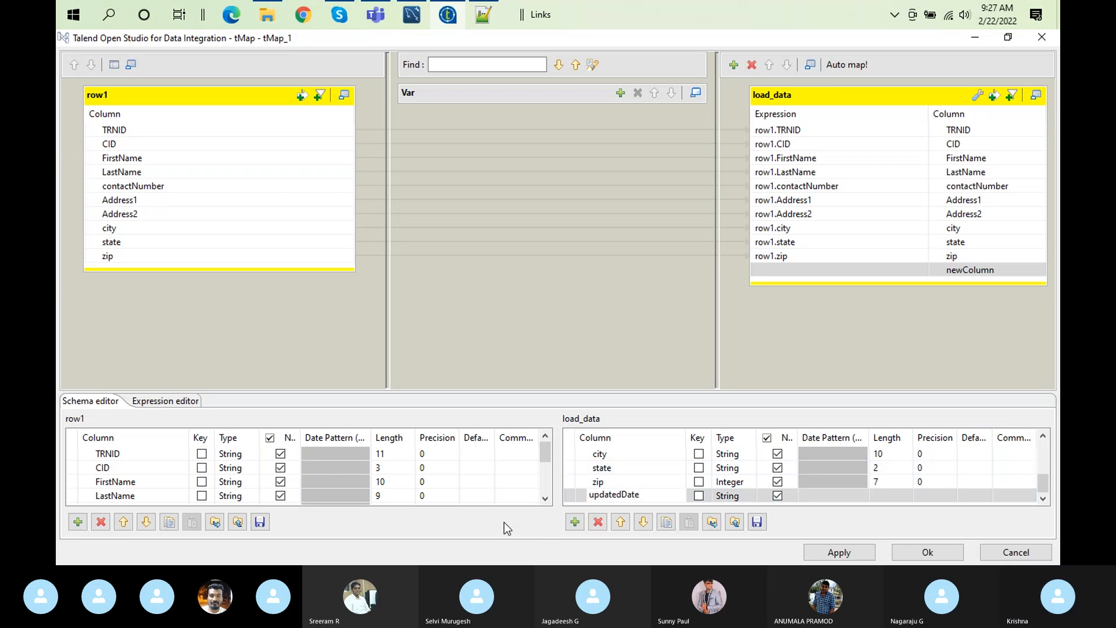
Step: Add another column to load_data, and set updatedDate to type Date with the pattern "yyyy-MM-dd HH:mm:ss"
left_click(575, 522)
left_click(734, 482)
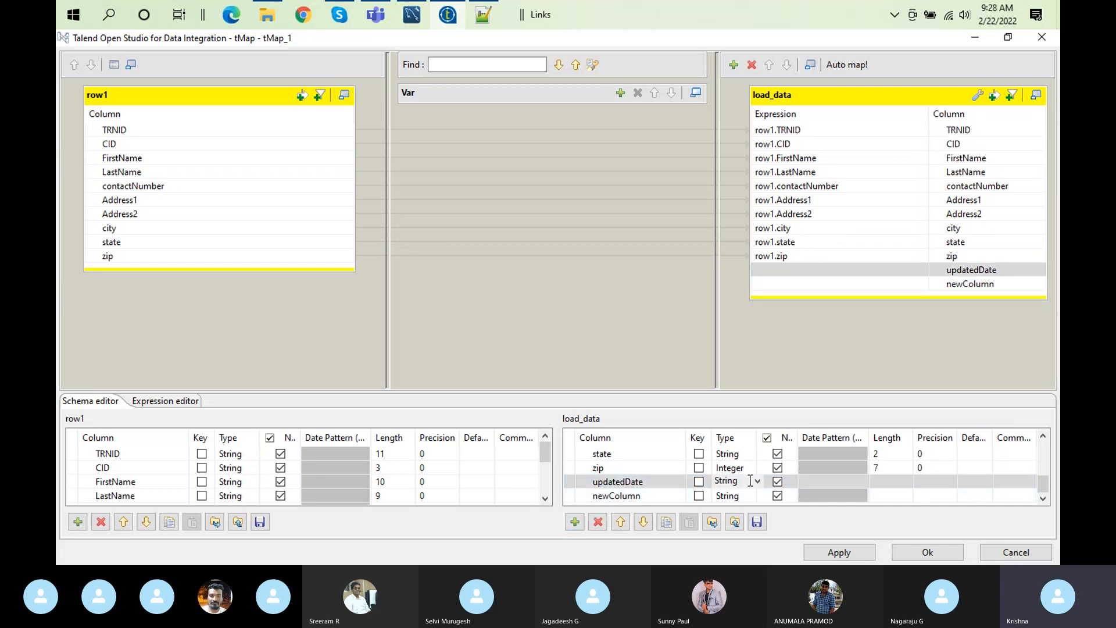
left_click(752, 481)
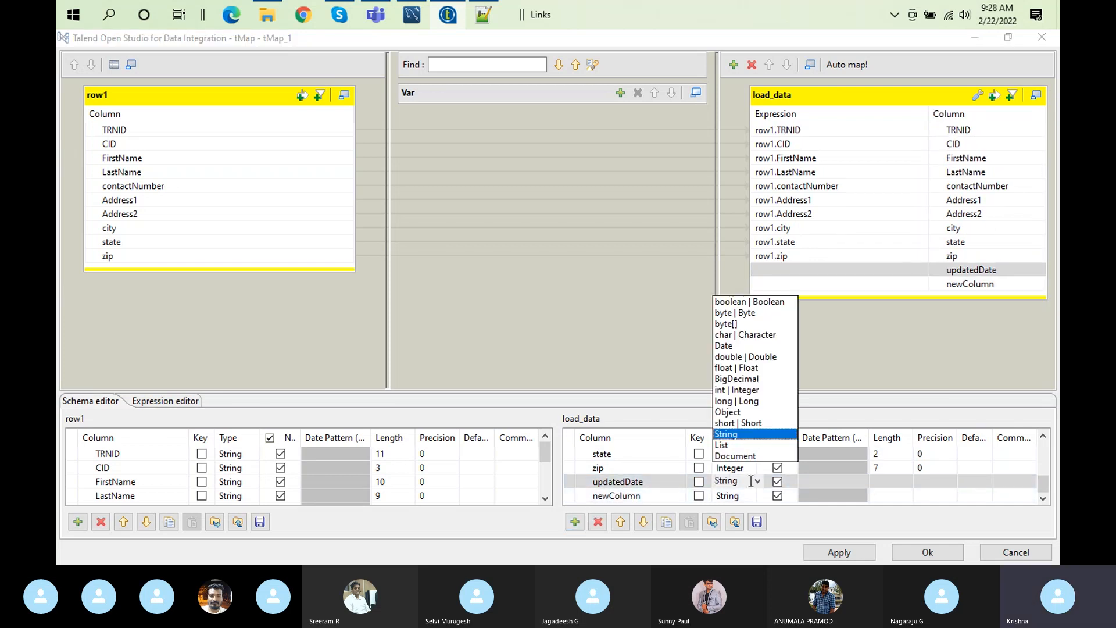
left_click(734, 348)
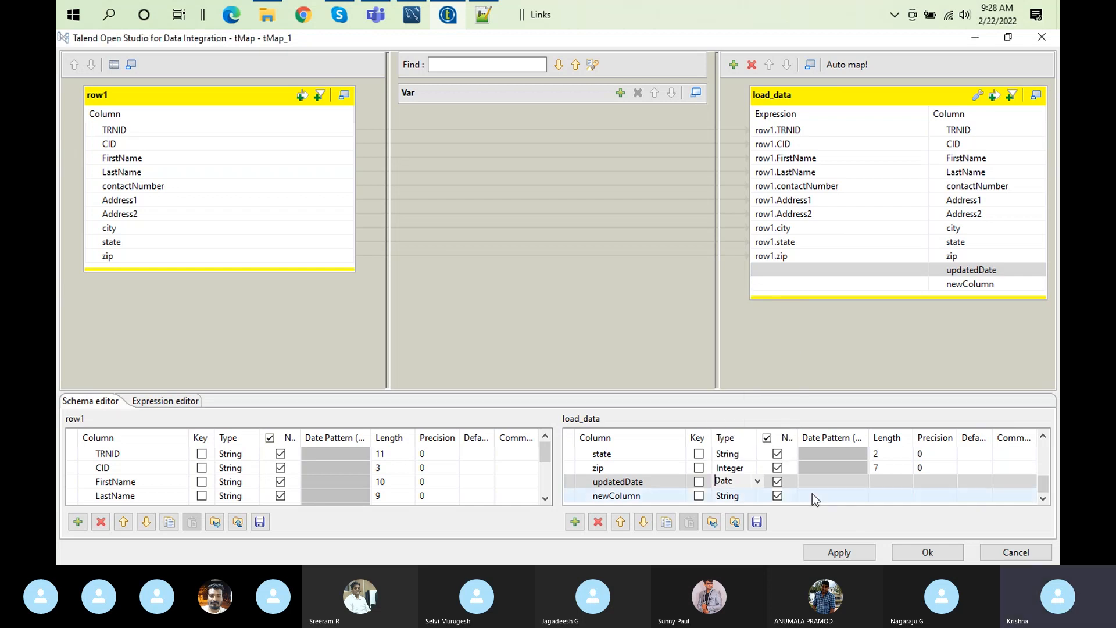
left_click(826, 482)
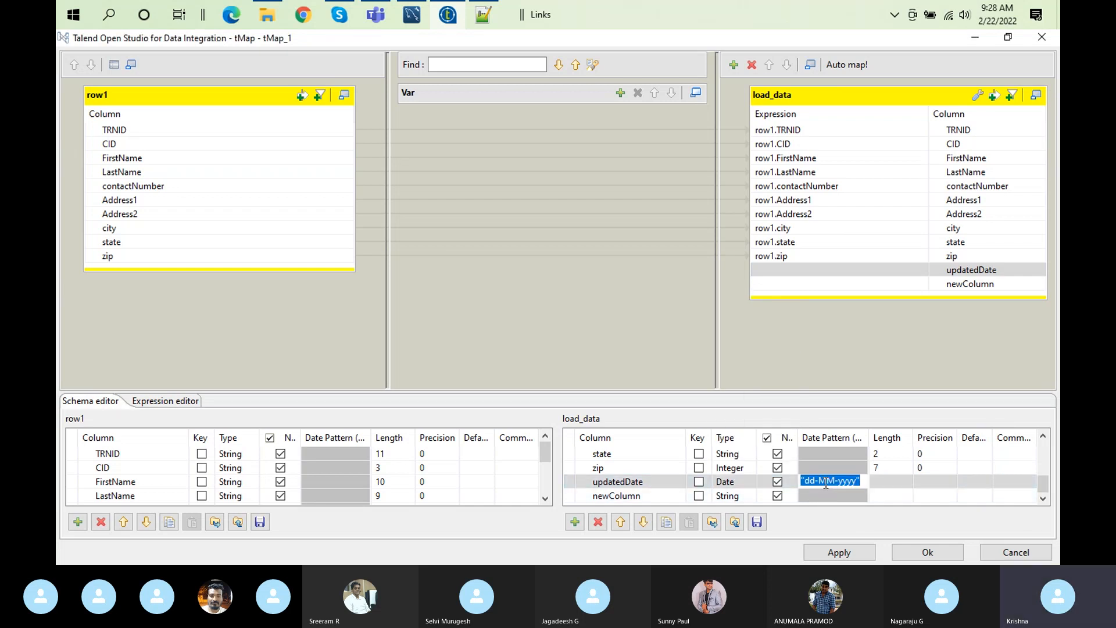
key("ctrl+space")
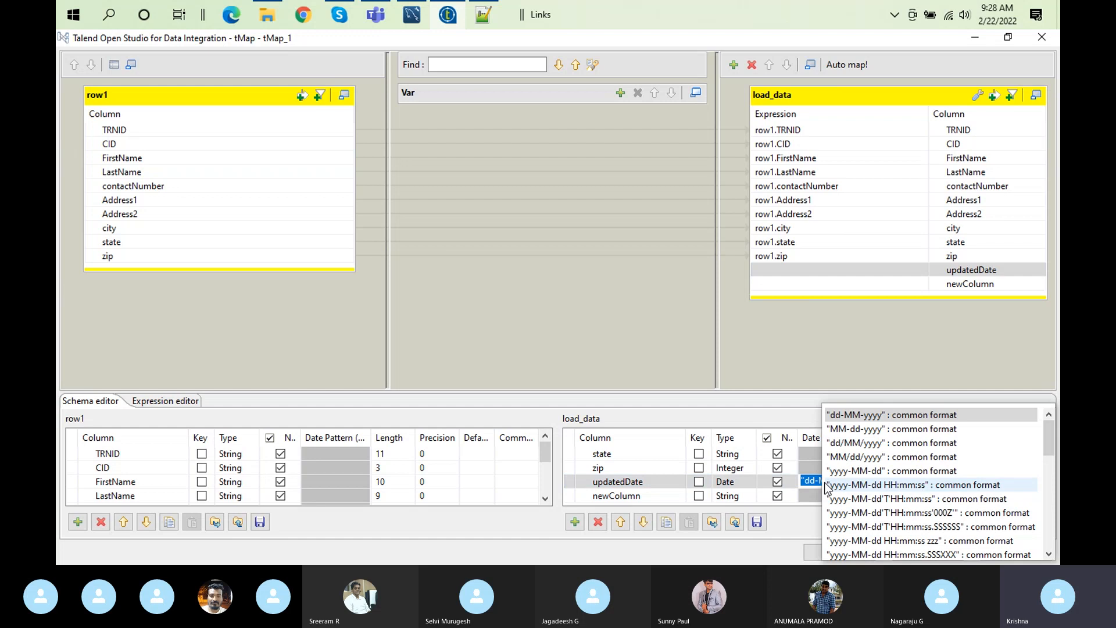
left_click(882, 490)
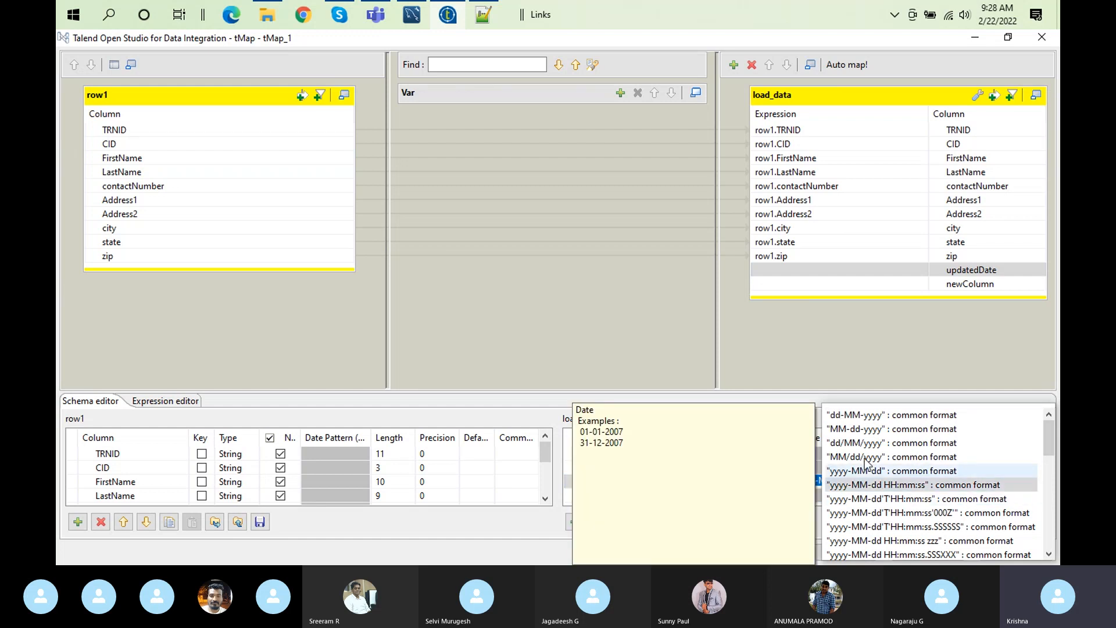
double_click(881, 491)
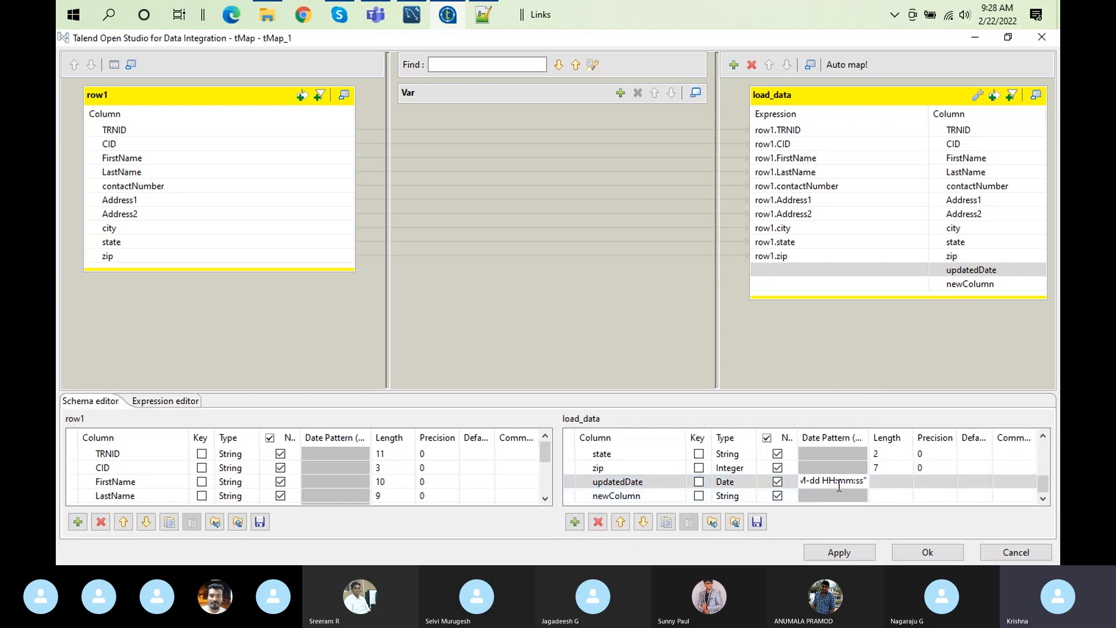
Step: Rename the newly added last column of load_data as updatedBy
left_click(641, 496)
type("u")
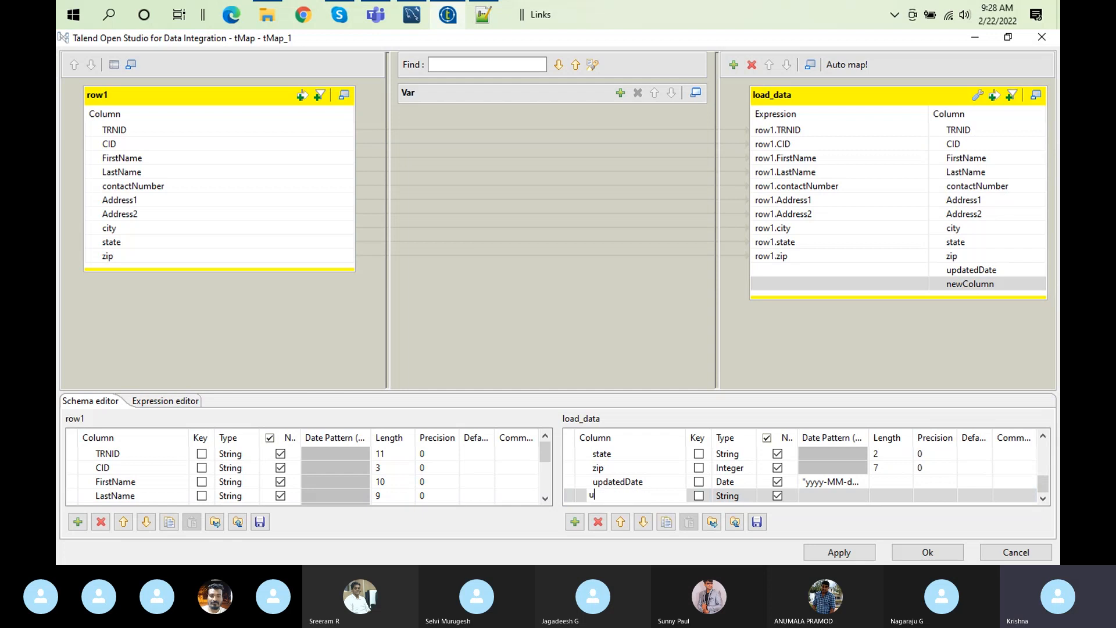
type("pdatedBy")
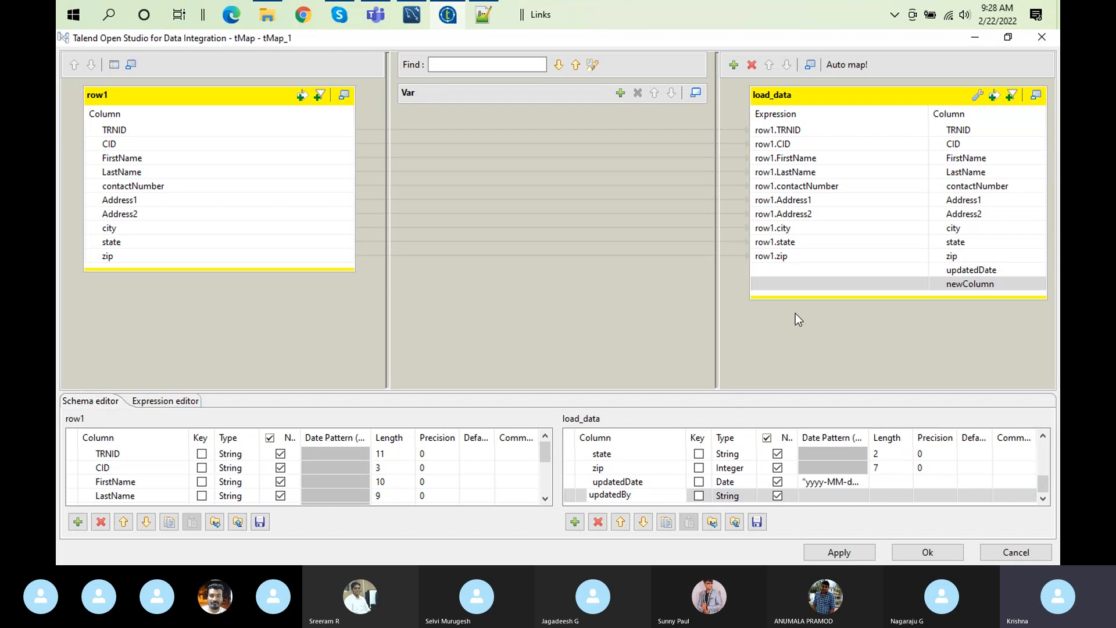
Step: Set the load_data expressions to TalendDate.getCurrentDate() for updatedDate and "ETL Services" for updatedBy
left_click(860, 273)
left_click(884, 265)
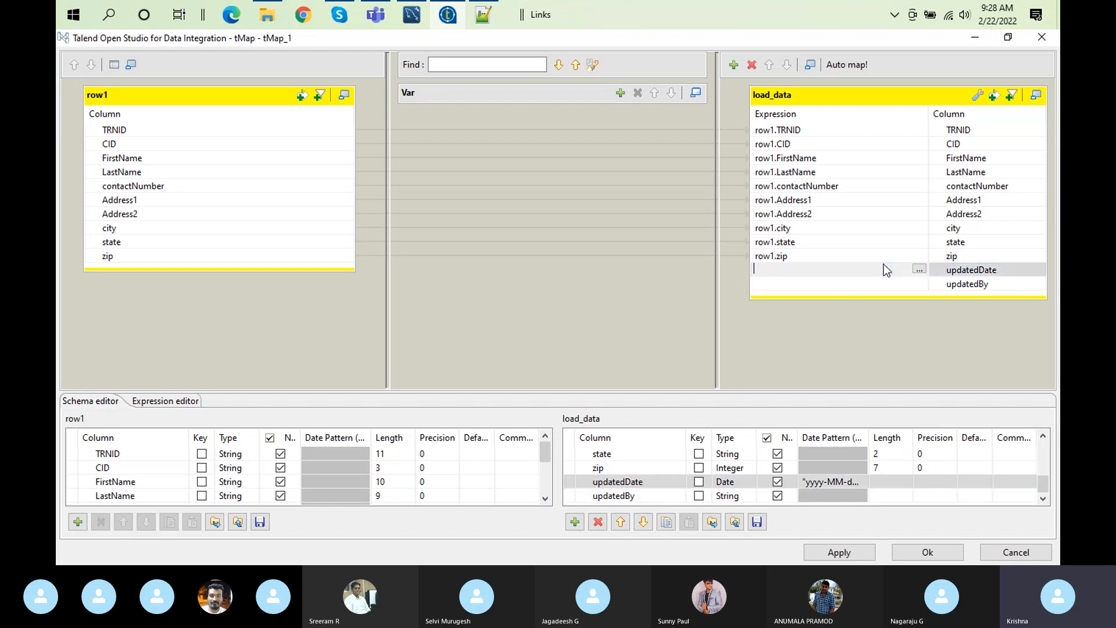
left_click(920, 269)
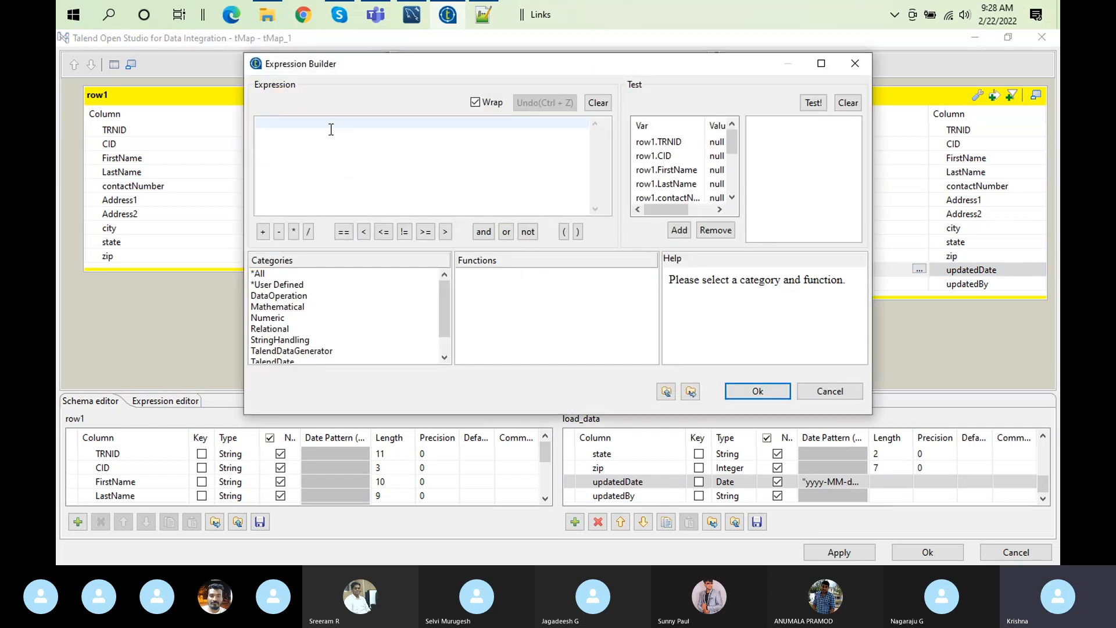
type("Th")
key("BackSpace")
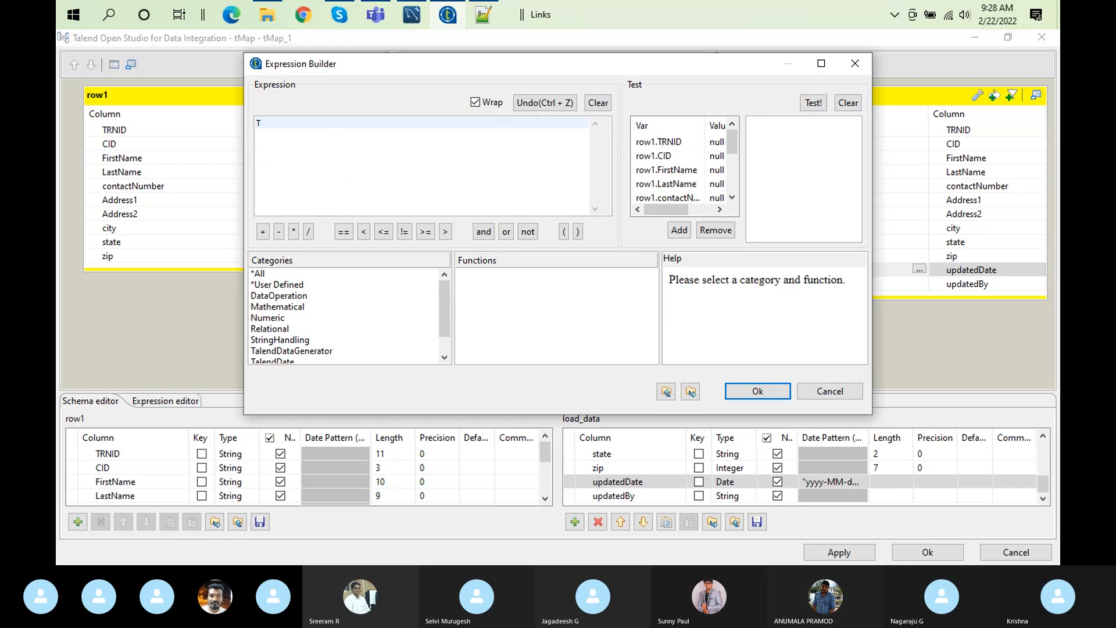
key("BackSpace")
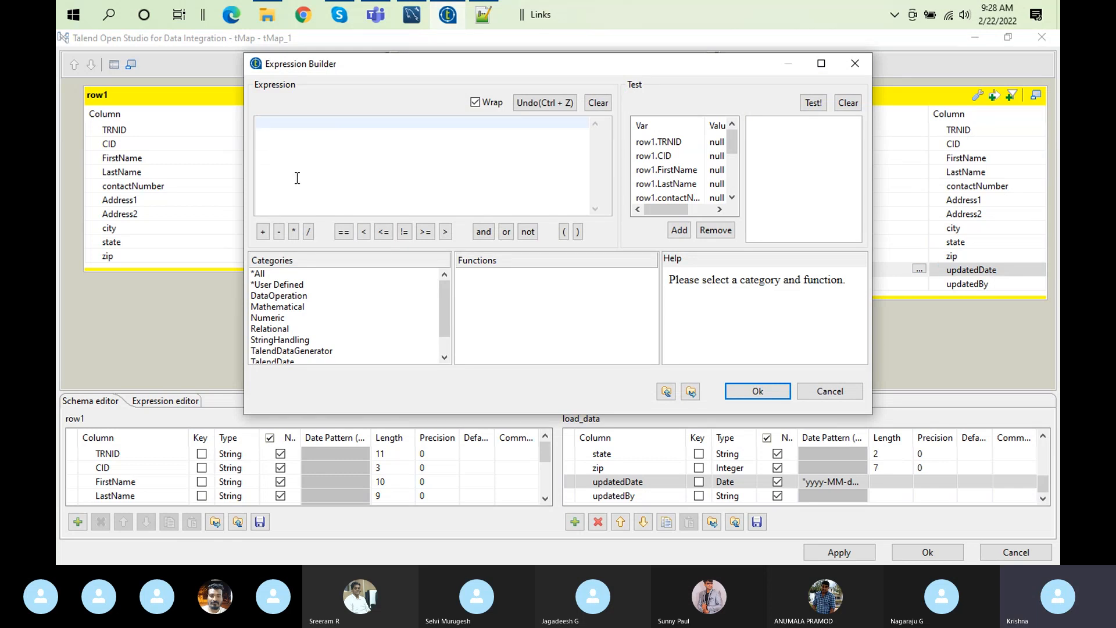
left_click(287, 361)
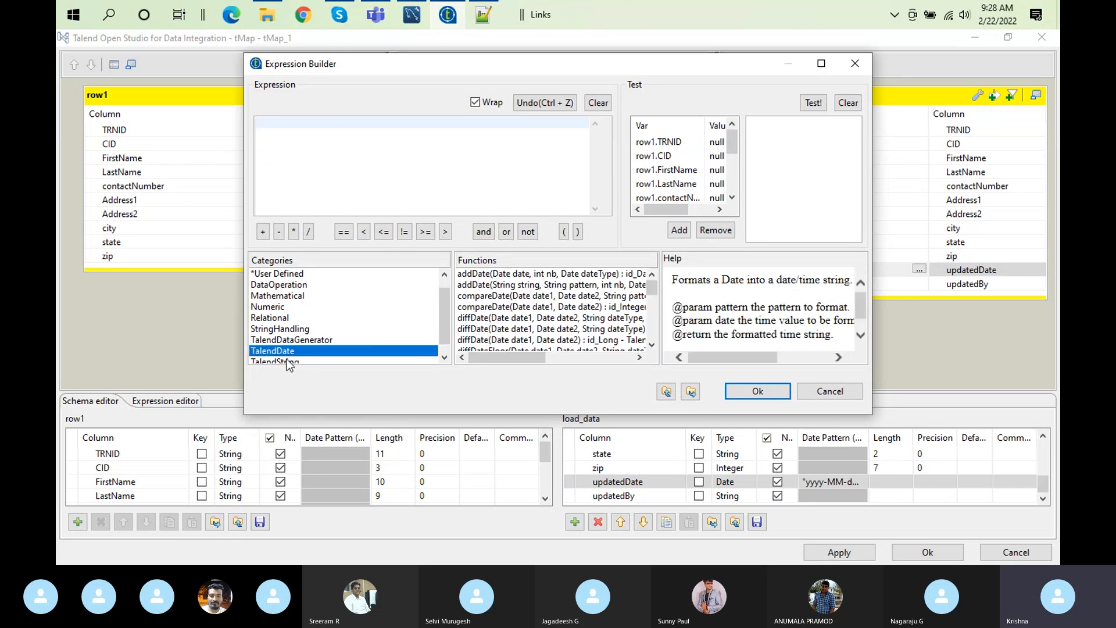
left_click_drag(653, 288, 657, 316)
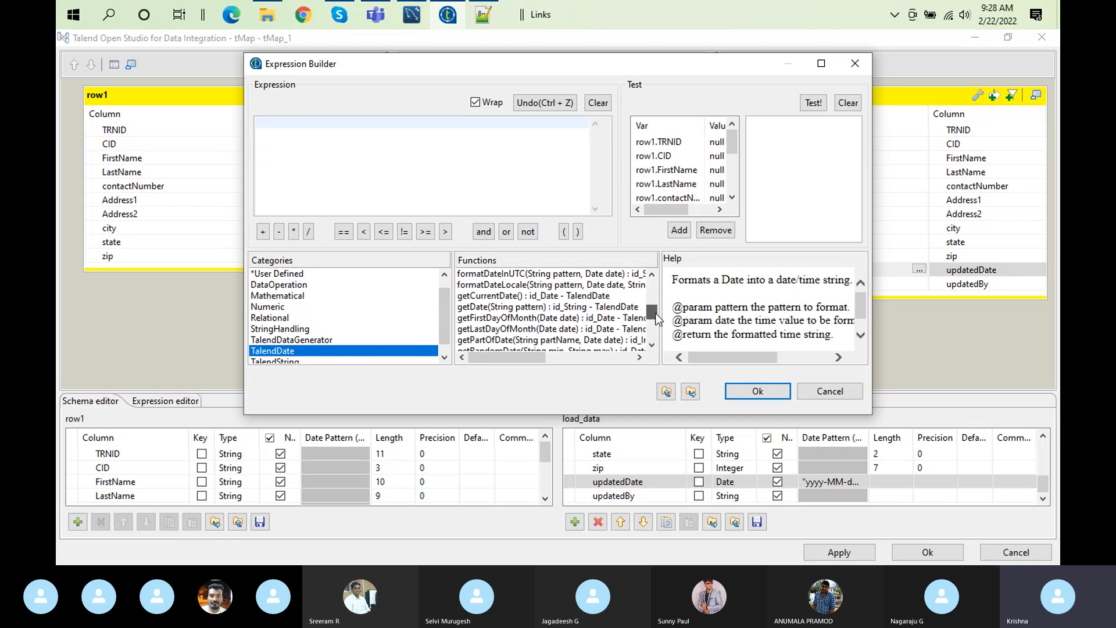
double_click(509, 296)
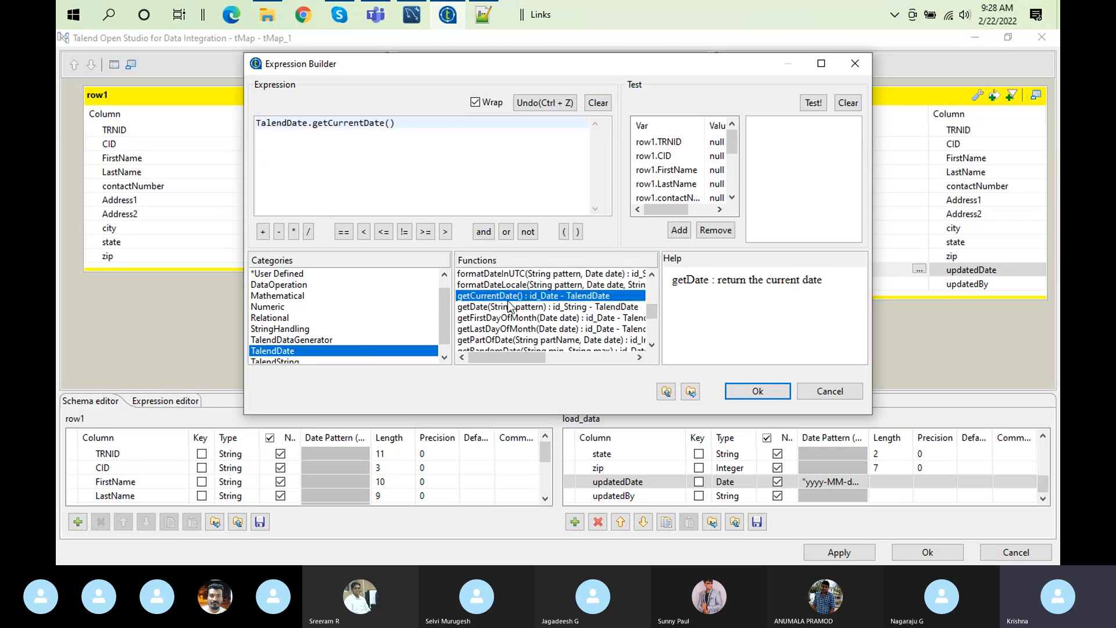
left_click(759, 395)
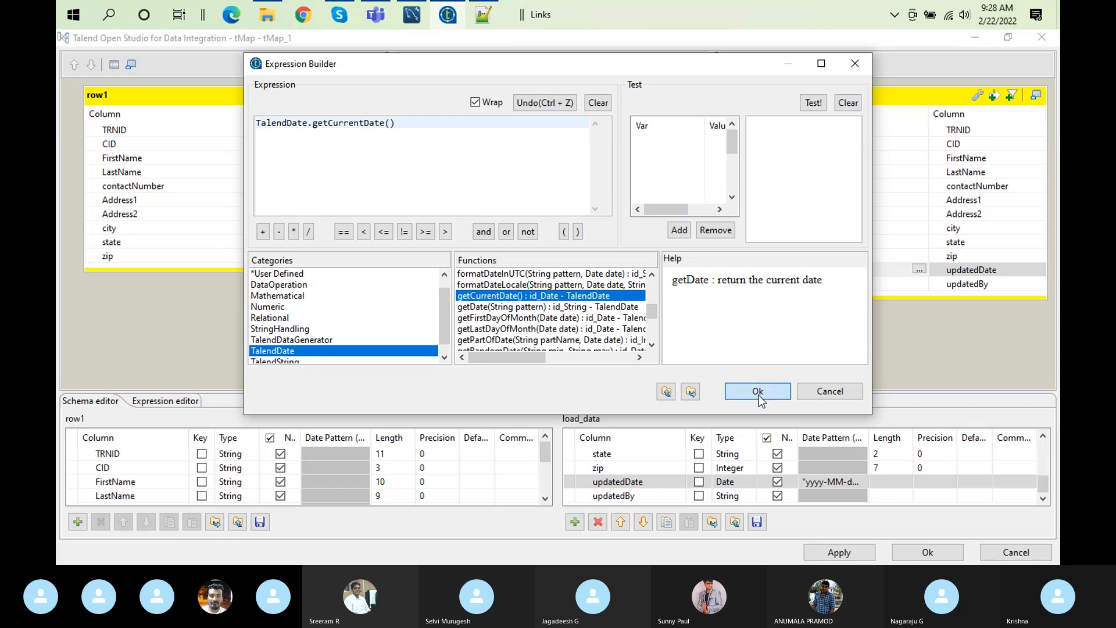
left_click(870, 284)
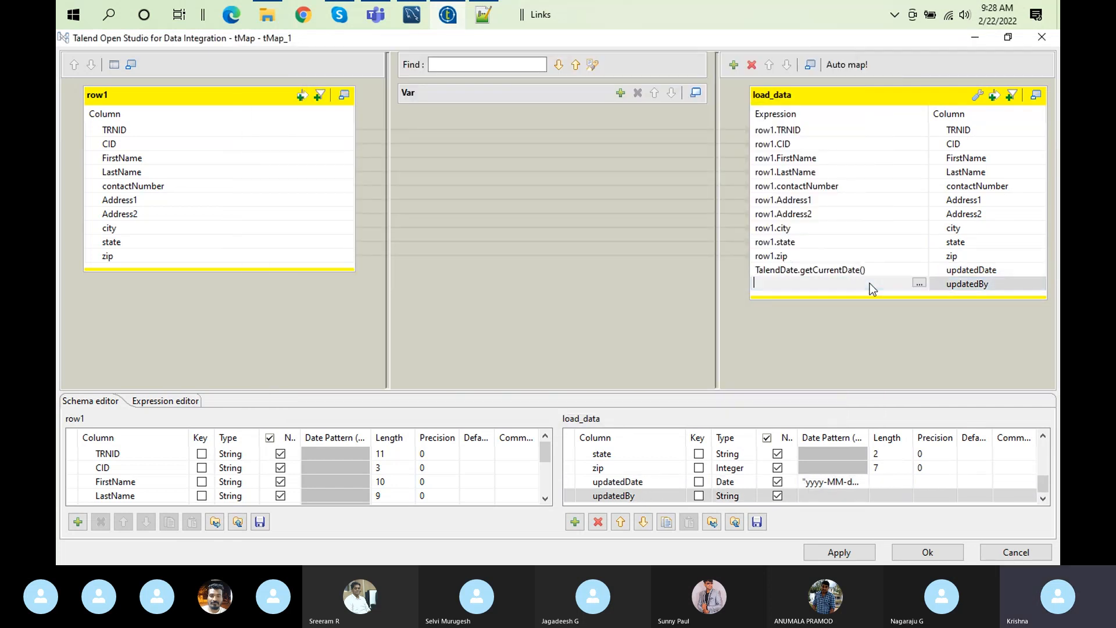
type("\"ETL Services\"")
Step: Mark TRNID as a key in the load_data schema, then accept the mapping and propagate the changes
left_click(962, 129)
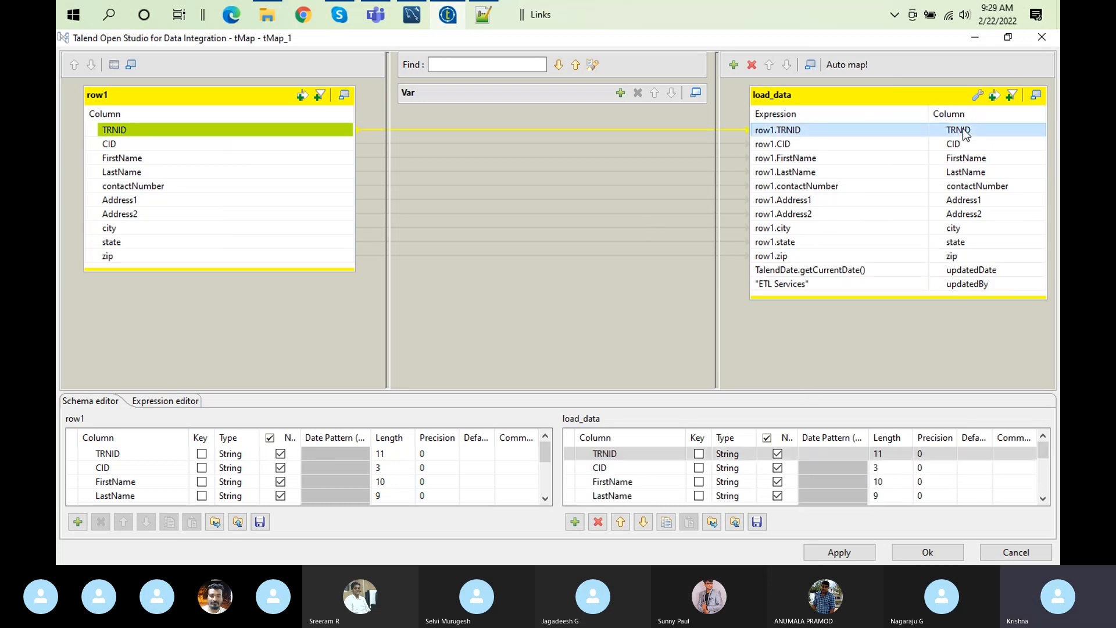
left_click(699, 454)
left_click(898, 552)
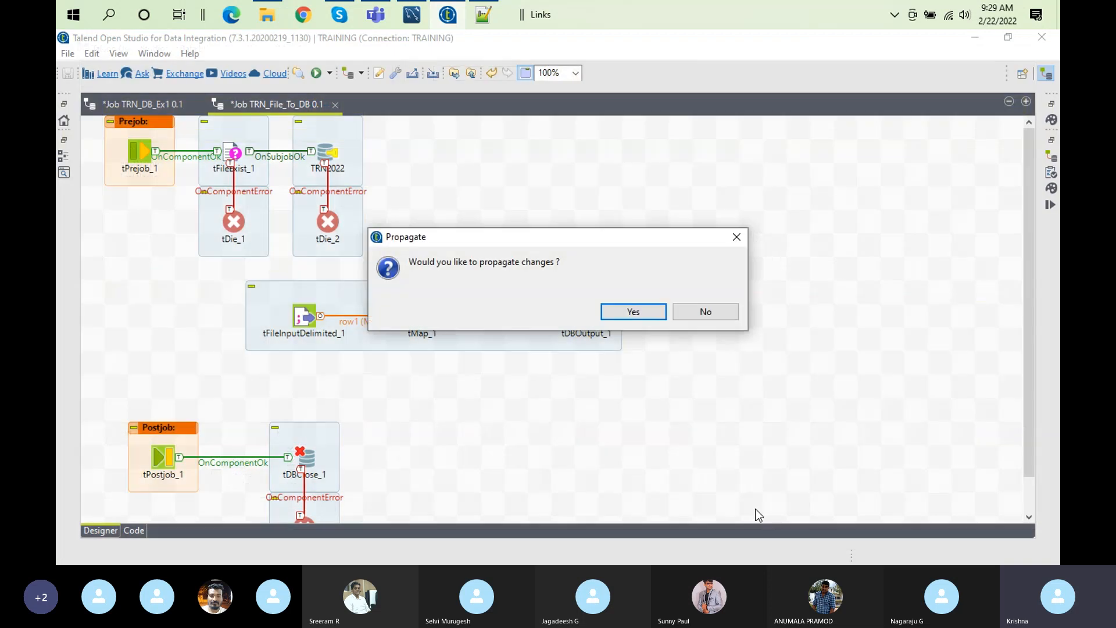
left_click(615, 319)
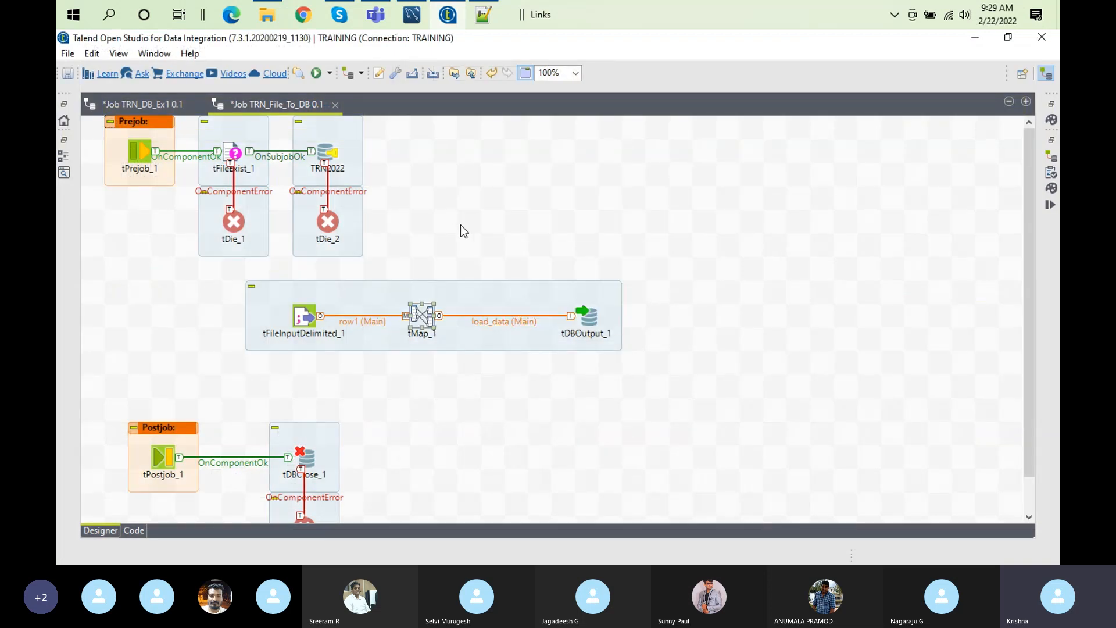
Step: Enable Auto Commit in the advanced settings of the TRN2022 database connection
double_click(325, 152)
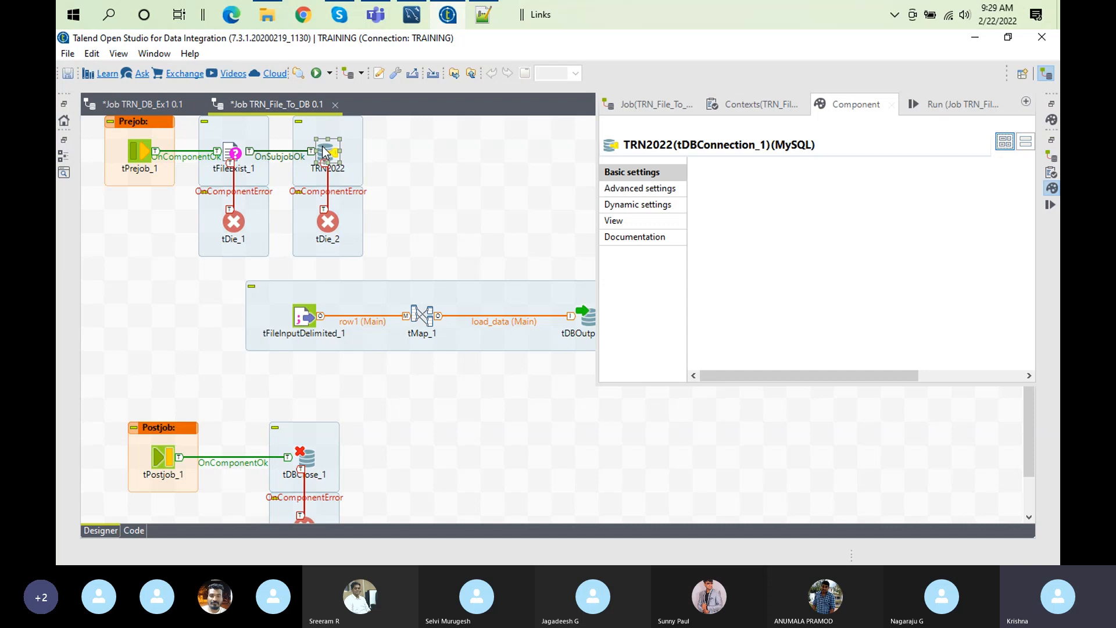
left_click(666, 191)
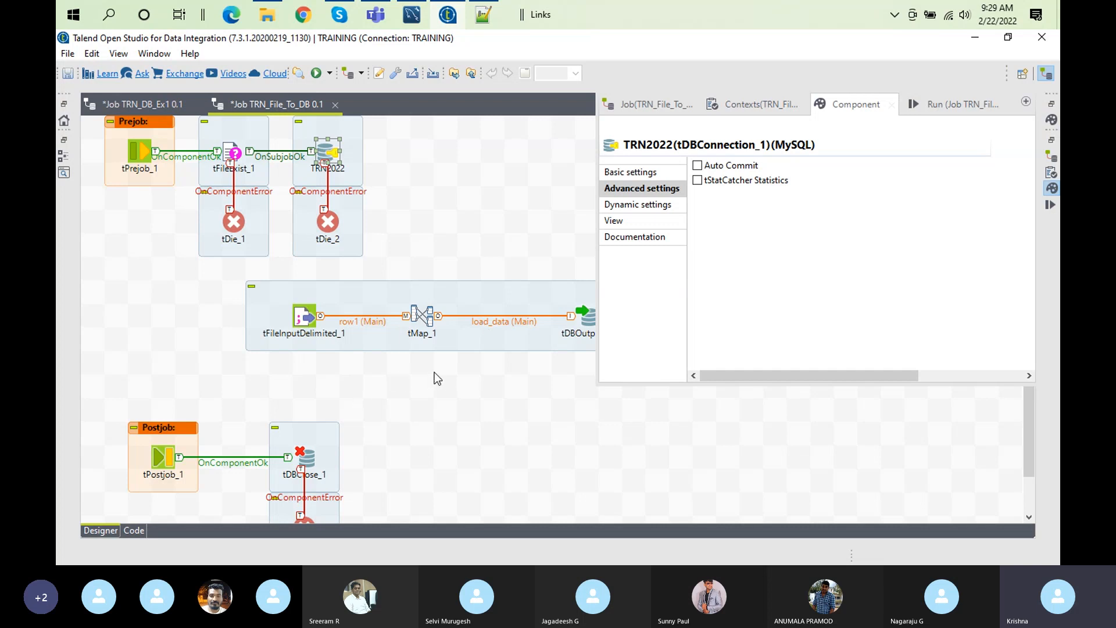
left_click(698, 166)
Step: Review the basic settings of tDBOutput_1 and the Auto Commit option of the TRN2022 connection
left_click(585, 317)
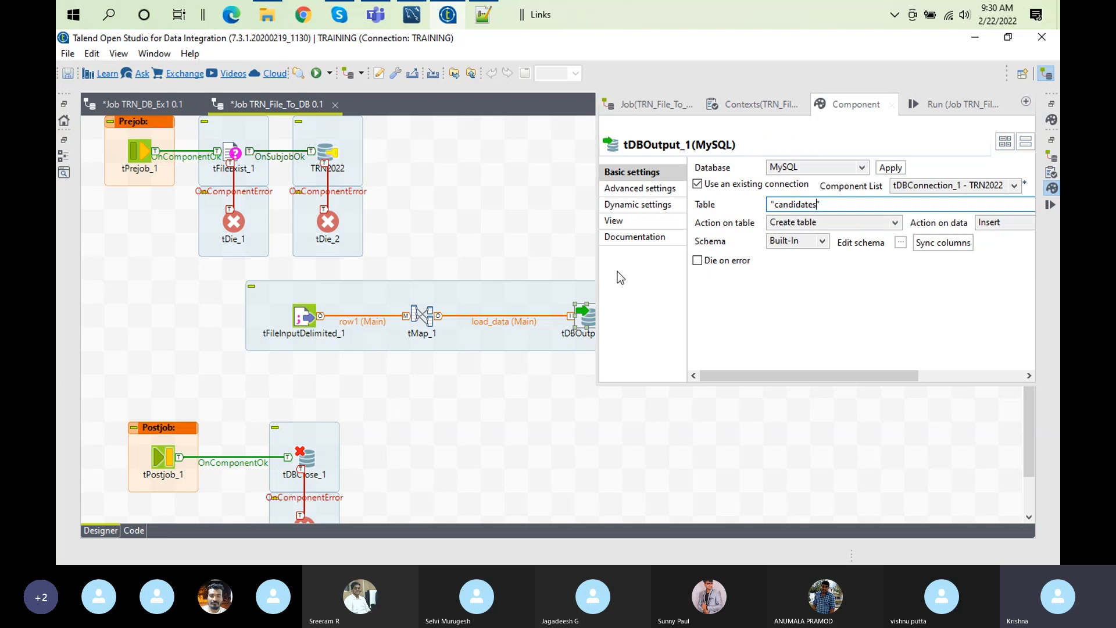
left_click(325, 157)
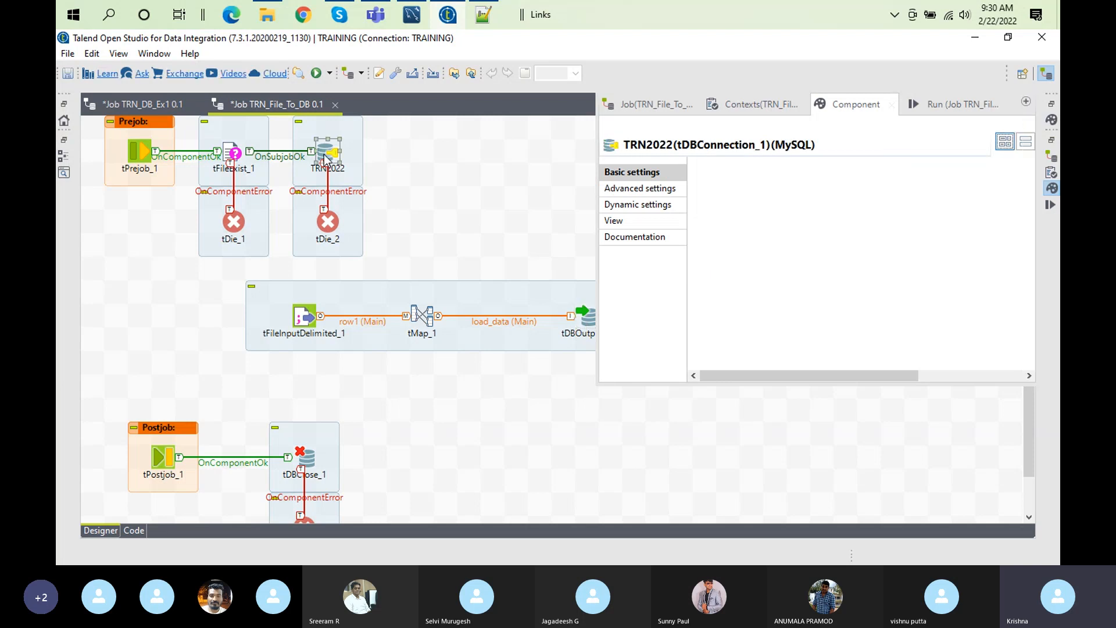
left_click(649, 189)
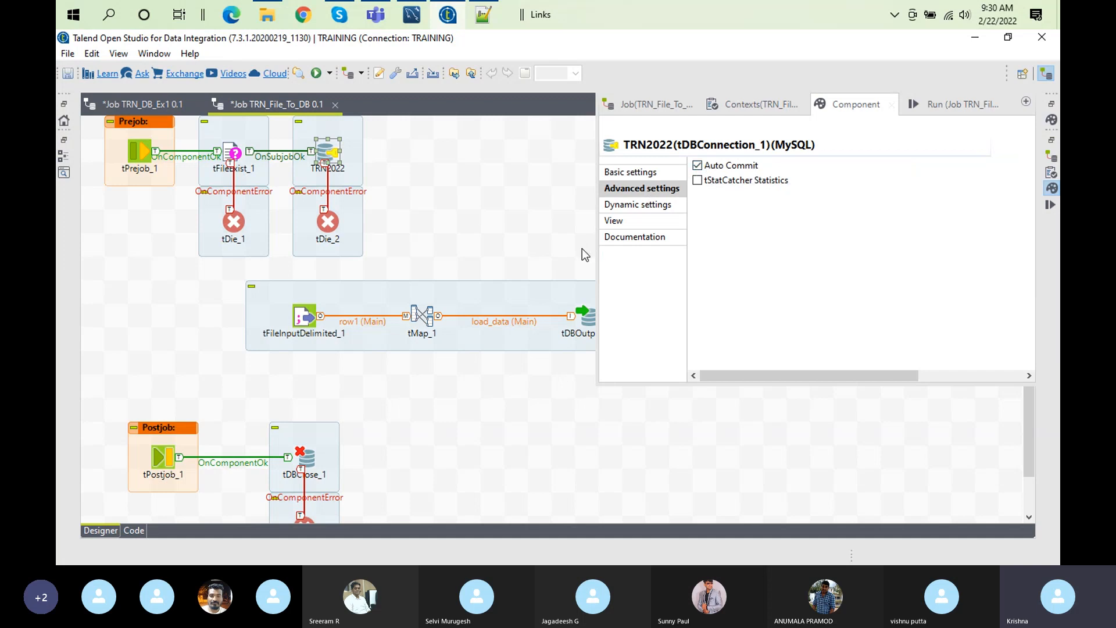
left_click(504, 232)
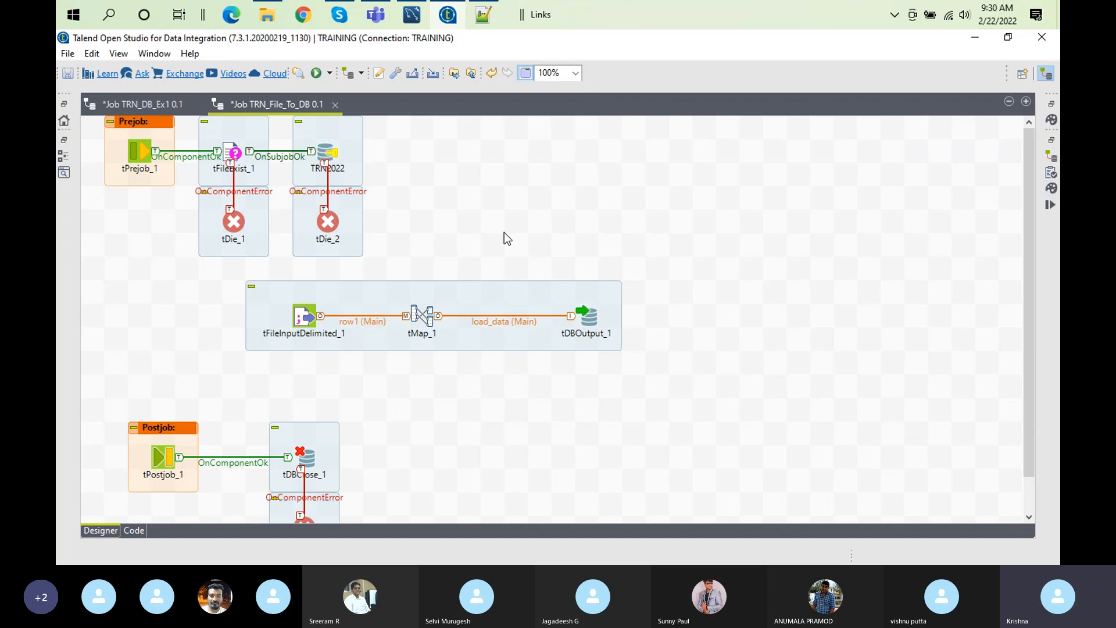
Step: Enable Die on error for tDBOutput_1 and return to the job design
left_click(587, 327)
double_click(588, 321)
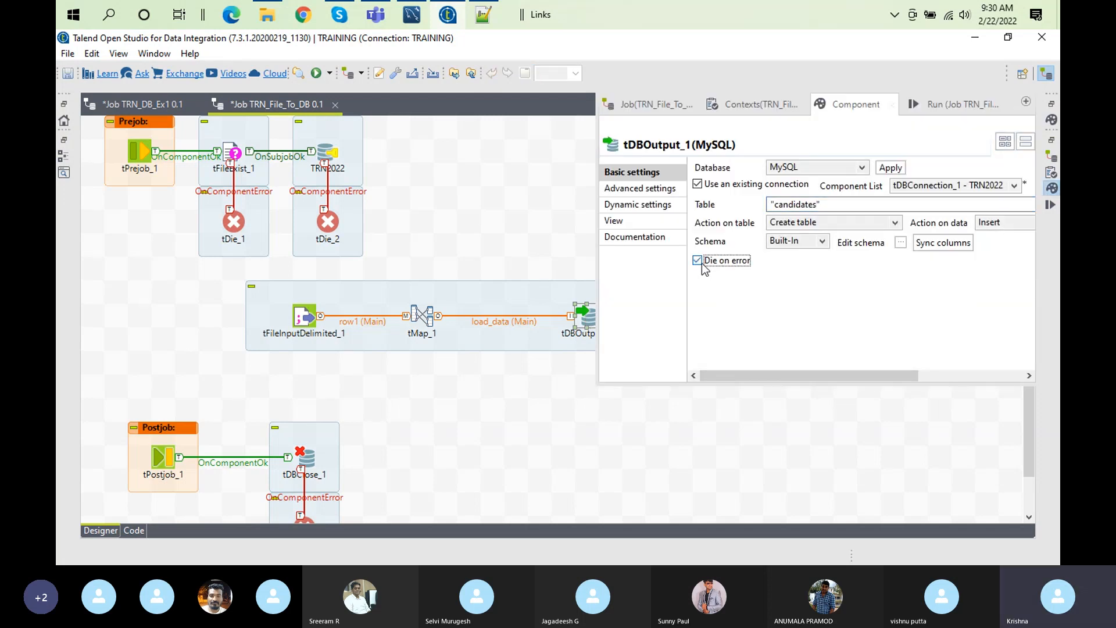
left_click(700, 262)
double_click(279, 105)
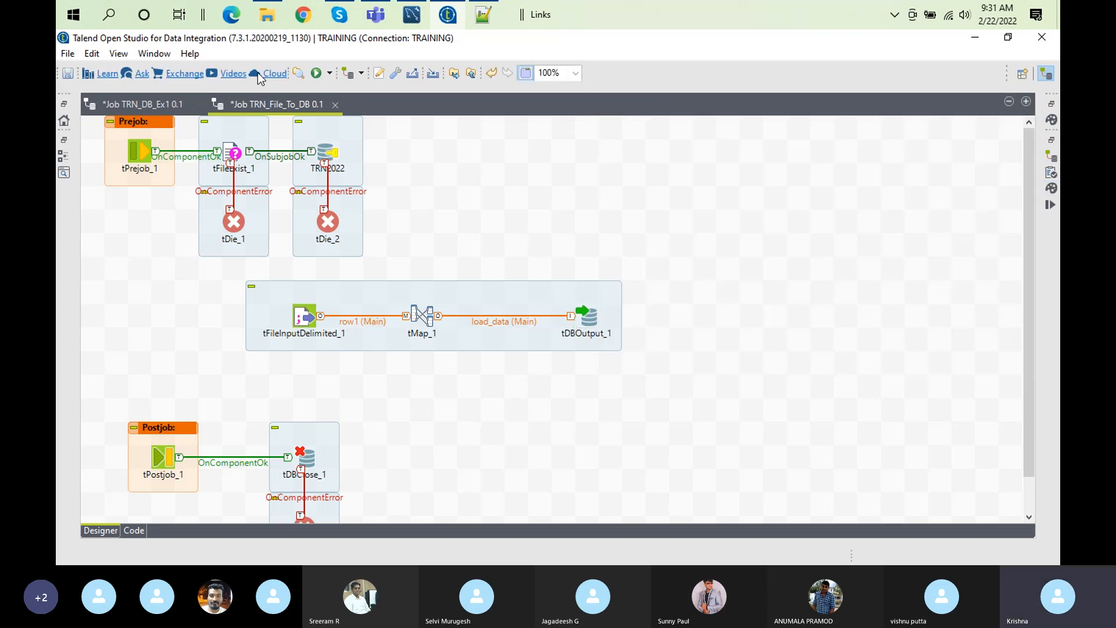
Step: Run the job TRN_File_To_DB and read through its execution log in an enlarged view
double_click(283, 107)
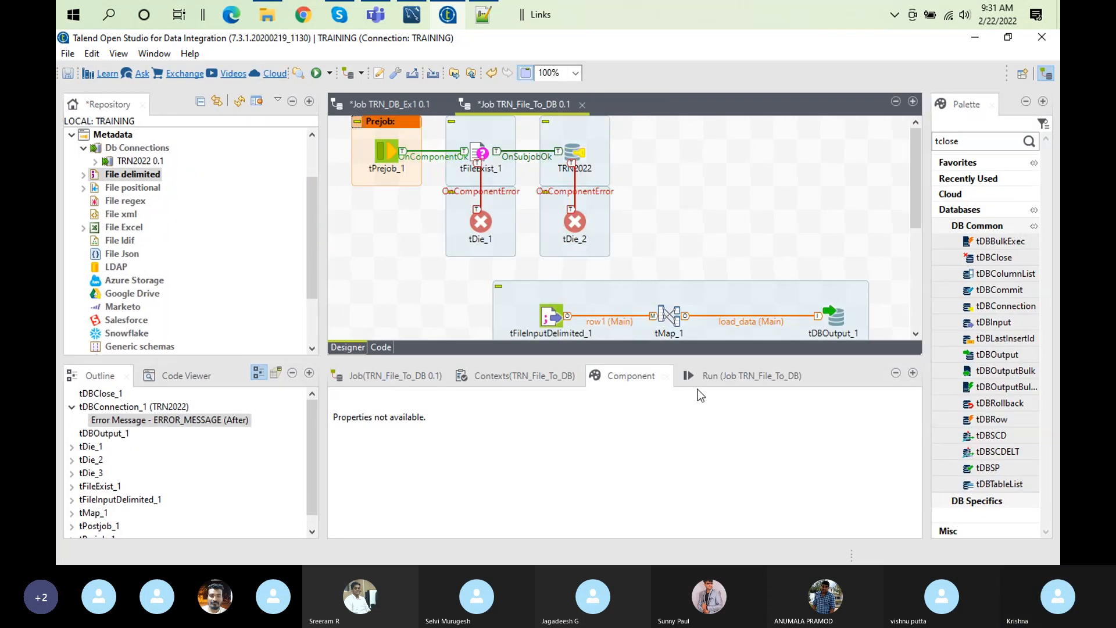
left_click(724, 372)
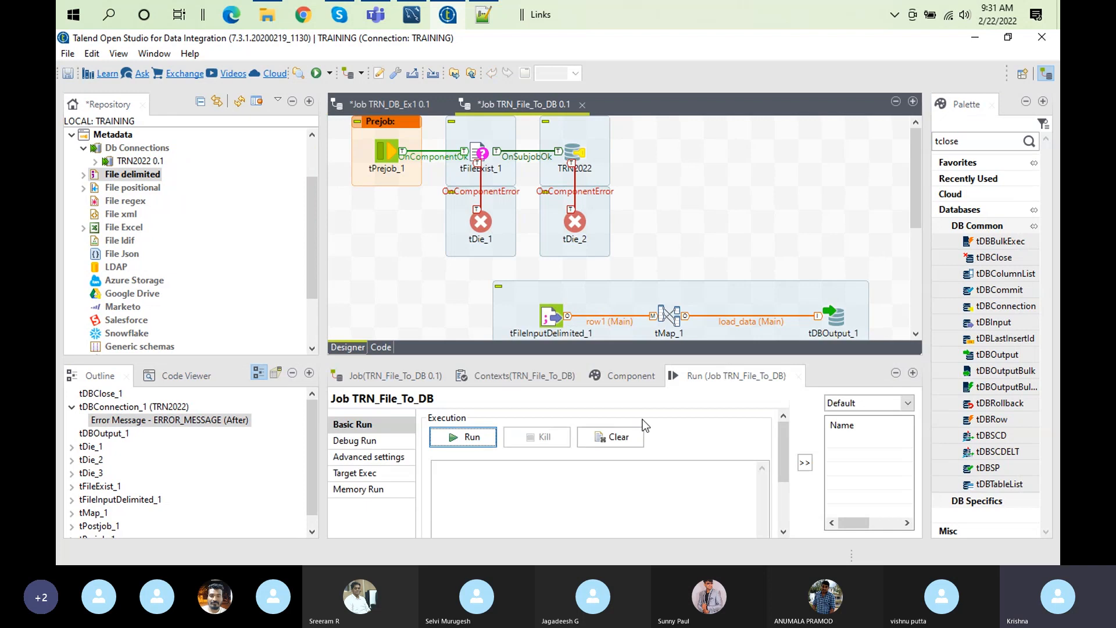
left_click(461, 437)
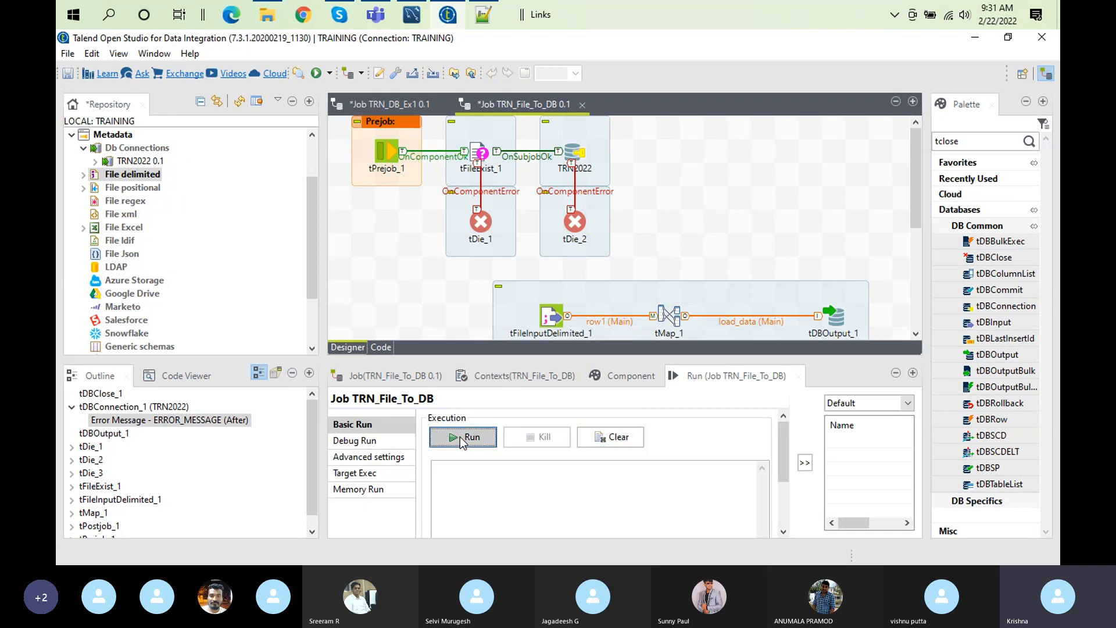
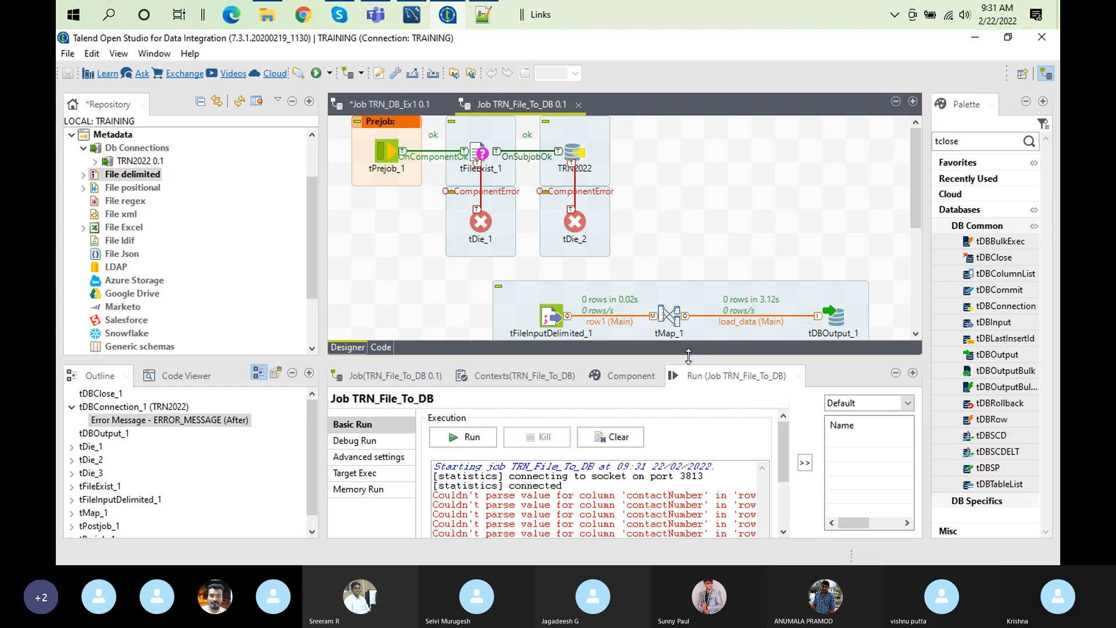
double_click(709, 373)
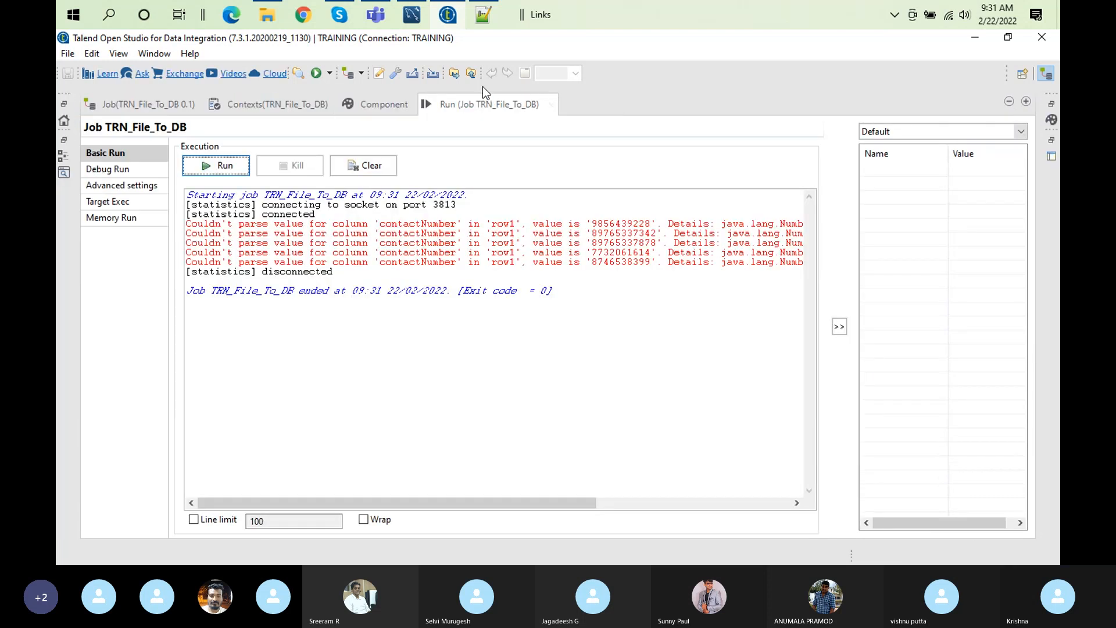
left_click(511, 495)
left_click_drag(527, 506, 100, 413)
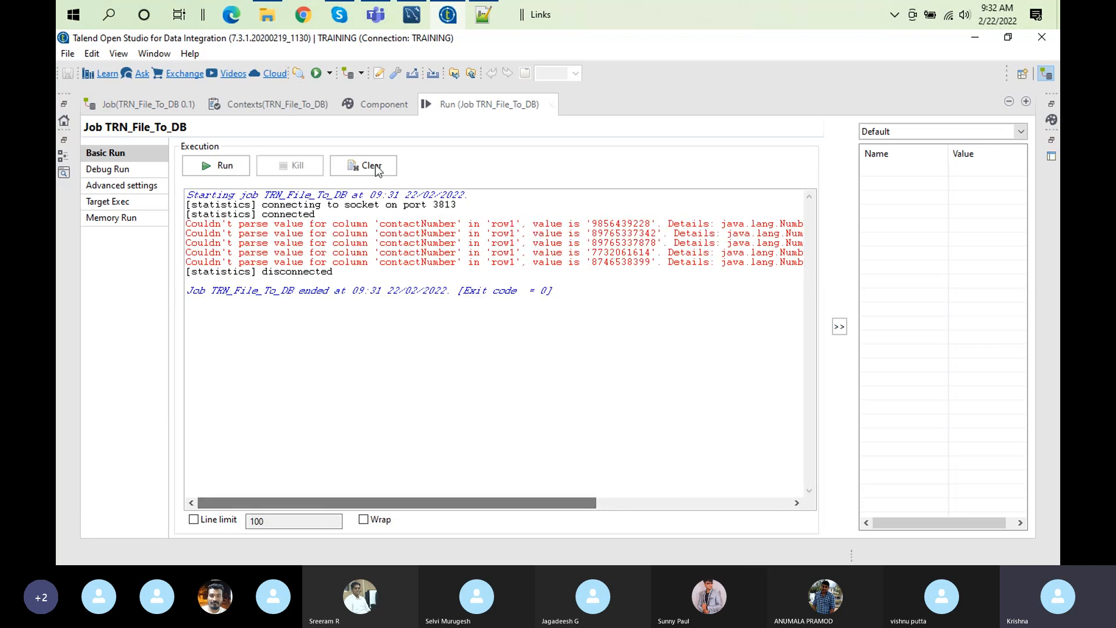
double_click(493, 101)
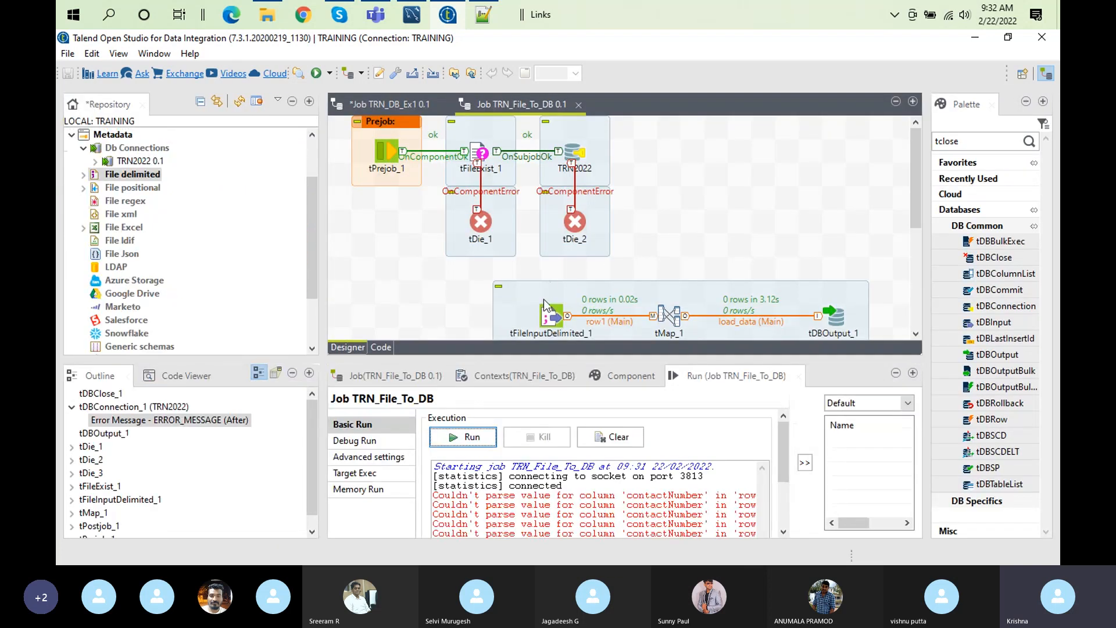
Step: Review the basic settings and available schema source types of tFileInputDelimited_1, keeping the Repository schema
double_click(551, 312)
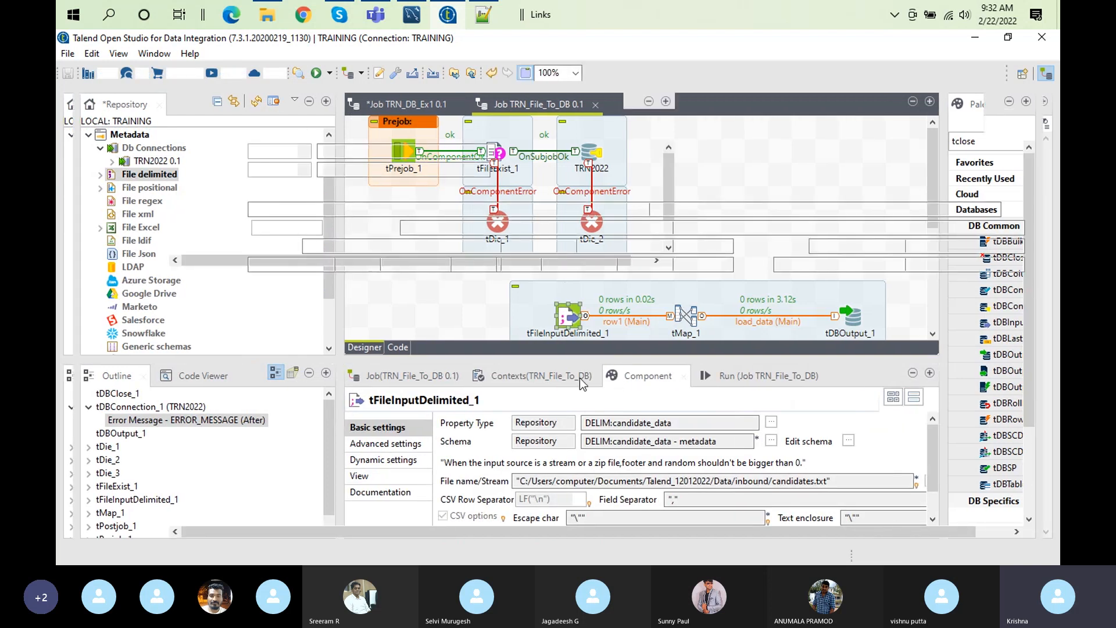
double_click(587, 377)
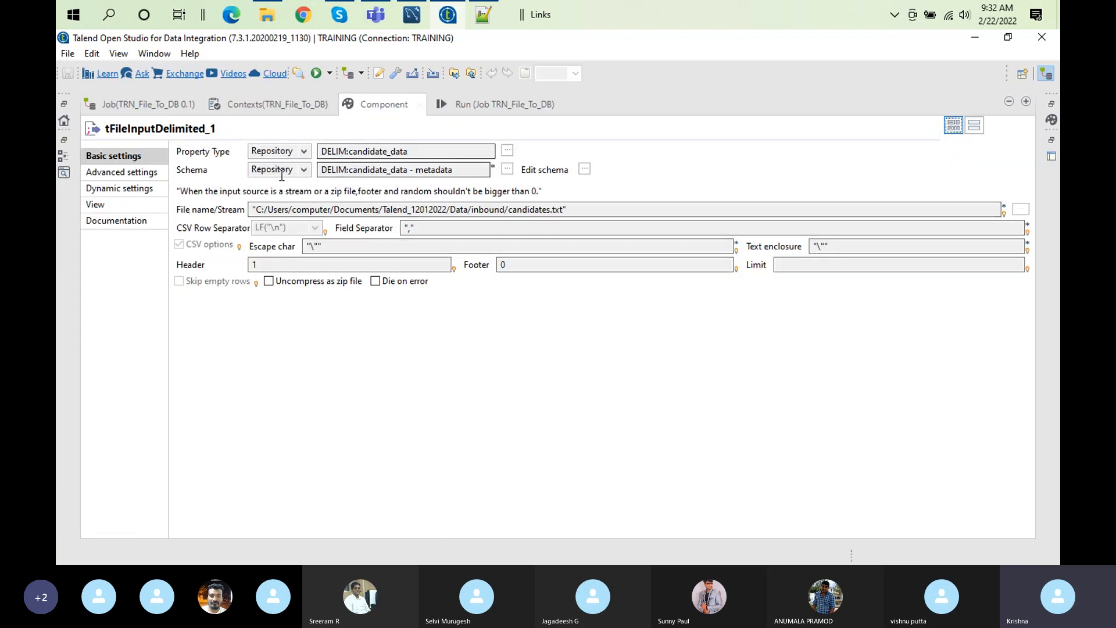
left_click(302, 171)
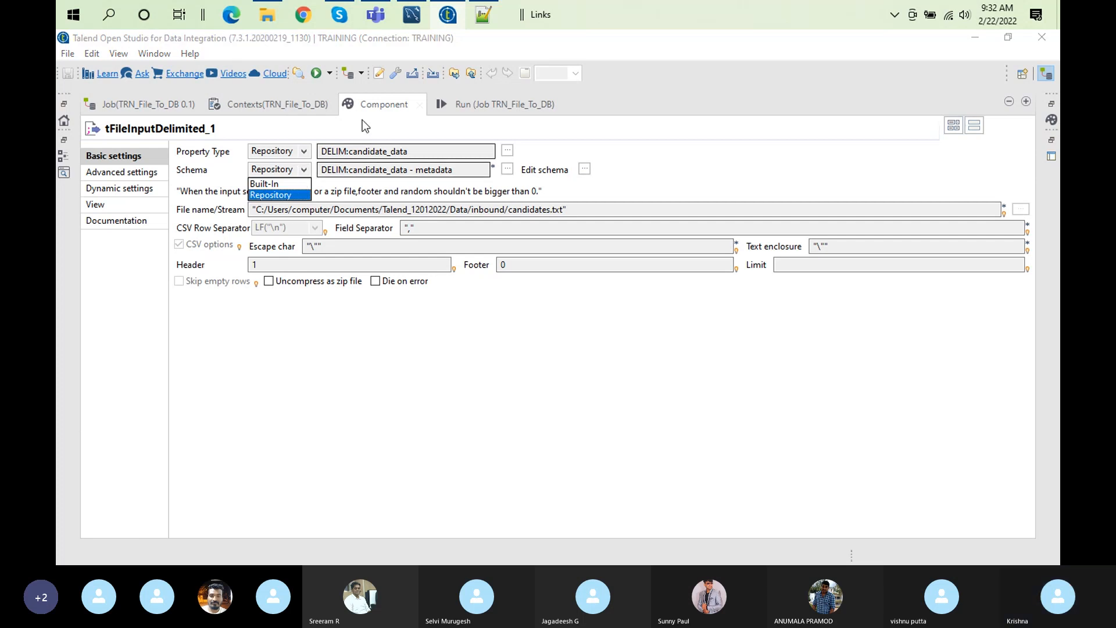
left_click(380, 100)
double_click(380, 99)
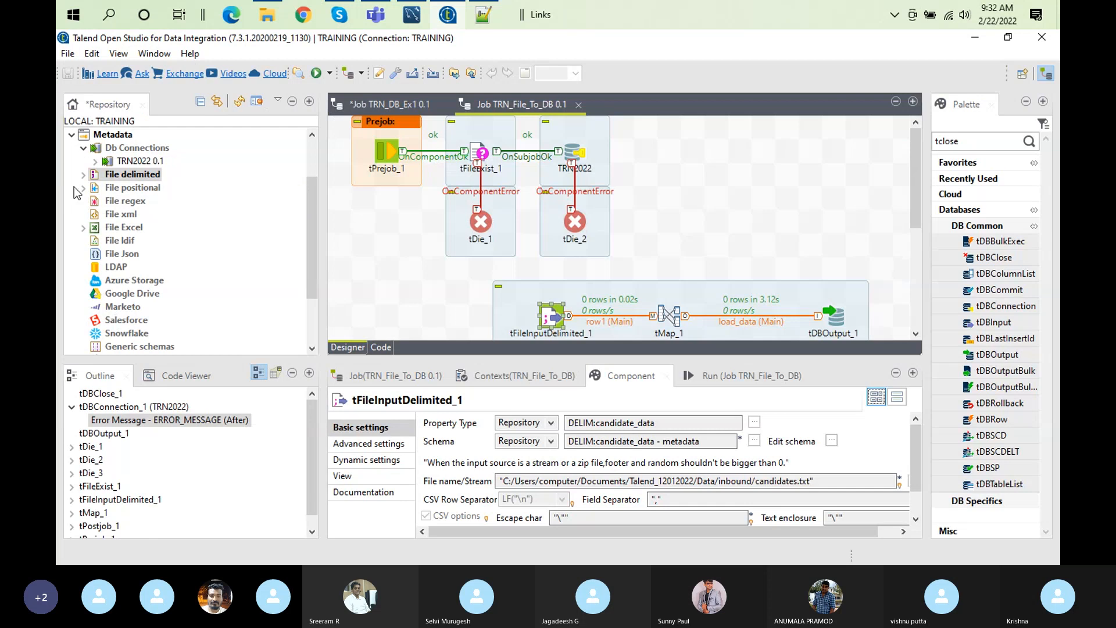
Step: Review the file and parsing settings of the candidate_data delimited file metadata, leaving without saving
left_click(84, 175)
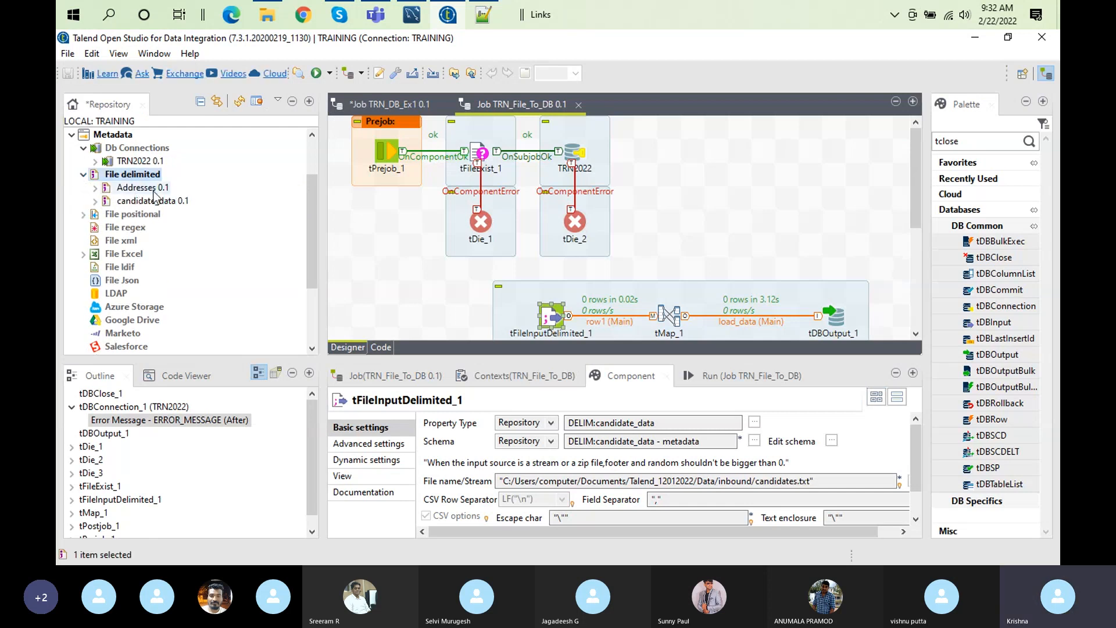
right_click(167, 204)
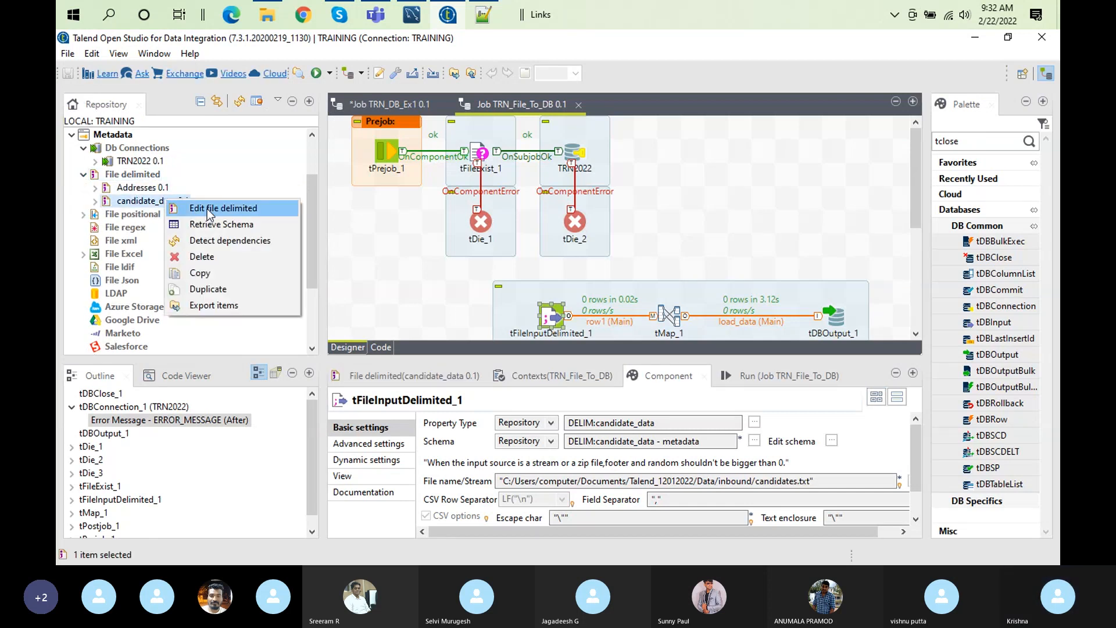
left_click(207, 209)
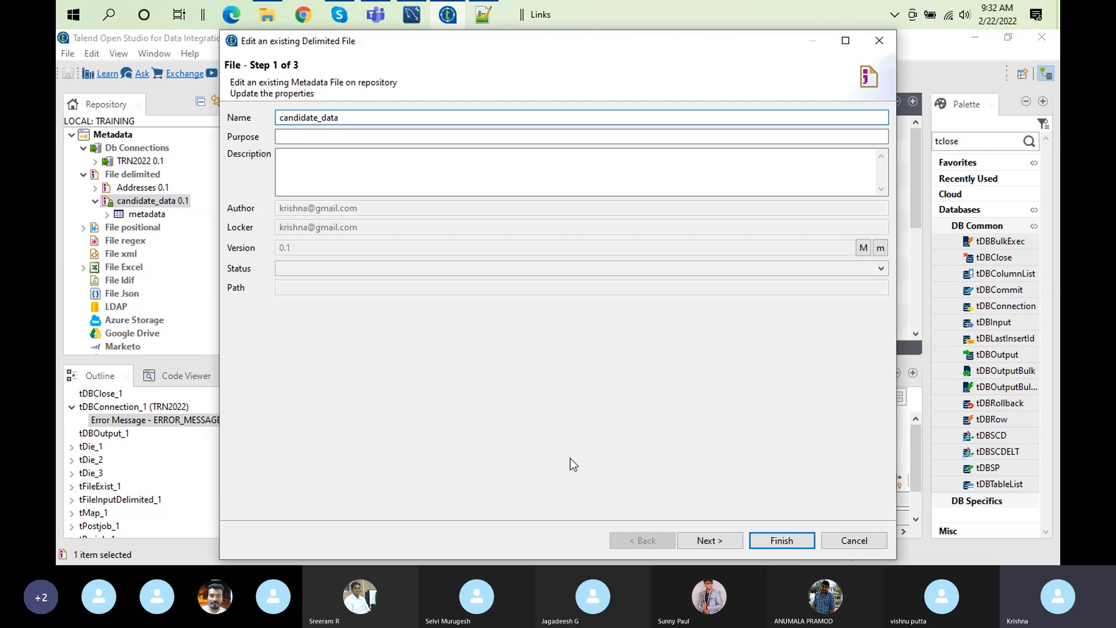
left_click(708, 541)
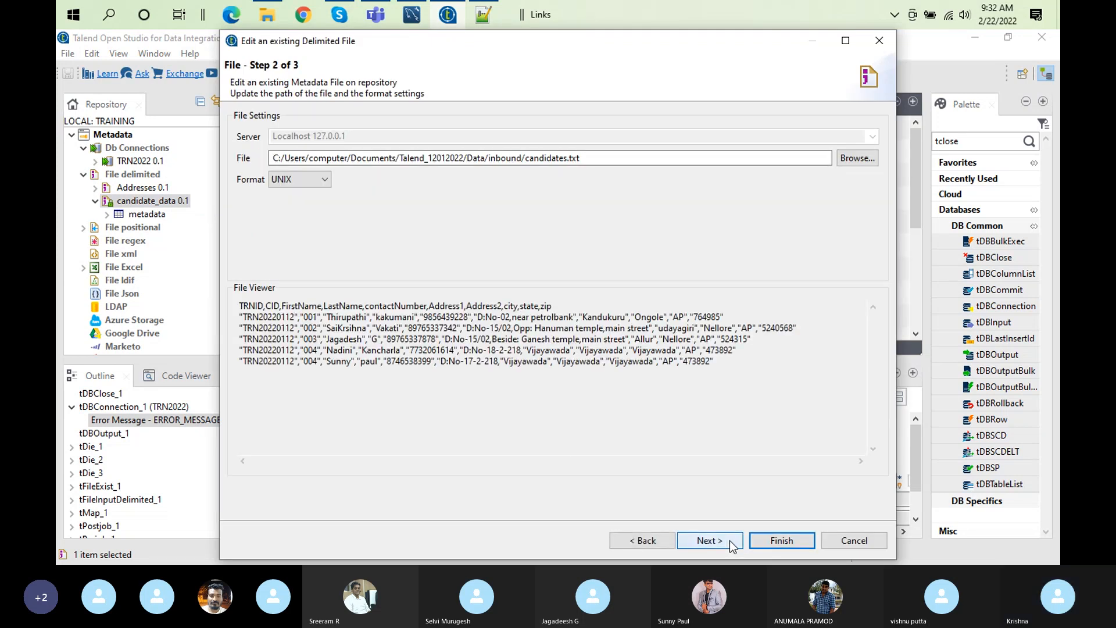
left_click(709, 541)
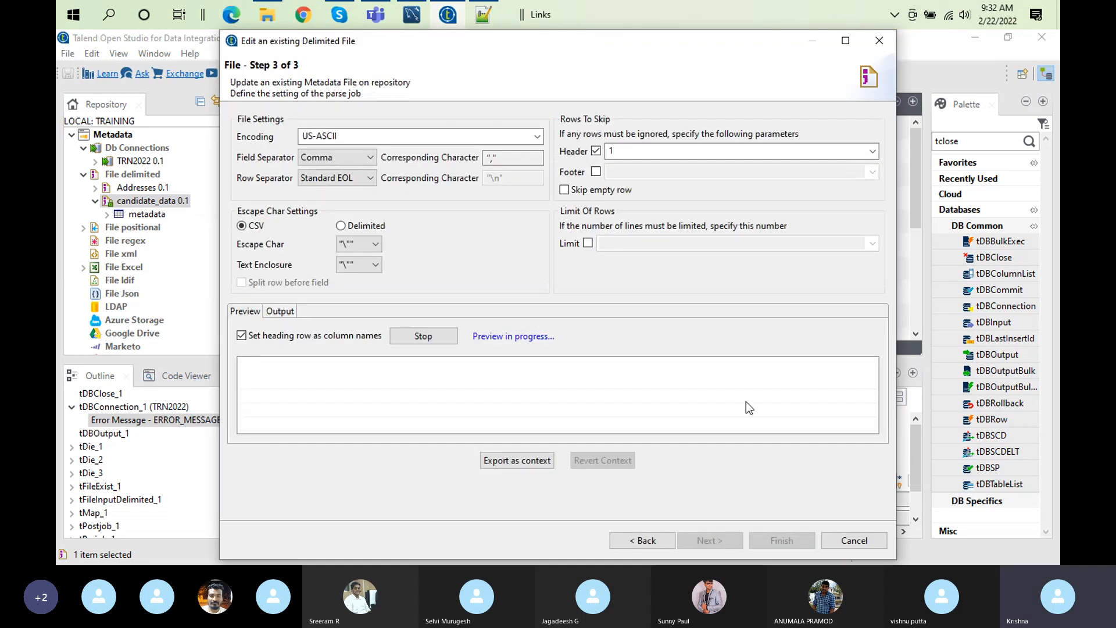
left_click(853, 540)
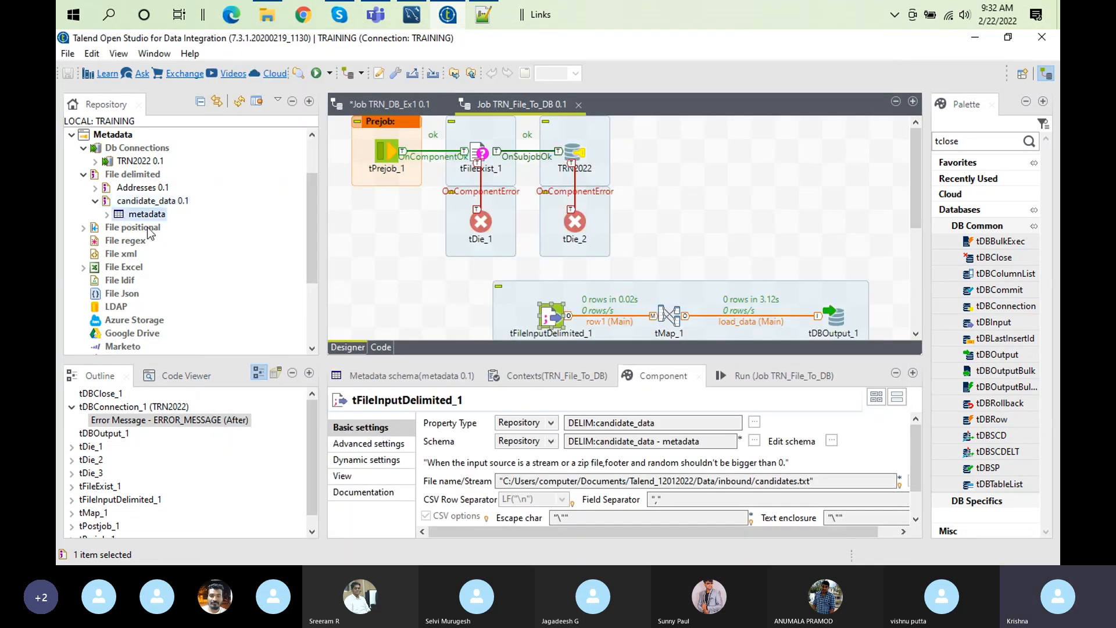
Step: Edit the candidate_data metadata schema, setting the type of the contactNumber and zip columns to String
right_click(124, 219)
left_click(176, 225)
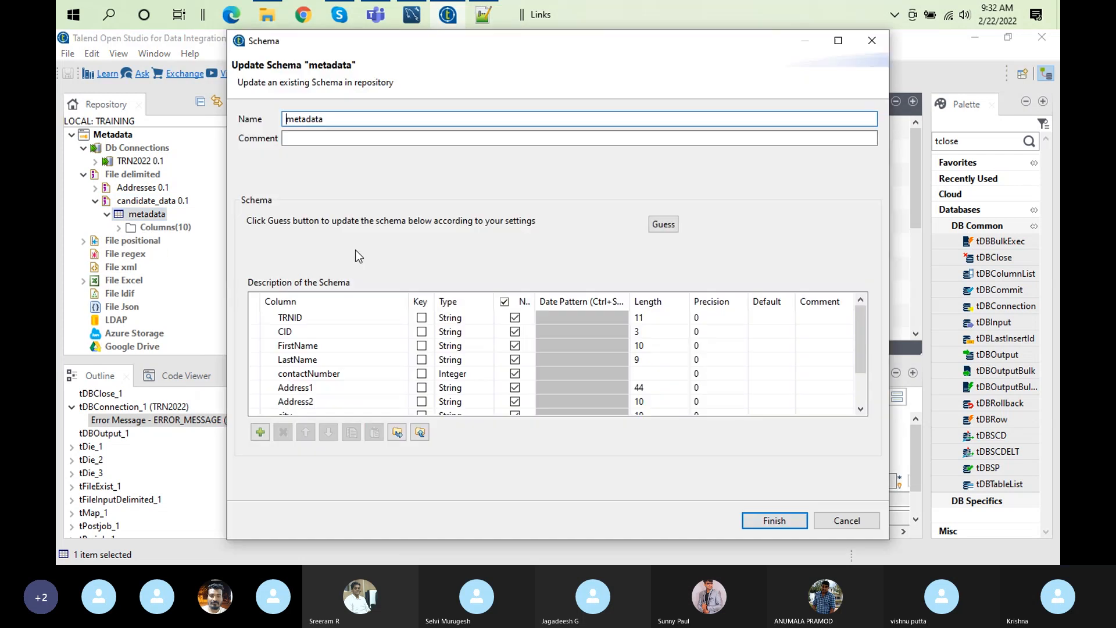
left_click(460, 375)
left_click(478, 374)
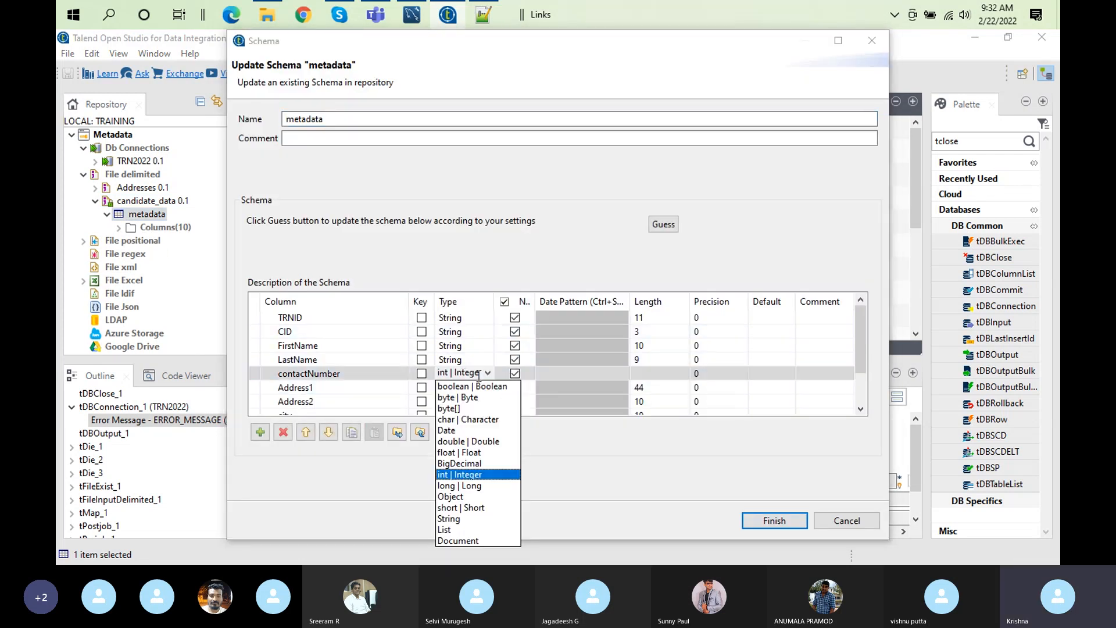
left_click(457, 517)
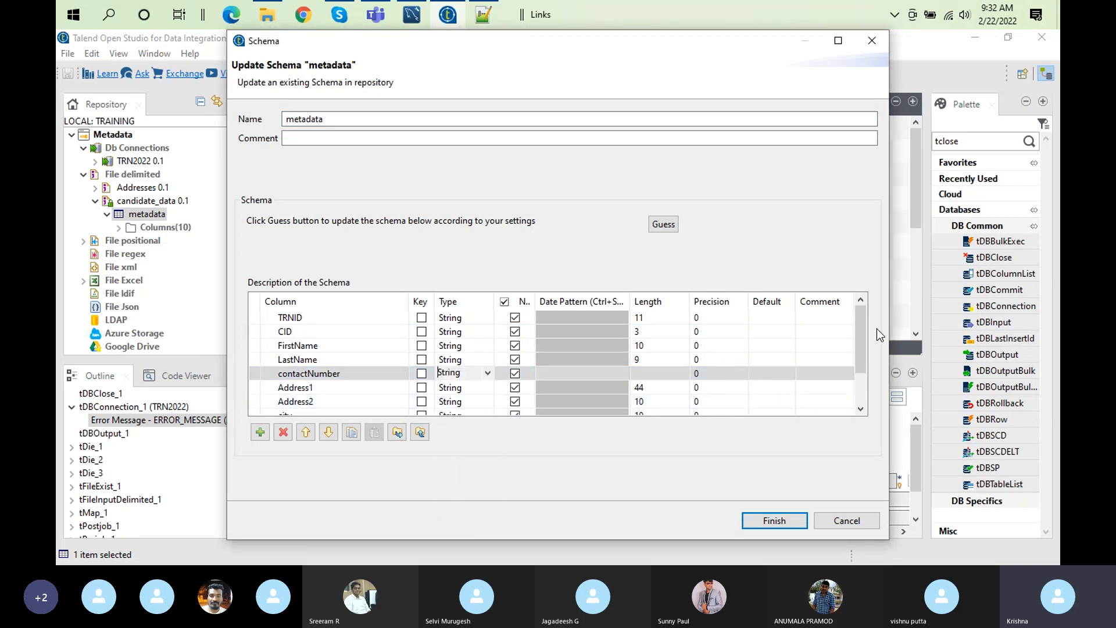
left_click_drag(859, 312, 867, 364)
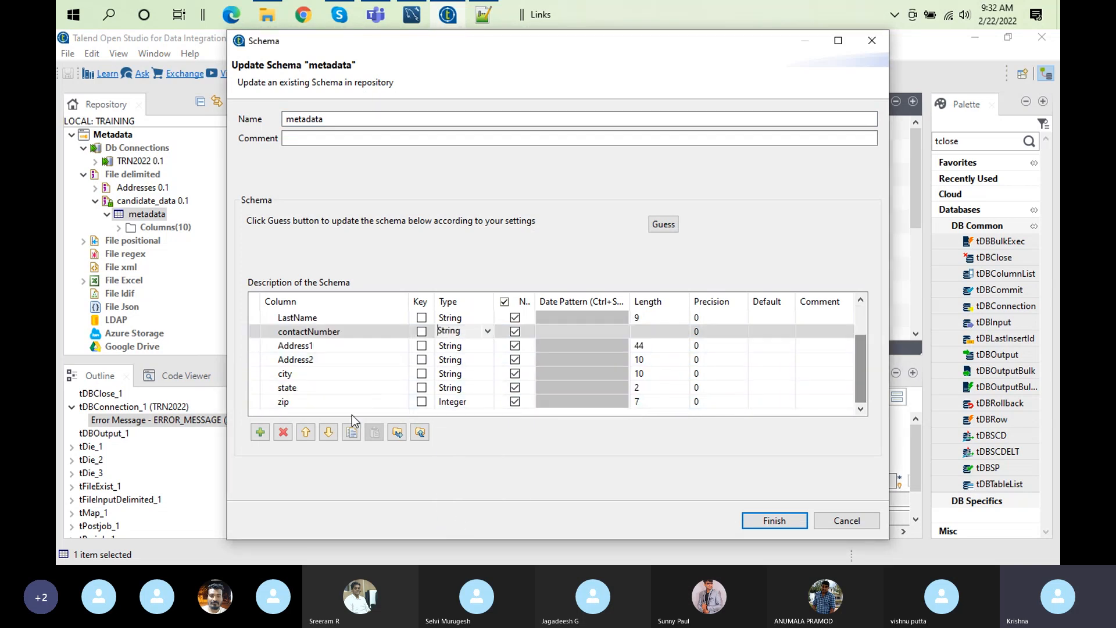
left_click(472, 400)
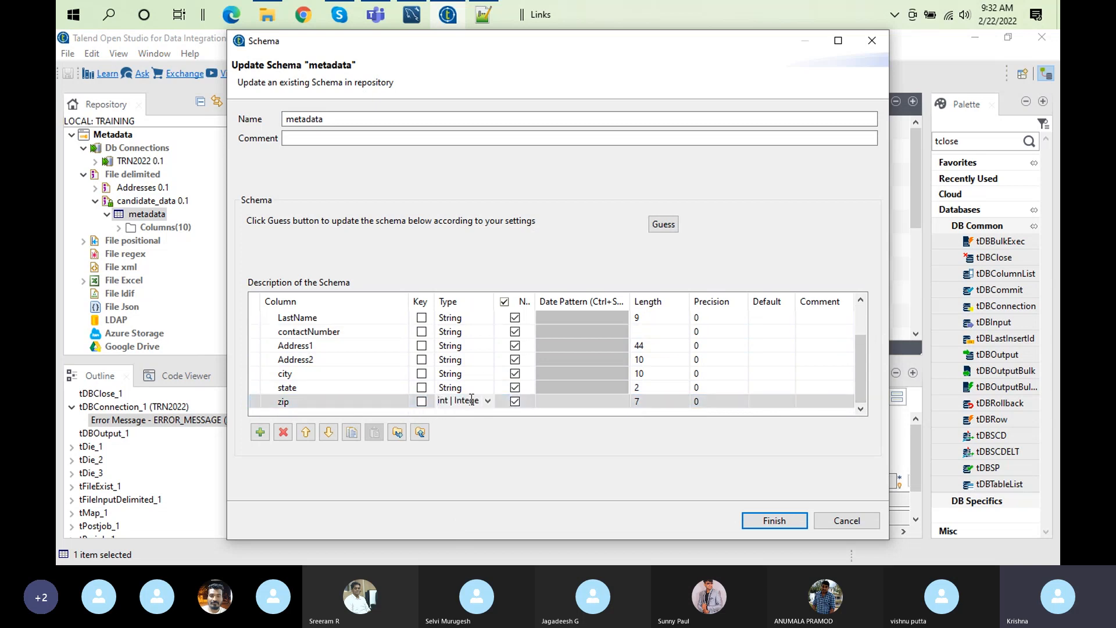
left_click(472, 400)
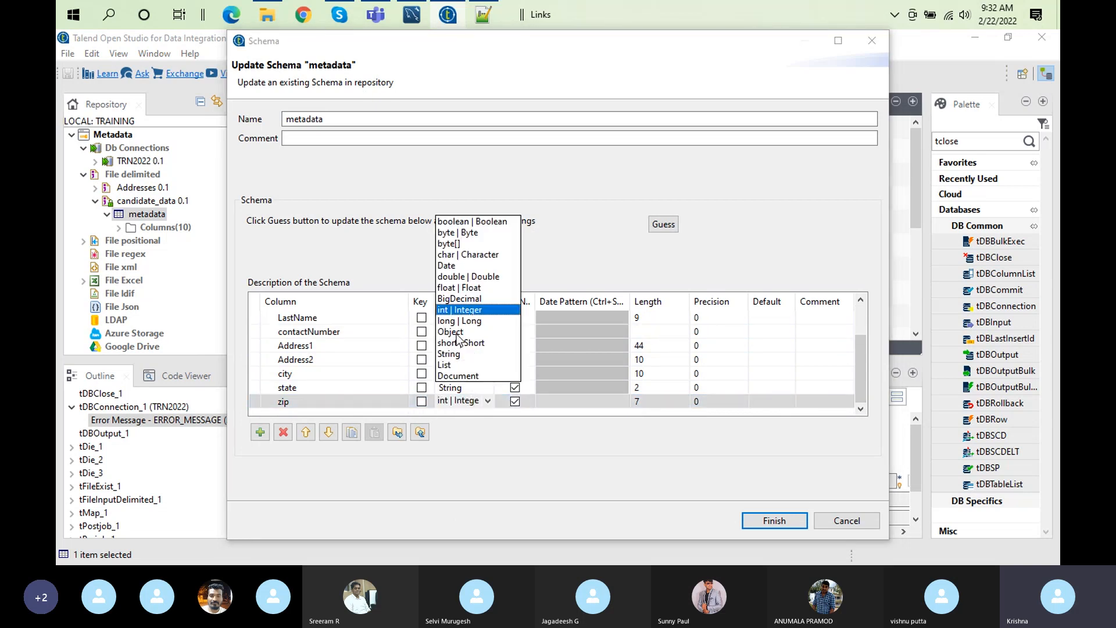
left_click(455, 354)
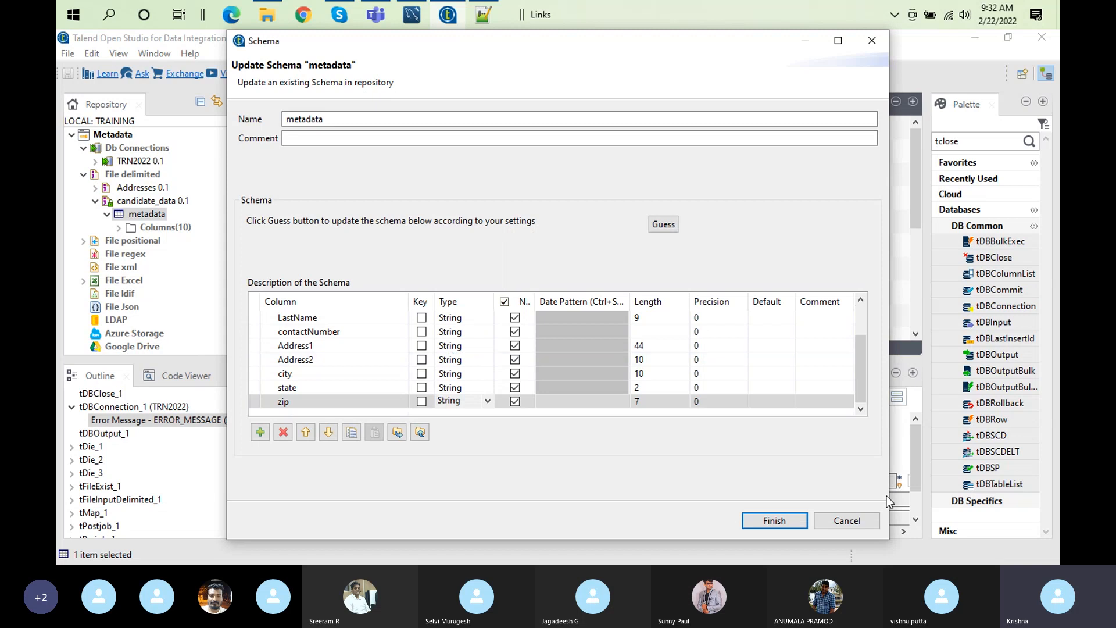
Step: Save the metadata schema and propagate the modification to tFileInputDelimited_1 in job TRN_File_To_DB
left_click(774, 520)
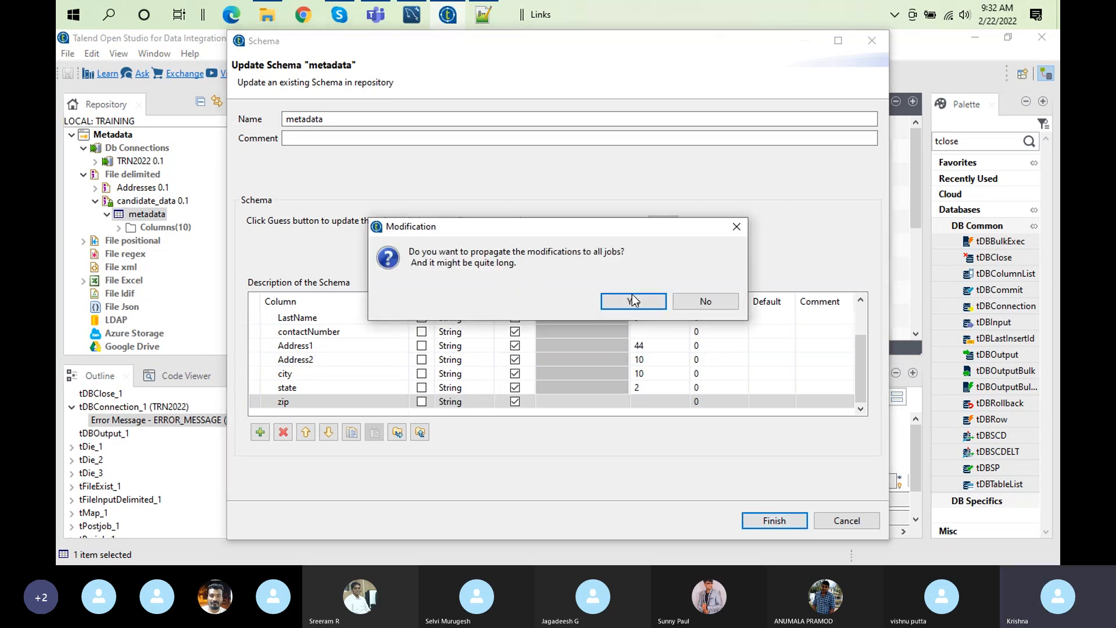
left_click(633, 300)
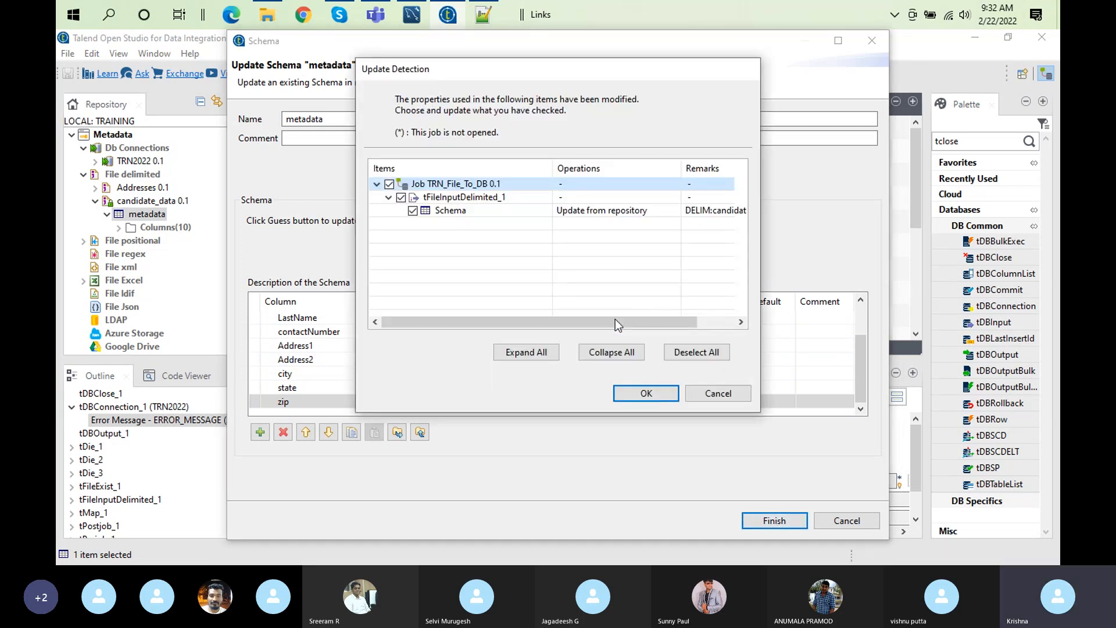
left_click(640, 389)
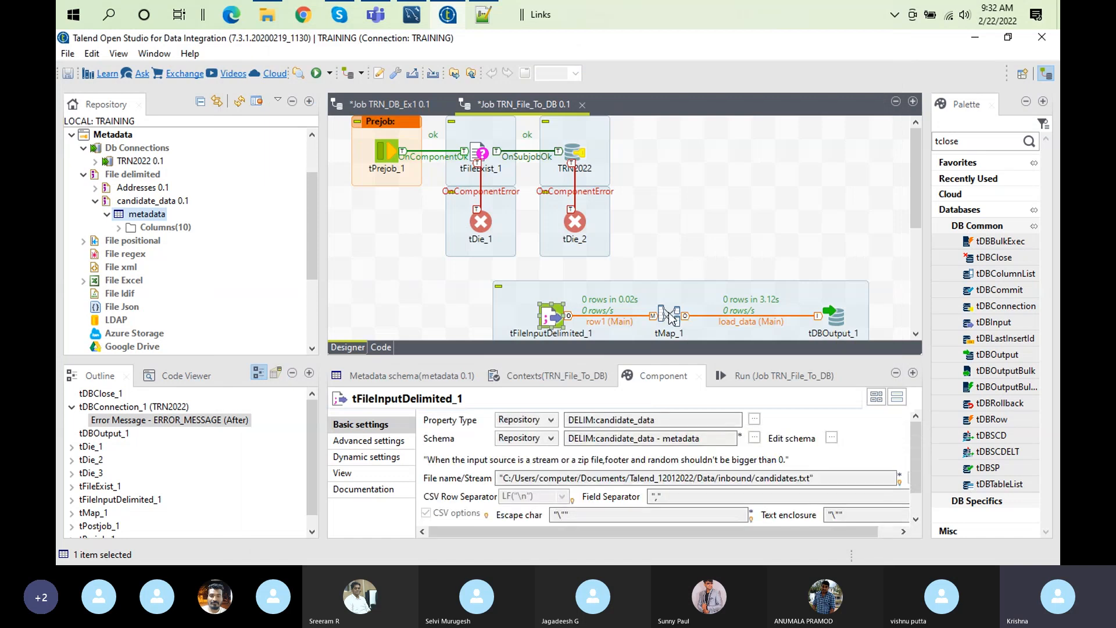
Step: Open tMap_1 and check the data types of the contactNumber and zip columns in the load_data output
double_click(670, 316)
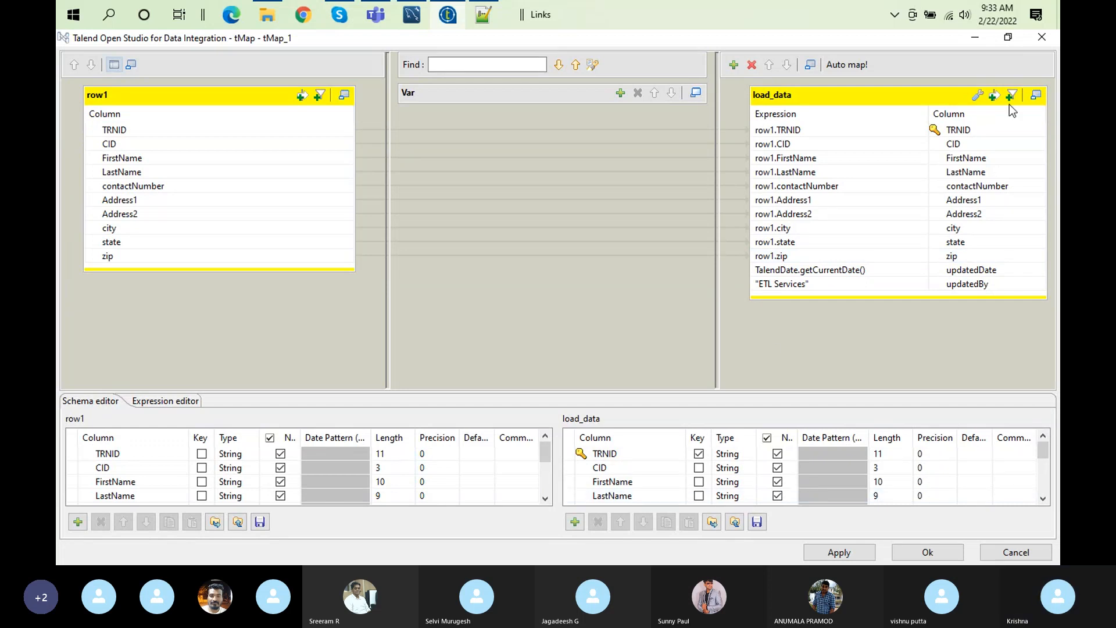
left_click(989, 174)
left_click(993, 186)
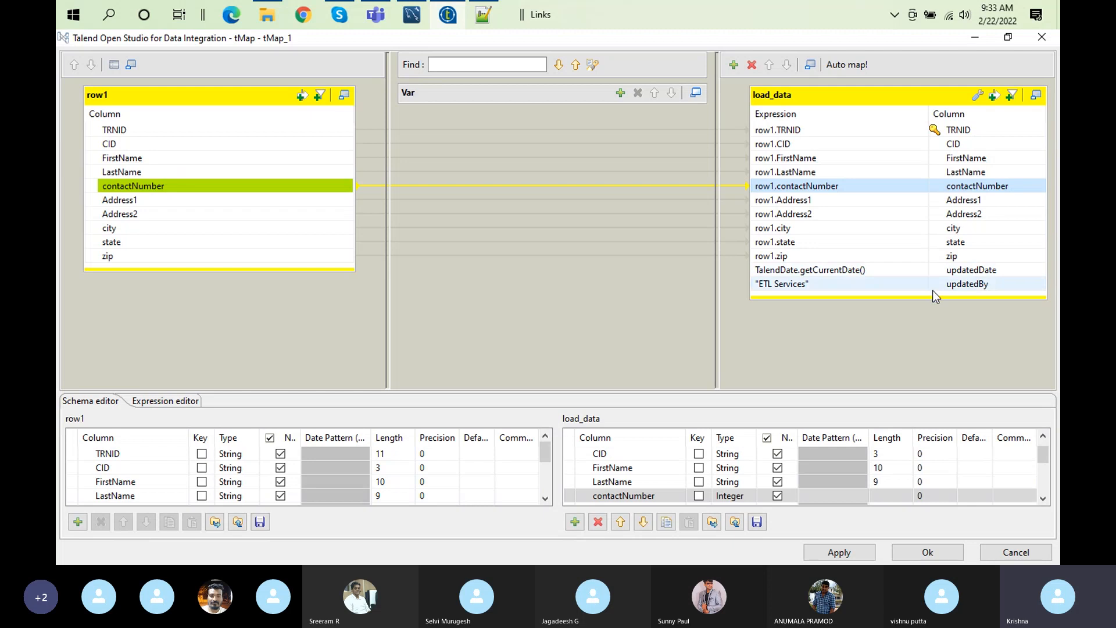
left_click(962, 256)
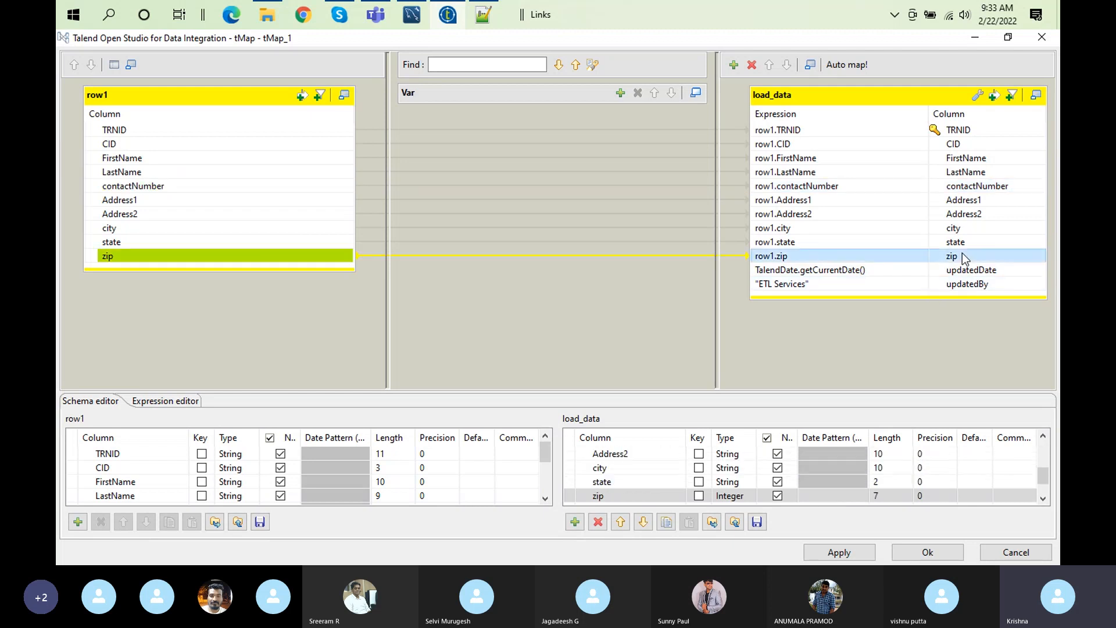
Step: Enable Auto-Conversion of types in the property settings of tMap_1, accept the mapping and return to the job's Run view
left_click(114, 65)
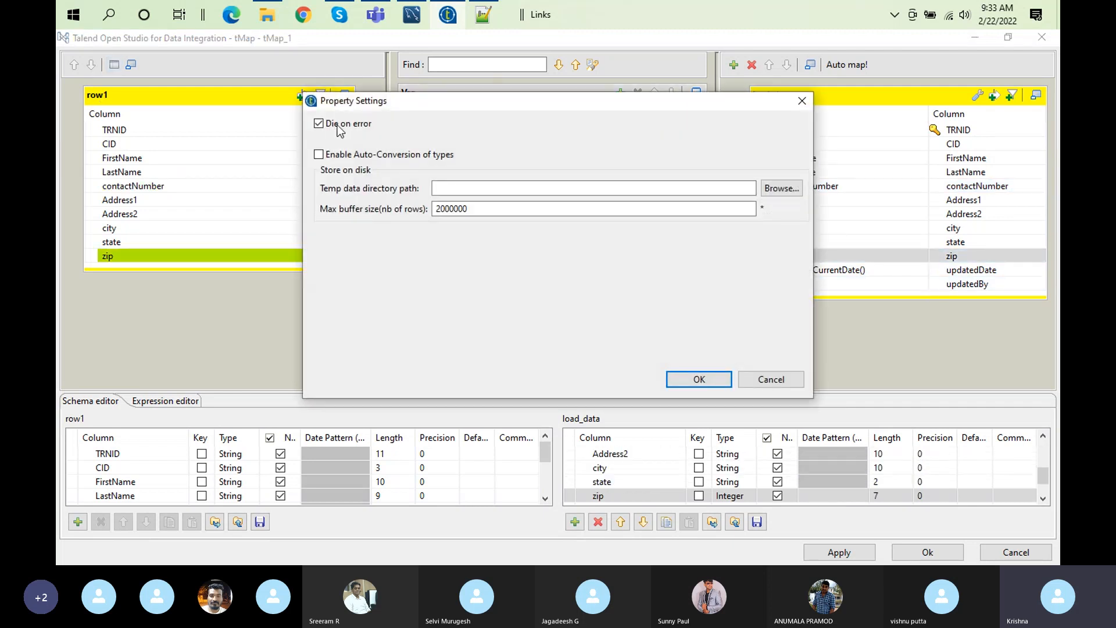
left_click(318, 155)
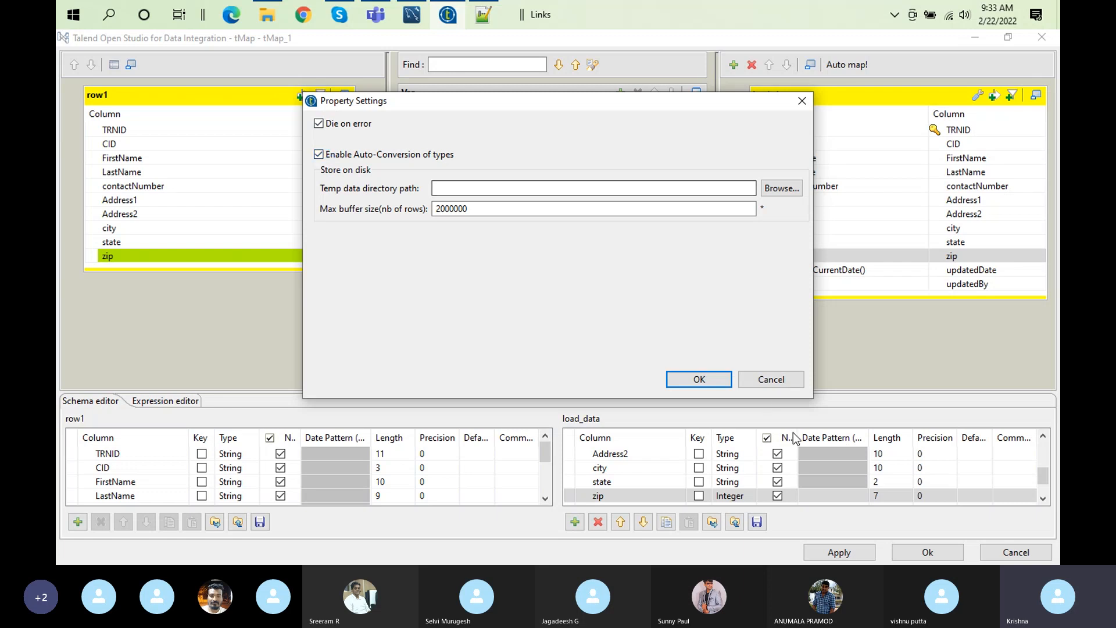
left_click(375, 166)
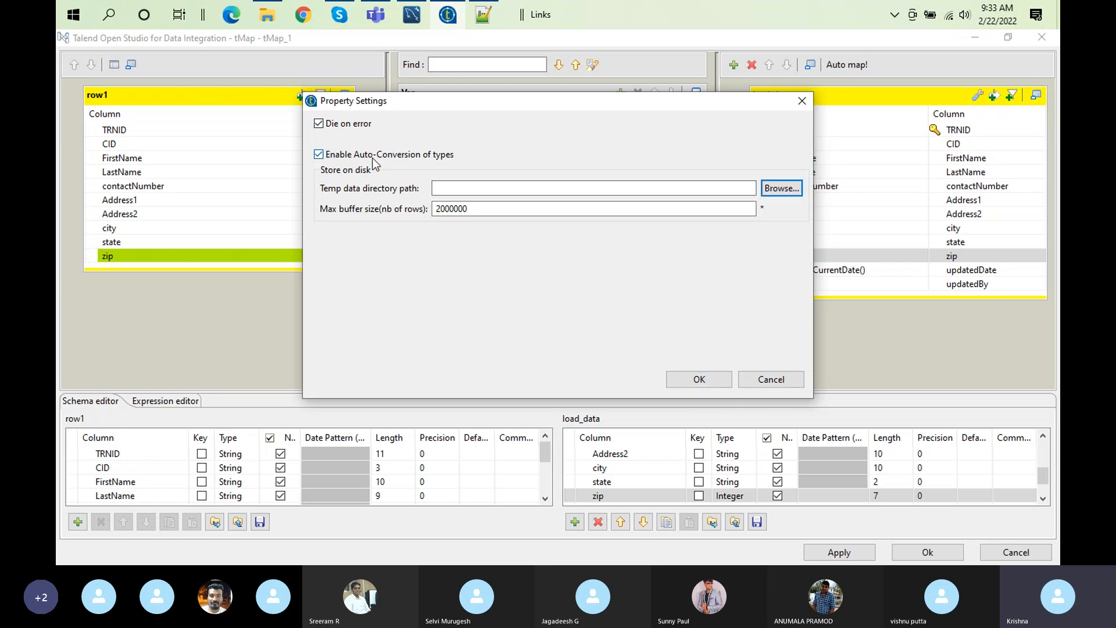
left_click(721, 379)
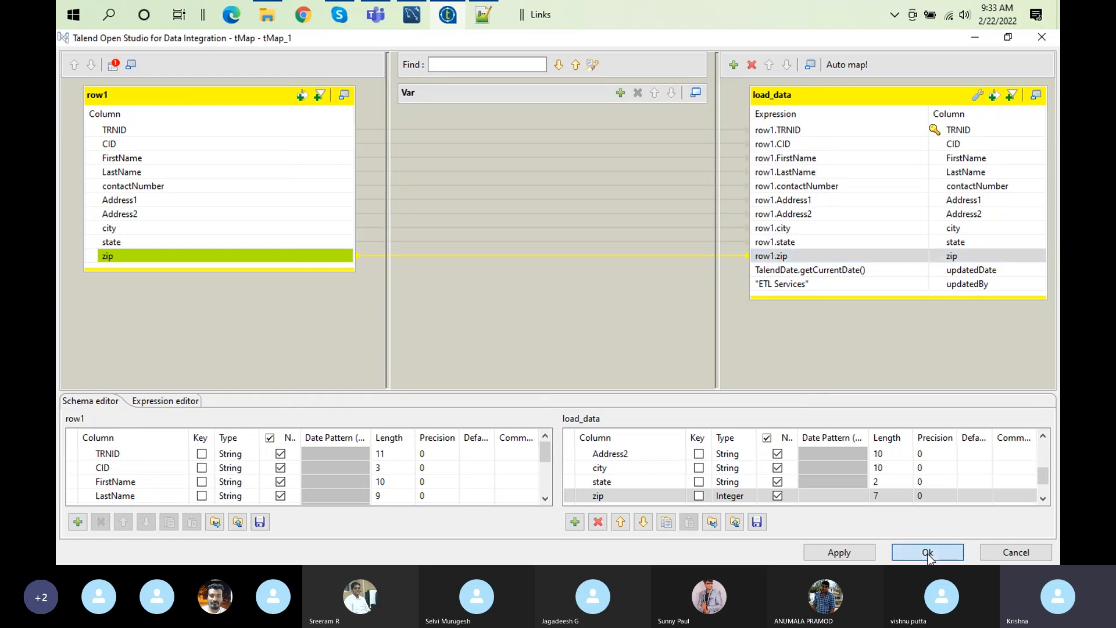
left_click(929, 557)
left_click(749, 374)
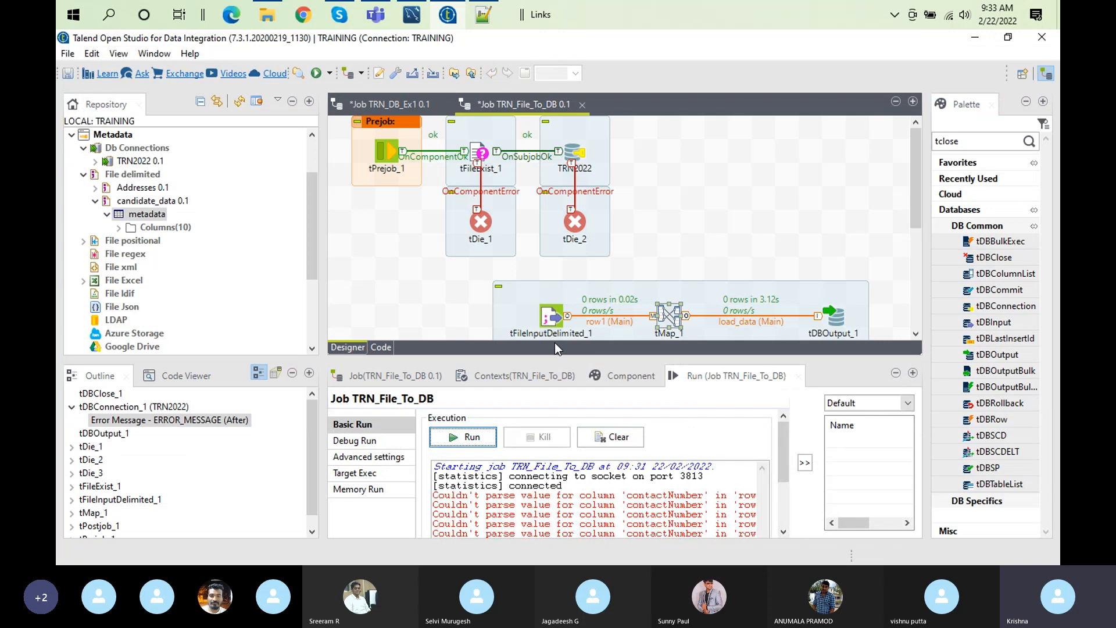
Step: View the repository schema of tFileInputDelimited_1 to check the column types, and close it
double_click(553, 317)
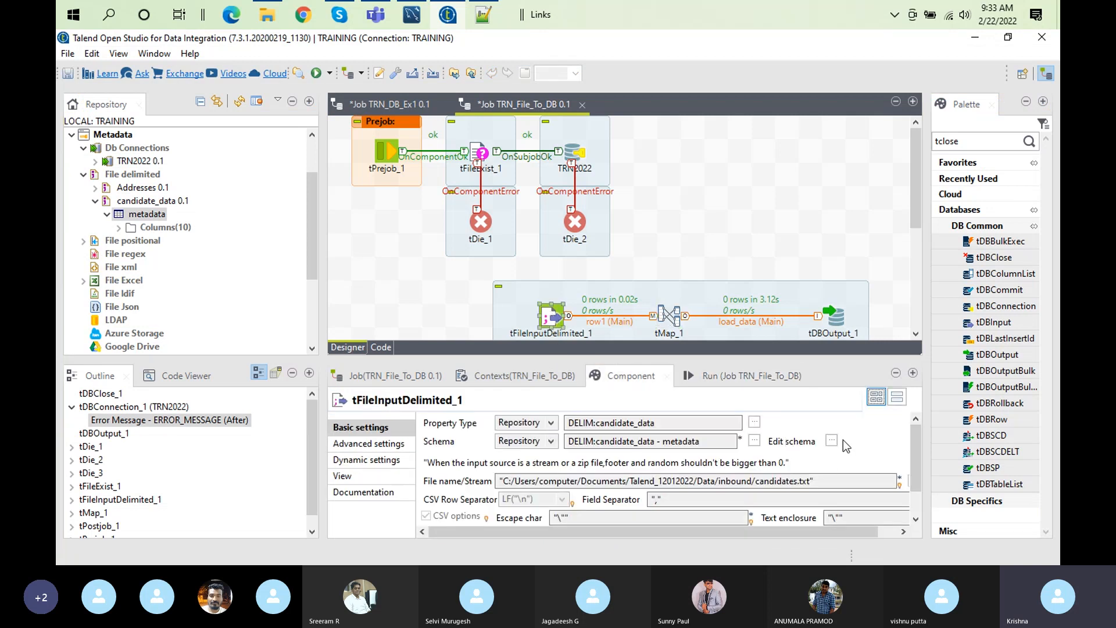
left_click(831, 441)
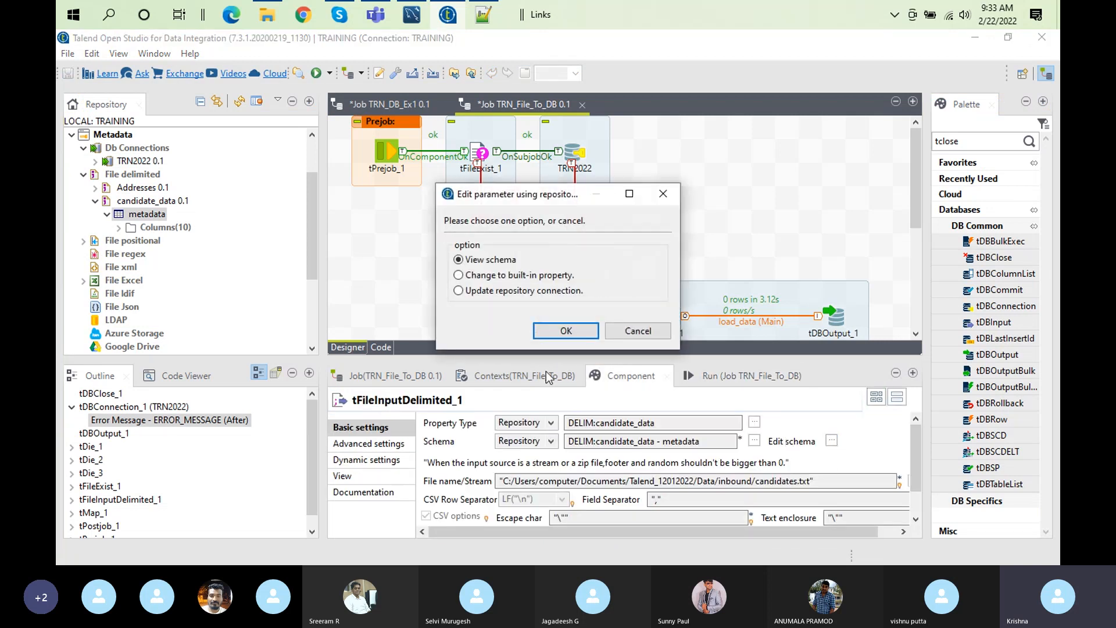
left_click(566, 332)
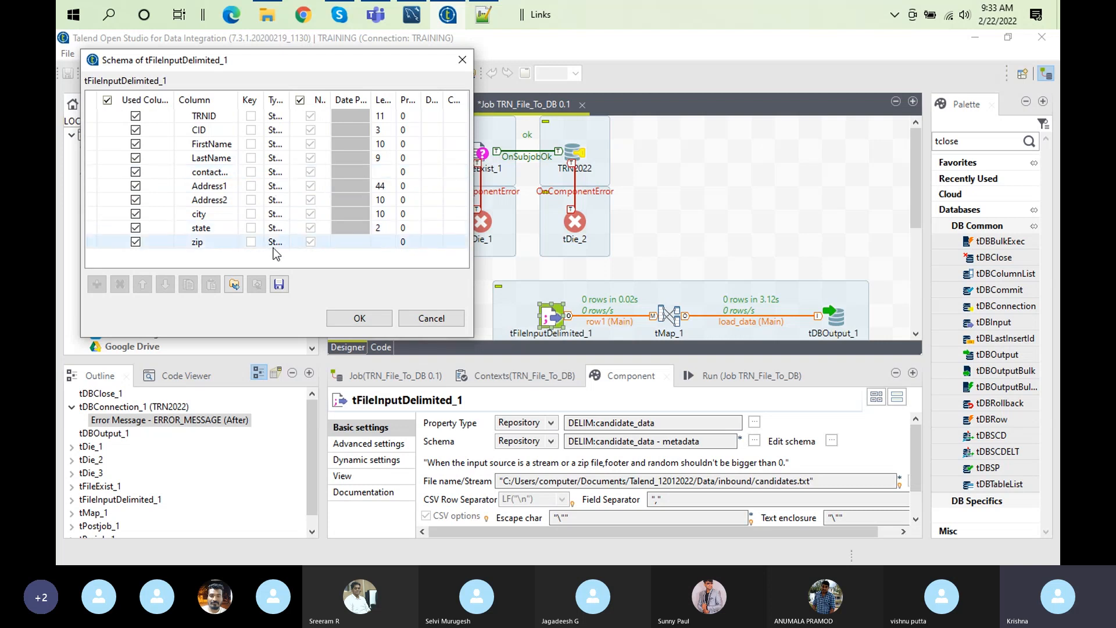
left_click(356, 311)
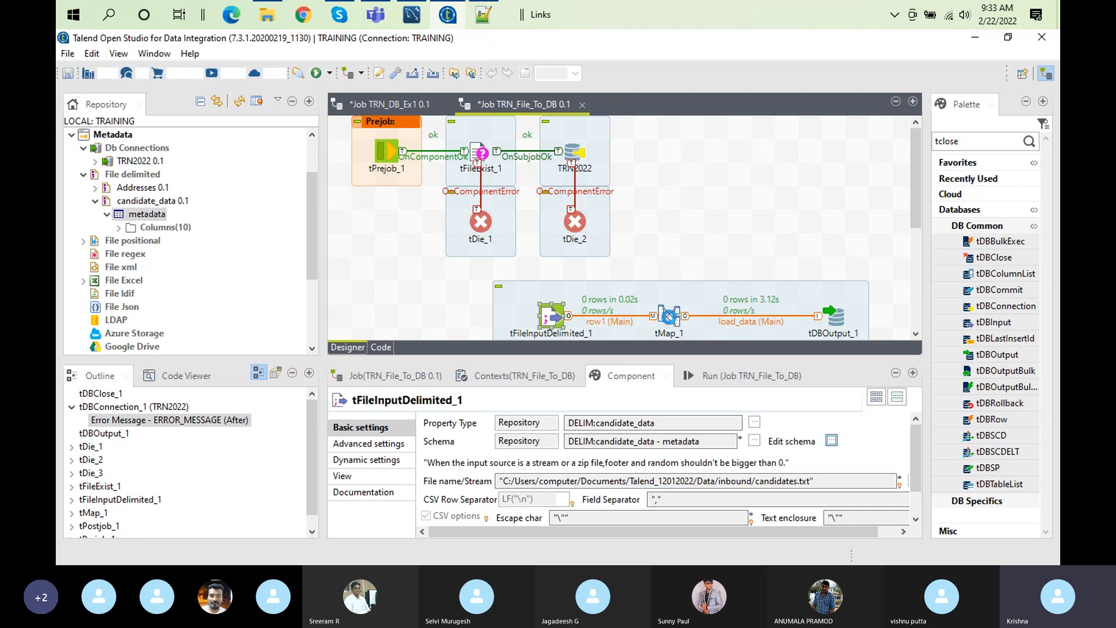
Step: In the load_data output schema of tMap_1, set the length of updatedDate and updatedBy to 25
double_click(669, 317)
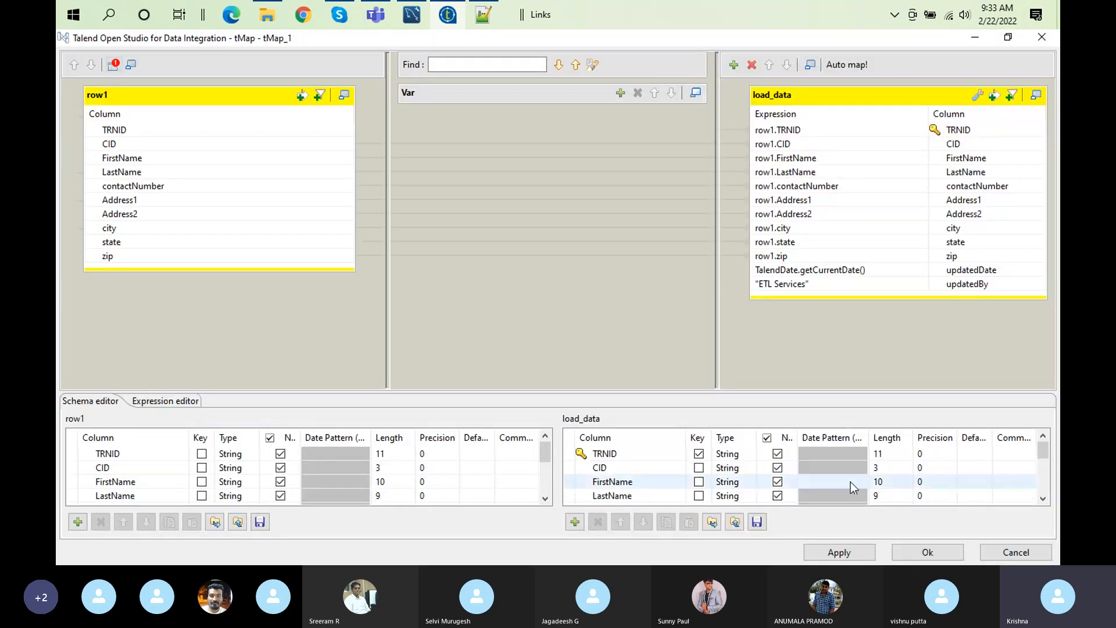
left_click_drag(491, 391, 490, 189)
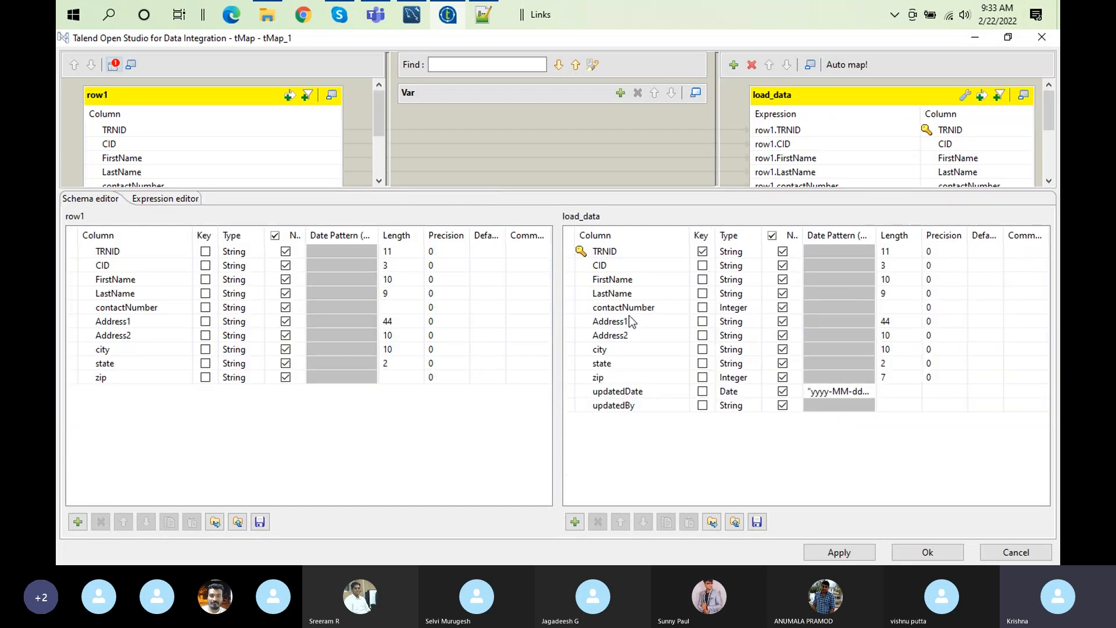
left_click(907, 390)
type("25")
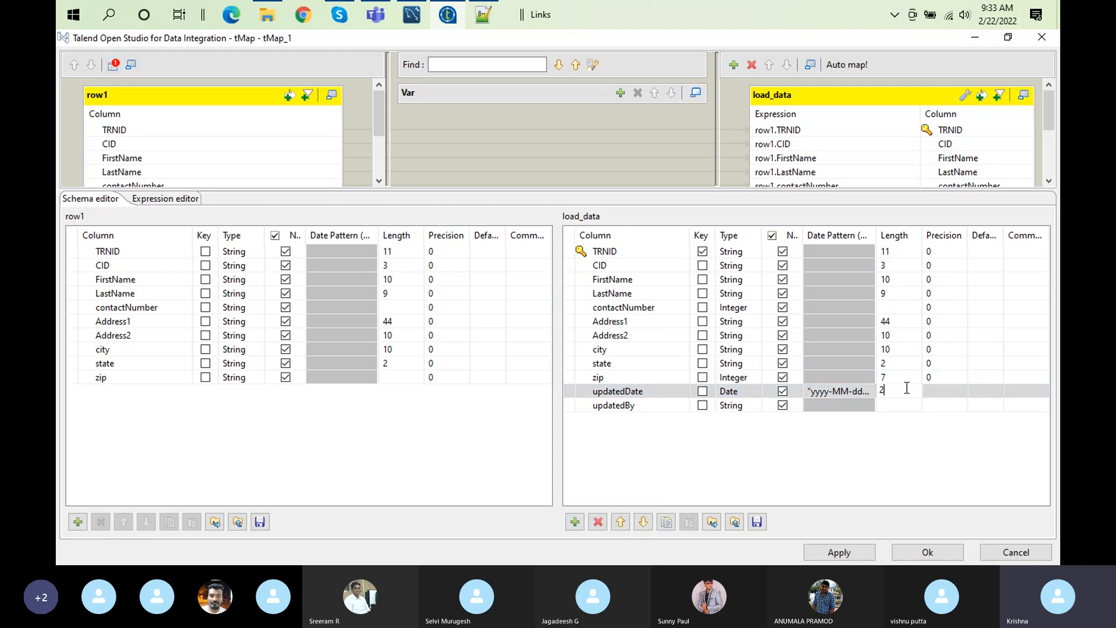
left_click(897, 406)
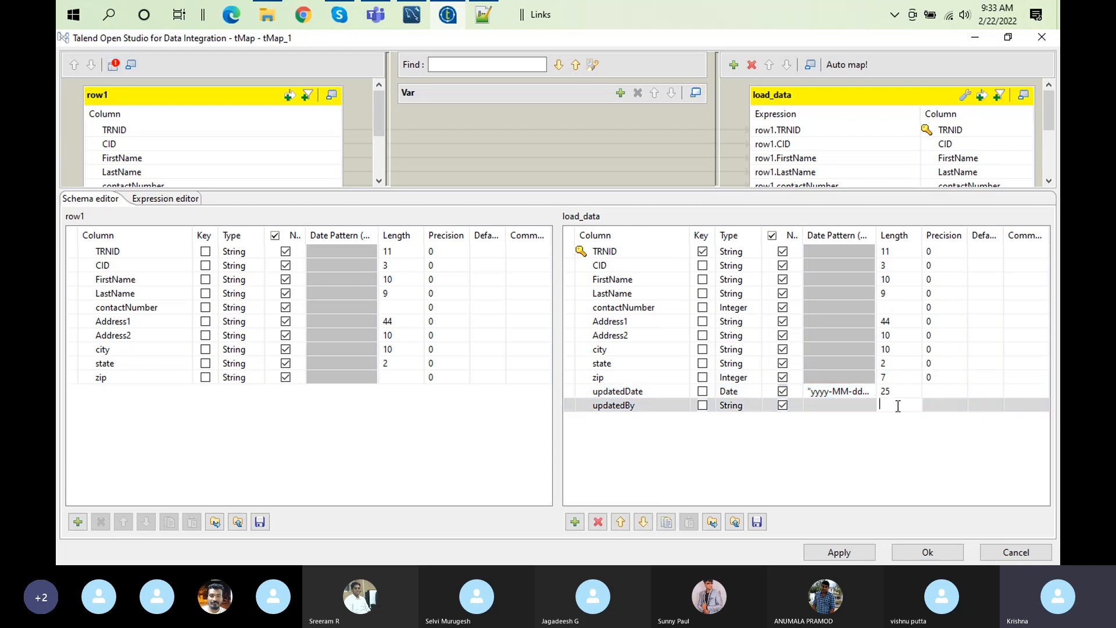
type("2")
key("BackSpace")
type("2")
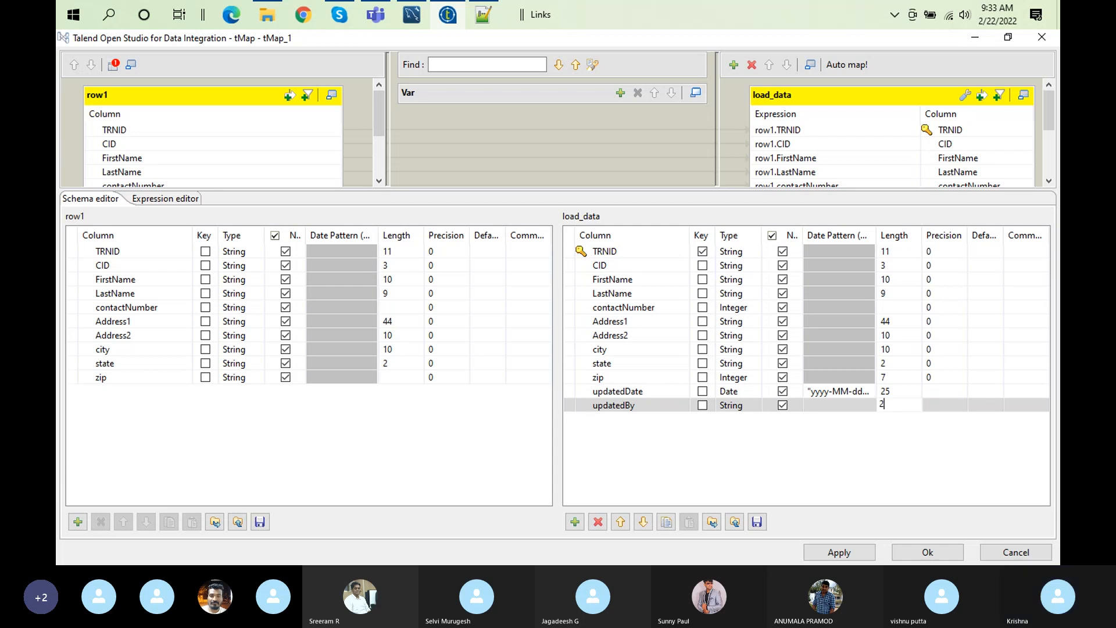
type("5")
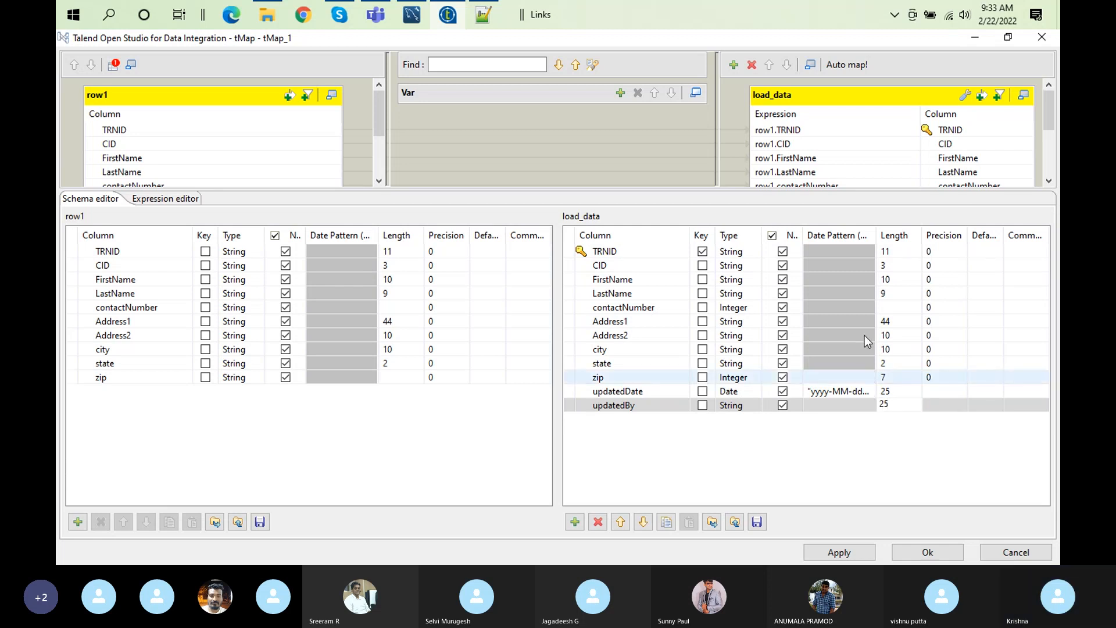
Step: Set the length of contactNumber in load_data to 15, accept the mapping and propagate the changes
left_click(892, 306)
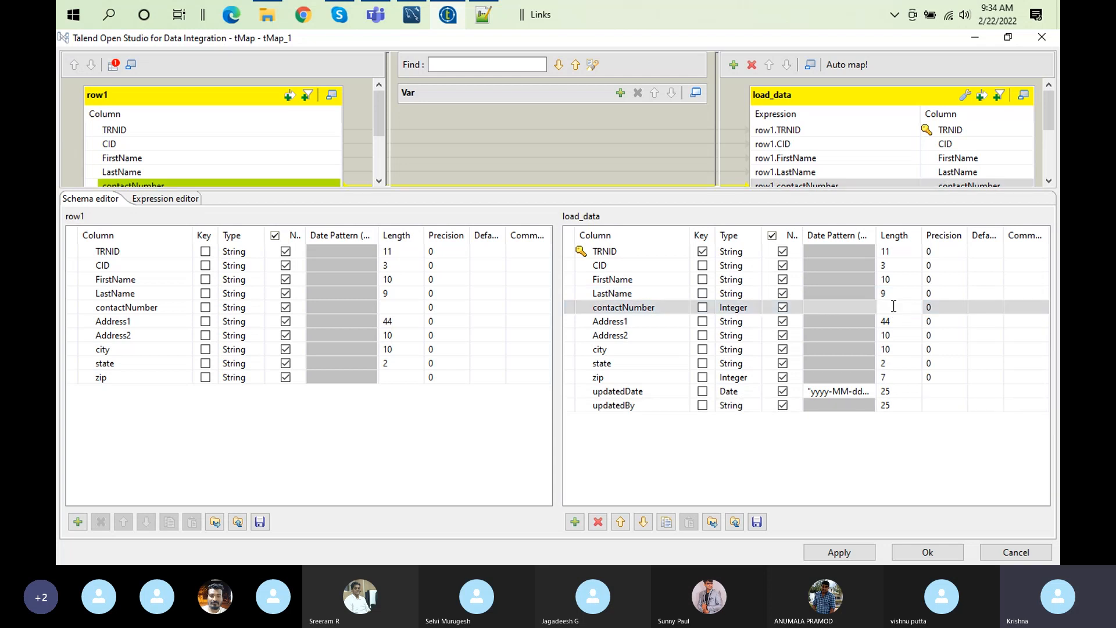
type("15")
left_click(928, 552)
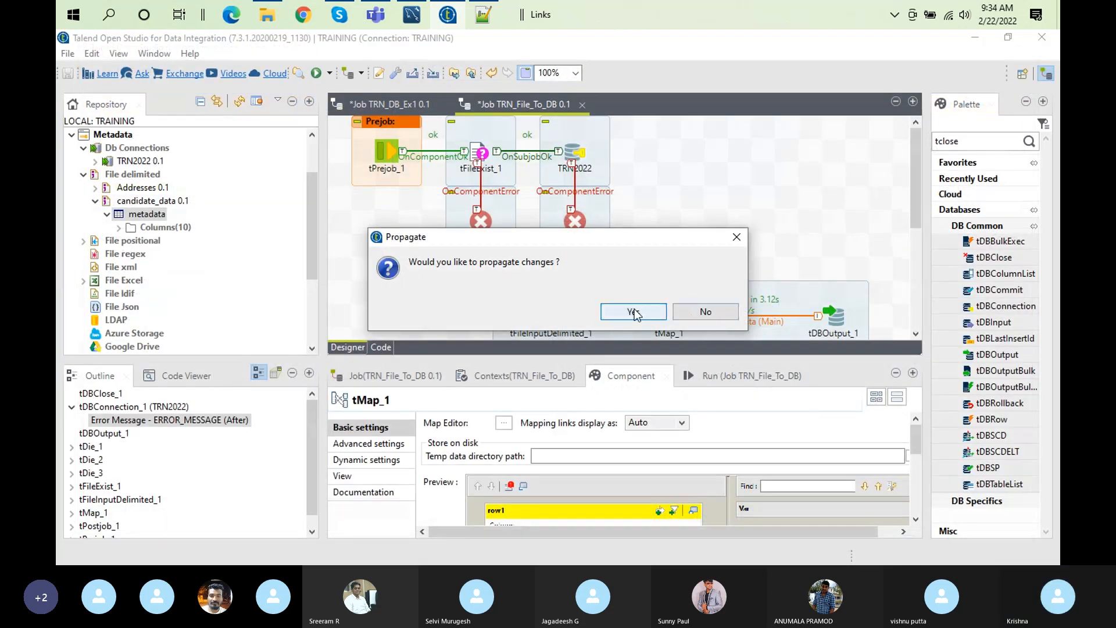
left_click(634, 311)
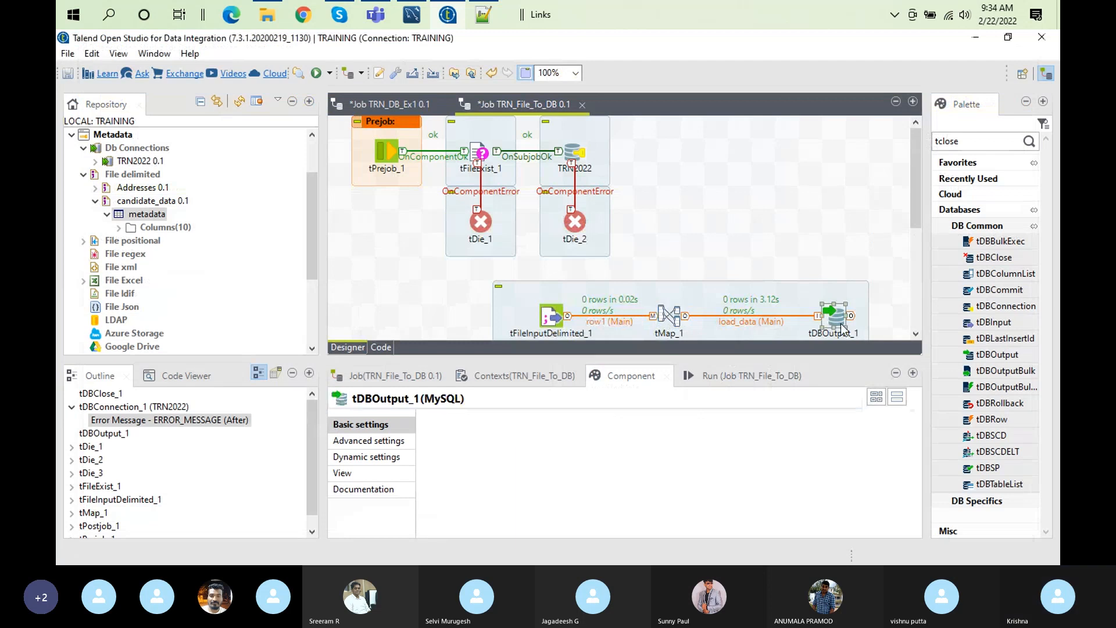
Step: Switch to MySQL Workbench and query the rows of the candidates table in schema trn20220115
left_click(412, 17)
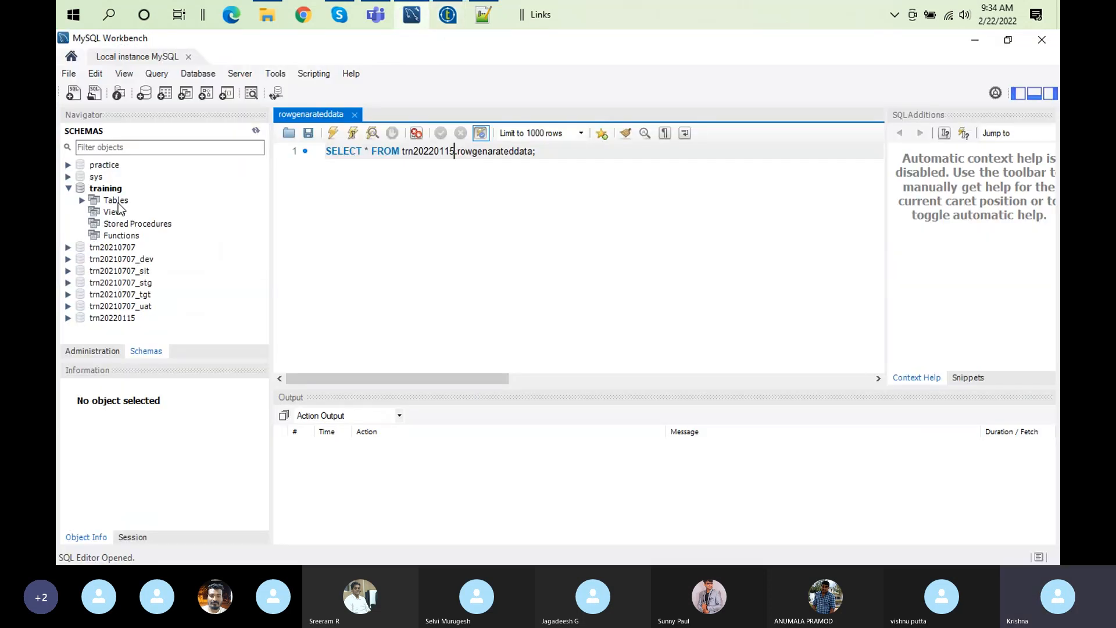
left_click(68, 189)
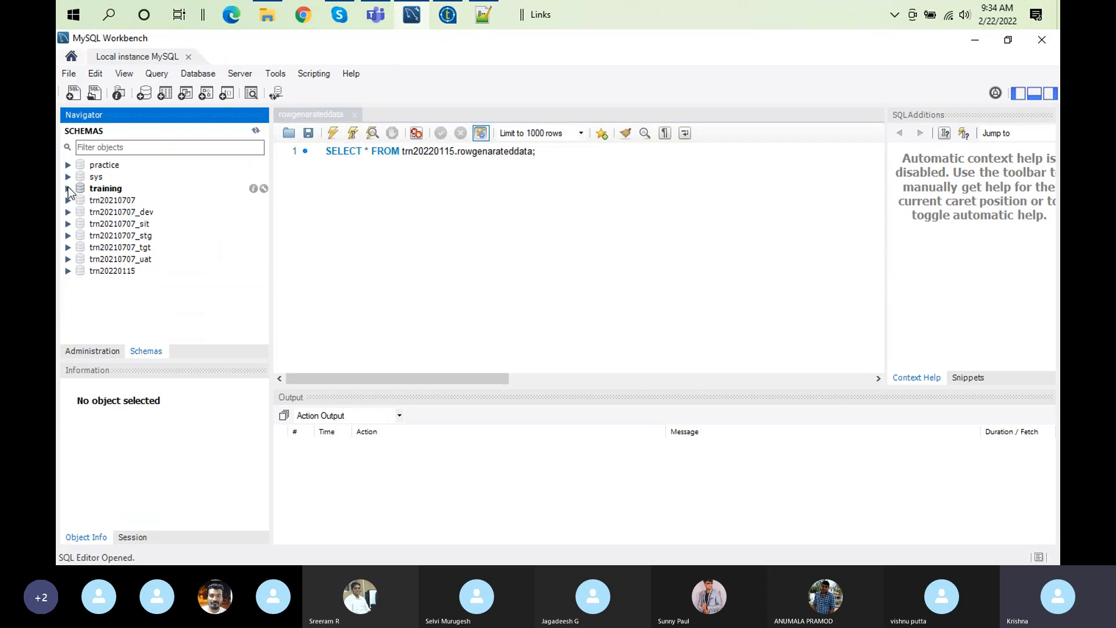
left_click(69, 271)
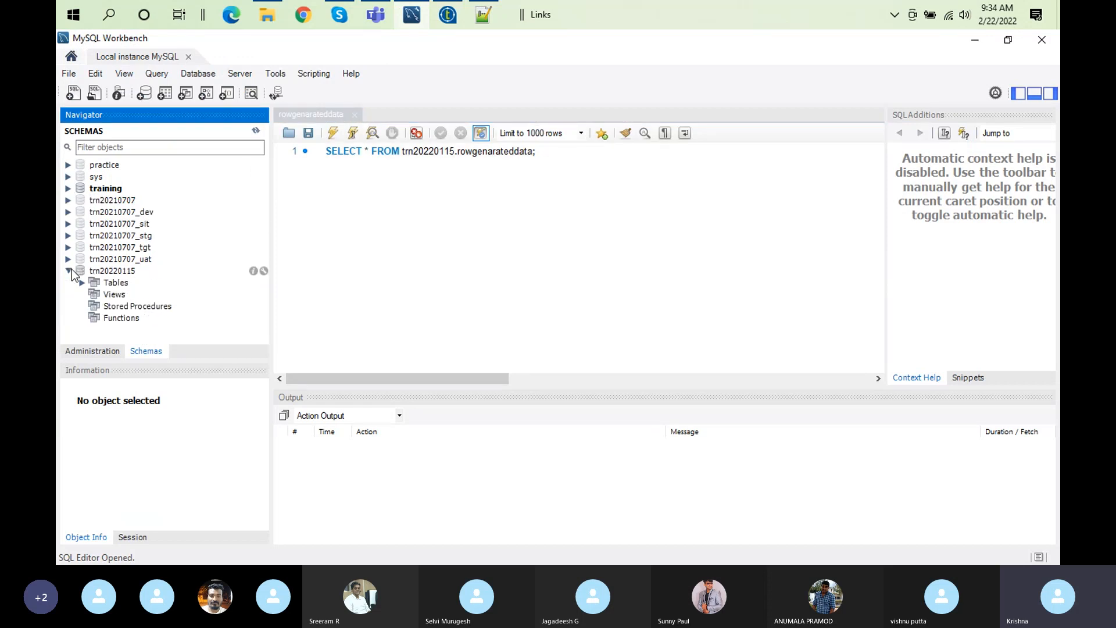
left_click(83, 283)
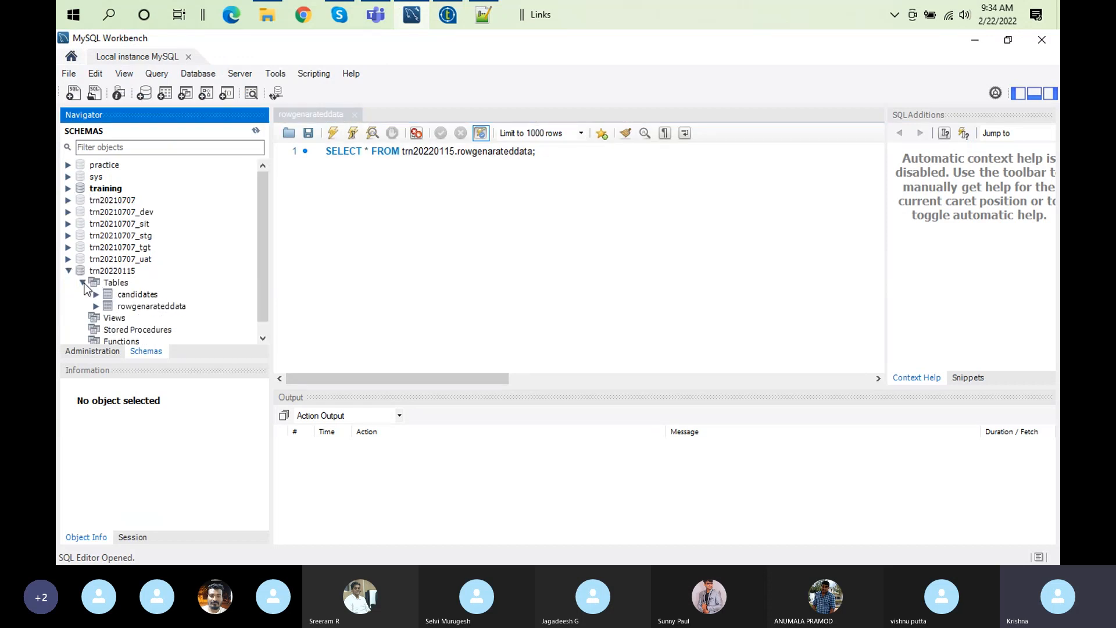
right_click(127, 295)
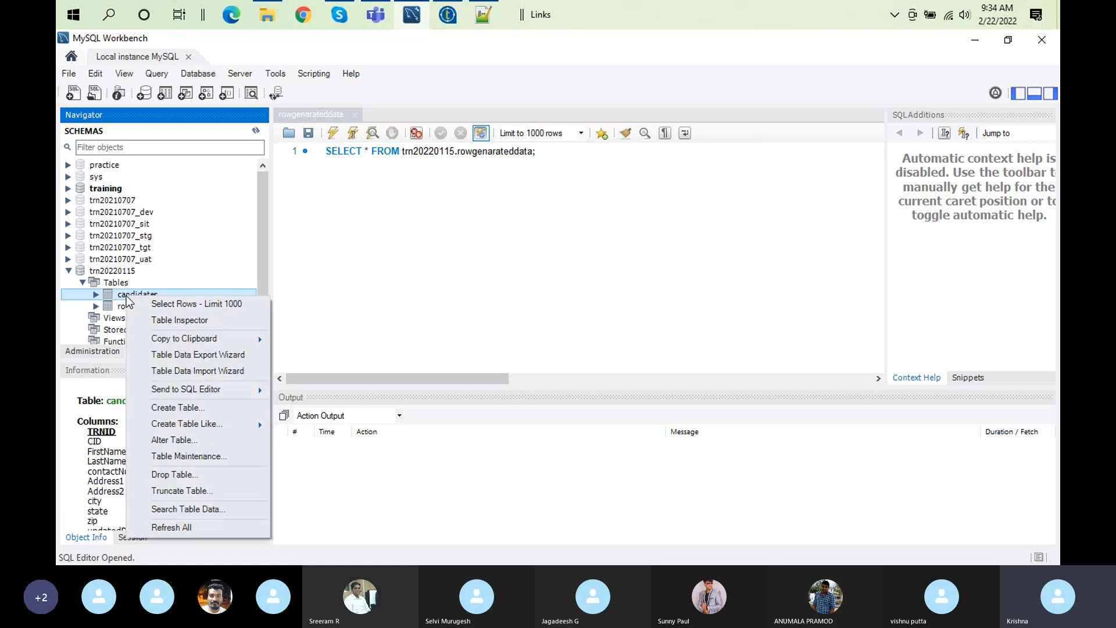
left_click(178, 305)
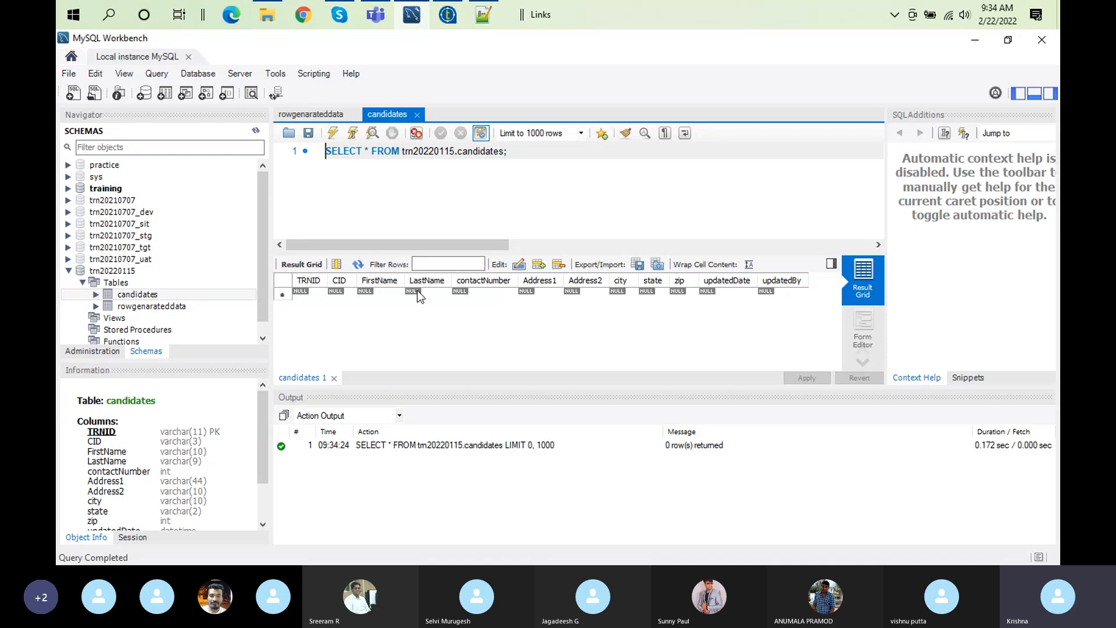
right_click(143, 297)
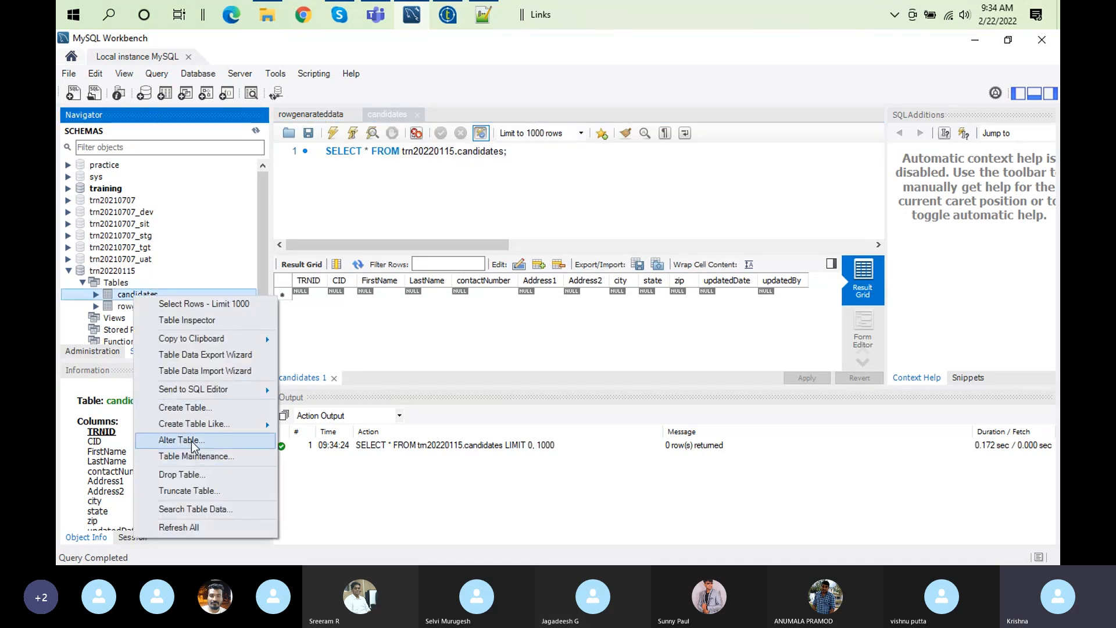
left_click(750, 490)
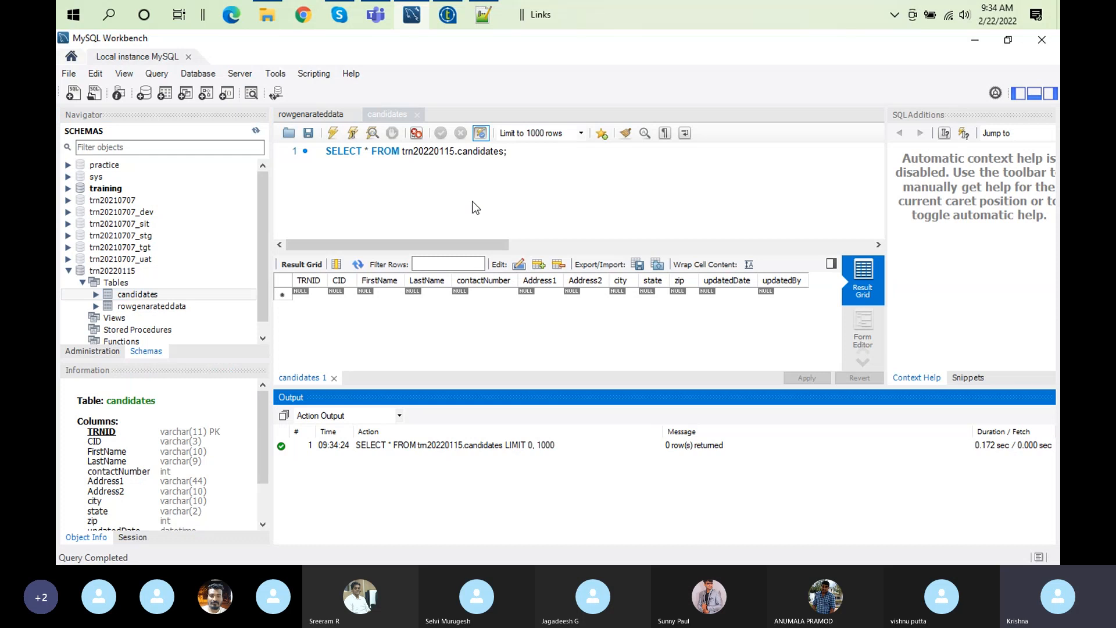
Step: Return to Talend and set the action on table of tDBOutput_1 to Drop and create table
left_click(447, 17)
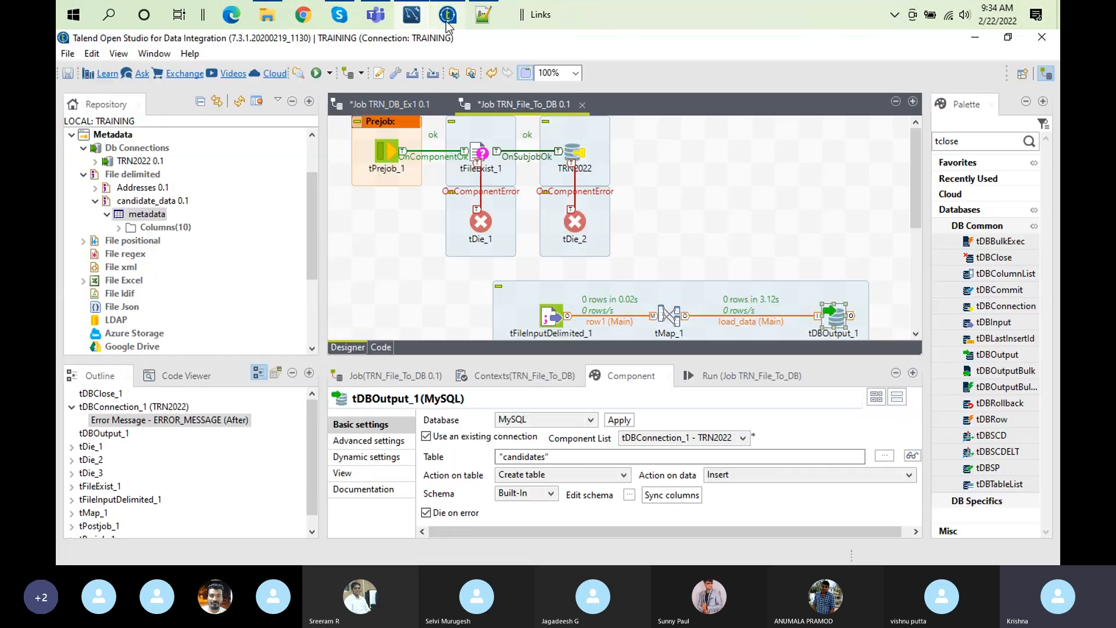
left_click(601, 479)
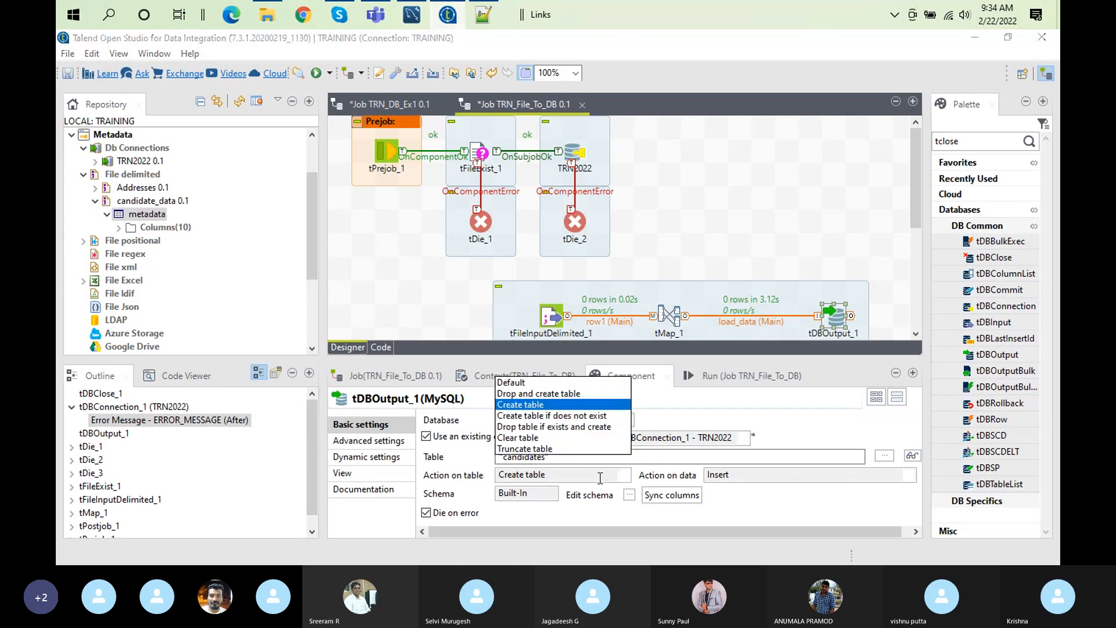
left_click(564, 394)
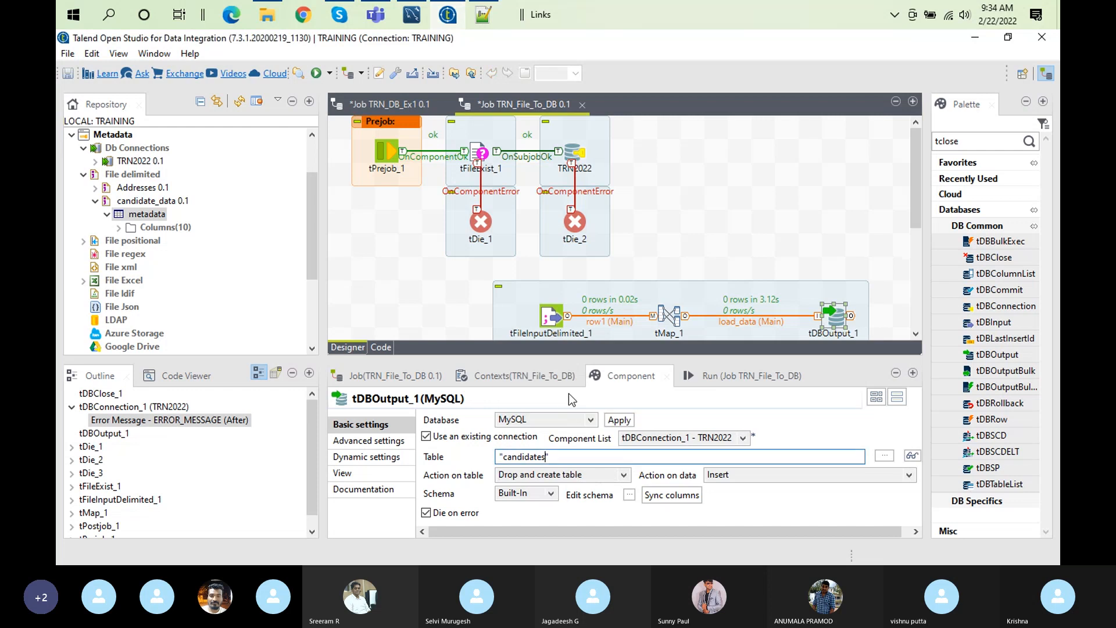
Step: Clear the old run log, run job TRN_File_To_DB and read its output in the enlarged Run view
left_click(734, 377)
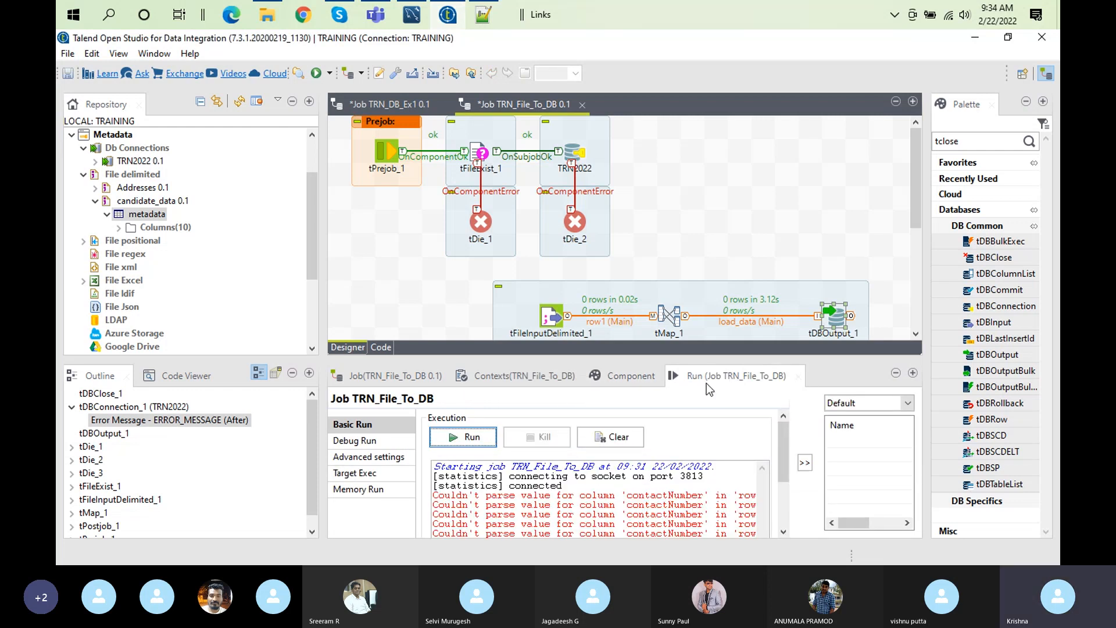
left_click(605, 443)
left_click(463, 437)
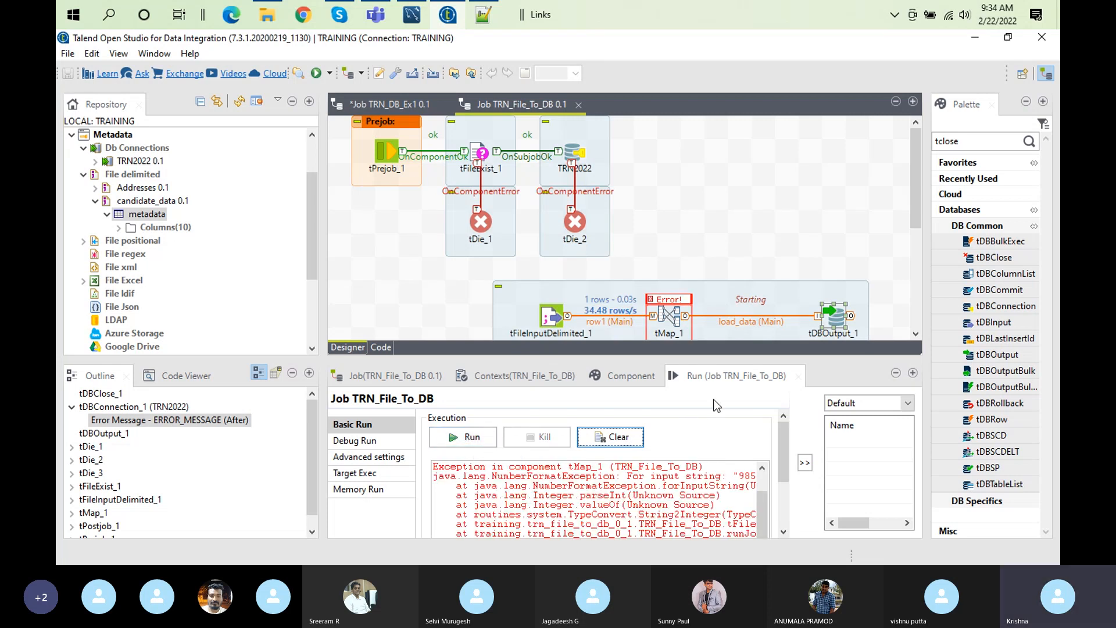
double_click(699, 377)
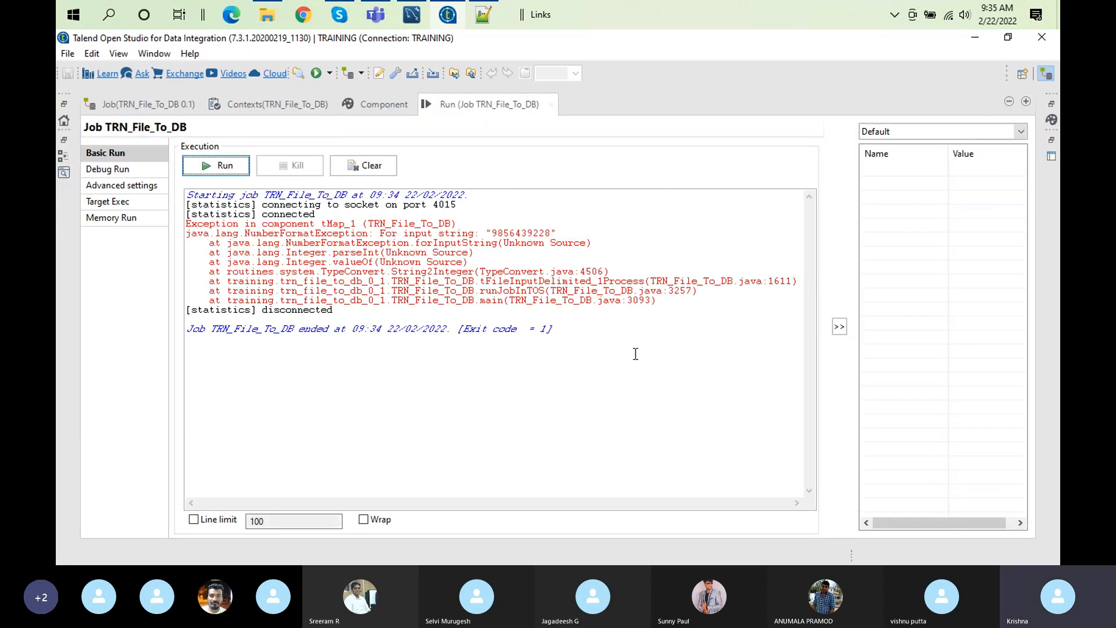
double_click(477, 97)
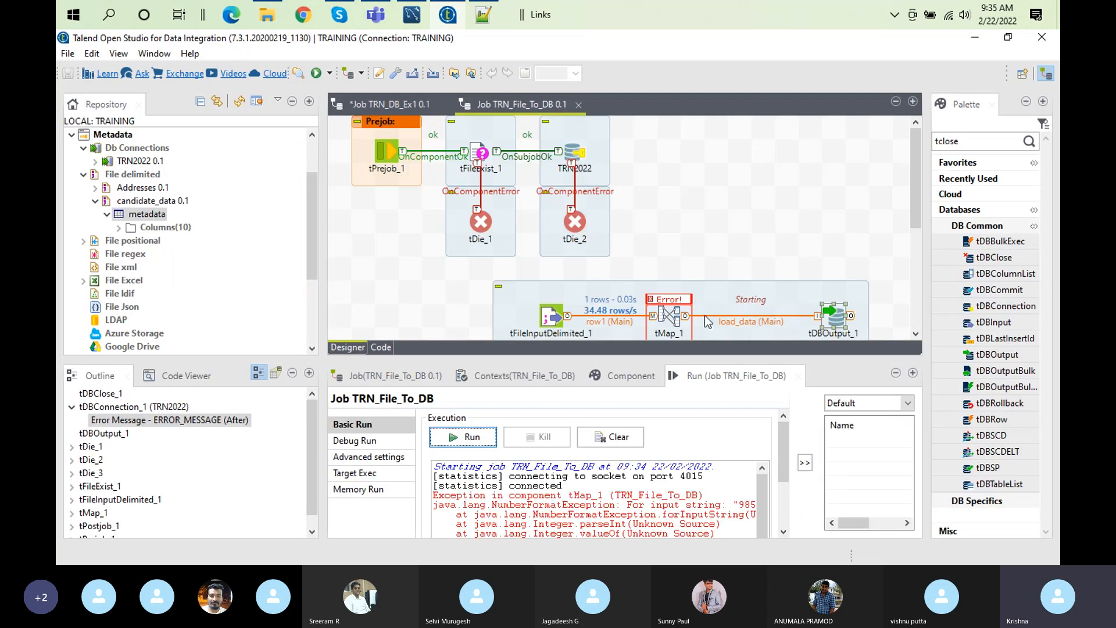
Step: Reopen tMap_1, check the contactNumber type in load_data, and disable Auto-Conversion of types in the property settings
double_click(672, 318)
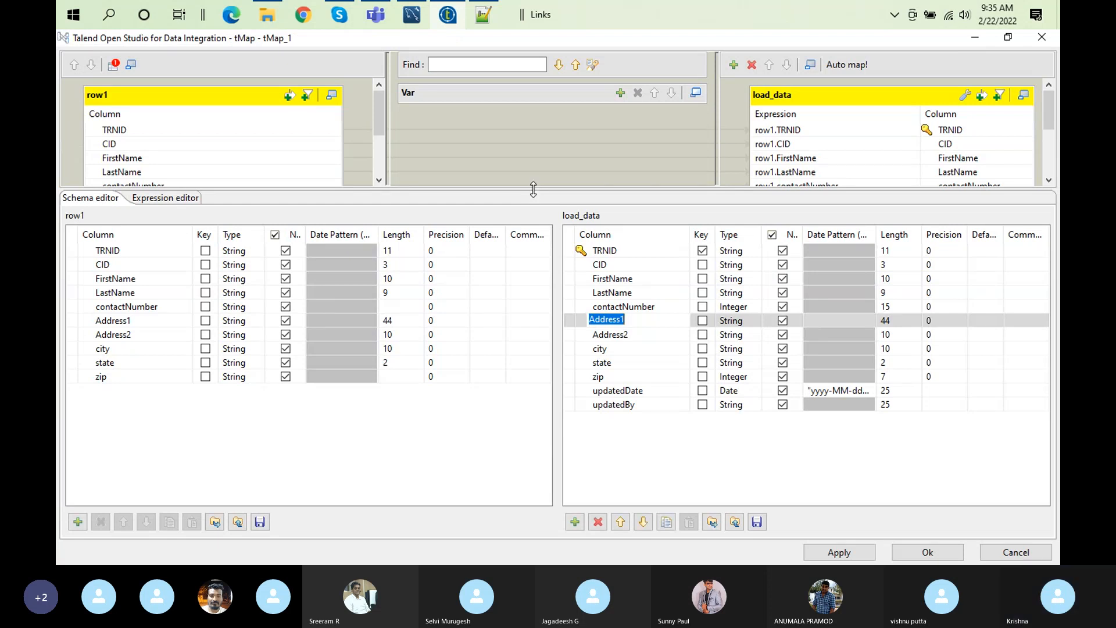
left_click(746, 306)
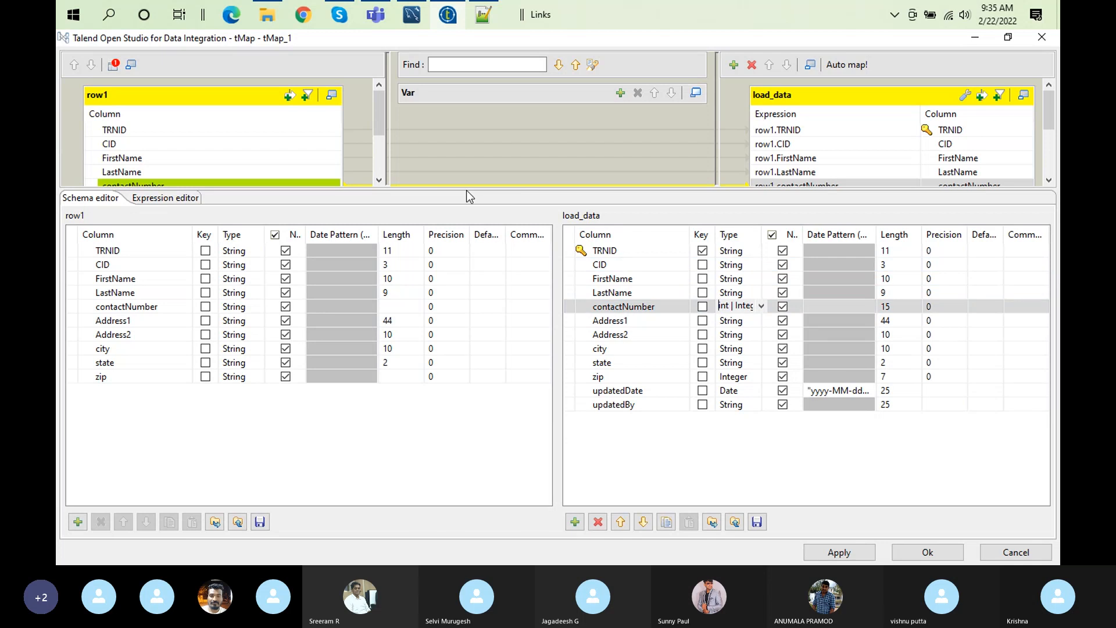
left_click_drag(466, 190, 448, 330)
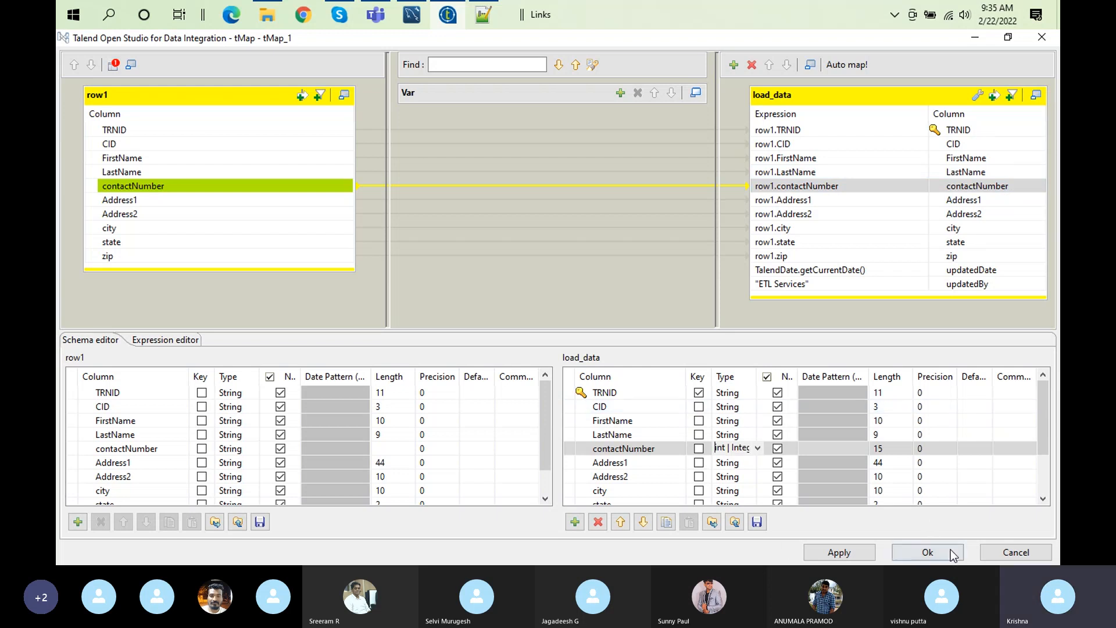
left_click(131, 63)
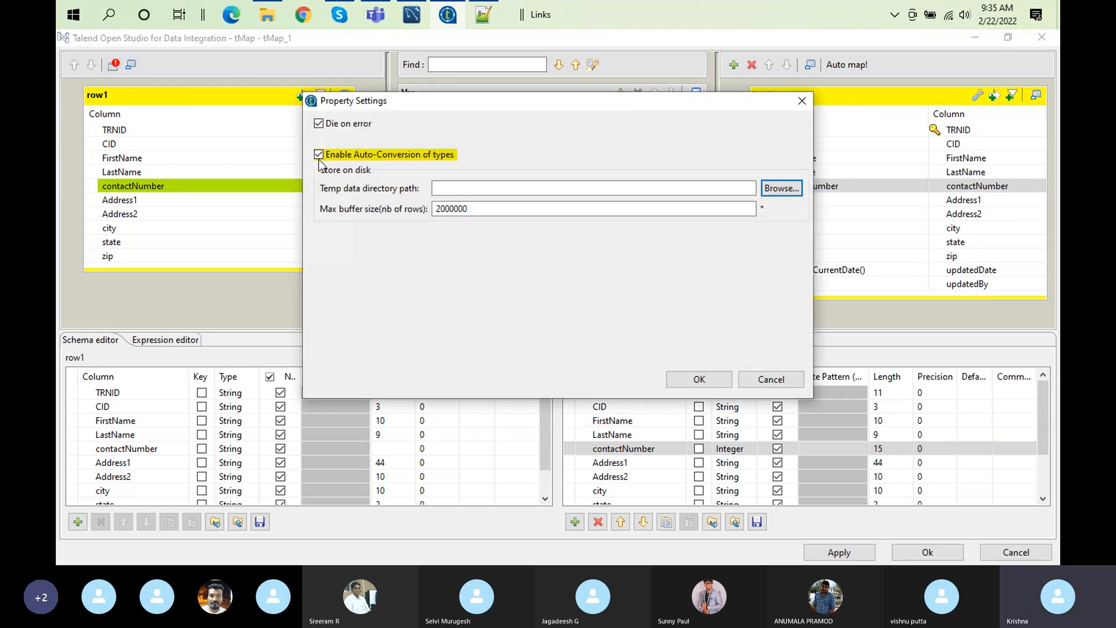
left_click(320, 156)
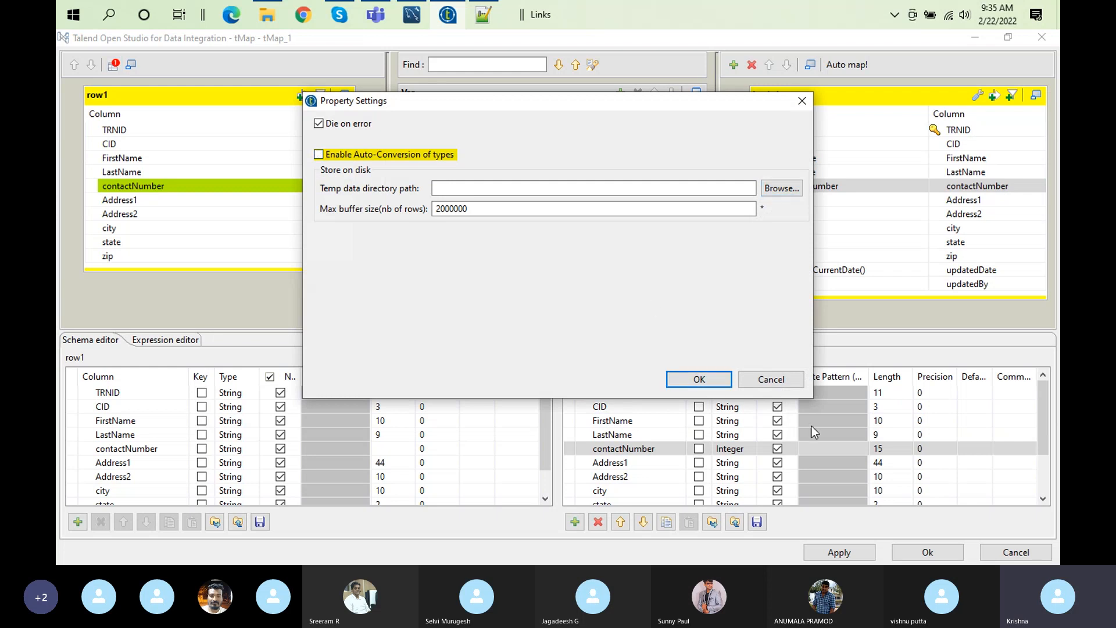
left_click(700, 379)
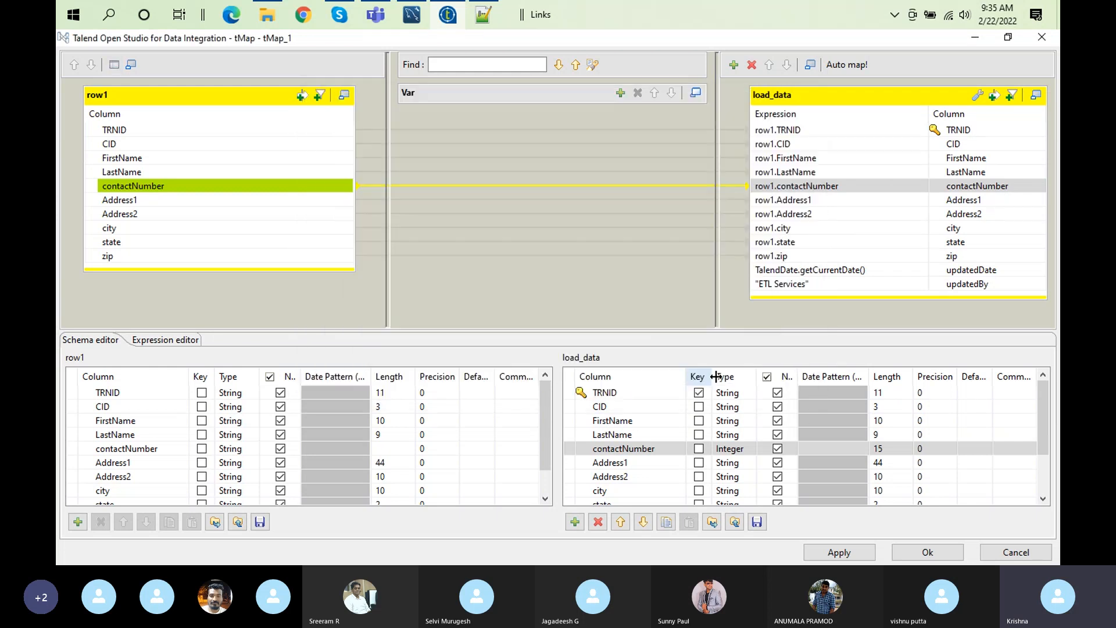
Step: Compare the contactNumber mapping in tMap_1 with the values in candidates.txt in Notepad++, and accept the tMap_1 settings back in Talend
left_click(853, 188)
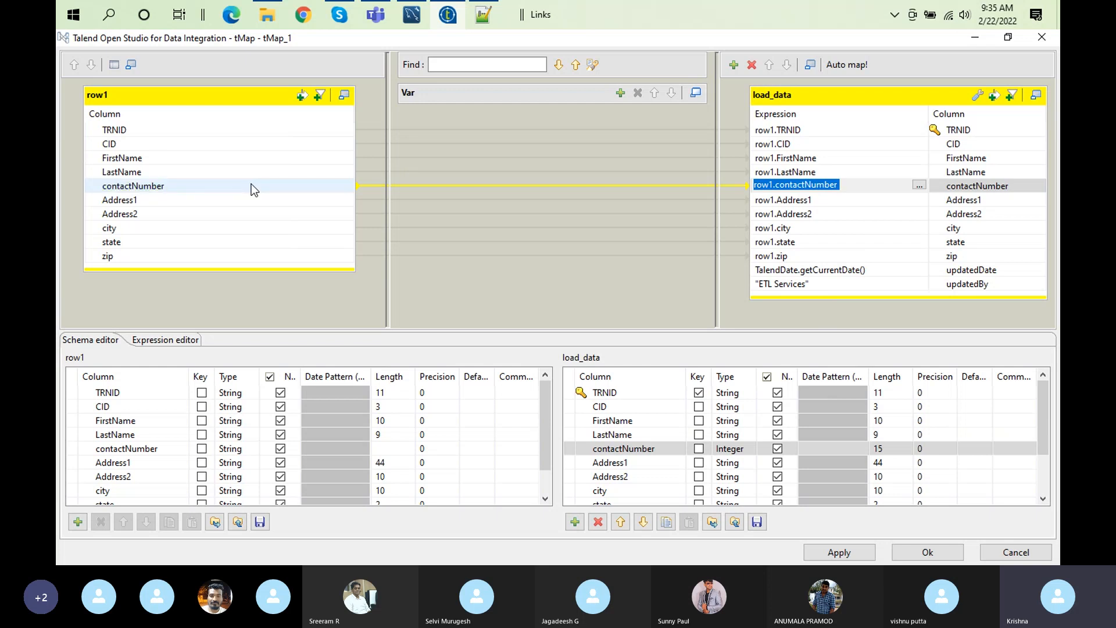
left_click(495, 16)
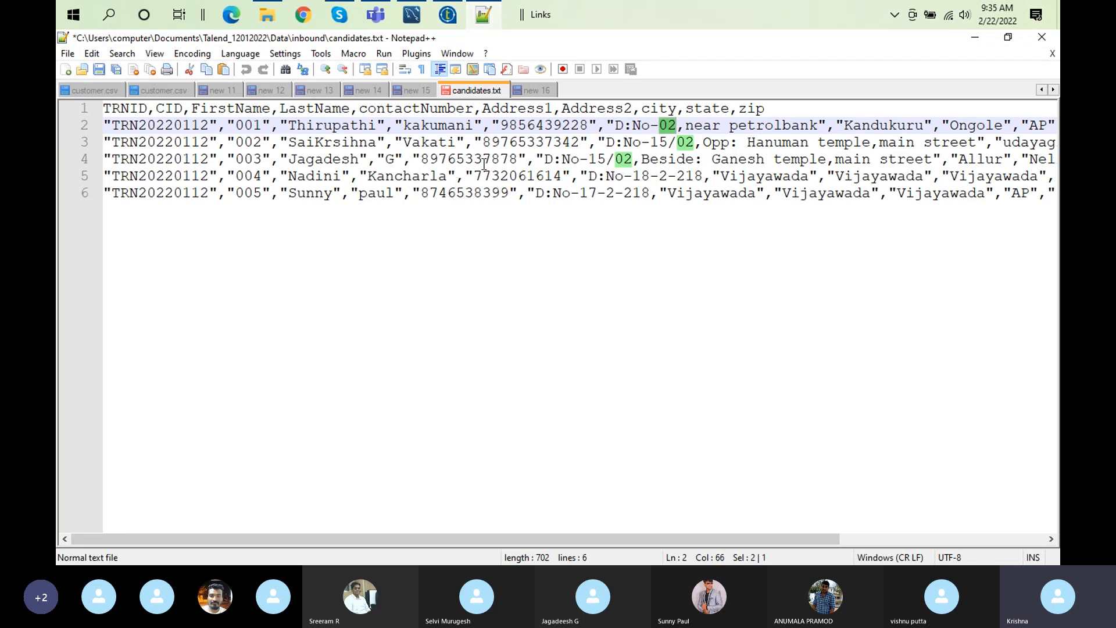
left_click(448, 14)
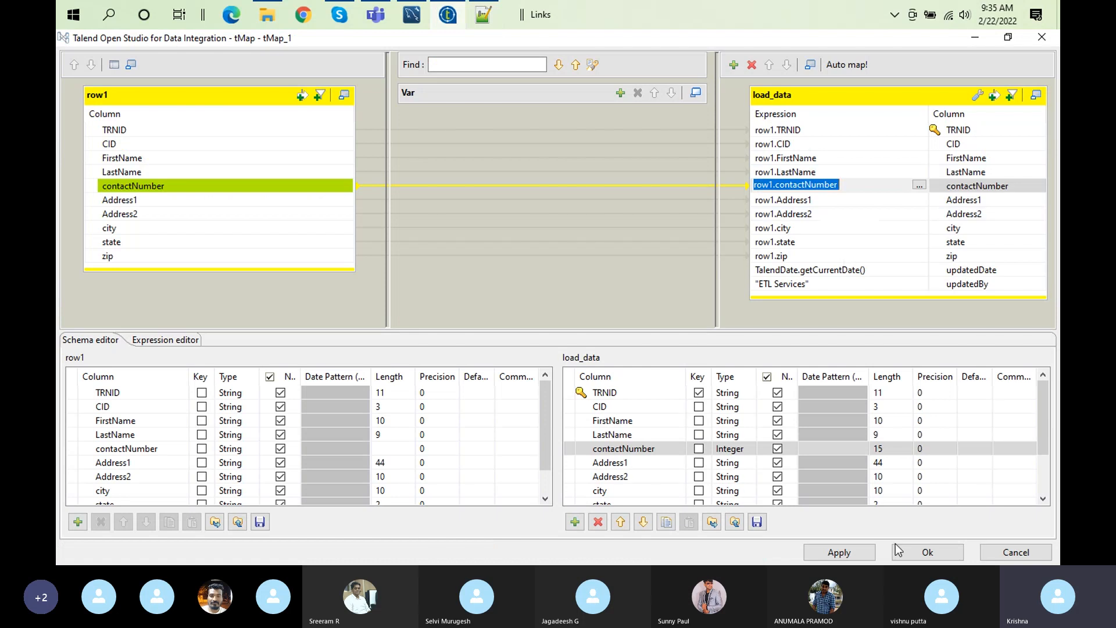
left_click(917, 552)
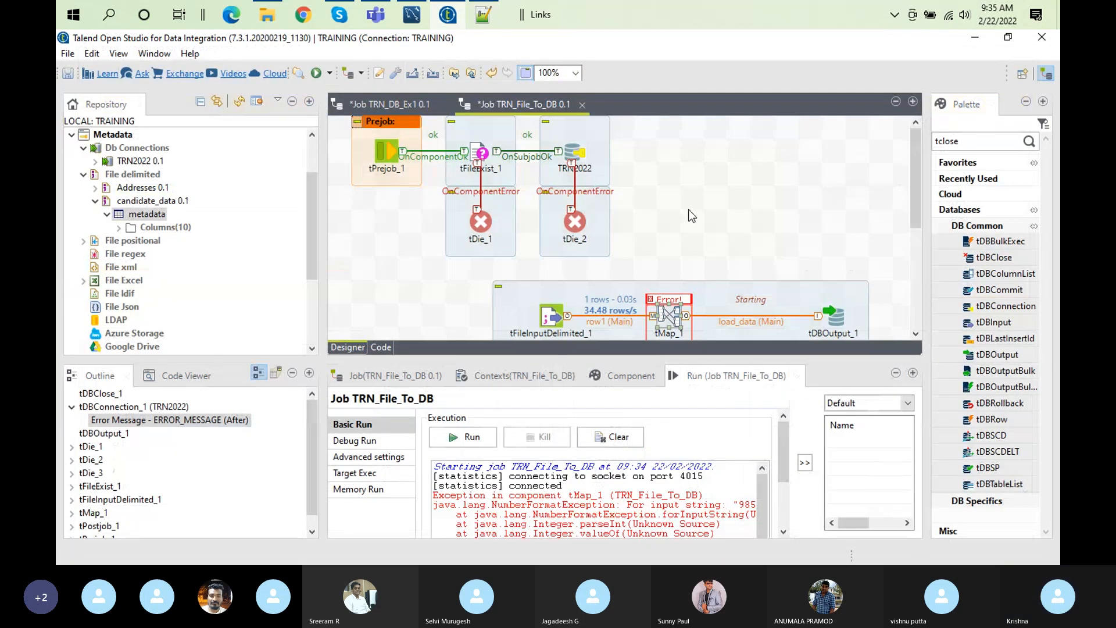
Step: Add a tConvertType component to the job and review its Auto Cast and Manual Cast settings
type("tcon")
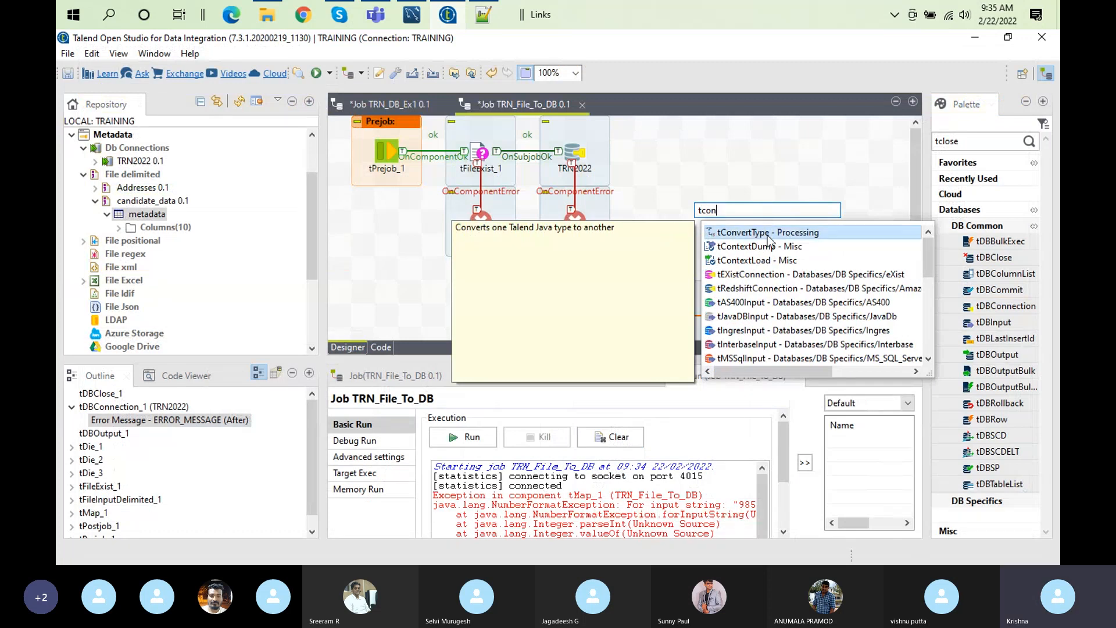
double_click(792, 234)
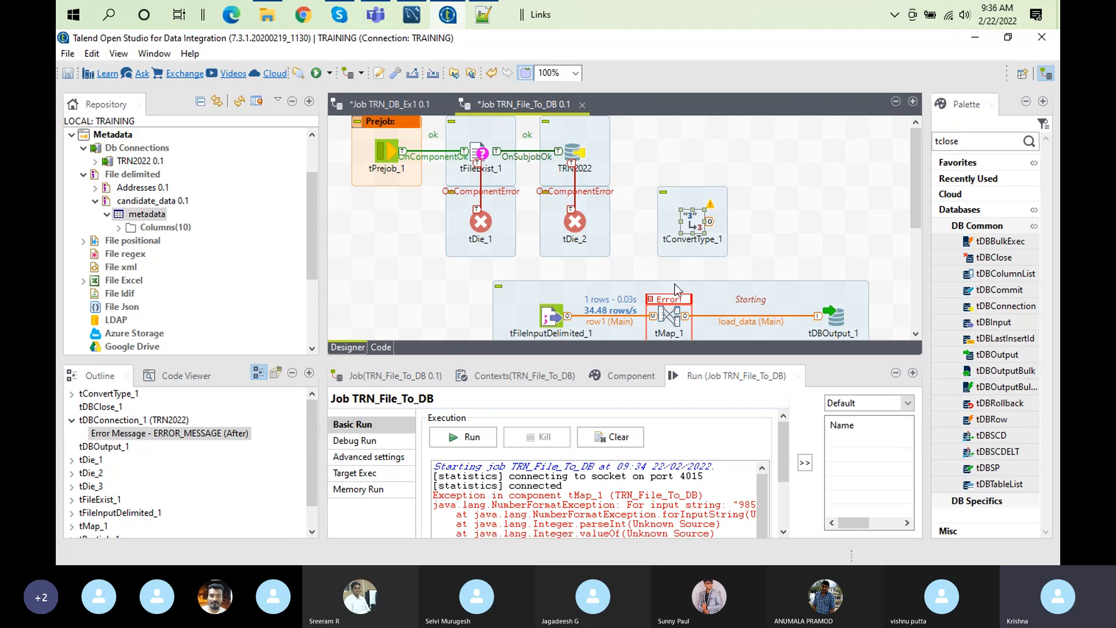
left_click(690, 224)
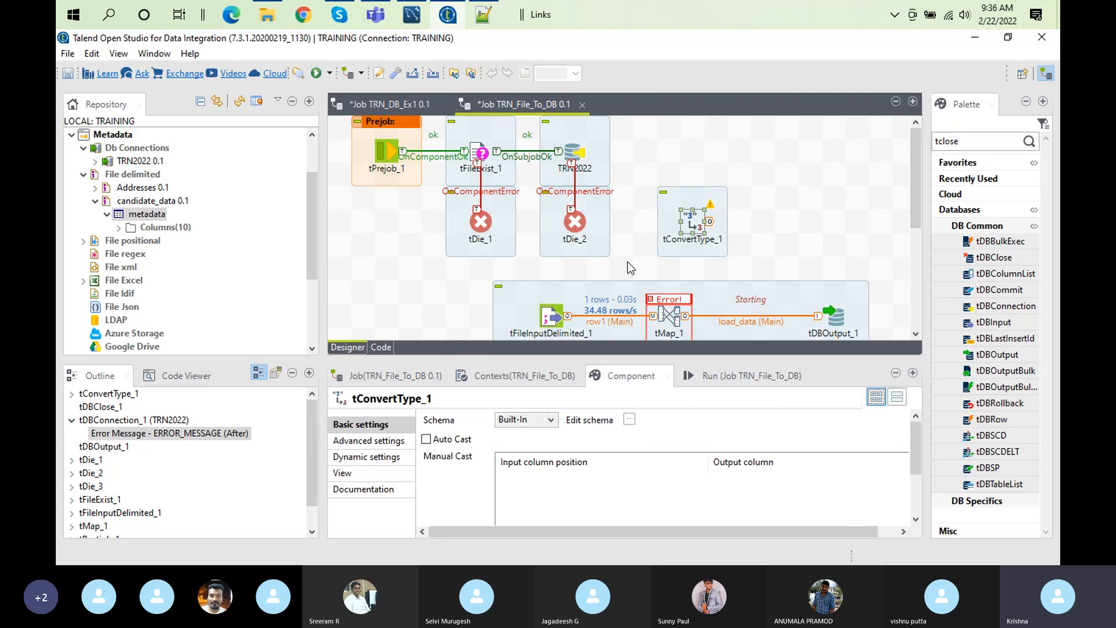
double_click(643, 372)
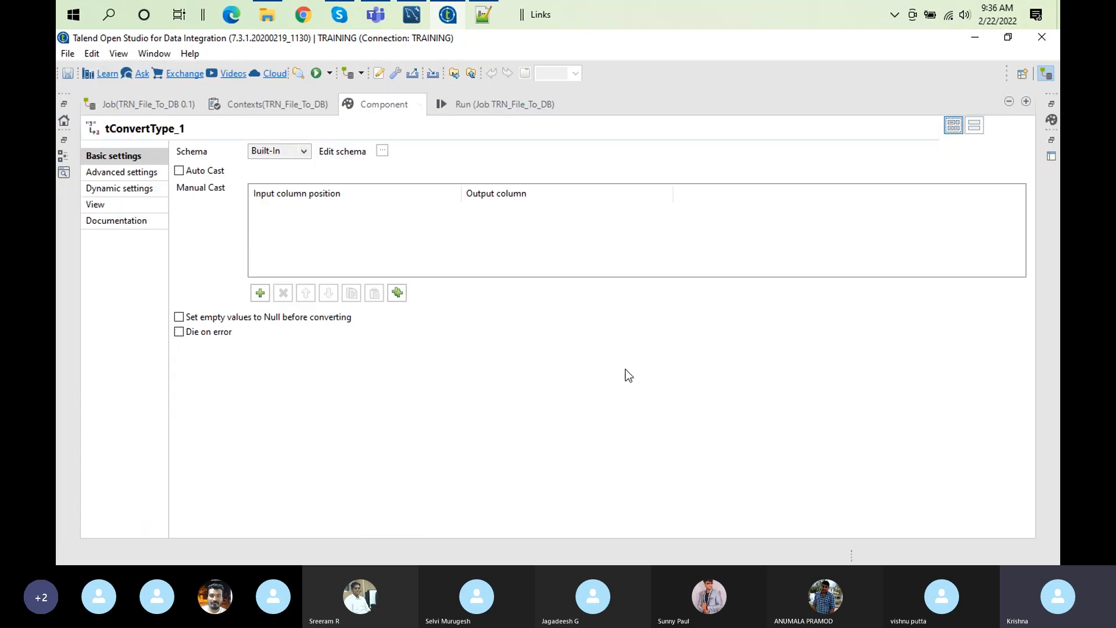
left_click(179, 171)
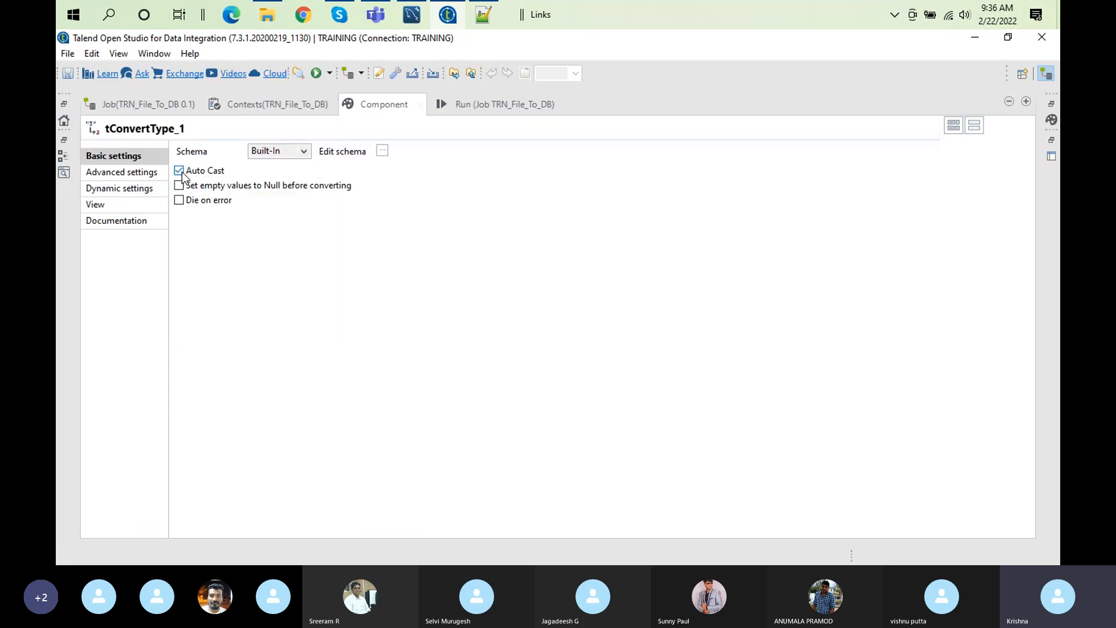
left_click(180, 170)
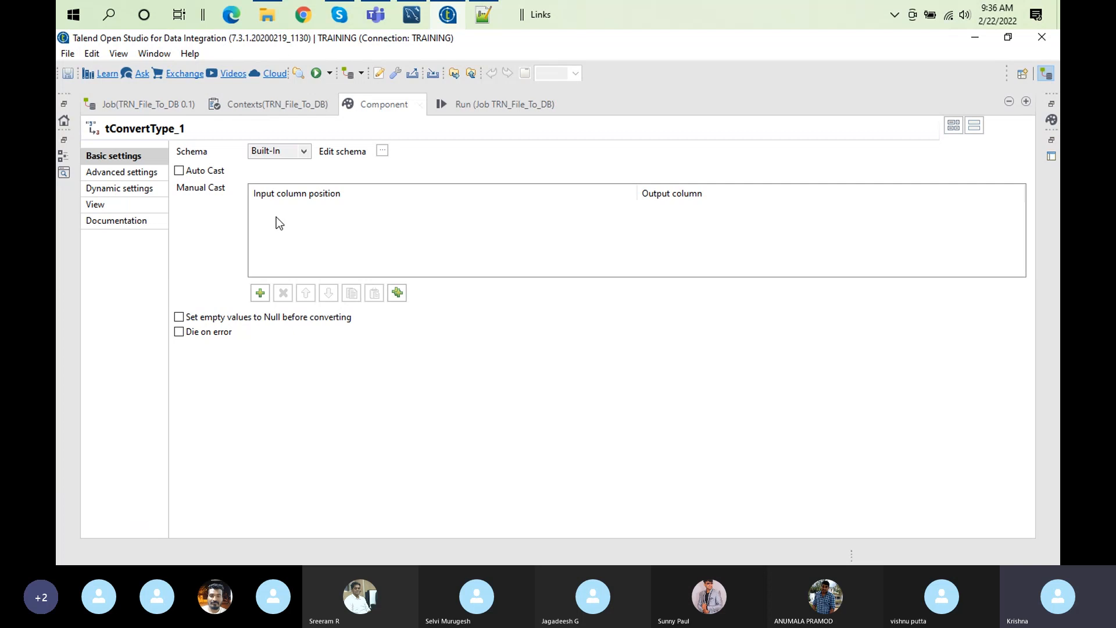
double_click(389, 109)
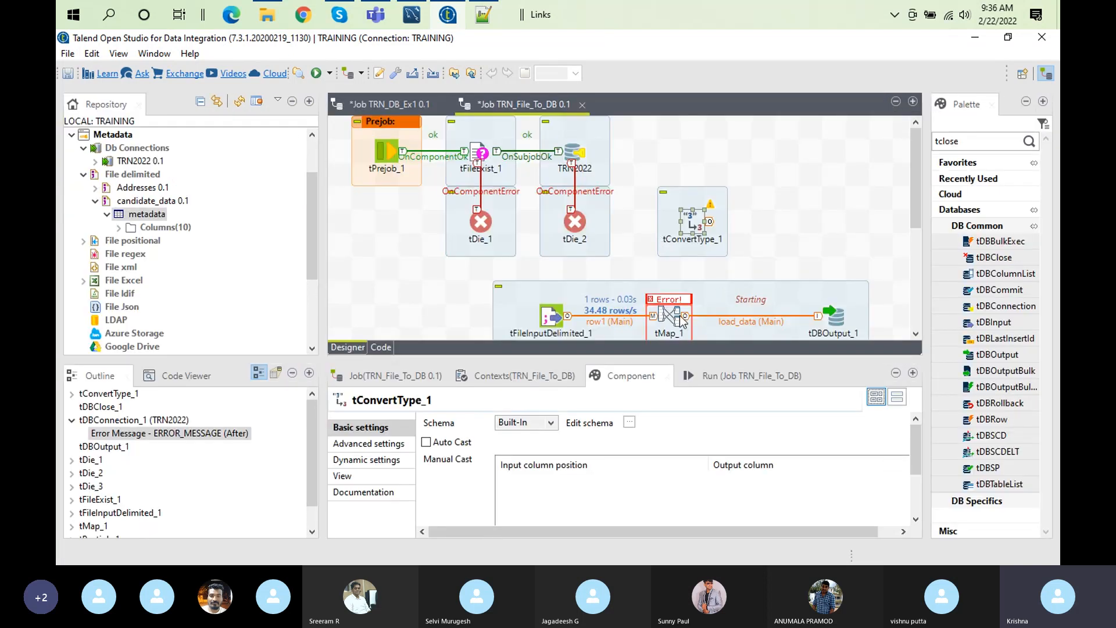
Step: Redirect the row1 link from tMap_1 to tConvertType_1, placing the converter between tFileInputDelimited_1 and tMap_1
left_click(654, 319)
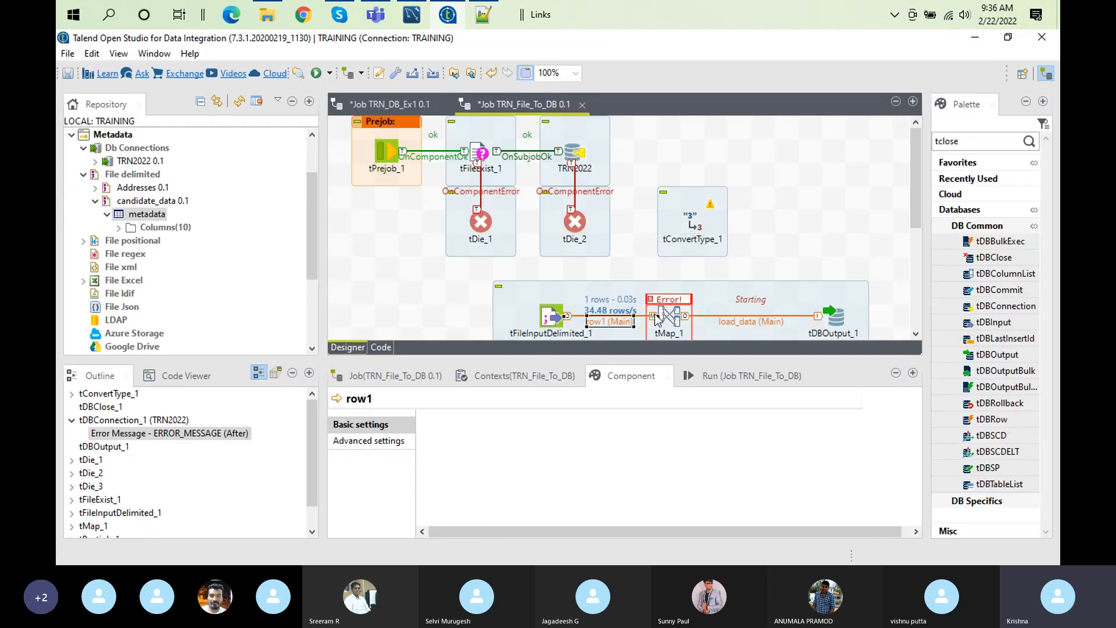
left_click_drag(654, 318, 457, 317)
left_click(551, 317)
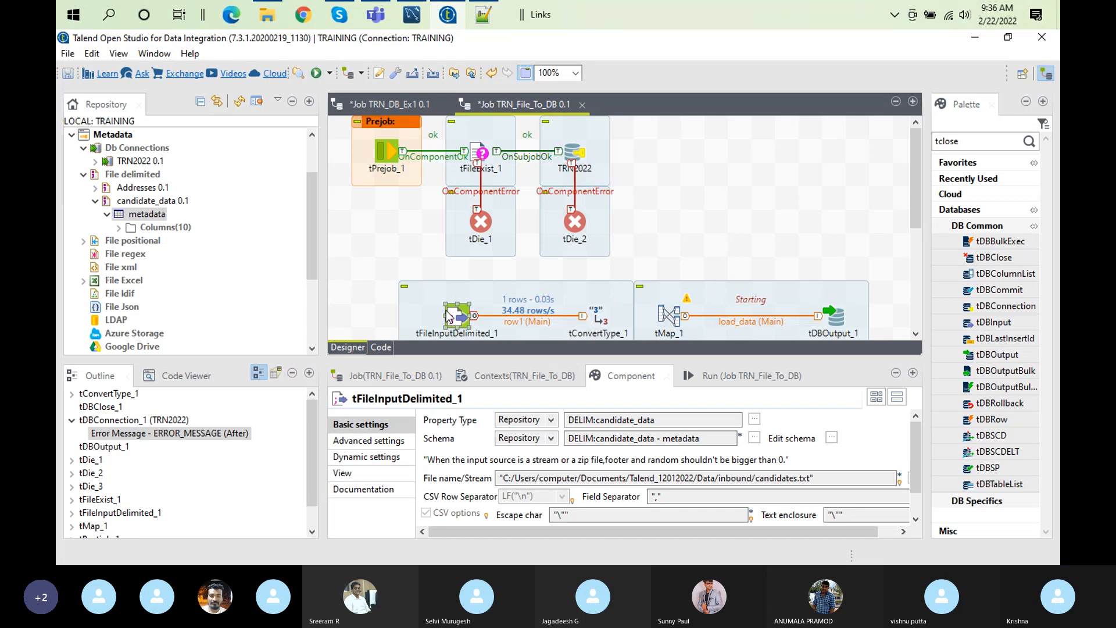
Step: Sync the columns of tConvertType_1 and set the output type of contactNumber and zip to int | Integer
left_click(600, 319)
left_click(678, 426)
left_click(631, 422)
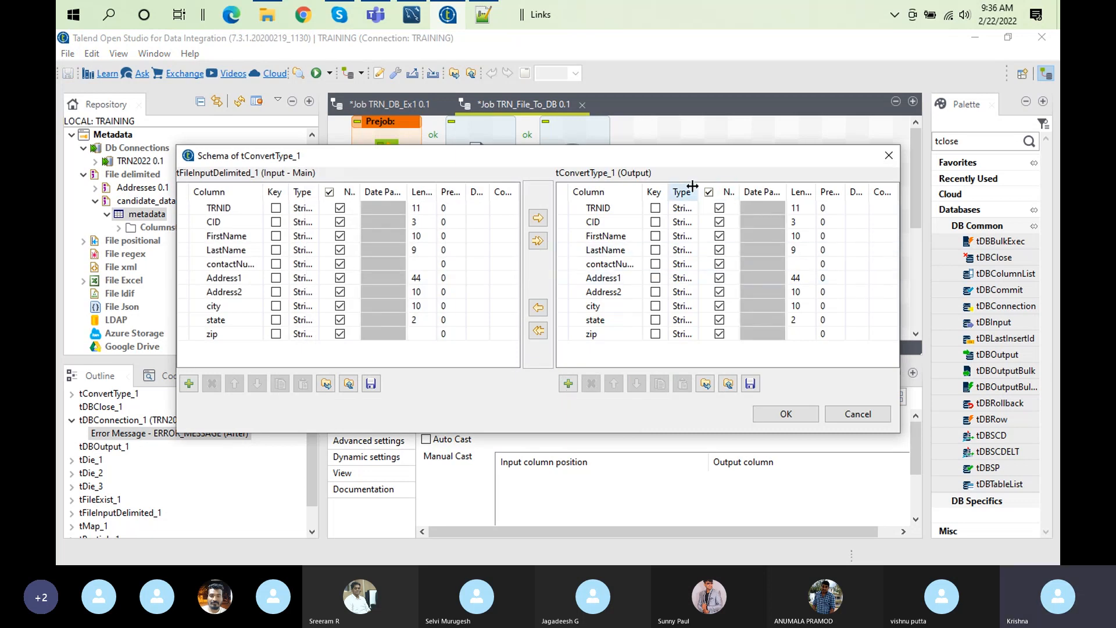
left_click_drag(699, 191, 745, 184)
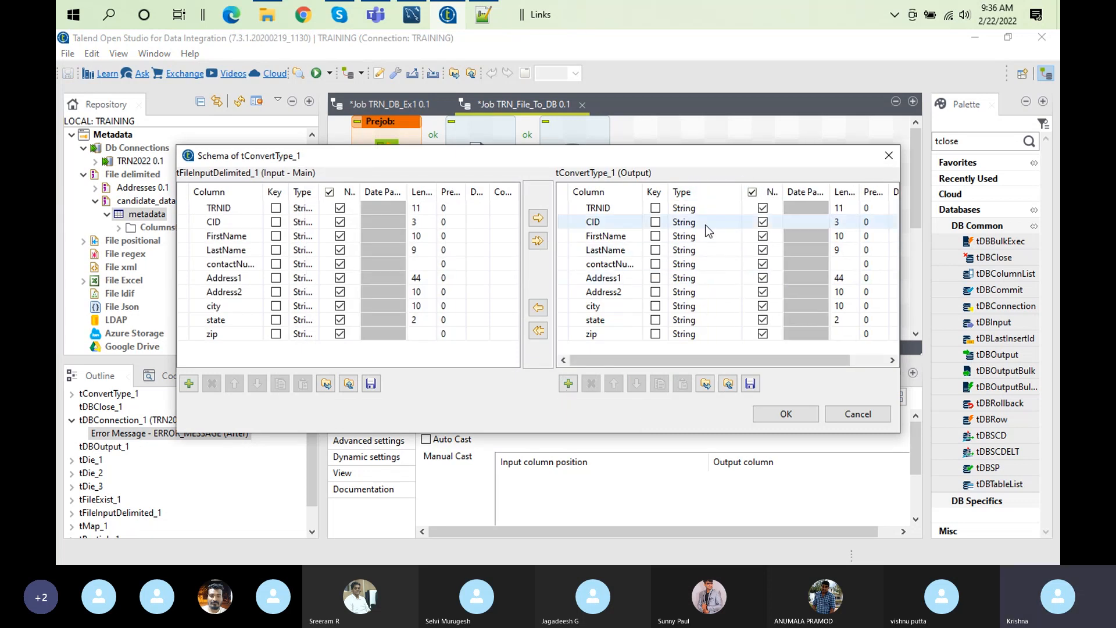
left_click(705, 262)
left_click(725, 263)
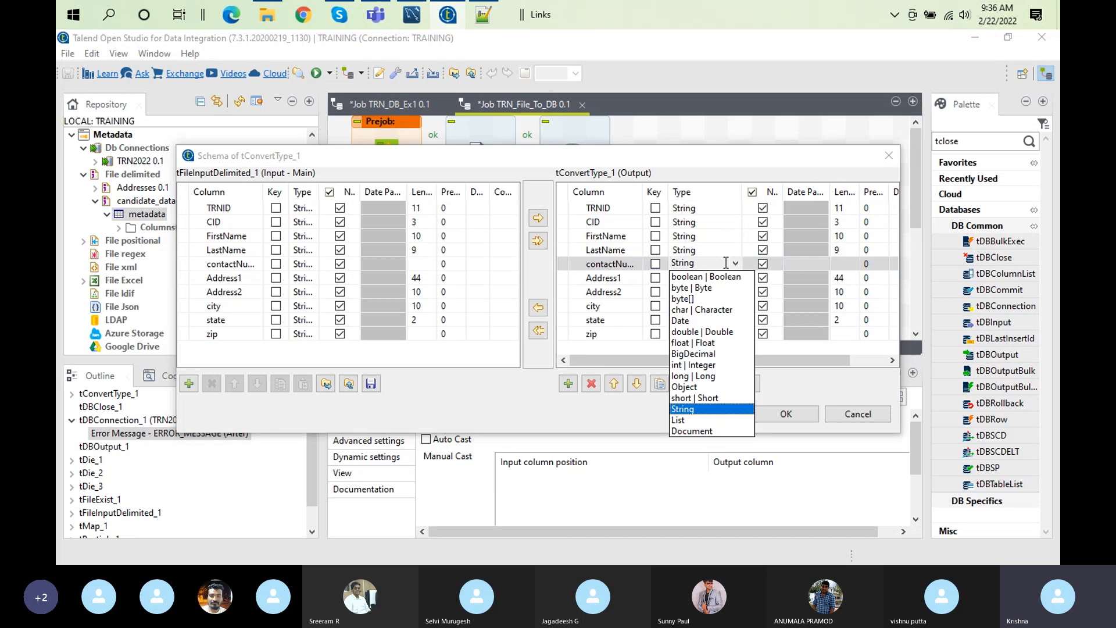
left_click(704, 365)
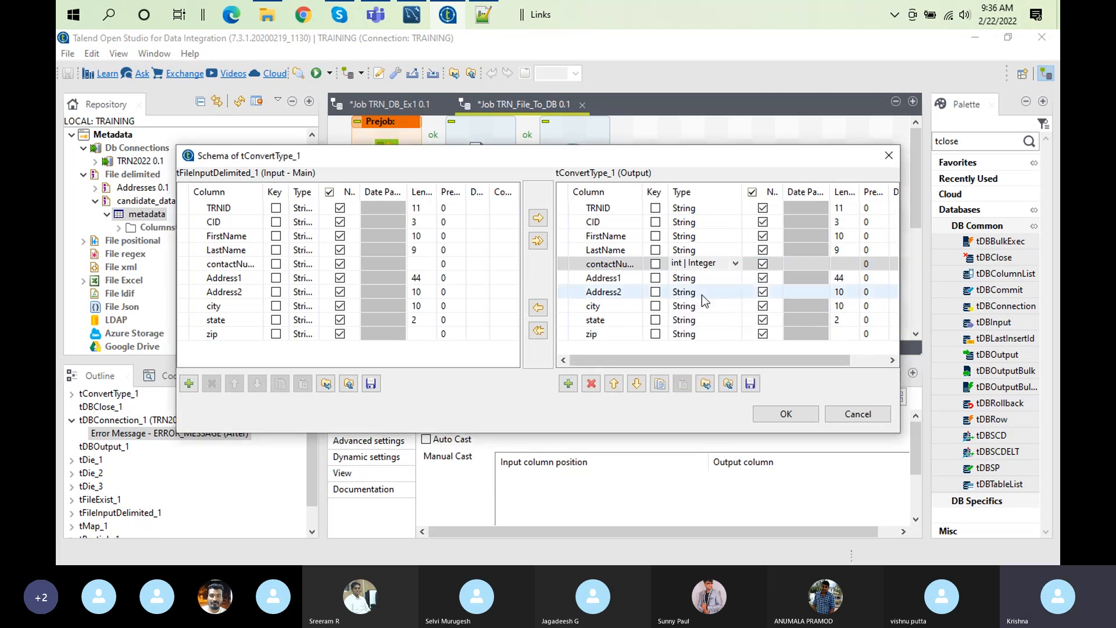
left_click(701, 334)
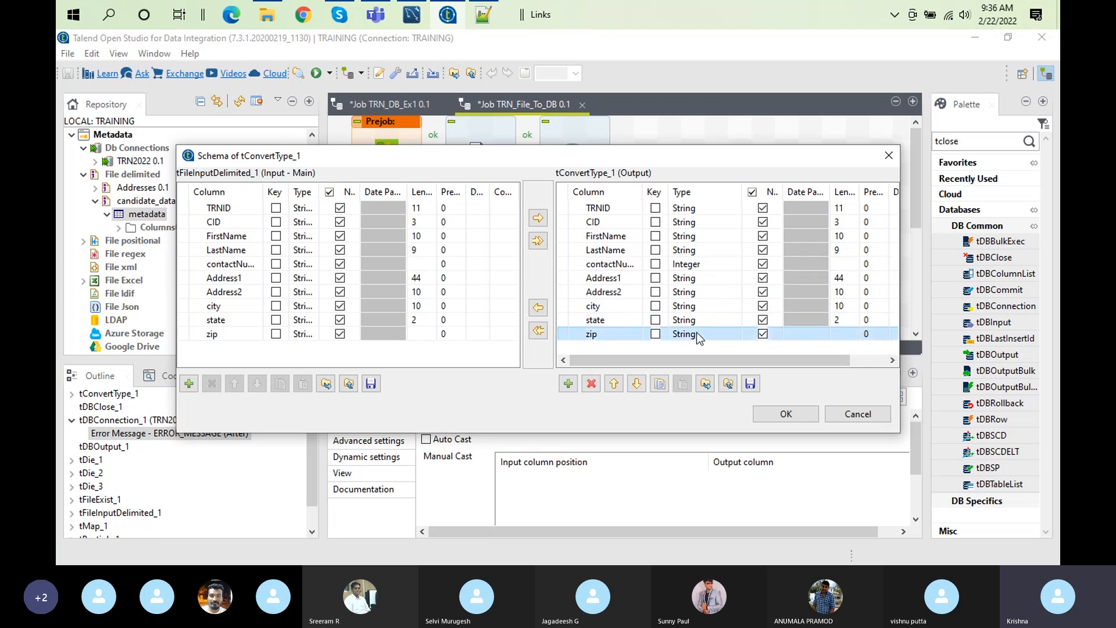
left_click(711, 331)
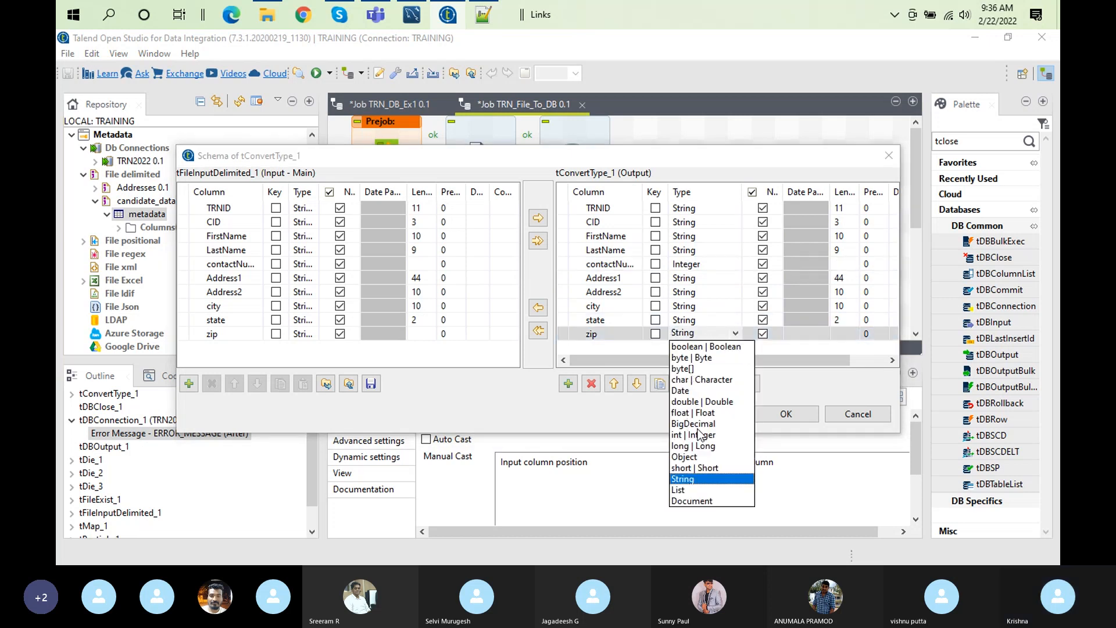
left_click(704, 436)
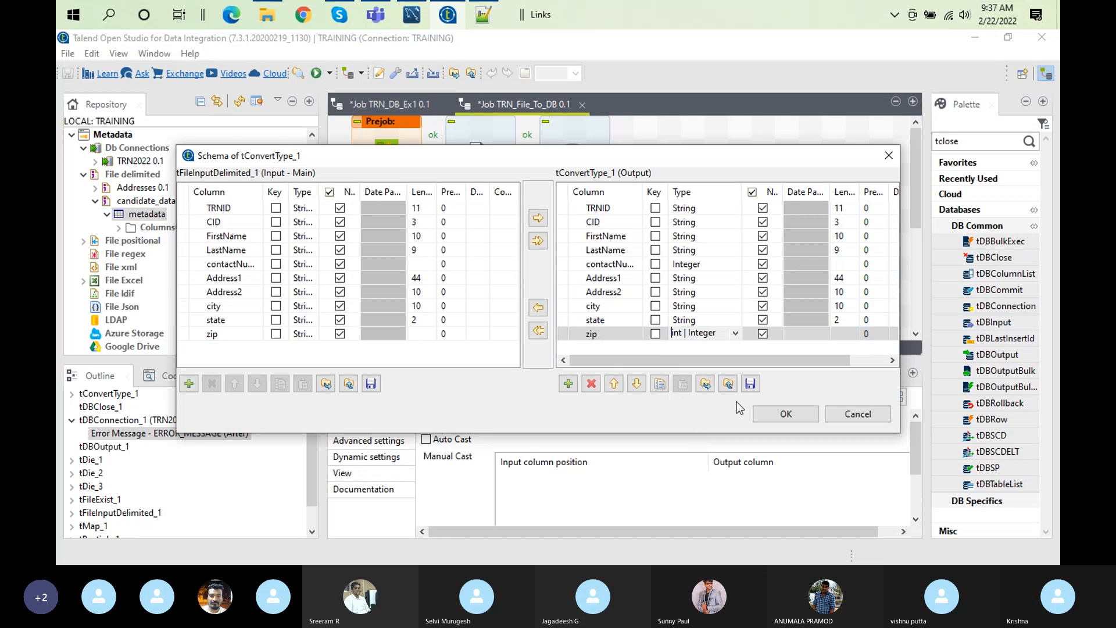
left_click(785, 415)
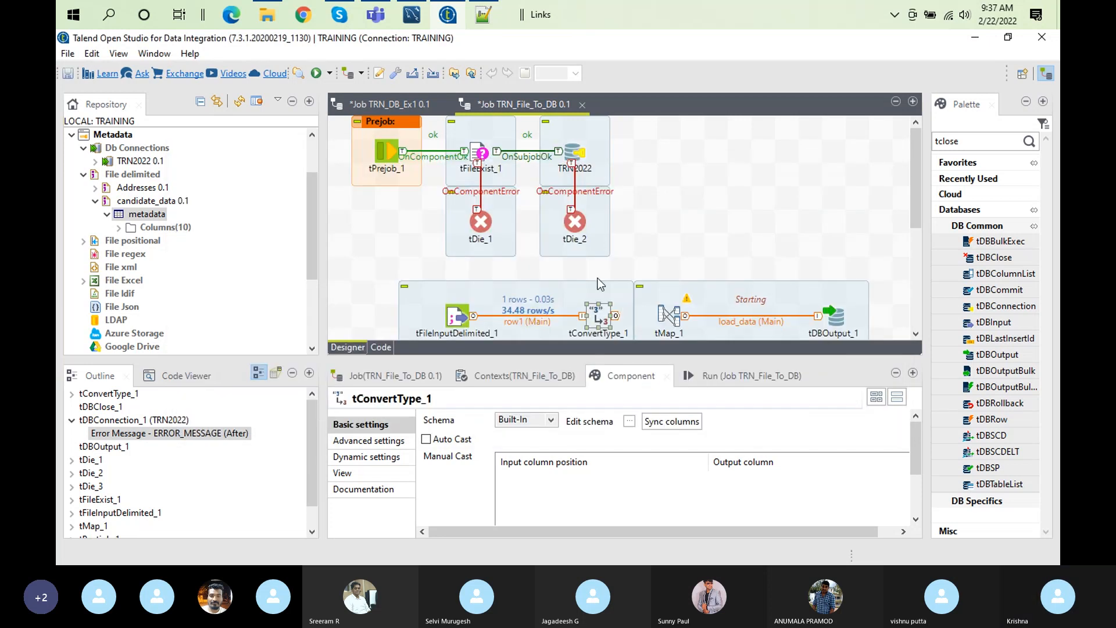
Step: Move the tMap_1 subjob away from tConvertType_1 and place a tLogRow component in the space between them
right_click(597, 319)
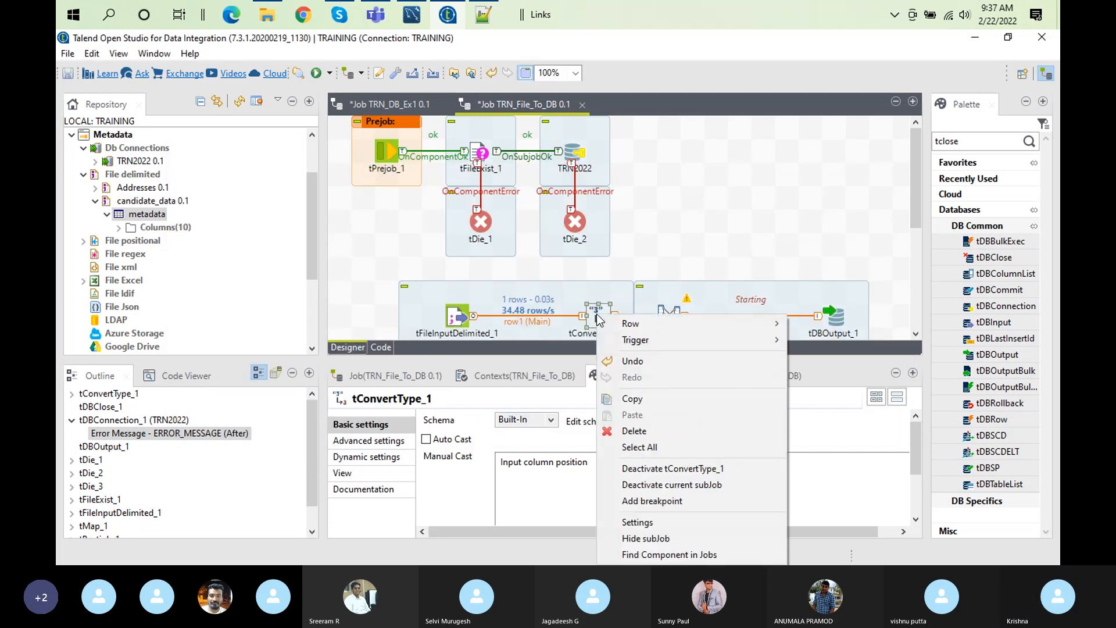
left_click(721, 263)
left_click_drag(731, 295, 872, 295)
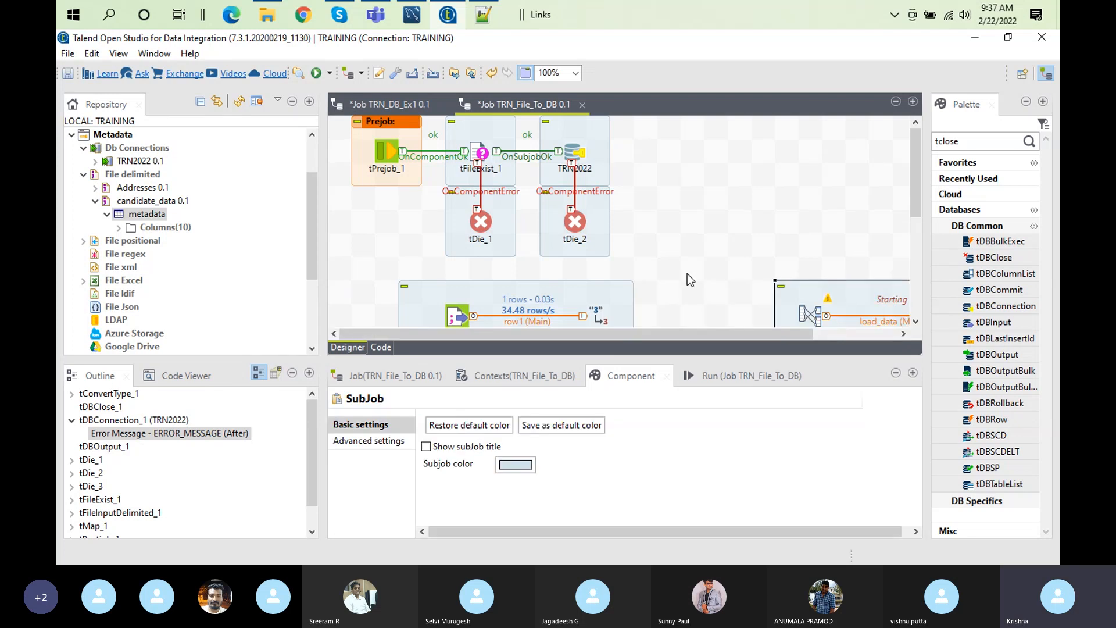
left_click(969, 141)
key("BackSpace")
key("BackSpace")
key("BackSpace")
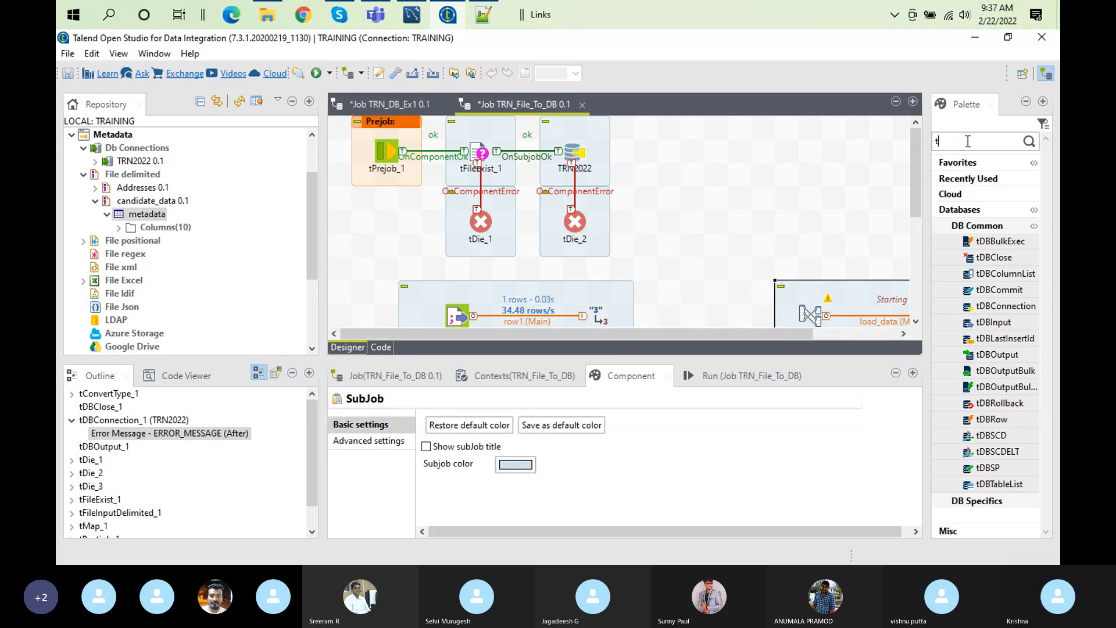
key("Return")
left_click_drag(977, 241, 679, 297)
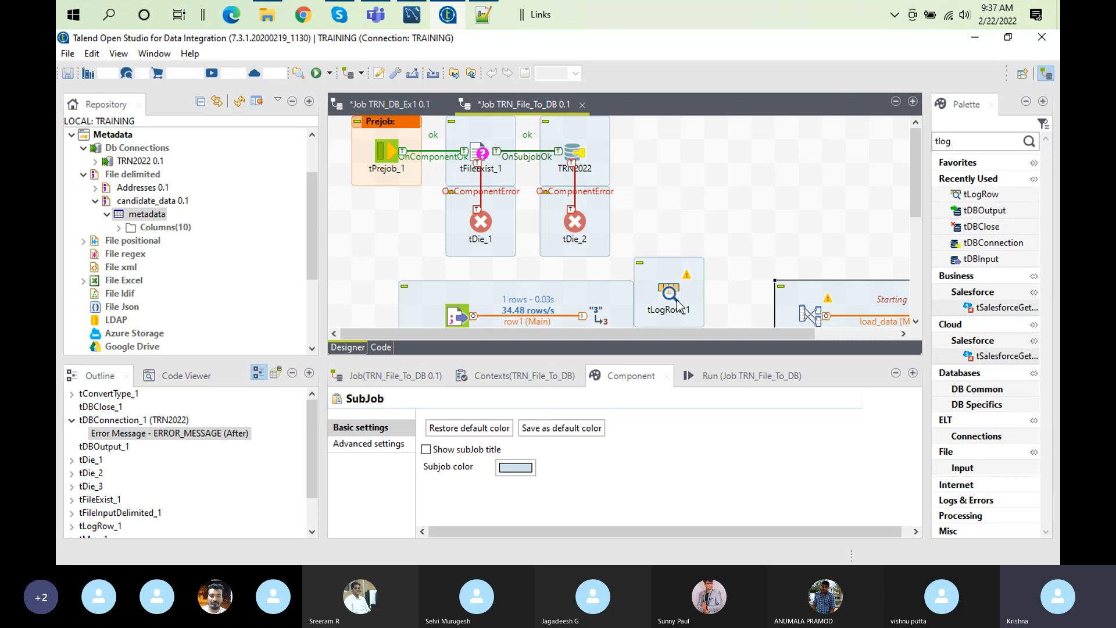
Step: Deactivate the subjob that contains tMap_1 and tDBOutput_1
right_click(809, 319)
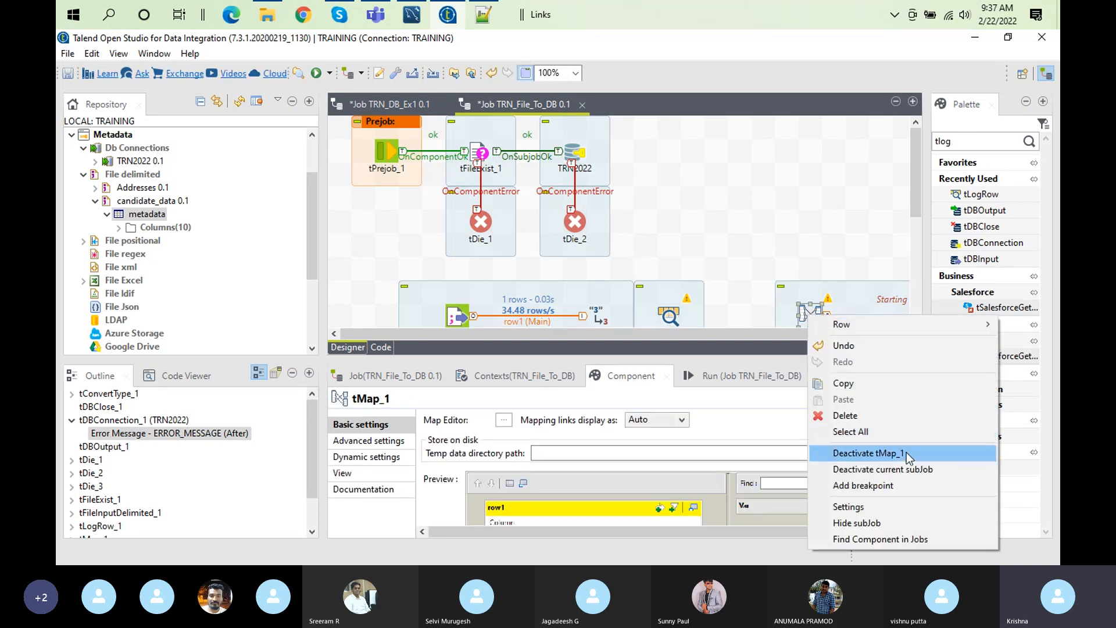
left_click(918, 470)
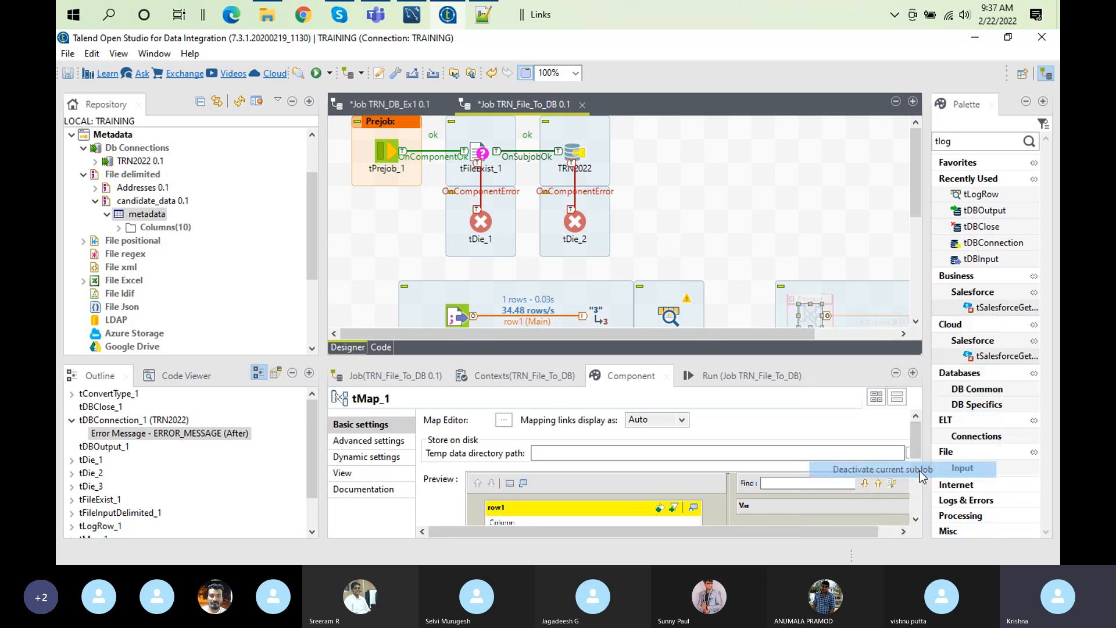
Step: Connect tConvertType_1 to tLogRow_1 with a Main row and set the log output mode to Table
right_click(599, 310)
mouse_move(724, 314)
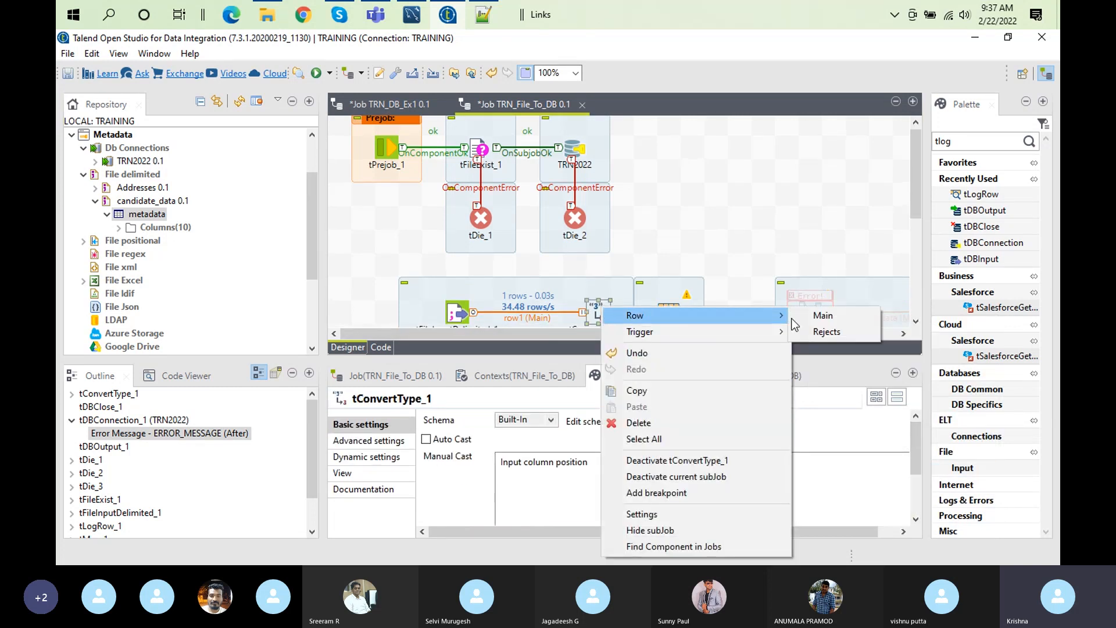
left_click(822, 315)
left_click(670, 313)
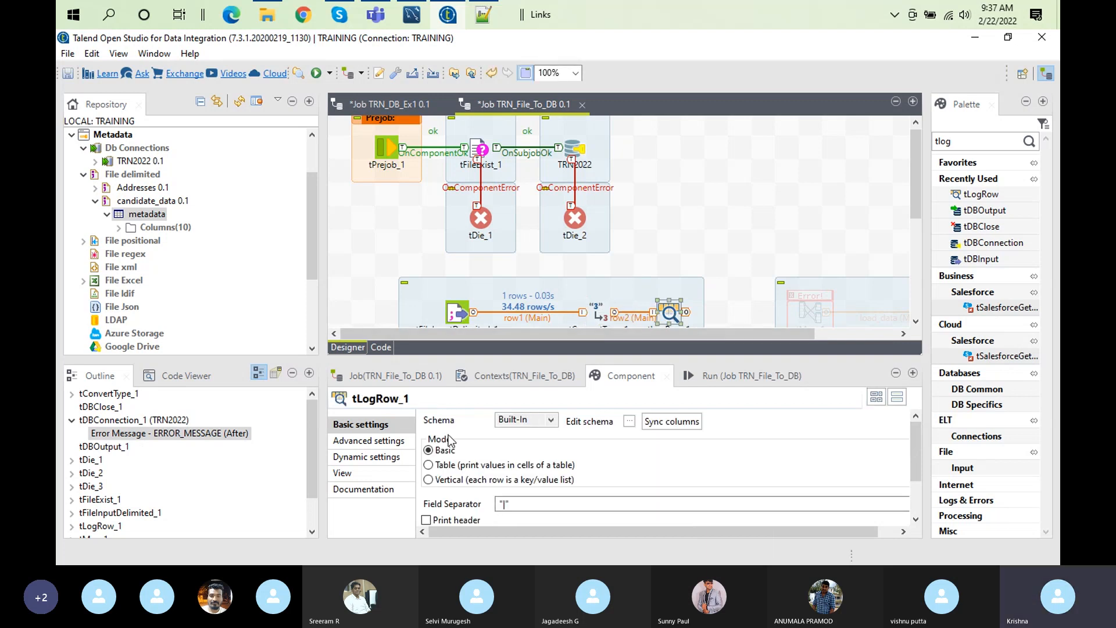
left_click(430, 465)
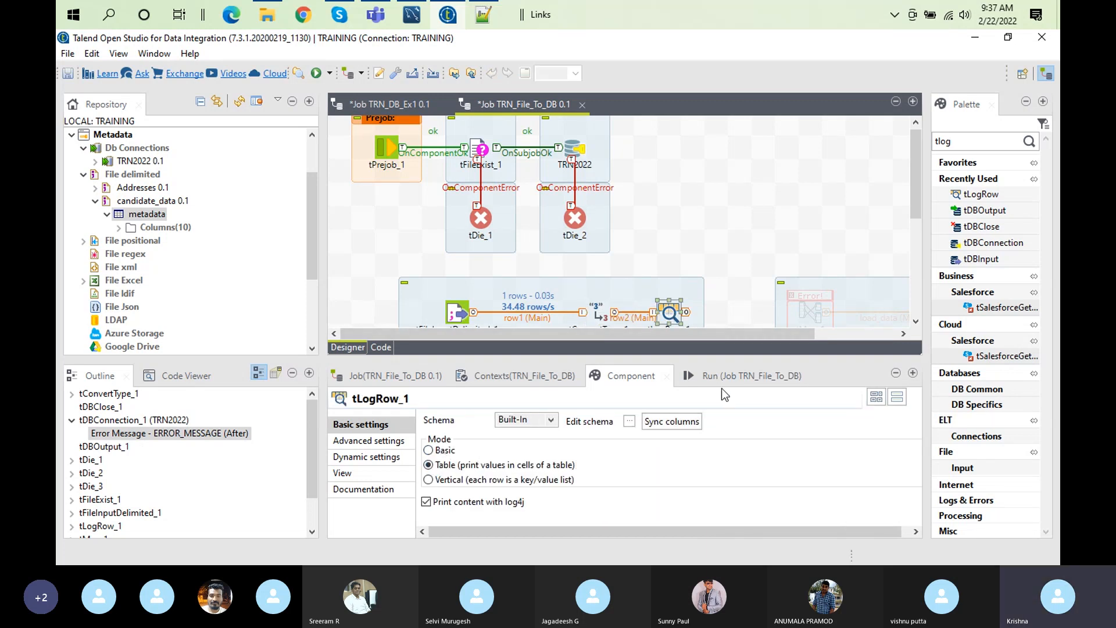
Step: Clear the old run log and run job TRN_File_To_DB with the converted rows going to tLogRow_1
left_click(713, 376)
left_click(618, 441)
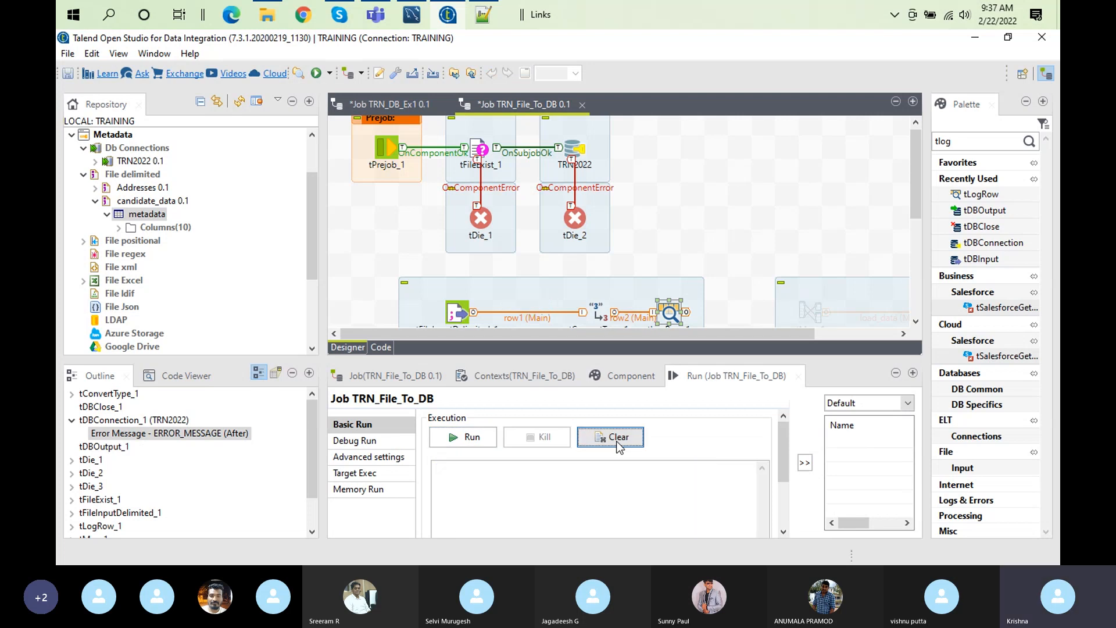
left_click(443, 442)
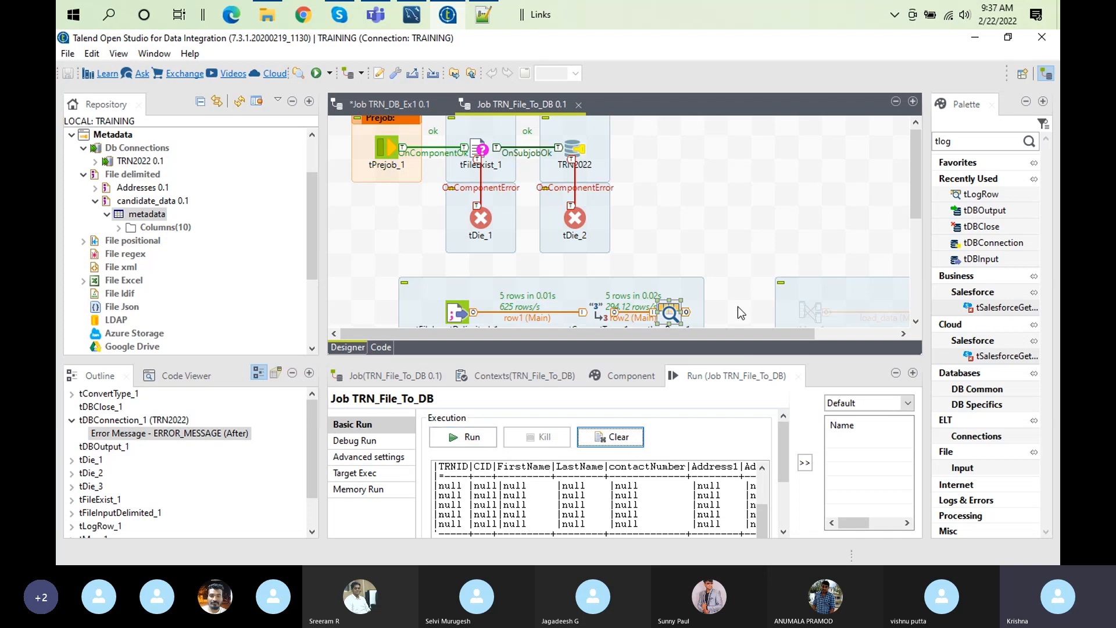
Step: Enable Auto Cast on tConvertType_1 and return to the run view of job TRN_File_To_DB
left_click(603, 313)
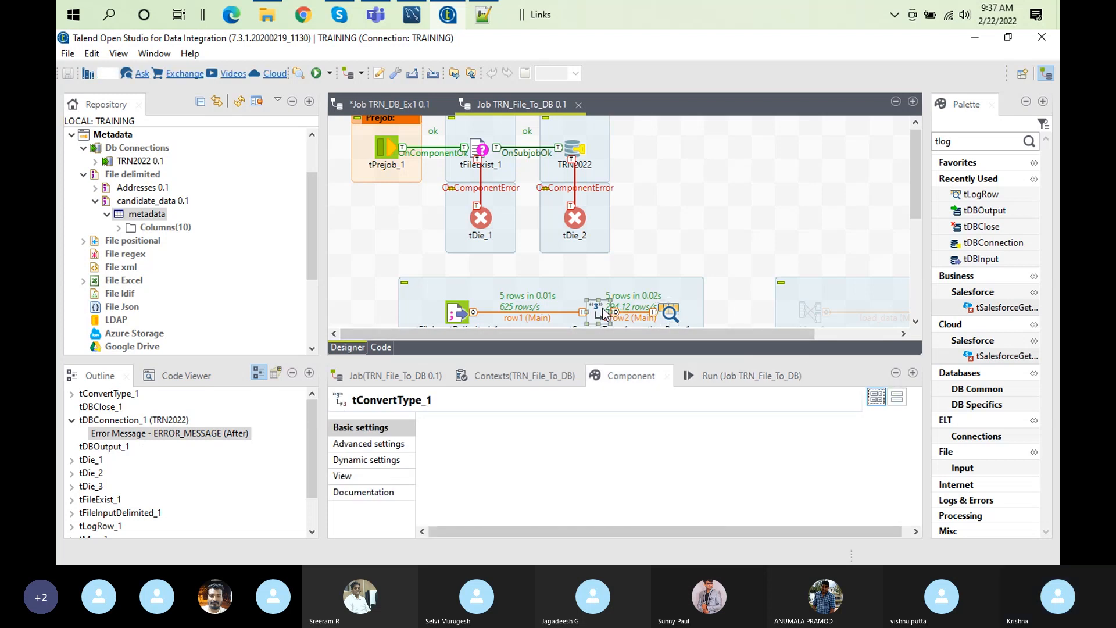
left_click(426, 442)
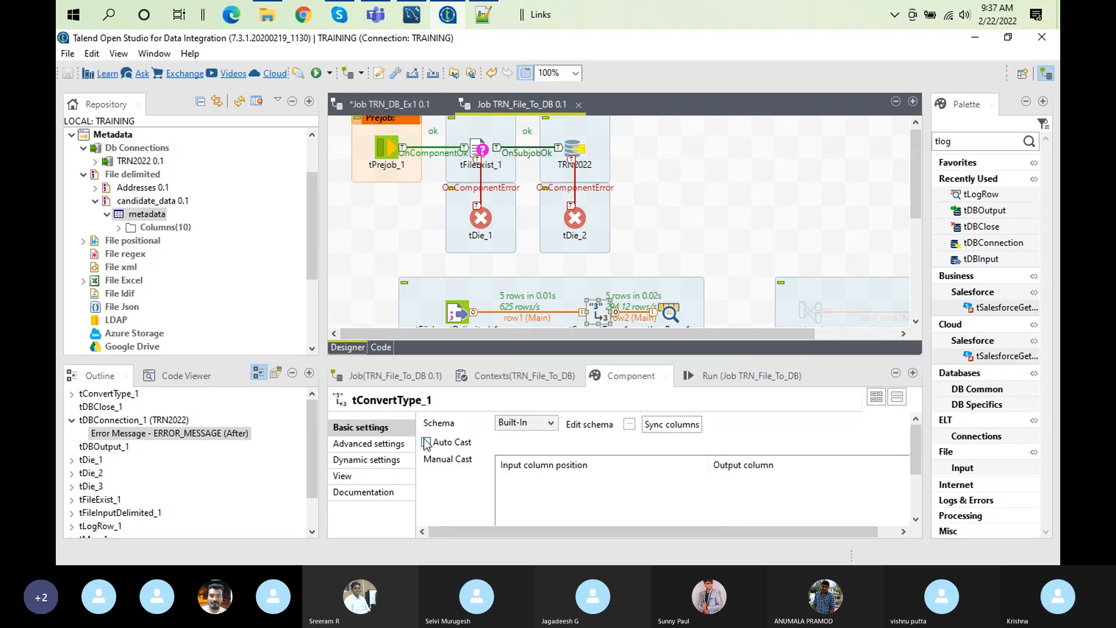
left_click(742, 375)
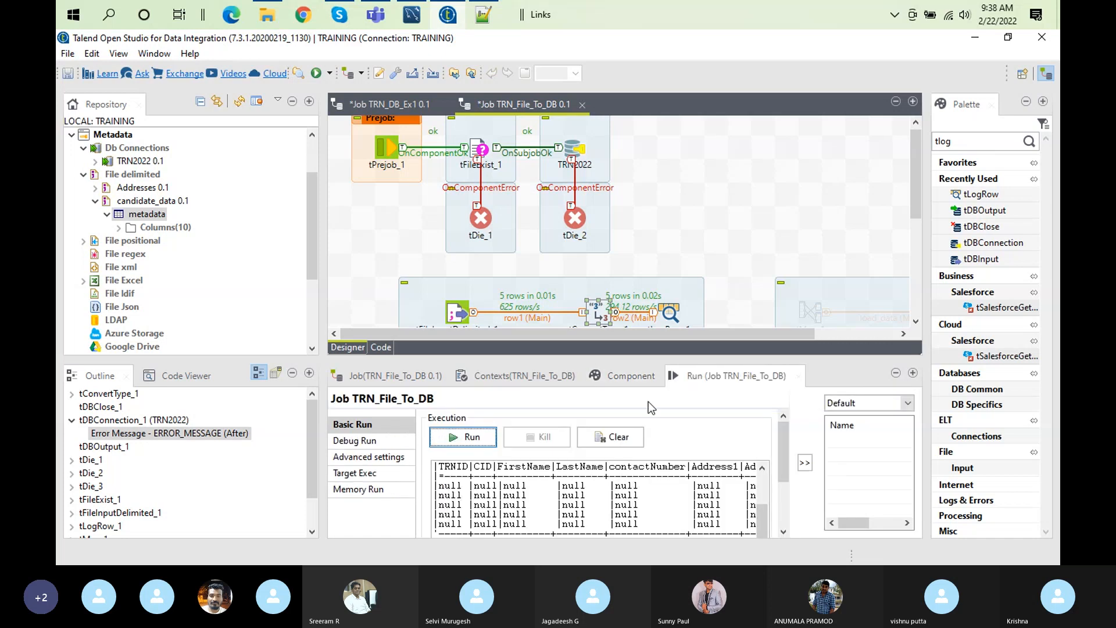
Step: Clear the old run log, rerun job TRN_File_To_DB with Auto Cast enabled, and examine the output in the enlarged run view
left_click(610, 436)
left_click(448, 443)
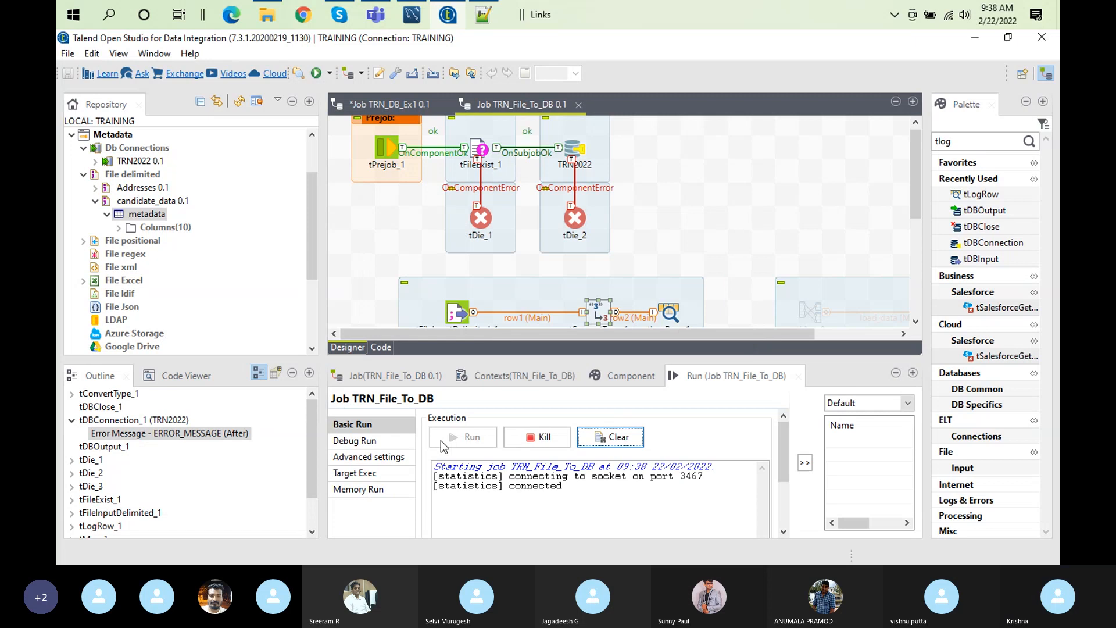
double_click(736, 373)
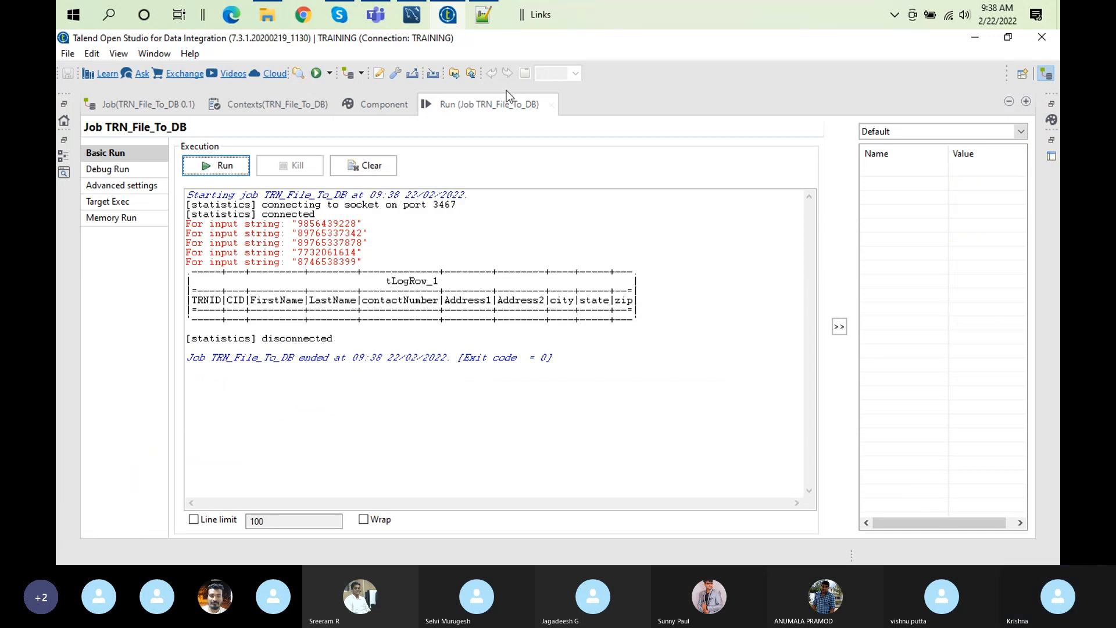
double_click(485, 109)
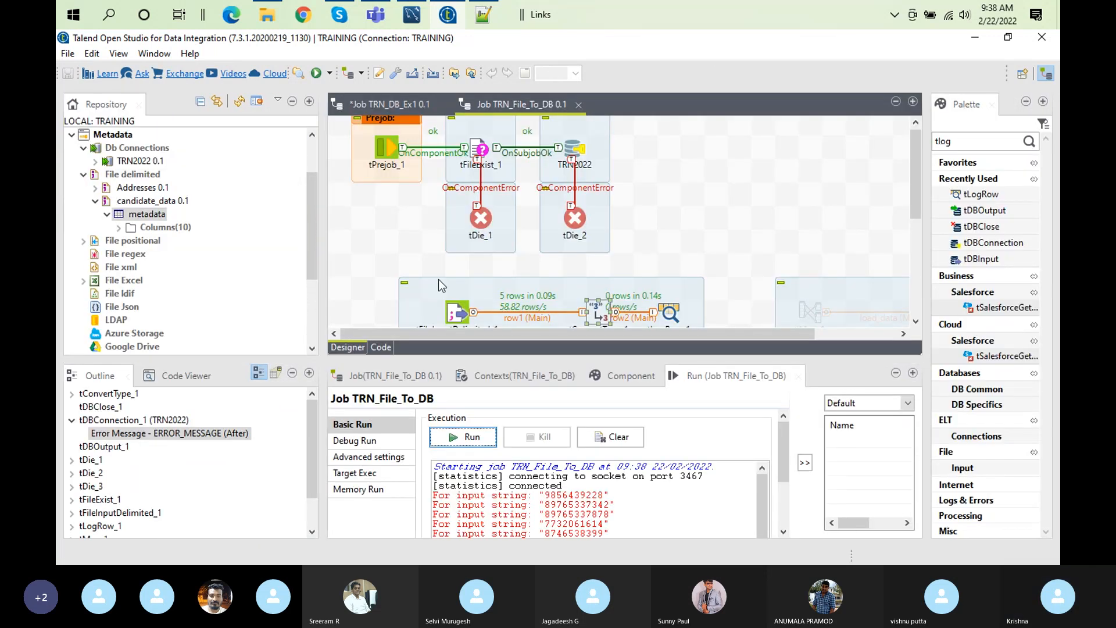
Step: Switch the schema of tFileInputDelimited_1 from Repository to Built-In and open it for editing in an enlarged schema window
double_click(459, 313)
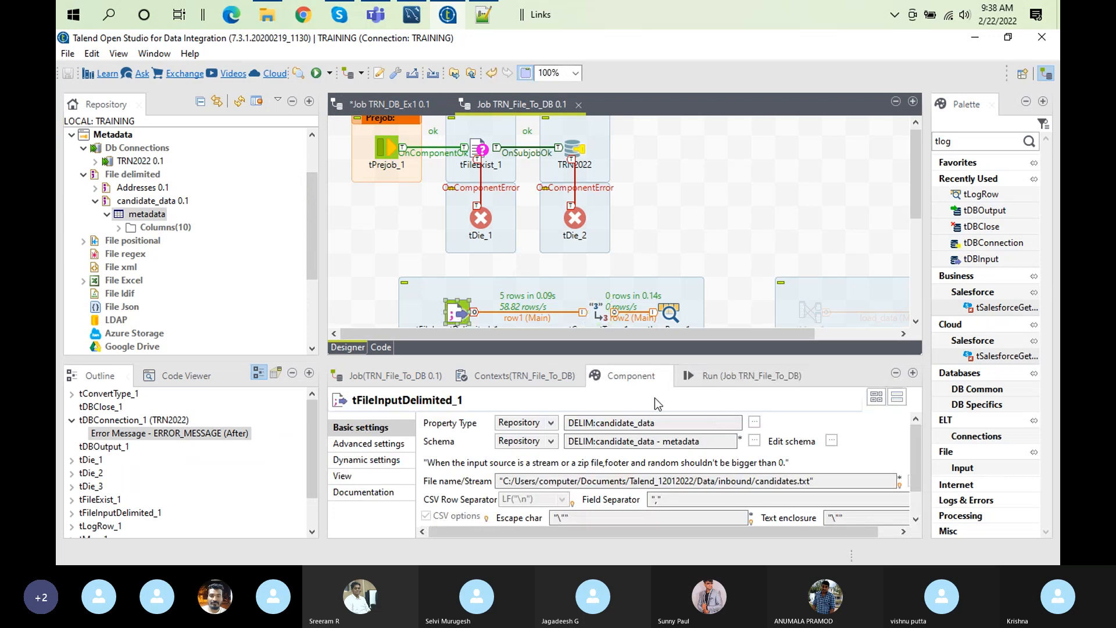
left_click(523, 442)
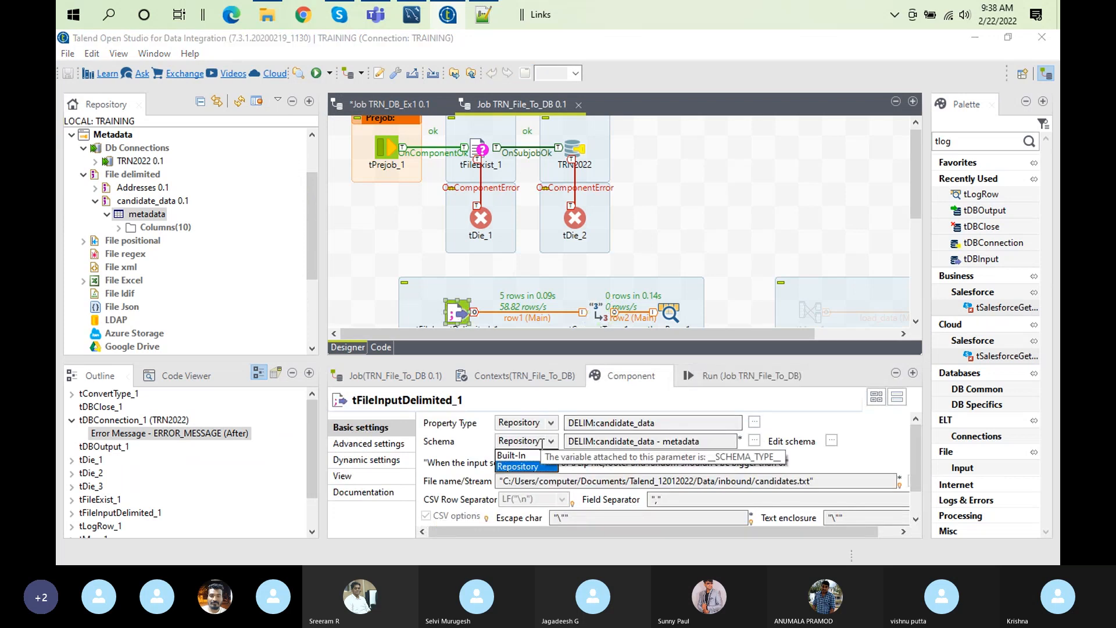
left_click(512, 455)
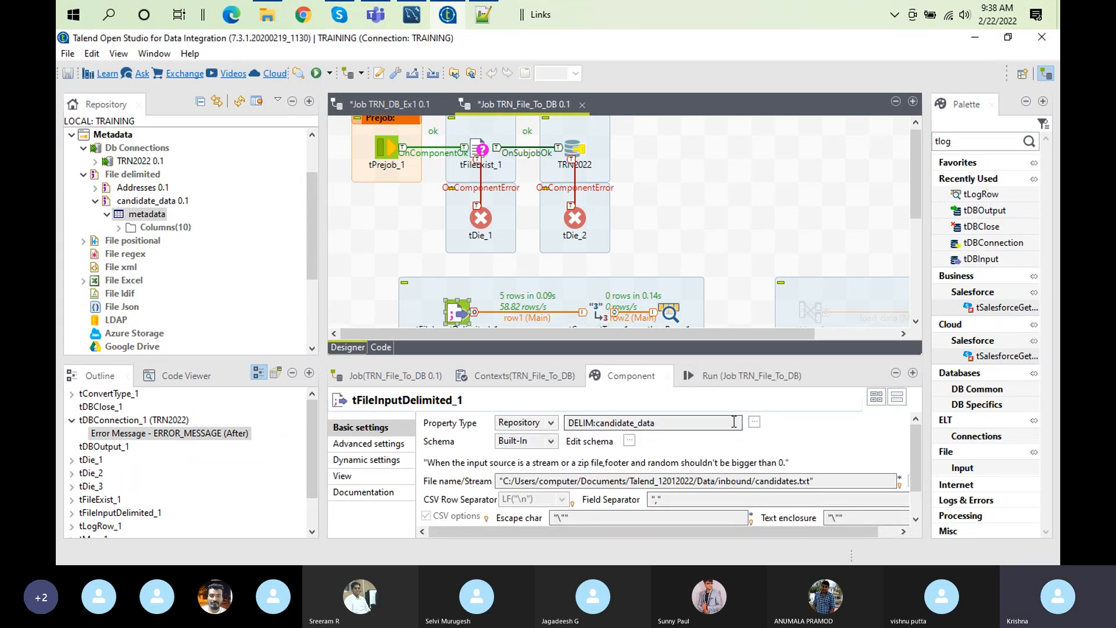
left_click(629, 441)
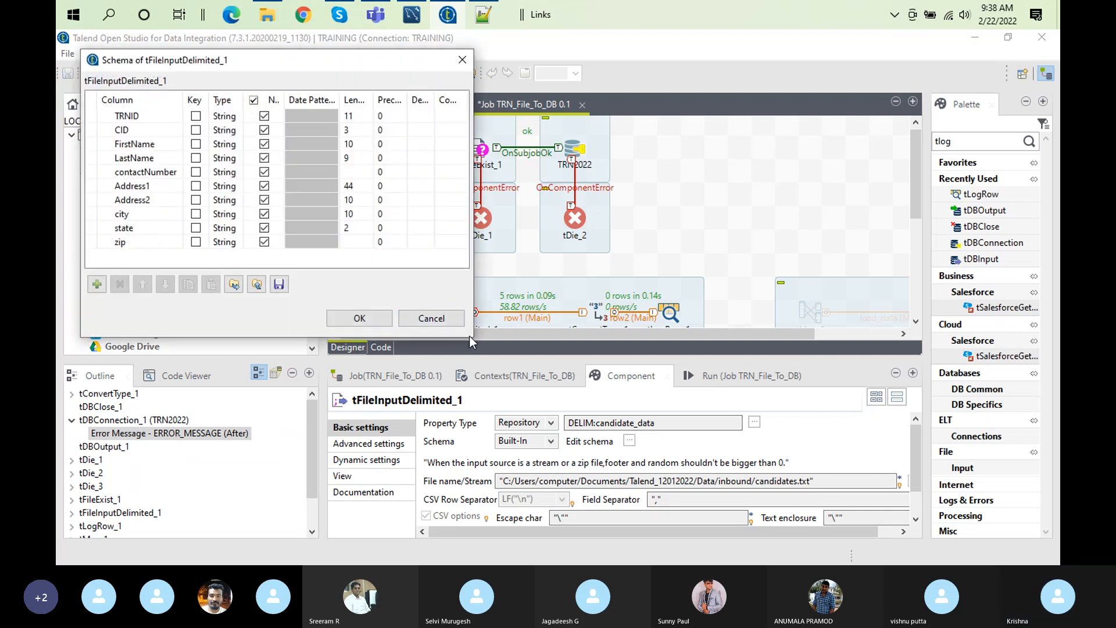
left_click_drag(470, 337, 600, 411)
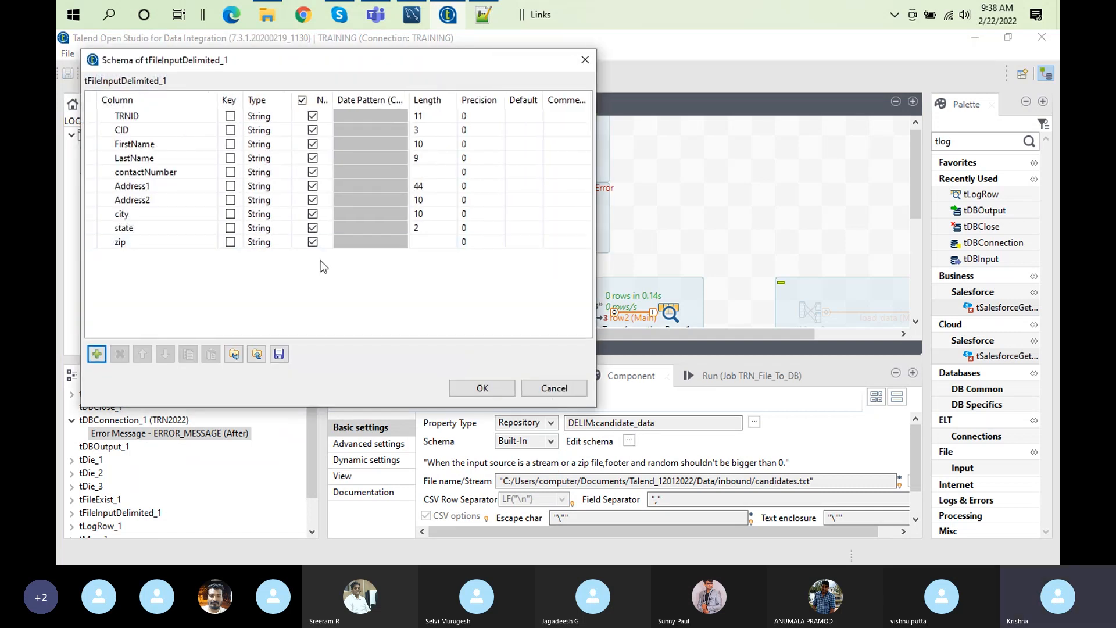
Step: Set the length of contactNumber to 15 and zip to 10 in the tFileInputDelimited_1 schema, and propagate the changes
left_click(431, 169)
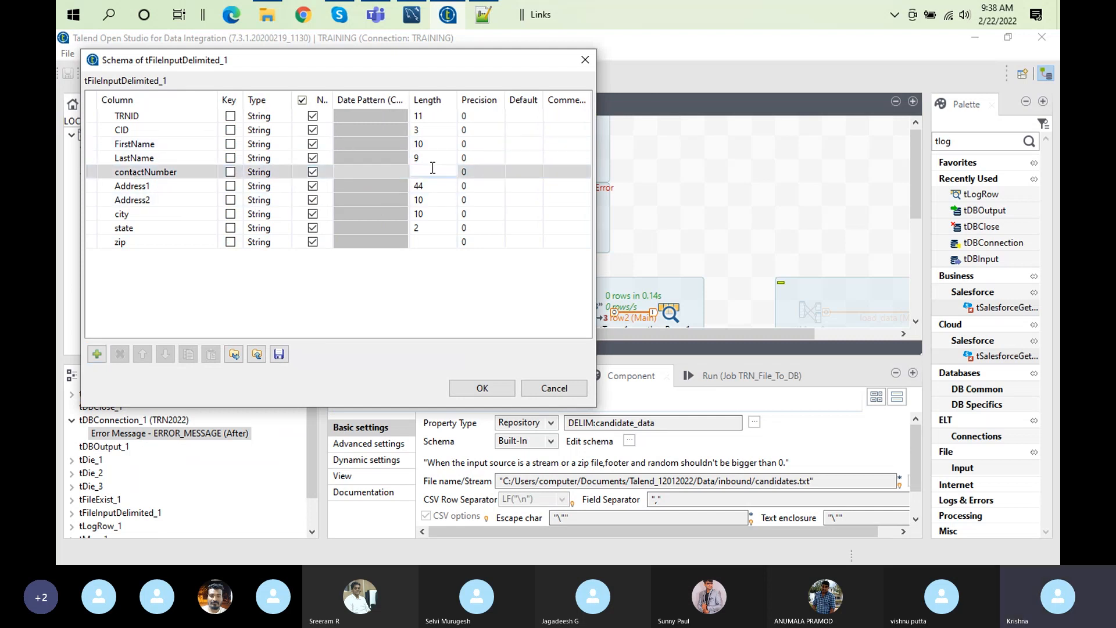
type("15")
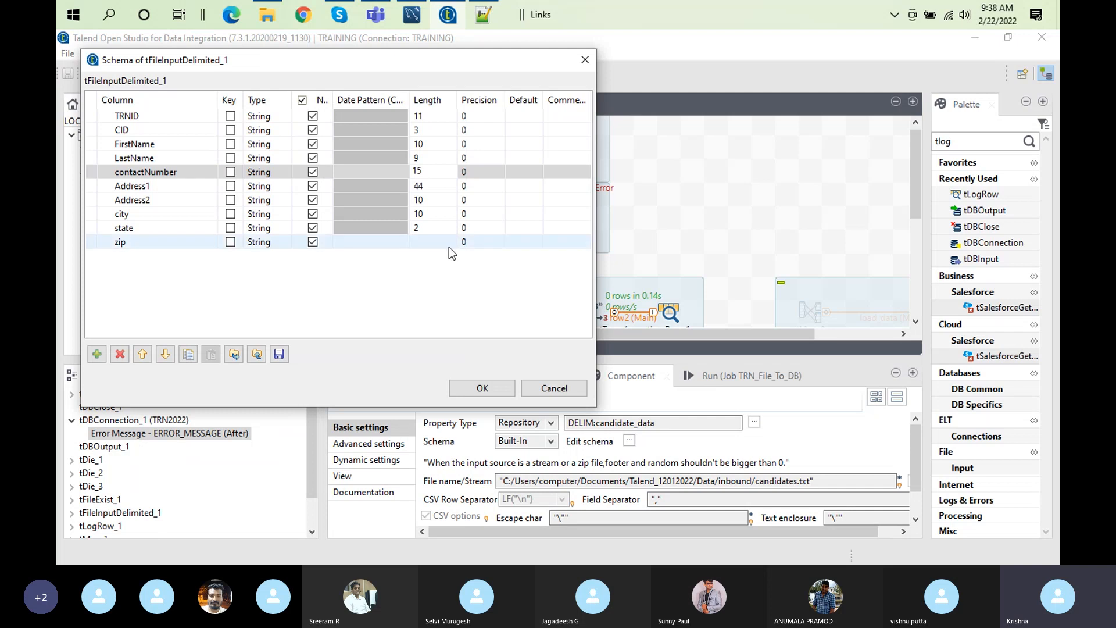
left_click(434, 242)
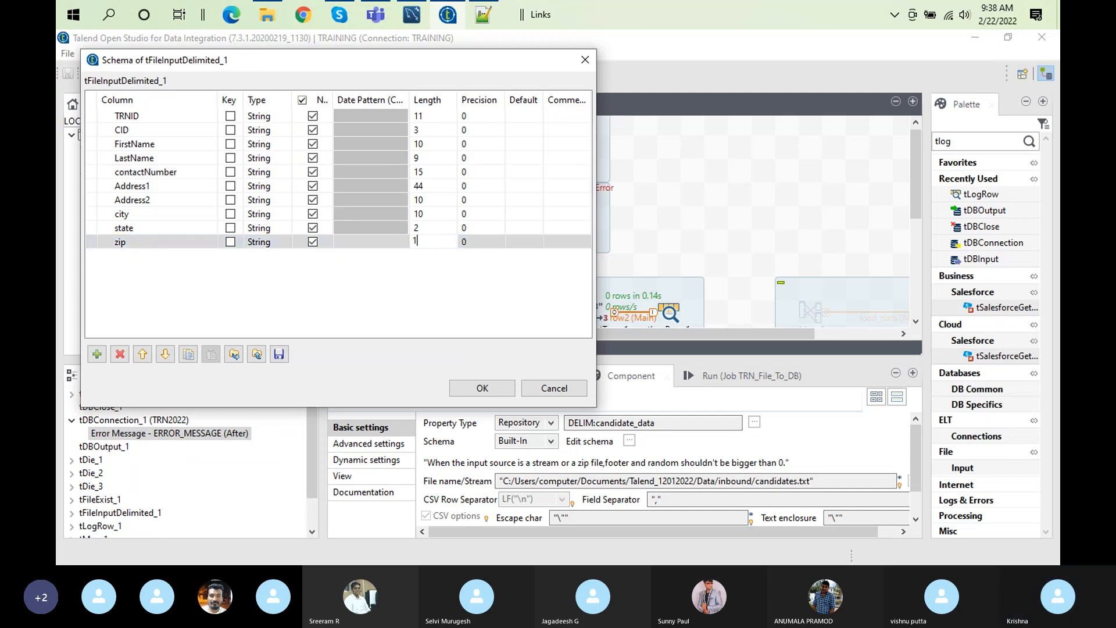
left_click(394, 285)
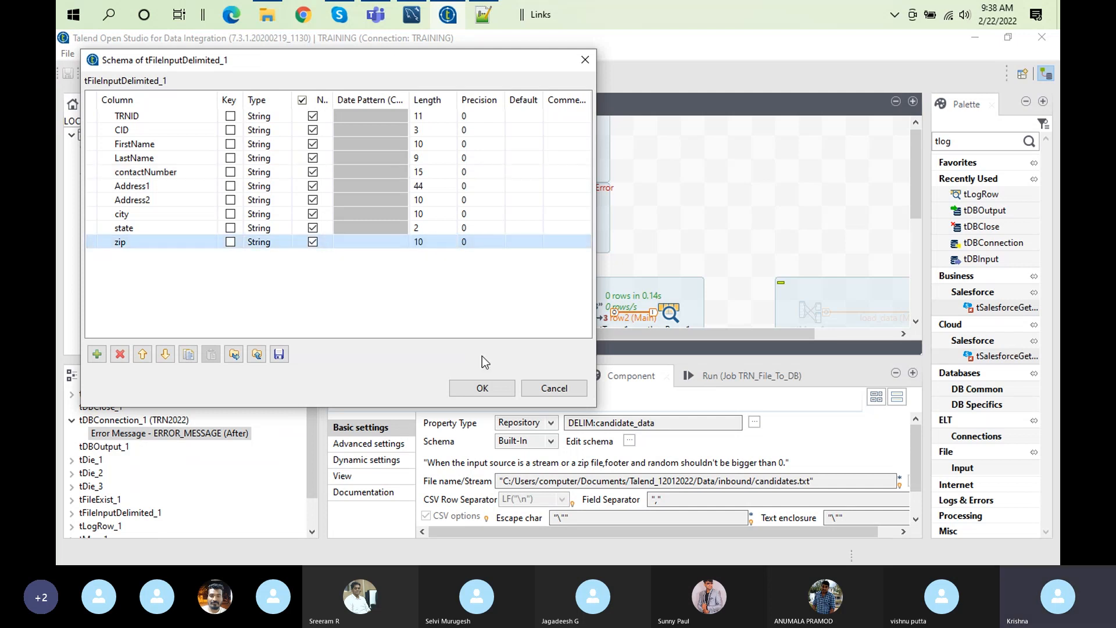
left_click(491, 390)
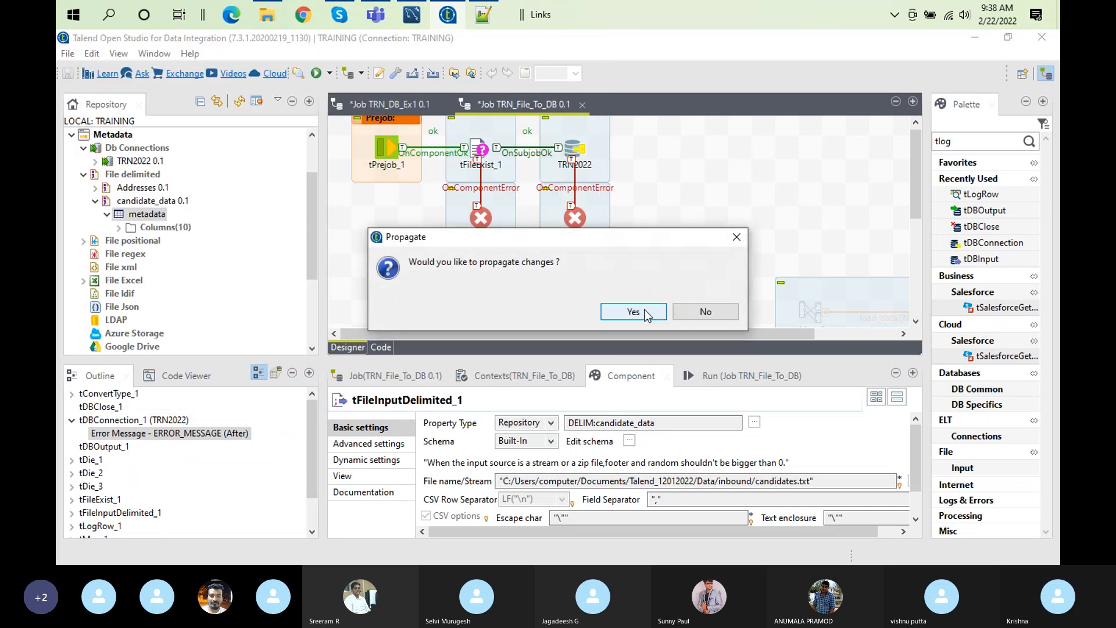
left_click(644, 312)
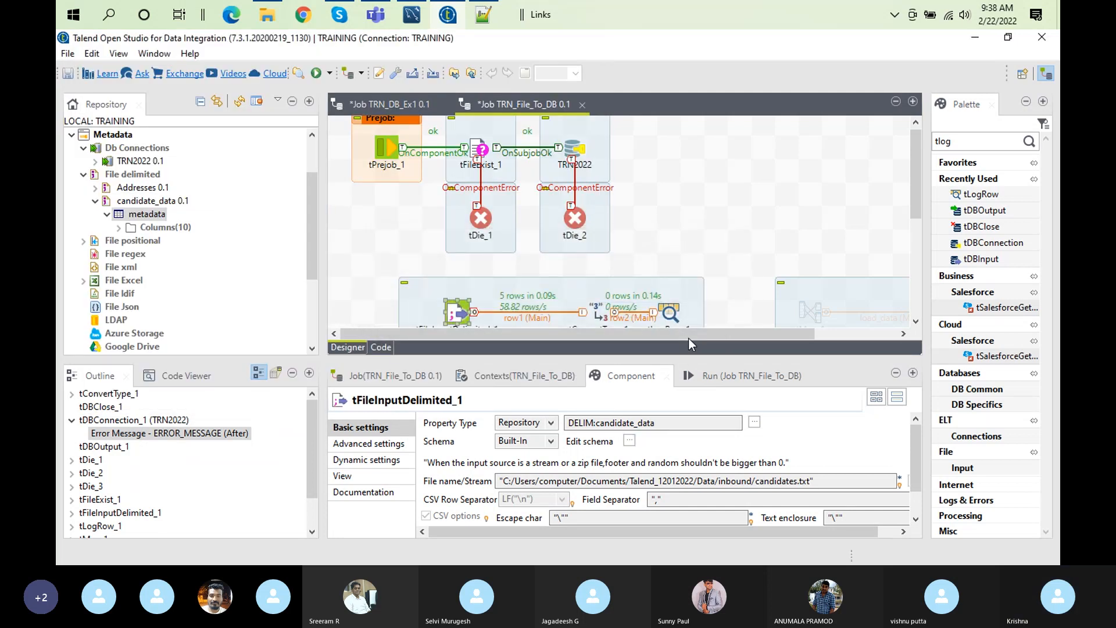
Step: Clear the old console output, run the job TRN_File_To_DB and examine its output in the enlarged run view
left_click(747, 376)
left_click(610, 437)
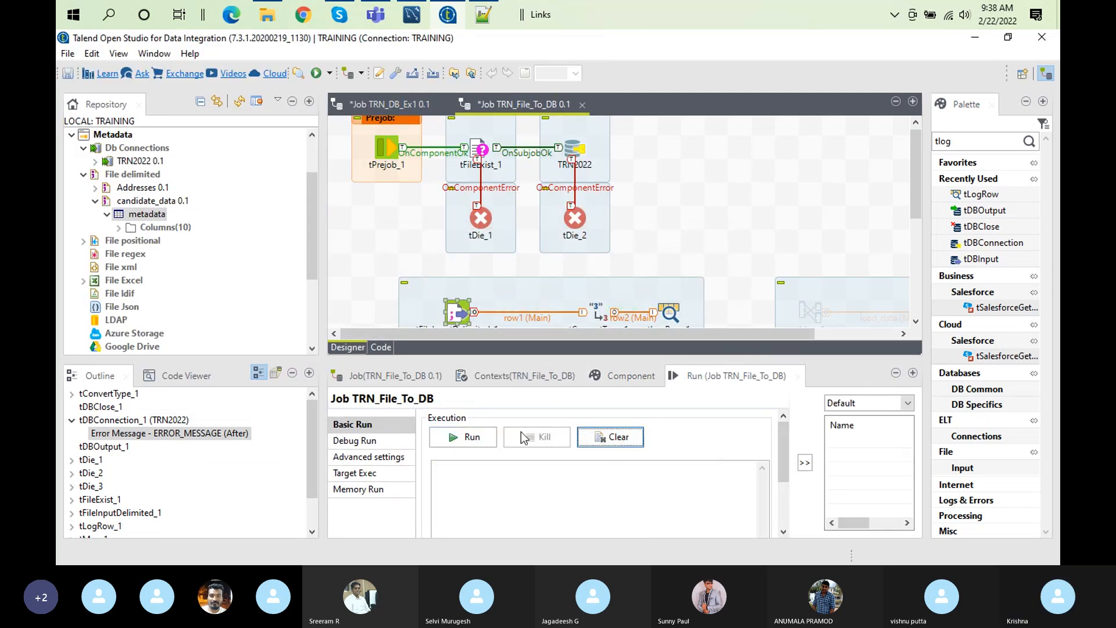
left_click(459, 438)
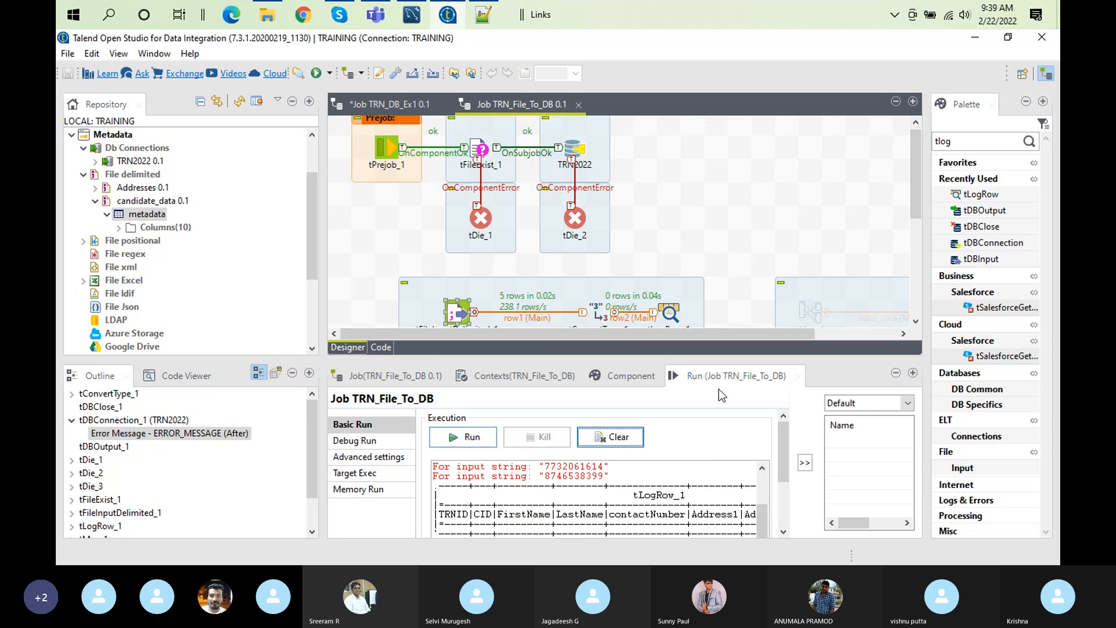
double_click(754, 381)
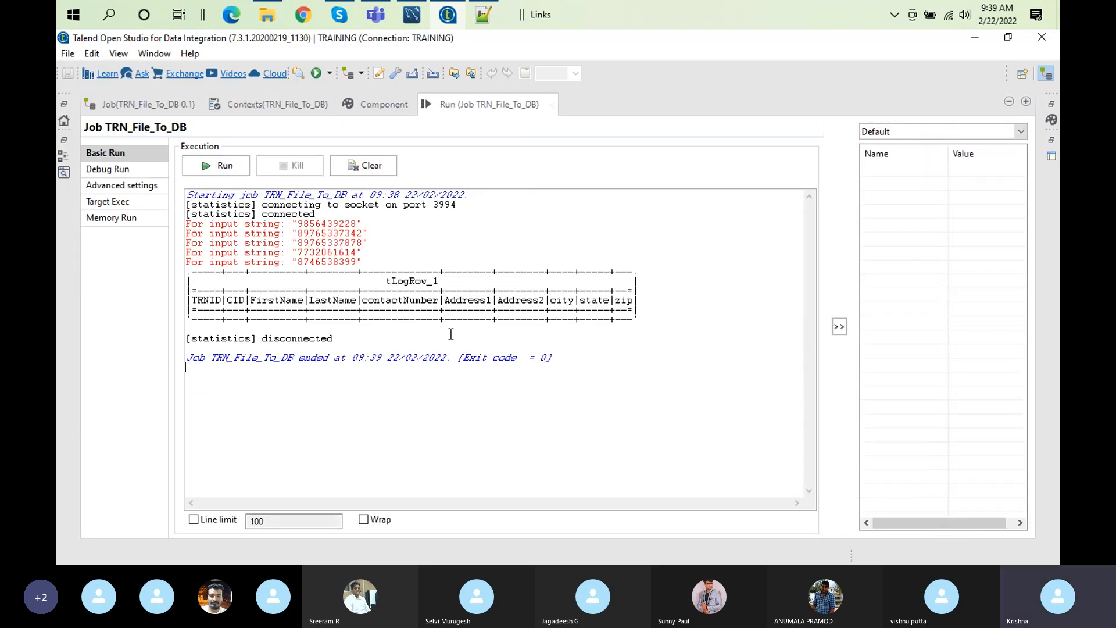
double_click(476, 104)
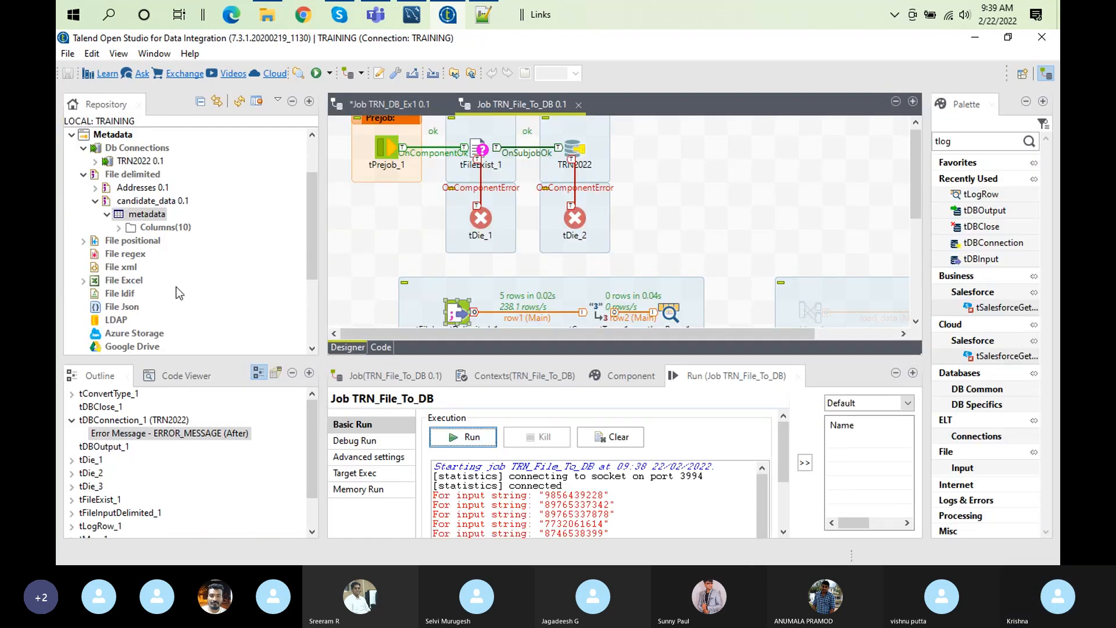
Step: Change the property type of tFileInputDelimited_1 from Repository to Built-In
right_click(152, 202)
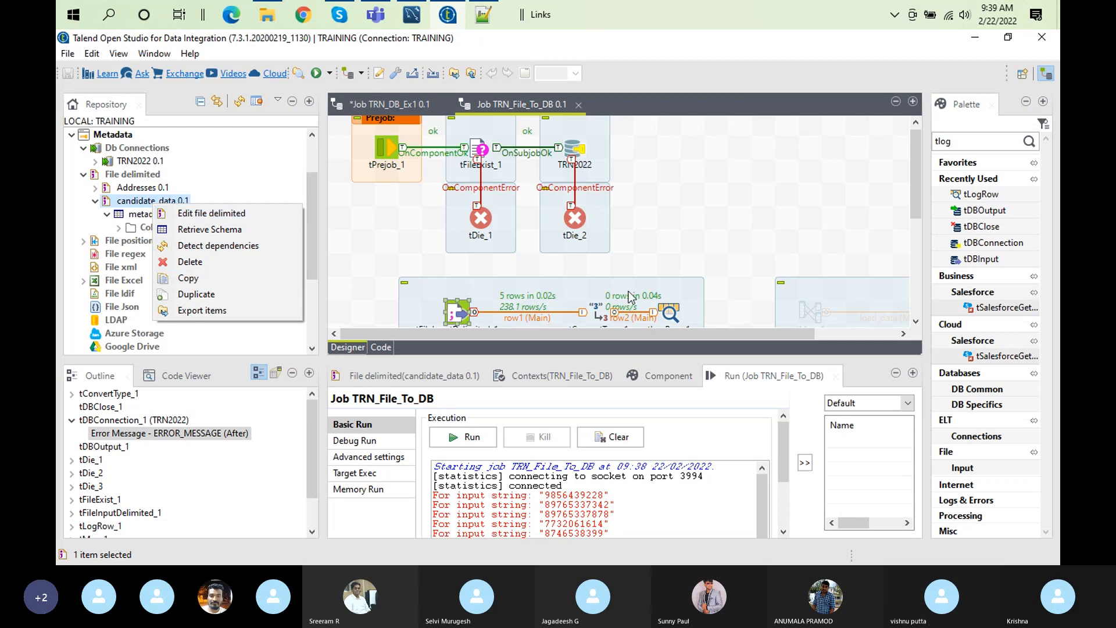
left_click(469, 312)
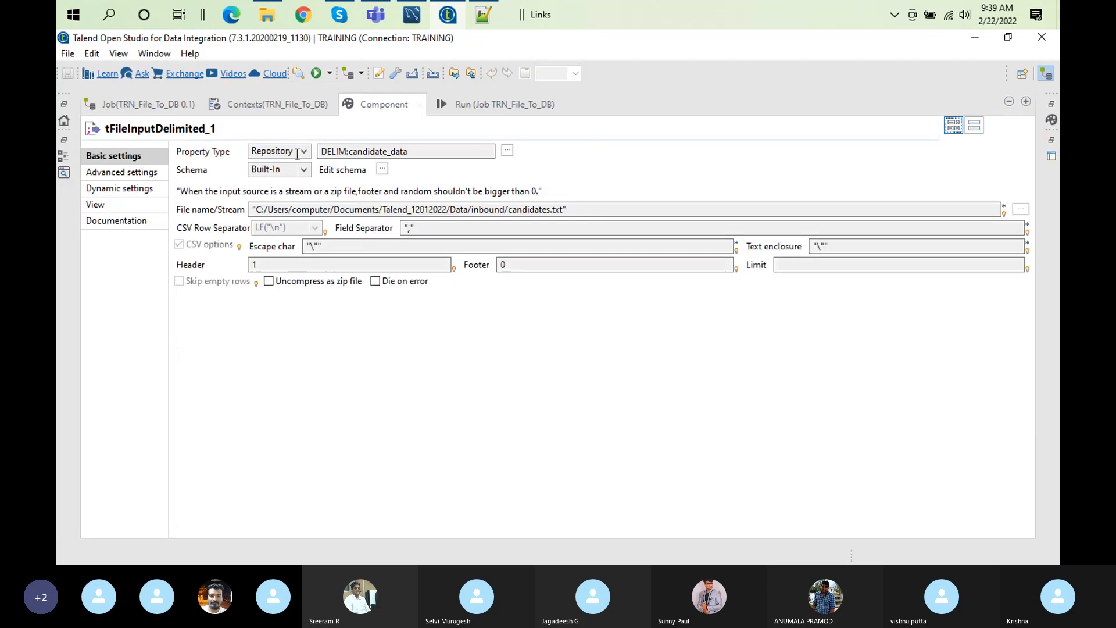
left_click(297, 152)
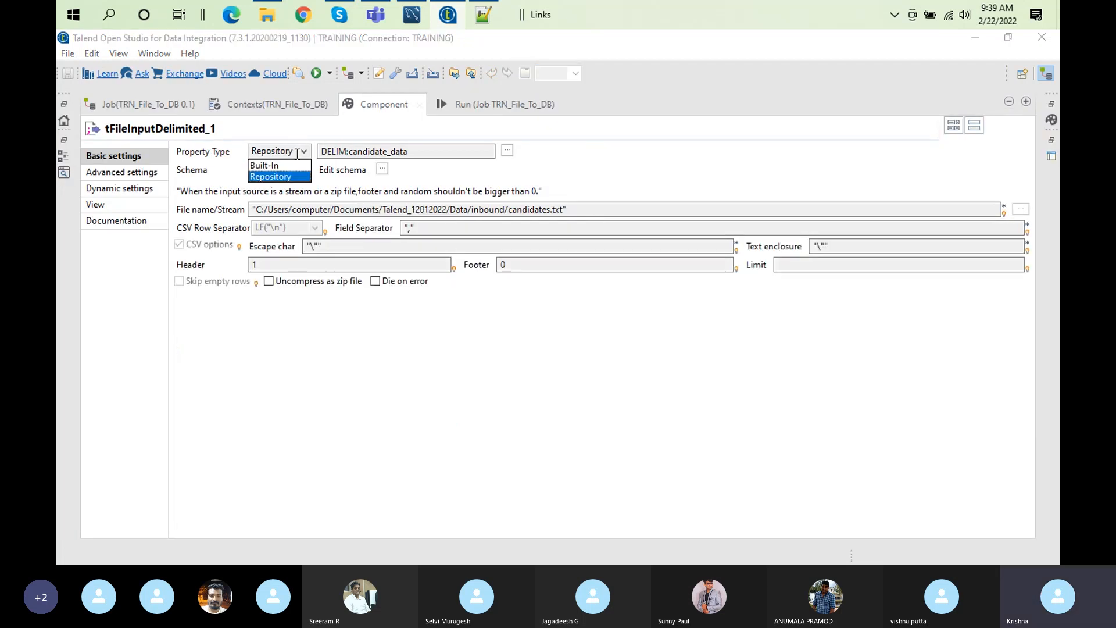
left_click(268, 168)
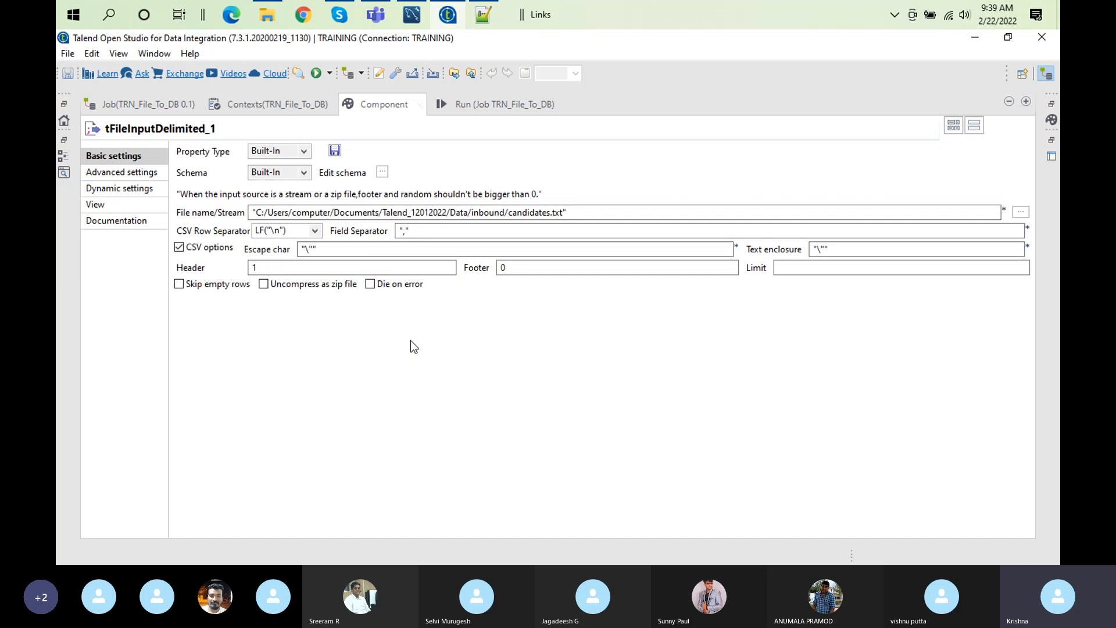
Step: Clear the previous execution output of TRN_File_To_DB and restore the normal workspace layout
left_click(494, 109)
left_click(364, 166)
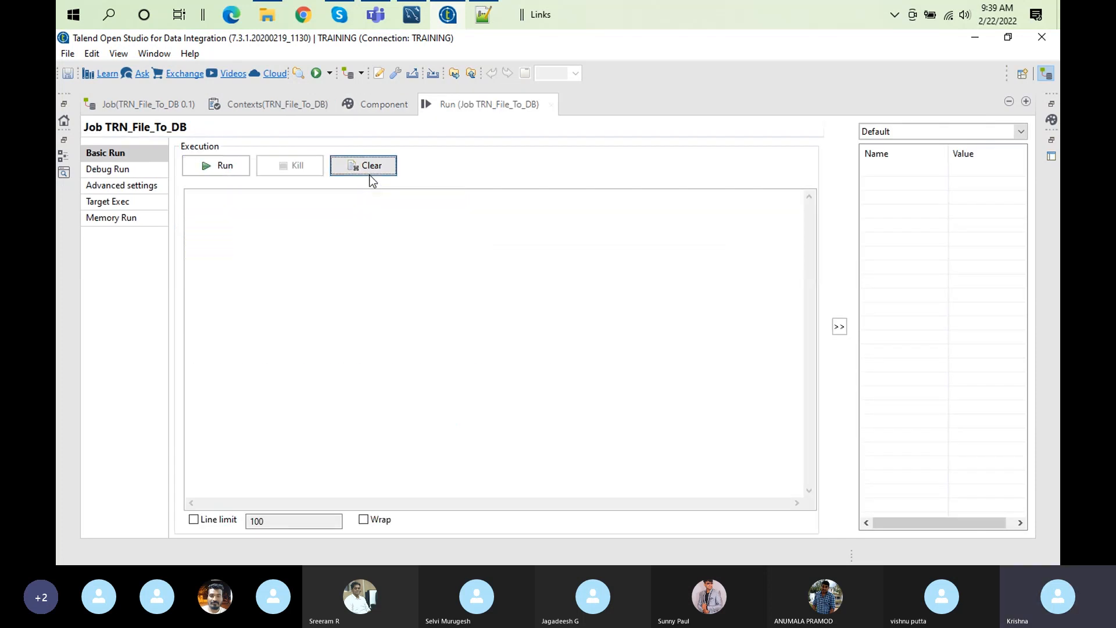
double_click(455, 108)
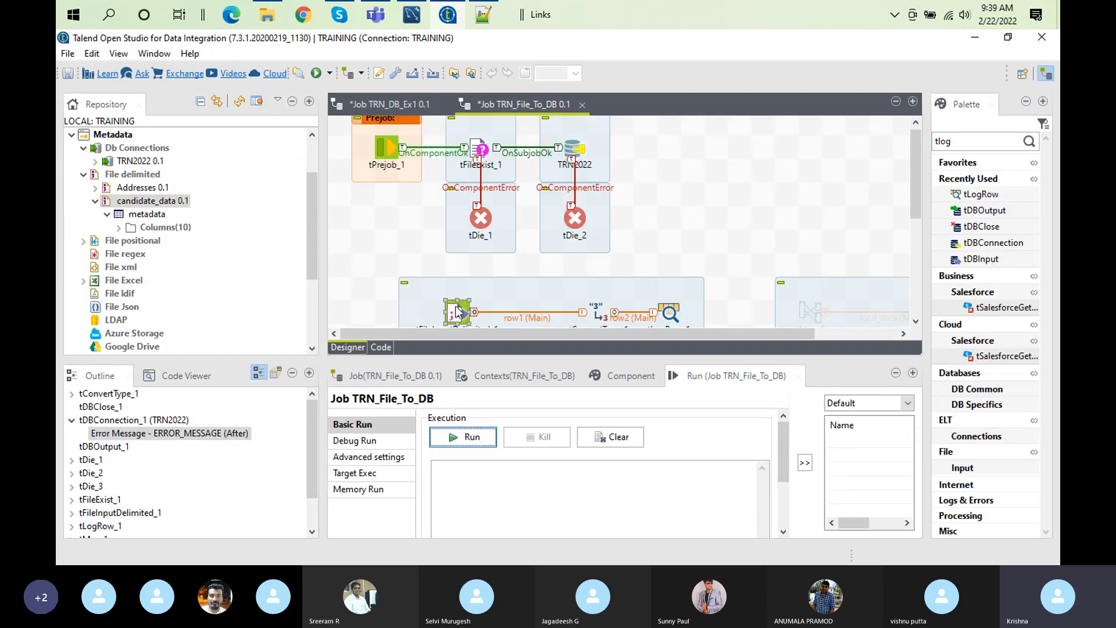
Step: Review the column types and lengths in the tFileInputDelimited_1 schema
double_click(457, 312)
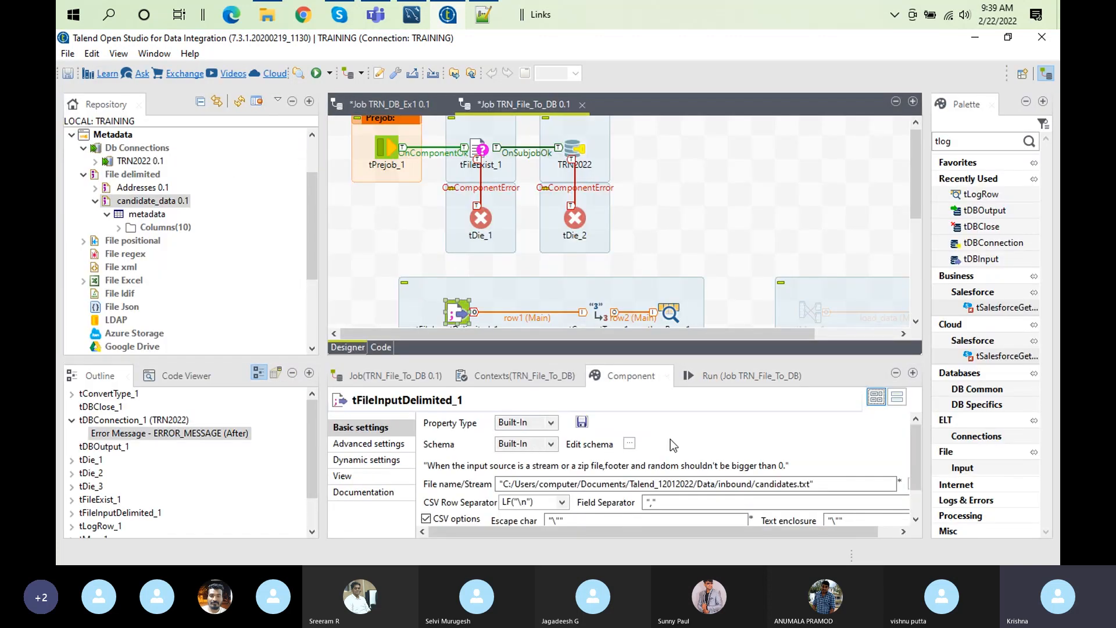
left_click(629, 444)
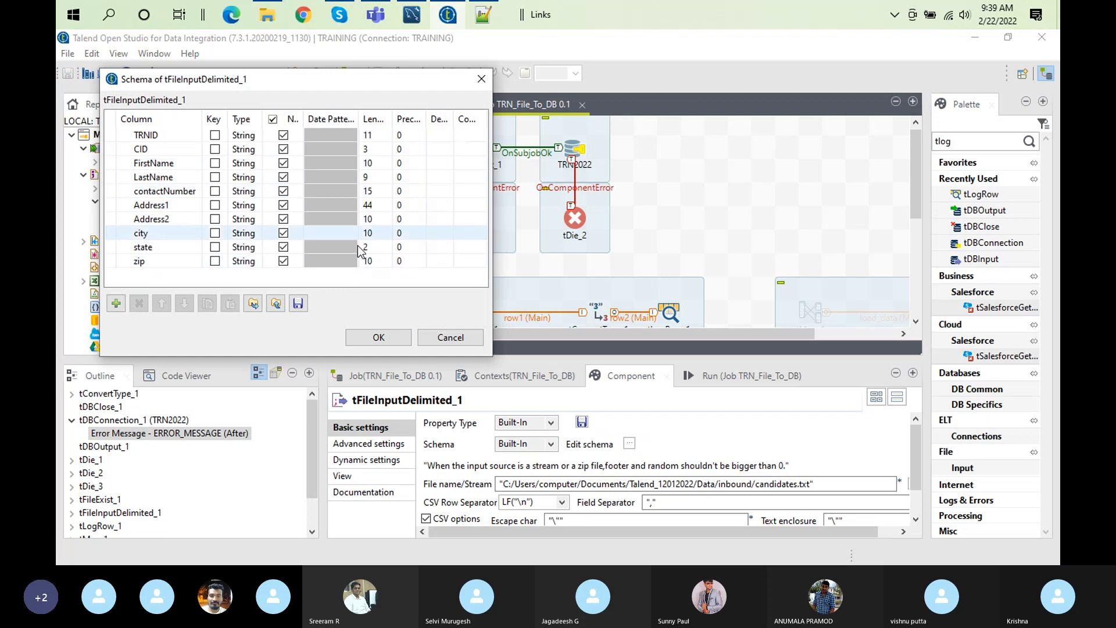
left_click(381, 338)
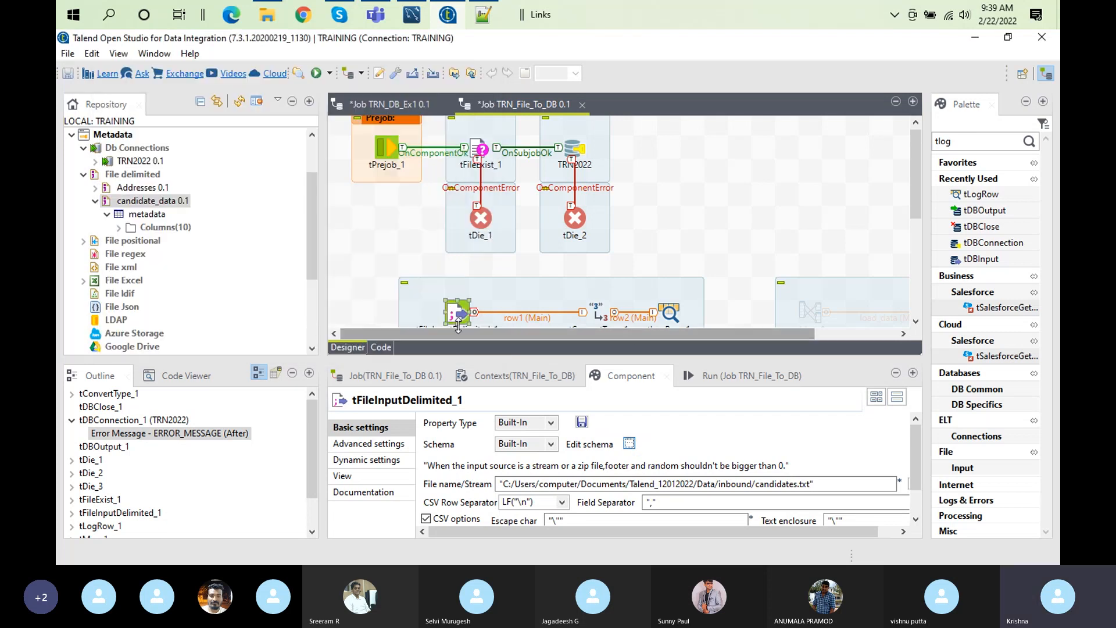
Step: Delete tConvertType_1 and connect tFileInputDelimited_1 directly to tLogRow_1 with a Main row
left_click(600, 315)
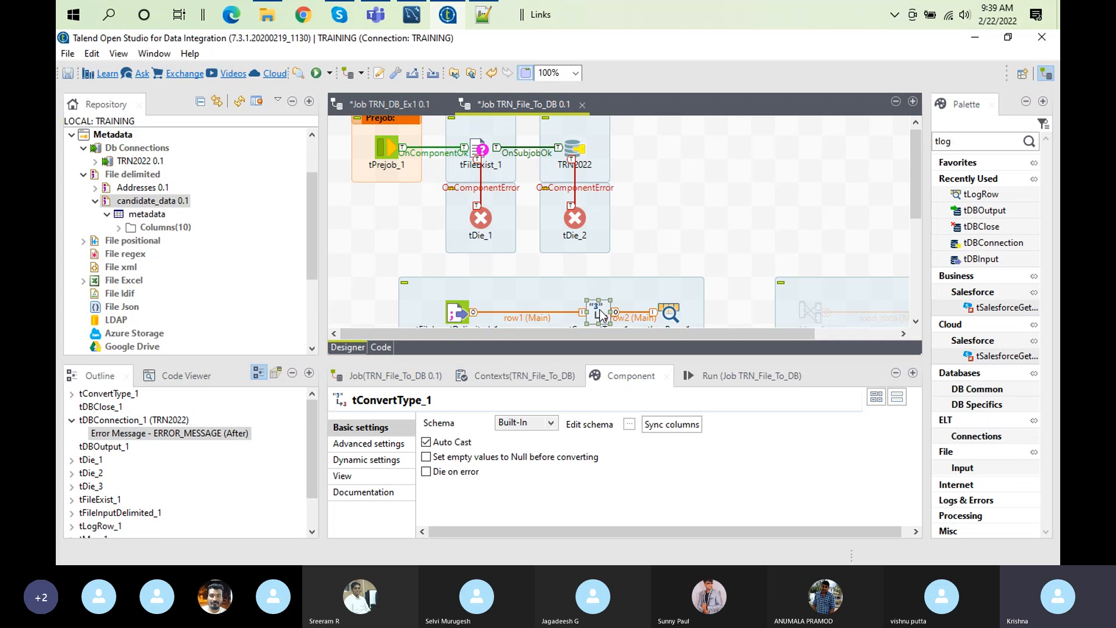
left_click(456, 313)
right_click(463, 314)
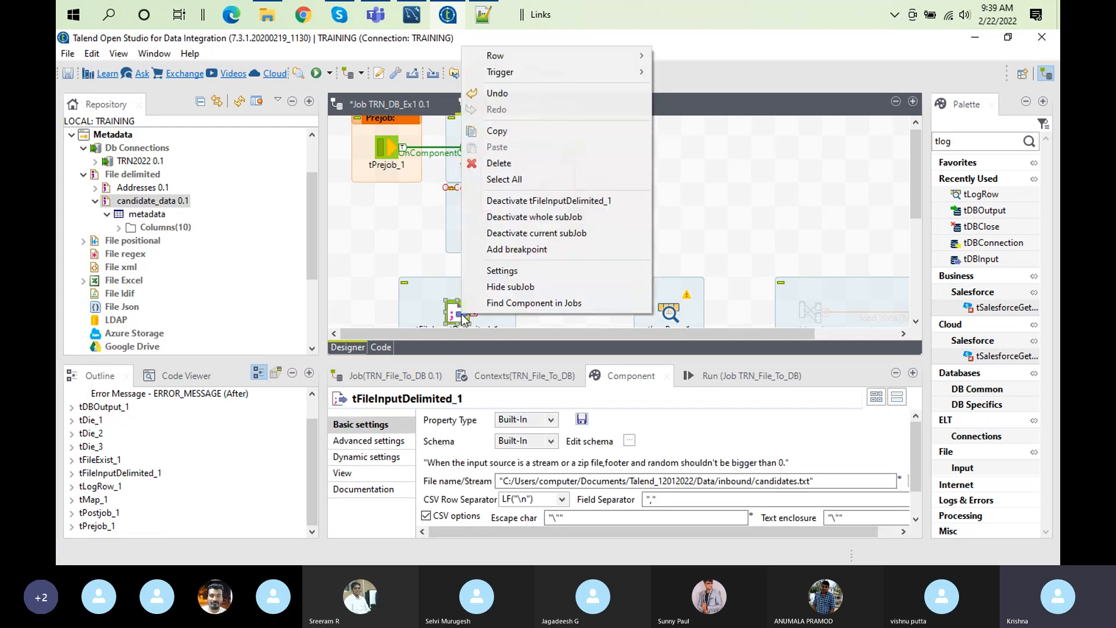
mouse_move(585, 59)
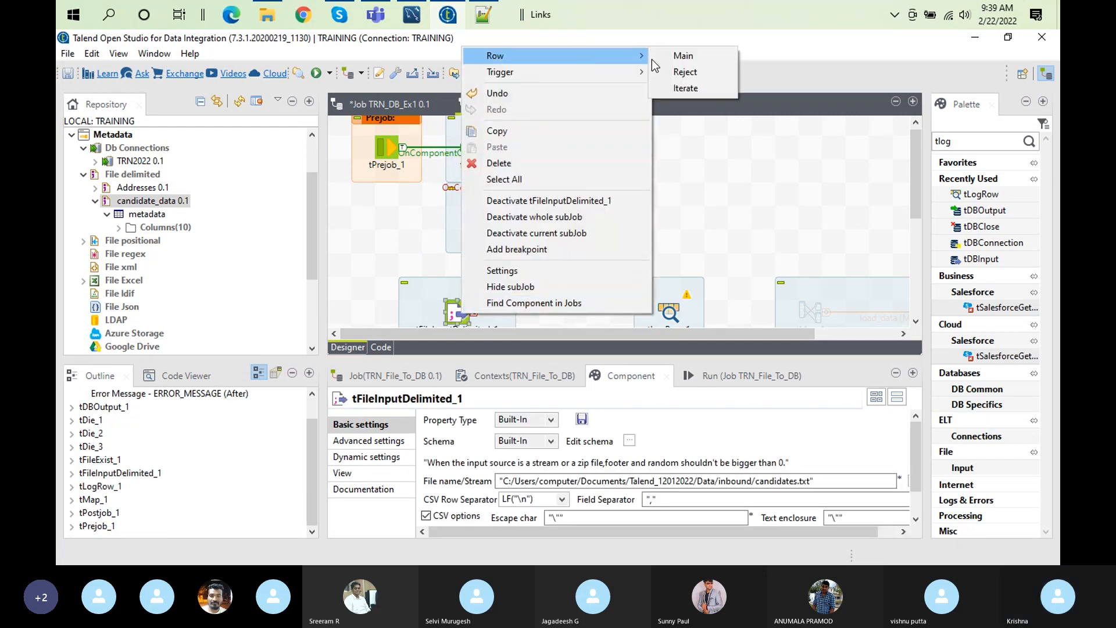
left_click(673, 60)
left_click(664, 311)
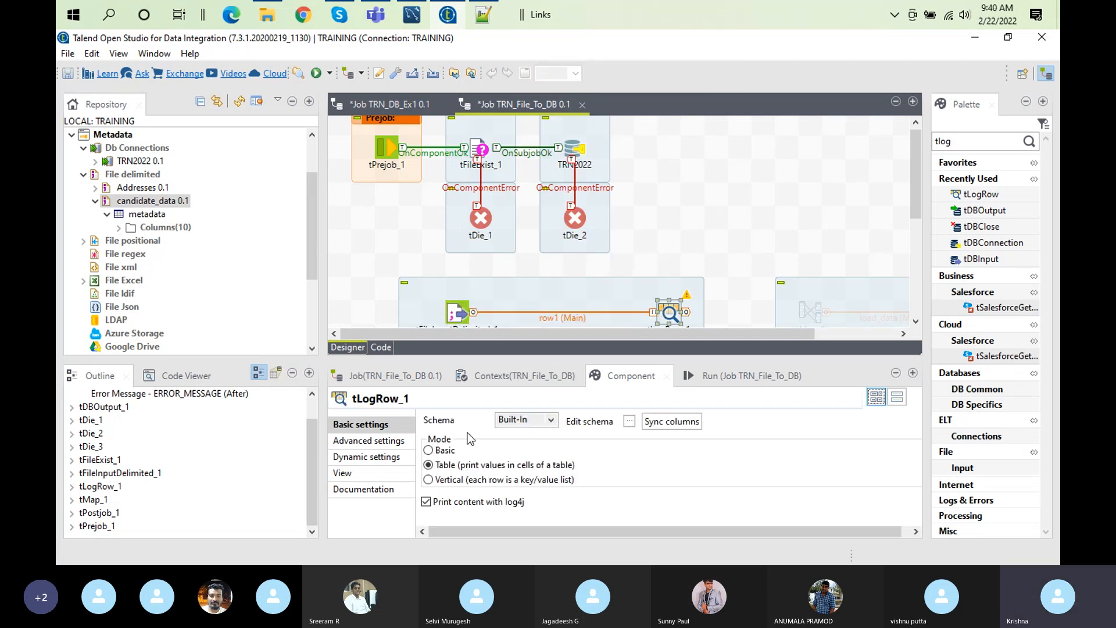
Step: Sync the columns of tLogRow_1 with its incoming row
left_click(720, 383)
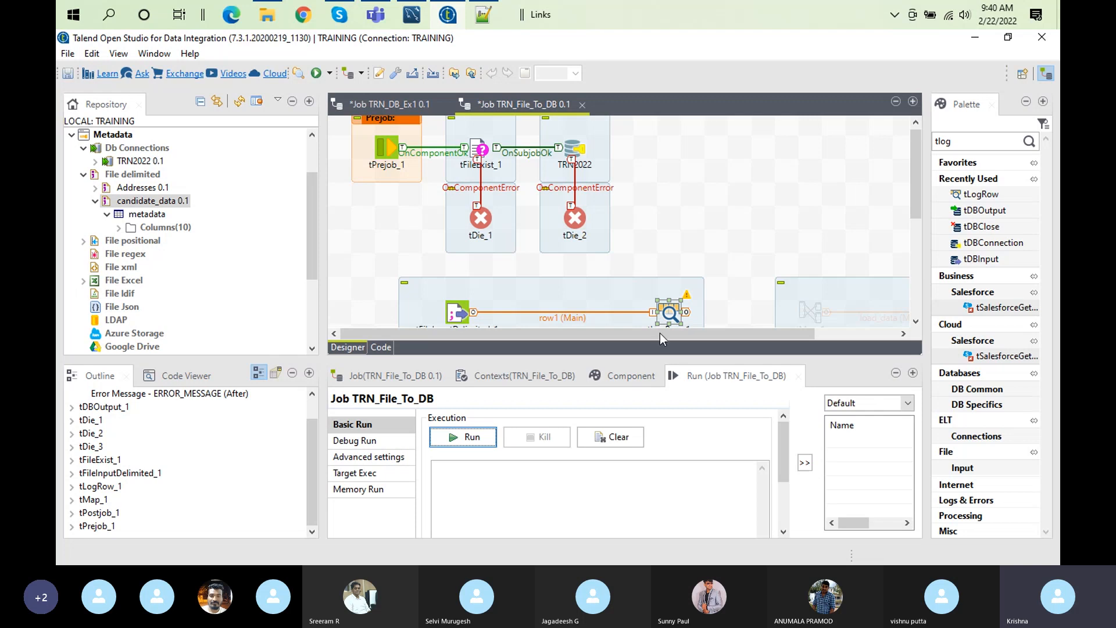
left_click(665, 309)
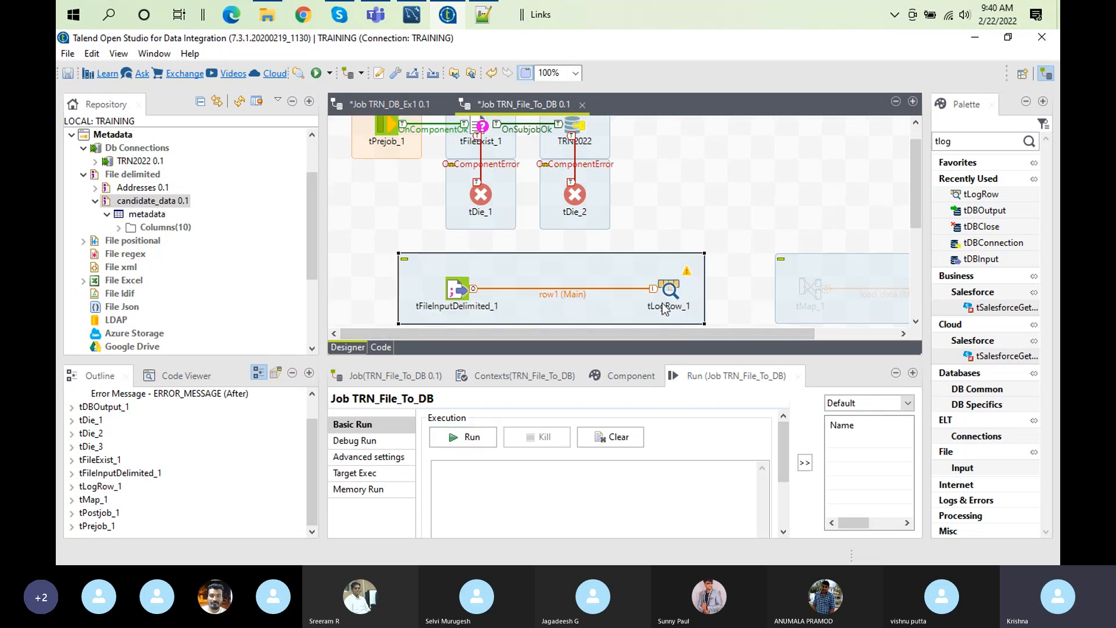
double_click(670, 291)
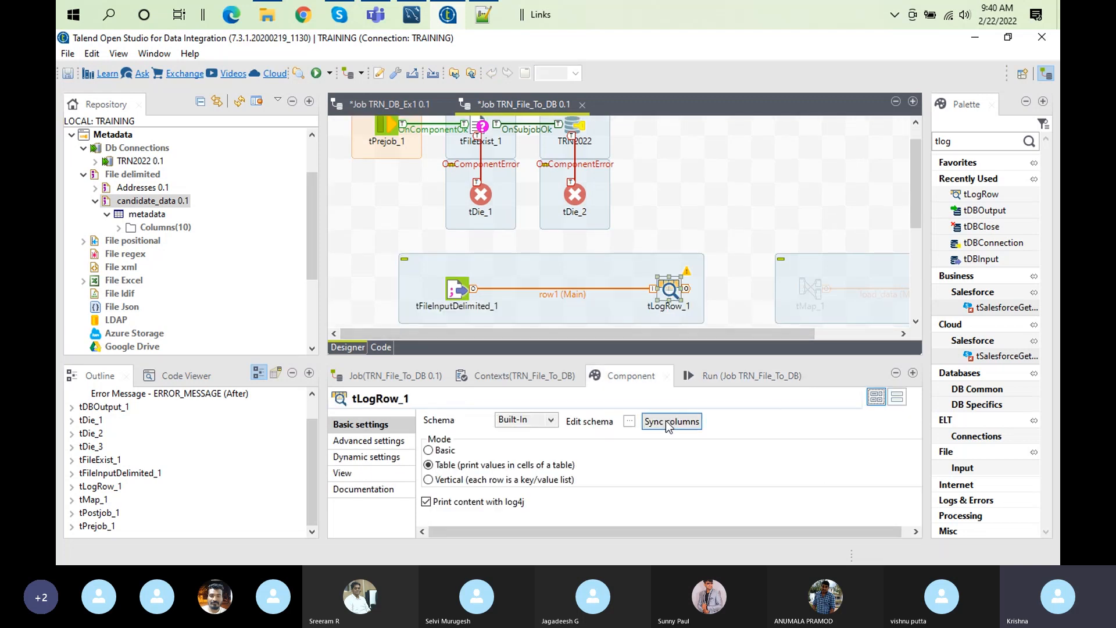
Step: Run the job with the direct file-to-log connection and examine the logged candidate rows in the enlarged run view
left_click(713, 377)
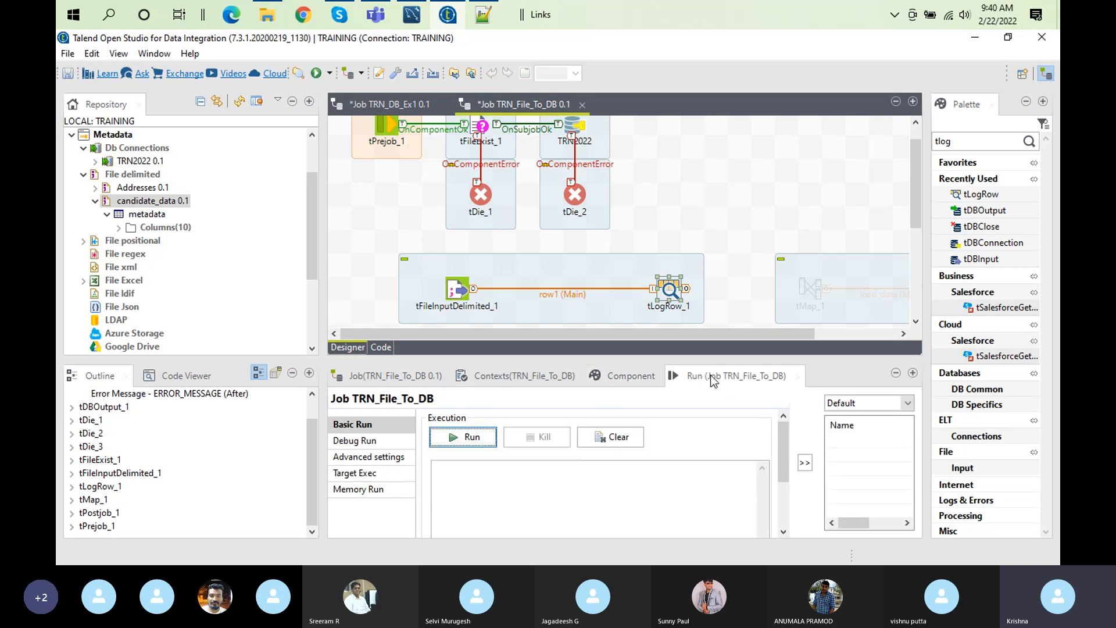
left_click(477, 431)
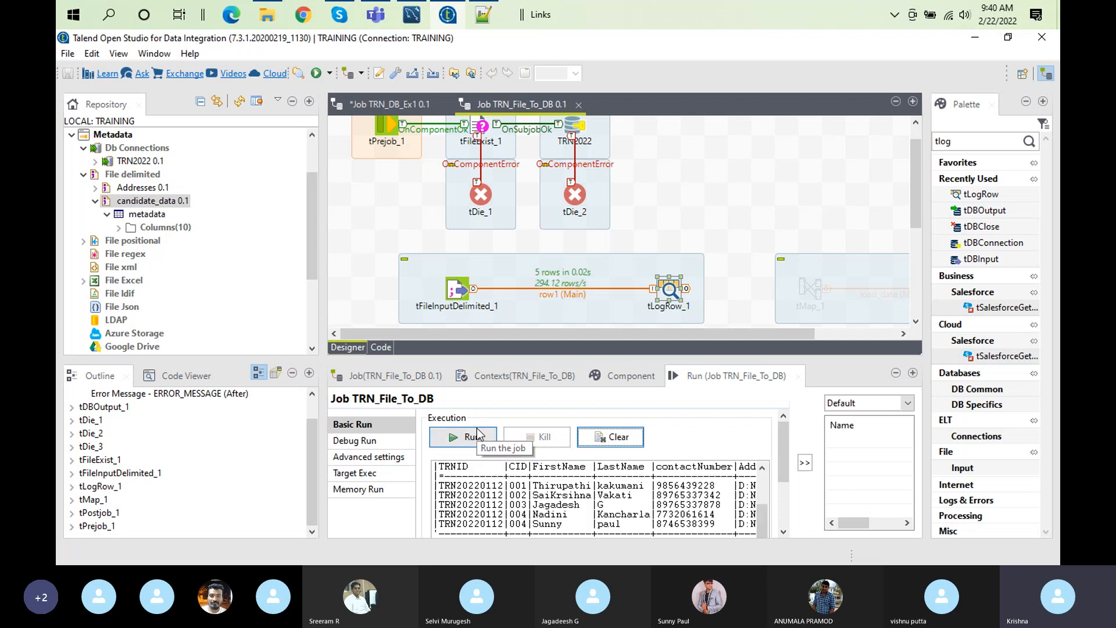
double_click(695, 378)
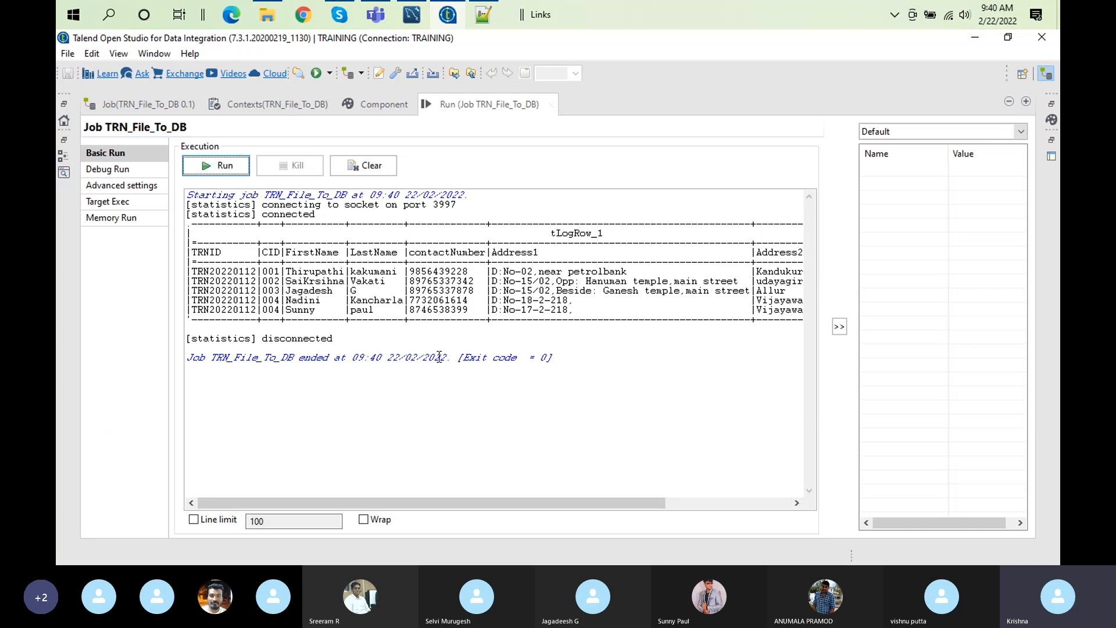
double_click(479, 98)
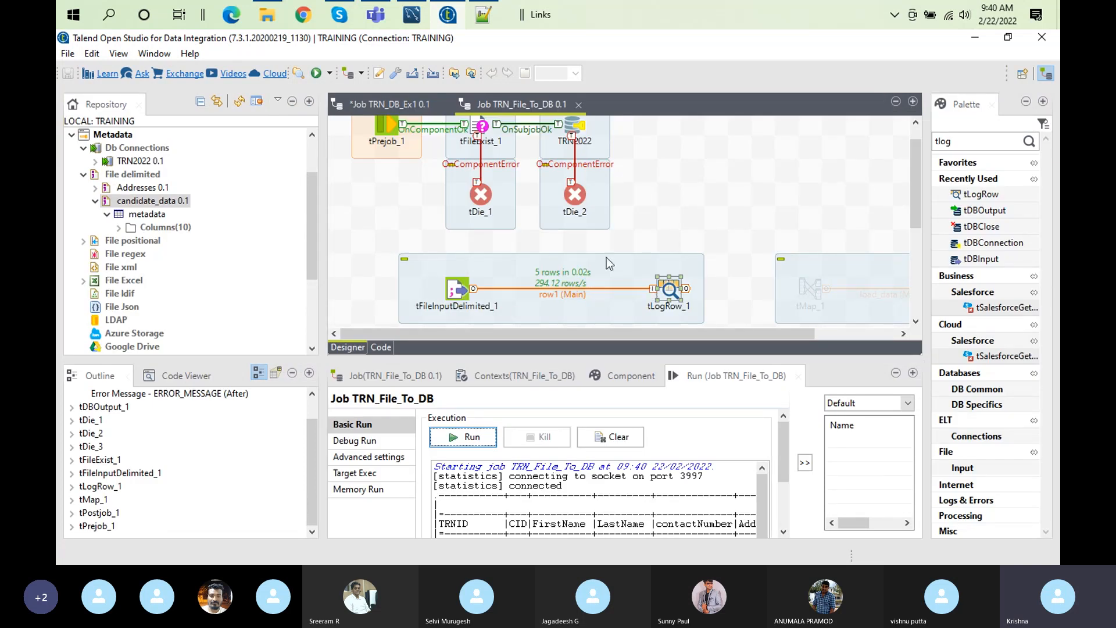
Step: Delete the tLogRow_1 component from the file input subjob
left_click(727, 218)
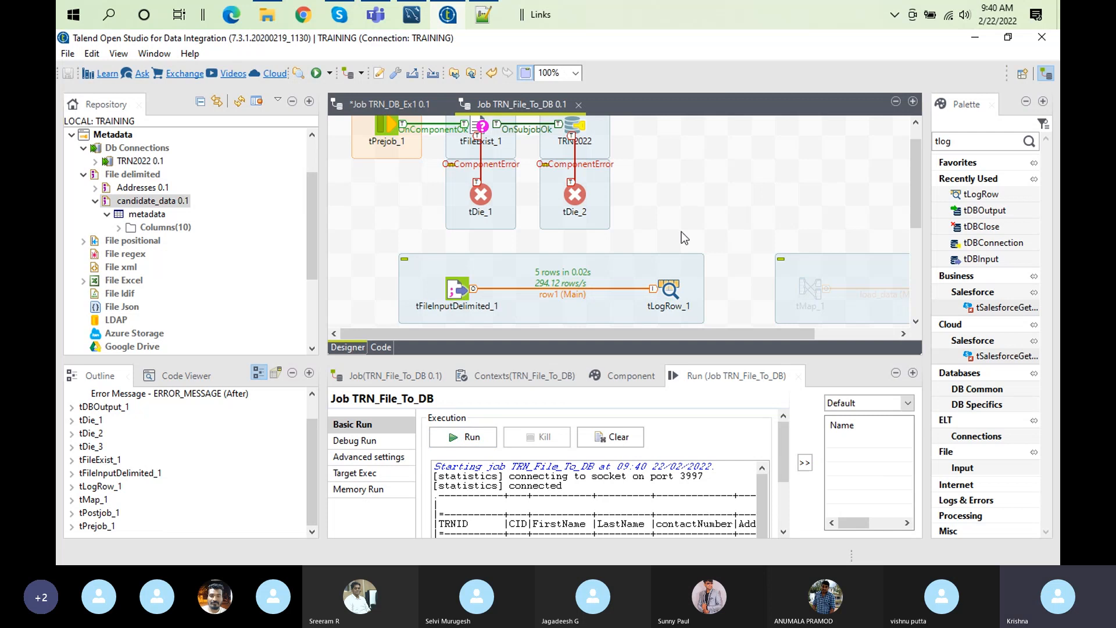
left_click(650, 292)
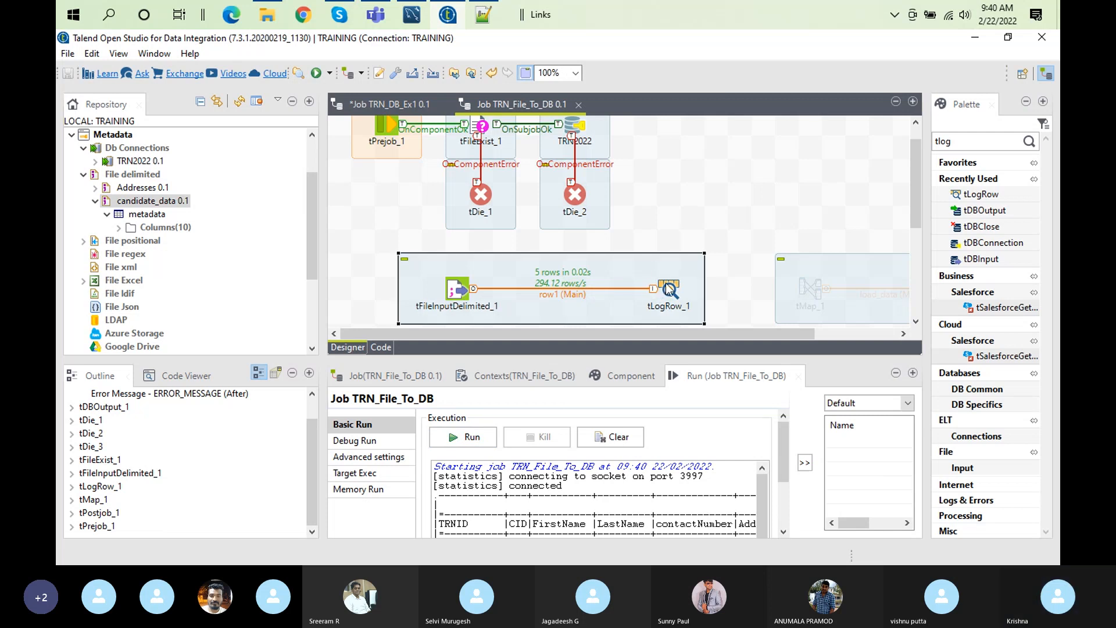
left_click(669, 289)
key("Delete")
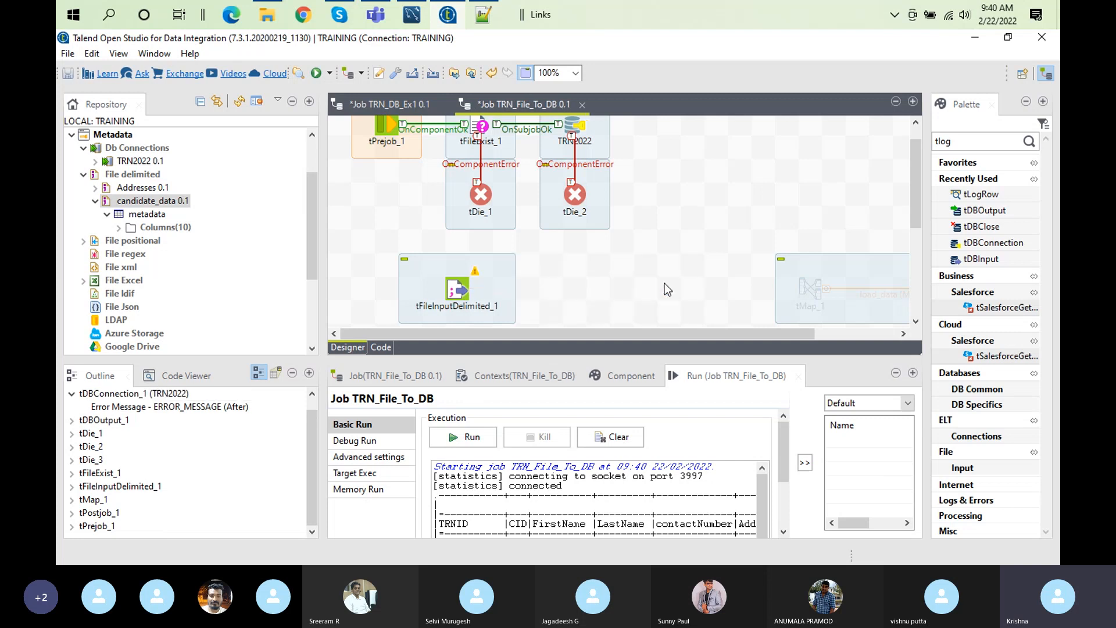
Step: Add a tConvertType component beside the file input subjob and connect tFileInputDelimited_1 to it with a Main row
type("t")
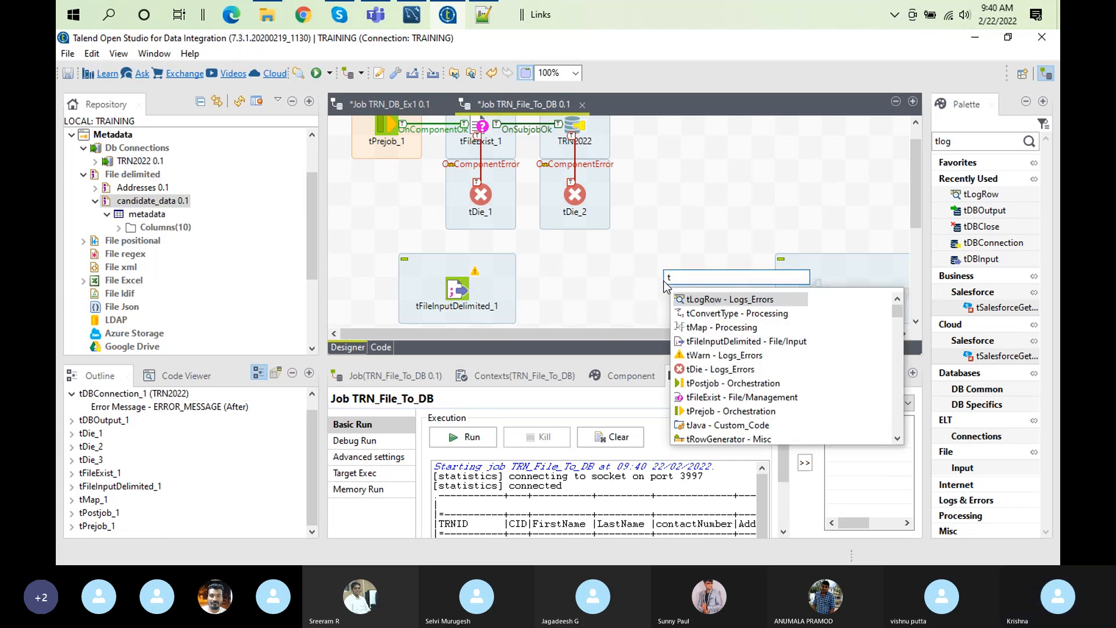
type("con")
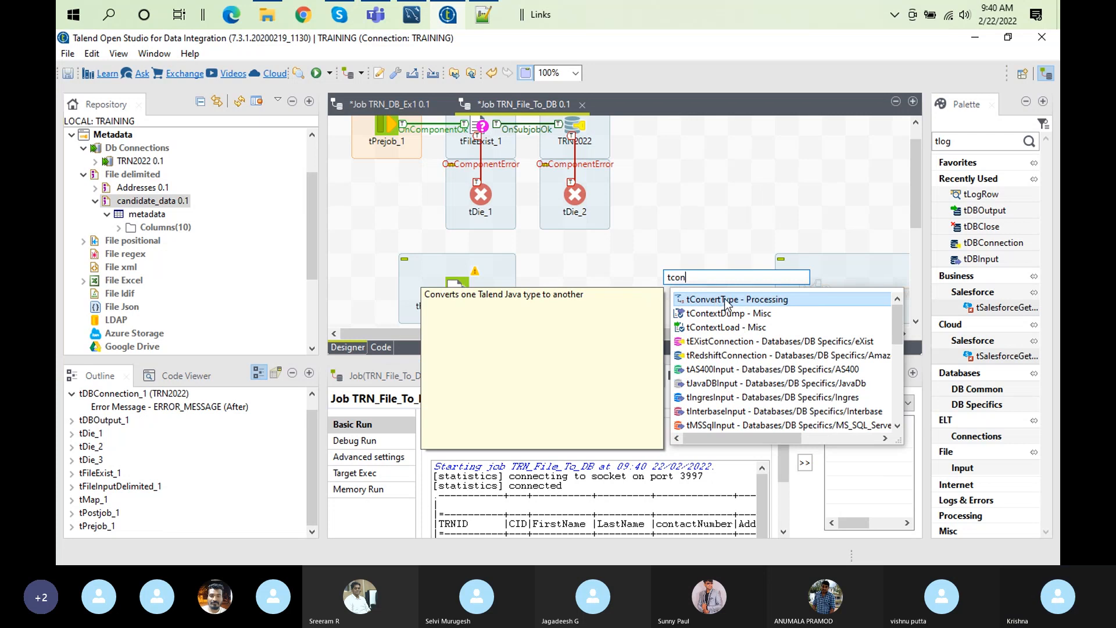
double_click(726, 302)
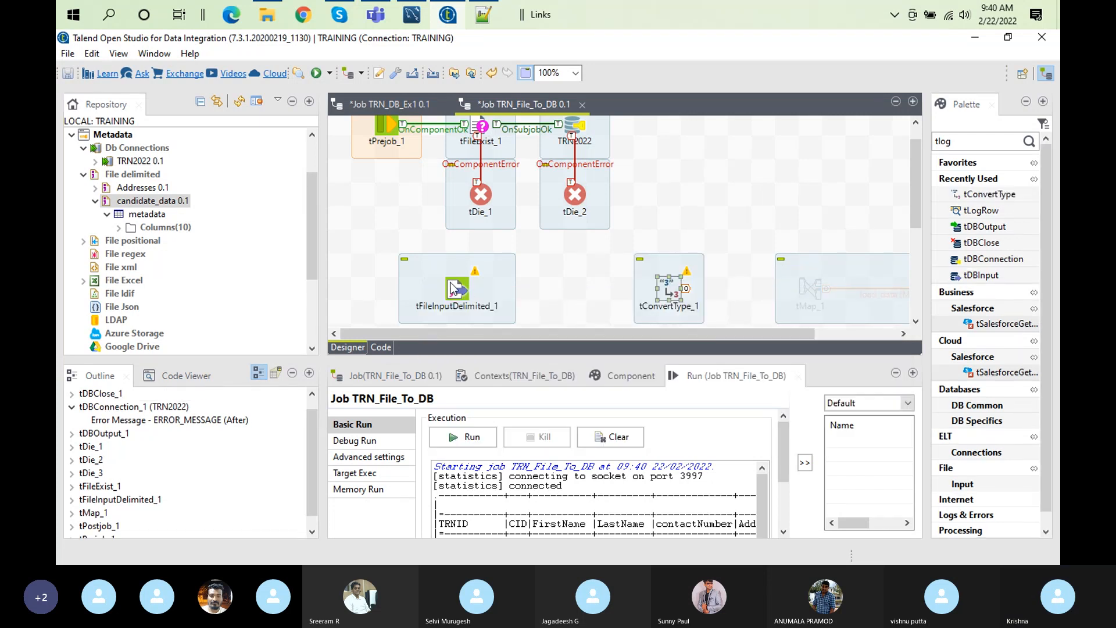
right_click(452, 284)
mouse_move(549, 294)
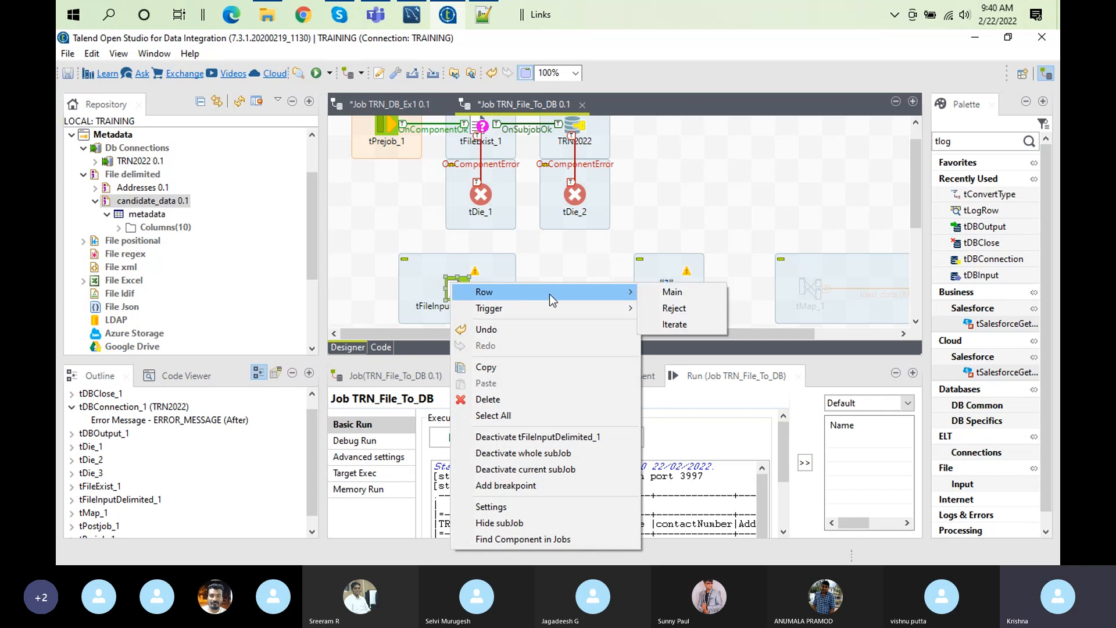
left_click(673, 292)
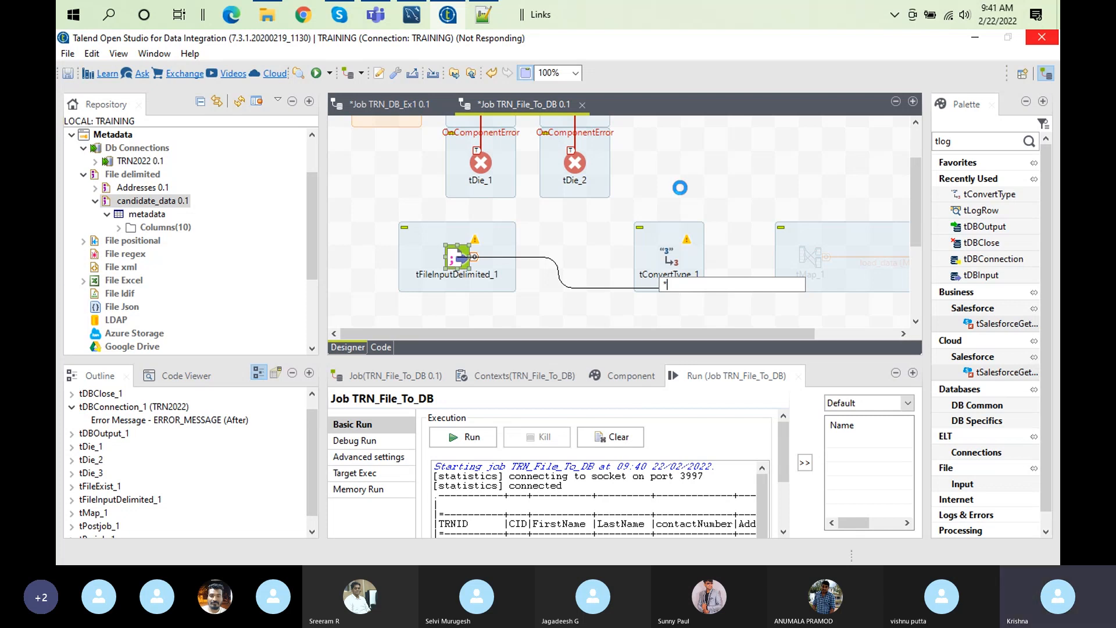
left_click(667, 249)
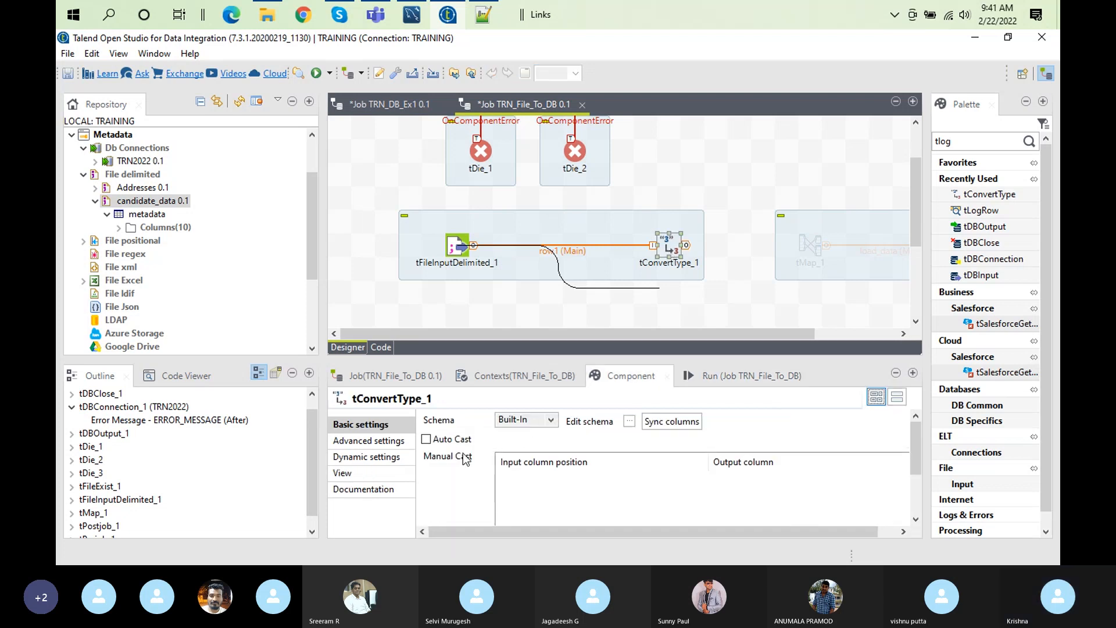
Step: Sync the columns of tConvertType_1 and enable its Auto Cast and Die on error options
left_click(670, 424)
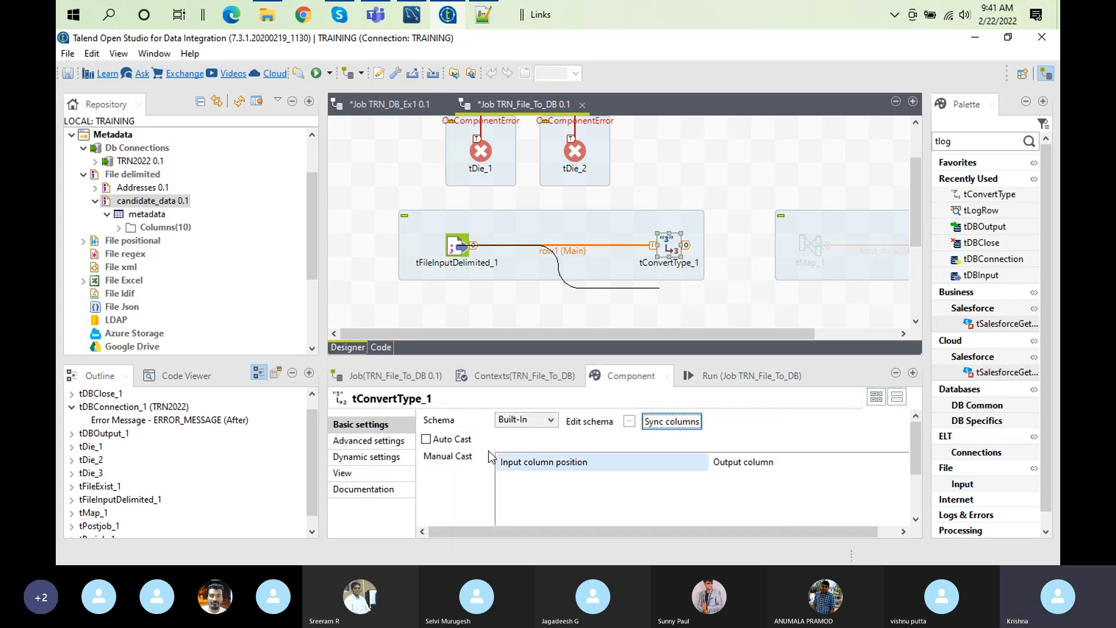
left_click(427, 440)
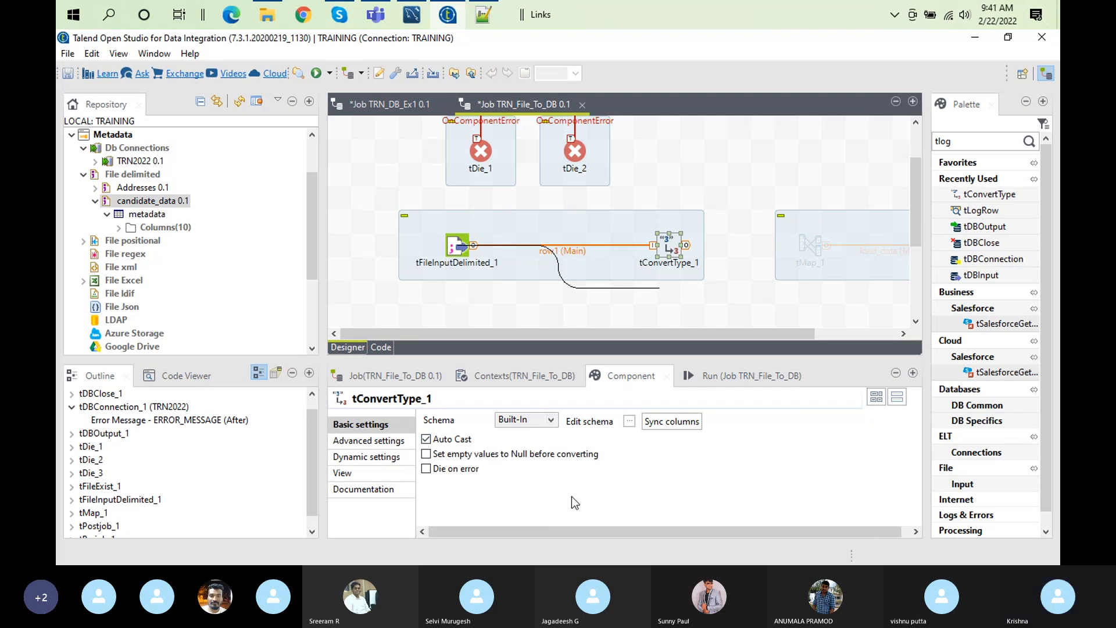
left_click(431, 470)
Step: Add a tLogRow component and move tConvertType_1 and tLogRow_1 closer to tFileInputDelimited_1
left_click(757, 251)
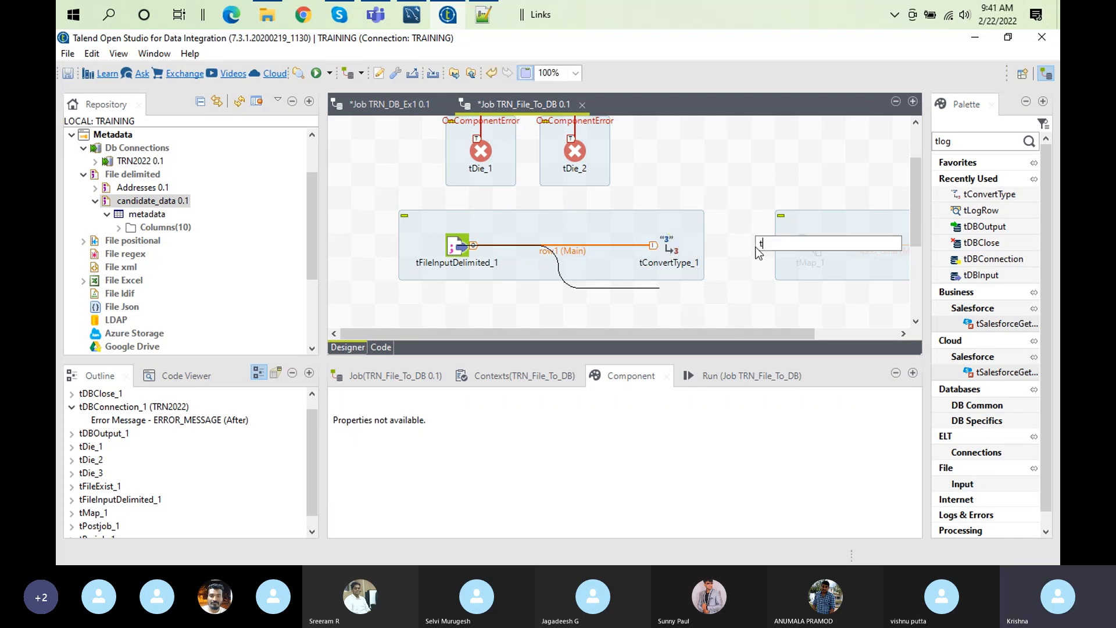
type("tlog")
key("Return")
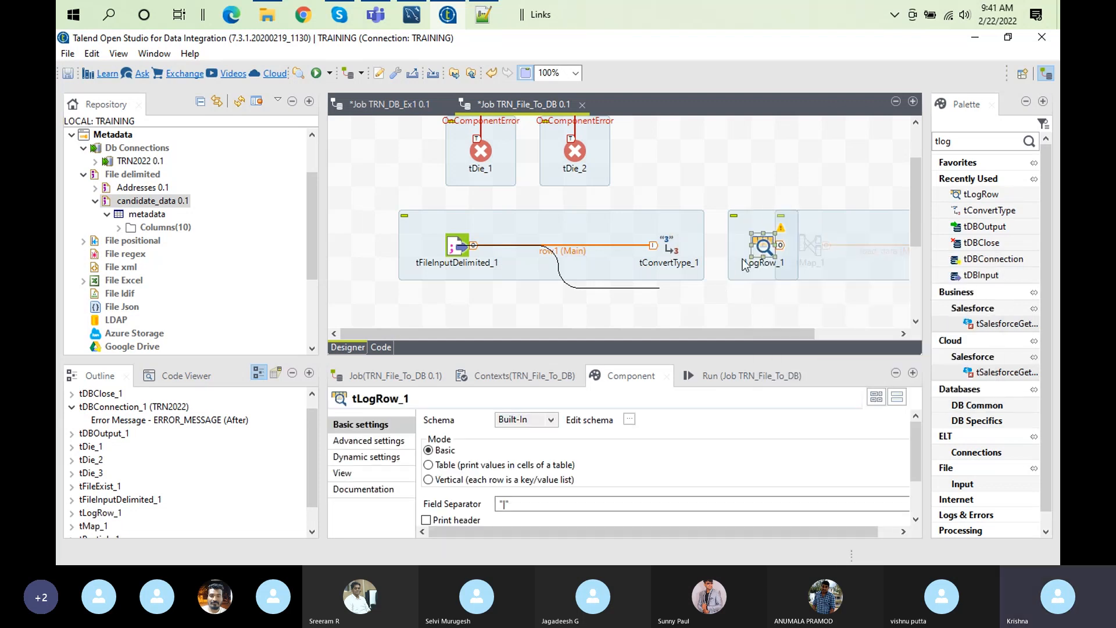
left_click(663, 245)
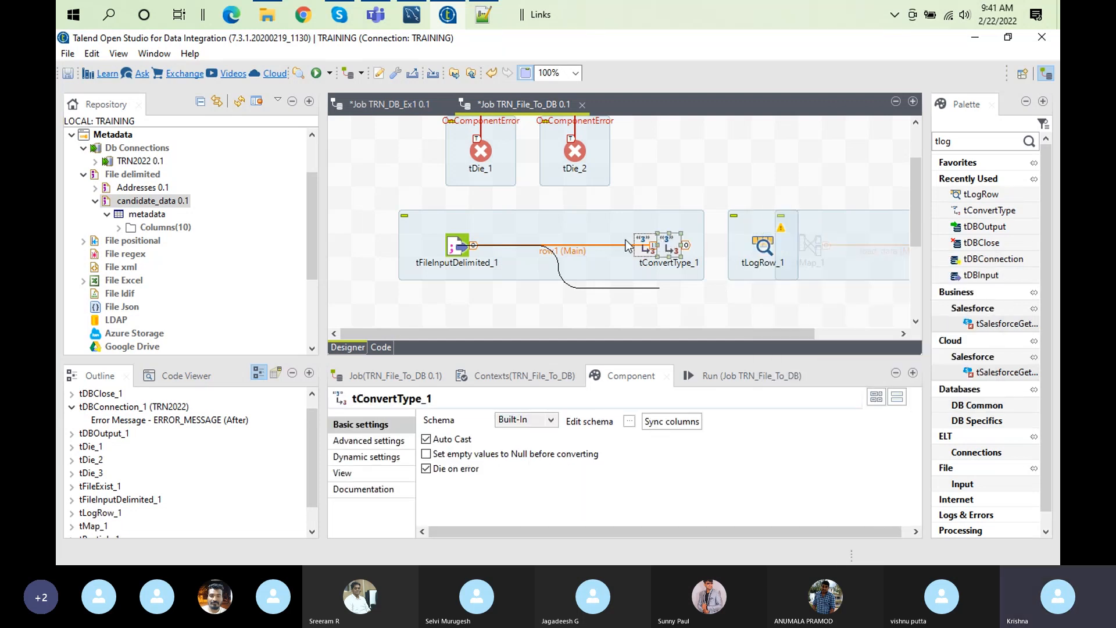
left_click_drag(627, 245, 570, 243)
left_click_drag(764, 245, 657, 235)
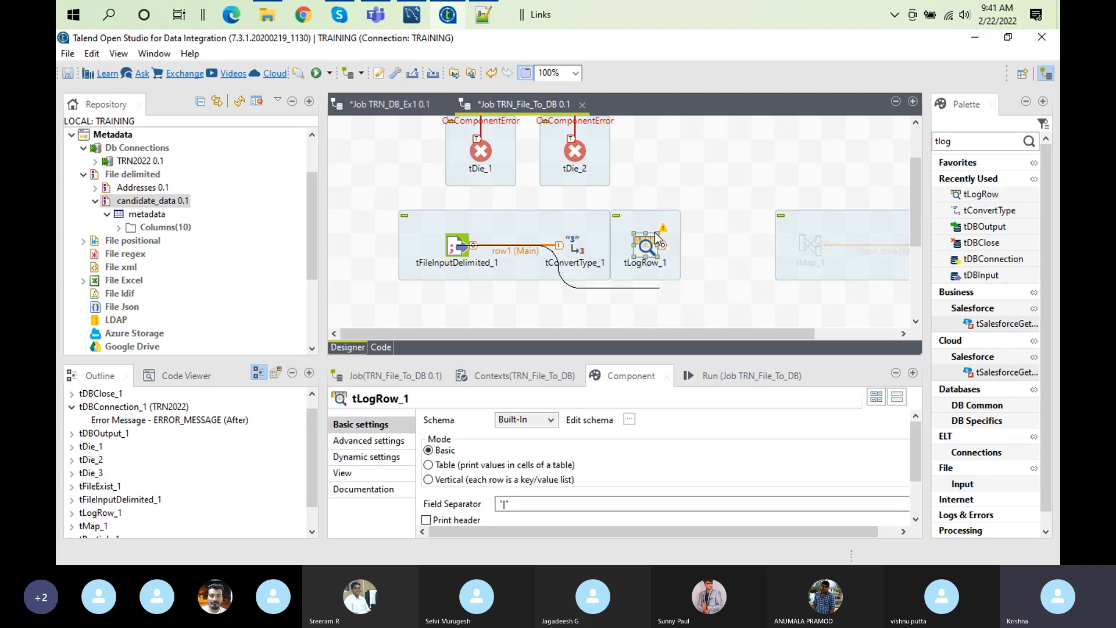
Step: Connect tConvertType_1 to tLogRow_1 with a Main row
right_click(571, 243)
mouse_move(657, 253)
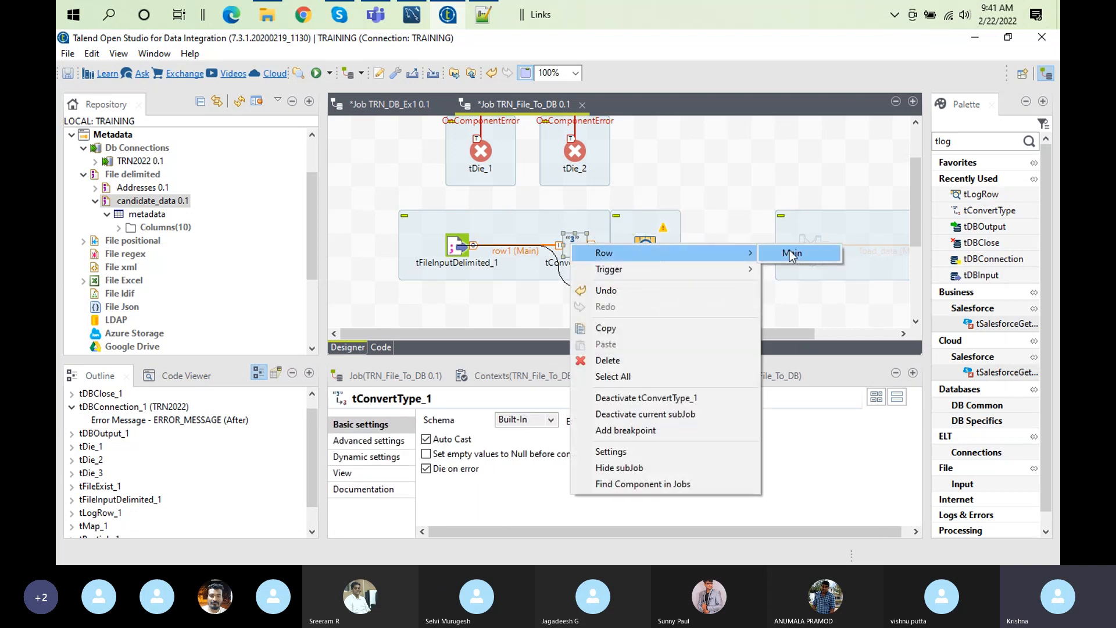
left_click(792, 252)
left_click(650, 248)
Step: Clear the previous run output, run the job with type conversion, and examine the logged rows in the enlarged run view
left_click(733, 375)
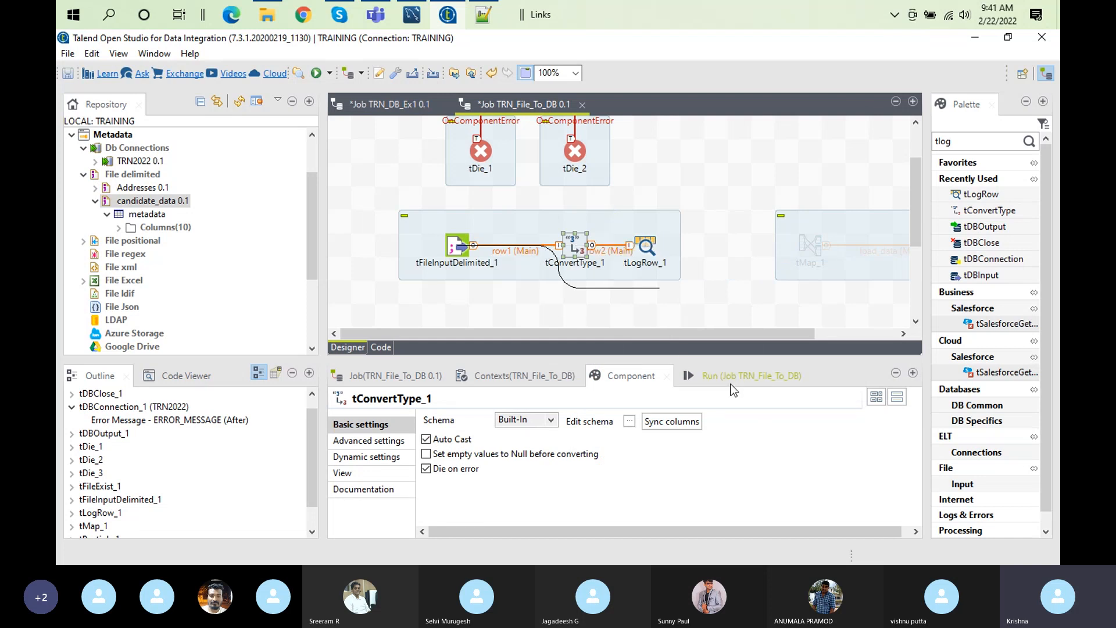
left_click(616, 437)
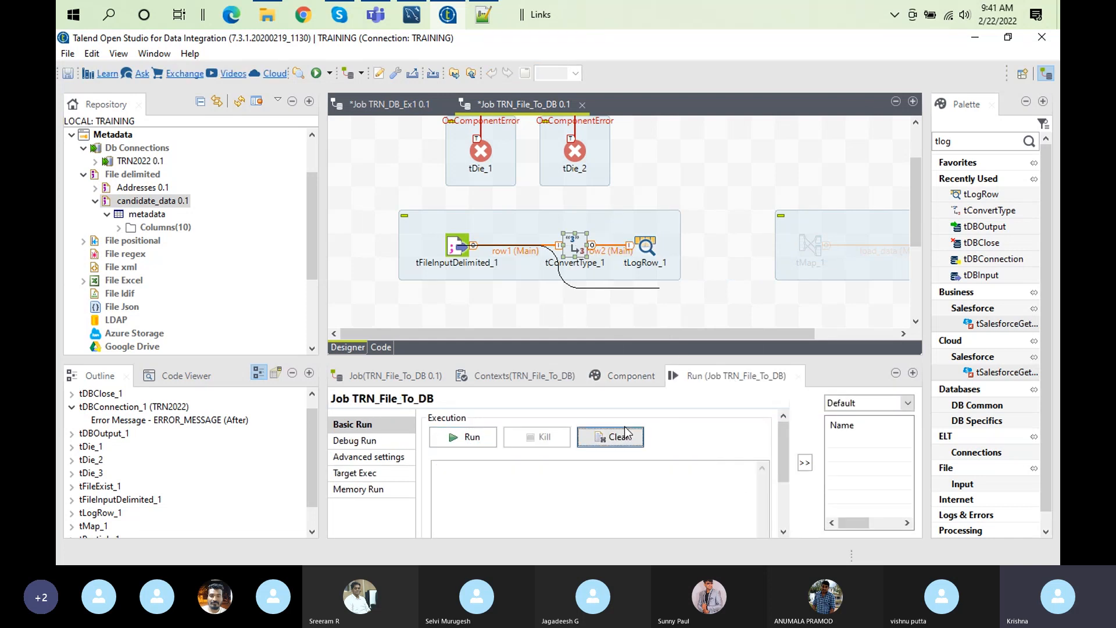
left_click(472, 439)
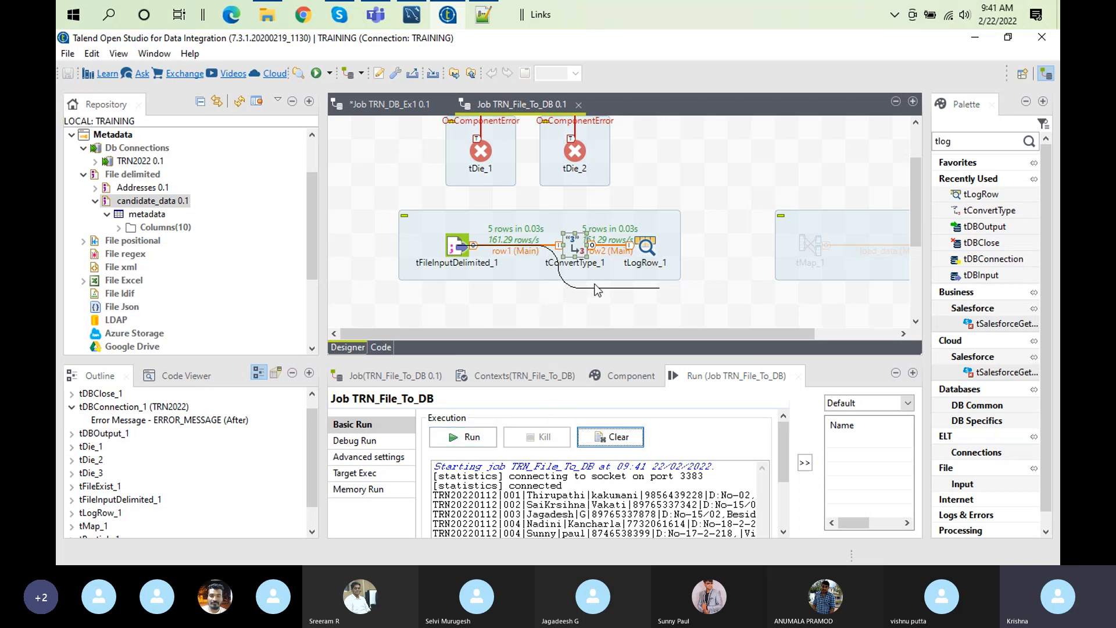
double_click(678, 375)
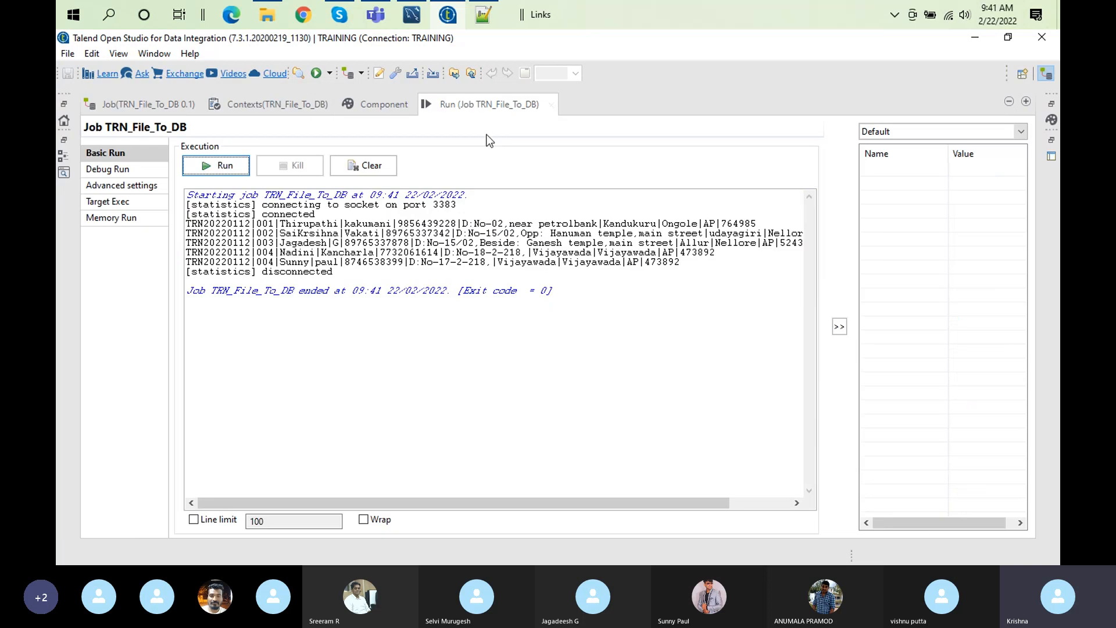
double_click(479, 106)
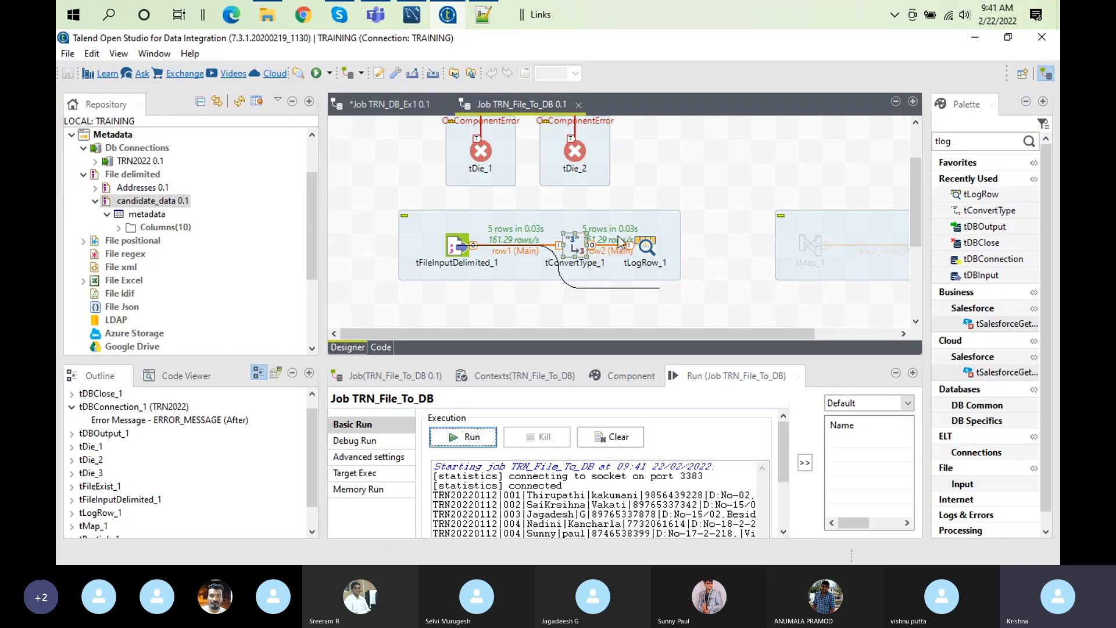
Step: Sync the columns of tConvertType_1 again and set the tLogRow_1 mode to Table (print values in cells of a table)
double_click(577, 247)
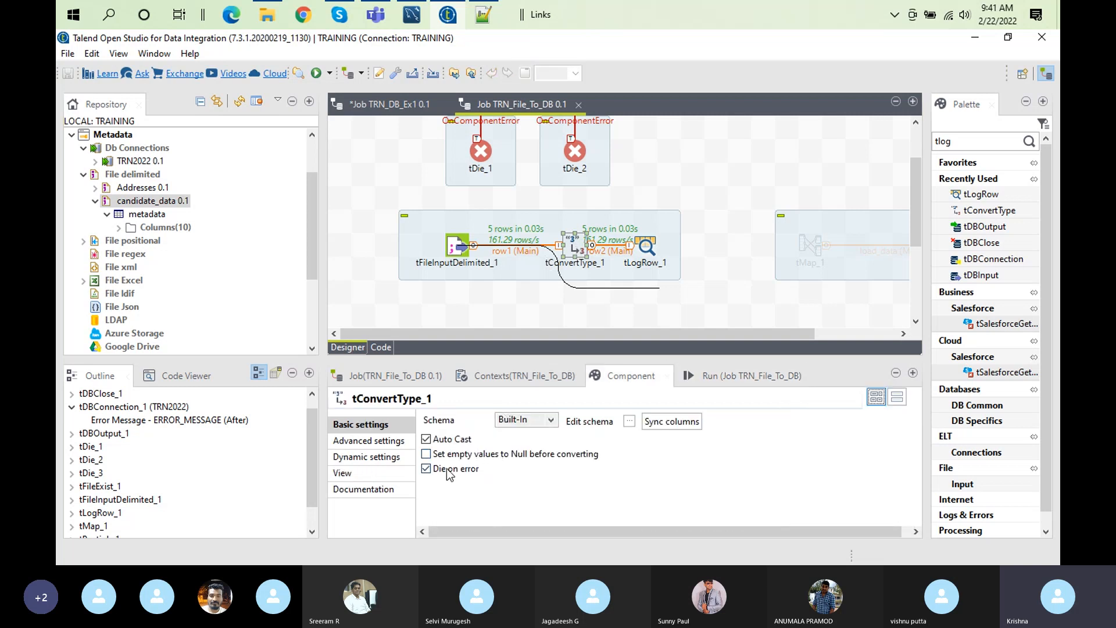
left_click(675, 420)
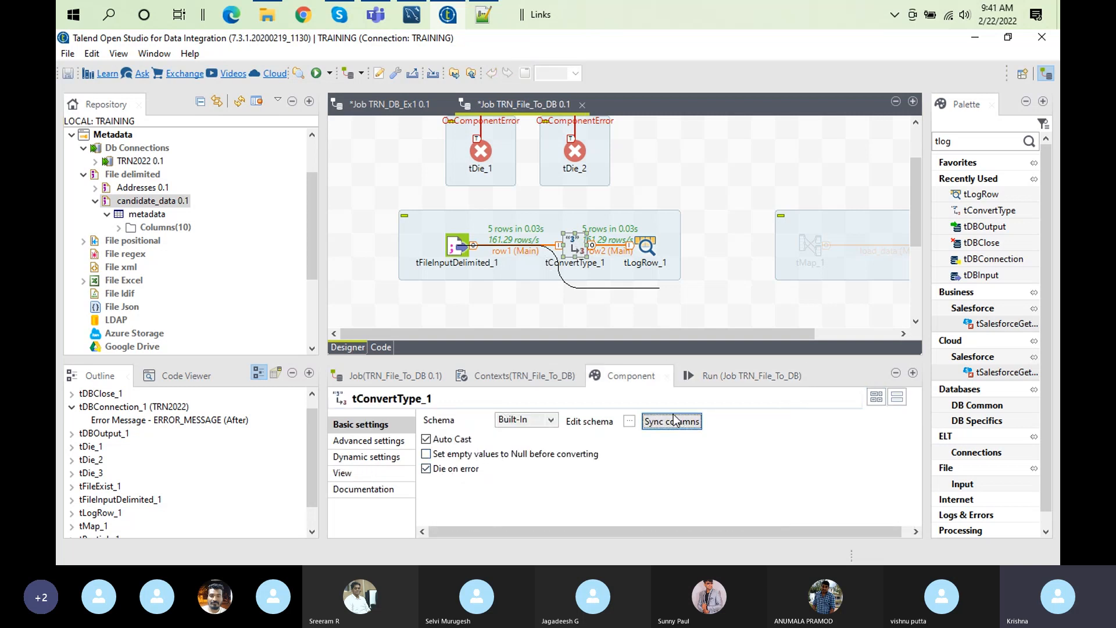
left_click(646, 248)
left_click(735, 369)
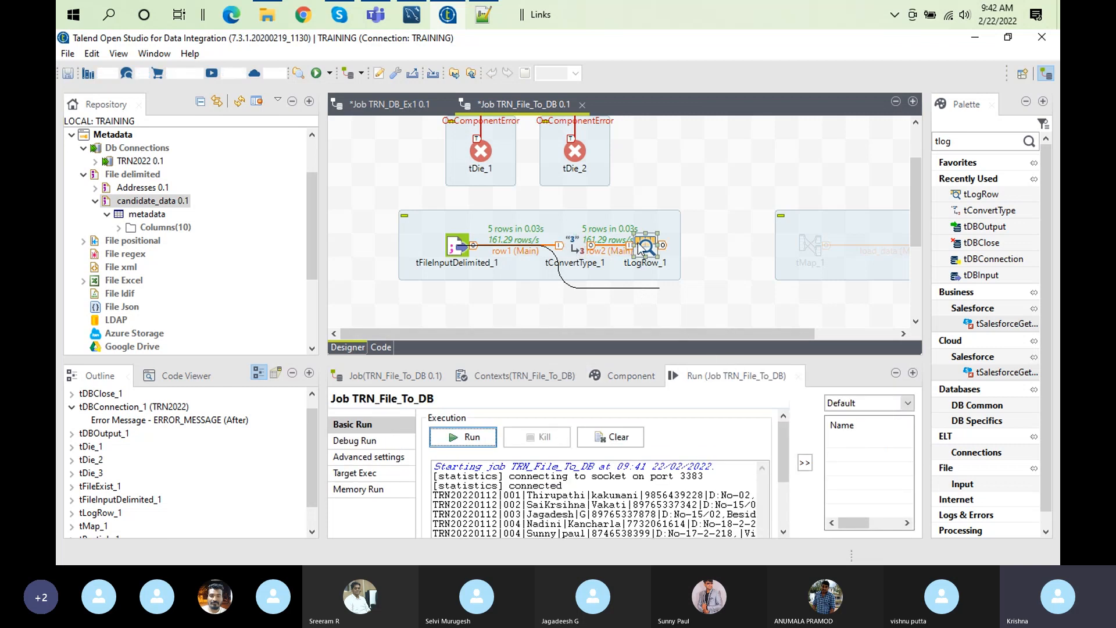
left_click(639, 250)
double_click(647, 249)
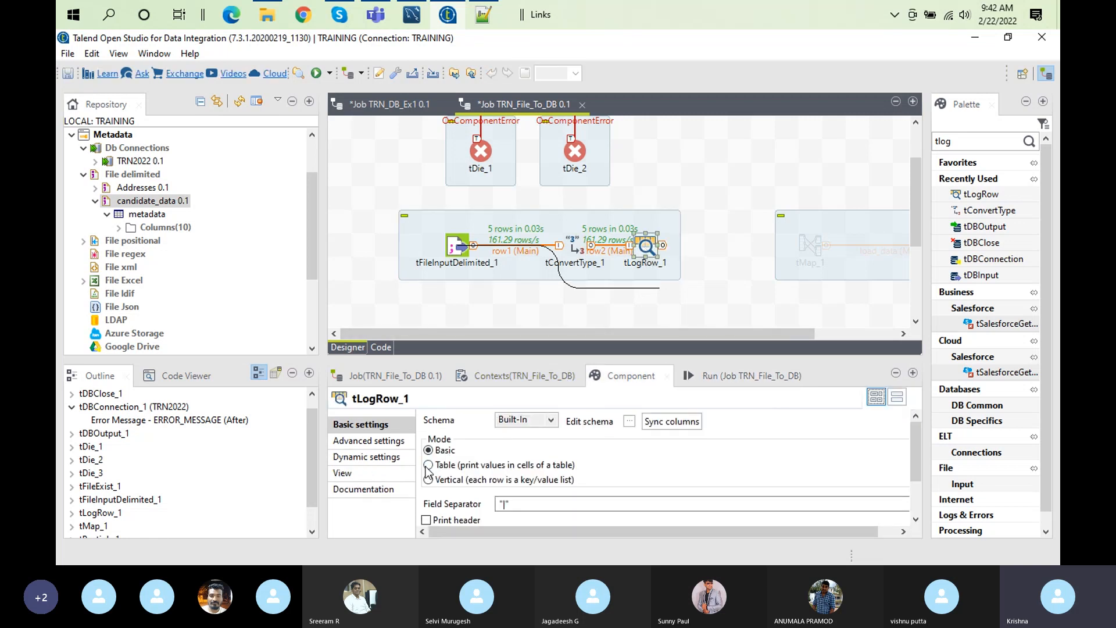
left_click(429, 465)
Step: Clear the previous output and rerun the job to check the rows logged in table form
left_click(724, 383)
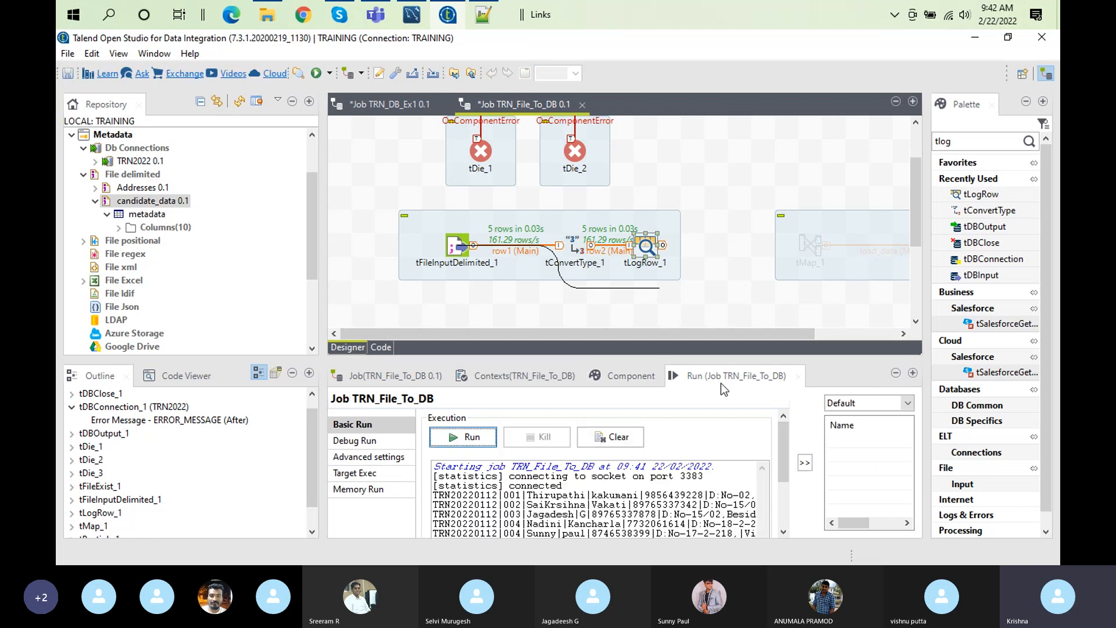
left_click(610, 436)
left_click(473, 436)
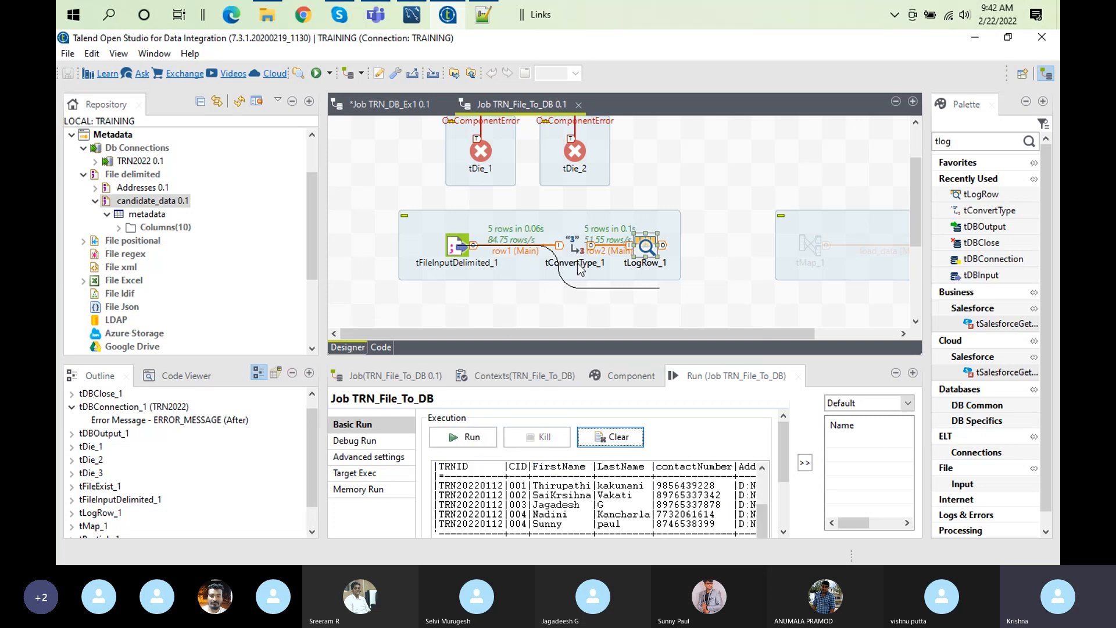
left_click(639, 250)
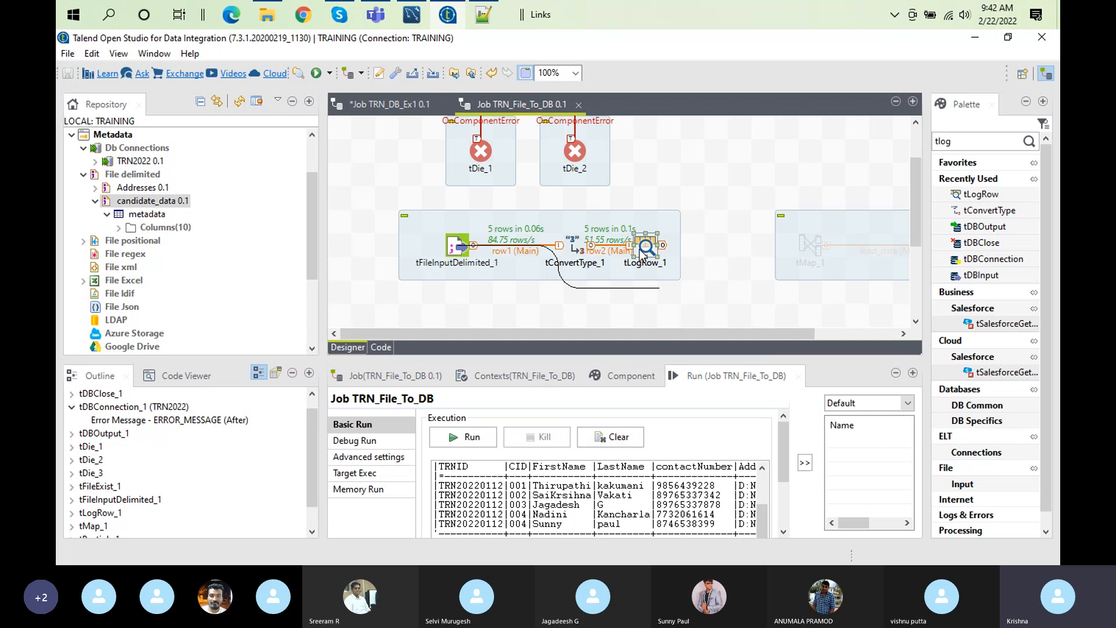
Step: Activate the current subjob containing tMap_1
left_click(805, 251)
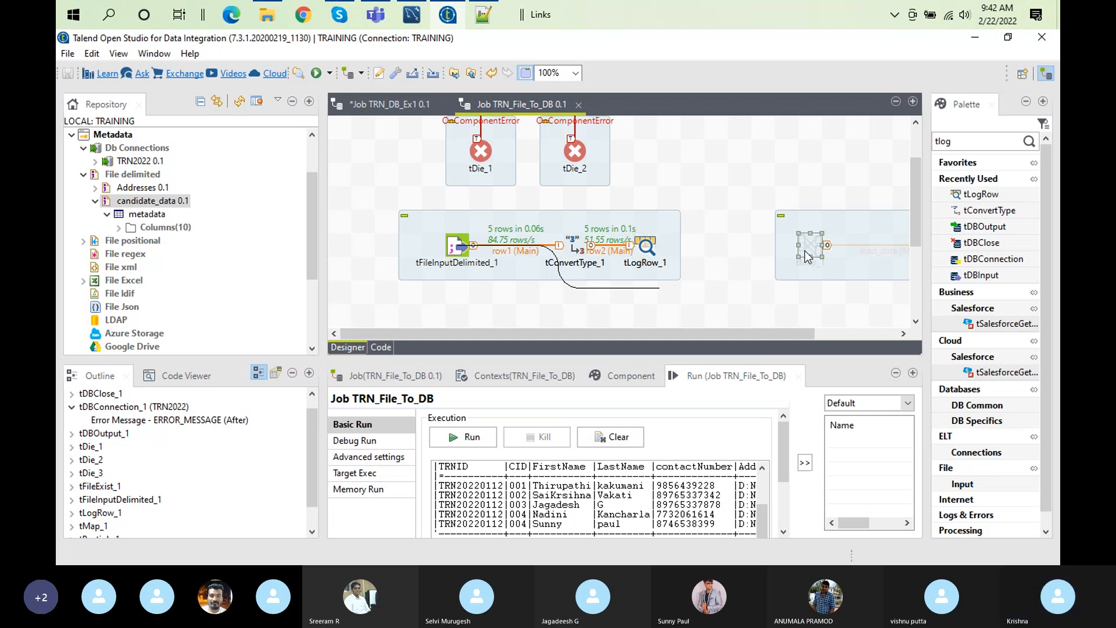
right_click(805, 251)
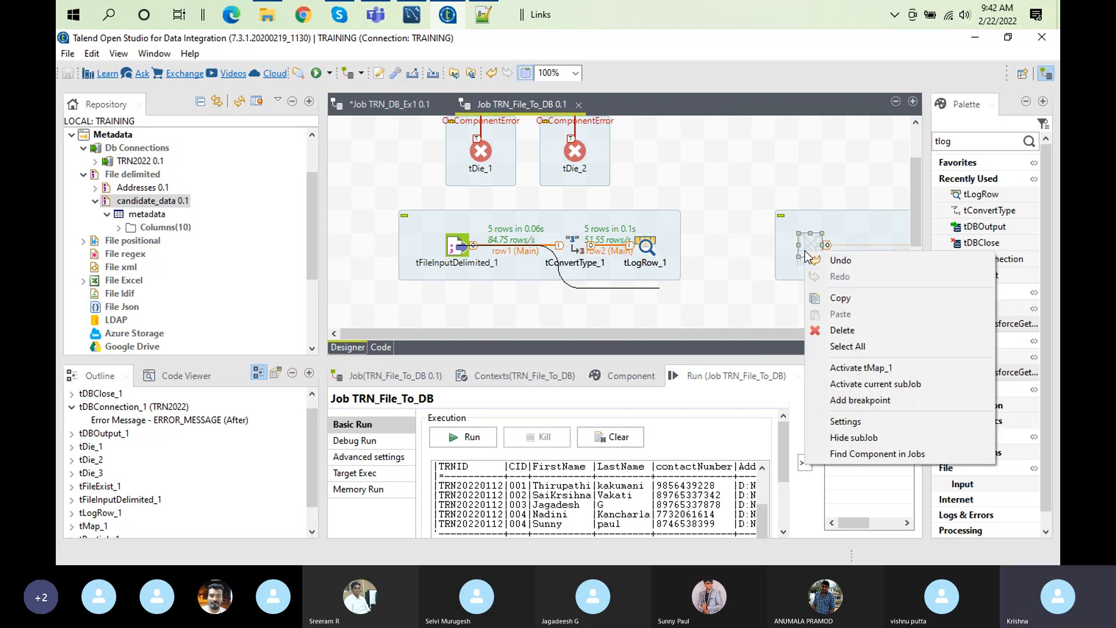
left_click(895, 385)
Step: Move tLogRow_1 up and away from tConvertType_1, above the main flow and close to tMap_1
left_click(623, 244)
left_click(631, 245)
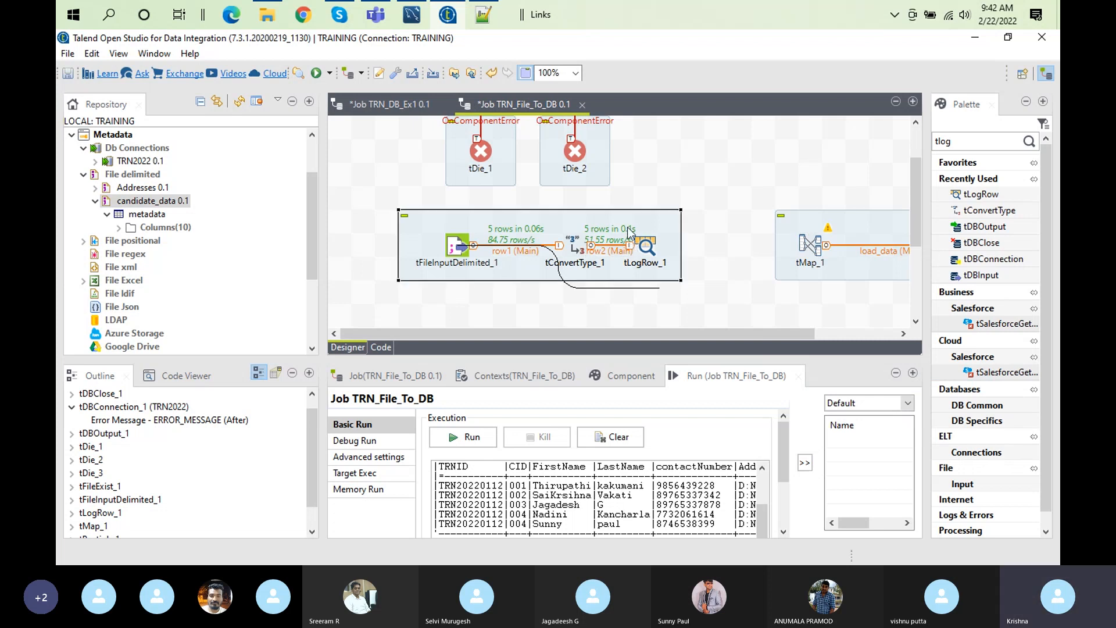
left_click(646, 249)
left_click_drag(647, 249, 741, 203)
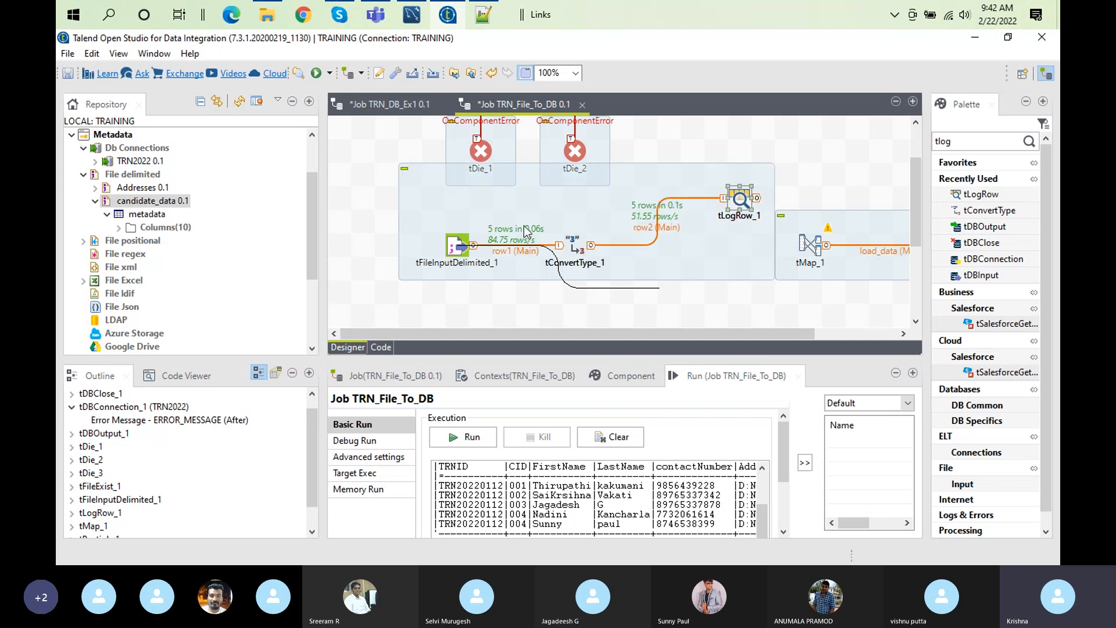
Step: In the output schema of tConvertType_1, set the contactNumber column's type to int | Integer
left_click(572, 250)
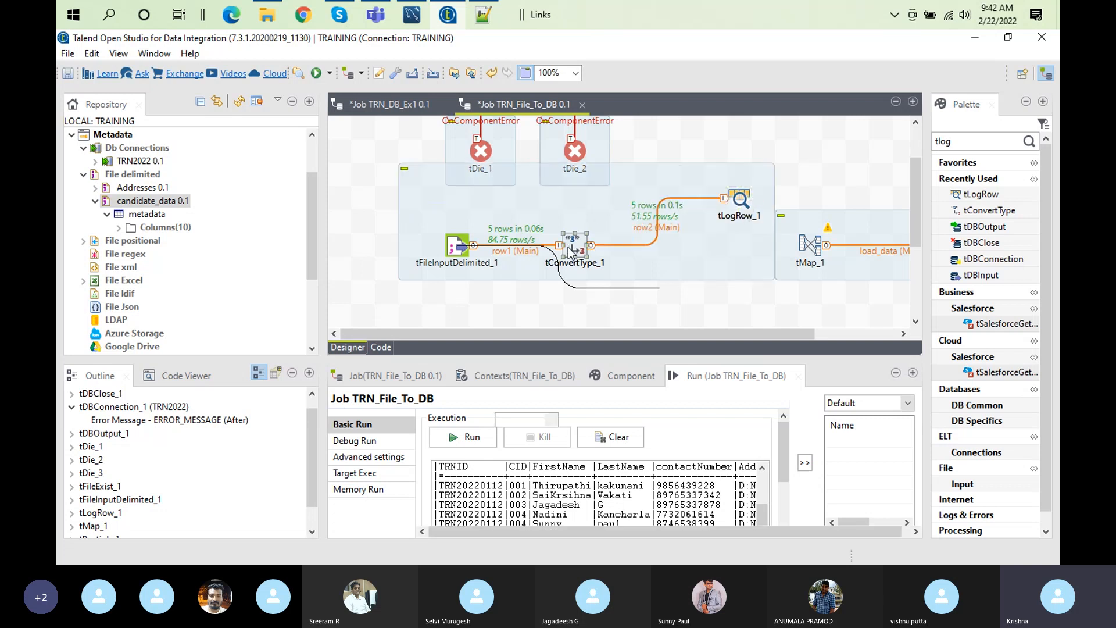
left_click(630, 421)
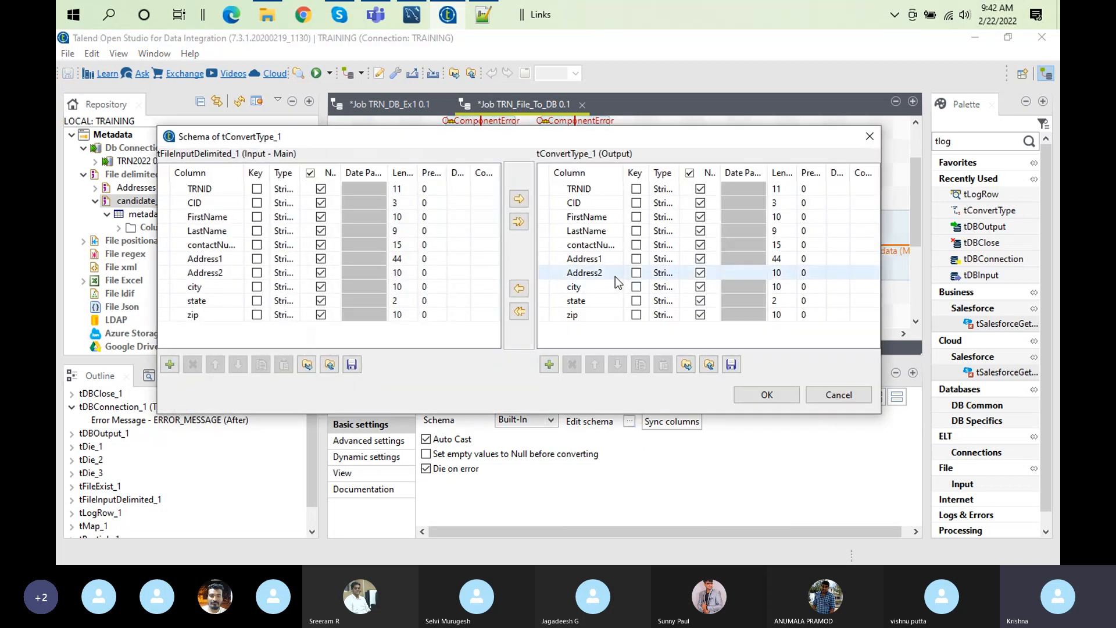
left_click(669, 245)
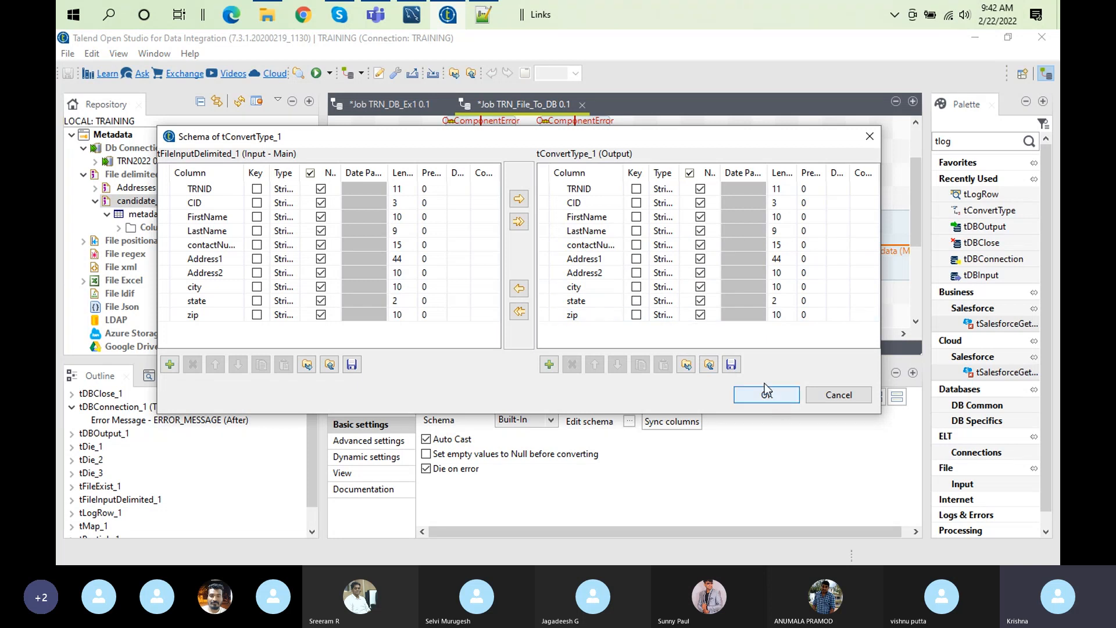
left_click(663, 248)
left_click(664, 248)
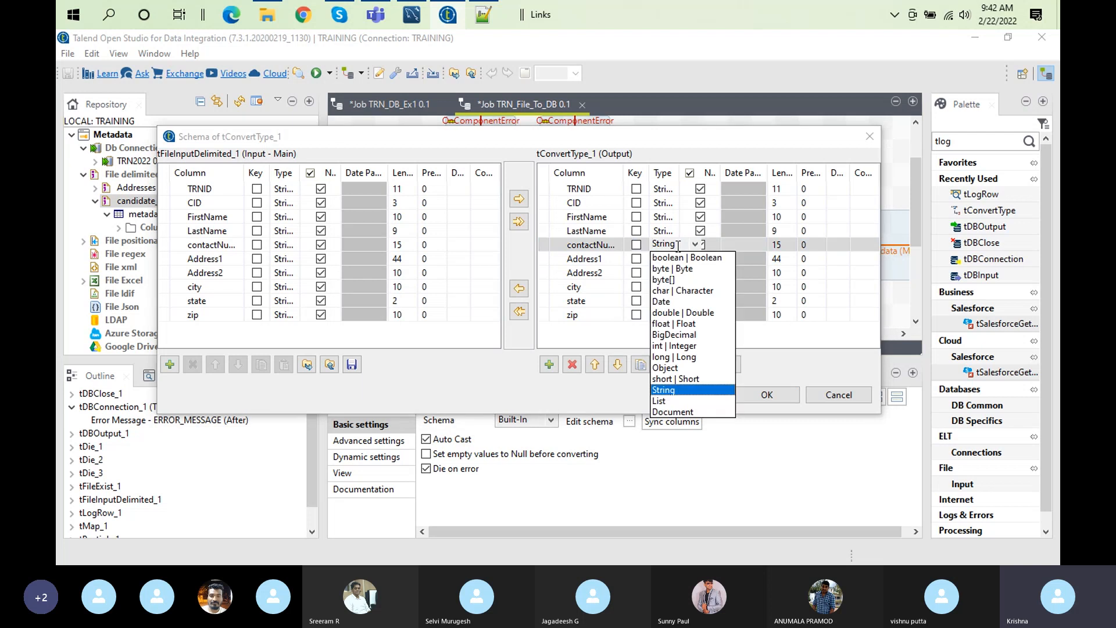
left_click(685, 346)
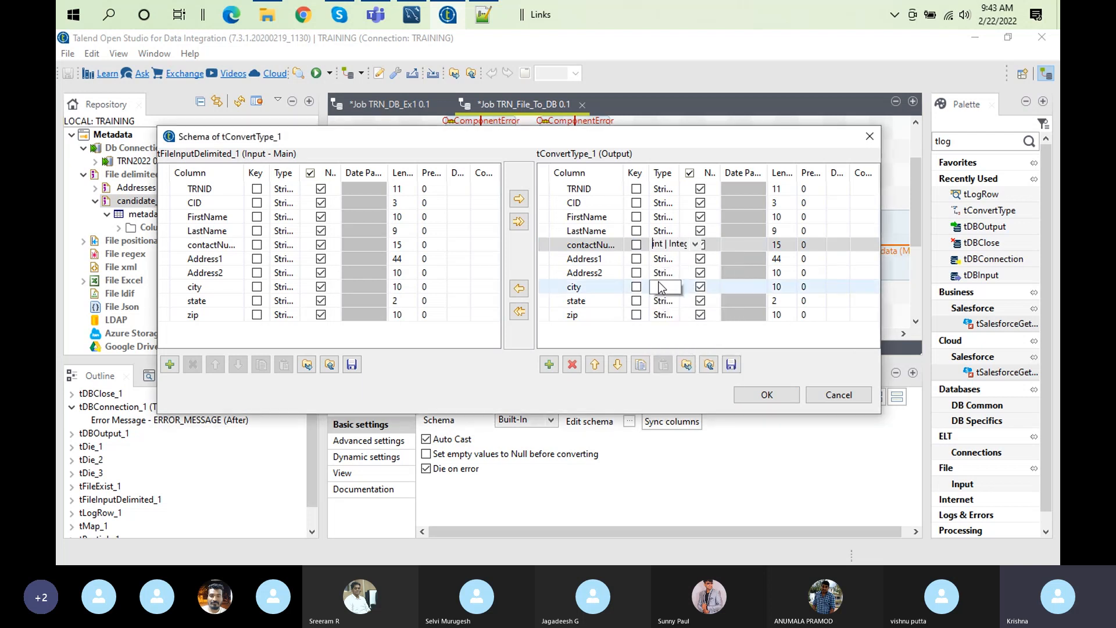
Step: Set the zip column's type to int | Integer in the output schema of tConvertType_1 and propagate the changes
left_click(672, 316)
left_click(673, 316)
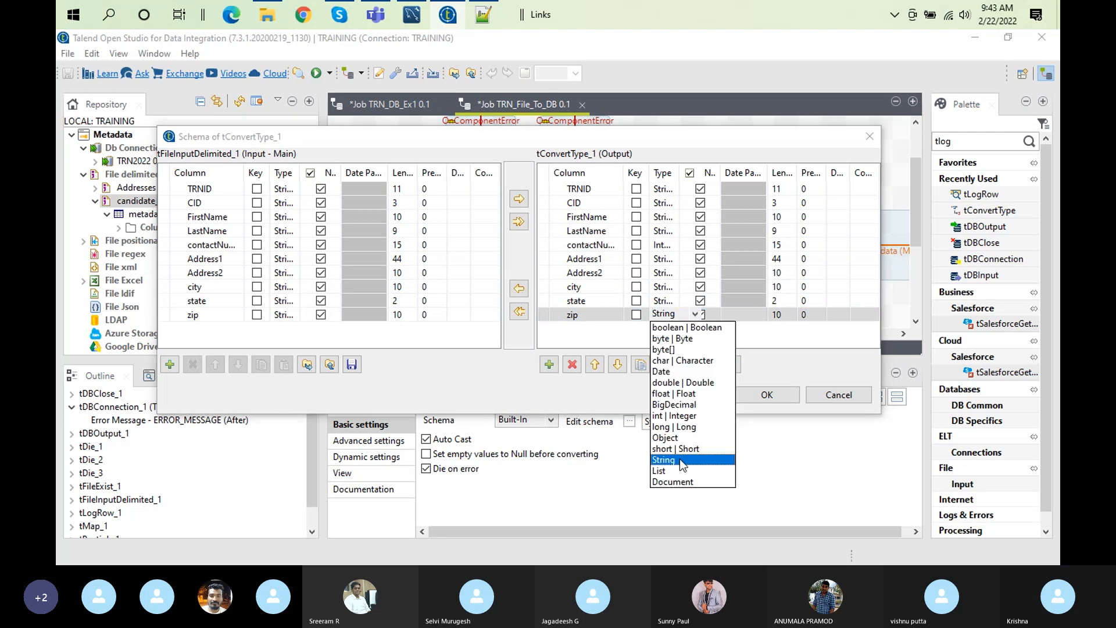
left_click(680, 417)
left_click(768, 394)
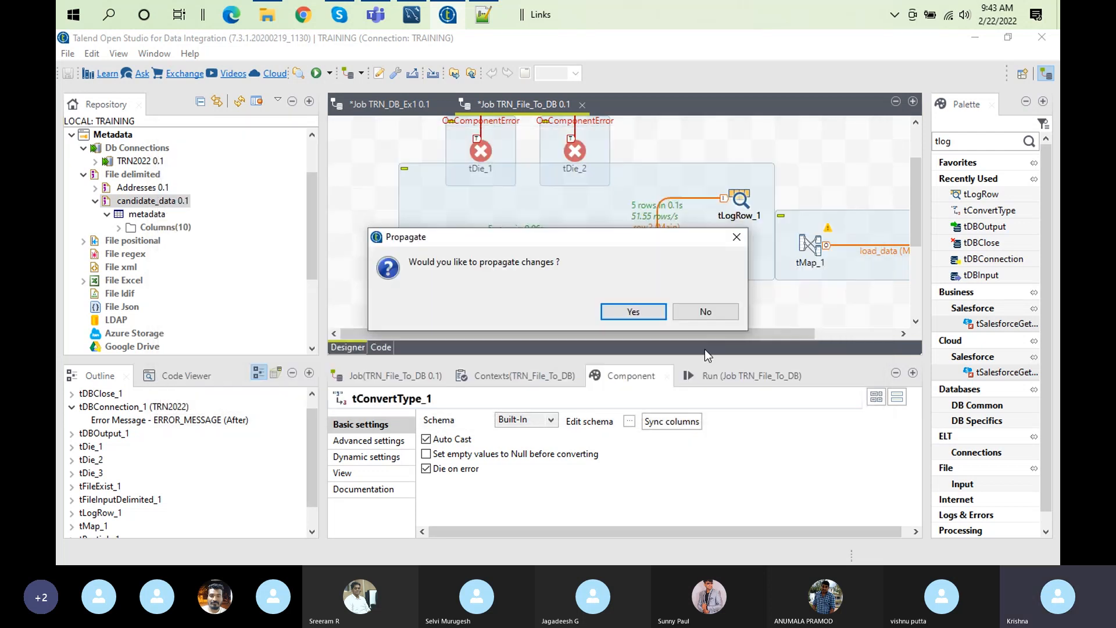
left_click(648, 307)
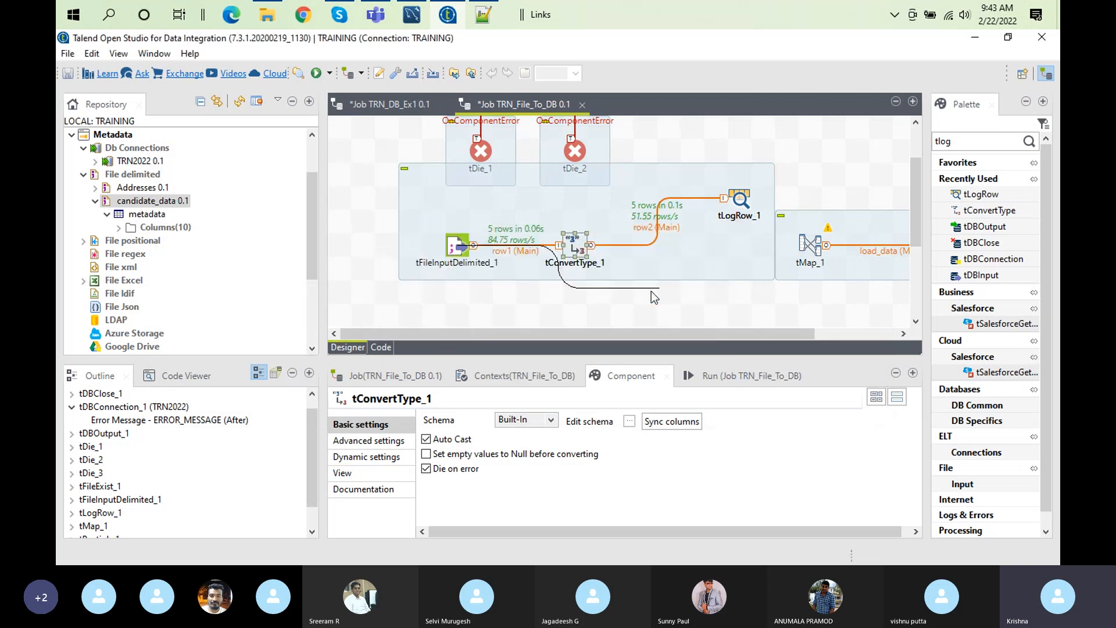
Step: Deactivate the current subjob containing tMap_1, clear the previous output and rerun the job
right_click(813, 243)
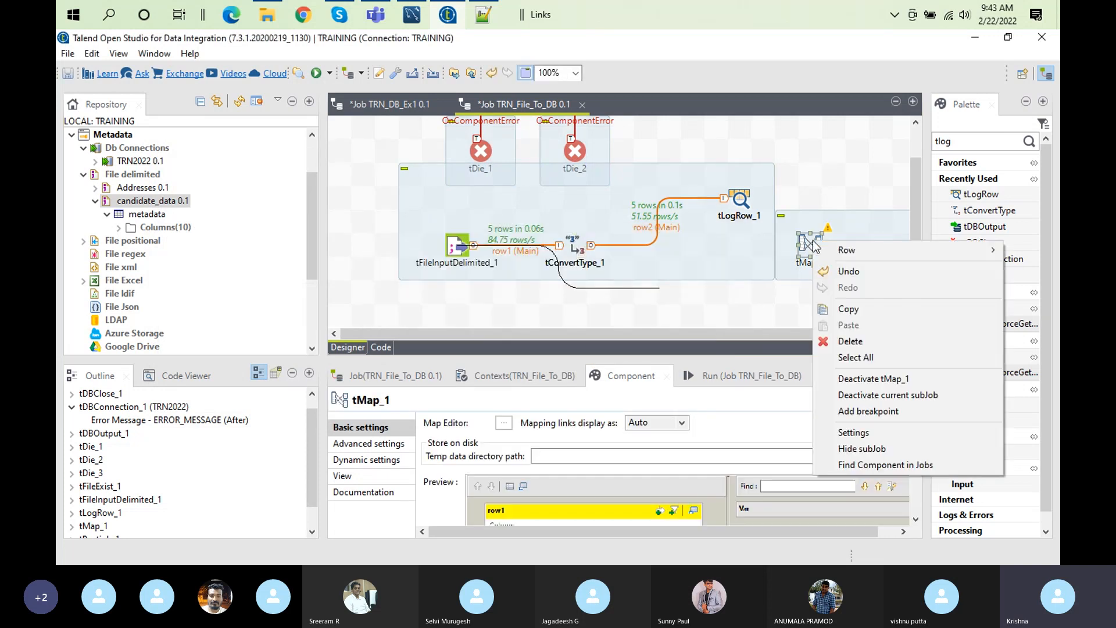
left_click(927, 396)
left_click(777, 372)
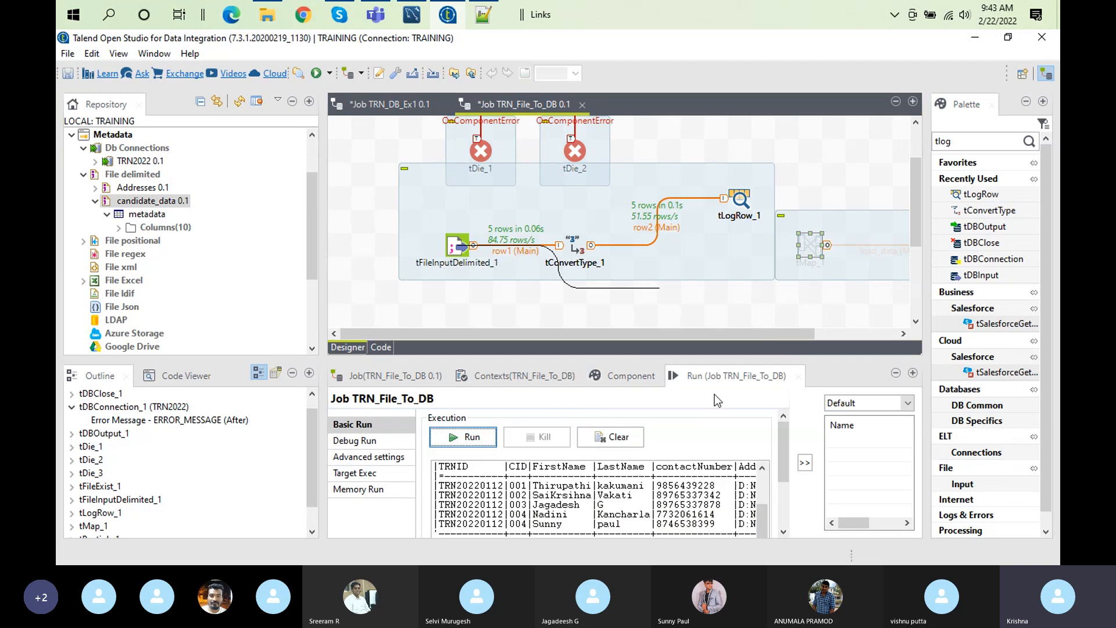
left_click(615, 437)
left_click(489, 437)
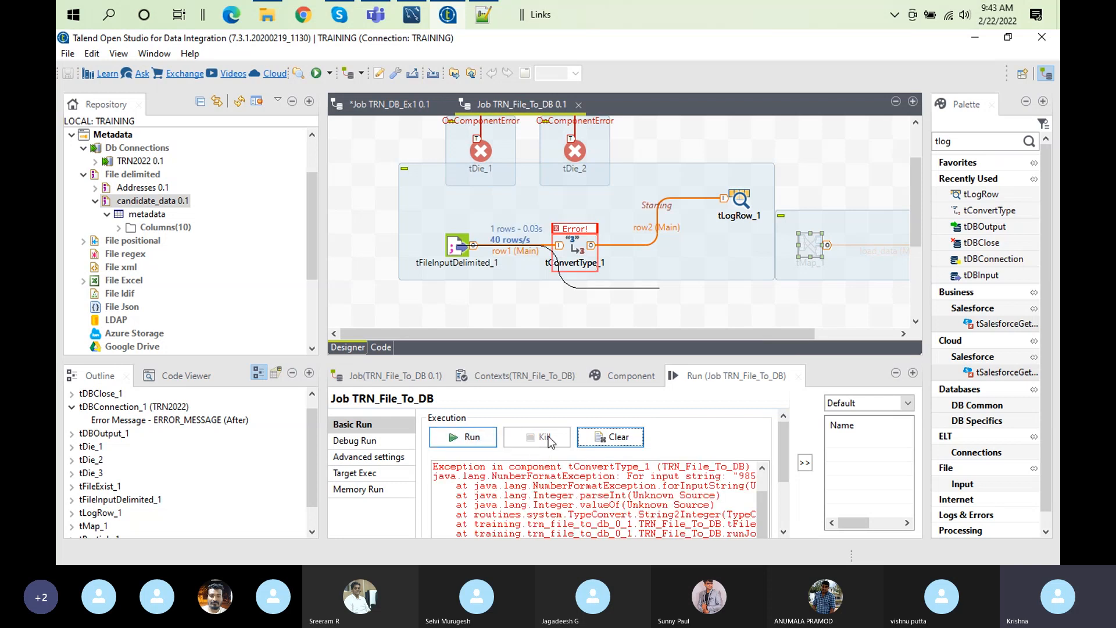
Step: Enlarge the run output to examine the exception text, and restore the normal layout
double_click(710, 366)
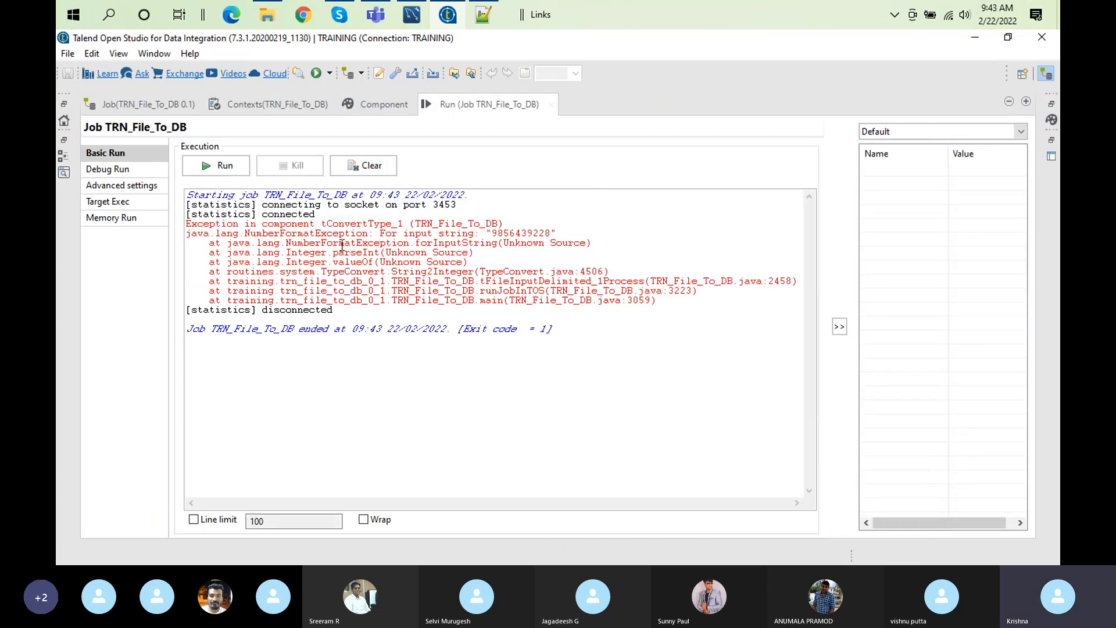
left_click_drag(243, 234, 584, 229)
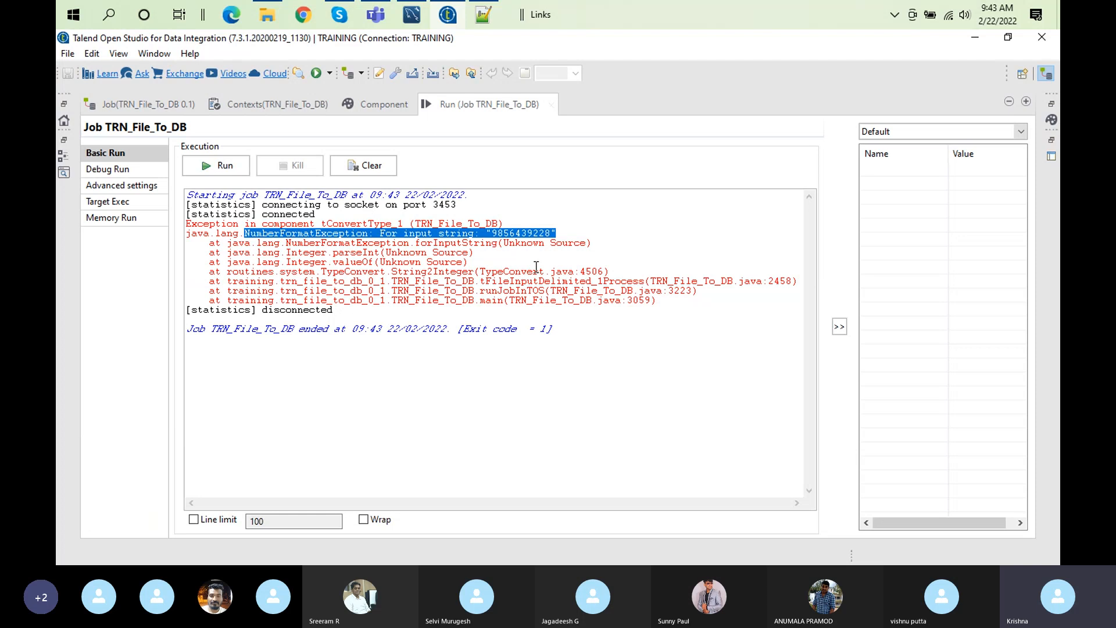
double_click(472, 98)
Step: Delete the tConvertType_1 and tLogRow_1 components from the job design
left_click(574, 252)
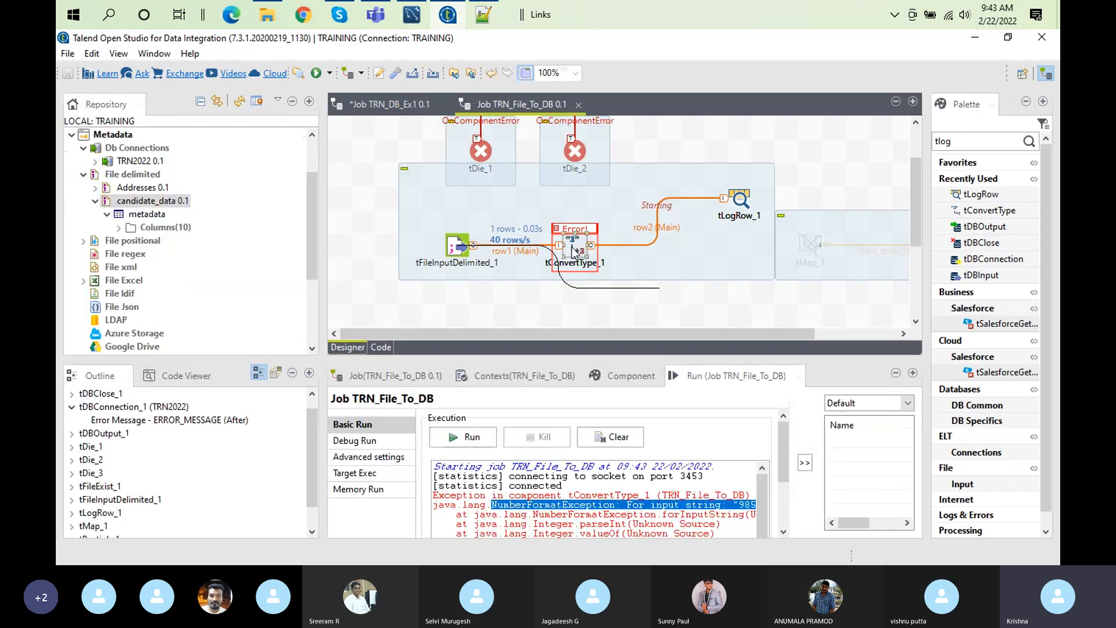
key("Delete")
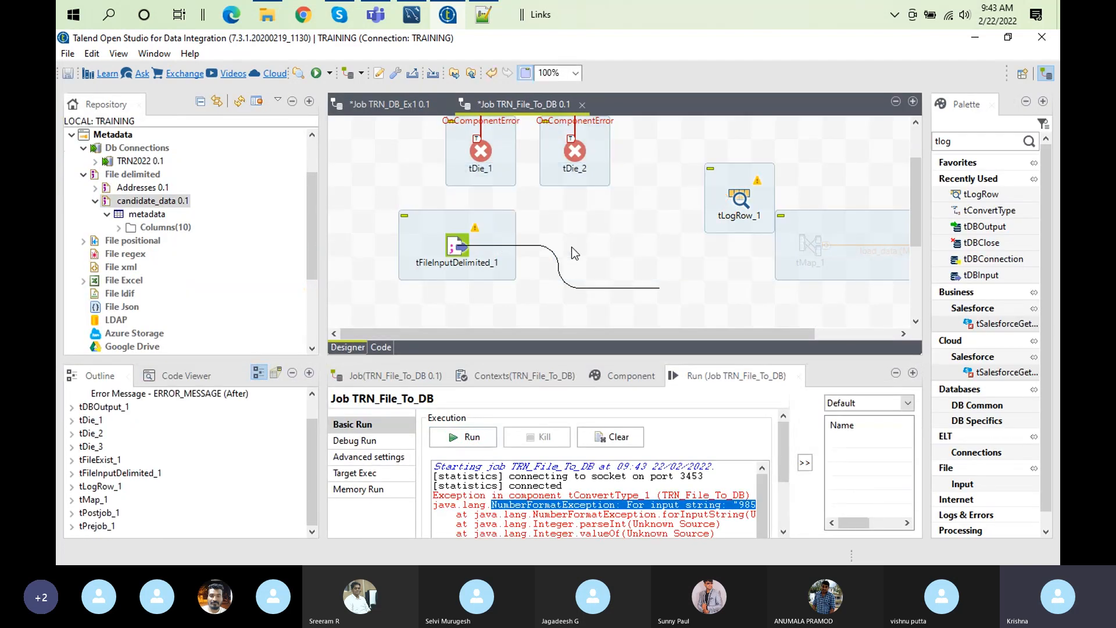
left_click(752, 199)
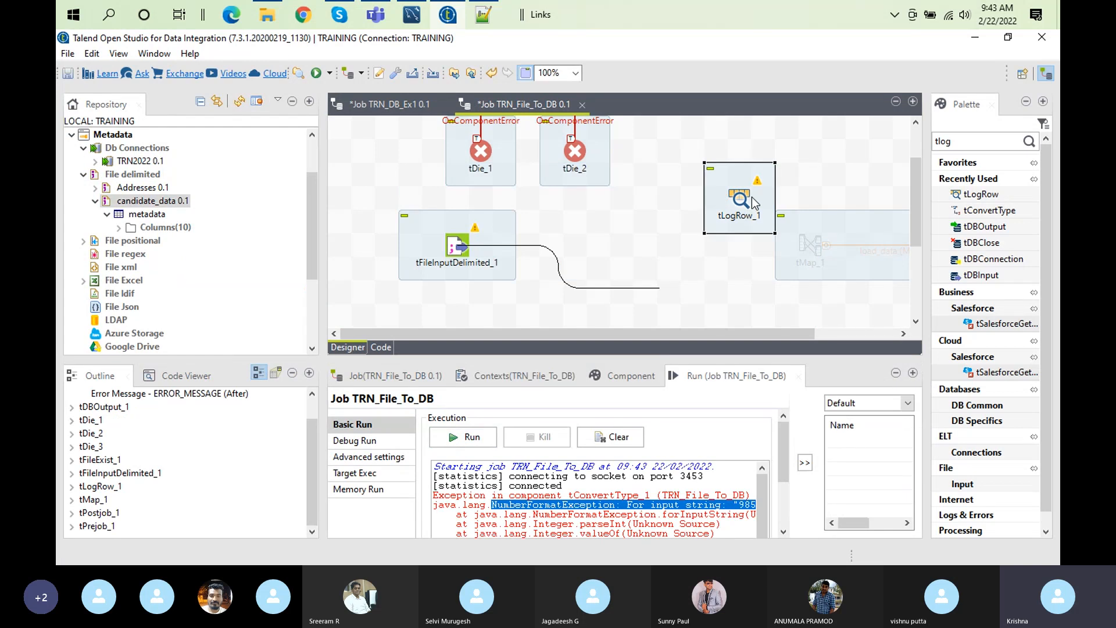
key("Delete")
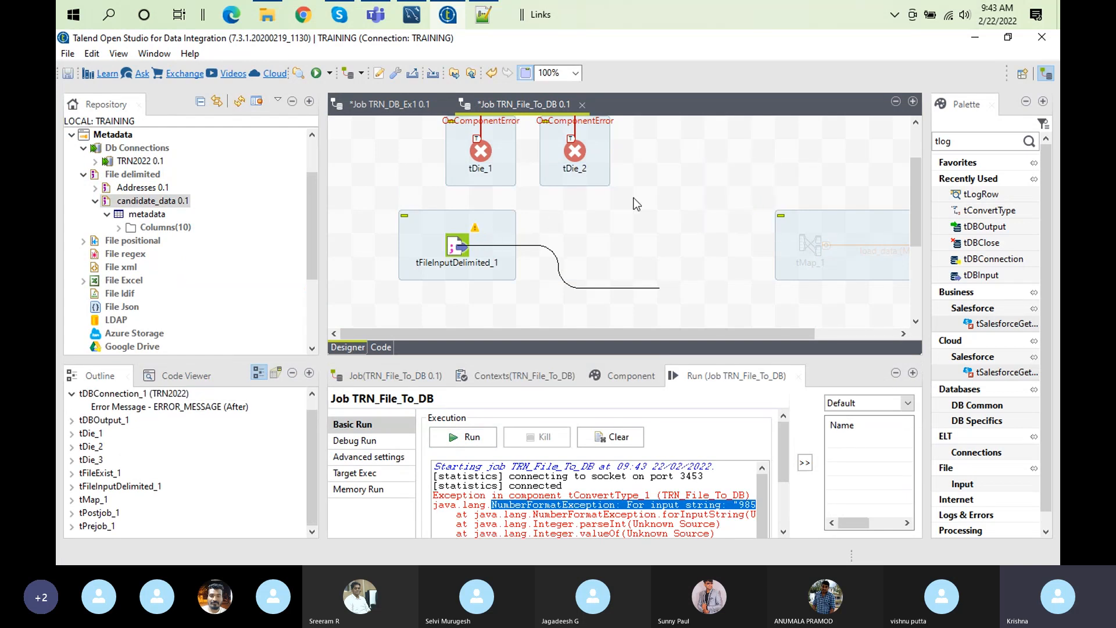
Step: Move the tMap_1 and tDBOutput_1 subjob closer to tFileInputDelimited_1 and activate that subjob
left_click_drag(804, 225, 620, 231)
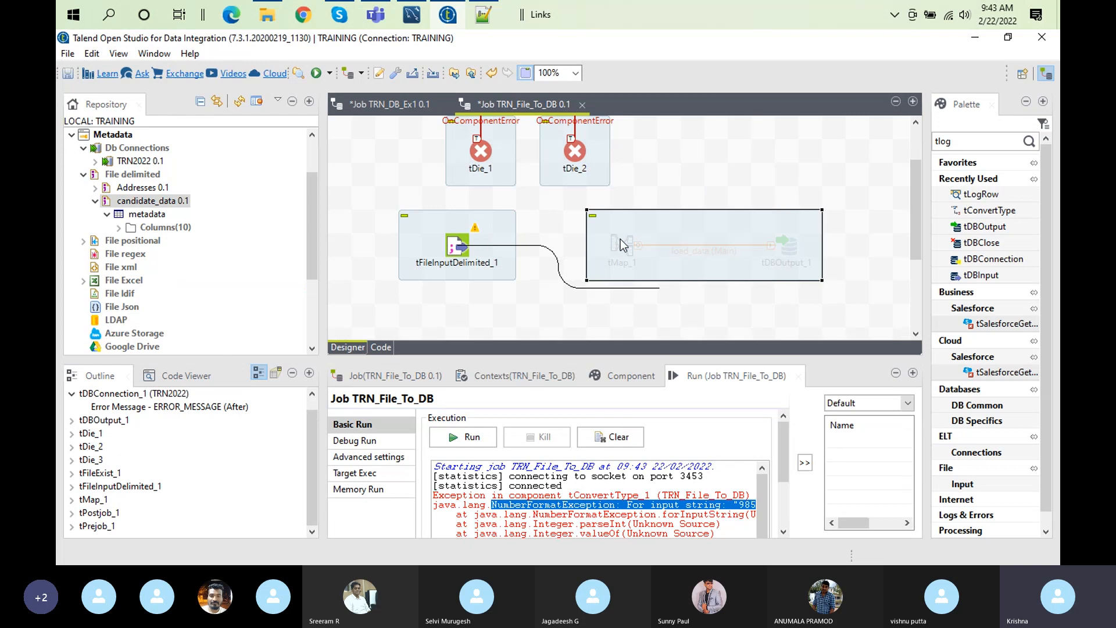
left_click(455, 247)
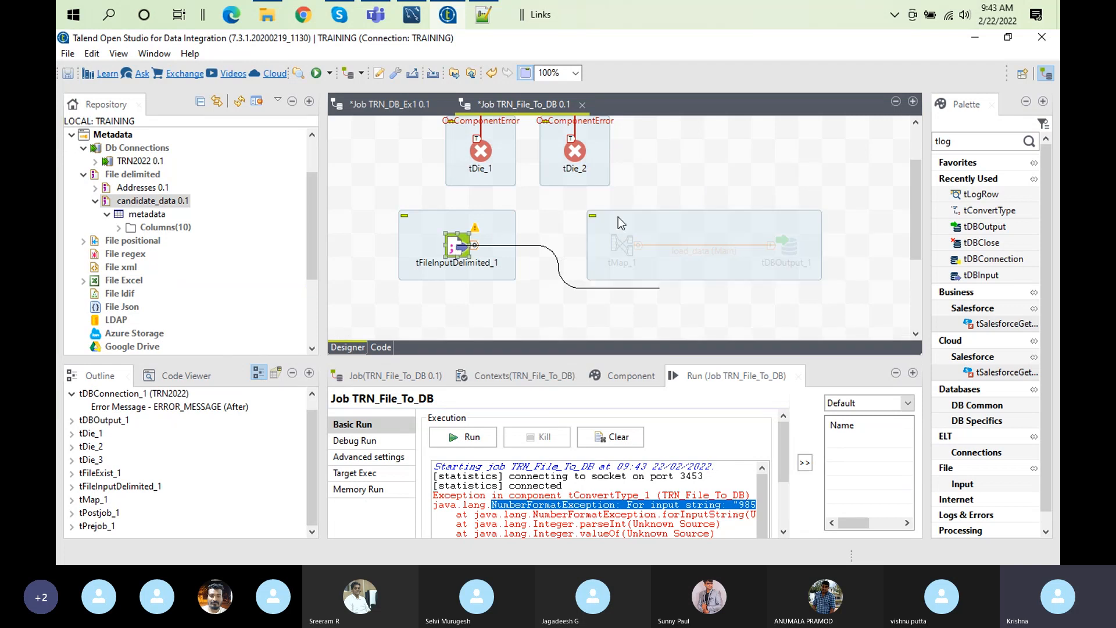
right_click(612, 236)
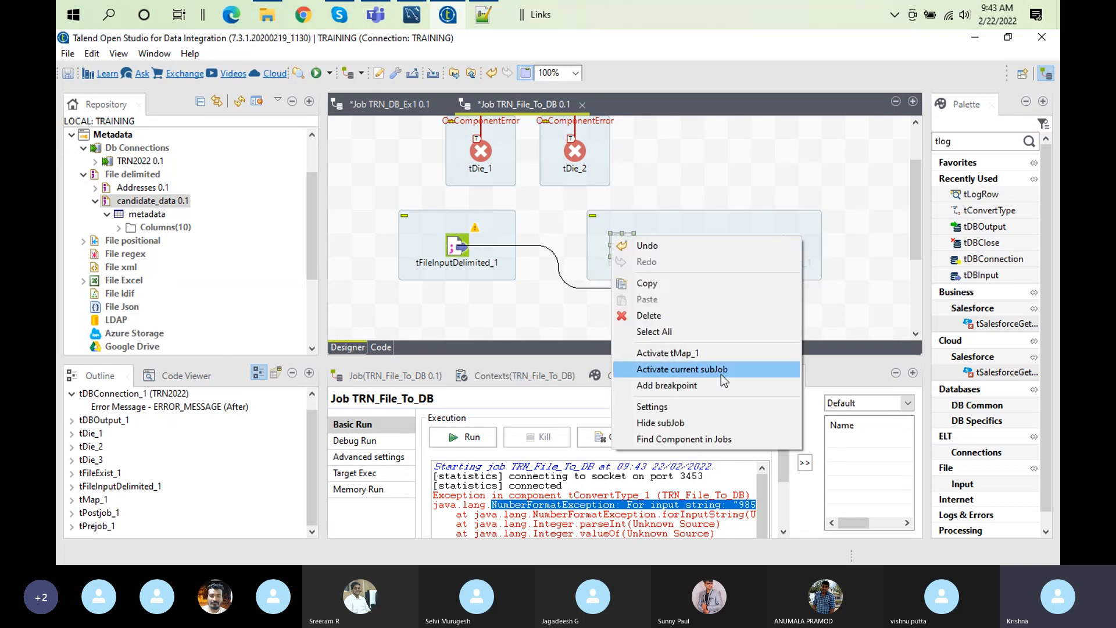
left_click(721, 374)
Step: Set the table name of tDBOutput_1 to "stg_candidates"
left_click(787, 250)
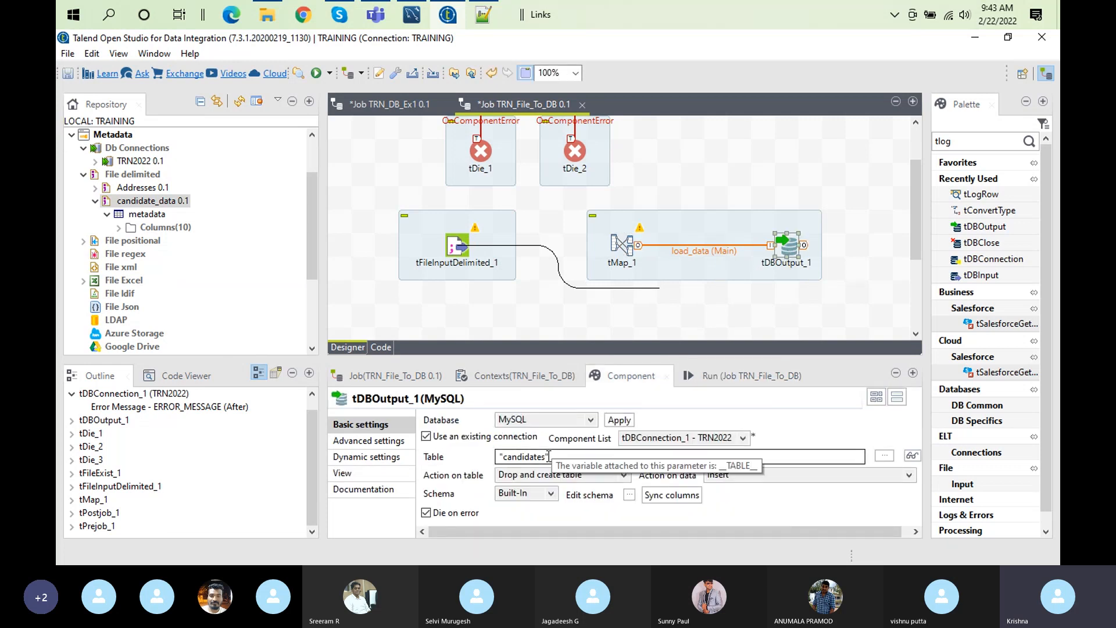
left_click(547, 456)
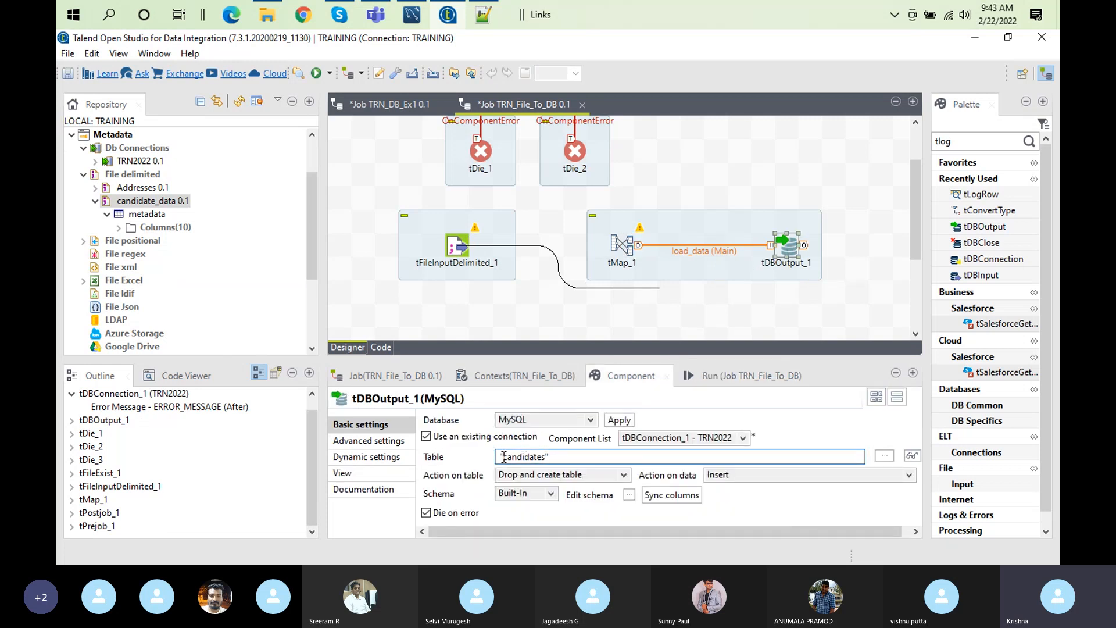
type("stg")
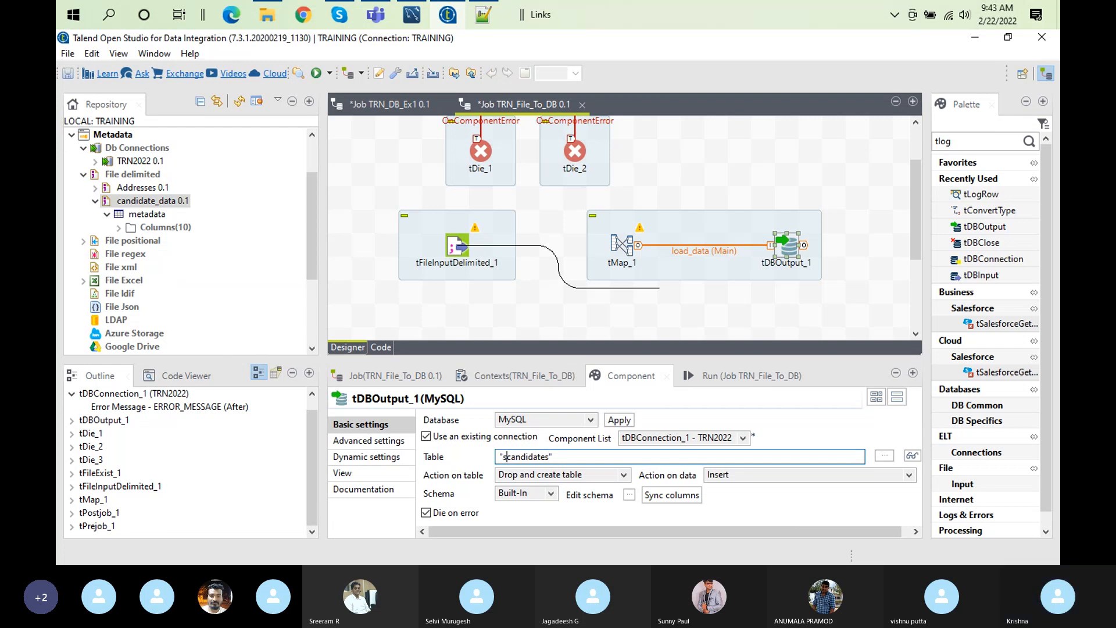
type("_")
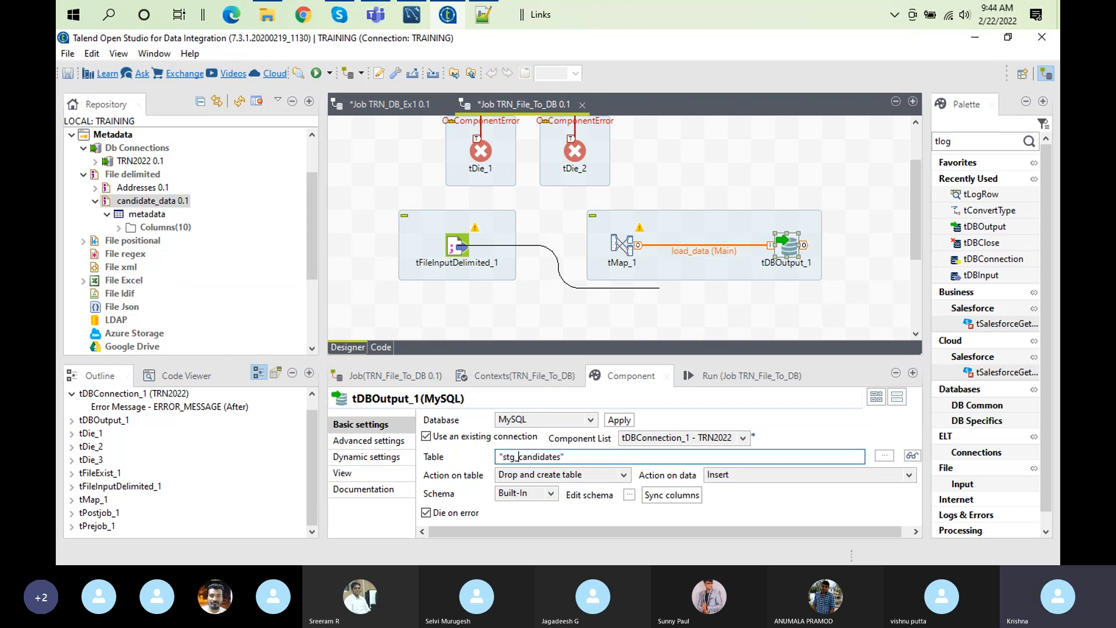
Step: Check the load_data mapping in tMap_1, and connect tFileInputDelimited_1 to tMap_1 with a Main row
double_click(622, 248)
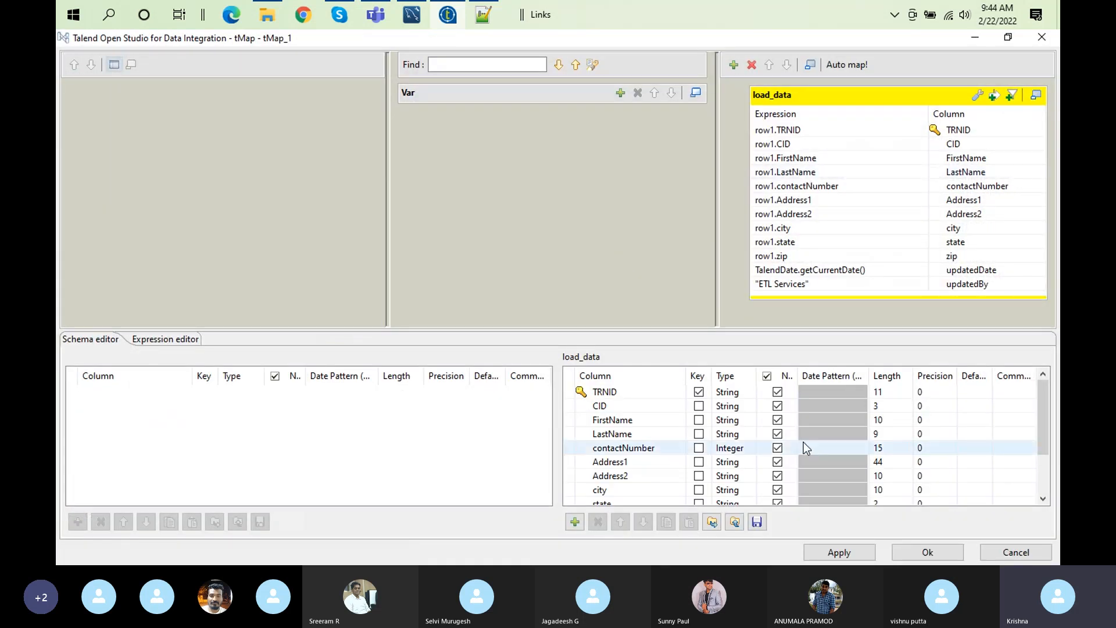
left_click(915, 555)
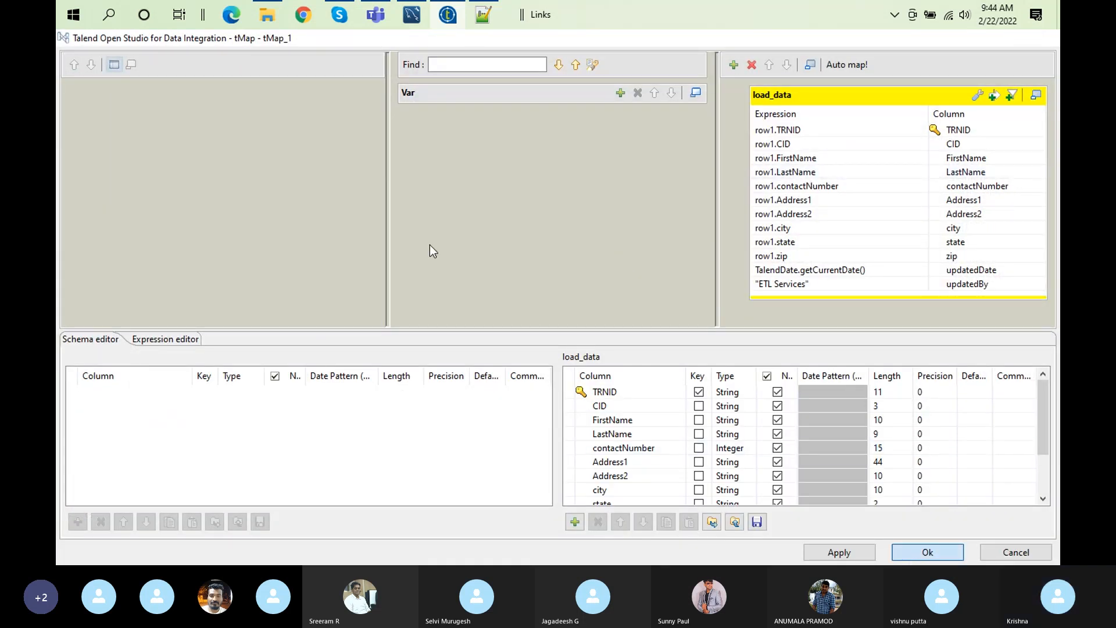
right_click(455, 246)
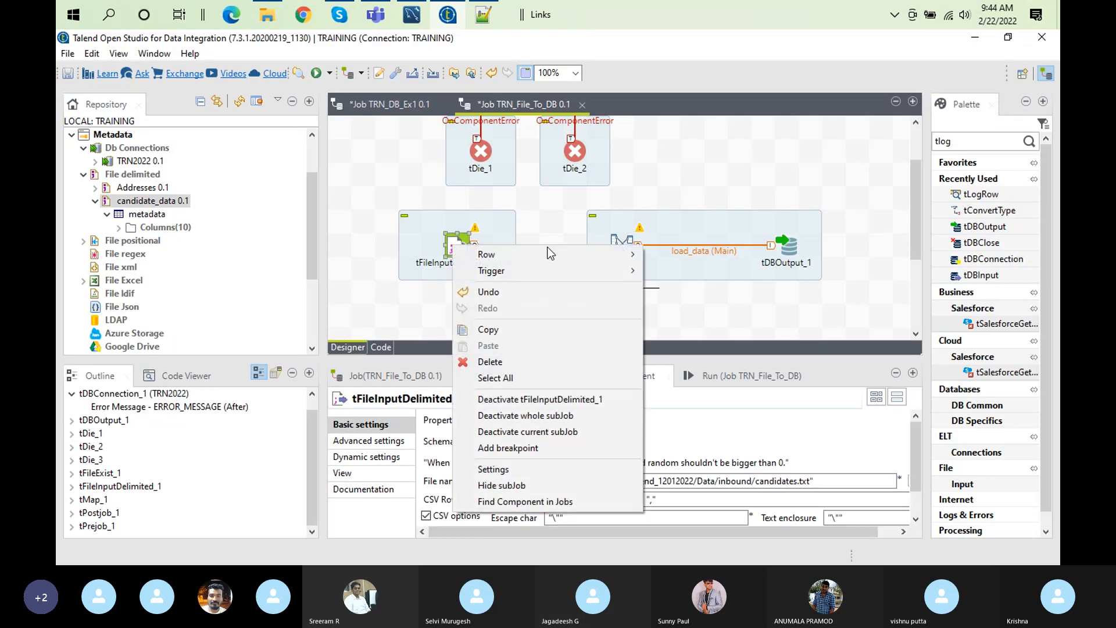
mouse_move(594, 253)
left_click(675, 254)
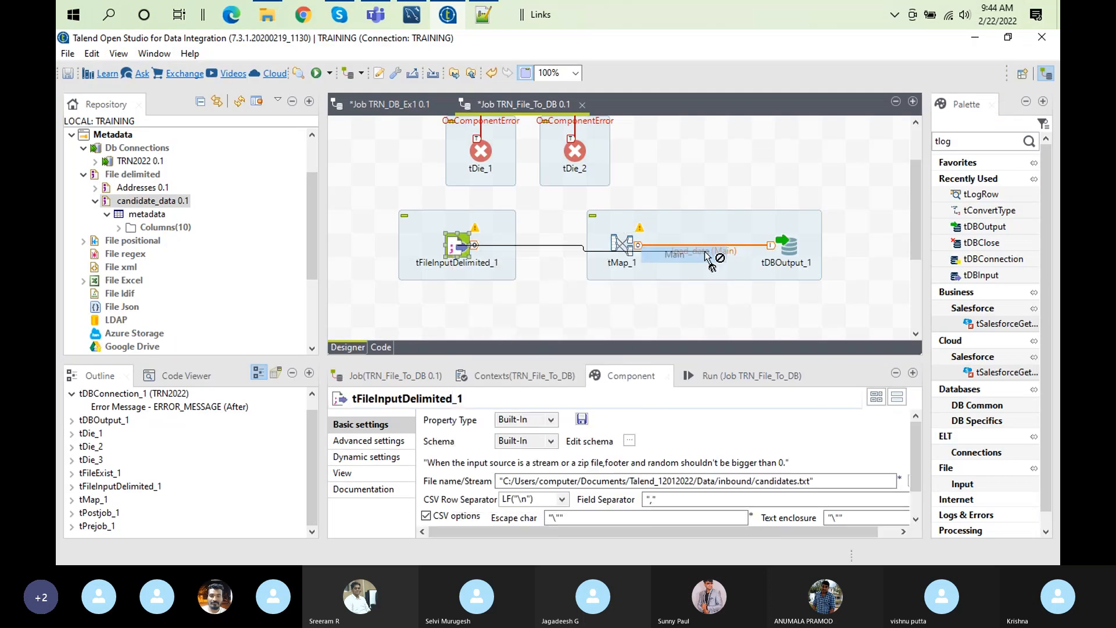
left_click(624, 240)
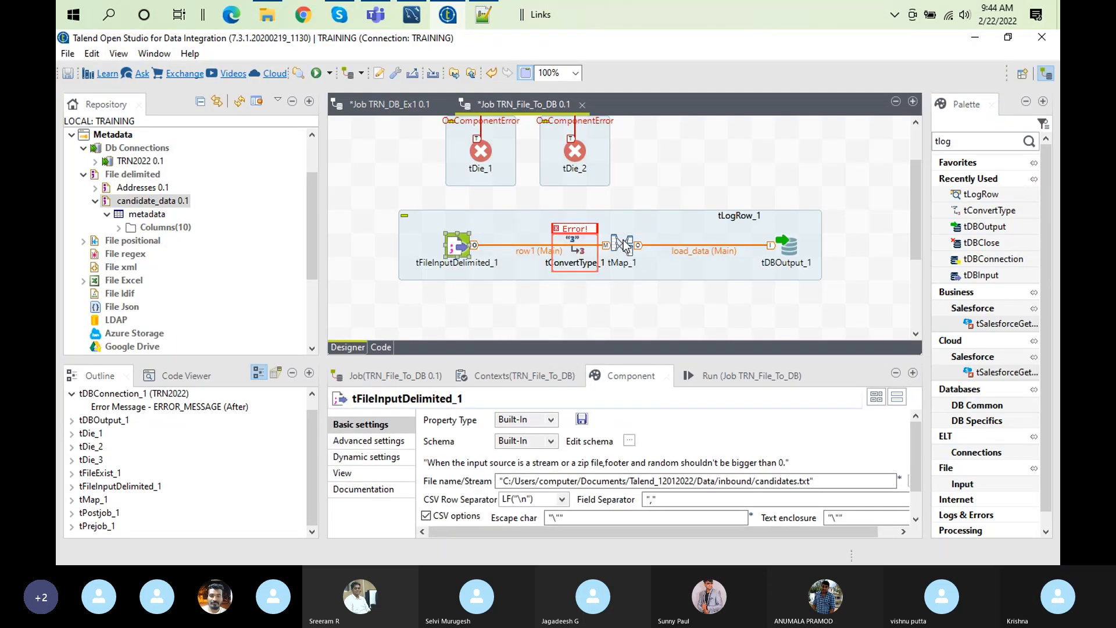
Step: Remove the leftover tConvertType_1 component lying between tFileInputDelimited_1 and tMap_1
left_click(563, 246)
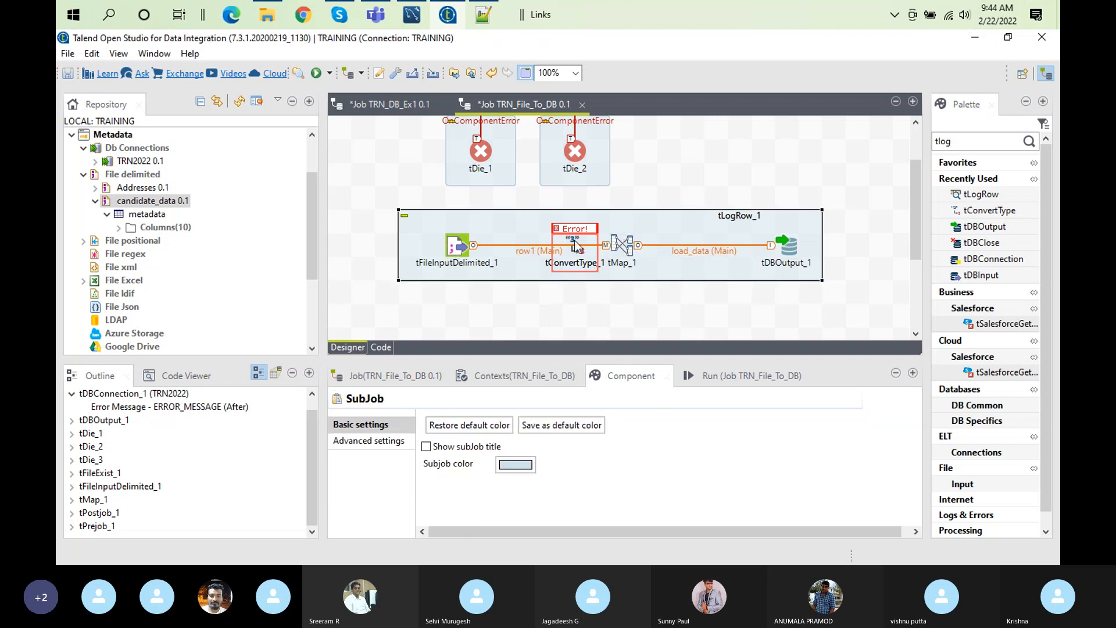
left_click(581, 247)
key("Delete")
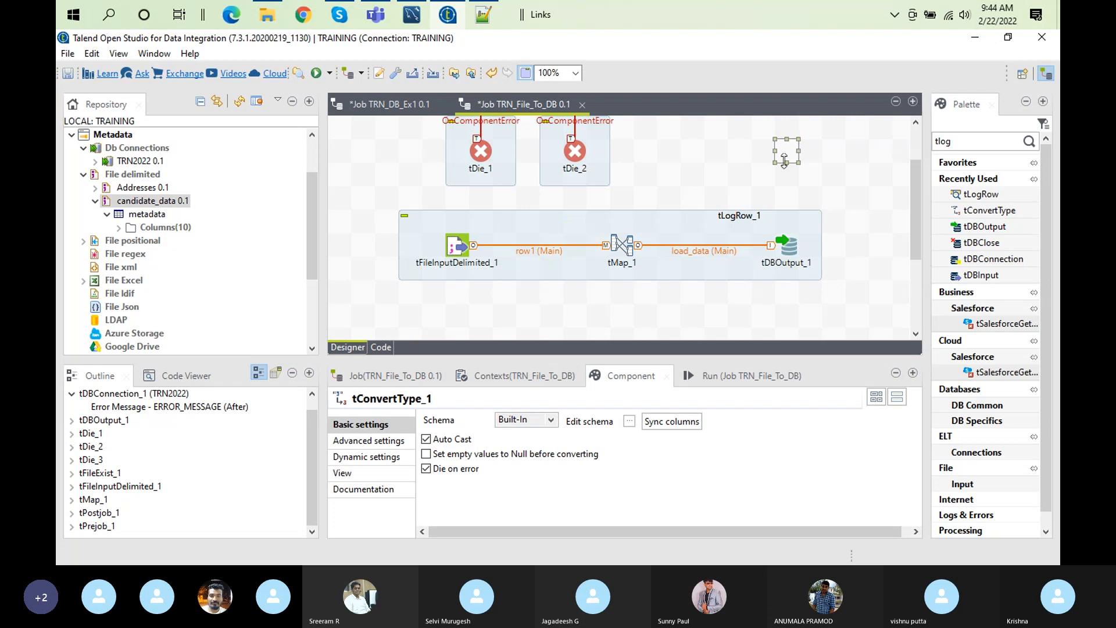
key("Delete")
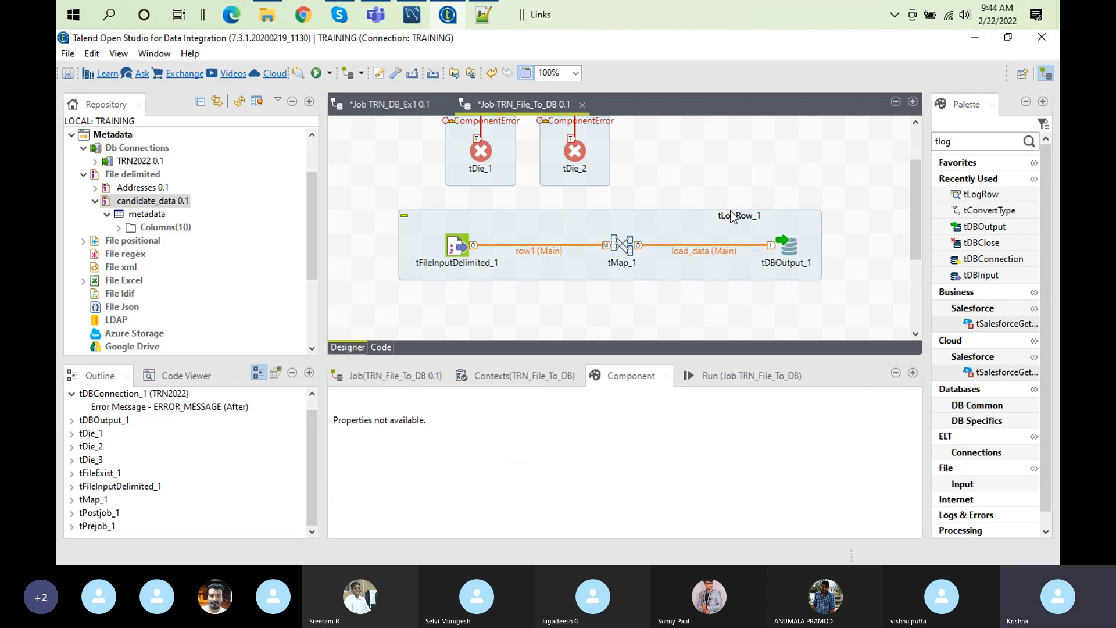
Step: In tMap_1, set the type of the contactNumber column in the load_data output to String
double_click(618, 247)
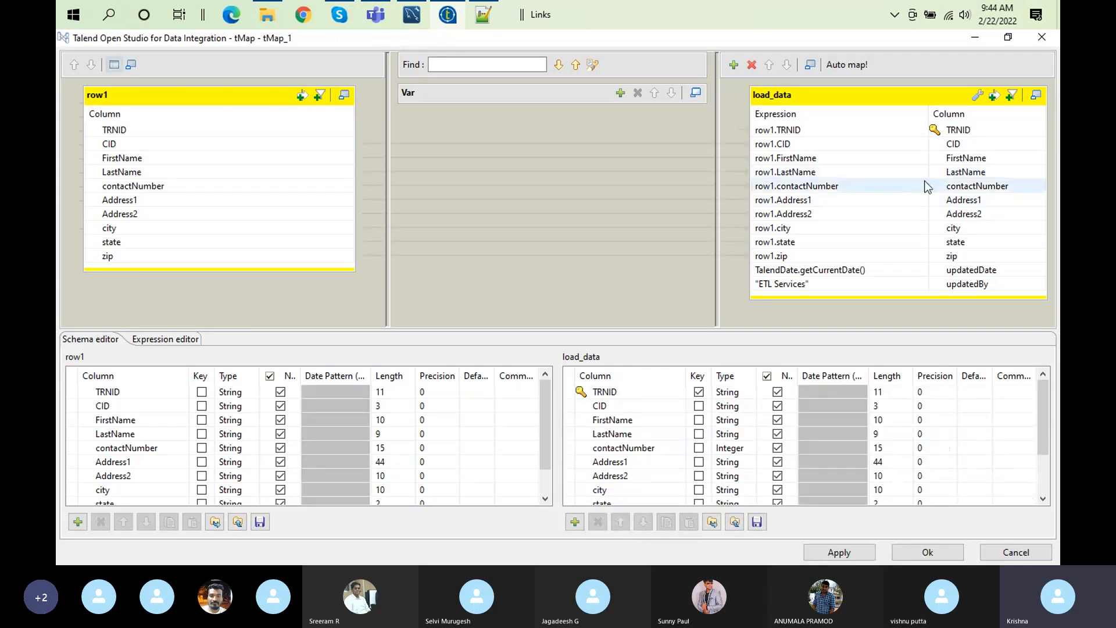
left_click(945, 188)
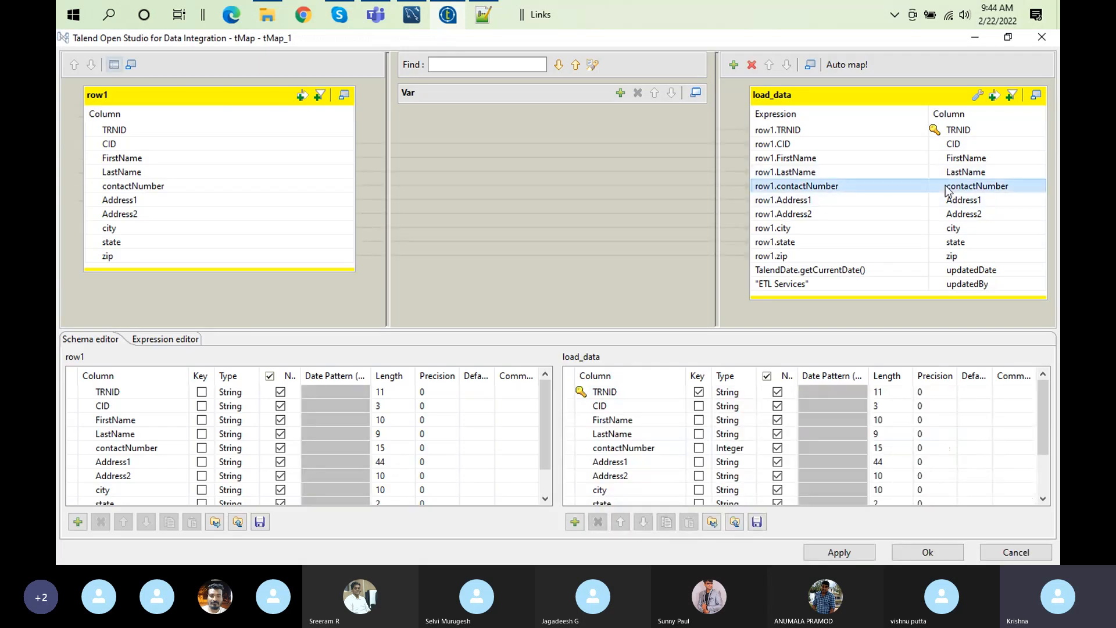
left_click(743, 453)
left_click(743, 449)
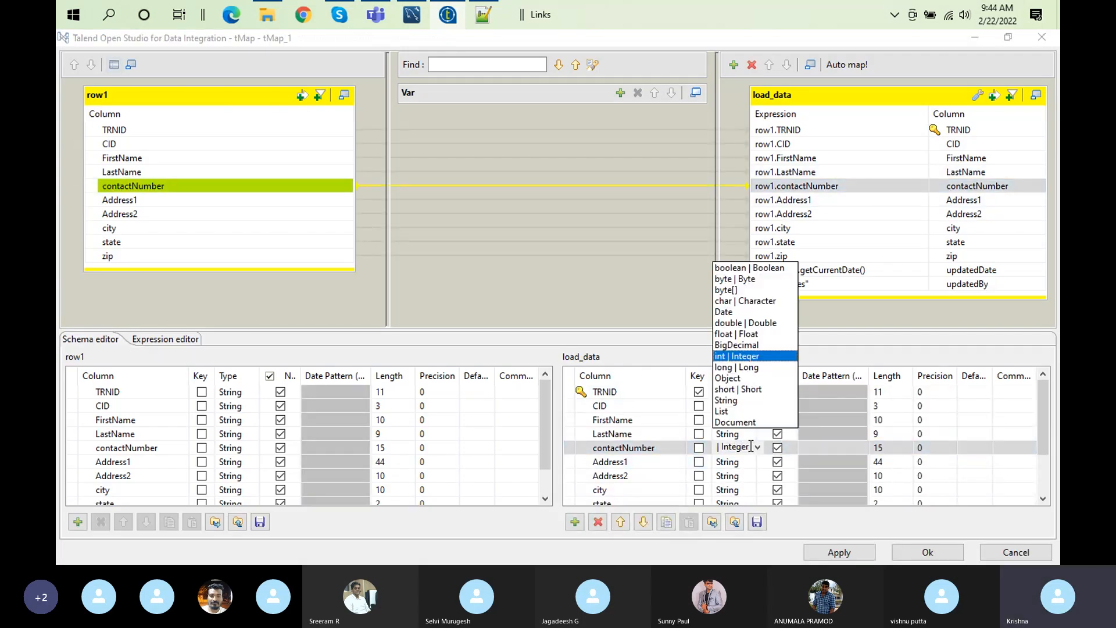
left_click(733, 400)
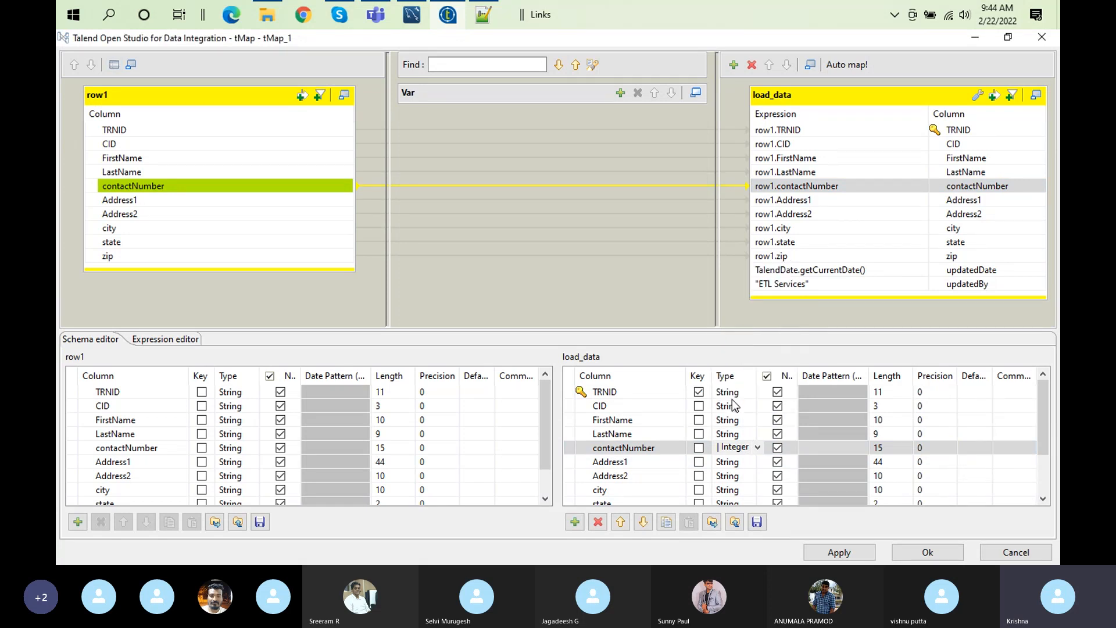
Step: Set the type of the zip column in the load_data output of tMap_1 to String, apply the mapping and propagate the changes
left_click(952, 261)
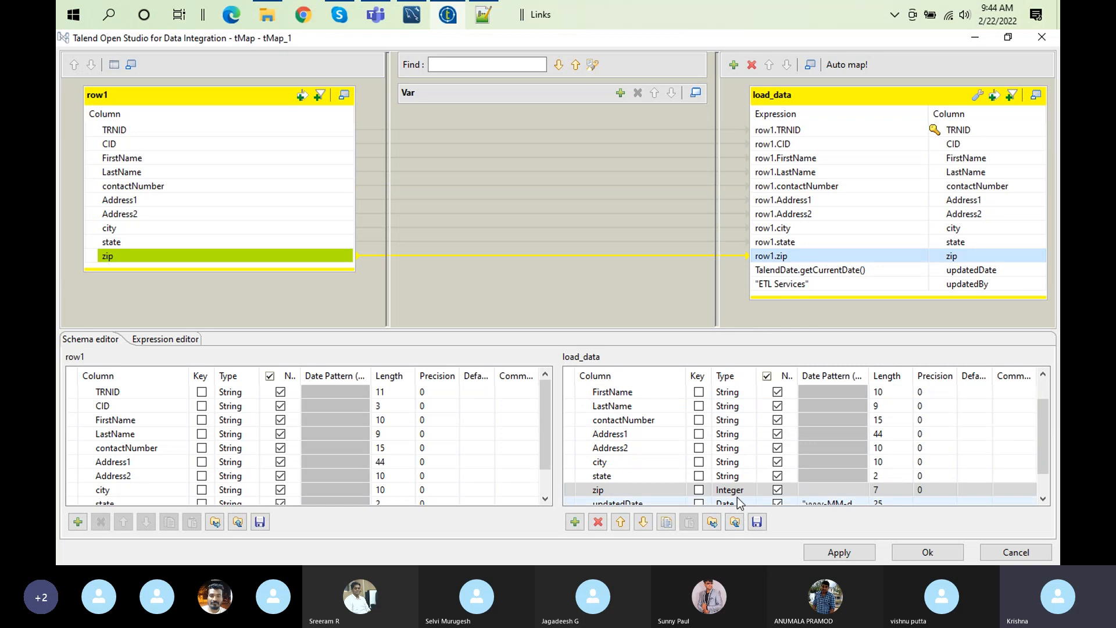
left_click(737, 489)
left_click(758, 489)
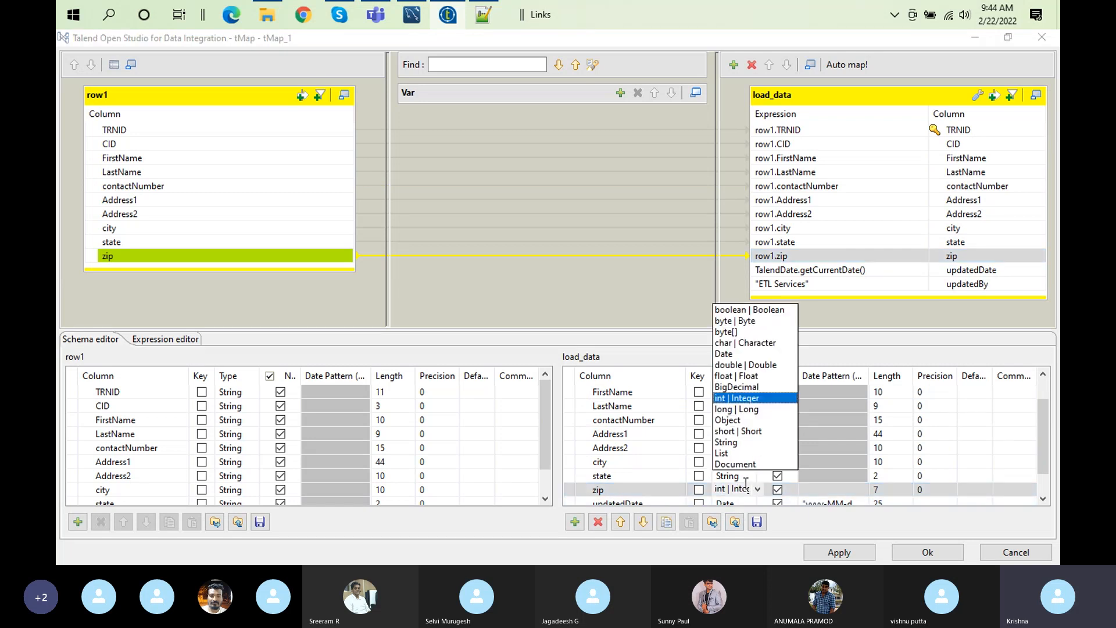
left_click(738, 442)
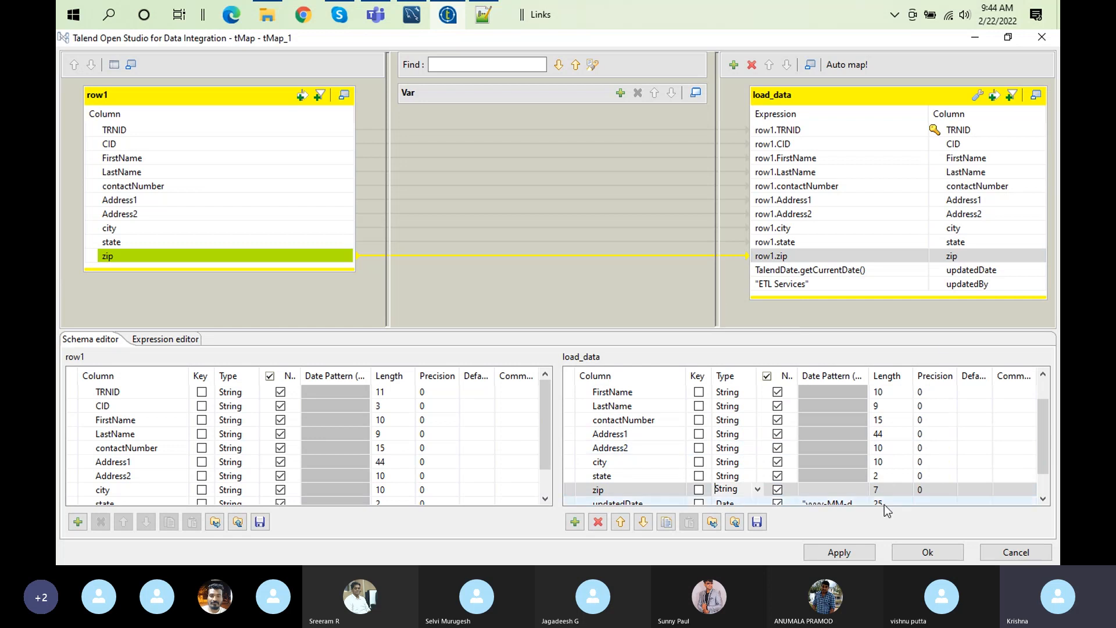
left_click(907, 552)
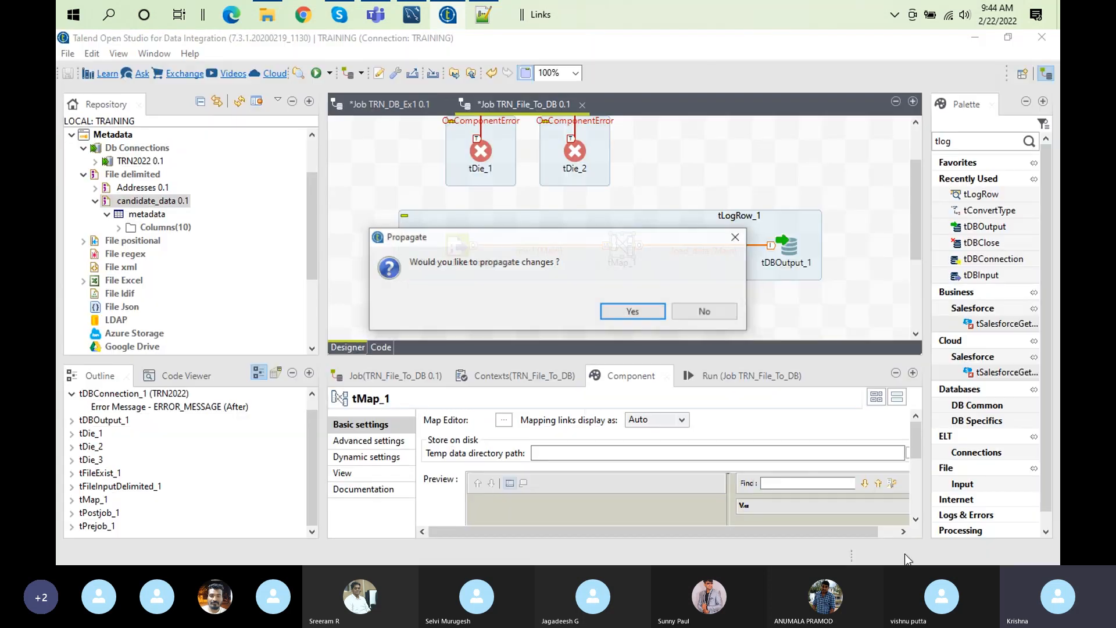
left_click(627, 311)
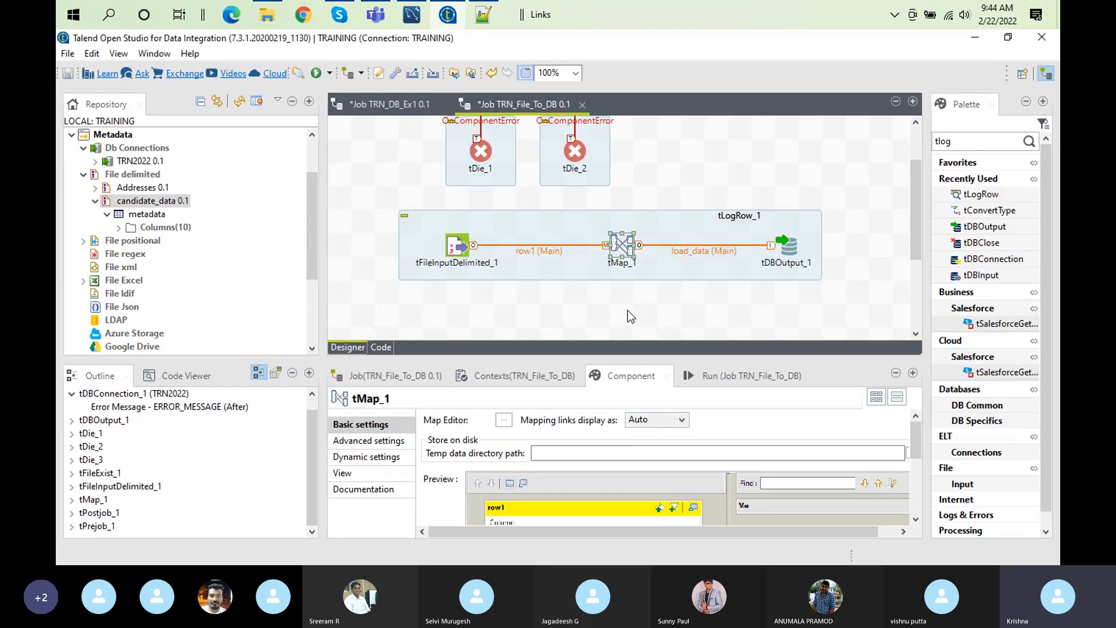
Step: Clear the old execution log, run the TRN_File_To_DB job and inspect its console output in an enlarged view
left_click(715, 369)
double_click(457, 246)
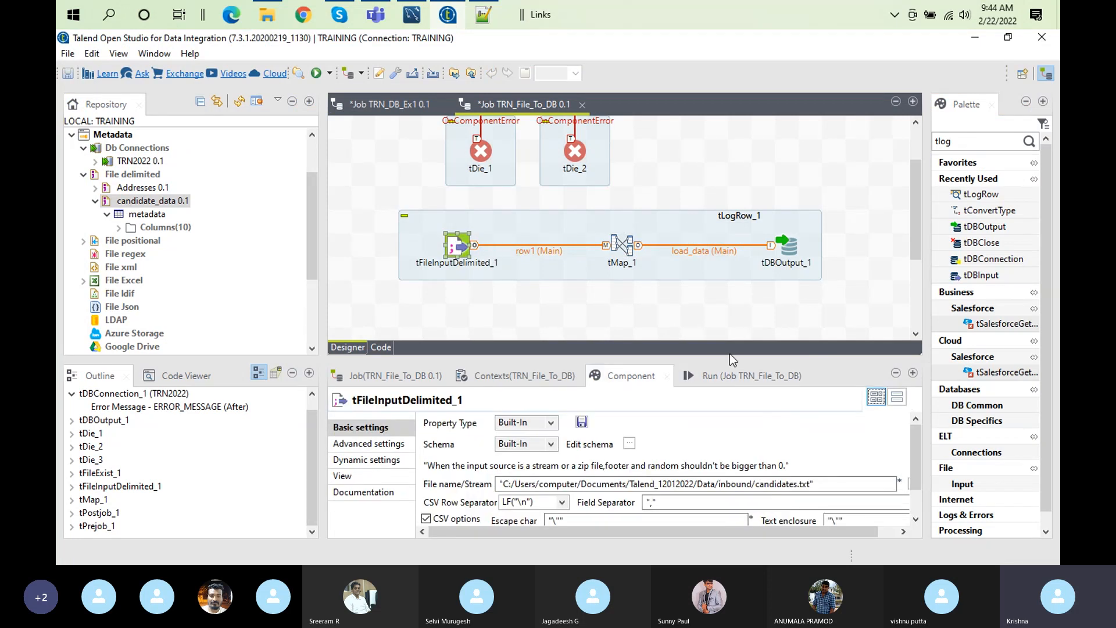
left_click(798, 375)
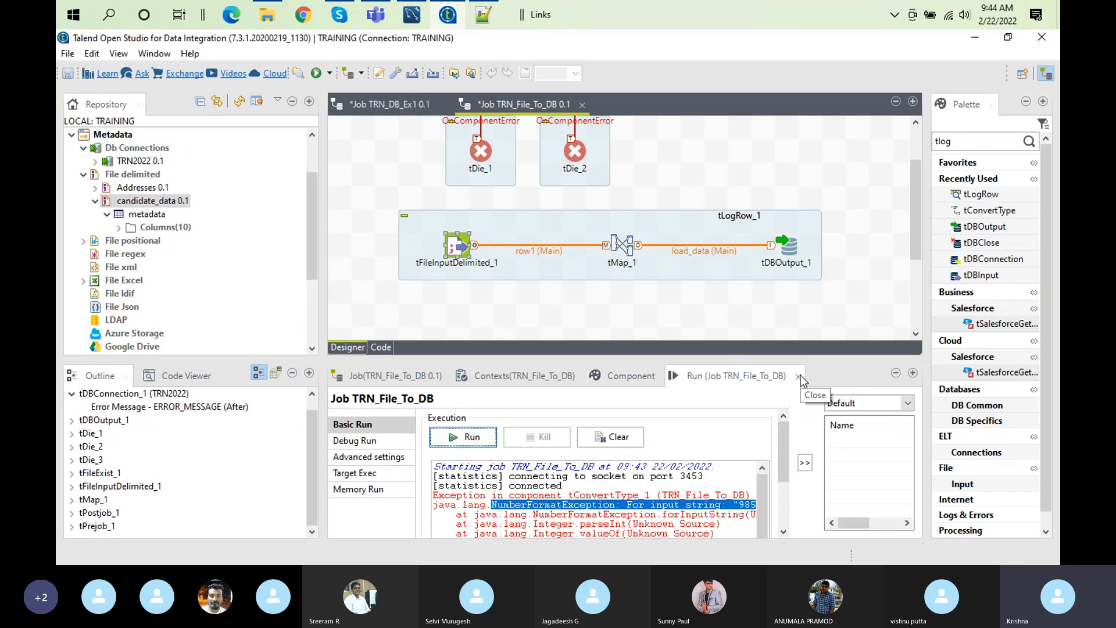
left_click(618, 437)
left_click(463, 437)
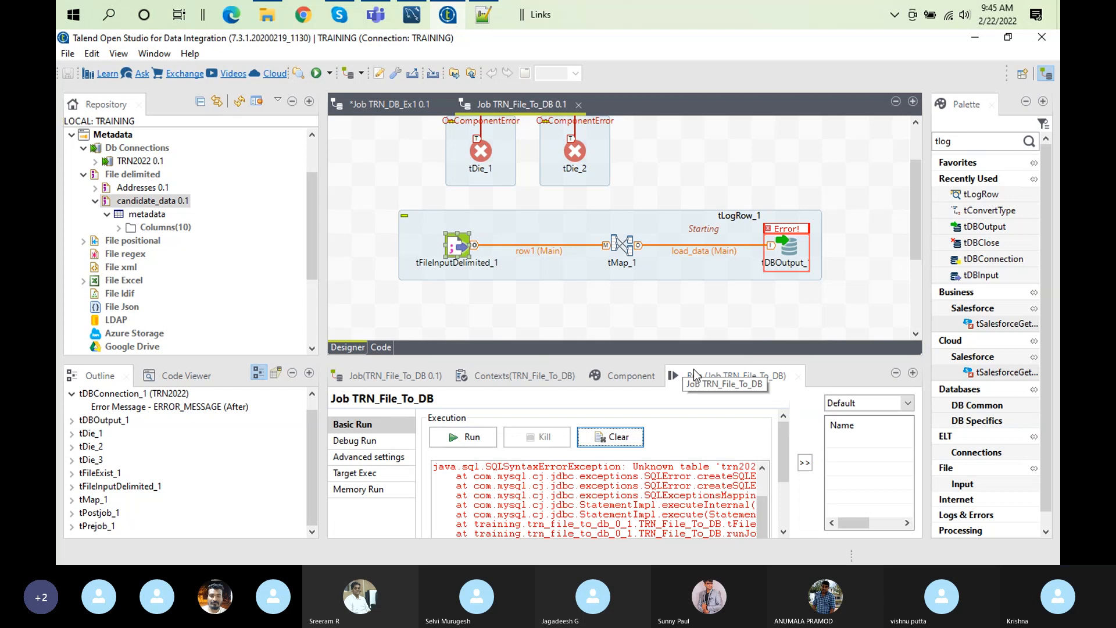
double_click(695, 375)
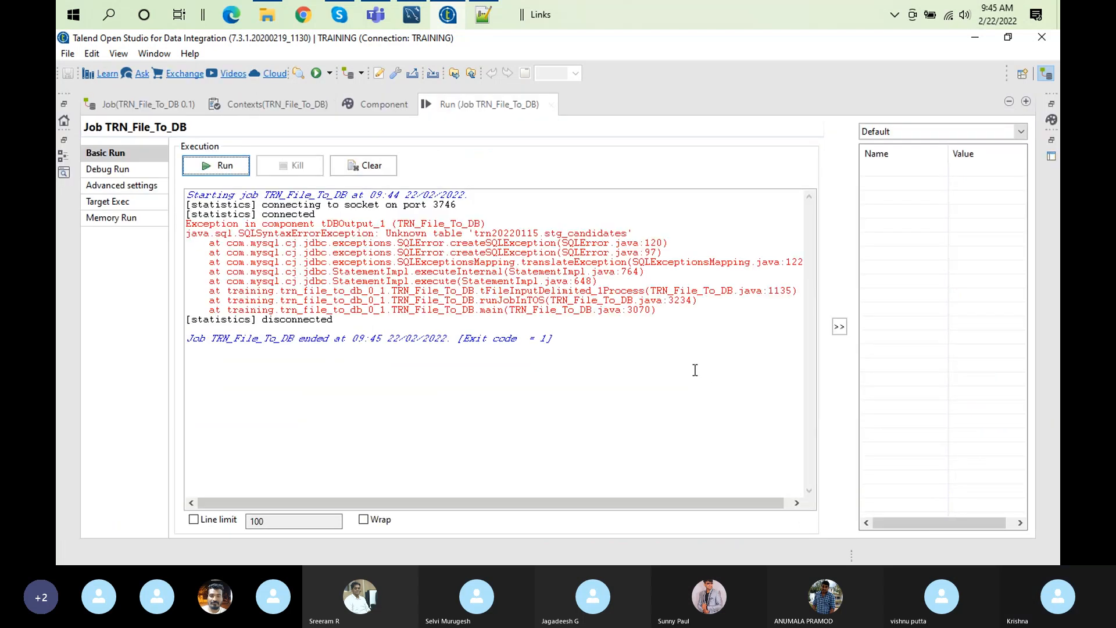
double_click(477, 107)
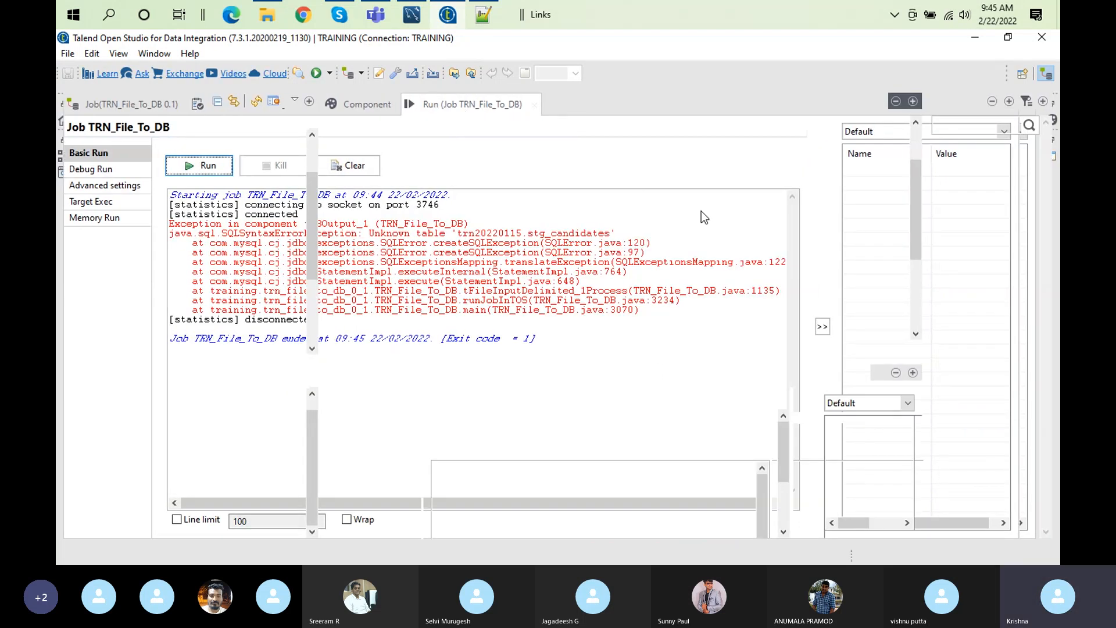
Step: Set the action on table of tDBOutput_1 to "Drop table if exists and create"
double_click(789, 247)
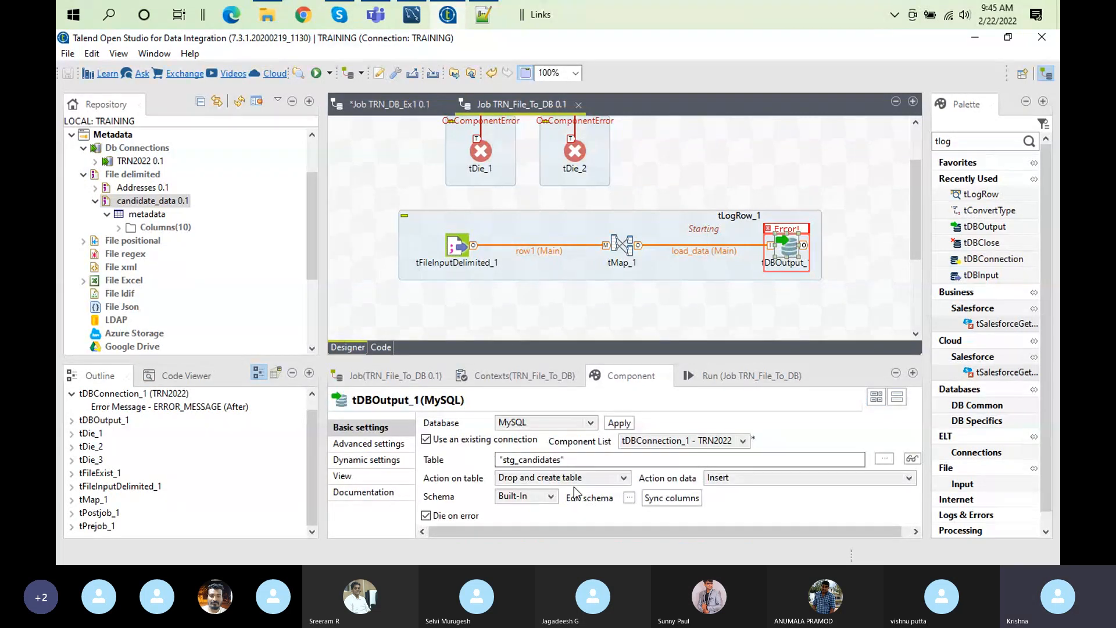
left_click(585, 478)
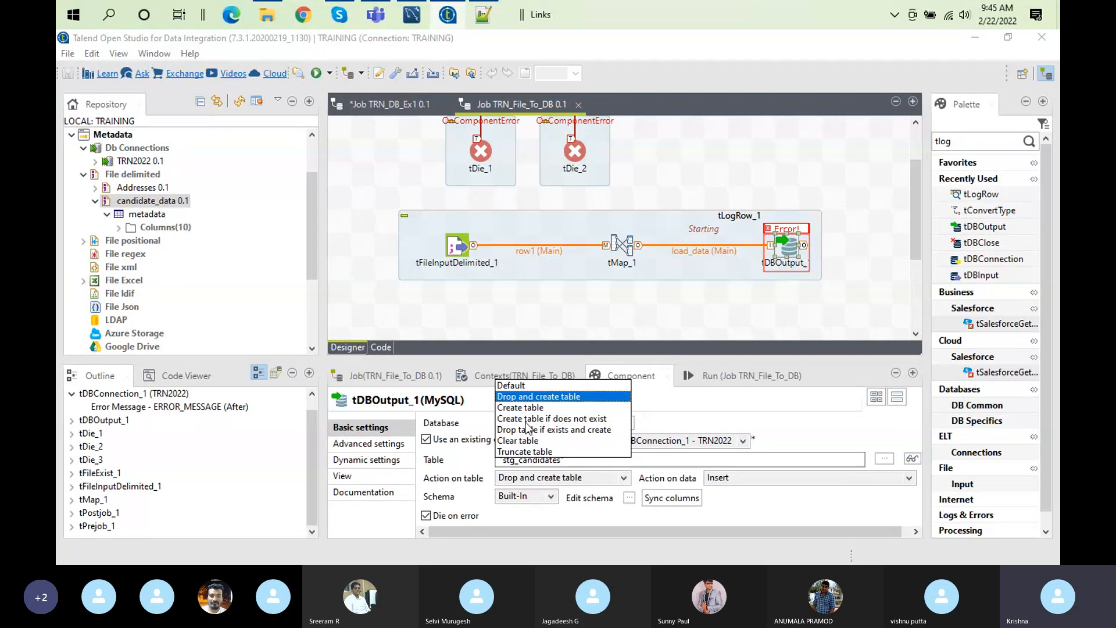
left_click(535, 430)
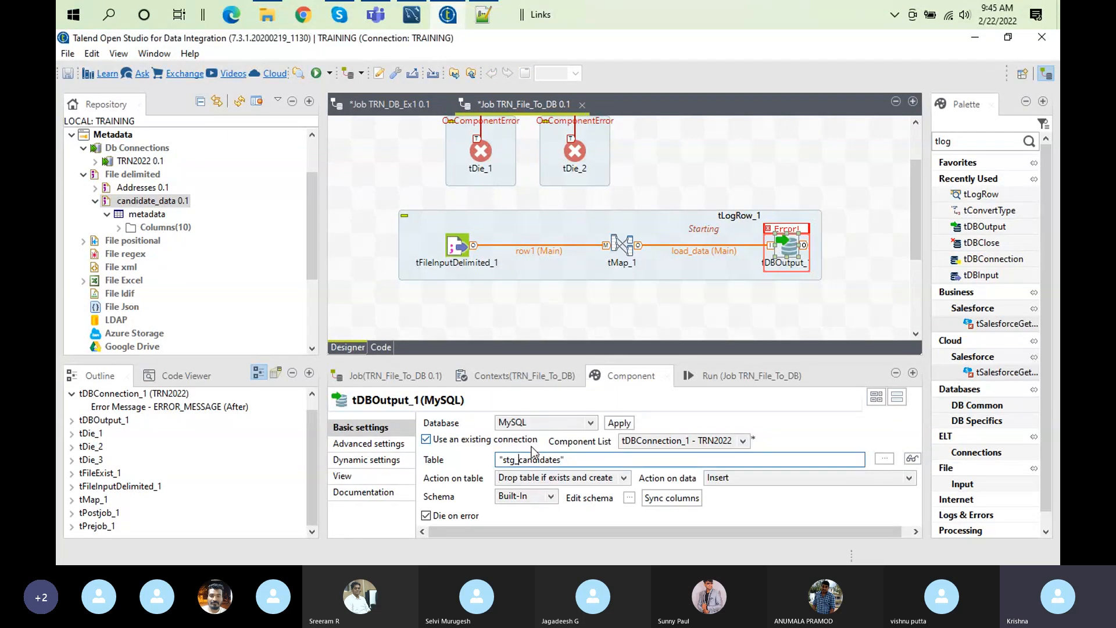
left_click(555, 475)
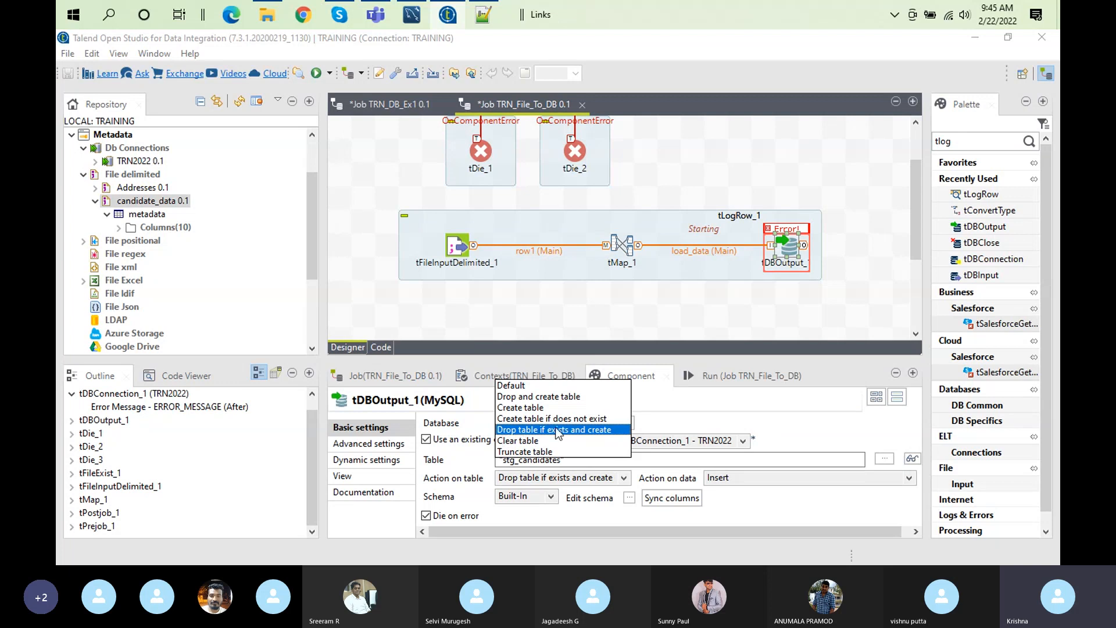
left_click(604, 431)
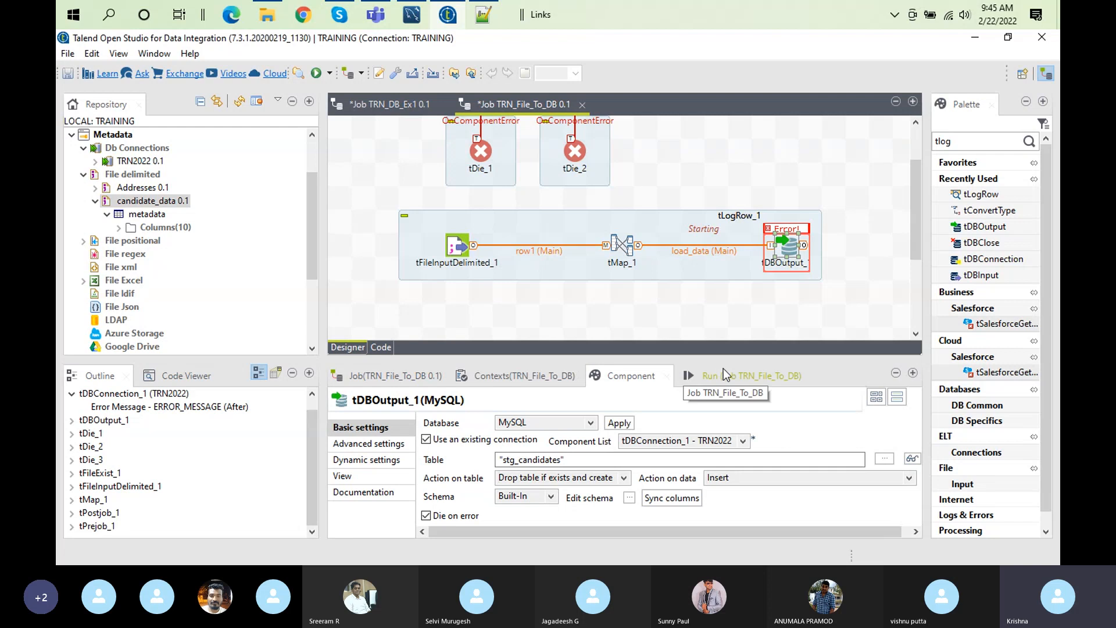
Step: Rerun TRN_File_To_DB with an emptied console and read through the full exception trace of tDBOutput_1
left_click(723, 368)
left_click(605, 443)
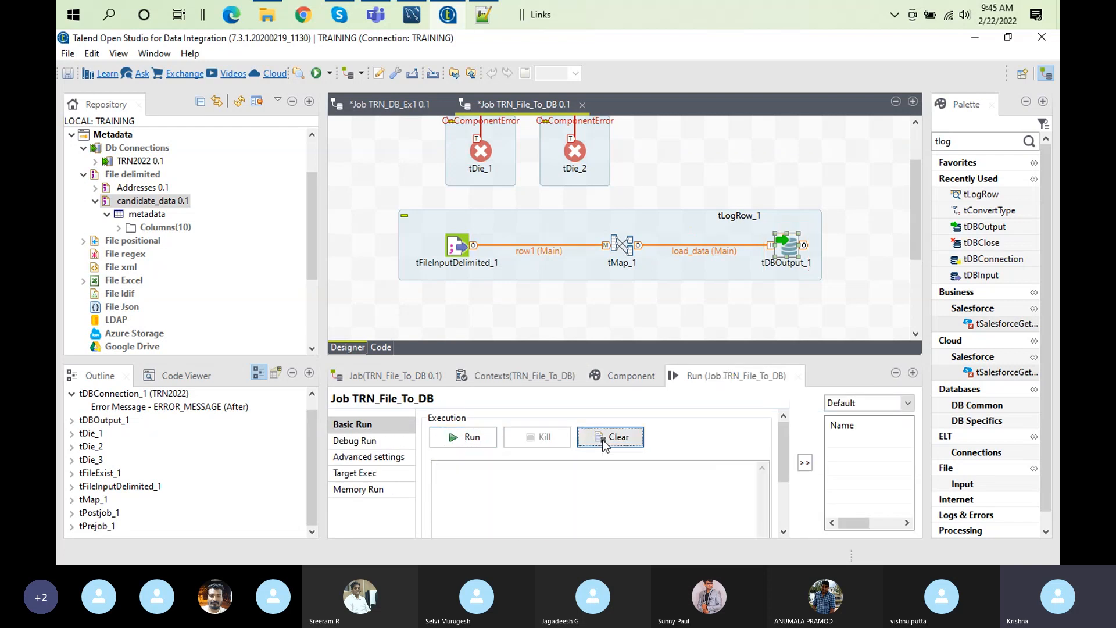
left_click(474, 439)
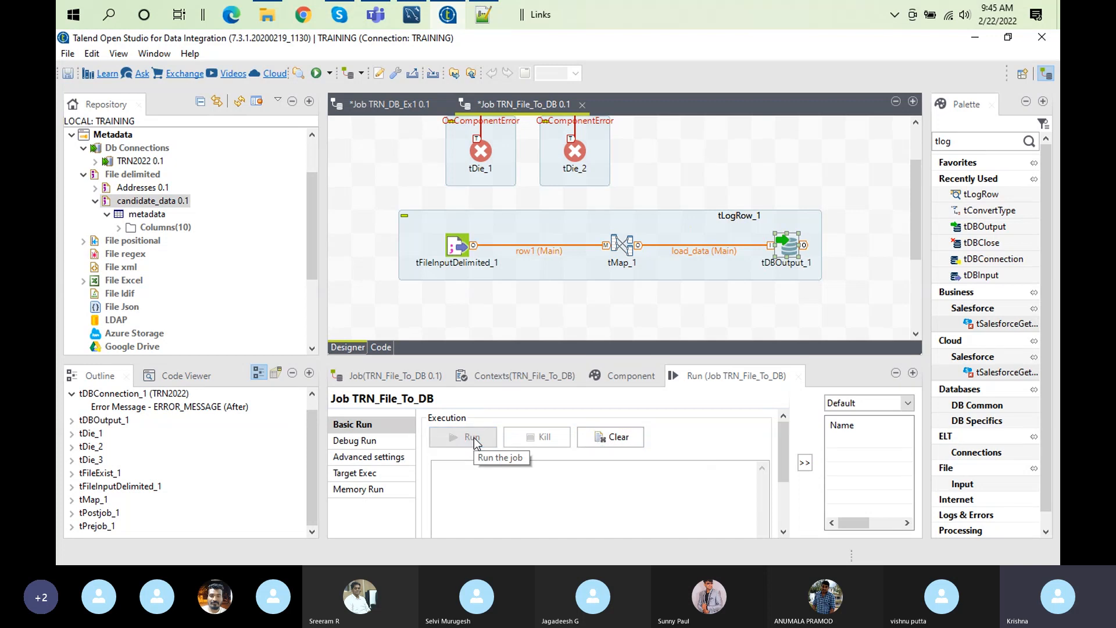
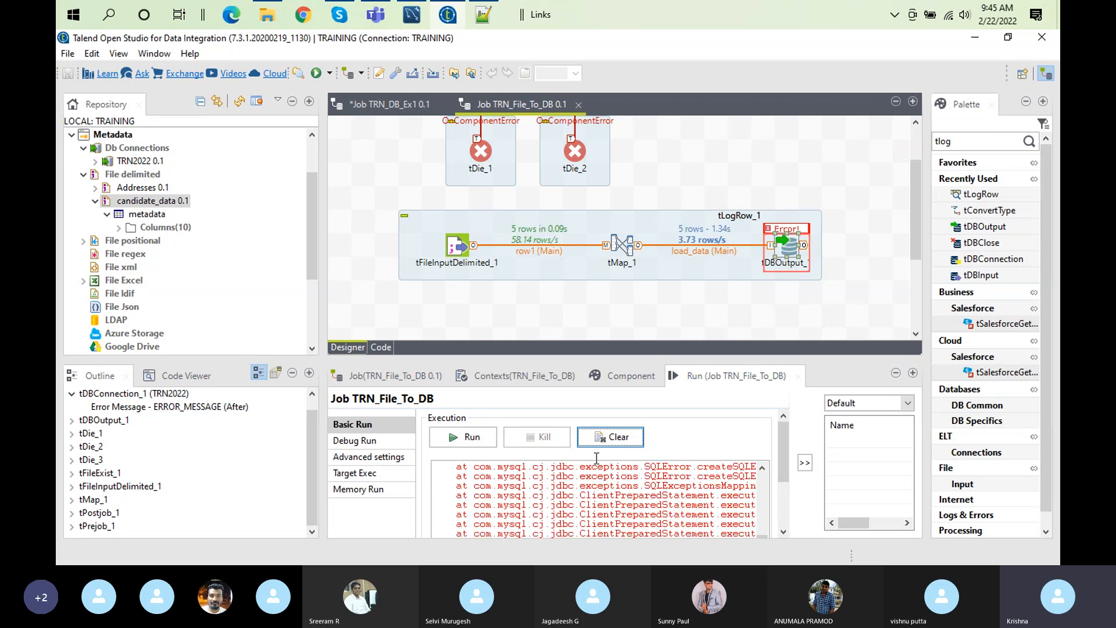
double_click(682, 367)
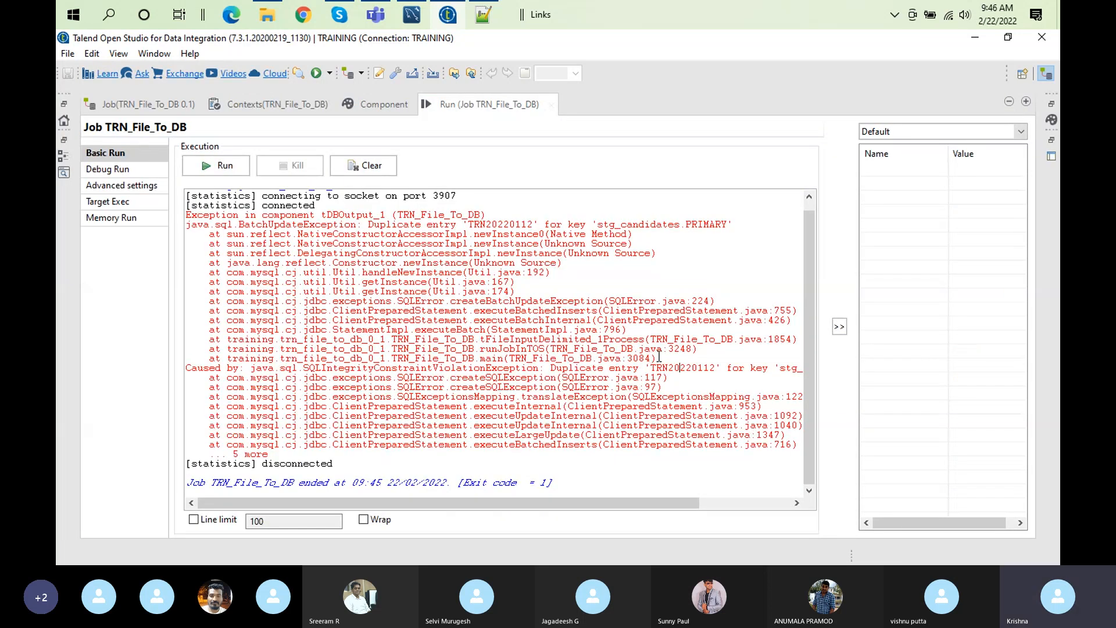
double_click(489, 107)
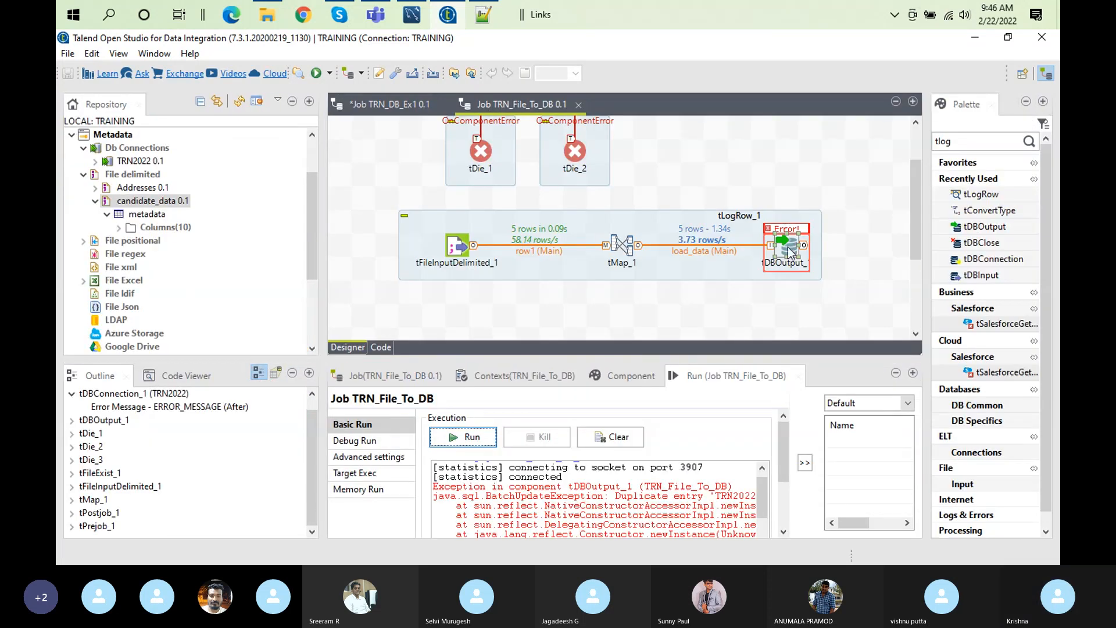
Step: In the output schema of tDBOutput_1, unmark TRNID as key, mark CID as key and accept the schema
double_click(789, 251)
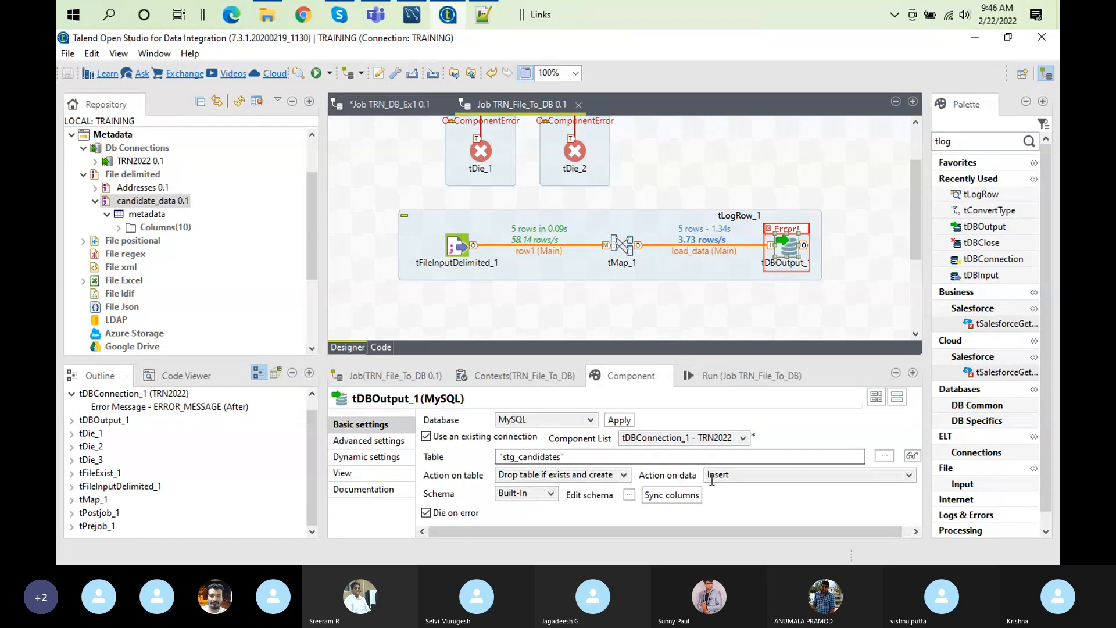
left_click(630, 495)
left_click(630, 495)
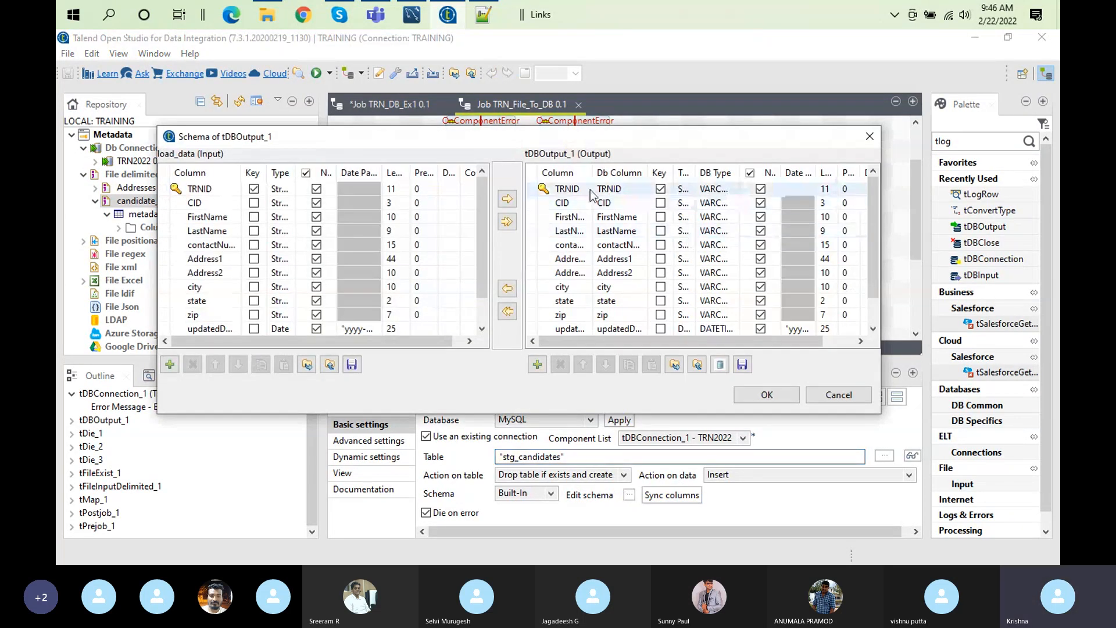
left_click(561, 189)
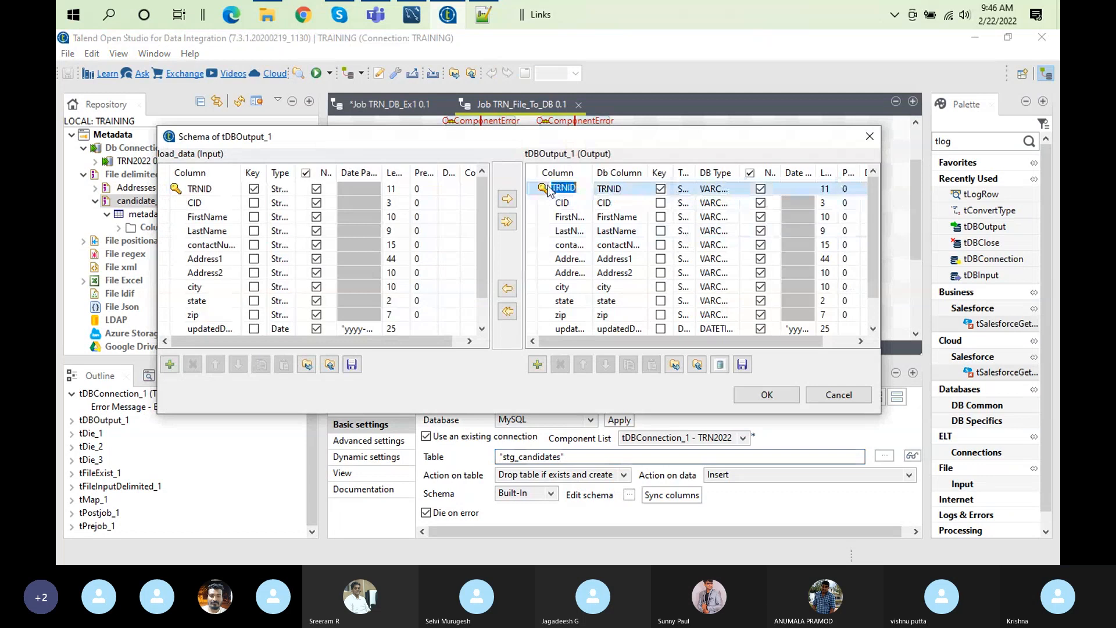
left_click(660, 190)
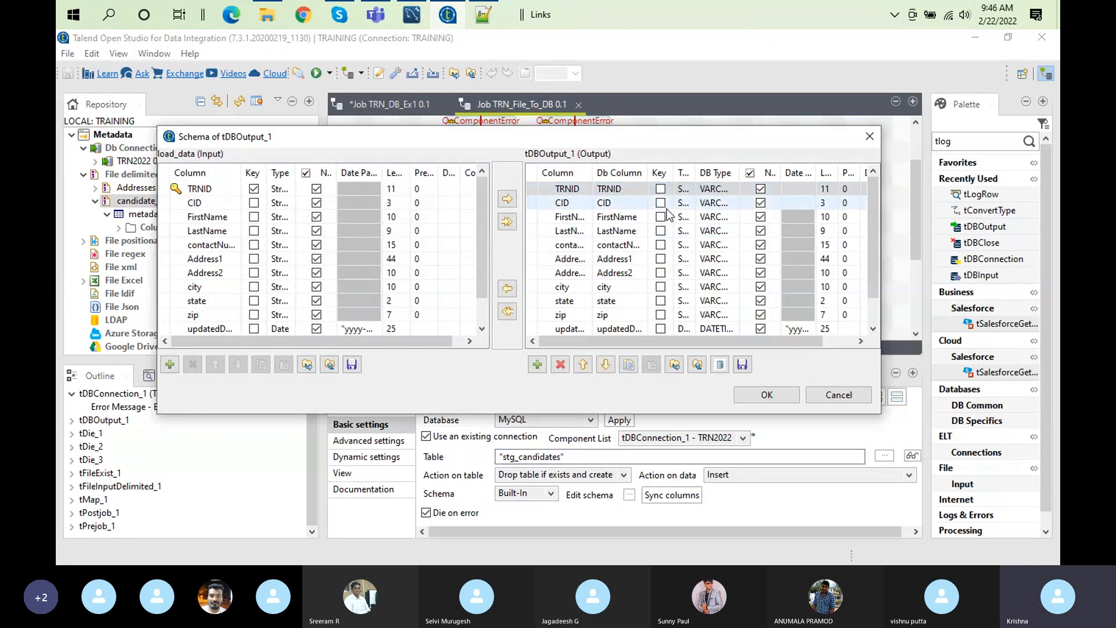
left_click(661, 203)
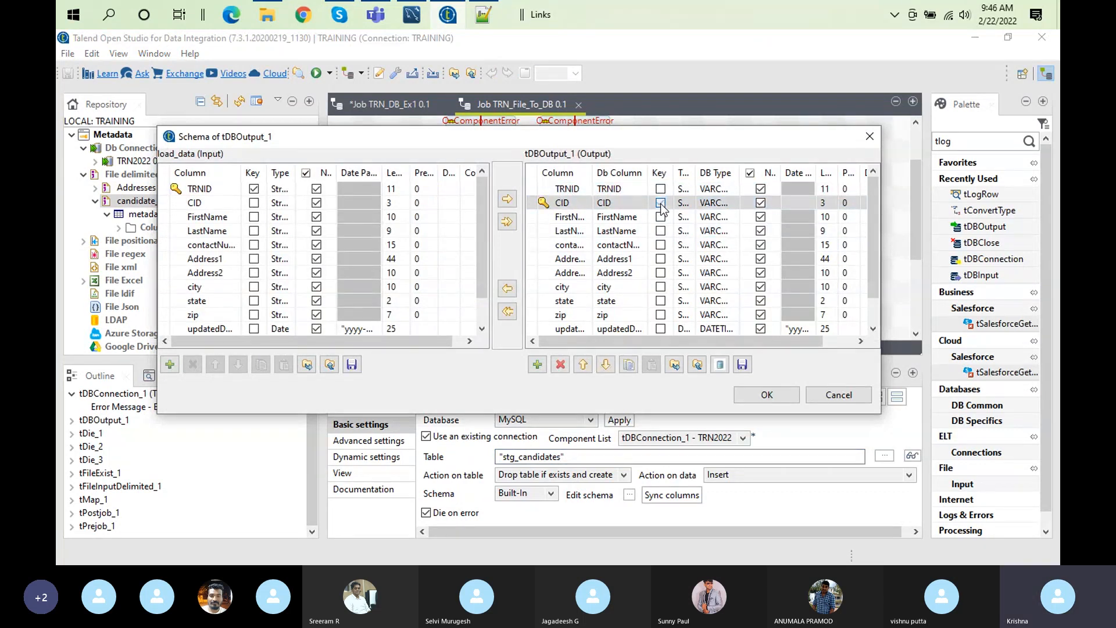
left_click(767, 395)
Step: Clear the execution log and run the job with the changed key column
left_click(719, 375)
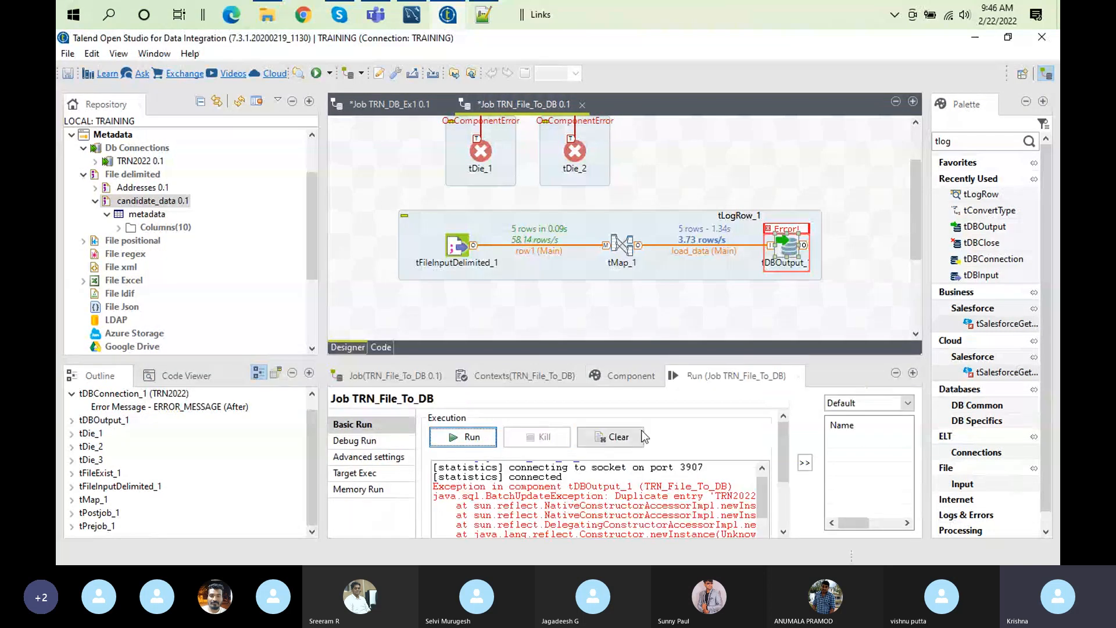
left_click(643, 438)
left_click(480, 440)
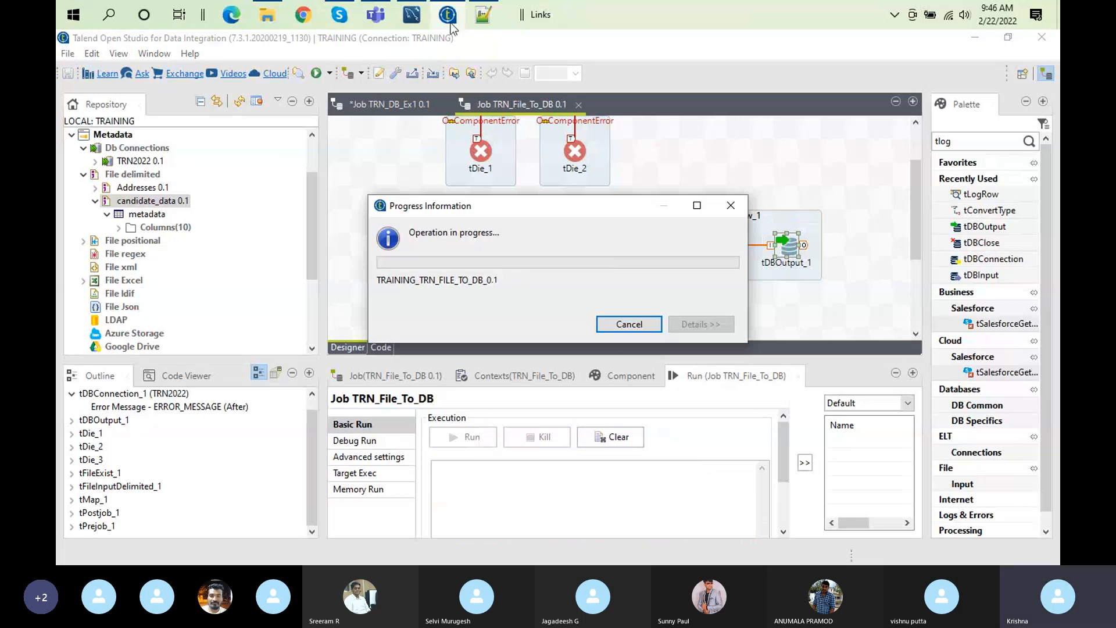
Step: Examine the TRNID and CID values of candidates.txt in Notepad++, and compare them with the job's error output in Talend
left_click(483, 15)
double_click(158, 125)
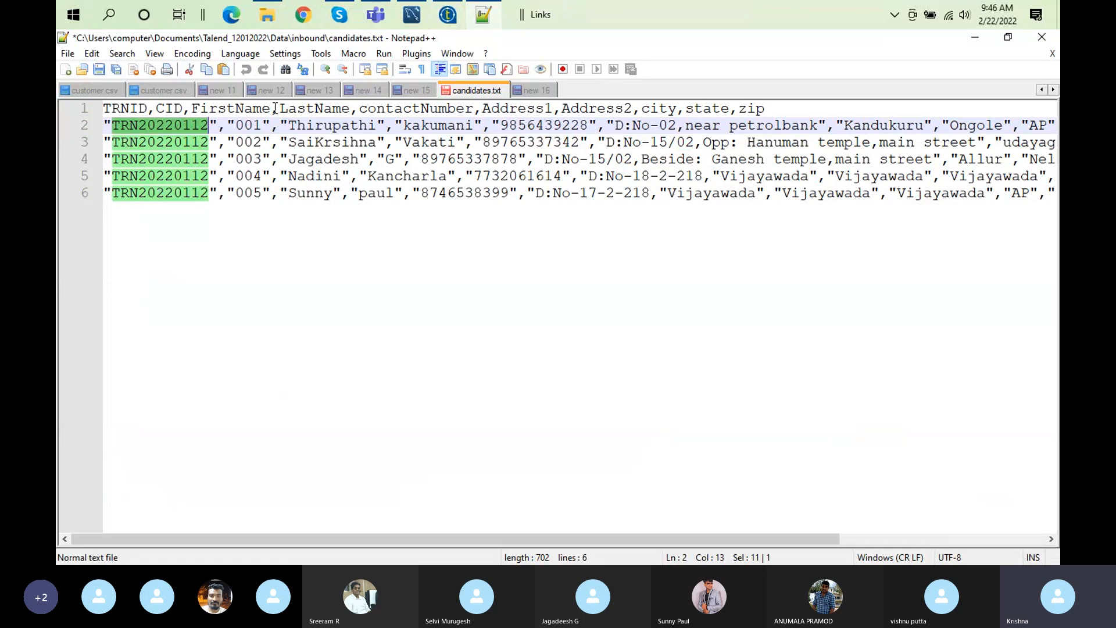
left_click(241, 127)
double_click(241, 127)
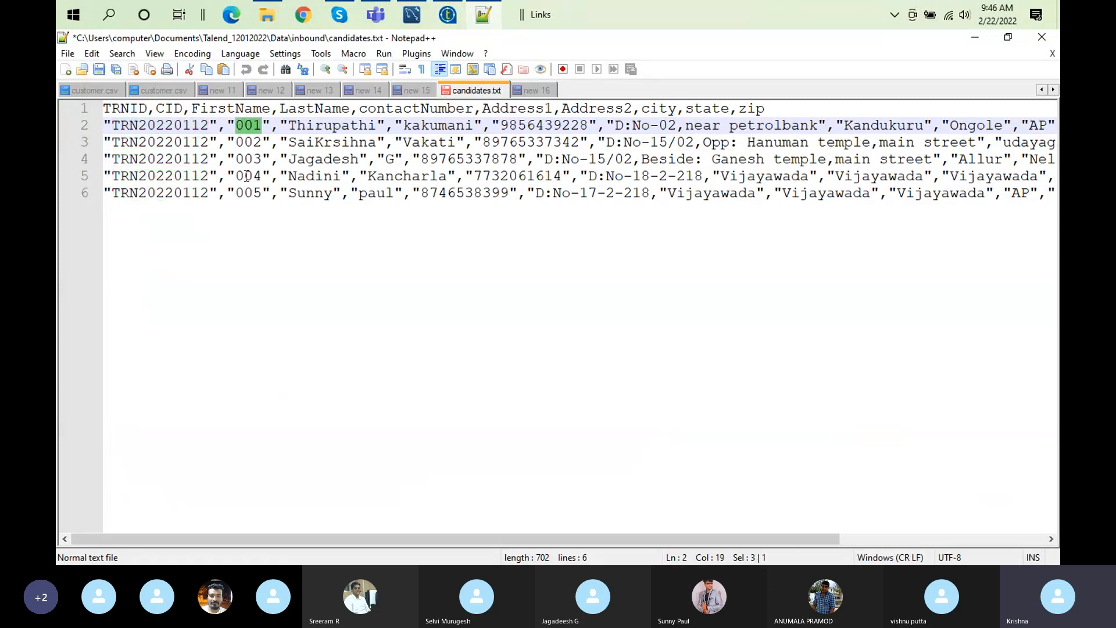
left_click(257, 180)
double_click(256, 180)
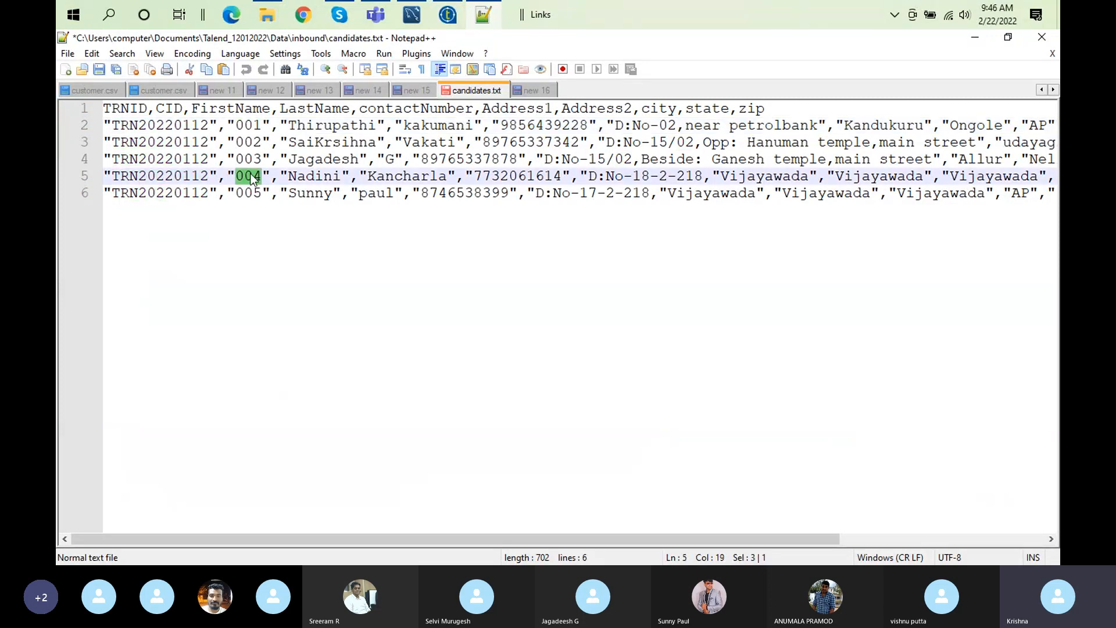
double_click(138, 125)
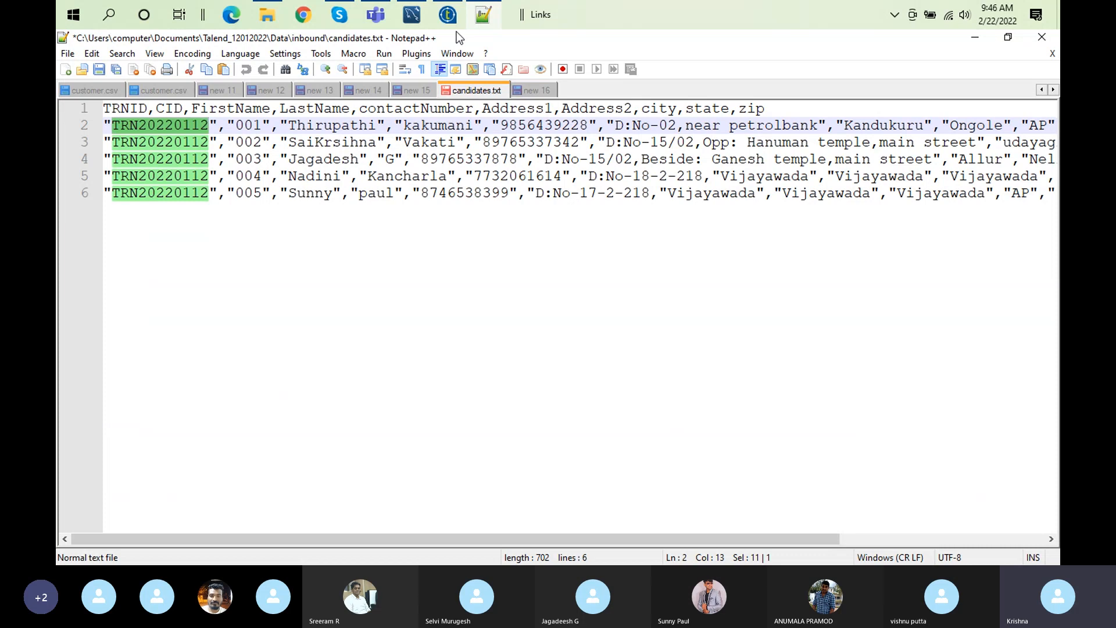
left_click(448, 16)
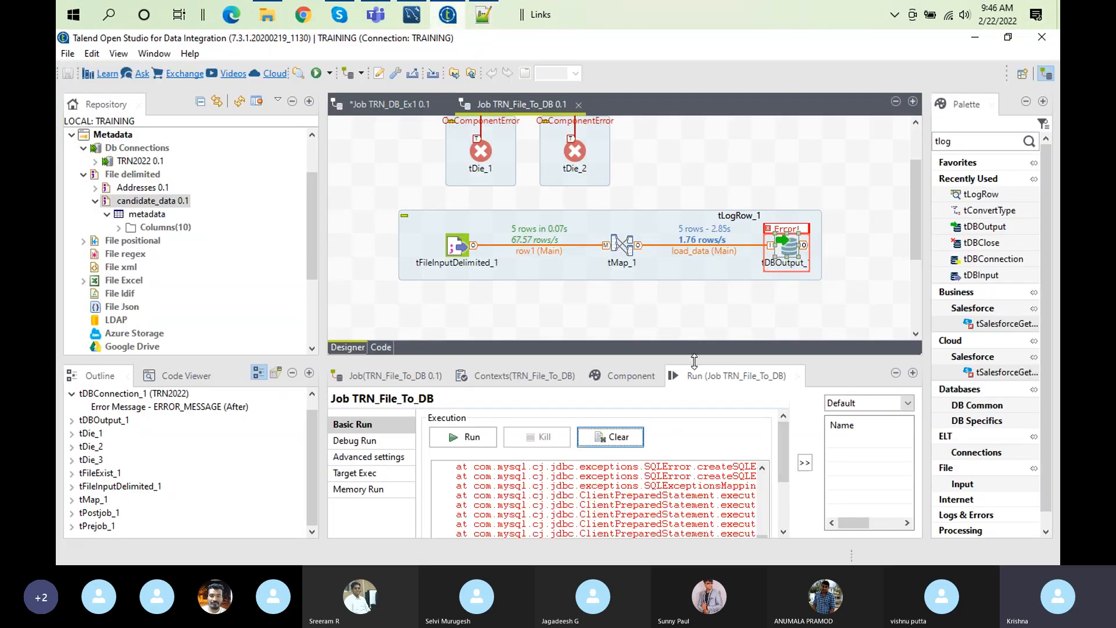
double_click(697, 378)
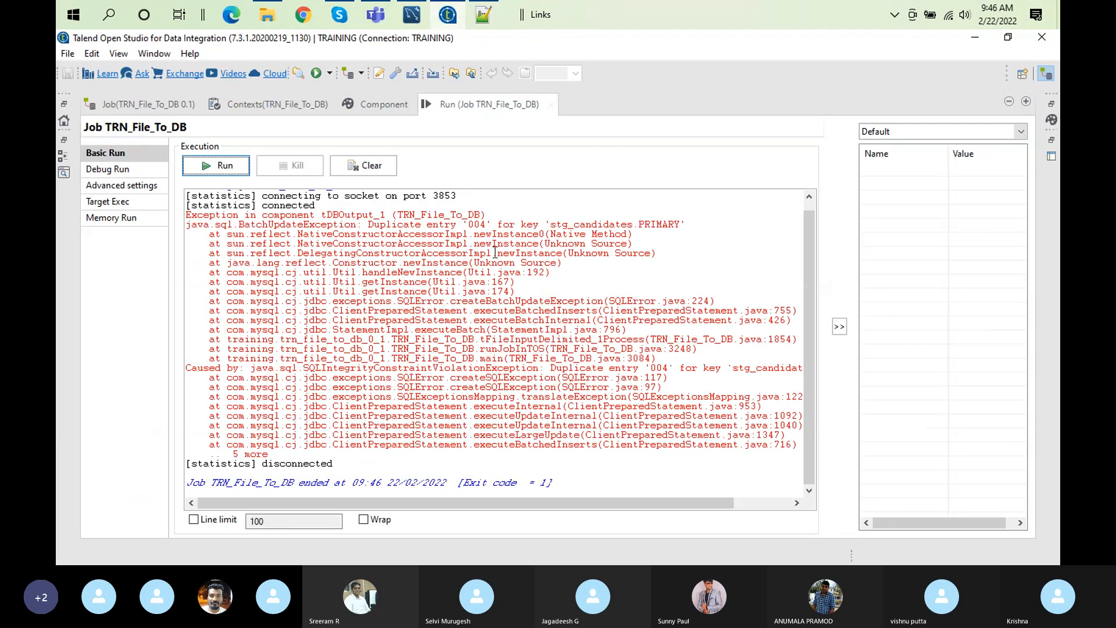
Step: Switch to Notepad++ and save the pending changes in candidates.txt
left_click(482, 18)
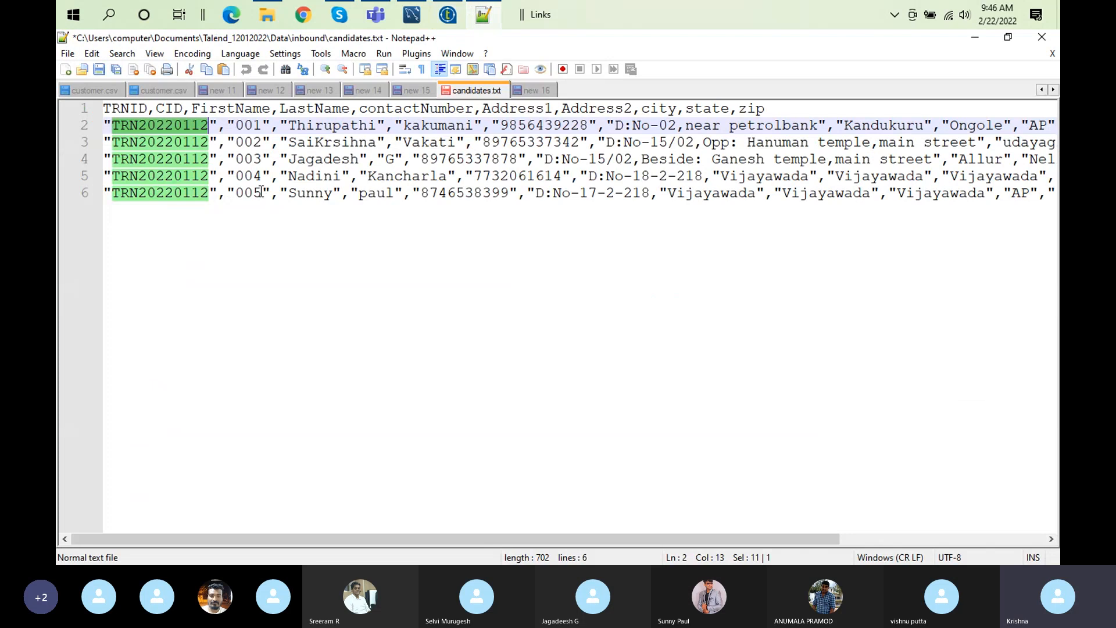
left_click(99, 69)
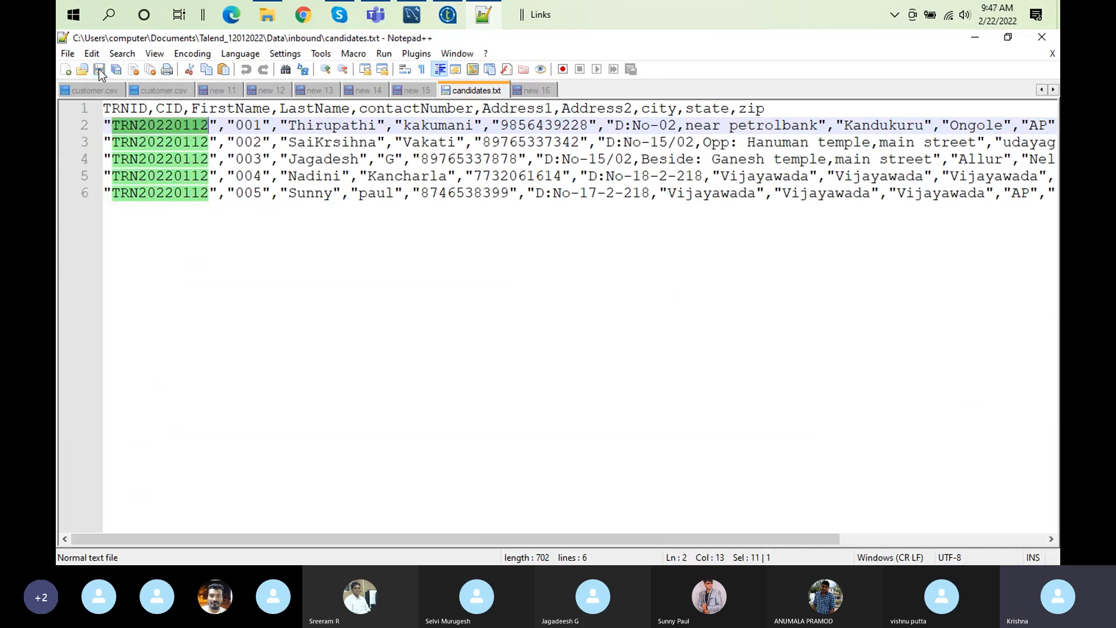
Step: Switch to Talend, clear the execution log and rerun TRN_File_To_DB with the saved candidates.txt
left_click(460, 12)
left_click(363, 165)
left_click(216, 165)
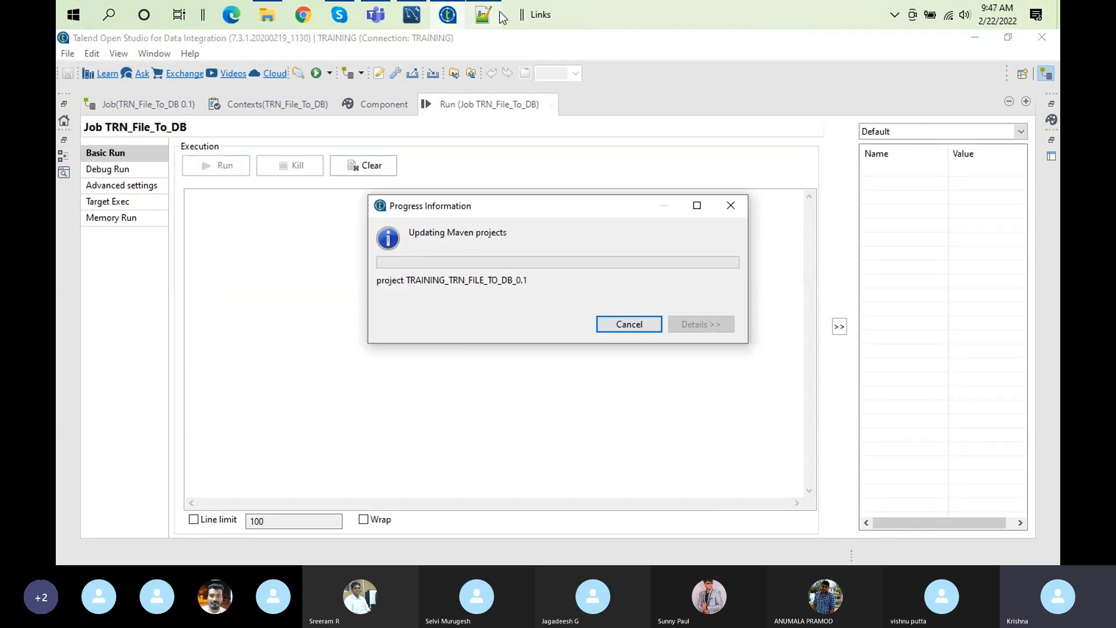
left_click(483, 14)
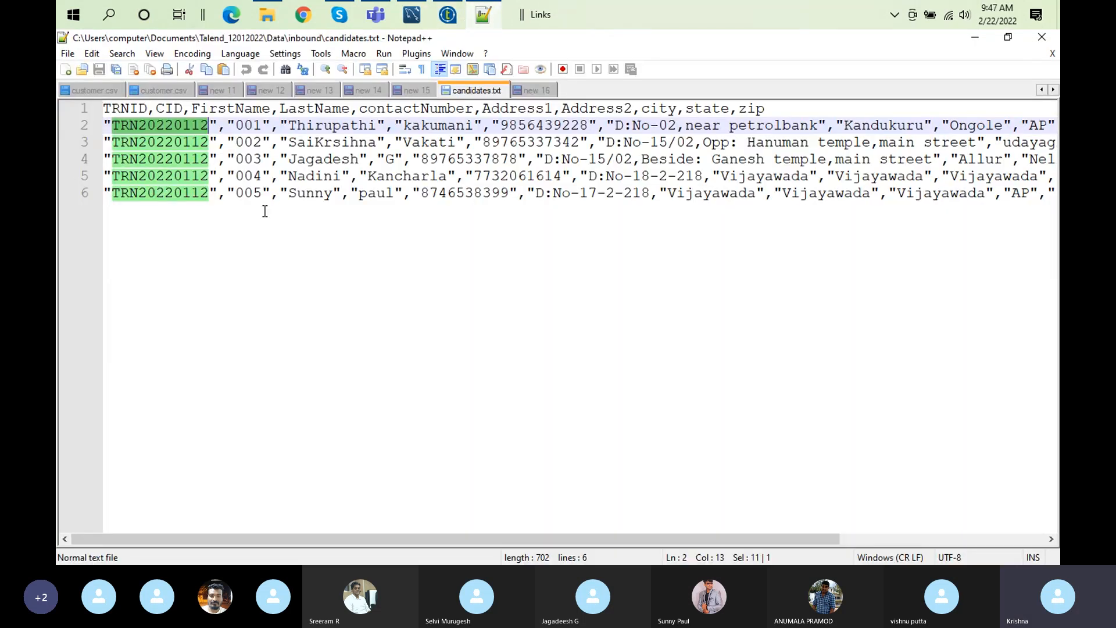
left_click(448, 15)
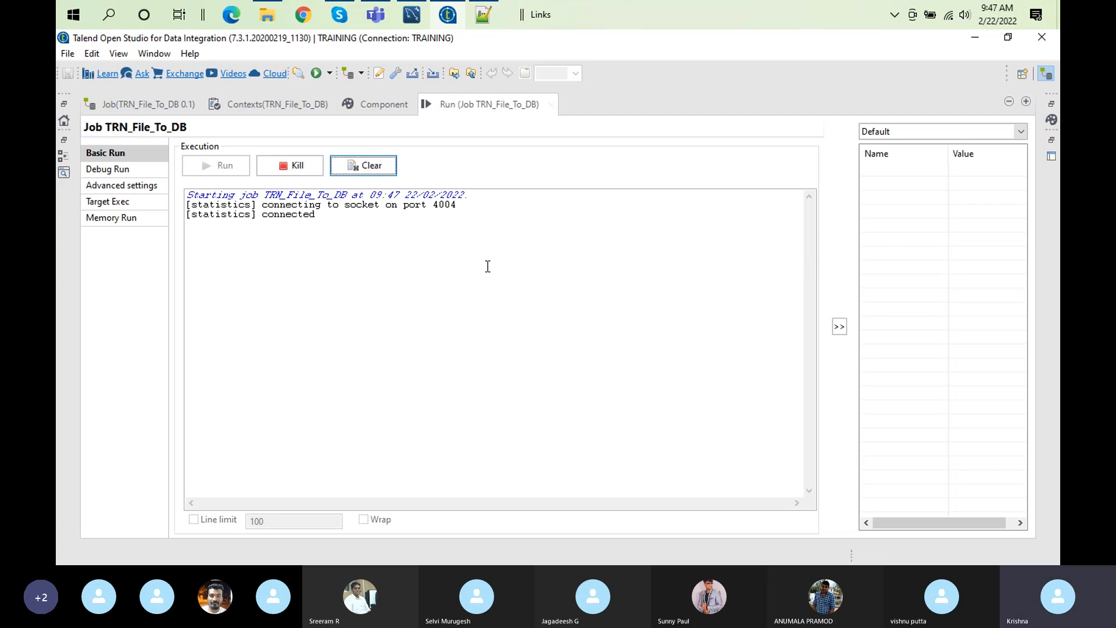
Step: Switch to MySQL Workbench, refresh the schemas and query the rows of stg_candidates in trn20220115
left_click(412, 15)
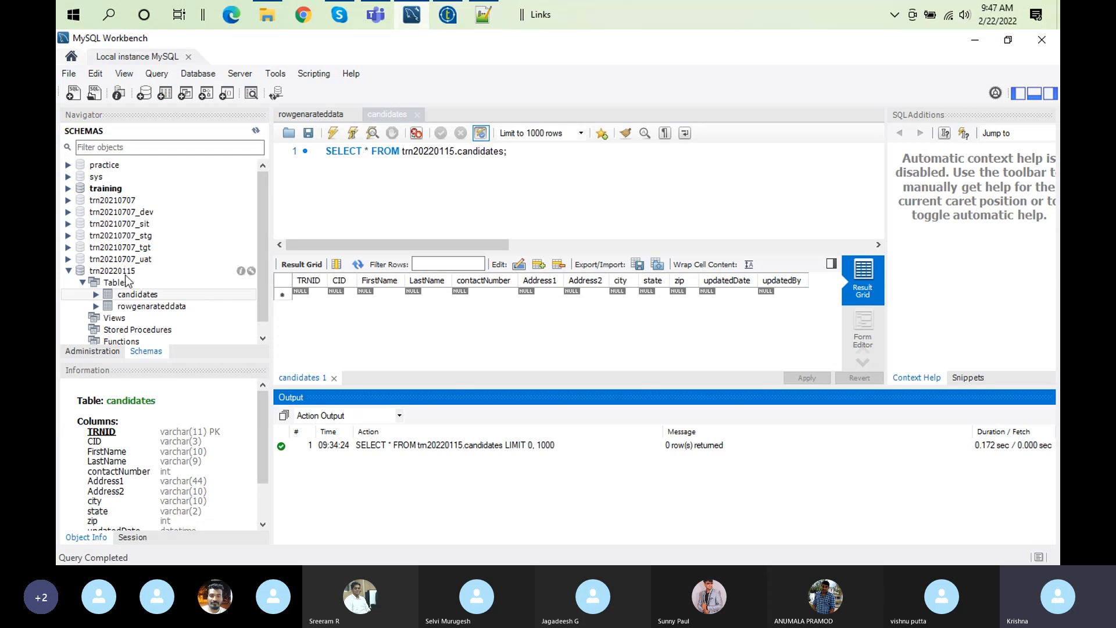
left_click(140, 271)
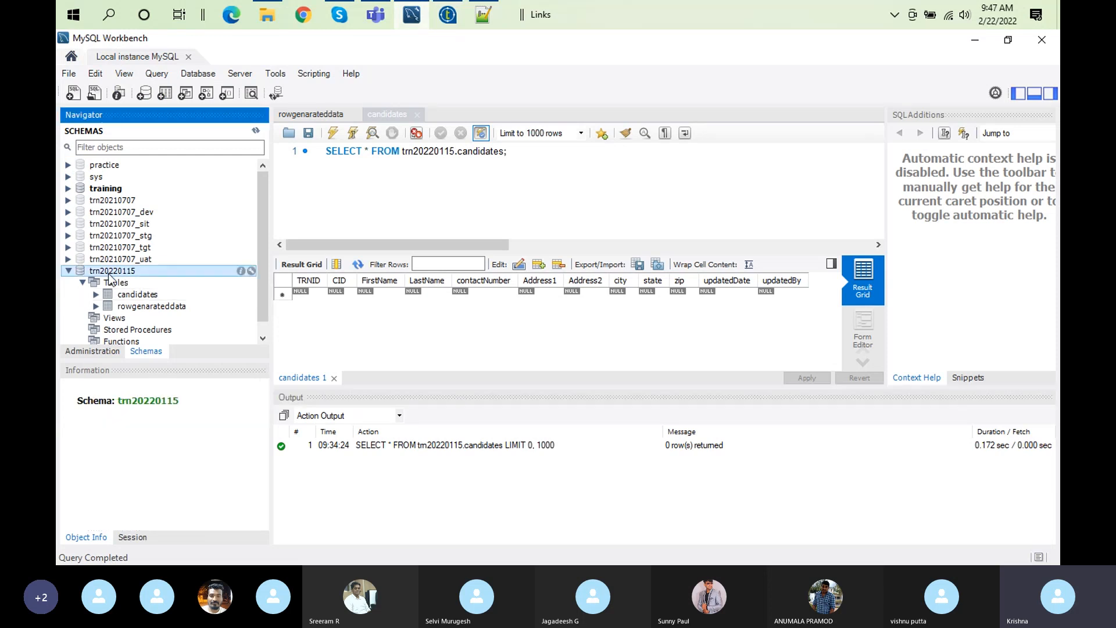
left_click(256, 132)
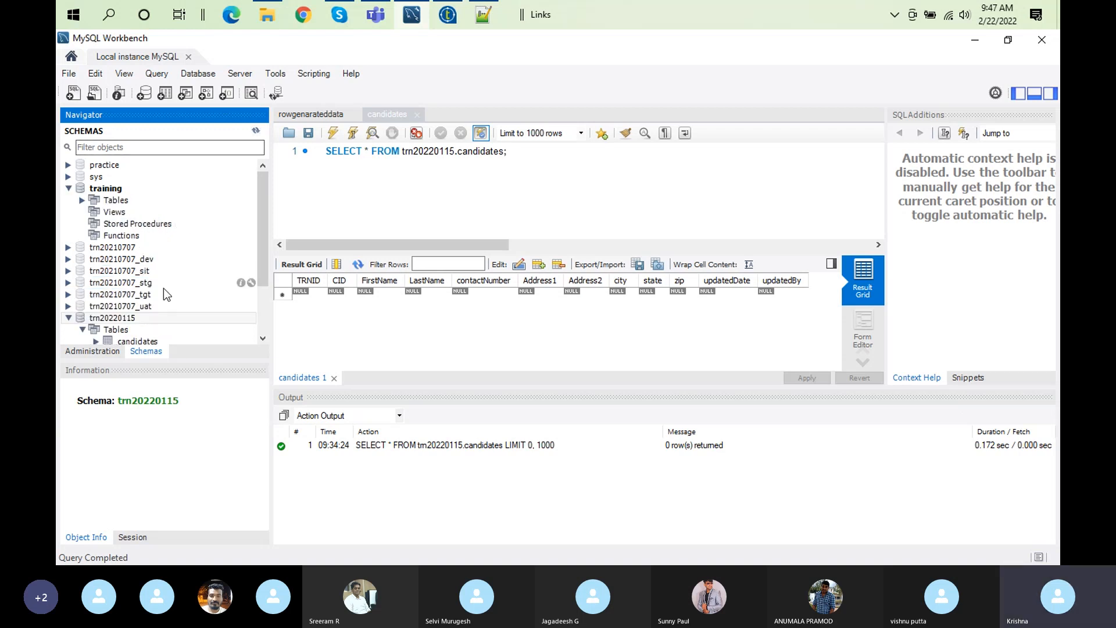
left_click_drag(262, 184, 261, 228)
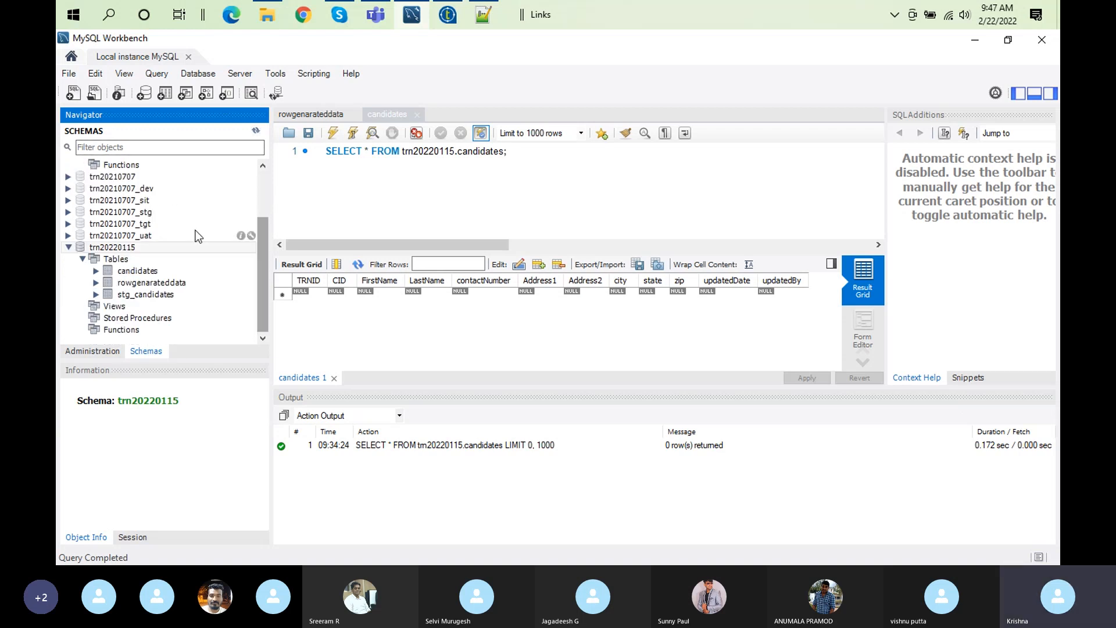
right_click(167, 296)
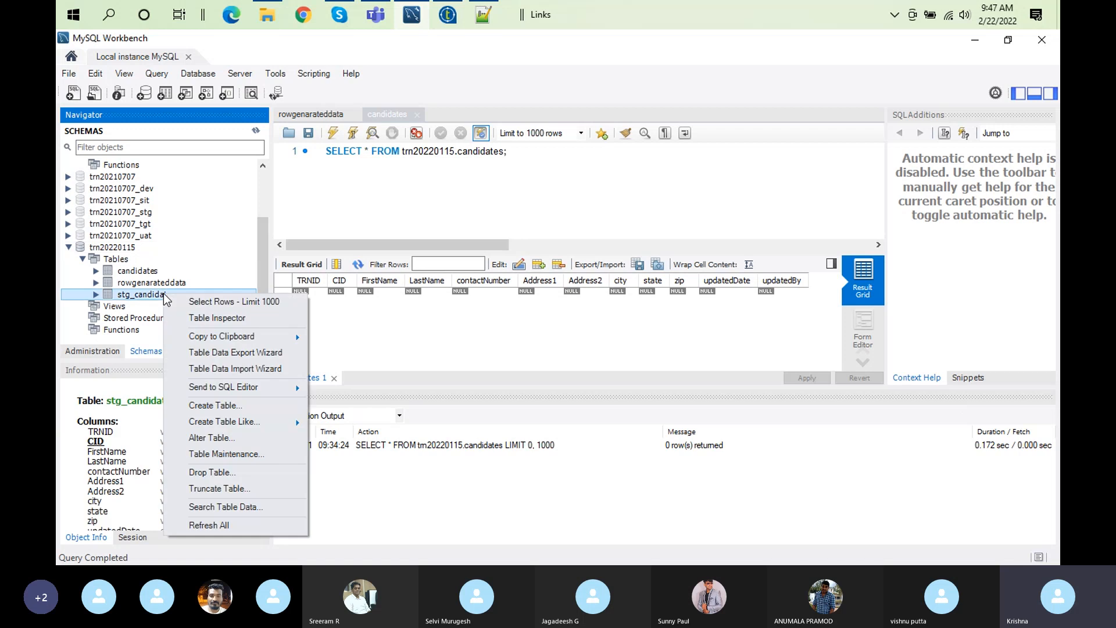
left_click(212, 300)
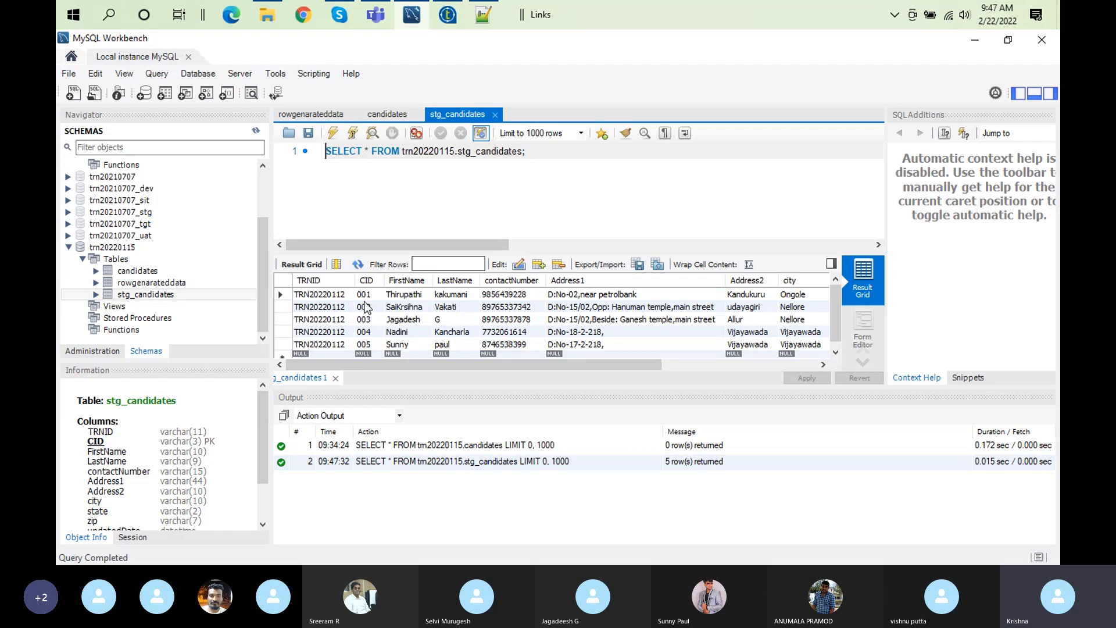
Step: Return to Talend, restore the job design layout and start retrieving the schema of connection TRN2022, filtered to tables only
left_click(449, 15)
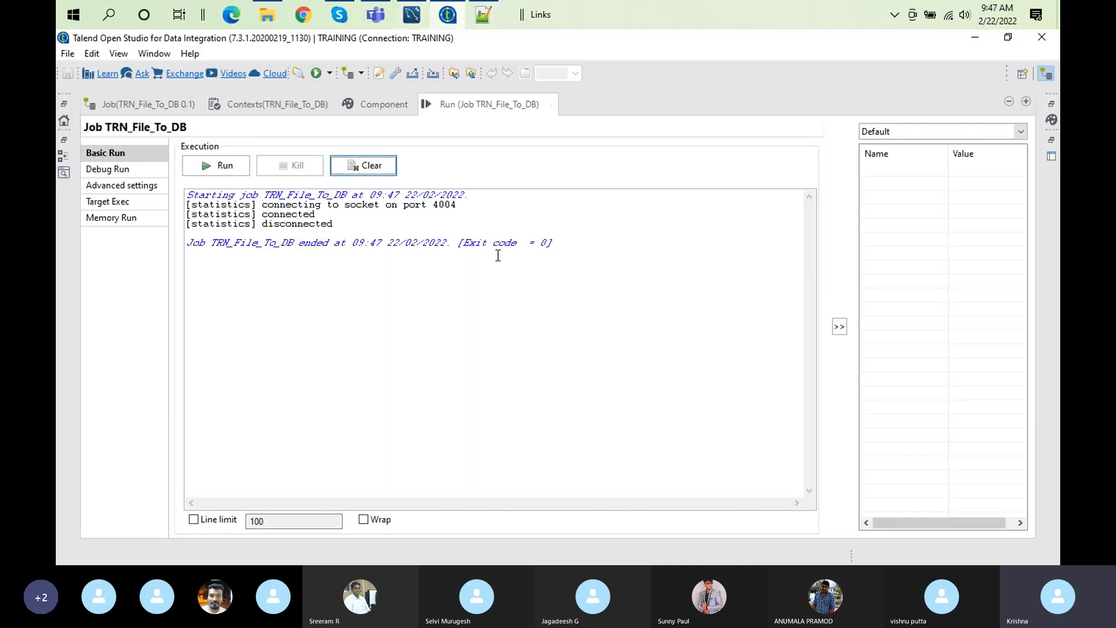
double_click(465, 94)
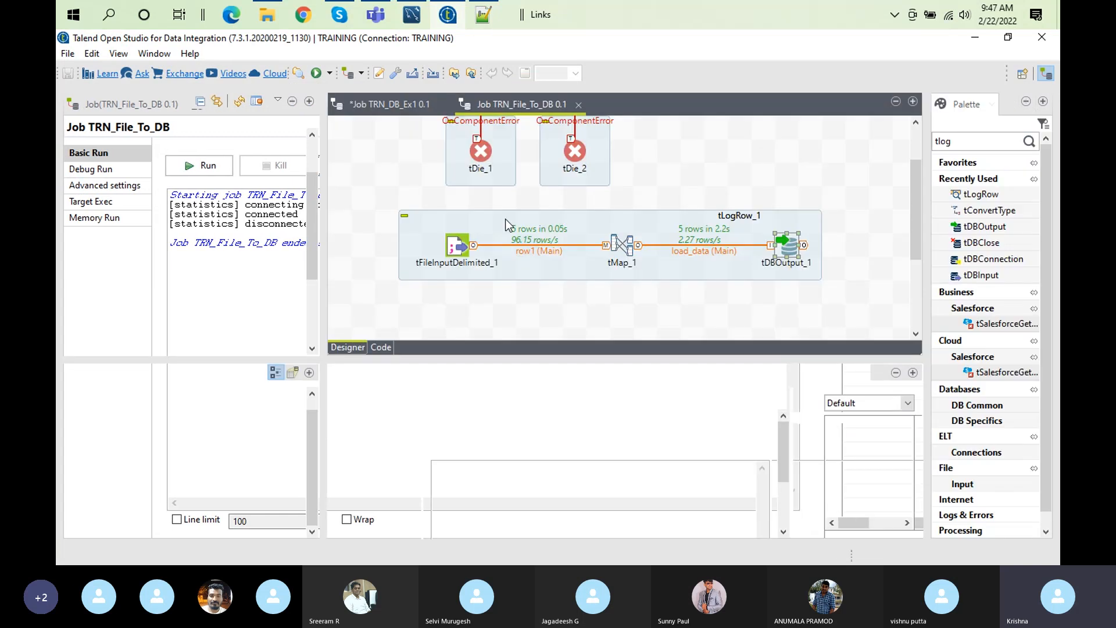
left_click(585, 281)
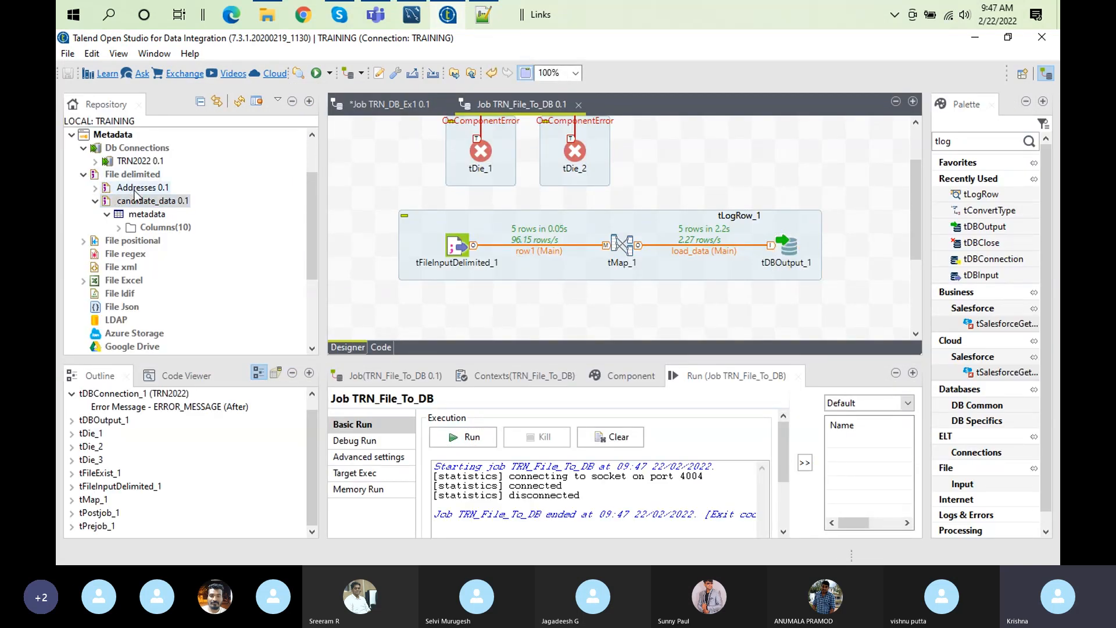
left_click(135, 161)
right_click(138, 162)
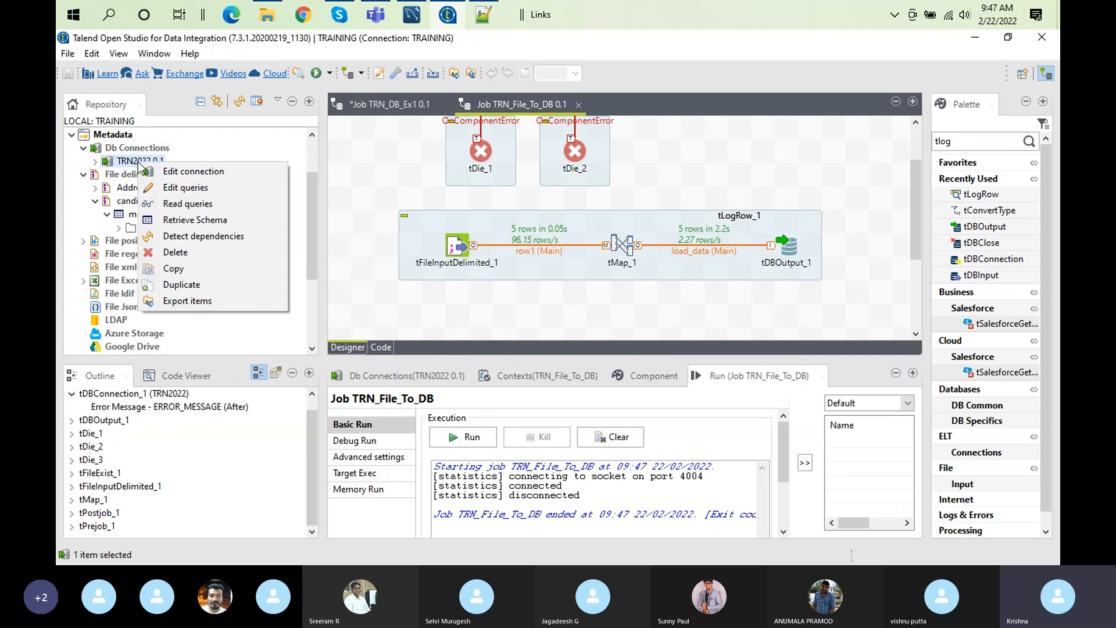
left_click(221, 223)
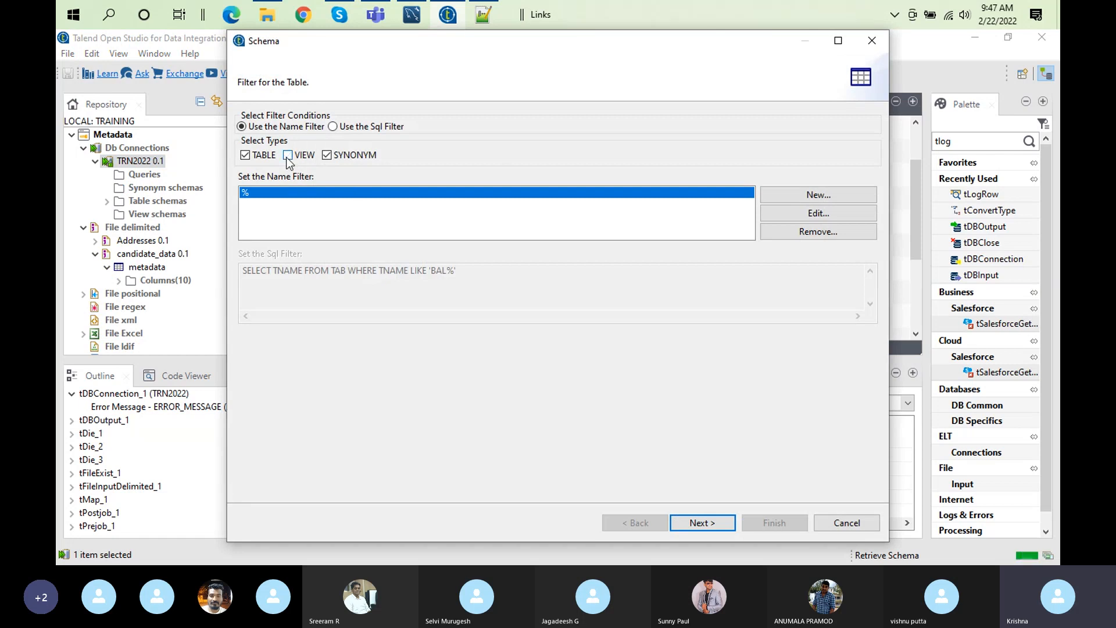
left_click(328, 155)
left_click(701, 522)
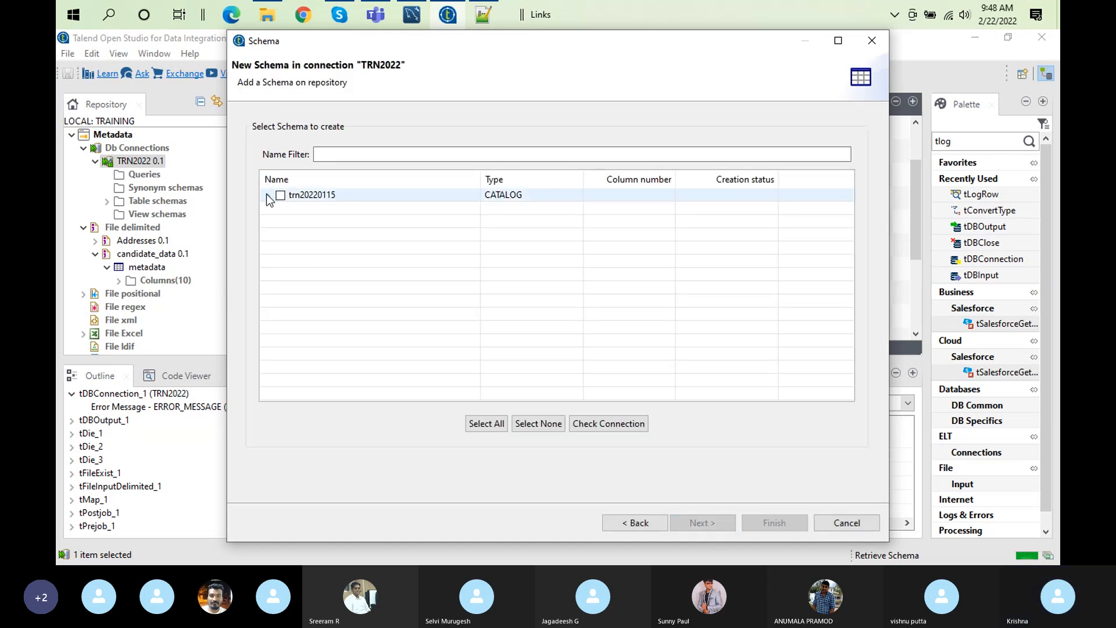
Step: Select the rowgenarateddata and stg_candidates tables of catalog trn20220115 and add their schemas to the repository
left_click(267, 195)
left_click(292, 221)
left_click(296, 236)
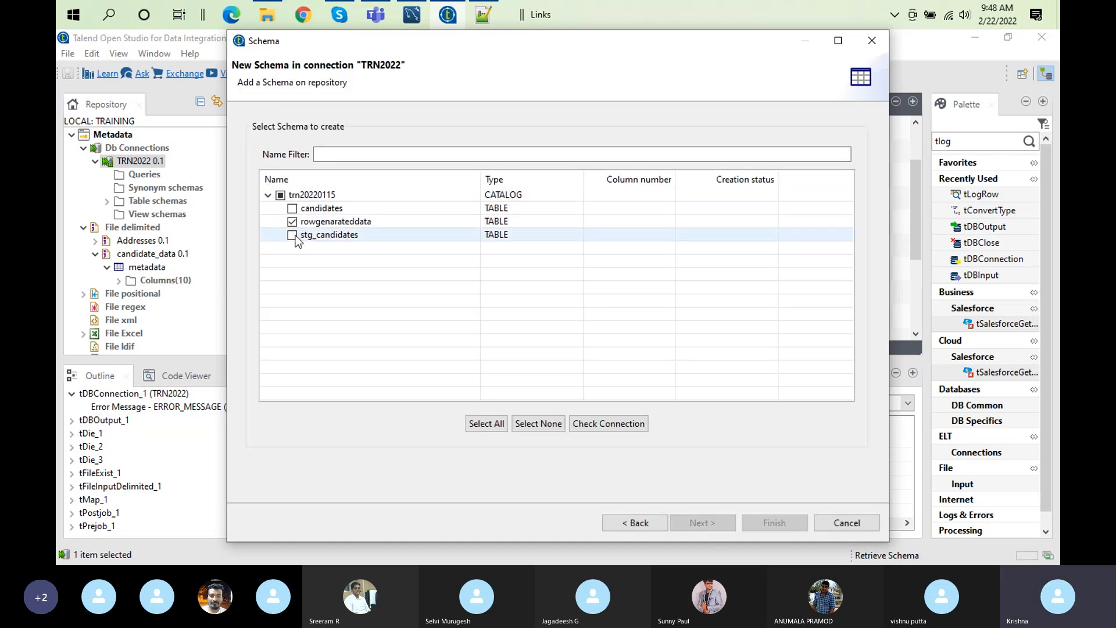
left_click(710, 514)
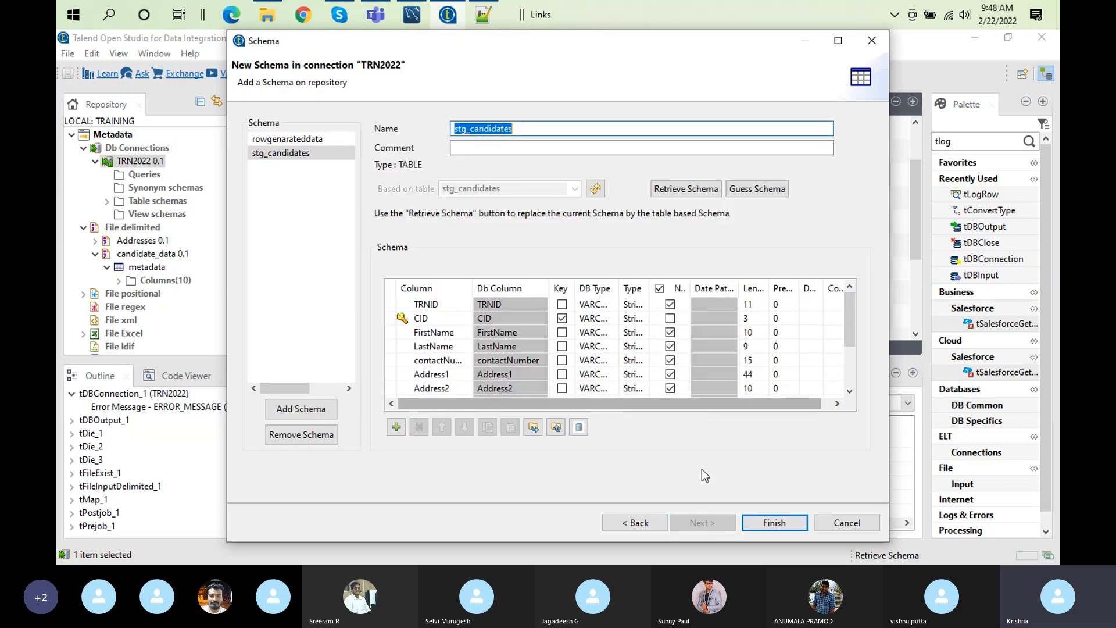
left_click(784, 525)
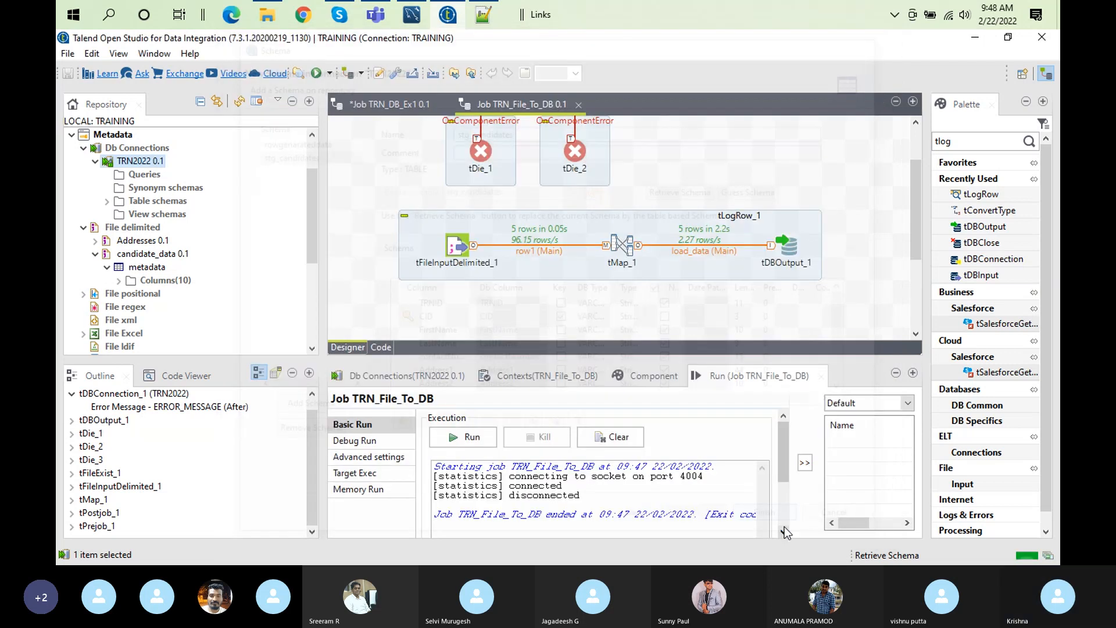
Step: Add the stg_candidates table schema to the job as a tDBInput(MySQL) component and place it below tFileInputDelimited_1
left_click(106, 201)
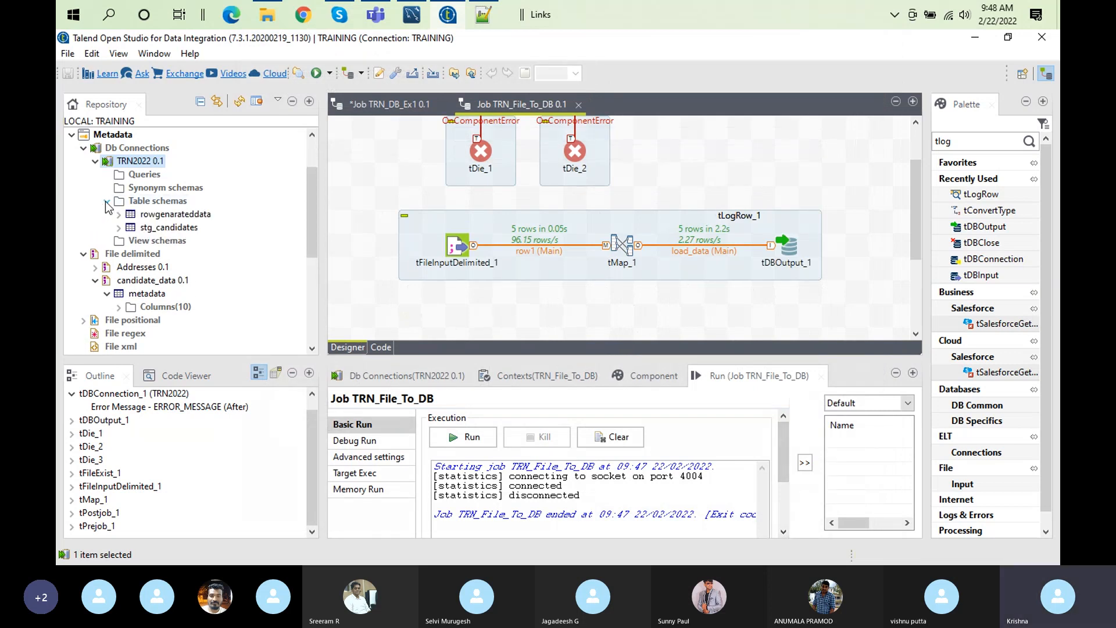
left_click(154, 228)
left_click_drag(265, 246, 462, 291)
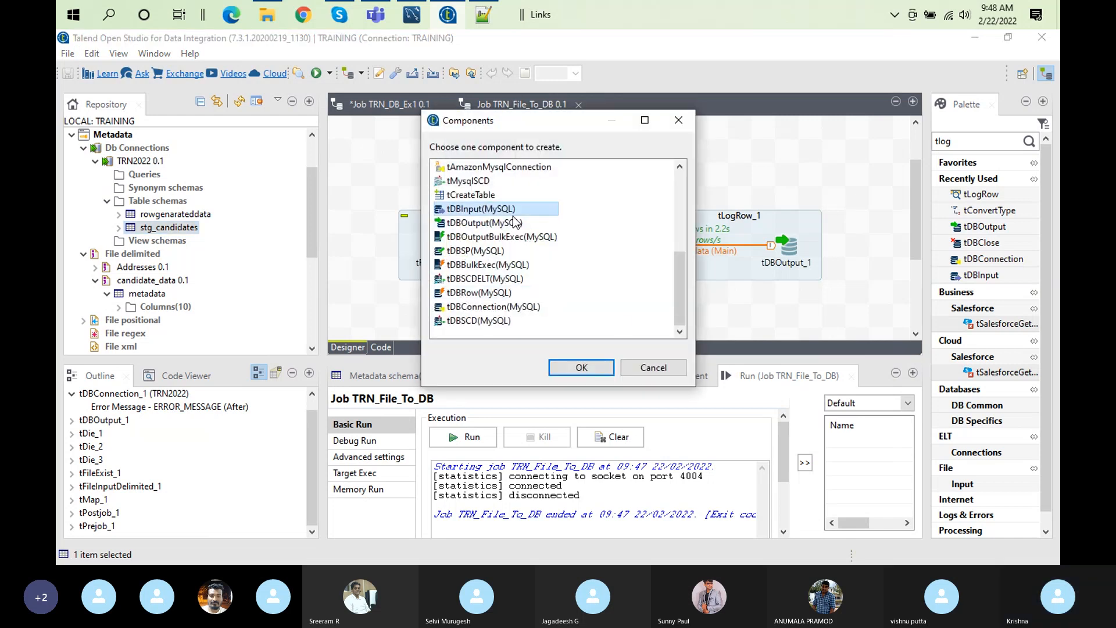
left_click(595, 365)
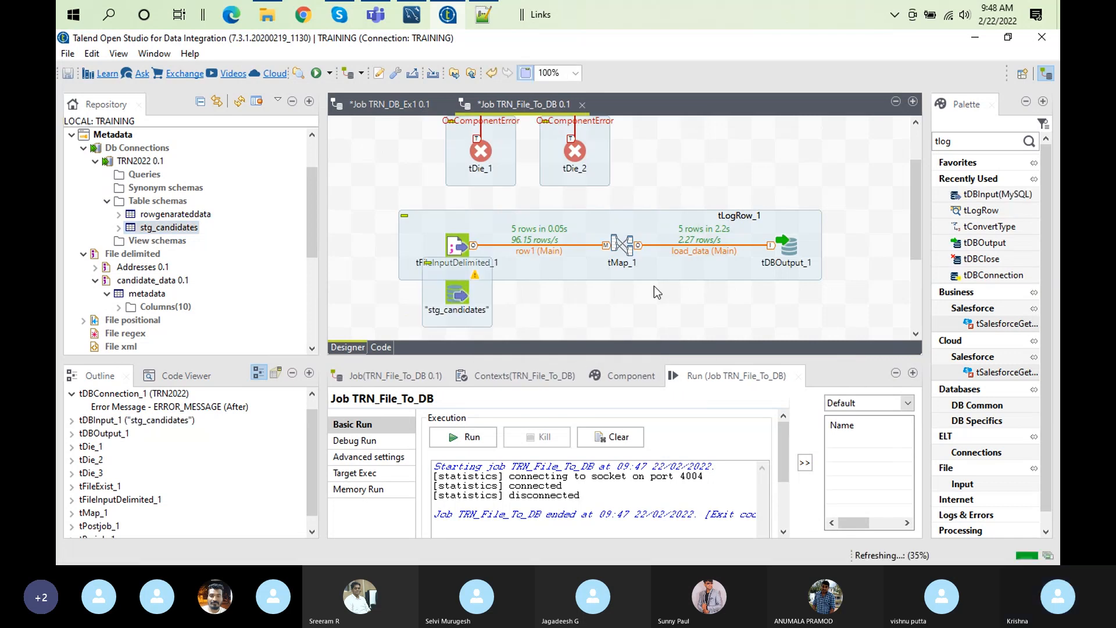
left_click_drag(453, 299, 453, 319)
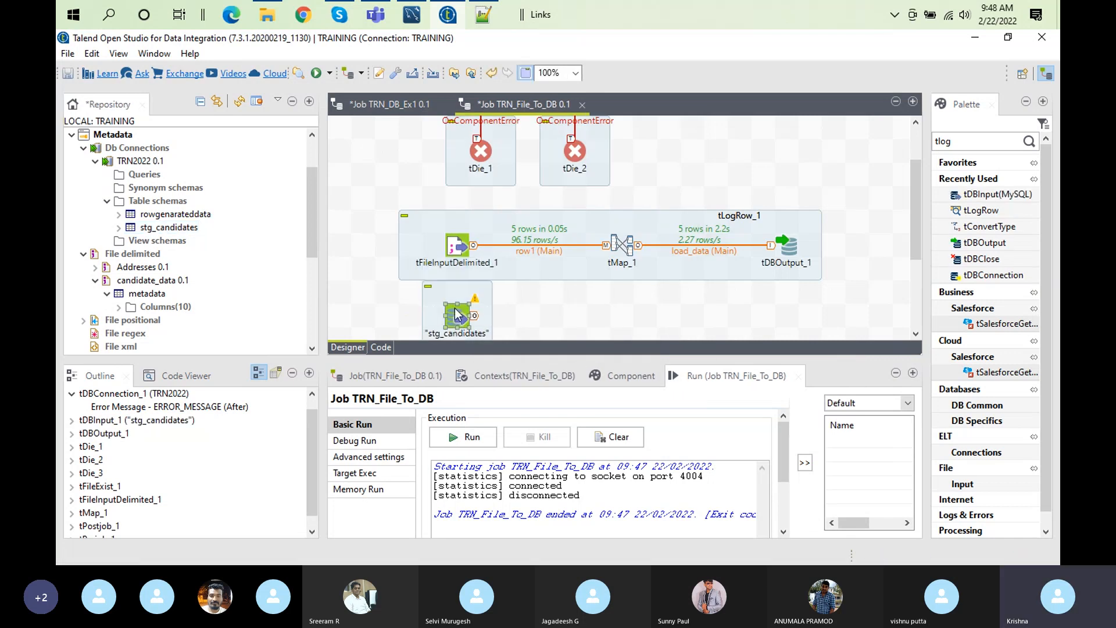
Step: Add a tMap component beside the stg_candidates input and connect the input to it with a Main row
left_click(574, 307)
type("tm")
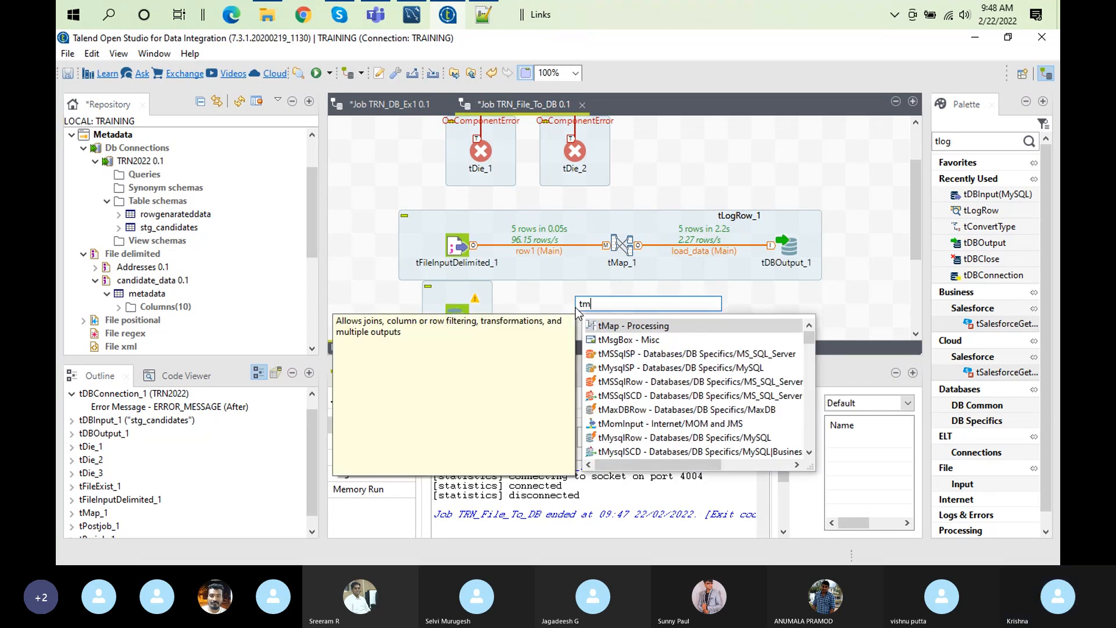
double_click(647, 328)
left_click(464, 318)
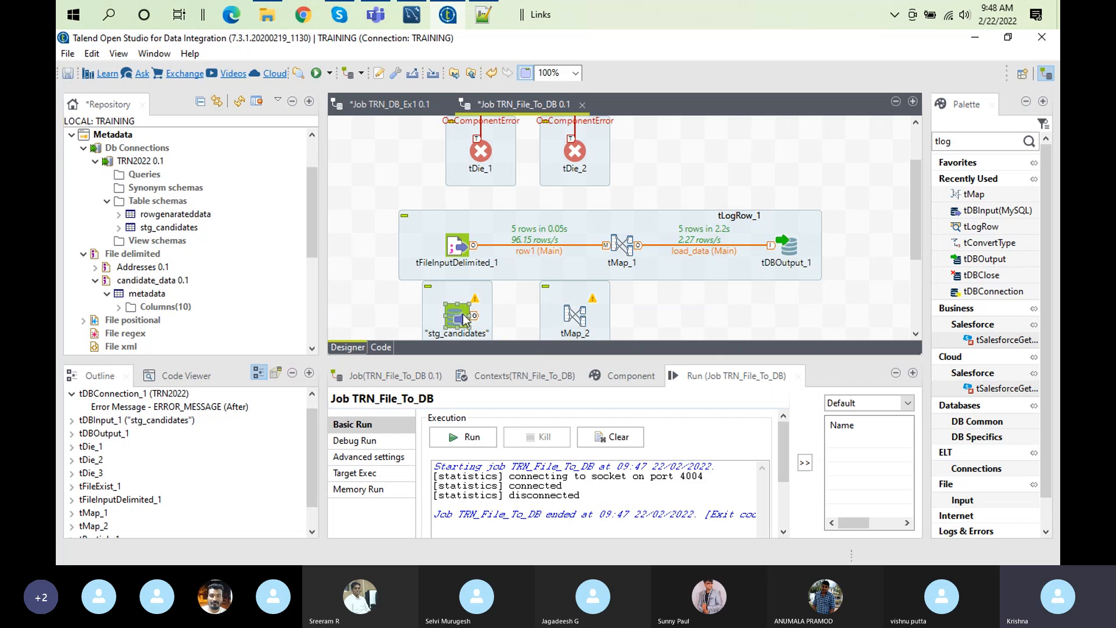
right_click(464, 318)
mouse_move(573, 63)
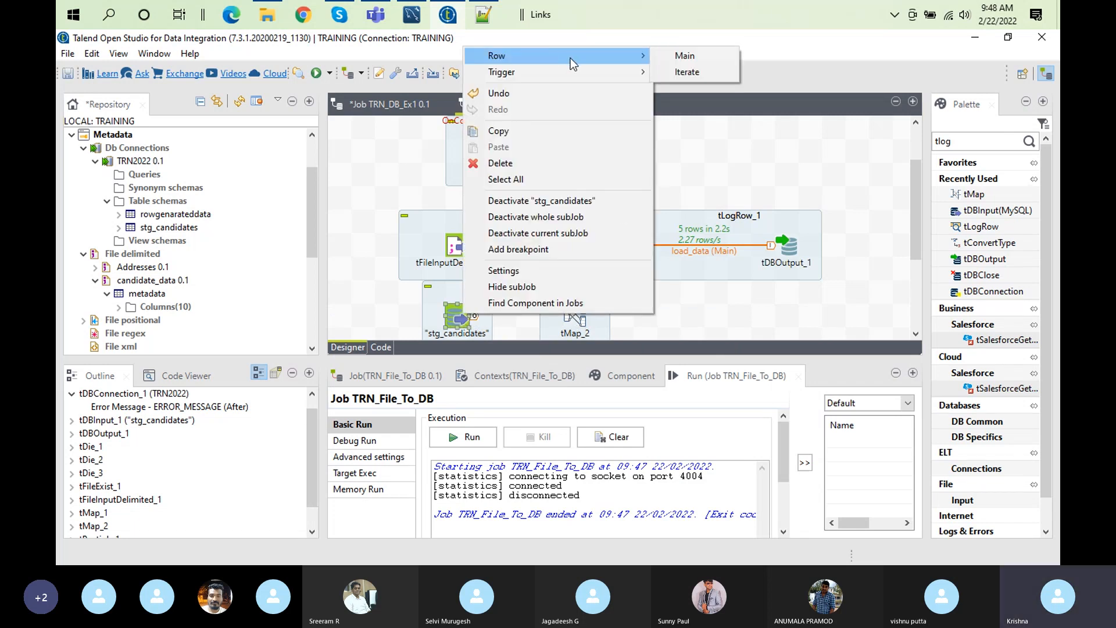
left_click(704, 56)
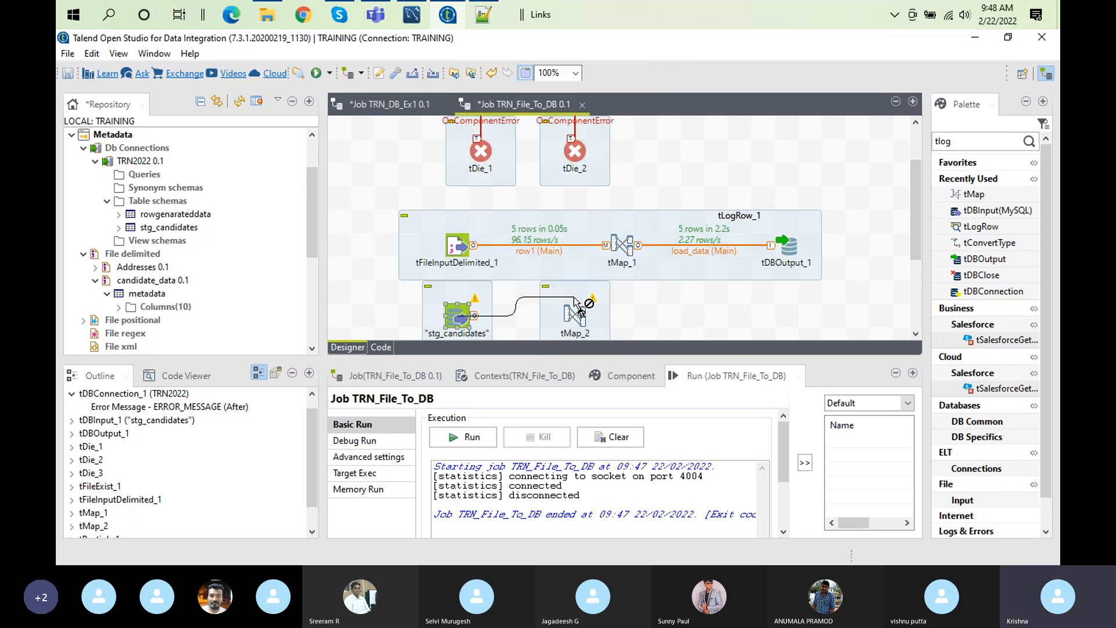
scroll(574, 301, "down", 5)
left_click(574, 176)
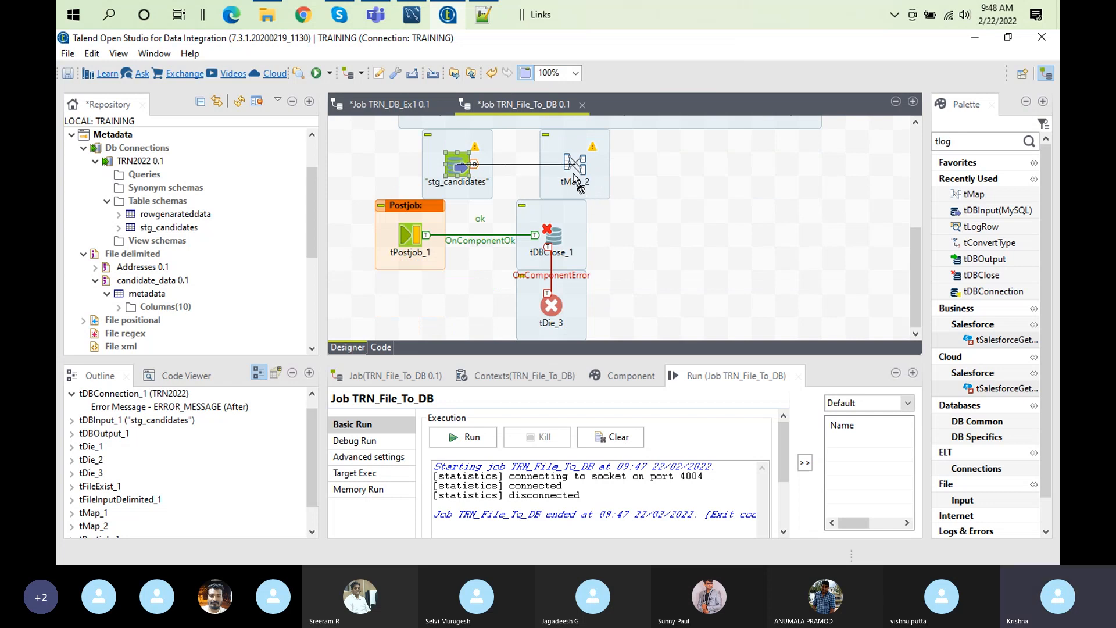
left_click(574, 176)
Step: Add the stg_candidates table schema to the job as a tDBOutput(MySQL) component beyond tMap_2
left_click_drag(766, 223, 820, 227)
left_click_drag(912, 295, 915, 267)
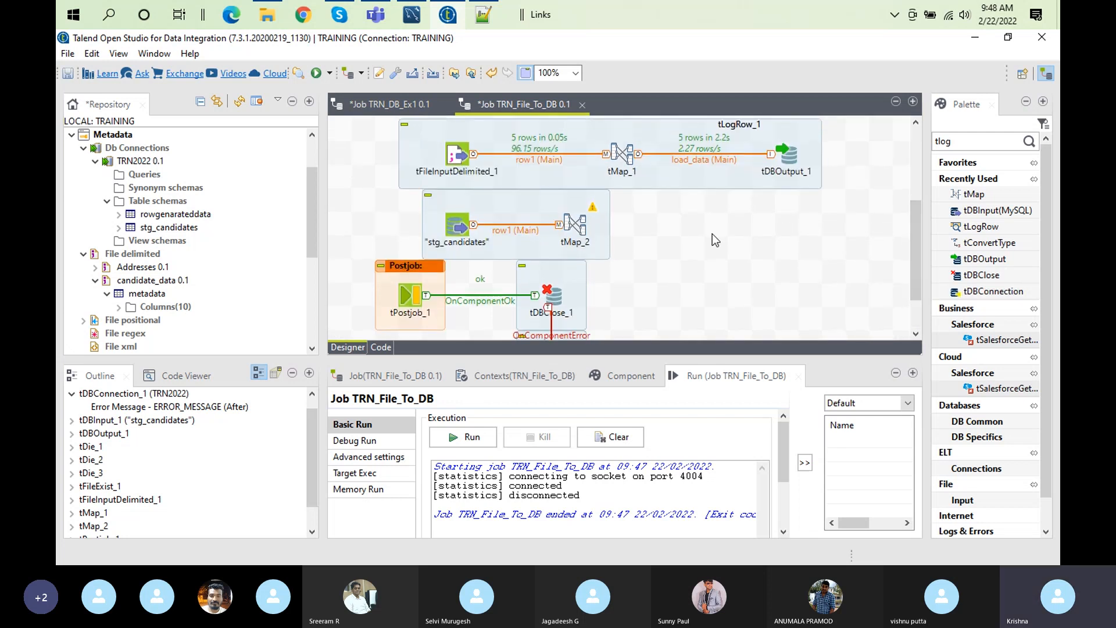
left_click_drag(169, 228, 737, 245)
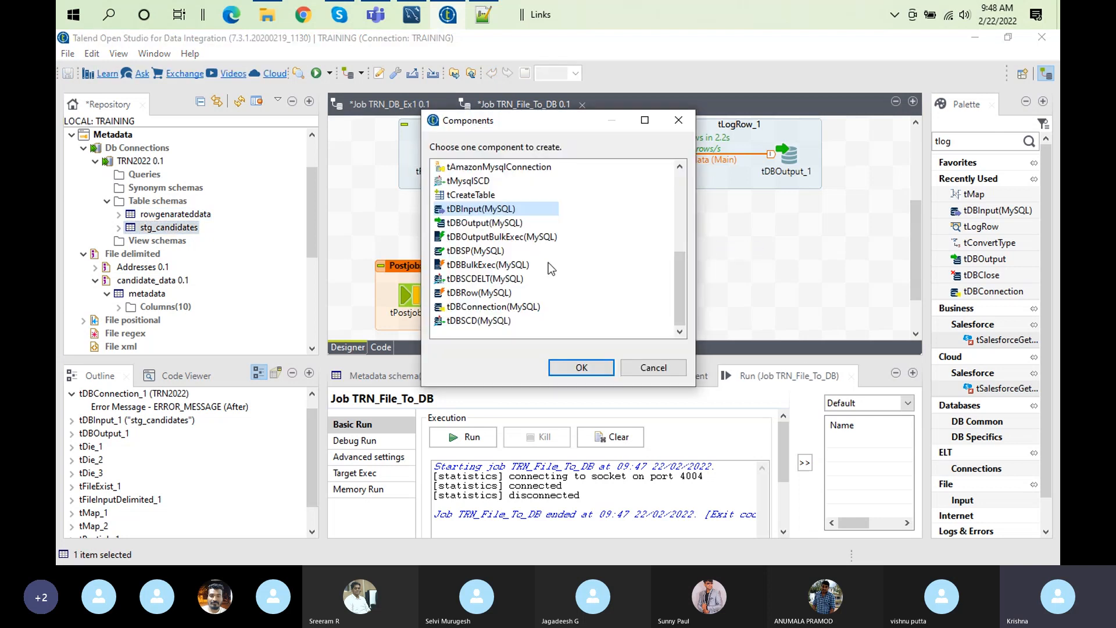
left_click_drag(679, 307, 676, 252)
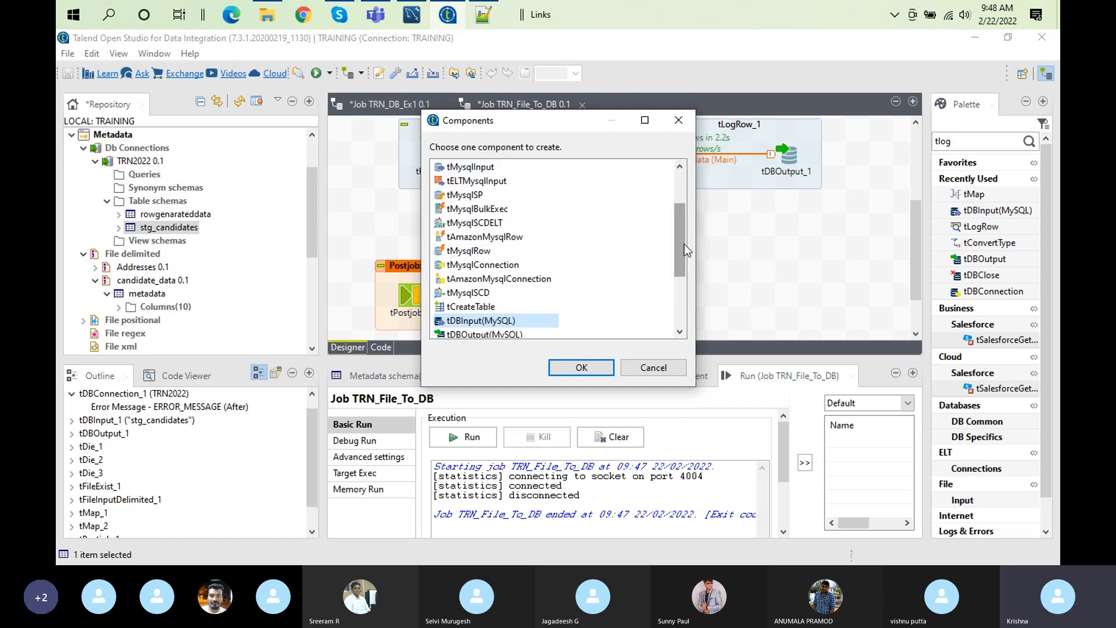
left_click_drag(685, 244, 674, 181)
left_click(486, 196)
left_click(582, 367)
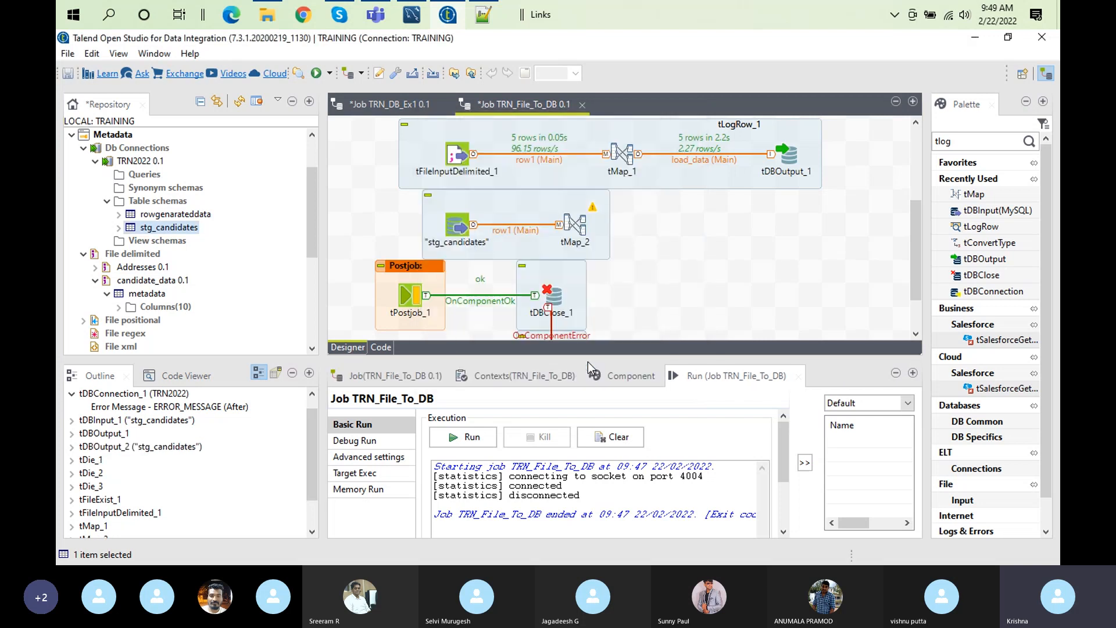
Step: Set the label format of the new stg_candidates output component (tDBOutput_2) to candidates
left_click(750, 250)
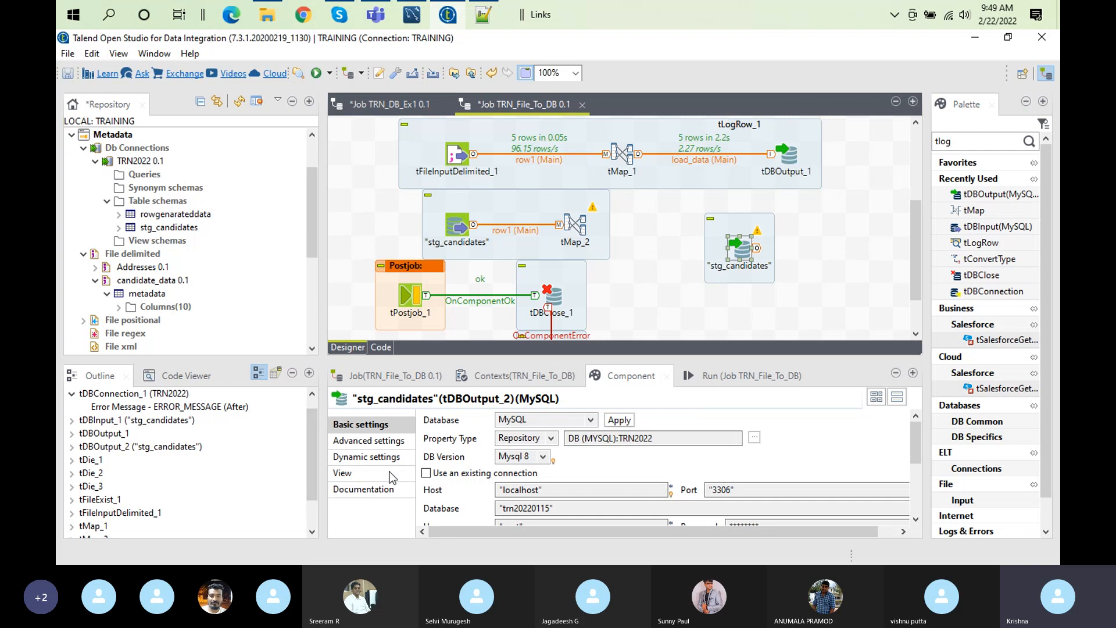
left_click(392, 477)
left_click(553, 420)
key("ctrl+a")
key("BackSpace")
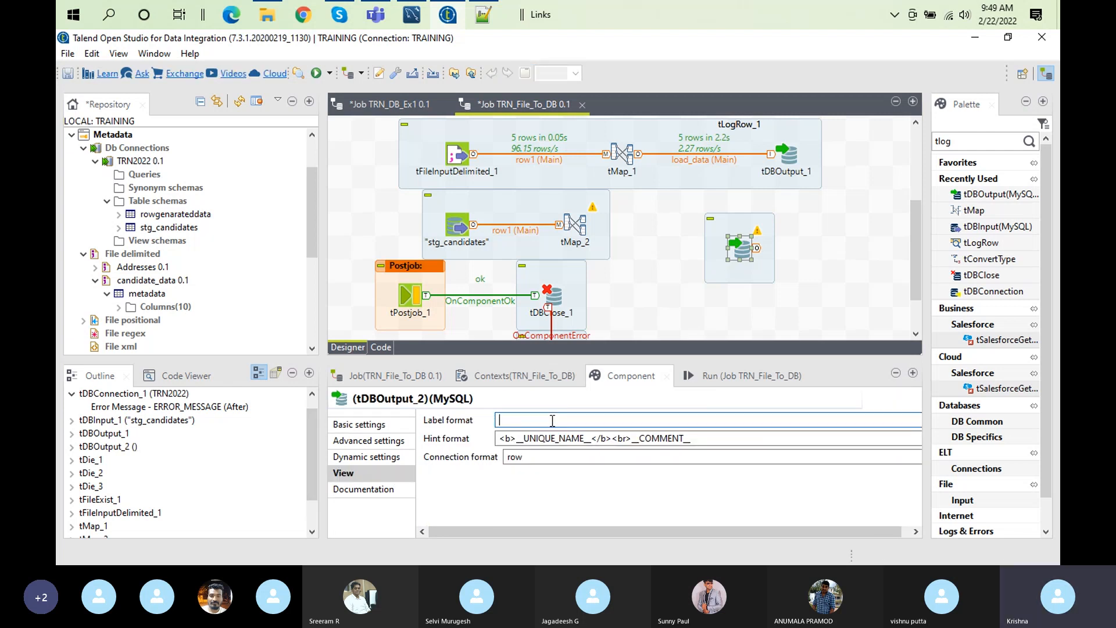
type("cn")
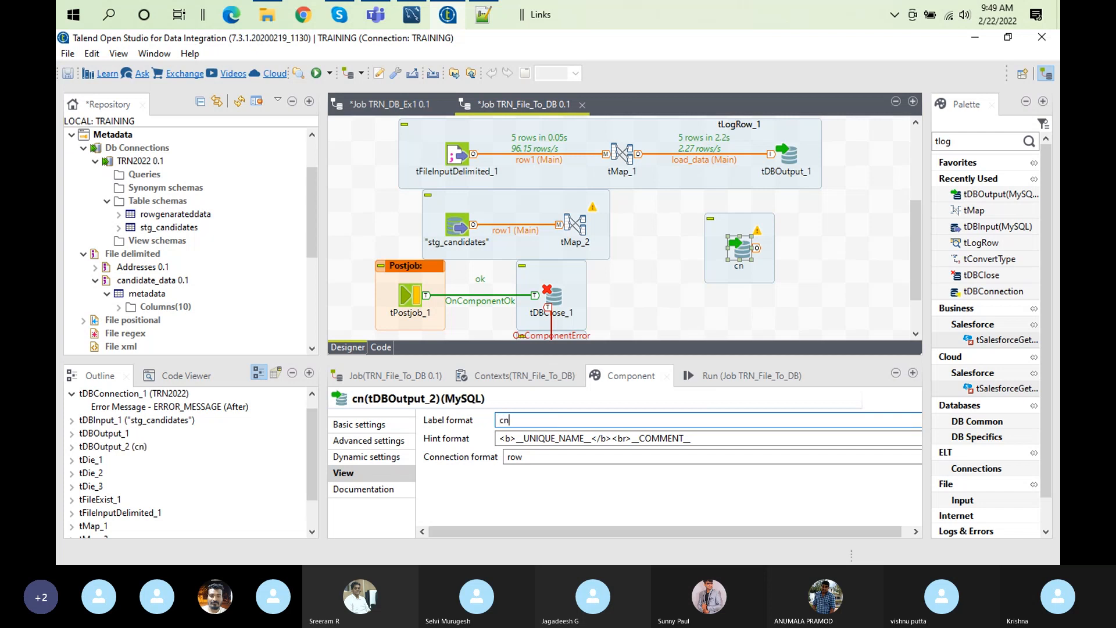
key("BackSpace")
type("andid")
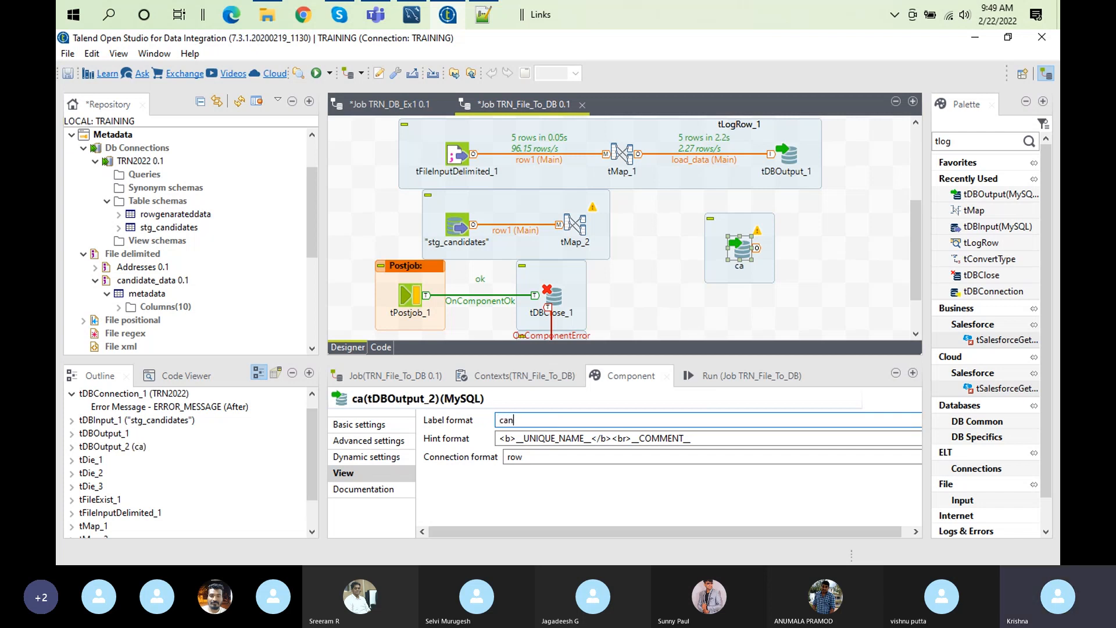
type("ates")
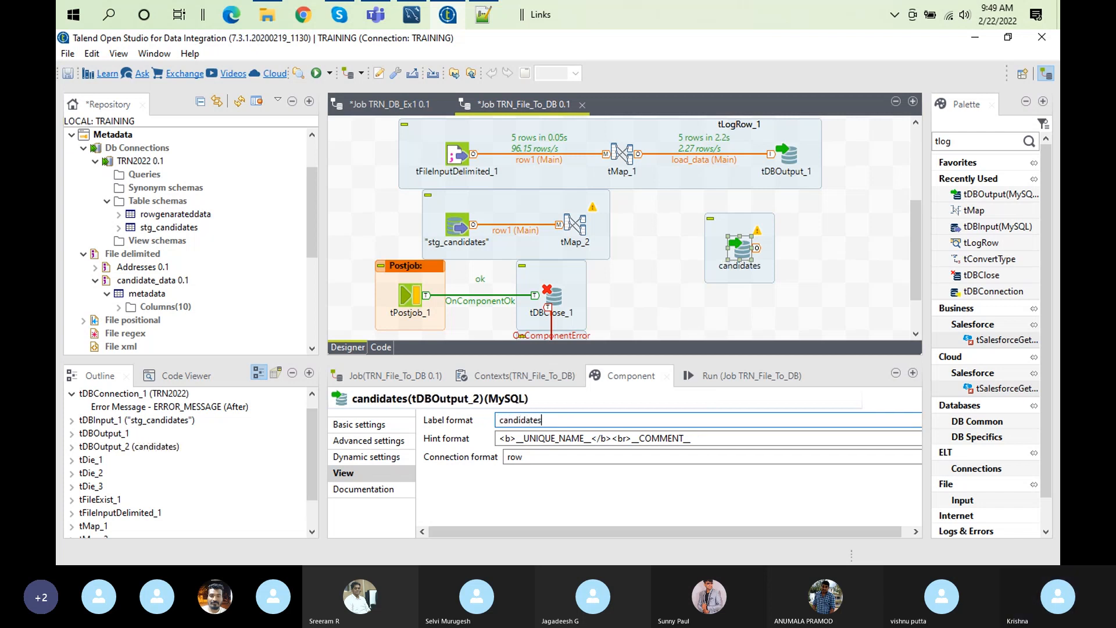
Step: Make the candidates output use the existing connection tDBConnection_1 - TRN2022
left_click(372, 429)
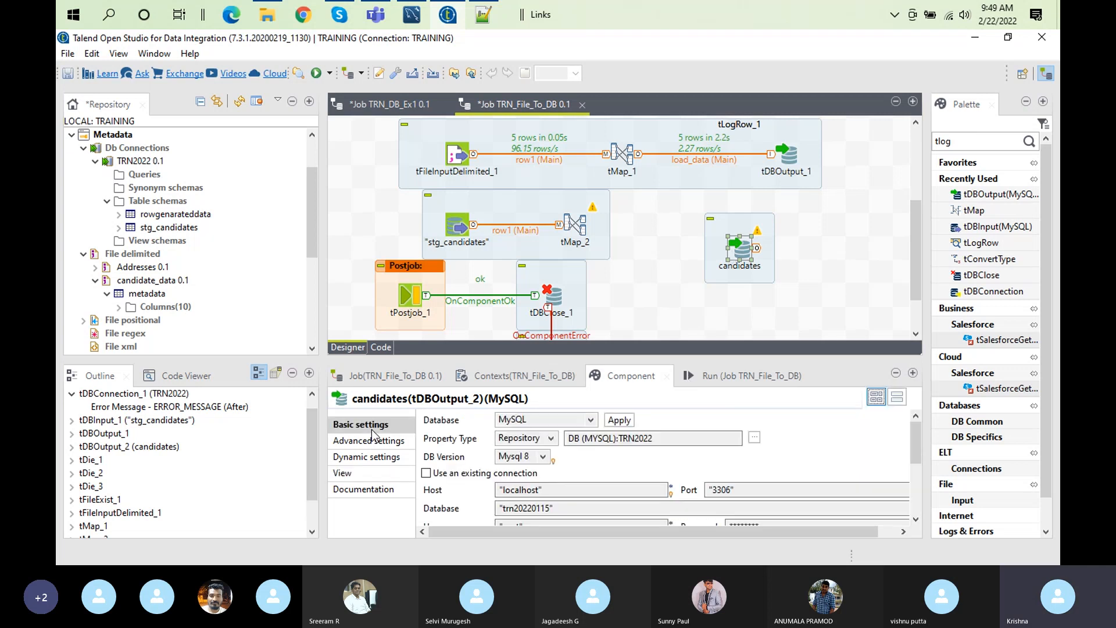
left_click(426, 474)
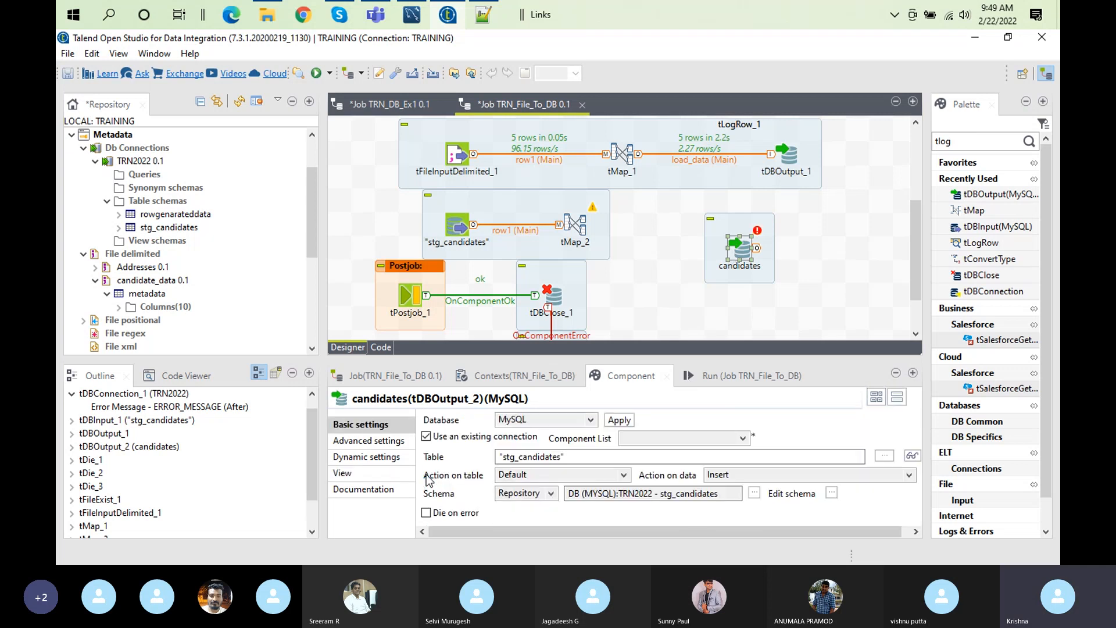
left_click(684, 438)
left_click(674, 452)
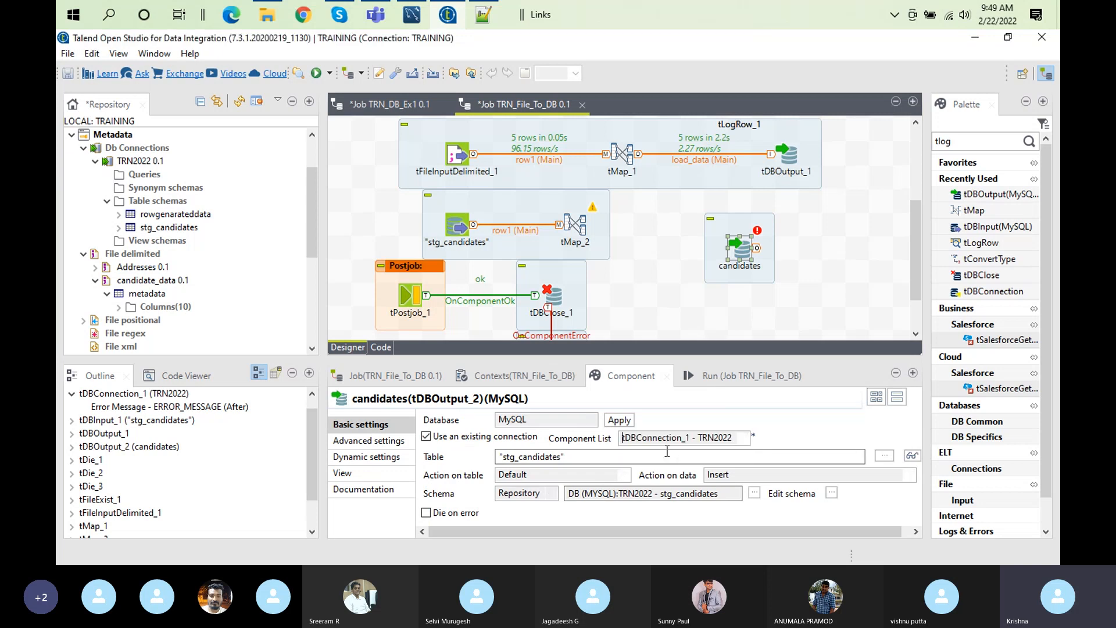
Step: Make the stg_candidates input (tDBInput_1) use the existing connection tDBConnection_1 - TRN2022
left_click(459, 224)
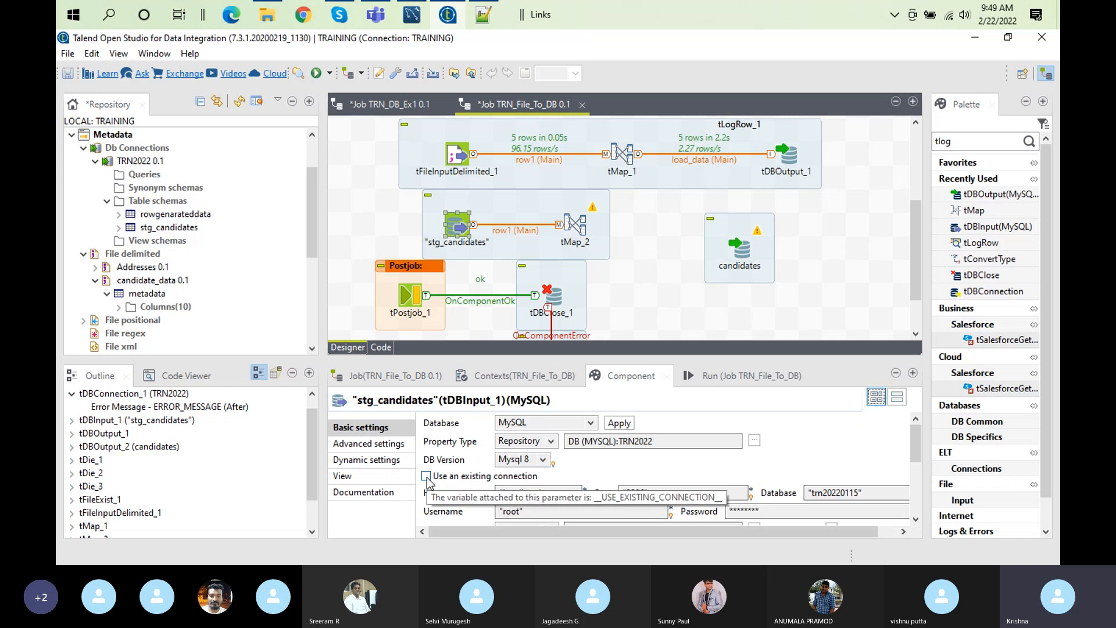
left_click(464, 475)
left_click(670, 442)
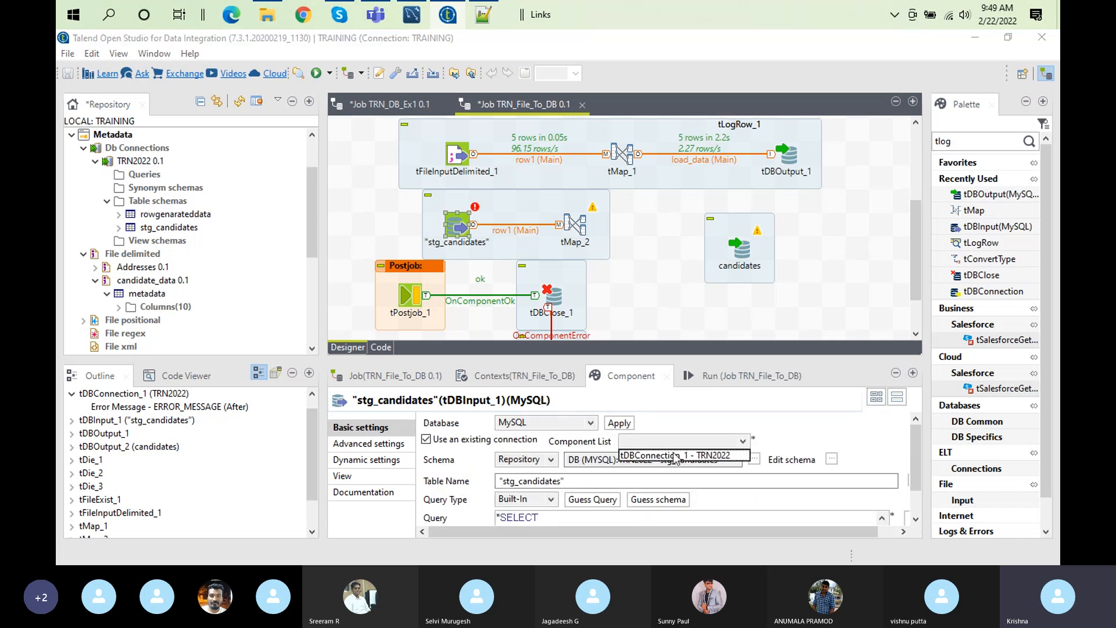
left_click(682, 457)
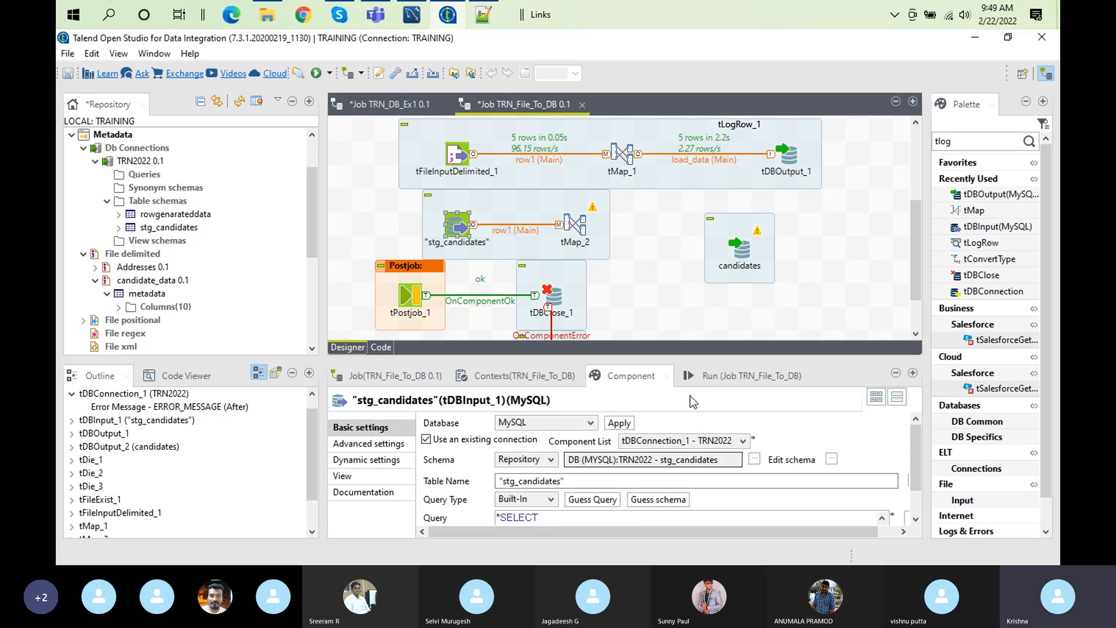
Step: Connect tMap_2 to the candidates output with a new output row named load, taking the target component's schema
right_click(574, 231)
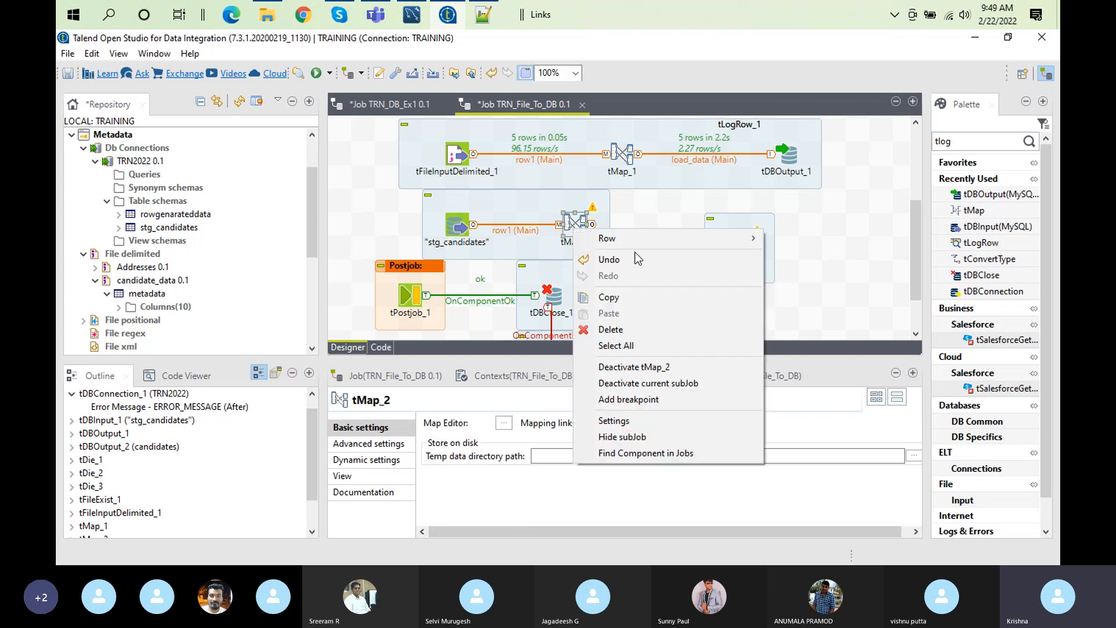
mouse_move(685, 240)
left_click(777, 238)
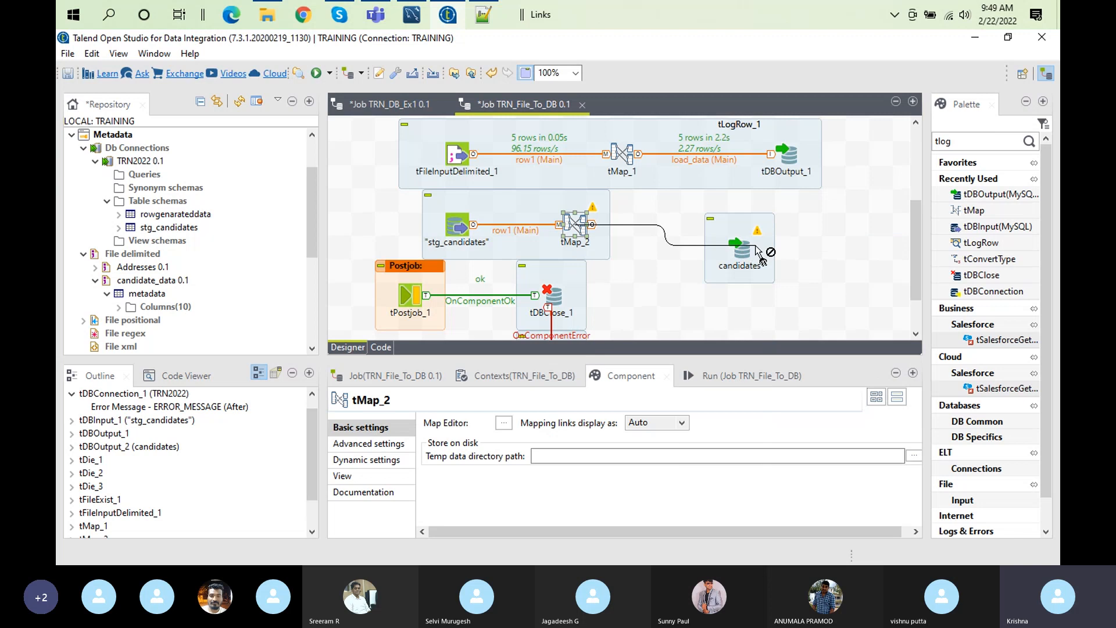
left_click(746, 256)
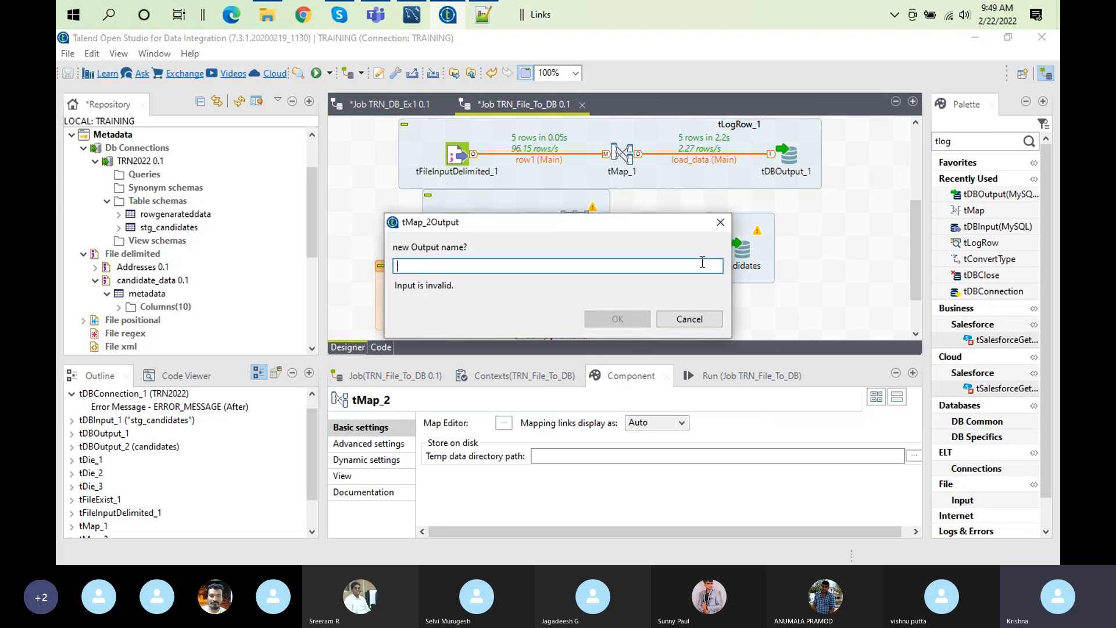
type("lod")
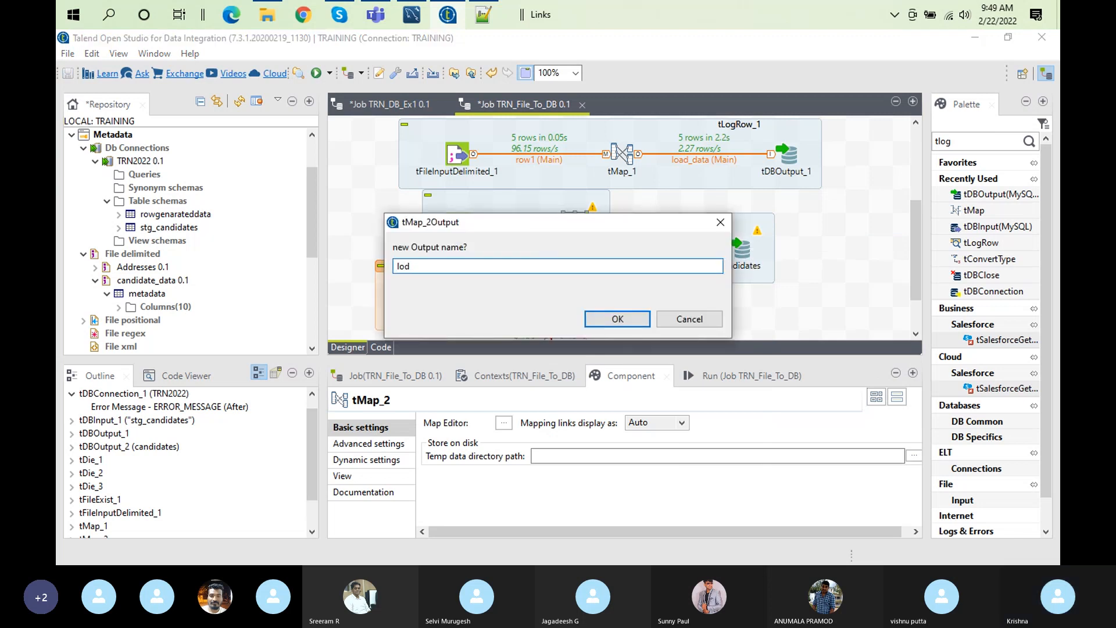
type("ad")
key("Return")
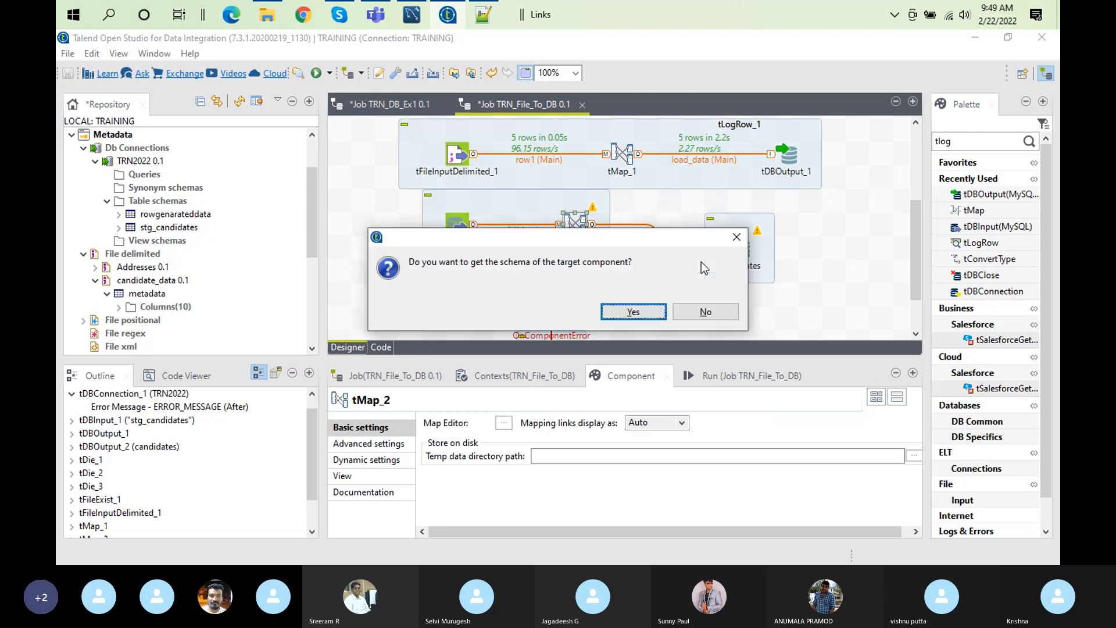
left_click(633, 312)
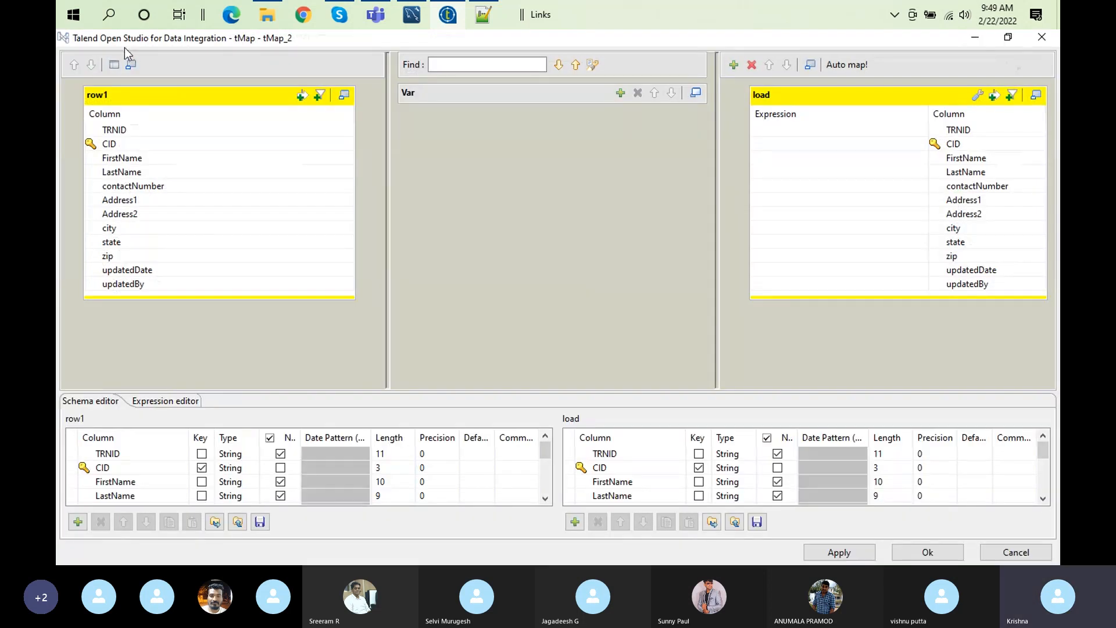
Step: Enable auto-conversion of types and turn off Die on error in tMap_2's property settings
left_click(115, 65)
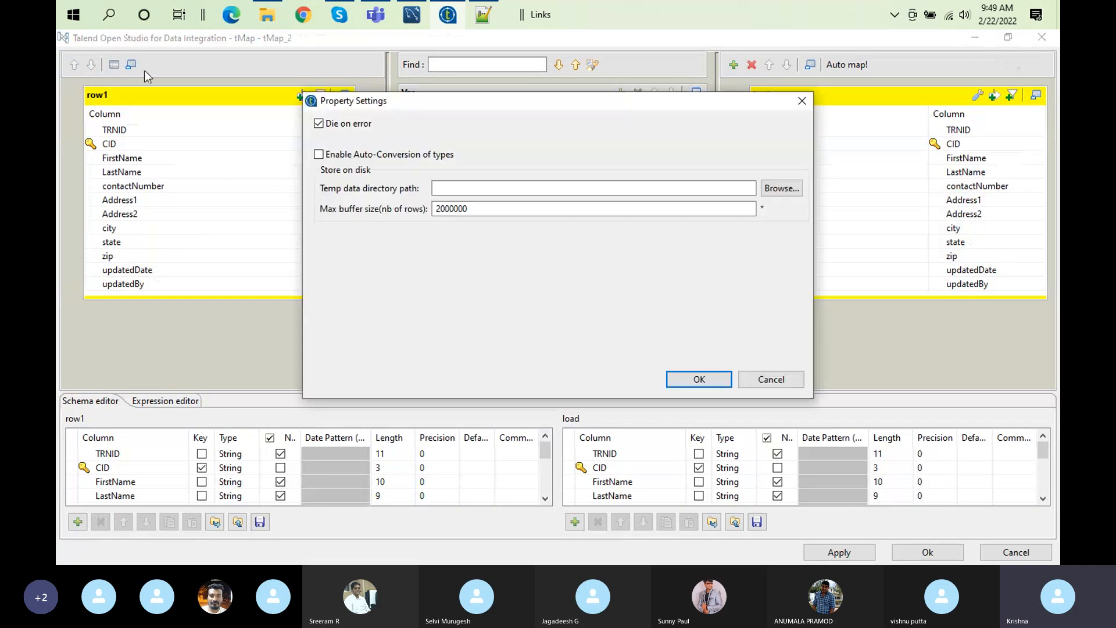
left_click(319, 154)
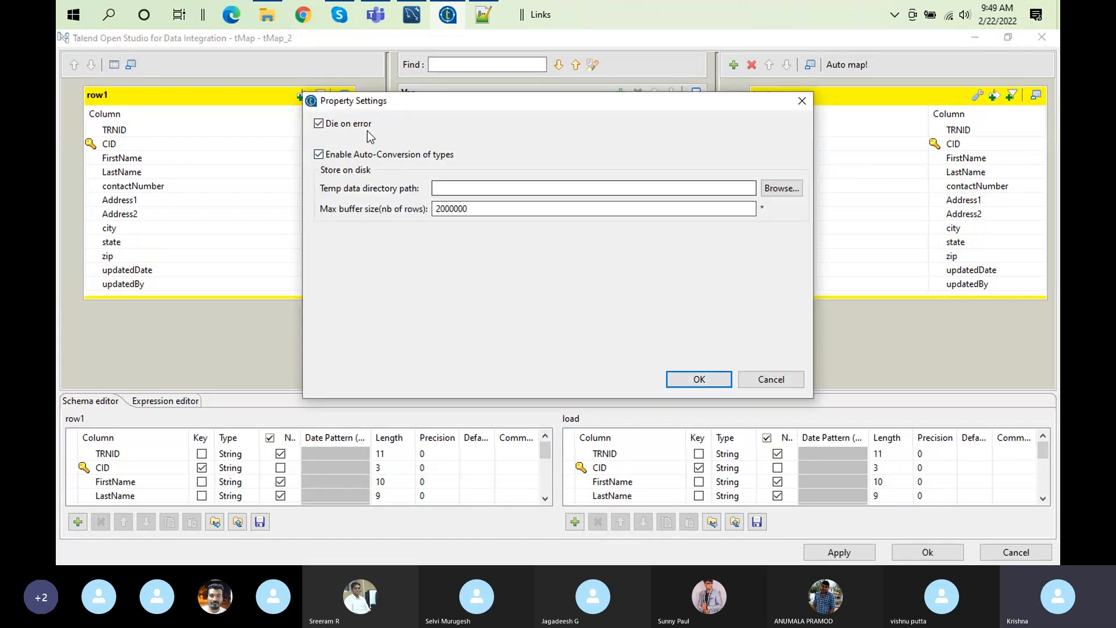
left_click(319, 124)
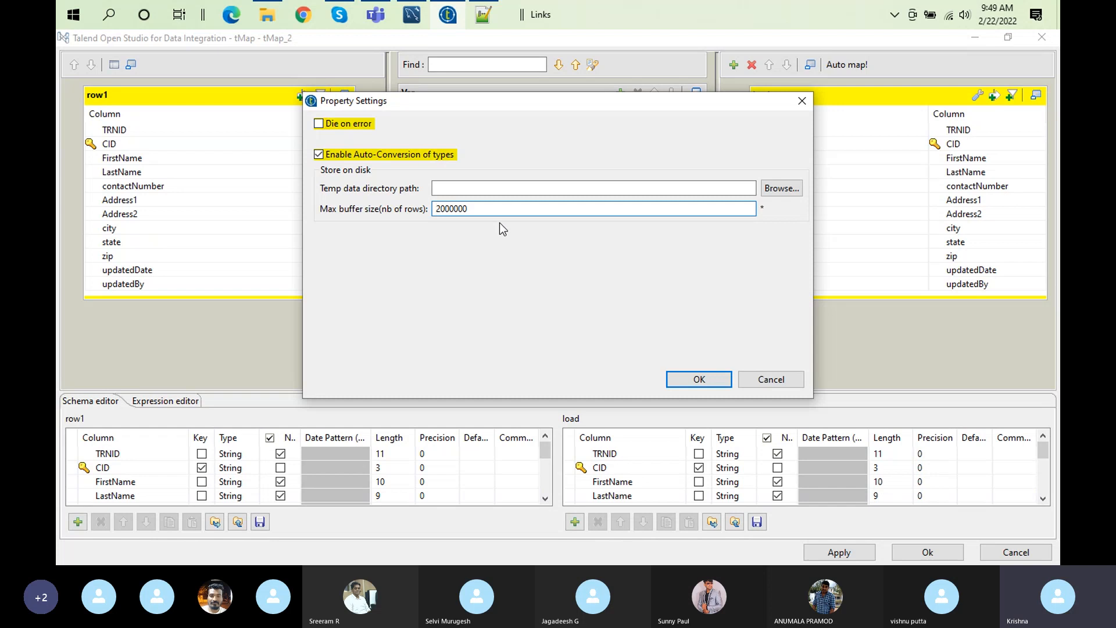
left_click(699, 380)
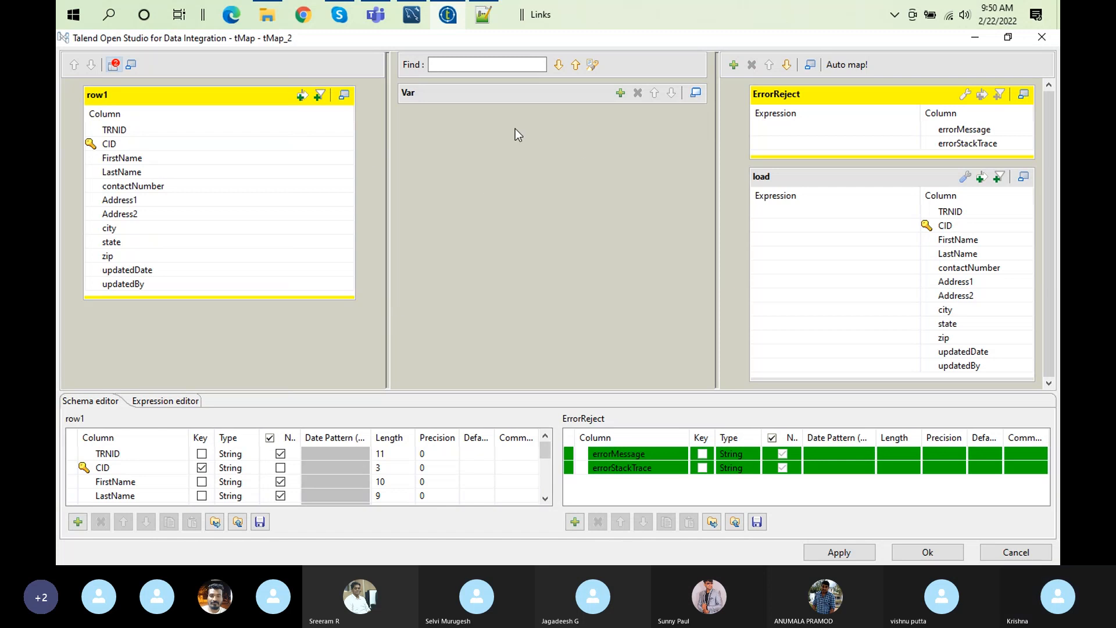
Step: Turn Die on error back on in tMap_2's property settings
left_click(113, 68)
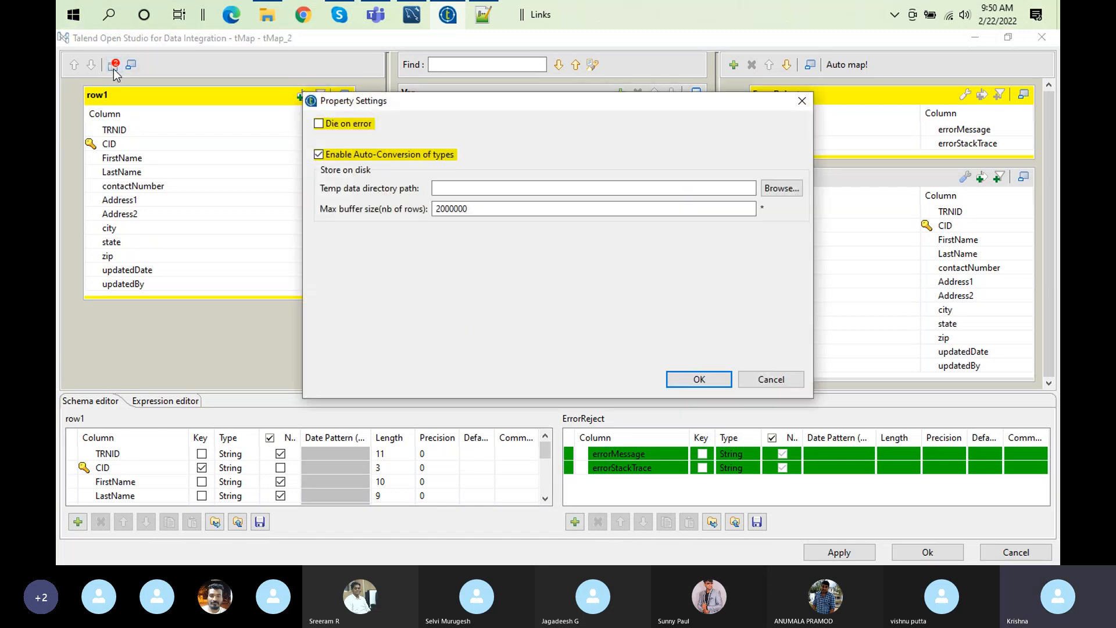
left_click(318, 123)
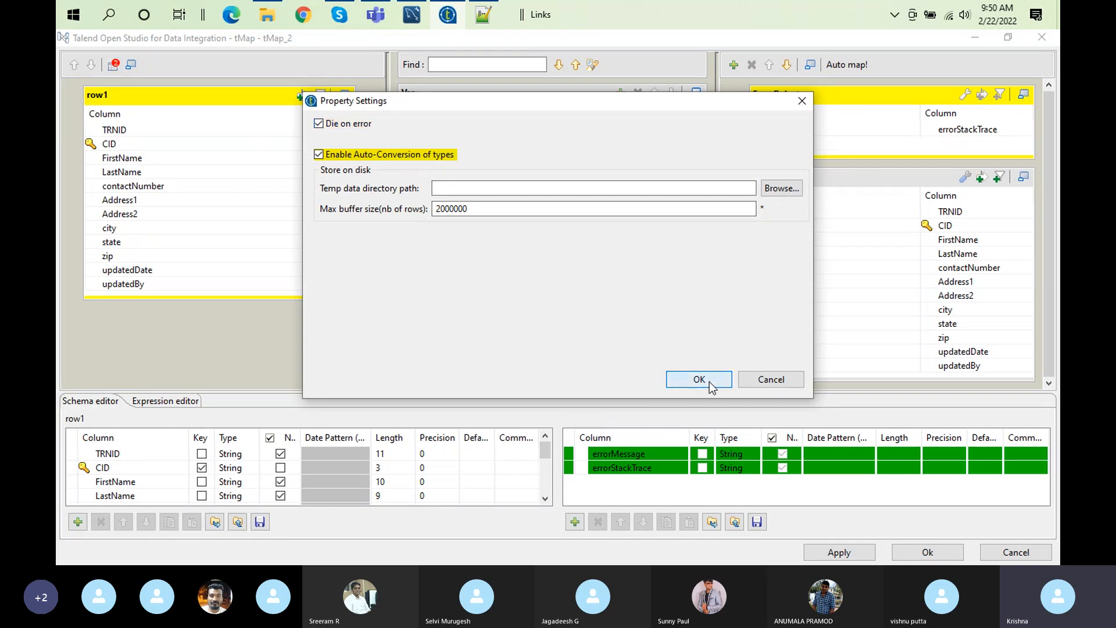
left_click(700, 380)
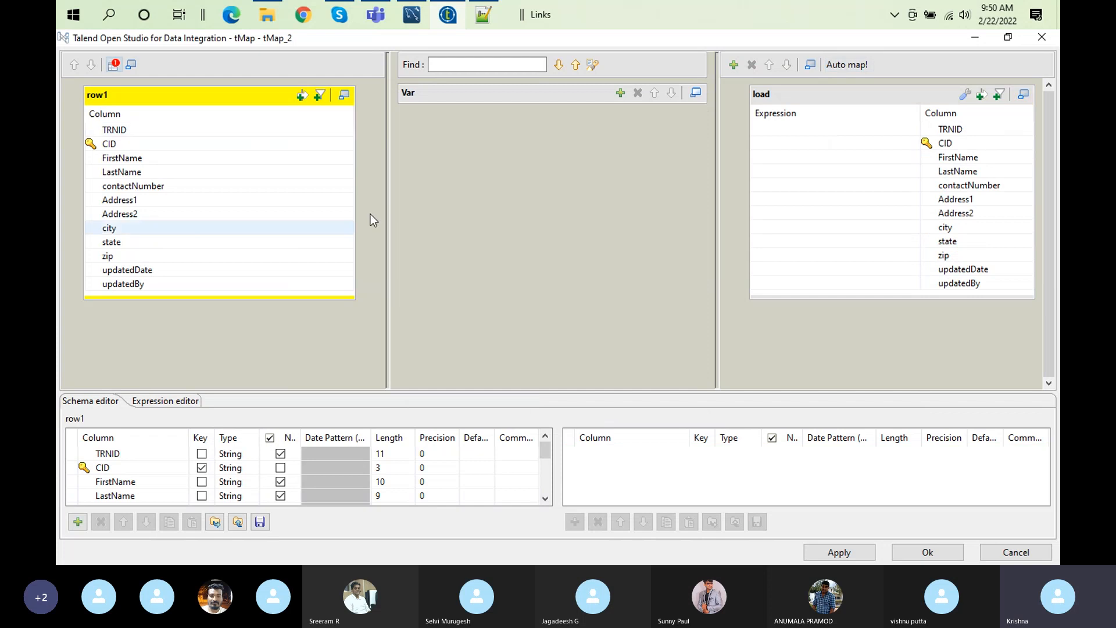
Step: Auto-map the row1 columns to the load output and set the load contactNumber column's type to int | Integer
left_click(845, 67)
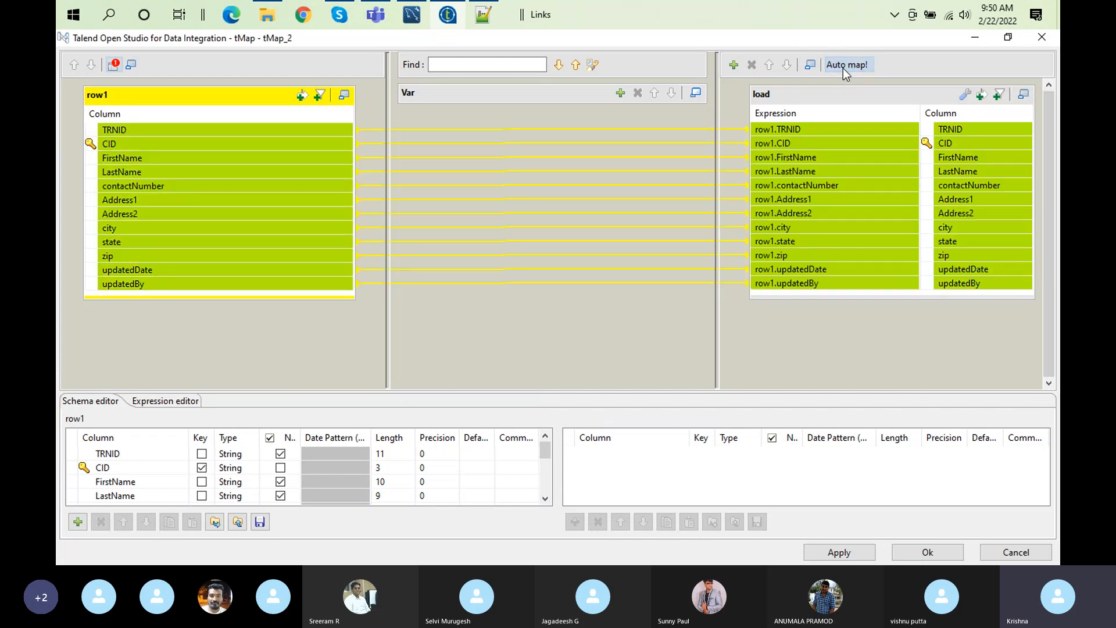
left_click(992, 186)
left_click(737, 497)
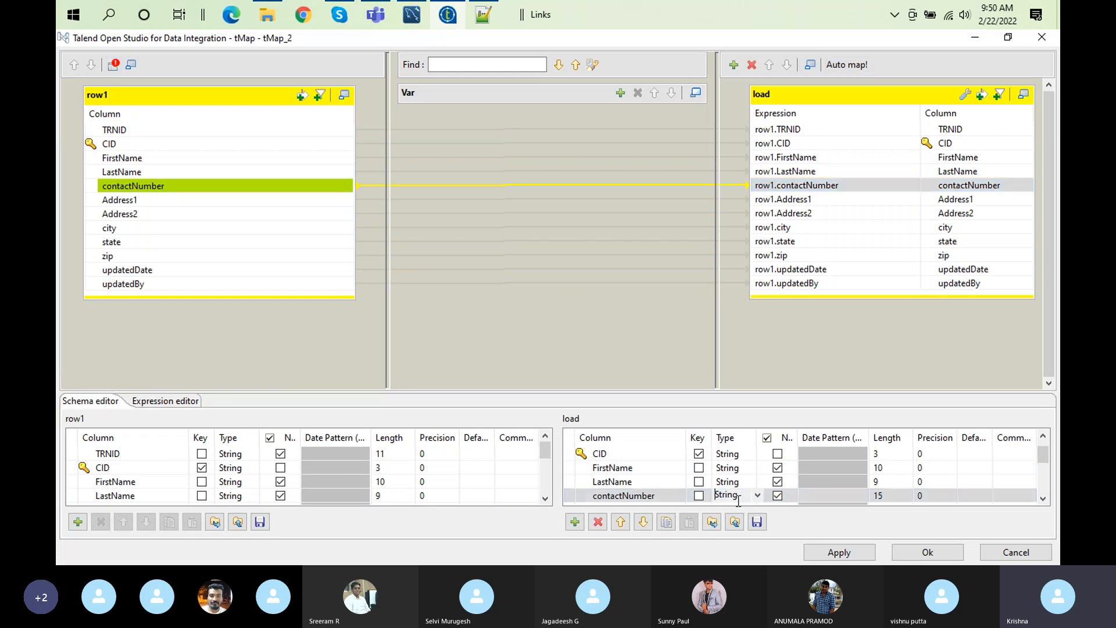
left_click(742, 497)
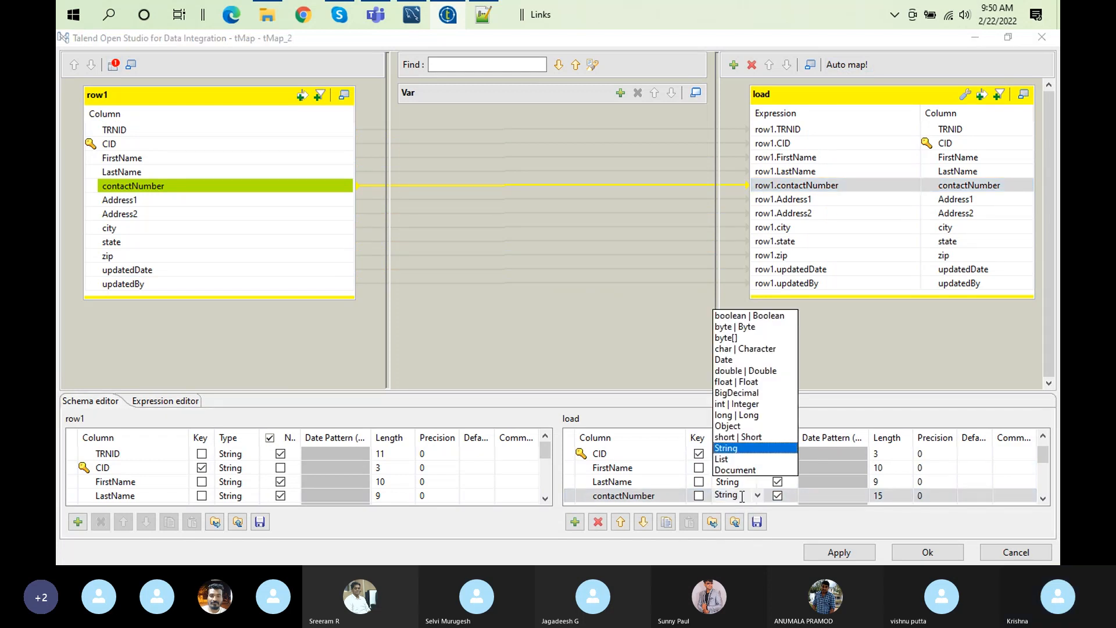
left_click(750, 401)
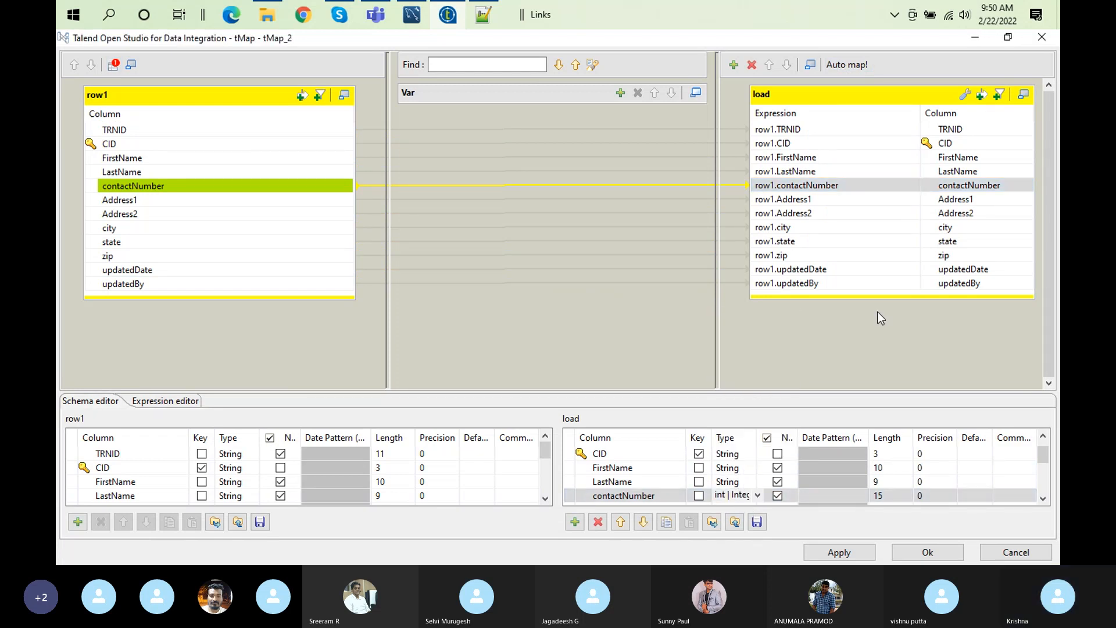
Step: Set the type of the zip column in the load output to int | Integer
left_click(957, 259)
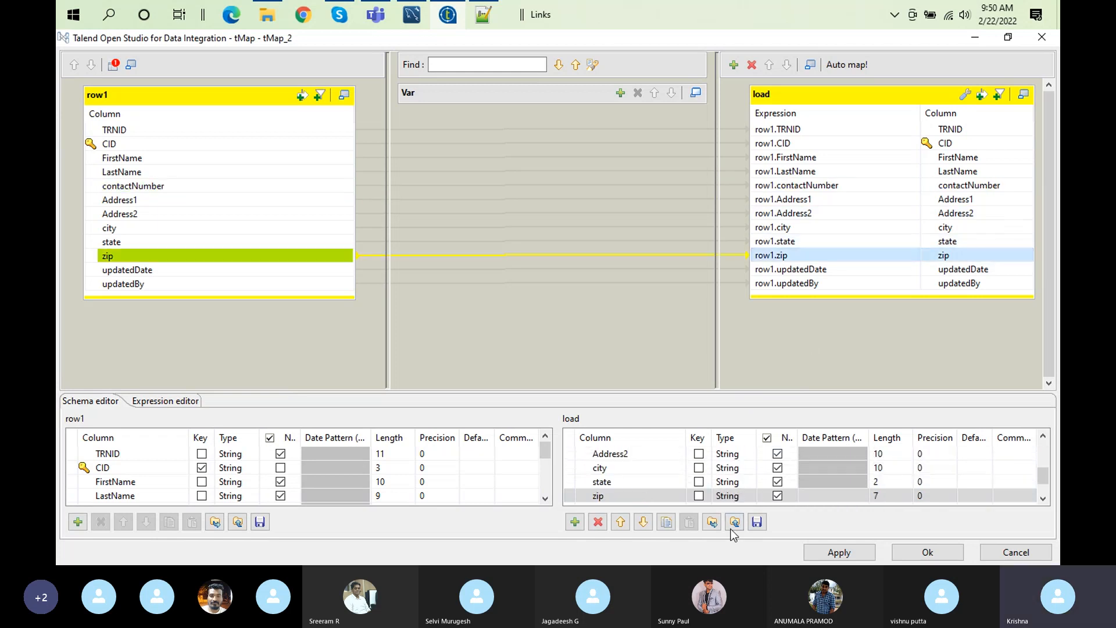
left_click(737, 496)
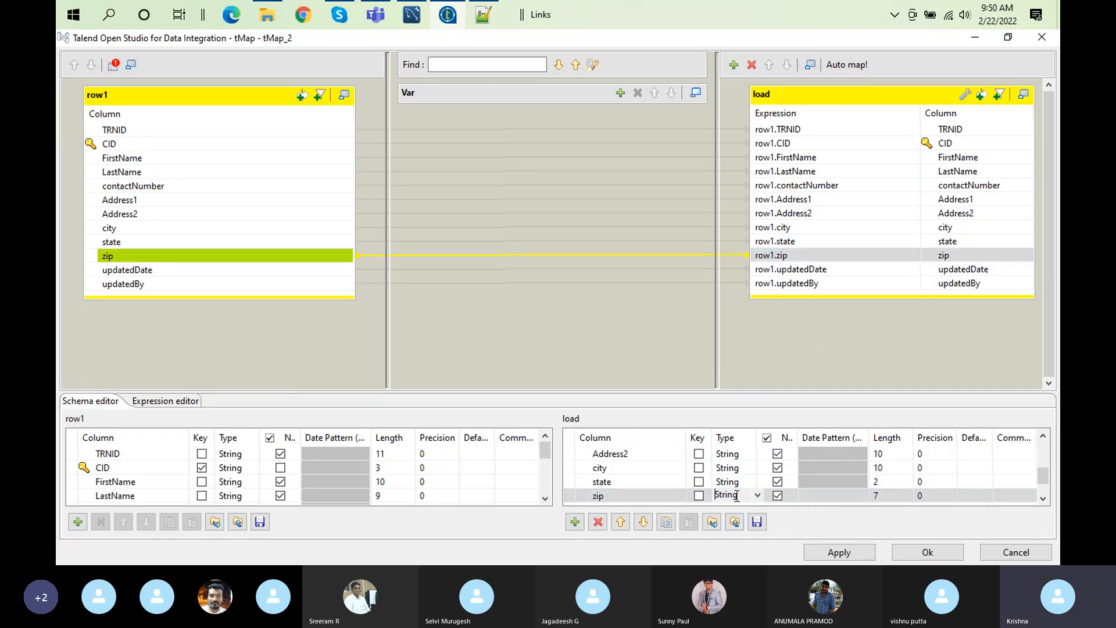
left_click(736, 496)
left_click(737, 403)
Step: Replace the updatedDate expression in the load output with a TalendDate getCurrentDate() call using autocompletion
left_click(823, 272)
left_click(829, 269)
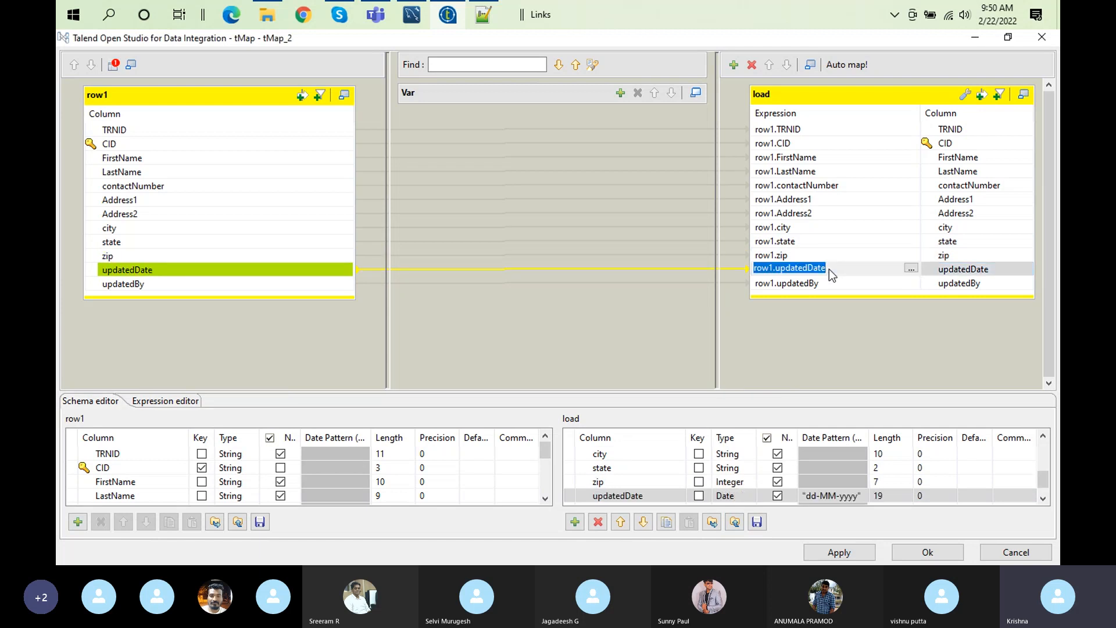
key("BackSpace")
type("TalendDate.ge")
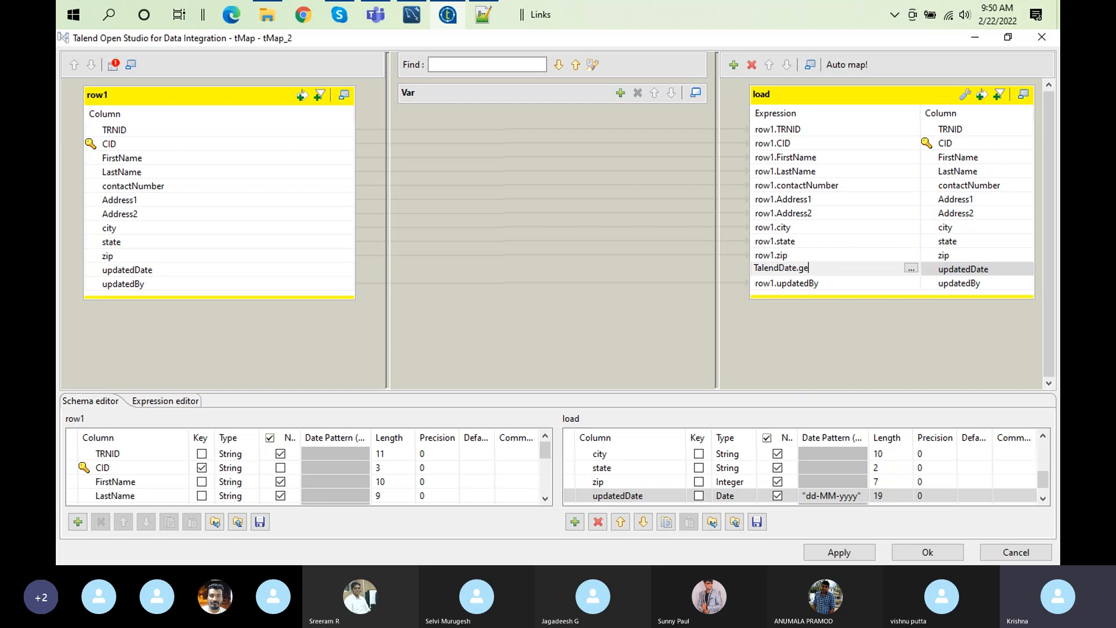
key("ctrl+space")
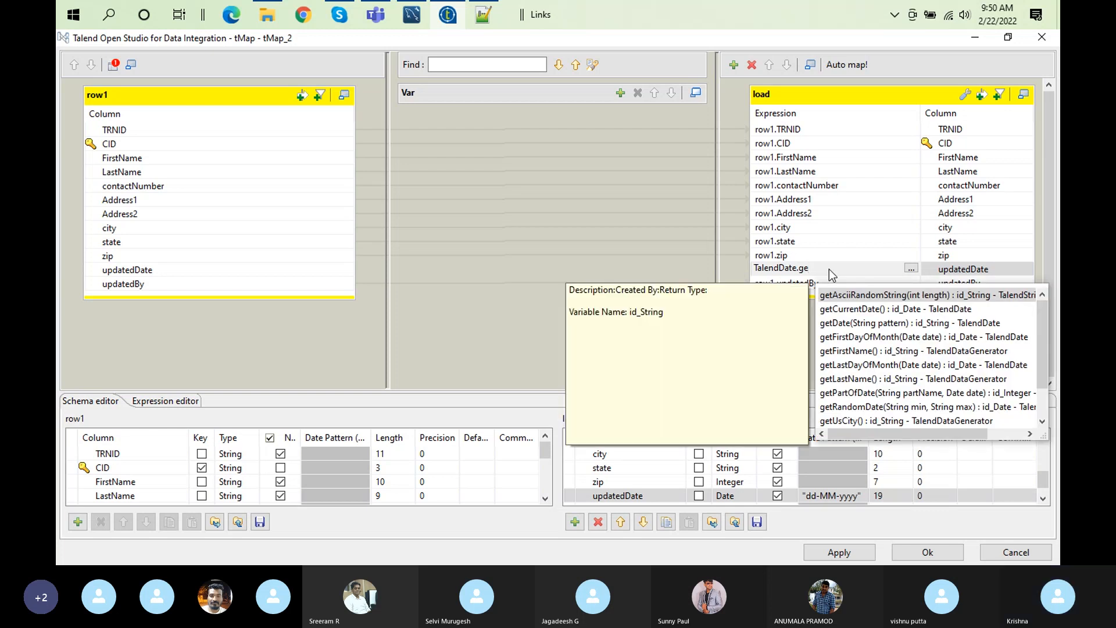
type("tC")
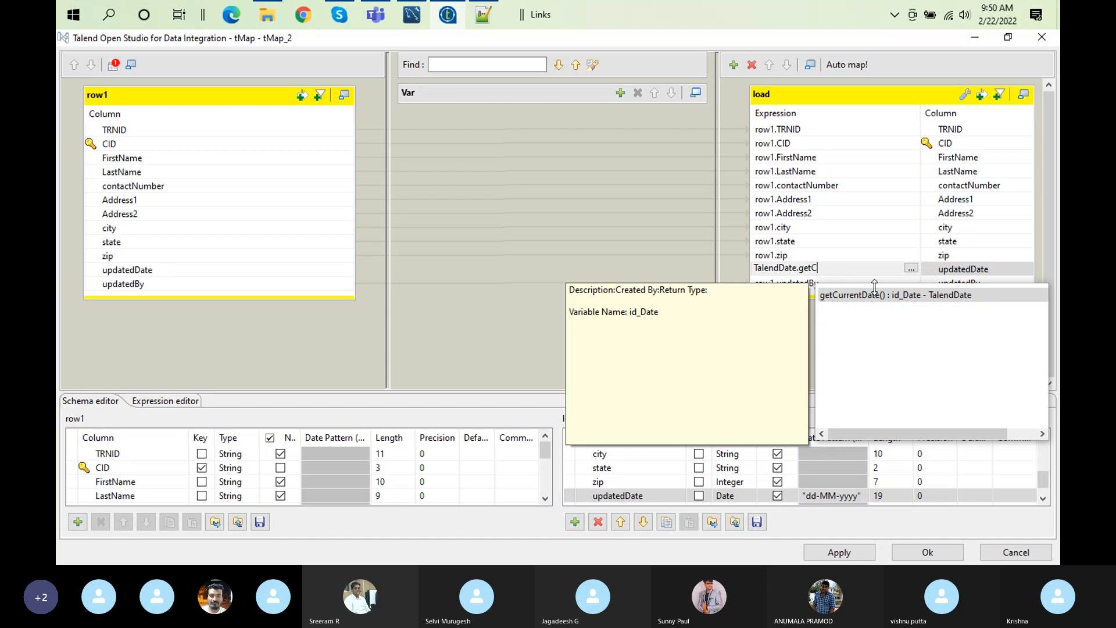
double_click(884, 294)
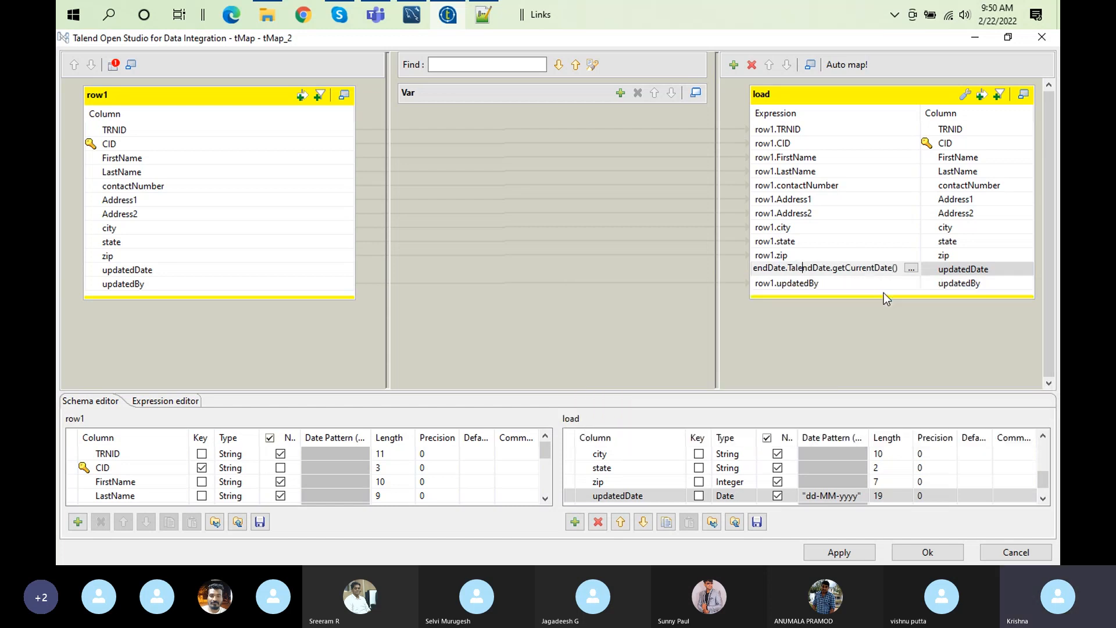
left_click(841, 285)
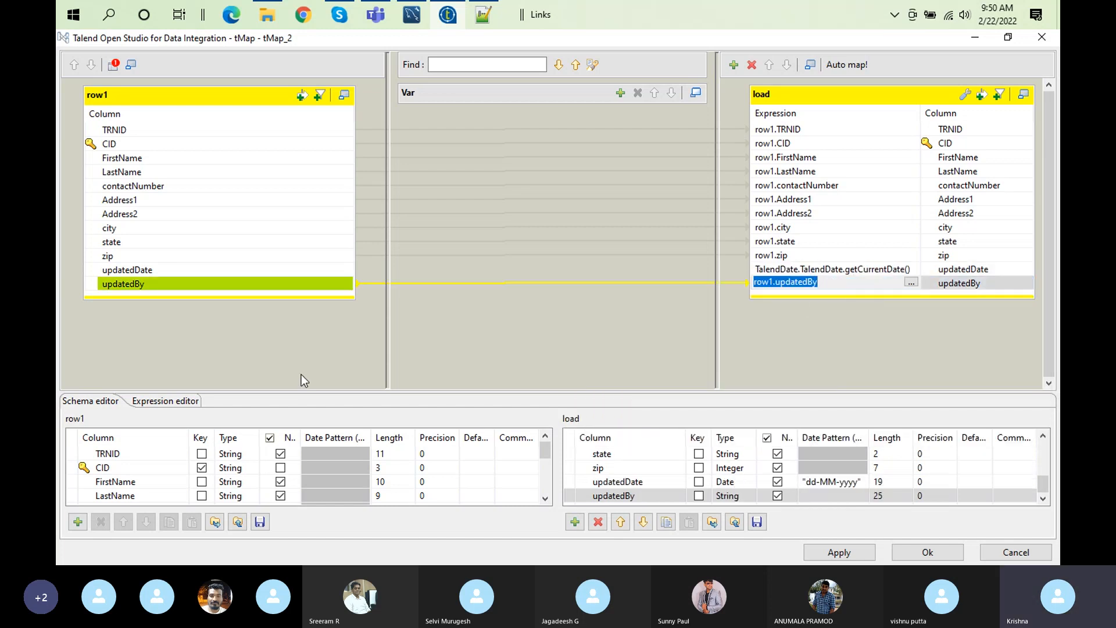
Step: Remove the duplicated prefix from the load updatedDate expression, leaving TalendDate.getCurrentDate()
left_click(803, 269)
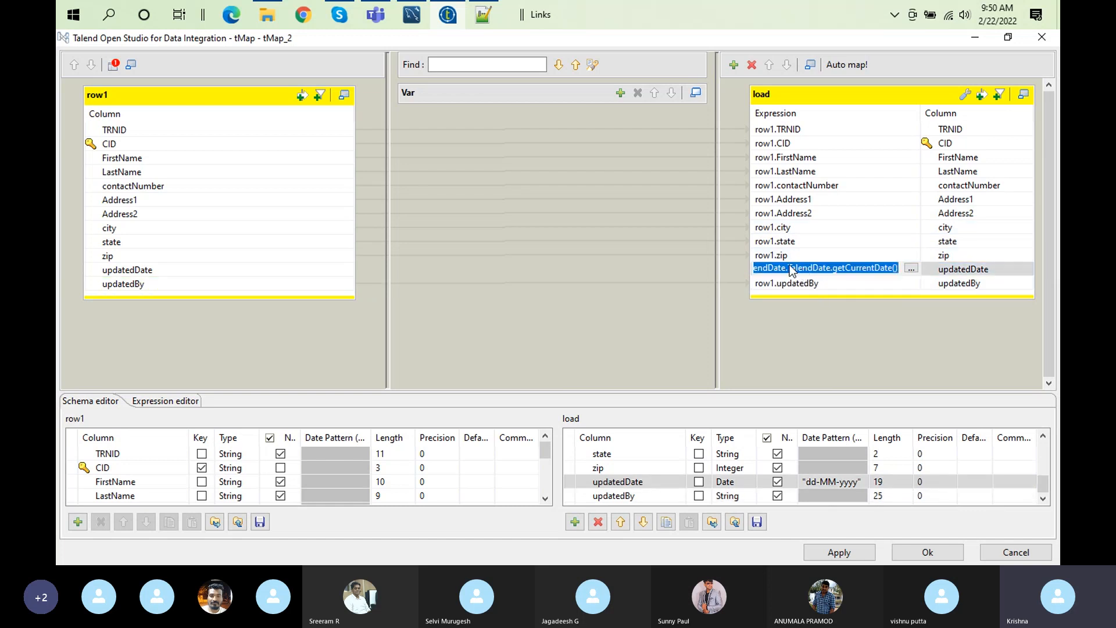
left_click(791, 270)
key("BackSpace")
key("BackSpace")
key("BackSpace")
key("BackSpace")
key("BackSpace")
key("BackSpace")
key("BackSpace")
key("BackSpace")
key("BackSpace")
key("BackSpace")
key("BackSpace")
key("BackSpace")
key("BackSpace")
key("BackSpace")
key("BackSpace")
key("BackSpace")
key("BackSpace")
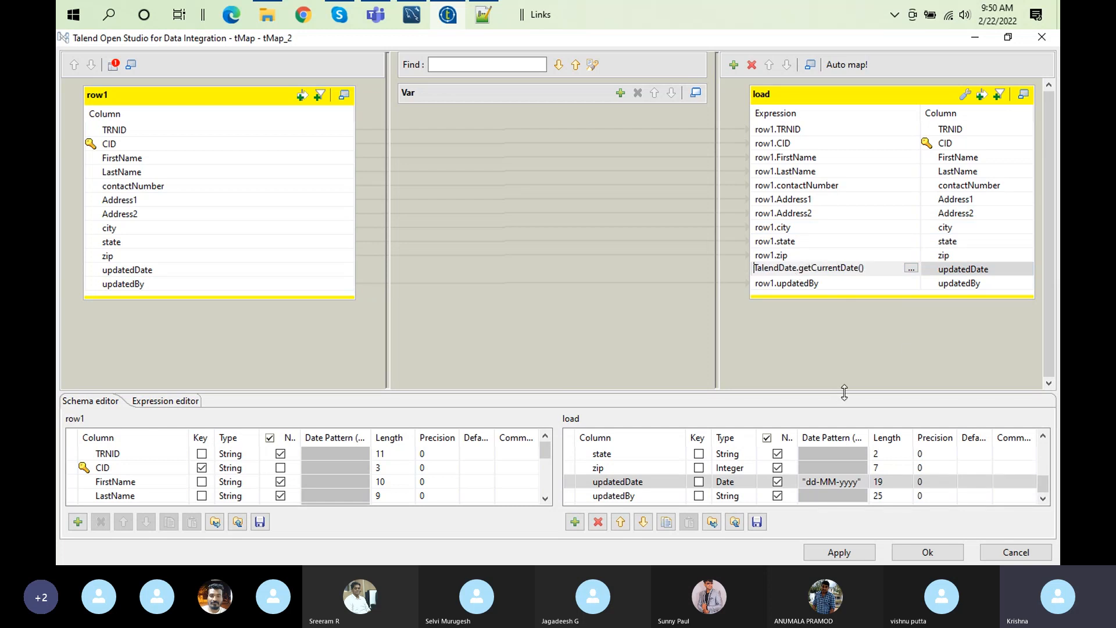
Step: Set the date pattern of the load output's updatedDate column to "yyyy-MM-dd HH:mm:ss"
left_click(838, 485)
key("ctrl+space")
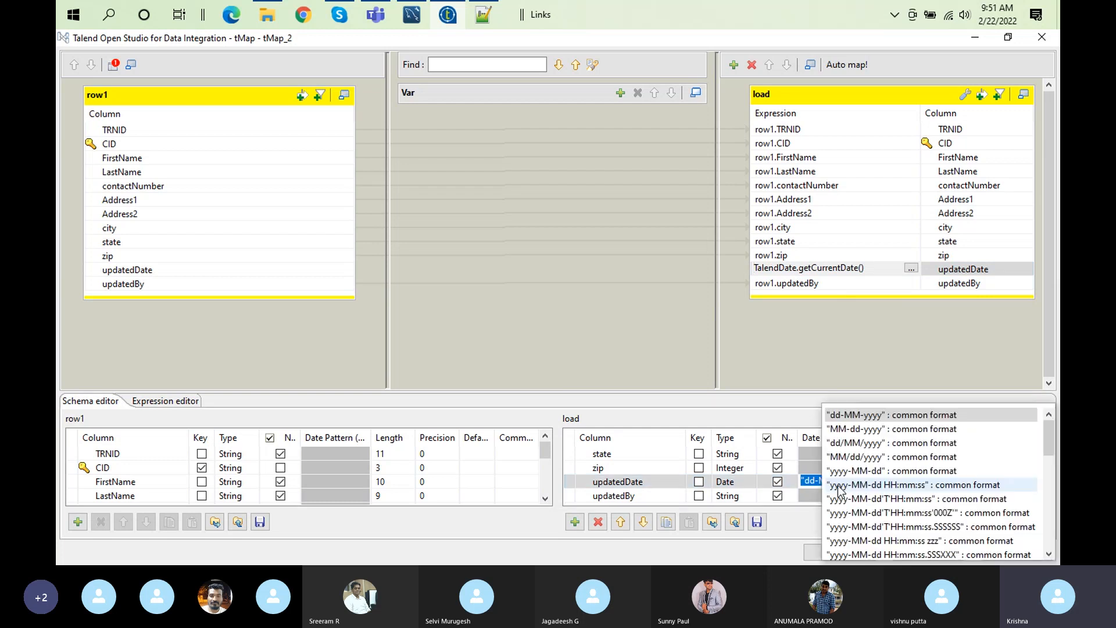
left_click(920, 484)
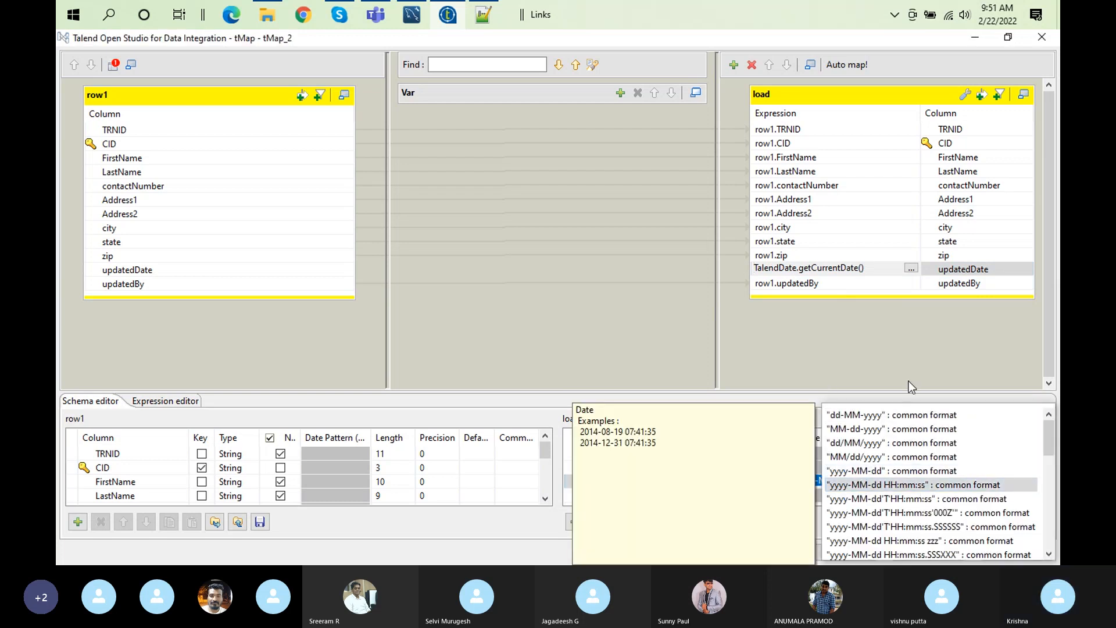
double_click(913, 485)
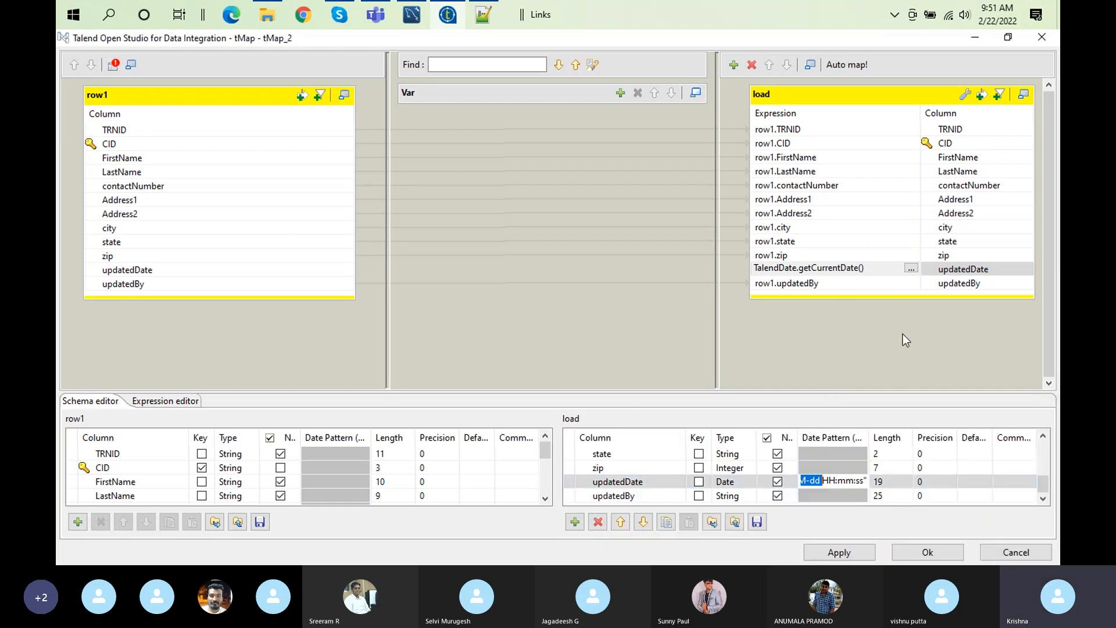
Step: Apply the tMap_2 mapping, close the map editor and propagate the changes to the candidates output
left_click(874, 553)
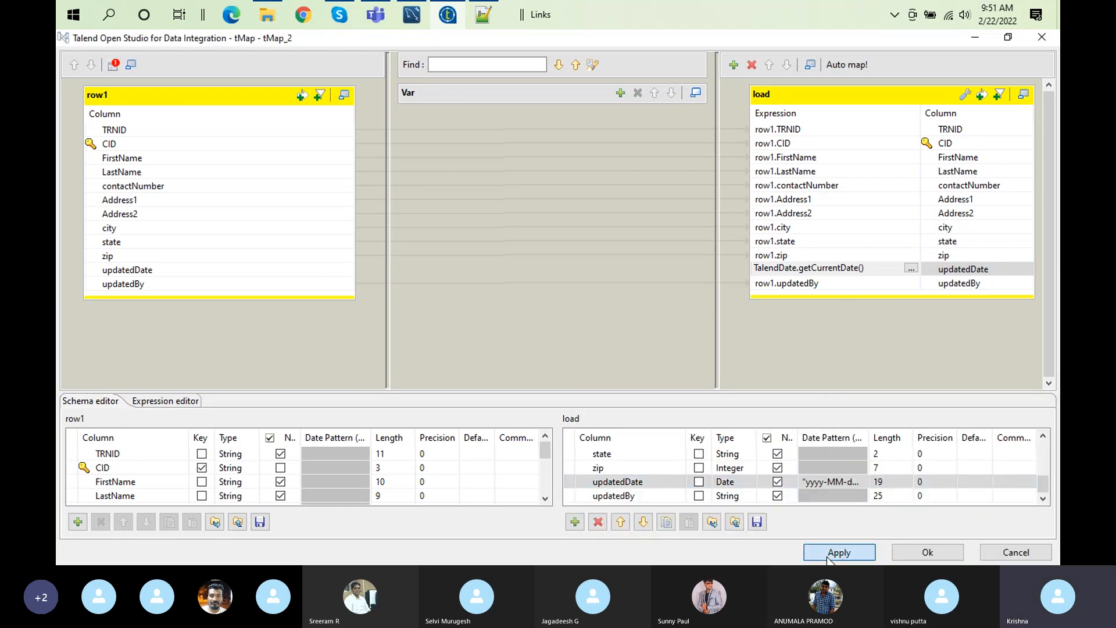
left_click(915, 550)
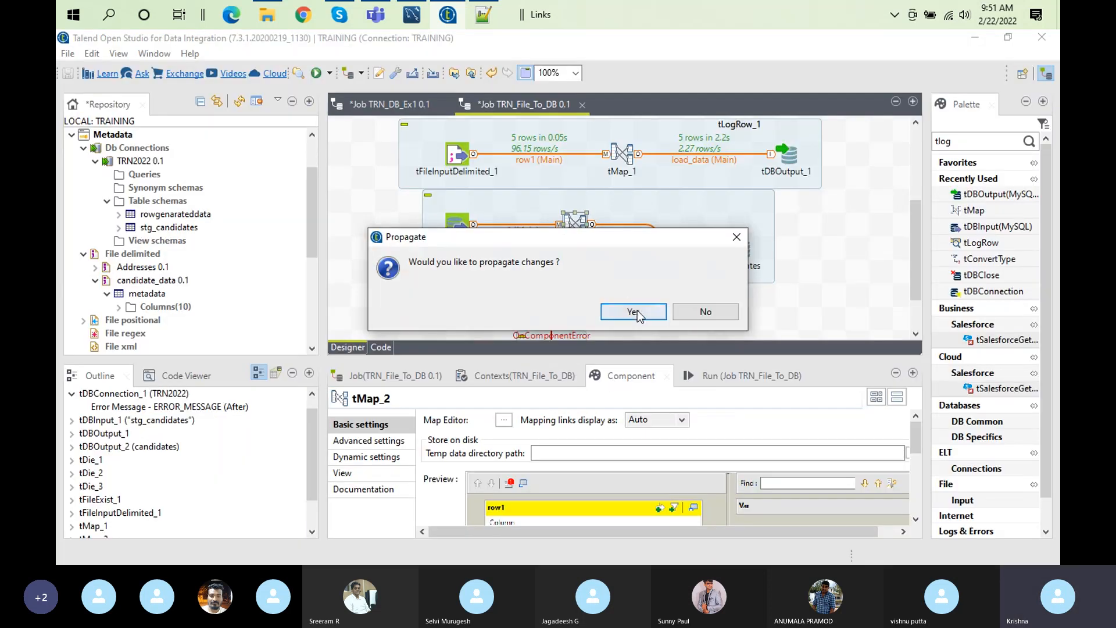
left_click(635, 311)
Step: Set the action on table of tDBOutput_1 to Default
left_click(741, 247)
left_click_drag(740, 244, 729, 215)
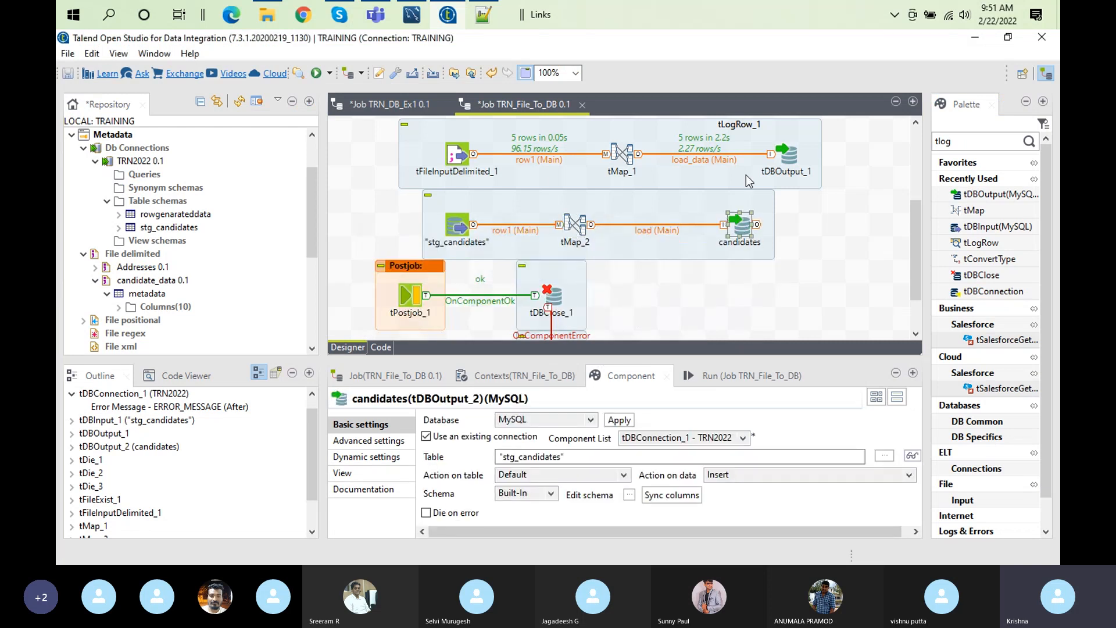
left_click(790, 153)
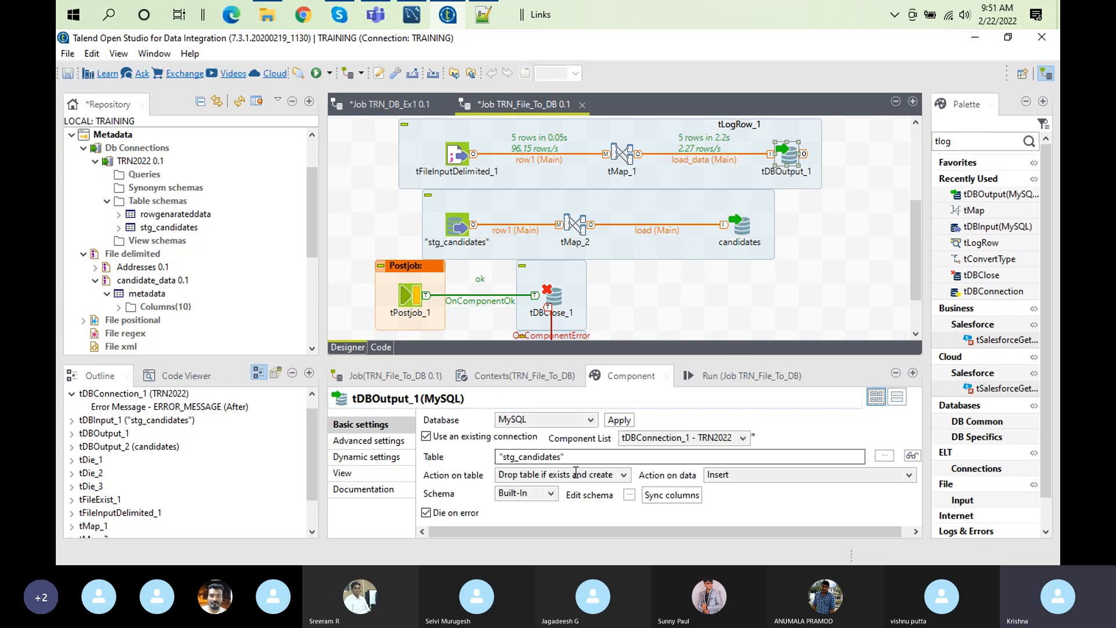
left_click(574, 474)
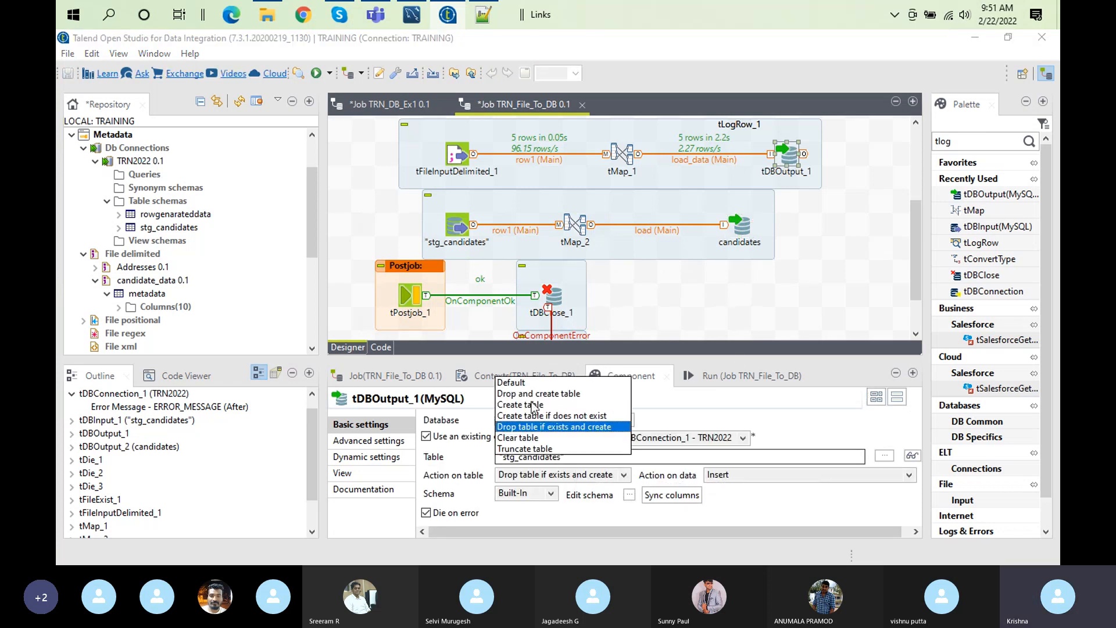
left_click(524, 382)
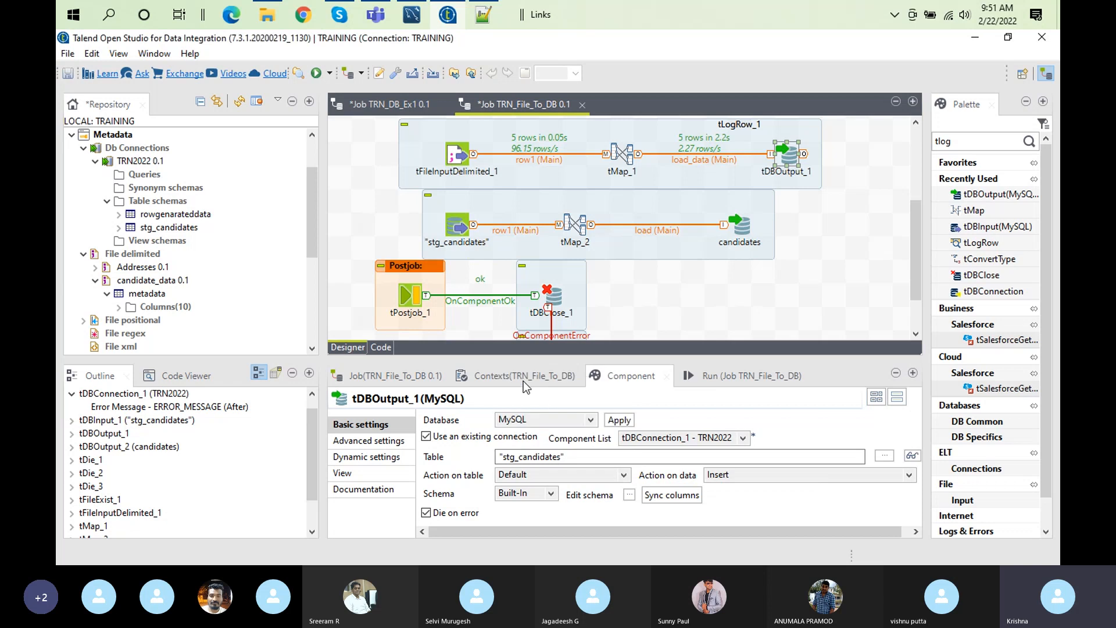
Step: Review tDBOutput_1's action on data options and check the key column in the stg_candidates table definition in MySQL Workbench
left_click(736, 473)
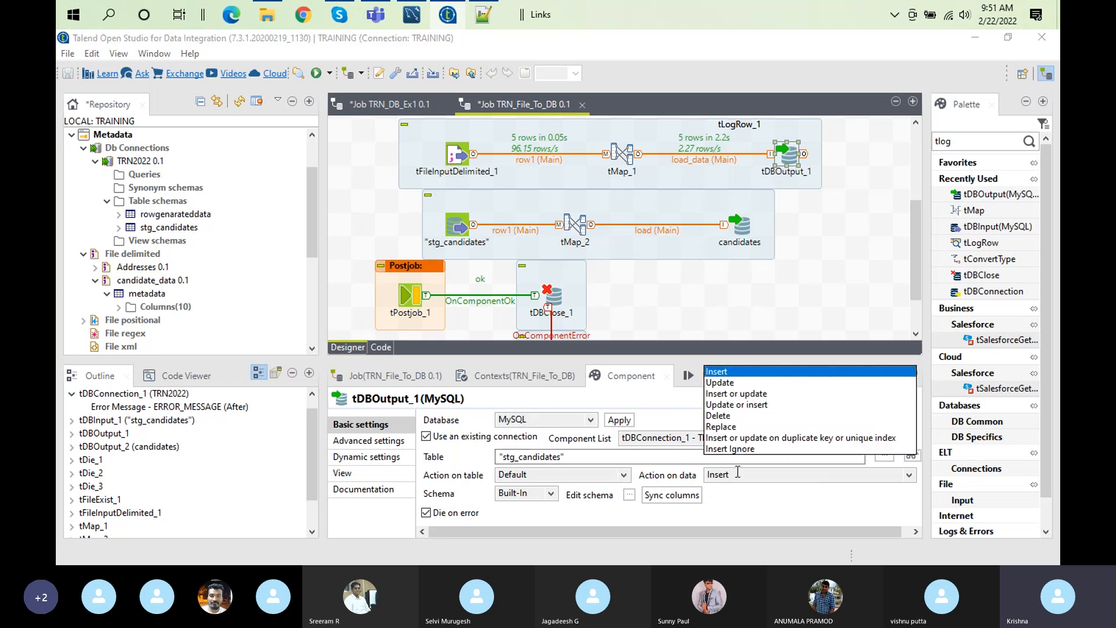
left_click(411, 15)
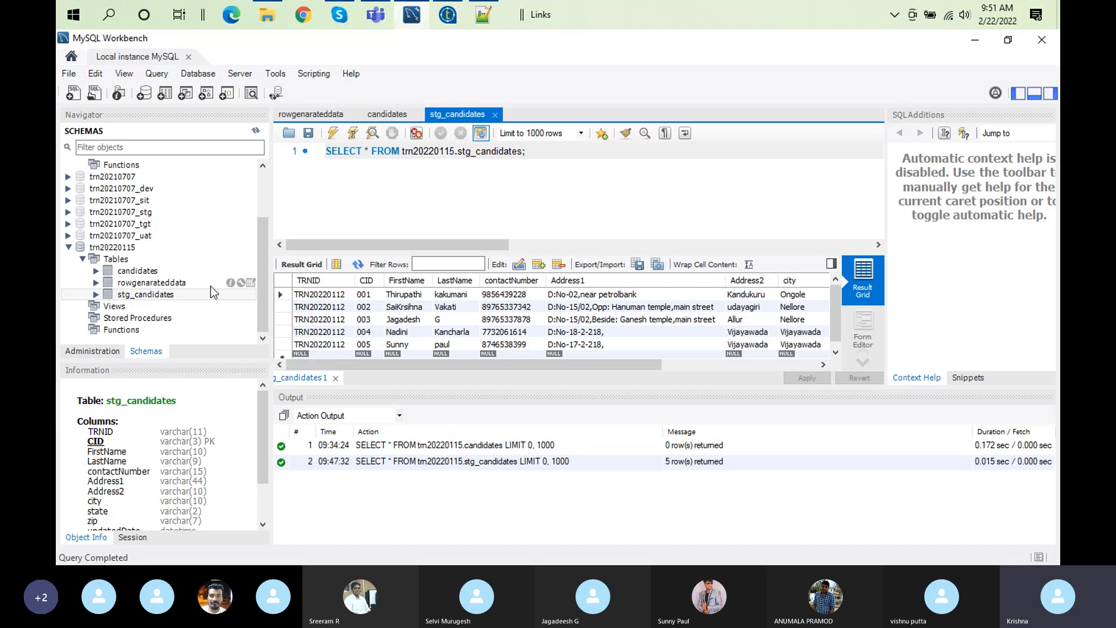
right_click(156, 295)
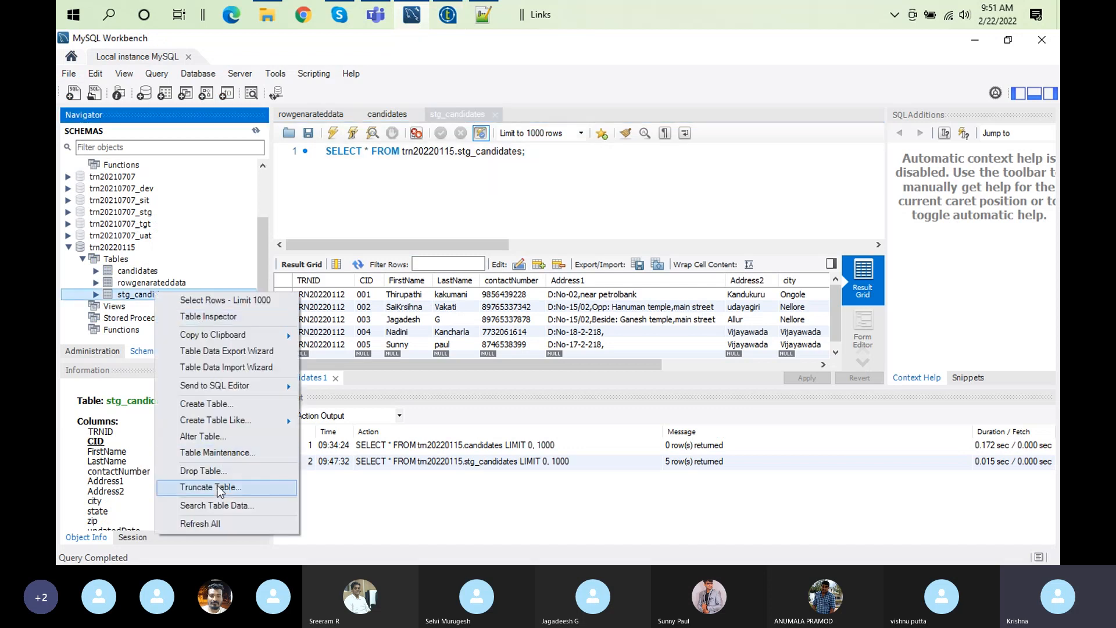
left_click(219, 438)
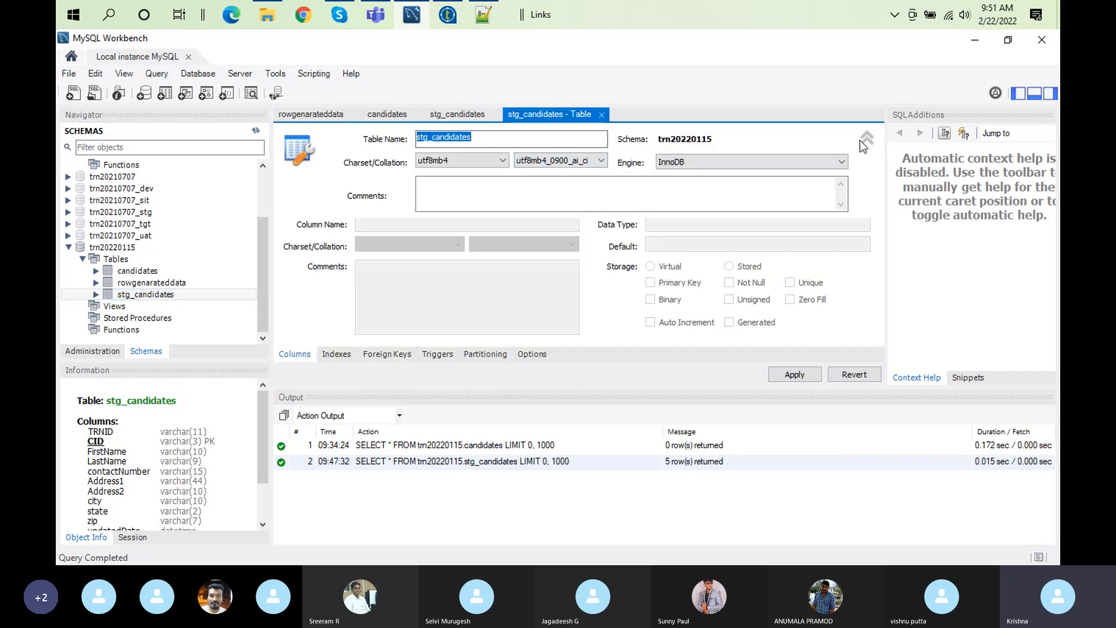
left_click(866, 140)
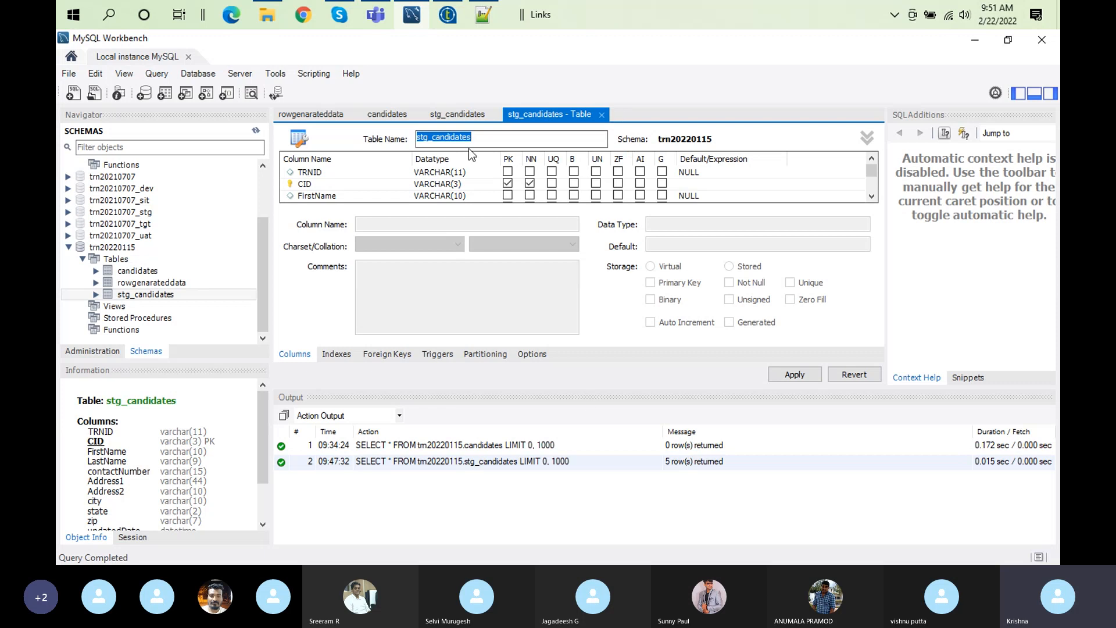
Step: Return to Talend Open Studio and set the action on data of tDBOutput_1 to Update or insert
left_click(456, 18)
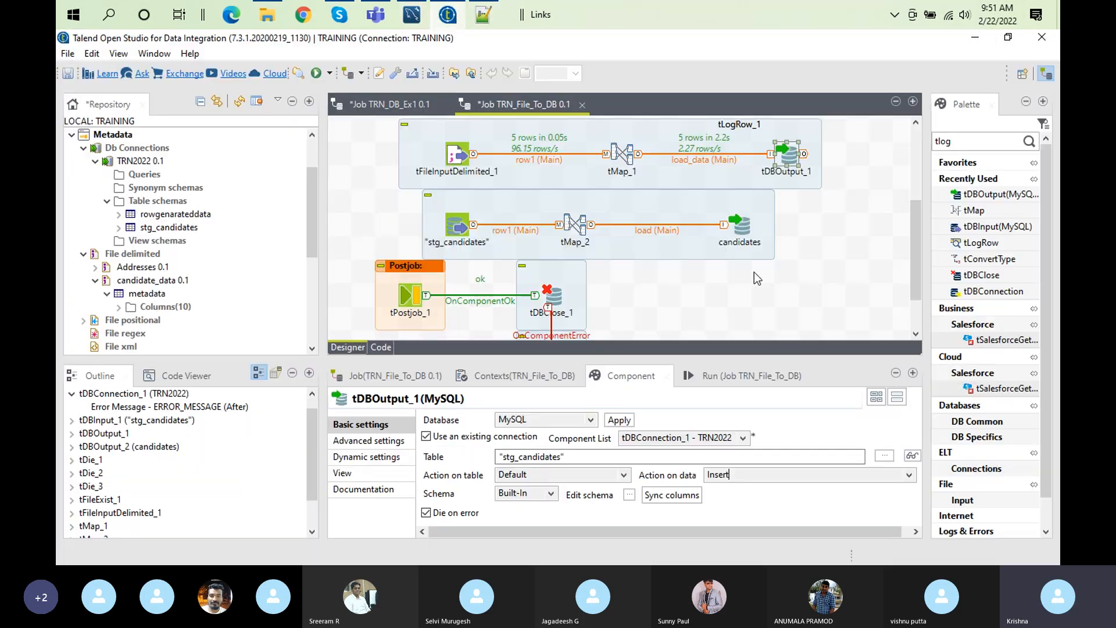
left_click(739, 474)
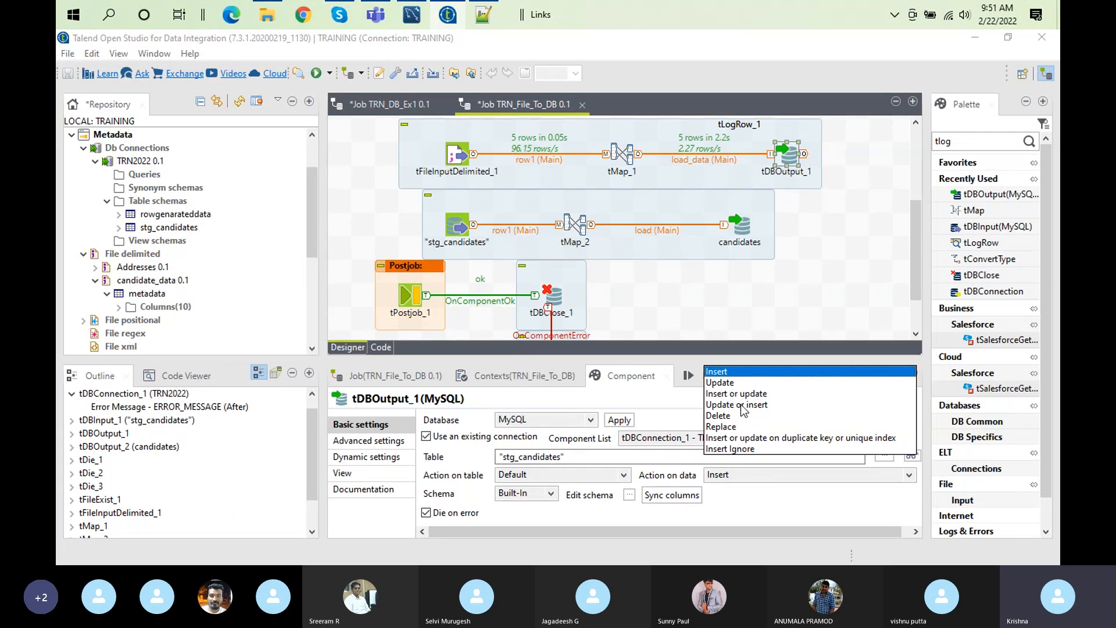
left_click(744, 406)
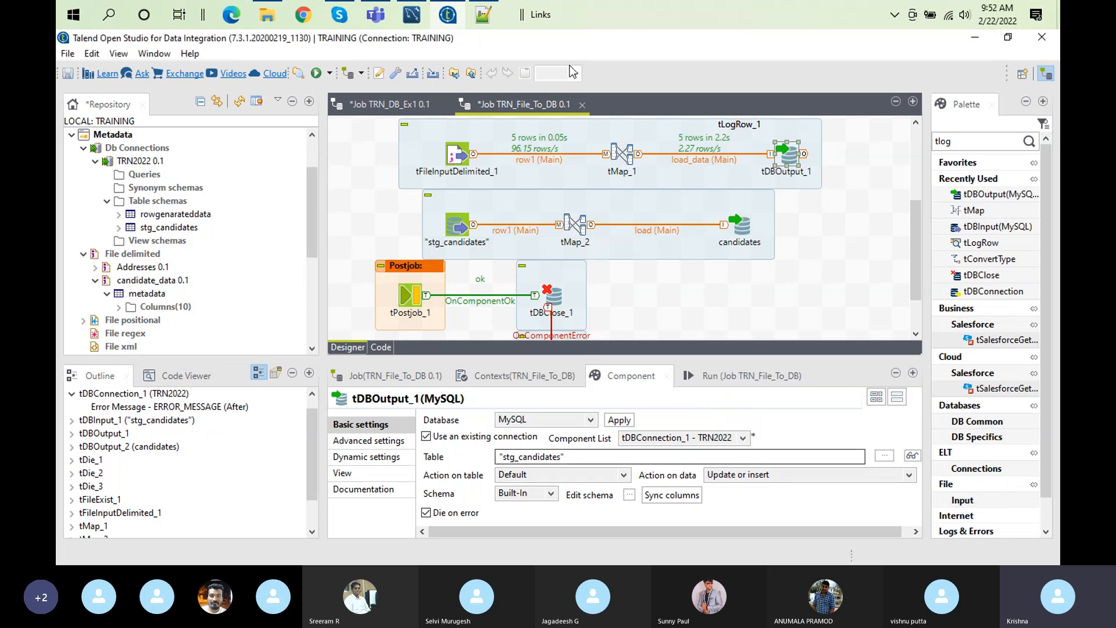
Step: Switch to candidates.txt in Notepad++ and duplicate the last record onto a new line 7
left_click(485, 15)
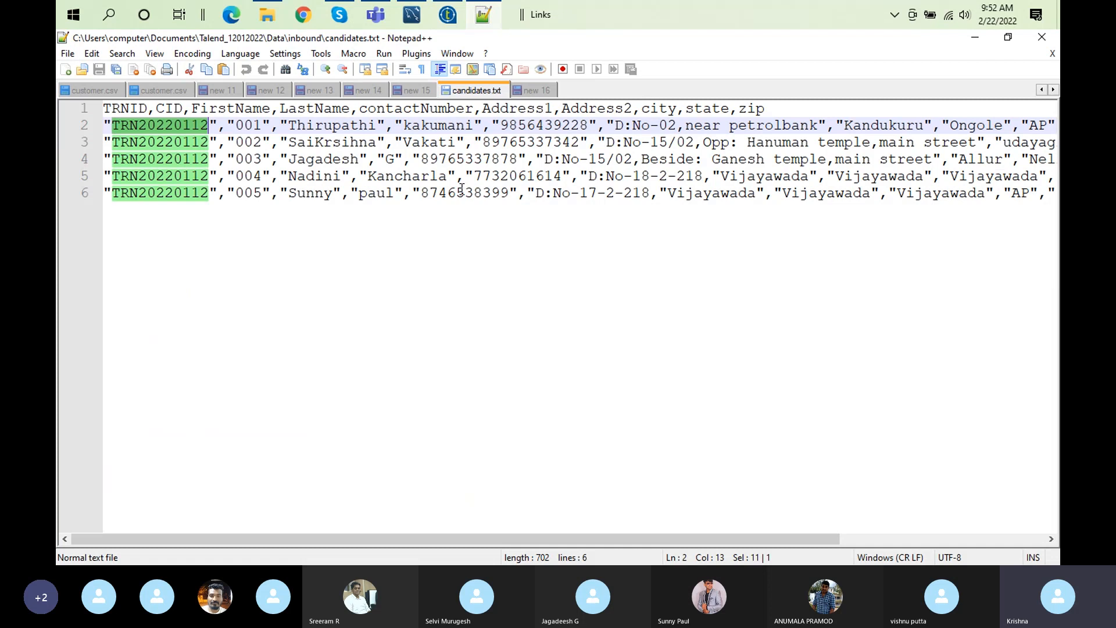
left_click(106, 188)
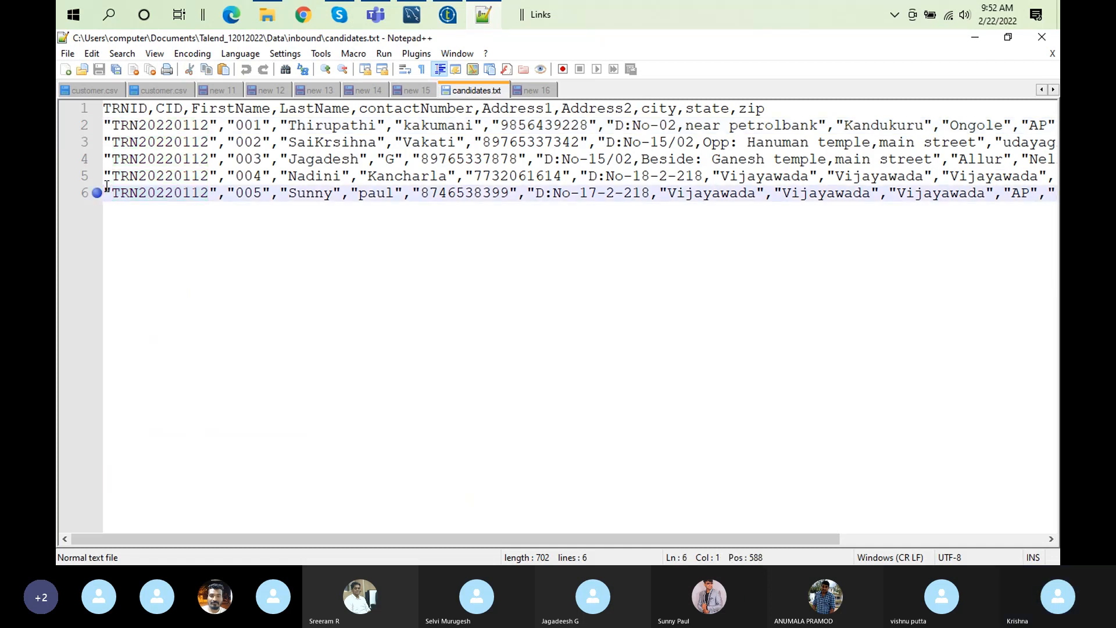
key("shift+End")
key("ctrl+c")
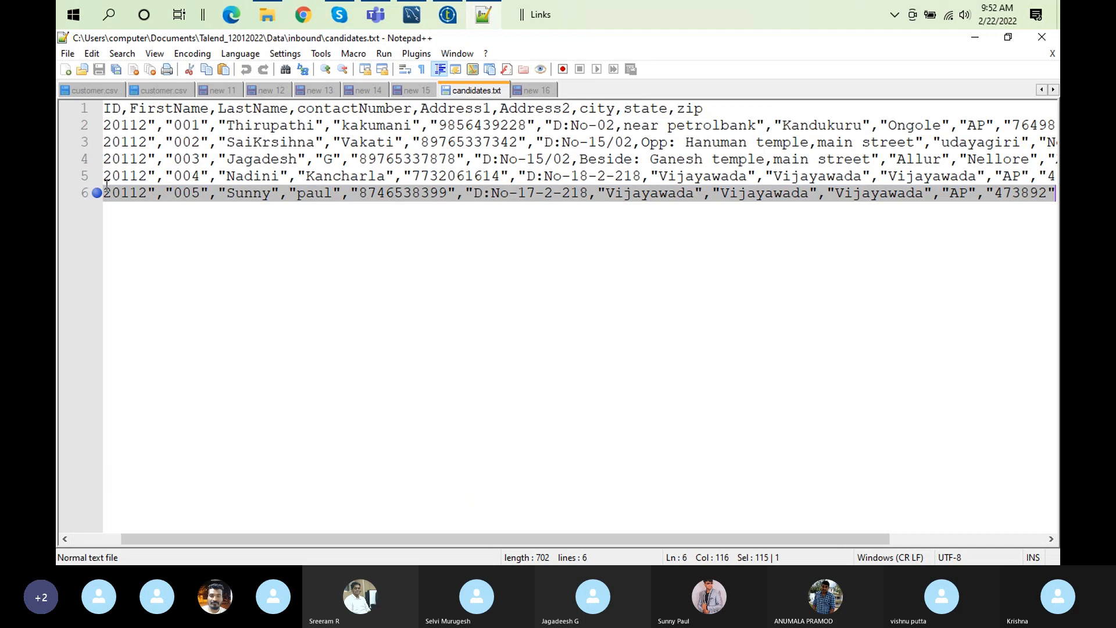
key("End")
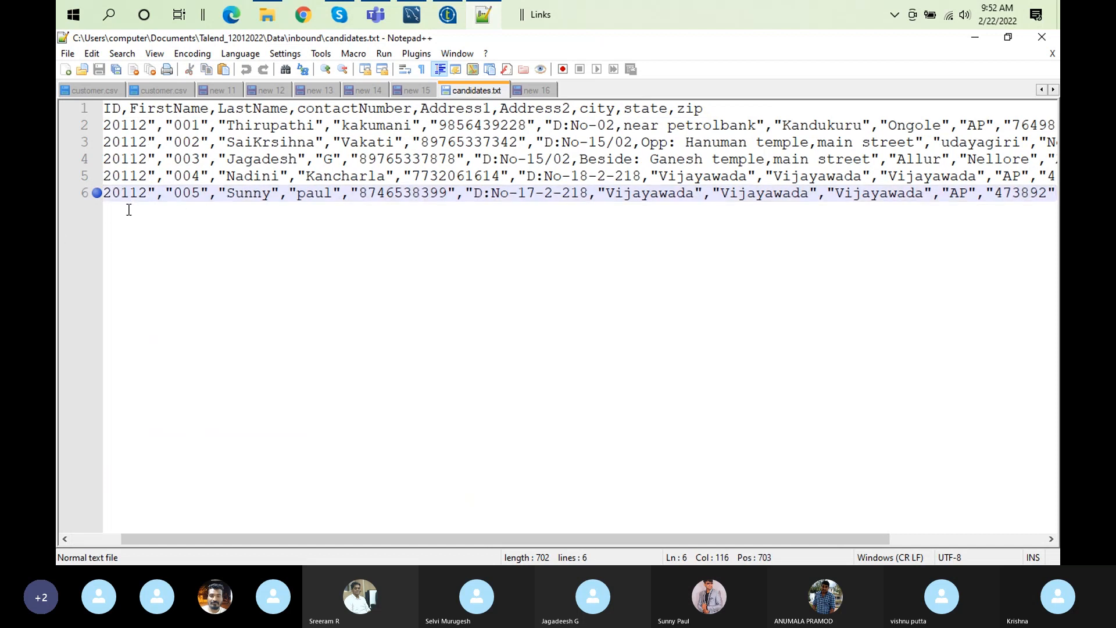
key("Return")
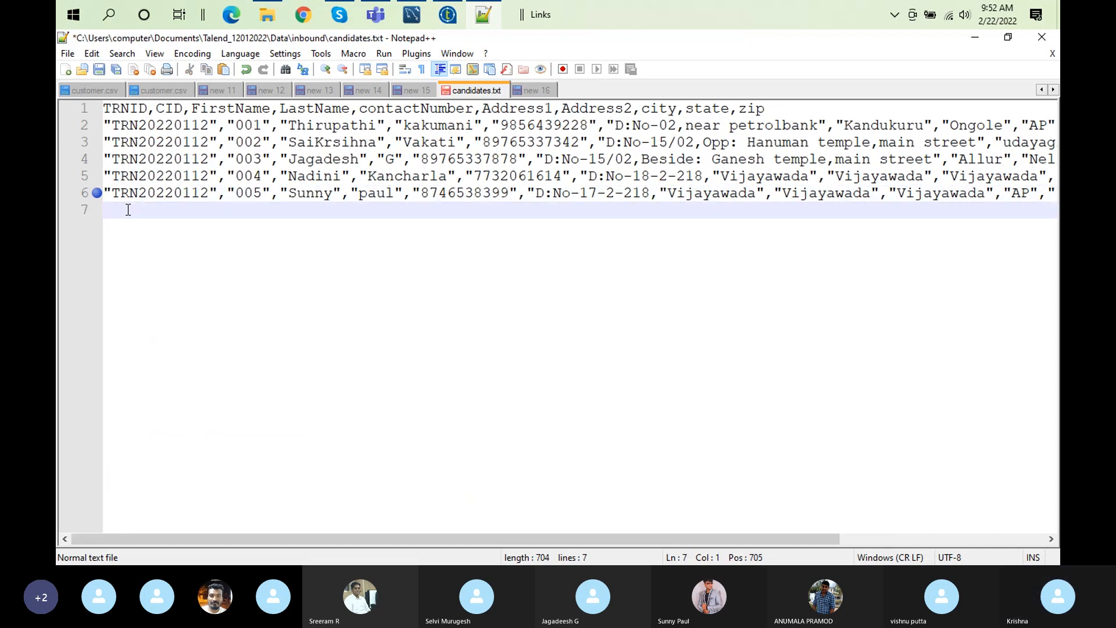
key("ctrl+v")
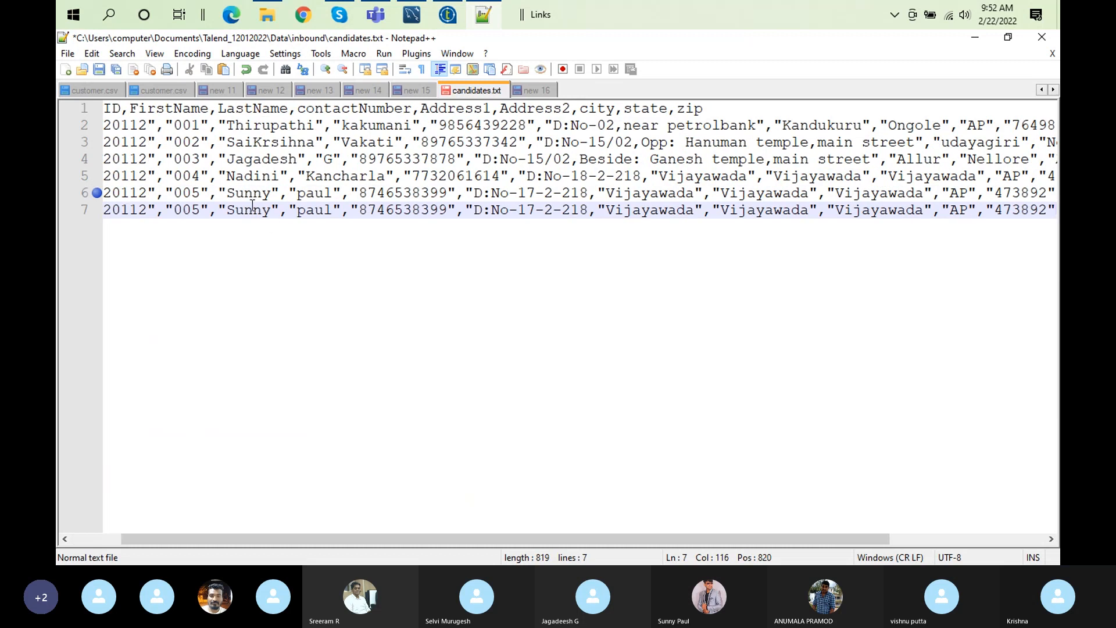
Step: In line 7 of candidates.txt, set the CID to 006 and replace the candidate's first and last names
left_click(201, 210)
key("BackSpace")
type("6")
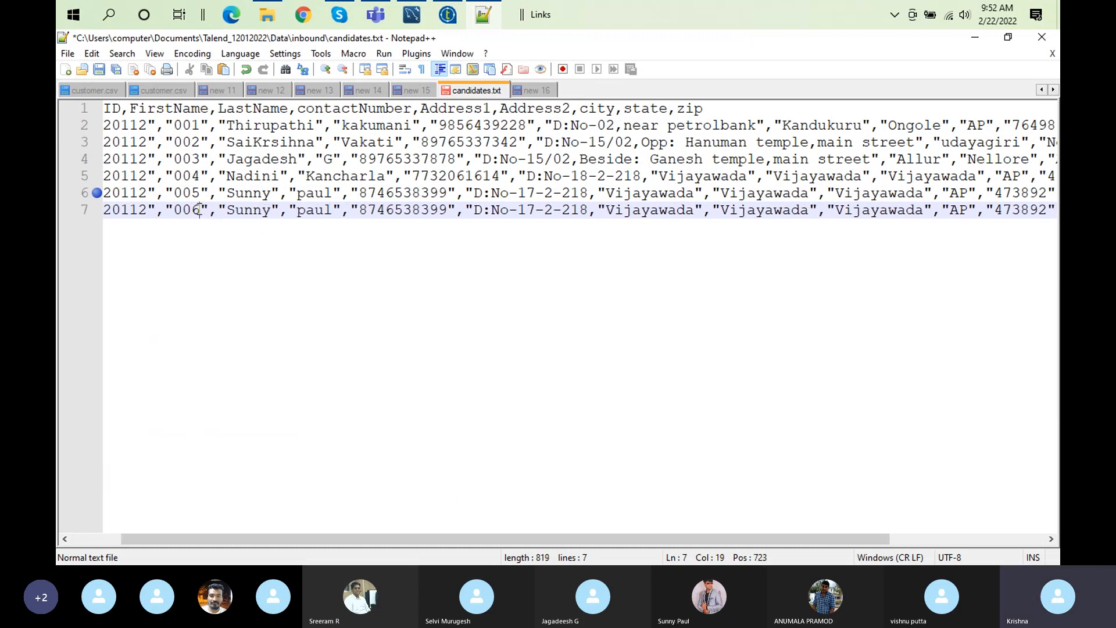
double_click(240, 213)
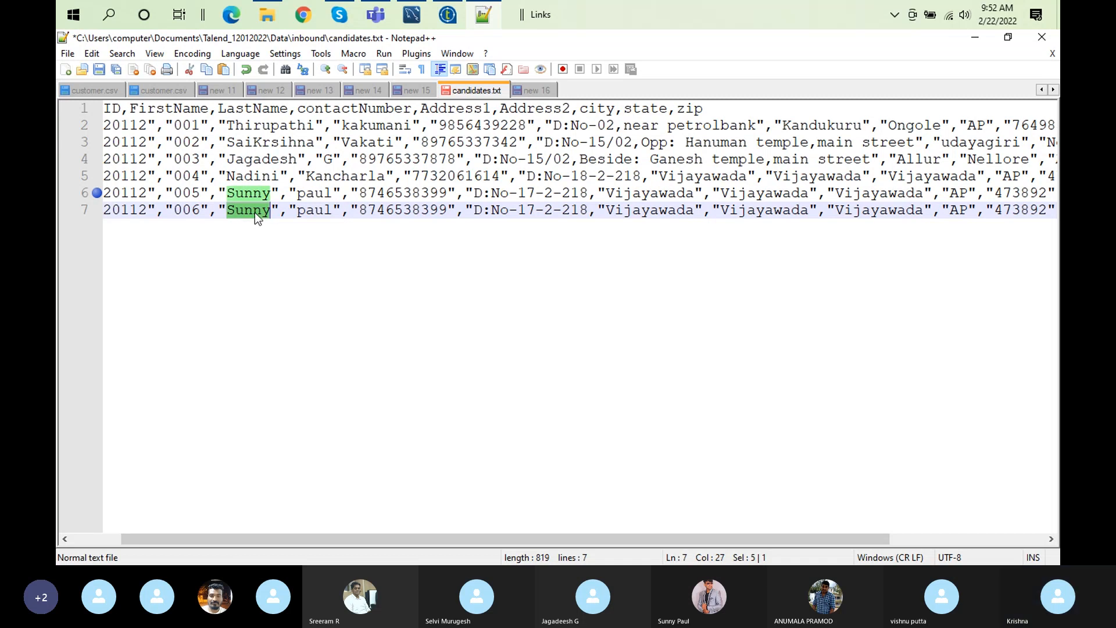
type("Raju")
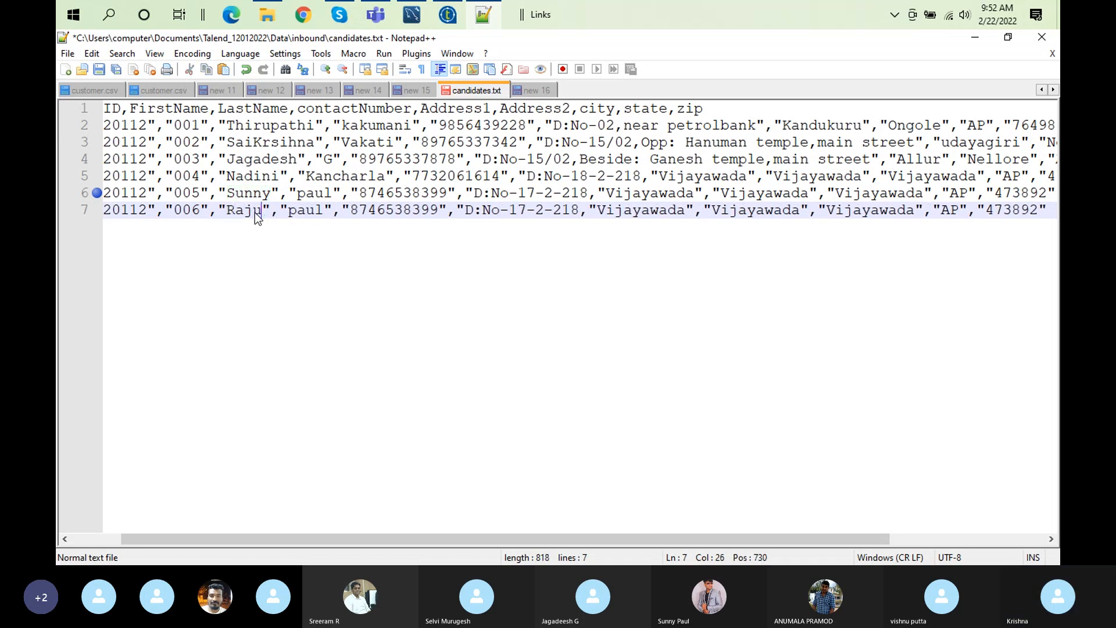
double_click(310, 212)
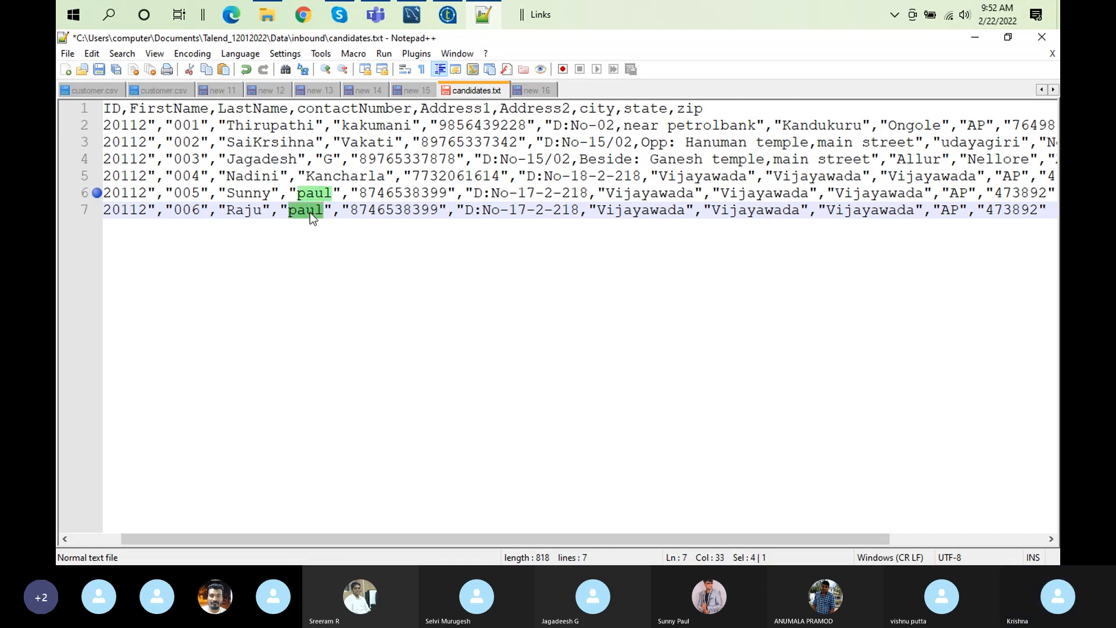
type("K")
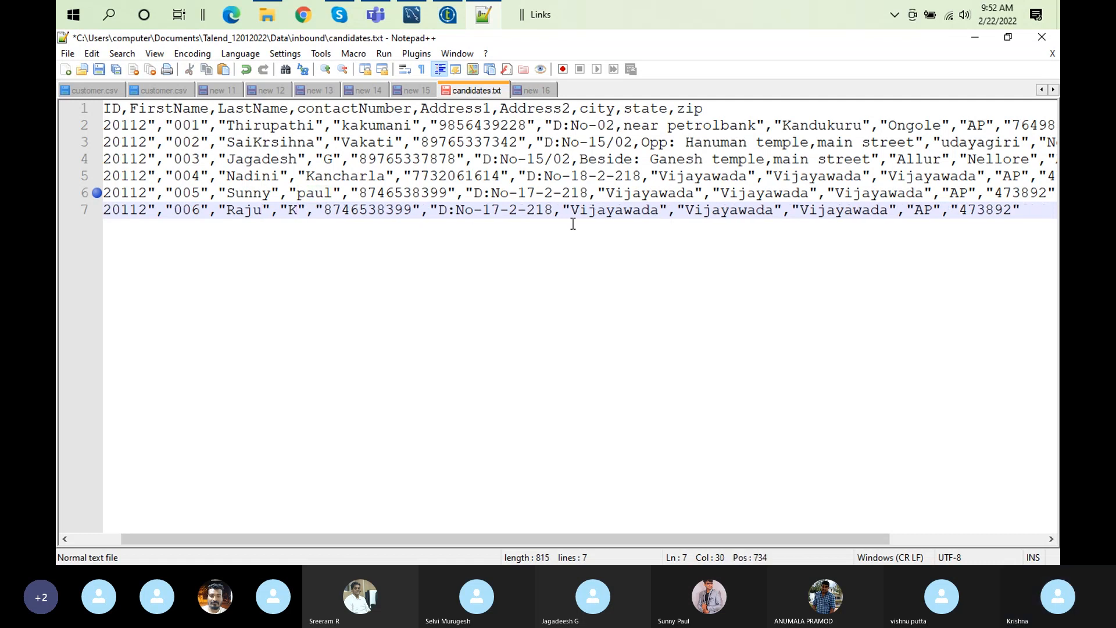
Step: Replace all three Vijayawada values in the line 7 record with Ongole
double_click(626, 209)
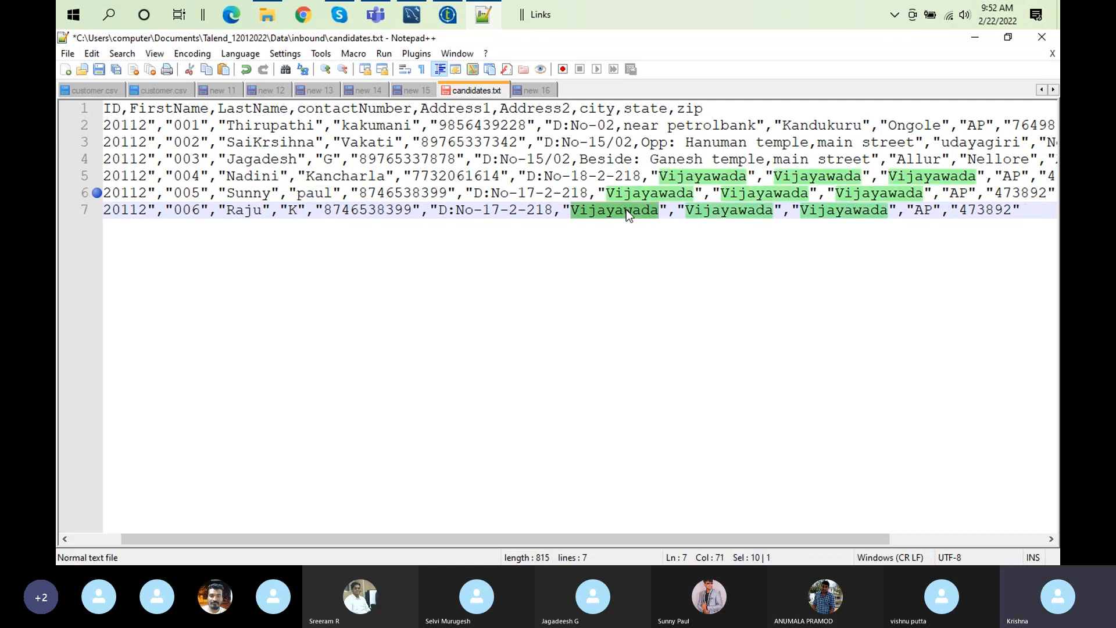
key("Delete")
type("Ongole")
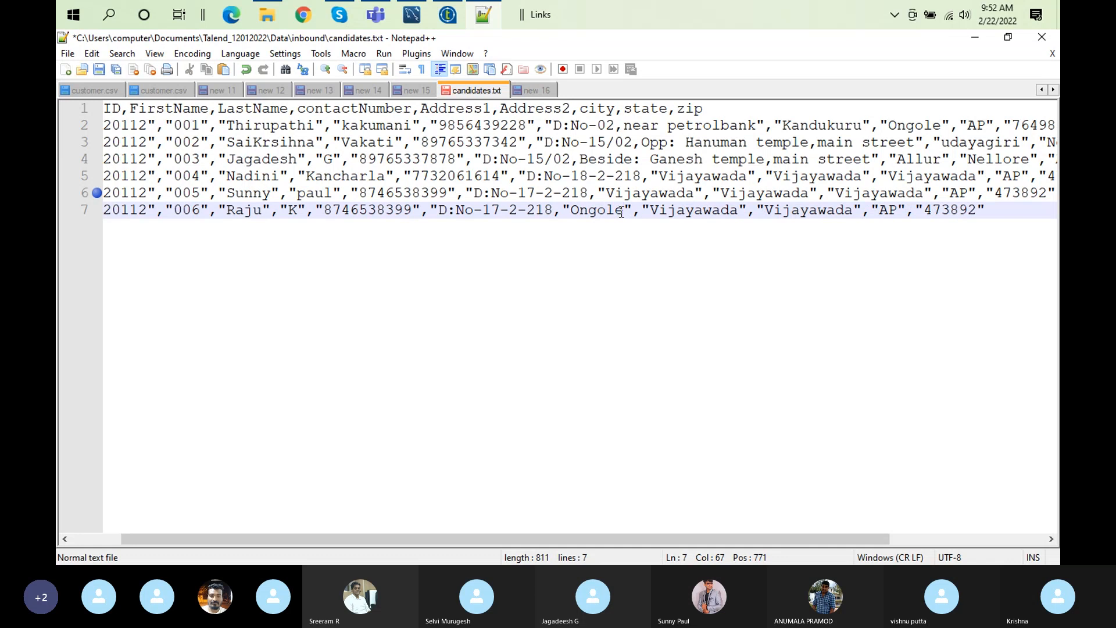
double_click(604, 213)
key("ctrl+c")
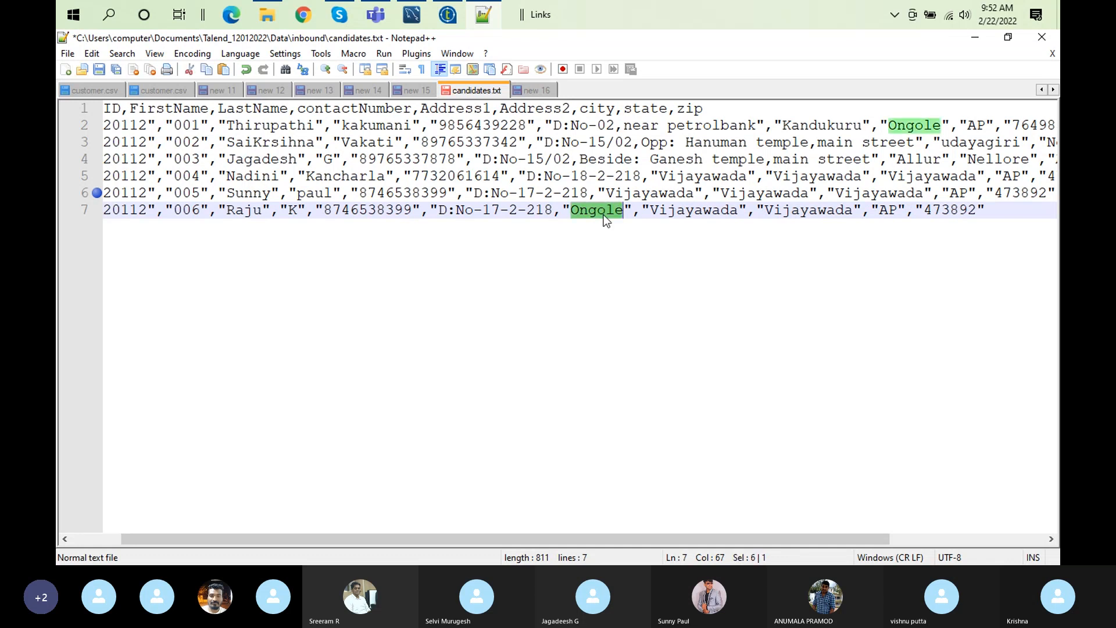
double_click(701, 212)
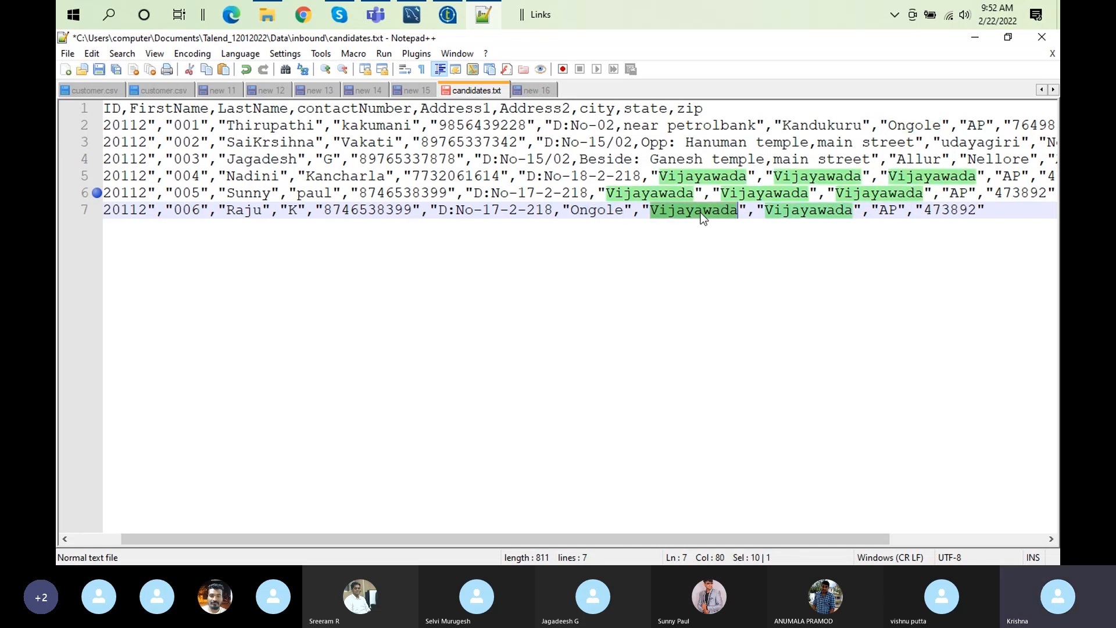
key("ctrl+v")
key("End")
key("shift+Left")
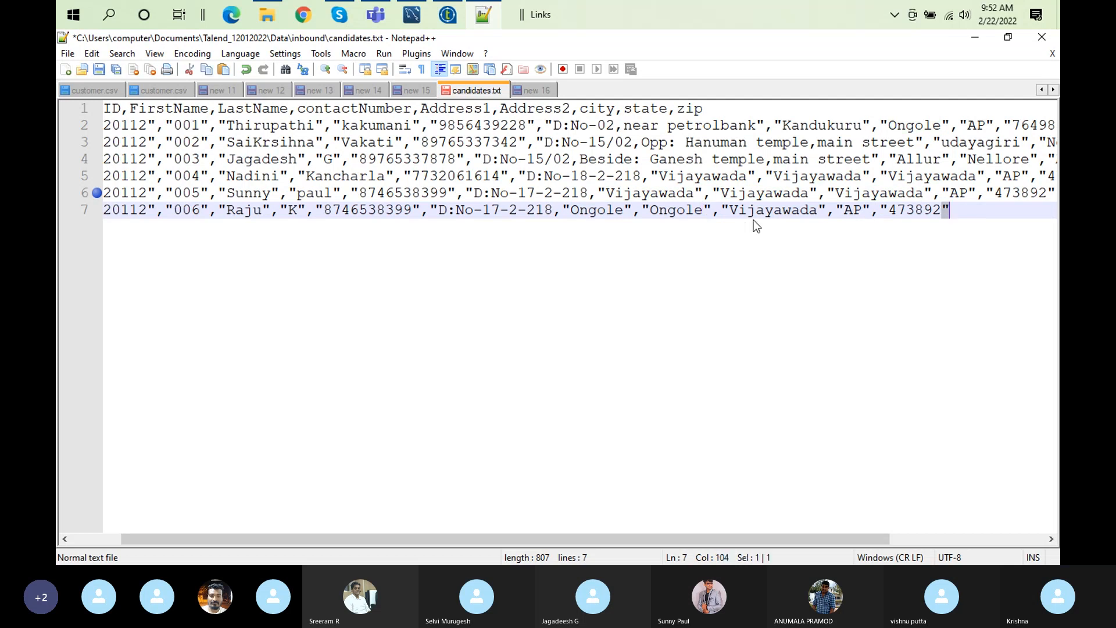
double_click(754, 208)
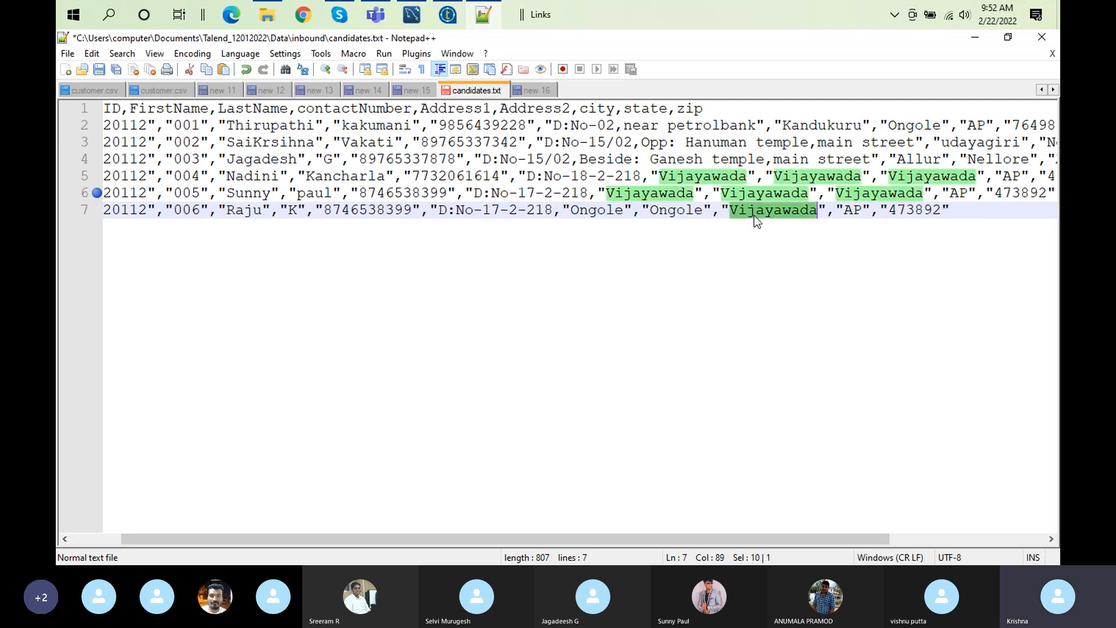
key("ctrl+v")
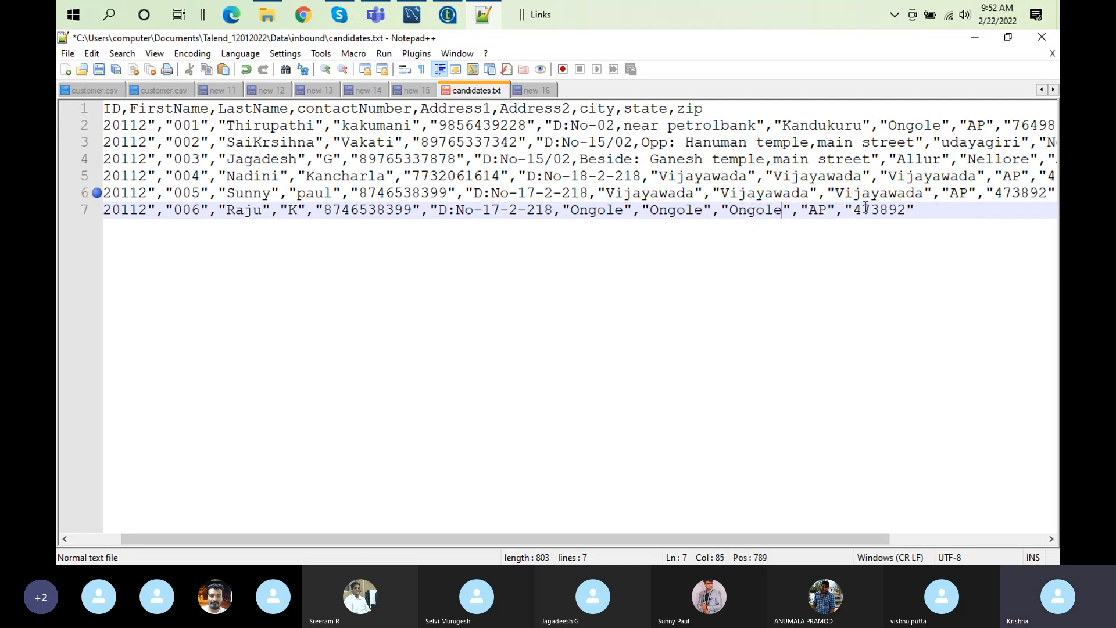
Step: Replace the zip value in line 7 with a copy of the zip from line 2
double_click(1023, 124)
key("ctrl+c")
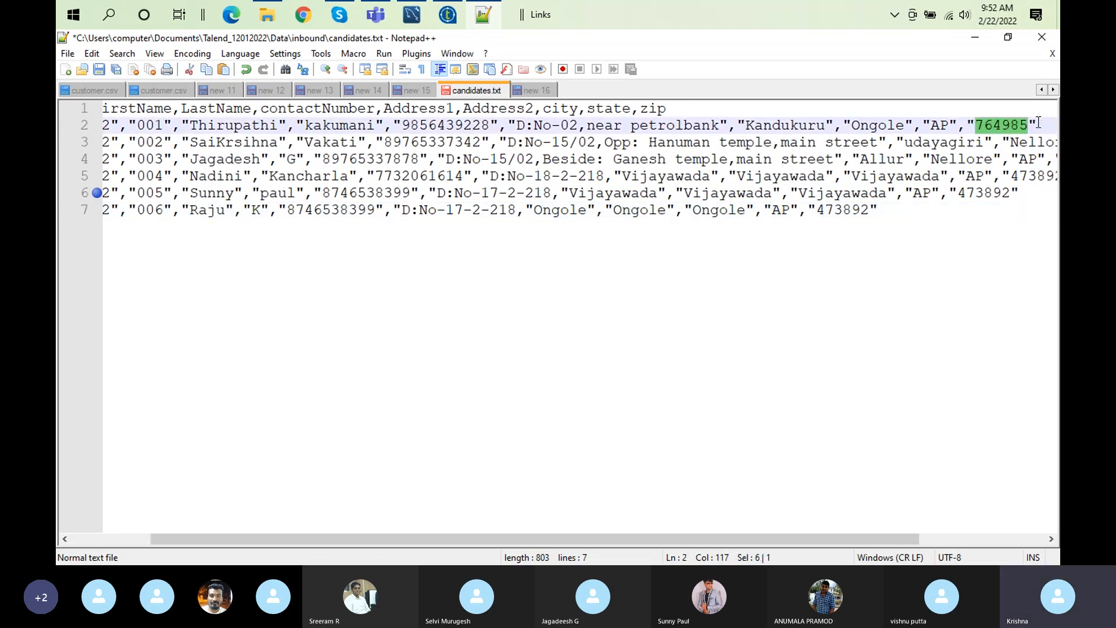
double_click(826, 211)
key("ctrl+v")
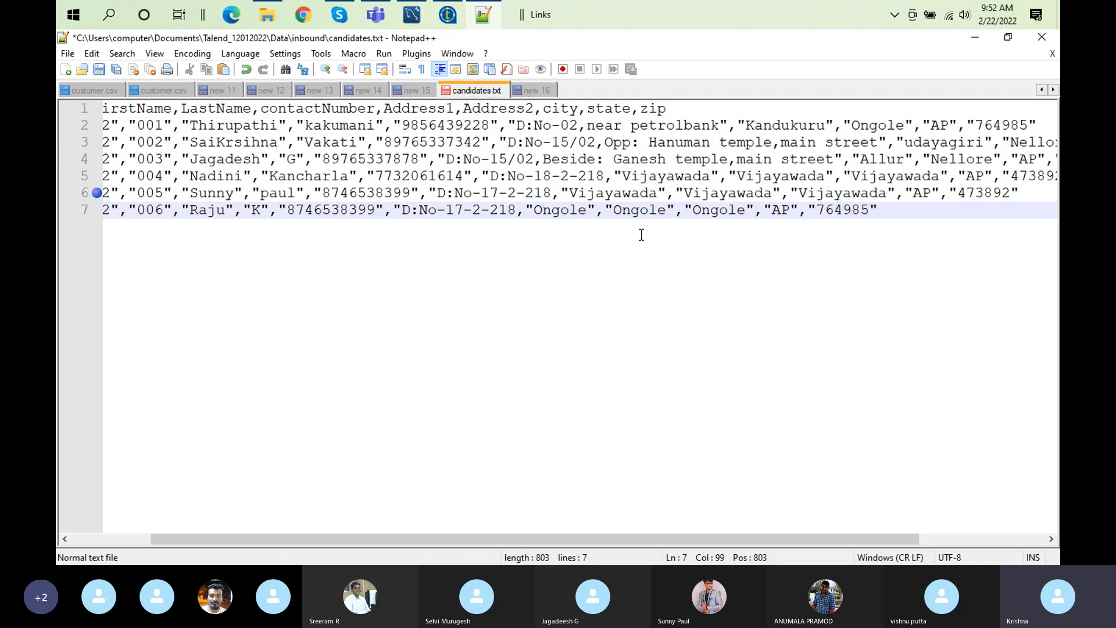
Step: Change one digit of the door number in line 7's Address1 and save candidates.txt
left_click(502, 213)
key("BackSpace")
type("3")
key("ctrl+s")
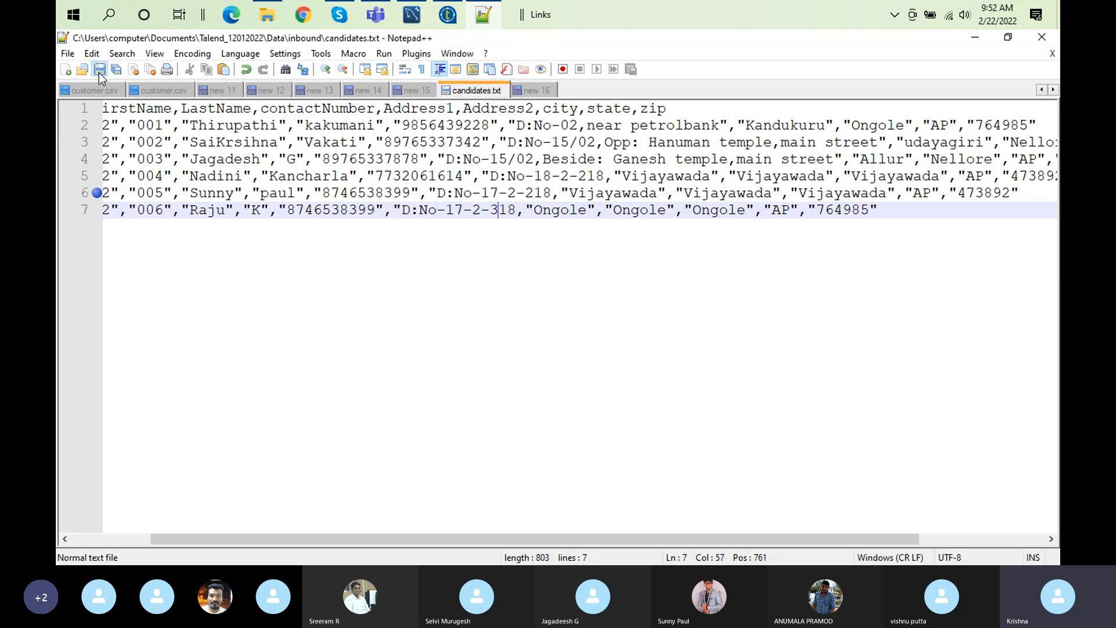
left_click_drag(187, 544, 107, 542)
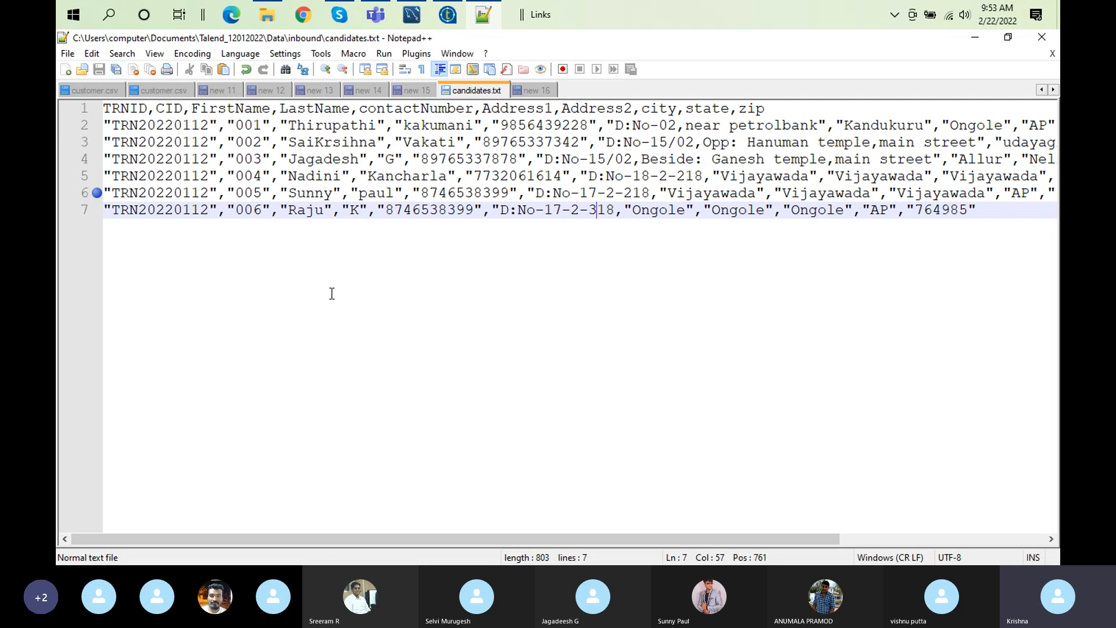
Step: Return to Talend Open Studio and connect tFileInputDelimited_1 to the stg_candidates input with an On Subjob Ok trigger
left_click(452, 17)
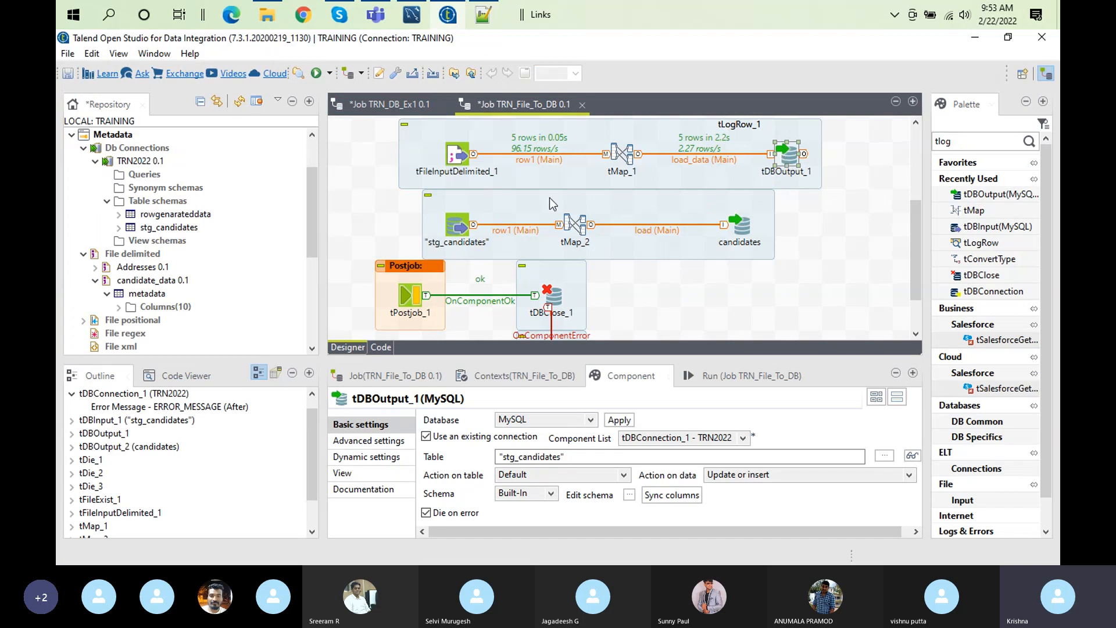
right_click(458, 160)
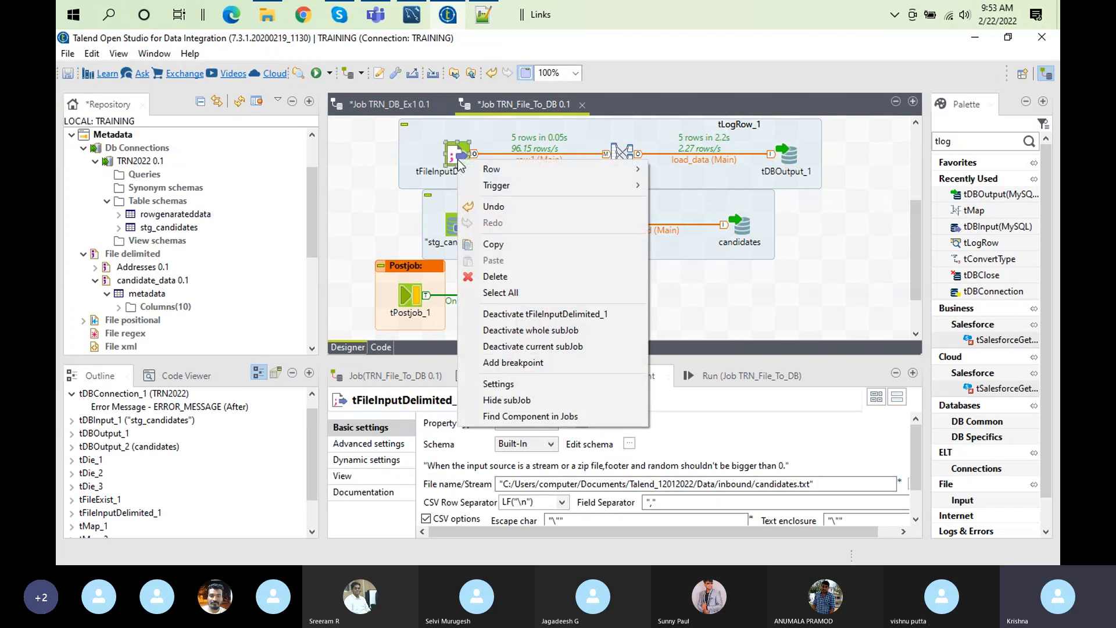
mouse_move(613, 187)
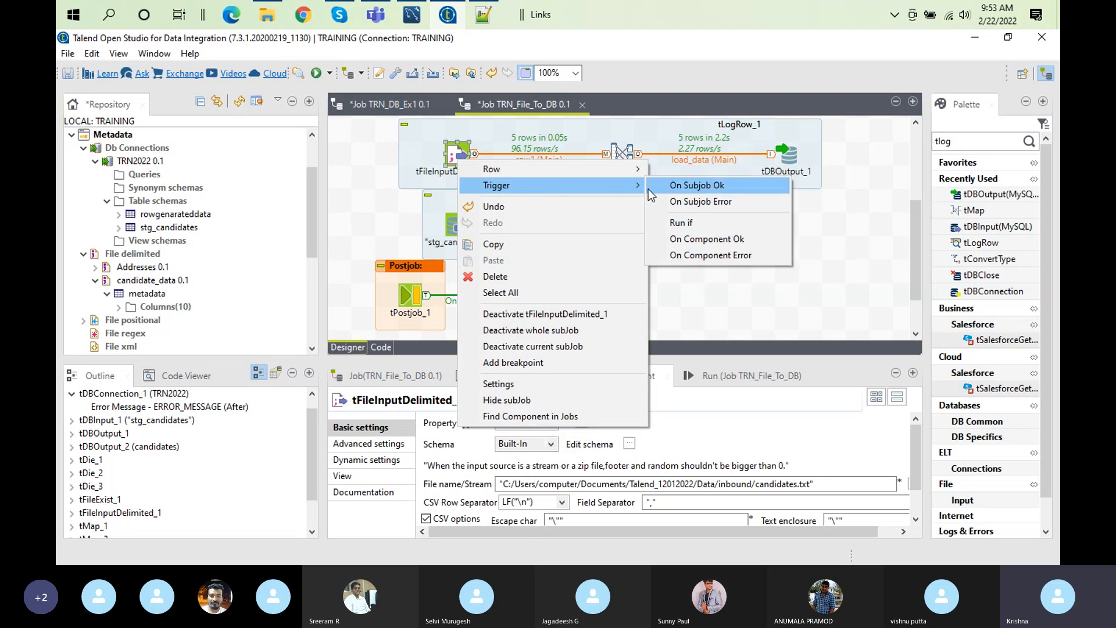
left_click(651, 195)
left_click(458, 228)
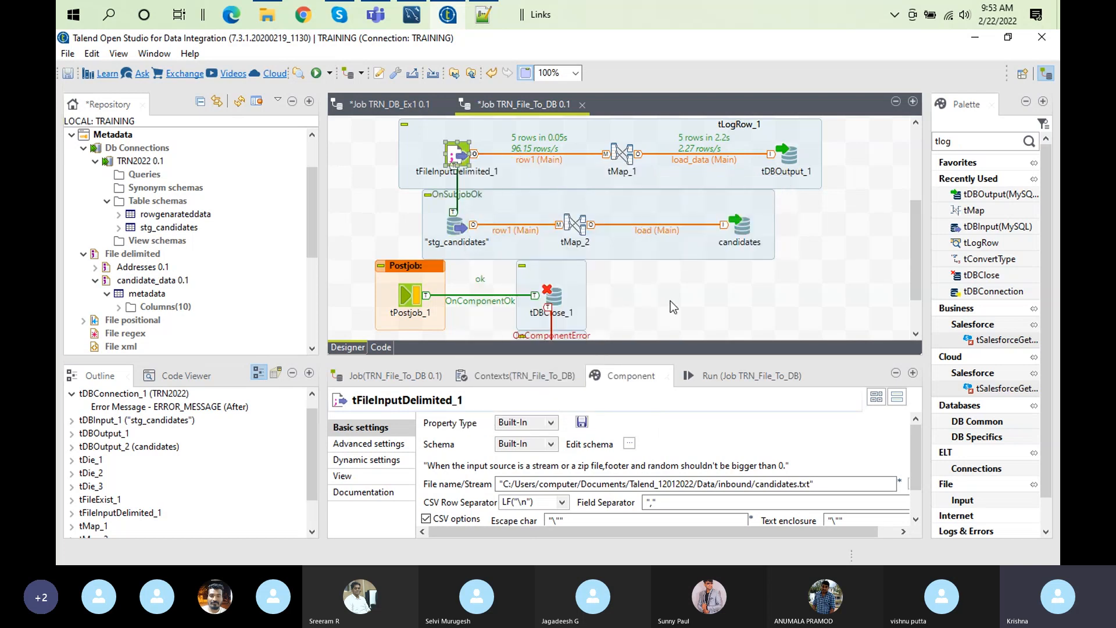
Step: Review the available action on data options of tDBOutput_1, keeping Update or insert selected
left_click(762, 375)
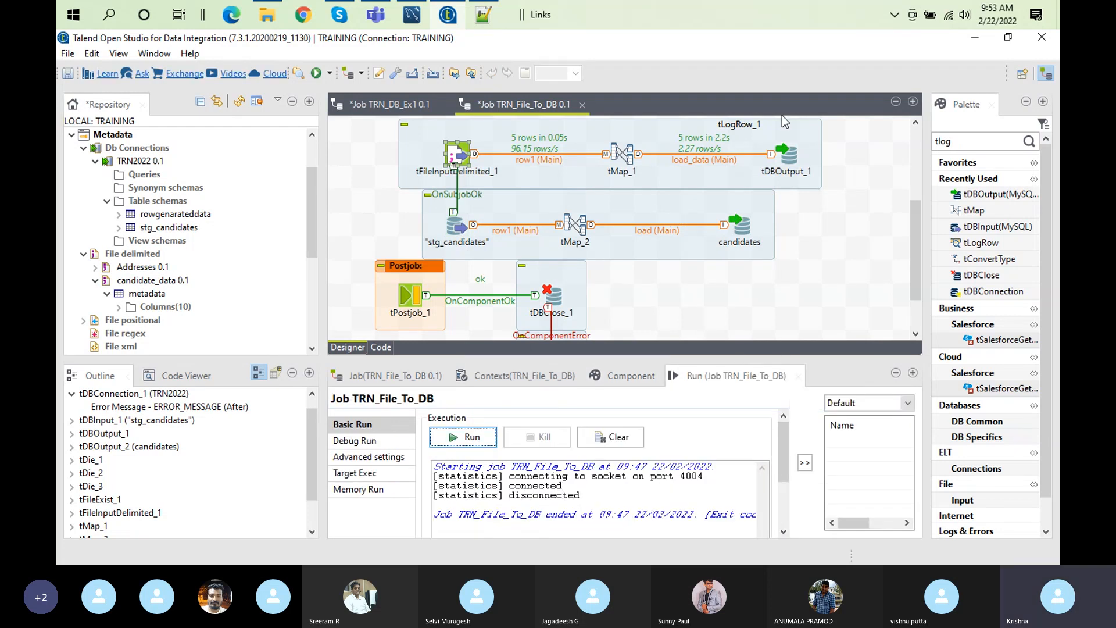
double_click(786, 154)
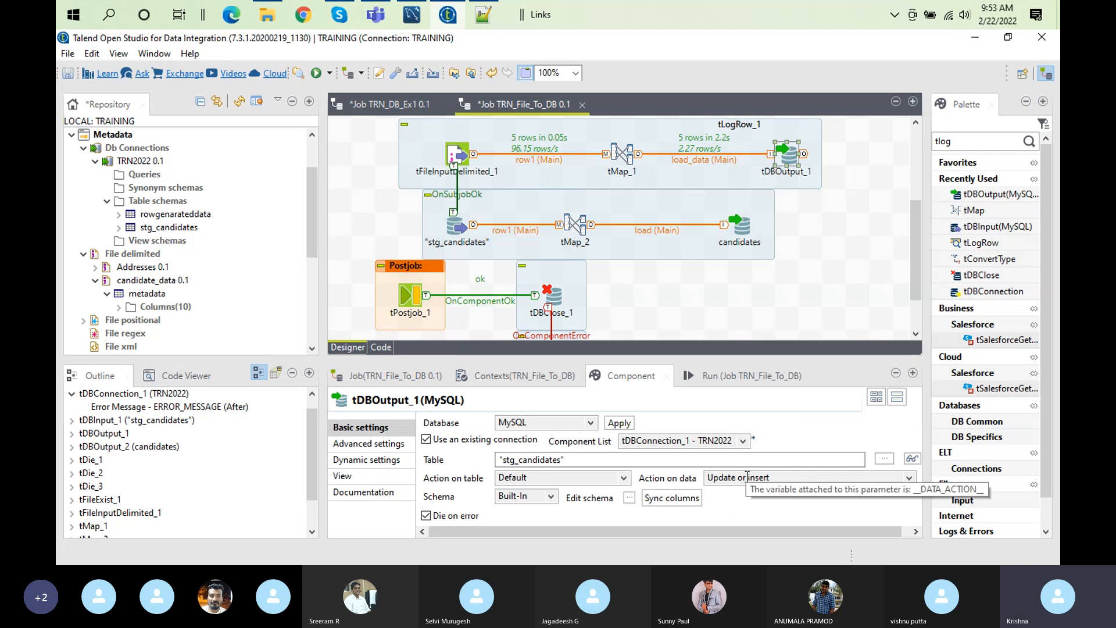
left_click(748, 477)
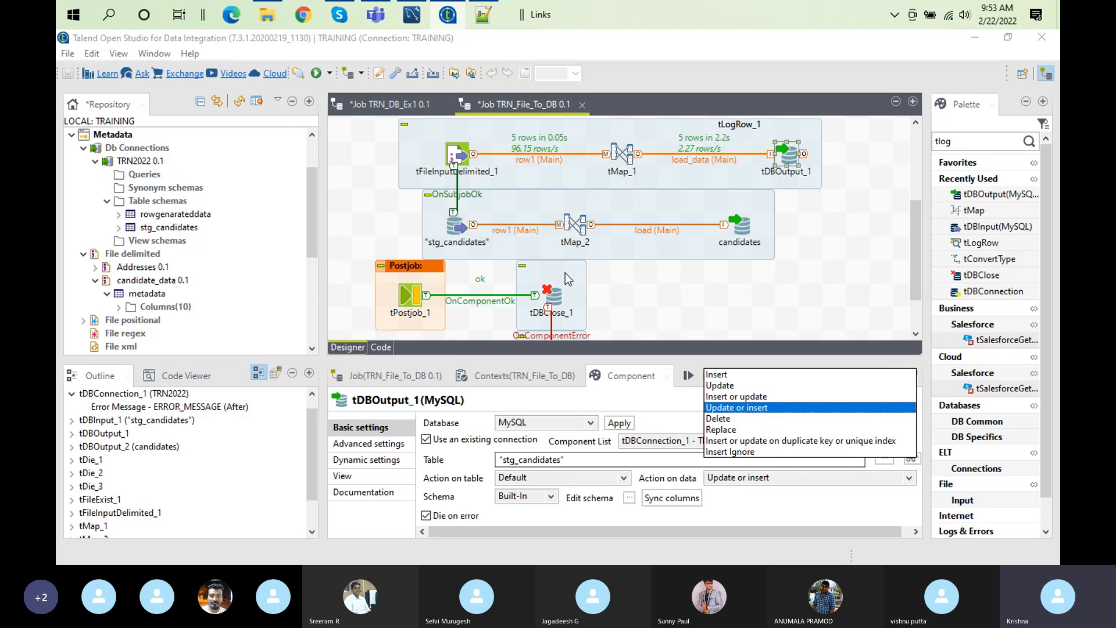
left_click(772, 496)
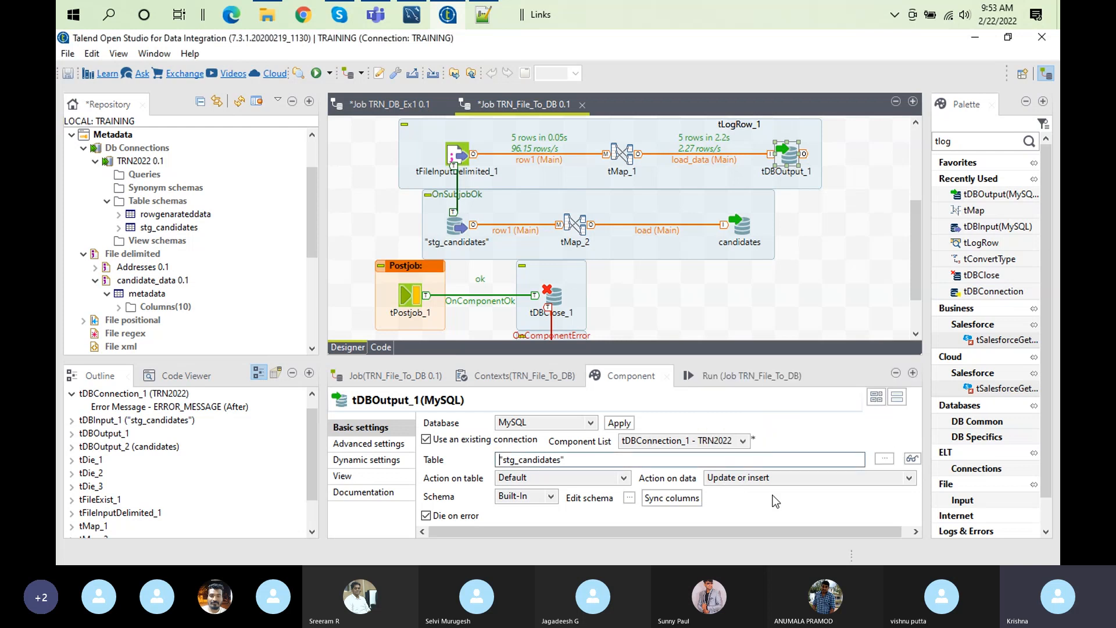
left_click(744, 482)
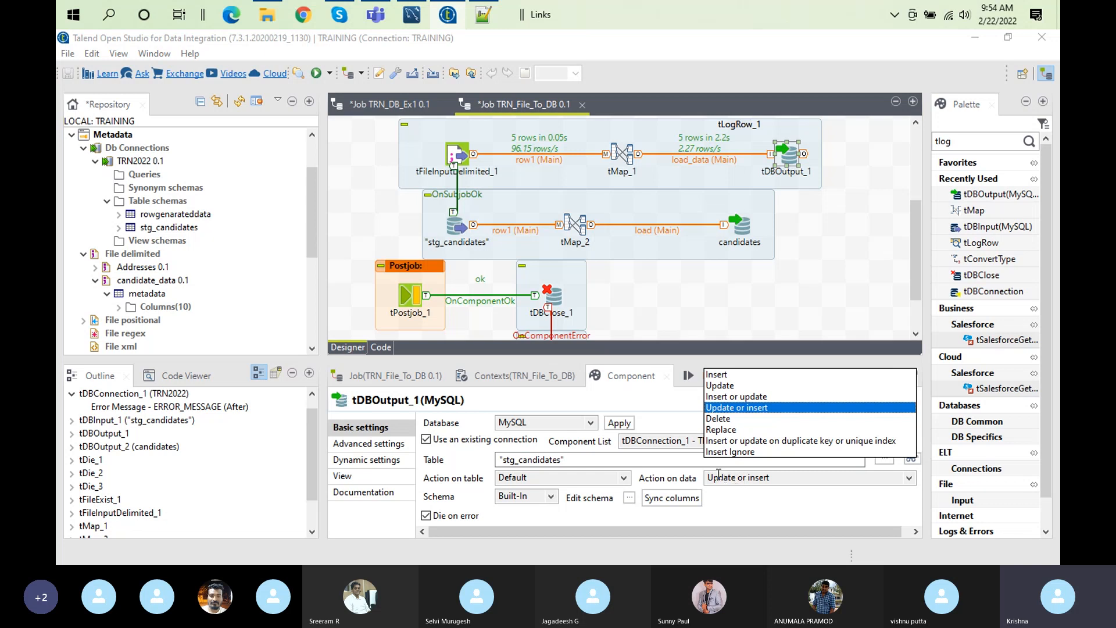
left_click(761, 494)
Step: Clear the TRN_File_To_DB run log and enable Die on error for the candidates output component
left_click(741, 375)
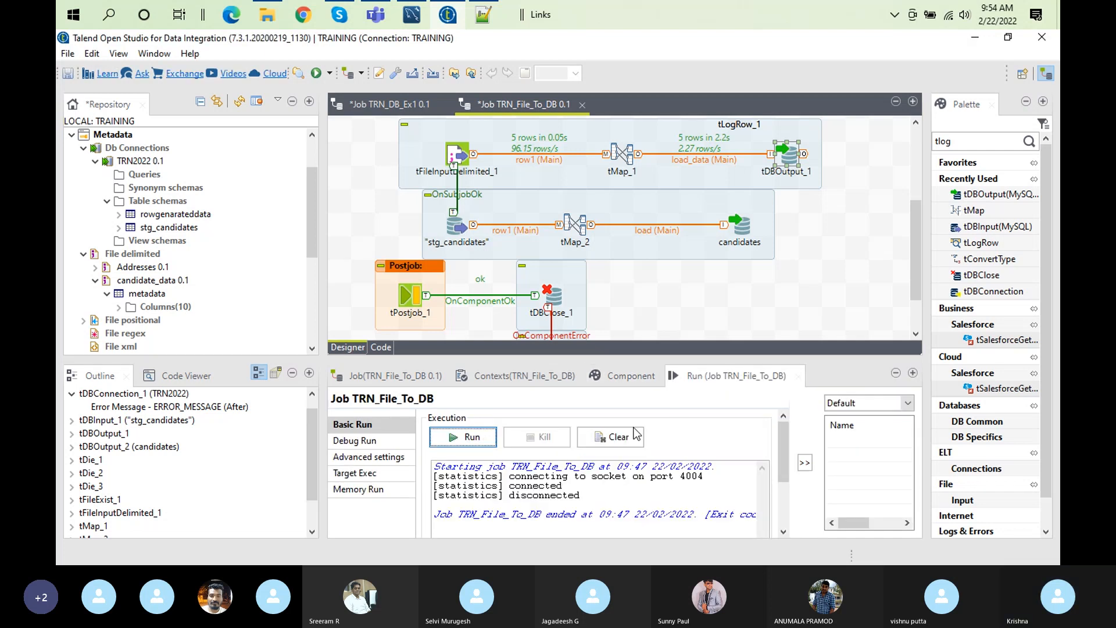
left_click(618, 437)
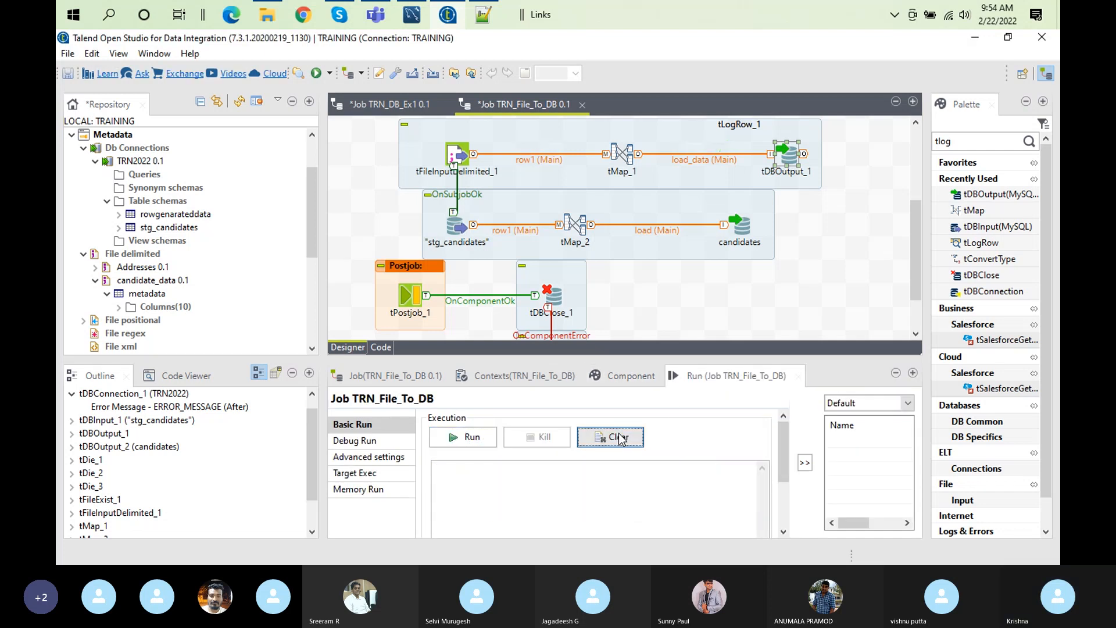
left_click(735, 222)
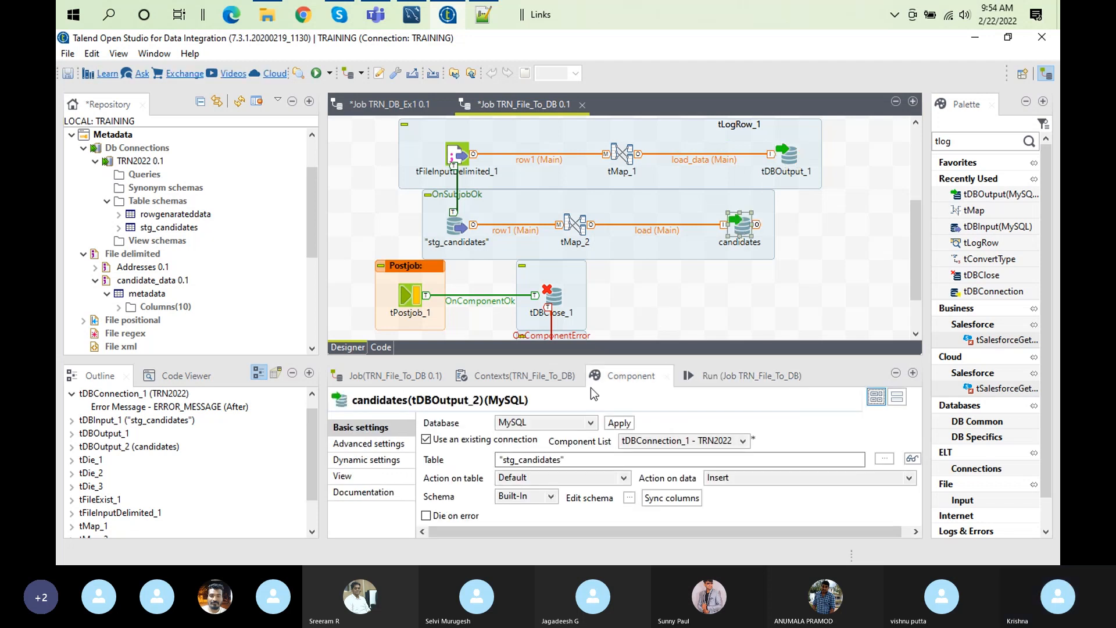
left_click(427, 516)
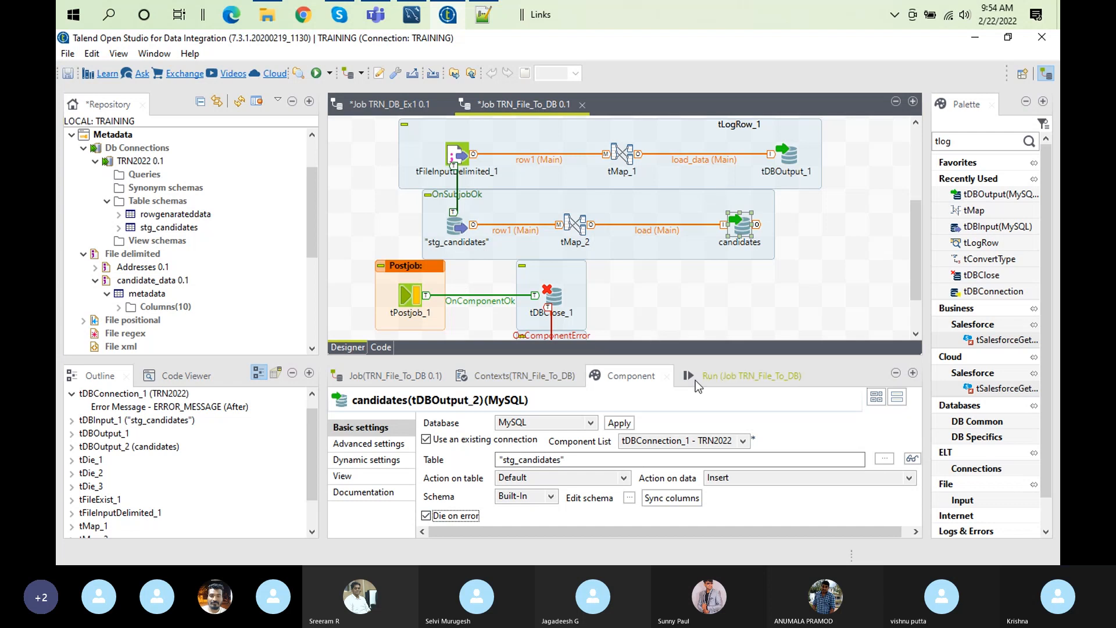
left_click(710, 380)
left_click(613, 437)
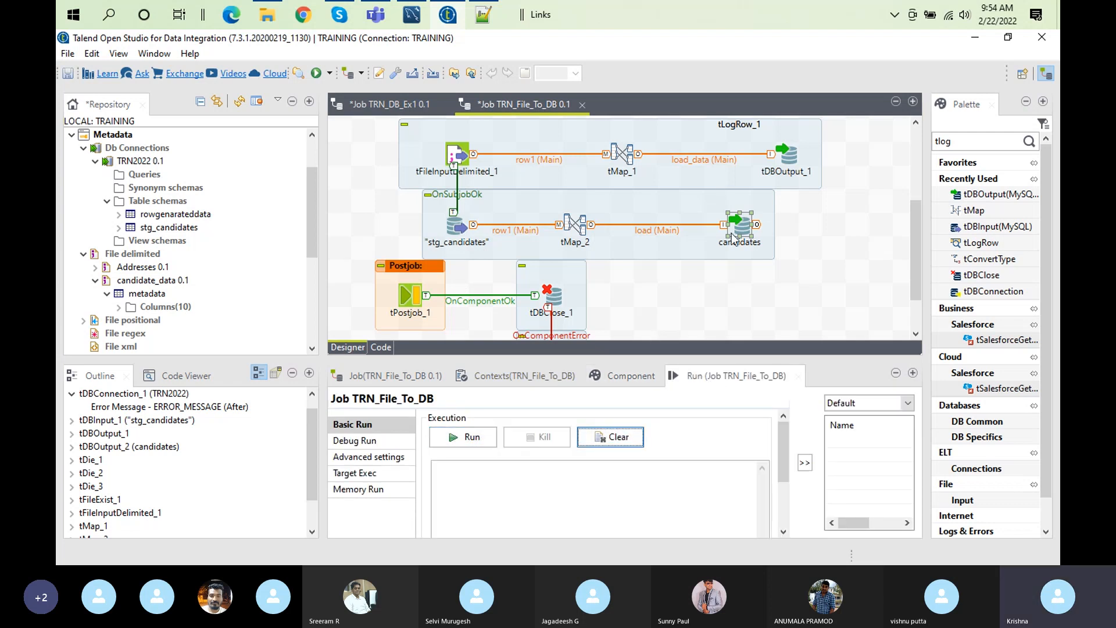
Step: Set the action on table of the candidates output component to Drop and create table
double_click(734, 231)
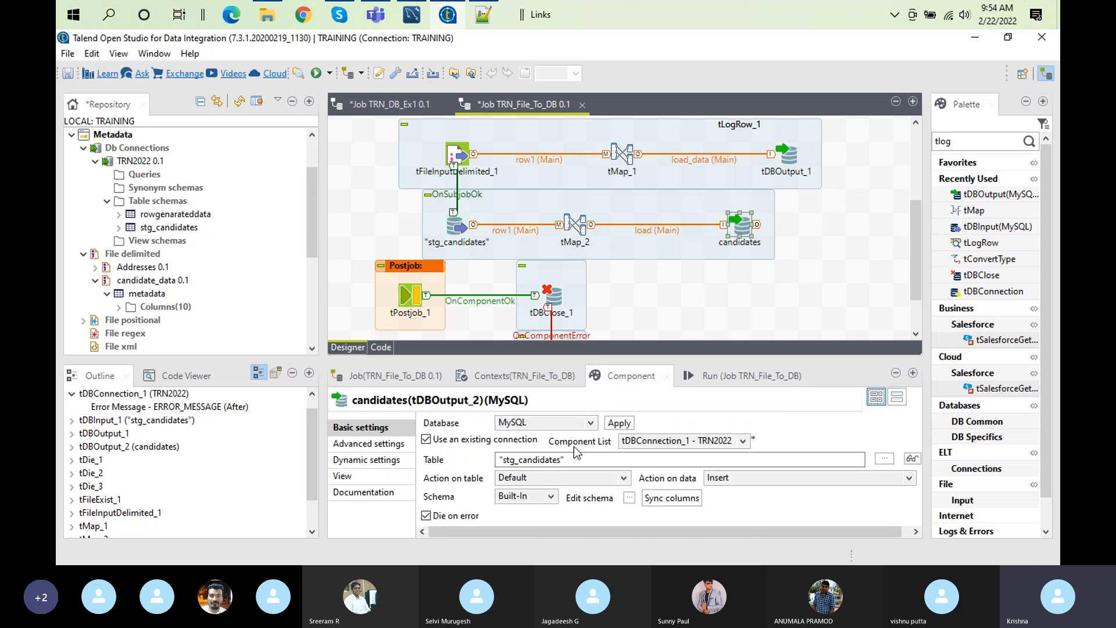
left_click(553, 479)
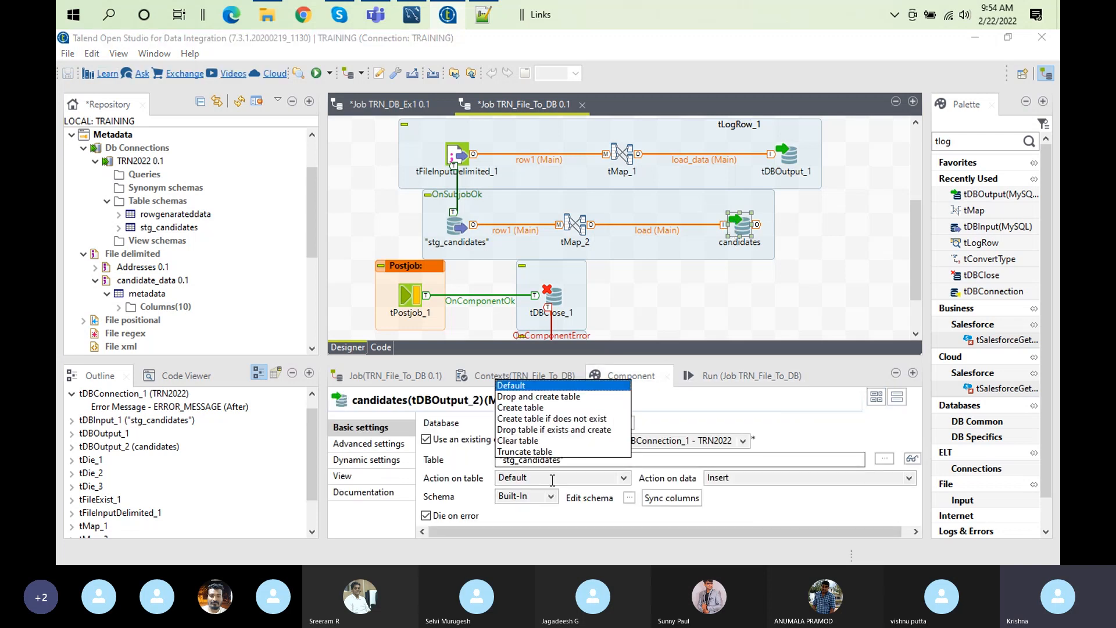
left_click(535, 398)
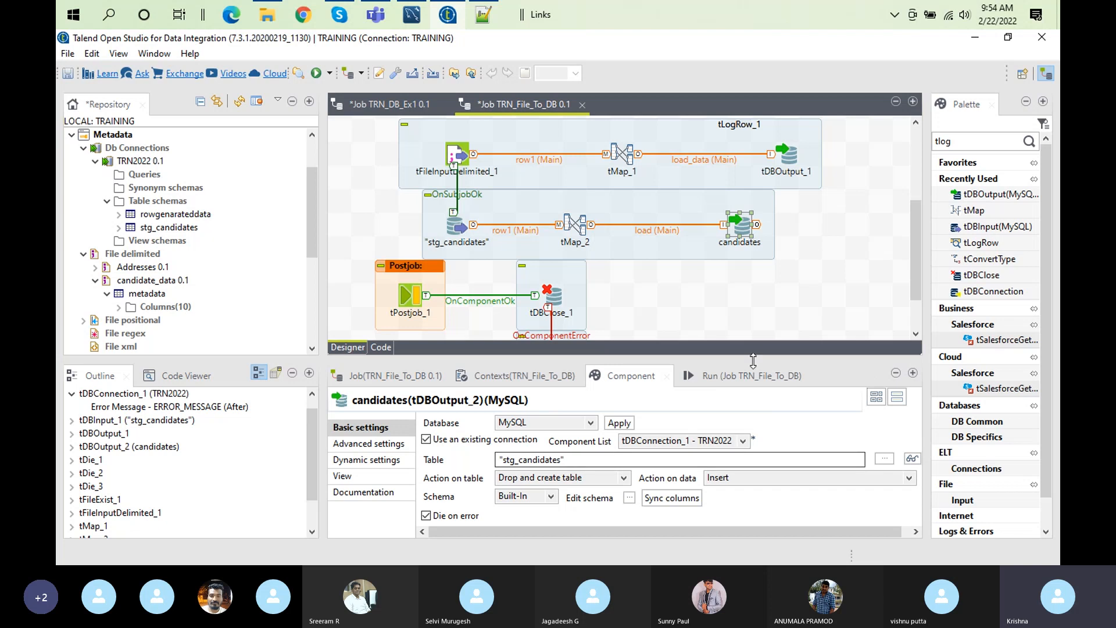
left_click(752, 381)
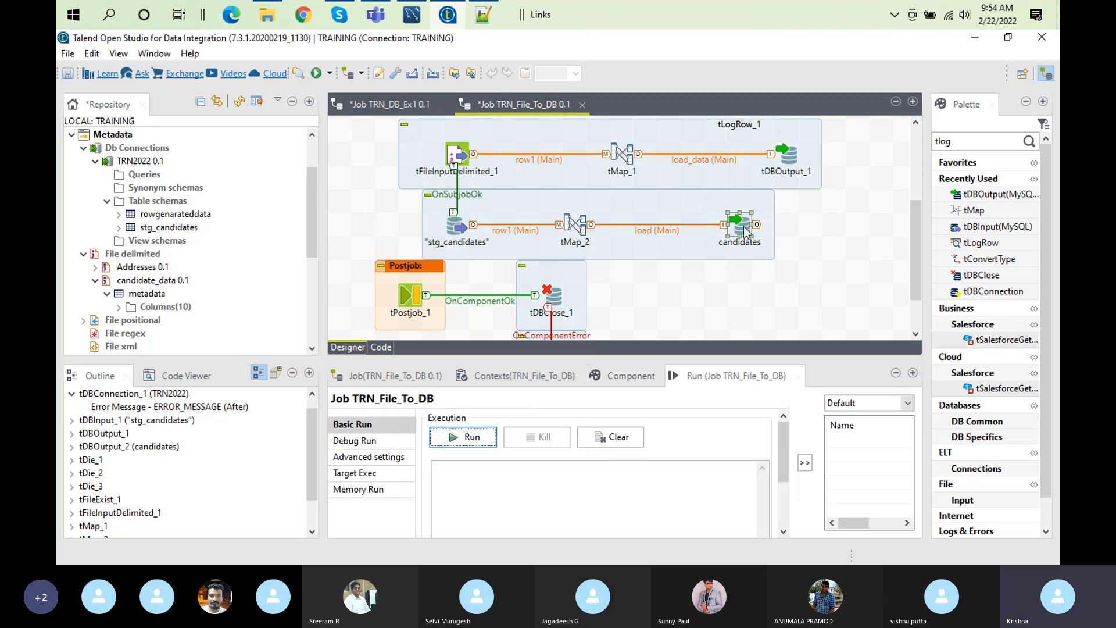
left_click(744, 225)
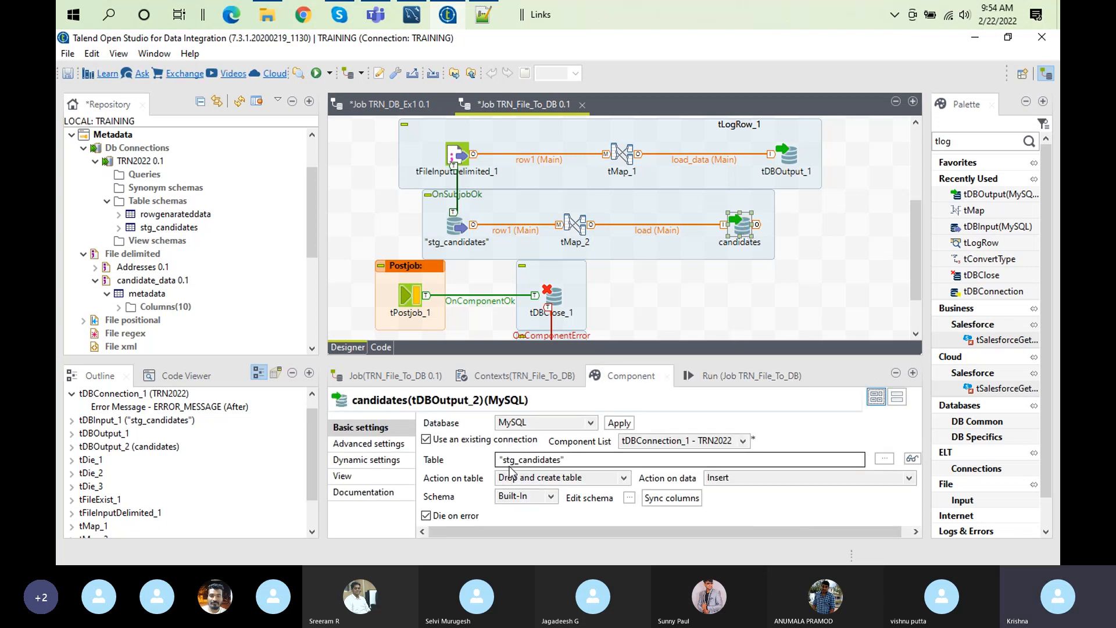
Step: Change the table name of the candidates output component to "candidates"
left_click(515, 460)
key("BackSpace")
key("BackSpace")
key("BackSpace")
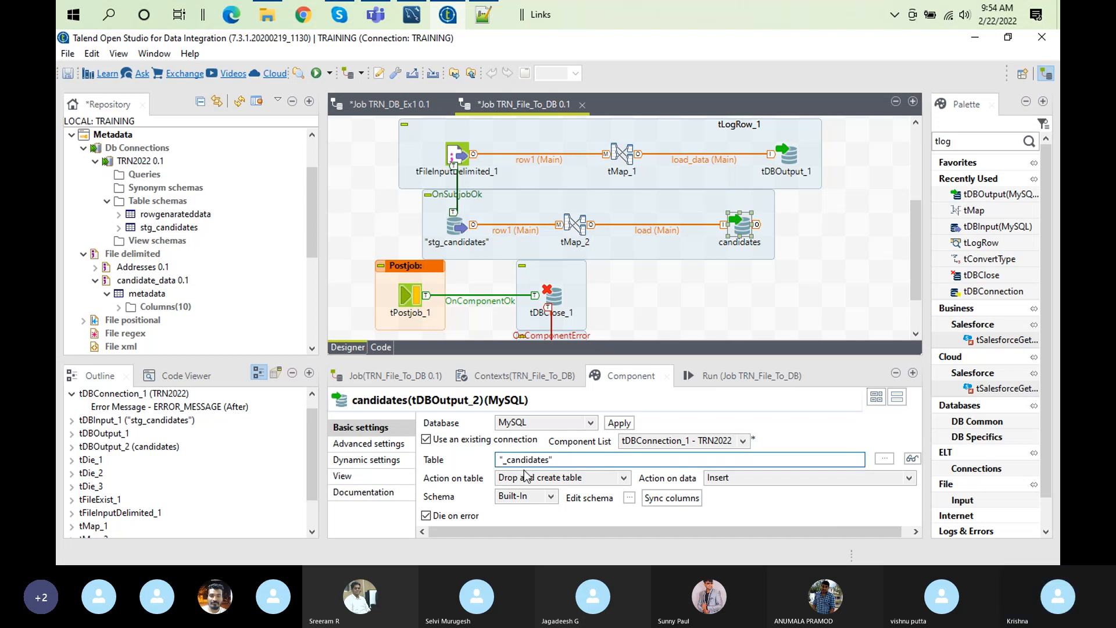
key("BackSpace")
Step: Run the TRN_File_To_DB job and dismiss the compile error report
left_click(759, 376)
left_click(473, 439)
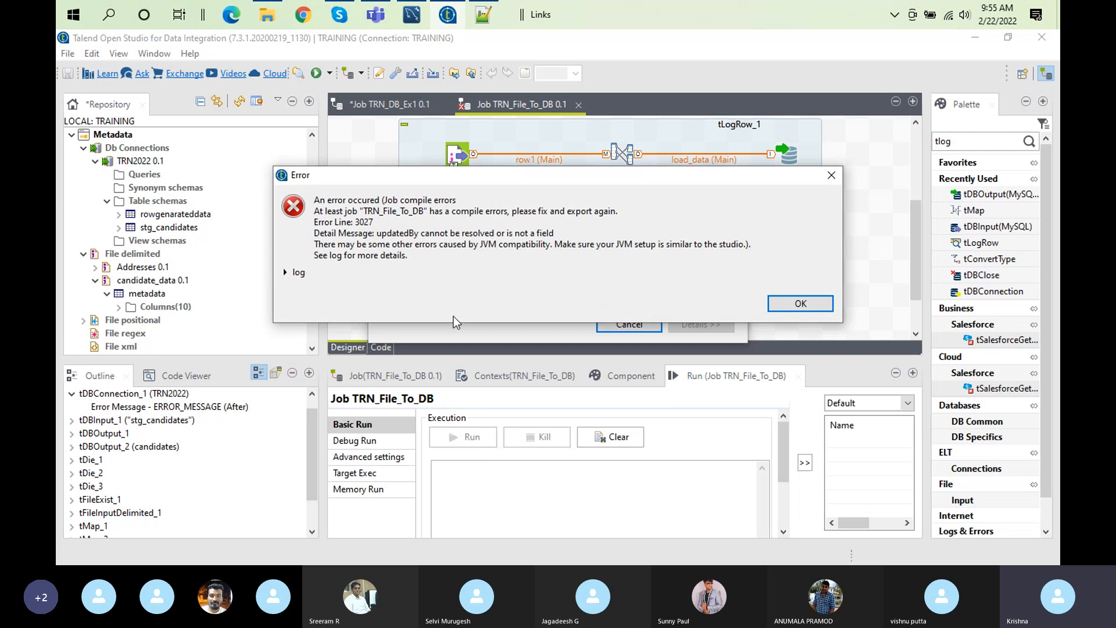
left_click(800, 304)
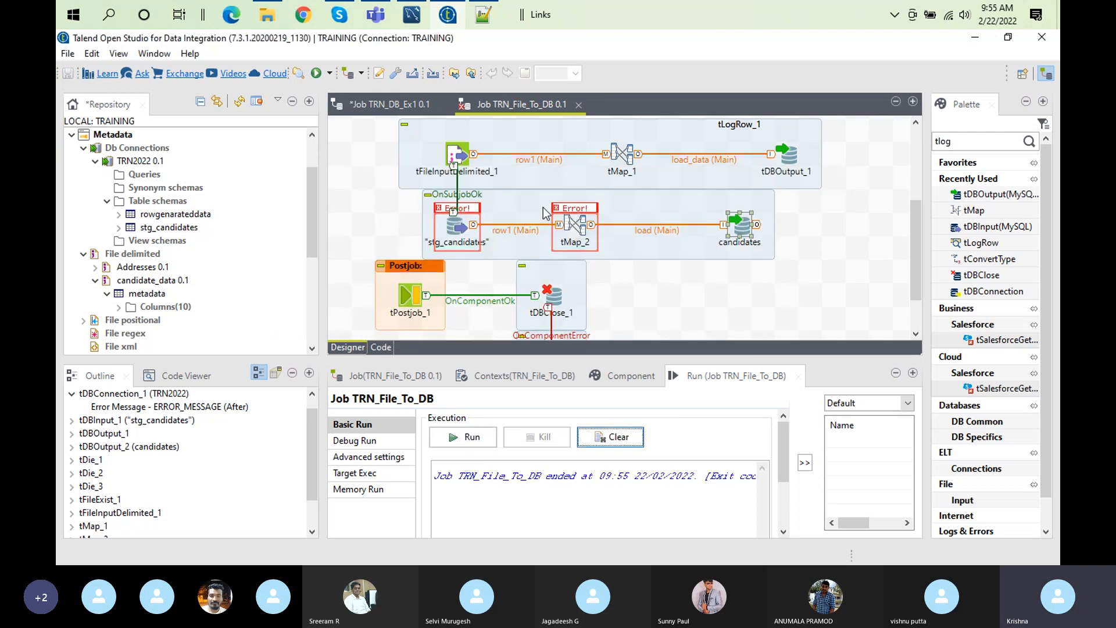
Step: Check the updatedBy mapping in the load output of tMap_2 and confirm the map
double_click(575, 221)
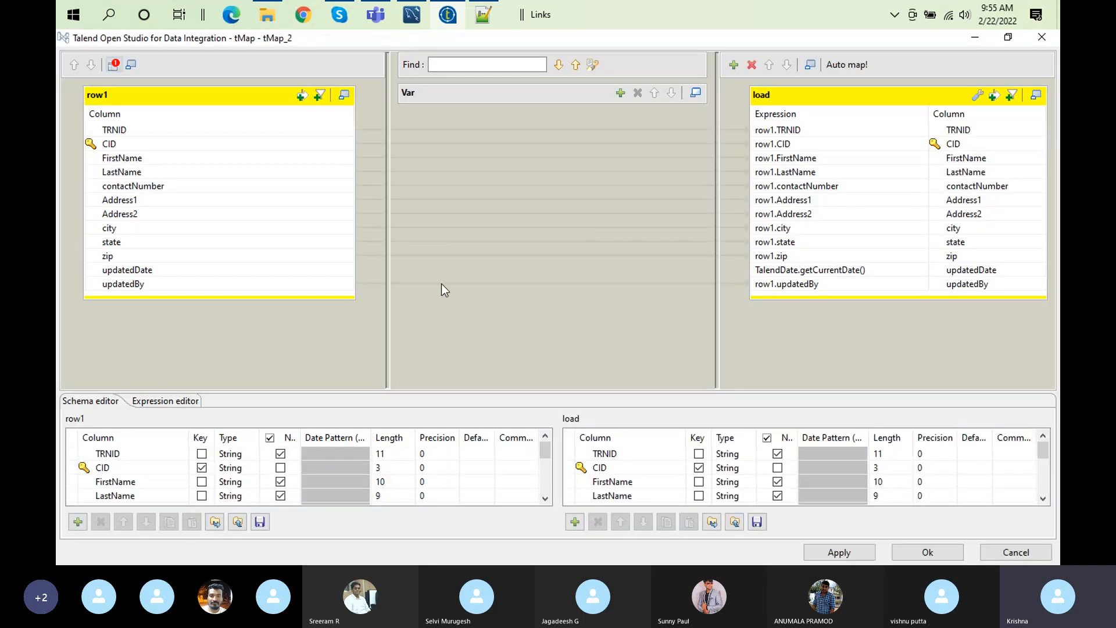
left_click(815, 285)
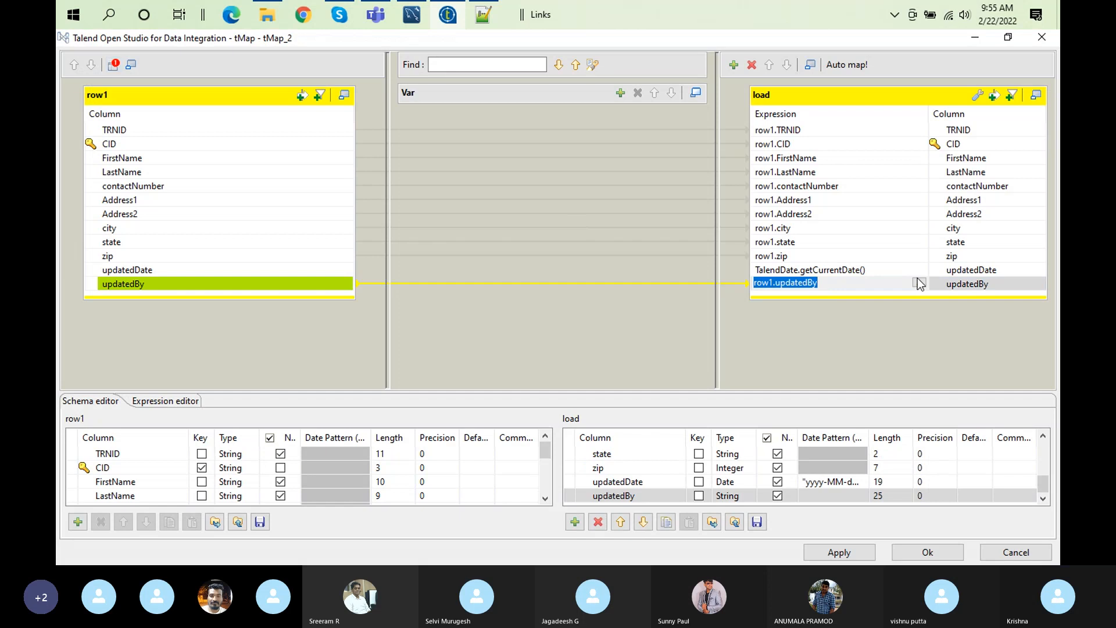
left_click(965, 284)
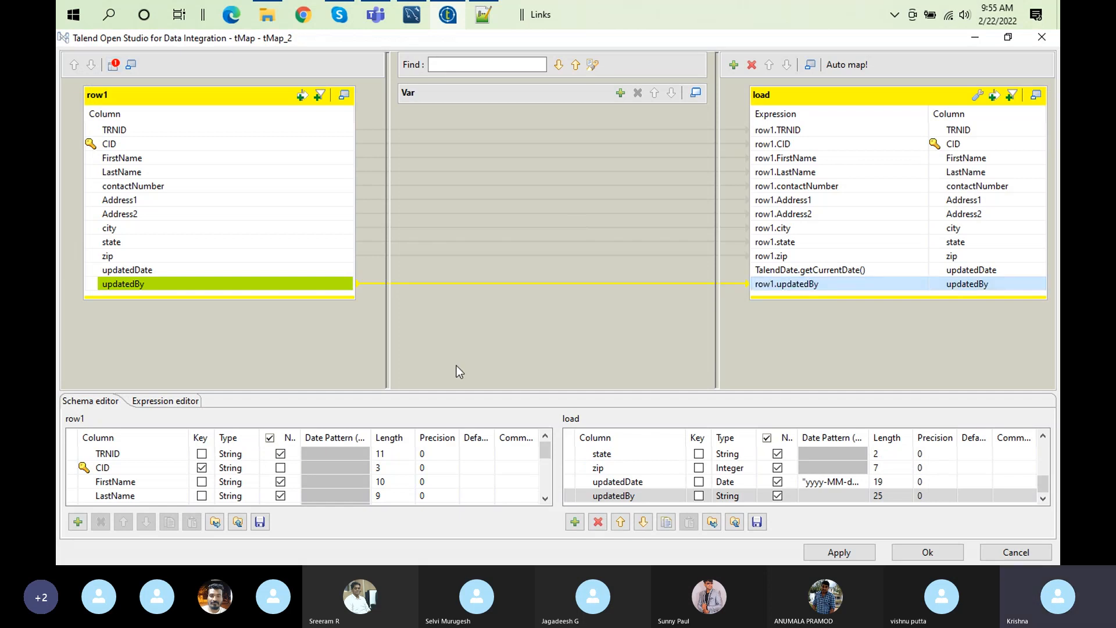
left_click(917, 557)
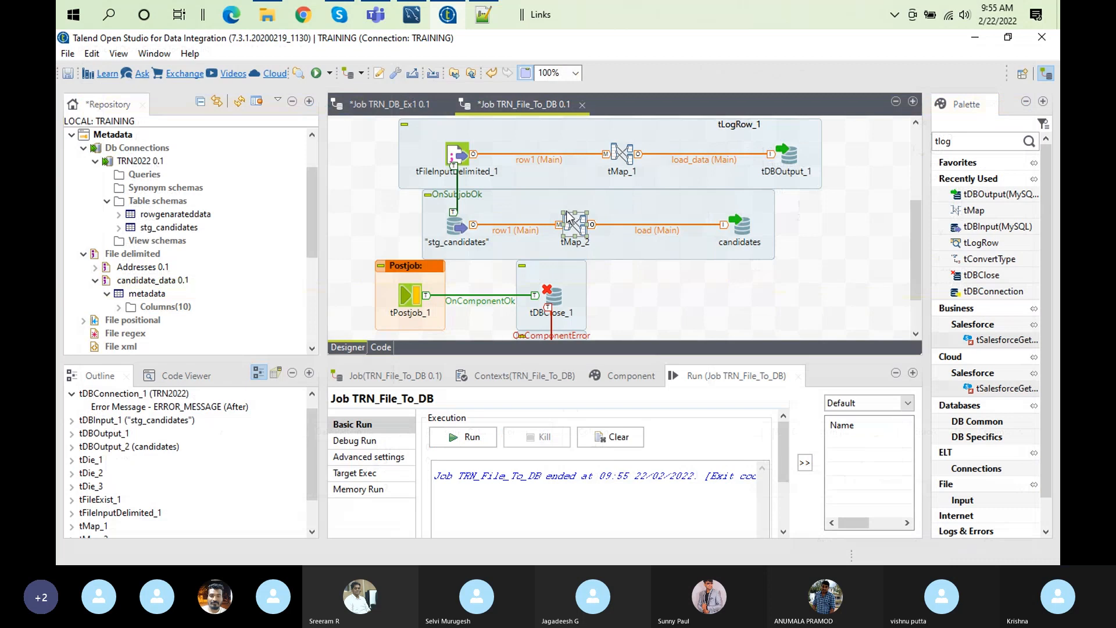
Step: Compare the updatedDate and updatedBy definitions in the row1 and load schemas of tMap_2, and confirm the map
double_click(573, 223)
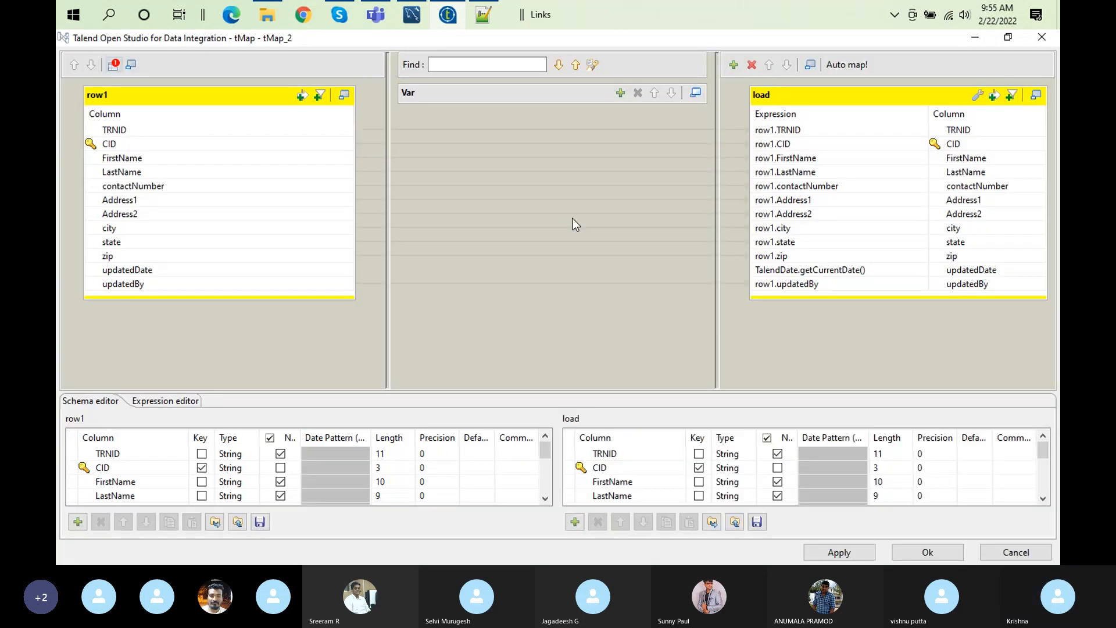
left_click(795, 286)
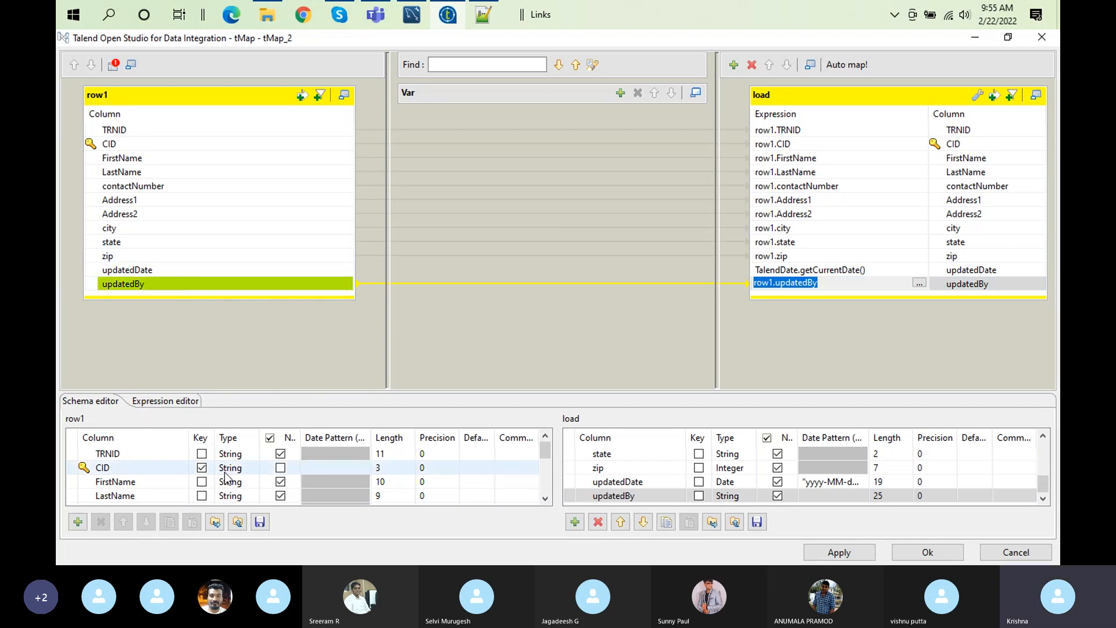
left_click(547, 467)
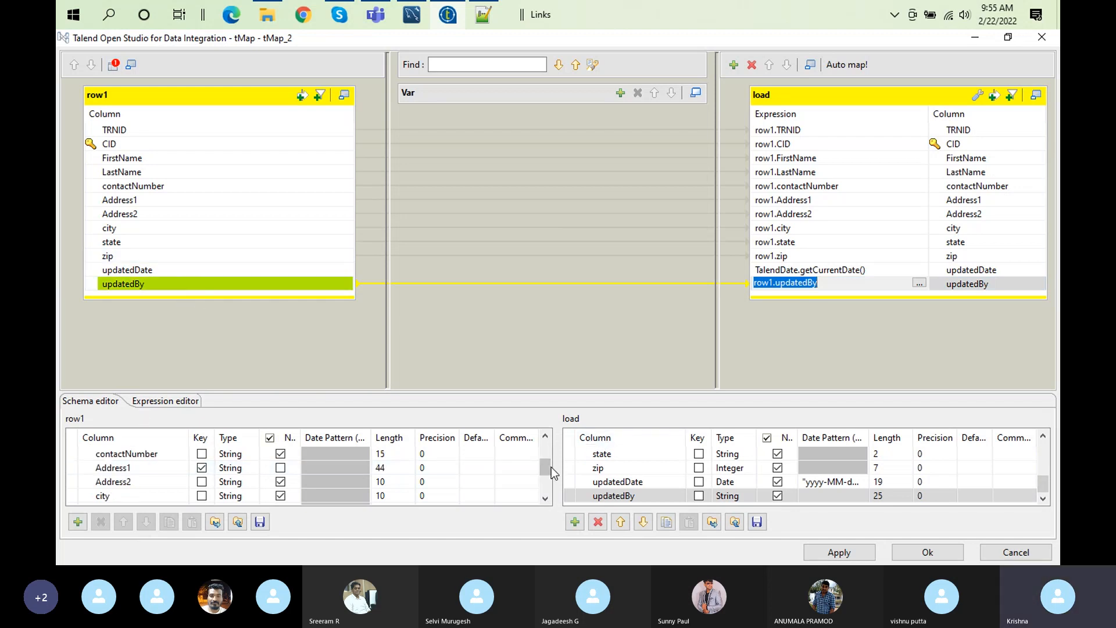
left_click(540, 495)
scroll(541, 493, "down", 2)
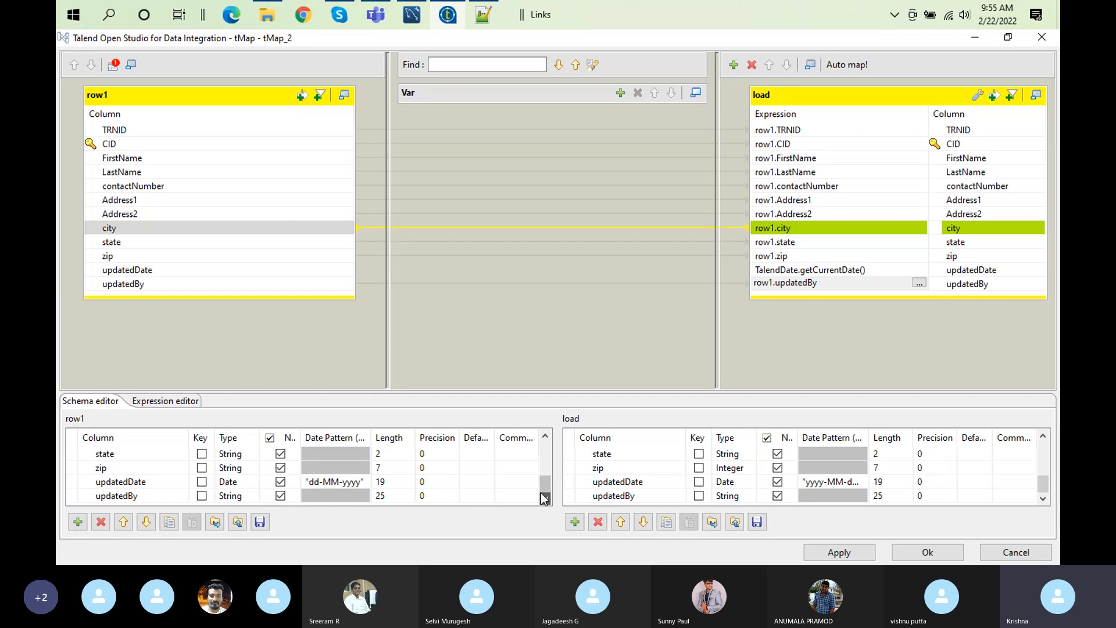
left_click(910, 546)
Step: Run TRN_File_To_DB again and inspect the detailed log of the compile error
left_click(584, 437)
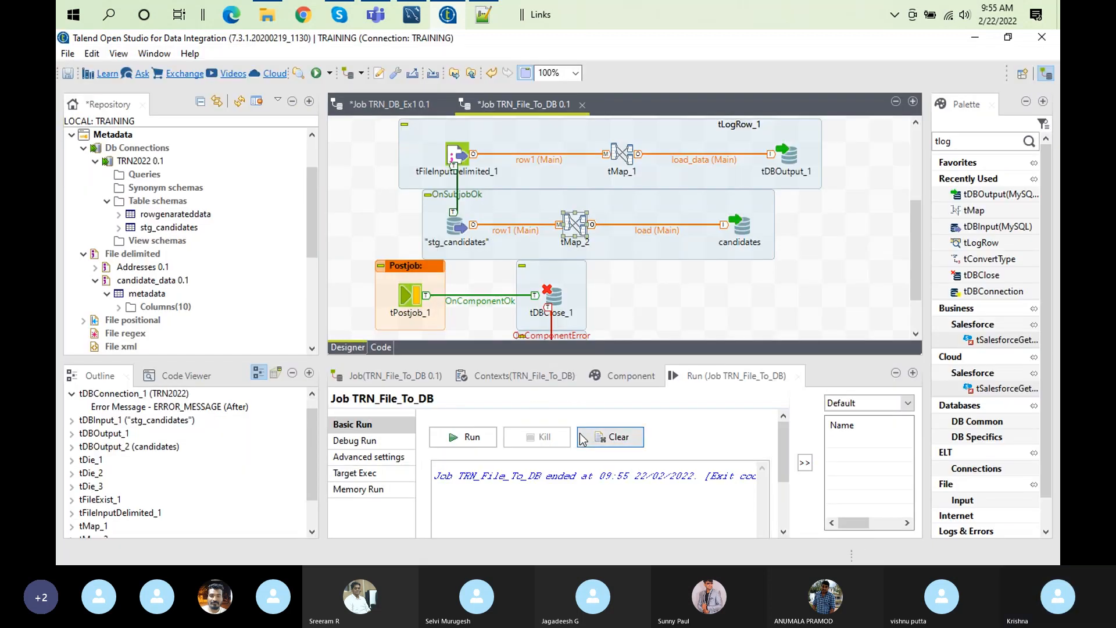
left_click(473, 441)
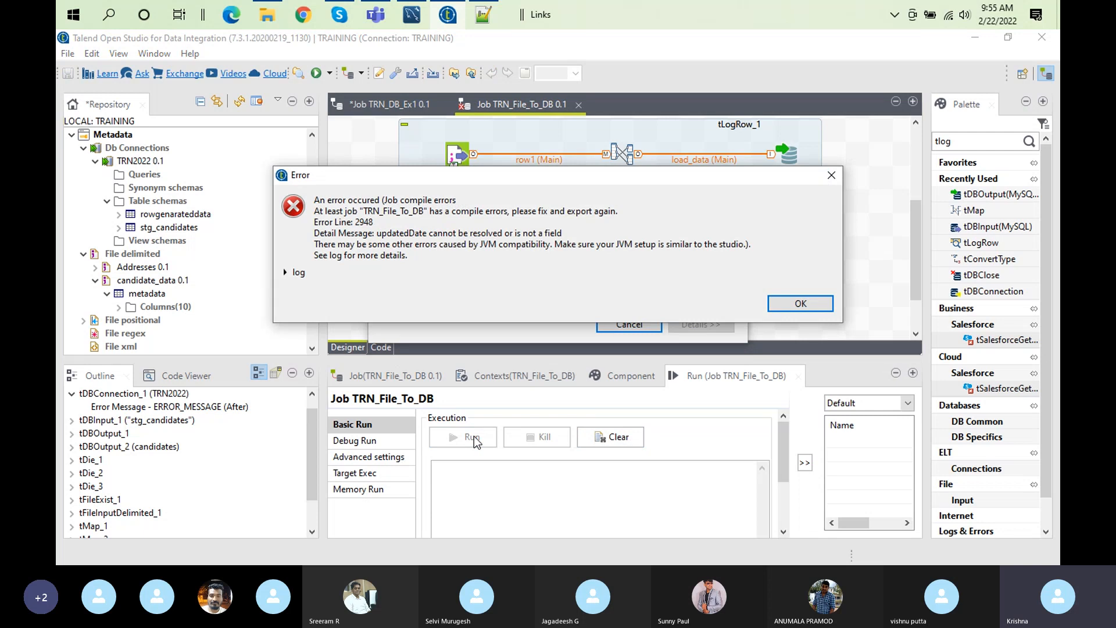
left_click(287, 276)
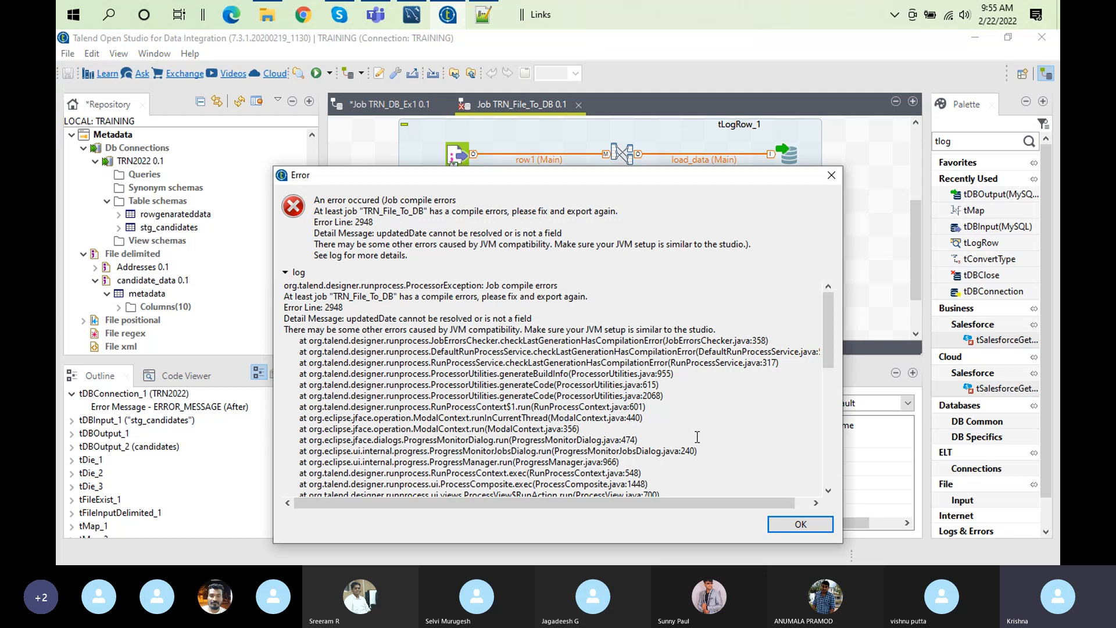
left_click(802, 524)
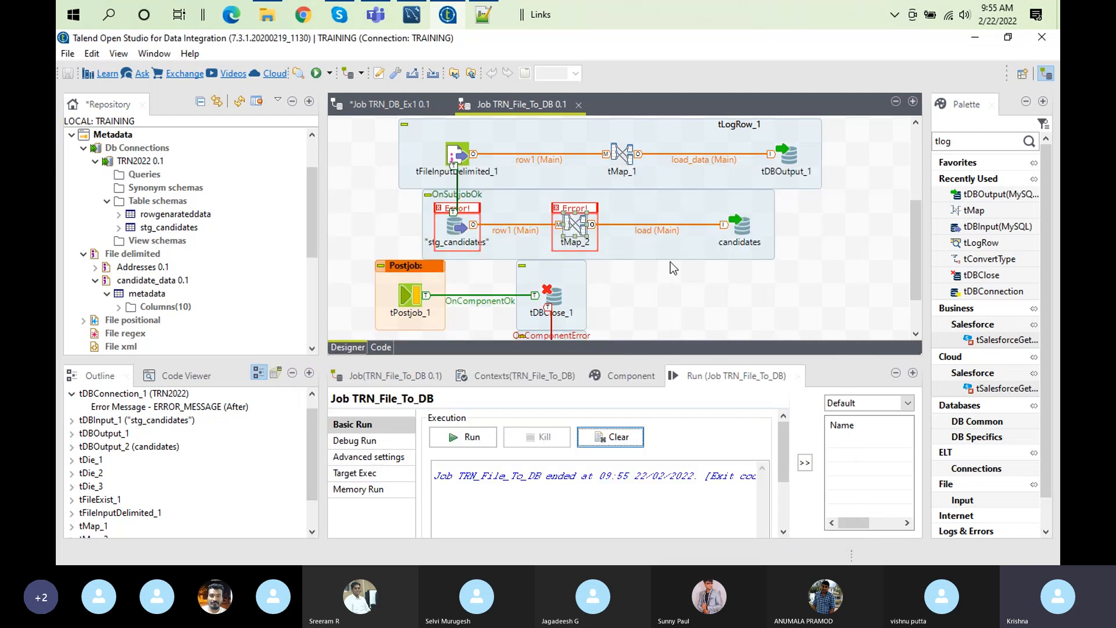
Step: Inspect the updatedDate expression in tMap_2 and compare the updatedDate column in row1 and load, keeping TalendDate.getCurrentDate()
double_click(569, 213)
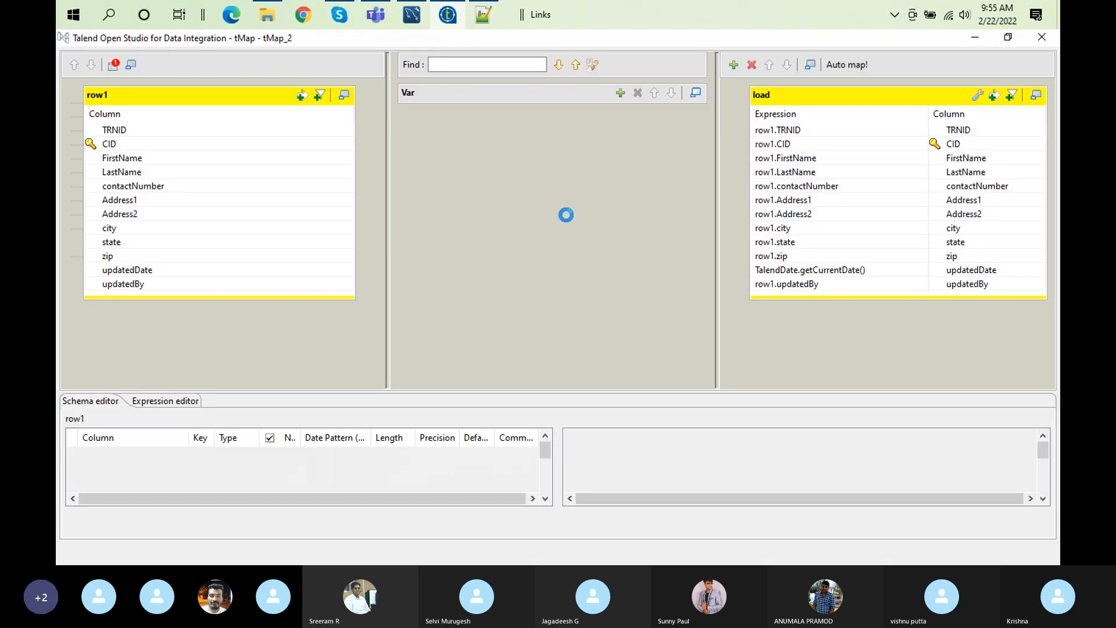
left_click(849, 269)
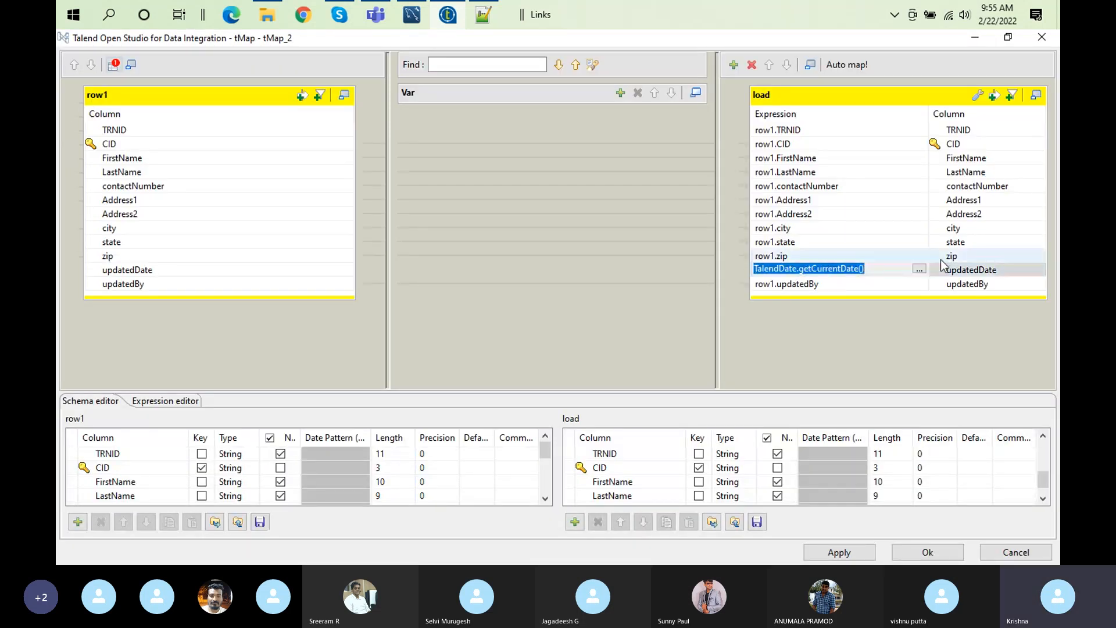
left_click(919, 268)
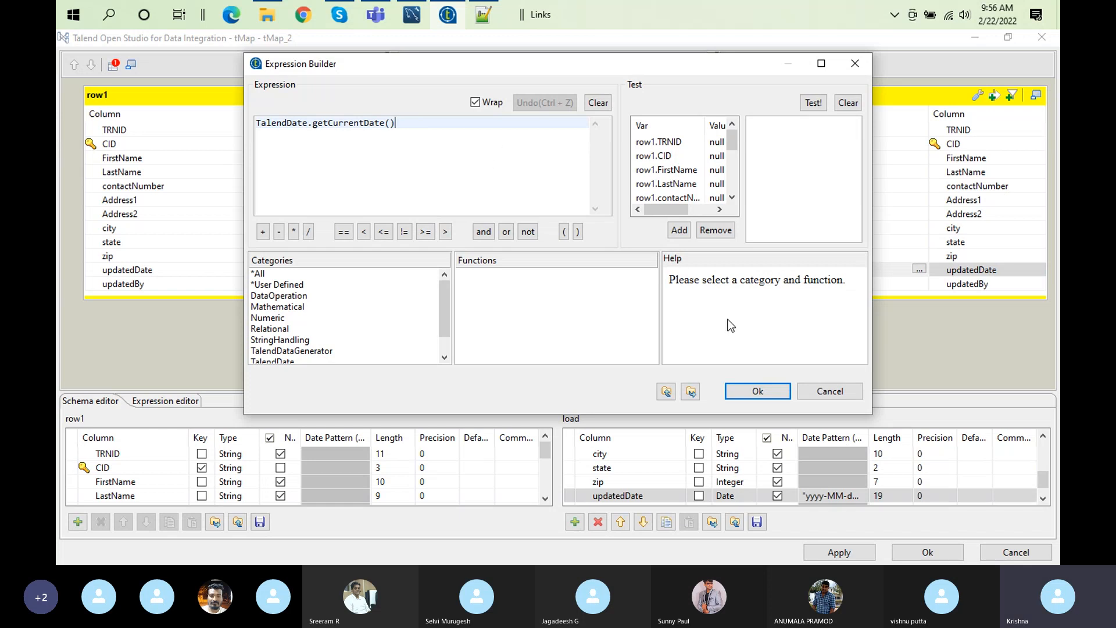
left_click(779, 386)
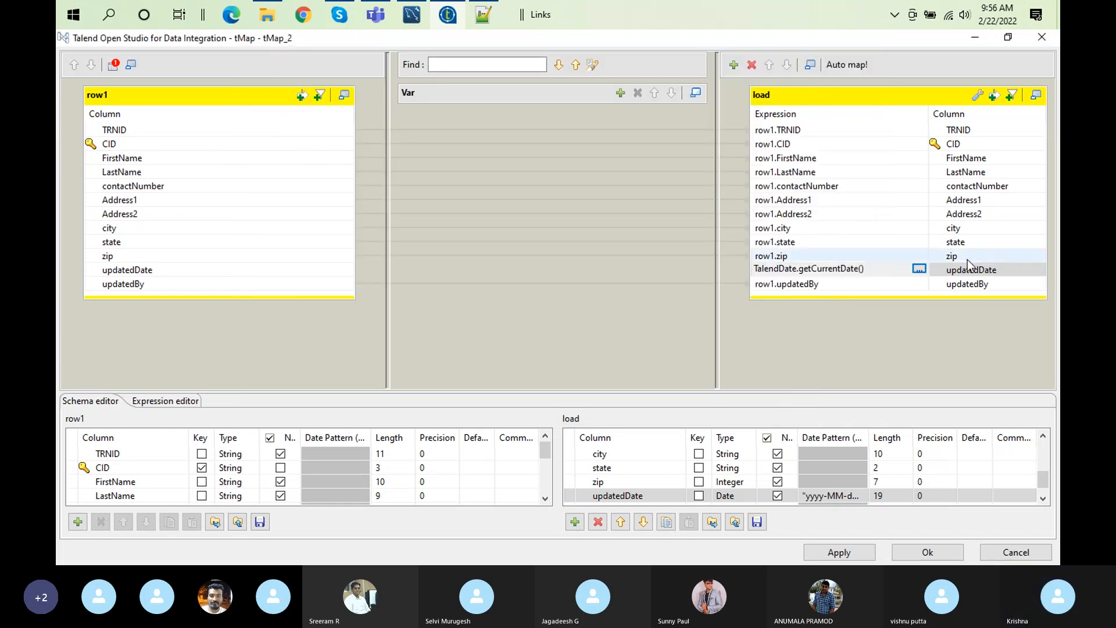
left_click(983, 270)
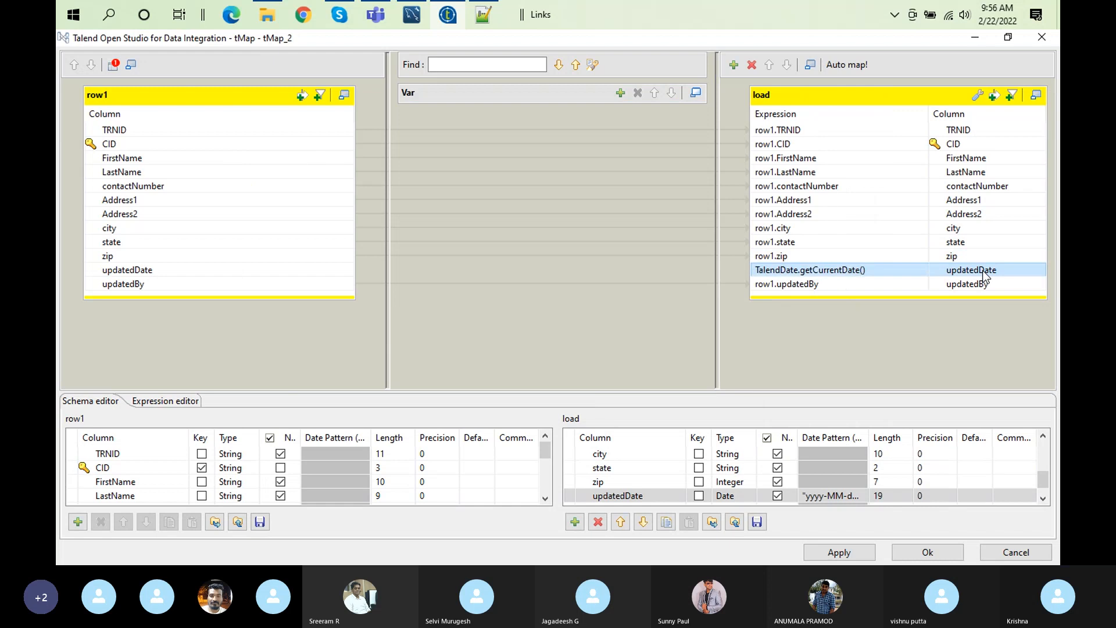
left_click(172, 261)
left_click(177, 270)
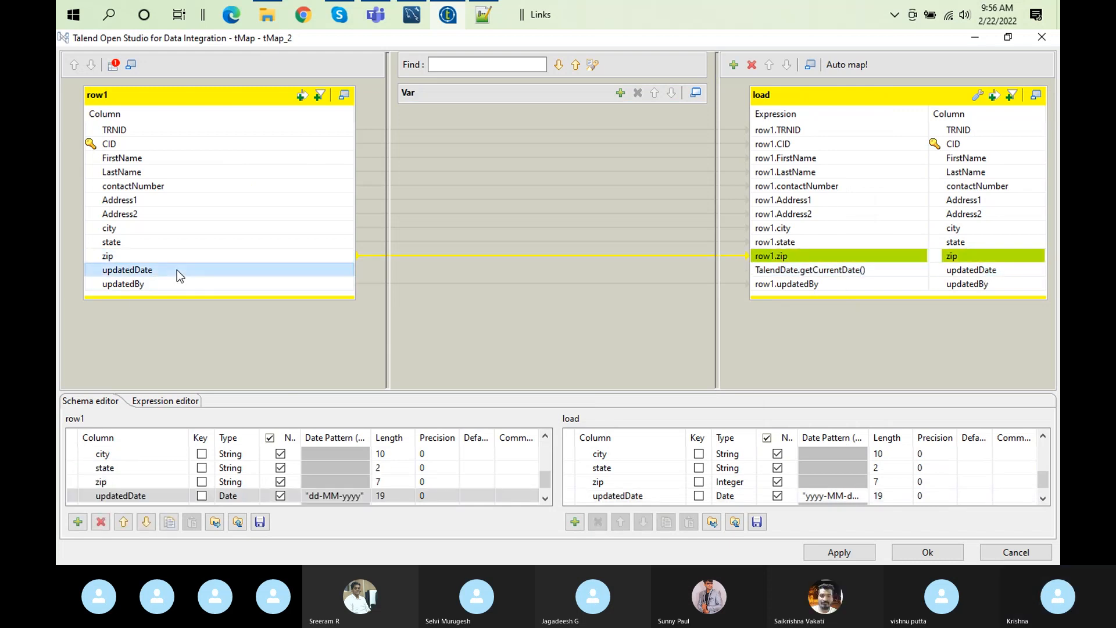
left_click(1002, 273)
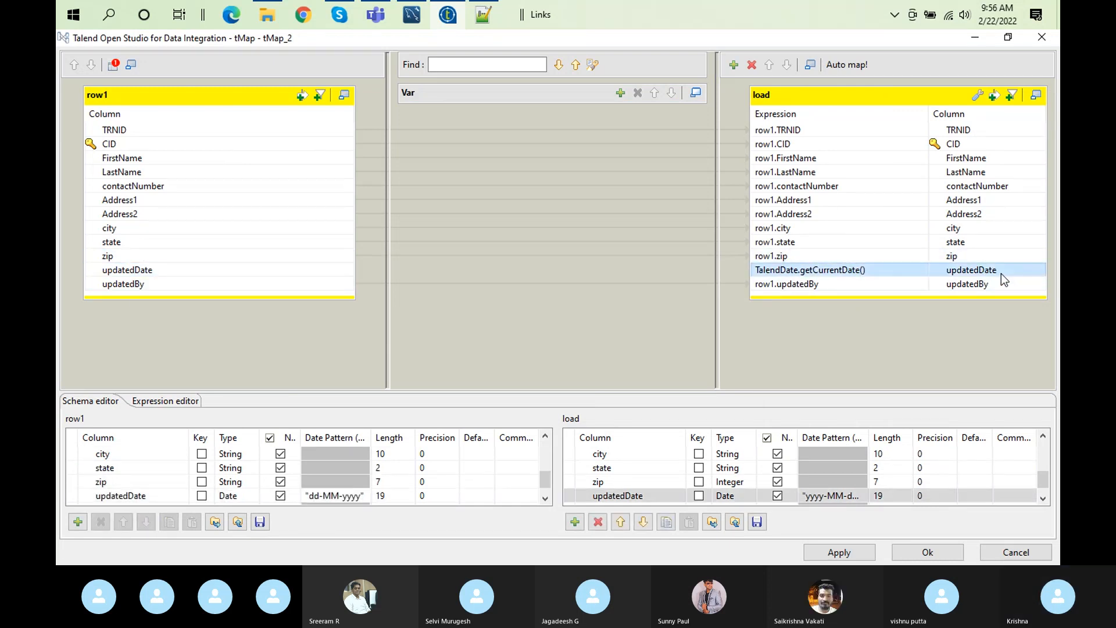
left_click(928, 553)
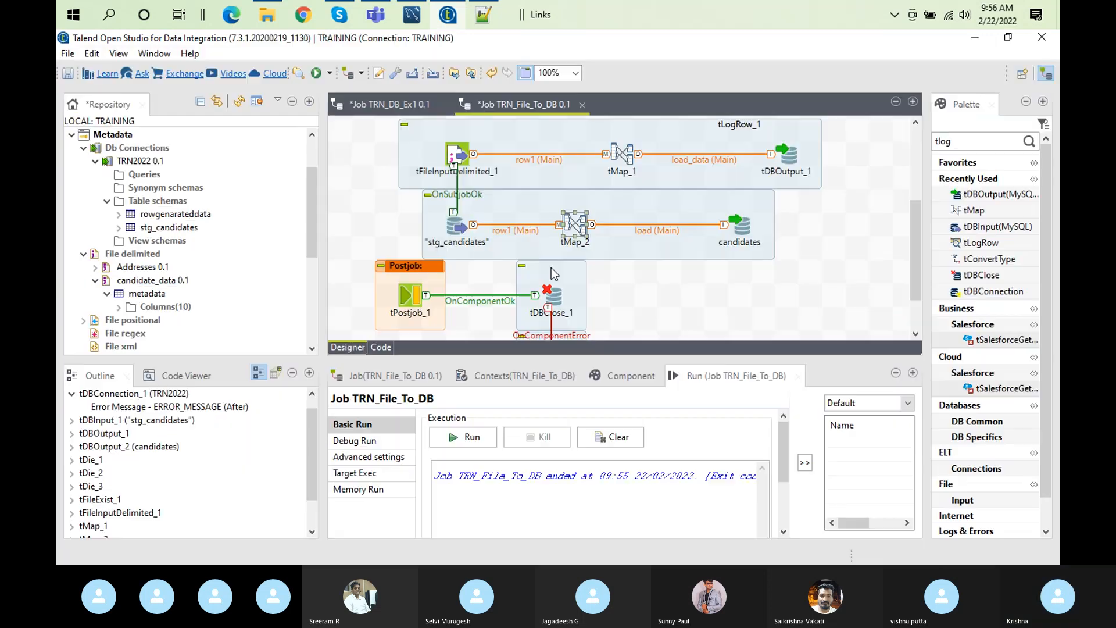
Step: Enlarge the settings of the stg_candidates input component and copy its SELECT query without the enclosing quotes
double_click(466, 227)
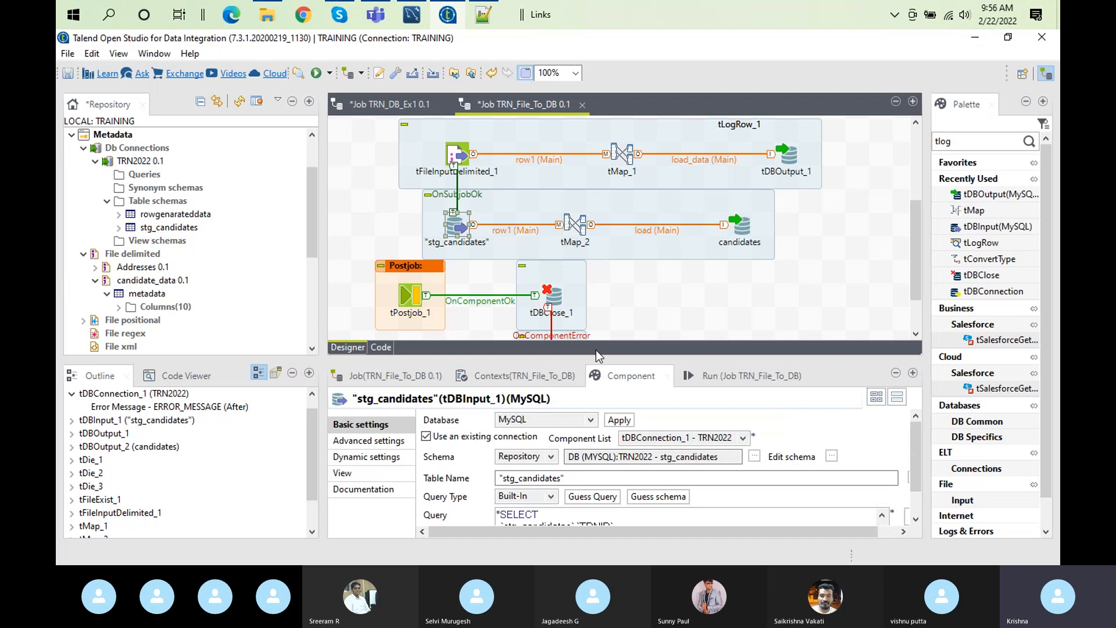
double_click(629, 373)
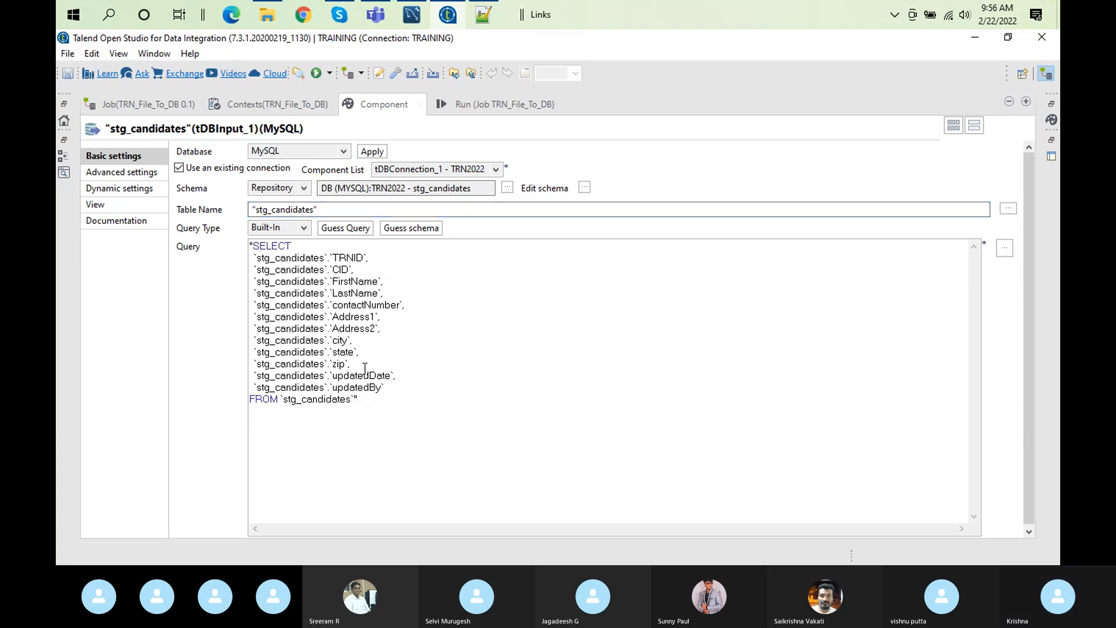
left_click(353, 400, "shift")
key("ctrl+c")
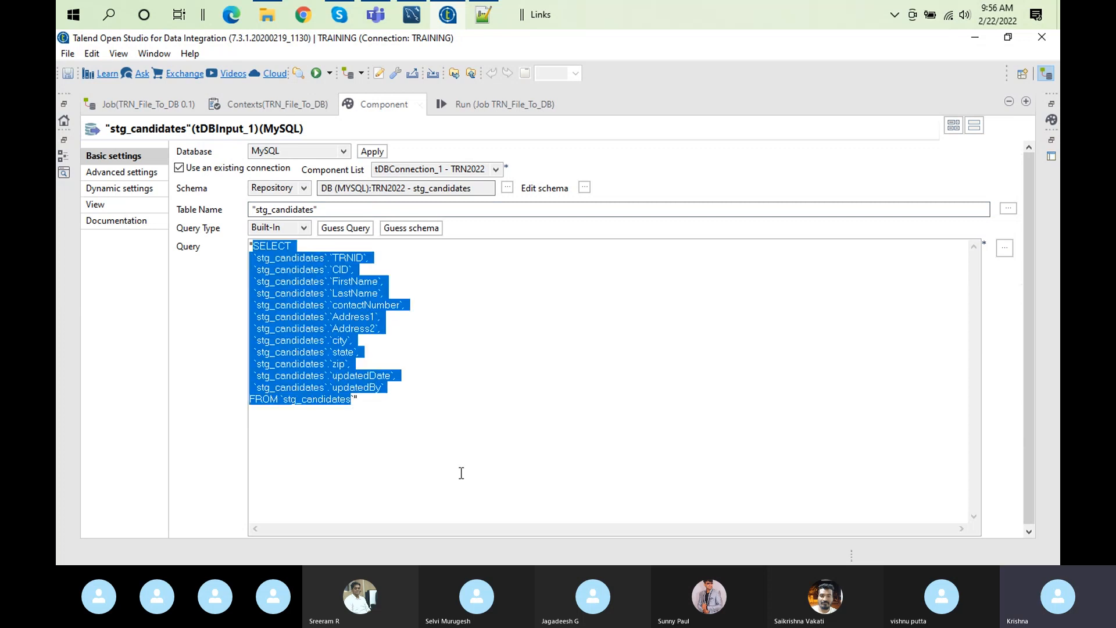
Step: Switch to MySQL Workbench, close the stg_candidates table editor, and paste the copied query below the existing SELECT statement
left_click(412, 15)
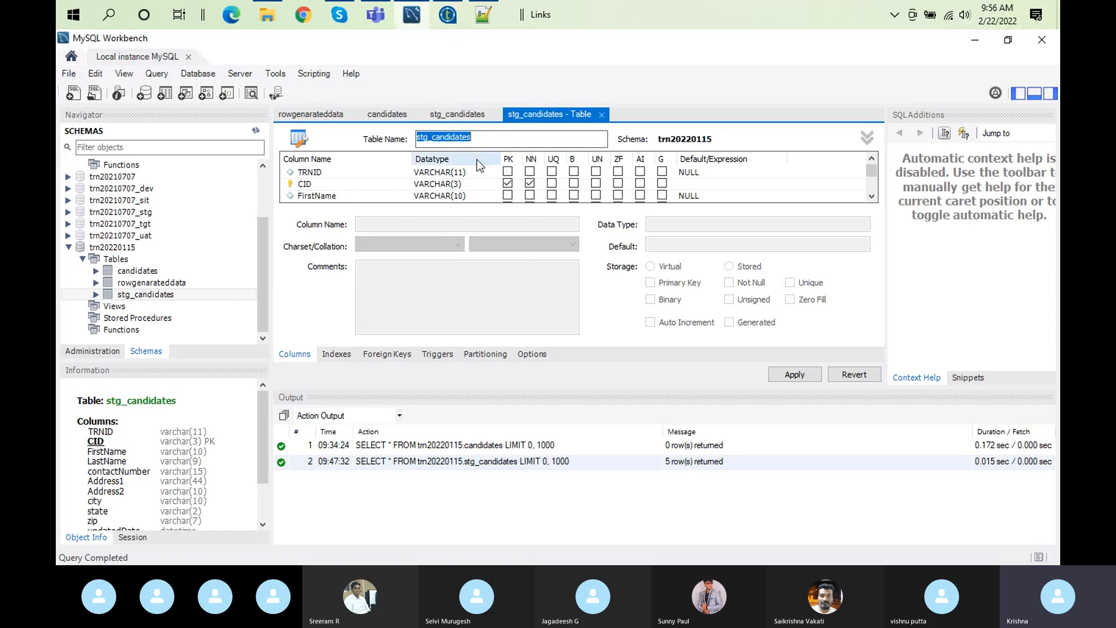
left_click(602, 115)
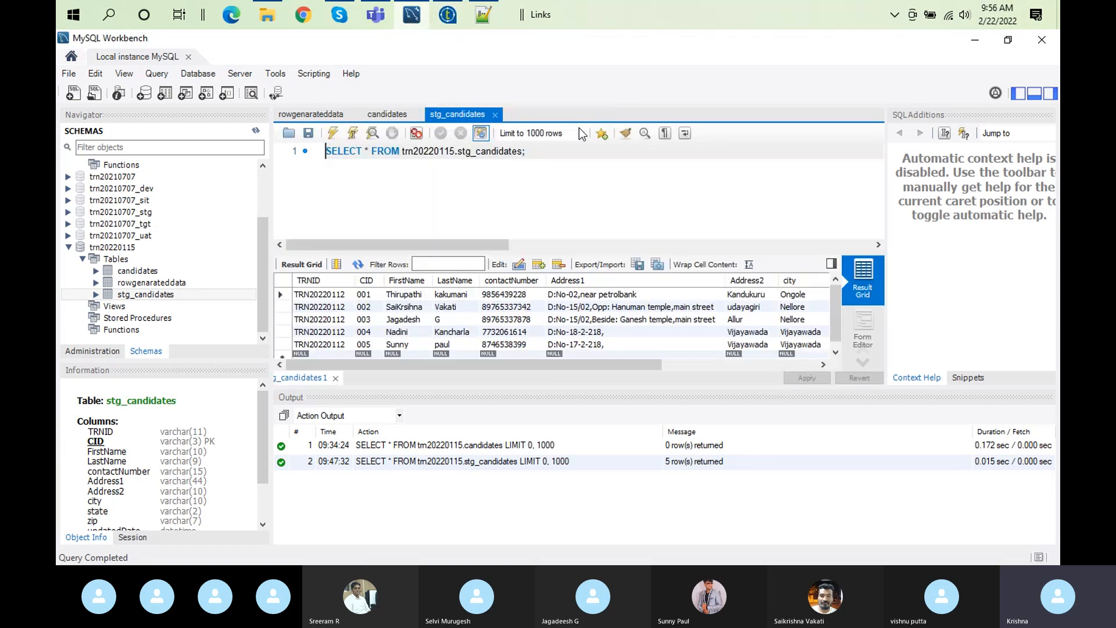
left_click(523, 153)
key("Return")
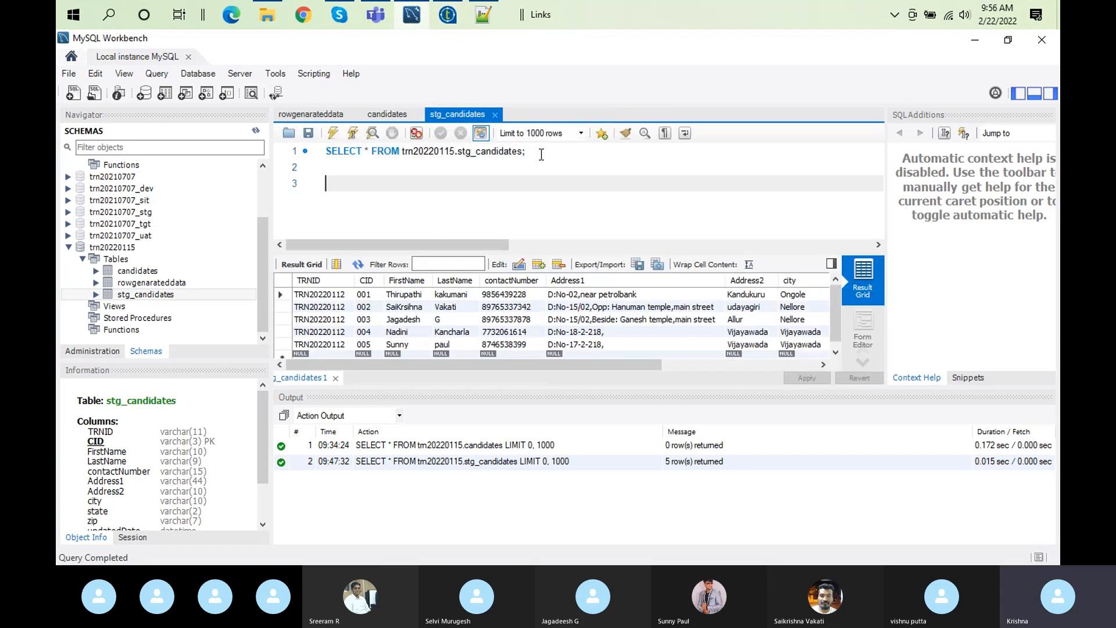
key("ctrl+v")
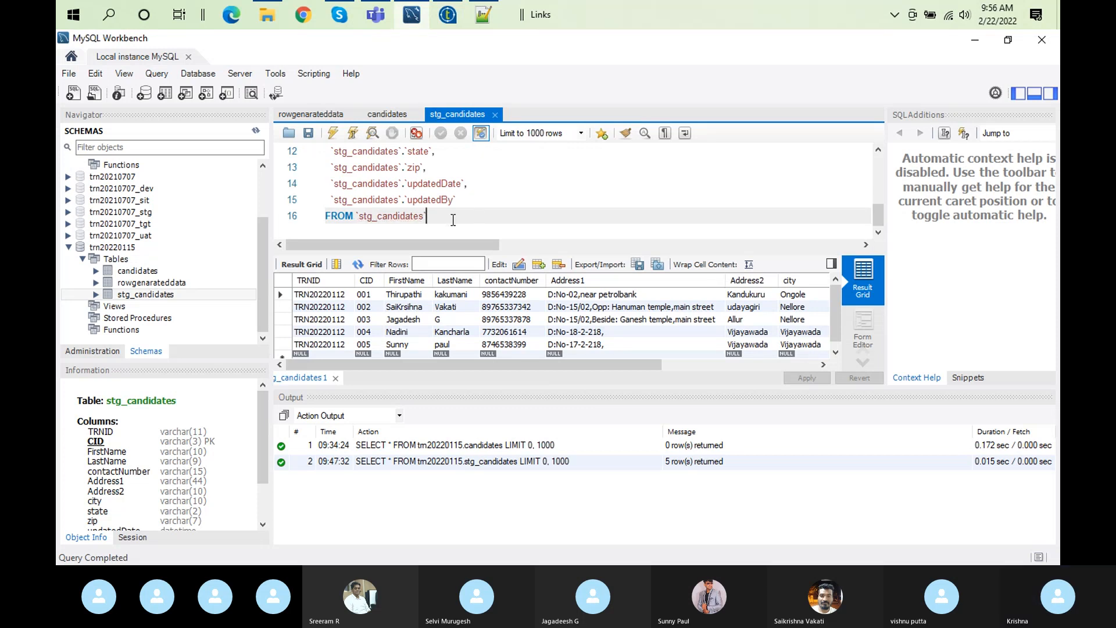
Step: Select the whole pasted stg_candidates SELECT statement from line 3 onward and execute only that selection
key("ctrl+a")
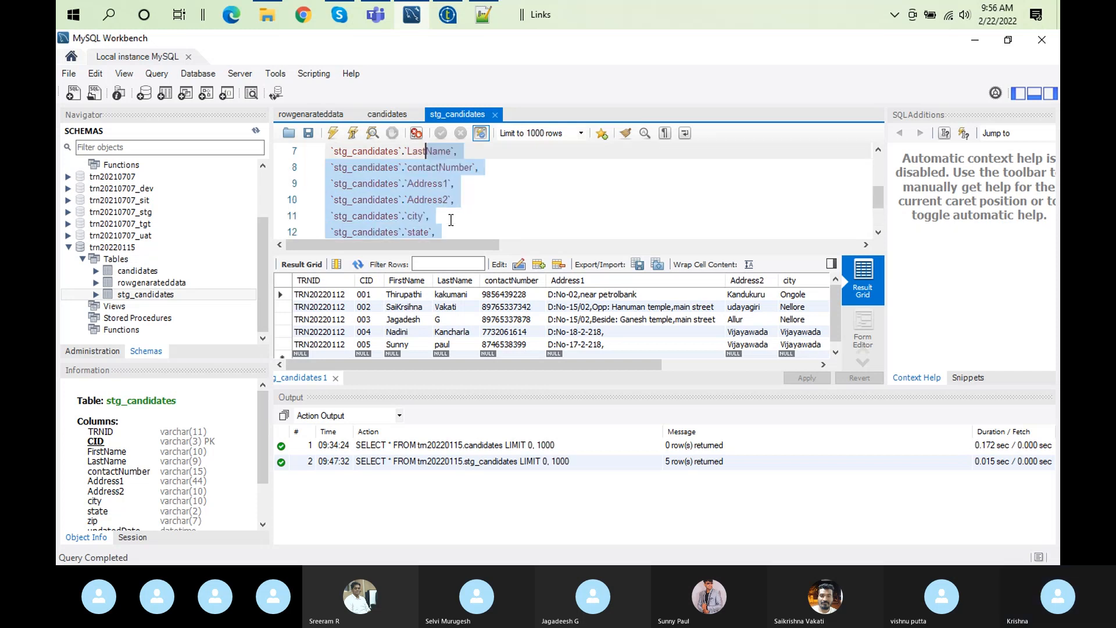
key("shift+Down")
key("shift+Down")
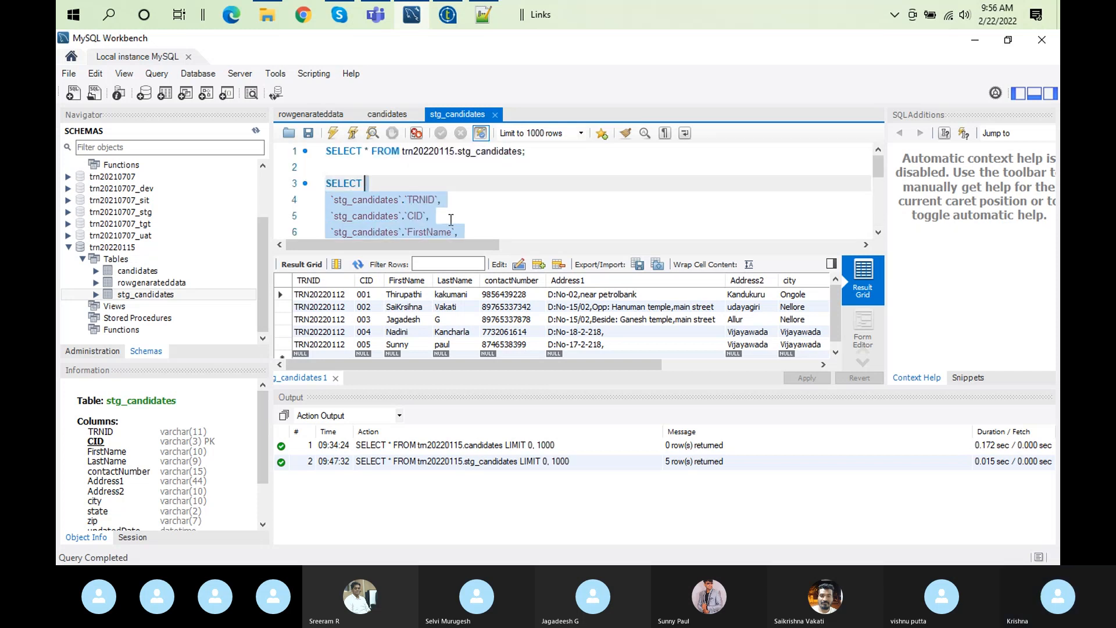
key("shift+Left")
key("shift+Left")
key("shift+Left")
key("shift+Left")
key("shift+Left")
key("shift+Left")
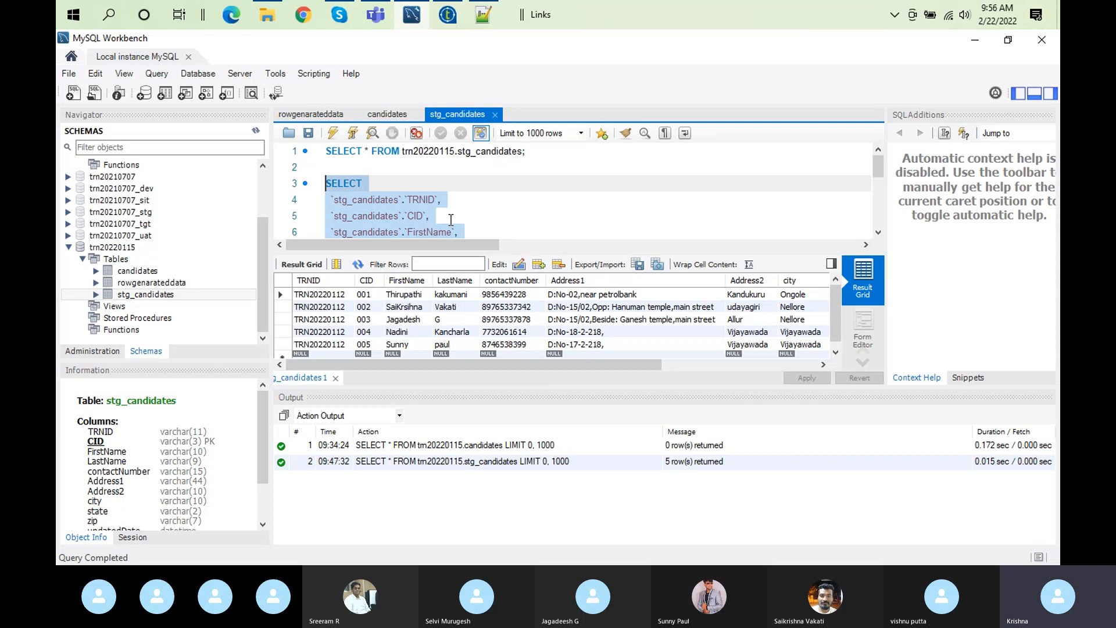
left_click(335, 137)
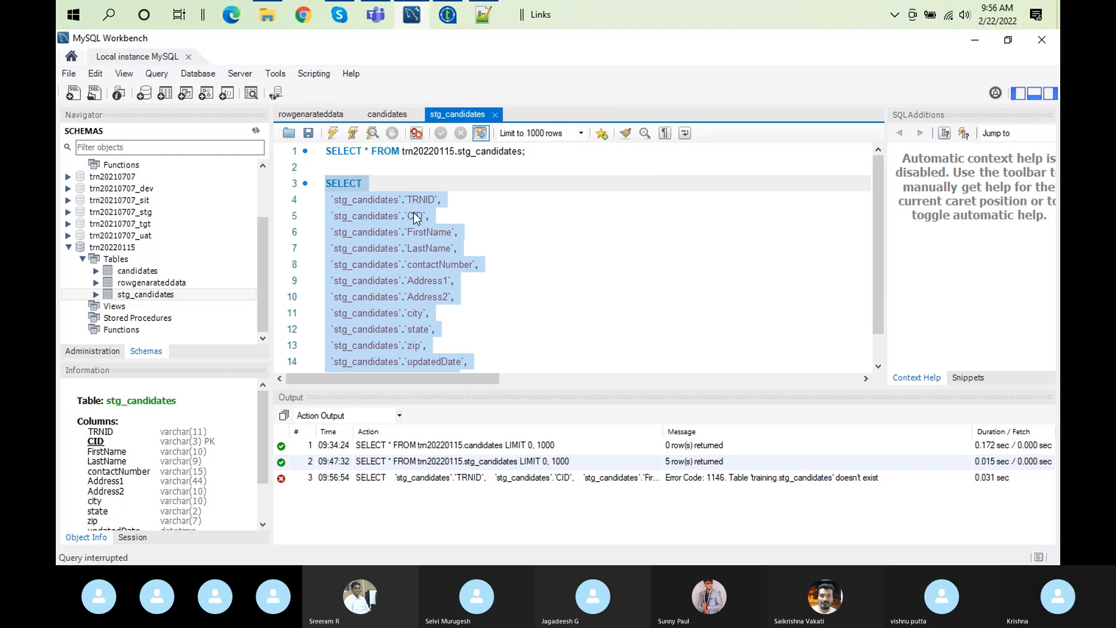
Step: Set trn20220115 as the default schema and rerun the selected stg_candidates SELECT statement
right_click(118, 251)
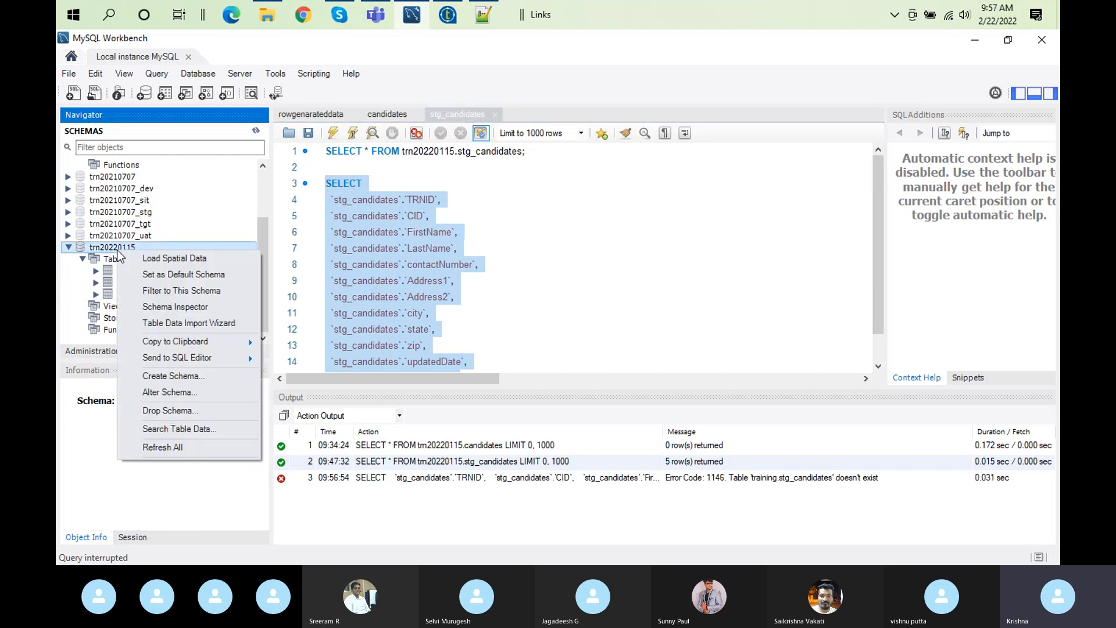
left_click(189, 275)
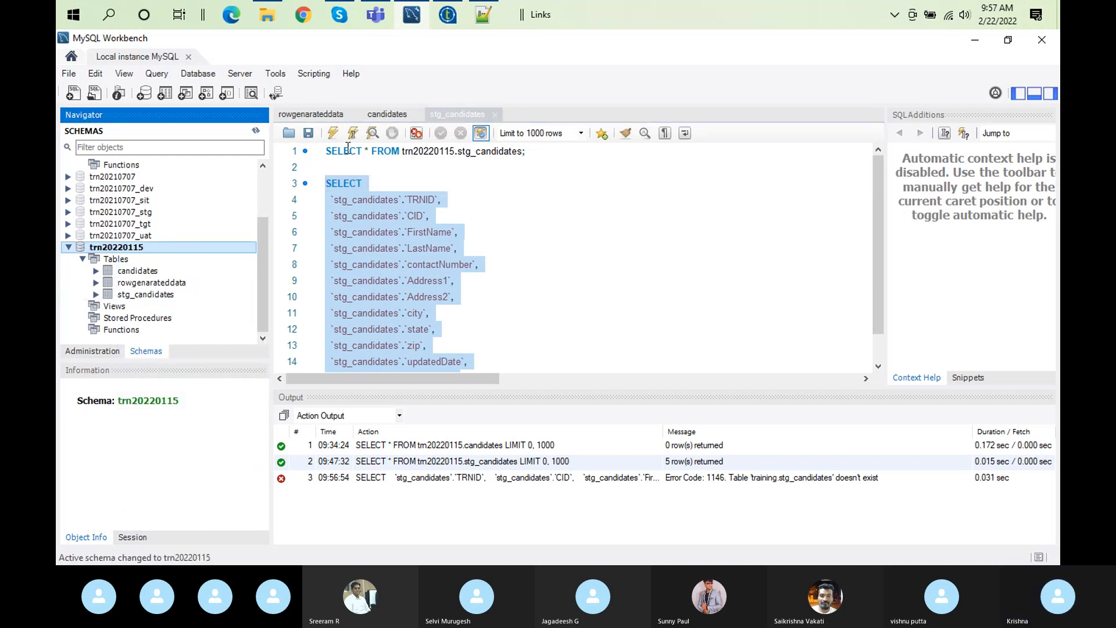
left_click(333, 133)
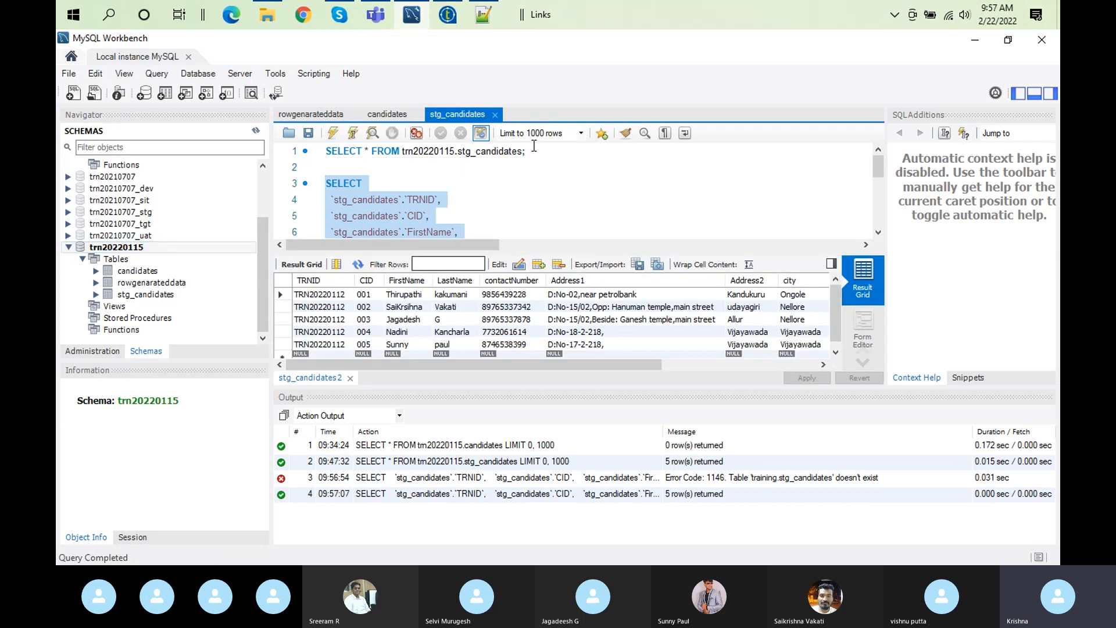
Step: Switch to Talend Open Studio, restore the enlarged settings panel to normal size, and open tMap_2 at row1's updatedDate column
left_click(447, 15)
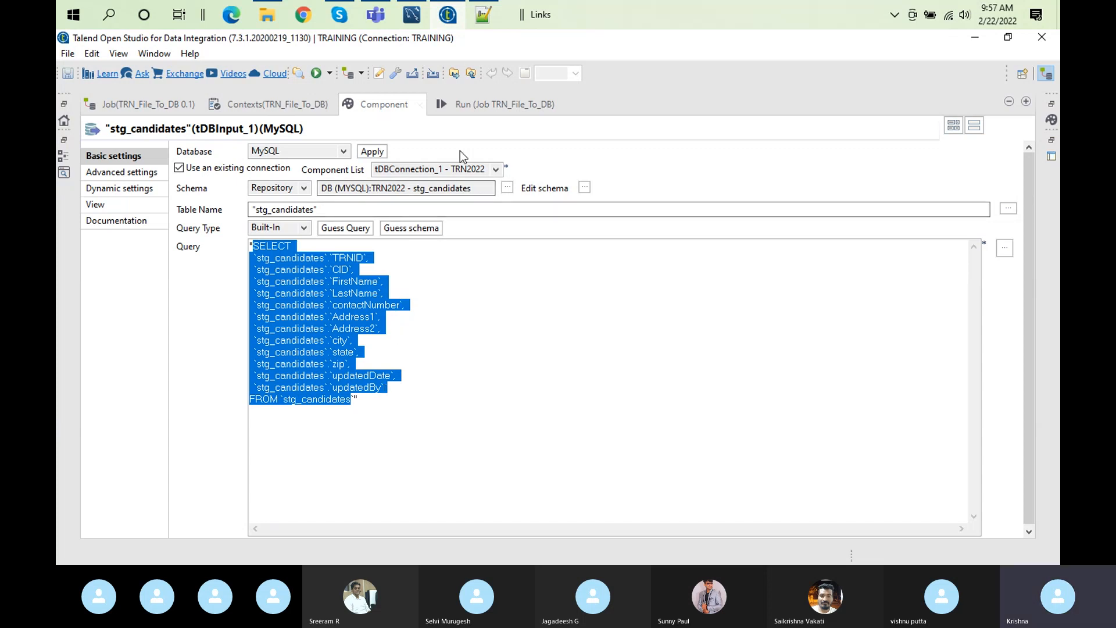
left_click(483, 106)
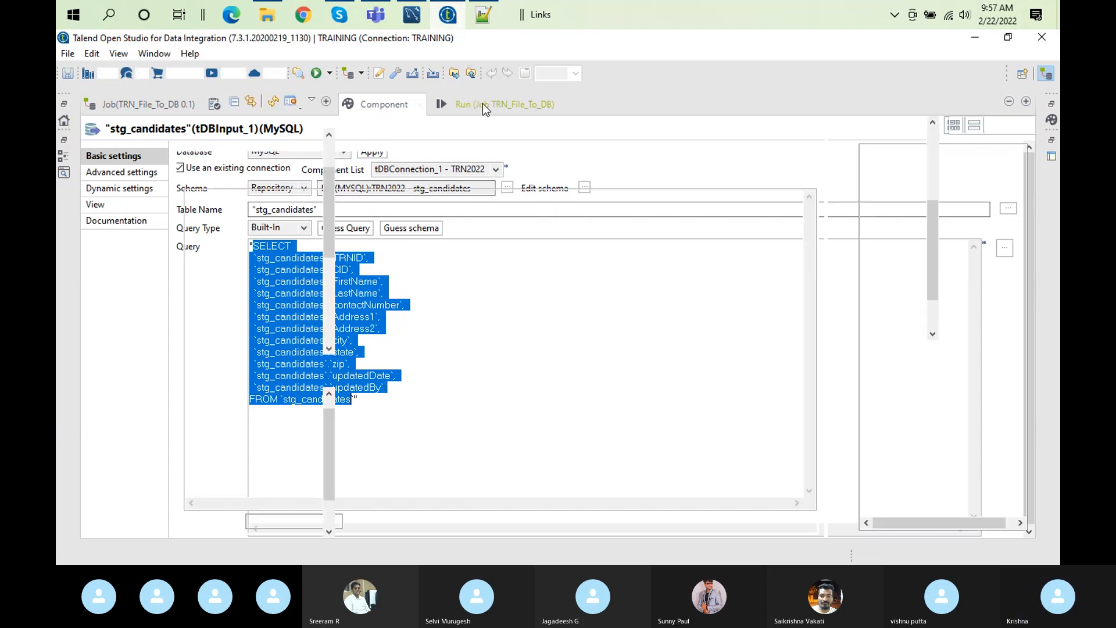
double_click(569, 224)
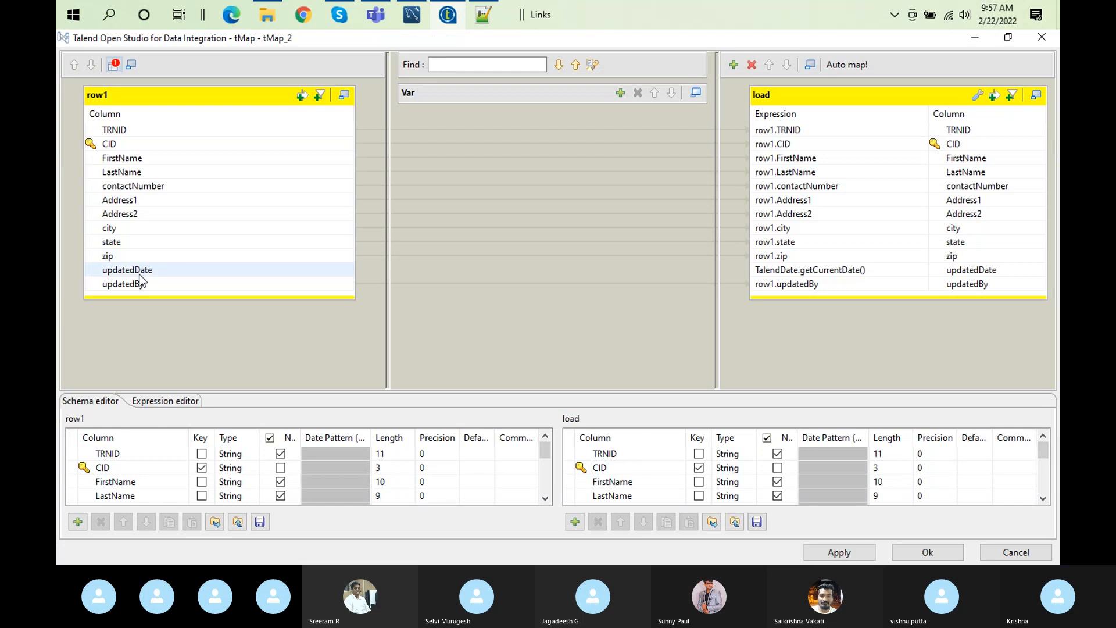
left_click(139, 272)
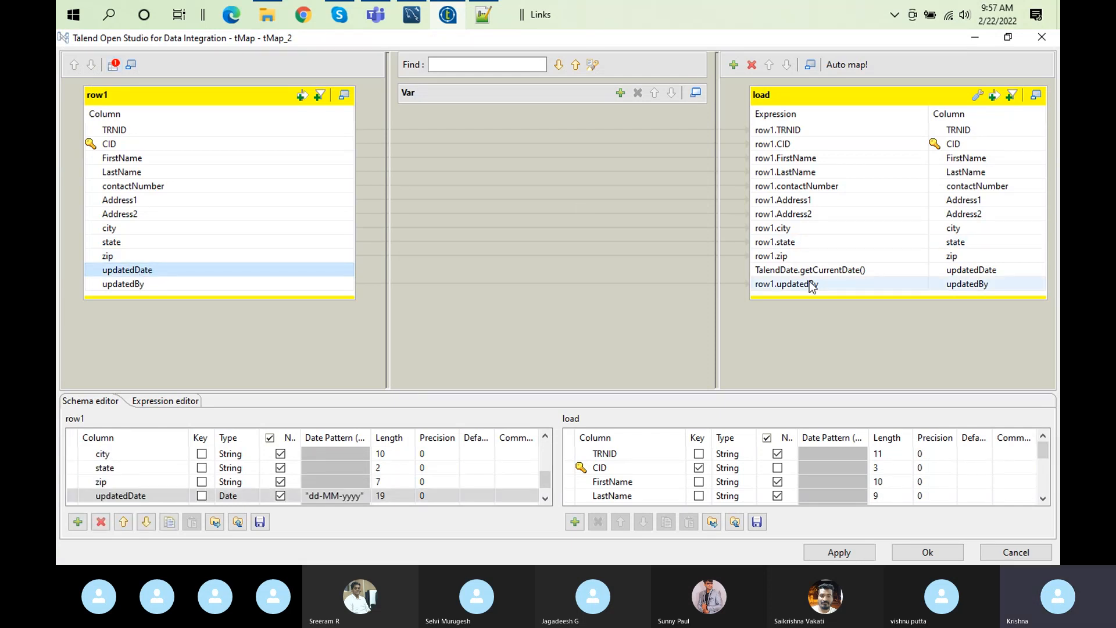
Step: Clear load's updatedDate expression in tMap_2, rebuild it as TalendDate.getCurrentDate() from the TalendDate functions, and apply the mapping
left_click(838, 269)
key("BackSpace")
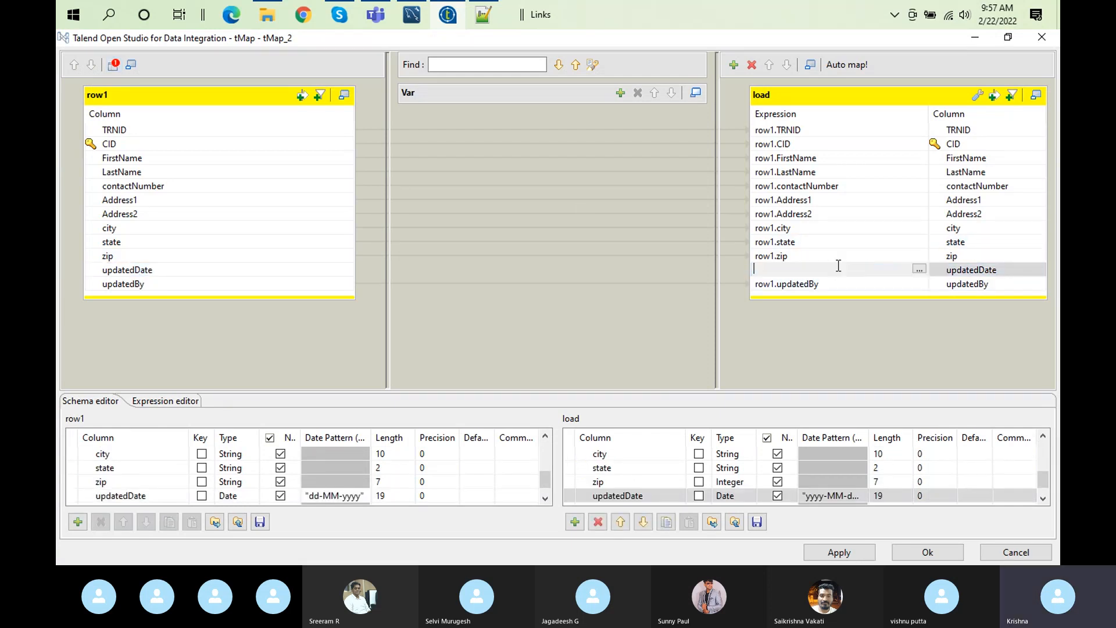
left_click(919, 269)
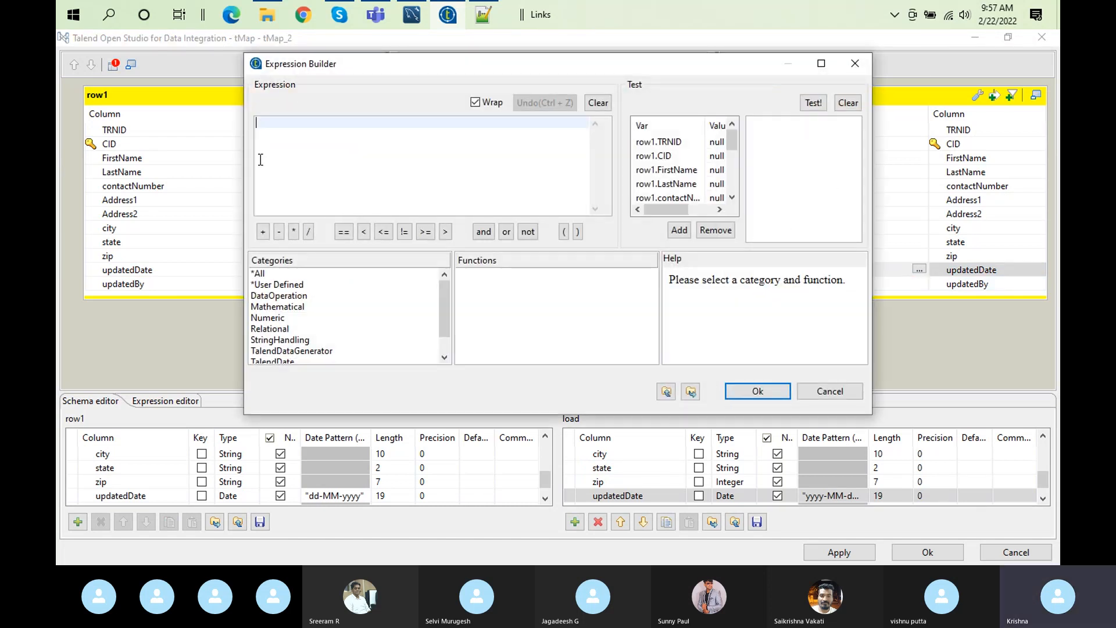
left_click(280, 362)
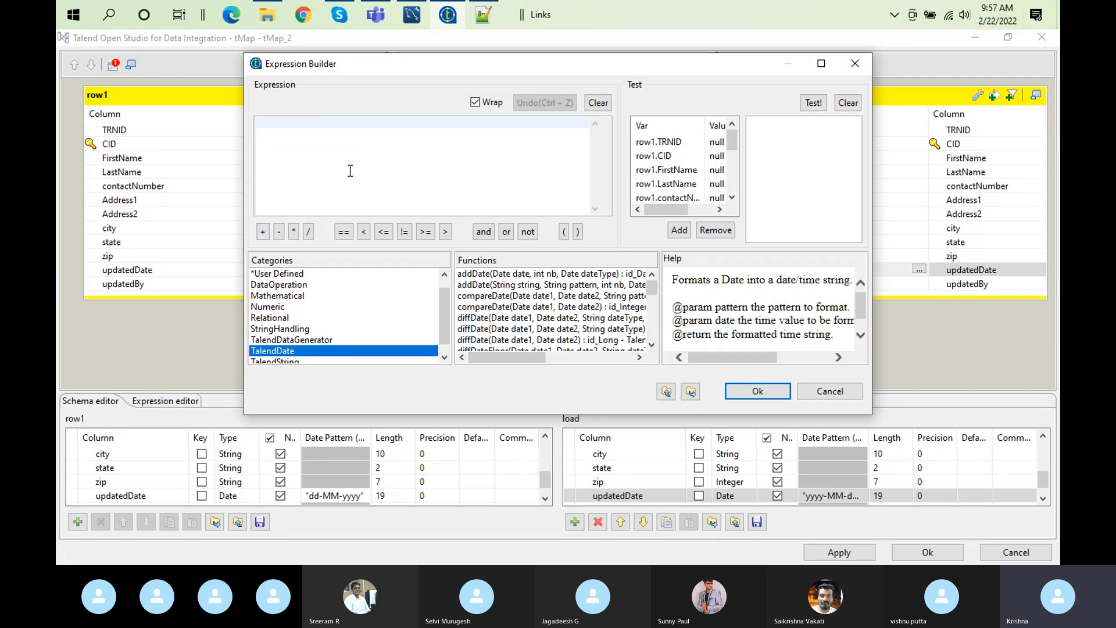
left_click(504, 347)
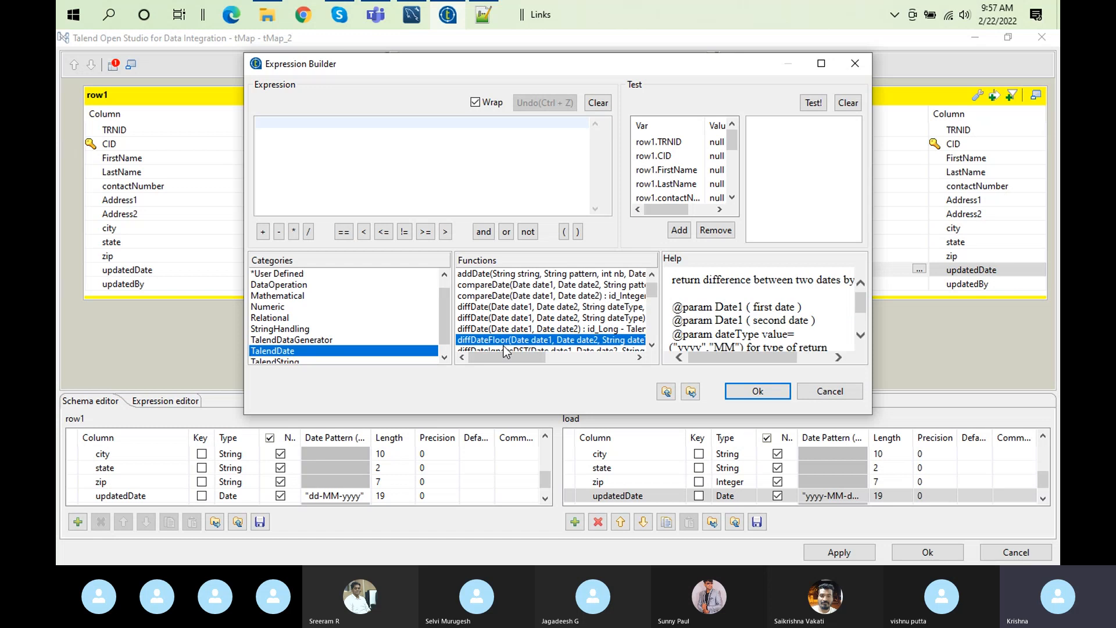
key("g")
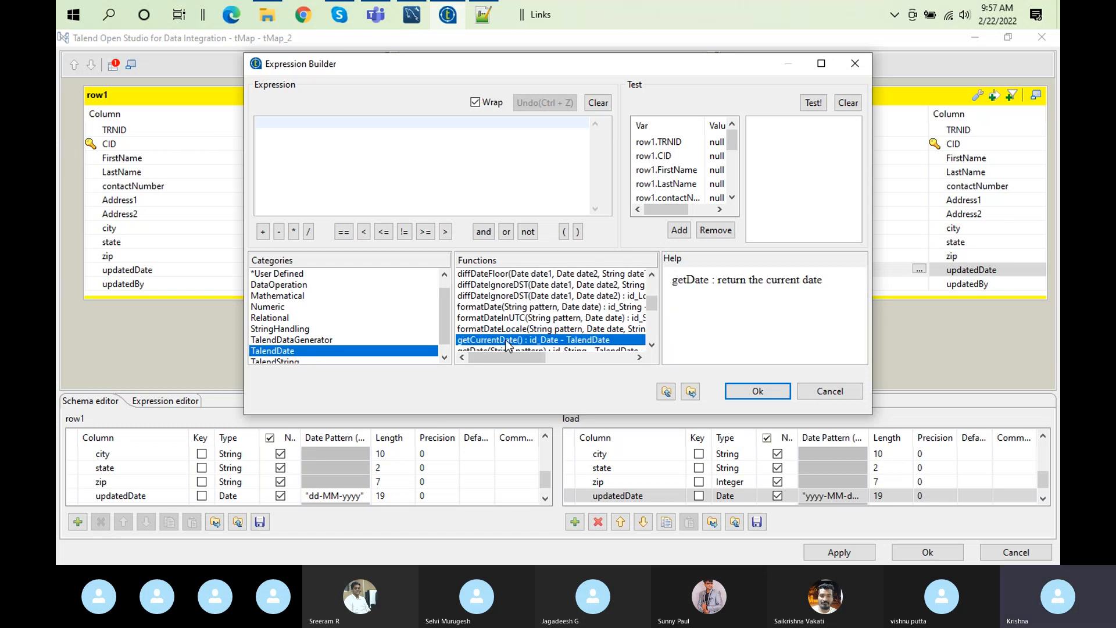
double_click(507, 342)
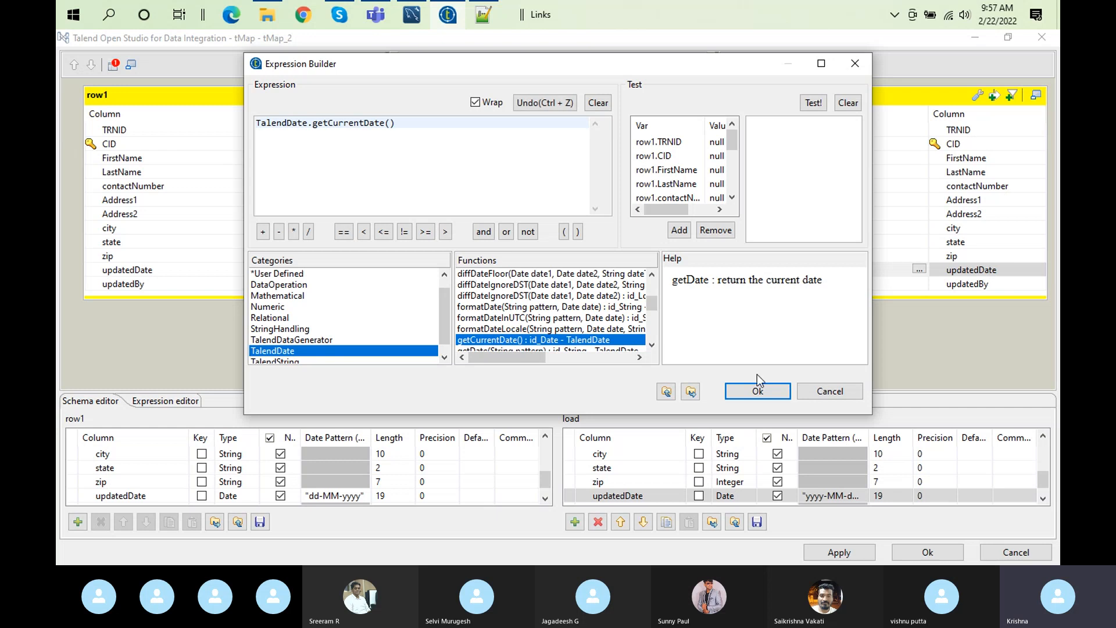
left_click(758, 392)
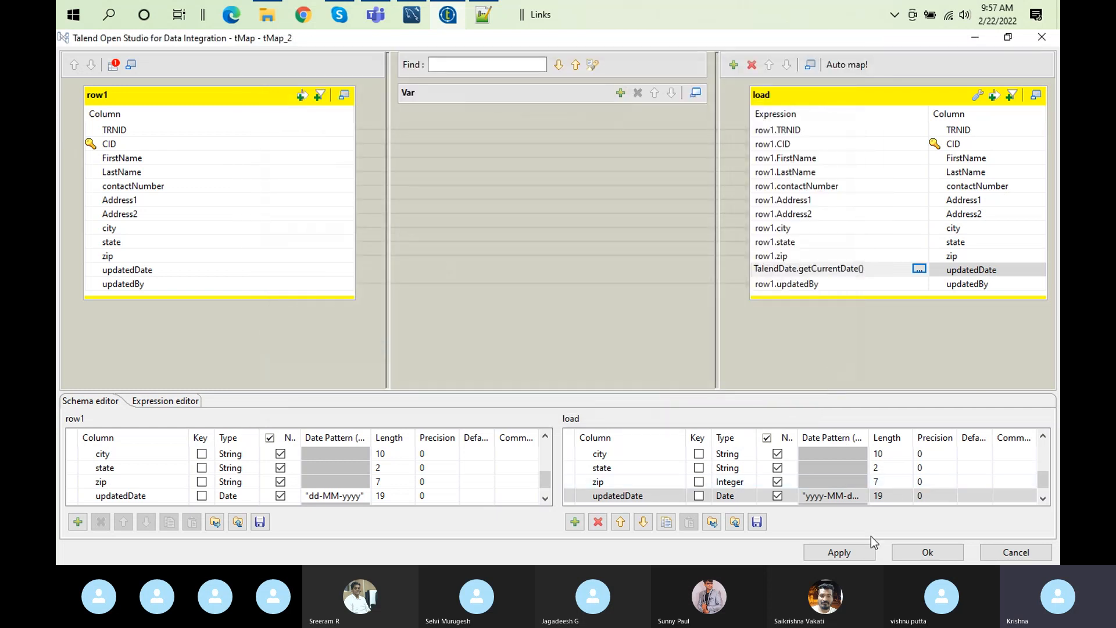
left_click(855, 553)
left_click(947, 549)
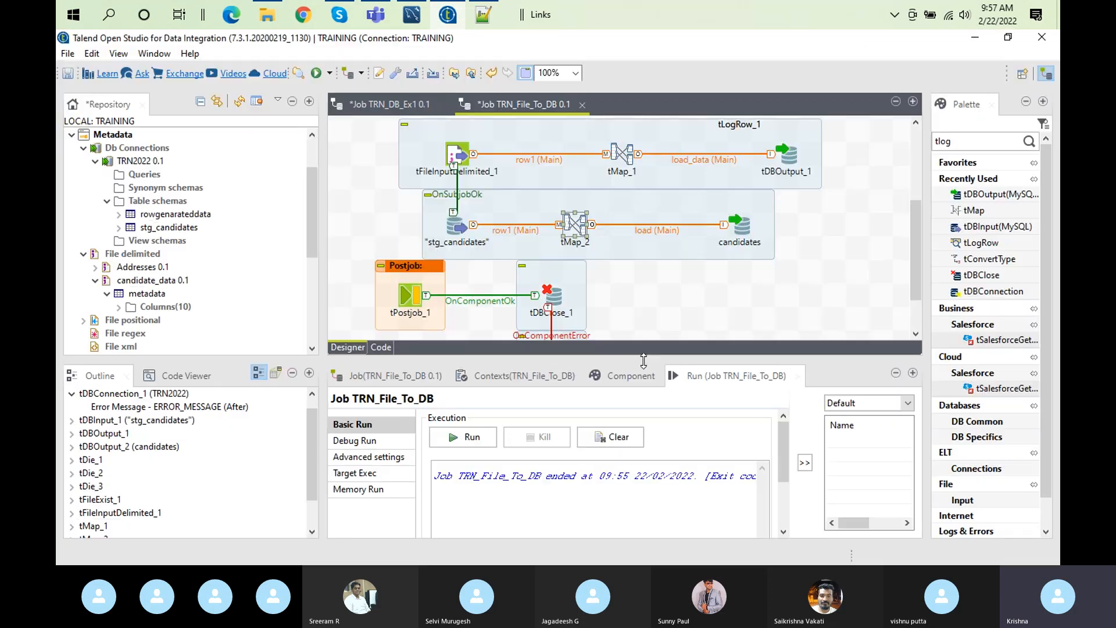
Step: Run TRN_File_To_DB, expand the log of the compile error, and dismiss the error dialog
left_click(483, 438)
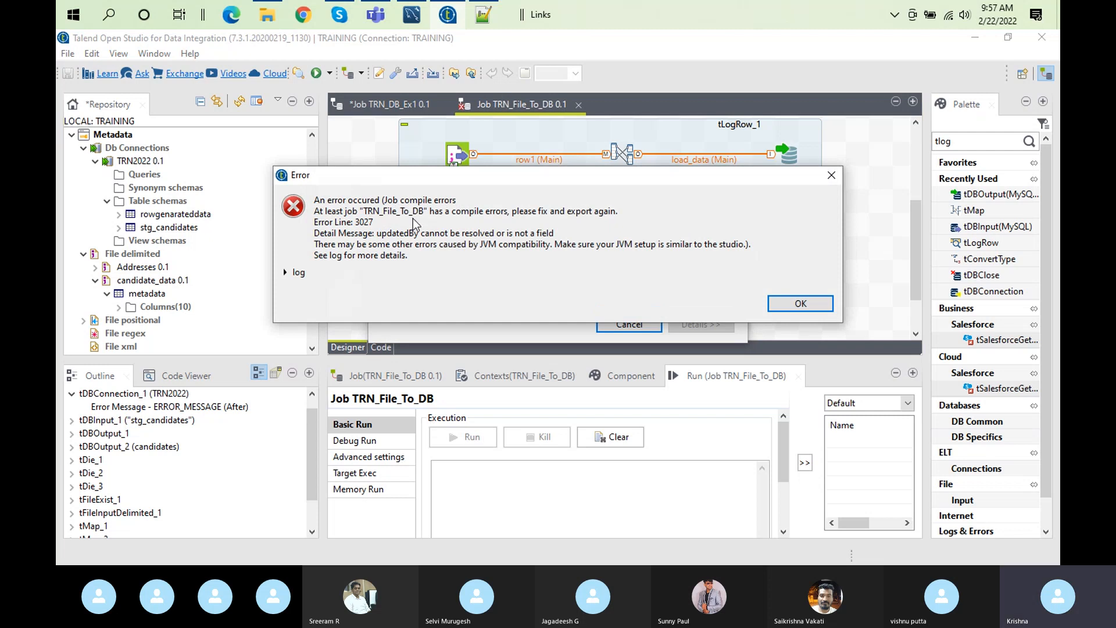
left_click(286, 273)
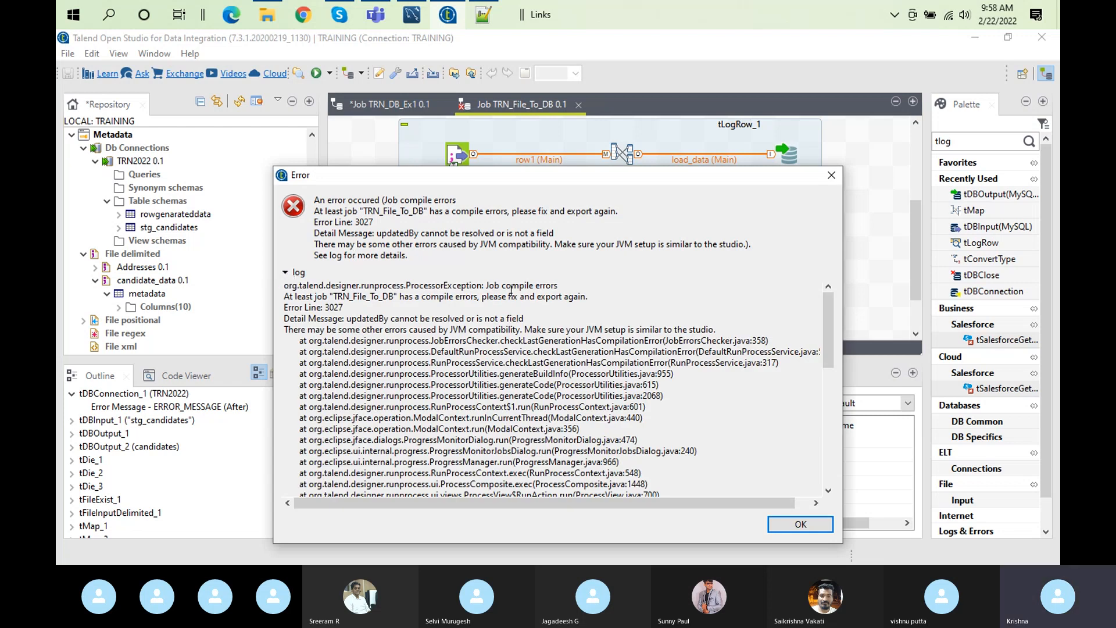
left_click(819, 523)
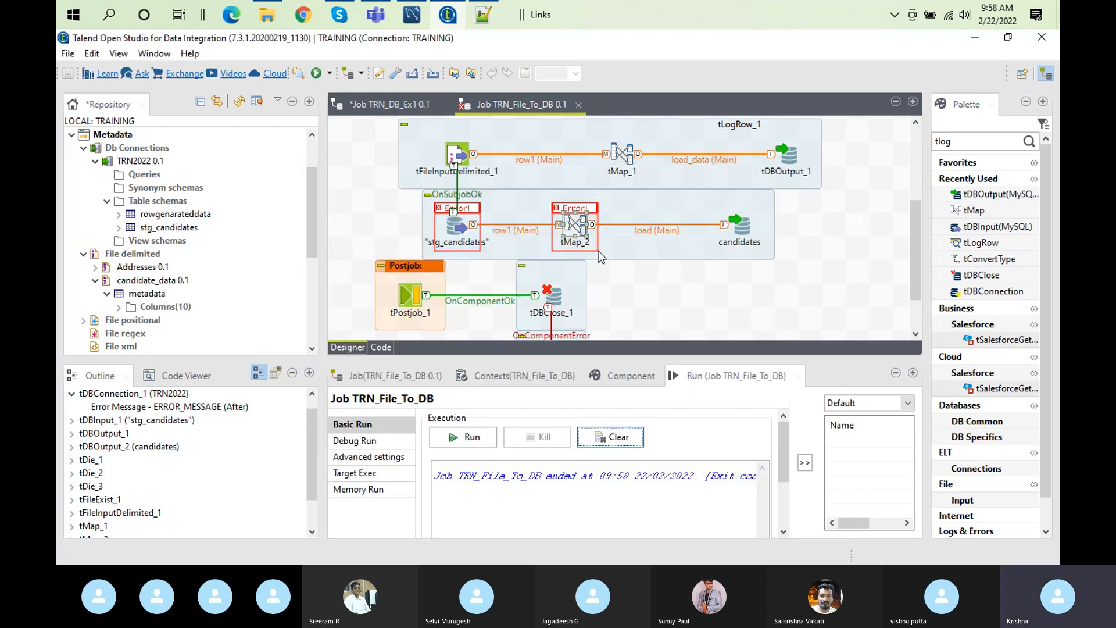
Step: Remove load's updatedBy expression in tMap_2, map row1's updatedBy to it again, and apply the mapping
double_click(572, 221)
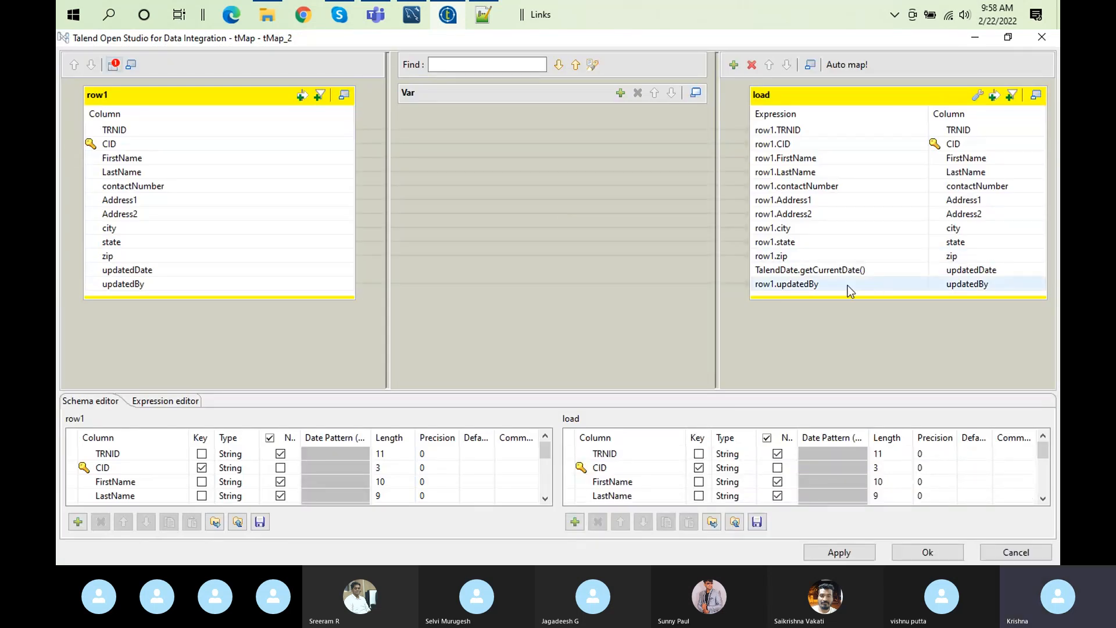
left_click(849, 285)
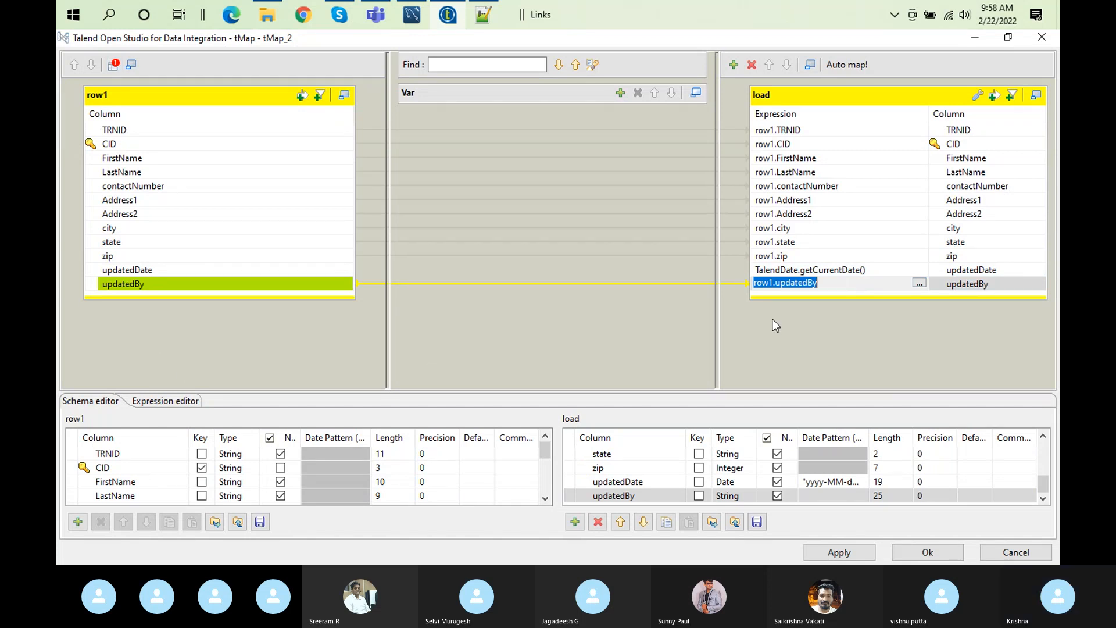
key("Delete")
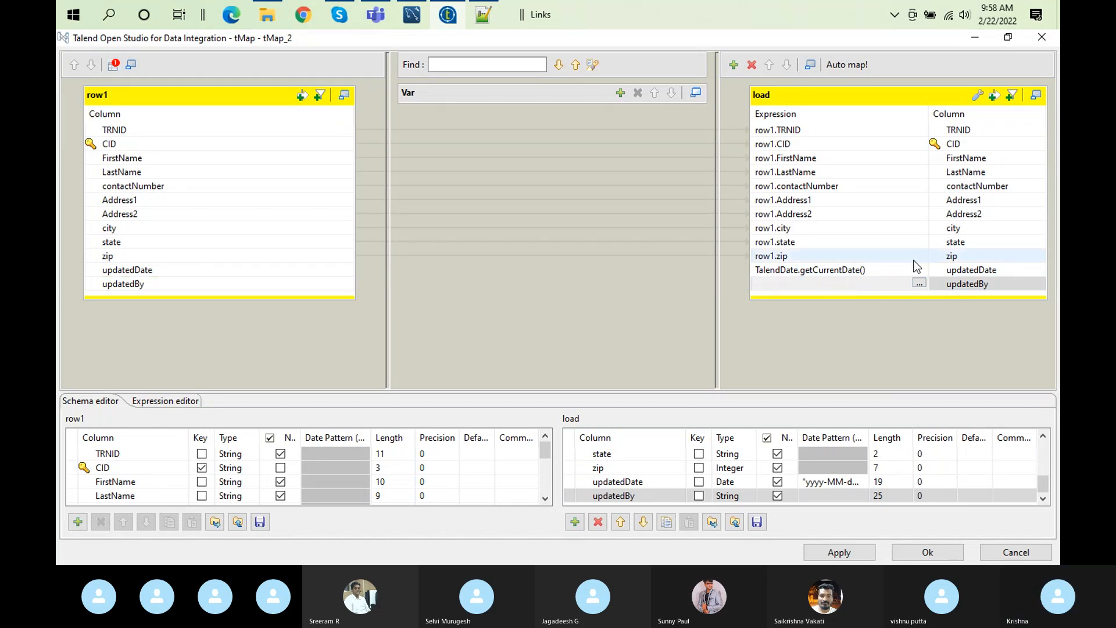
left_click_drag(128, 291, 764, 291)
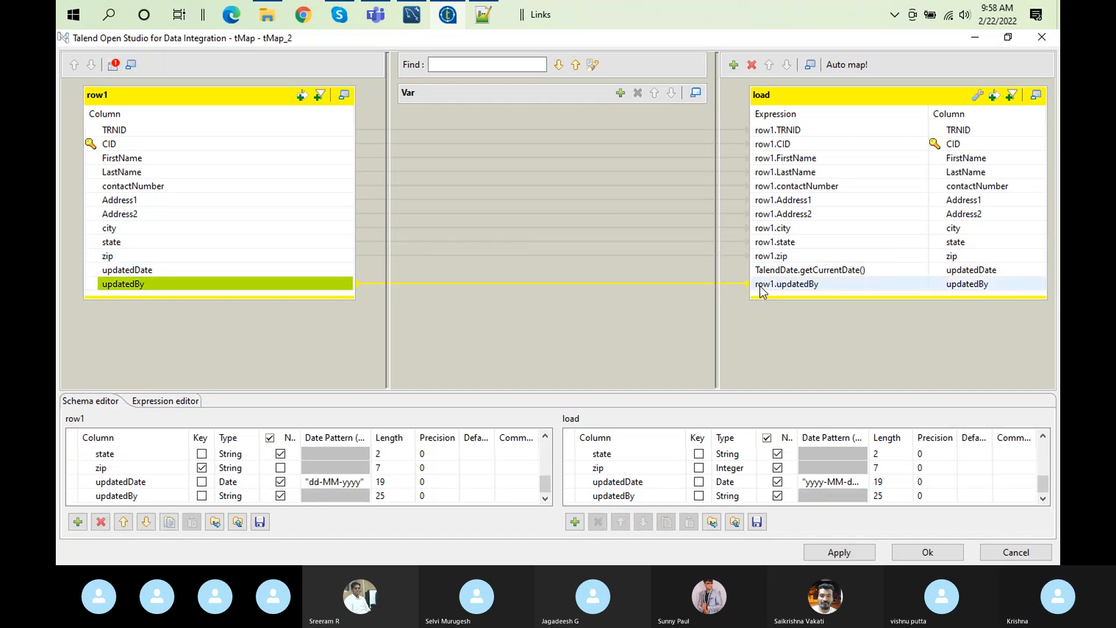
left_click(813, 281)
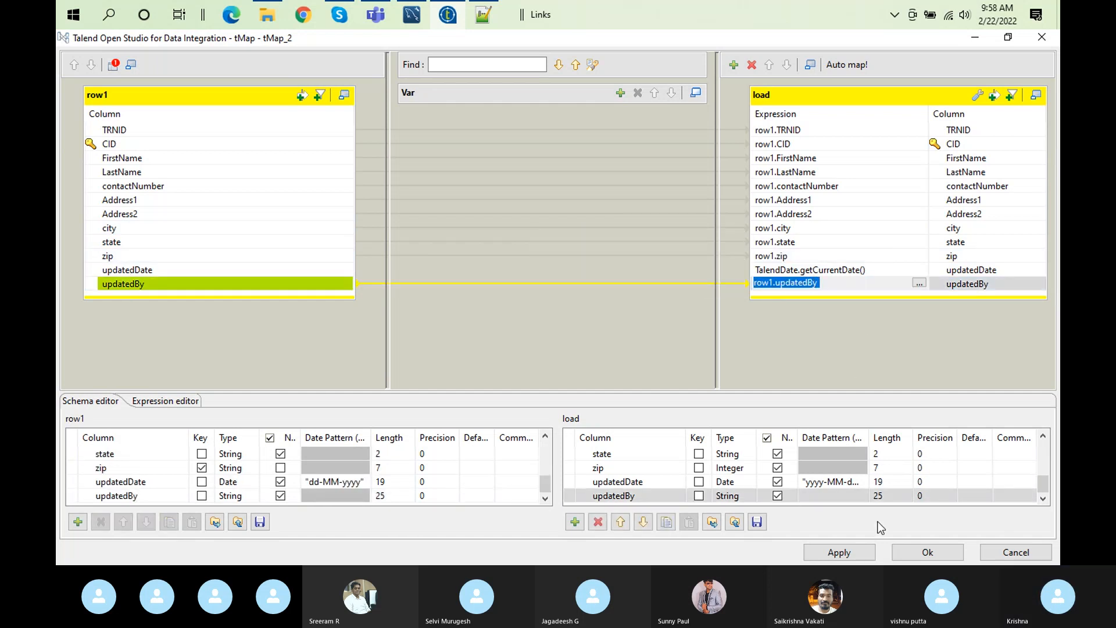
left_click(862, 554)
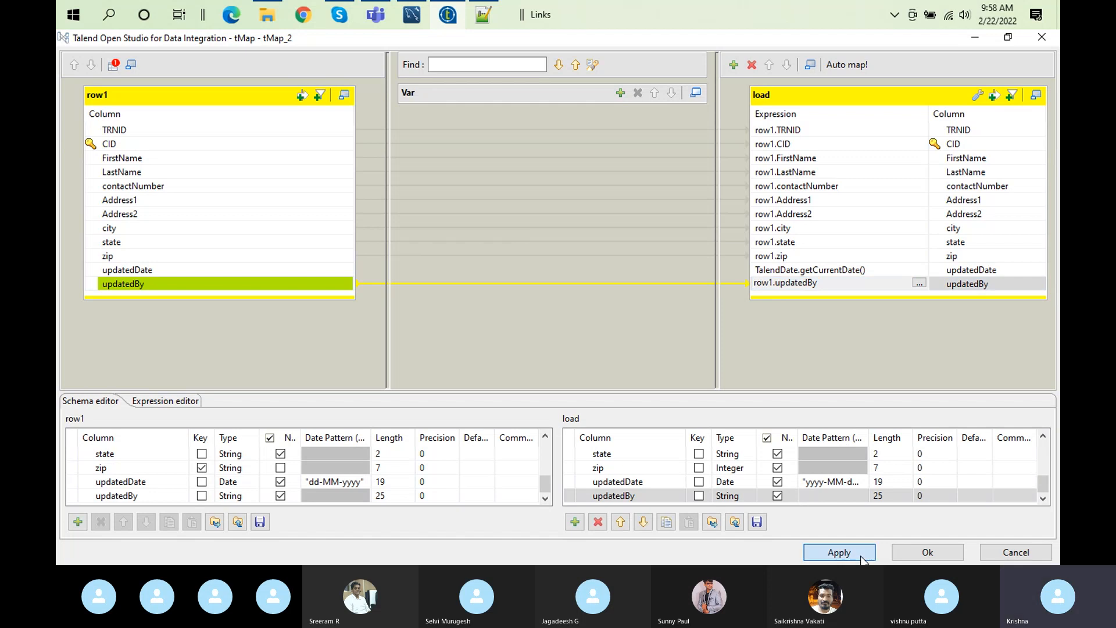
left_click(929, 548)
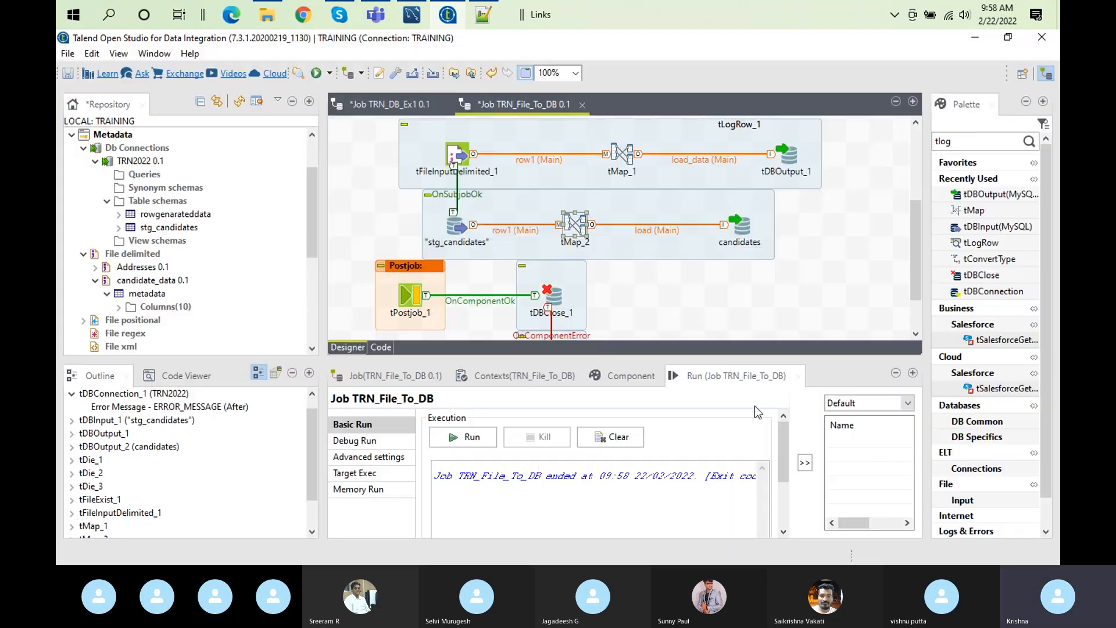
Step: Clear the execution output, run TRN_File_To_DB again with the remapped updatedBy, and dismiss the error dialog
left_click(623, 436)
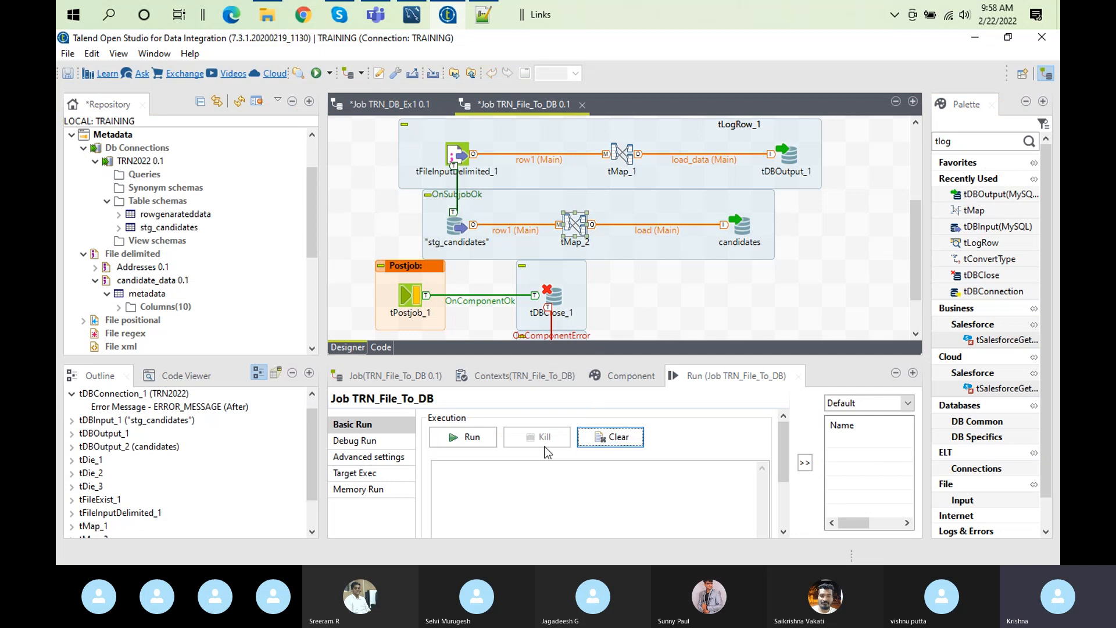
left_click(488, 437)
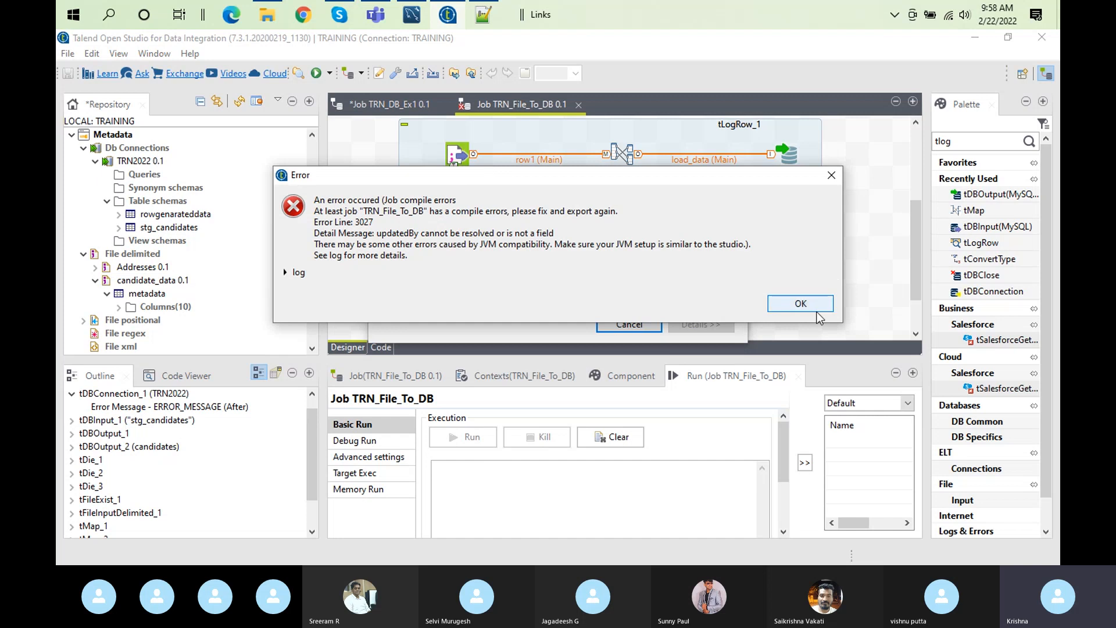
left_click(801, 304)
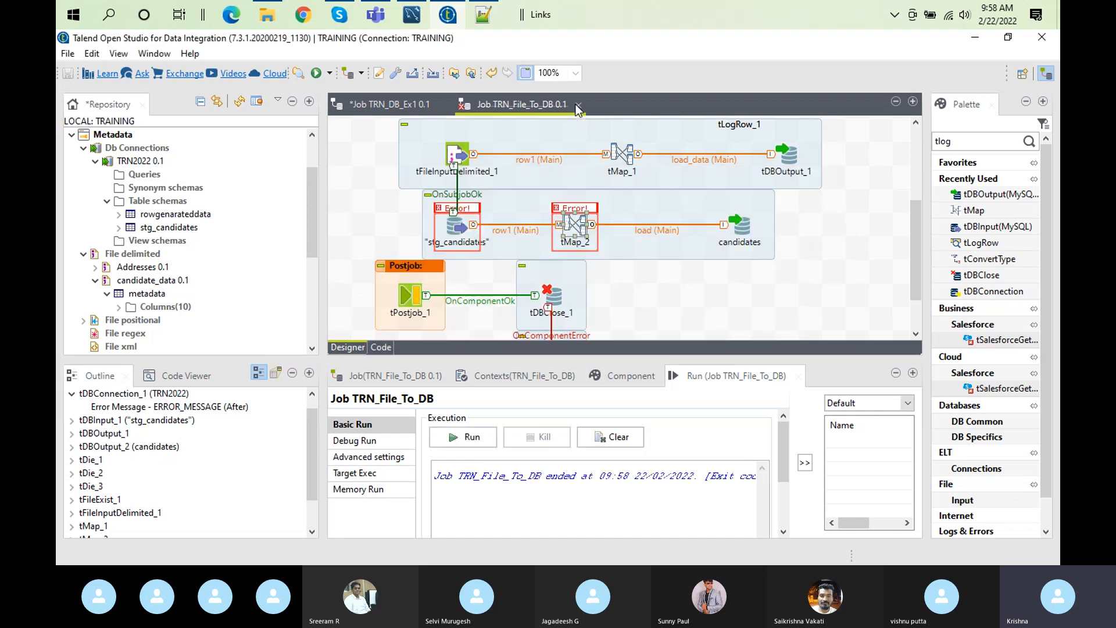
Step: Close the TRN_File_To_DB job and reopen it from Job Designs in the repository
left_click(578, 105)
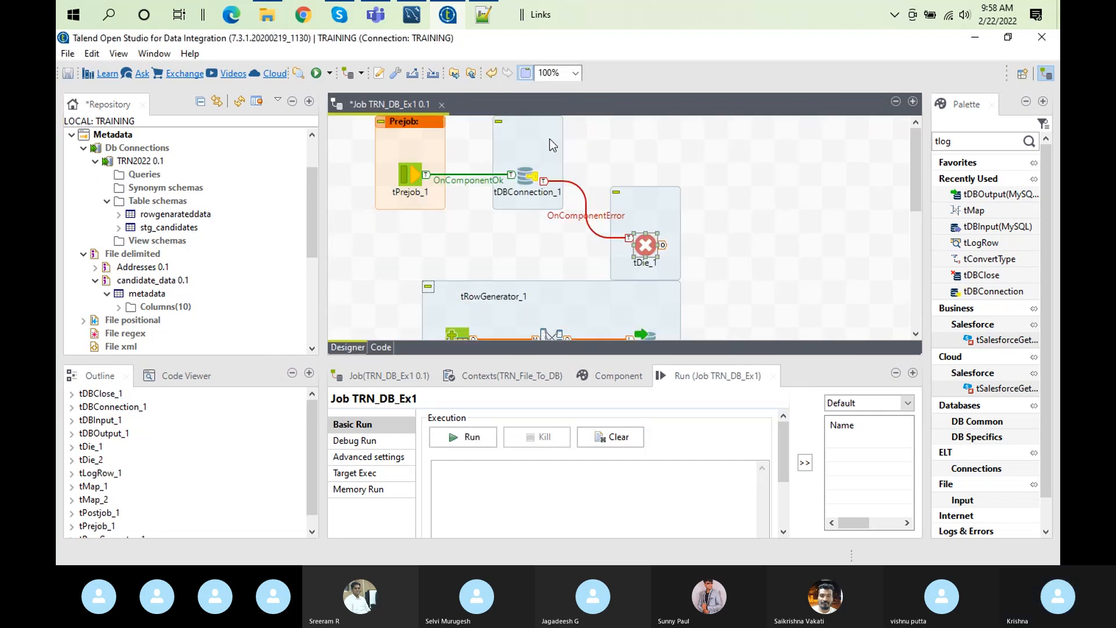
left_click(304, 153)
left_click_drag(313, 174, 314, 147)
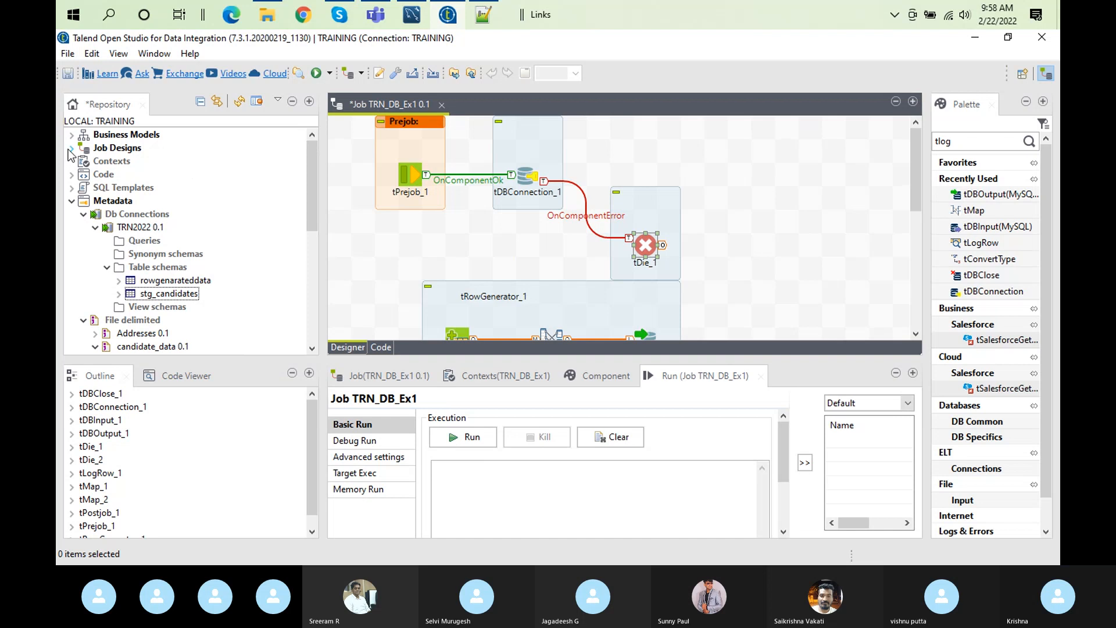
left_click(70, 152)
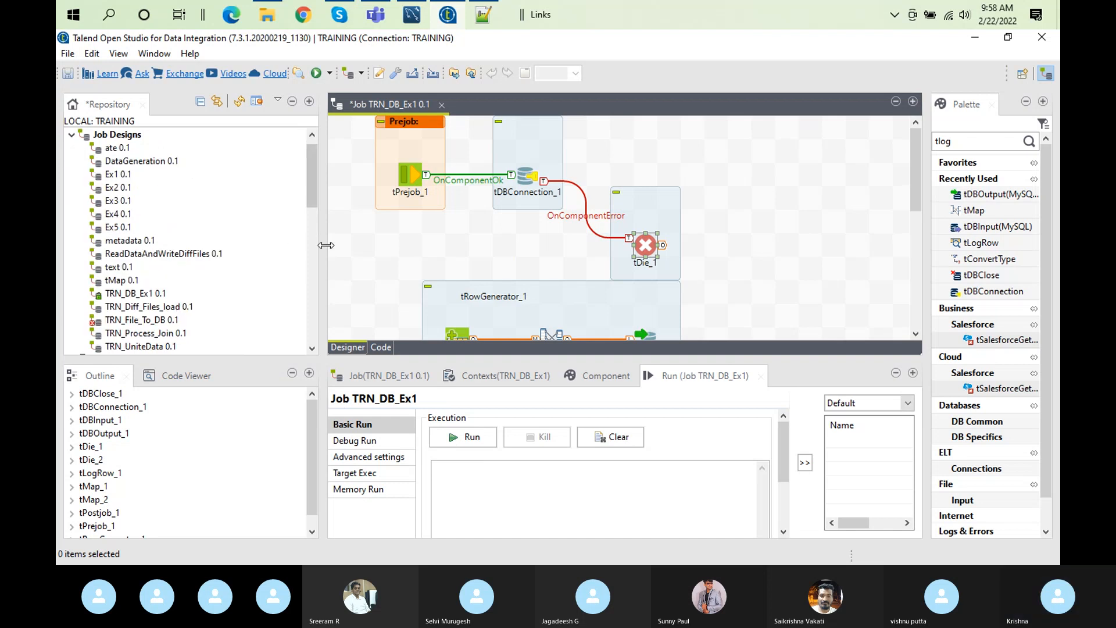
double_click(165, 320)
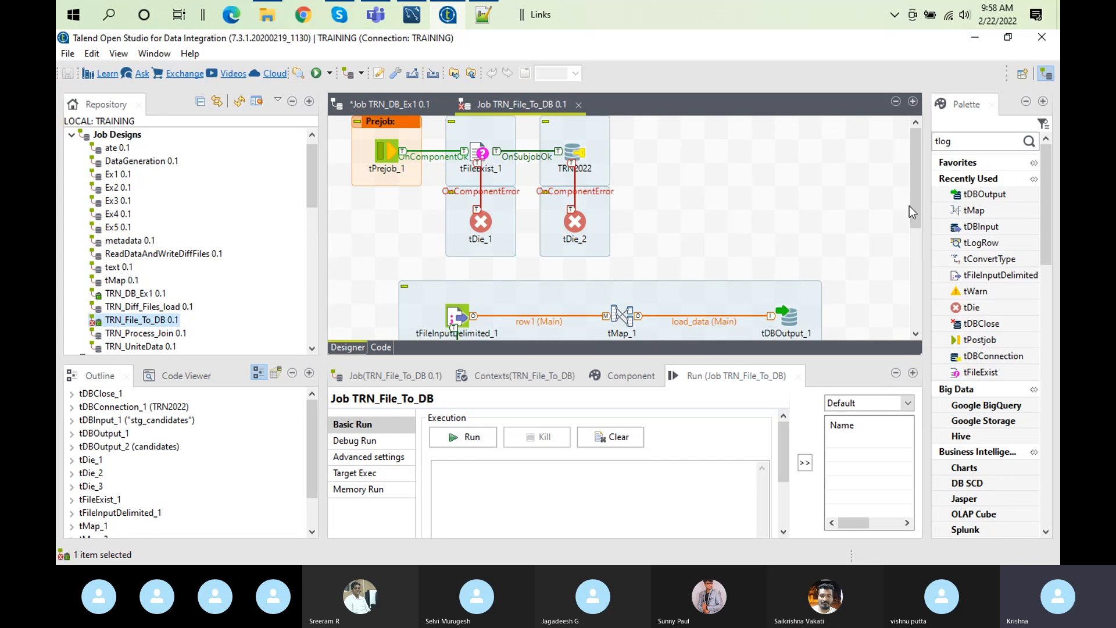
Step: Clear the execution output and run the reopened TRN_File_To_DB job
scroll(913, 209, "down", 3)
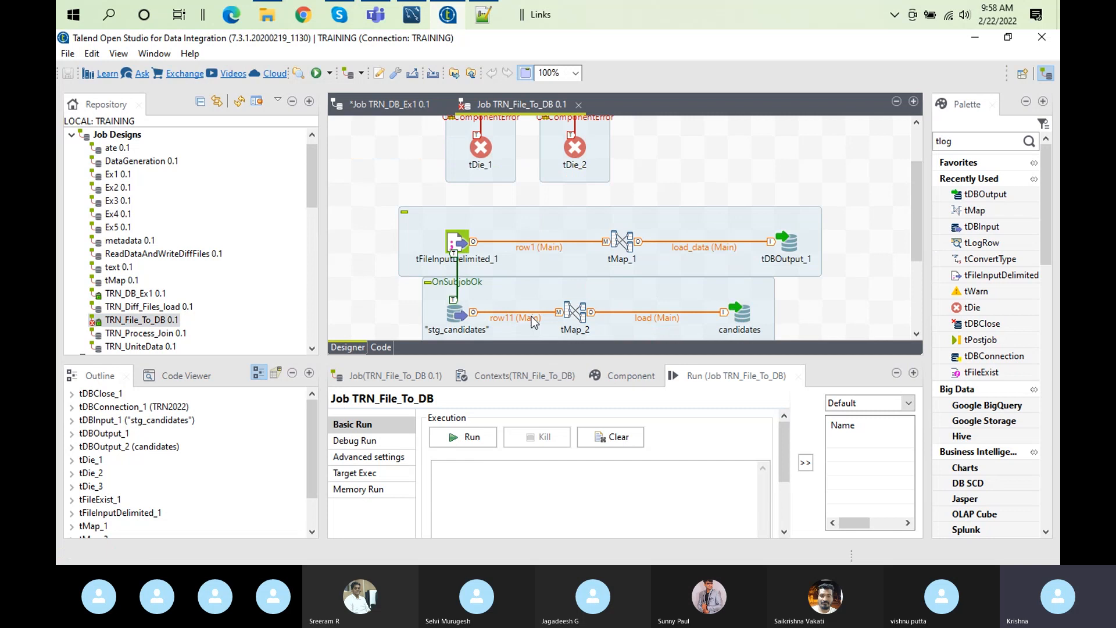
left_click(610, 437)
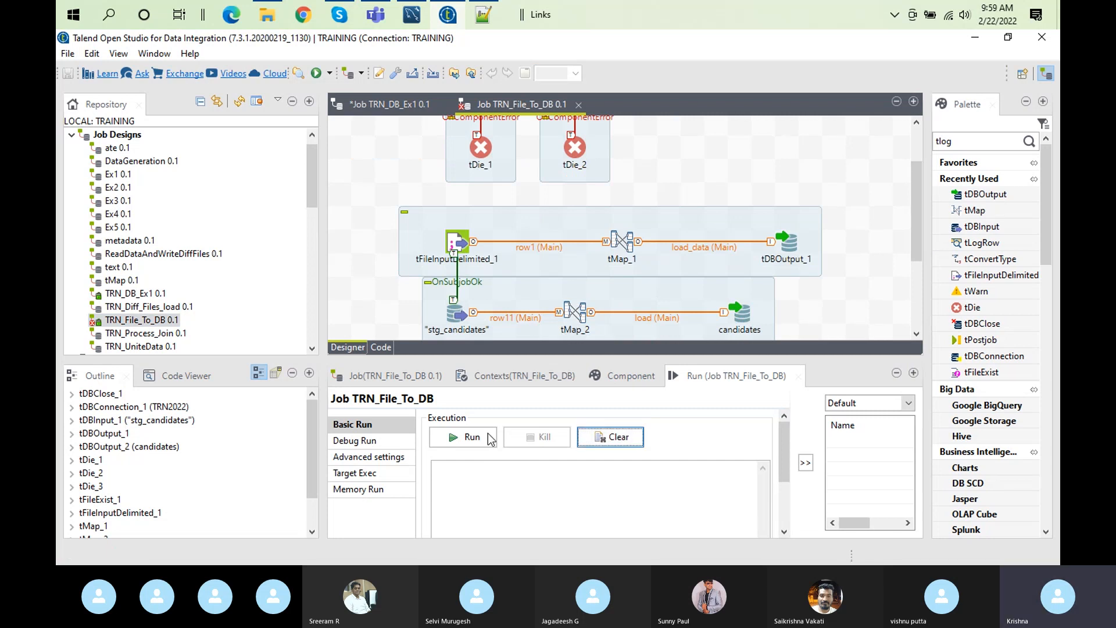
left_click(461, 436)
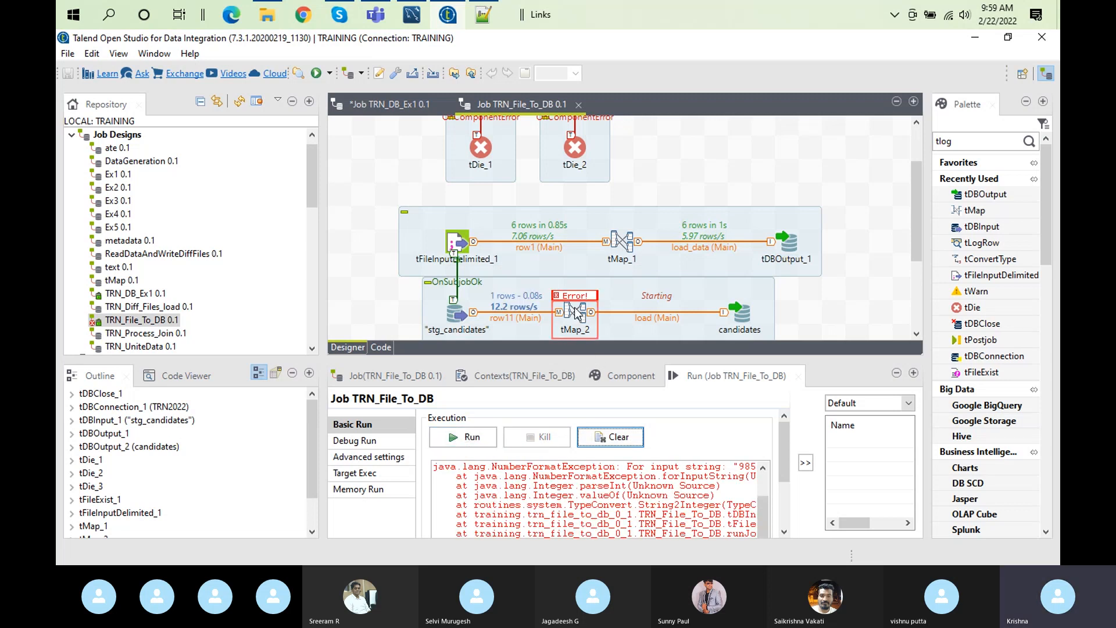
Step: Turn off auto-conversion of types in tMap_2's property settings
double_click(572, 310)
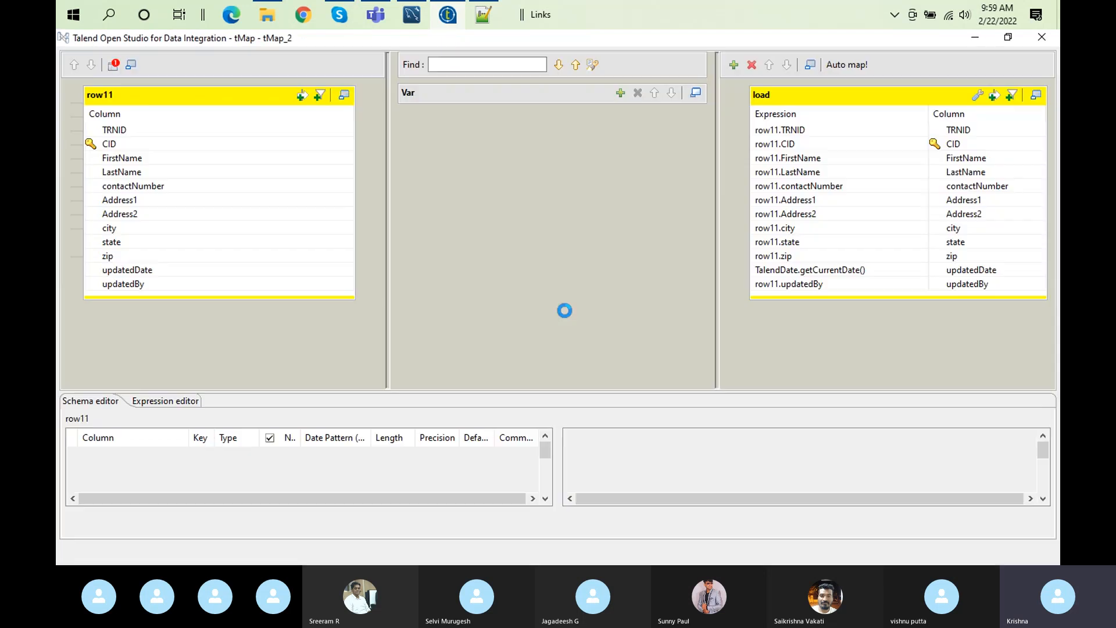
left_click(112, 64)
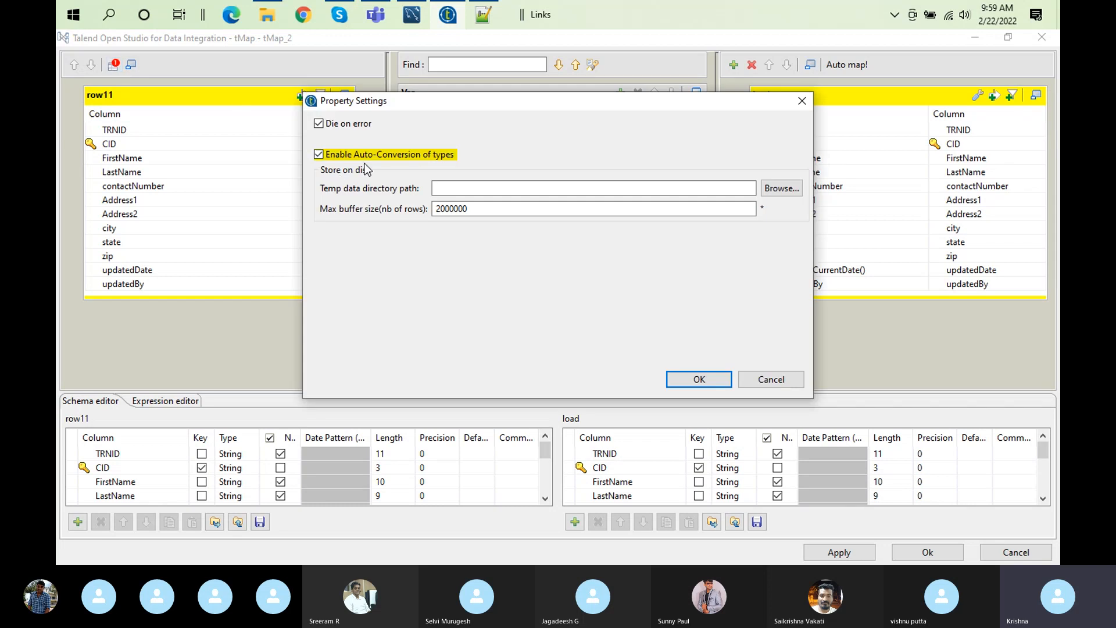
left_click(318, 155)
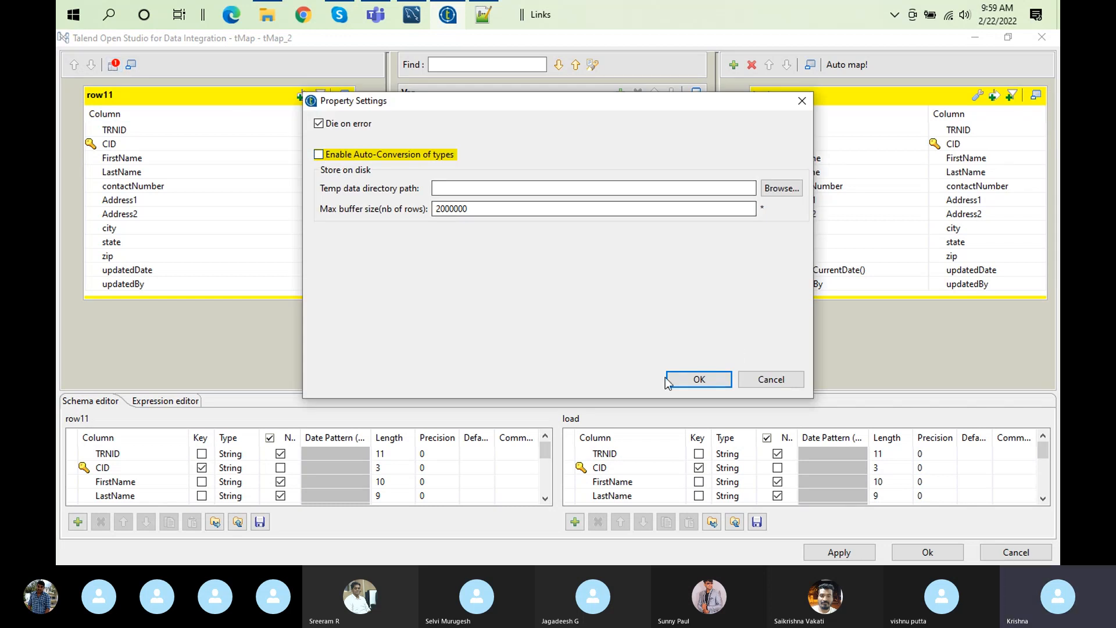
left_click(690, 383)
Step: Extend load's contactNumber expression in tMap_2 with !=null? followed by the Integer.parseInt method
left_click(824, 186)
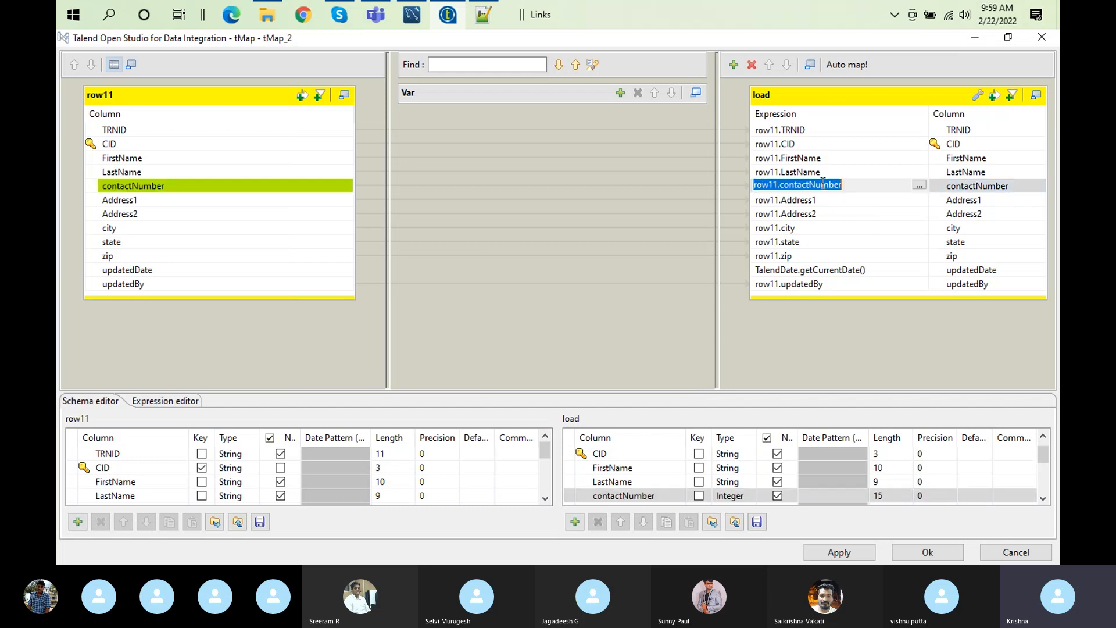
left_click(919, 185)
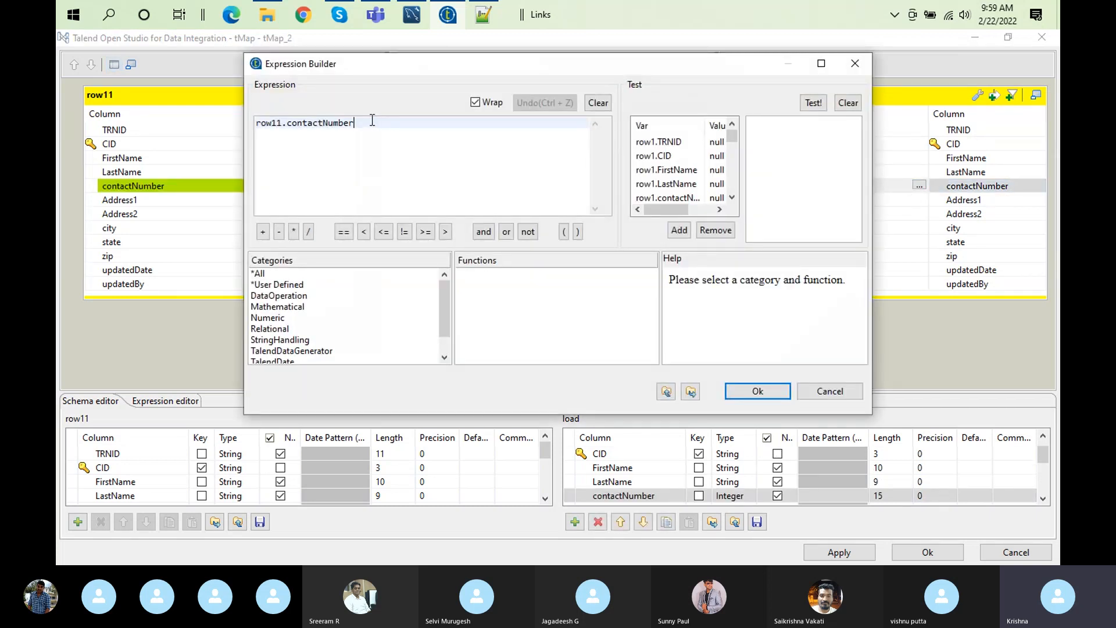
type("!=null?In")
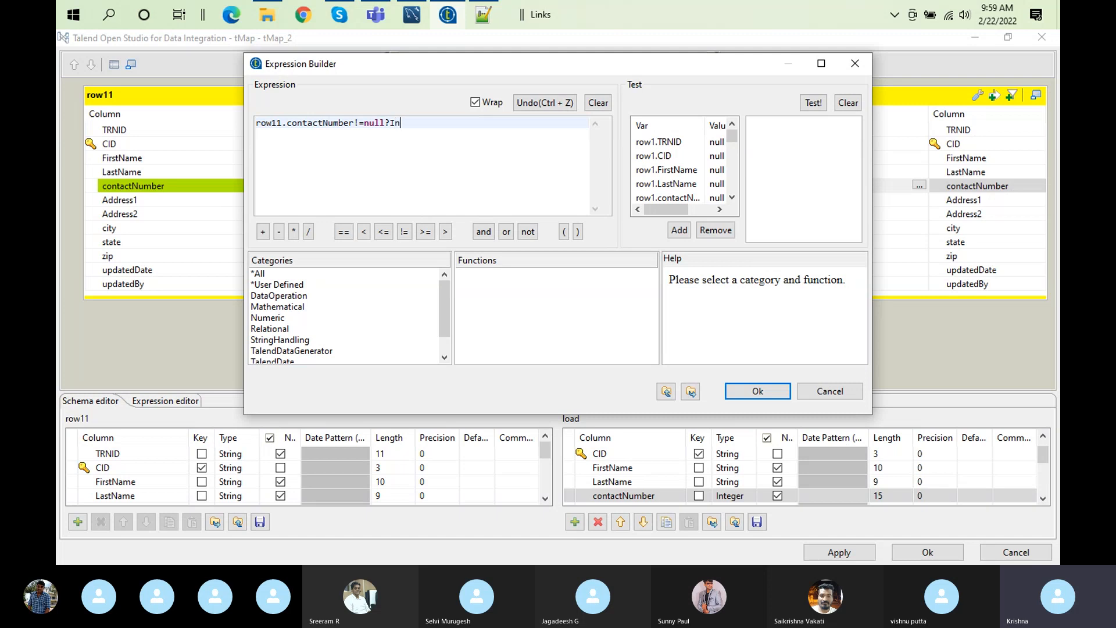
type("teger.p")
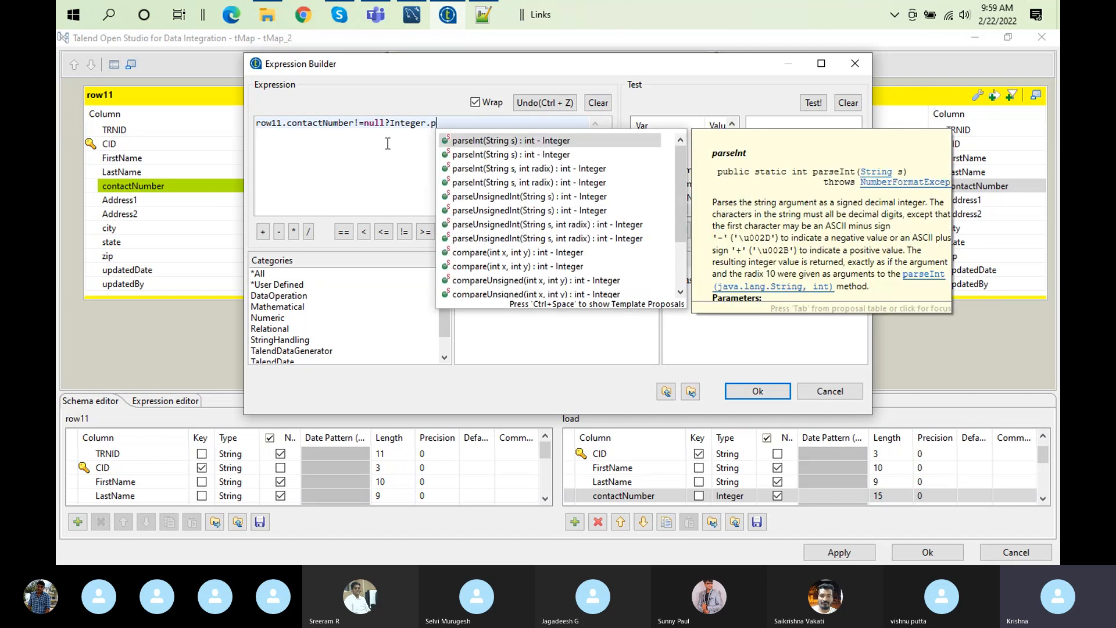
double_click(500, 141)
Step: Pass row11.contactNumber to parseInt, add :0 as the null fallback, and accept the contactNumber expression
left_click(355, 123)
key("shift+Home")
key("ctrl+c")
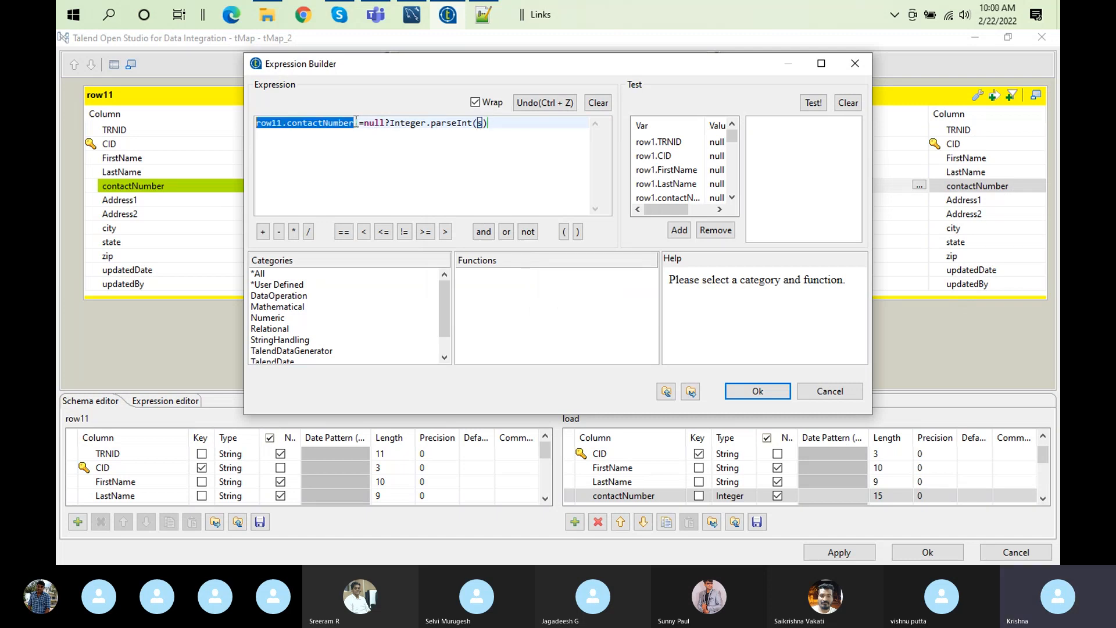
left_click(487, 121)
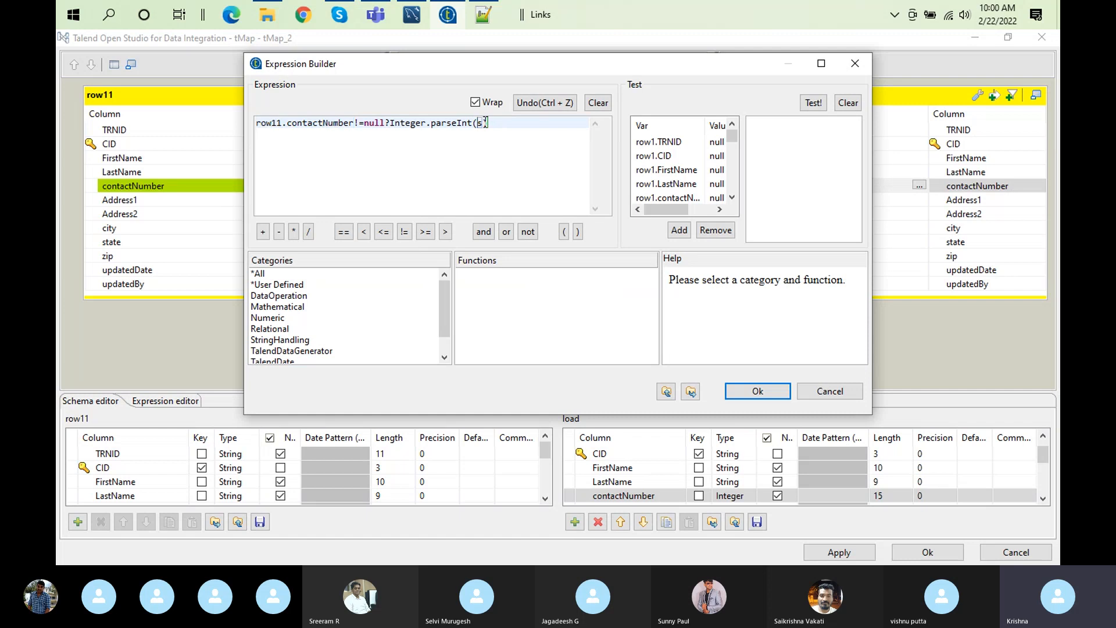
key("BackSpace")
key("ctrl+v")
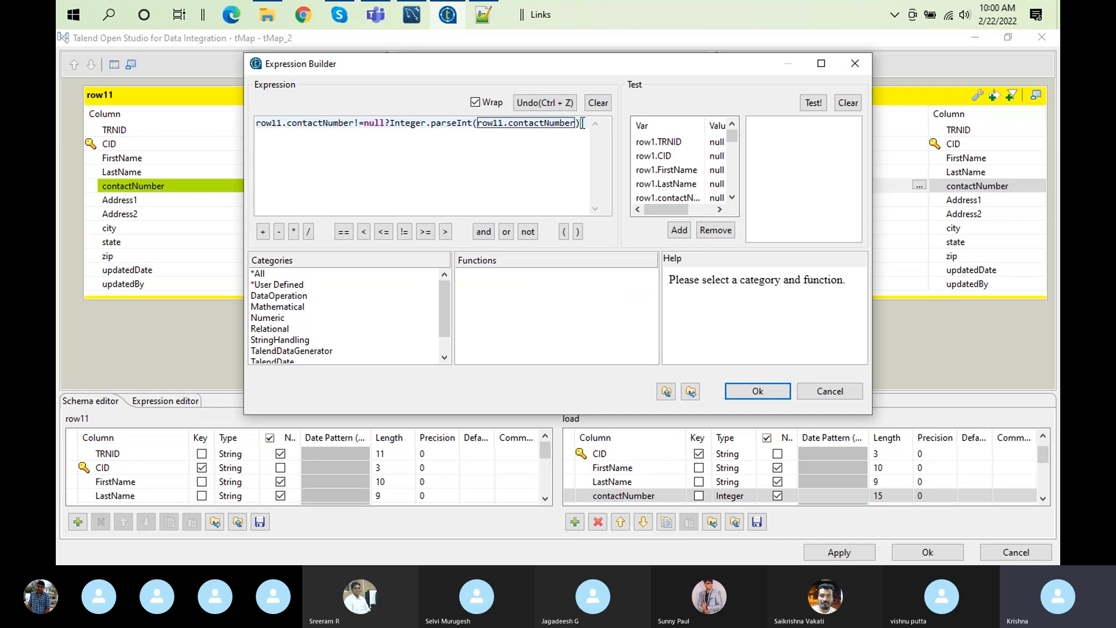
type(":0")
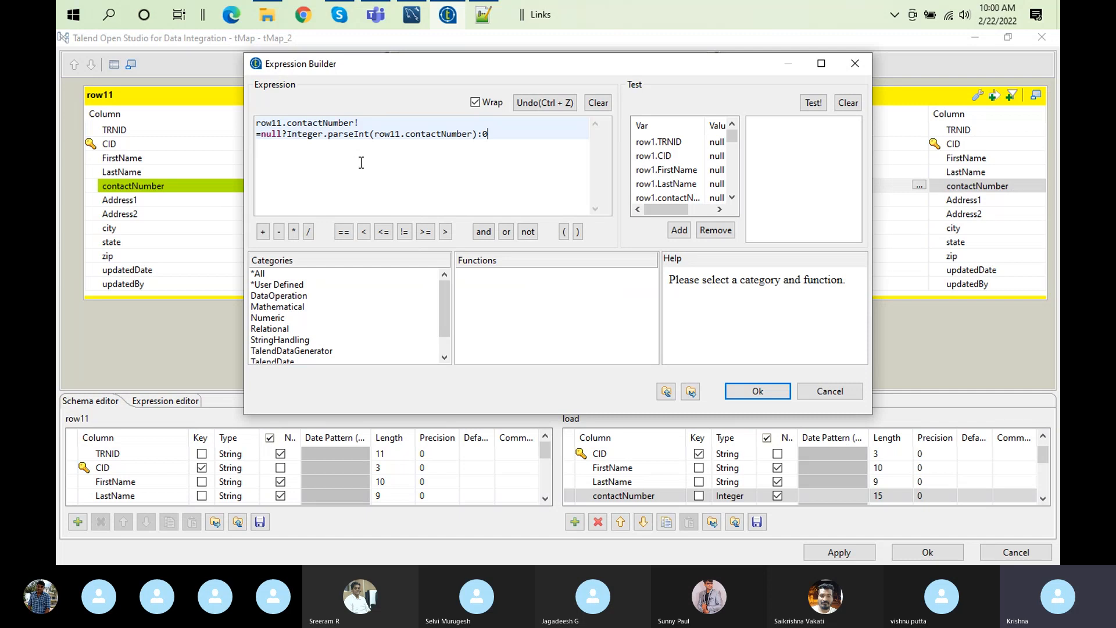
double_click(317, 134)
double_click(349, 134)
double_click(438, 135)
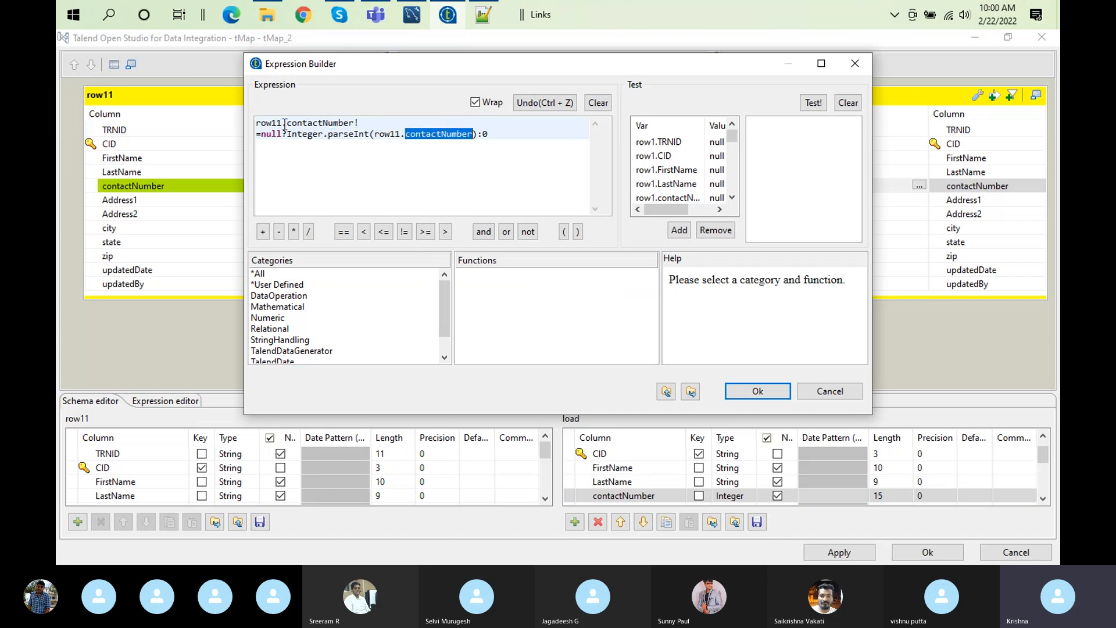
double_click(302, 138)
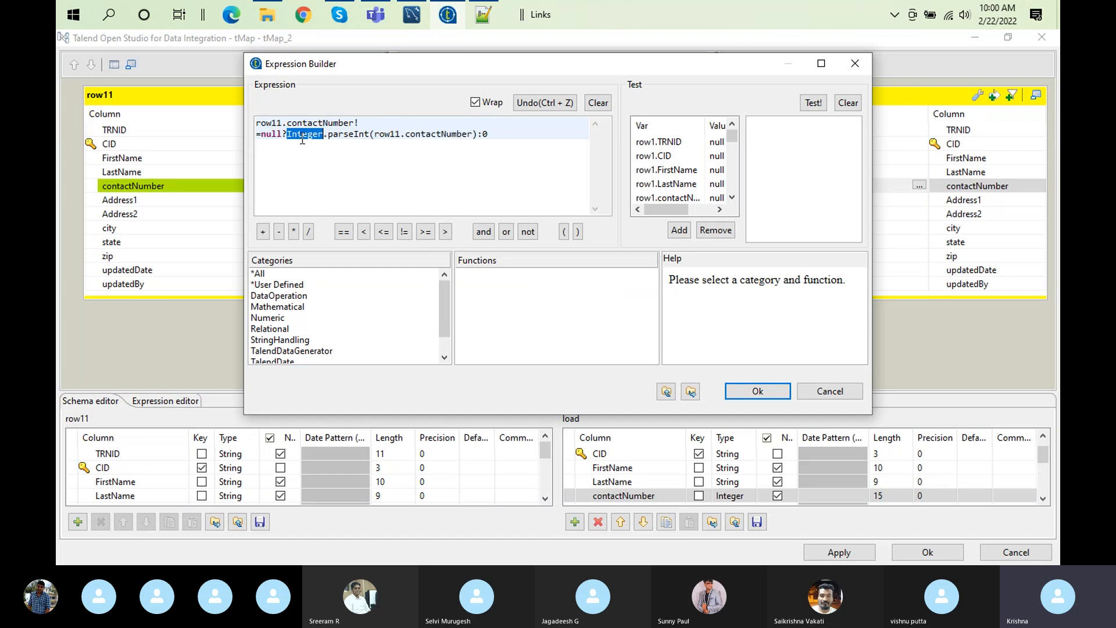
double_click(350, 134)
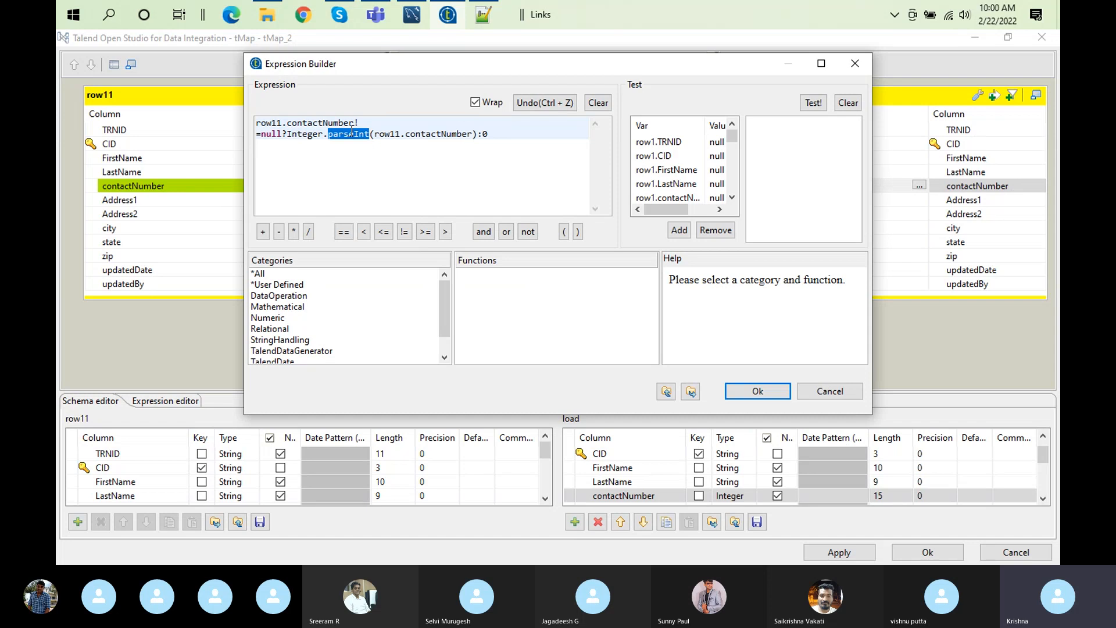
left_click(759, 391)
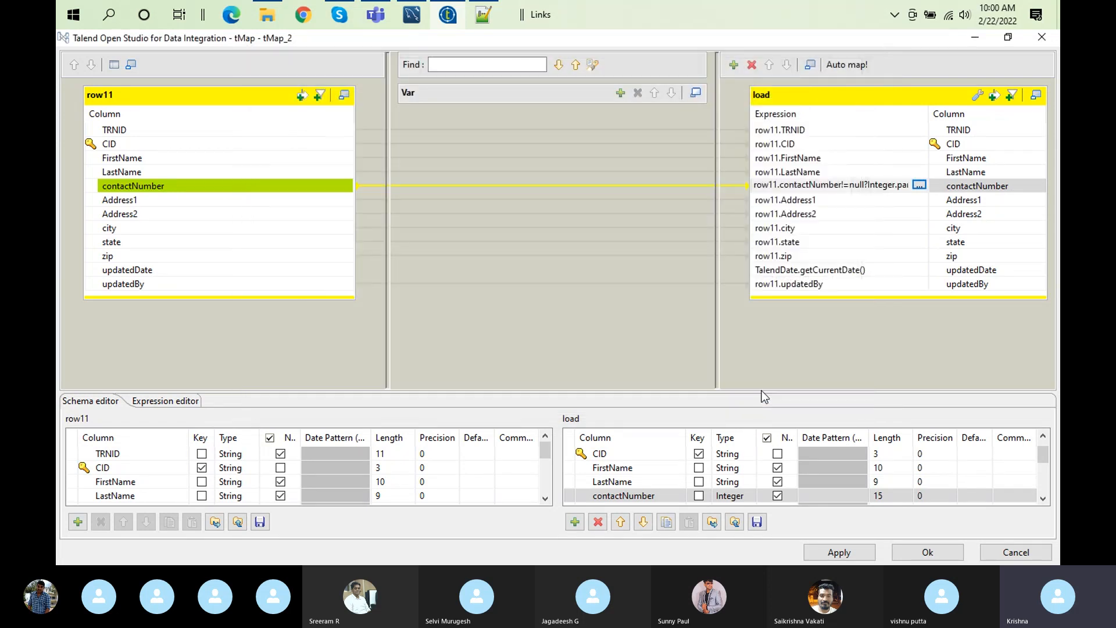
Step: Try to reuse contactNumber's null-check expression for load's zip column by replacing the contactNumber reference
left_click(919, 185)
triple_click(534, 125)
key("ctrl+c")
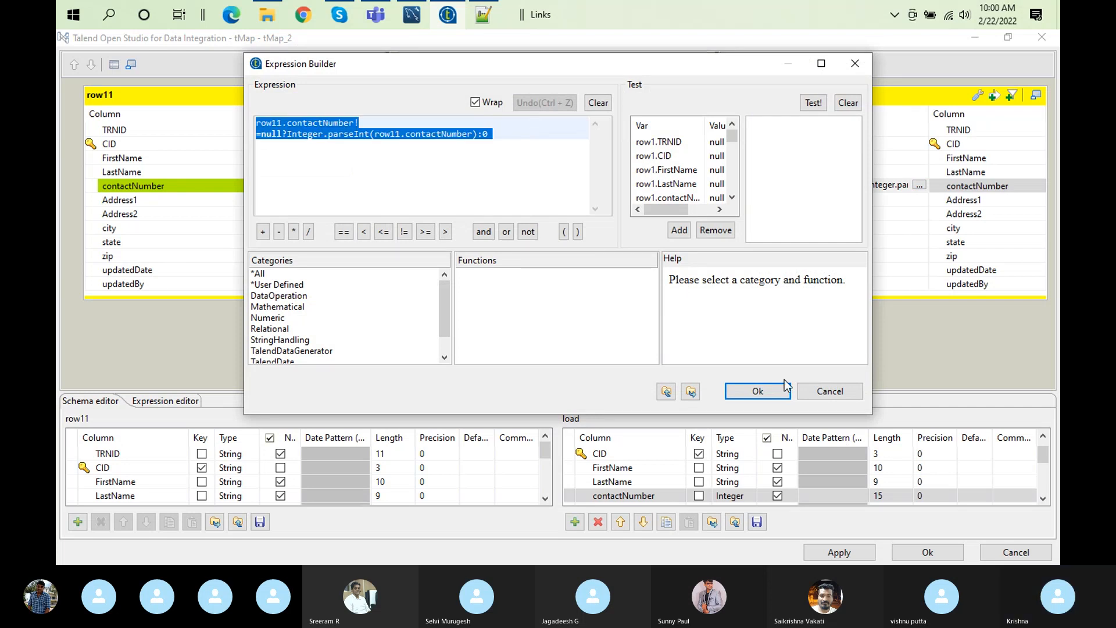
left_click(758, 391)
left_click(838, 256)
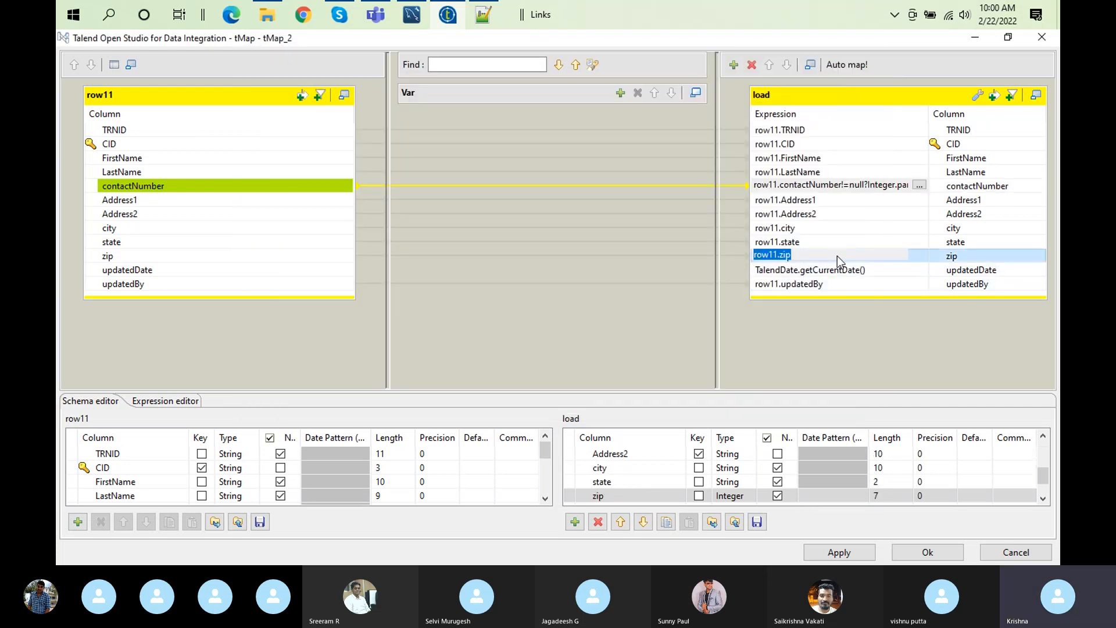
left_click(919, 255)
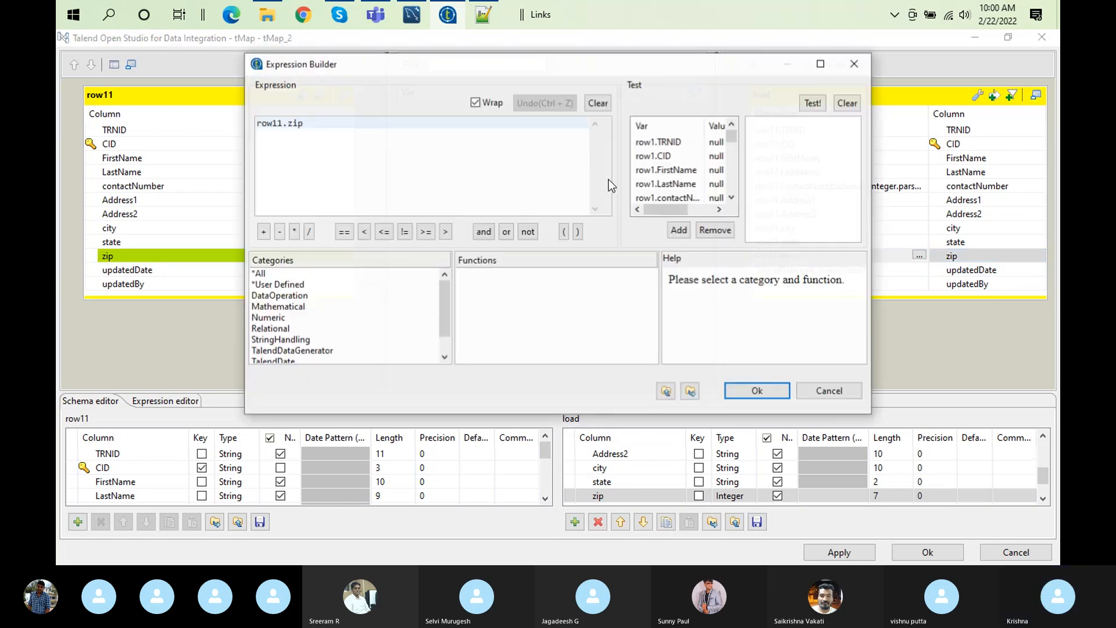
key("ctrl+a")
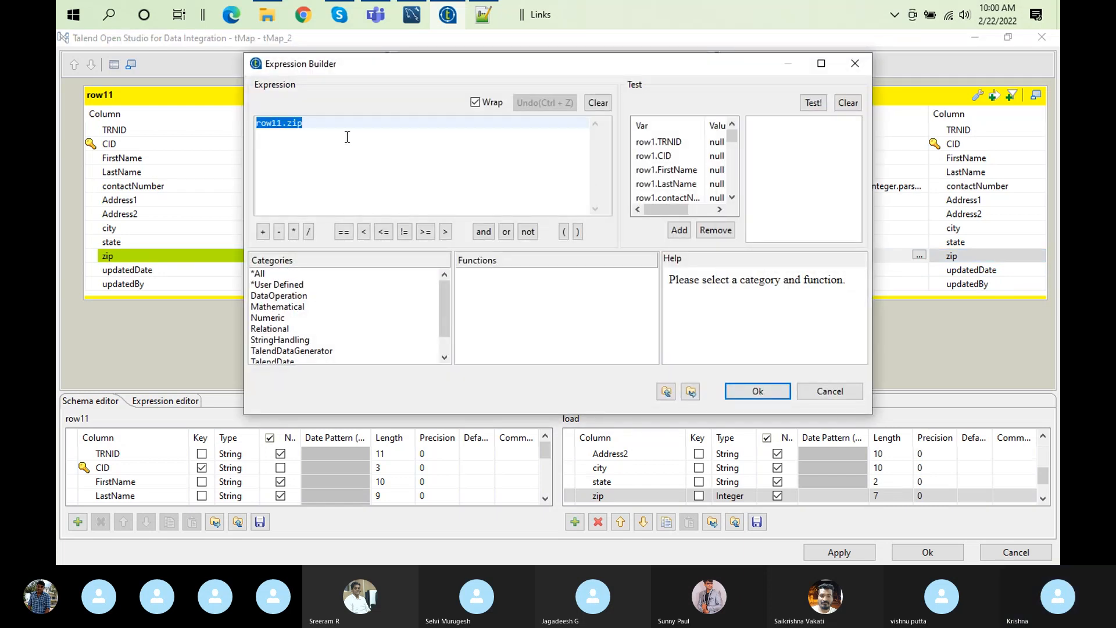
key("ctrl+v")
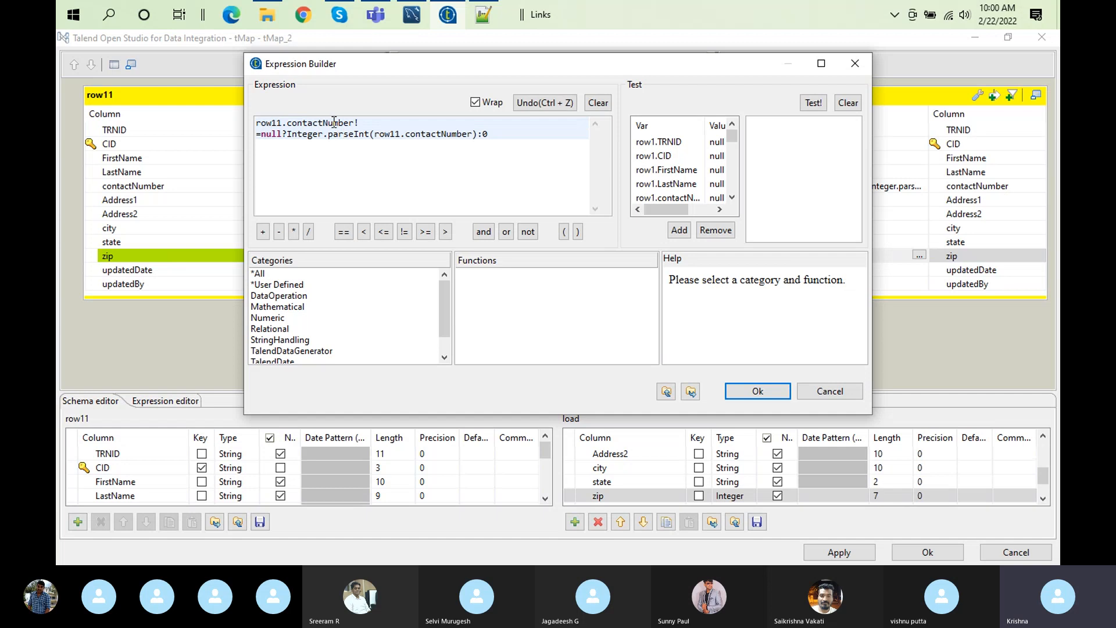
double_click(342, 122)
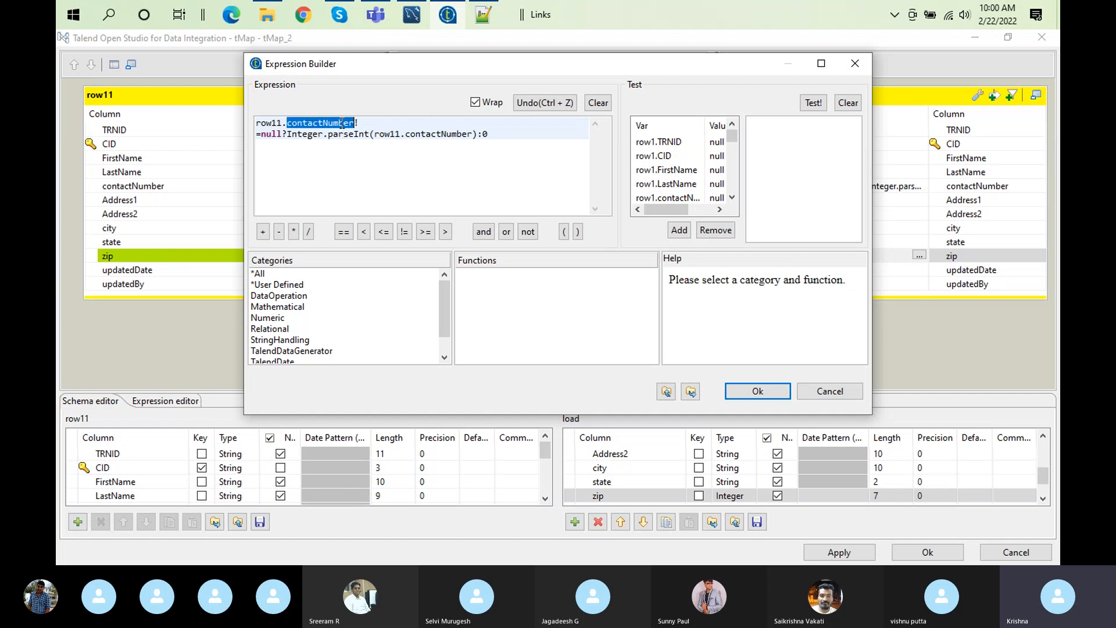
type("c")
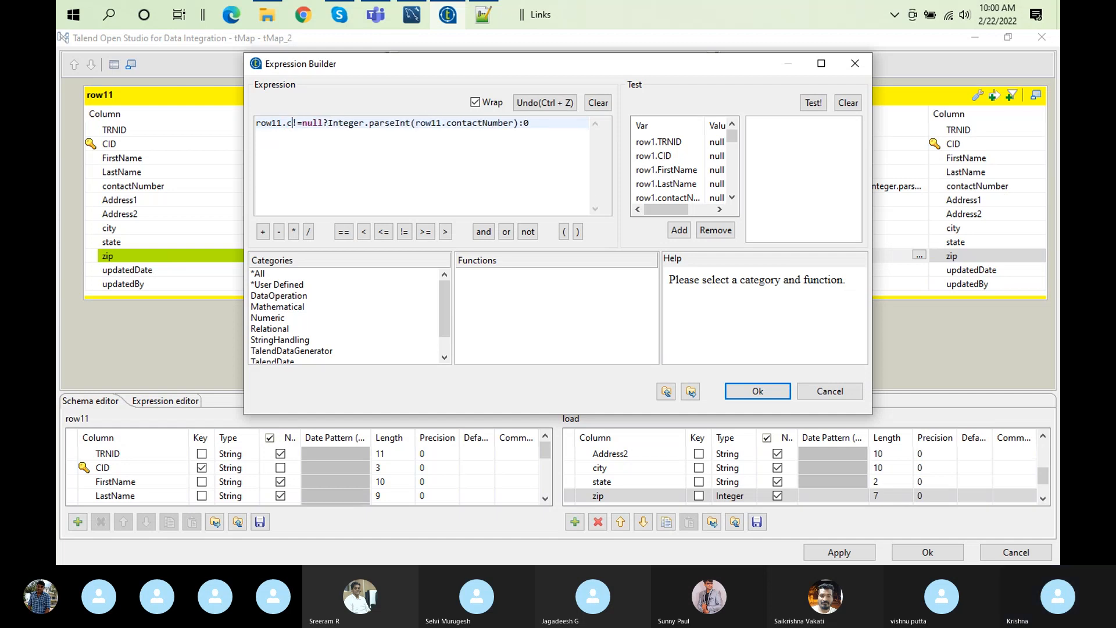
type("zip")
key("BackSpace")
key("BackSpace")
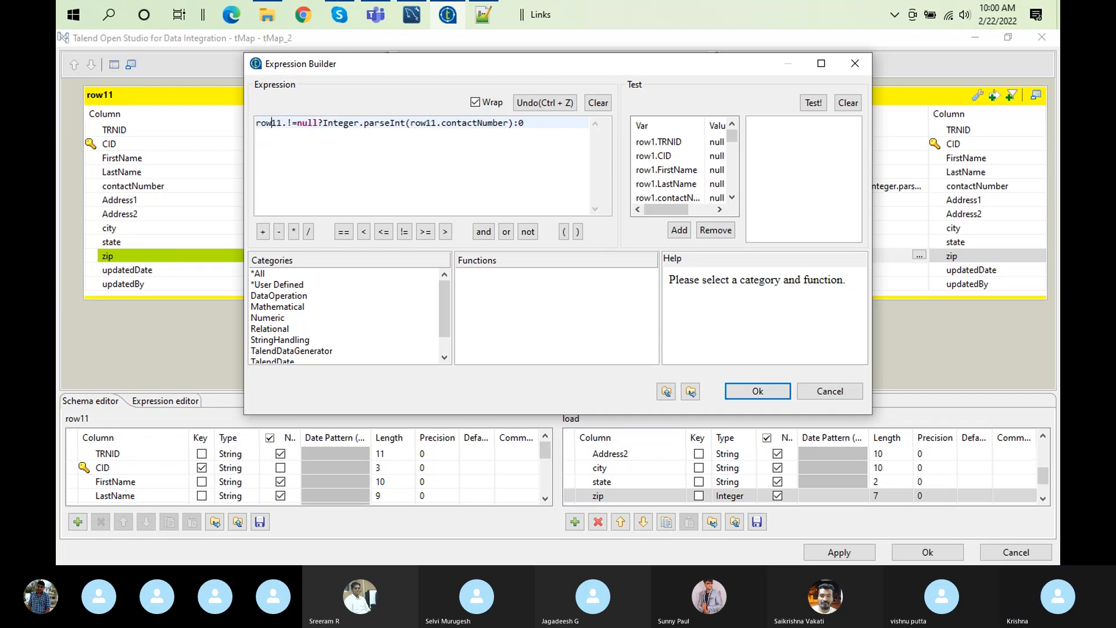
Step: Clear load's zip expression and map it back to row11.zip with Auto map
key("ctrl+a")
key("BackSpace")
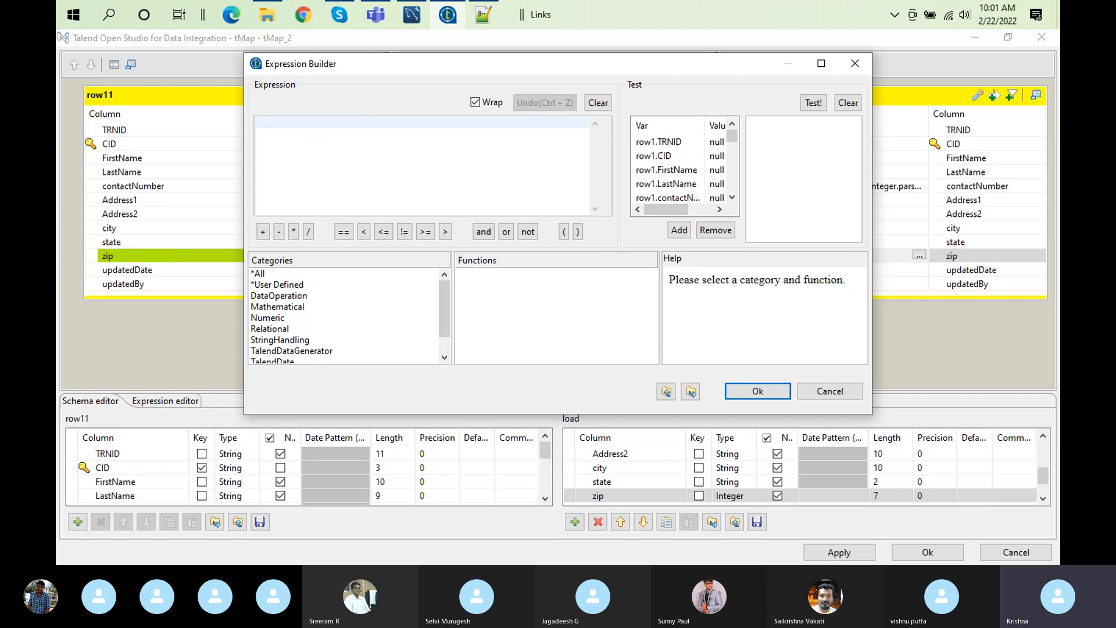
left_click(787, 391)
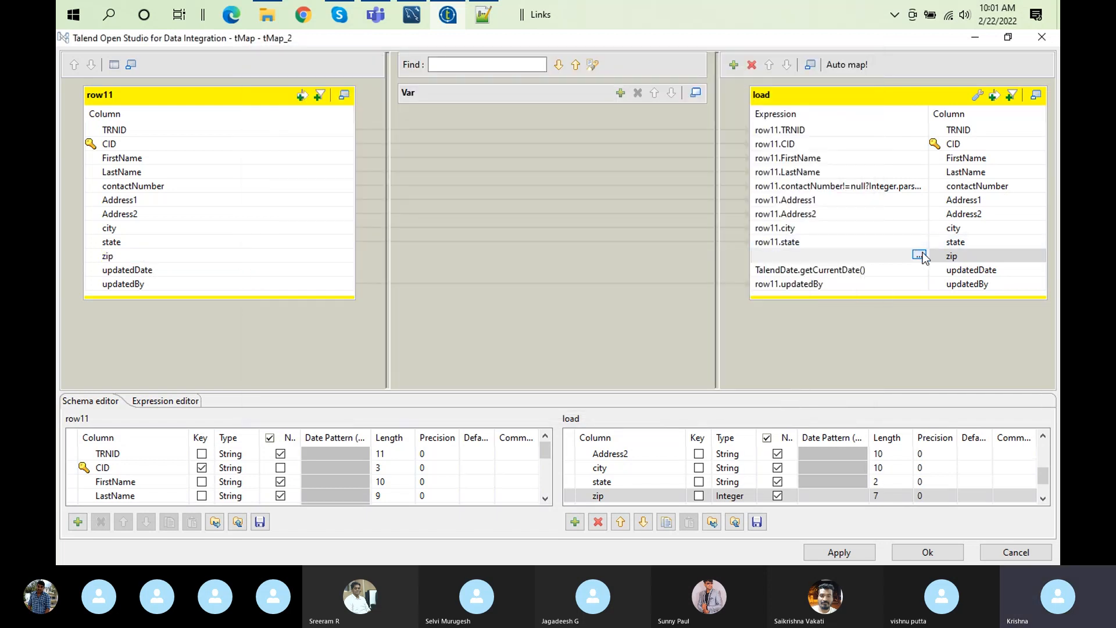
left_click(847, 65)
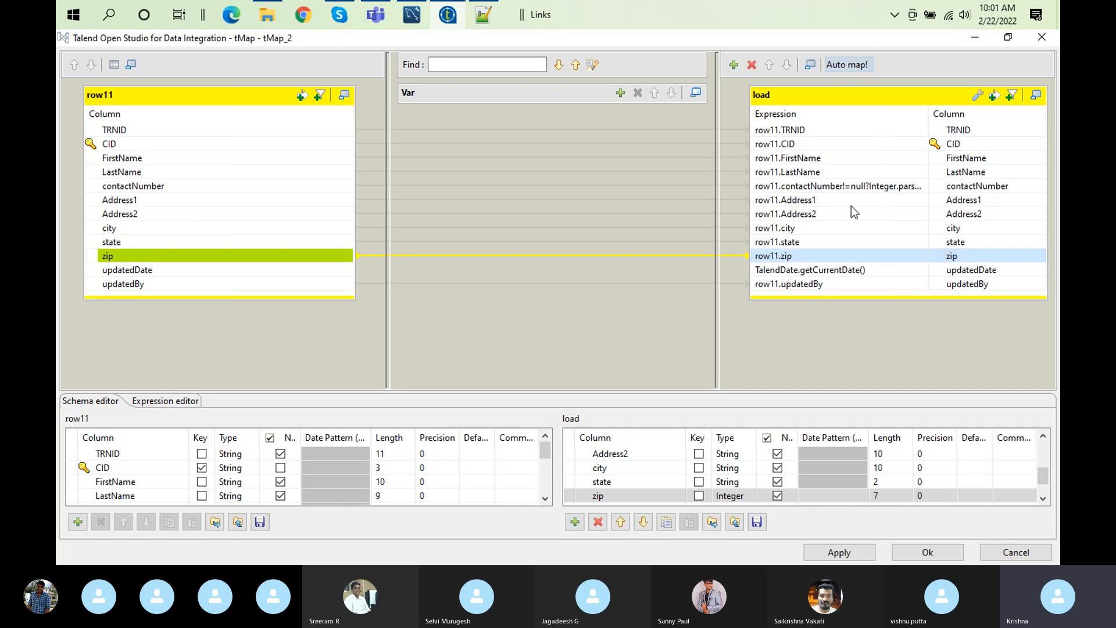
Step: Extend load's zip expression to row11.zip!=null?Interger.parseInt( in the Expression Builder
left_click(914, 258)
left_click(922, 255)
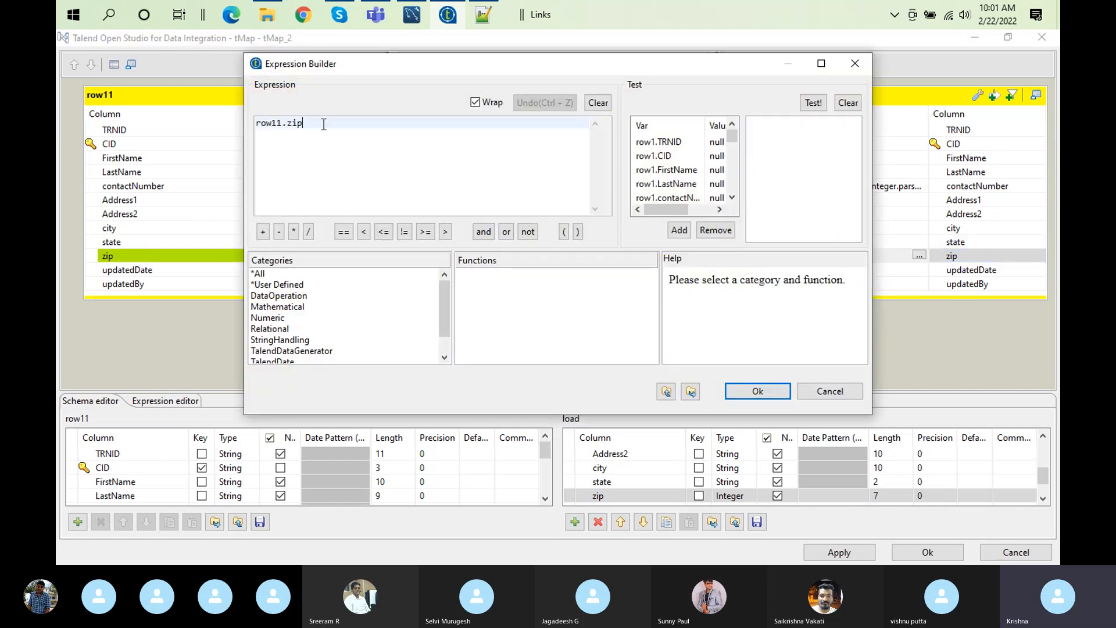
type("!")
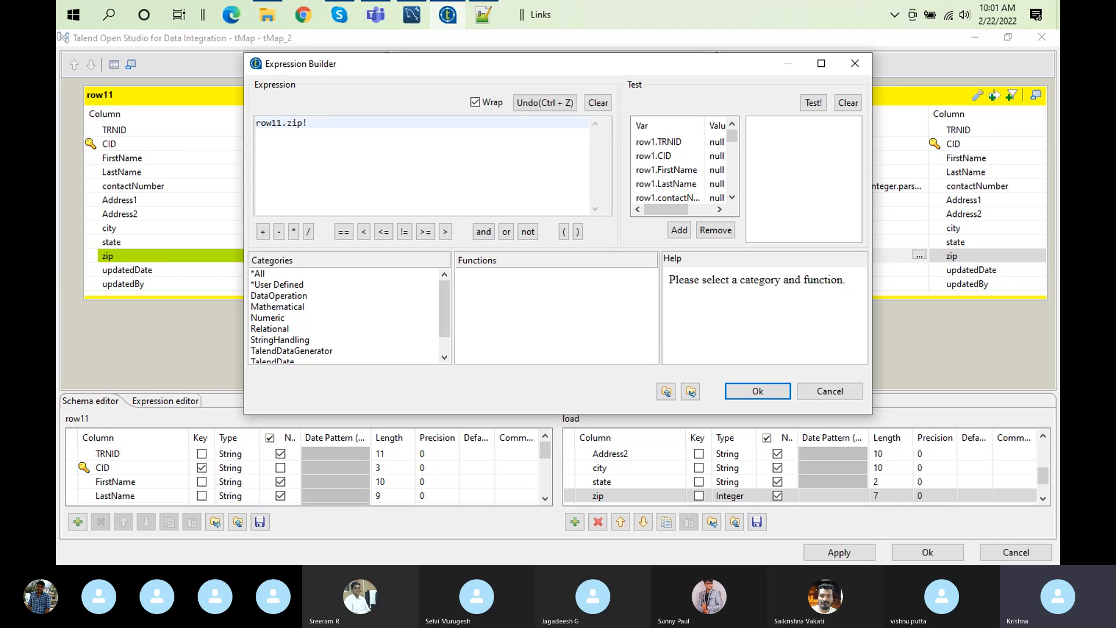
type("=null")
type("?Interger.parseInt(")
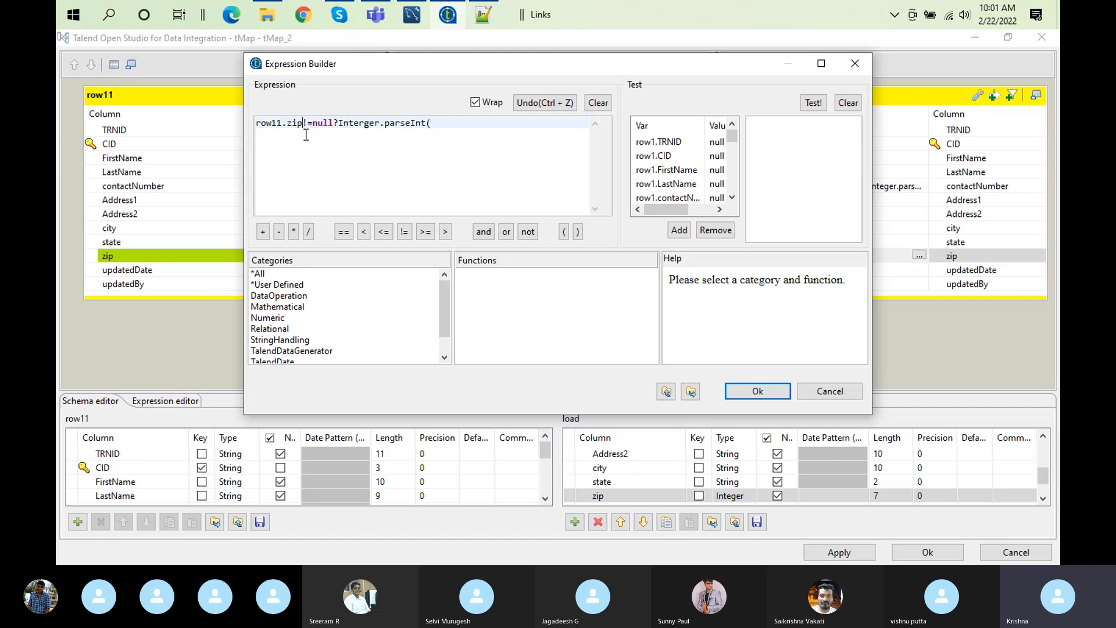
Step: Complete the zip expression with row11.zip as the parseInt argument and a colon for the fallback, and apply the tMap_2 mapping
key("shift+Home")
key("ctrl+c")
left_click(465, 123)
key("ctrl+v")
key("BackSpace")
type(":")
left_click(755, 391)
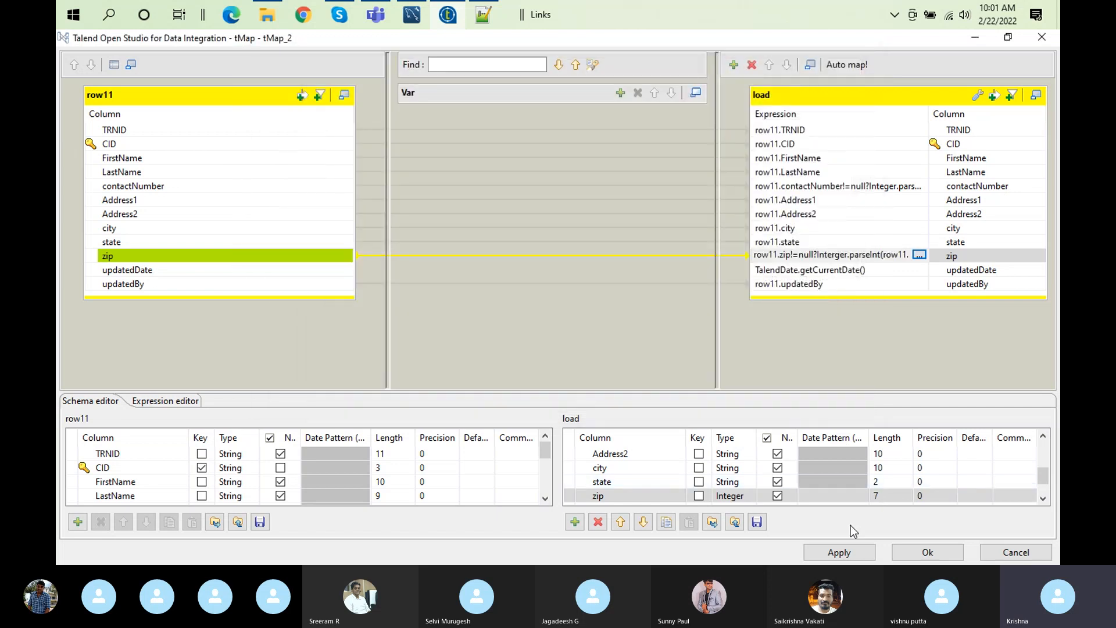
left_click(845, 554)
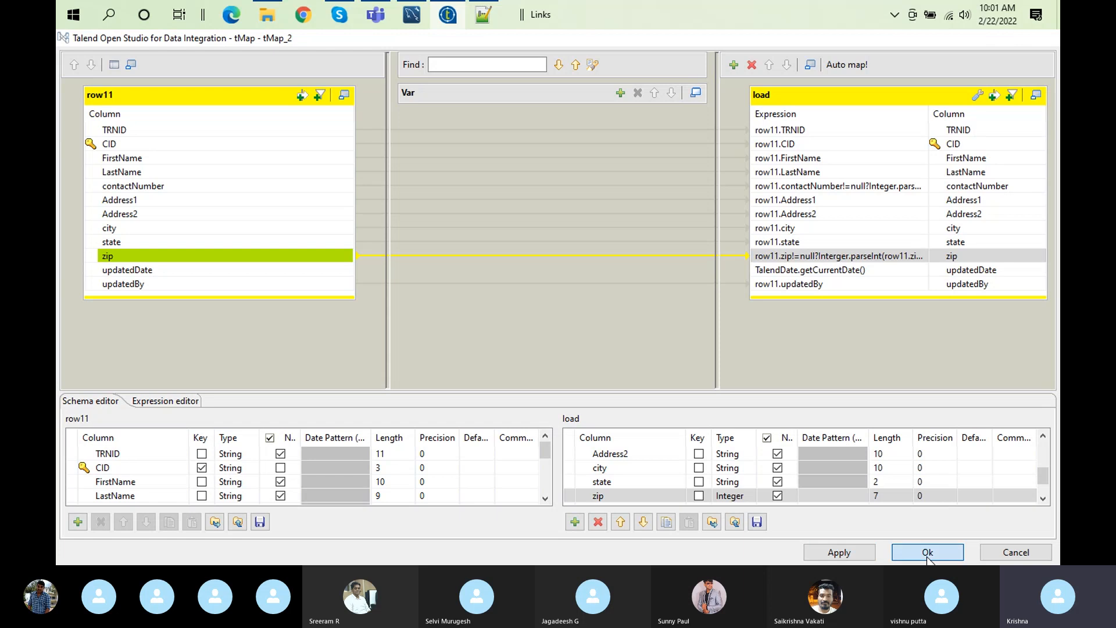
left_click(928, 552)
Step: Clear the execution output, run TRN_File_To_DB with the new conversion expressions, and dismiss the error dialog
left_click(616, 437)
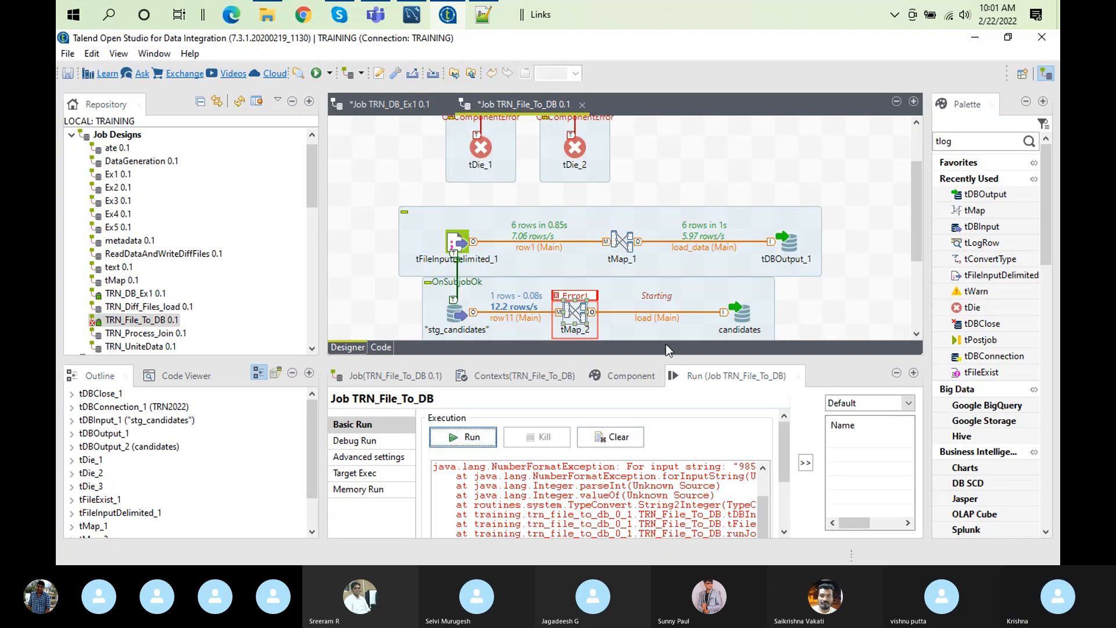
left_click(608, 443)
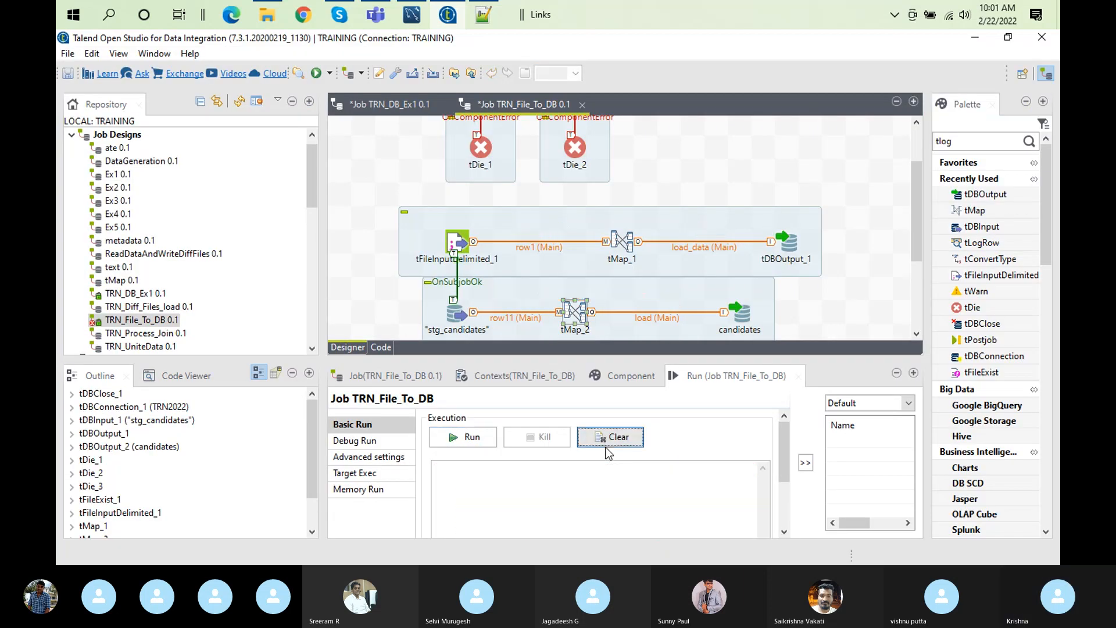
left_click(477, 441)
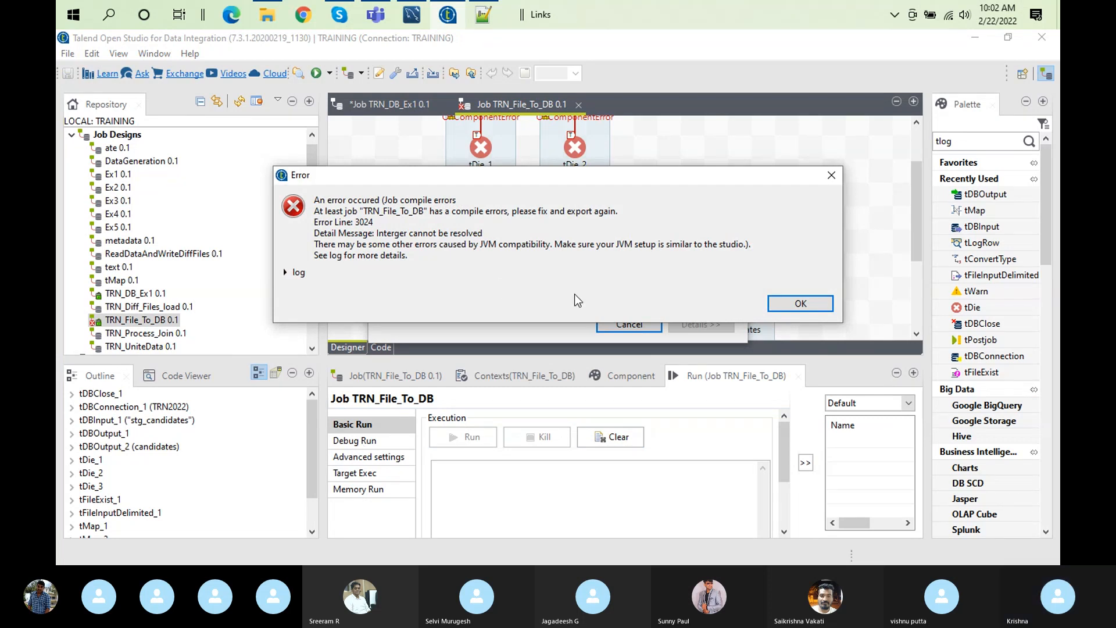
left_click(801, 304)
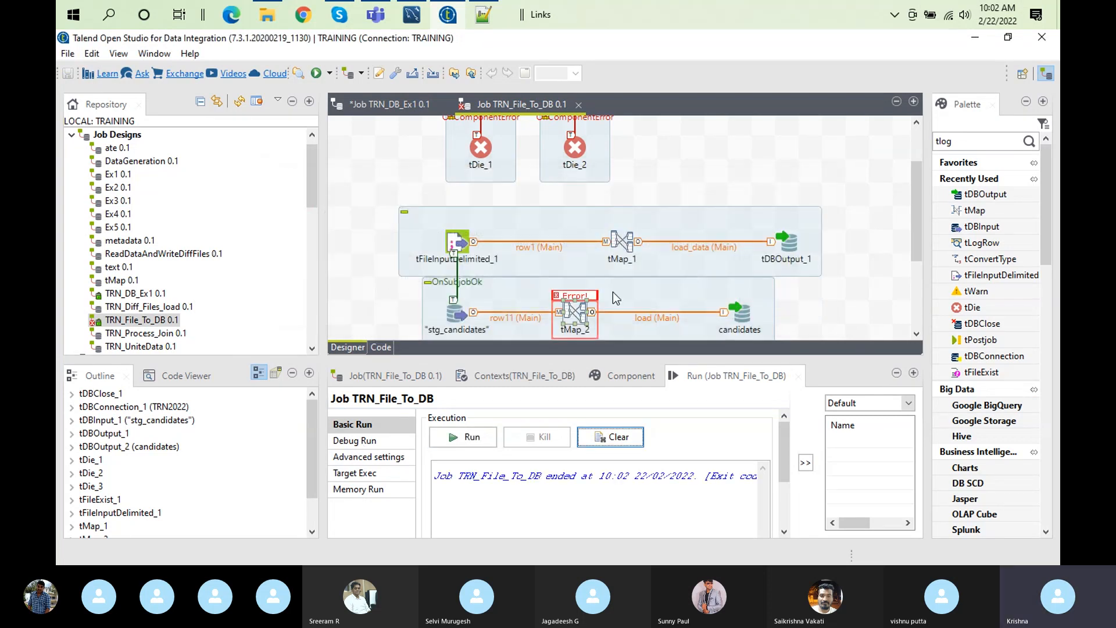
Step: Open the tMap_2 mapping and check load's contactNumber conversion expression in the Expression Builder
double_click(560, 318)
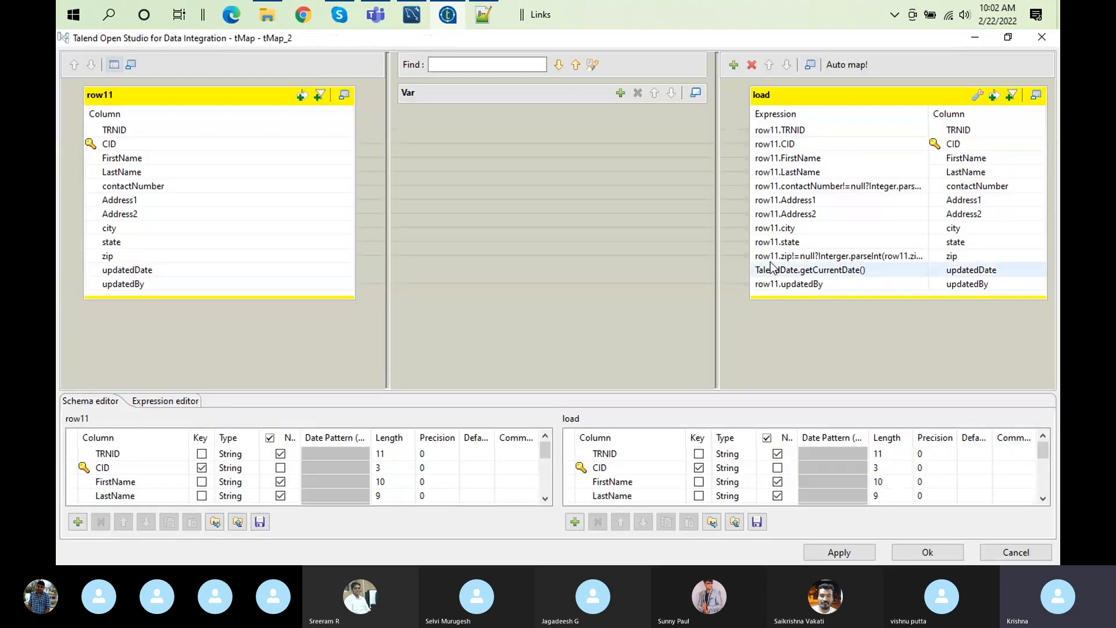
left_click(892, 186)
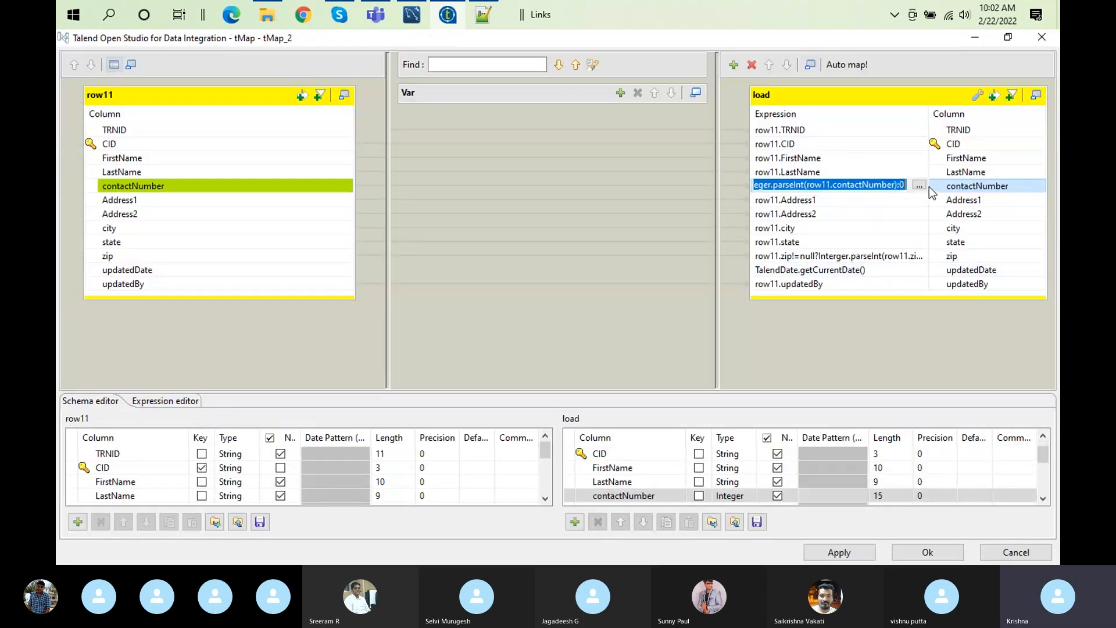
left_click(924, 185)
left_click(924, 185)
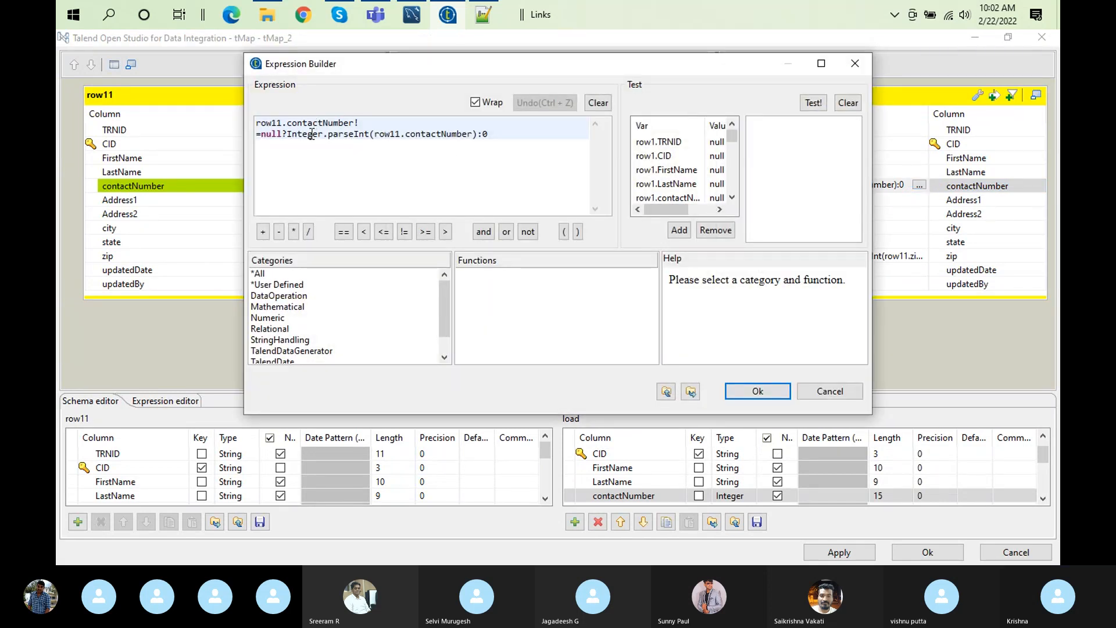
left_click(757, 391)
Step: Correct the misspelled class name in load's zip expression to Integer and apply the tMap_2 mapping
left_click(884, 255)
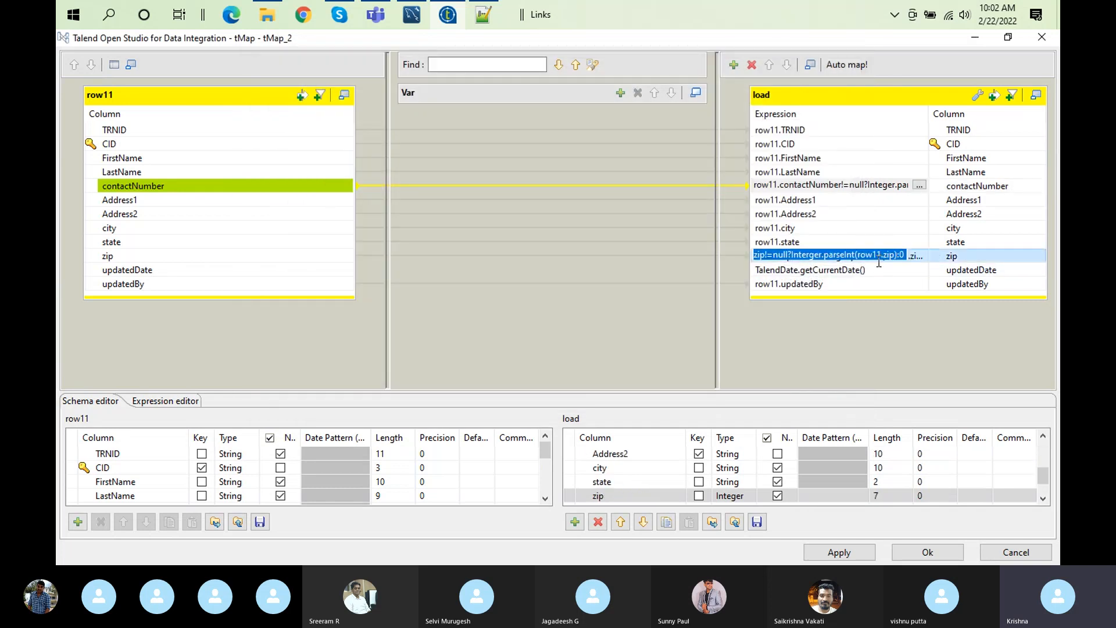
left_click(922, 255)
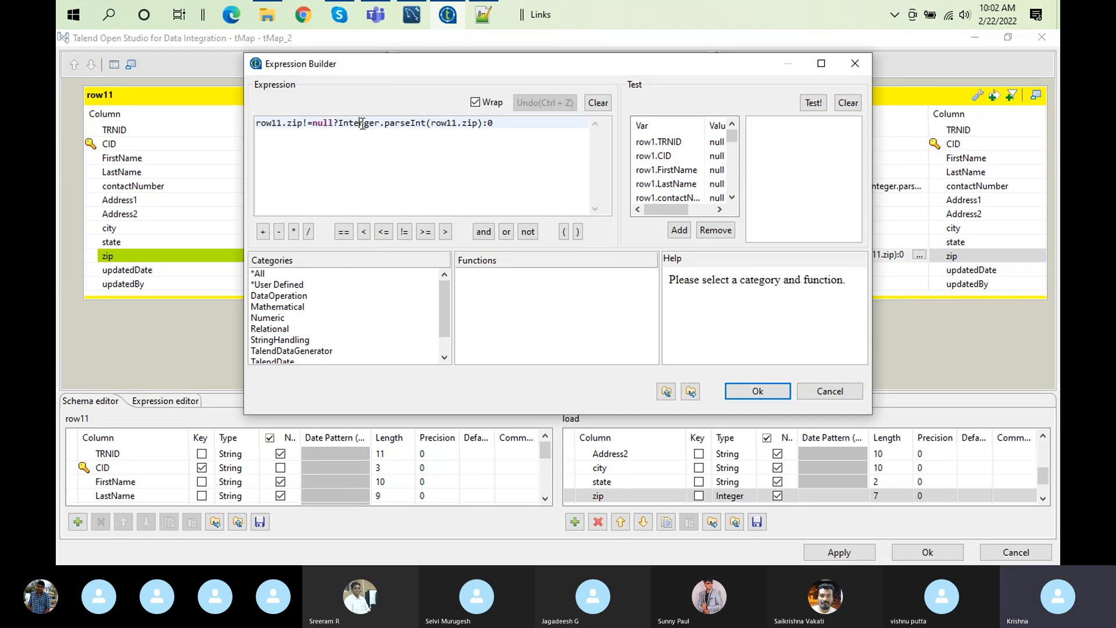
key("Delete")
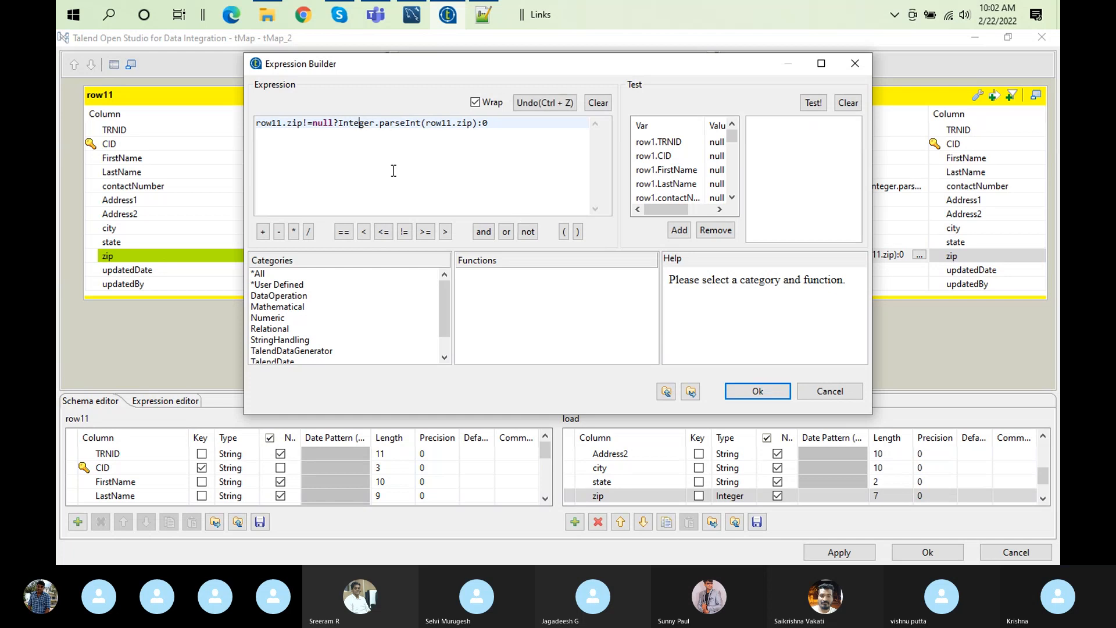
left_click(750, 390)
left_click(908, 553)
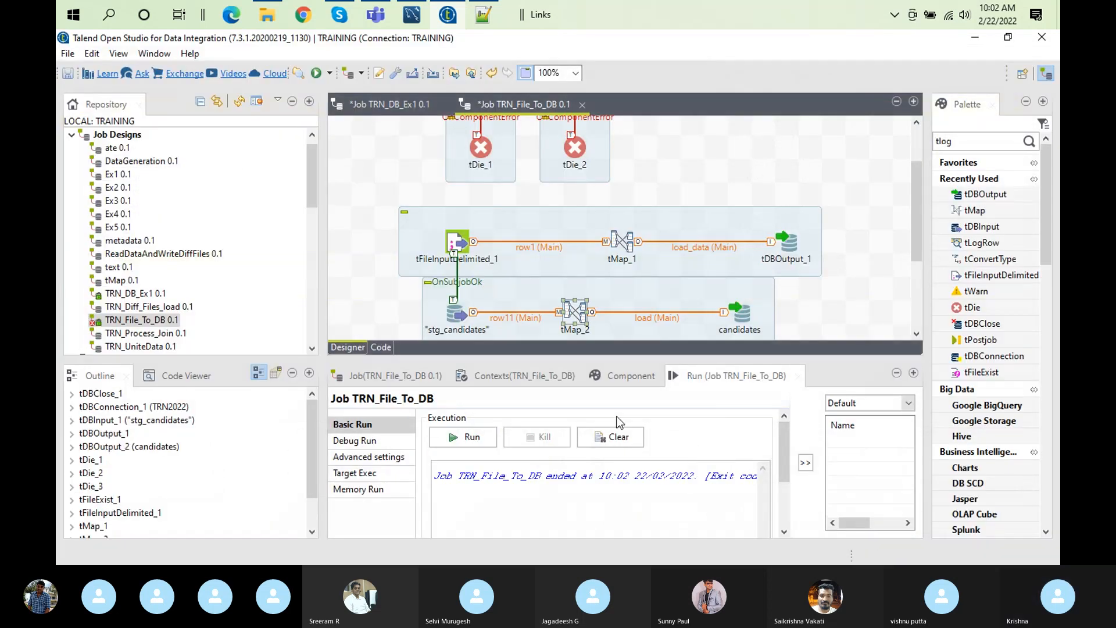
Step: Clear the execution output, run TRN_File_To_DB with the corrected zip expression, and examine the full run log
left_click(610, 435)
left_click(490, 438)
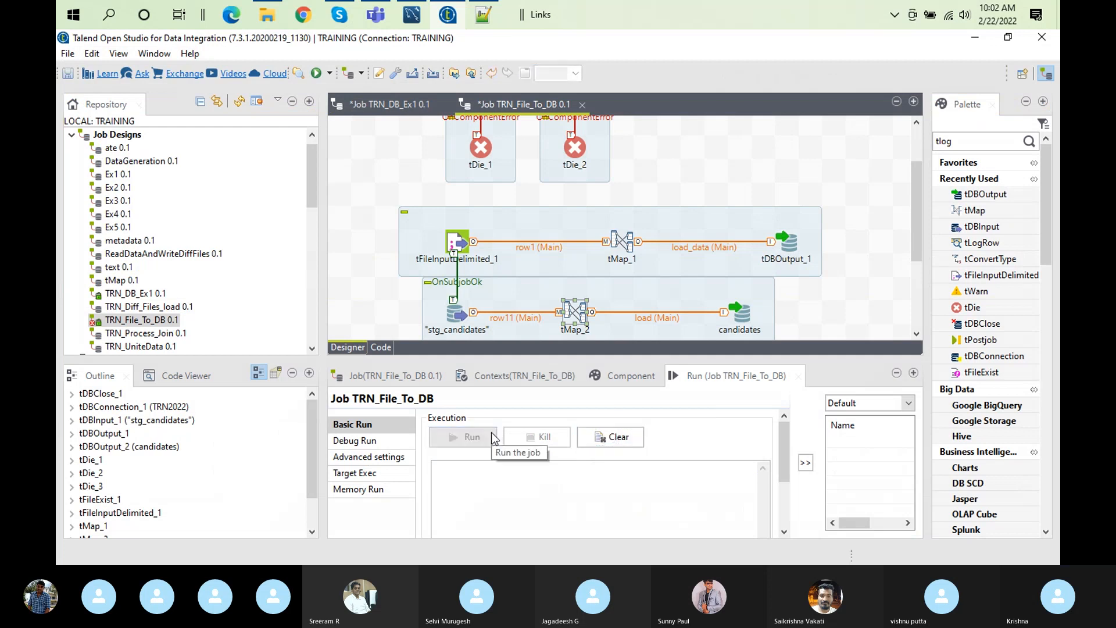
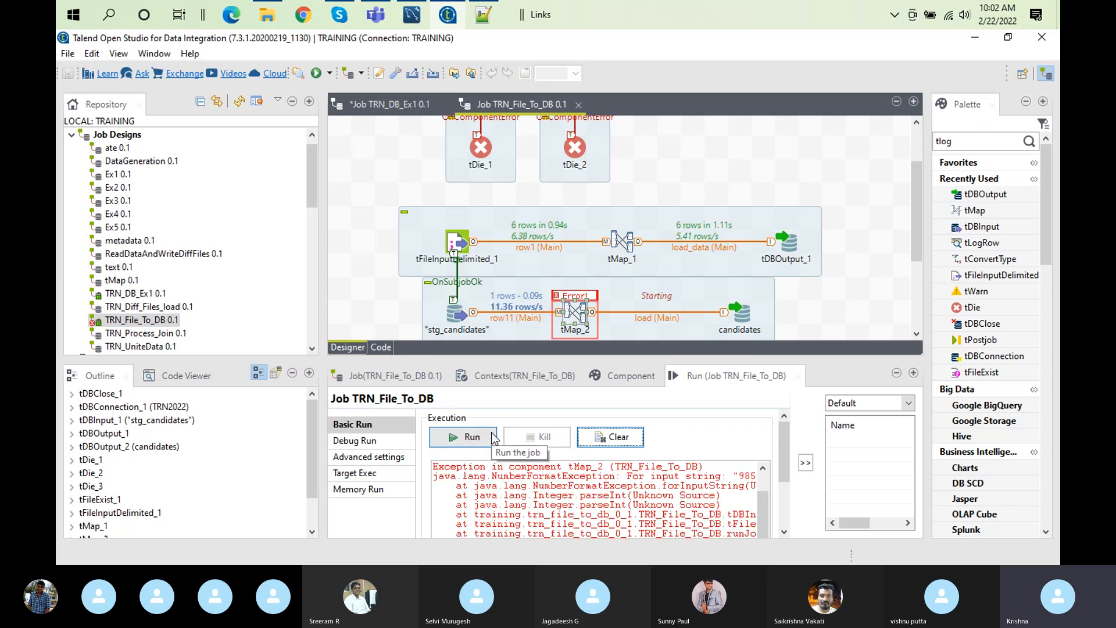
double_click(711, 377)
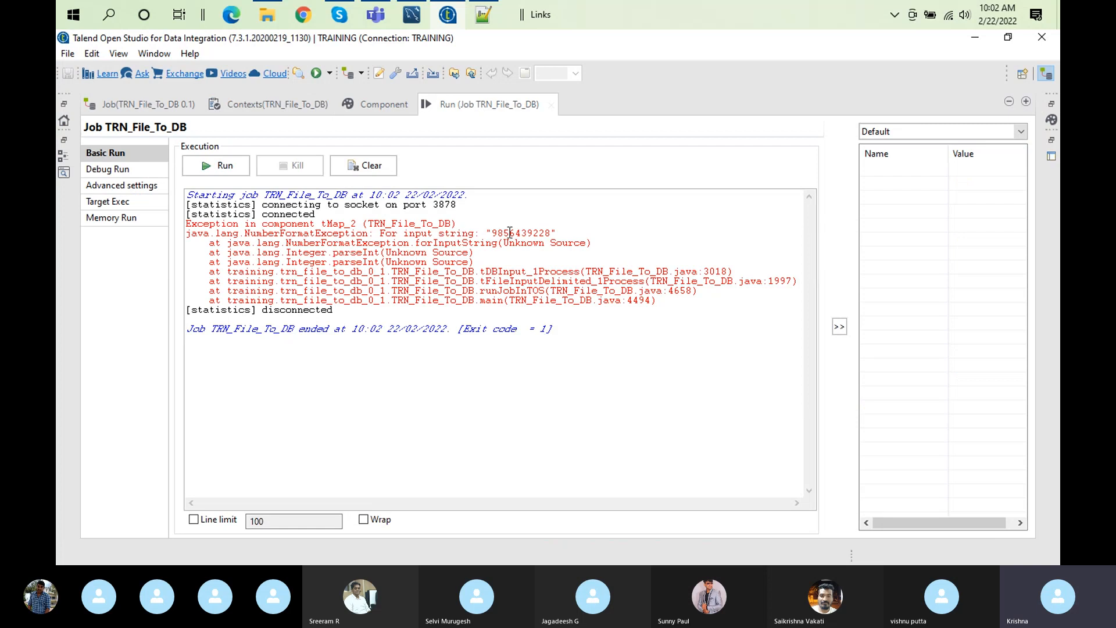
double_click(498, 103)
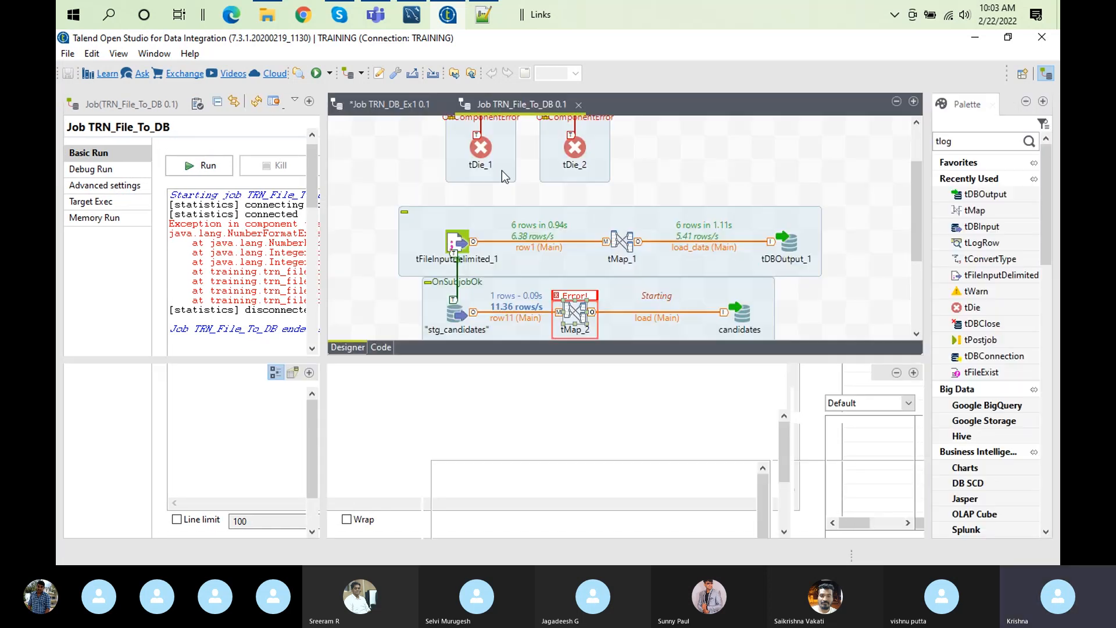
Step: Recheck load's contactNumber parseInt expression in tMap_2 against the run's exception, and close the mapping
double_click(568, 315)
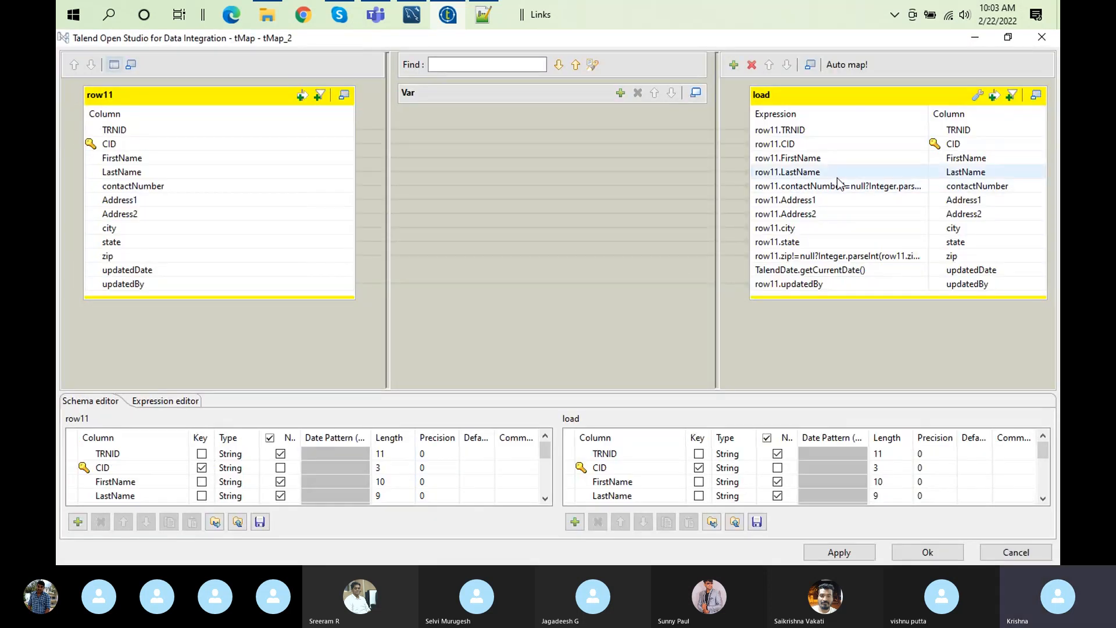
left_click(840, 176)
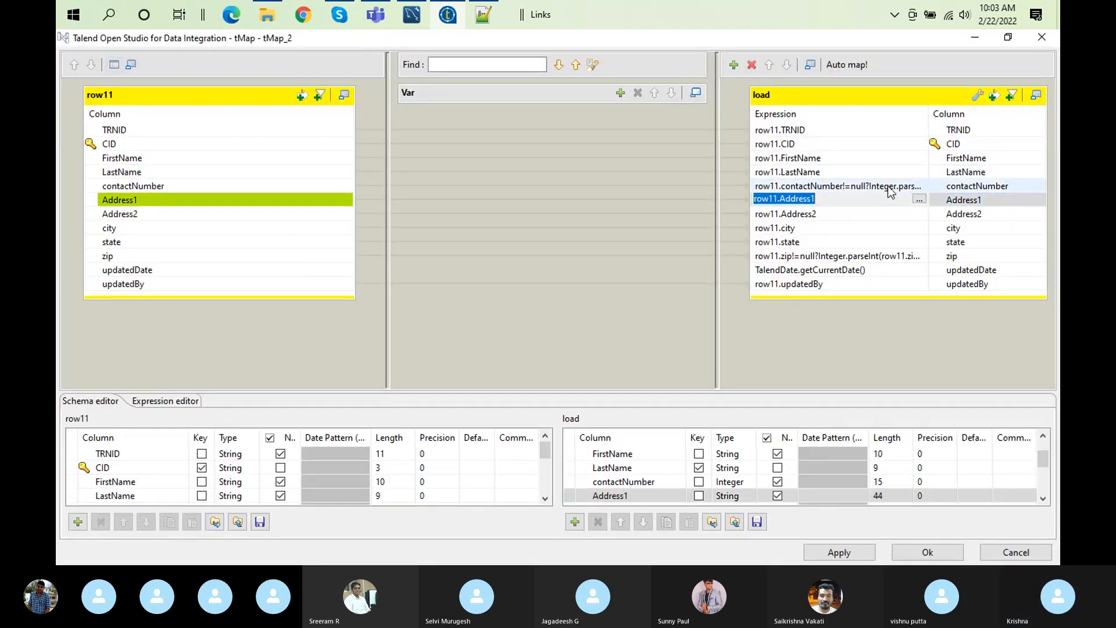
left_click(904, 186)
left_click(918, 187)
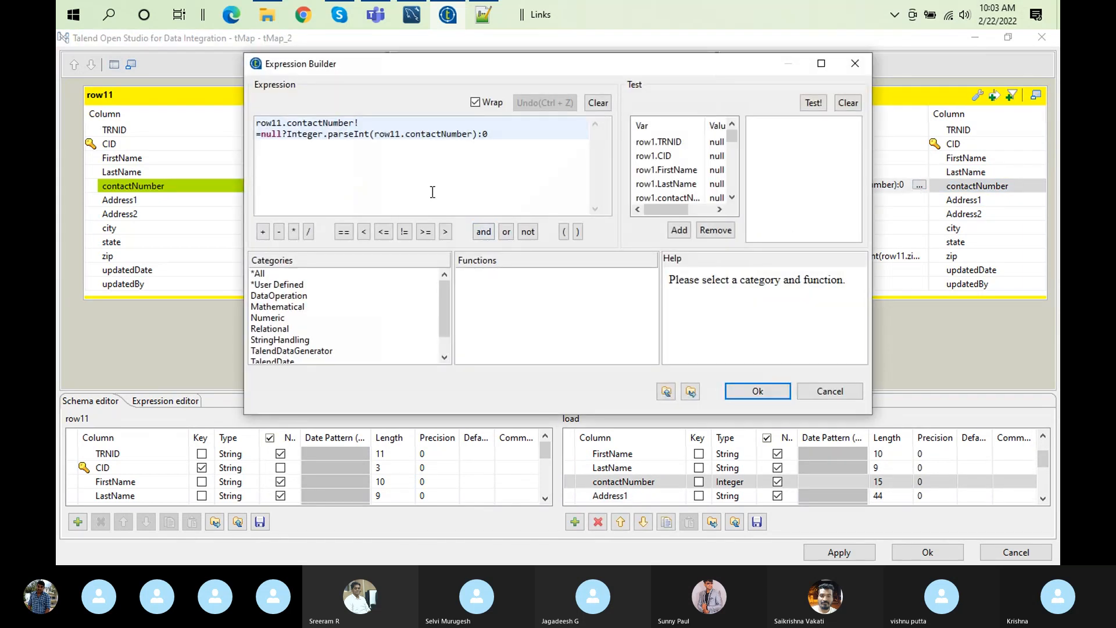
left_click(749, 391)
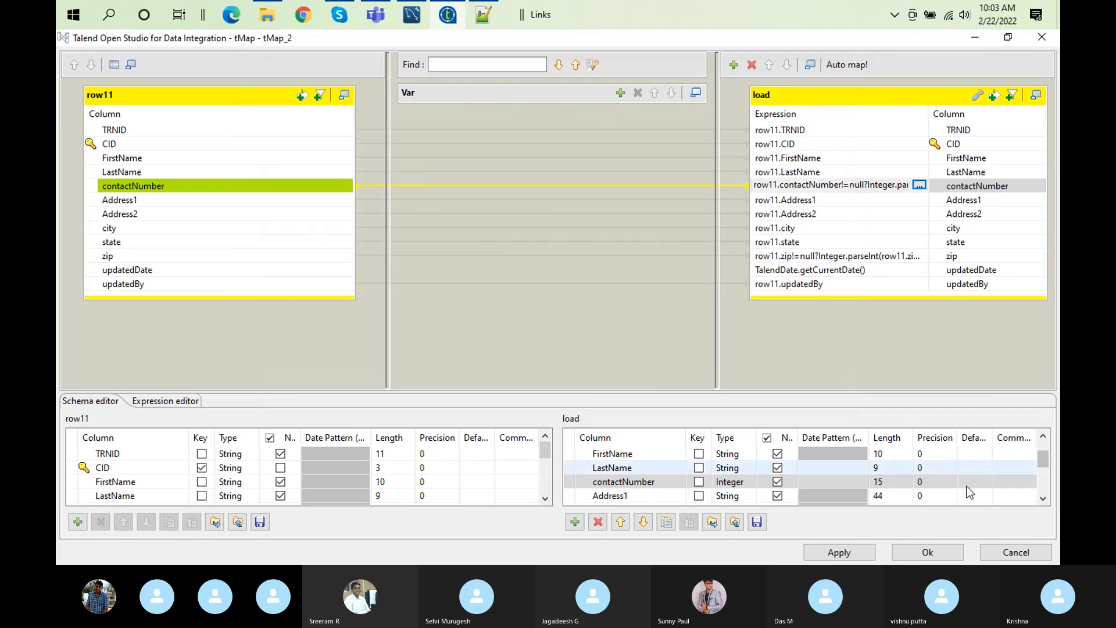
left_click(945, 546)
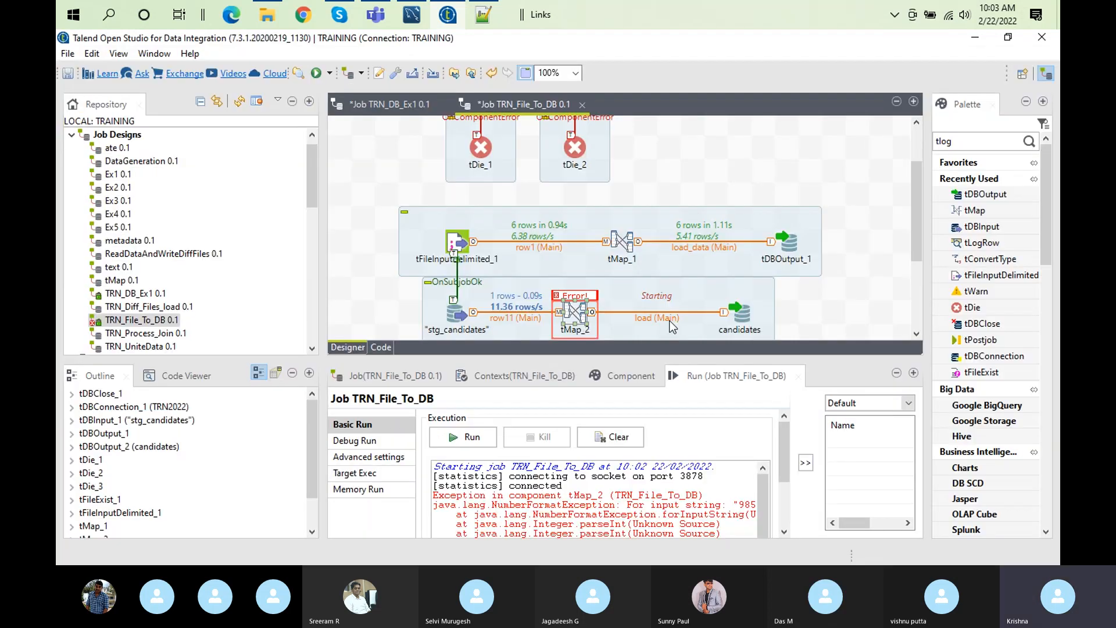
Step: Review the contactNumber expression of the load output in tMap_2 using the Expression Builder, then accept the mapping
double_click(567, 310)
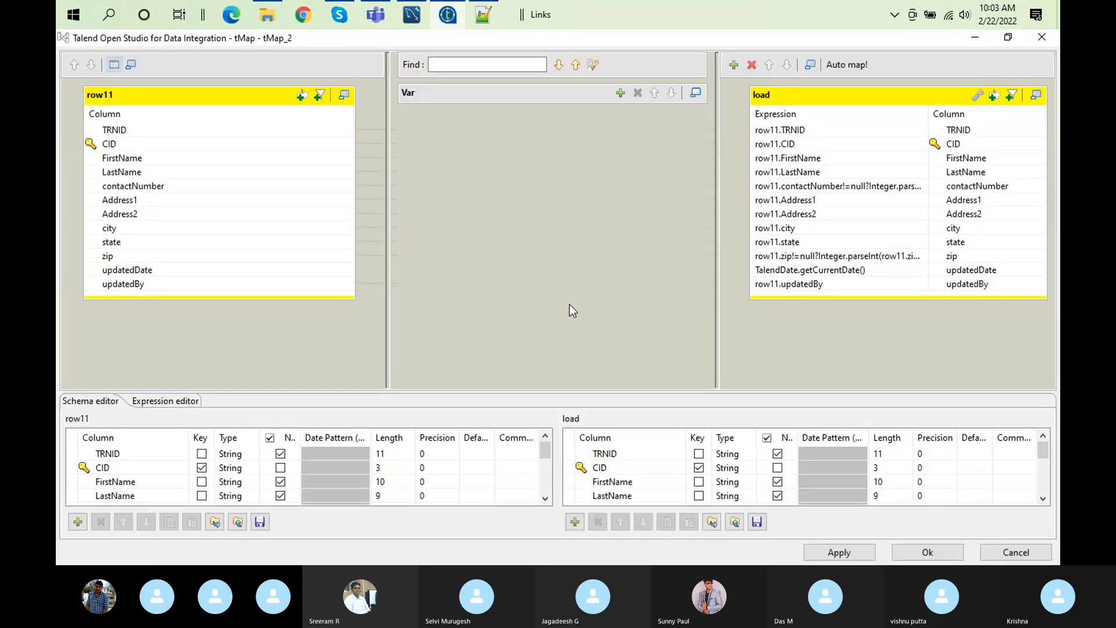
left_click(900, 200)
left_click(908, 185)
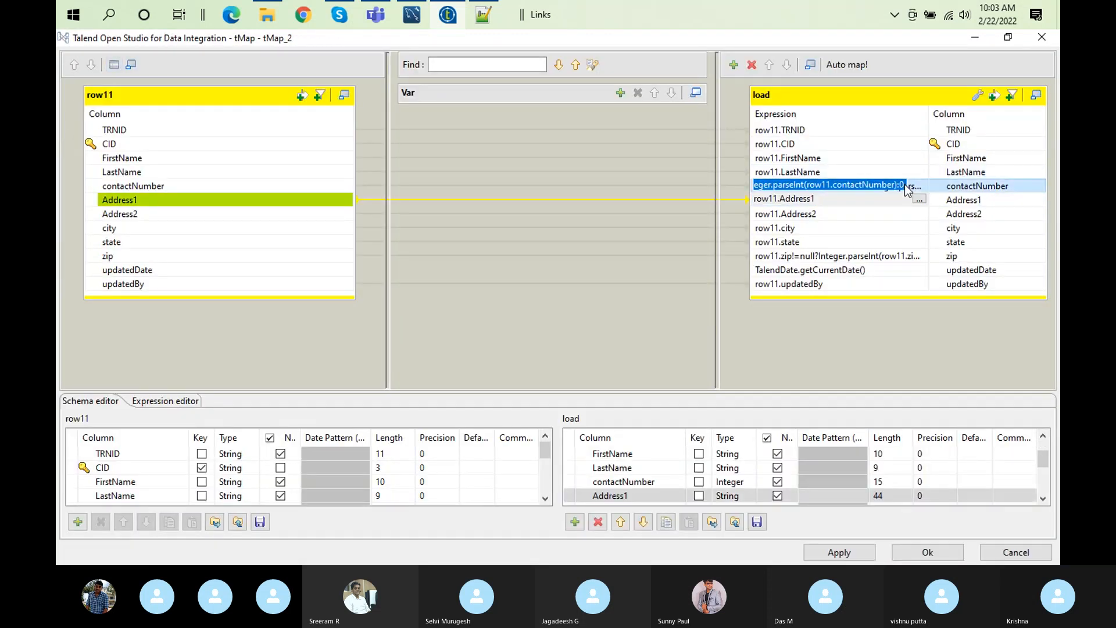
left_click(919, 185)
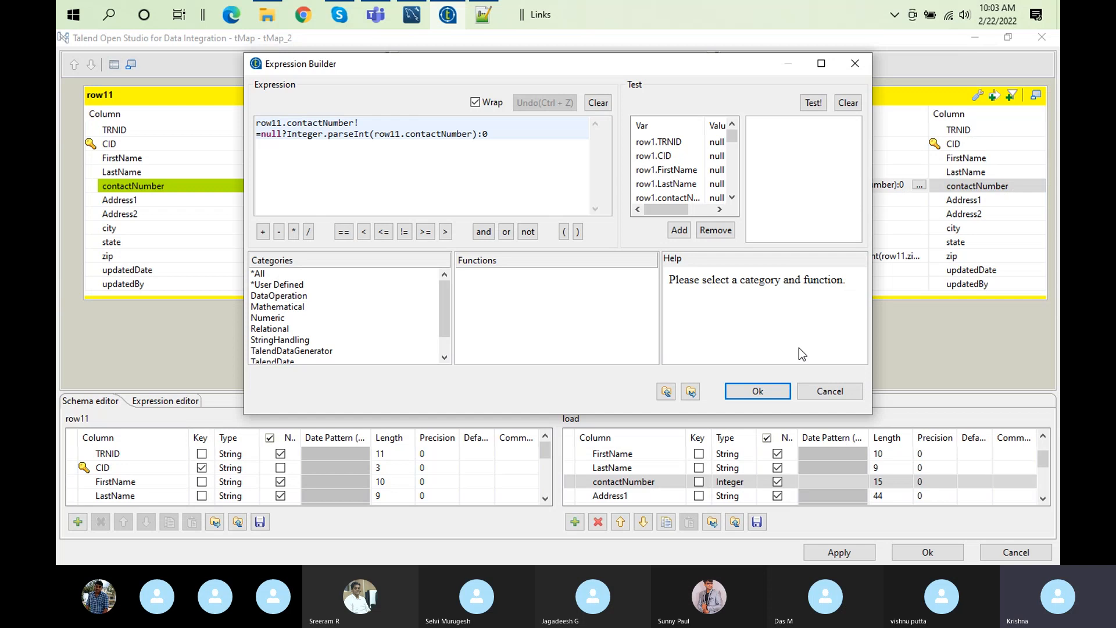
left_click(773, 393)
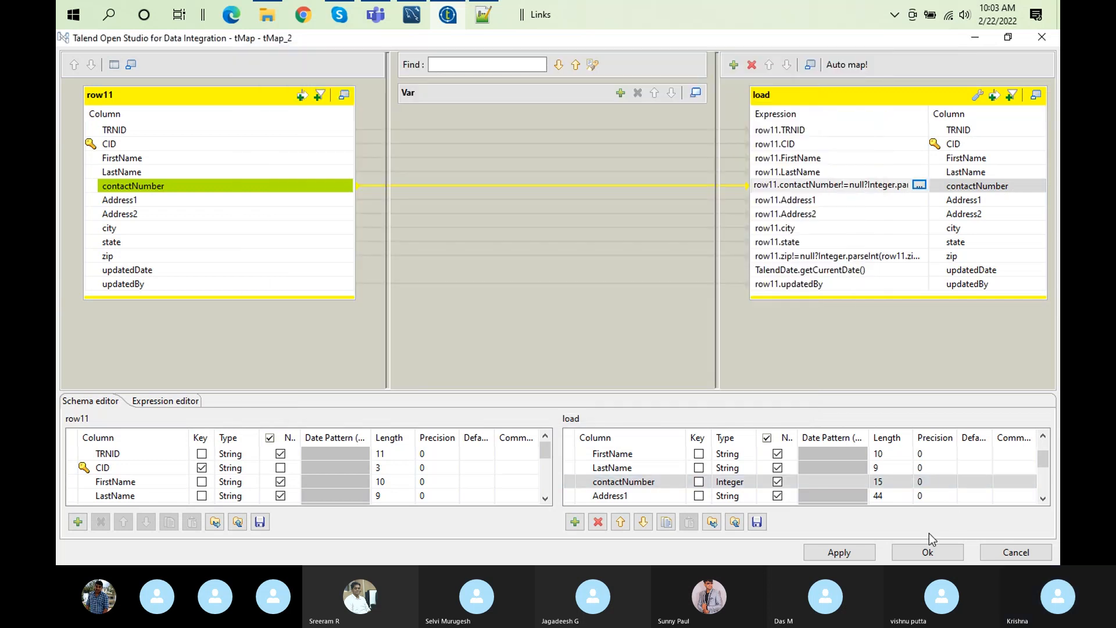
left_click(931, 553)
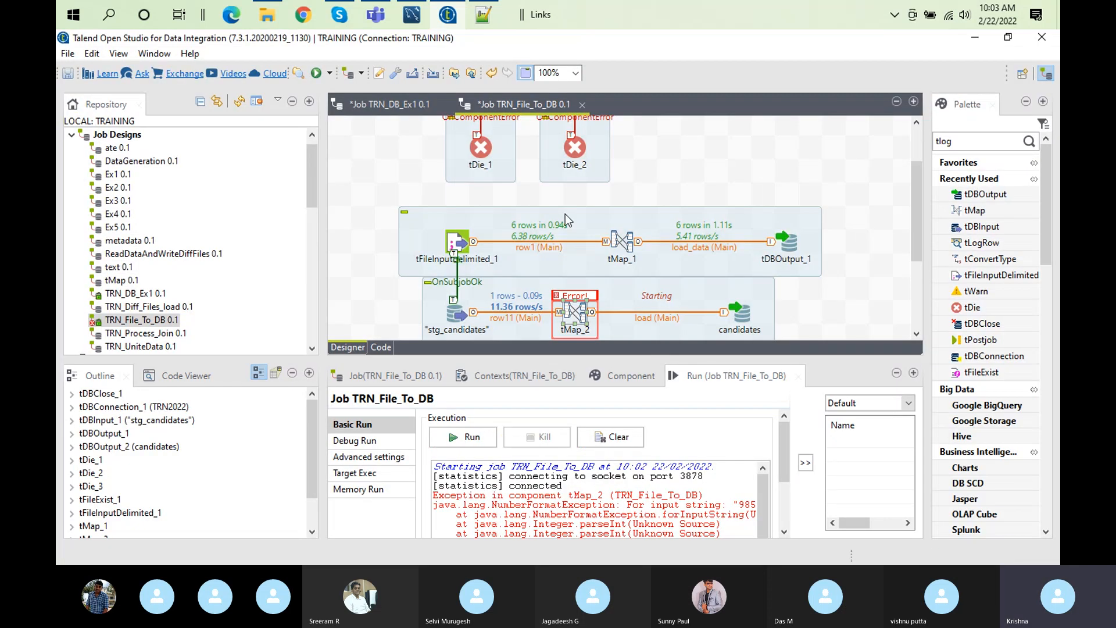
Step: Close the TRN_File_To_DB job with its changes saved, reopen it from the repository, and clear the run console
left_click(583, 105)
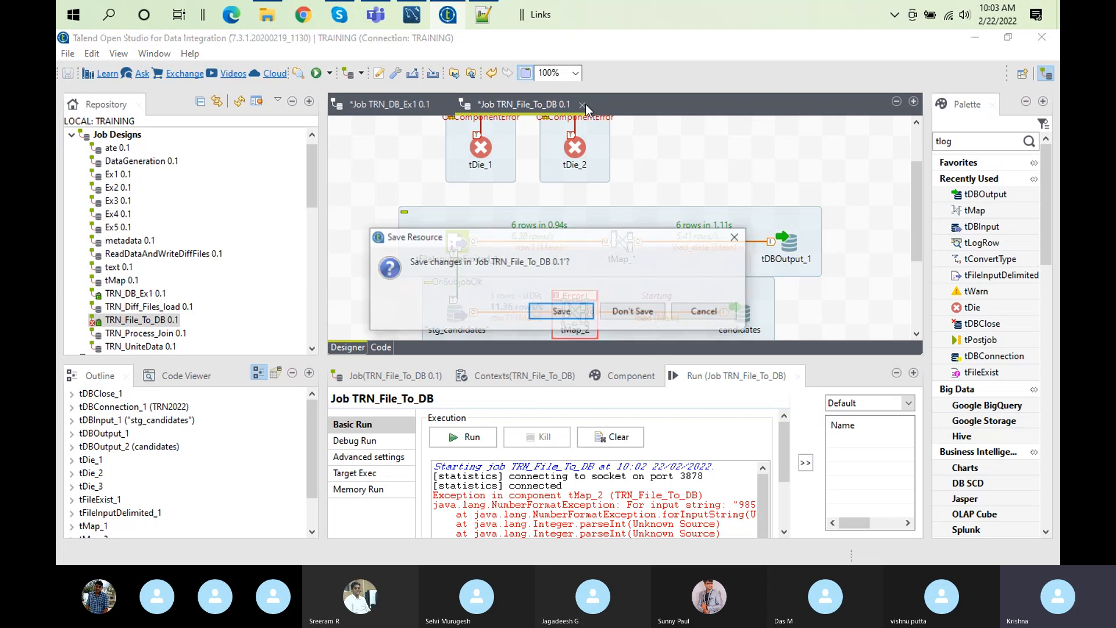
left_click(562, 313)
double_click(173, 320)
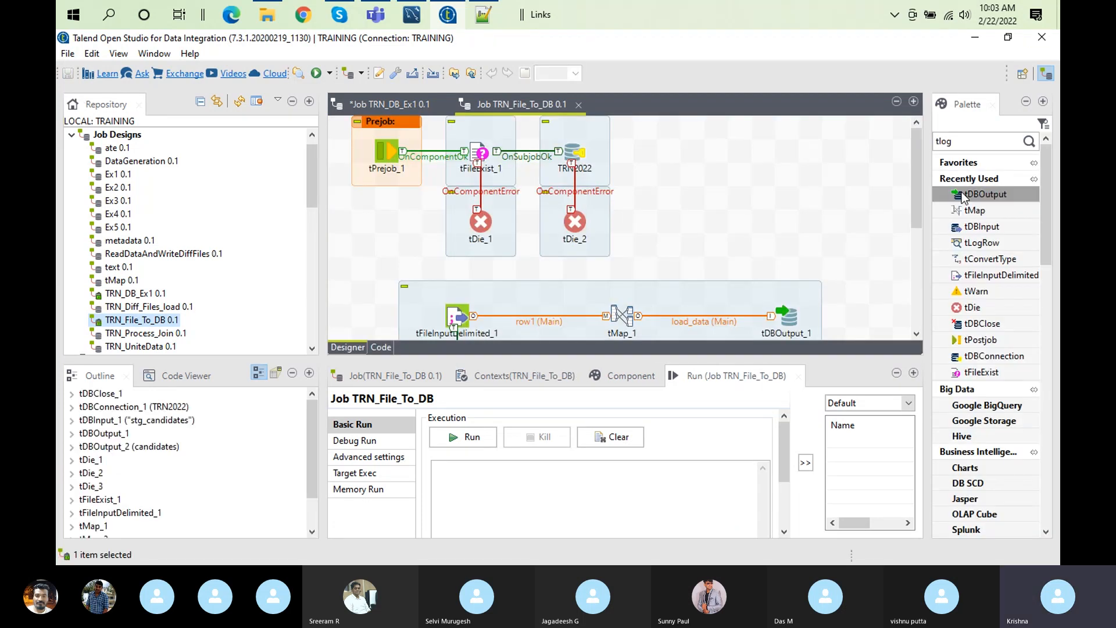
left_click_drag(920, 150, 918, 216)
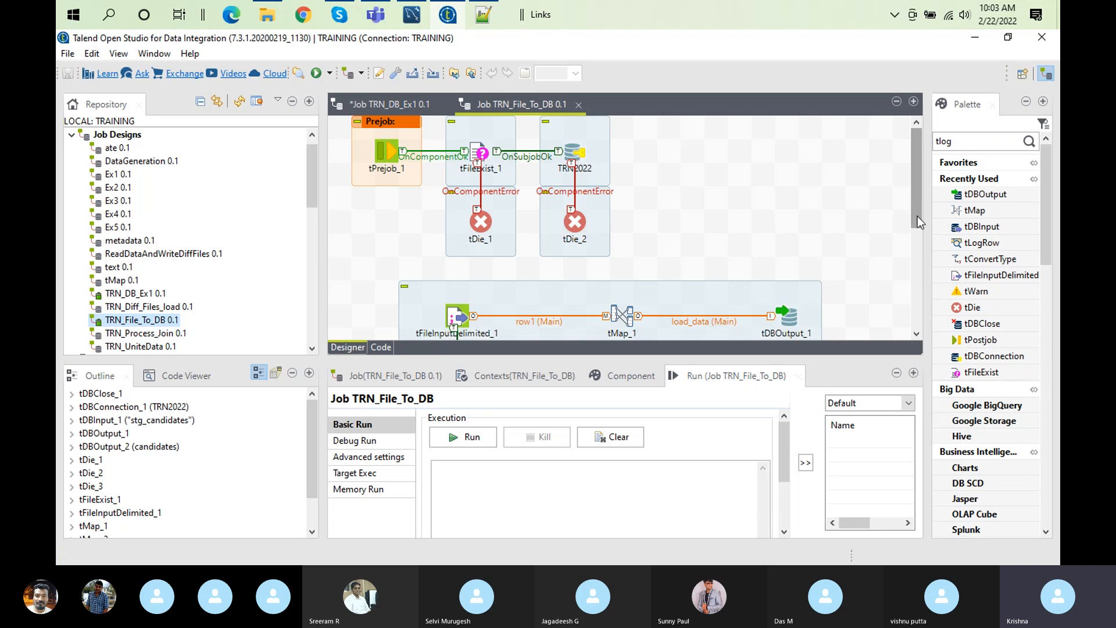
left_click(611, 435)
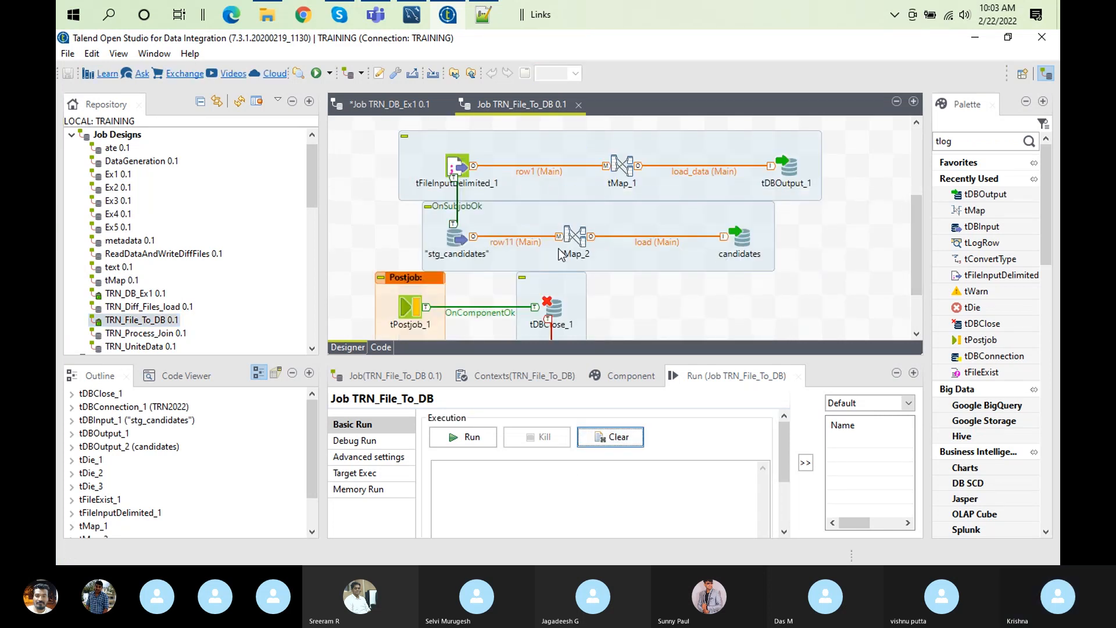
Step: Check the contactNumber mapping and its target type in tMap_2 of the reopened job
left_click(578, 243)
double_click(579, 243)
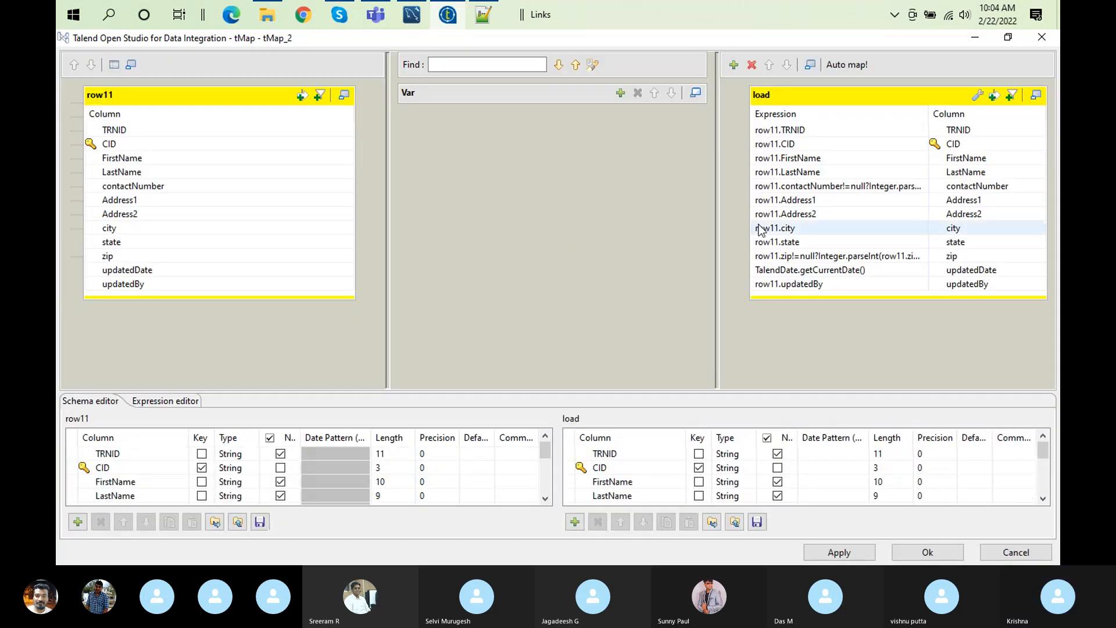
left_click(849, 186)
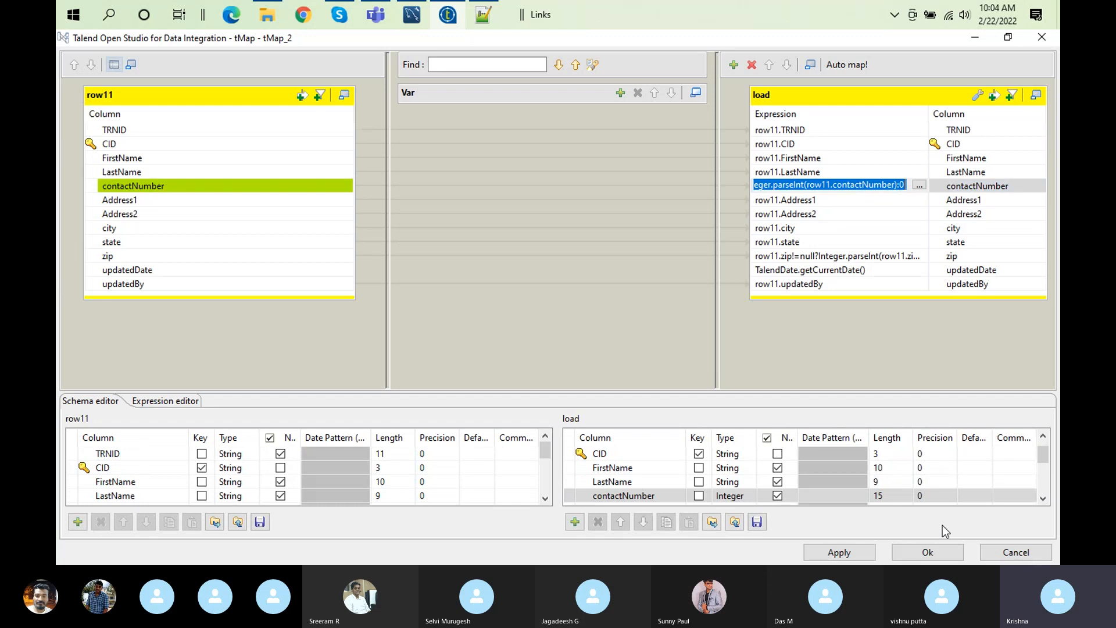
left_click(928, 553)
Step: Inspect the schema of tFileInputDelimited_1 for the type and length of contactNumber
double_click(461, 172)
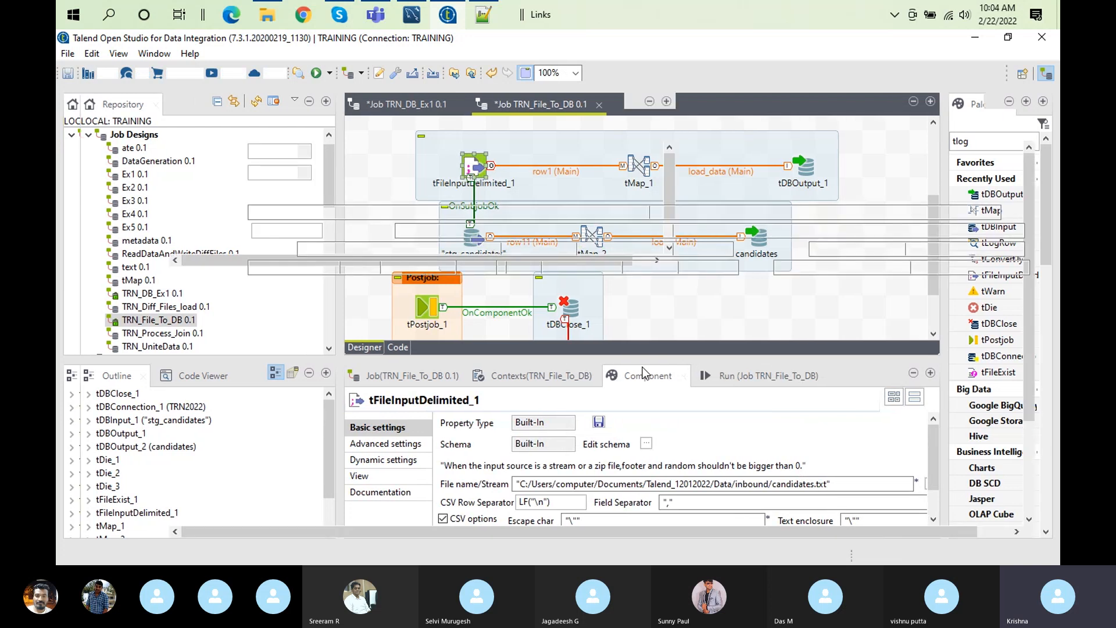
double_click(643, 372)
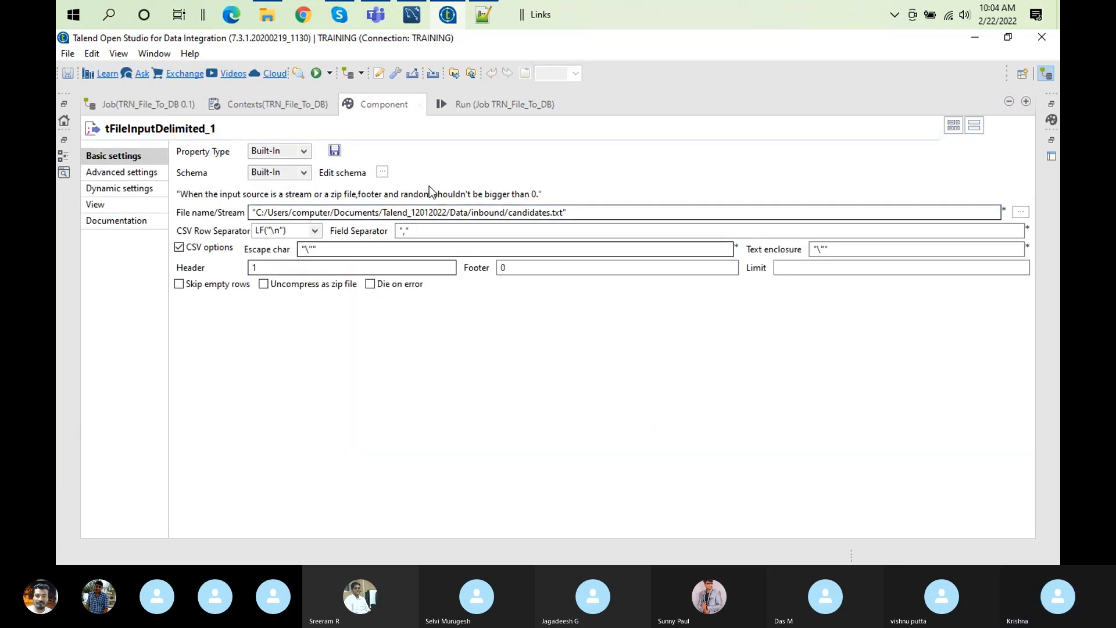
left_click(382, 172)
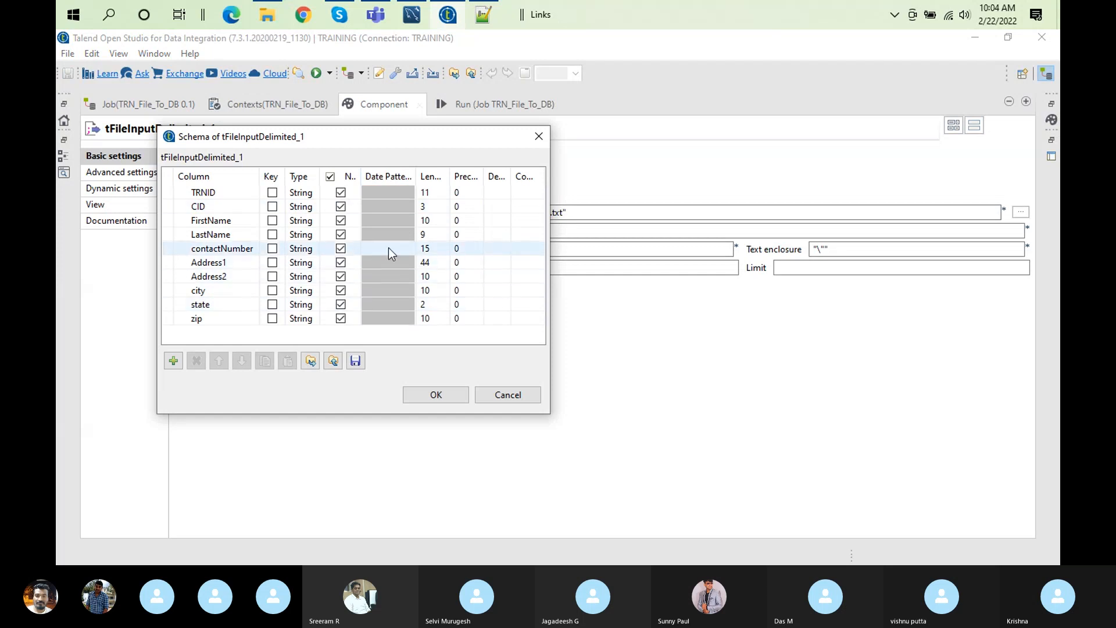
left_click(435, 393)
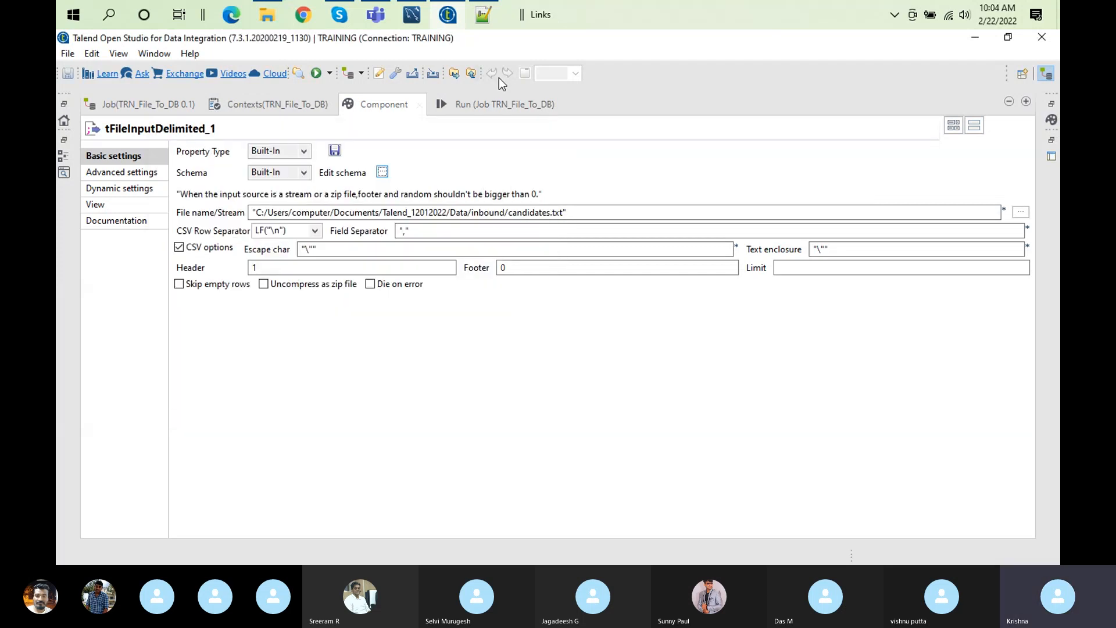
Step: Run the TRN_File_To_DB job and highlight the NumberFormatException line in its output
left_click(496, 102)
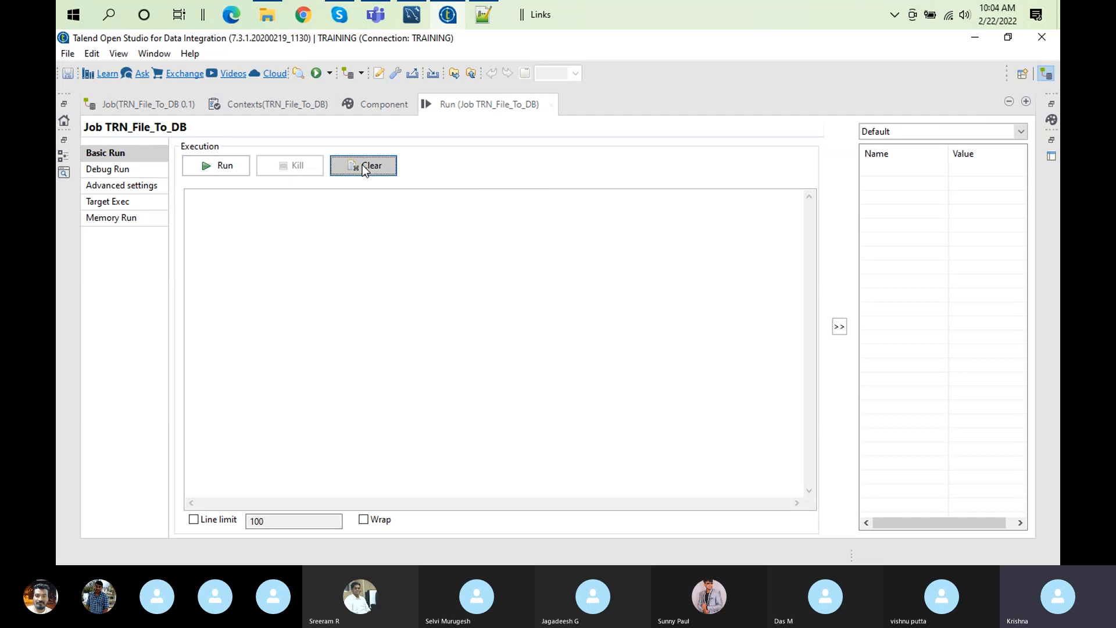
left_click(215, 166)
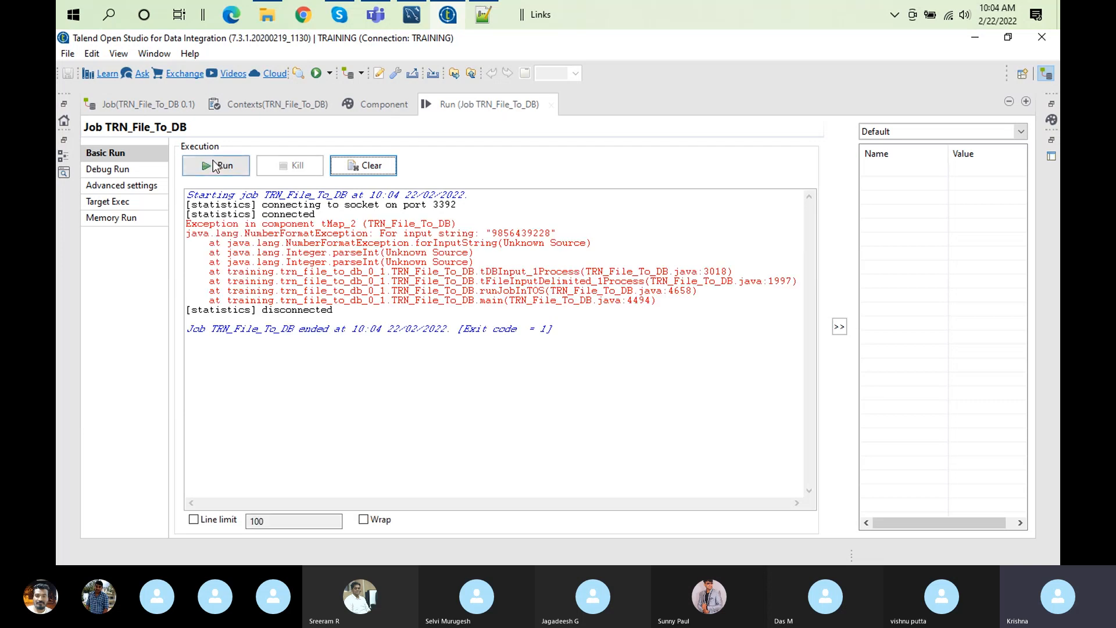
triple_click(414, 238)
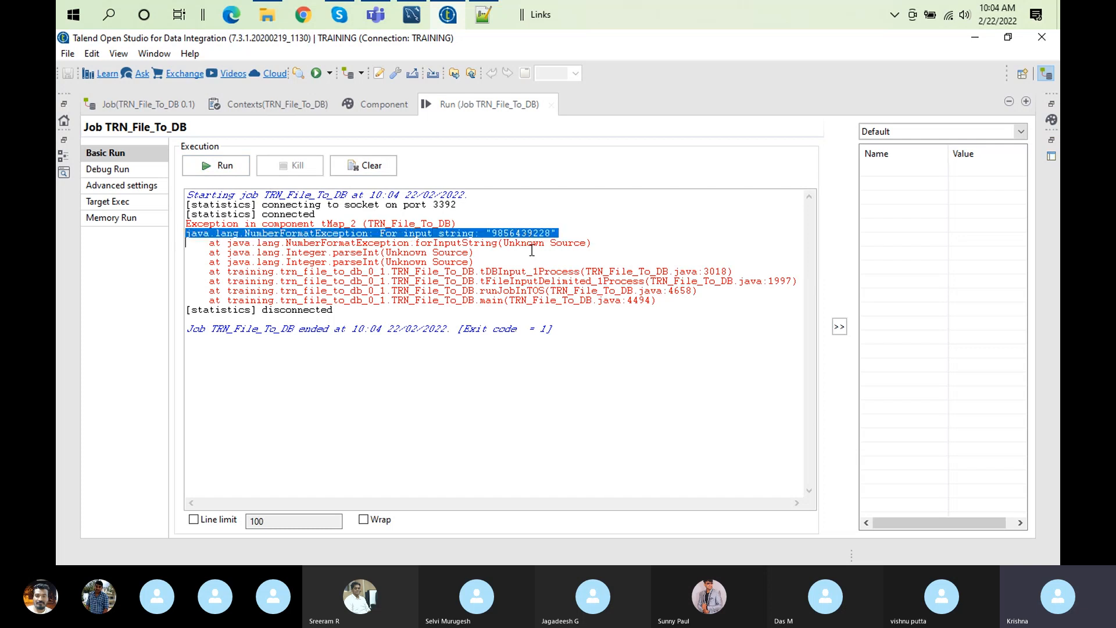
Step: Find the contact number named in the exception in candidates.txt in Notepad++, then return to Talend Open Studio
left_click(483, 14)
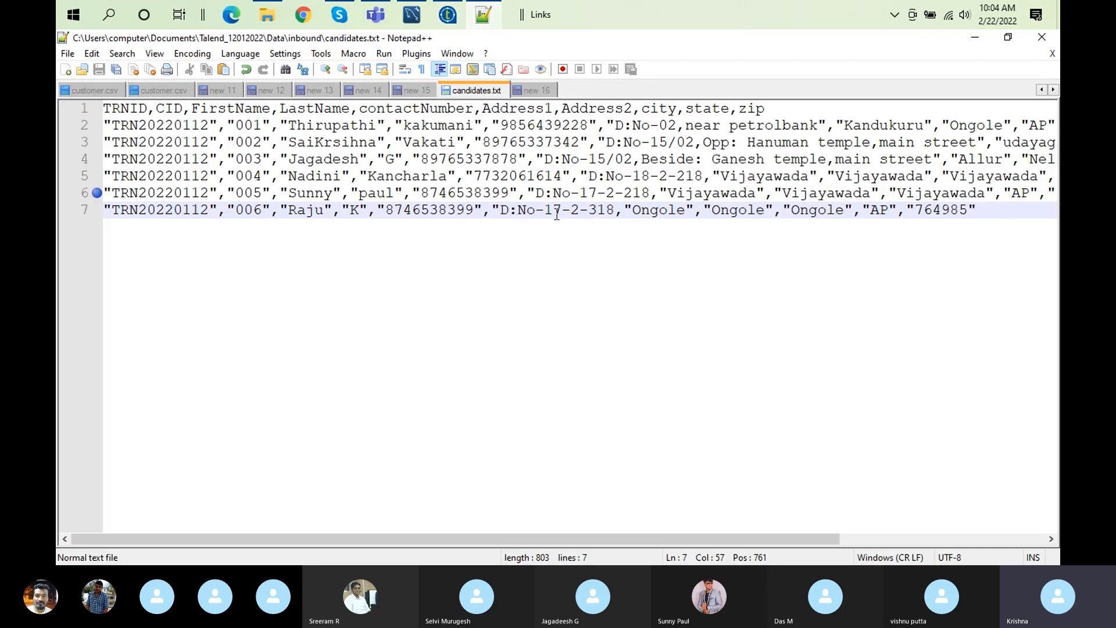
double_click(574, 125)
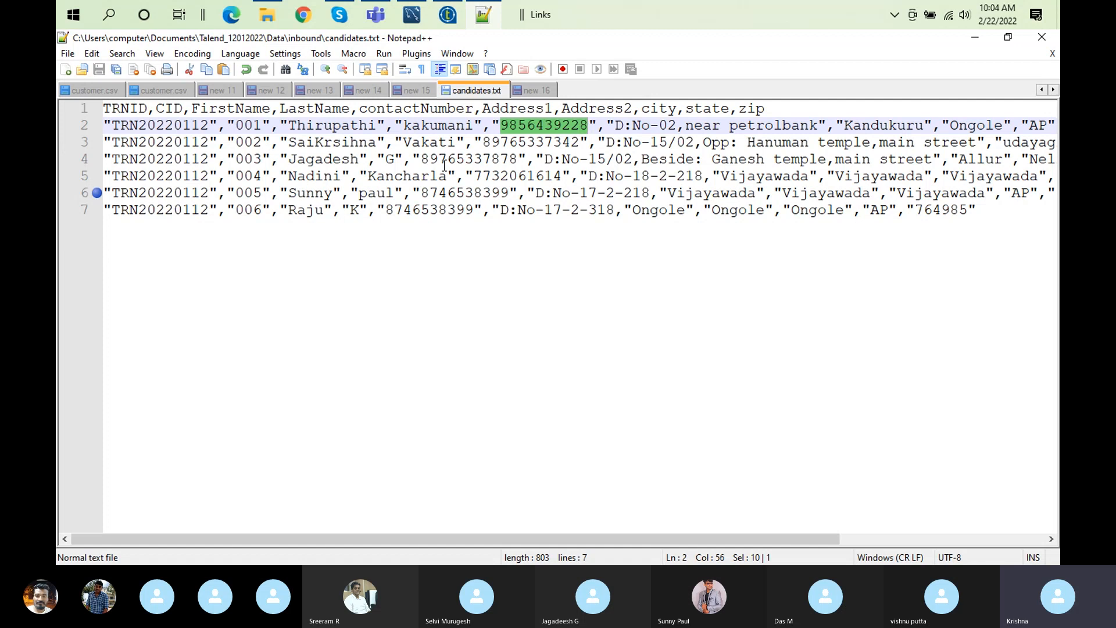
left_click(448, 15)
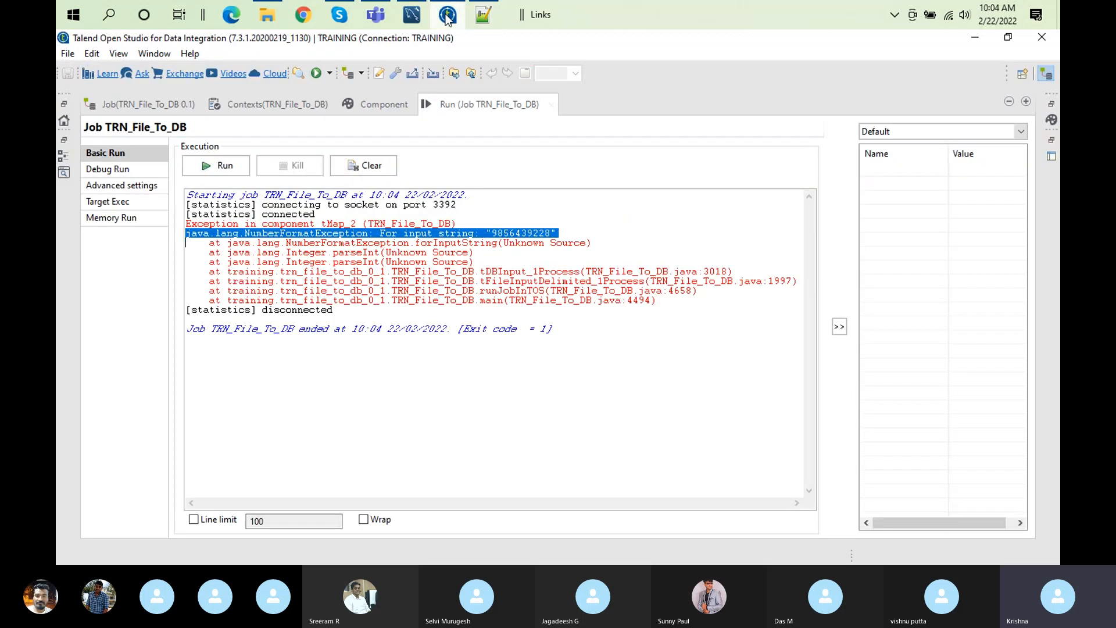
Step: Restore the job design layout and compare the contactNumber and zip expressions and their column types in tMap_2
double_click(492, 105)
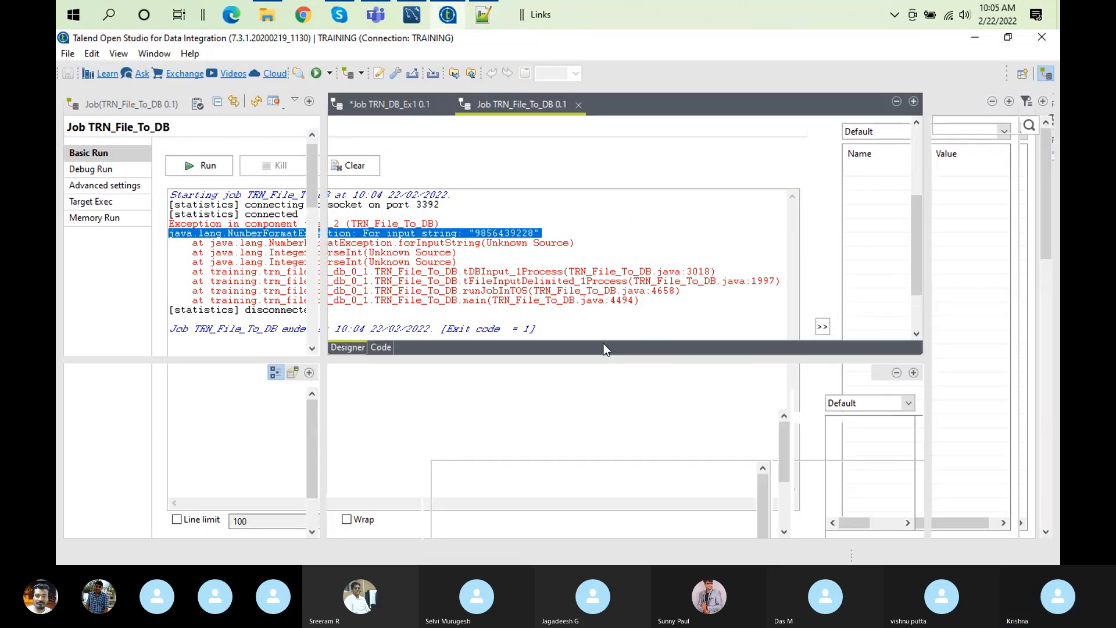
double_click(576, 238)
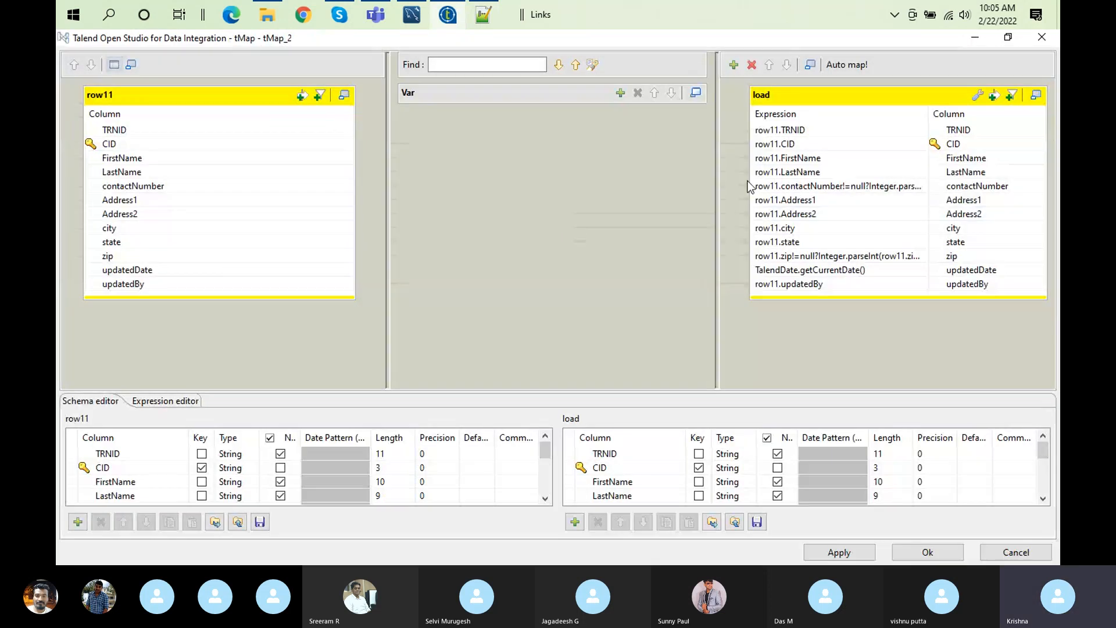
left_click(797, 184)
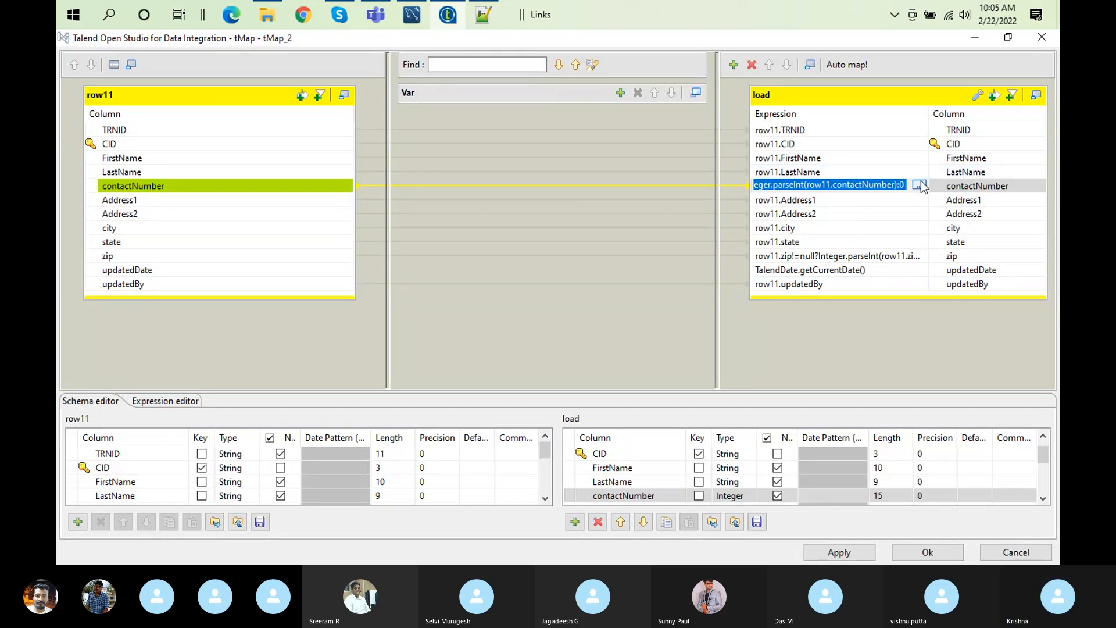
left_click(917, 256)
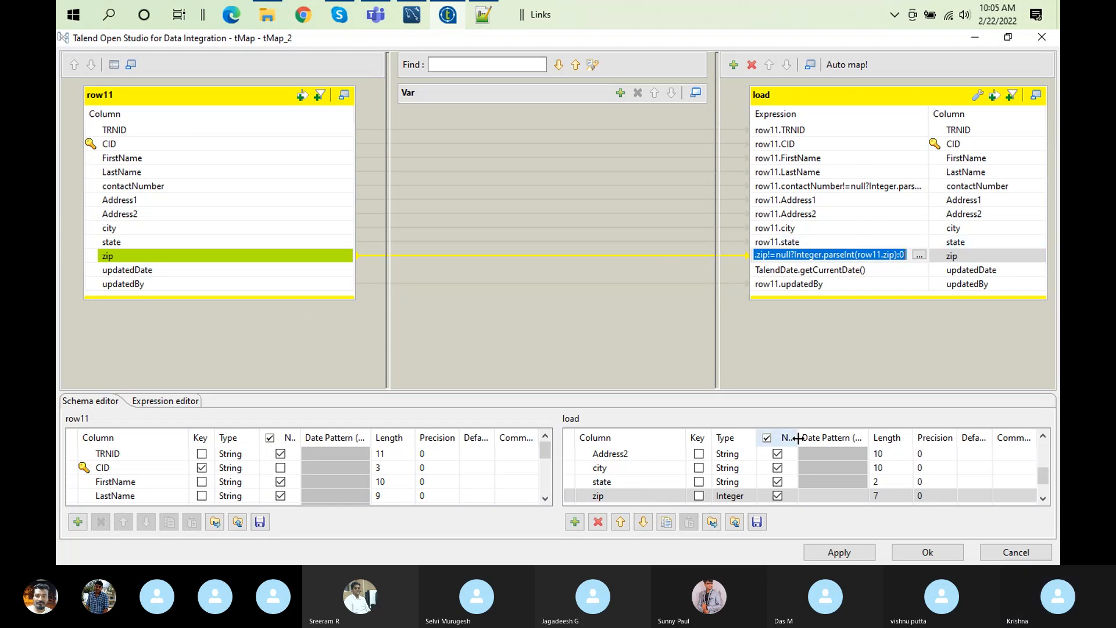
left_click(928, 552)
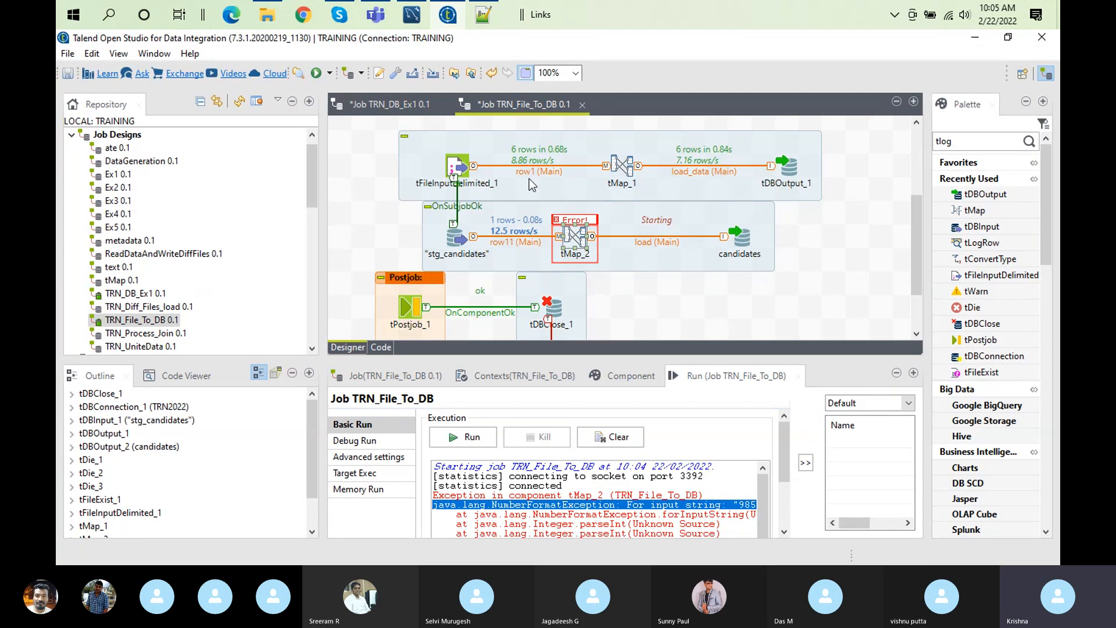
Step: Switch to candidates.txt in Notepad++ and remove the last digit from the contact numbers of records 002 and 003
left_click(487, 20)
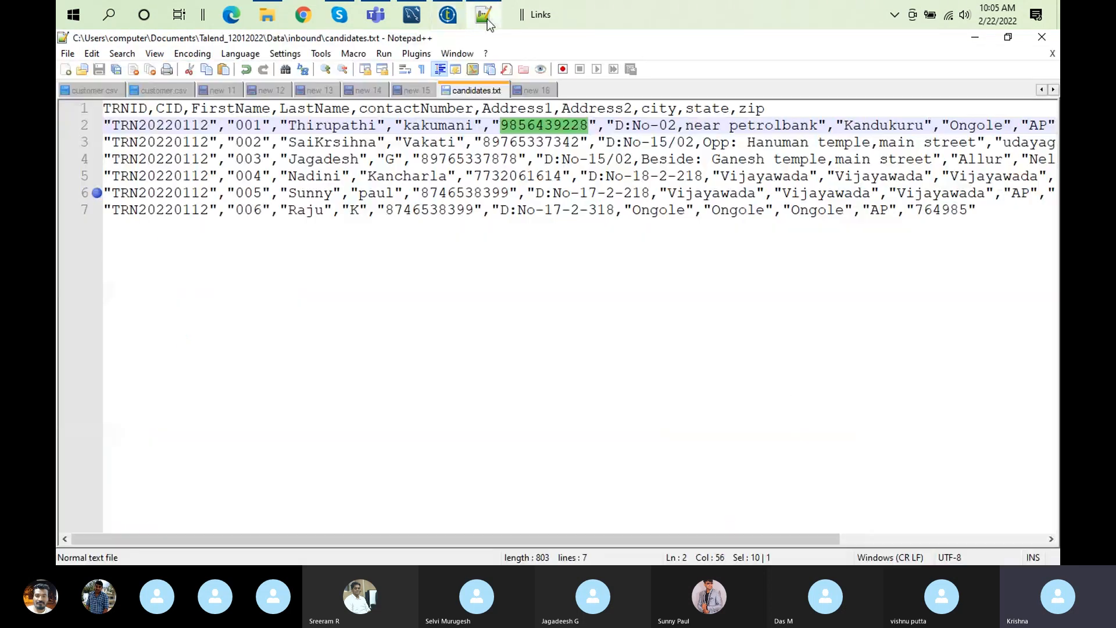
left_click(579, 142)
key("BackSpace")
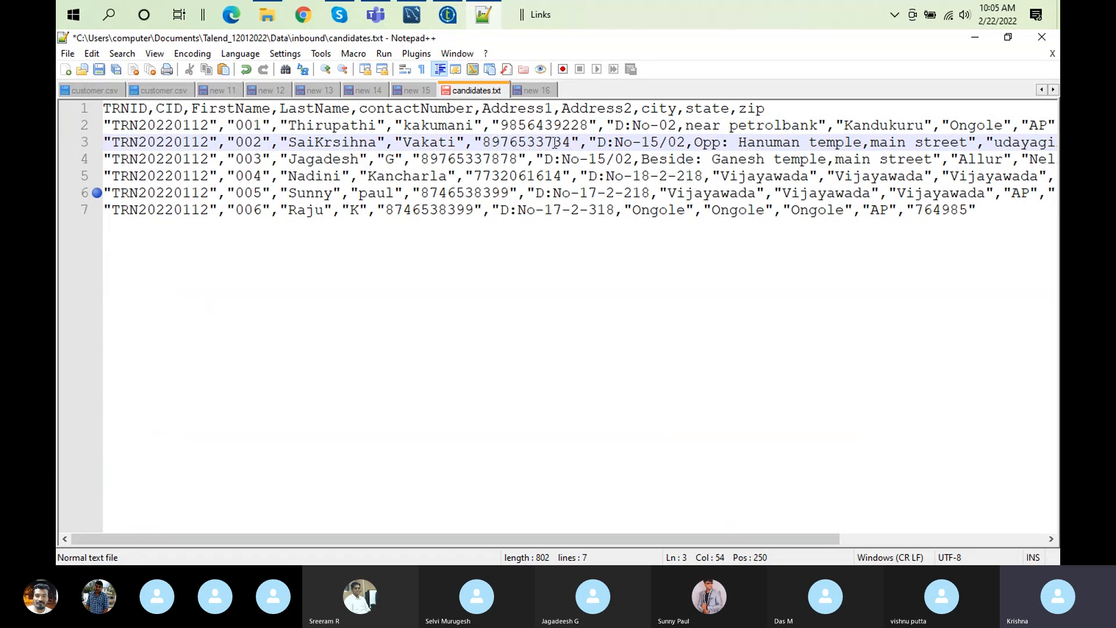
left_click(516, 158)
key("BackSpace")
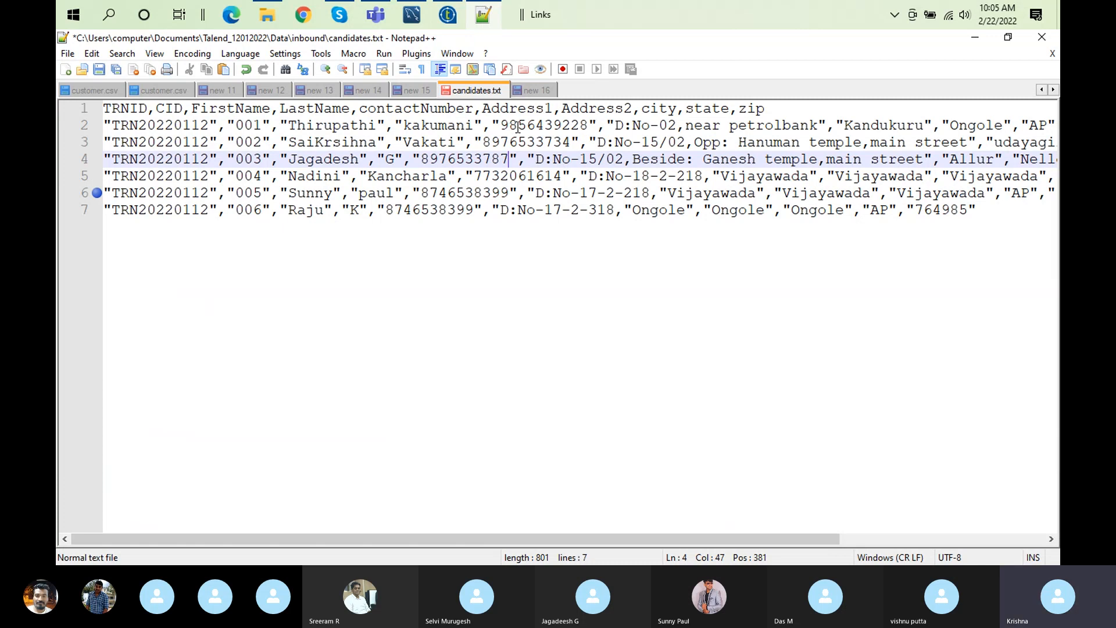
Step: Replace the contact numbers of records 001 and 002 in candidates.txt with the contact number of record 004
double_click(512, 177)
key("ctrl+c")
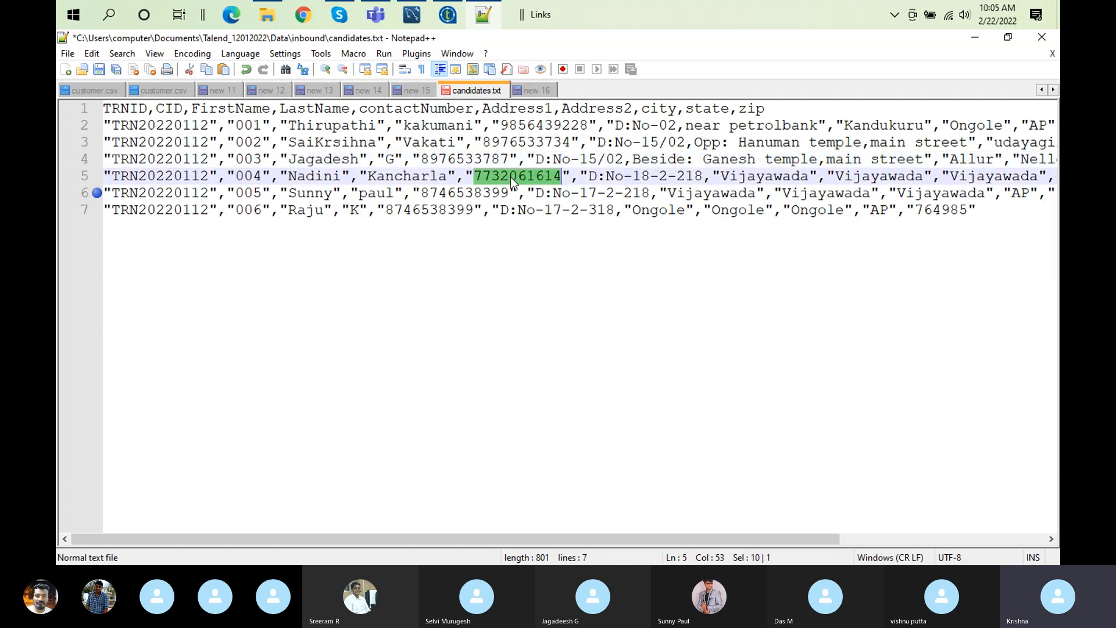
double_click(525, 129)
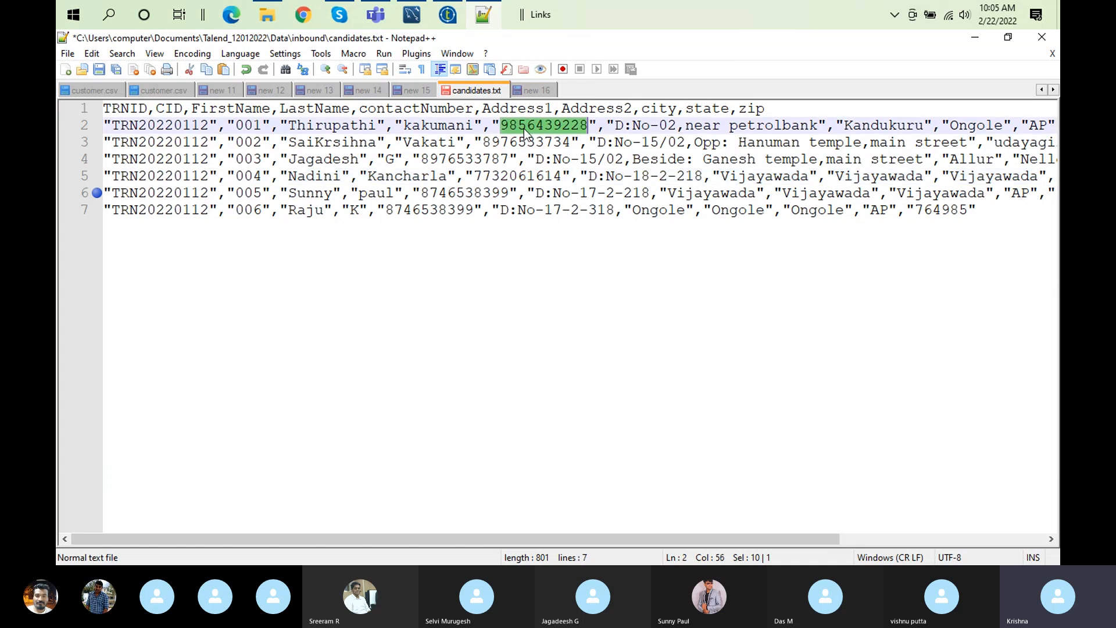
key("ctrl+v")
left_click(532, 146)
double_click(534, 145)
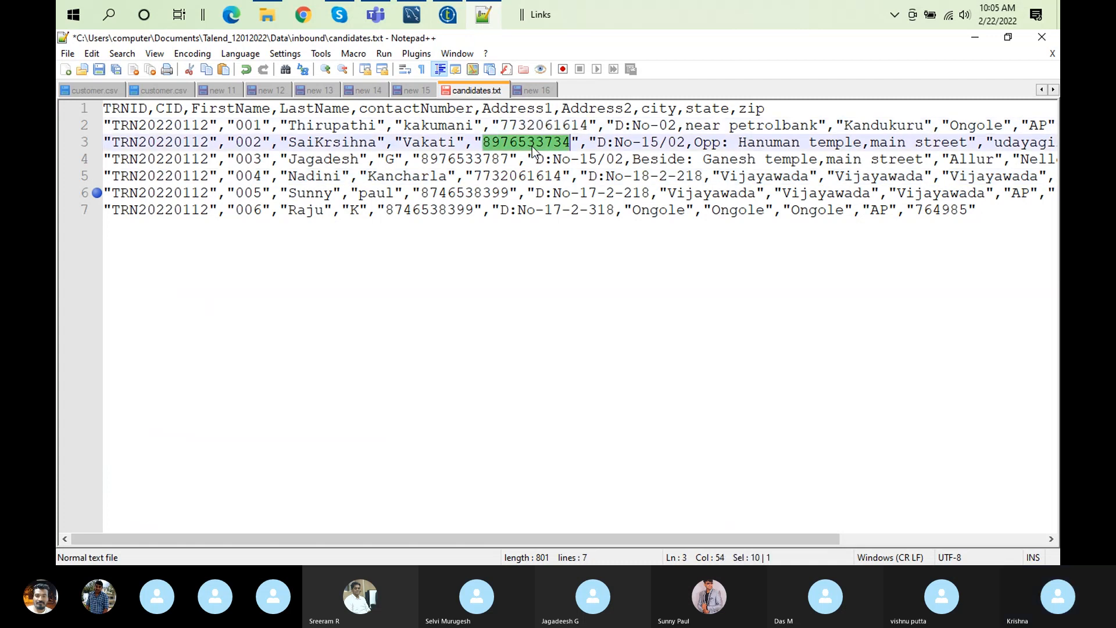
key("ctrl+v")
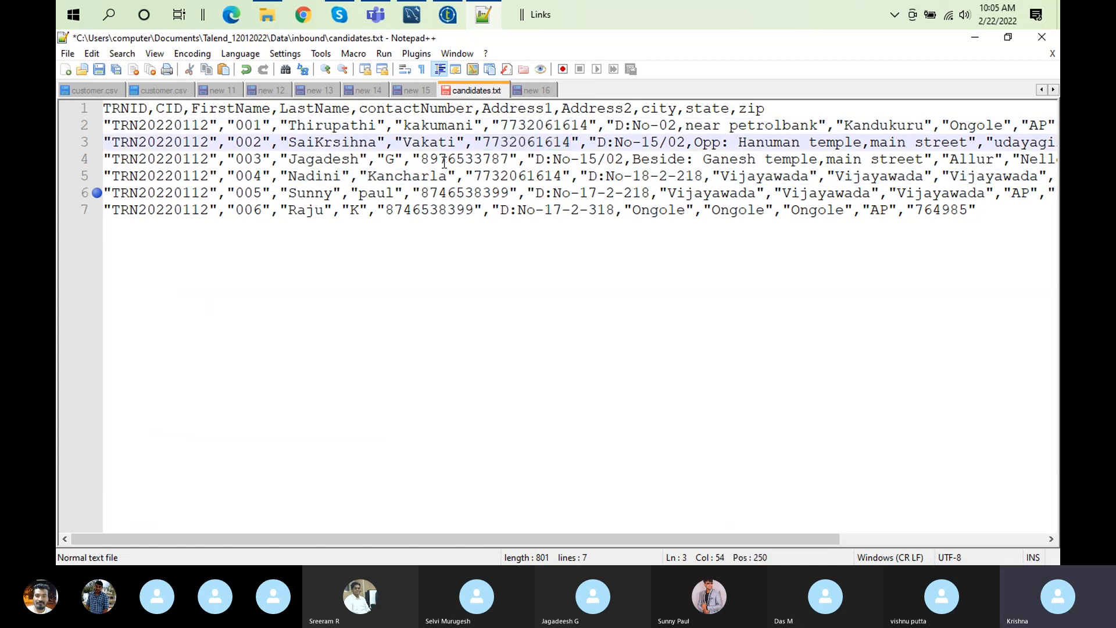
Step: Replace the contact numbers of records 003, 005 and 006 with record 004's contact number and save candidates.txt
double_click(444, 161)
key("ctrl+v")
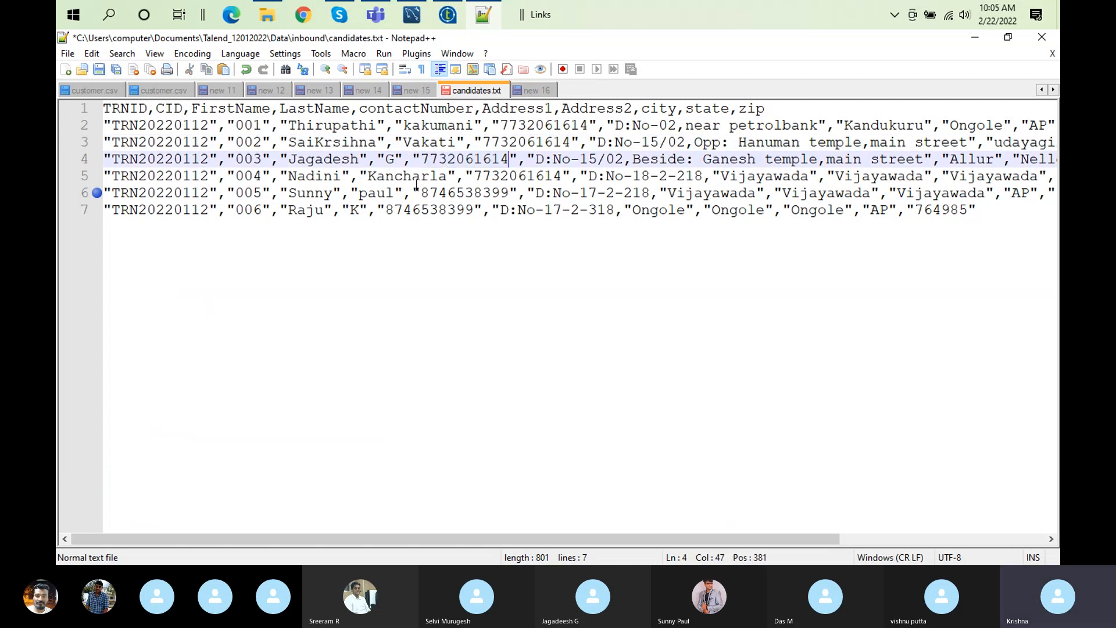
double_click(482, 192)
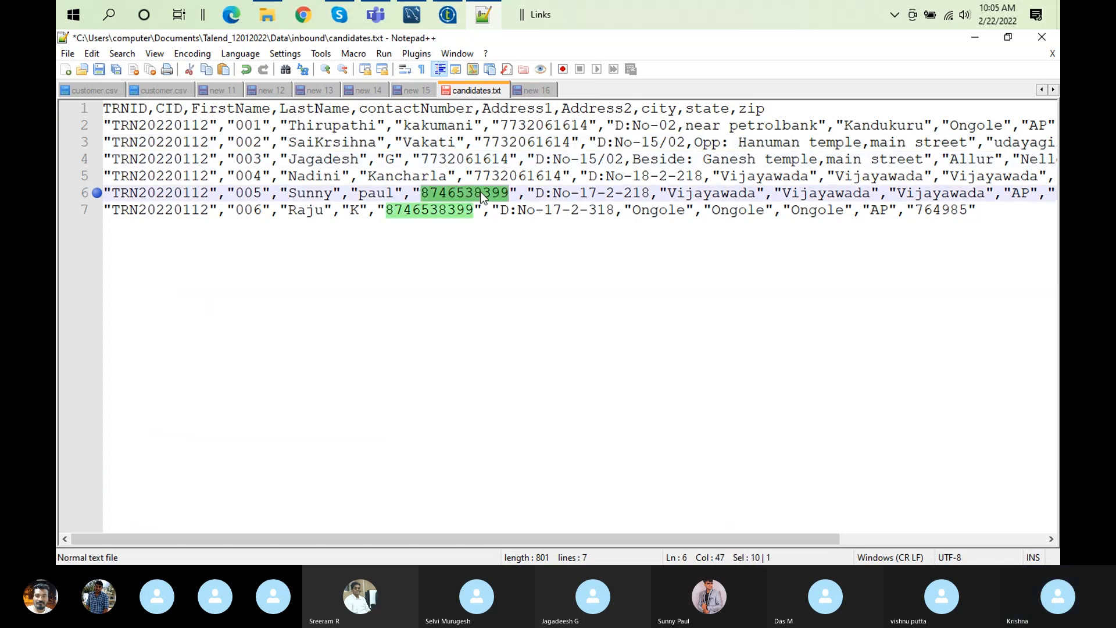
key("ctrl+v")
double_click(412, 214)
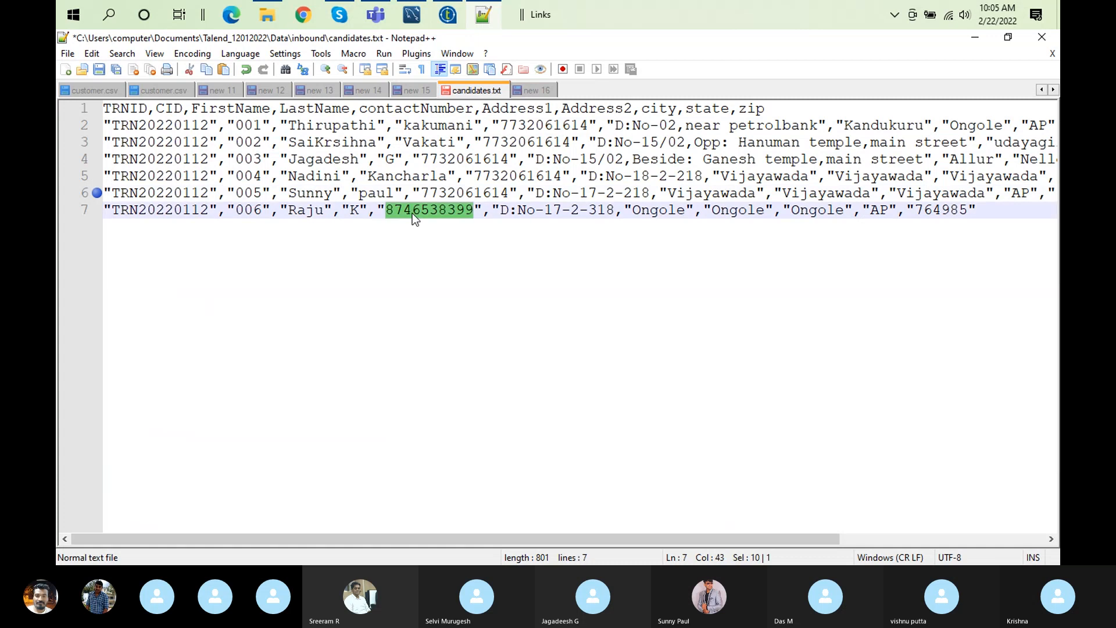
key("ctrl+v")
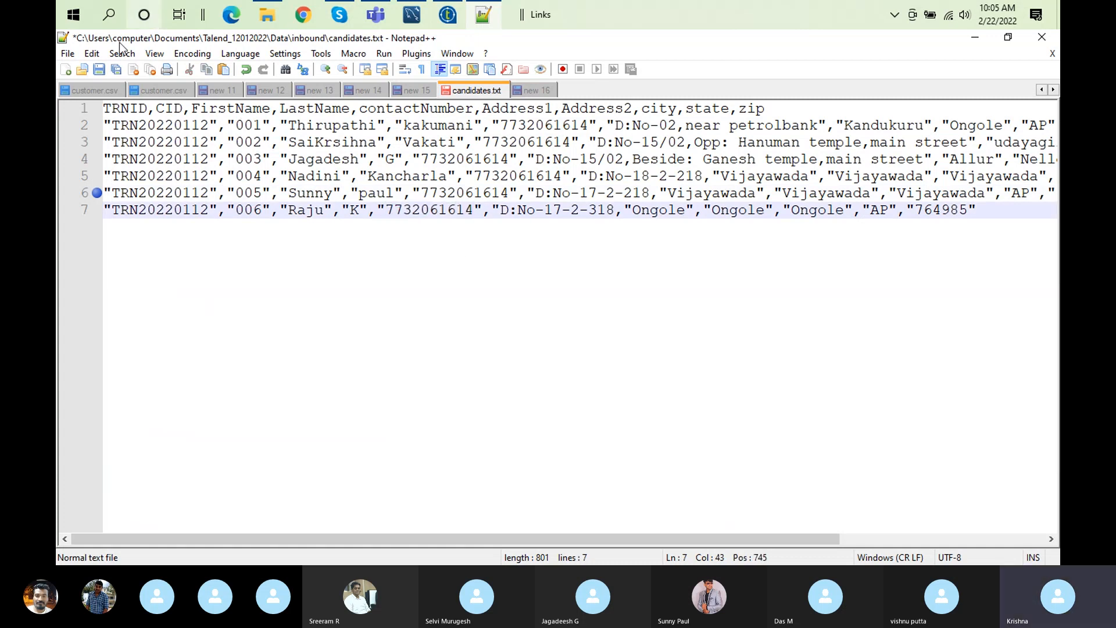
left_click(98, 70)
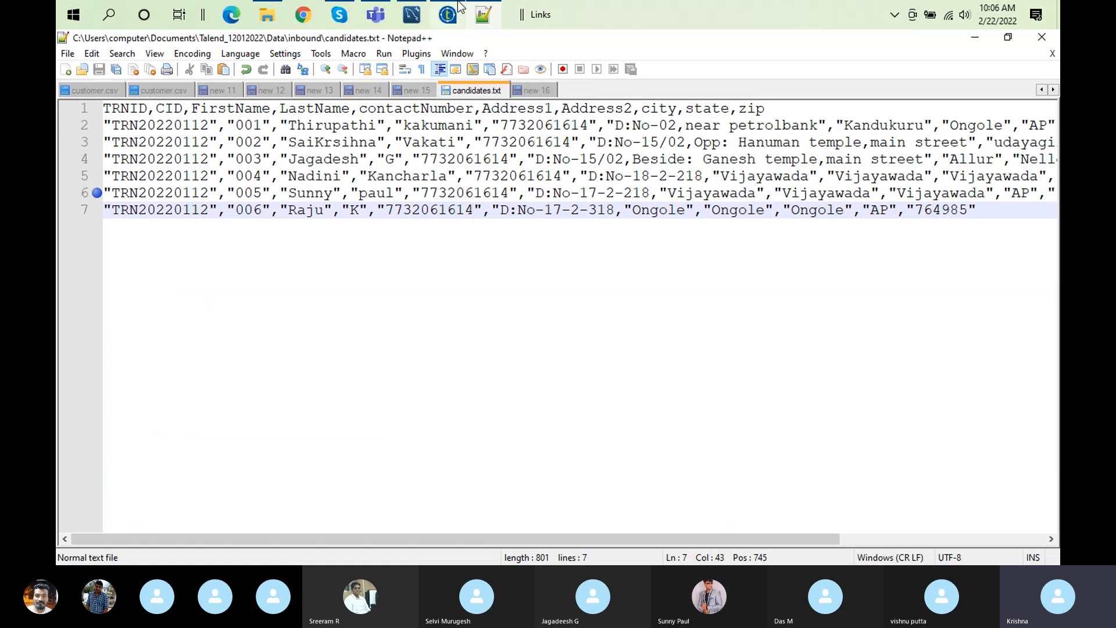
Step: Switch to MySQL Workbench and run only the query SELECT * FROM trn20220115.stg_candidates
left_click(413, 15)
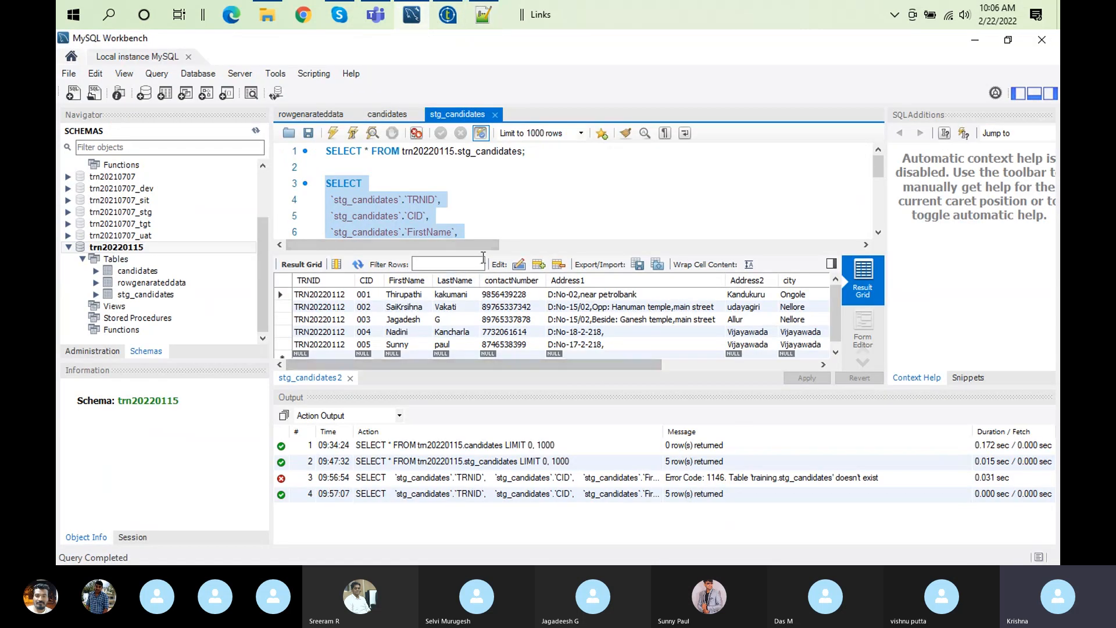
left_click(542, 149)
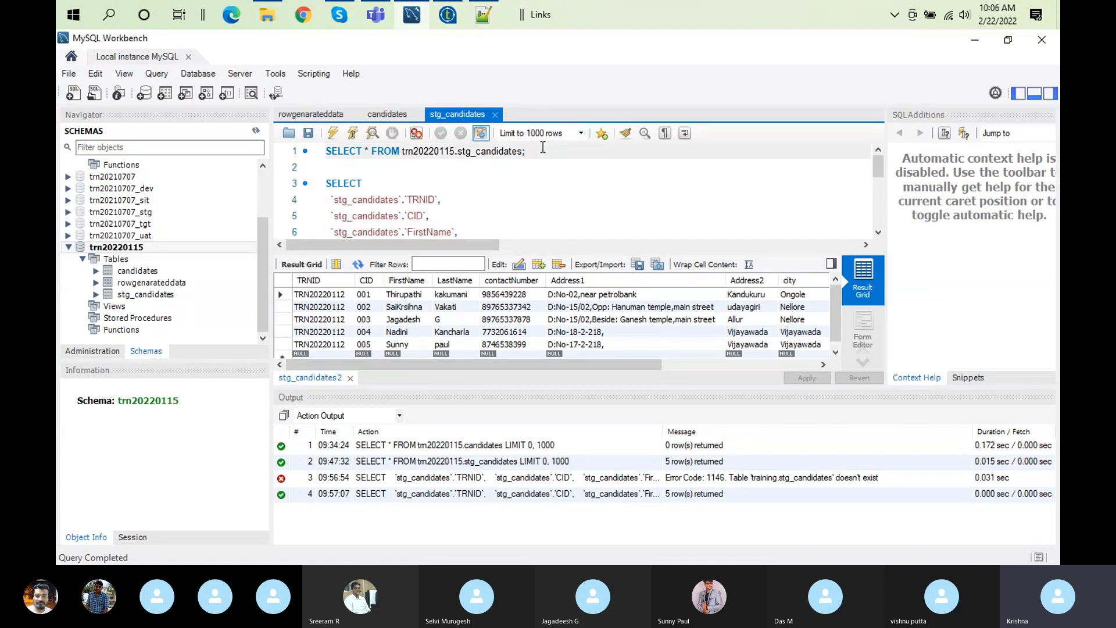
left_click_drag(543, 149, 324, 151)
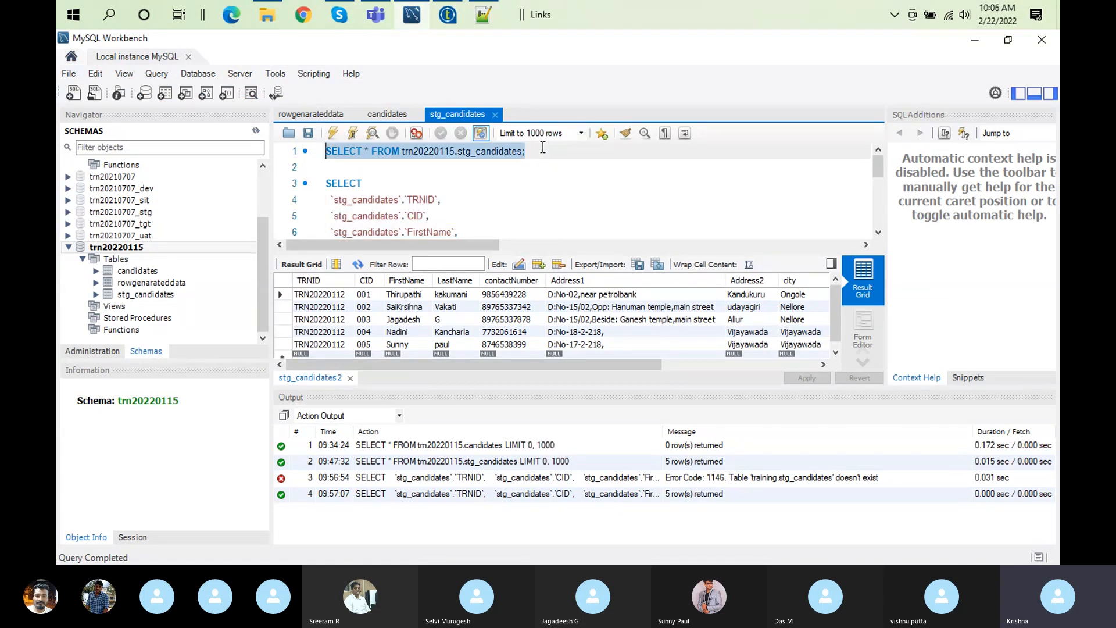
left_click(333, 133)
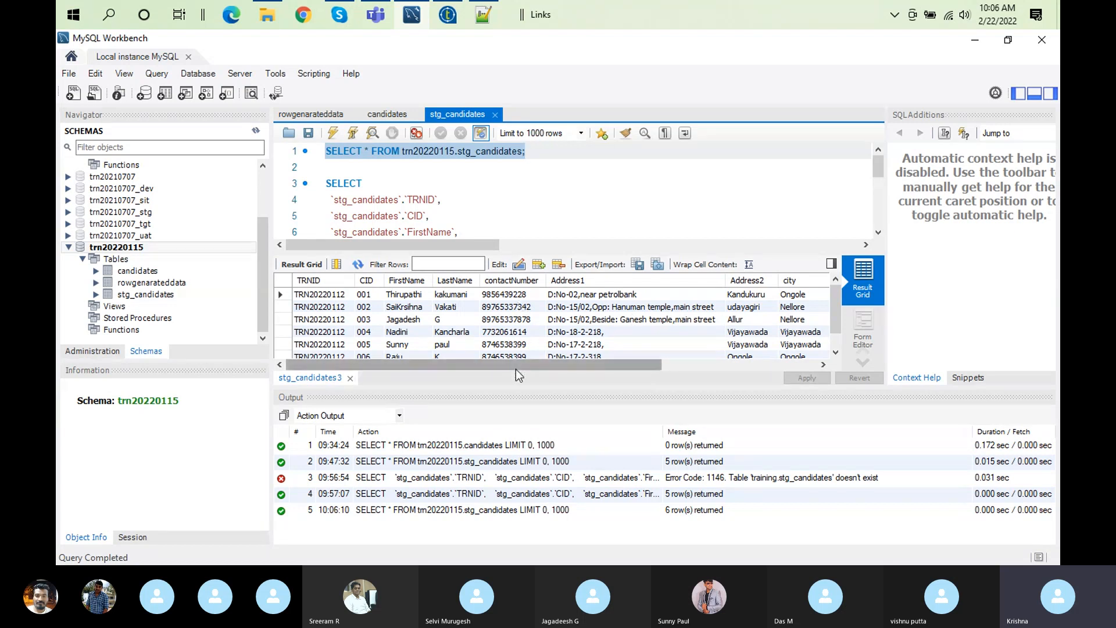
Step: Switch to Talend Open Studio, rerun the TRN_File_To_DB job and inspect its output enlarged before restoring the layout
left_click(449, 16)
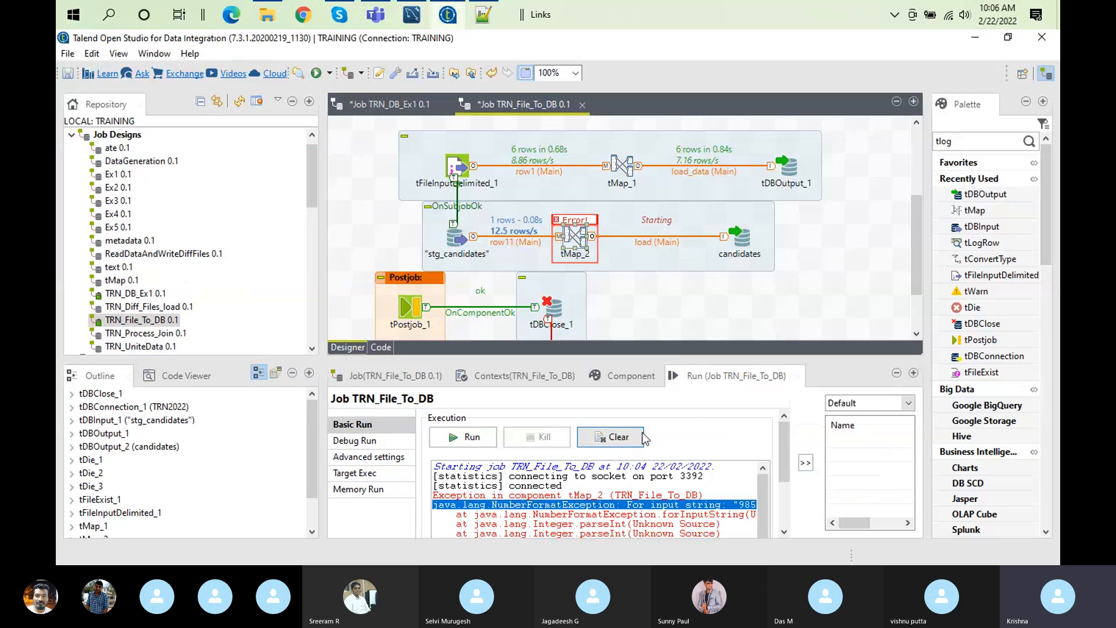
left_click(453, 441)
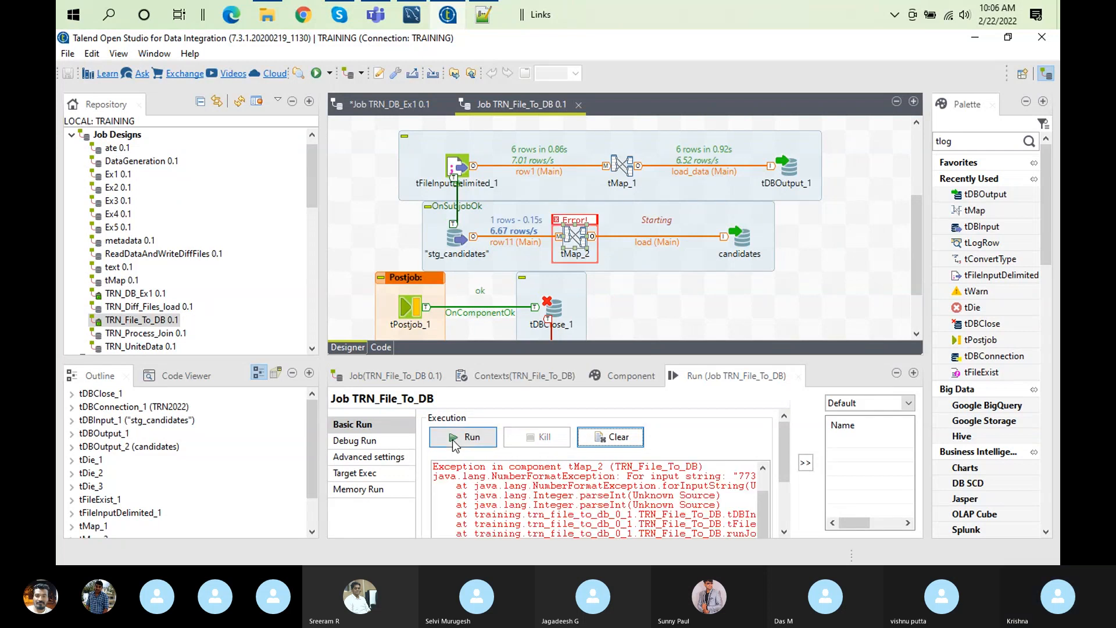
double_click(714, 375)
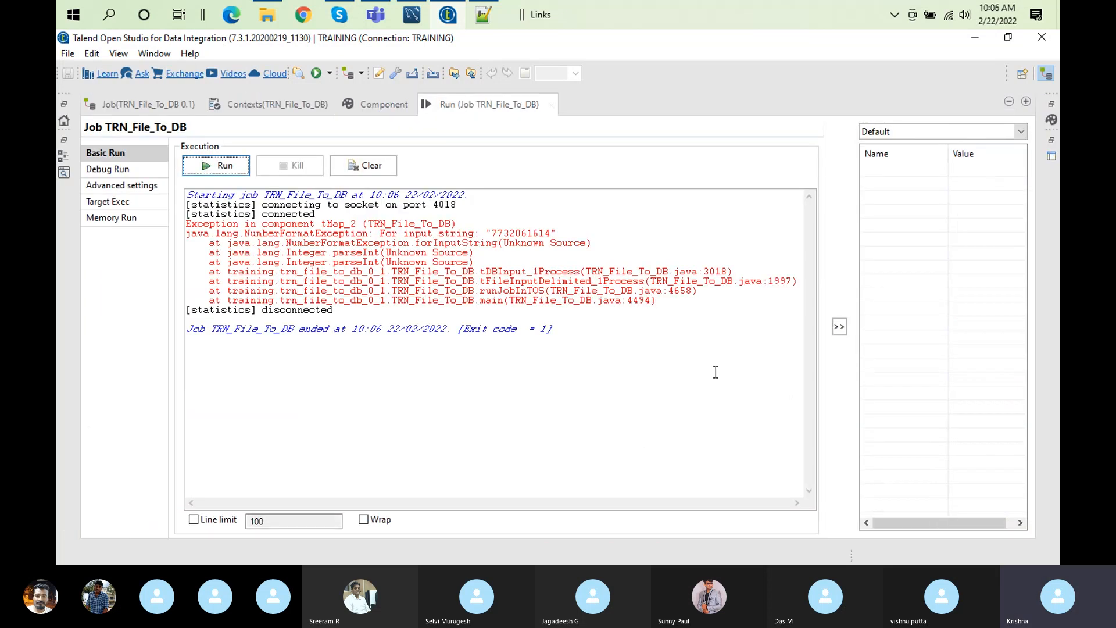
double_click(490, 102)
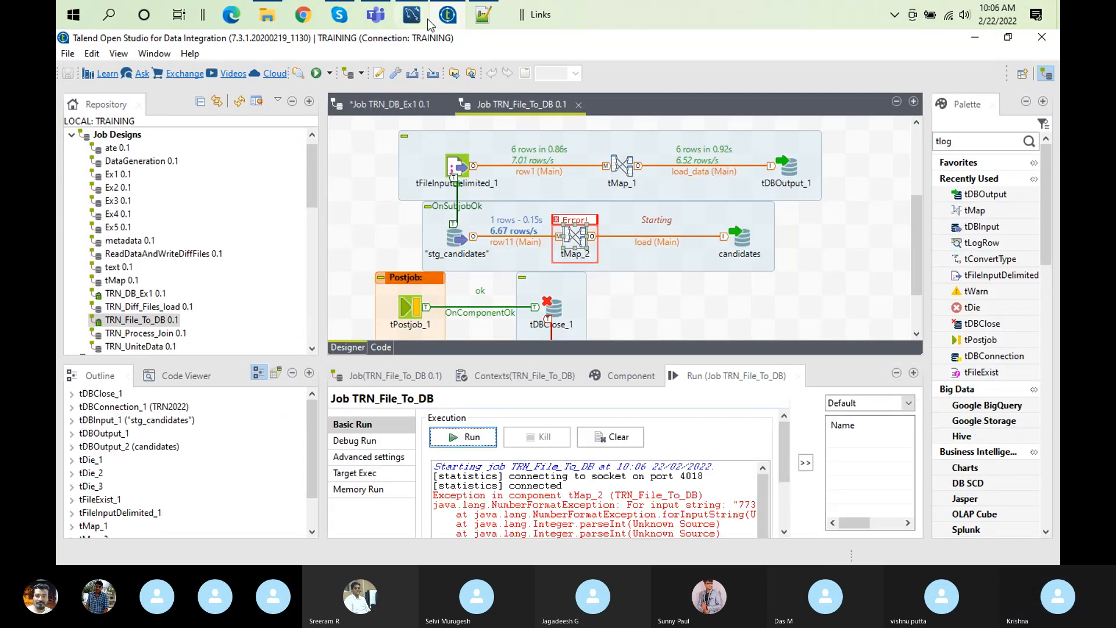
Step: Rerun the stg_candidates query in MySQL Workbench to check the loaded contact numbers, and return to Talend Open Studio
left_click(423, 22)
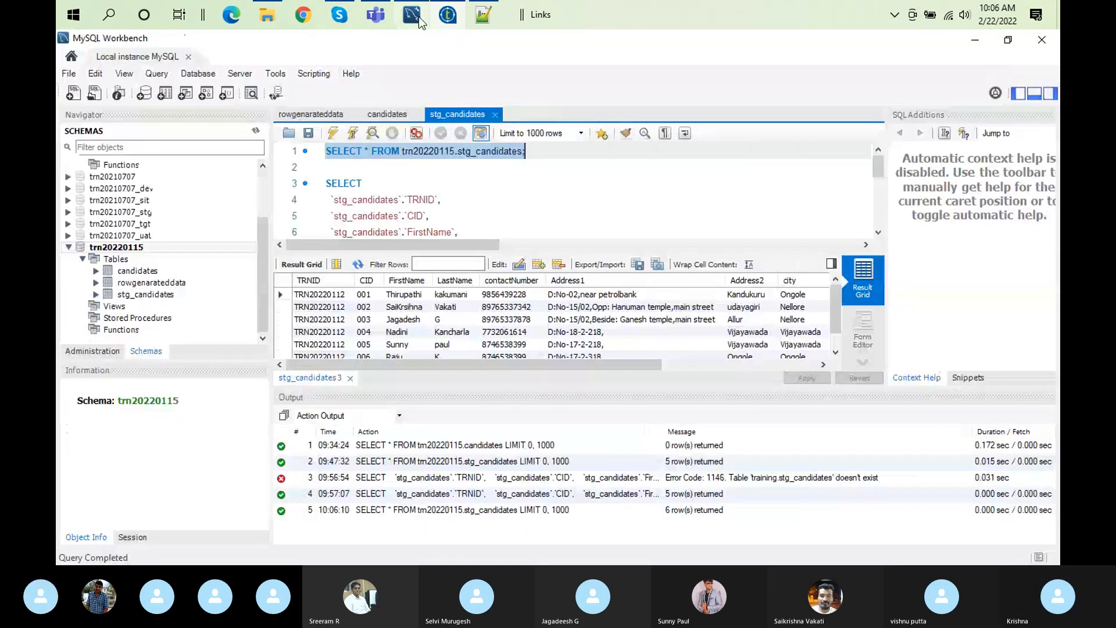
left_click(333, 133)
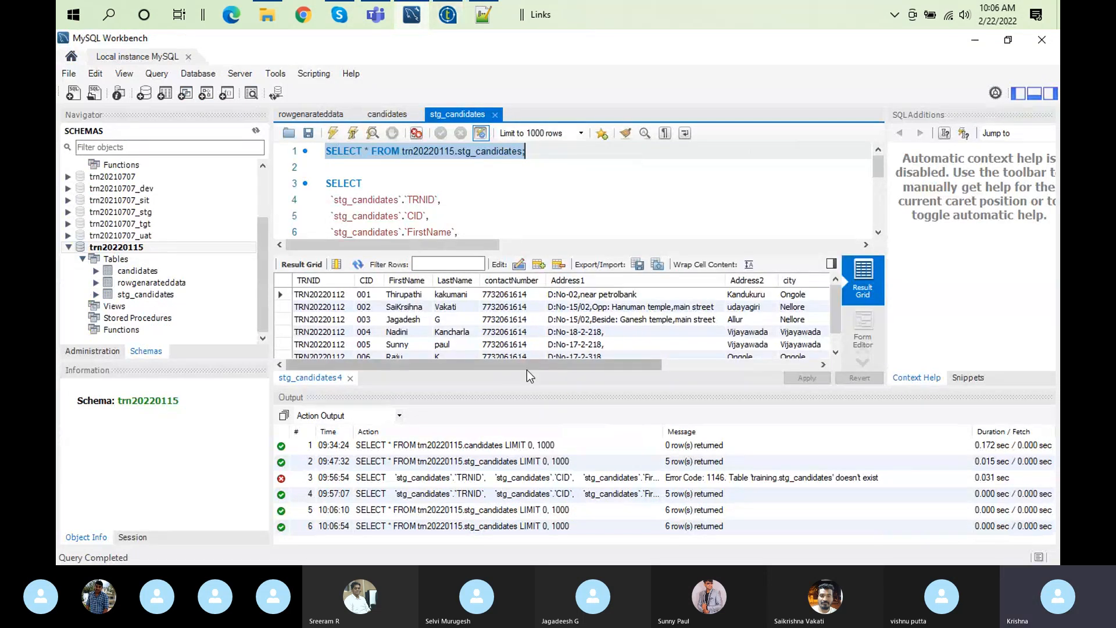
left_click(447, 15)
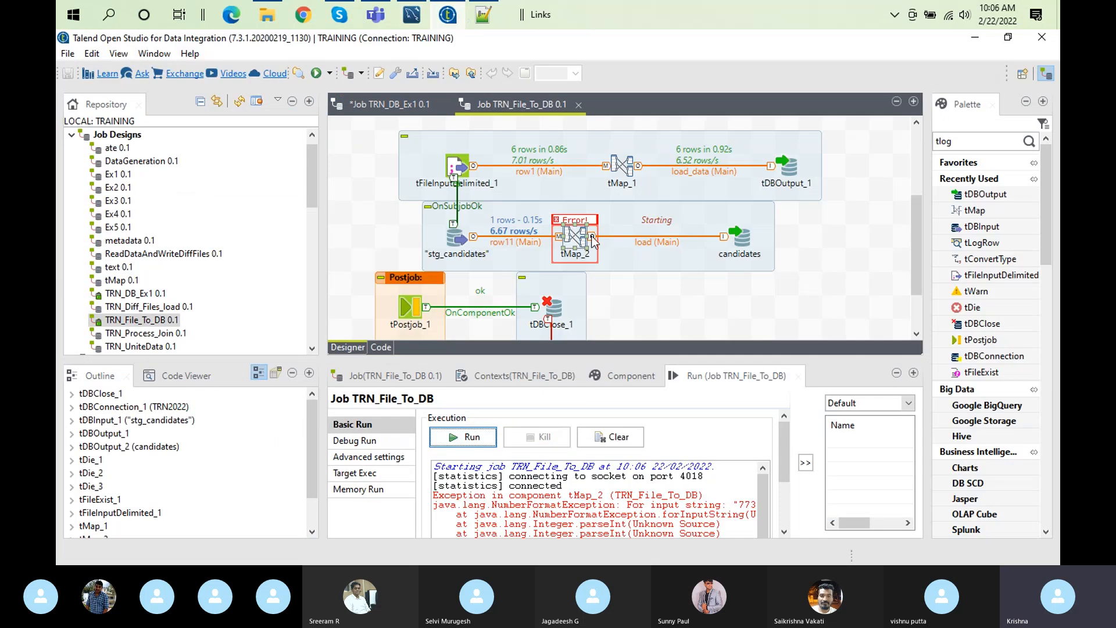
Step: Change the contactNumber column type to Long in the tFileInputDelimited_1 schema without propagating the changes
double_click(458, 170)
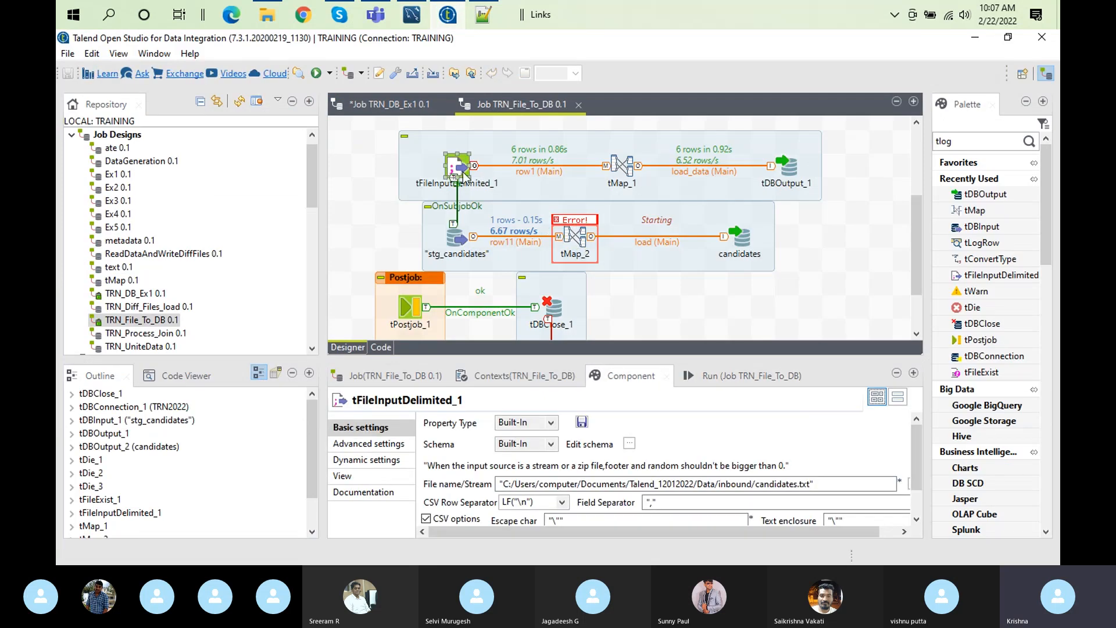
left_click(630, 443)
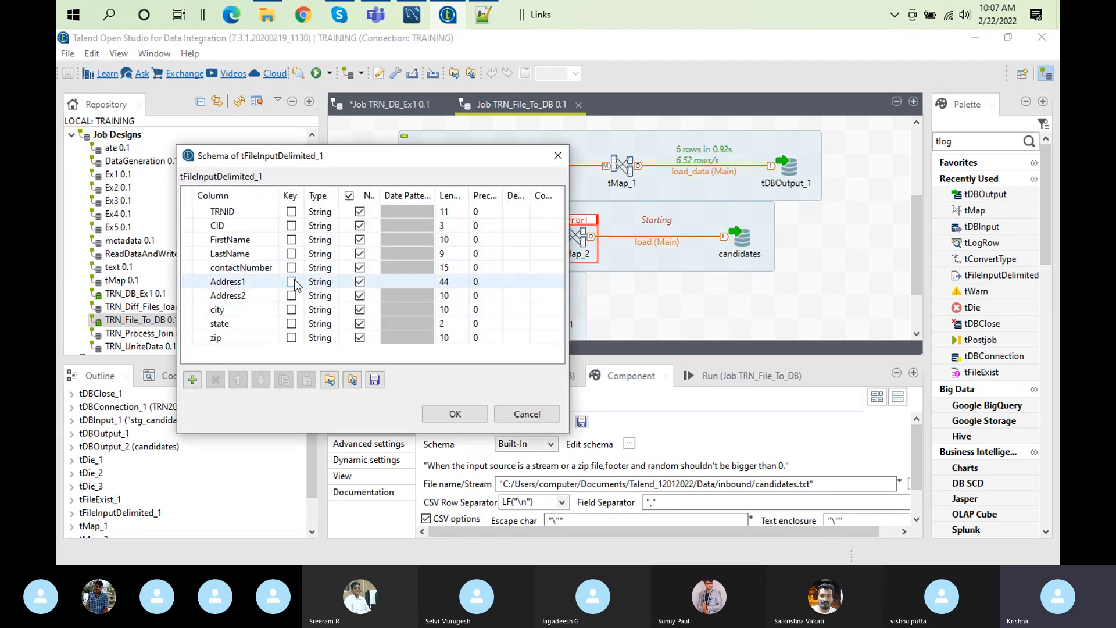
left_click(335, 266)
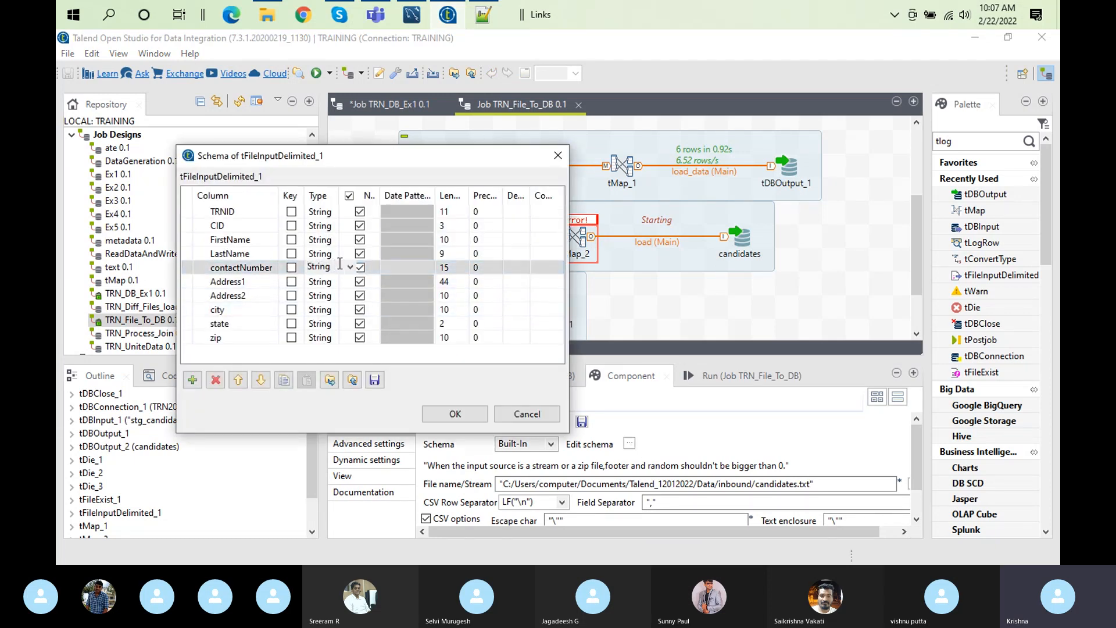
left_click(339, 265)
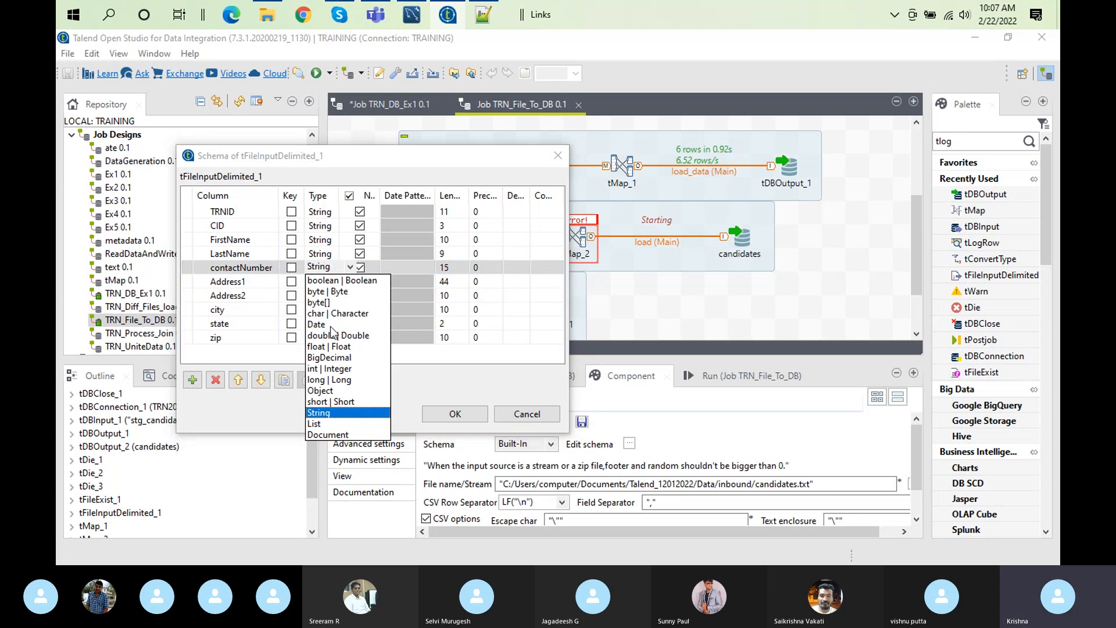
left_click(329, 379)
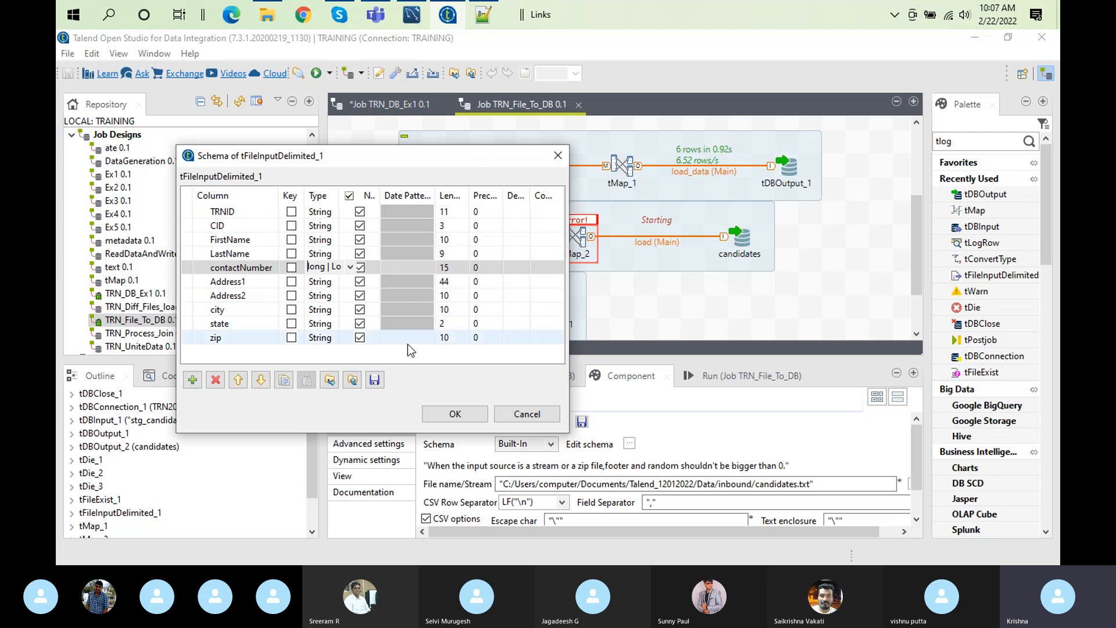
left_click(427, 359)
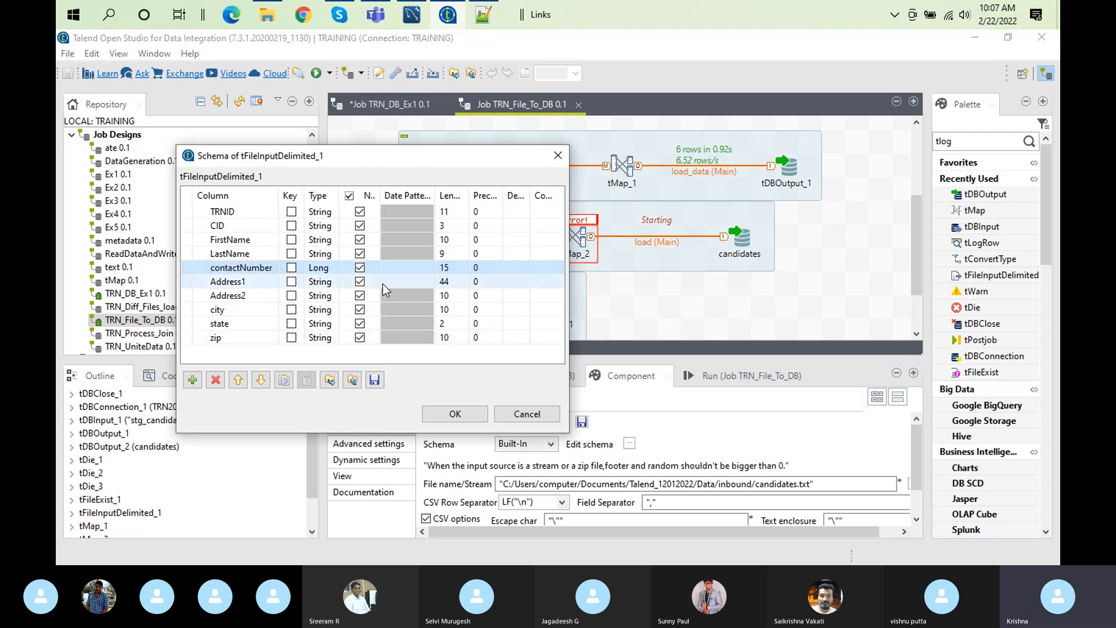
left_click(456, 414)
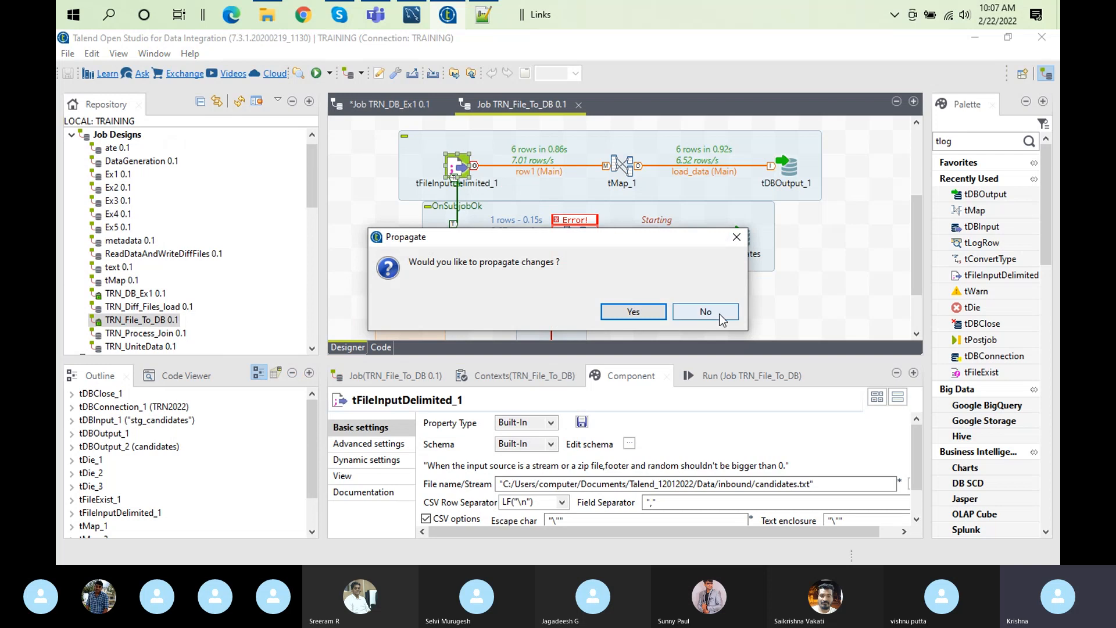
left_click(721, 320)
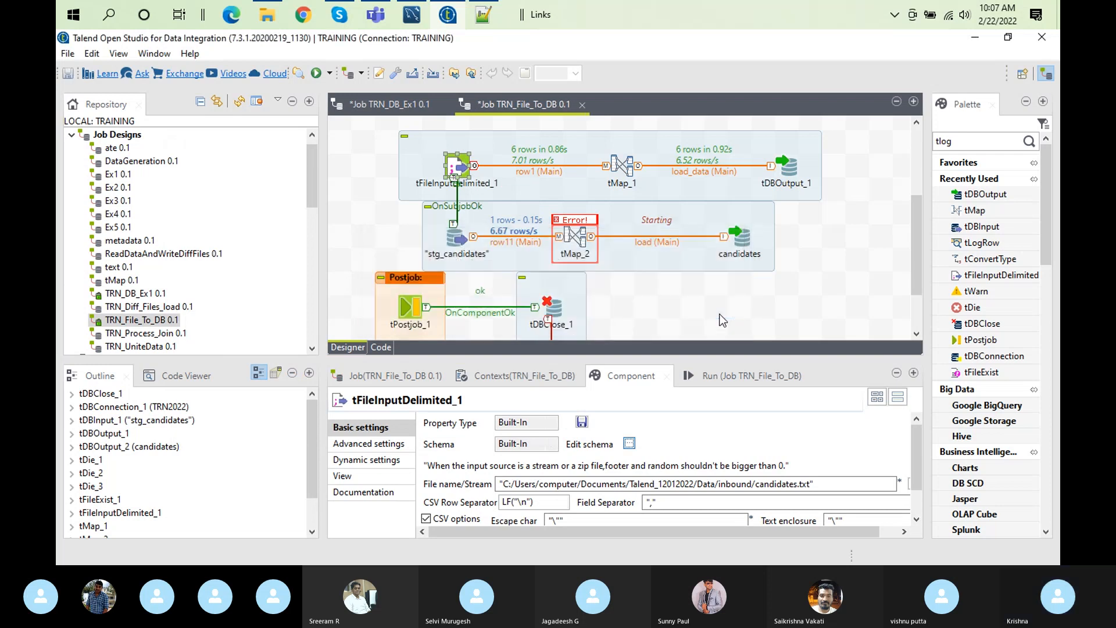
Step: Set the table action of tDBOutput_1 to Drop and create table and show the job's run view
left_click(789, 166)
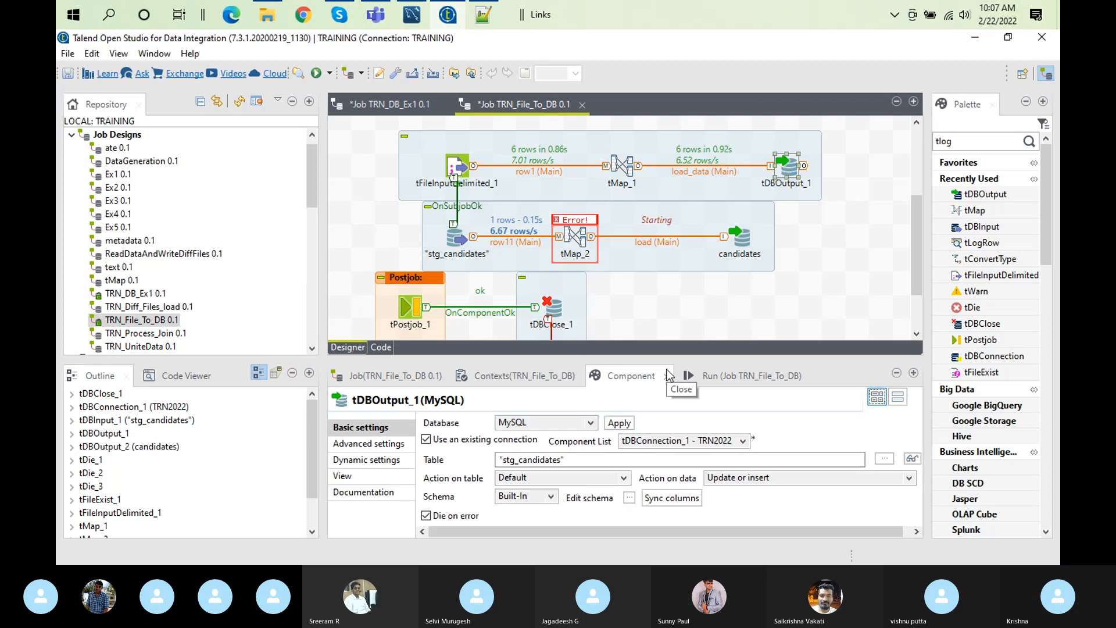
left_click(608, 478)
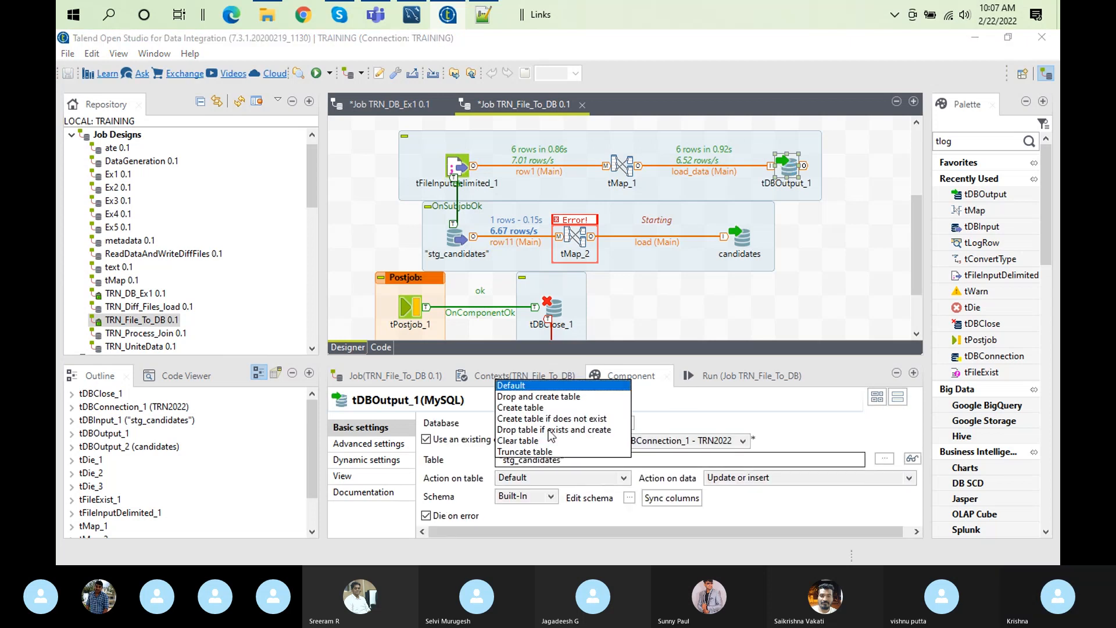
left_click(539, 397)
left_click(702, 377)
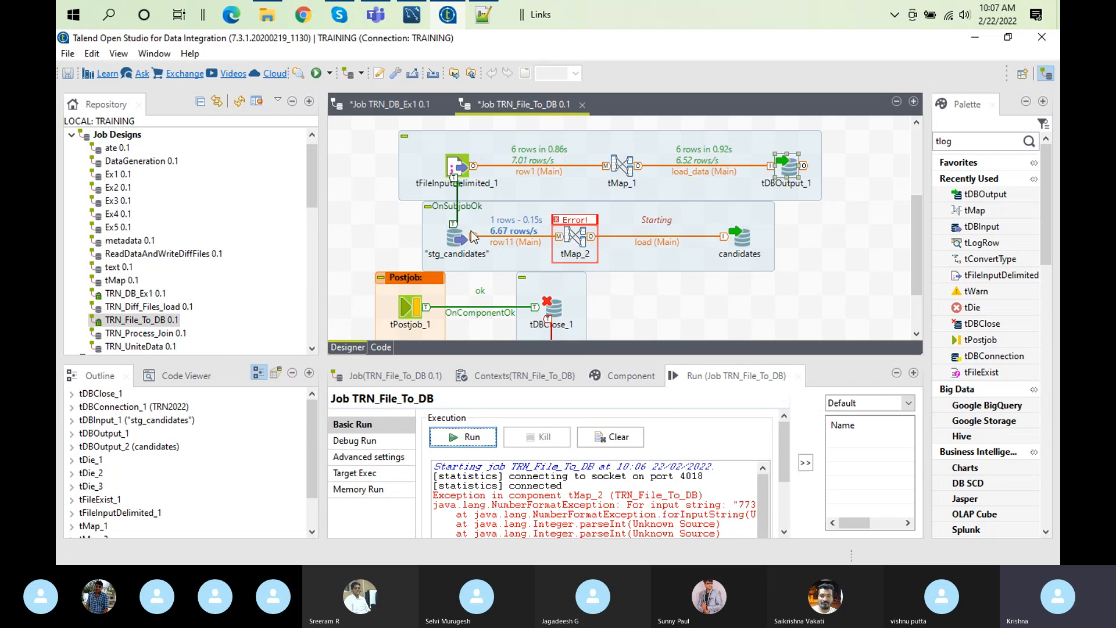
Step: In tMap_2, replace the parsing expression of the load output's contactNumber with a direct mapping from row11.contactNumber
double_click(580, 239)
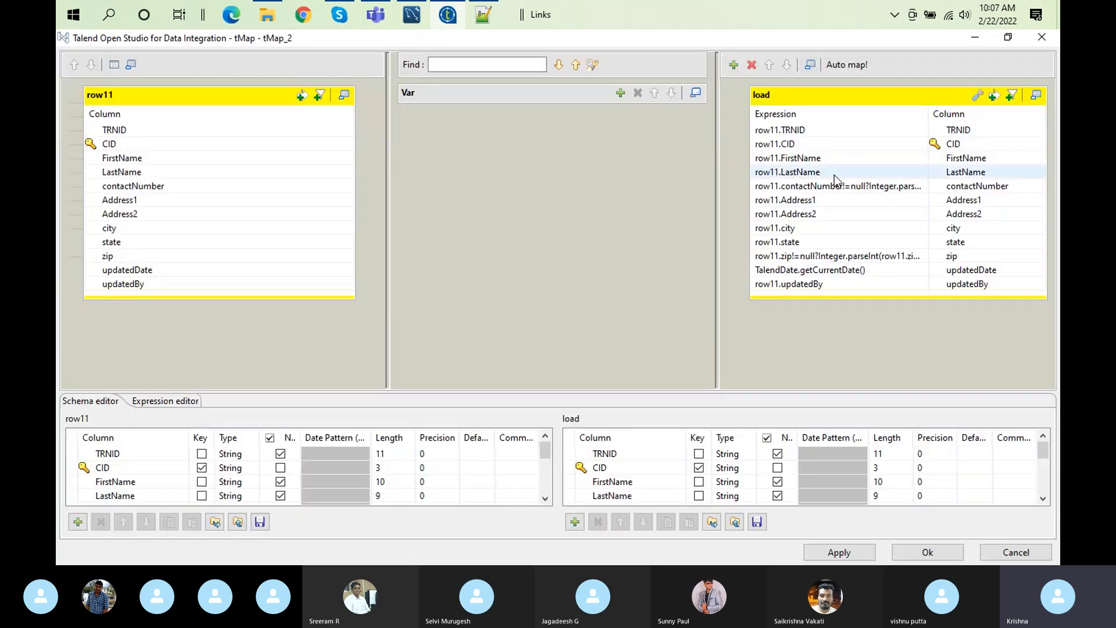
left_click(863, 185)
key("Delete")
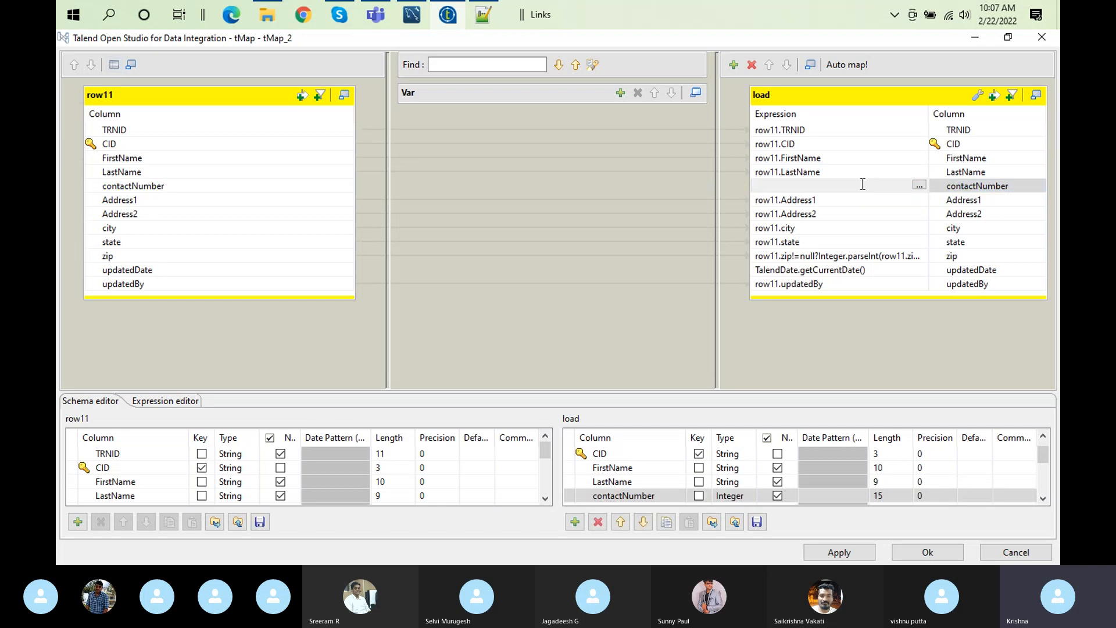
left_click(126, 185)
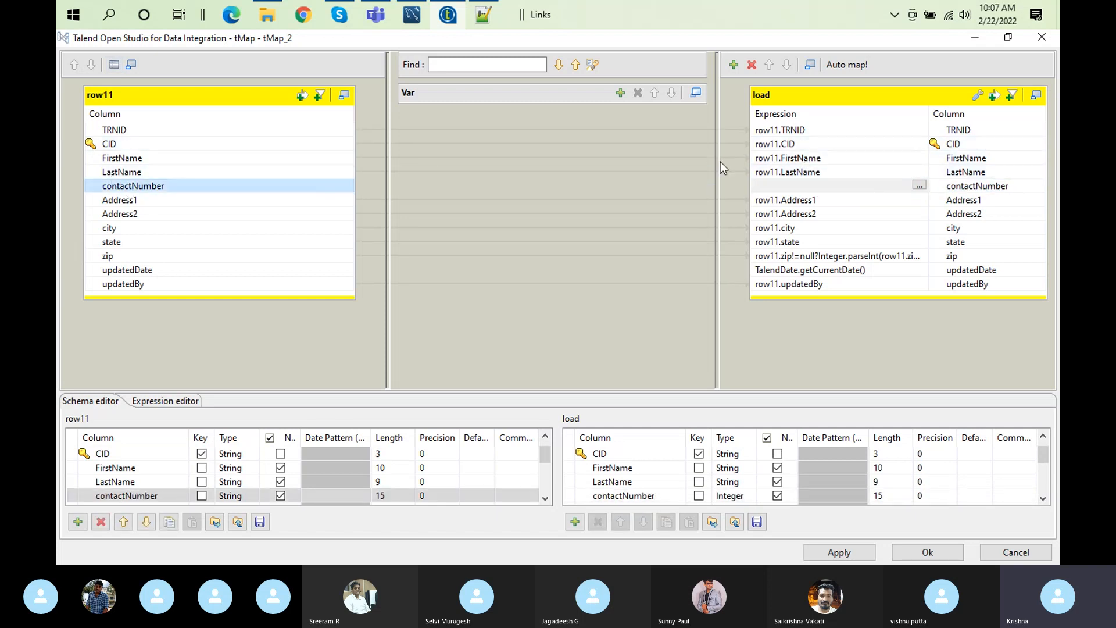
left_click_drag(231, 187, 773, 185)
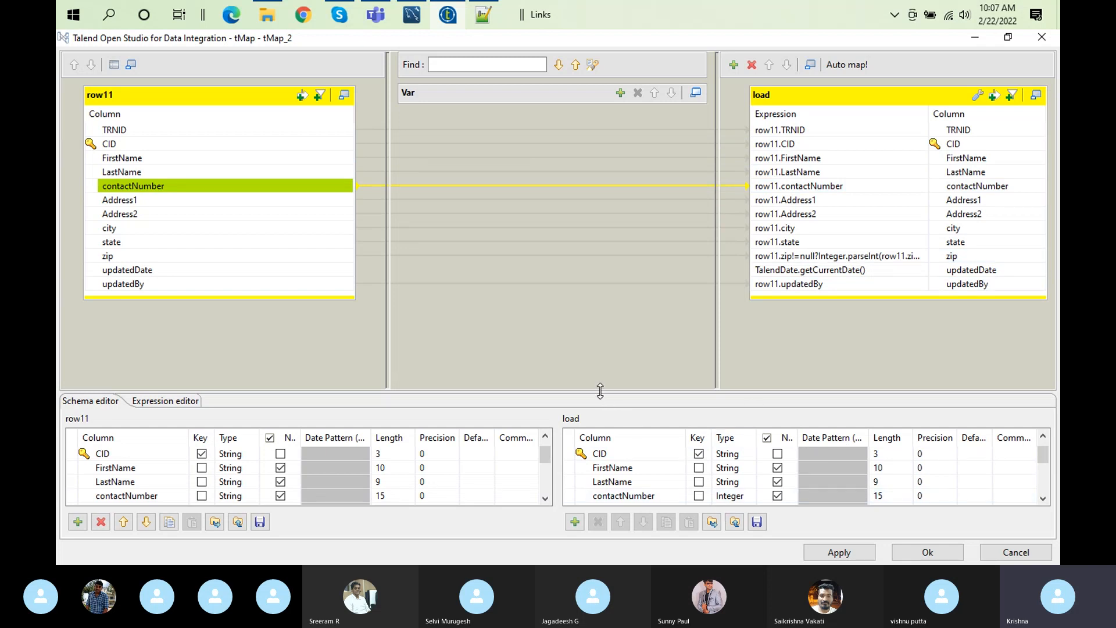
Step: Enlarge the schema area of tMap_2, examine the contact numbers in candidates.txt in Notepad++, and return to Talend Open Studio
left_click_drag(600, 390, 596, 308)
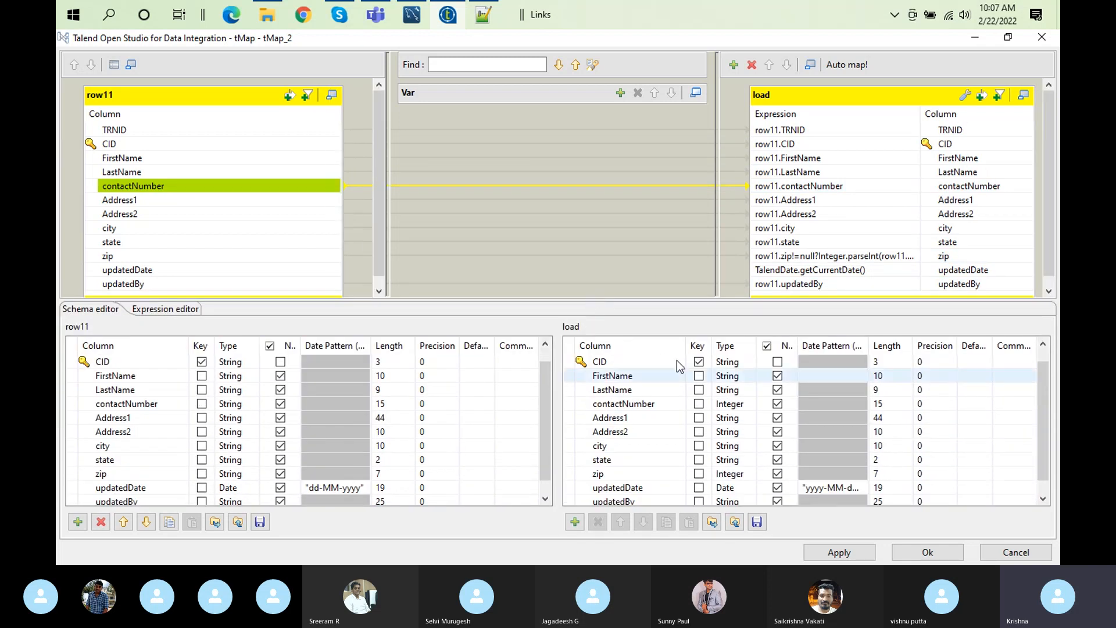
left_click(485, 14)
double_click(535, 127)
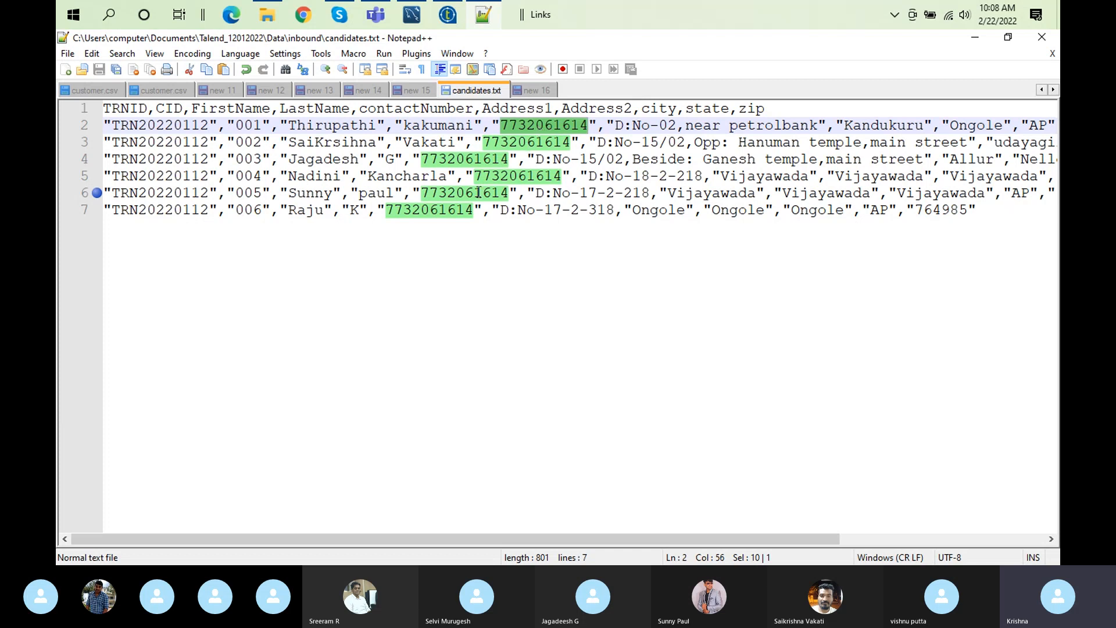
left_click(448, 17)
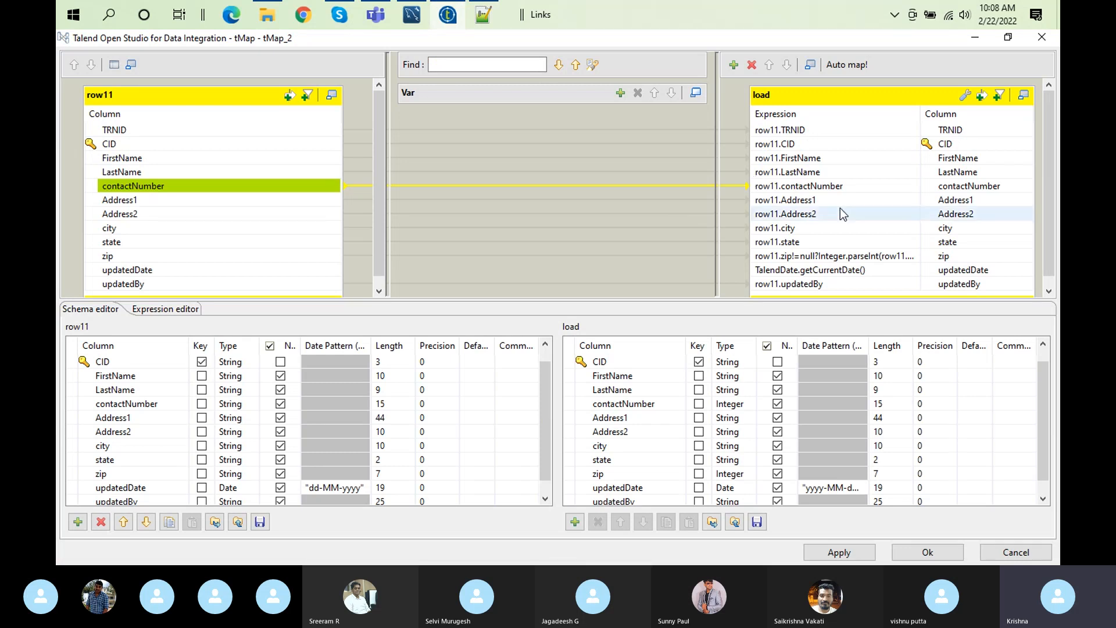
Step: Set the load output's contactNumber type to String in tMap_2, apply the mapping and propagate the changes
left_click(823, 256)
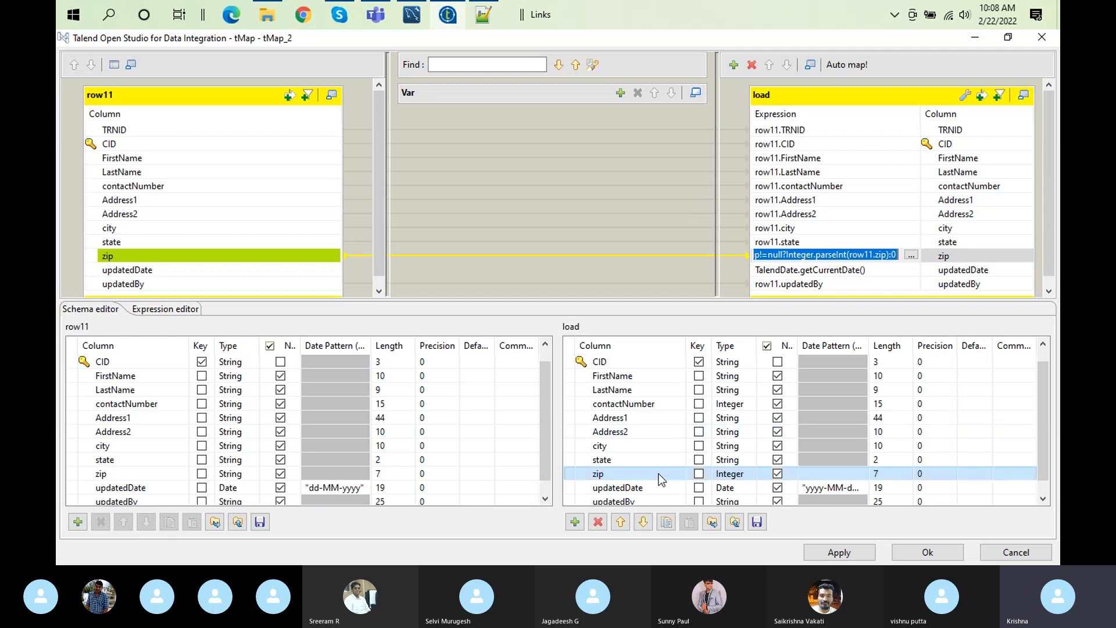
left_click(795, 186)
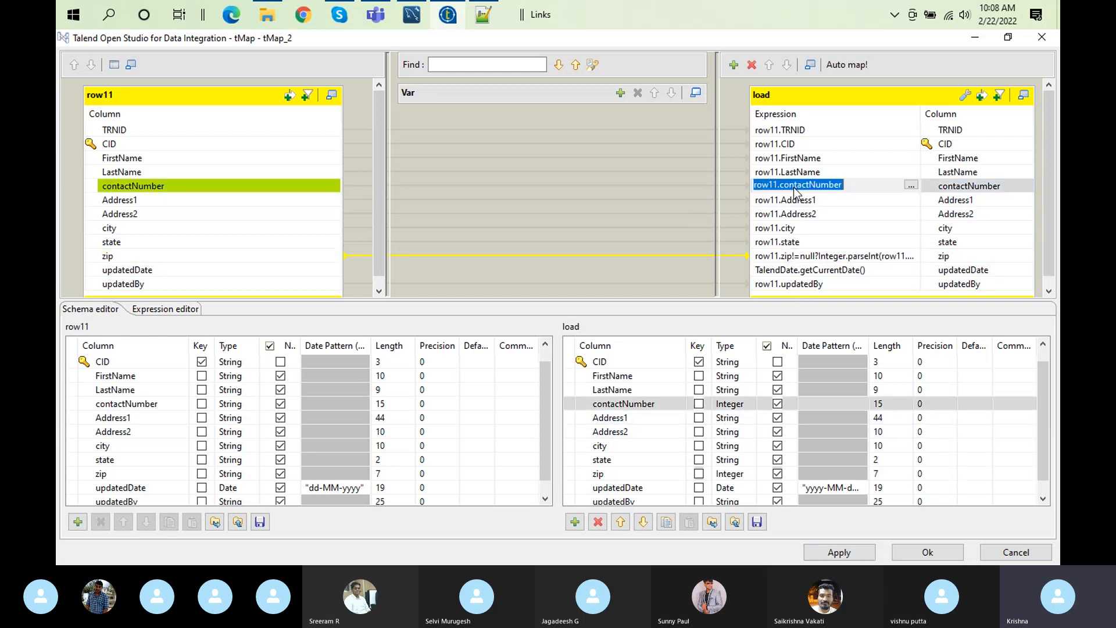
left_click(735, 407)
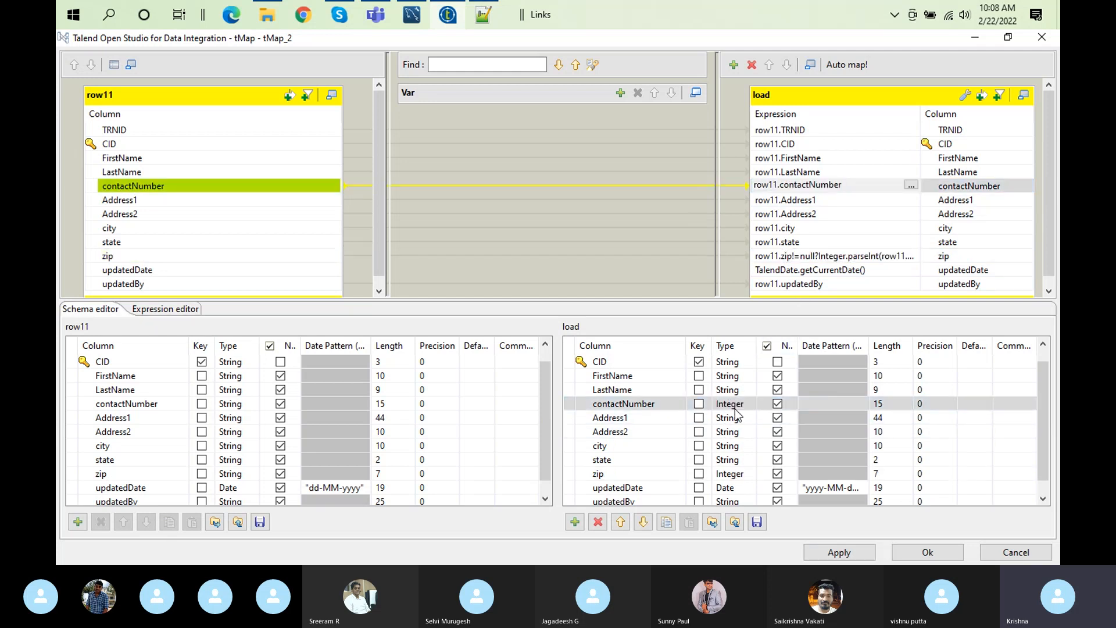
left_click(735, 407)
left_click(735, 404)
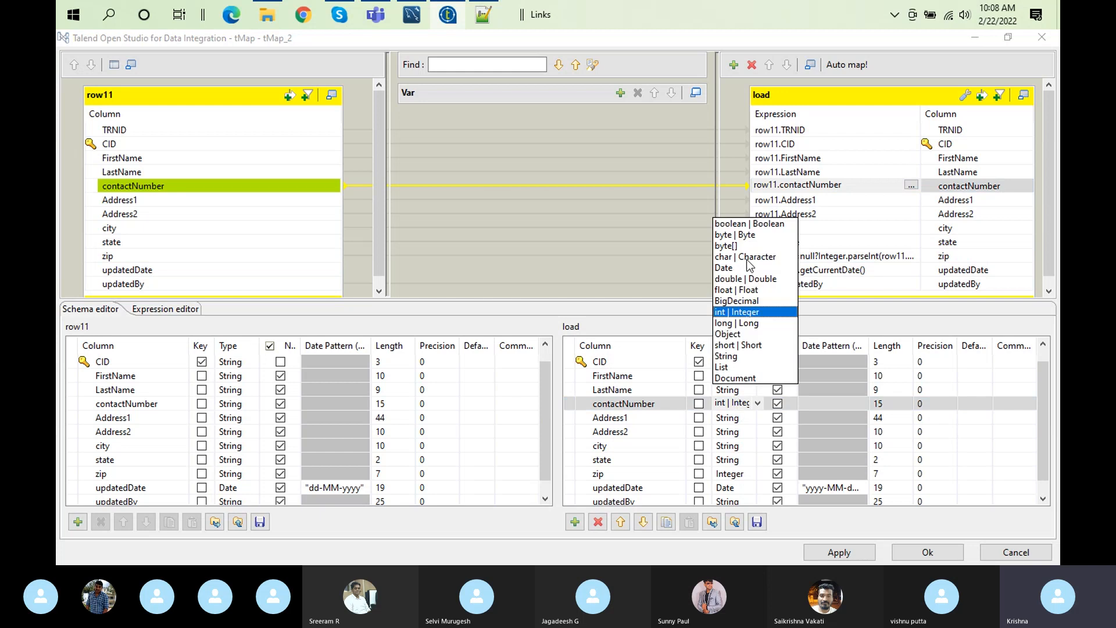
left_click(736, 356)
left_click(840, 549)
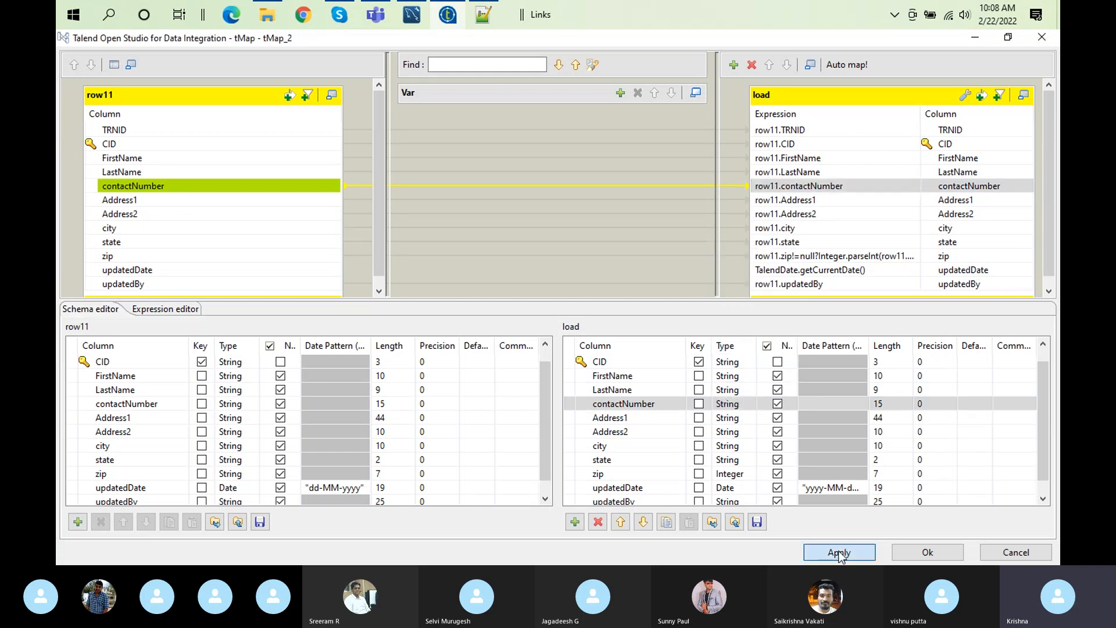
left_click(945, 552)
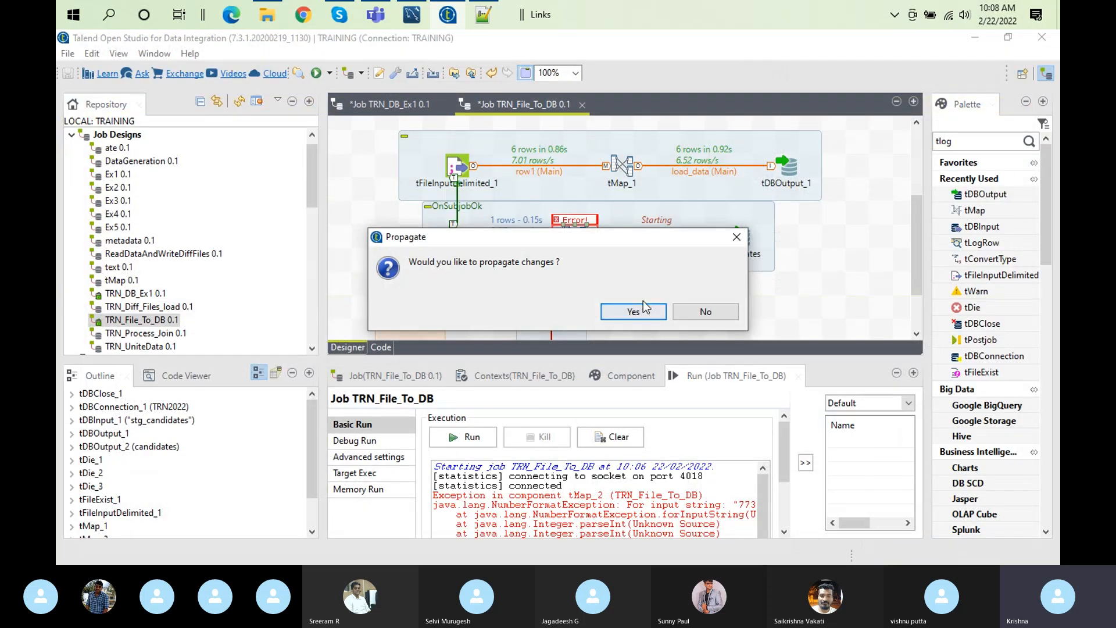
left_click(633, 312)
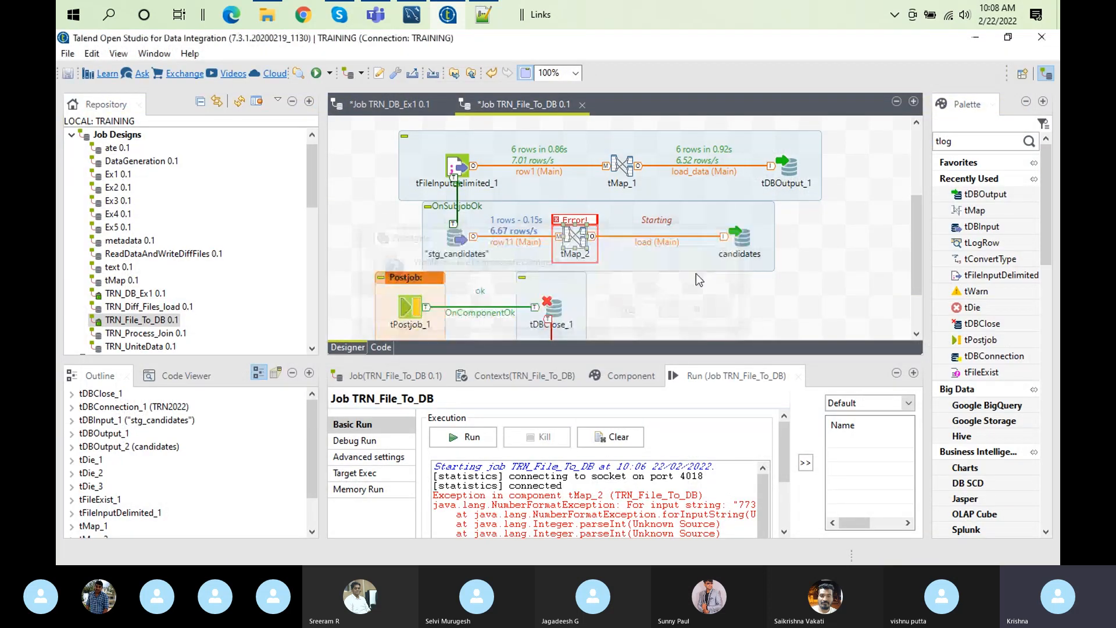
Step: Check the table action of the candidates output, clear the run log and try to run the TRN_File_To_DB job
double_click(748, 232)
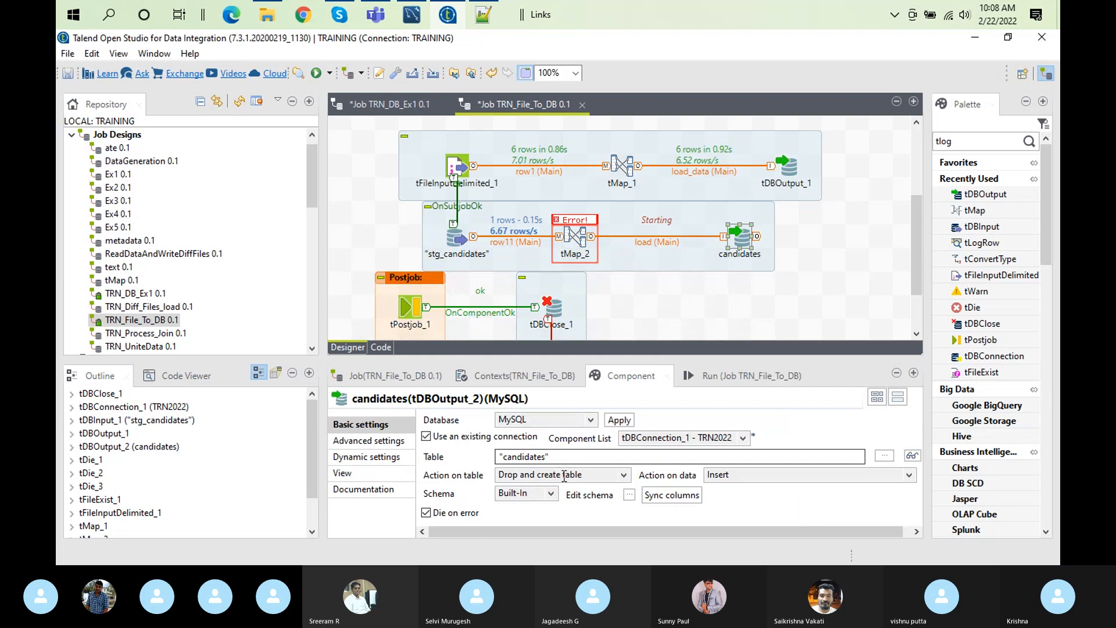
left_click(711, 377)
left_click(611, 437)
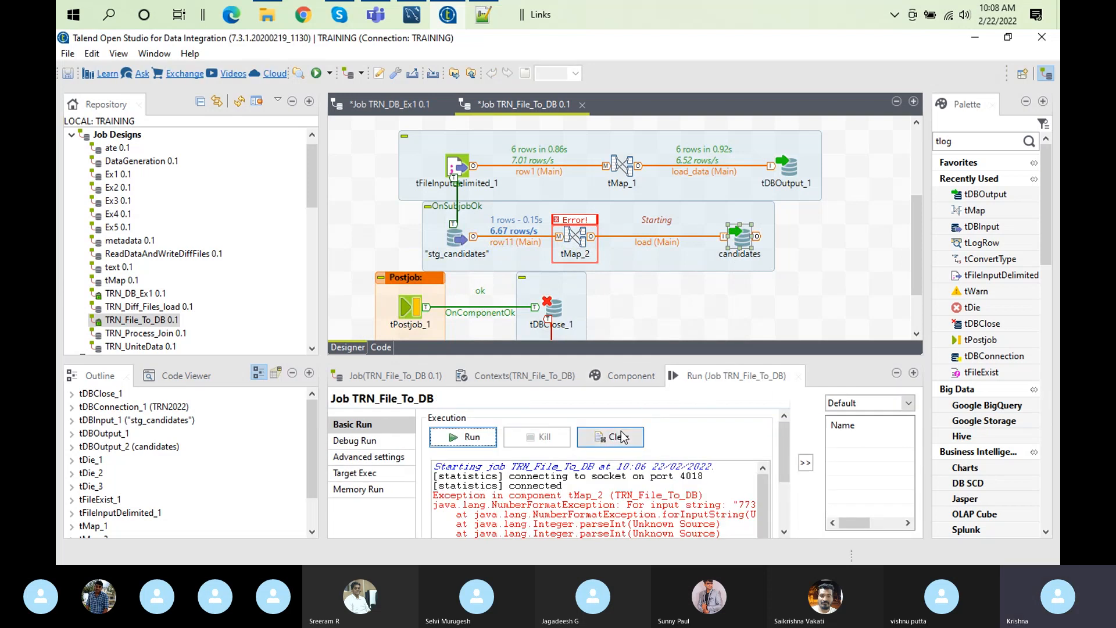
left_click(470, 437)
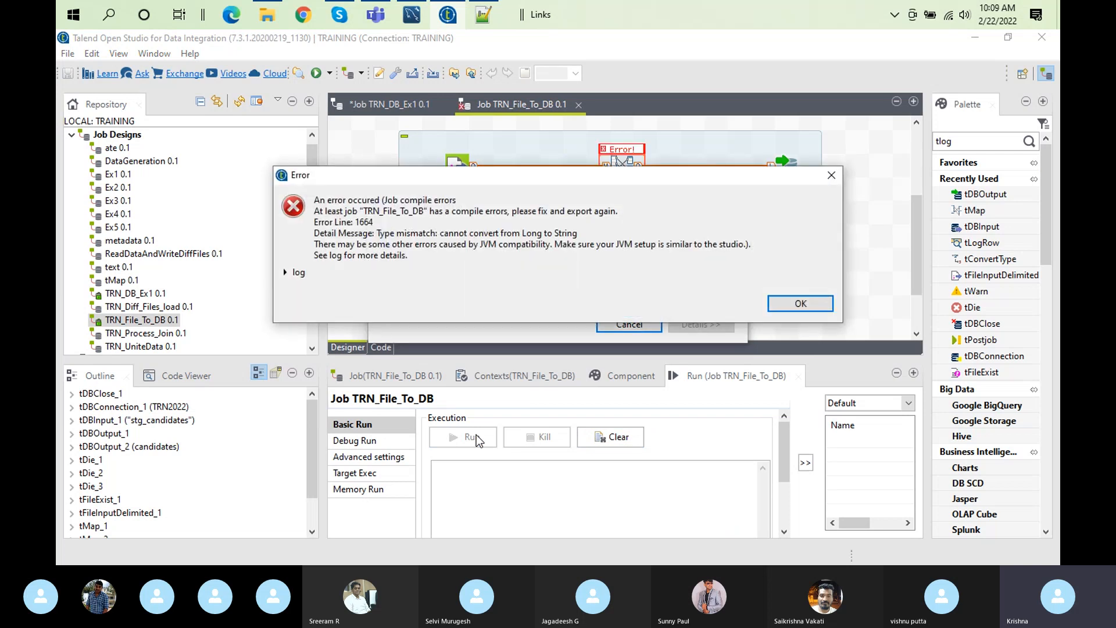
left_click(829, 302)
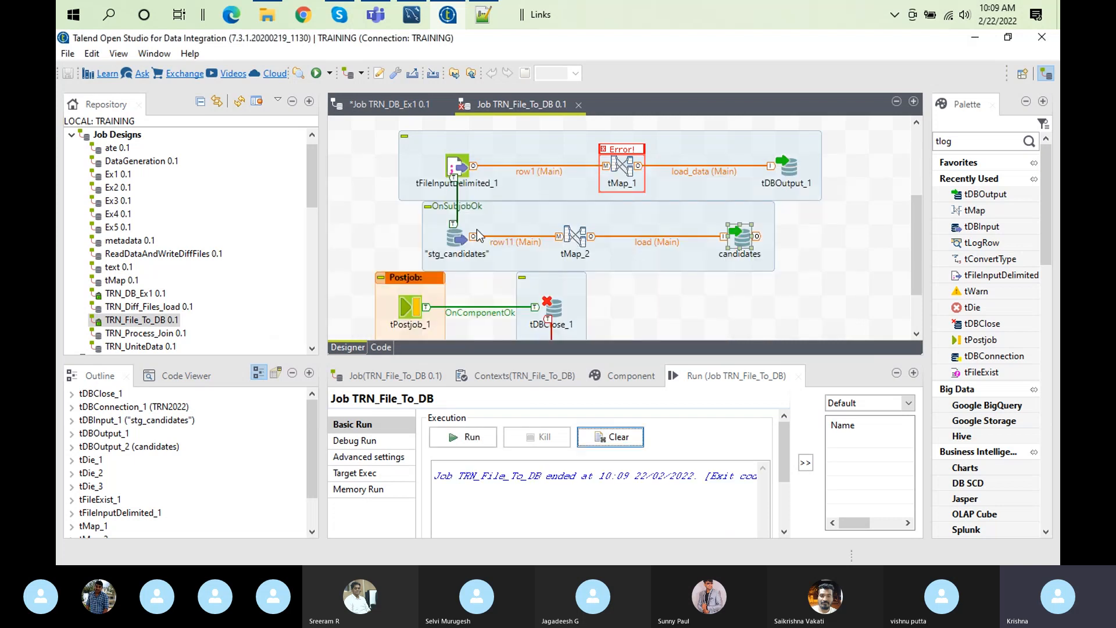
Step: Set the contactNumber column type to String in the tFileInputDelimited_1 schema and propagate the changes
double_click(459, 170)
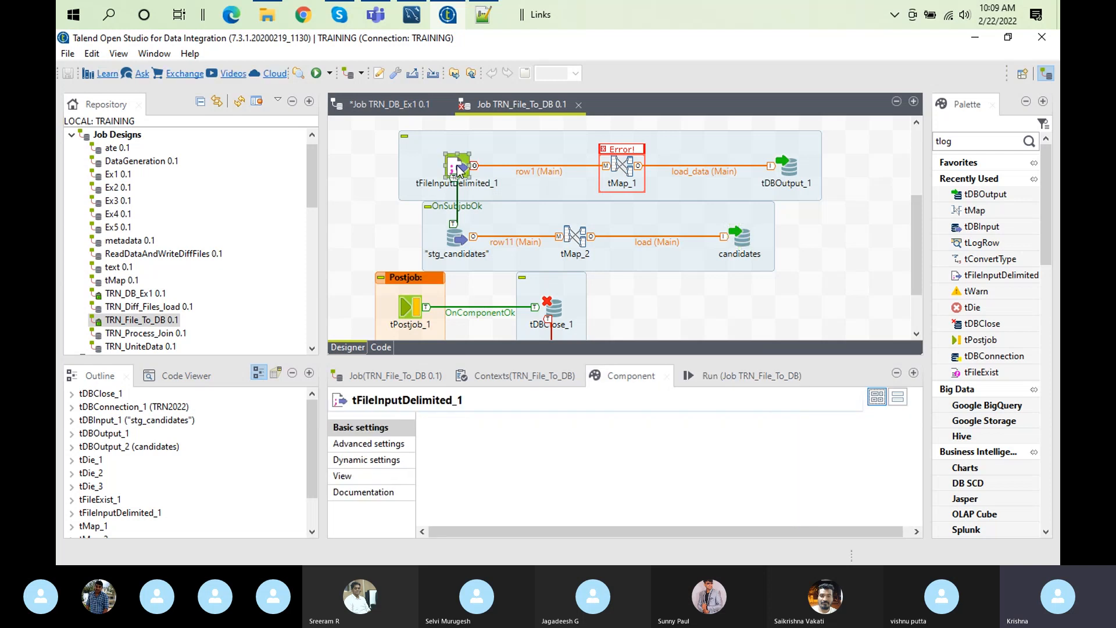
left_click(630, 443)
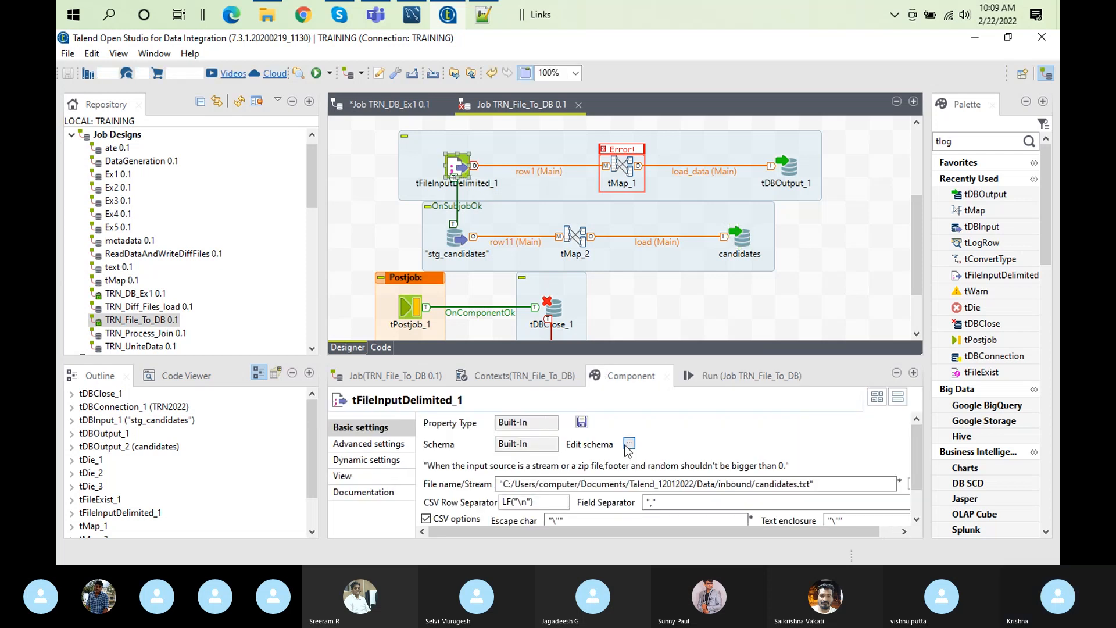
left_click(236, 172)
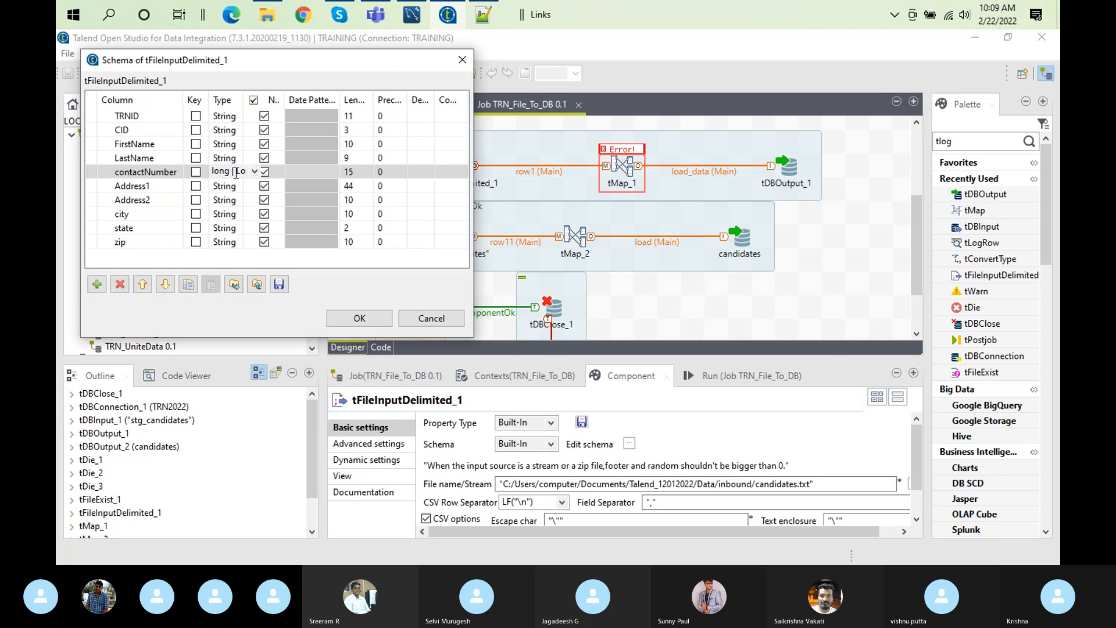
left_click(244, 171)
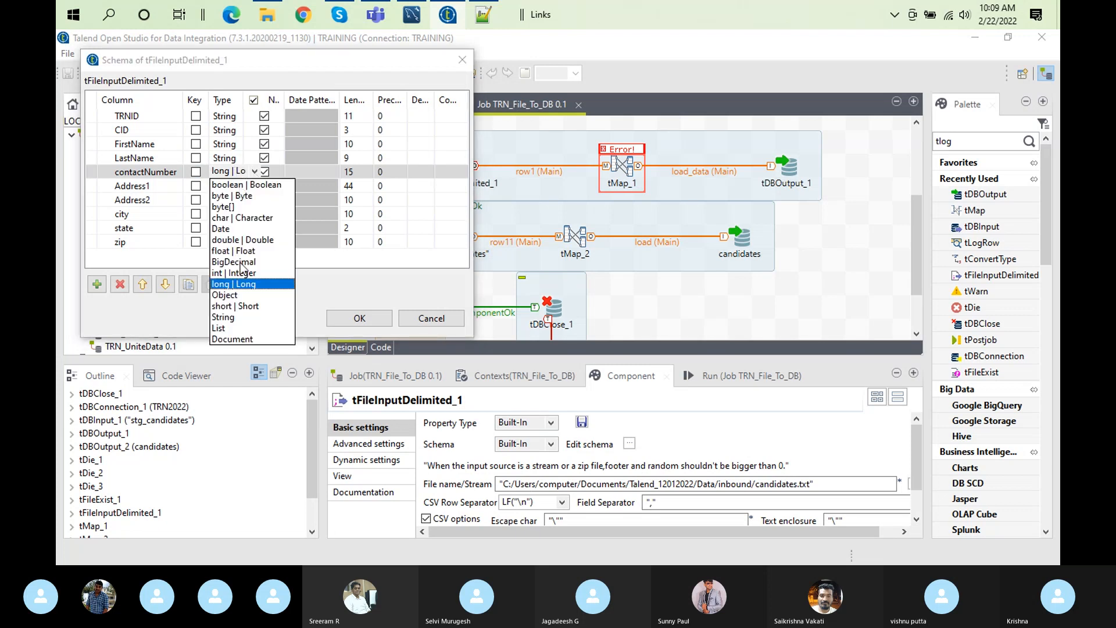
left_click(221, 318)
left_click(359, 318)
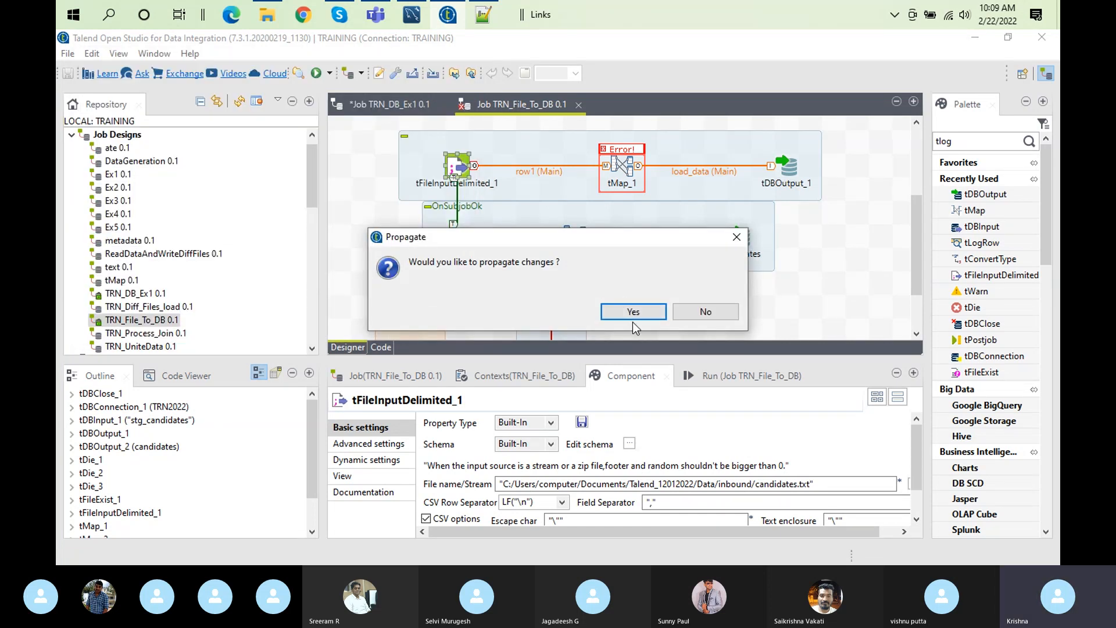
left_click(636, 317)
Step: Clear the run log and run the TRN_File_To_DB job with contactNumber as String
left_click(735, 375)
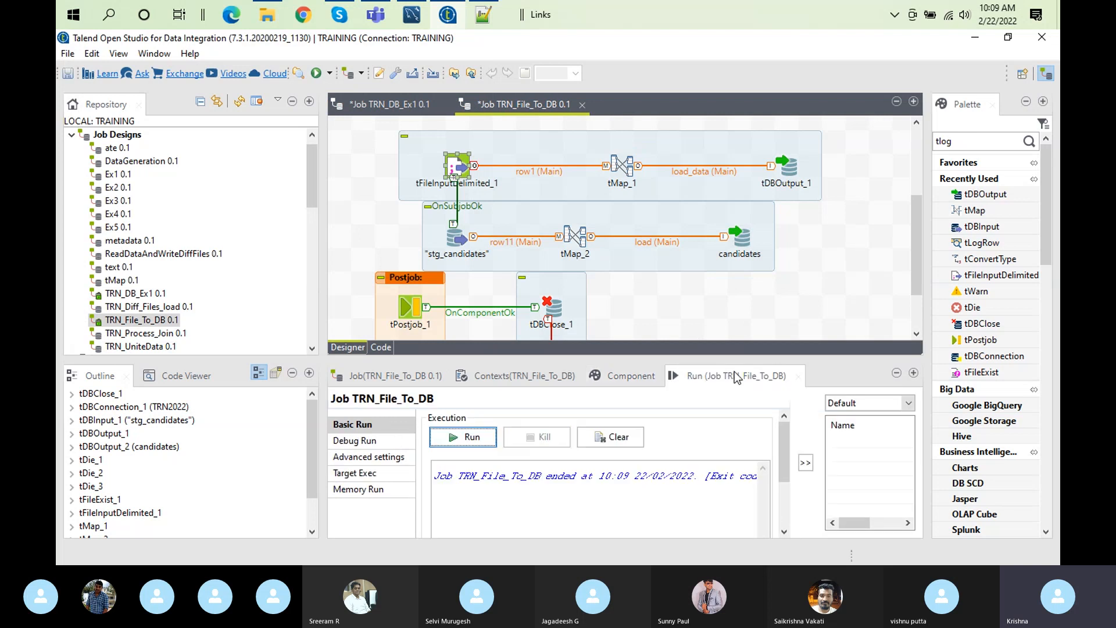
left_click(600, 437)
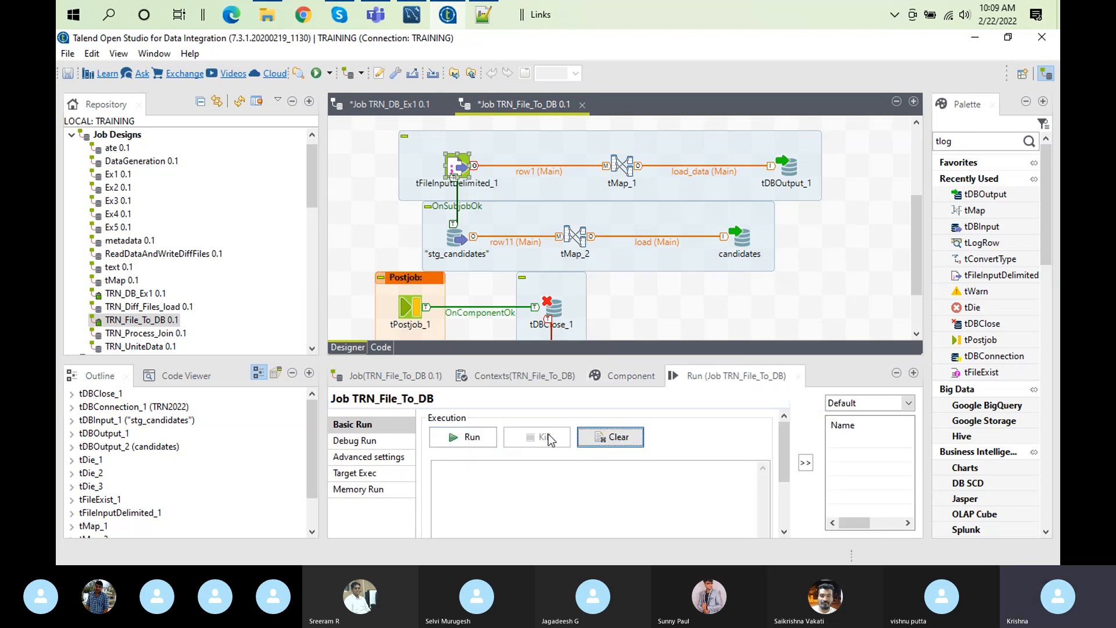
left_click(446, 433)
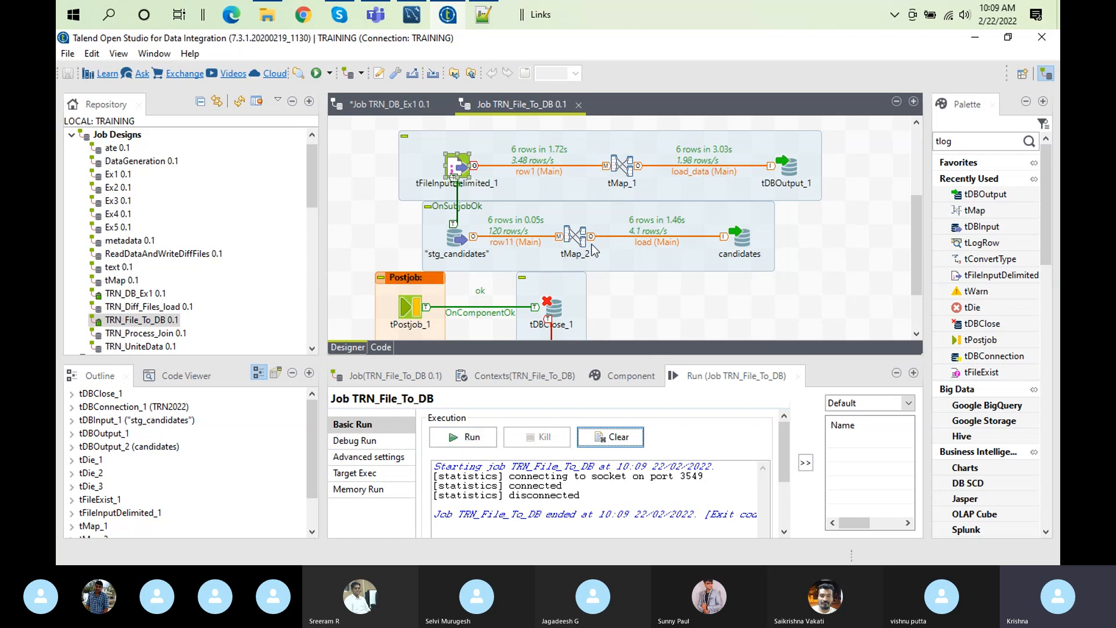
Step: In tMap_2, replace the load output's zip parsing expression with a direct mapping from row11.zip using Auto map
double_click(573, 237)
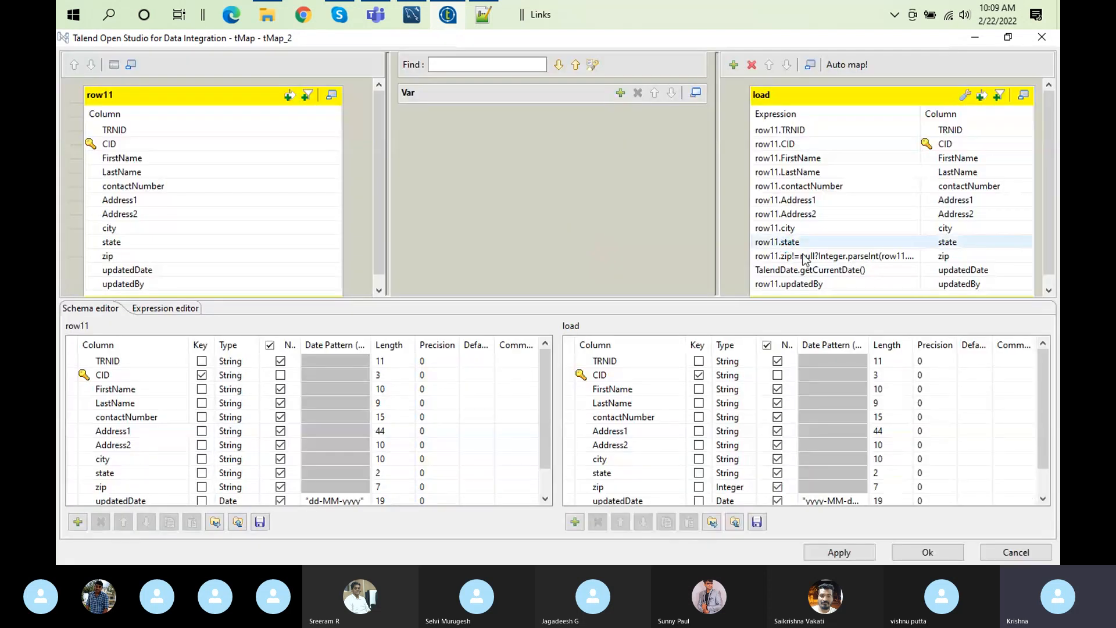
left_click(824, 260)
key("BackSpace")
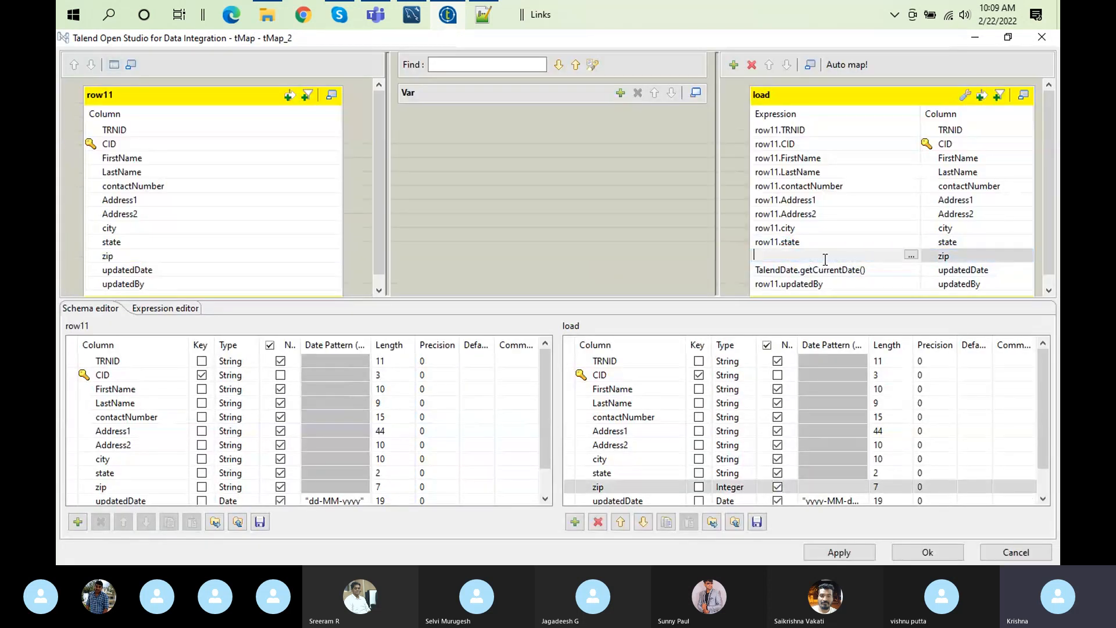
left_click(863, 60)
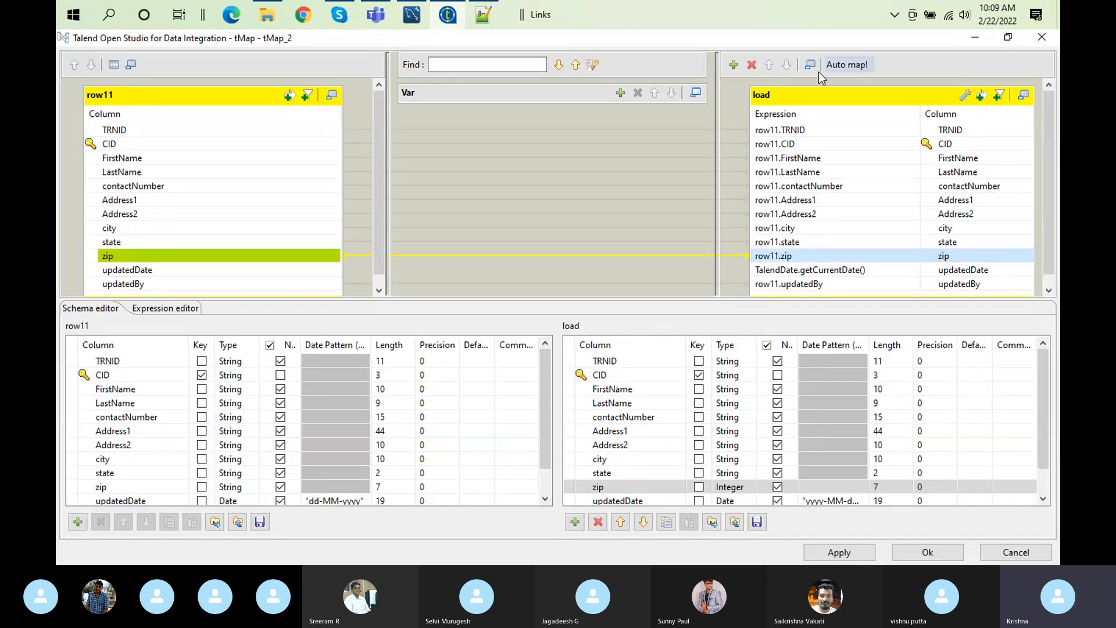
Step: Enable auto-conversion of types in the property settings of tMap_2 and save the mapping
left_click(114, 64)
left_click(319, 154)
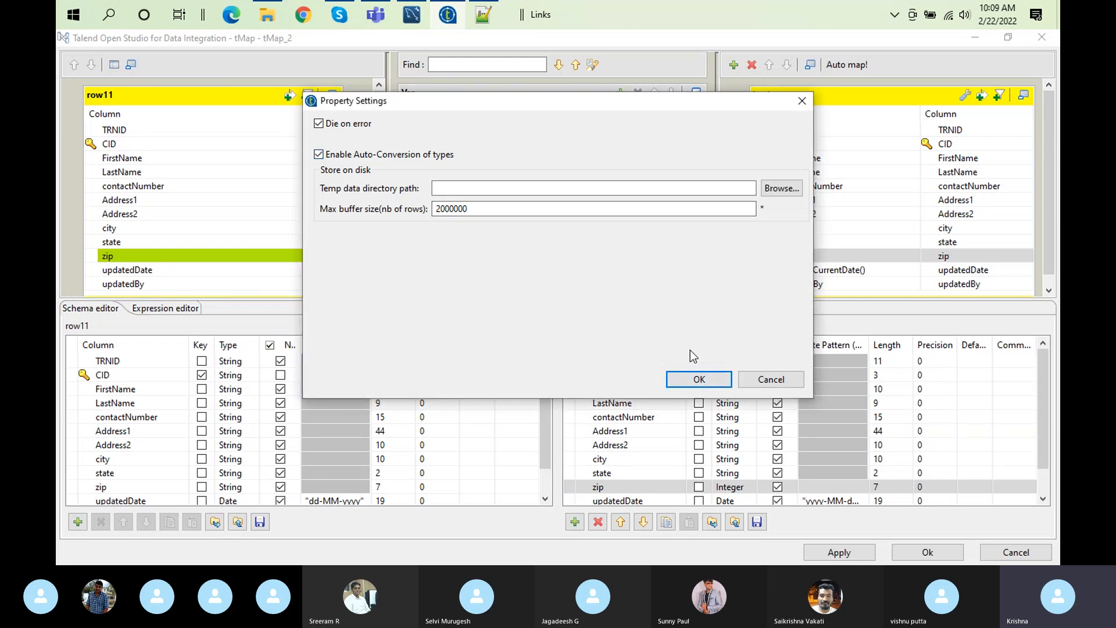
left_click(699, 380)
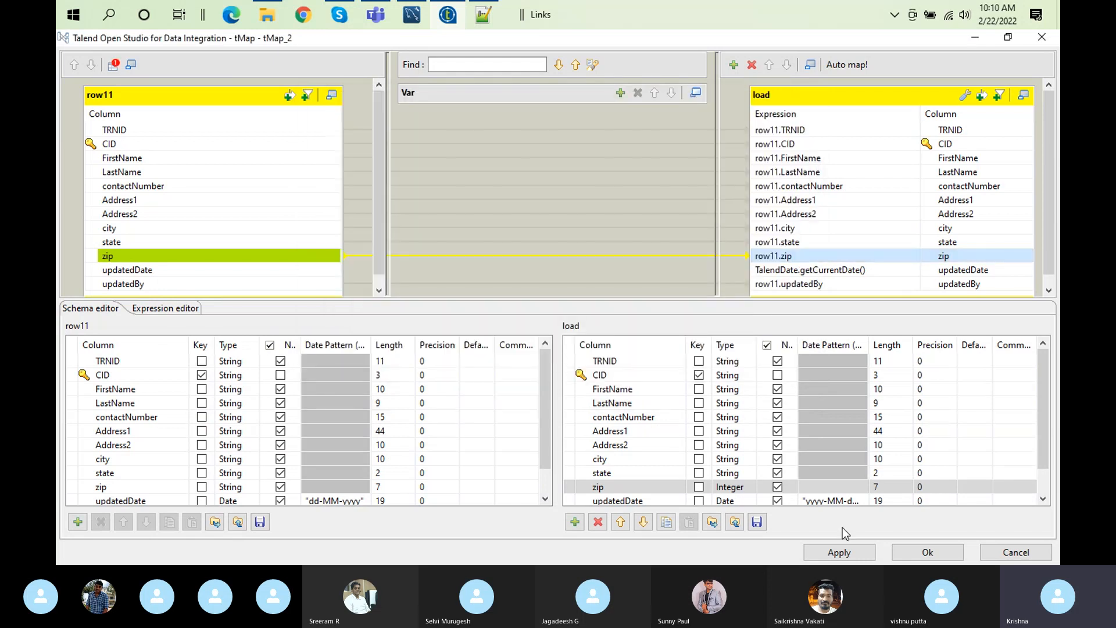
left_click(928, 551)
Step: Clear the run log and rerun the TRN_File_To_DB job with type auto-conversion enabled
left_click(563, 438)
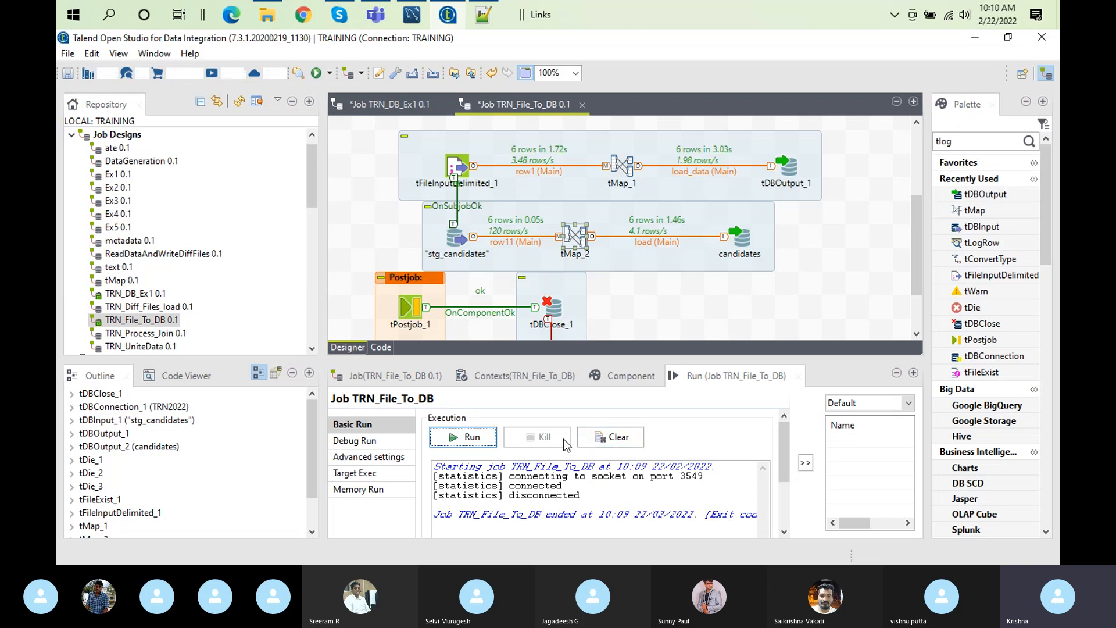
left_click(632, 439)
left_click(460, 438)
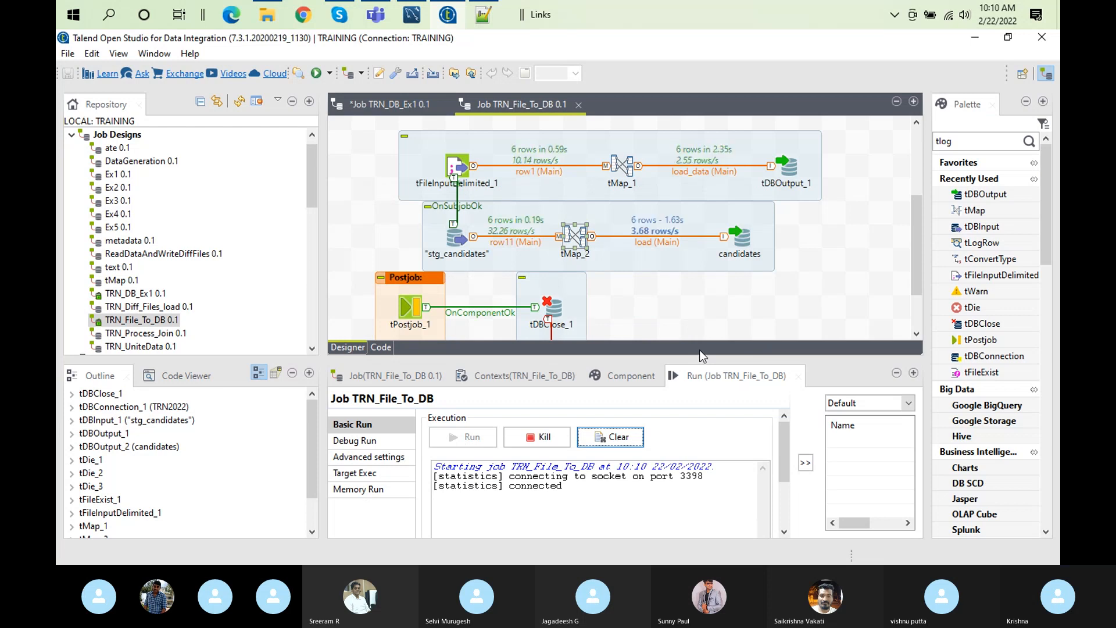
Step: Switch to MySQL Workbench and open the definition of the candidates table in trn20220115 to examine its column types
left_click(413, 17)
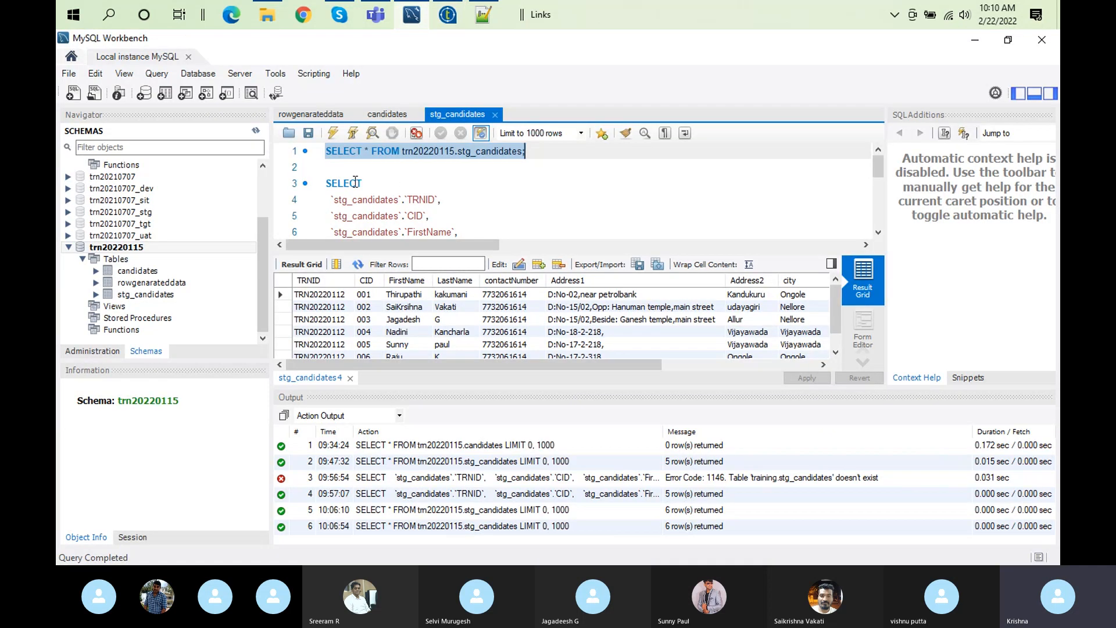
left_click(255, 132)
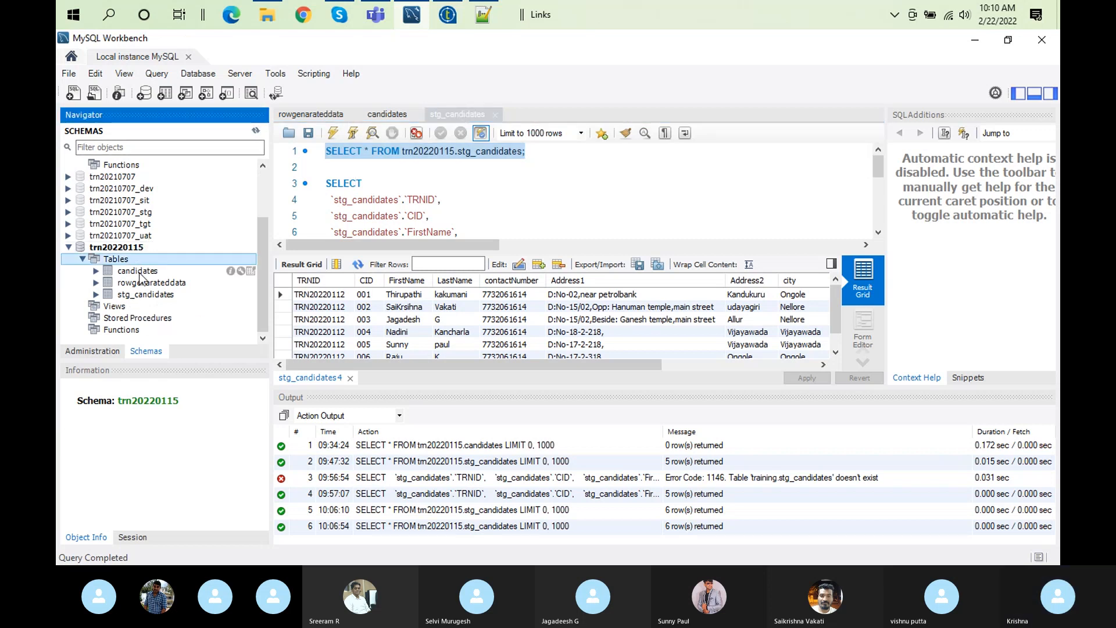
left_click(96, 271)
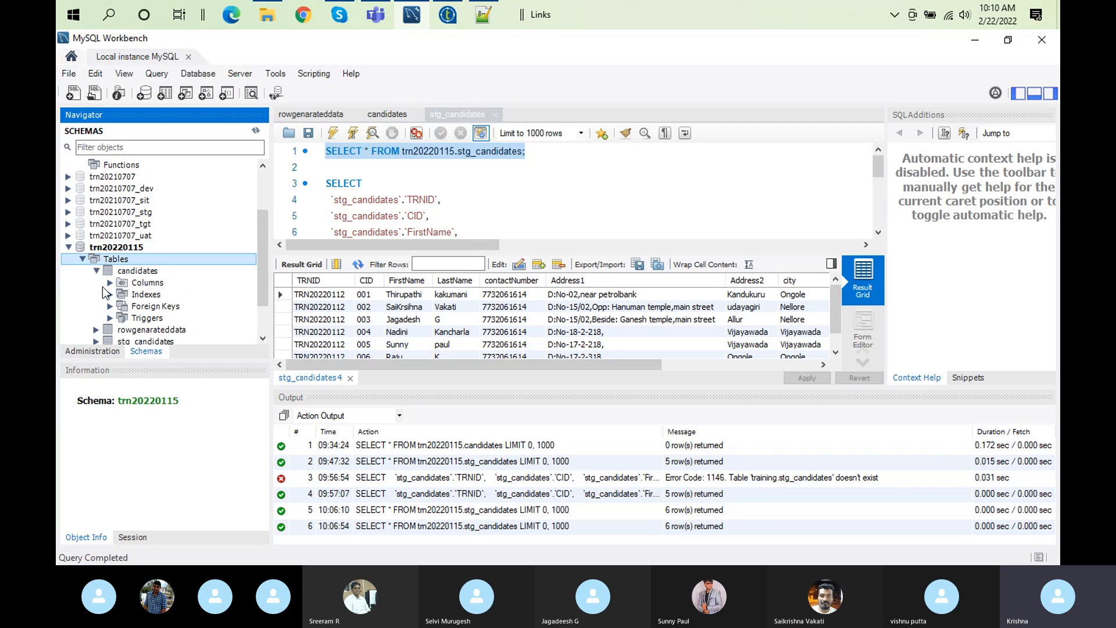
left_click(109, 285)
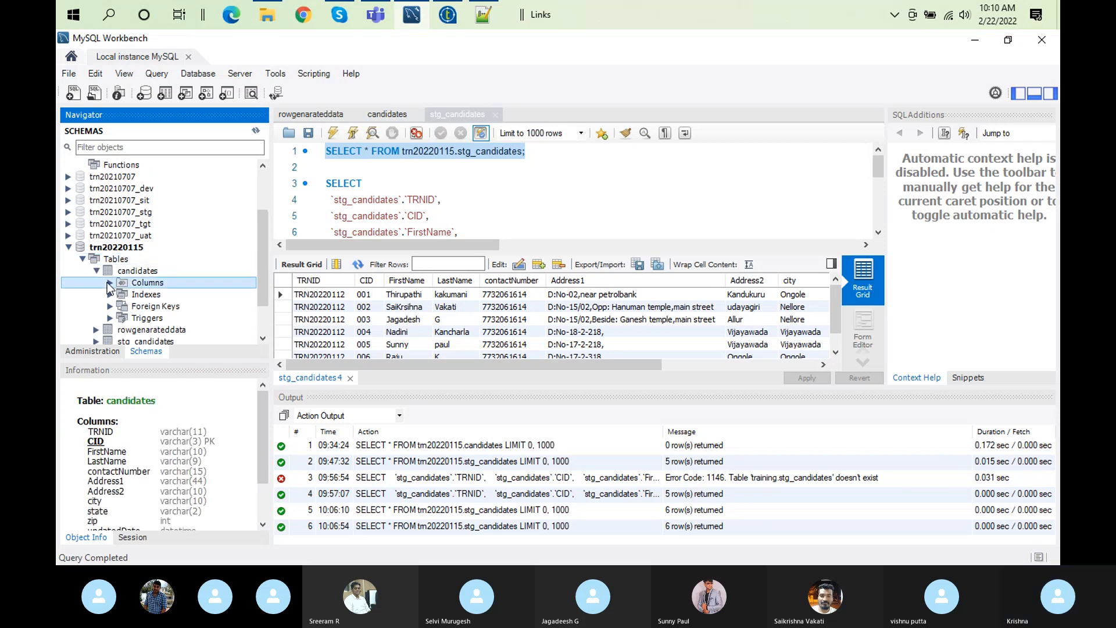
right_click(152, 271)
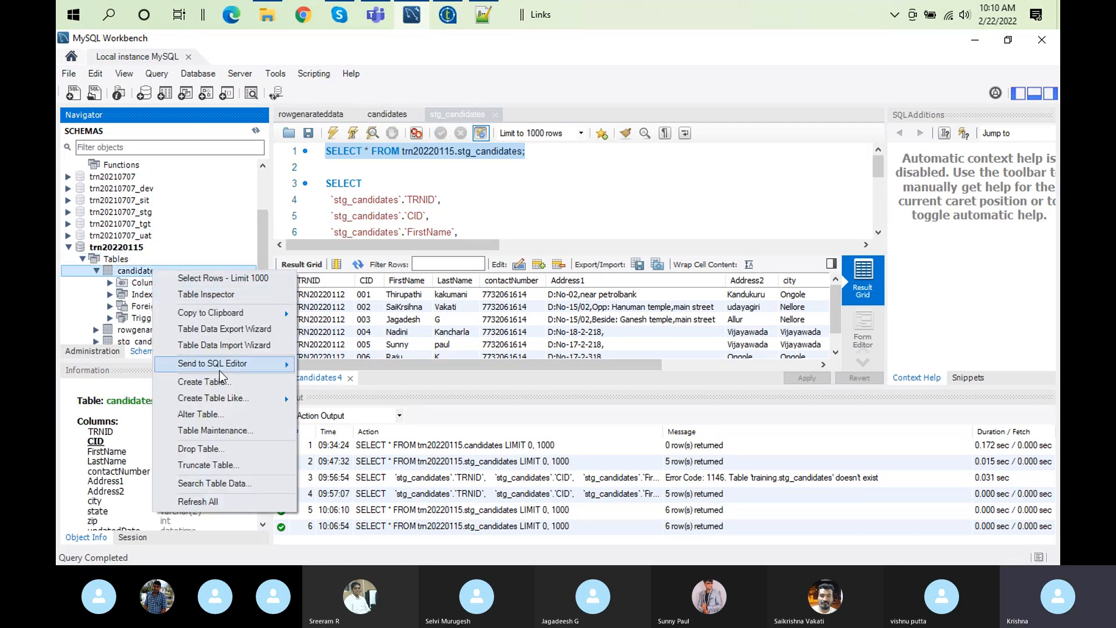
left_click(222, 416)
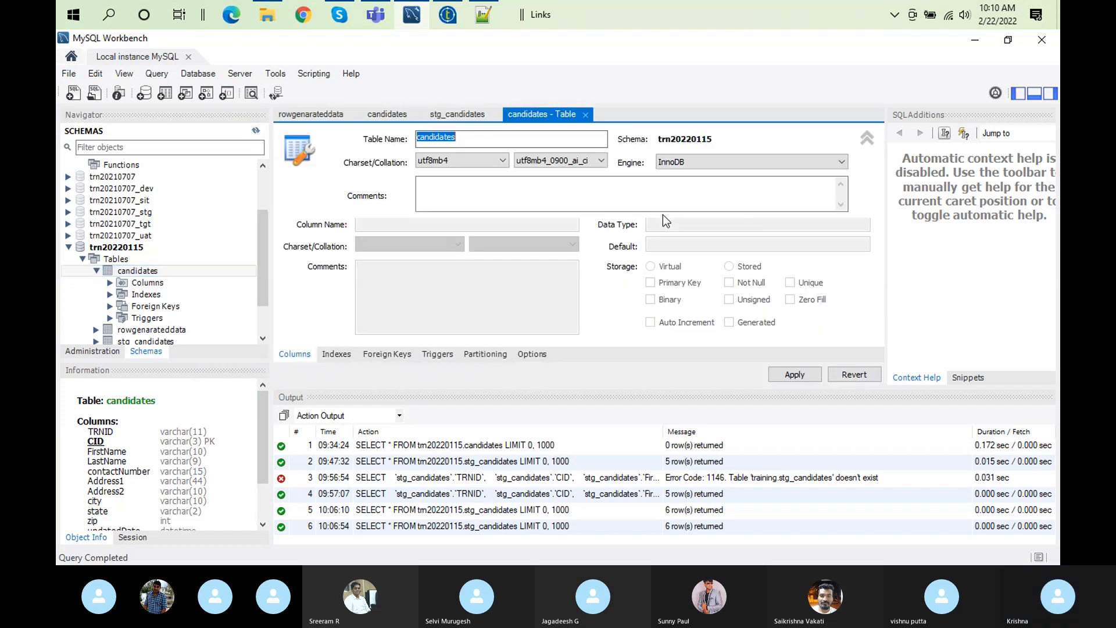
Step: Review the column datatypes in the candidates table definition, including zip, and close the definition
left_click(867, 137)
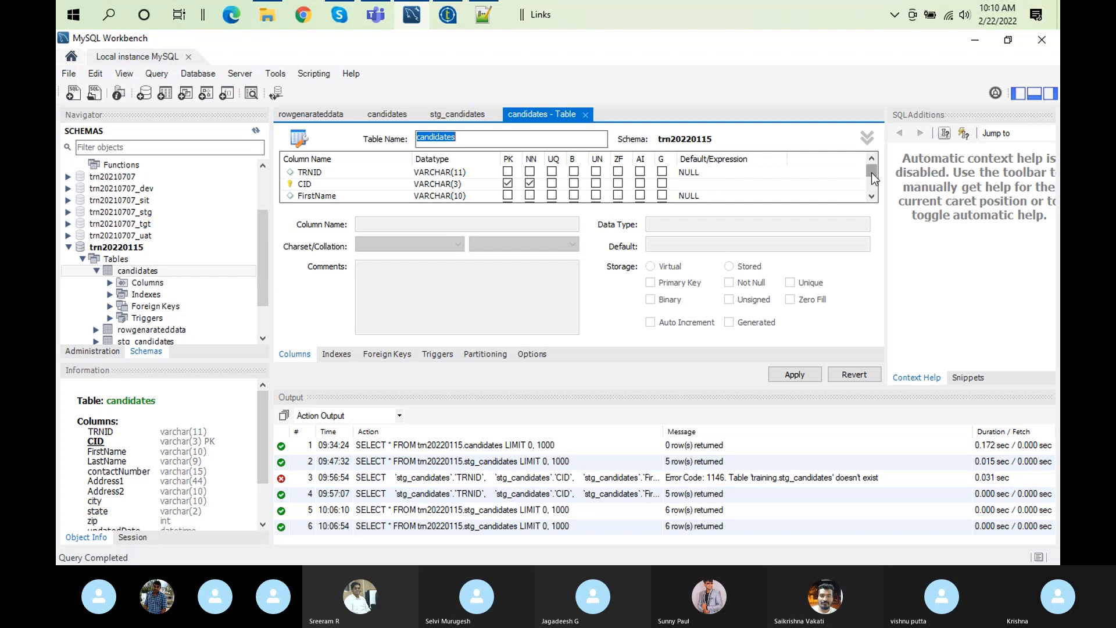
left_click_drag(872, 171, 875, 187)
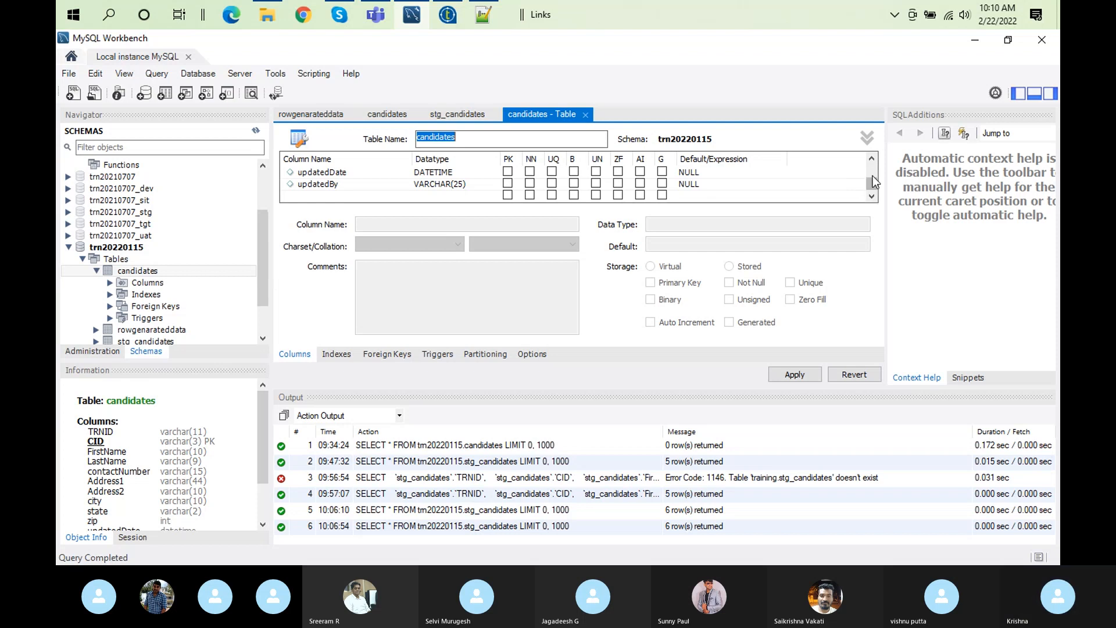
scroll(873, 180, "up", 1)
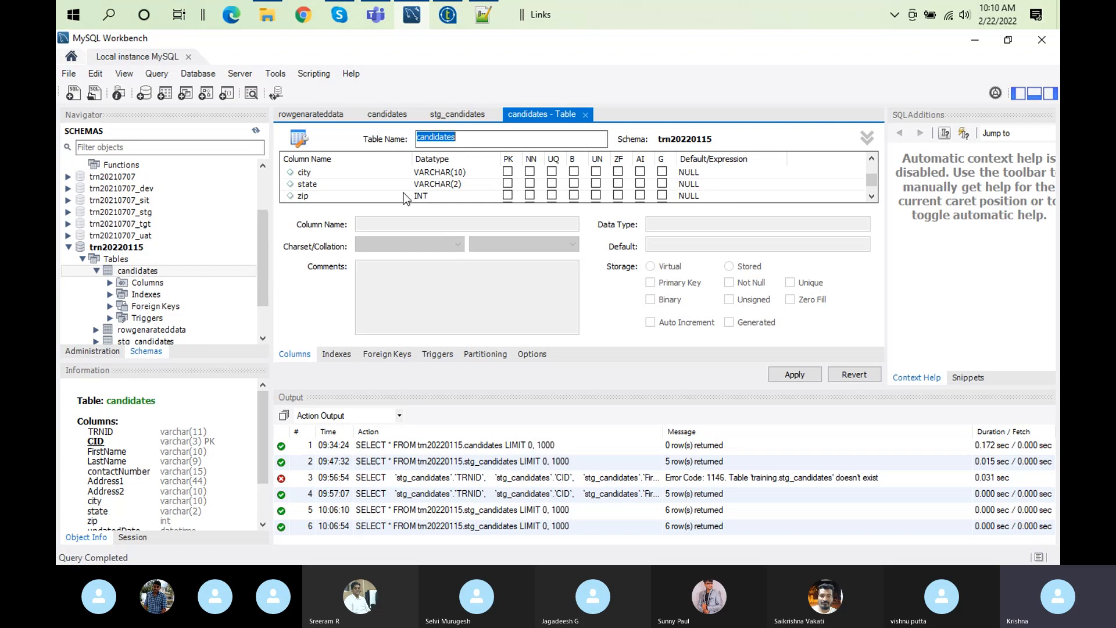
left_click(586, 115)
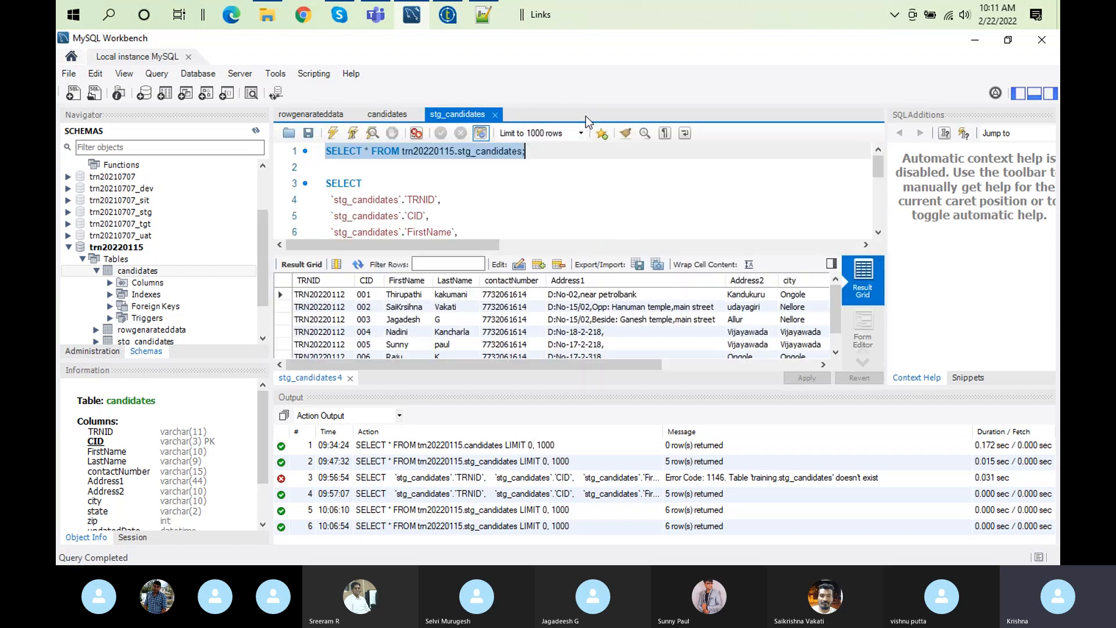
Step: In Notepad++, undo the contact number replacements in candidates.txt, save the file and return to Talend
left_click(447, 14)
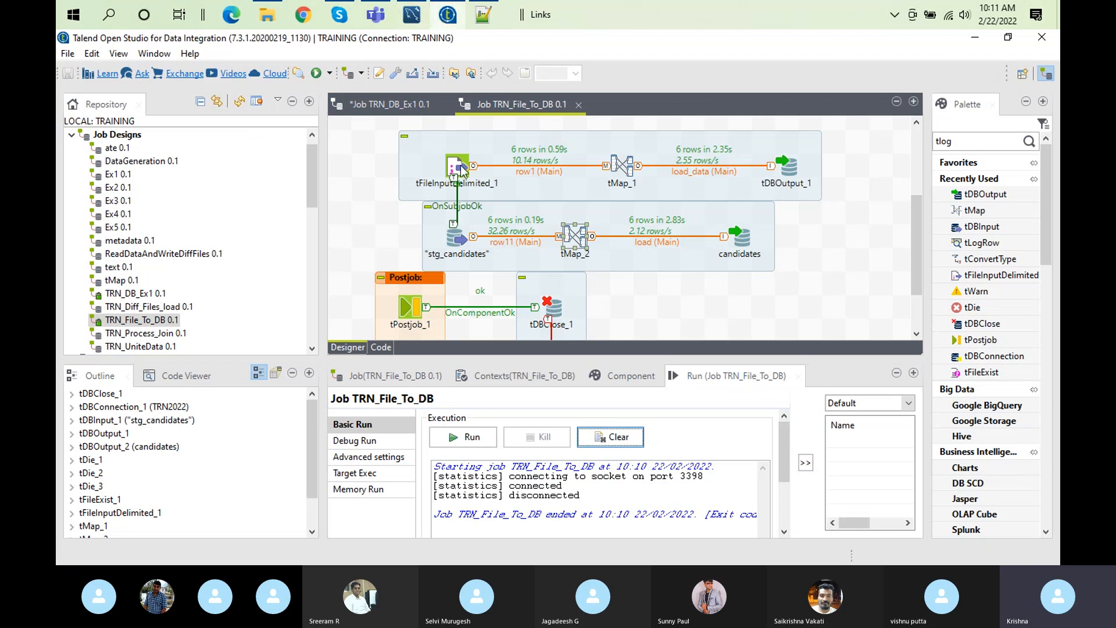
left_click(484, 16)
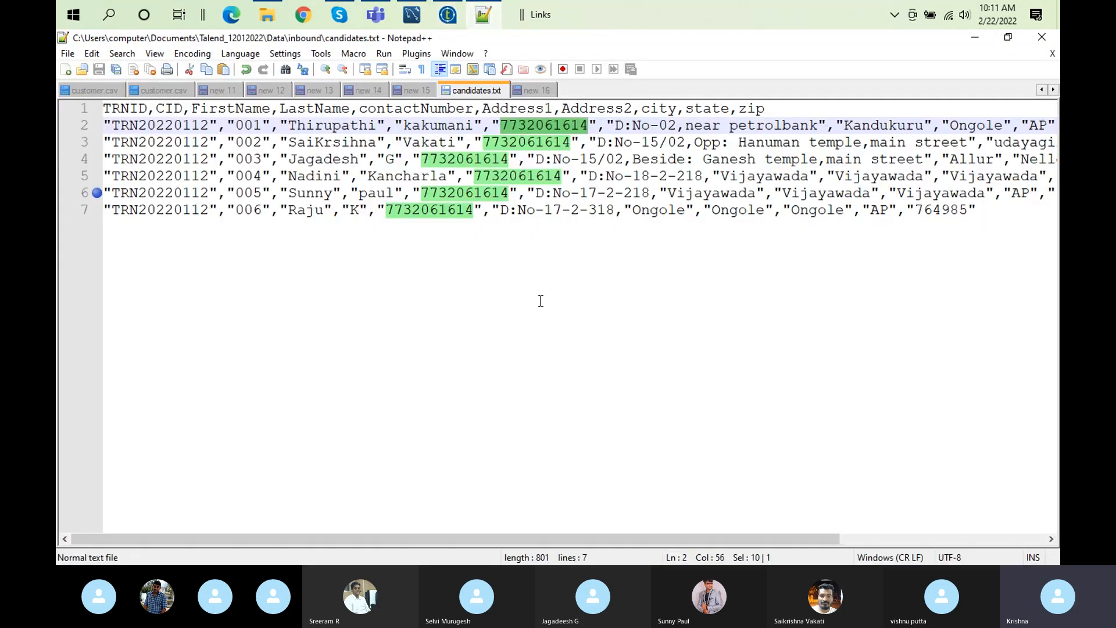
key("ctrl+z")
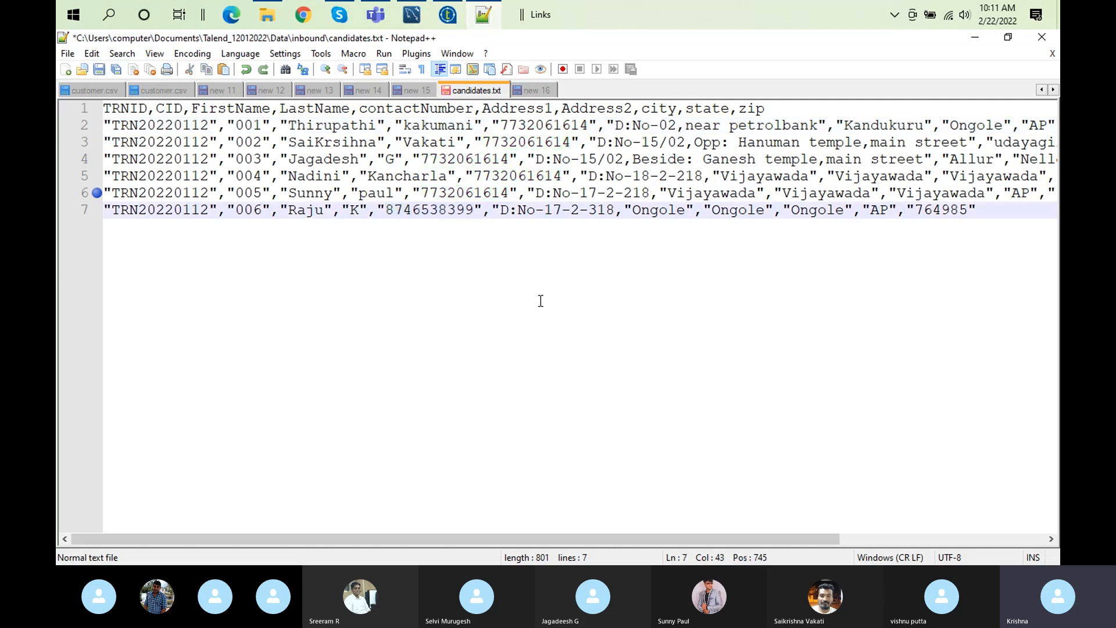
key("ctrl+z")
key("ctrl+z")
key("ctrl+z")
key("ctrl+z")
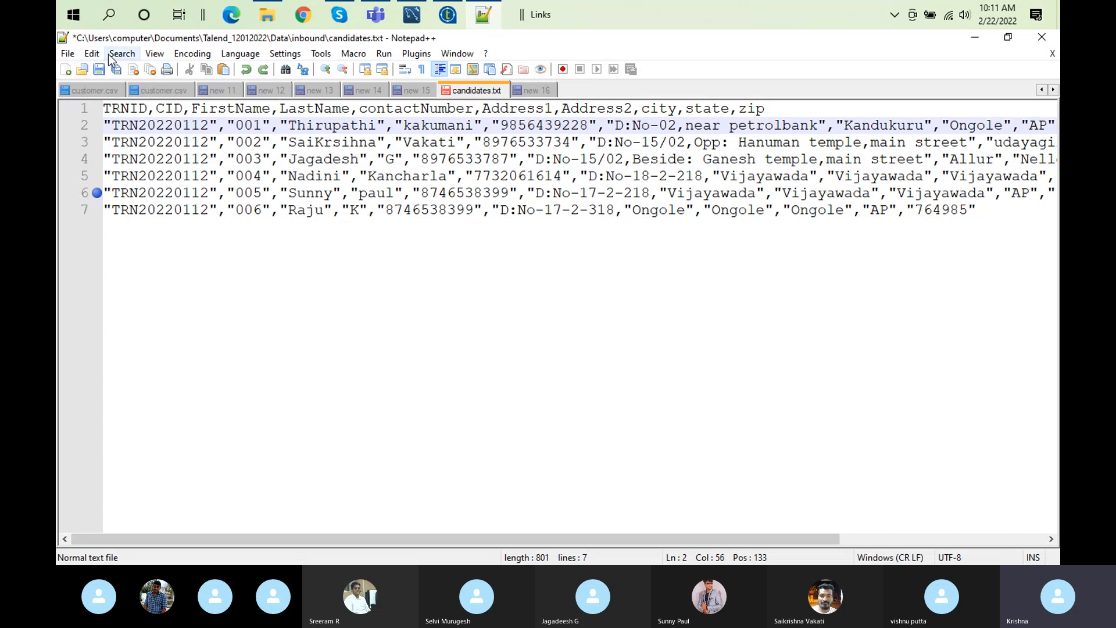
left_click(99, 69)
left_click(451, 15)
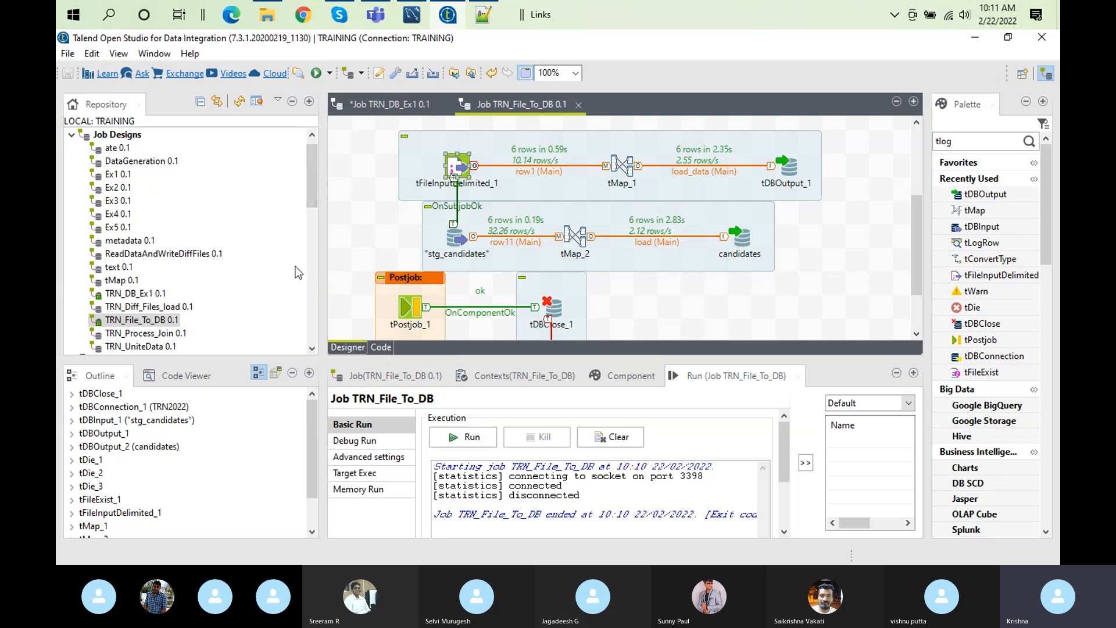
left_click(71, 135)
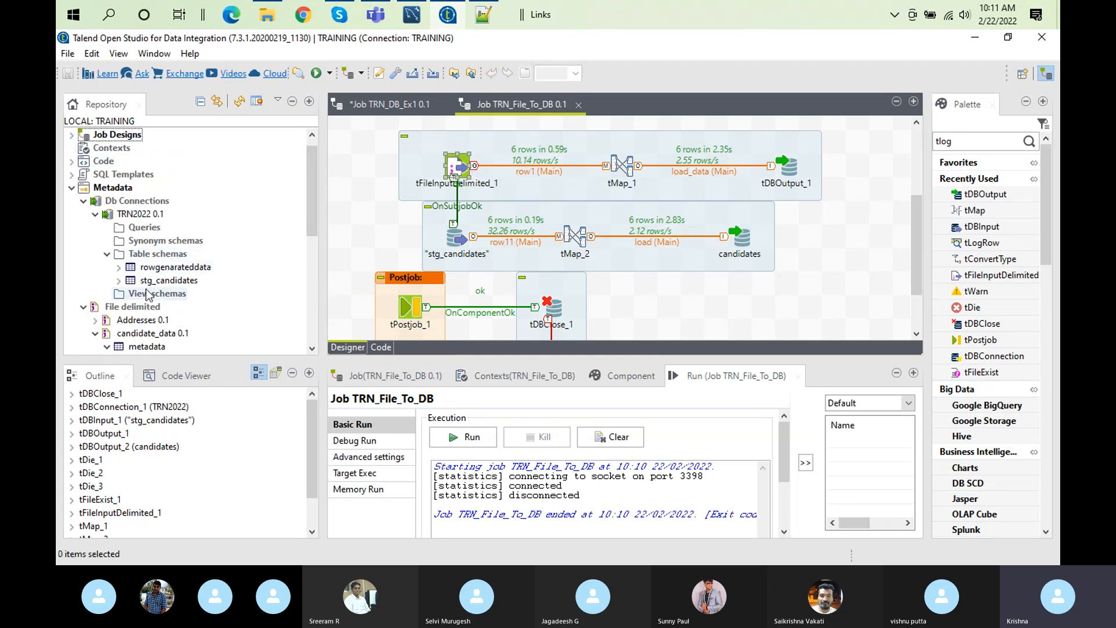
right_click(170, 334)
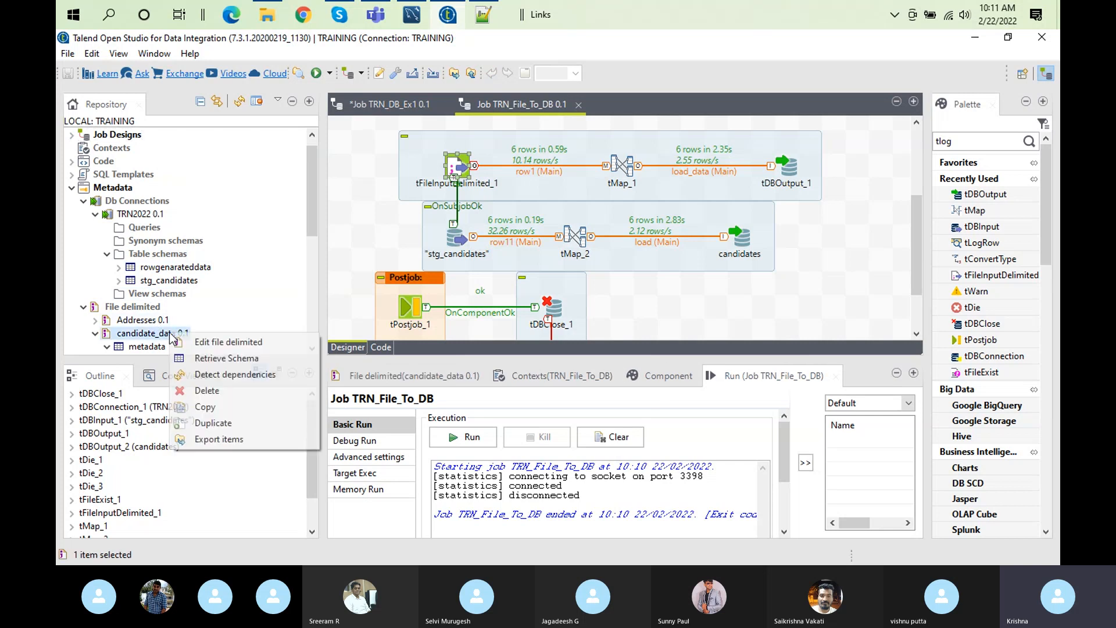
left_click(227, 343)
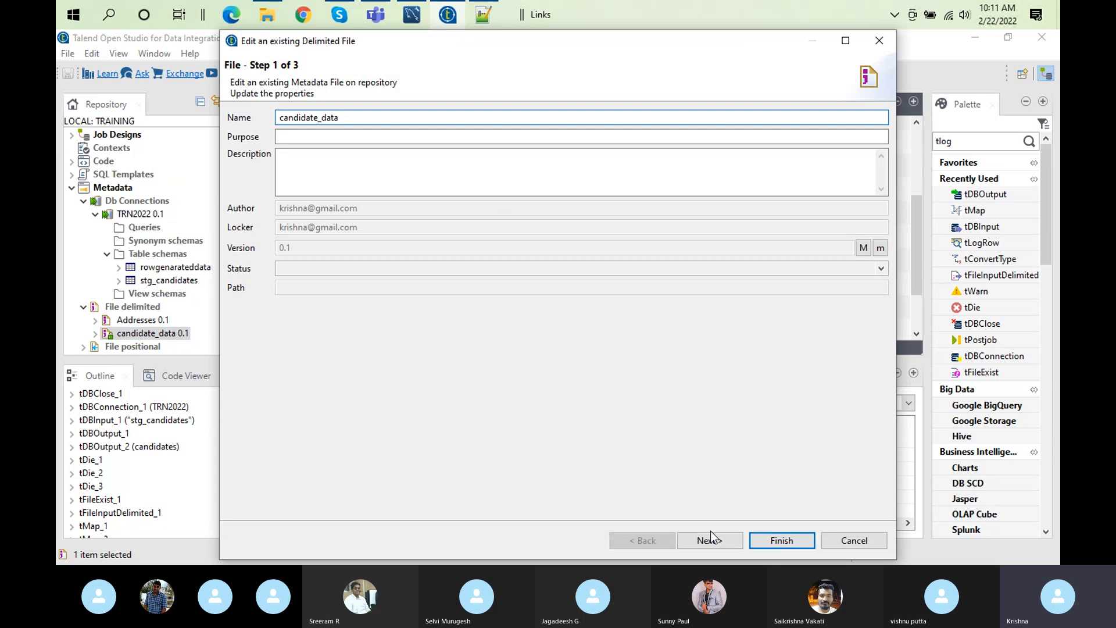
left_click(849, 542)
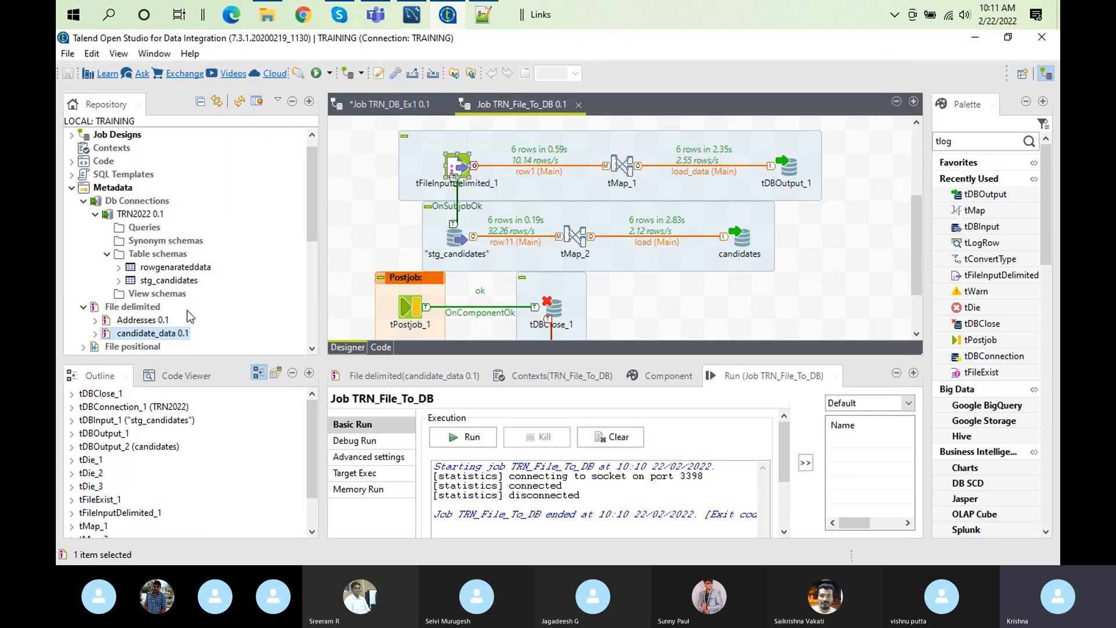
right_click(163, 335)
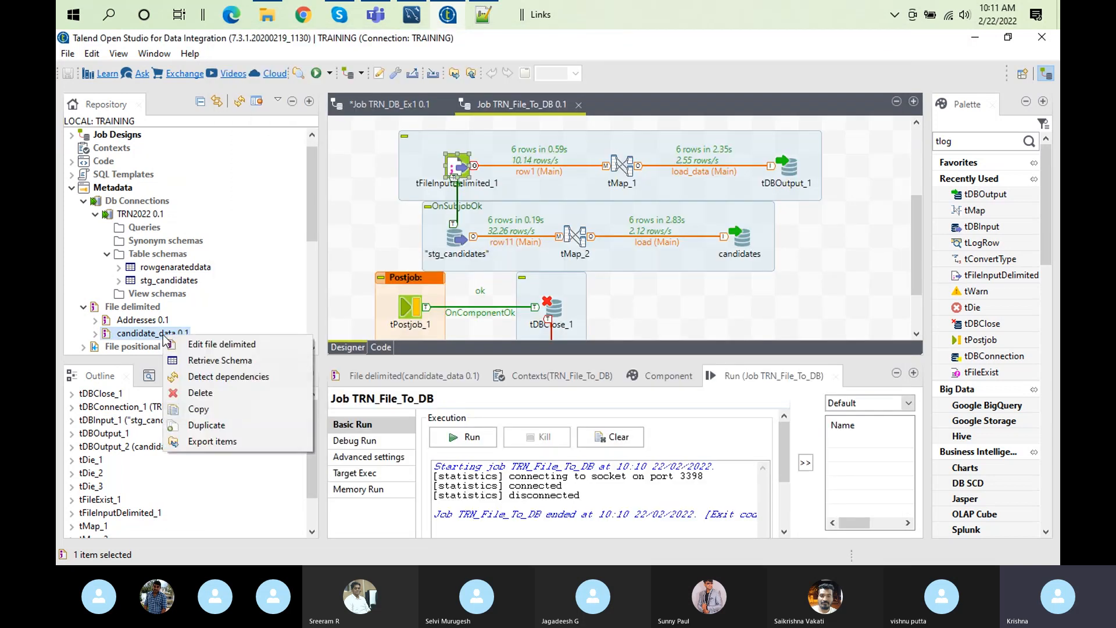
left_click(221, 362)
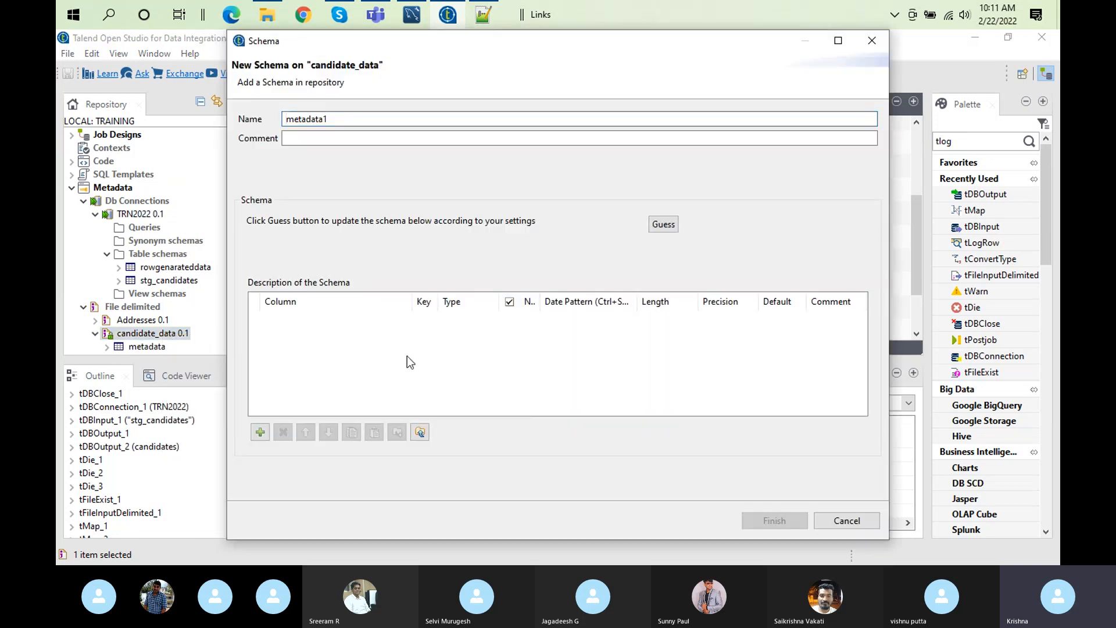
left_click(861, 514)
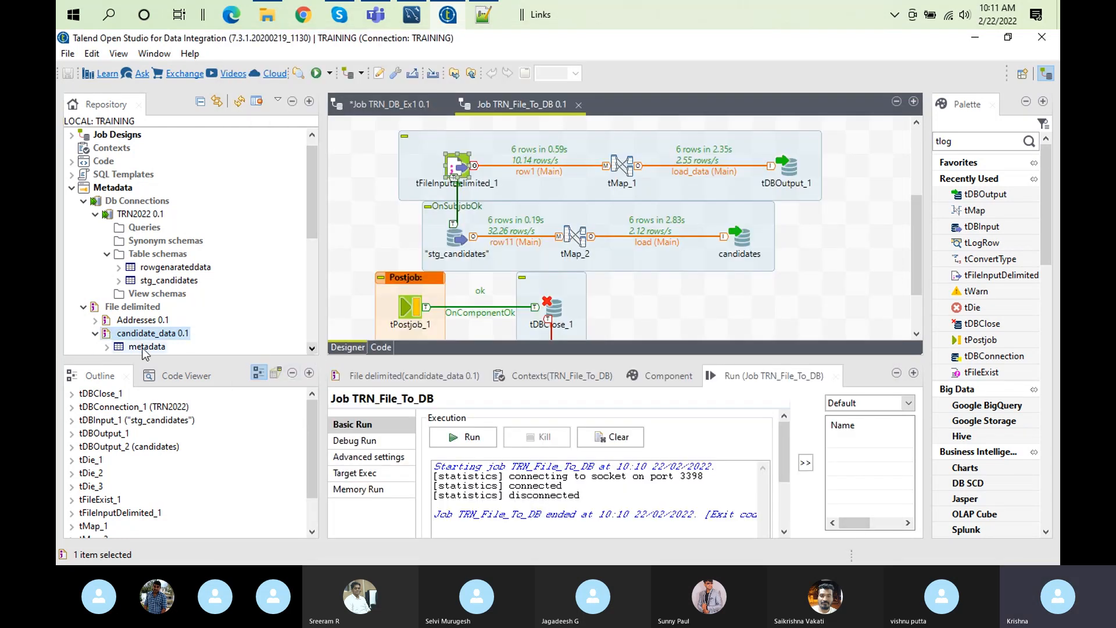
Step: Open the metadata schema of the candidate_data delimited file, check the contactNumber type and close it without changes
right_click(145, 348)
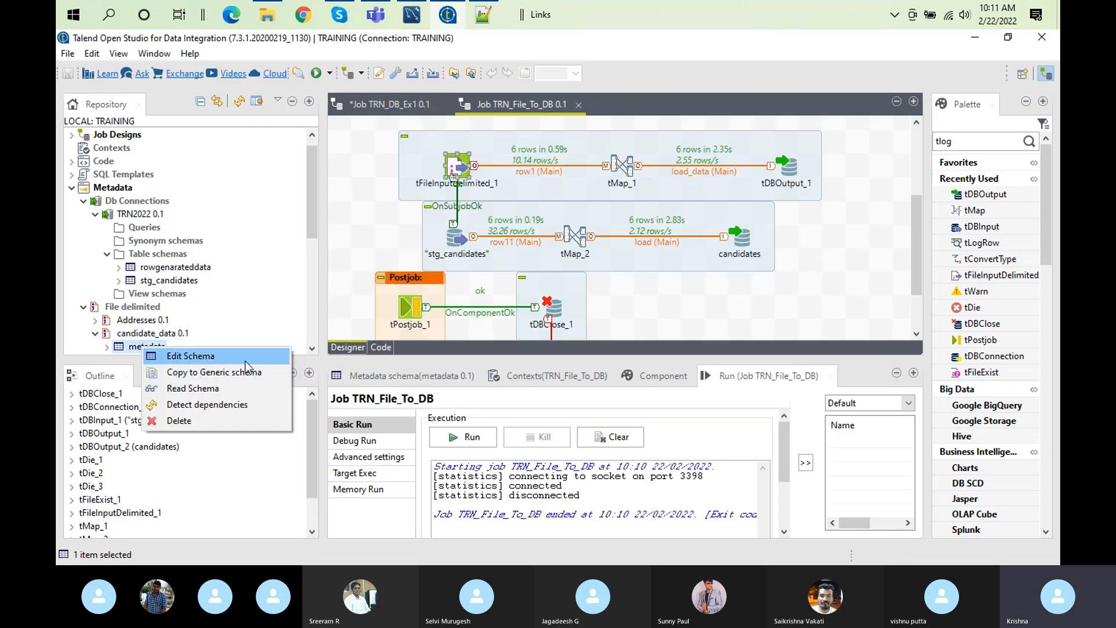
left_click(245, 360)
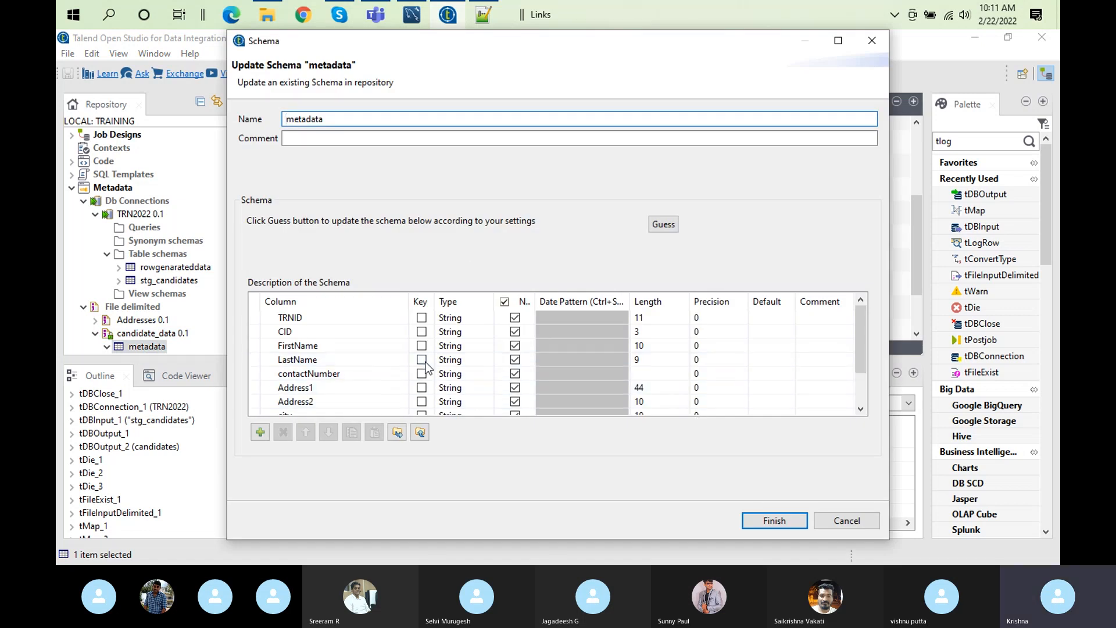
left_click(457, 372)
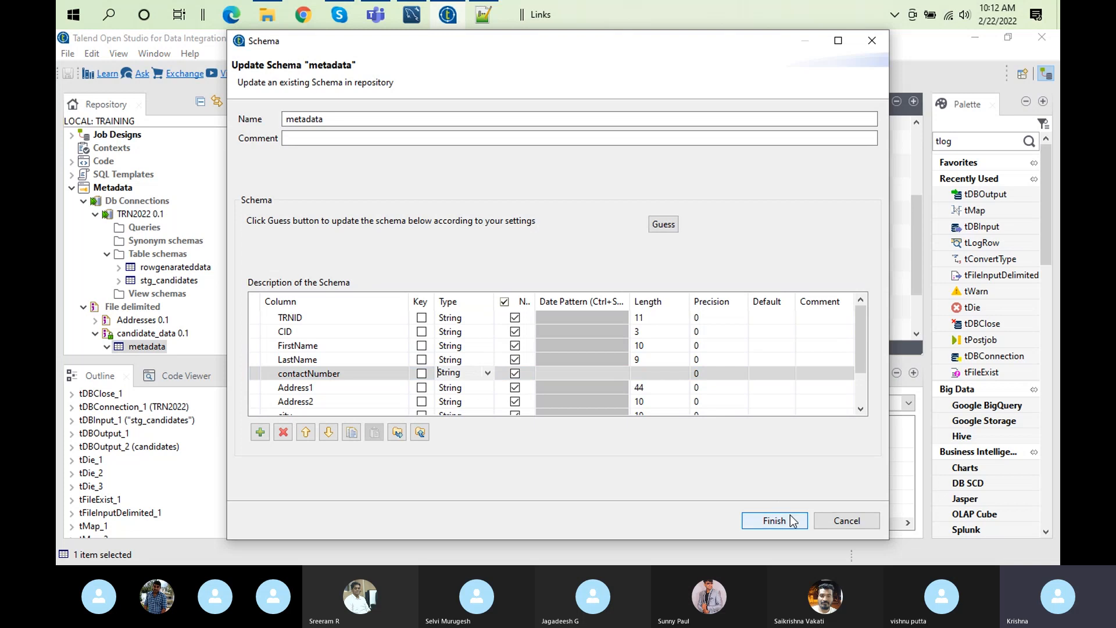
left_click(849, 521)
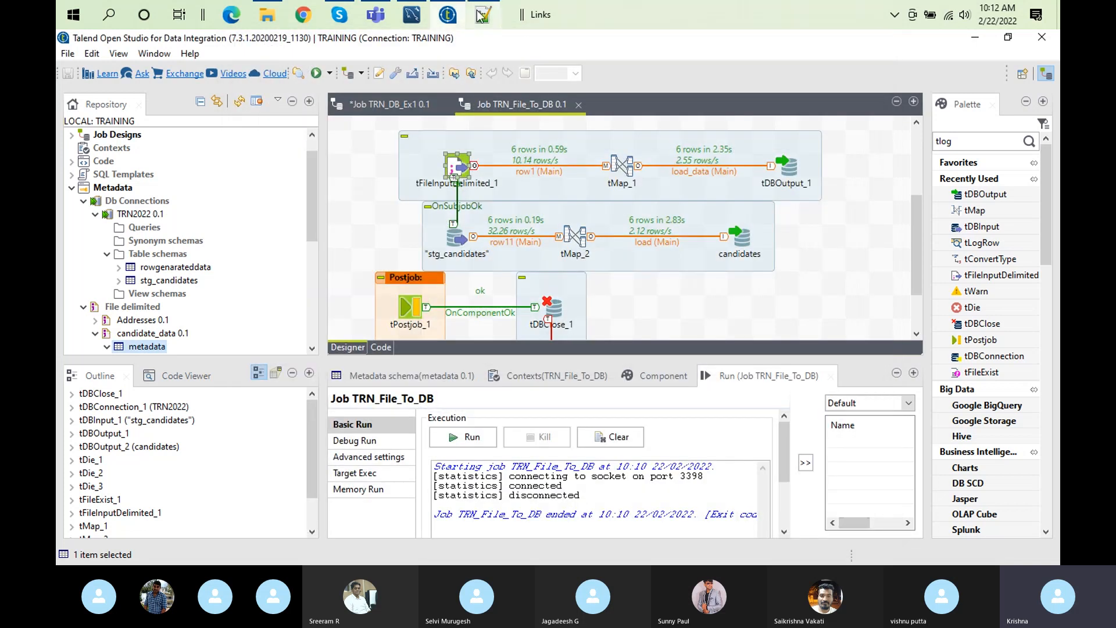
Step: Switch to Notepad++ and inspect the contact number values of candidates 001 and 003 in candidates.txt
left_click(482, 17)
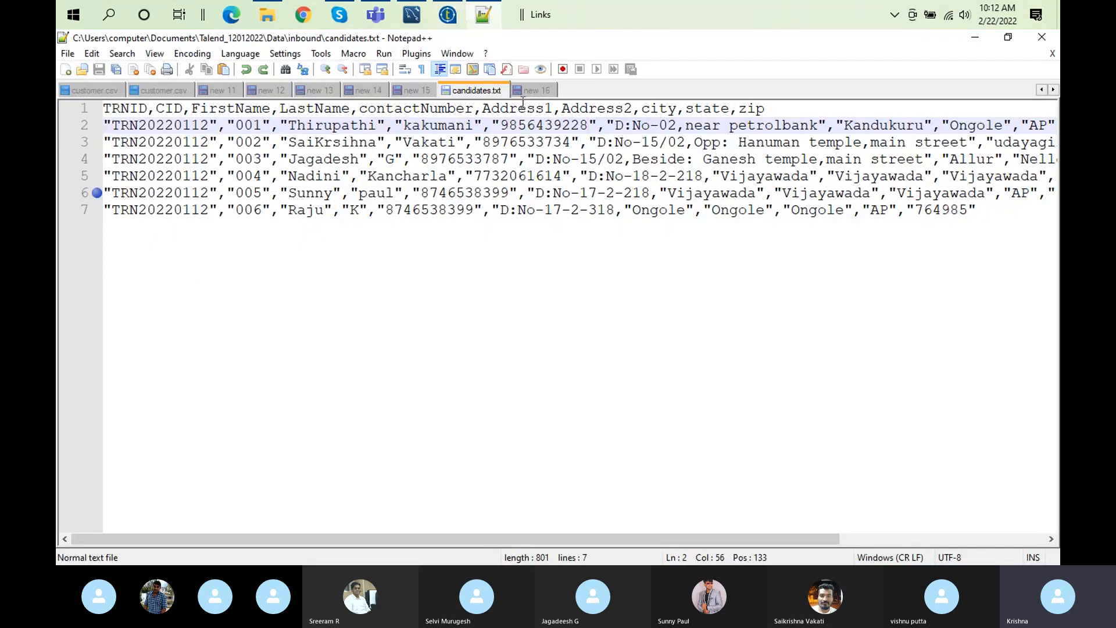
triple_click(531, 126)
double_click(532, 127)
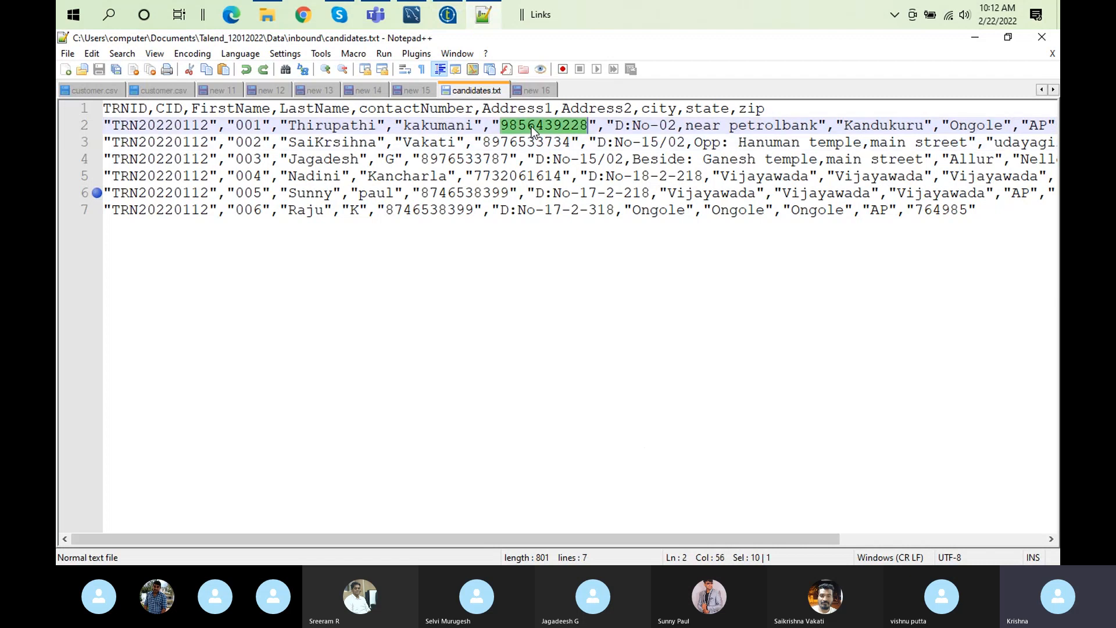
double_click(471, 160)
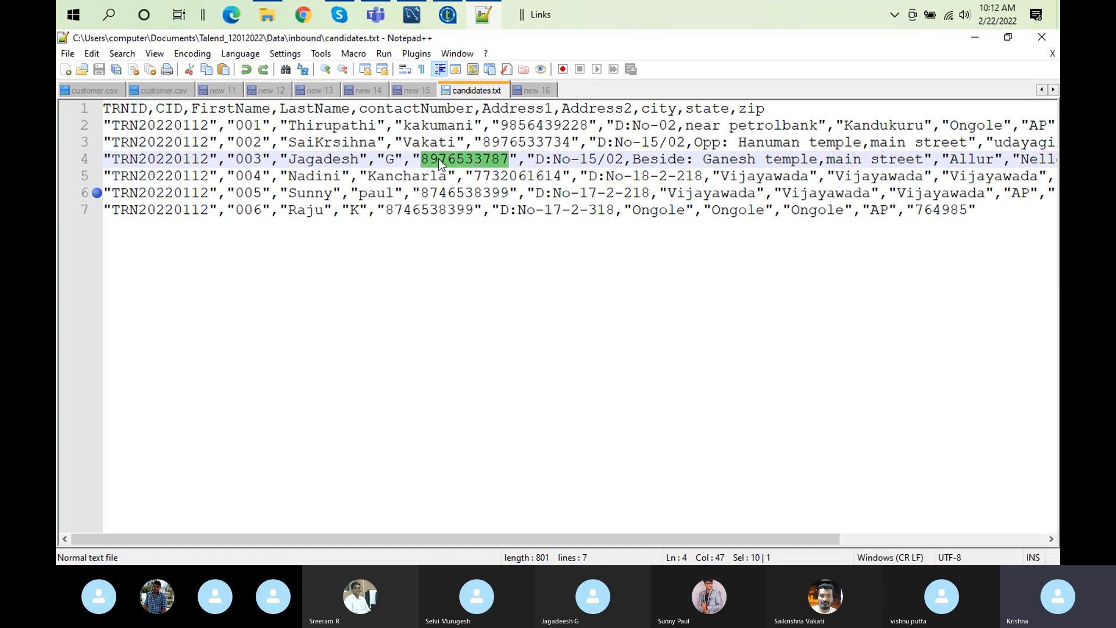
Step: Switch back to Talend and review the row1 to load_data mapping in tMap_1
left_click(448, 17)
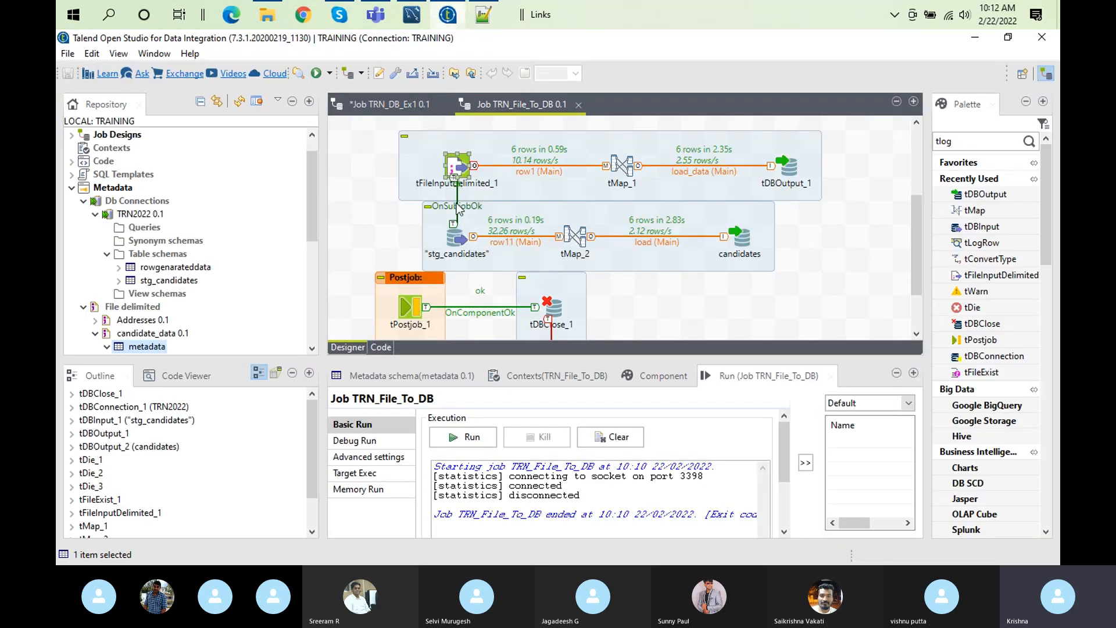
left_click(466, 164)
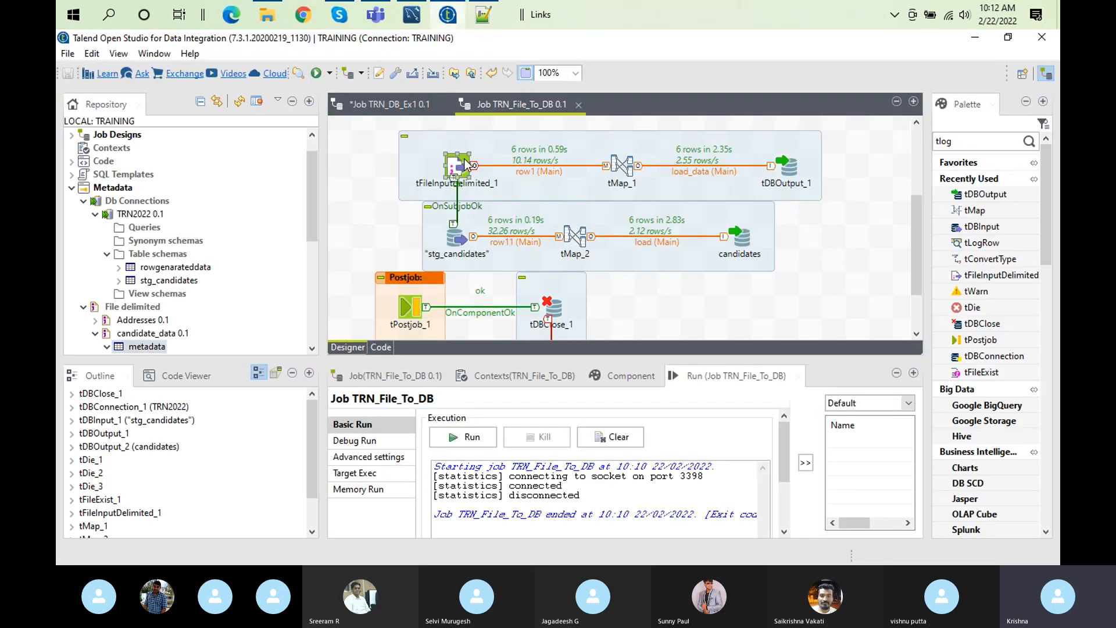
double_click(623, 166)
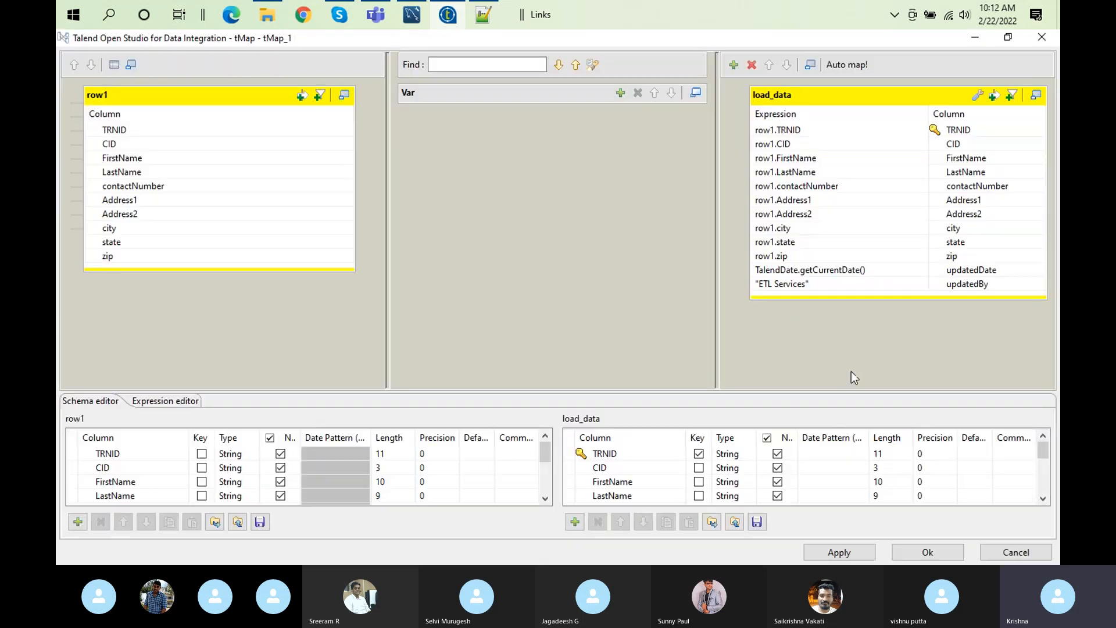
left_click(928, 556)
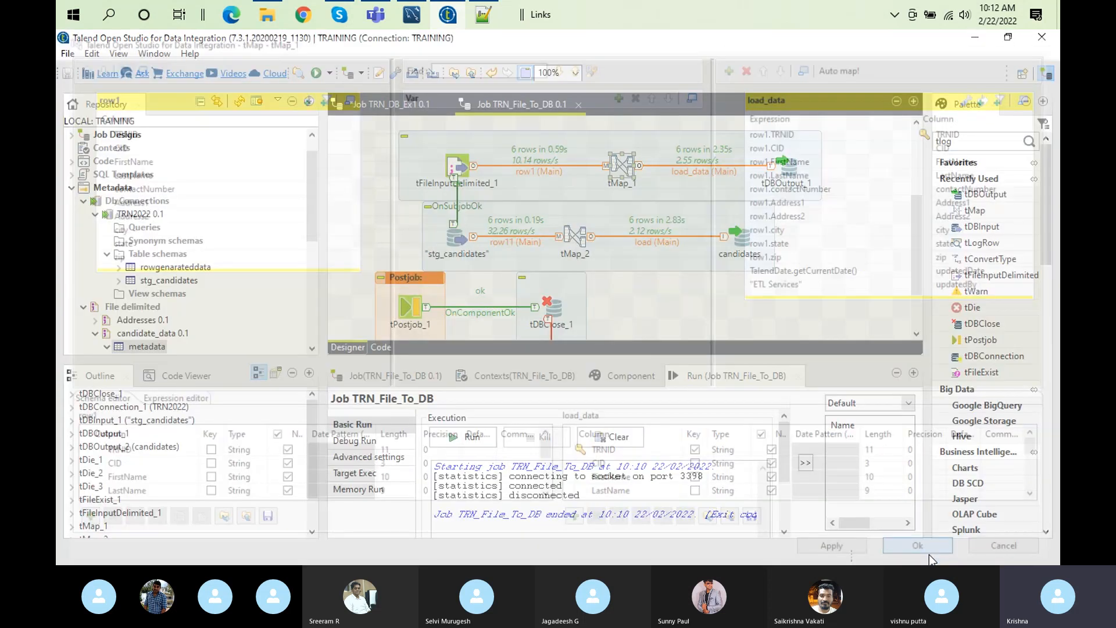
Step: In tMap_2, set the load output's contactNumber type to long | Long, save the mapping and propagate the changes
double_click(580, 241)
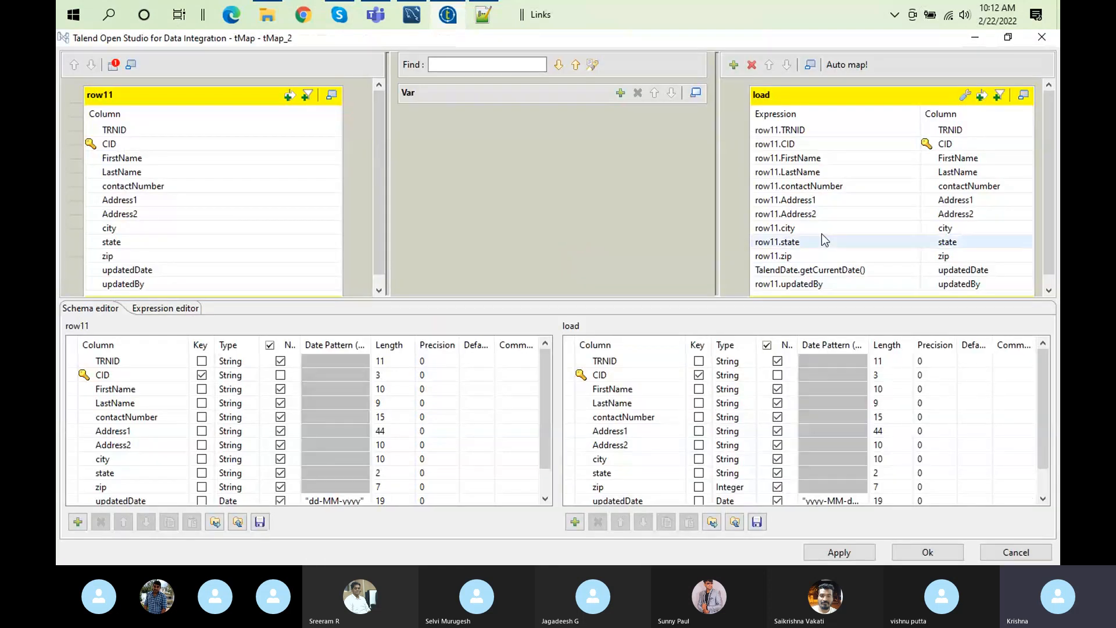
left_click(924, 187)
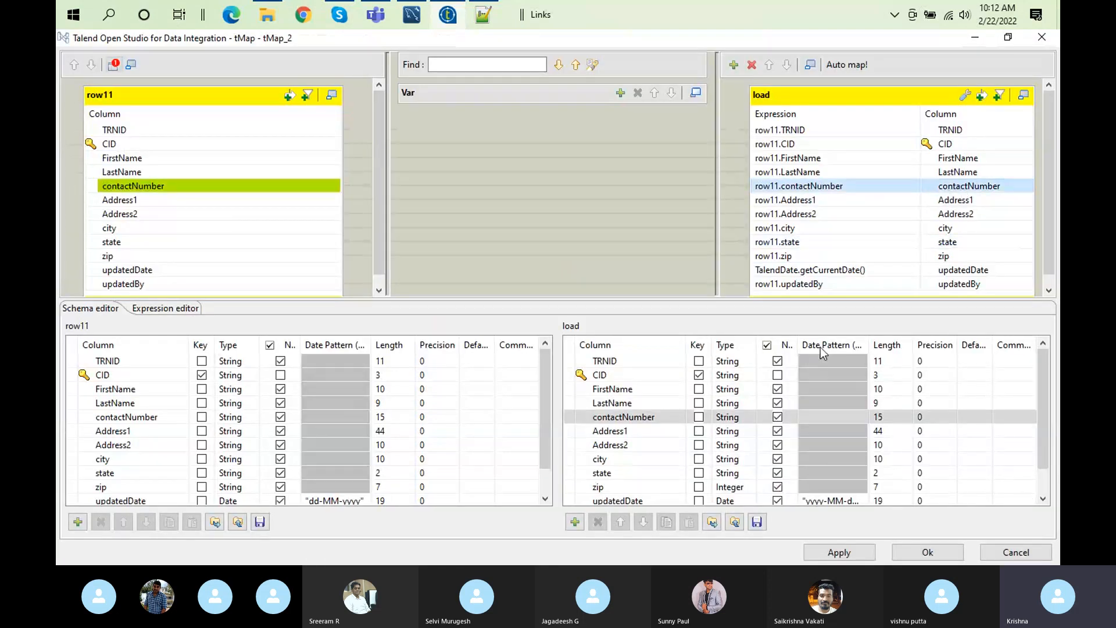
left_click(749, 418)
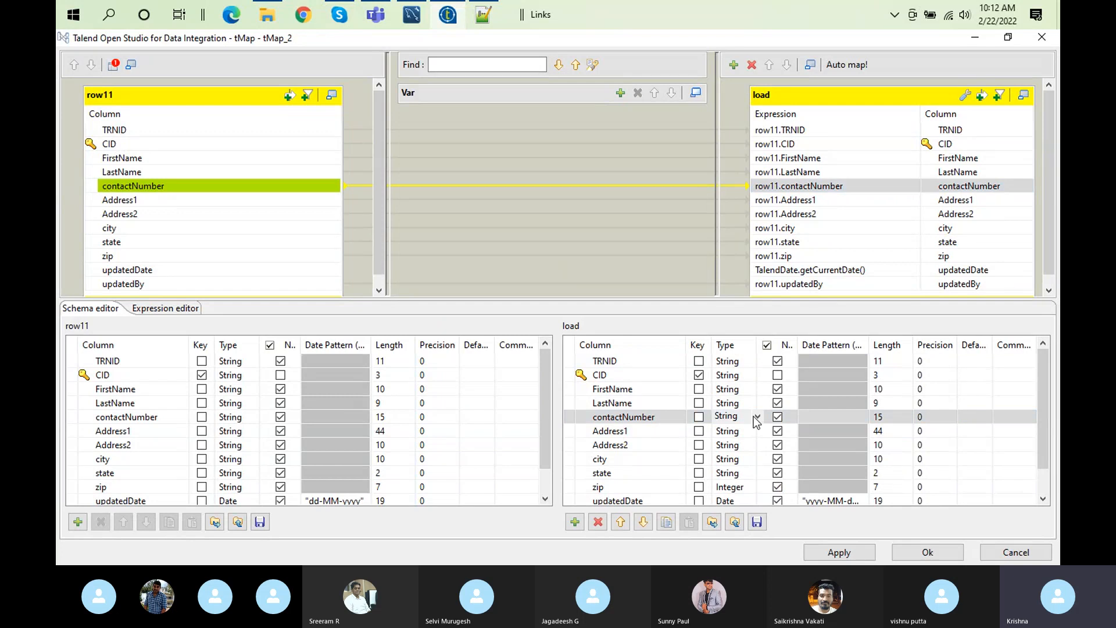
left_click(758, 416)
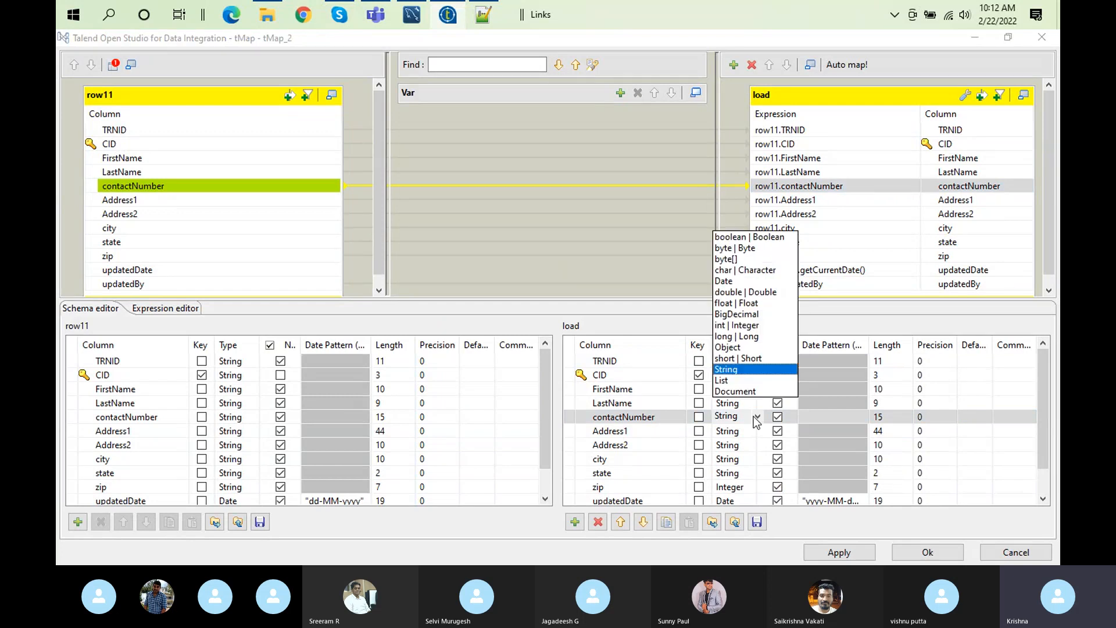
left_click(744, 338)
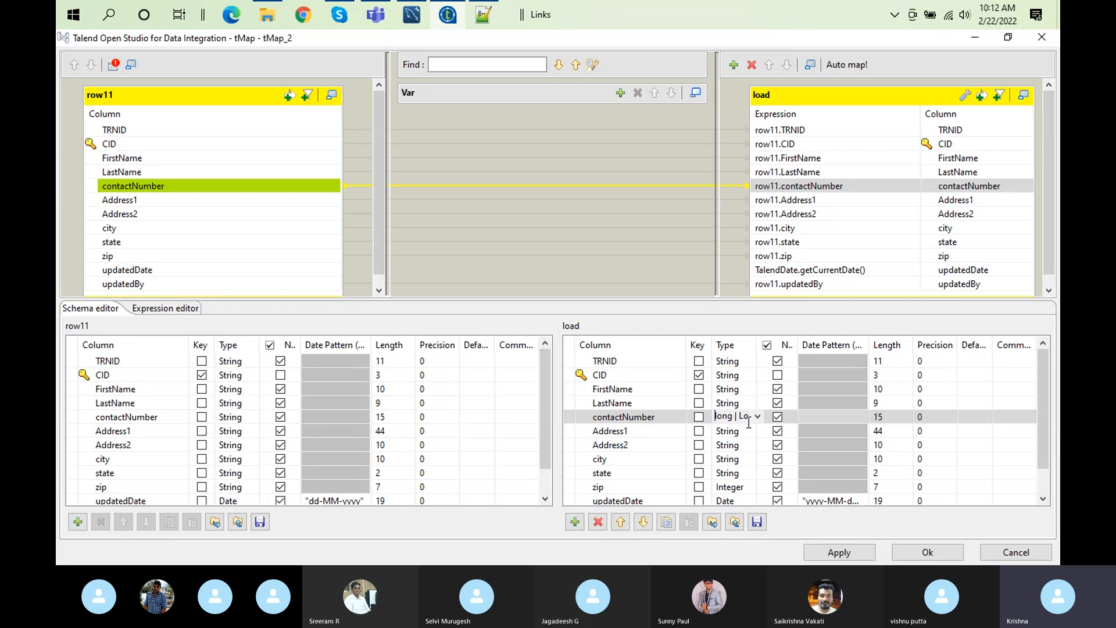
left_click(838, 193)
left_click(839, 193)
left_click(924, 552)
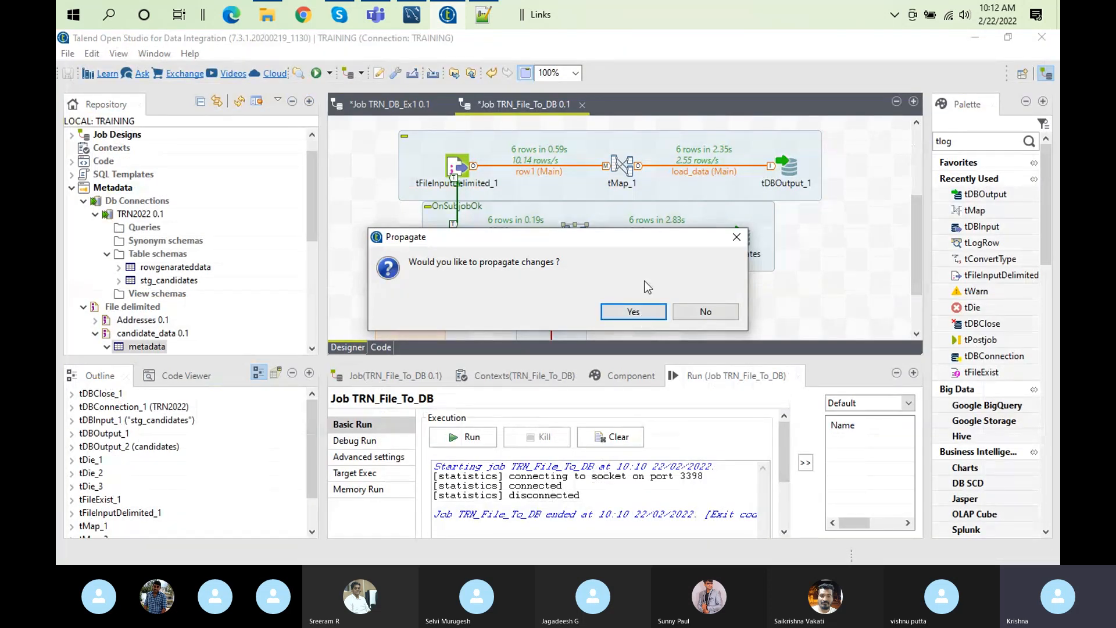
left_click(647, 308)
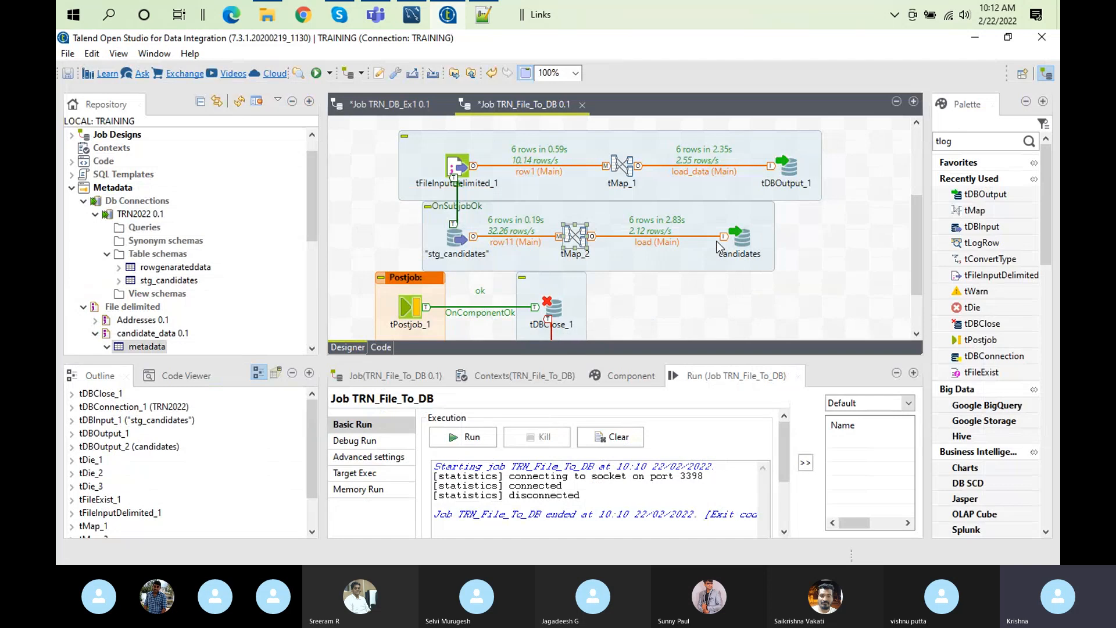
Step: Clear the run log, rerun the TRN_File_To_DB job and query the candidates table's rows in MySQL Workbench
left_click(610, 437)
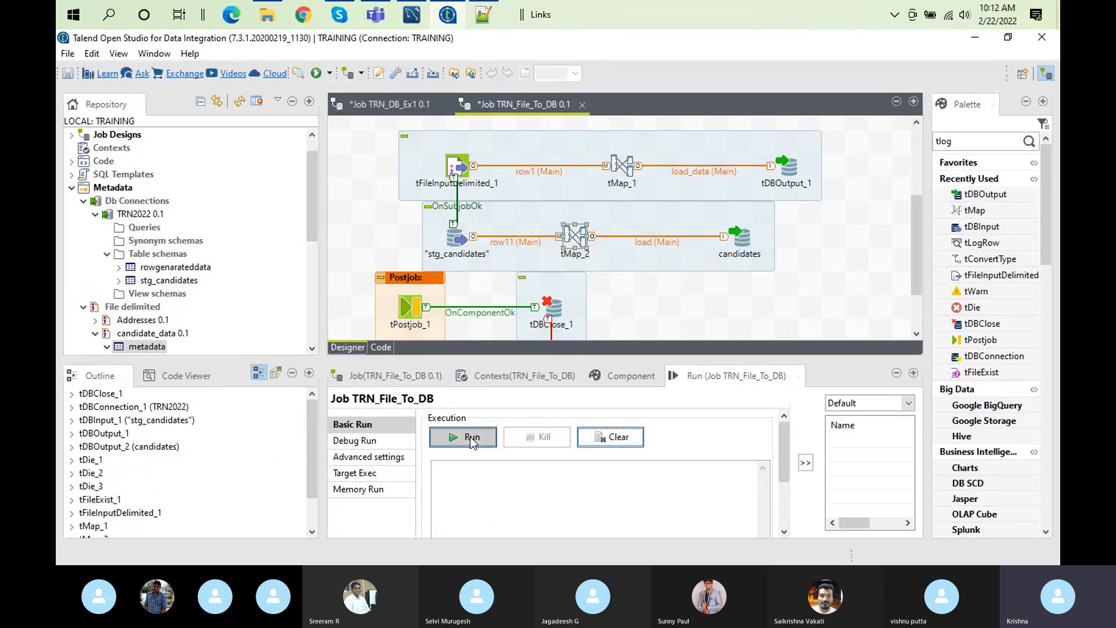
left_click(471, 441)
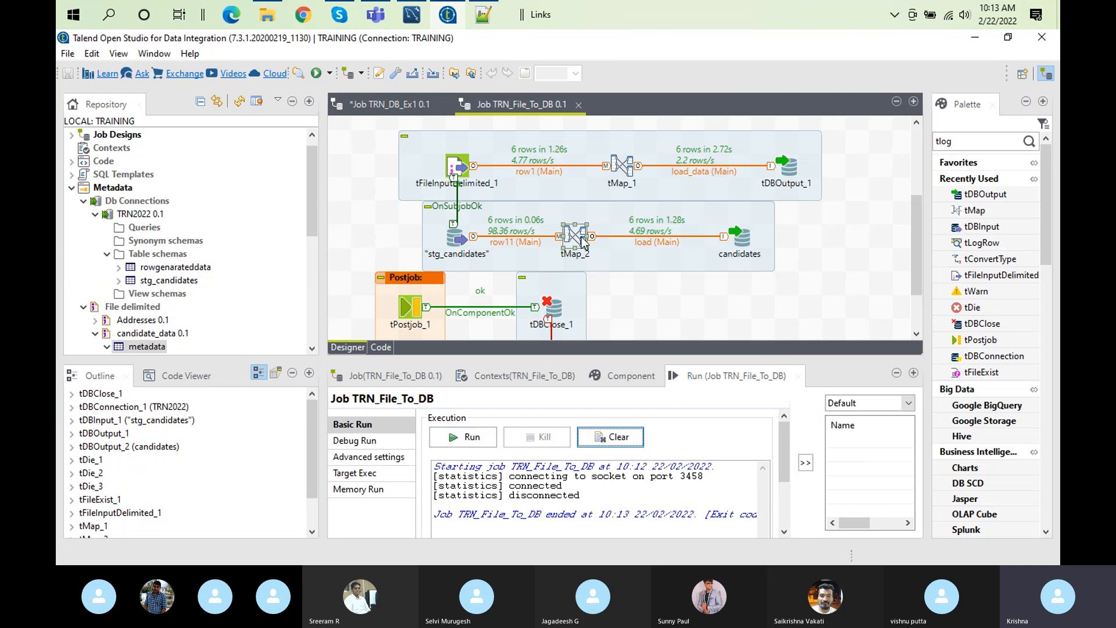
left_click(411, 17)
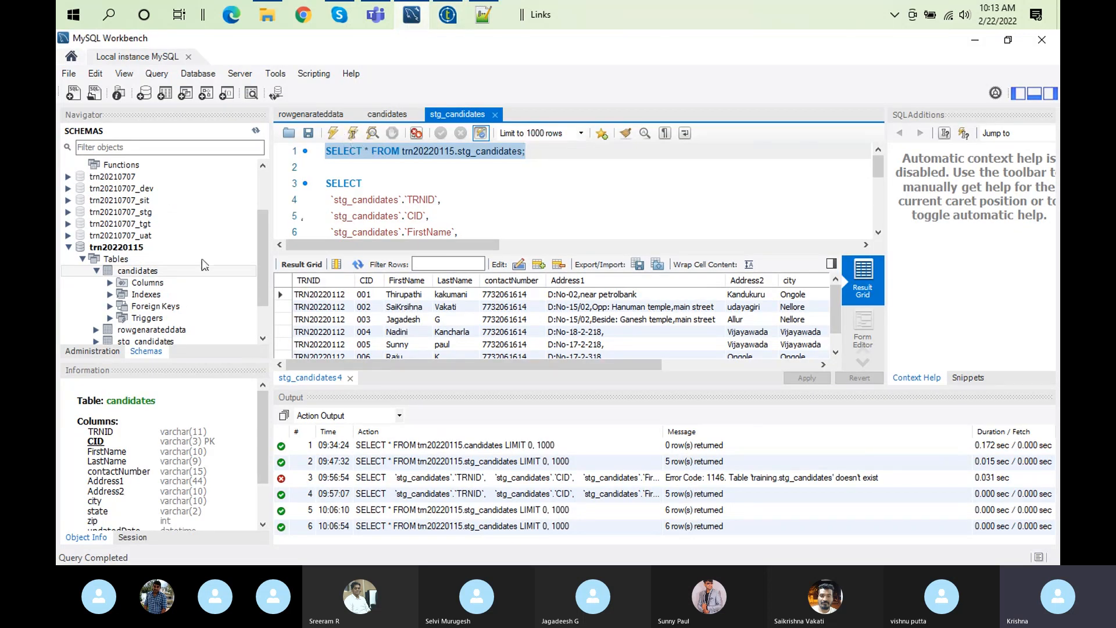
right_click(153, 273)
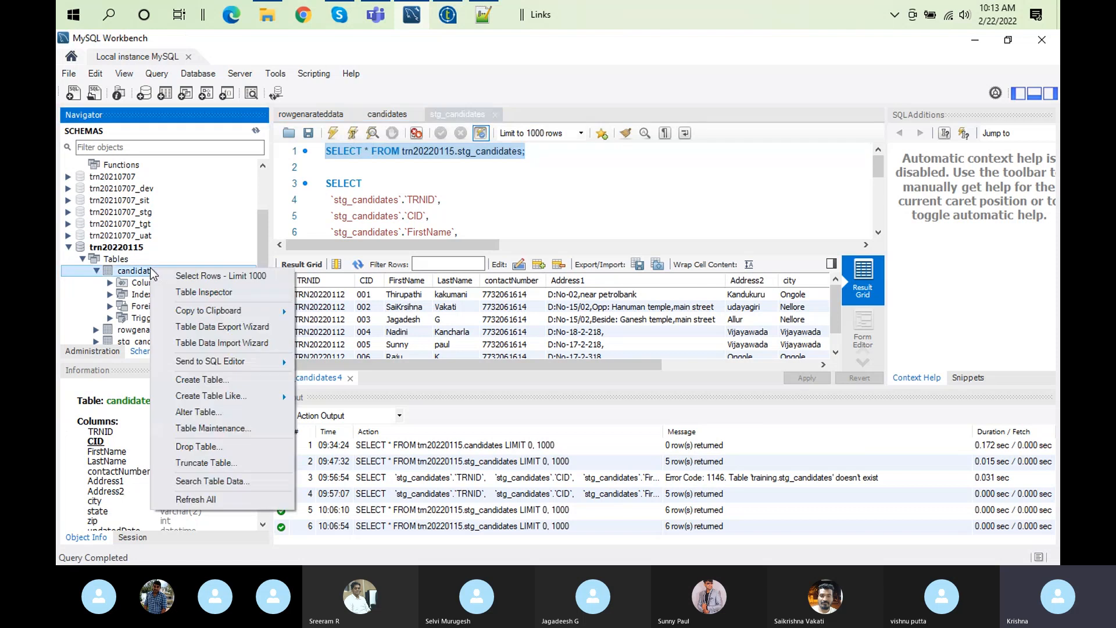
left_click(201, 277)
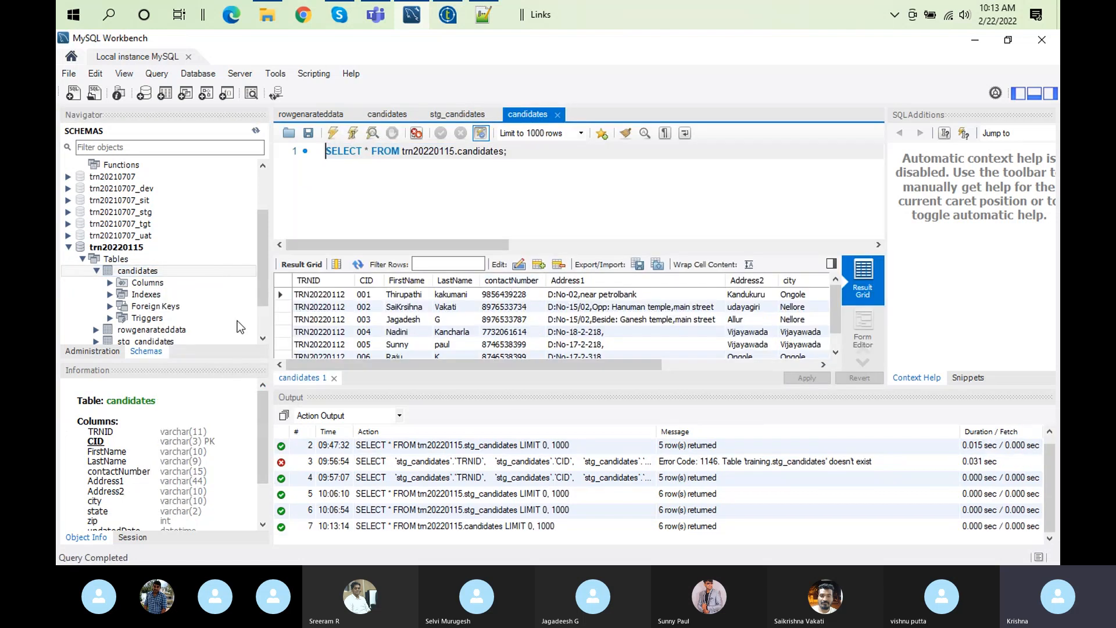
Step: Open the definition of the candidates table, inspect the contactNumber column's datatype and close it without changes
right_click(150, 272)
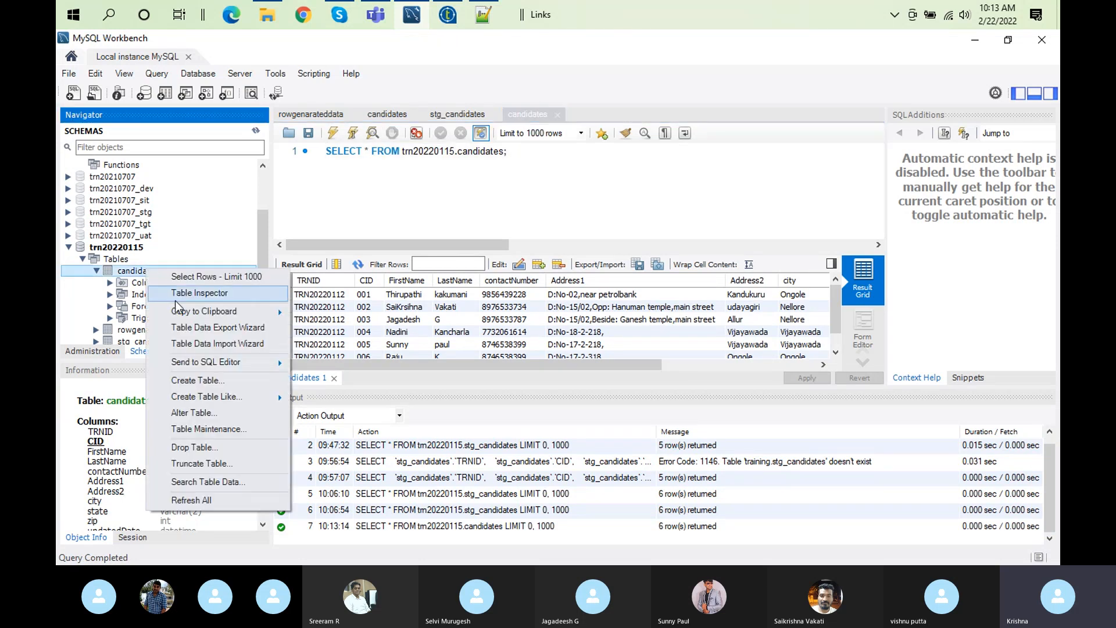
left_click(200, 413)
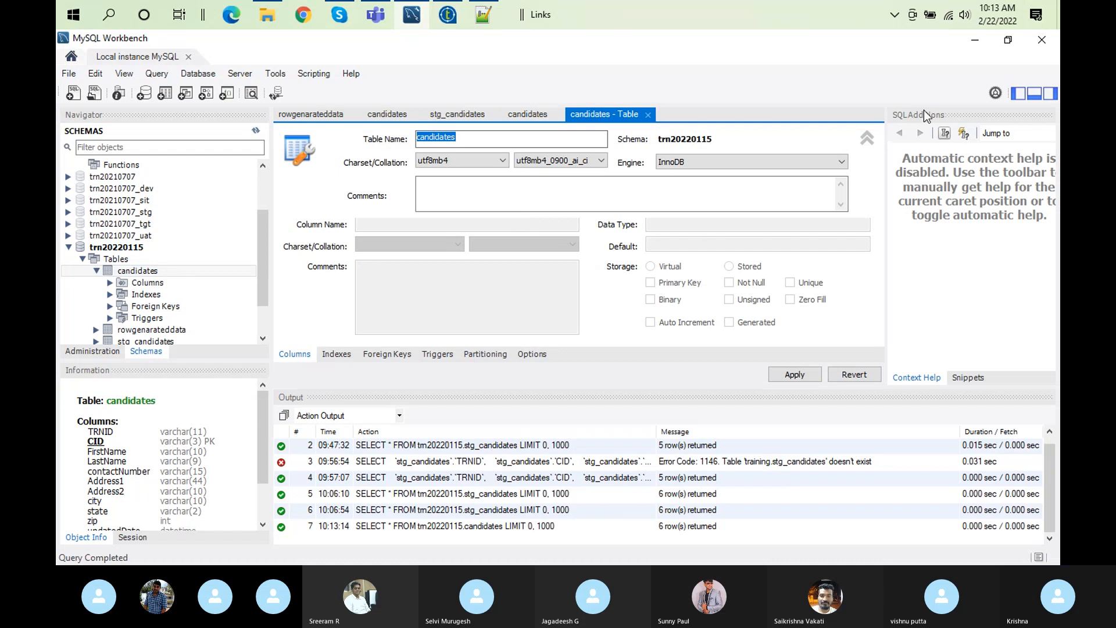
left_click(869, 140)
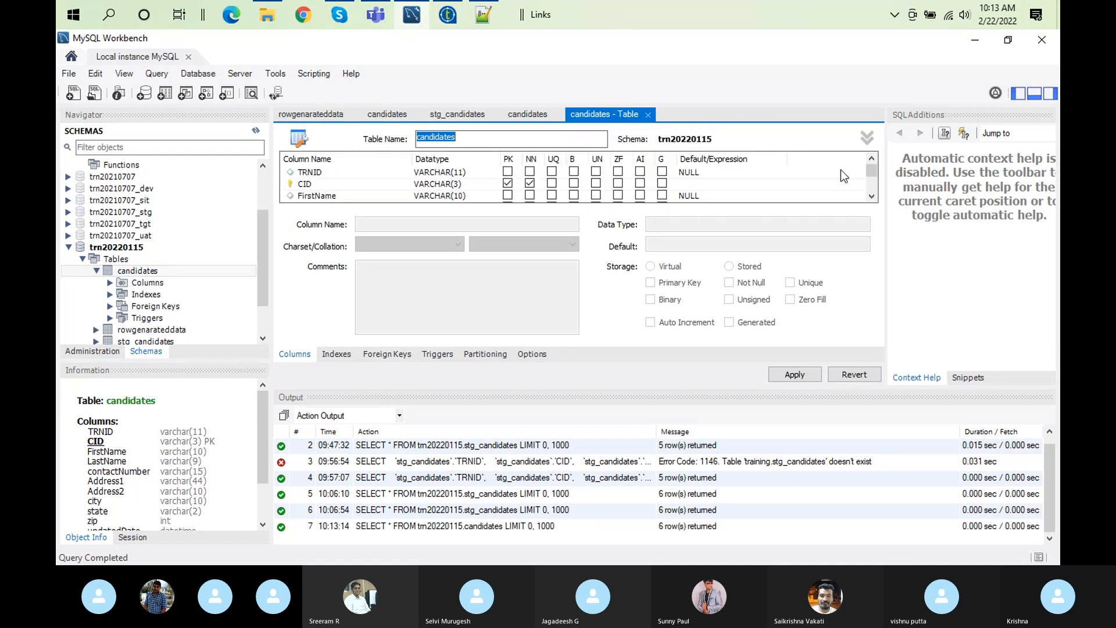
left_click(871, 189)
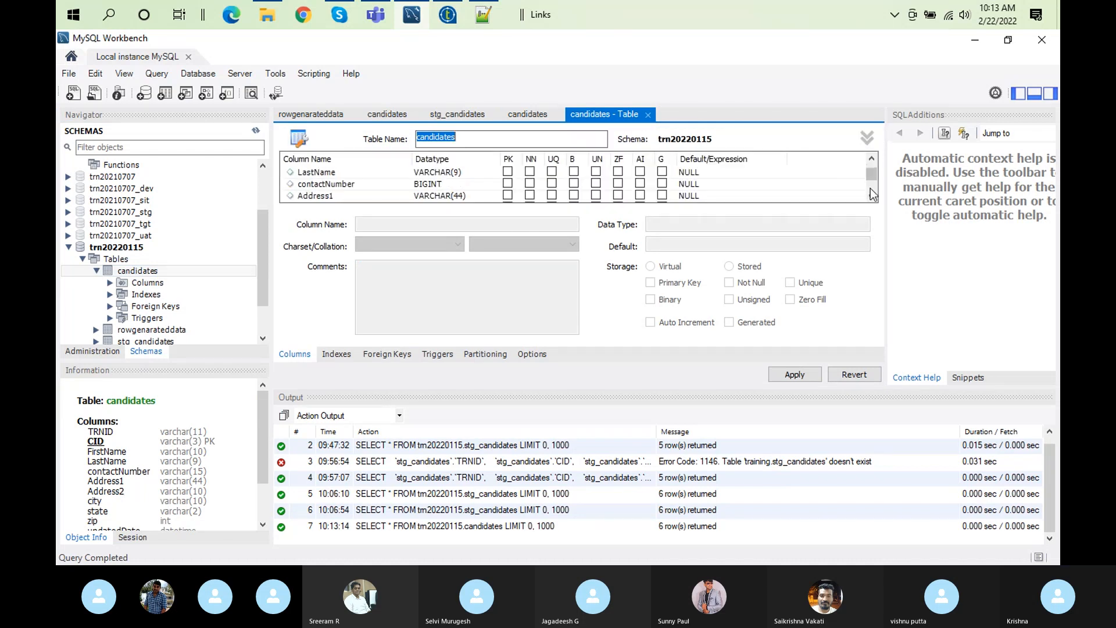
left_click(438, 185)
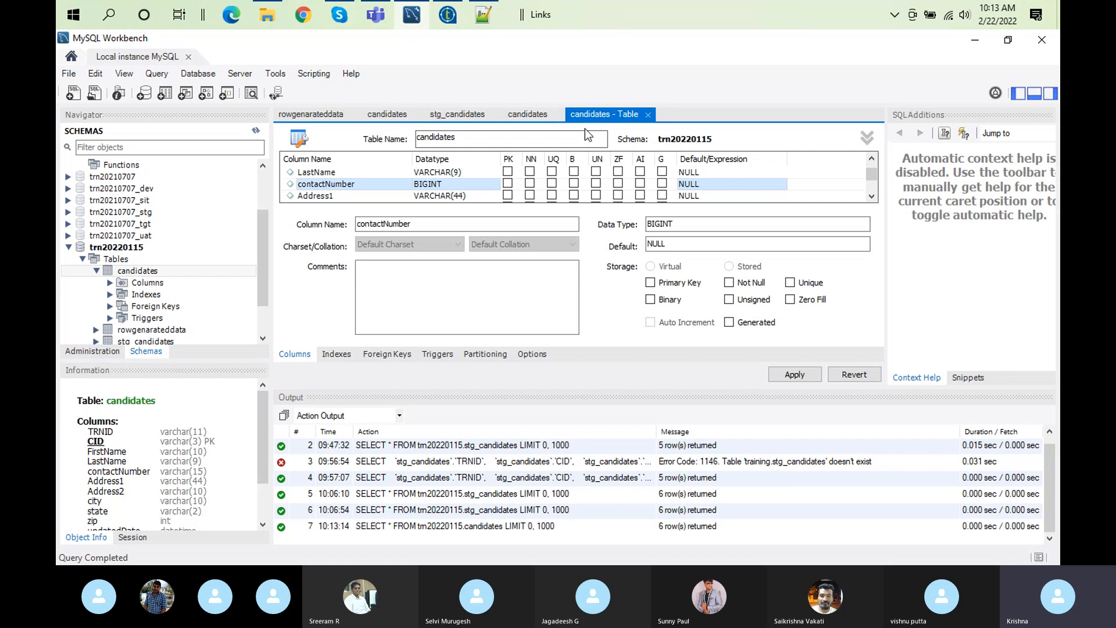
left_click(650, 115)
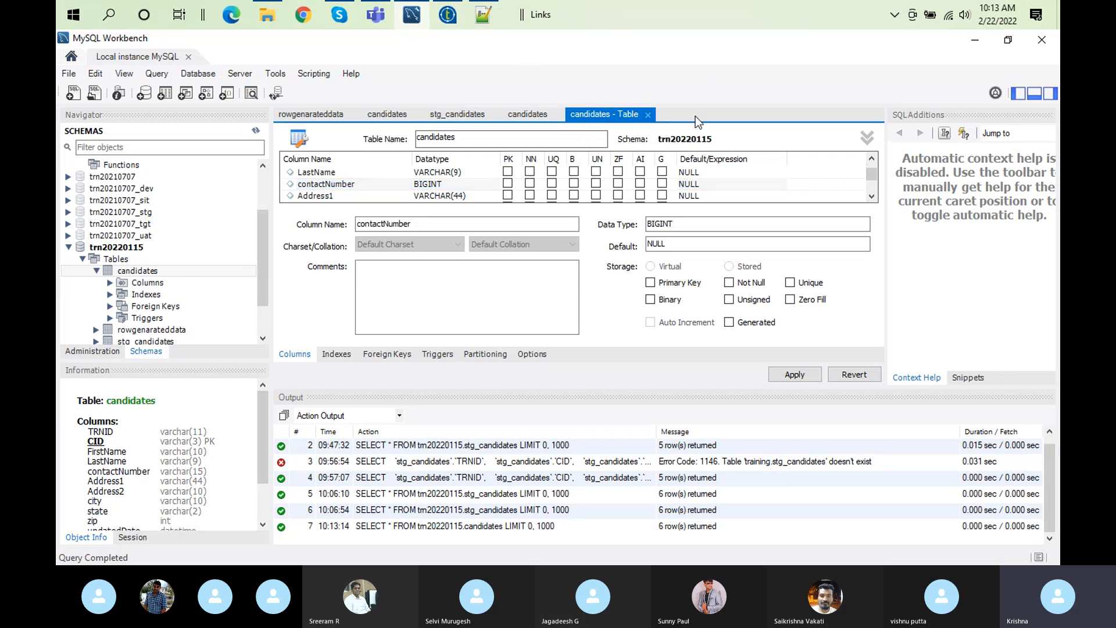
left_click(648, 115)
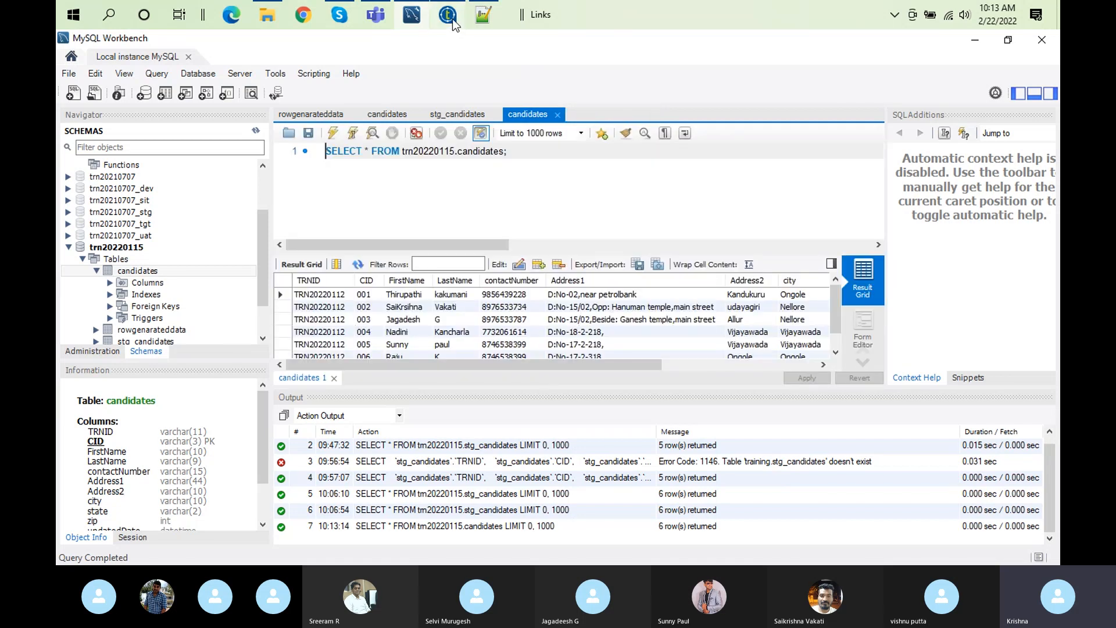
Step: Switch back to Talend, open tMap_2 and trace the contactNumber mapping from row11 to load
left_click(448, 16)
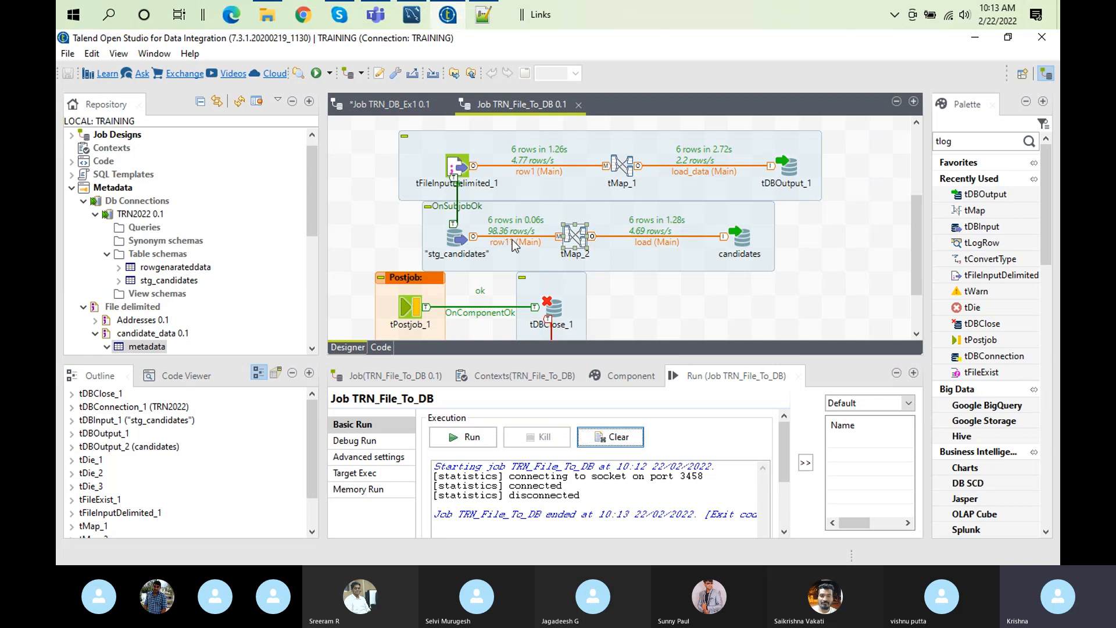
left_click(571, 245)
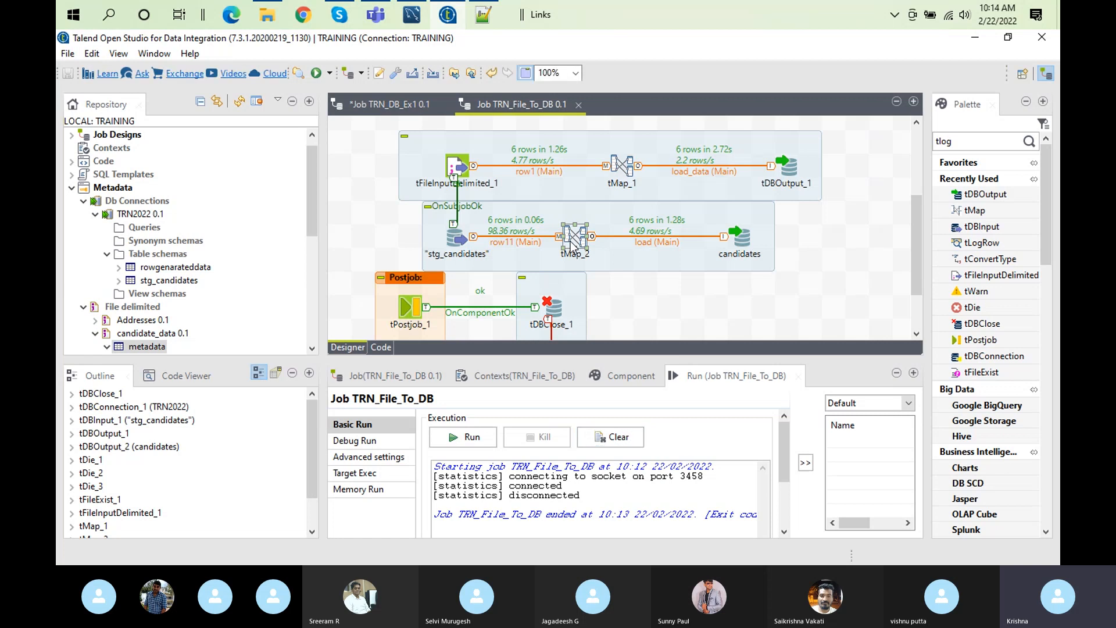
double_click(571, 245)
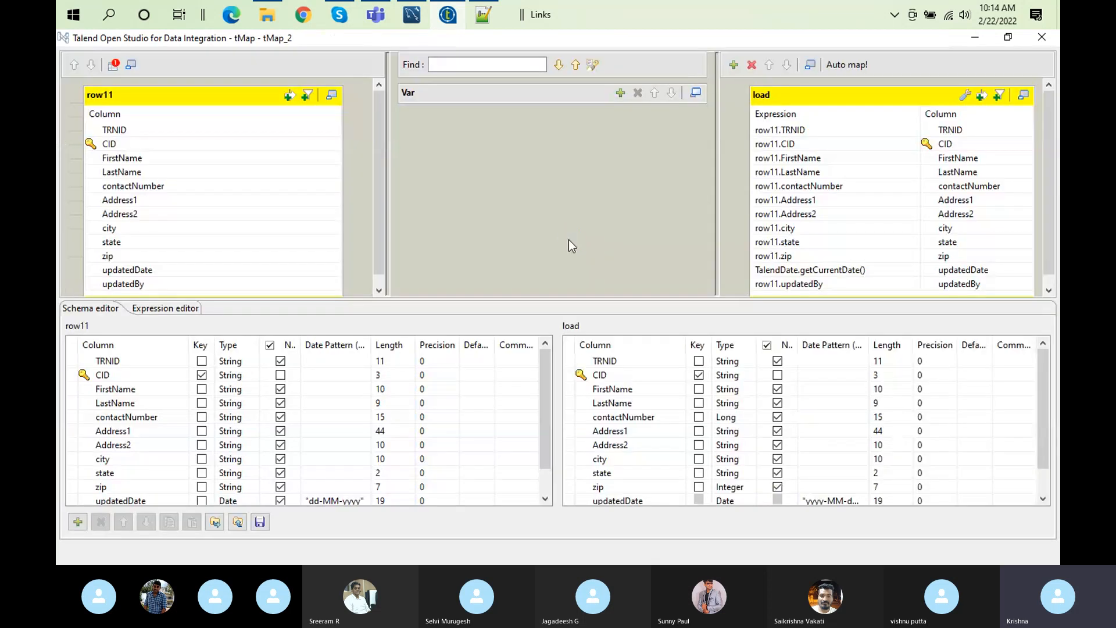
left_click(979, 200)
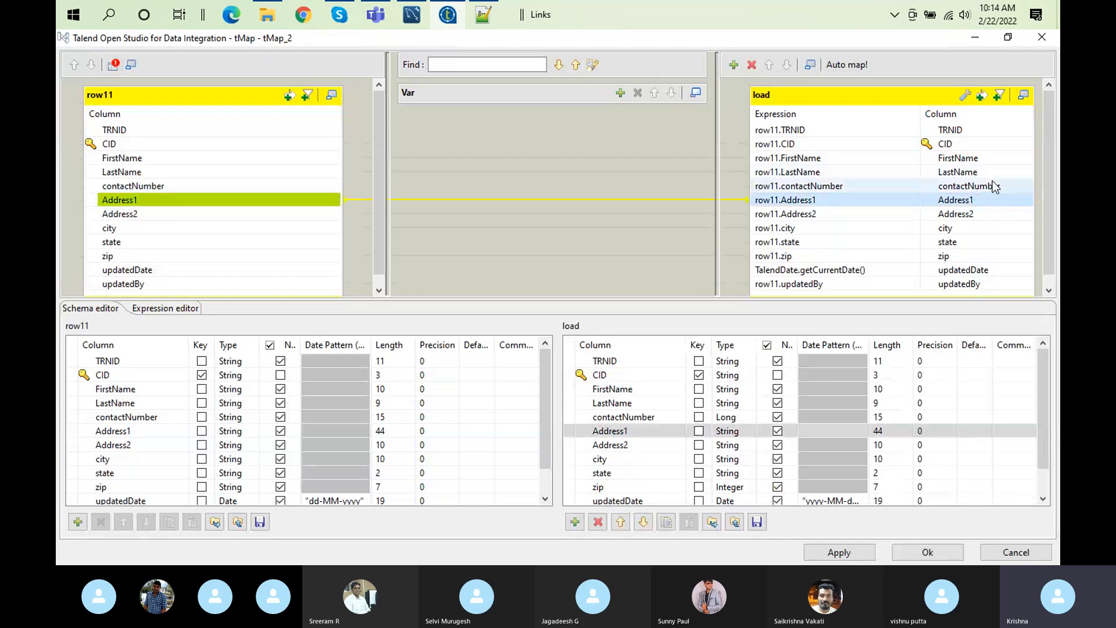
left_click(994, 186)
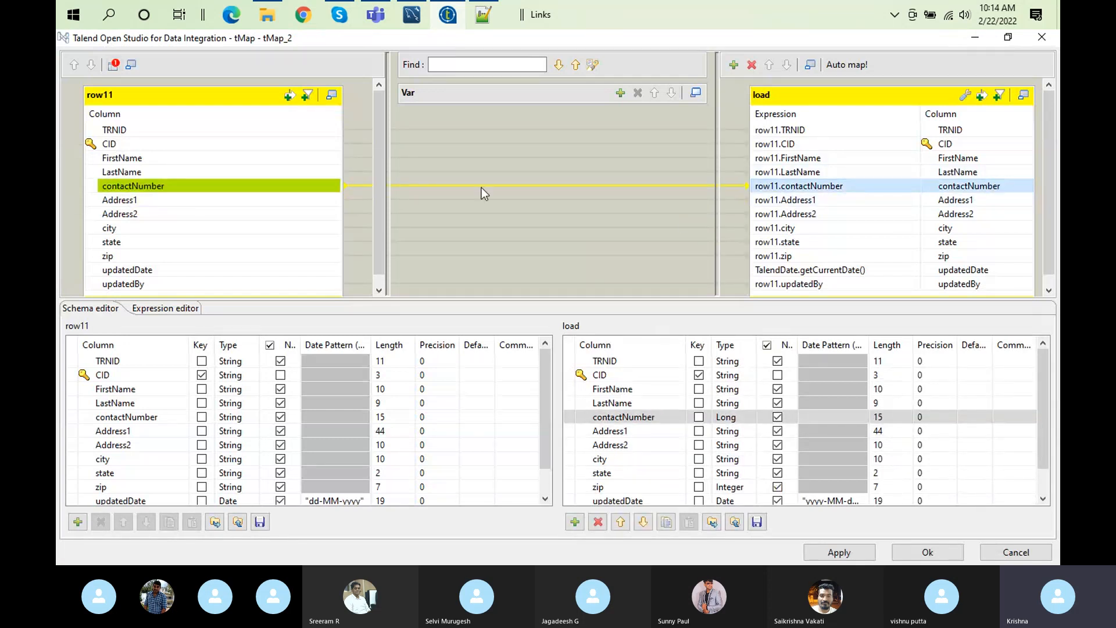
Step: Compare the contact numbers in candidates.txt in Notepad++ with the contactNumber mapping in tMap_2, and close the mapping editor
mouse_move(483, 17)
left_click(491, 16)
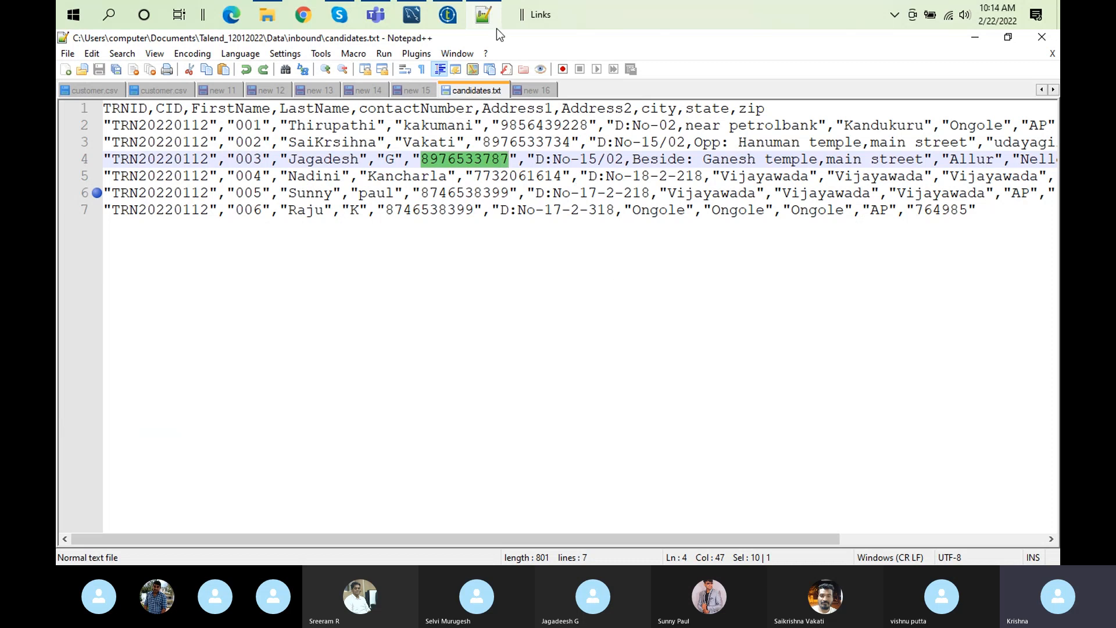
left_click(446, 12)
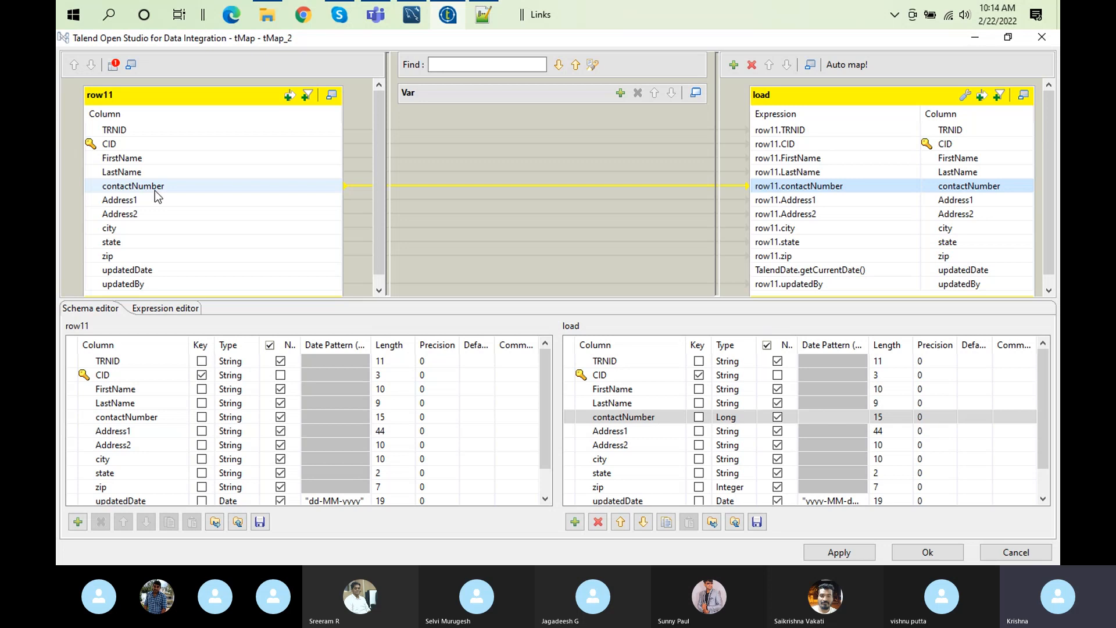
left_click(139, 185)
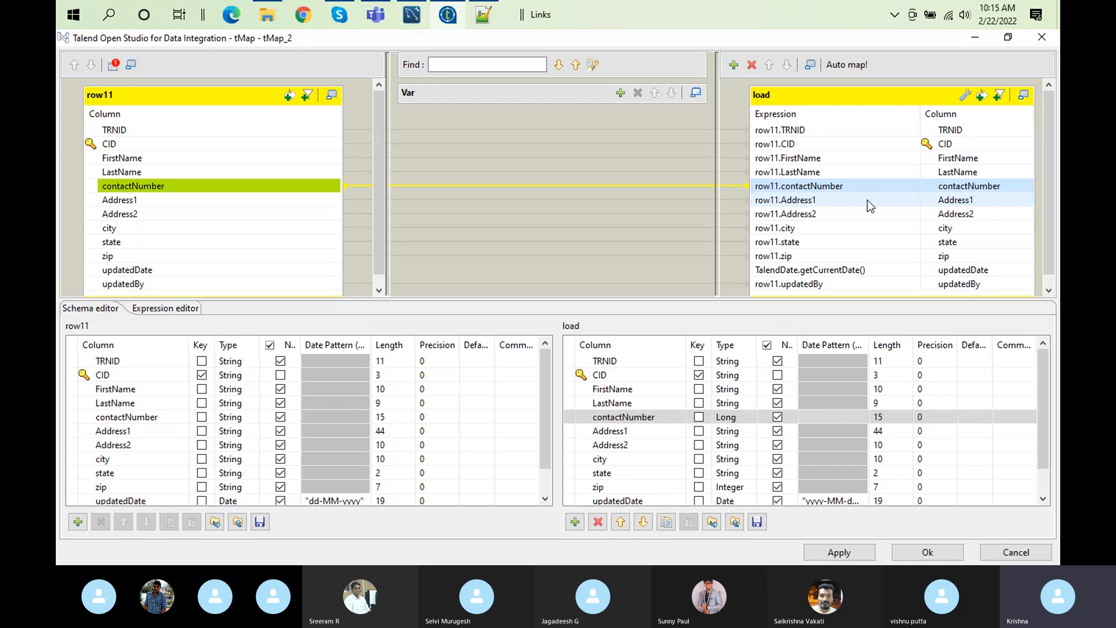
left_click(484, 16)
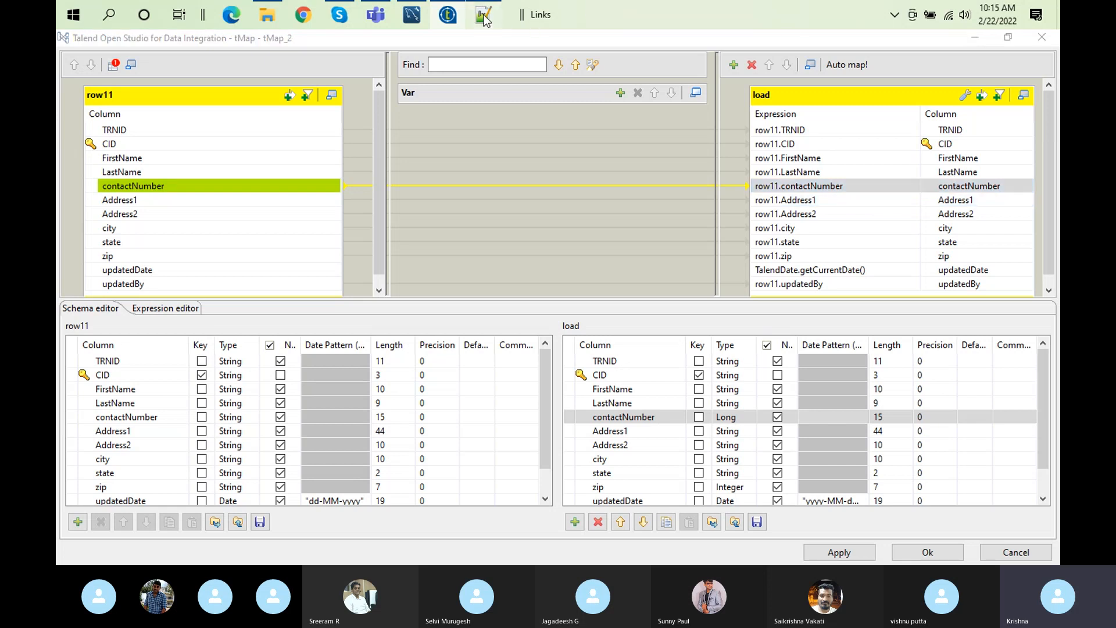
left_click(477, 162)
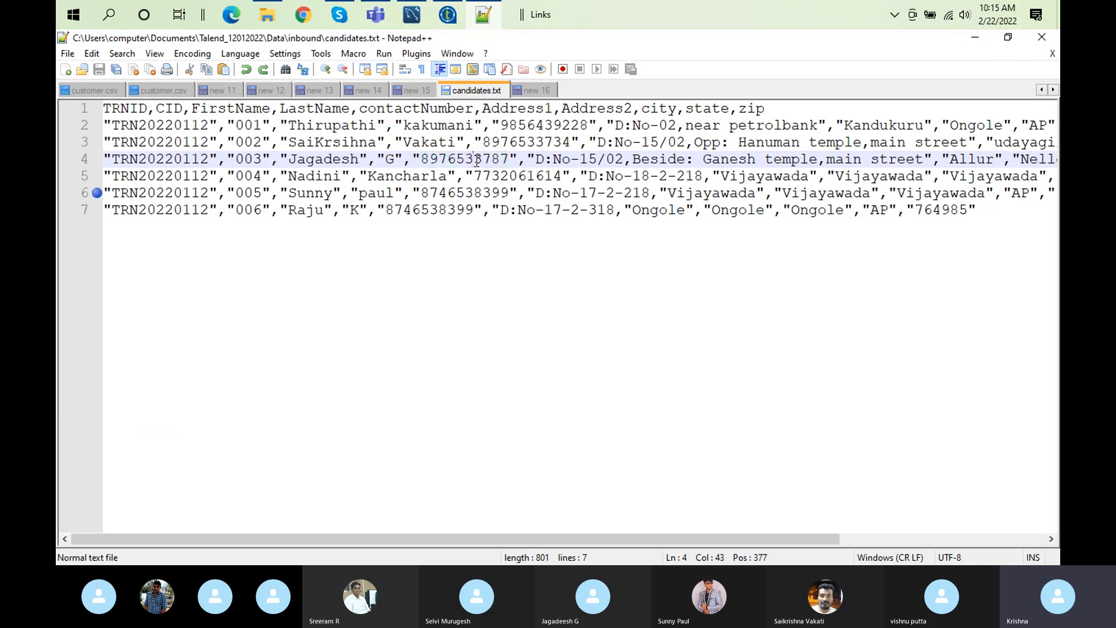
left_click(449, 18)
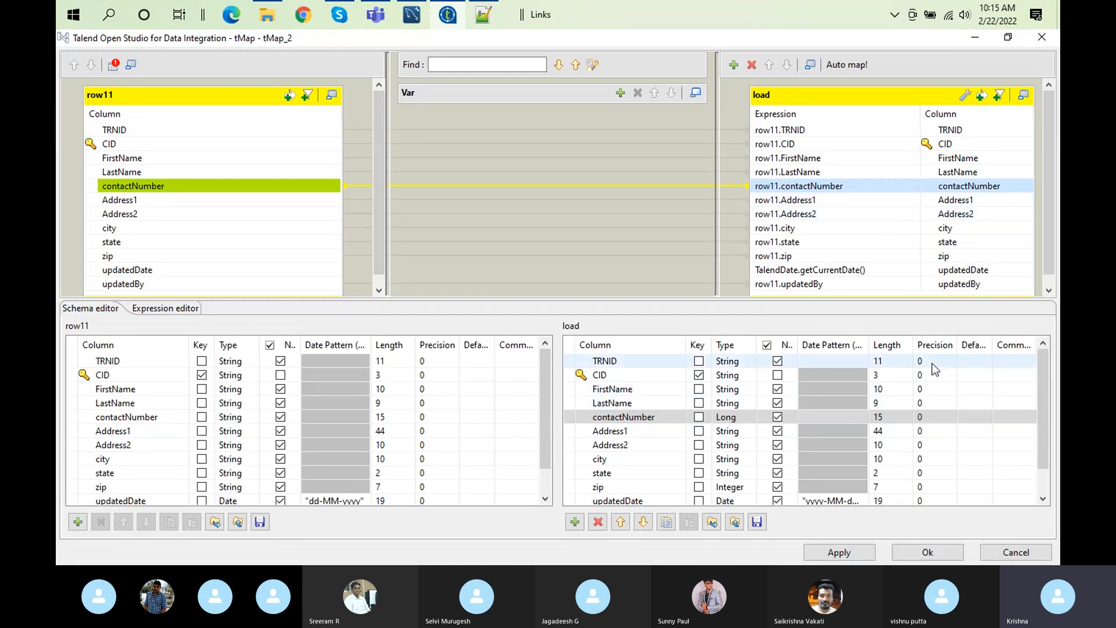
left_click(936, 551)
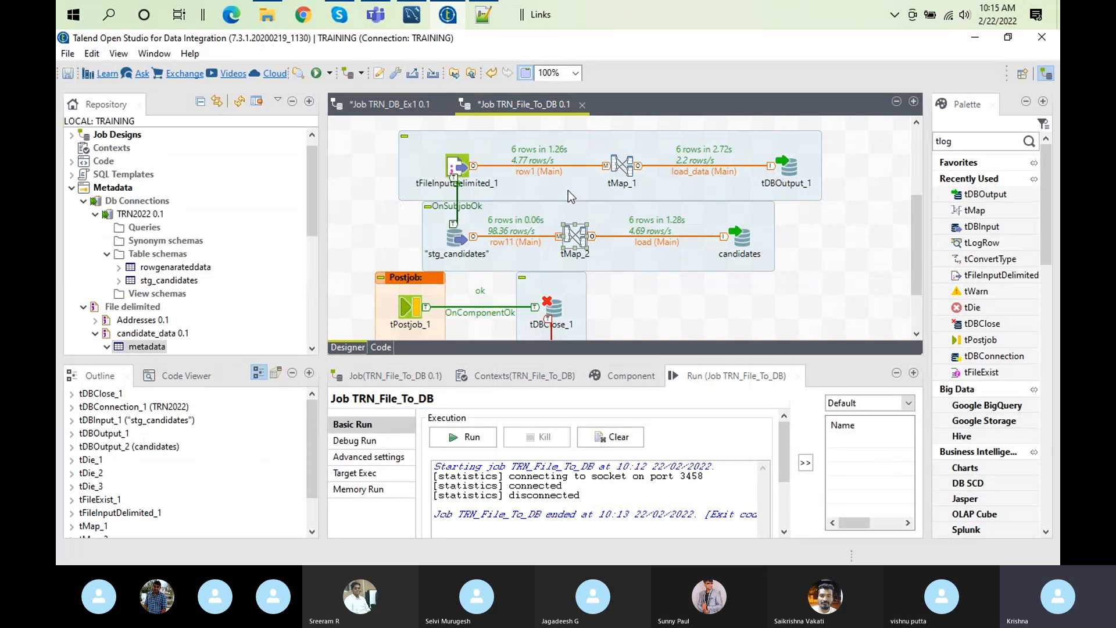
Step: In tMap_1, delete the updatedDate and updatedBy columns from the load_data output, save the mapping and propagate the changes
double_click(623, 167)
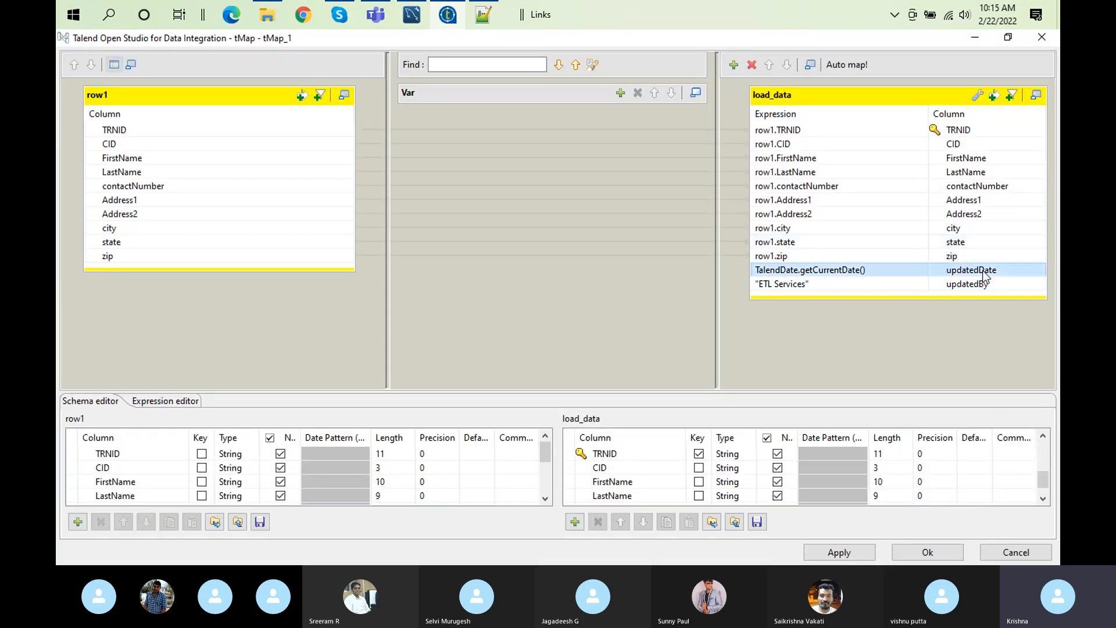
left_click(983, 272)
left_click(988, 284, "shift")
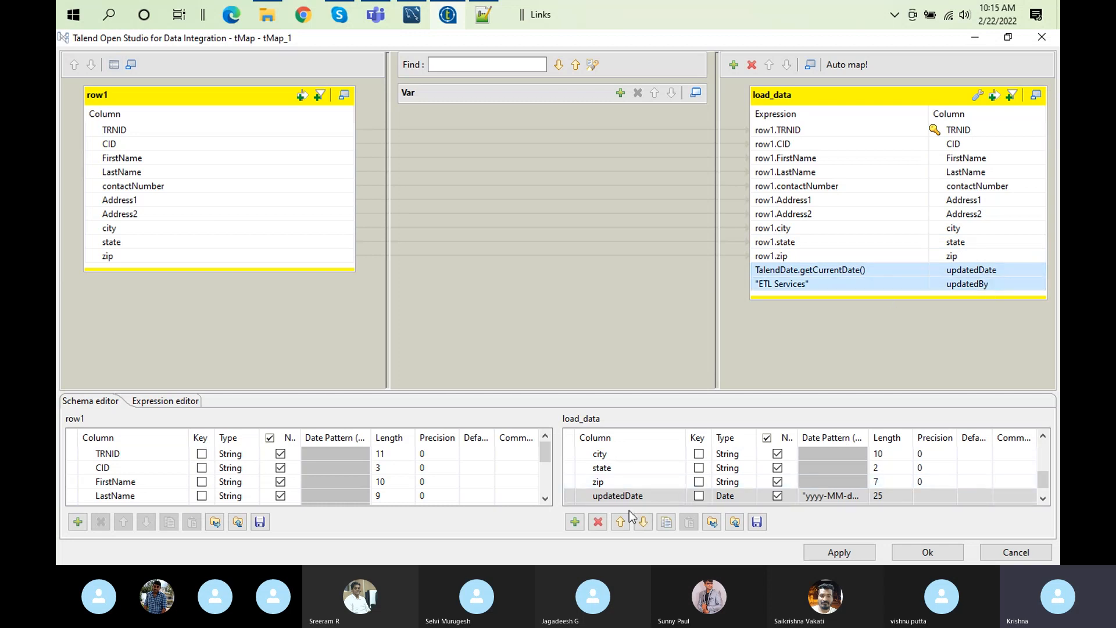
left_click(598, 521)
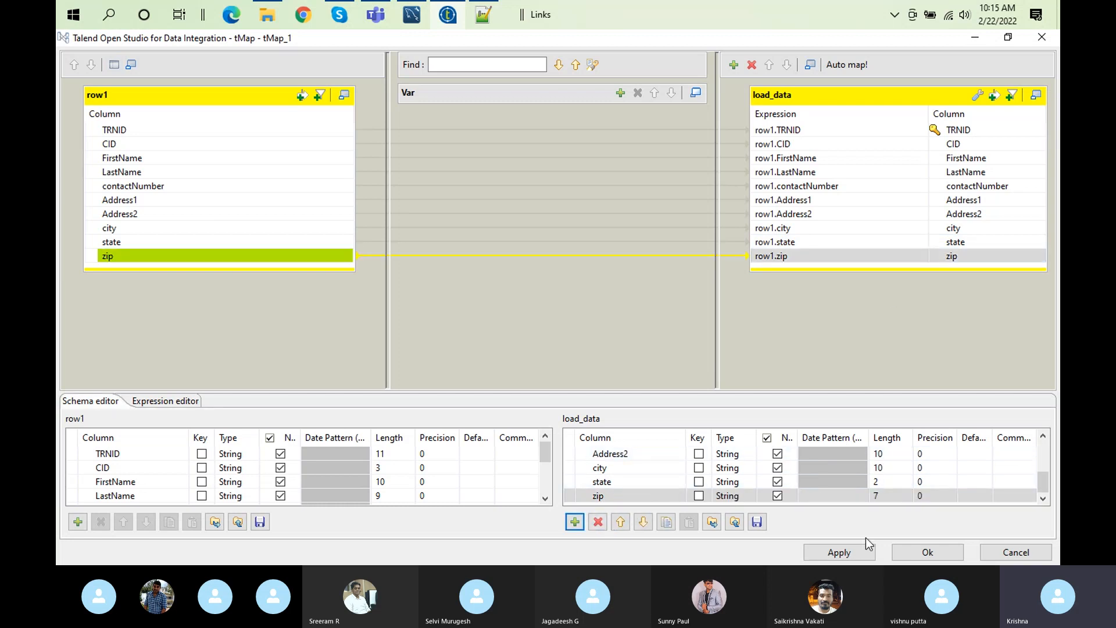
left_click(928, 552)
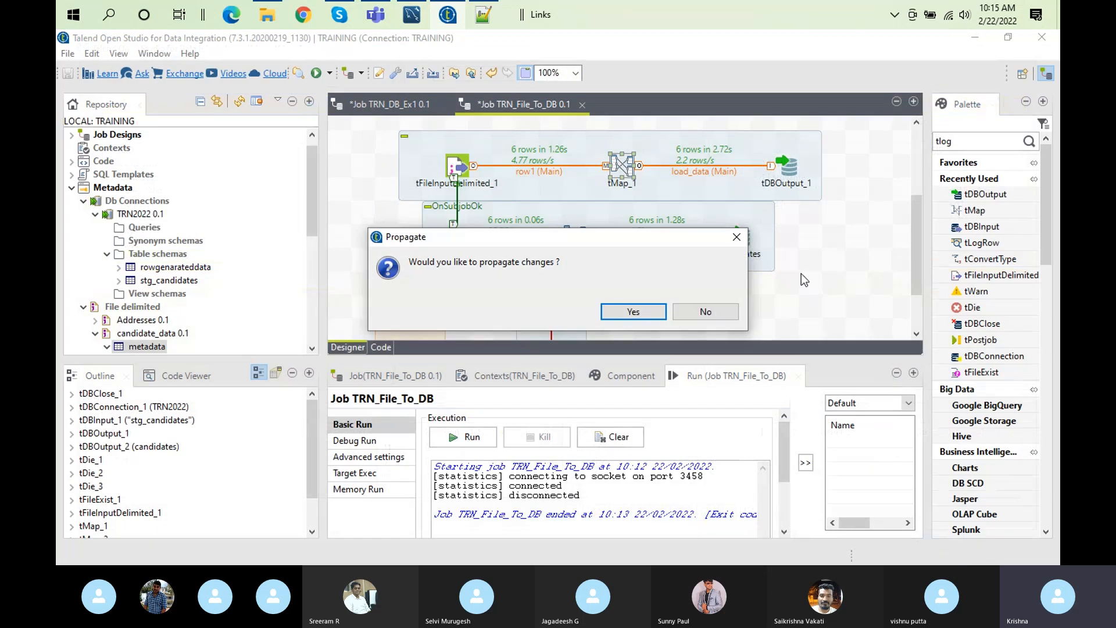
left_click(632, 310)
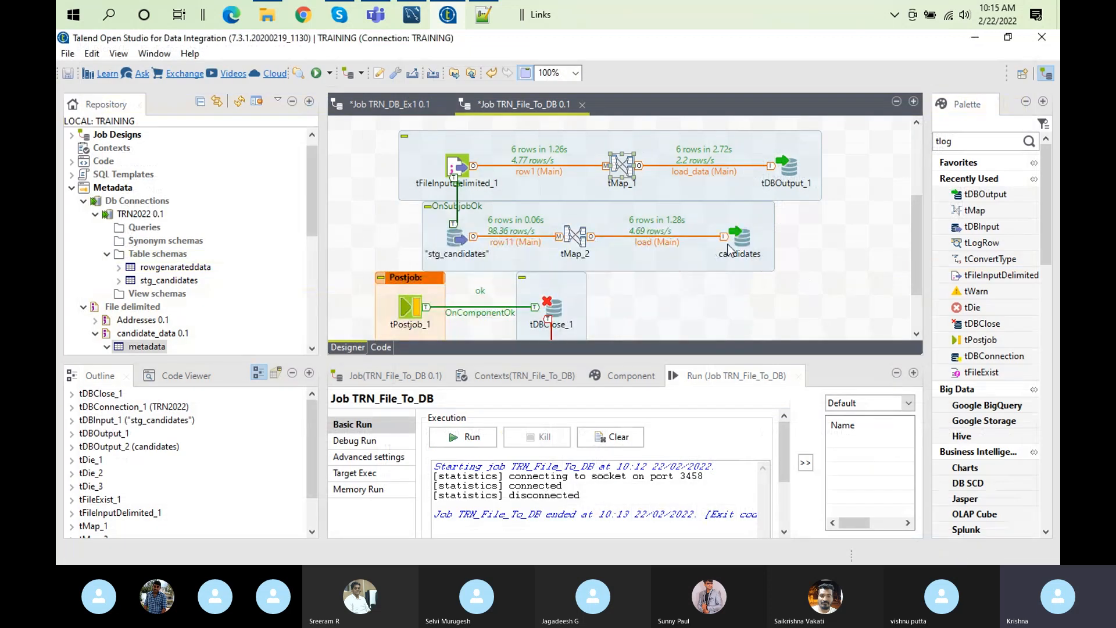
Step: In tDBOutput_1, try the table action "Create table if does not exist" and restore "Drop and create table"
double_click(786, 166)
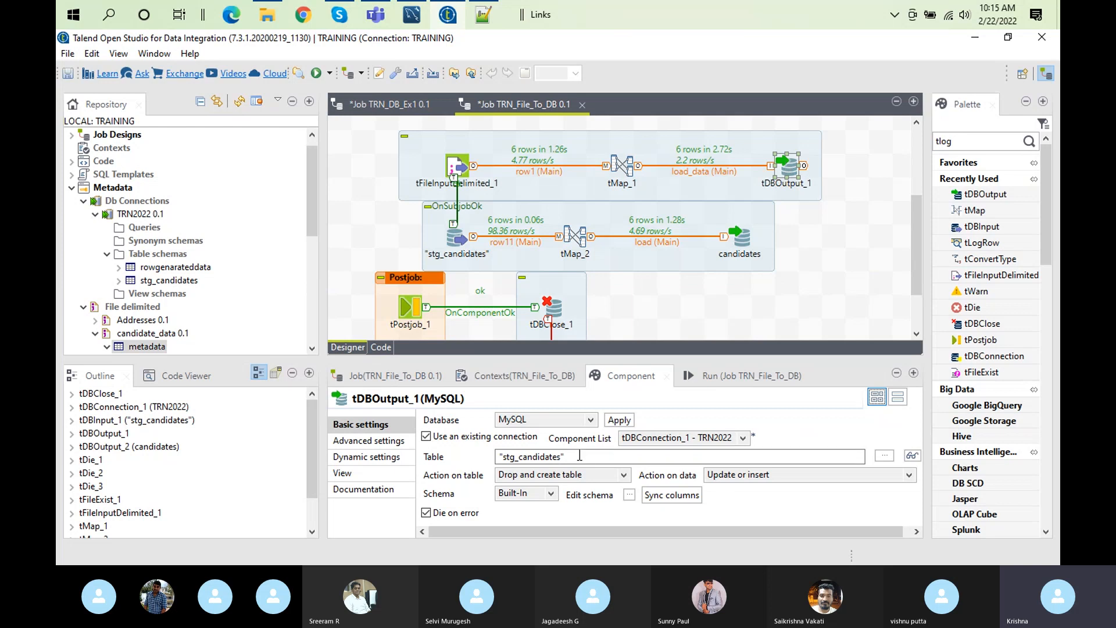
left_click(593, 475)
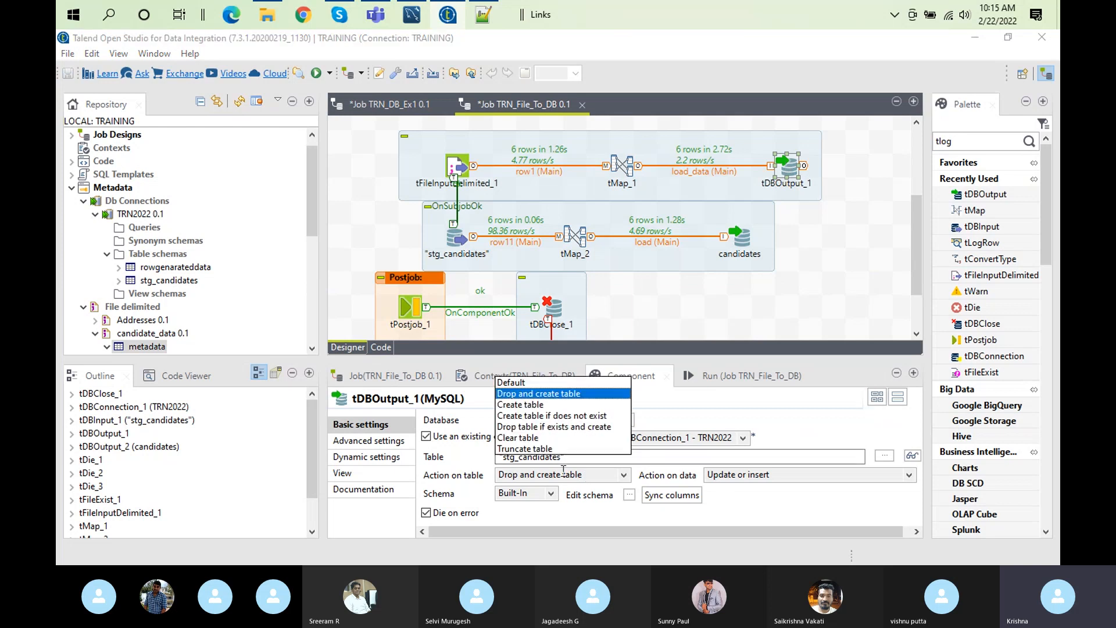
left_click(551, 415)
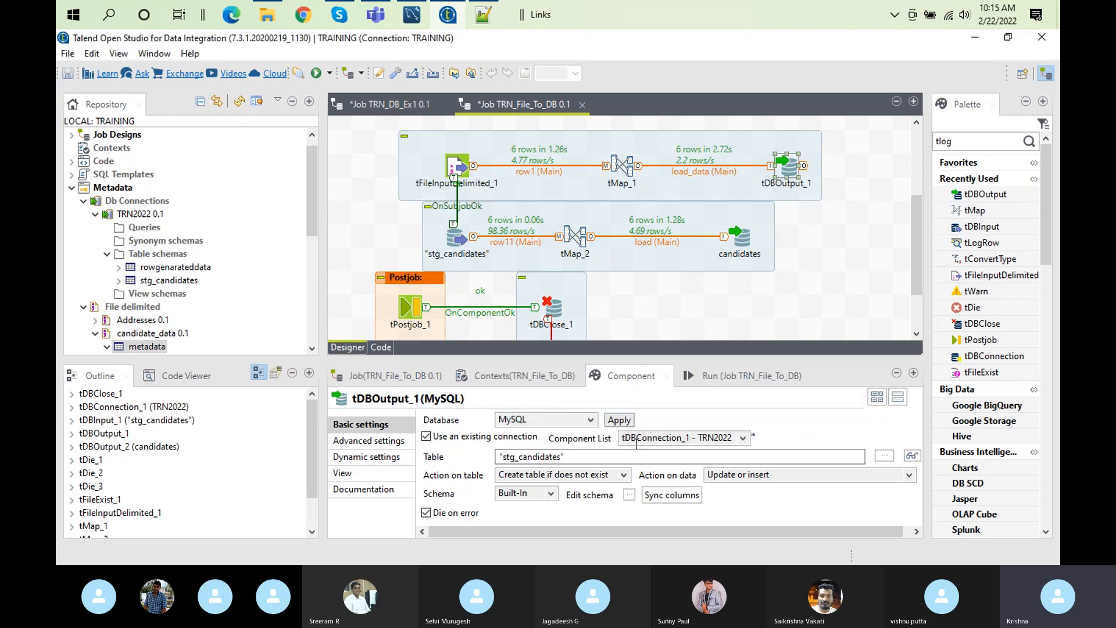
left_click(588, 476)
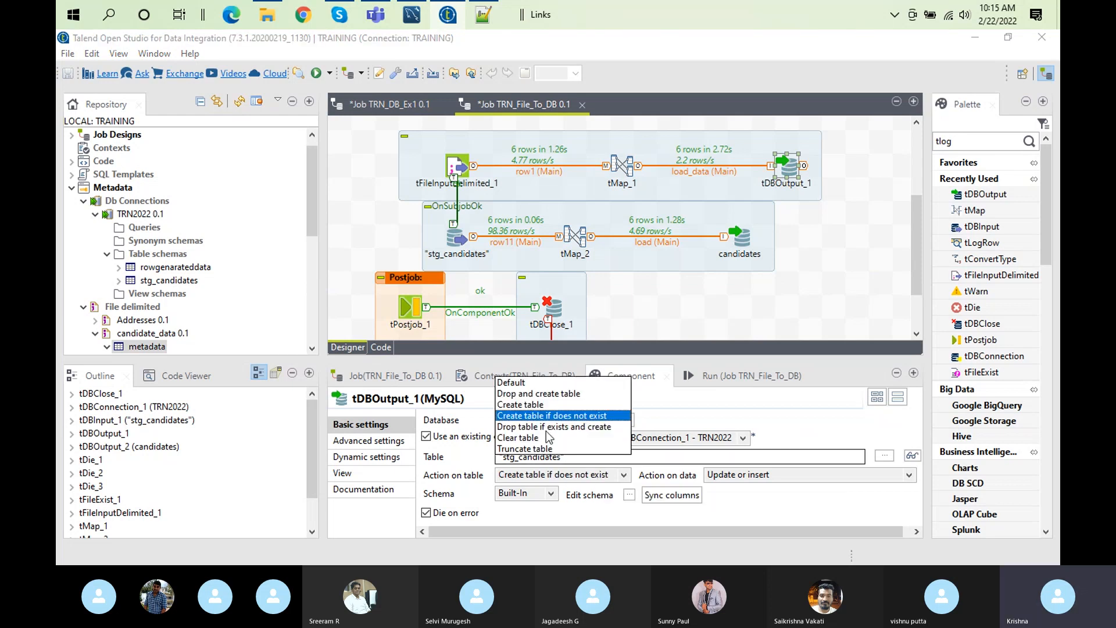
left_click(553, 395)
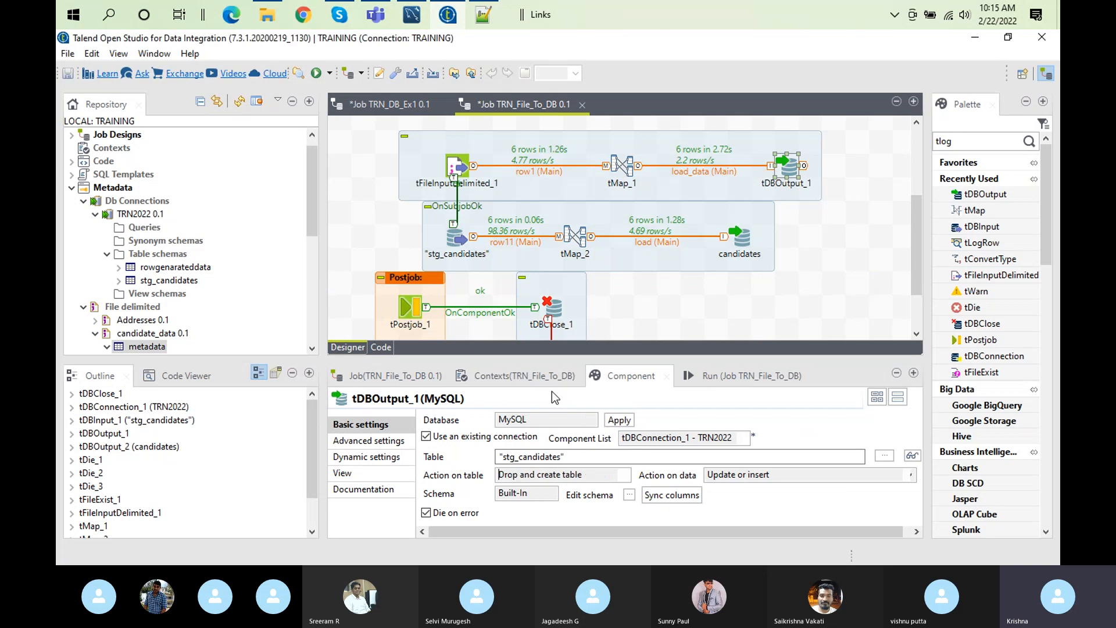
Step: Set the candidates output's action on data to "Insert or update" and its action on table to Default
left_click(727, 381)
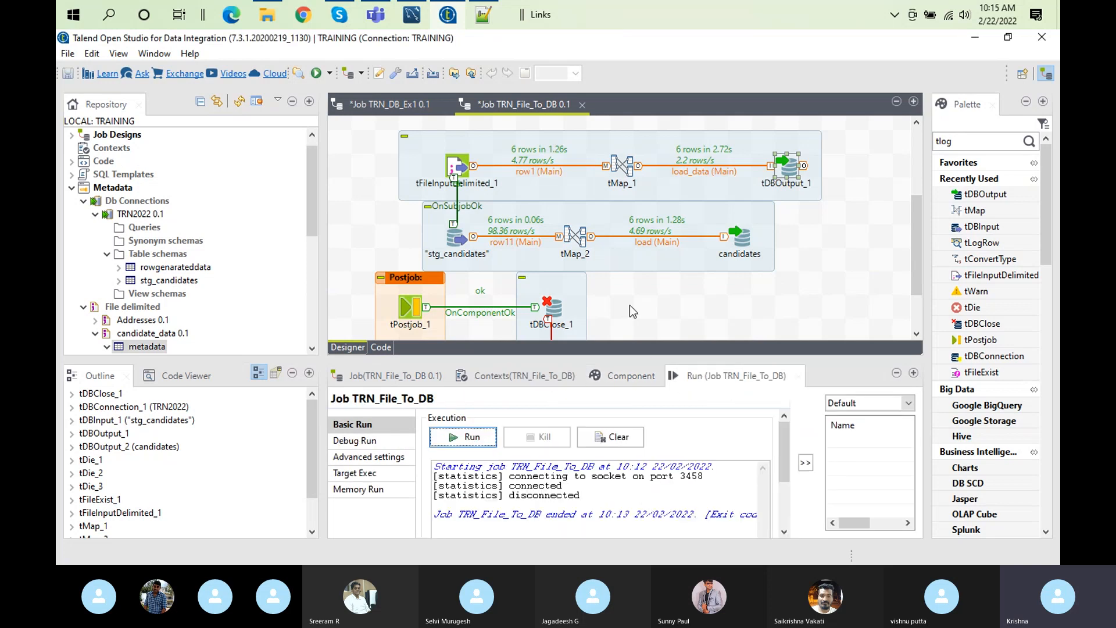
left_click(738, 245)
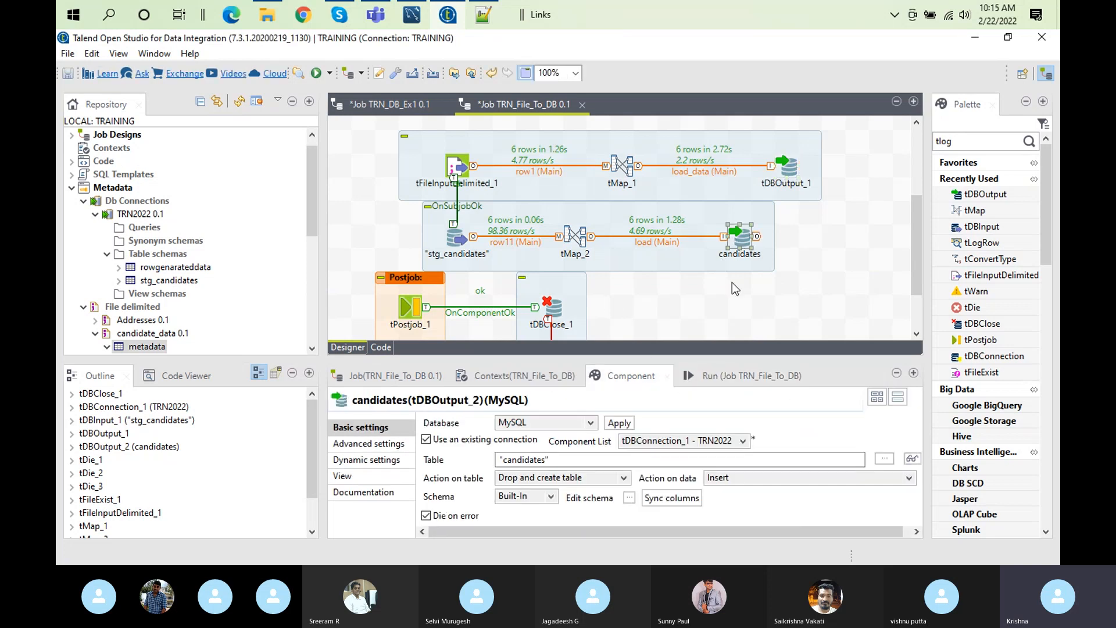
left_click(752, 478)
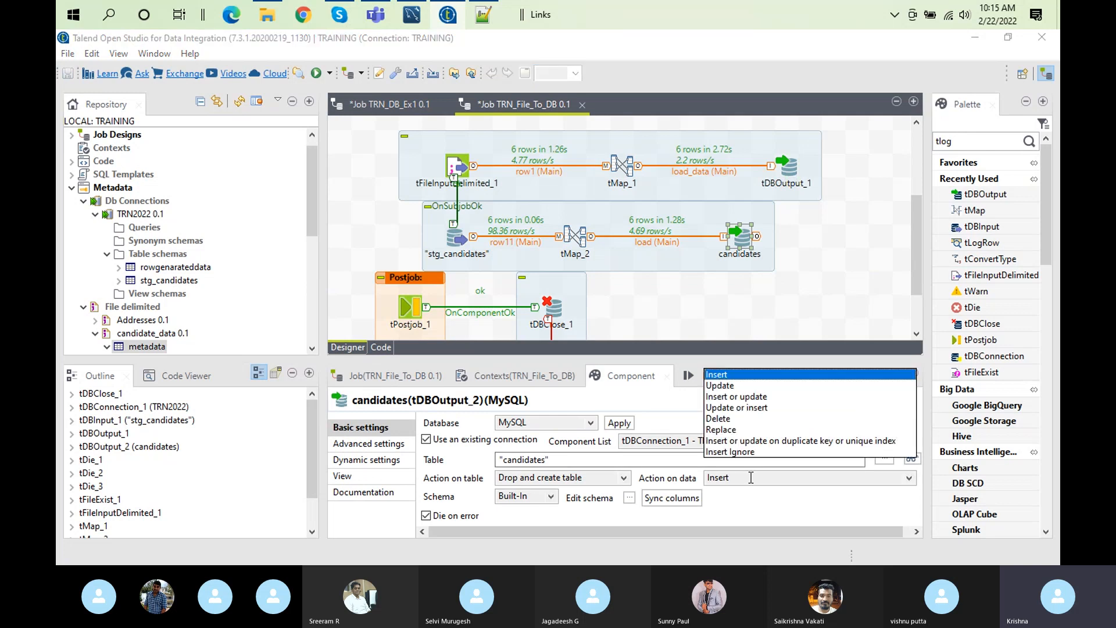
left_click(731, 397)
left_click(588, 477)
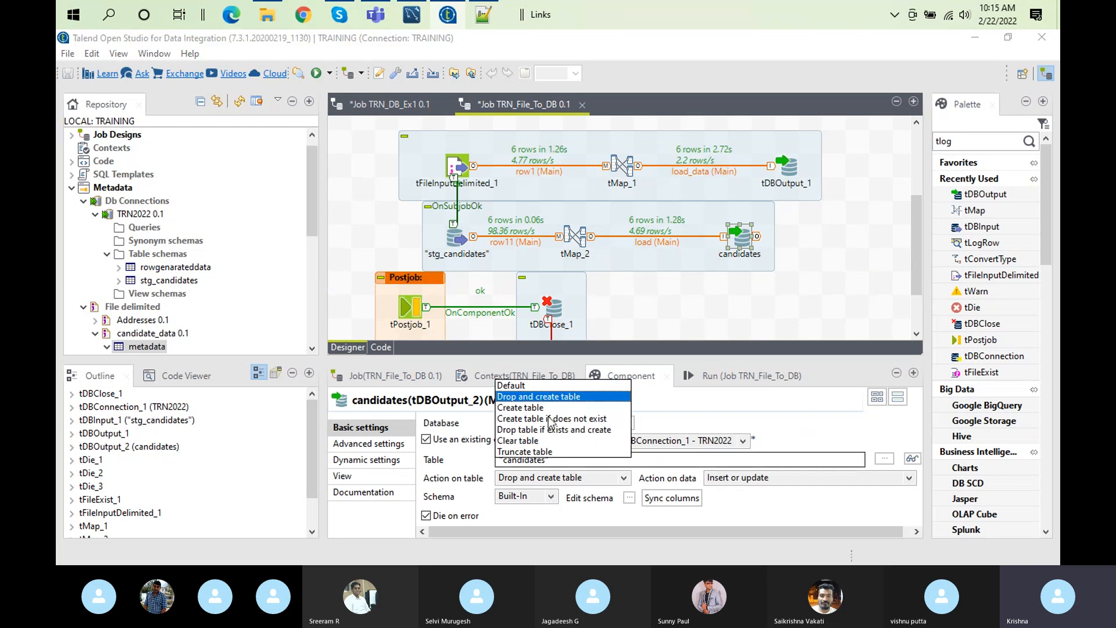
left_click(518, 385)
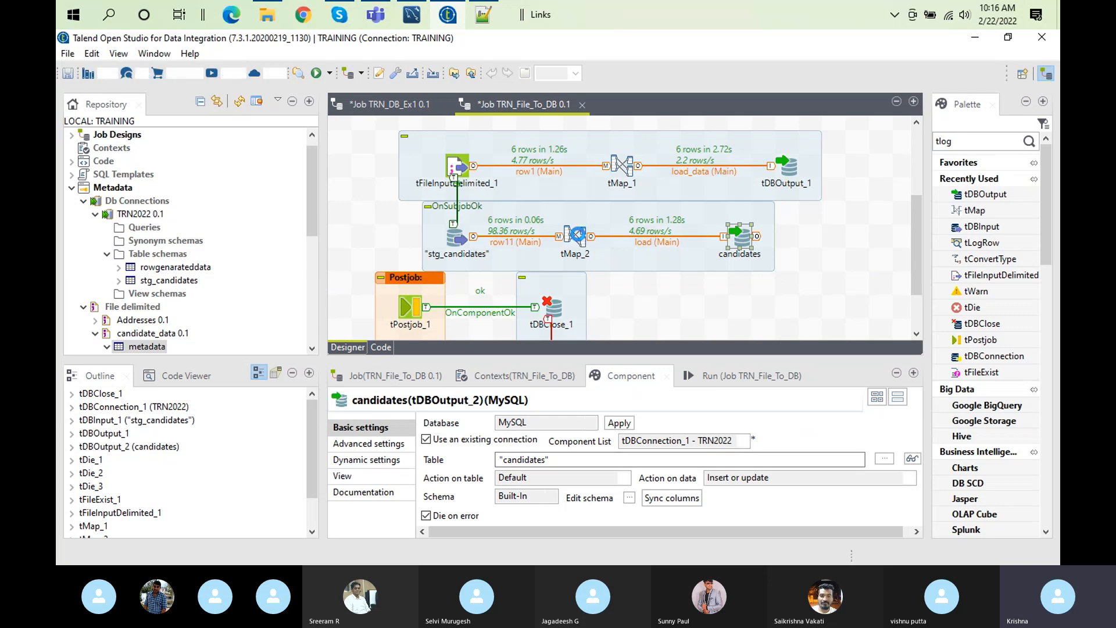
Step: In tMap_2, set the updatedBy expression of the load output to "ETL services" and save the mapping
double_click(578, 235)
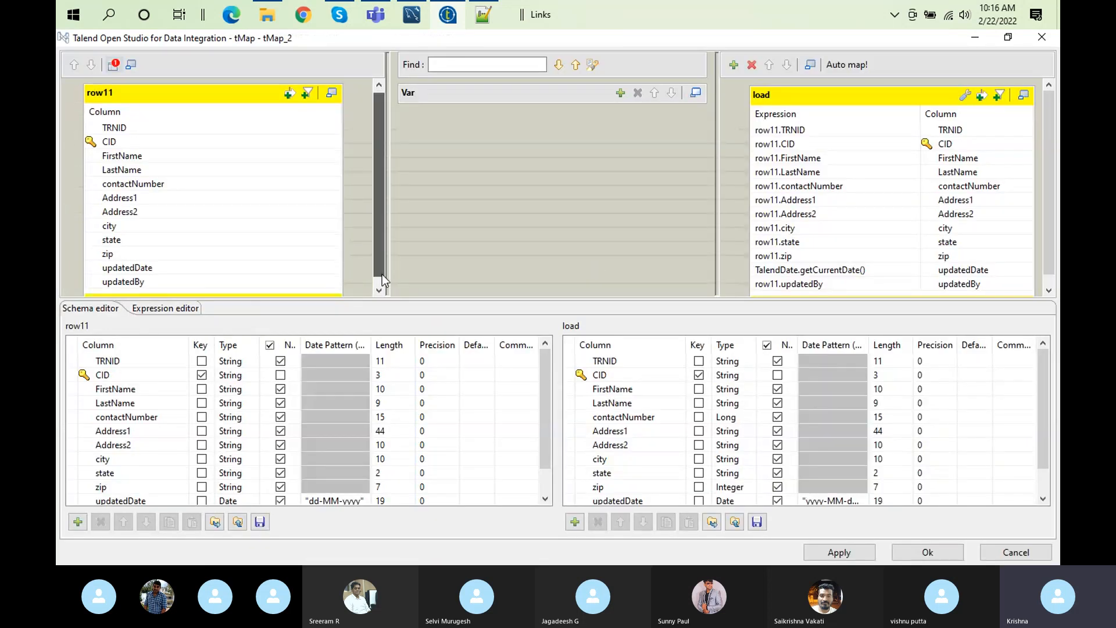
left_click_drag(382, 276, 382, 289)
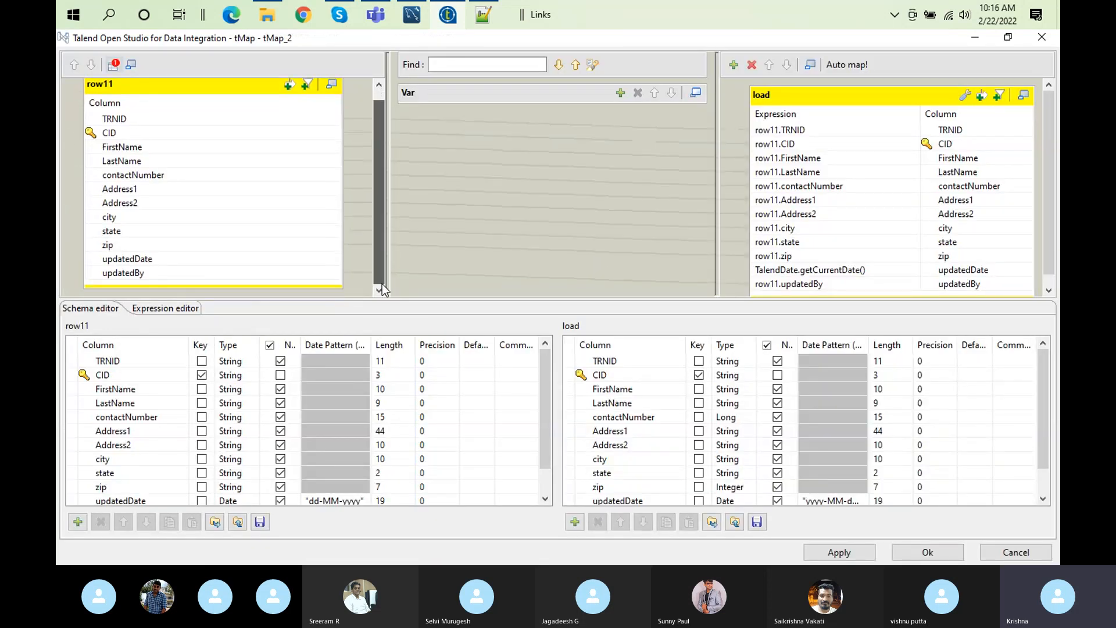
left_click(176, 268)
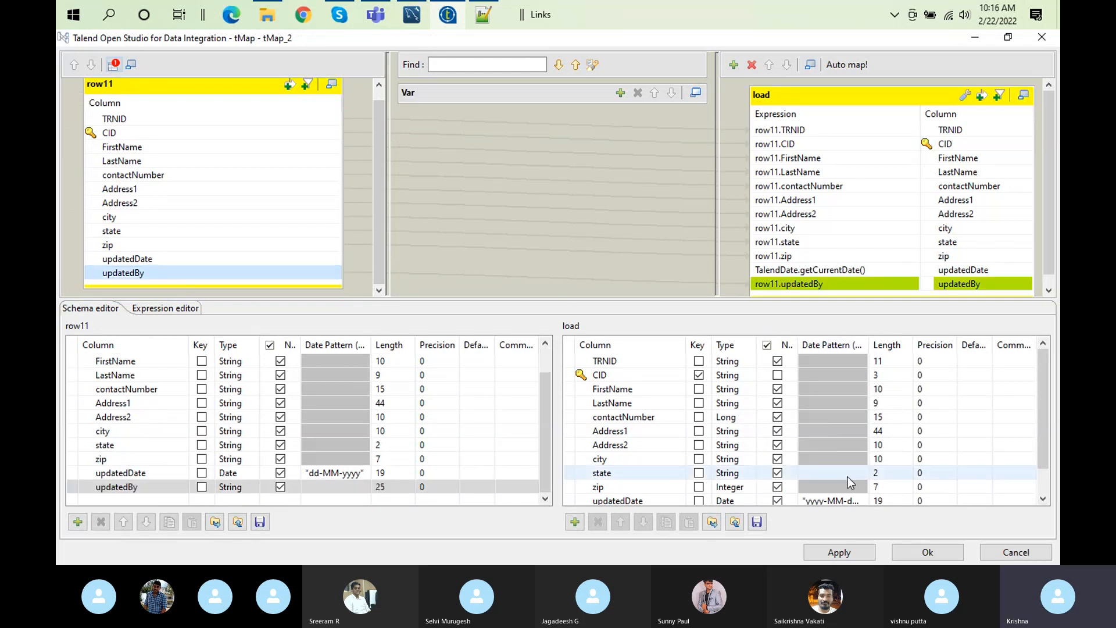
left_click(923, 551)
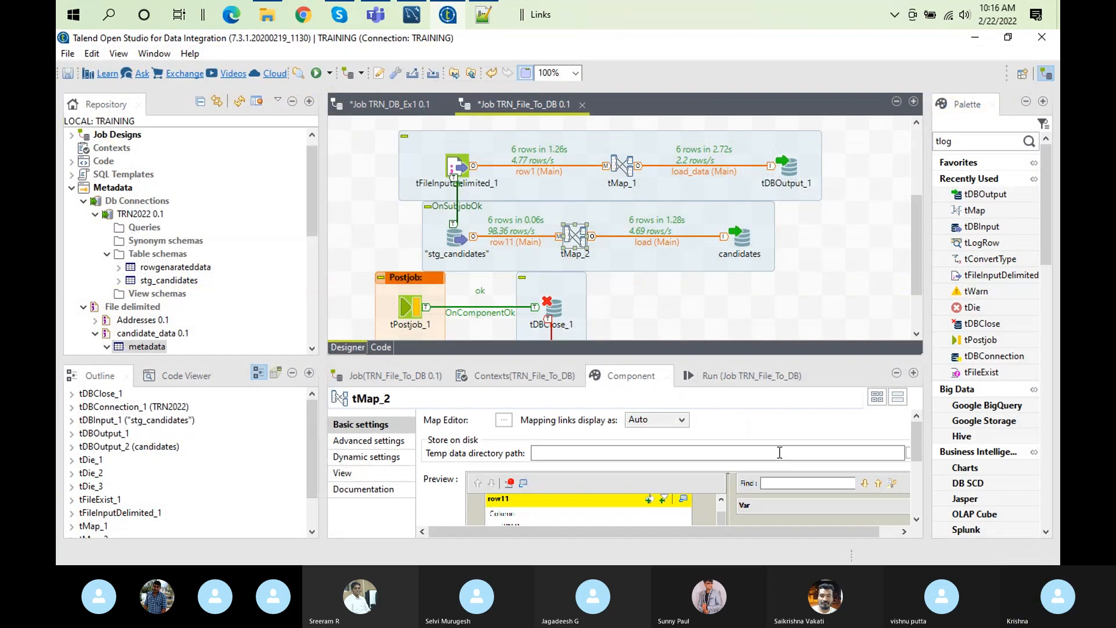
double_click(570, 247)
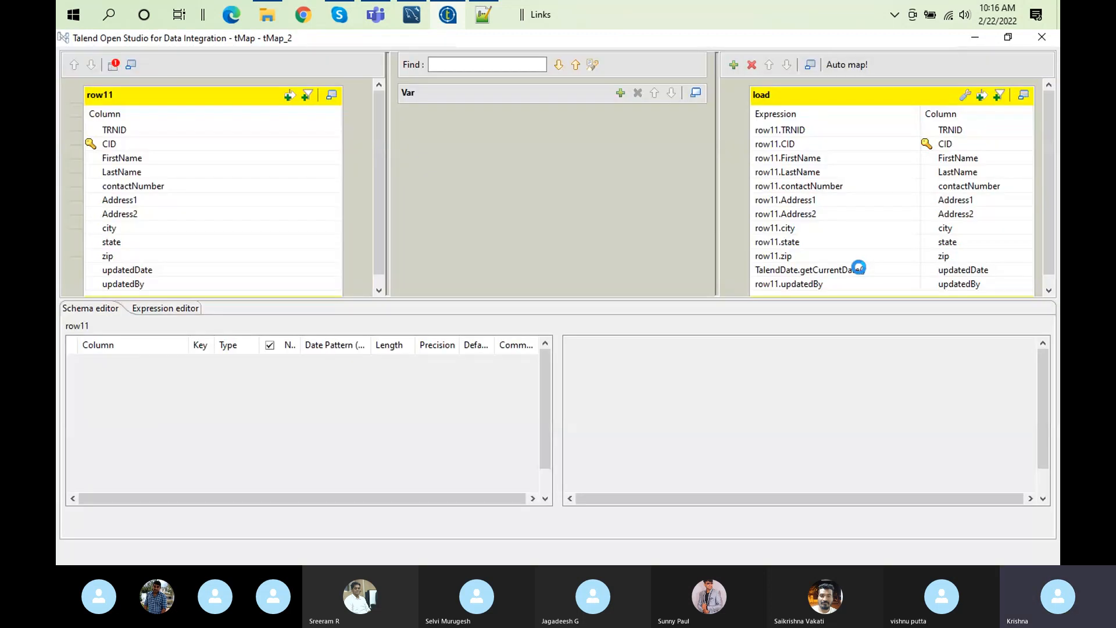
left_click(885, 287)
key("BackSpace")
type("\"ETL ")
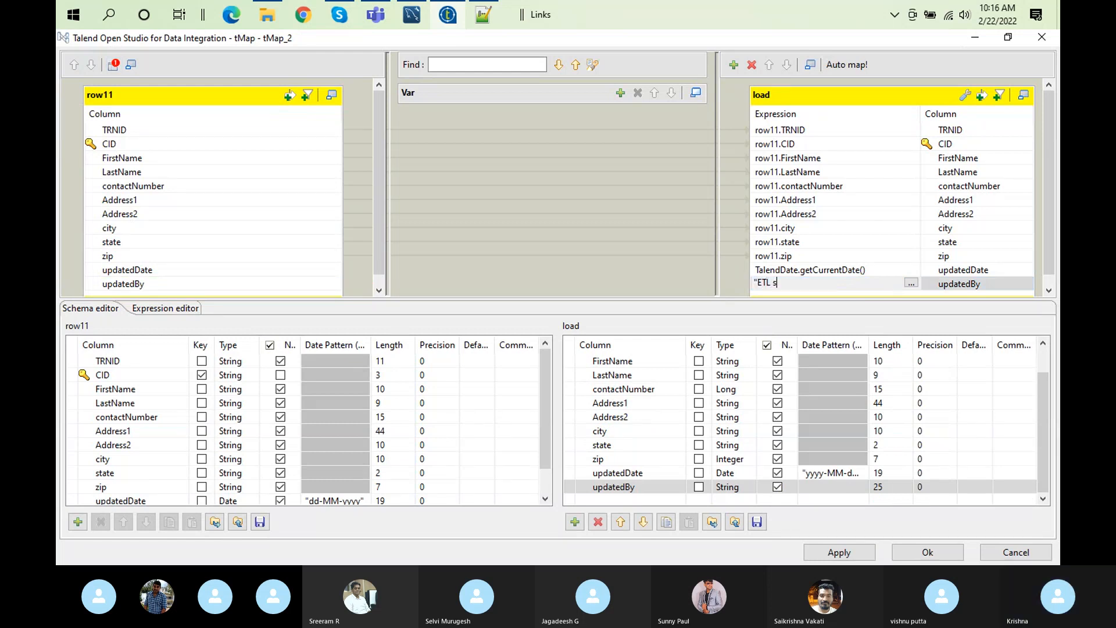
type("servicesa")
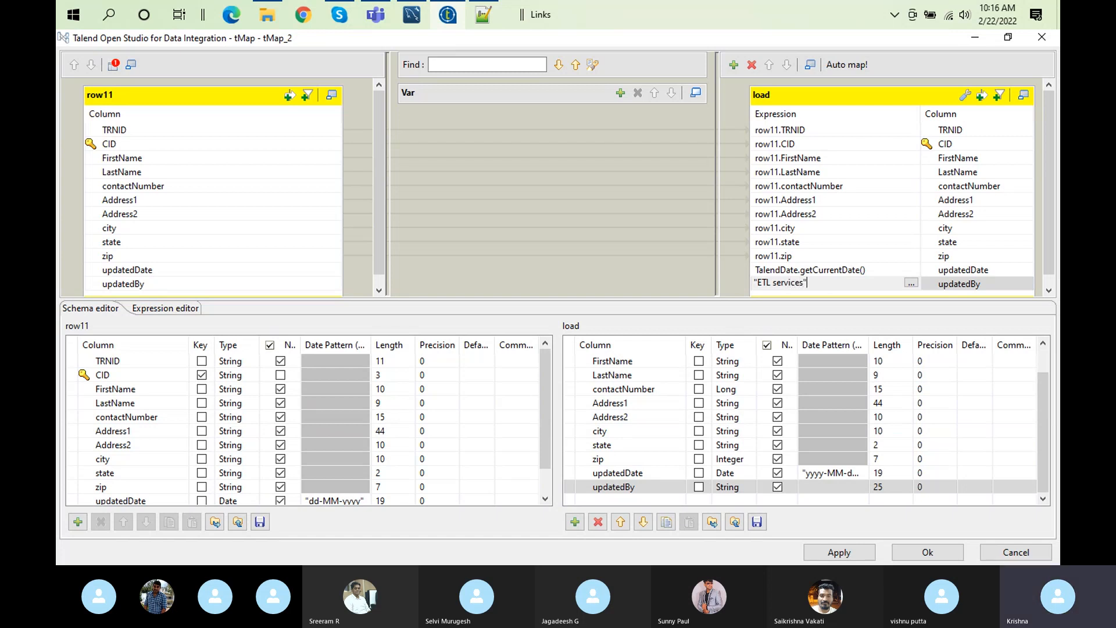
left_click(914, 549)
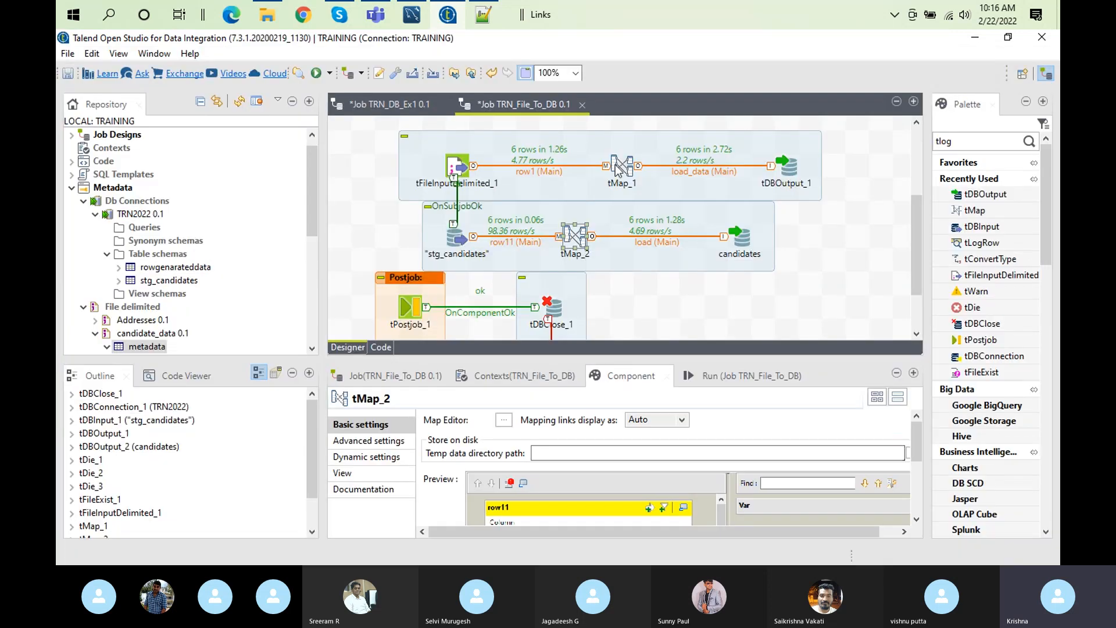
Step: Change the stg_candidates input's schema from repository to a built-in property and open it for editing
left_click(617, 168)
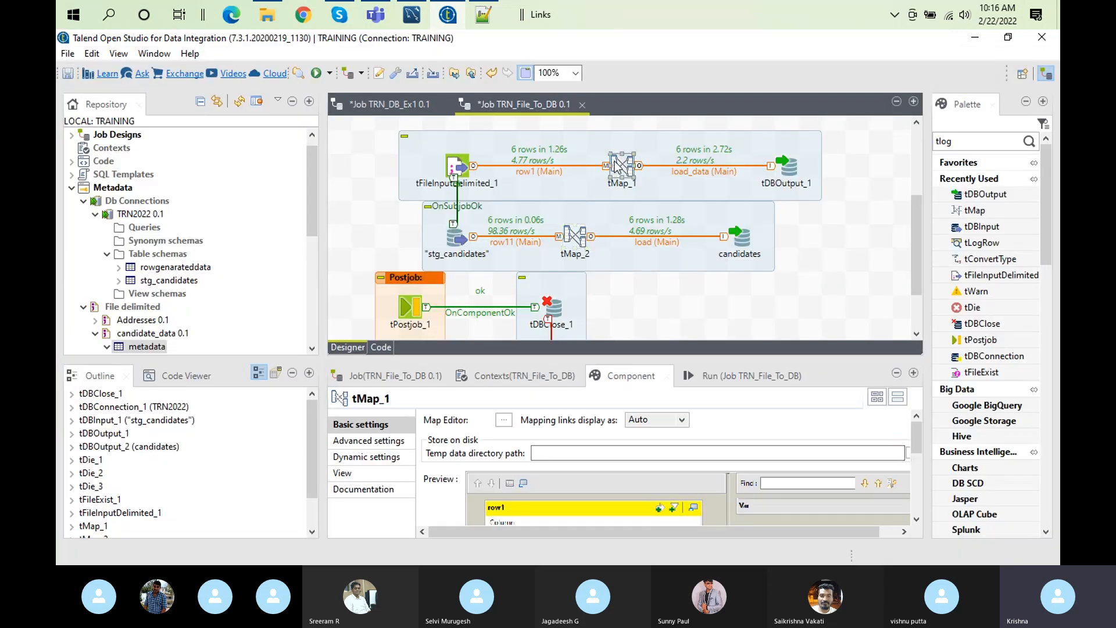
left_click(453, 238)
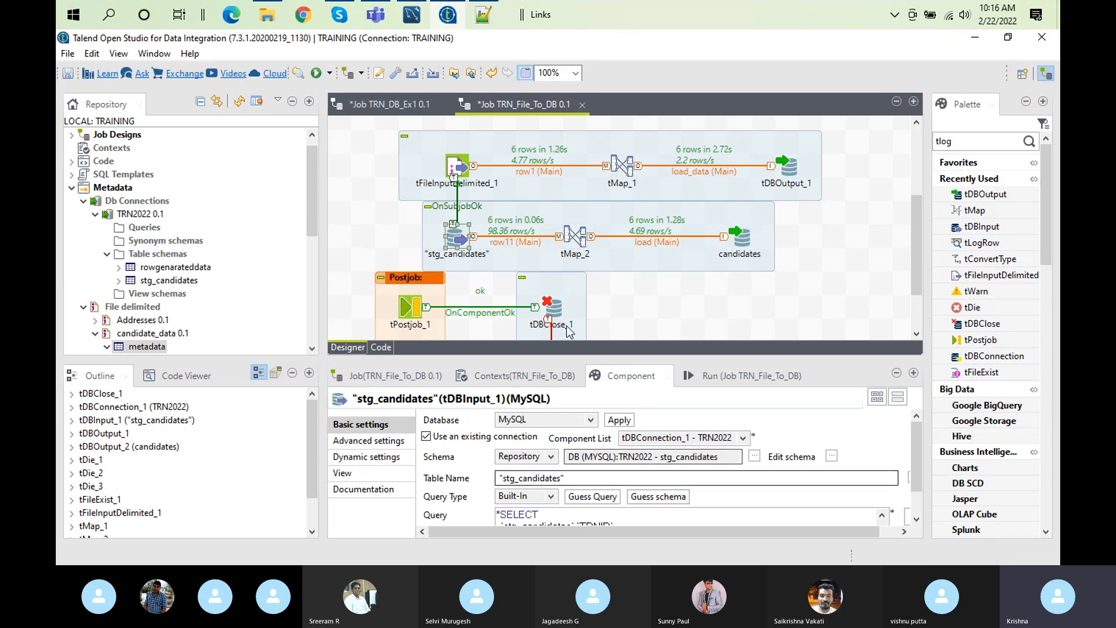
left_click(832, 454)
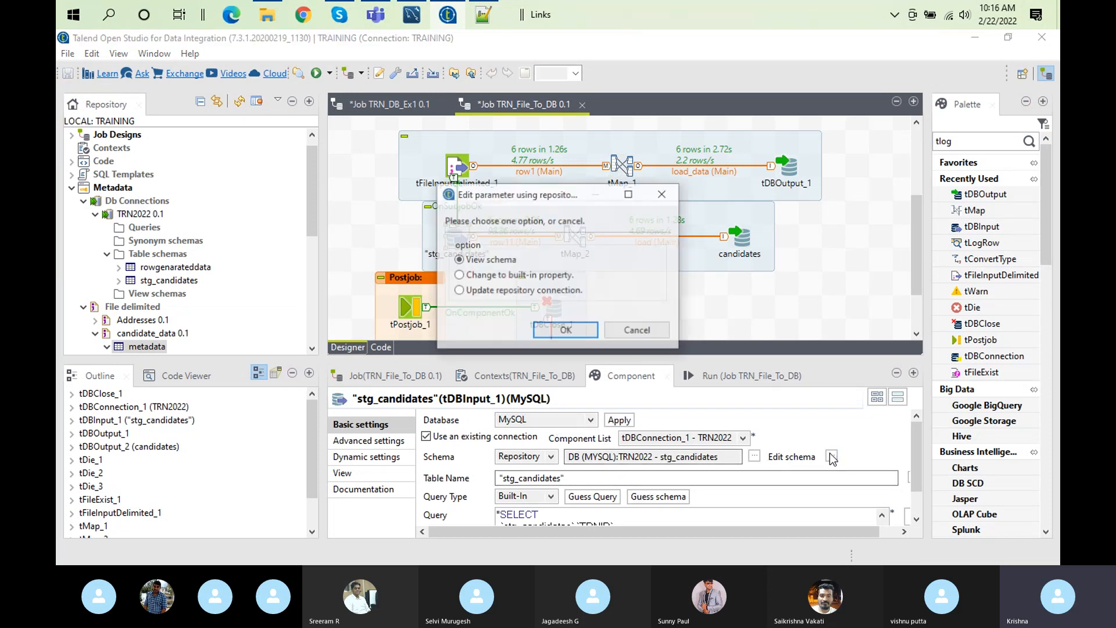
left_click(458, 275)
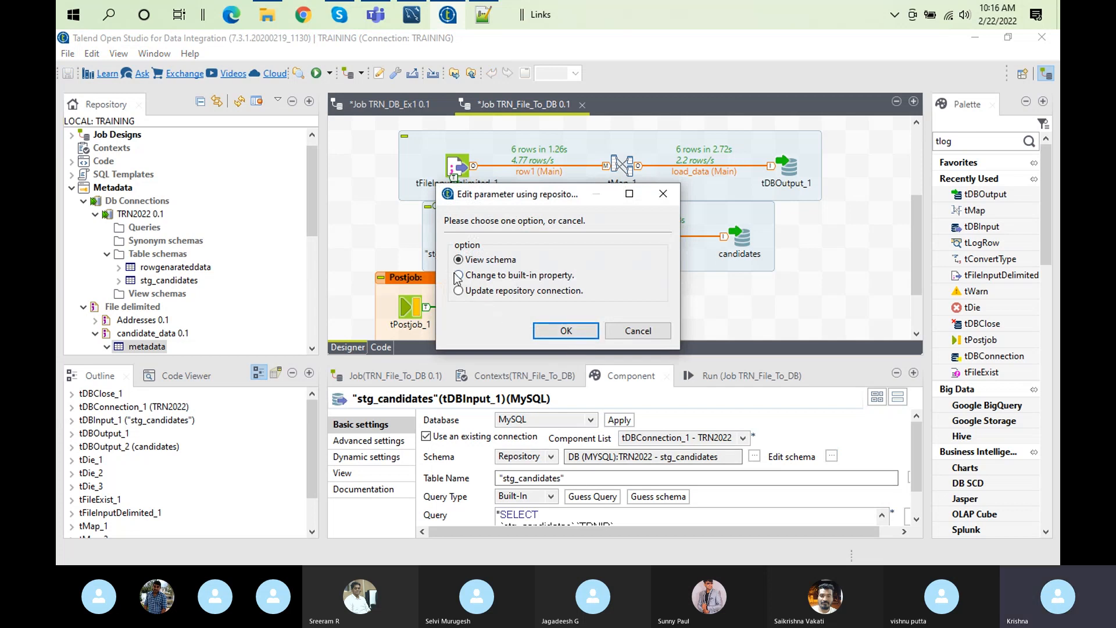
left_click(559, 332)
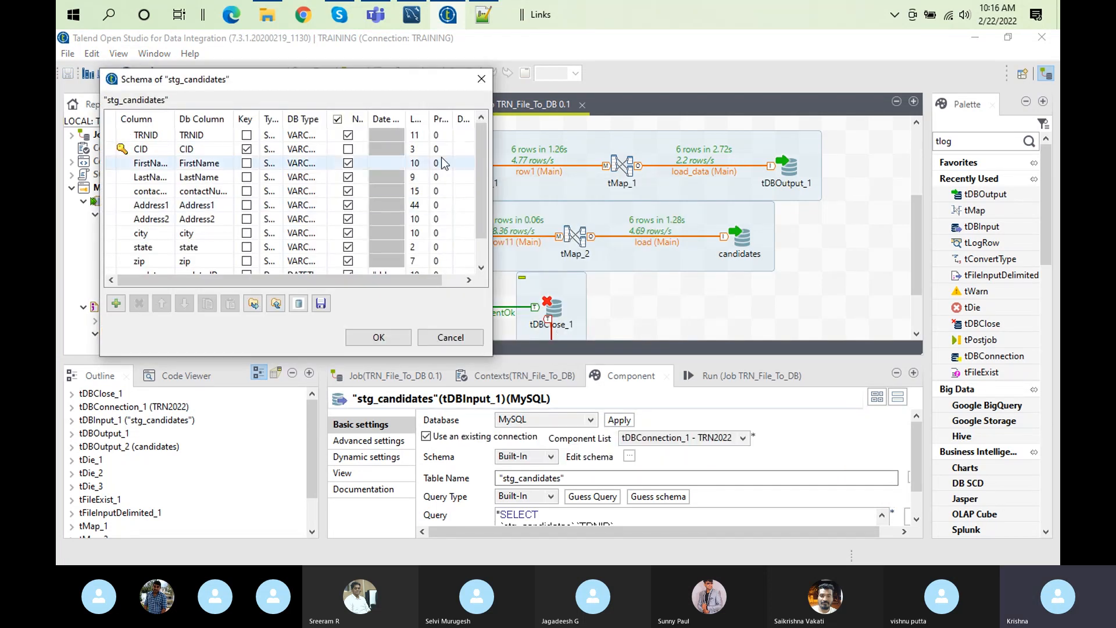
Step: Delete the updatedDate and updatedBy columns from the stg_candidates input schema and propagate the changes
left_click_drag(483, 225, 484, 253)
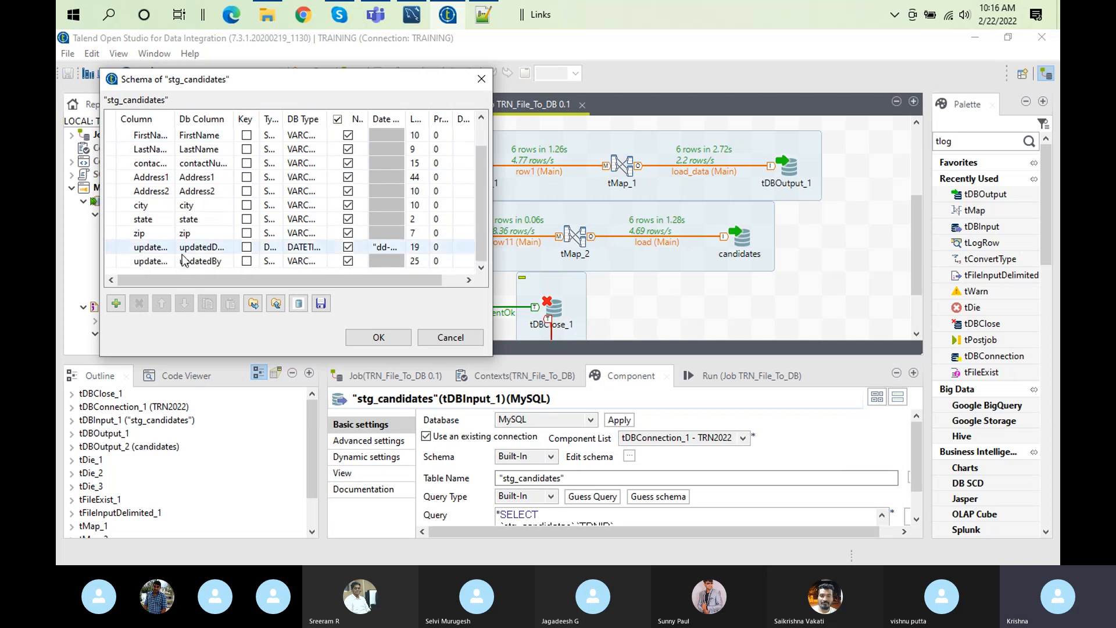
left_click(152, 263)
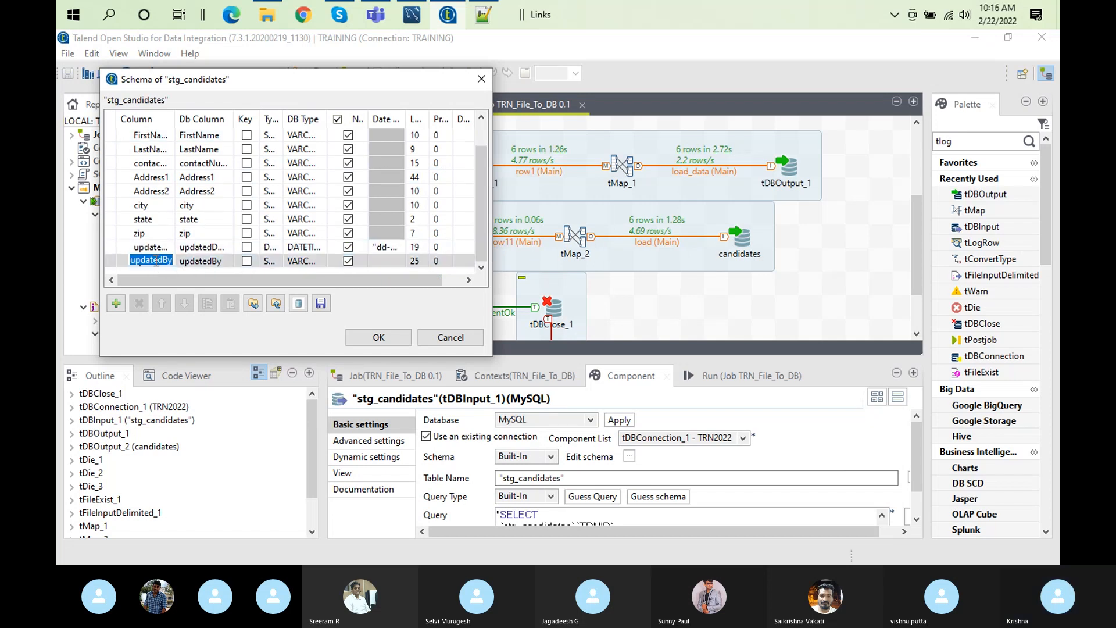
left_click(119, 249, "shift")
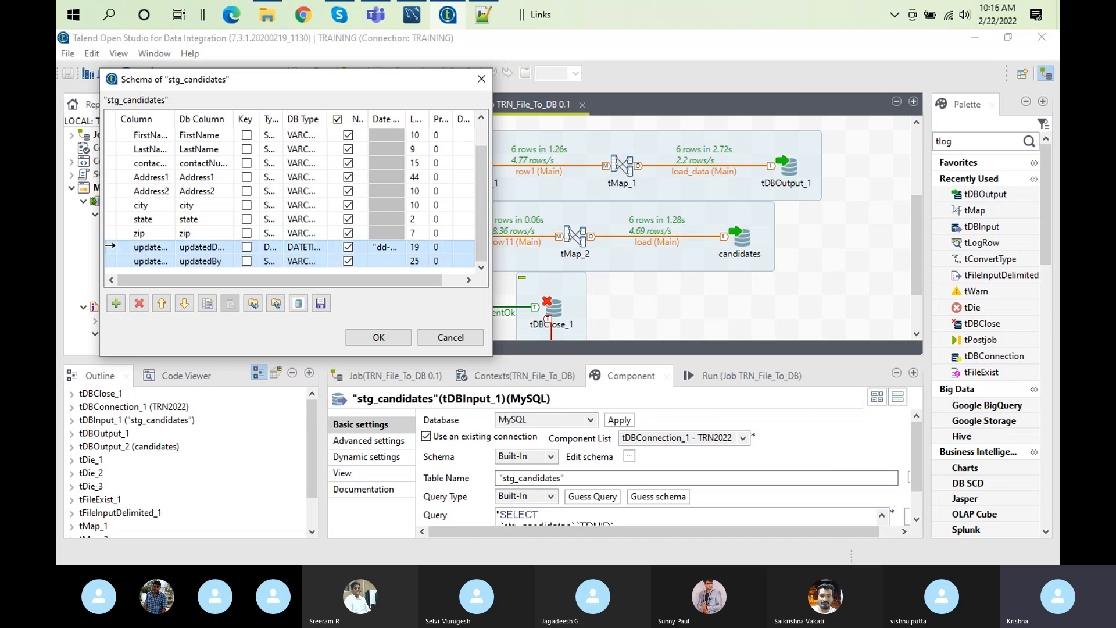
left_click(139, 303)
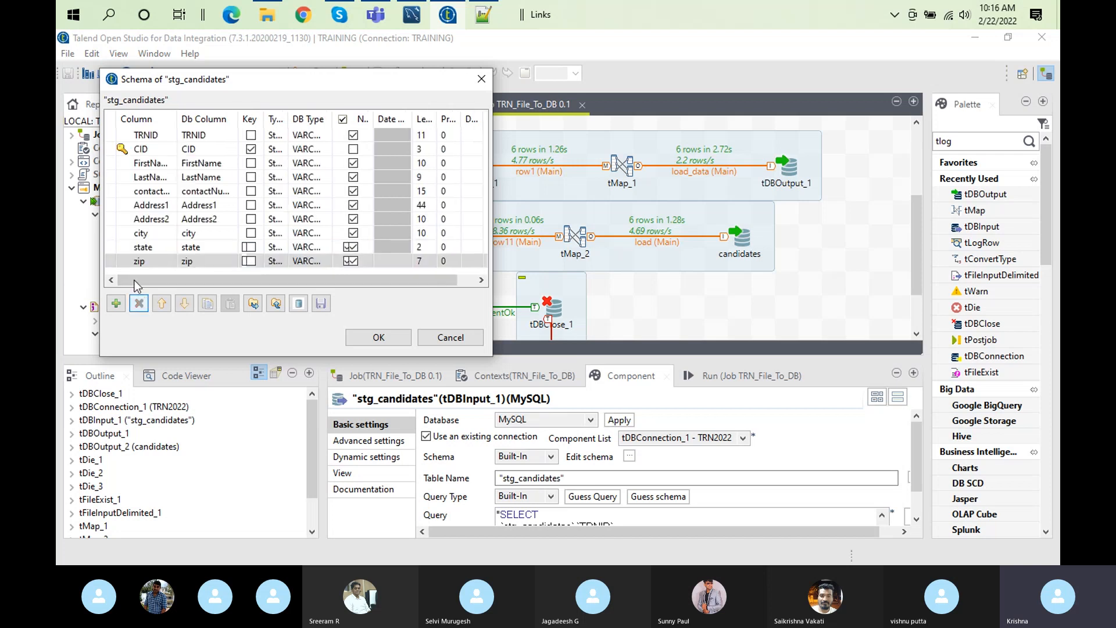
left_click(386, 338)
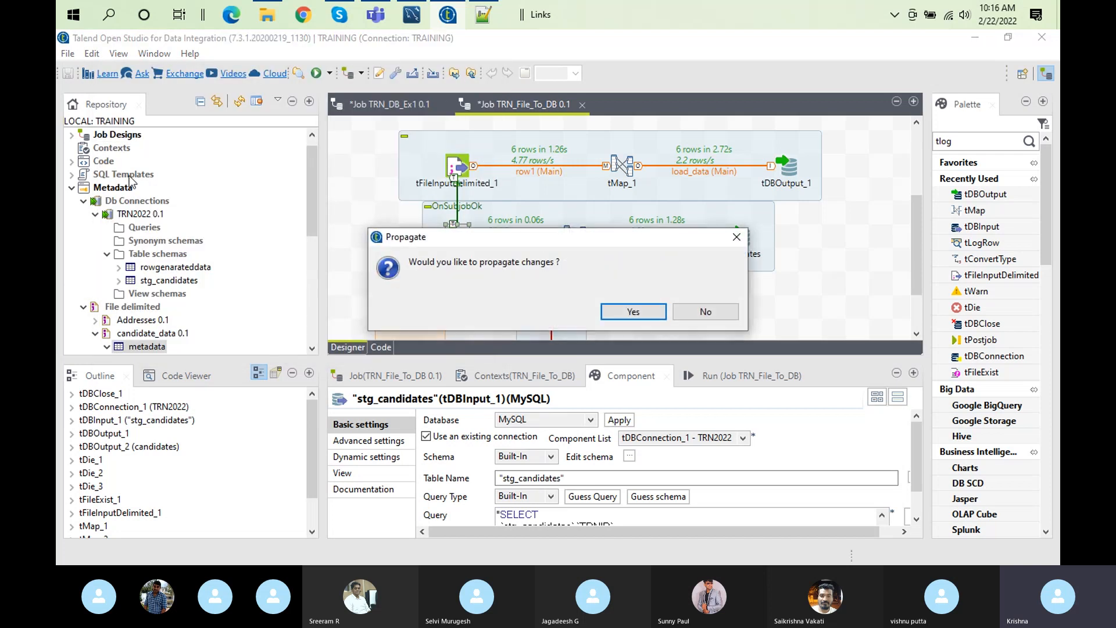
left_click(632, 313)
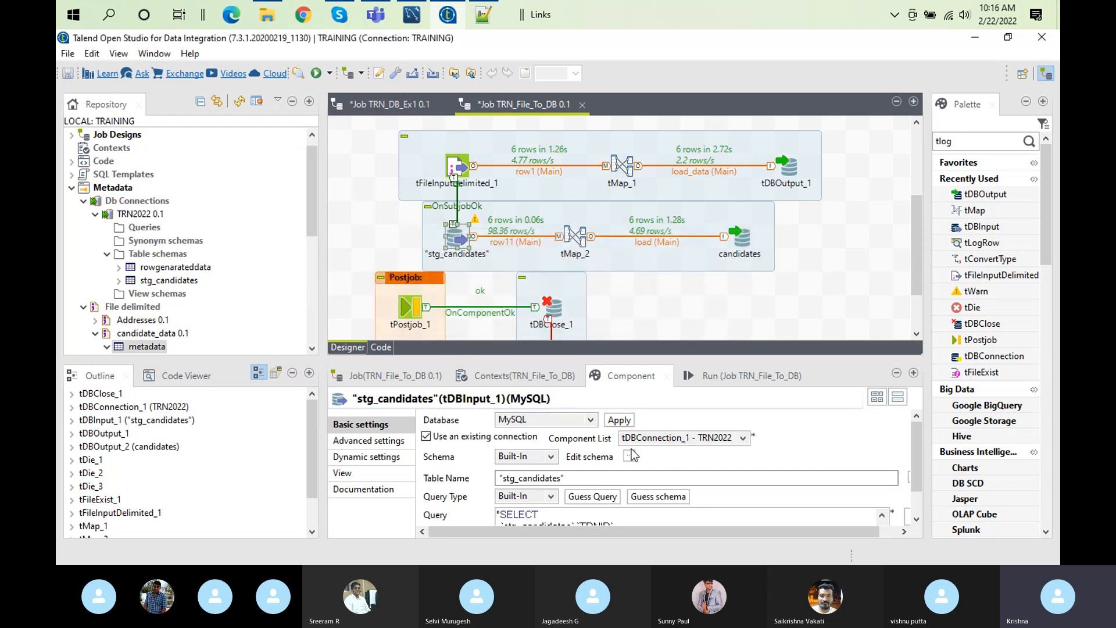
Step: Check the stg_candidates input's schema against its query and regenerate the SELECT query with Guess Query
double_click(646, 382)
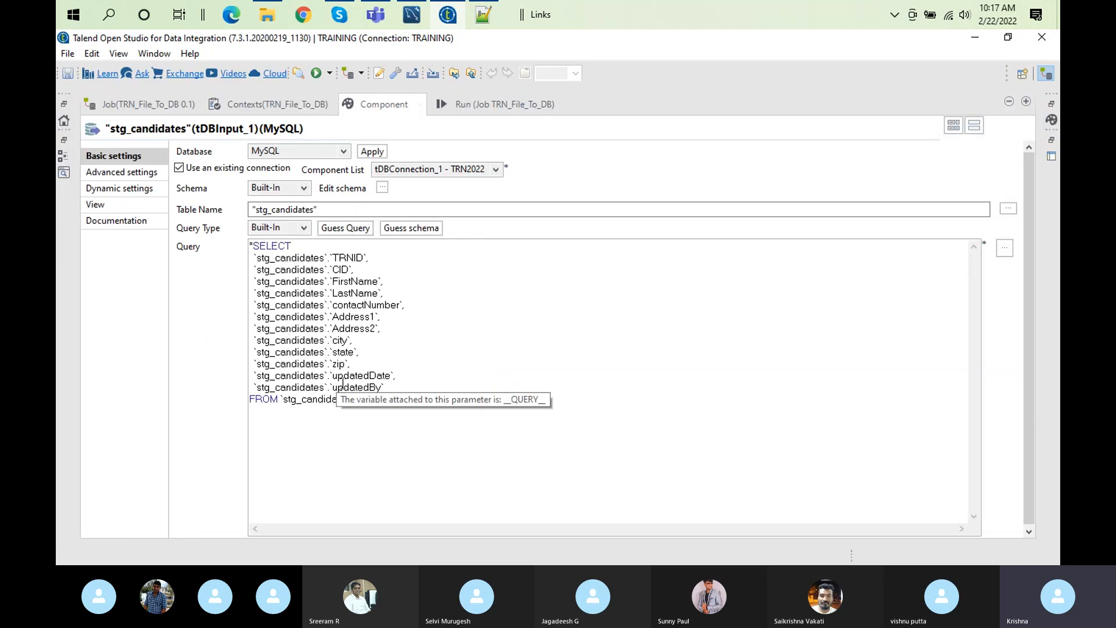
left_click(382, 188)
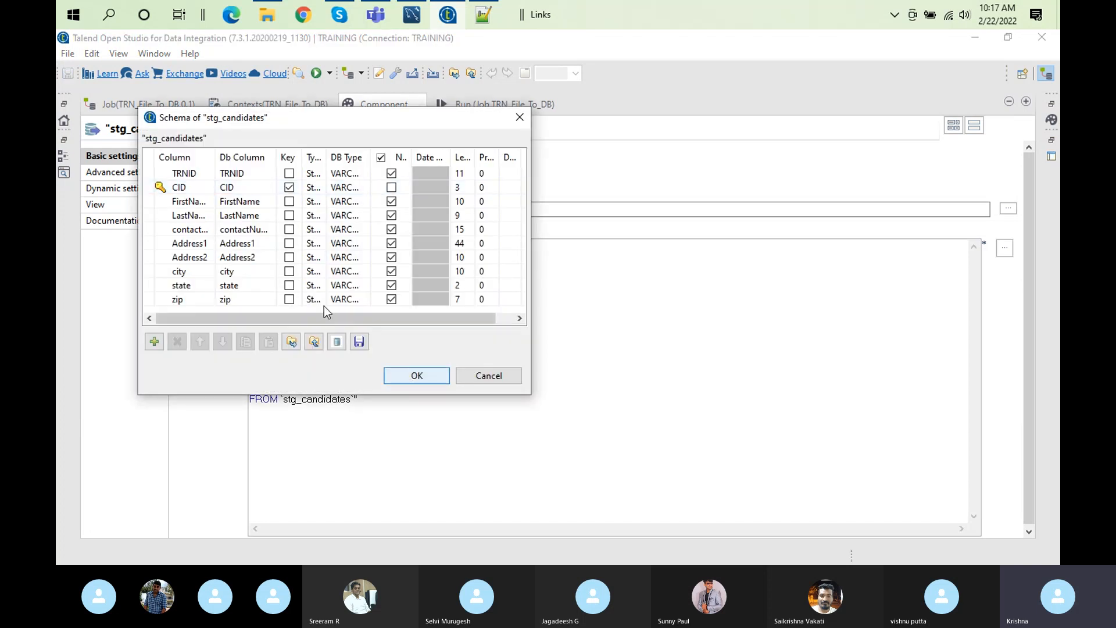
left_click(429, 375)
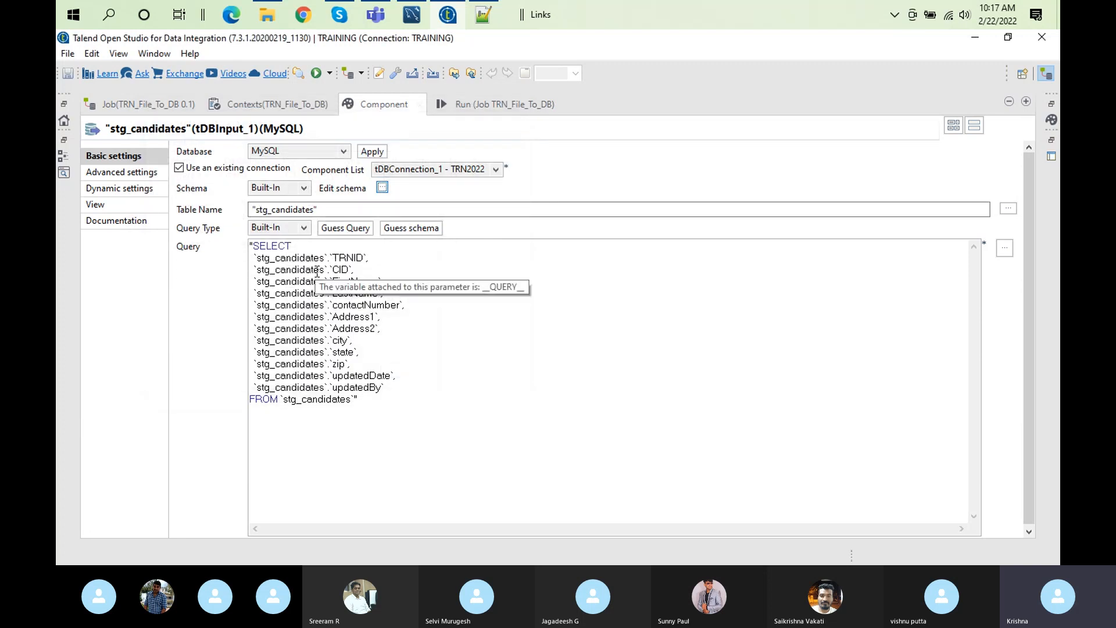
left_click(355, 230)
left_click(358, 230)
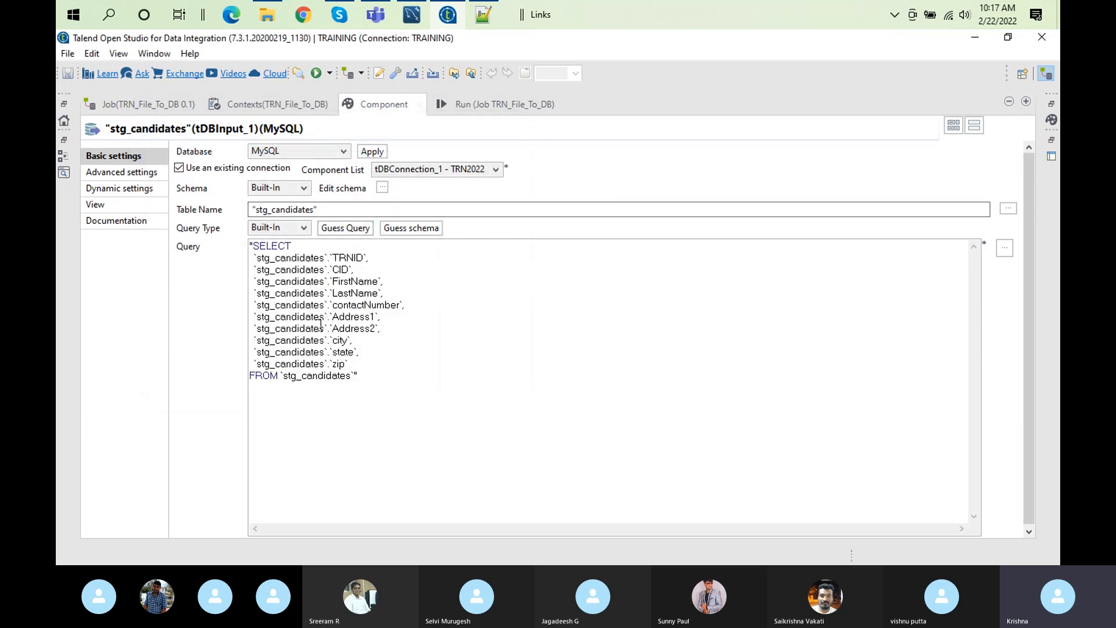
double_click(366, 110)
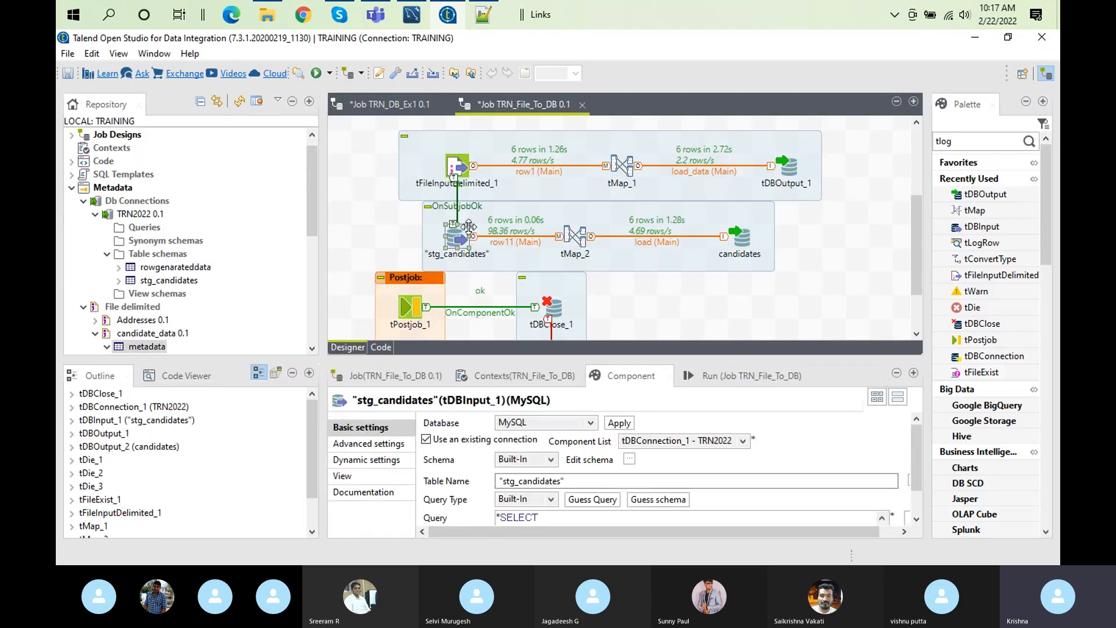
Step: Clear the previous execution log and run the TRN_File_To_DB job
left_click(734, 380)
left_click(611, 436)
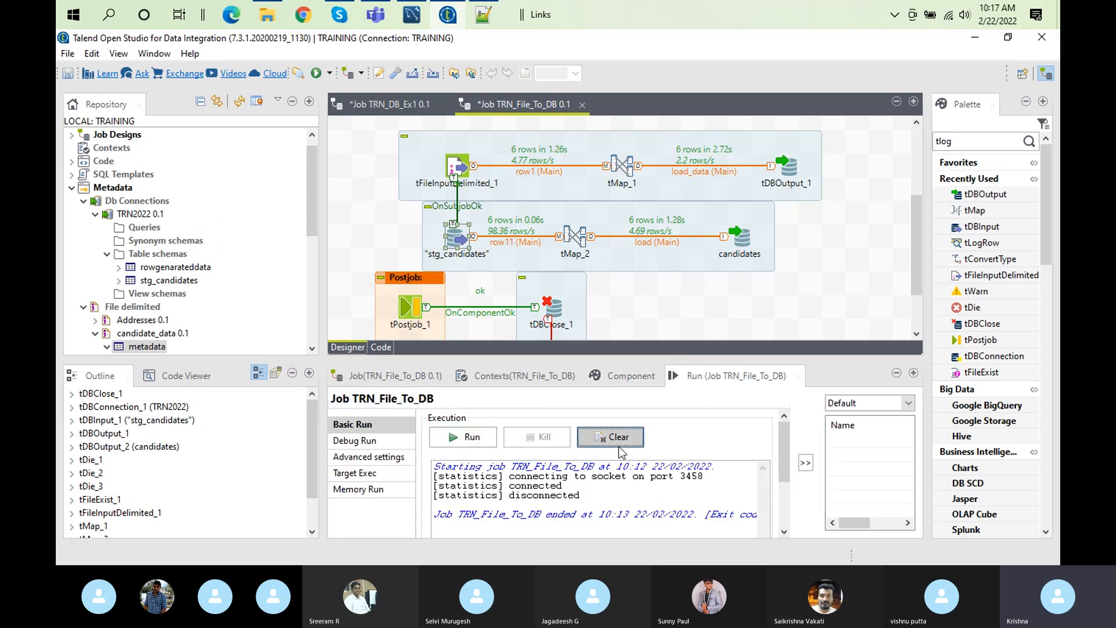
left_click(474, 438)
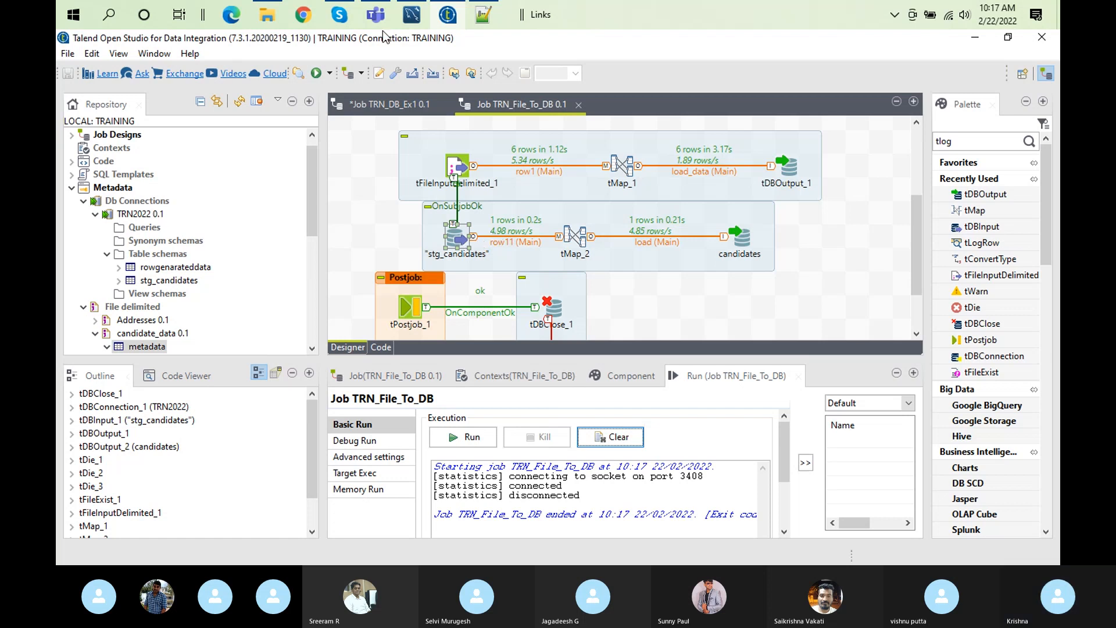
Step: Switch to MySQL Workbench, rerun the SELECT query on trn20220115.stg_candidates to check the staged rows, and return to Talend
left_click(420, 20)
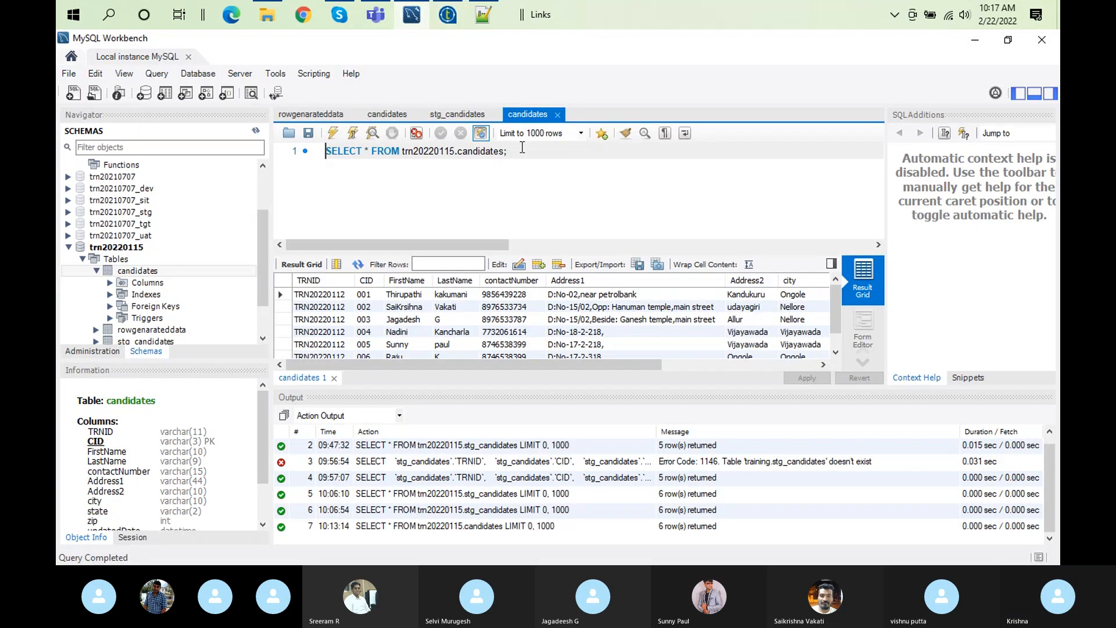
left_click(474, 114)
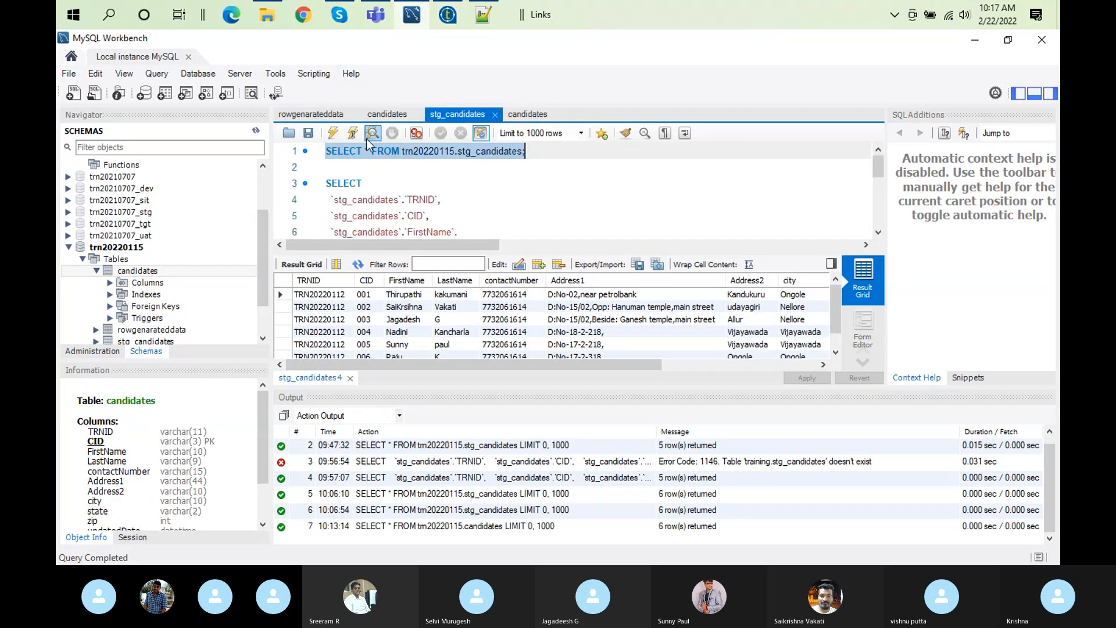
left_click(334, 134)
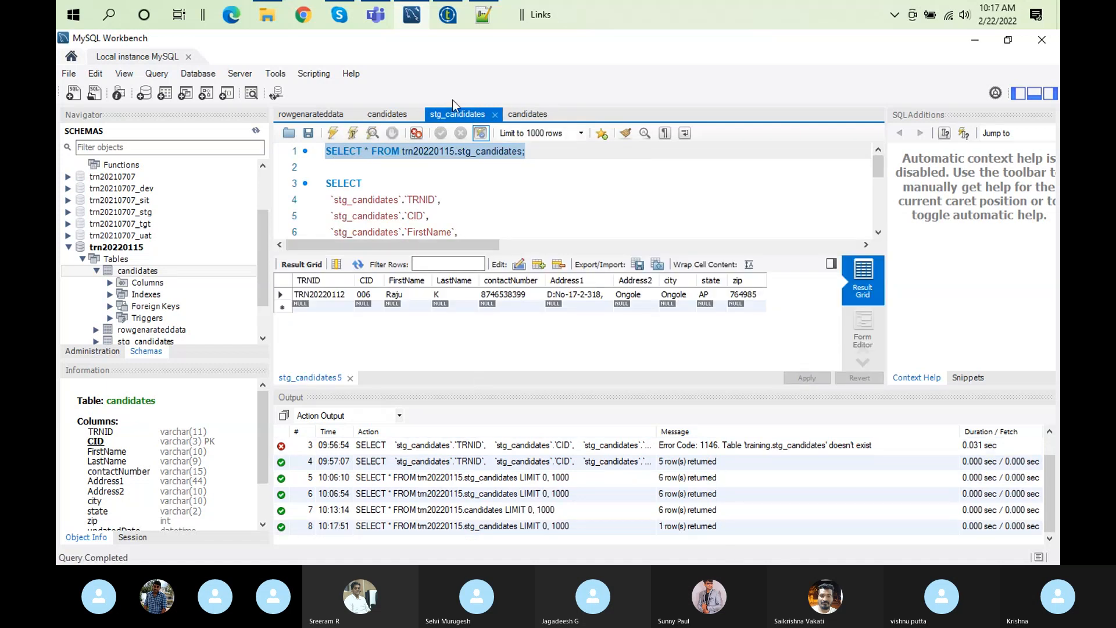
left_click(451, 17)
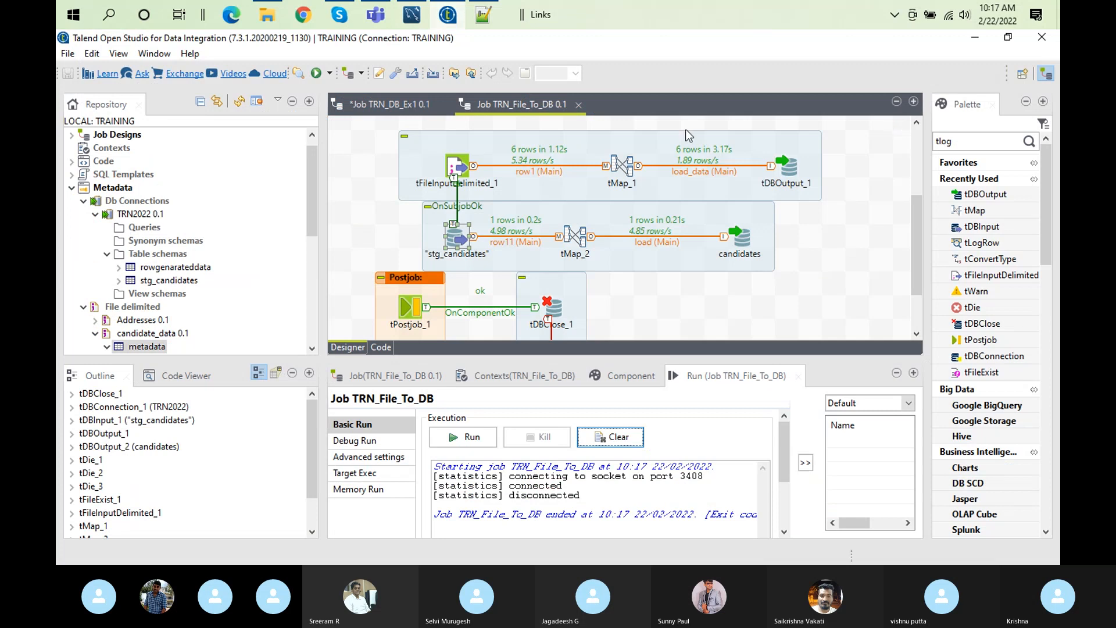
Step: Set the tDBOutput_1 component's action on table to Clear table and its action on data to Insert
double_click(788, 168)
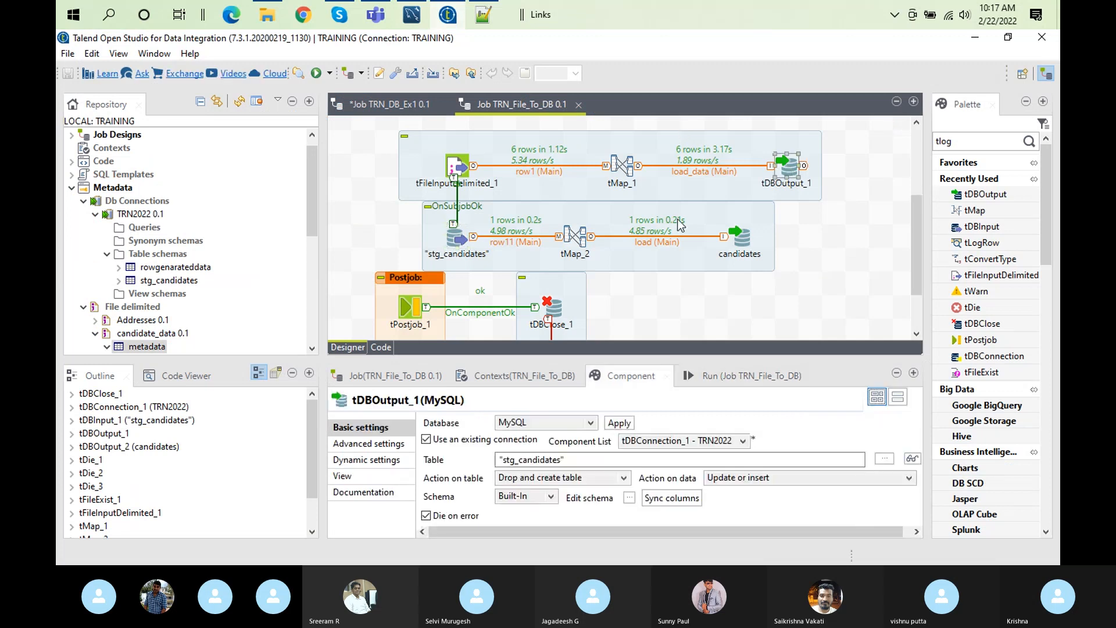
left_click(612, 475)
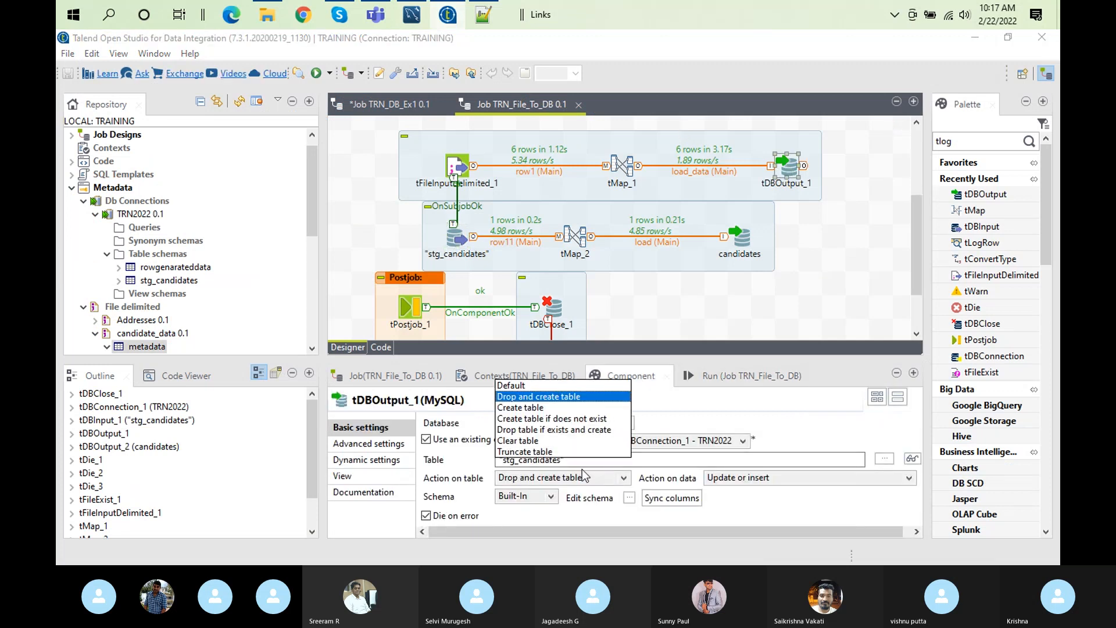
left_click(521, 386)
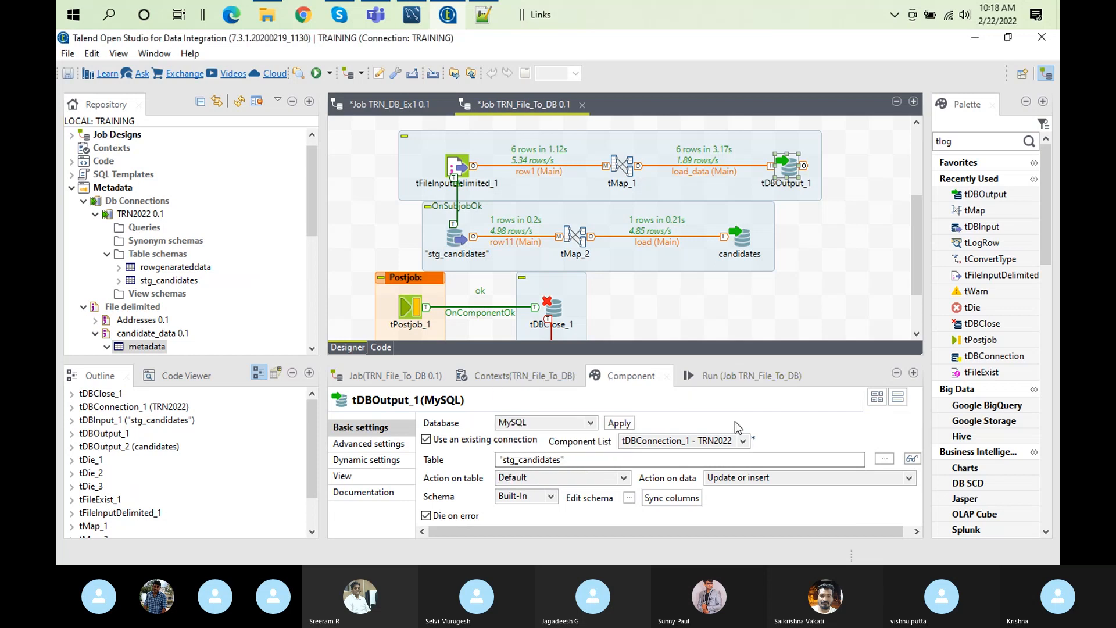
left_click(762, 478)
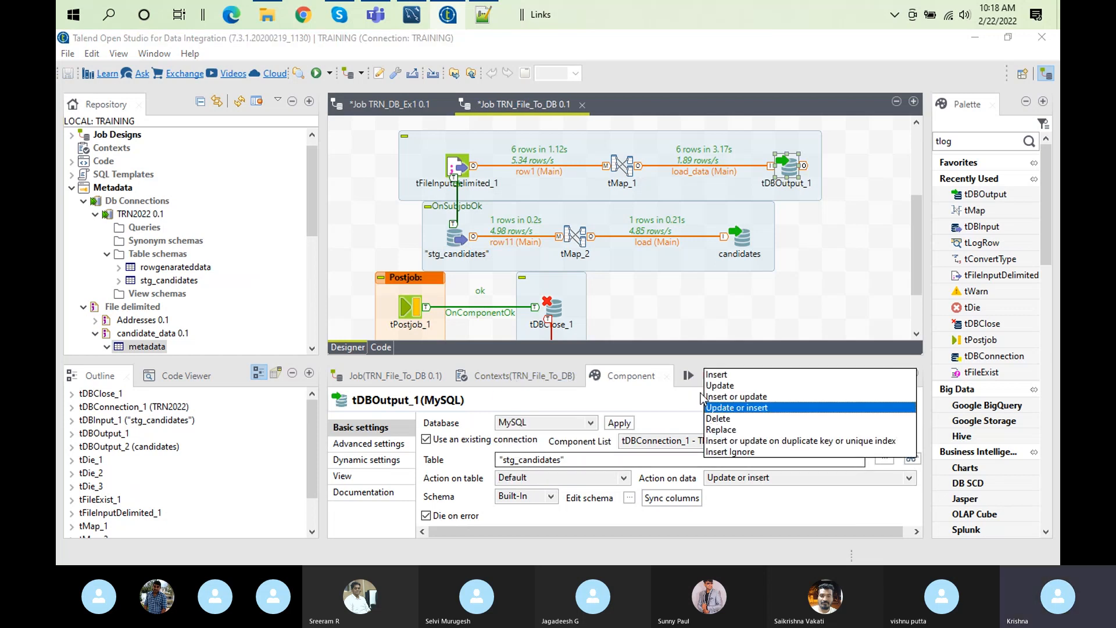
left_click(713, 375)
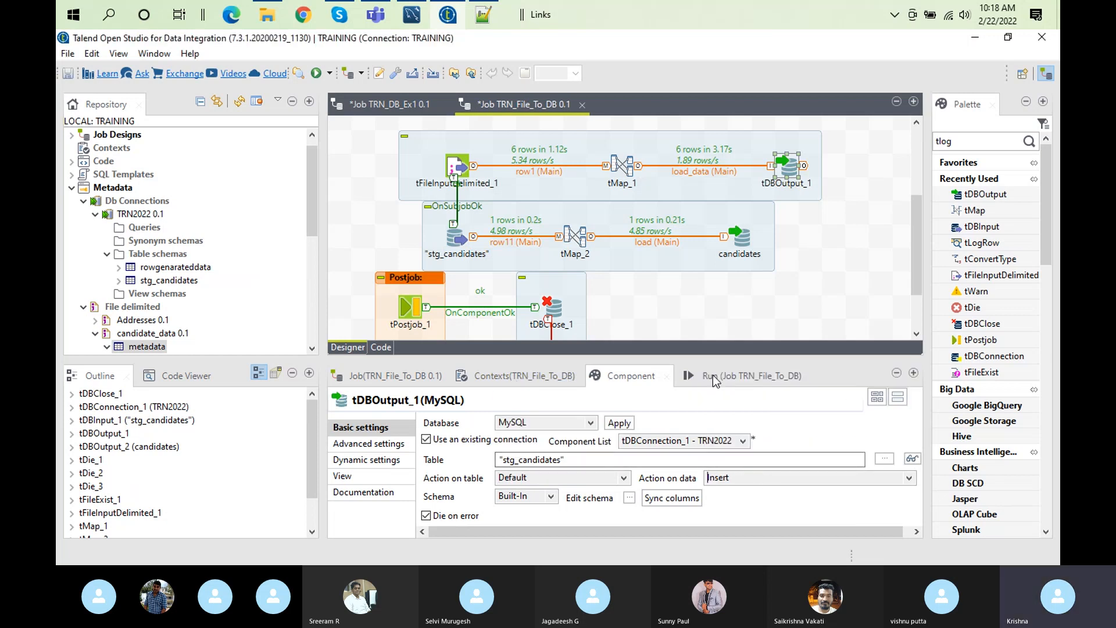
left_click(622, 478)
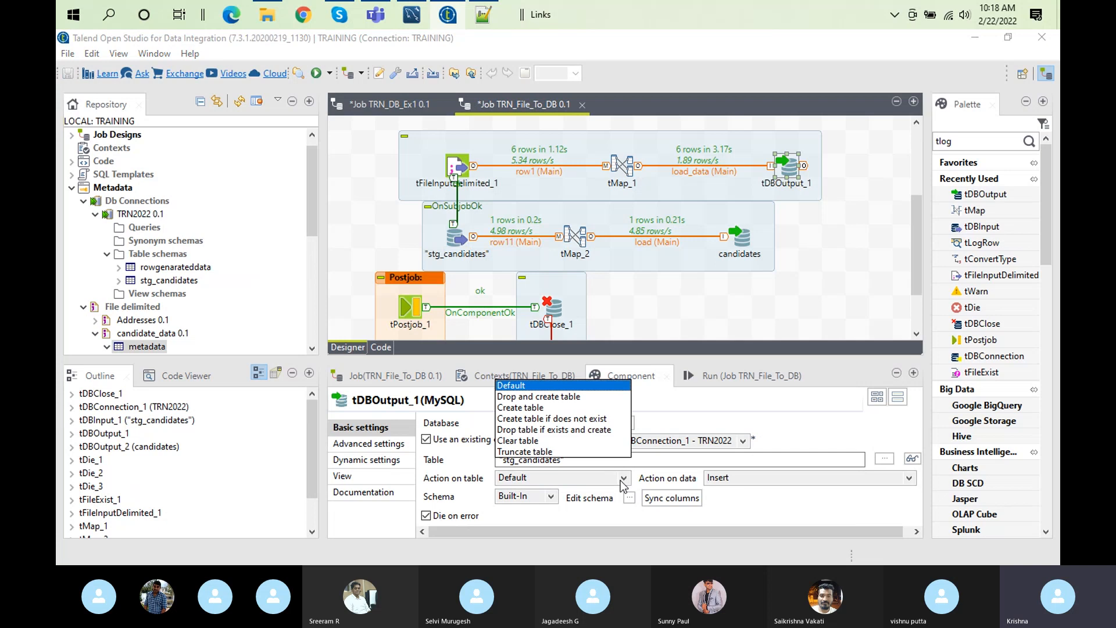
left_click(526, 442)
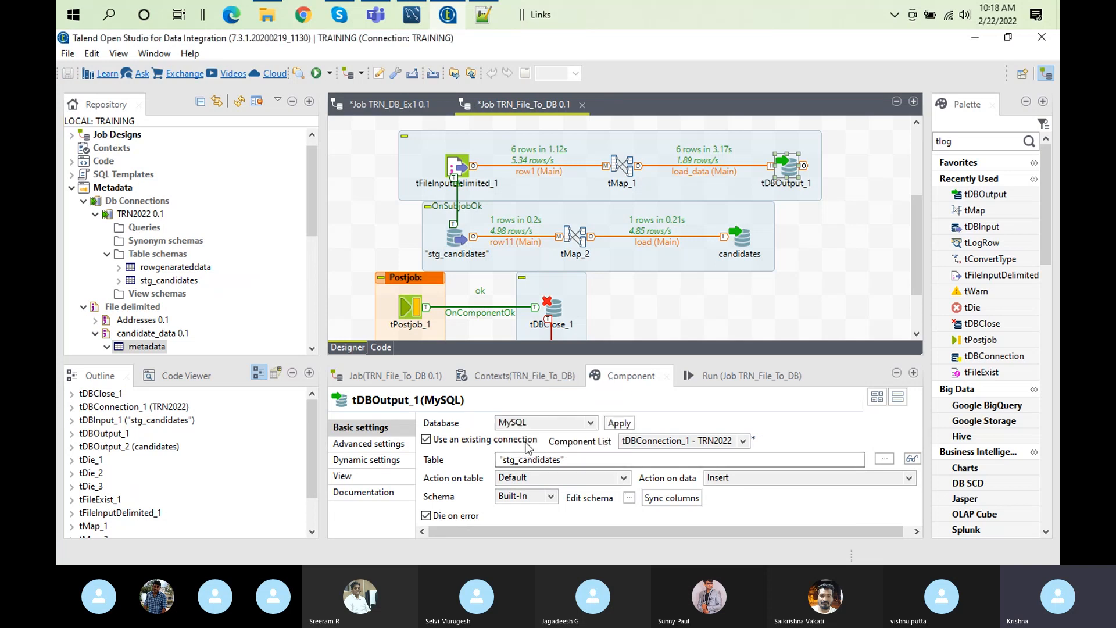
Step: Clear the execution log, run the TRN_File_To_DB job, and examine its output in the enlarged Run view
left_click(704, 376)
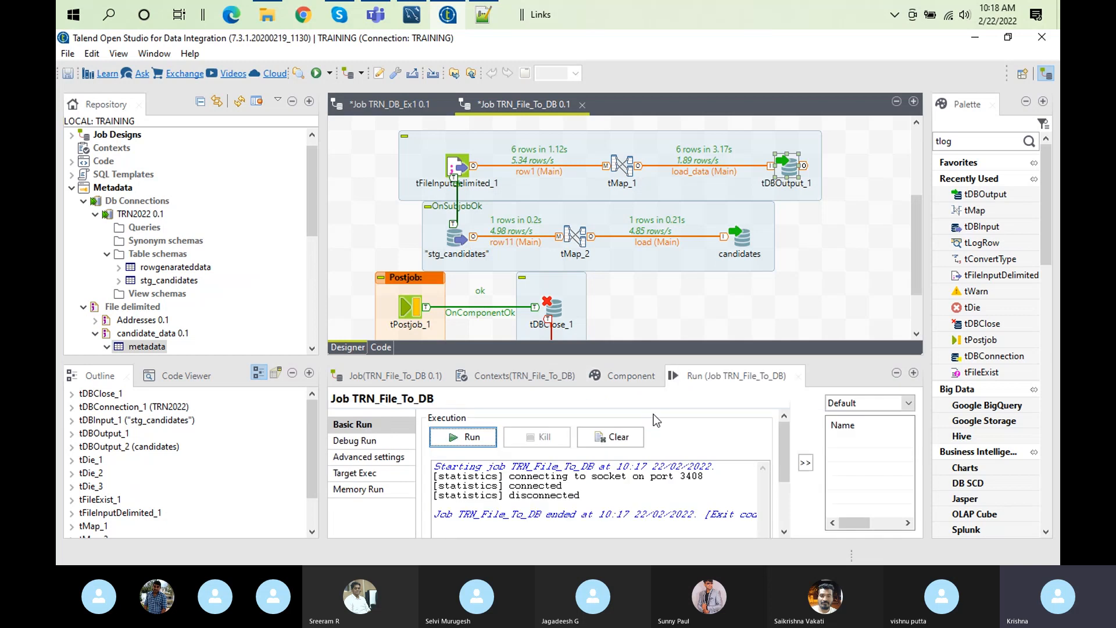
left_click(611, 437)
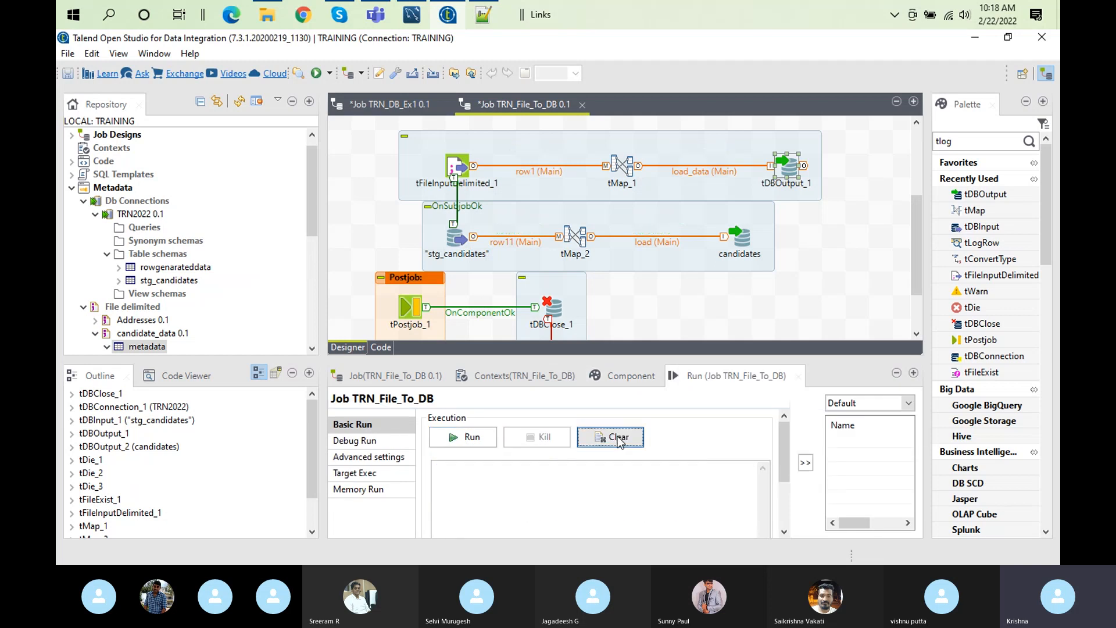
left_click(466, 446)
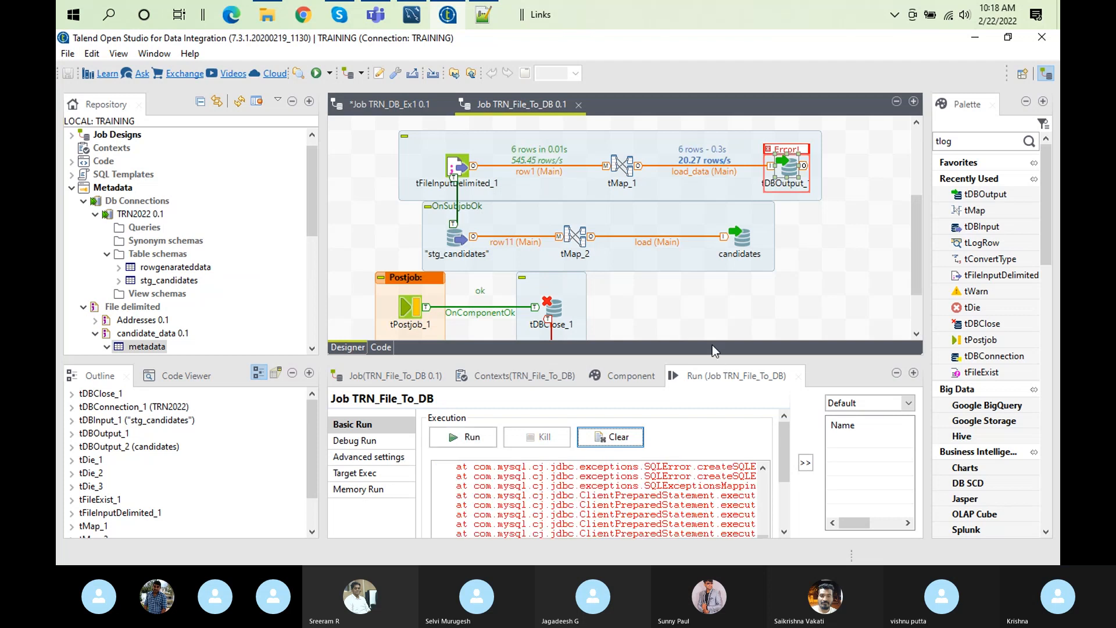
double_click(688, 377)
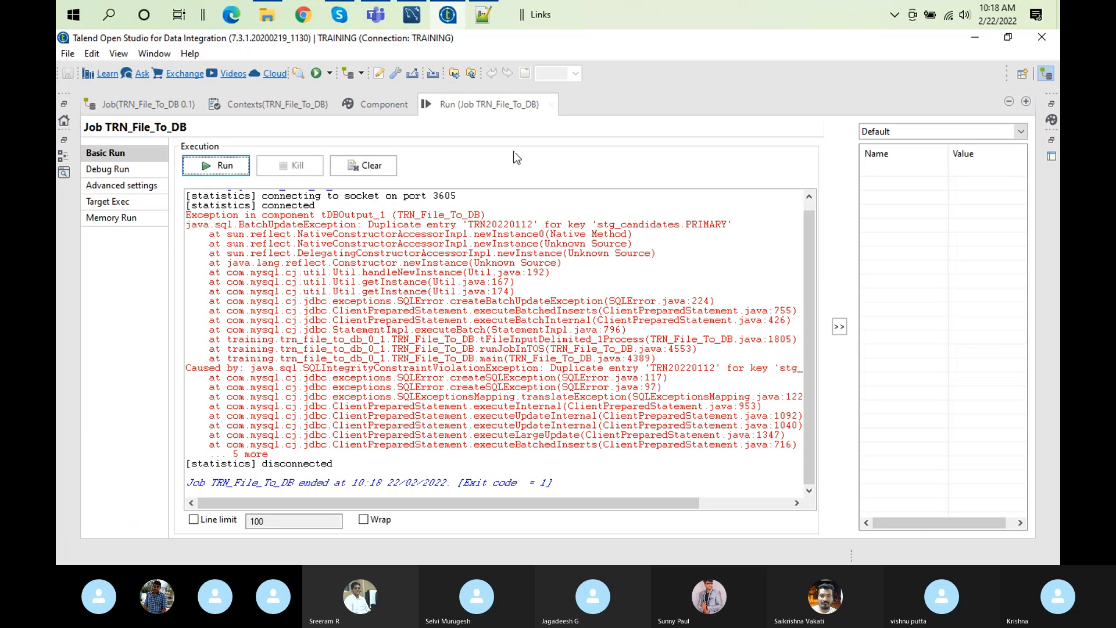
double_click(455, 104)
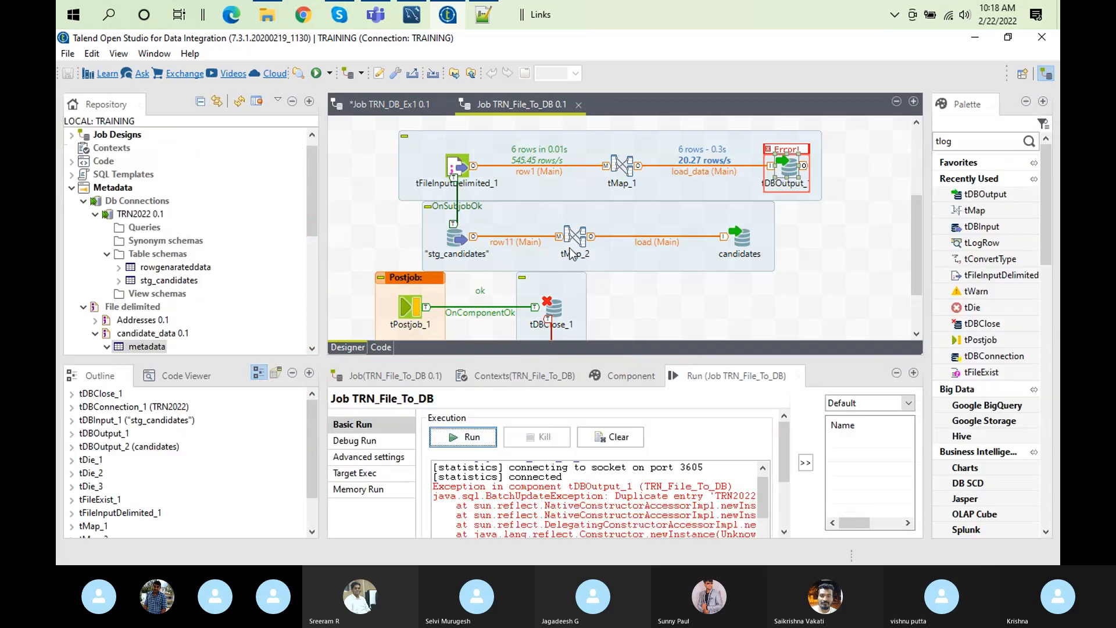
Step: Remove the key flag from TRNID in the output schema of tDBOutput_1
left_click(775, 170)
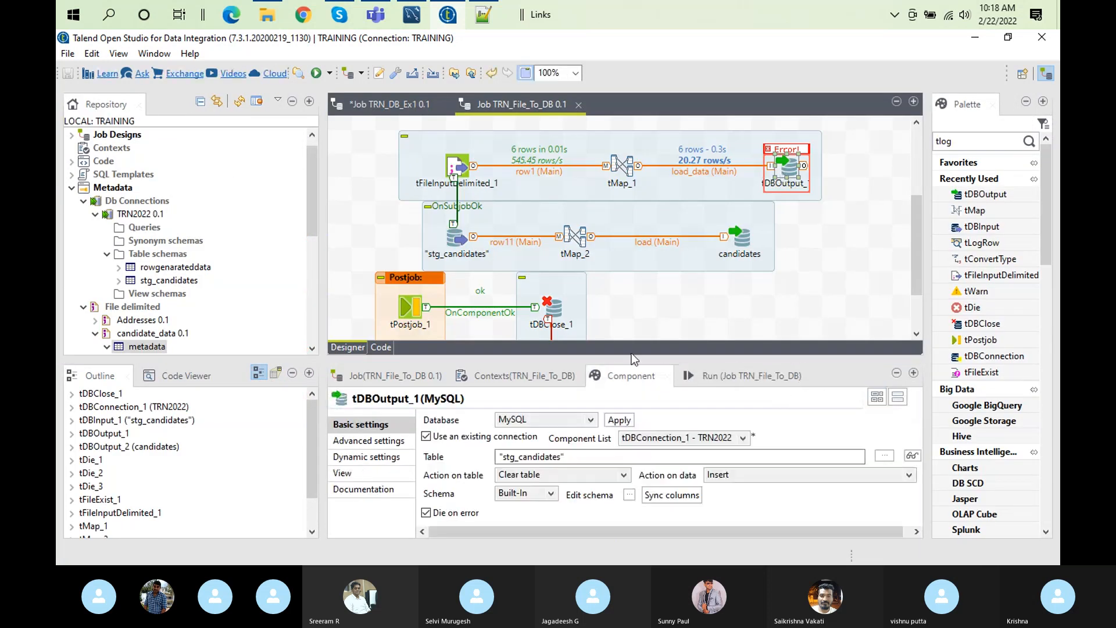
left_click(629, 496)
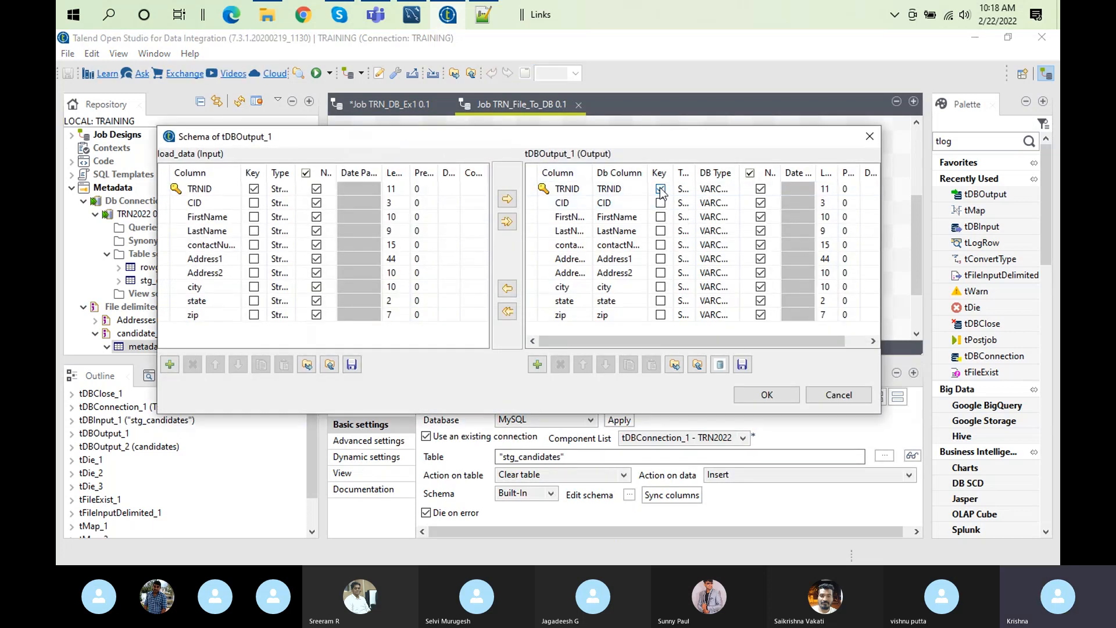
left_click(660, 189)
left_click(767, 394)
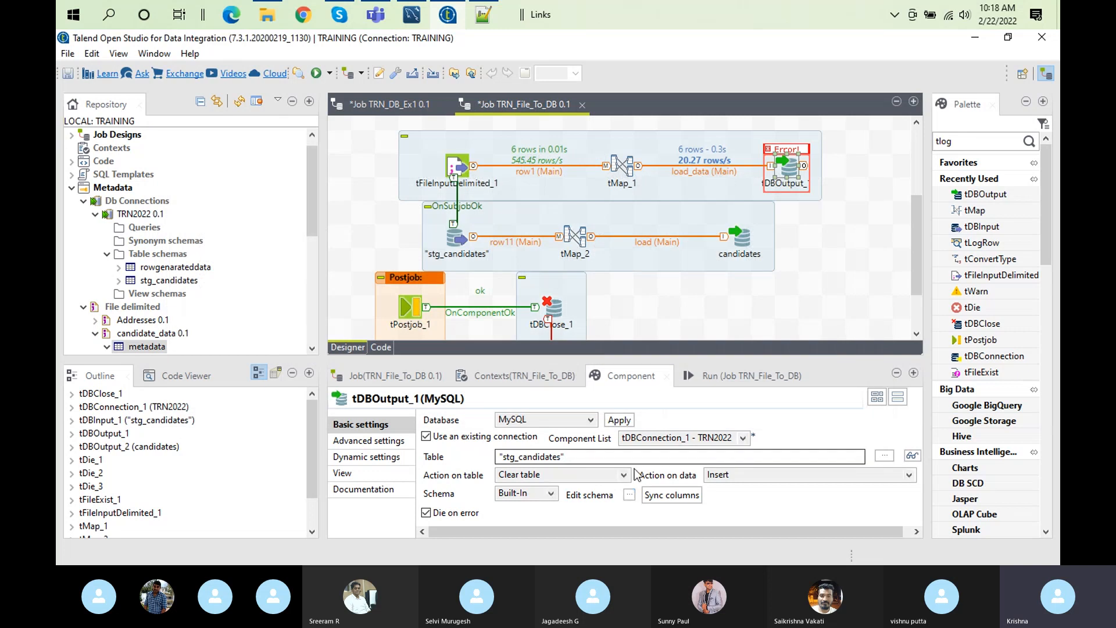
Step: Clear the log of the failed execution and rerun the TRN_File_To_DB job
left_click(714, 383)
left_click(613, 443)
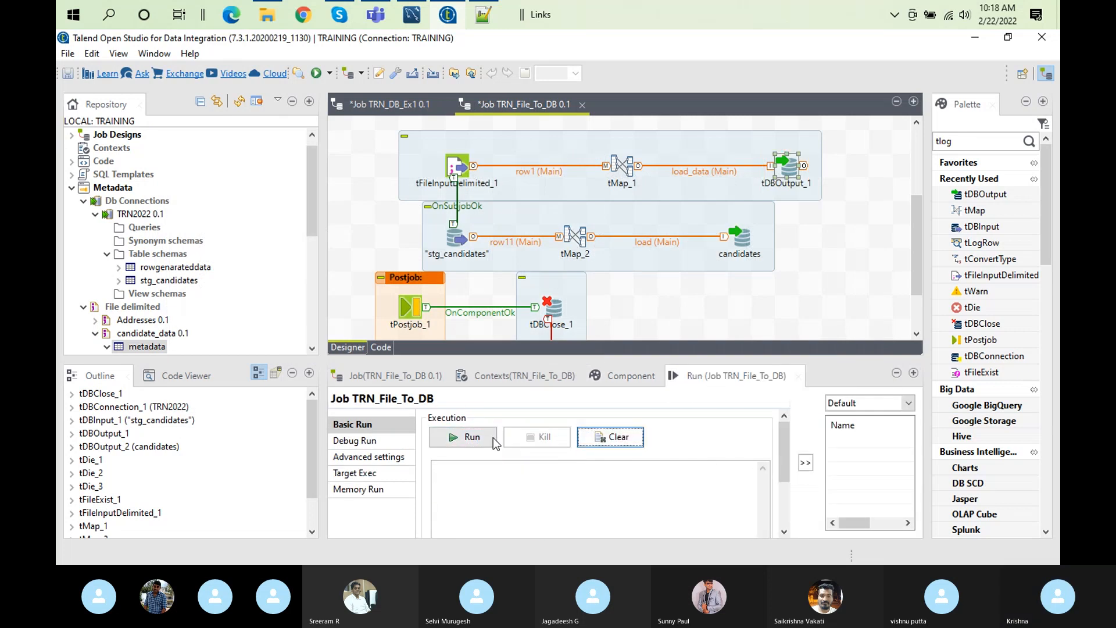
left_click(471, 433)
Step: Switch to MySQL Workbench and open the trn20220115.stg_candidates table for altering
left_click(411, 16)
left_click(410, 17)
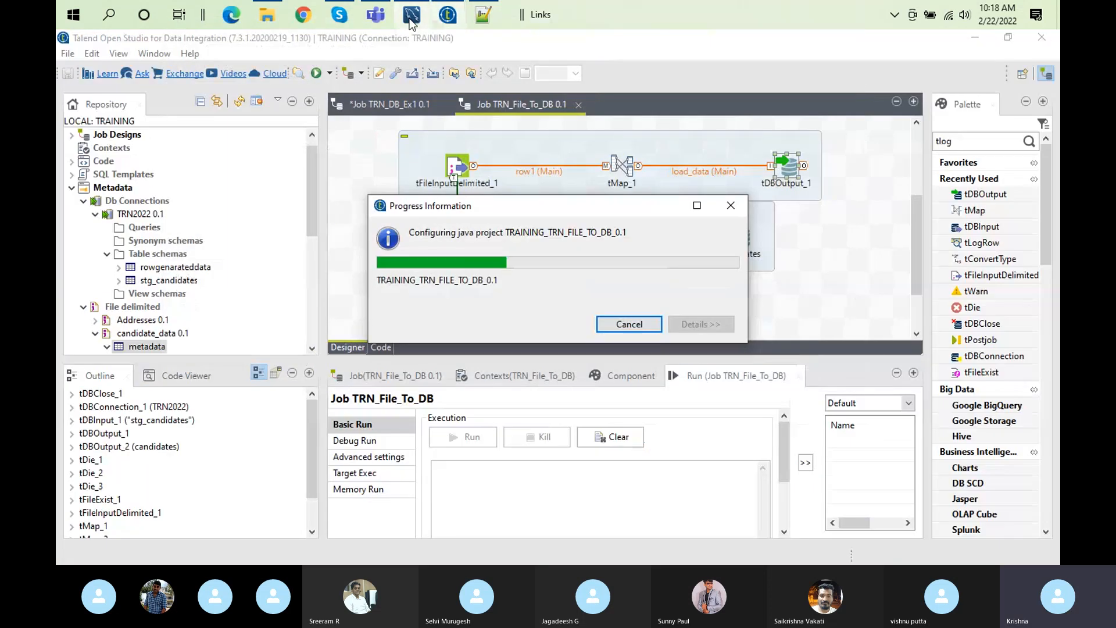
left_click(410, 17)
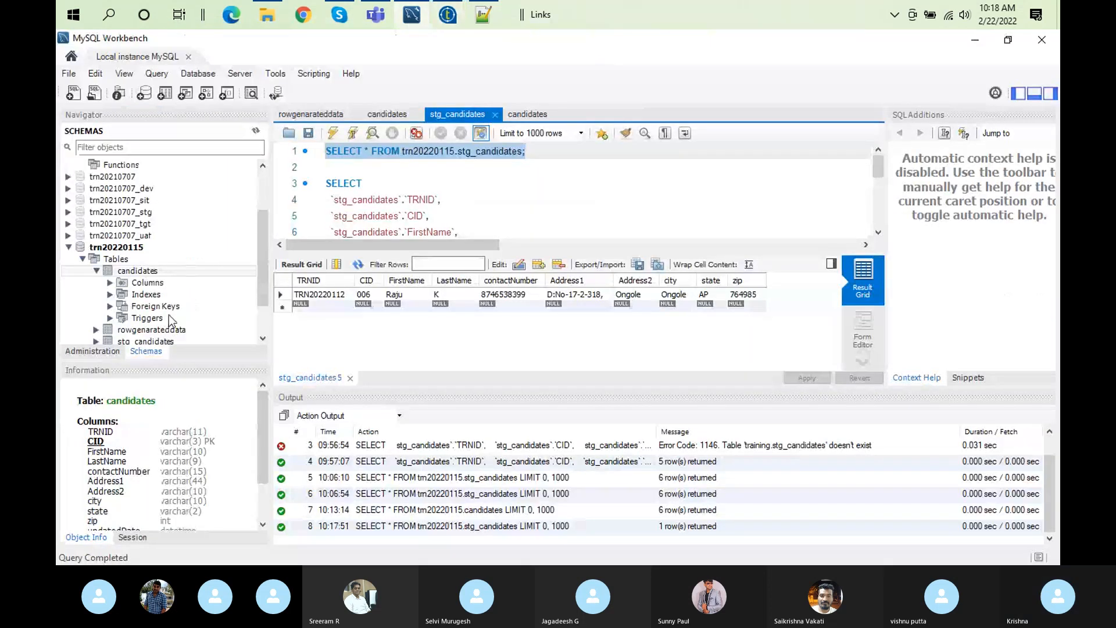
left_click(98, 273)
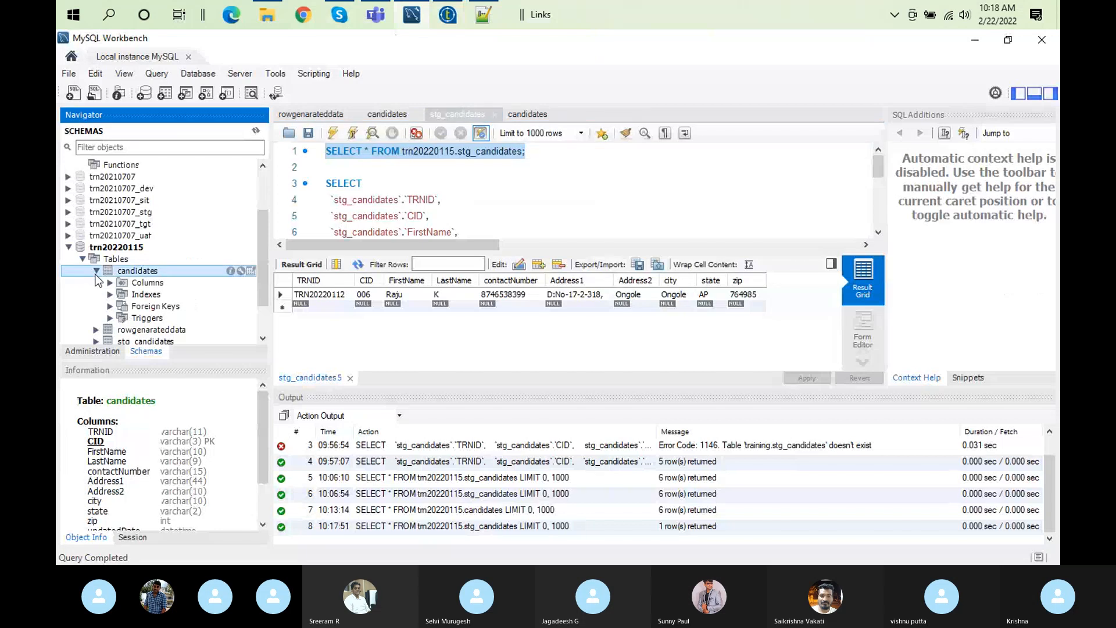
left_click(96, 271)
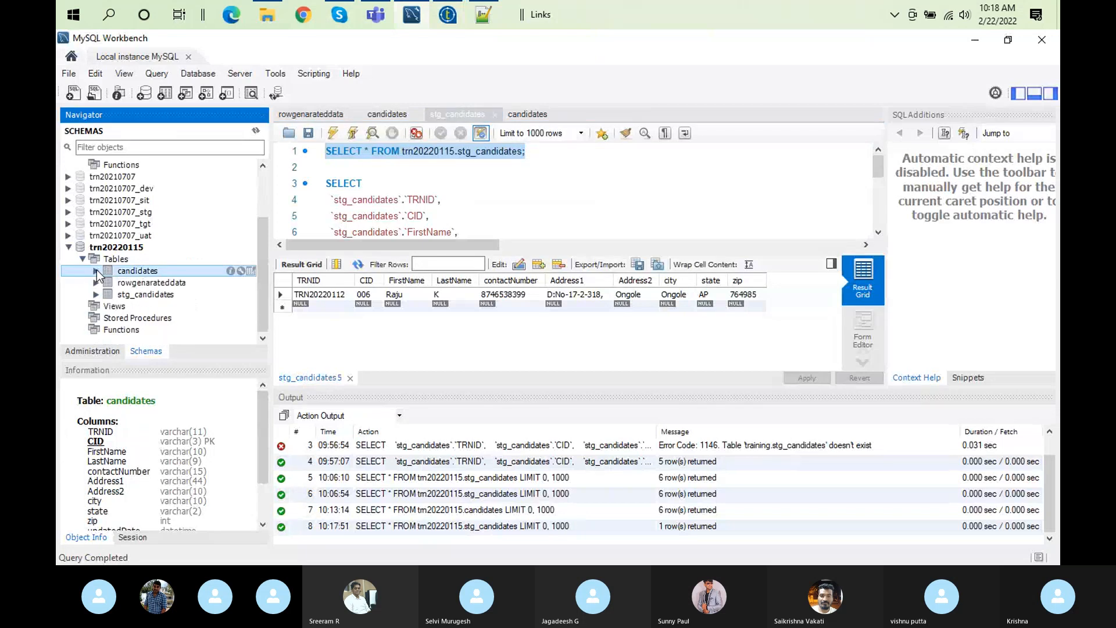
right_click(166, 295)
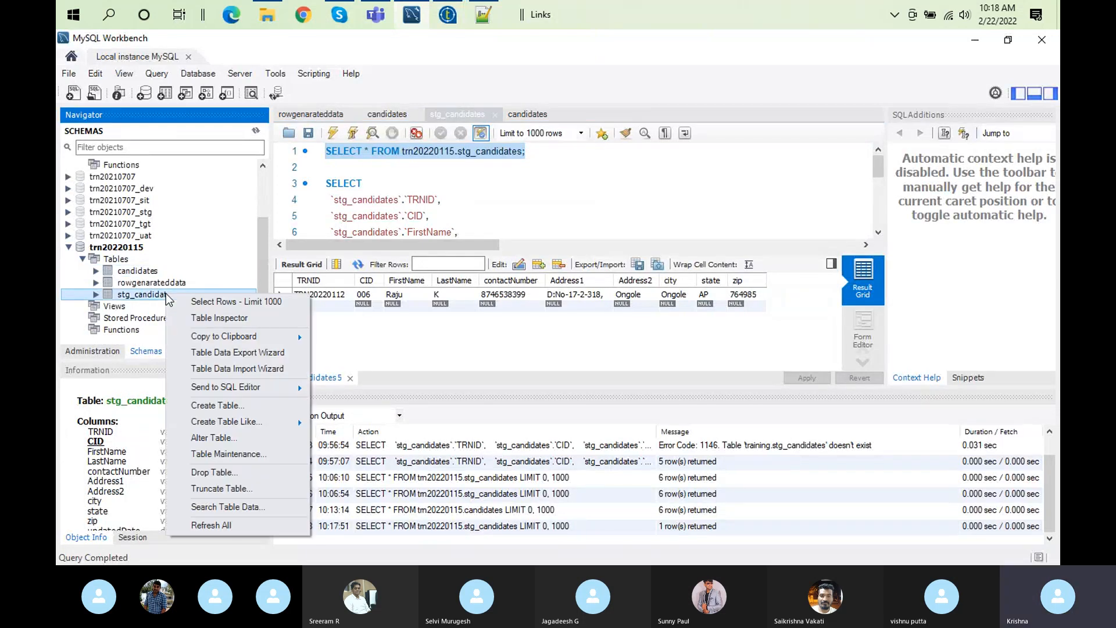
left_click(236, 441)
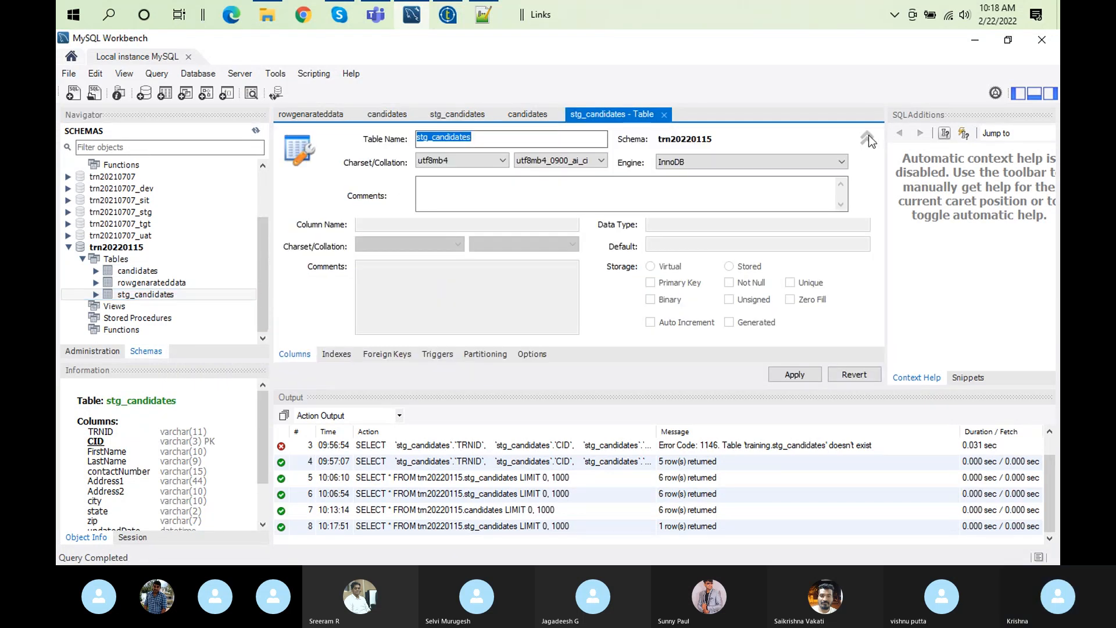
Step: Remove the primary key and not-null constraints from the TRNID column of stg_candidates and apply the ALTER TABLE script
left_click(868, 138)
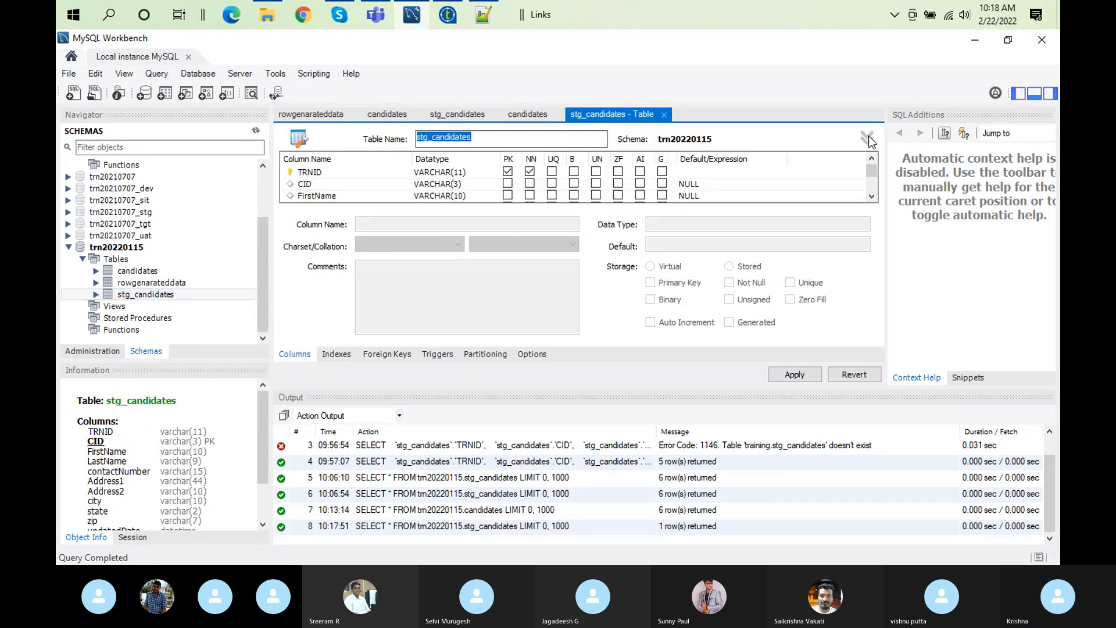
left_click(326, 171)
left_click(508, 172)
left_click(530, 172)
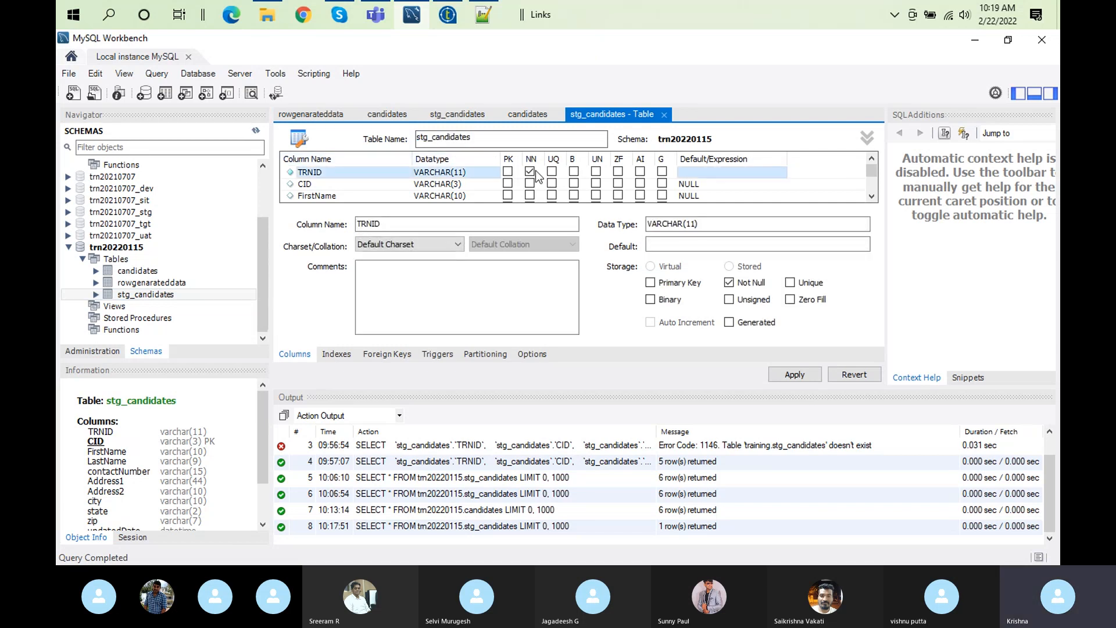
left_click(800, 375)
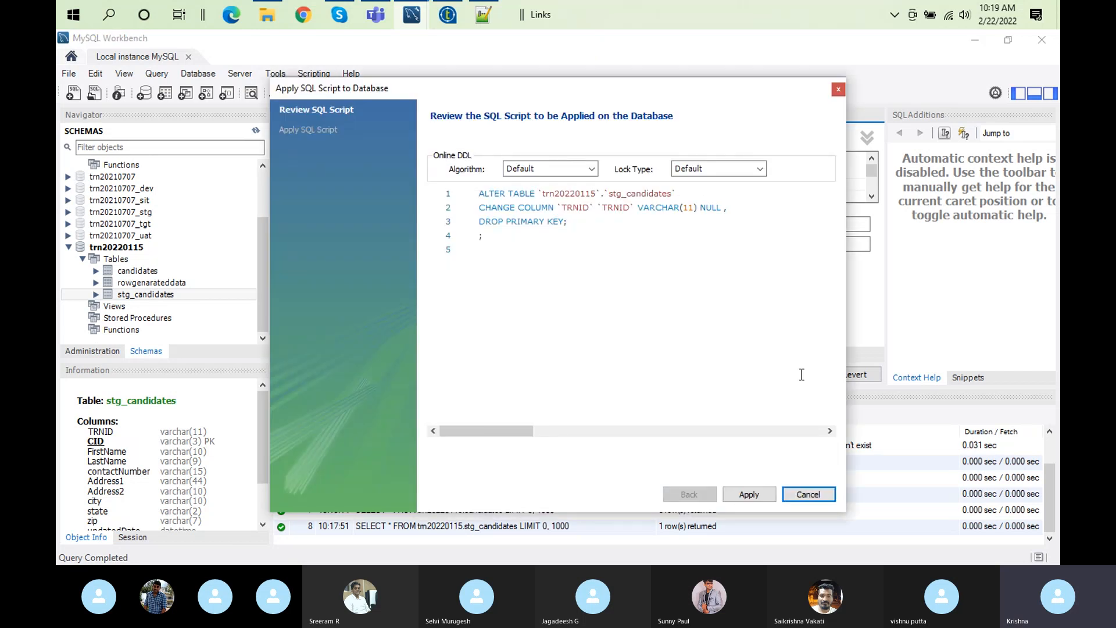
left_click(750, 495)
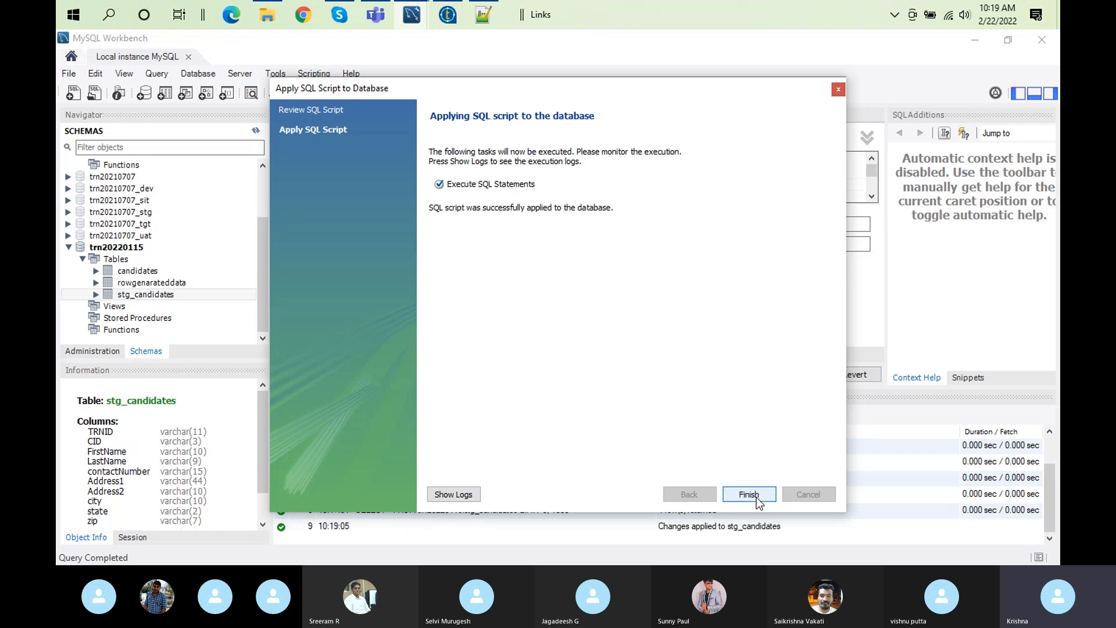
left_click(755, 495)
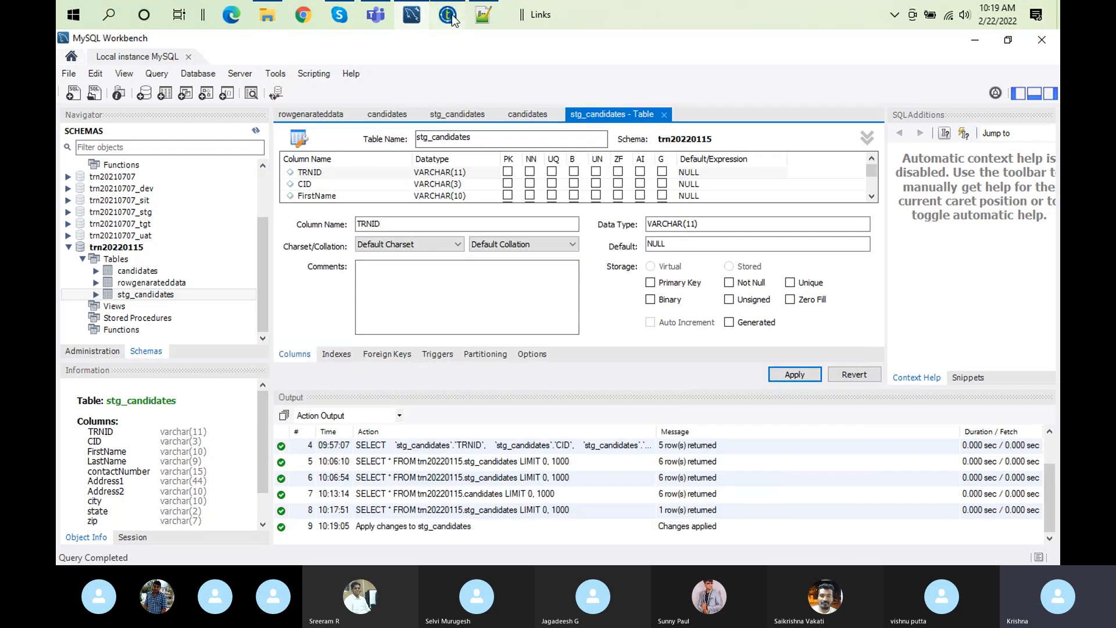
Step: Return to Talend, clear the execution log, check the tDBOutput_1 settings, and run the TRN_File_To_DB job again
left_click(452, 18)
left_click(618, 438)
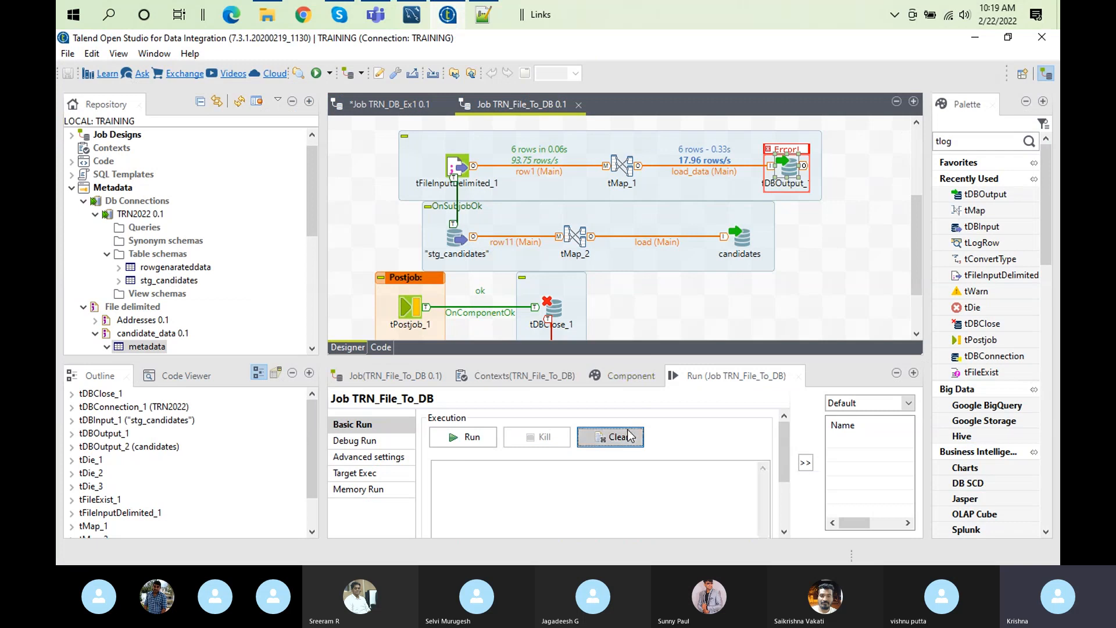
left_click(784, 160)
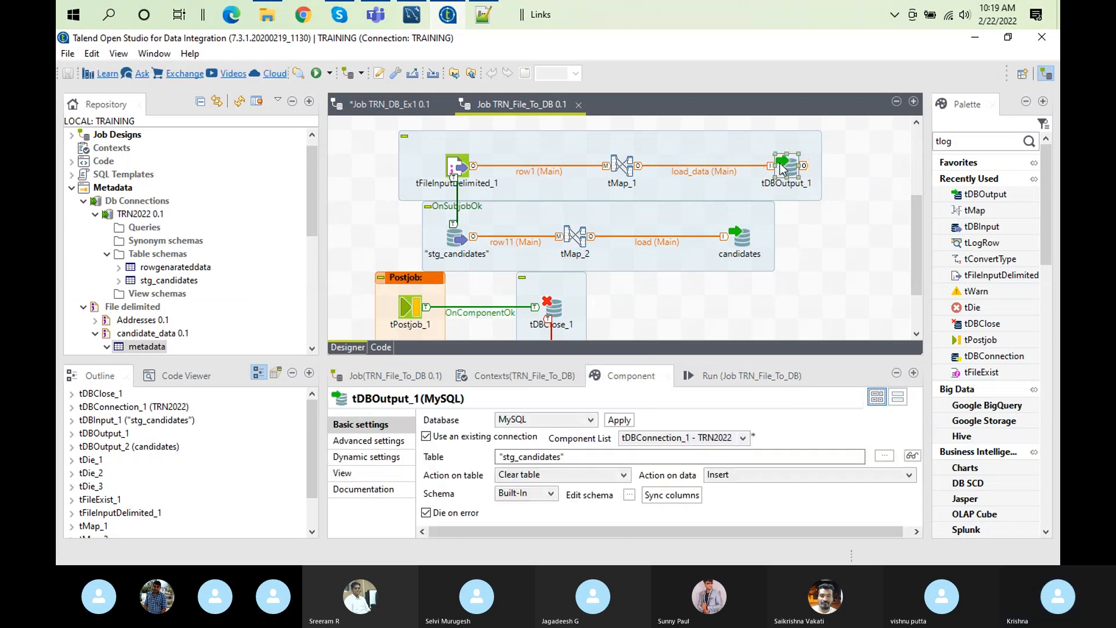
left_click(721, 370)
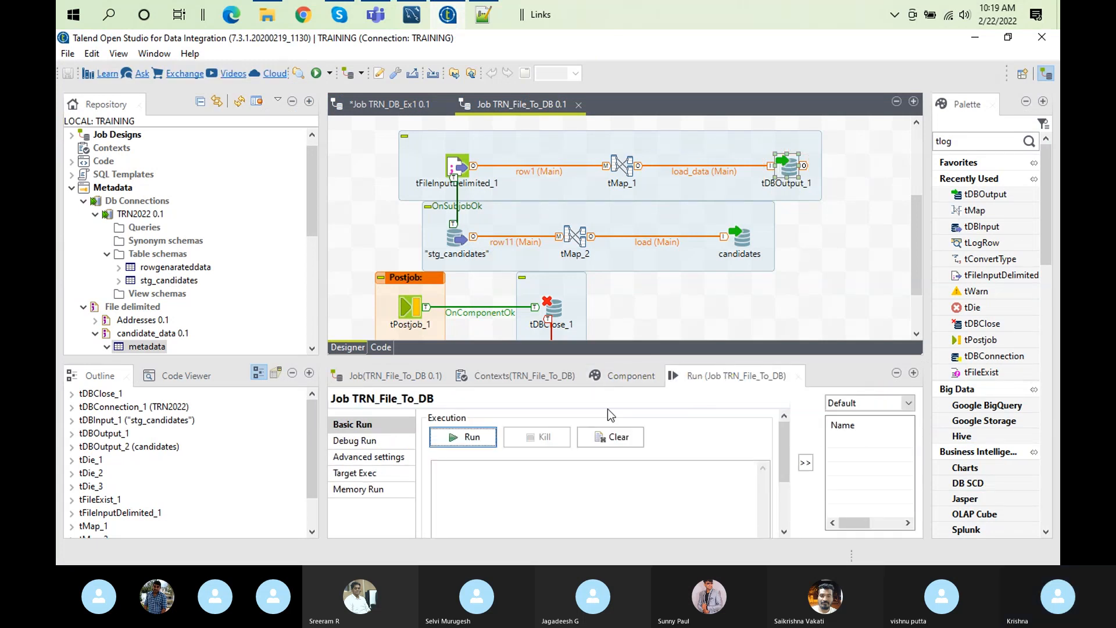
left_click(463, 437)
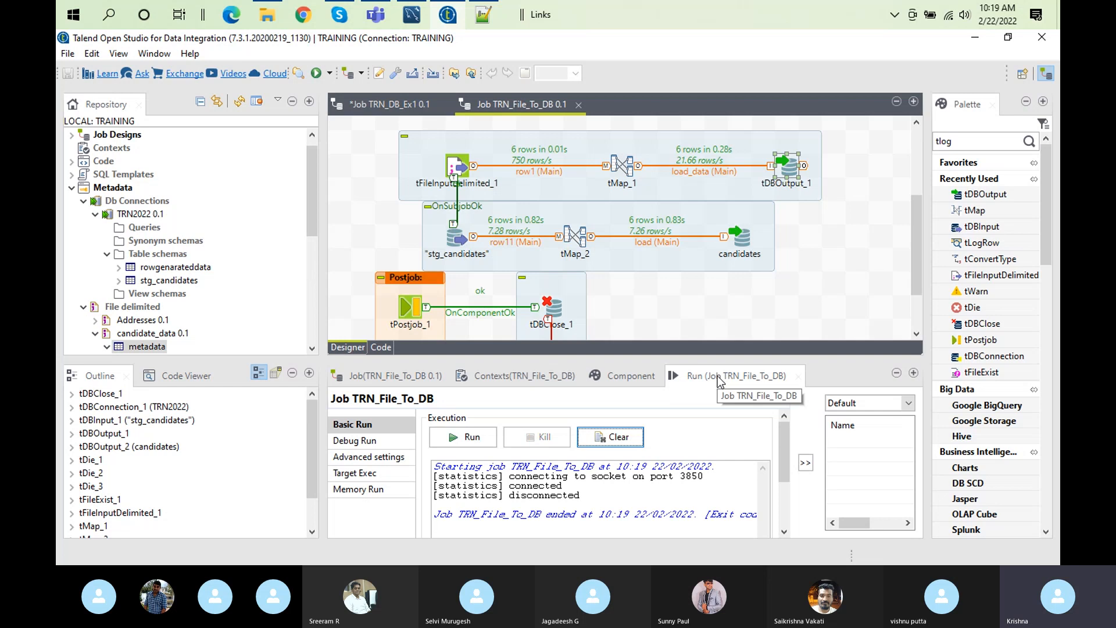
Step: Switch to MySQL Workbench, close the stg_candidates table editor, and rerun the SELECT query on trn20220115.candidates
left_click(410, 16)
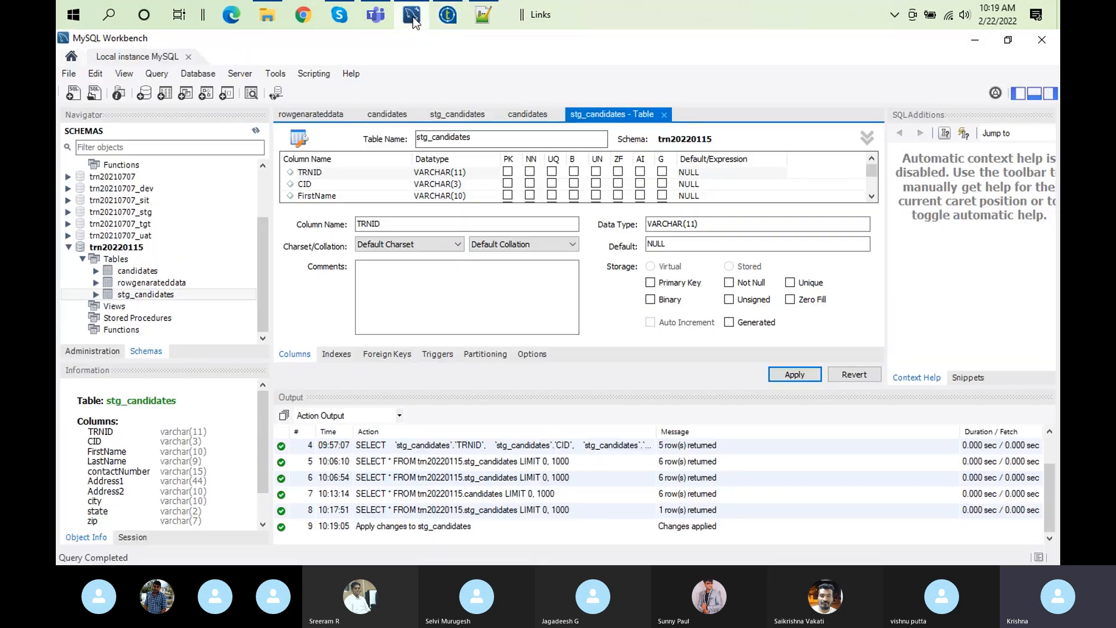
left_click(664, 115)
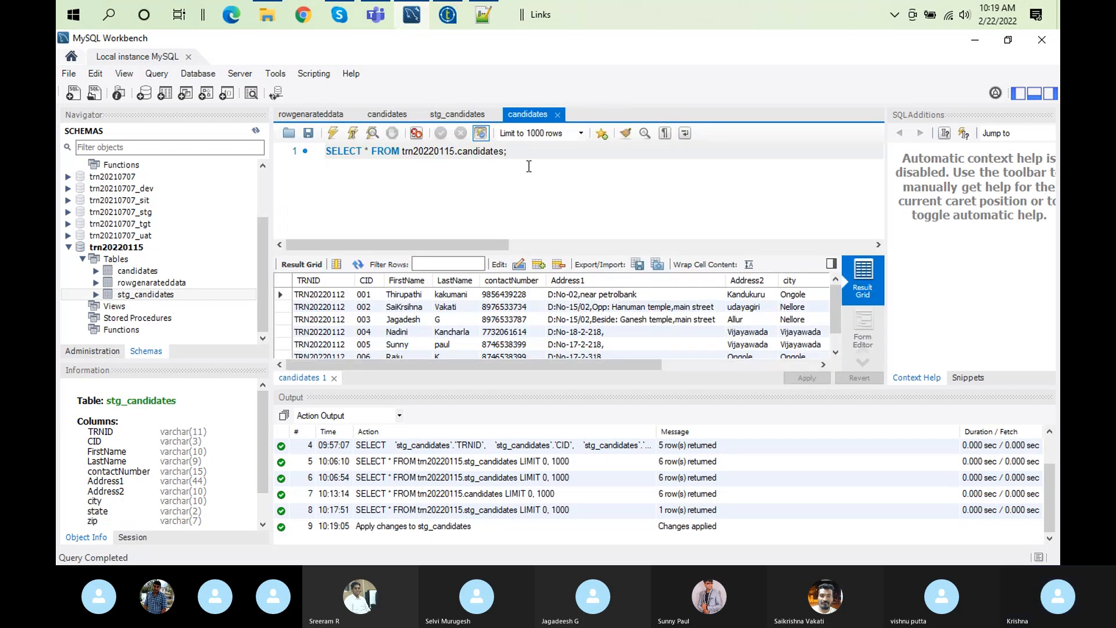
key("ctrl+a")
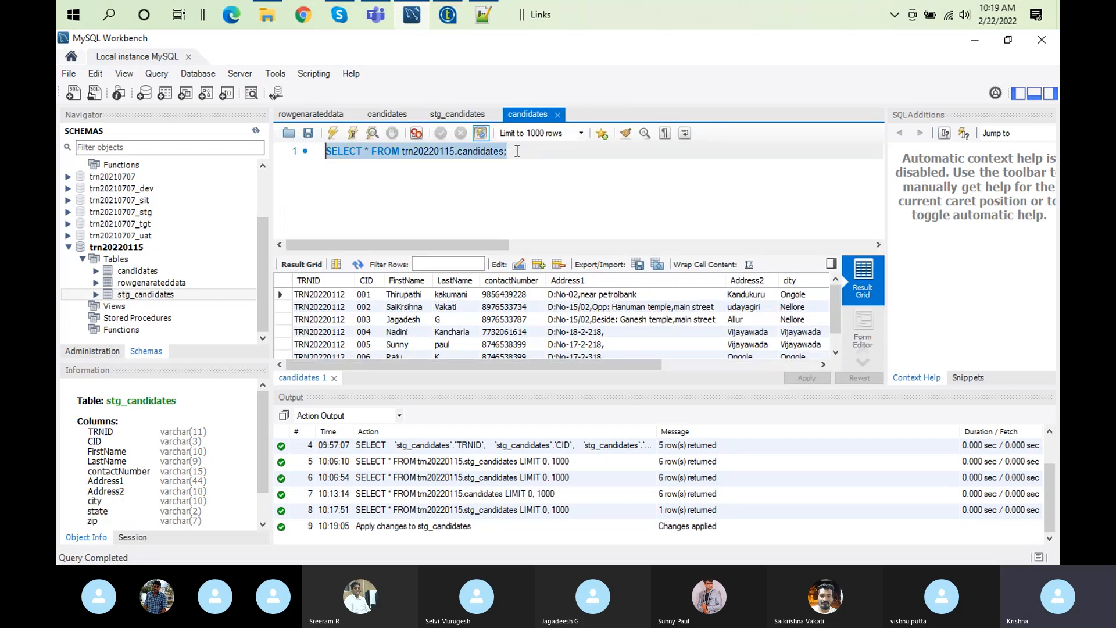
left_click(334, 135)
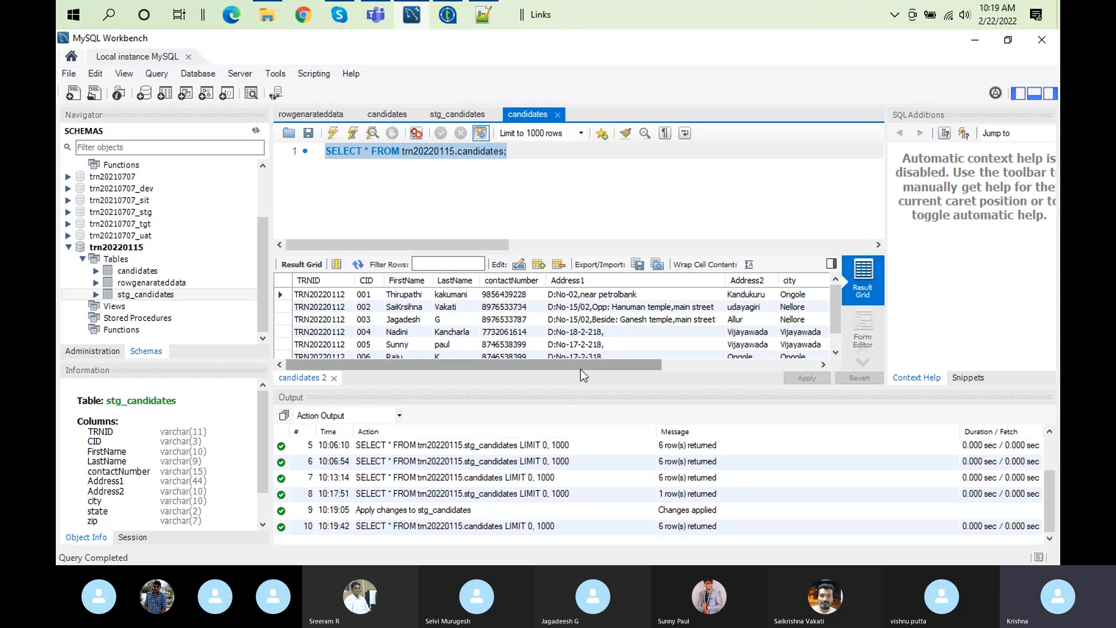
Step: Inspect the updatedDate and updatedBy columns in the candidates results, then rerun the SELECT query on trn20220115.stg_candidates and review its rows
left_click_drag(580, 369, 760, 339)
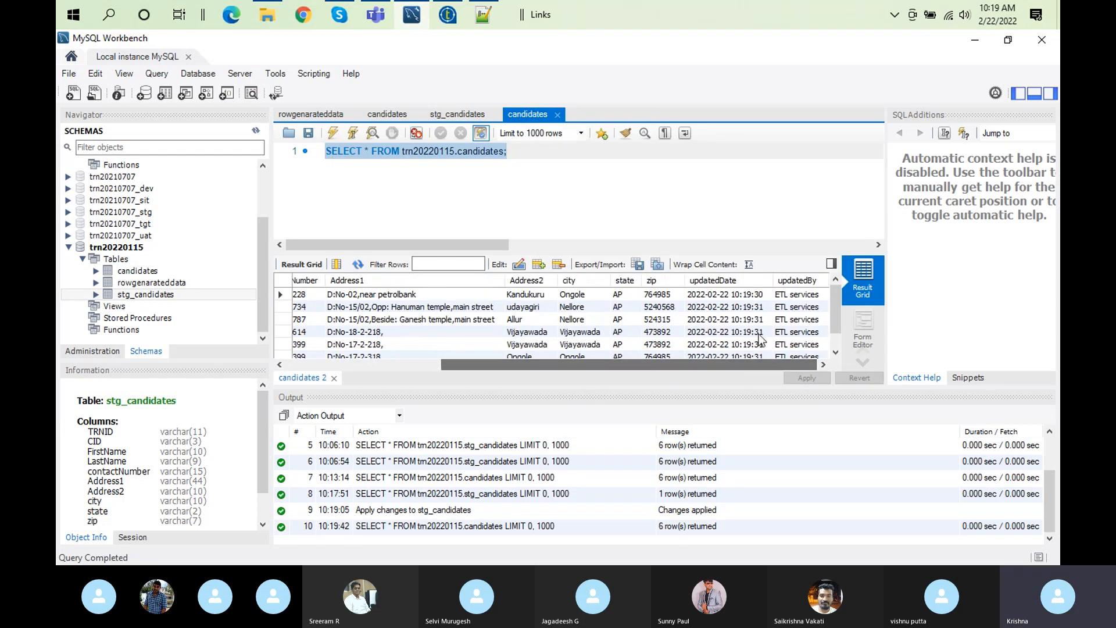
left_click_drag(563, 361, 403, 362)
left_click(456, 114)
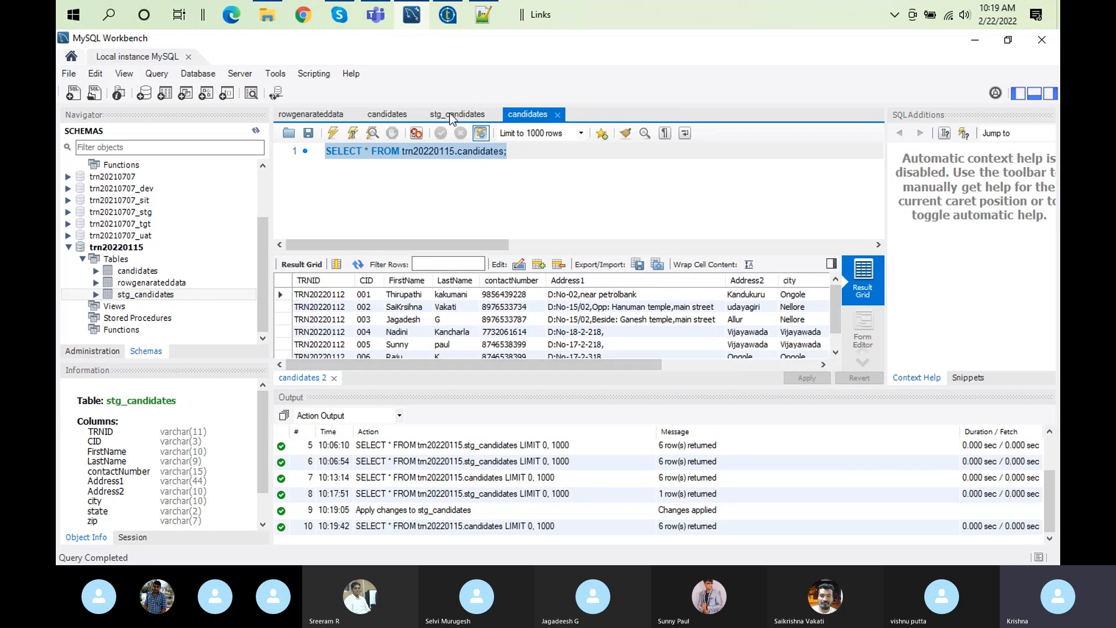
left_click(331, 137)
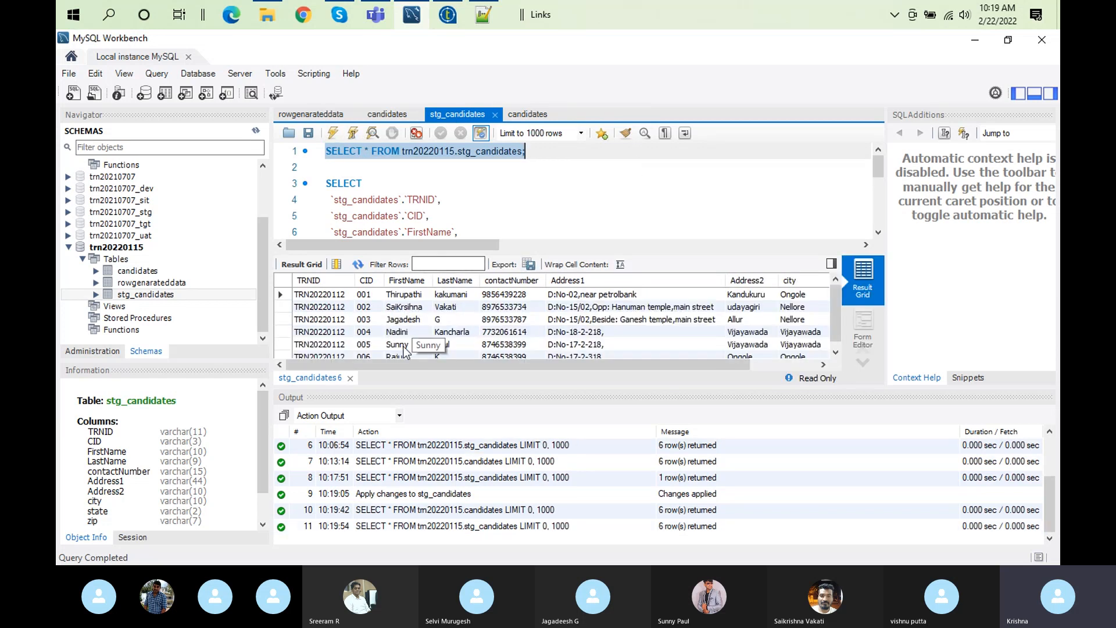
left_click_drag(645, 365, 553, 375)
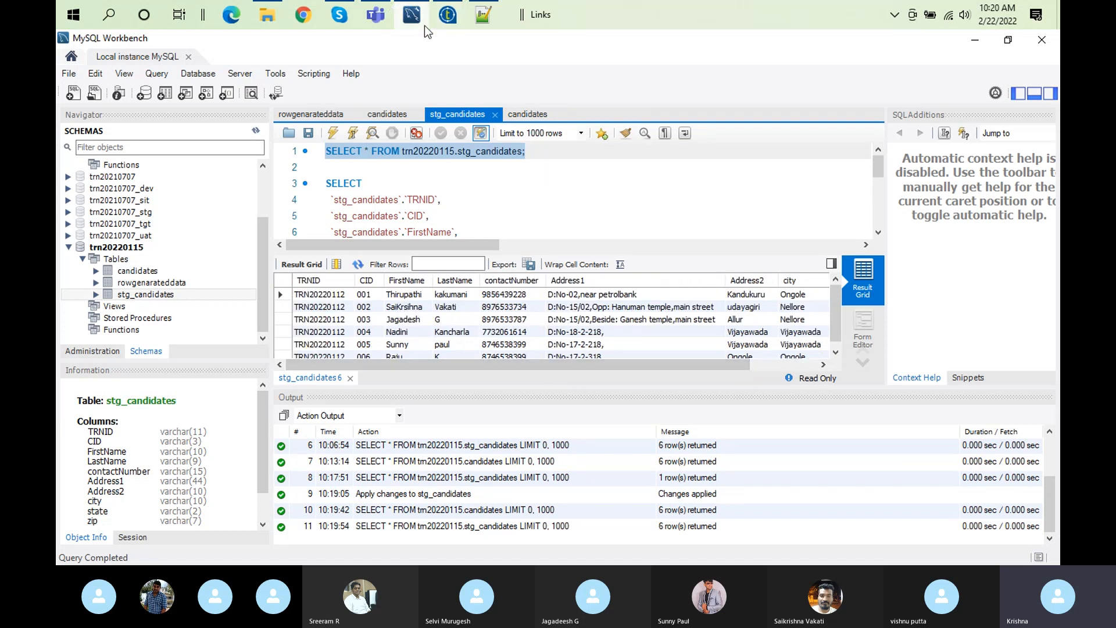
Step: Switch to Talend and move tDBOutput_1 and tMap_1 closer to tFileInputDelimited_1 in the first subjob
left_click(449, 18)
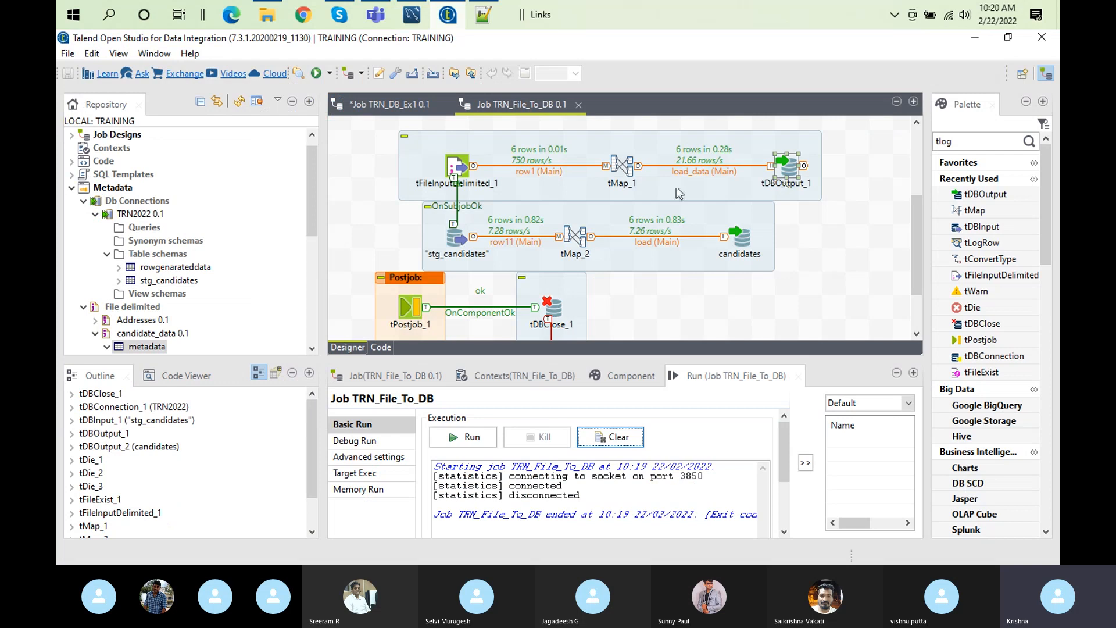
left_click_drag(779, 162, 704, 150)
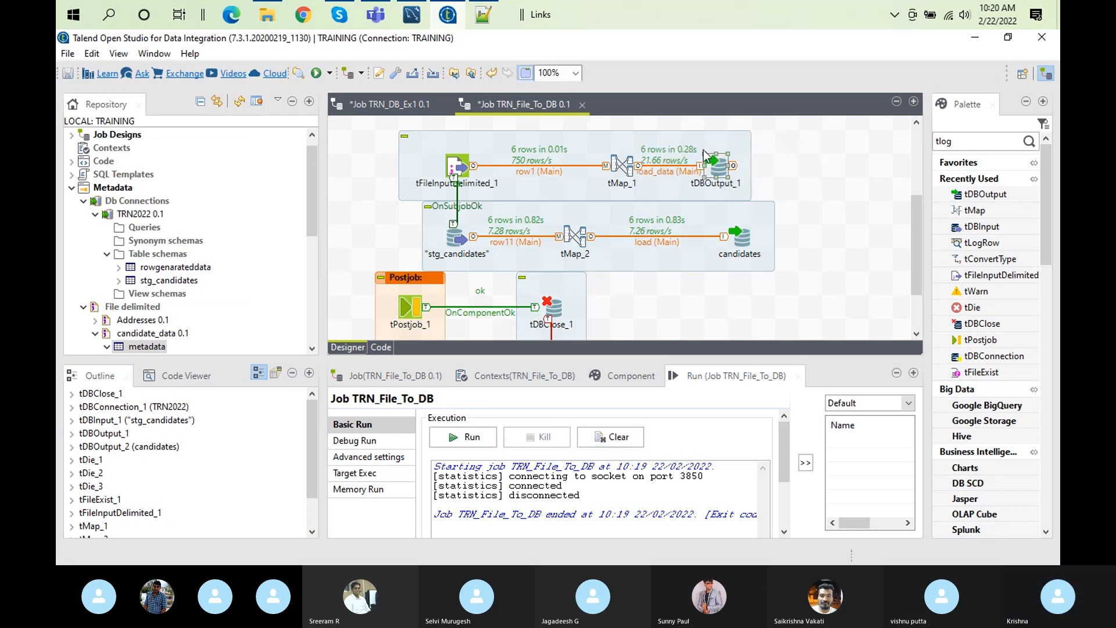
left_click_drag(622, 166, 583, 164)
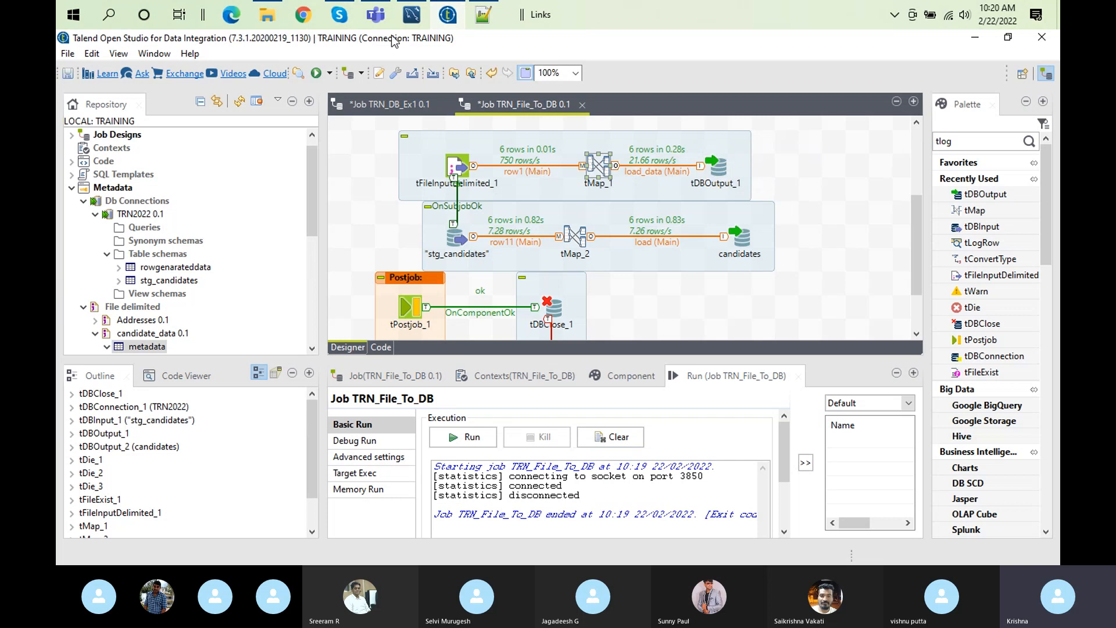
Step: Examine the candidates.txt source rows in Notepad++, then return to Talend and look over the whole TRN_File_To_DB job design
left_click(483, 15)
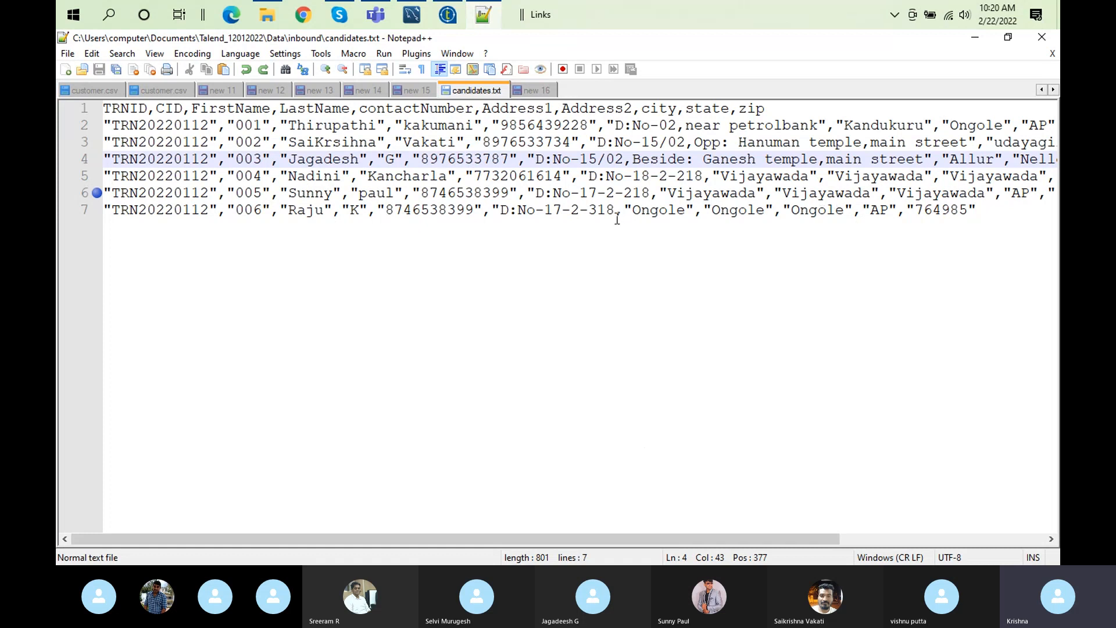
left_click(448, 15)
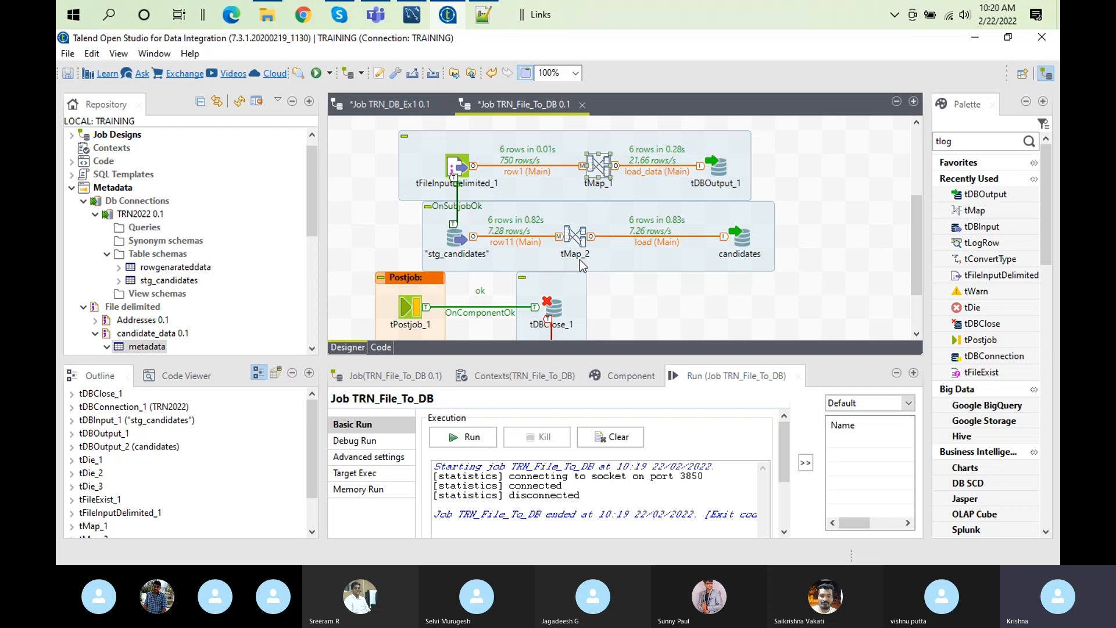
double_click(537, 107)
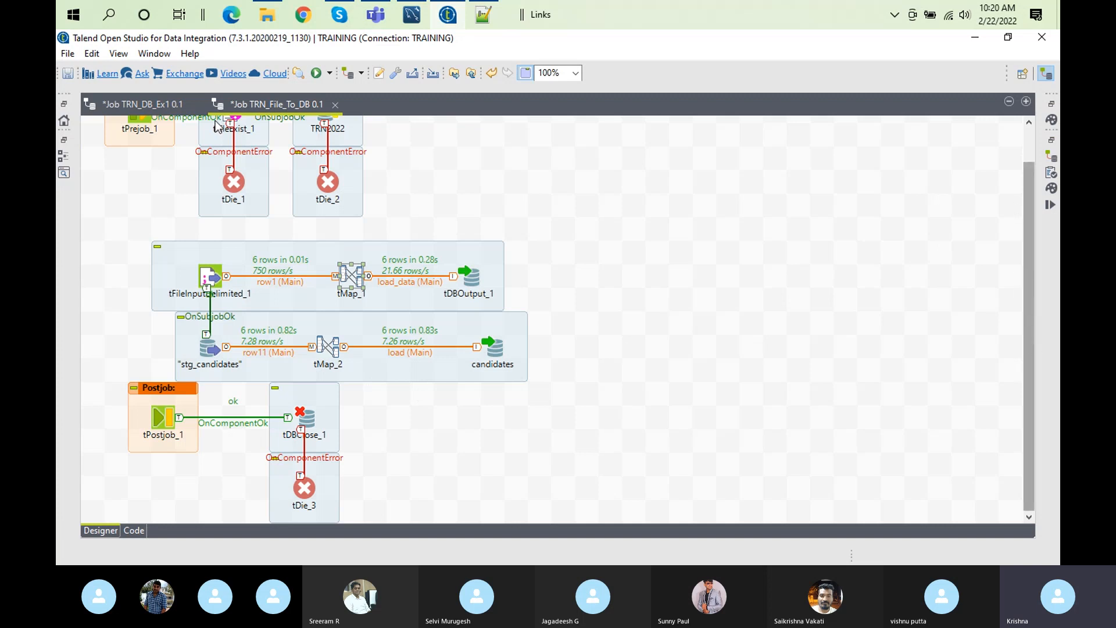
double_click(283, 103)
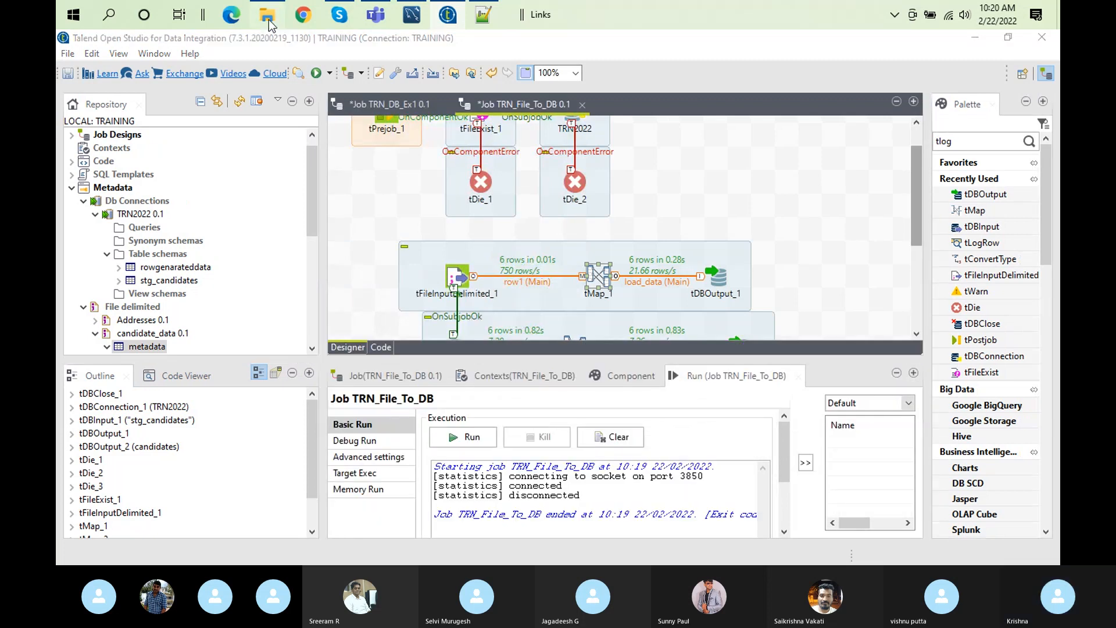
Step: In File Explorer, move candidates.txt from Documents\Talend_12012022\Data\inbound to the Talend_12012022 folder
left_click(269, 20)
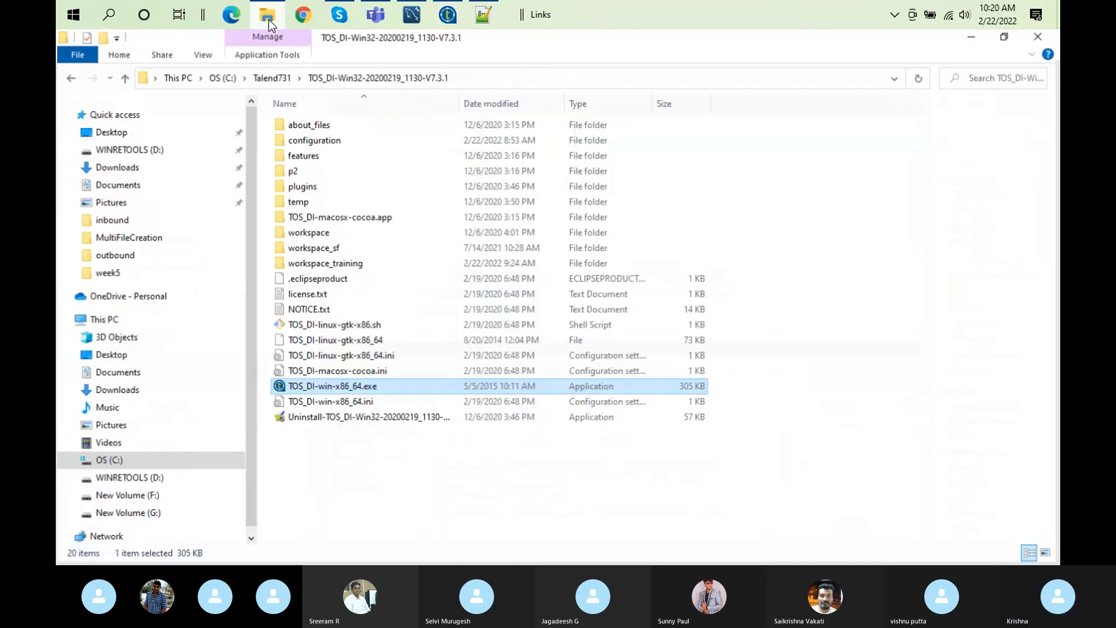
left_click(135, 185)
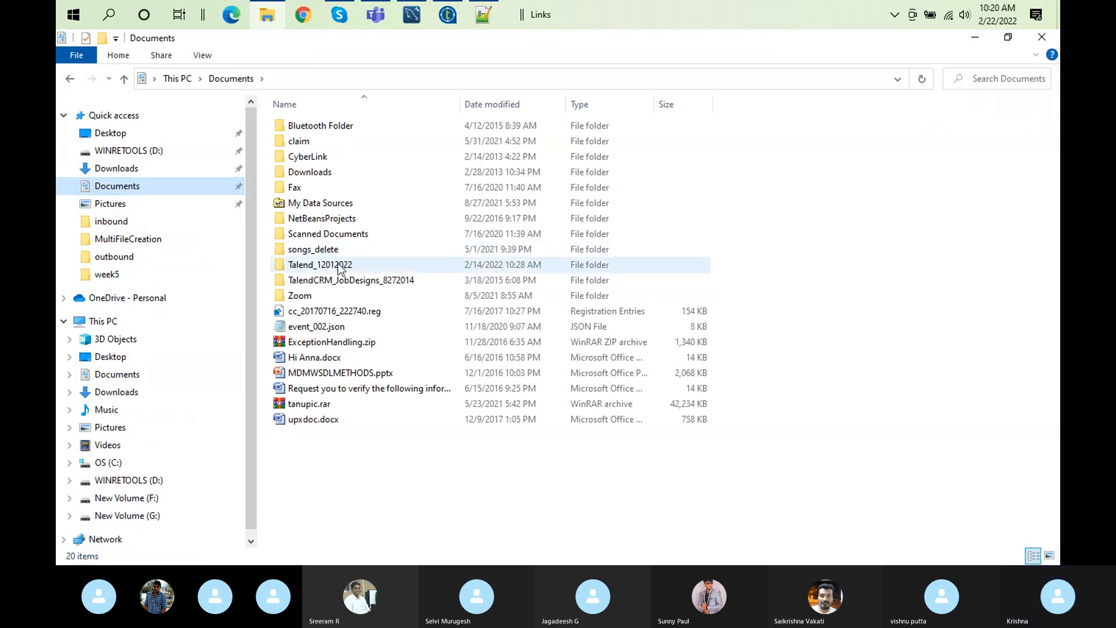
double_click(337, 264)
double_click(310, 159)
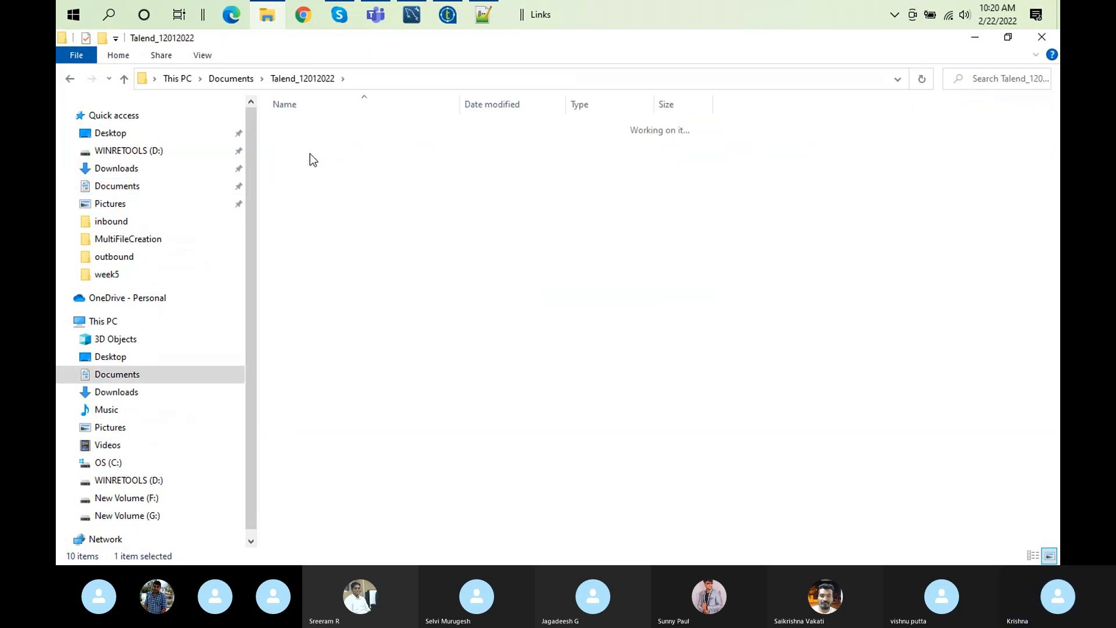
double_click(305, 129)
left_click(336, 127)
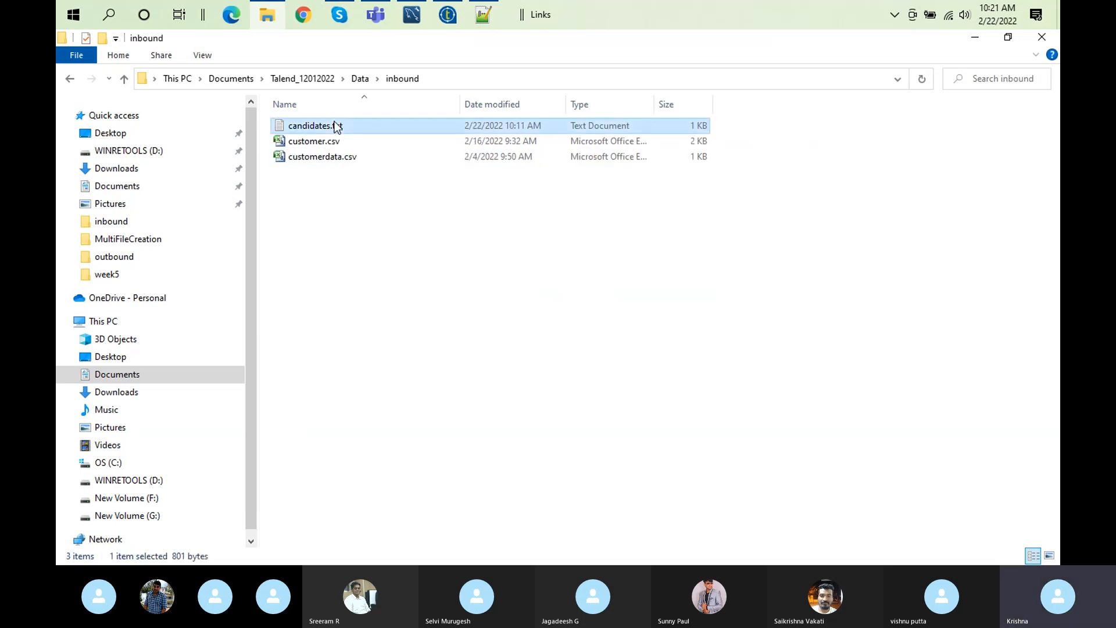
left_click(321, 79)
right_click(383, 277)
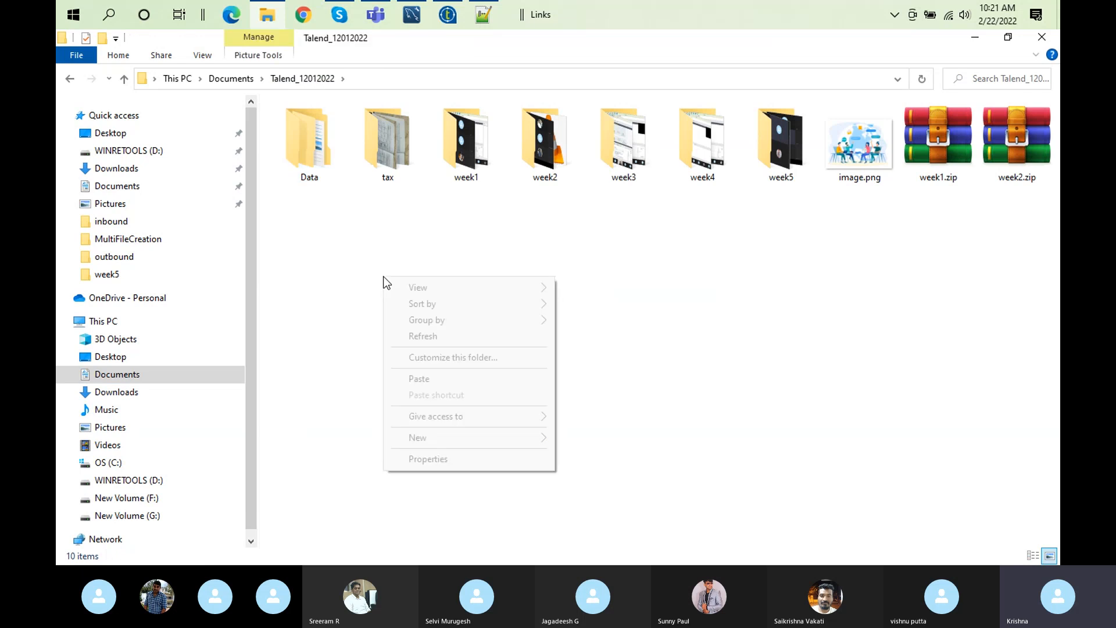
left_click(441, 379)
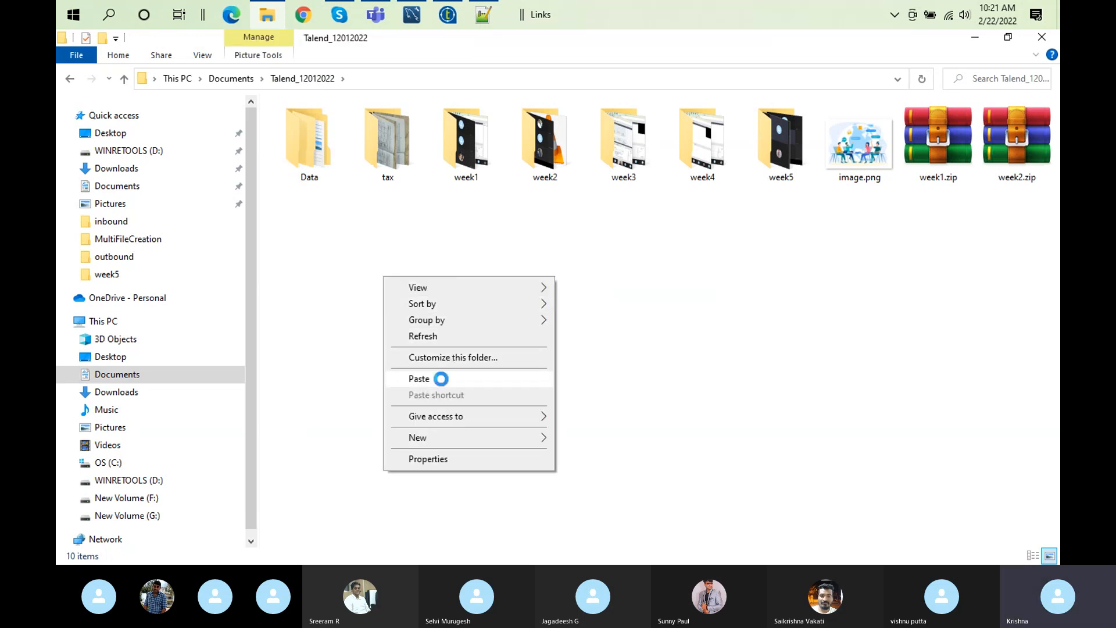
Step: Return to Talend, clear the execution log, run TRN_File_To_DB without the input file, and read the full console output
left_click(447, 16)
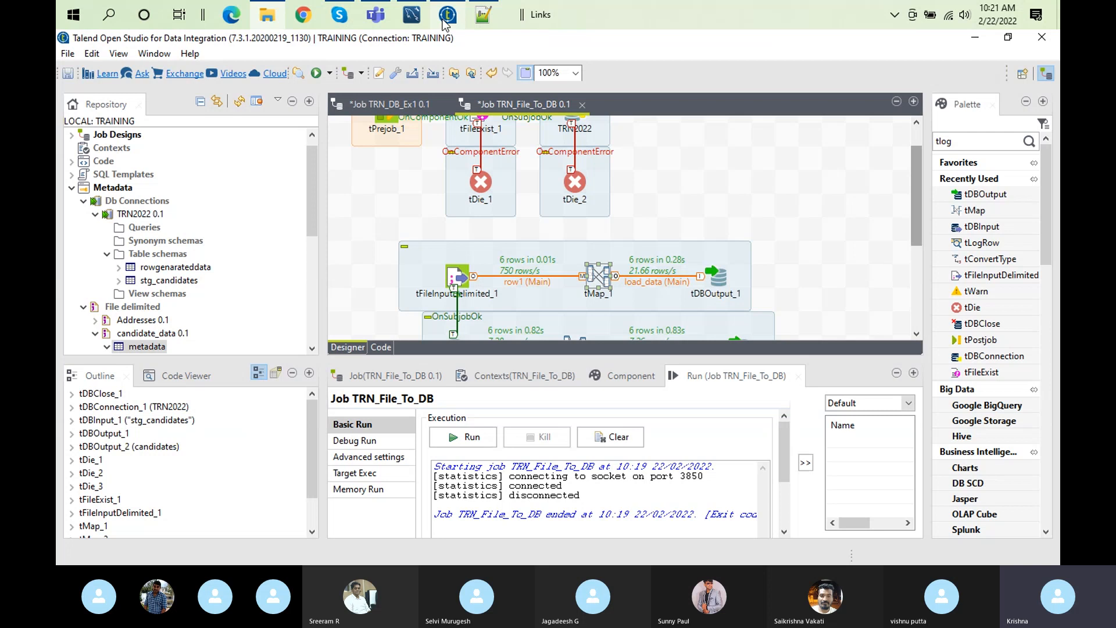
left_click(609, 438)
left_click(467, 442)
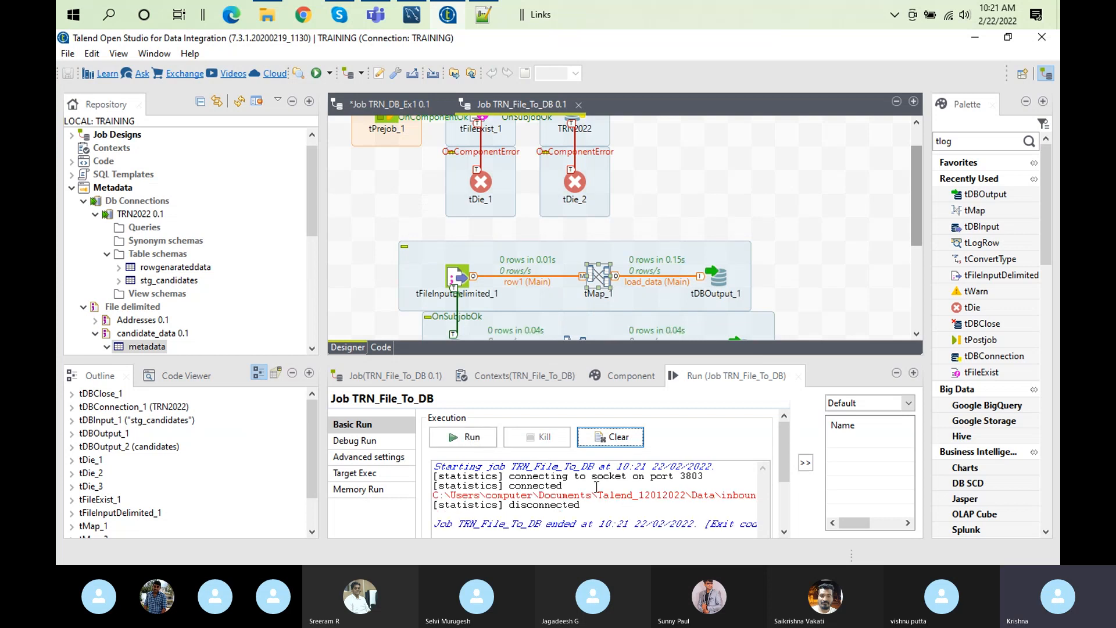
double_click(715, 375)
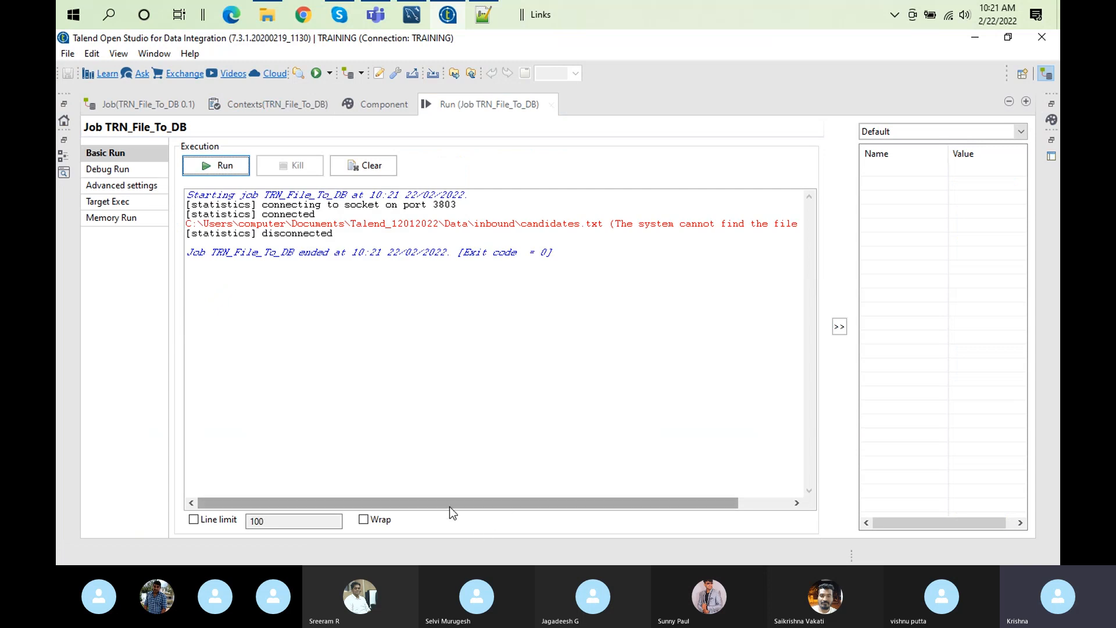
left_click_drag(447, 503, 715, 499)
double_click(461, 111)
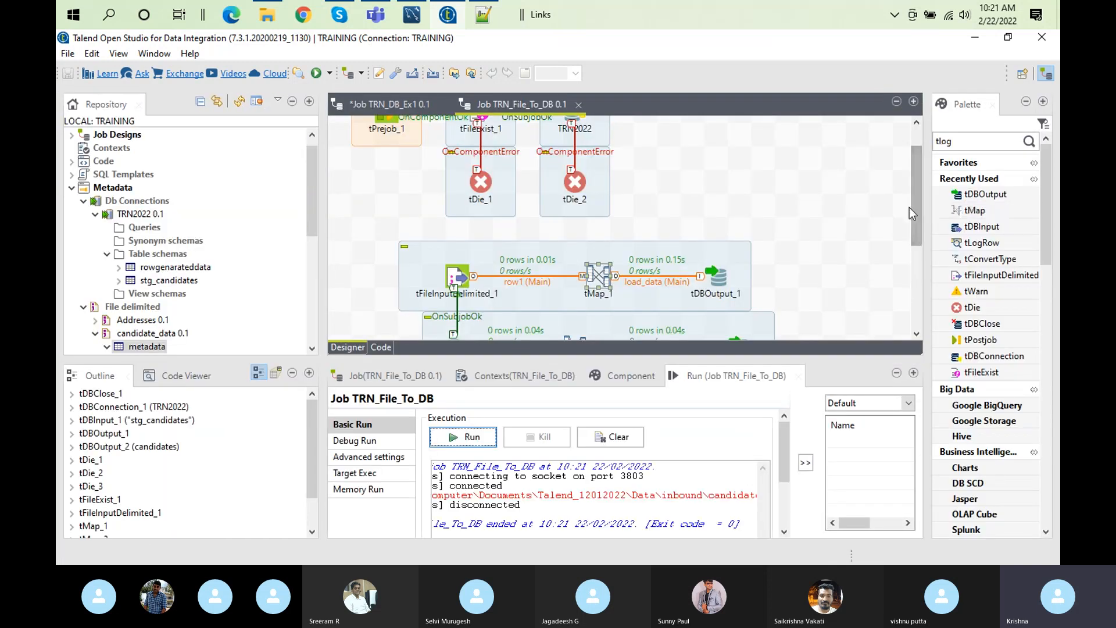
Step: Replace the OnSubjobOk link from tFileExist_1 to the TRN2022 connection with a Run if trigger
left_click_drag(912, 221, 909, 149)
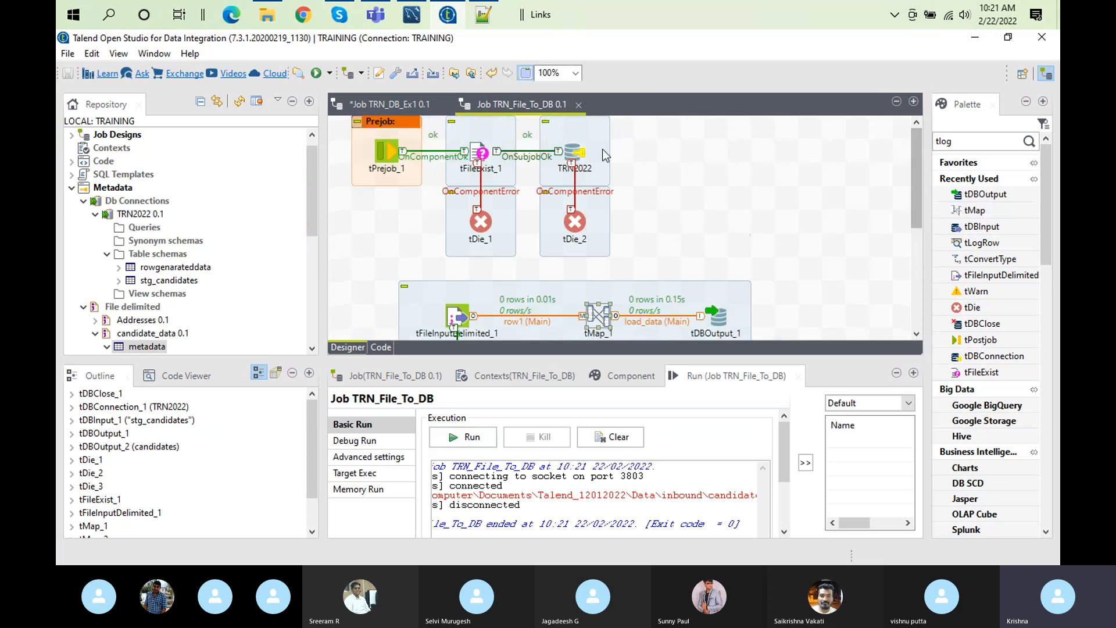
left_click(518, 156)
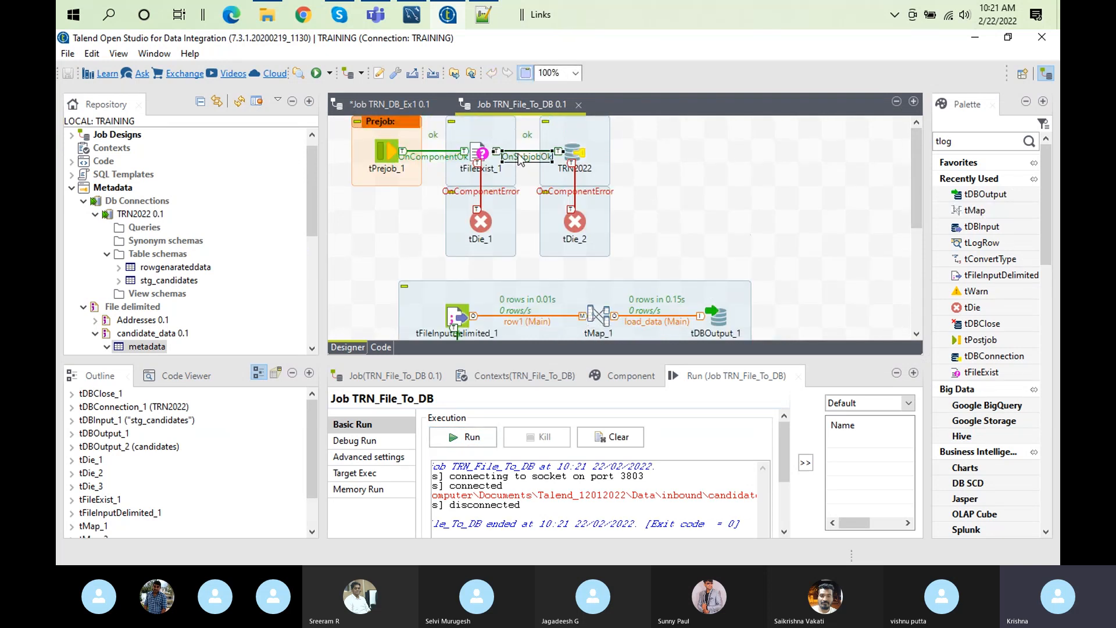
key("Delete")
left_click(484, 152)
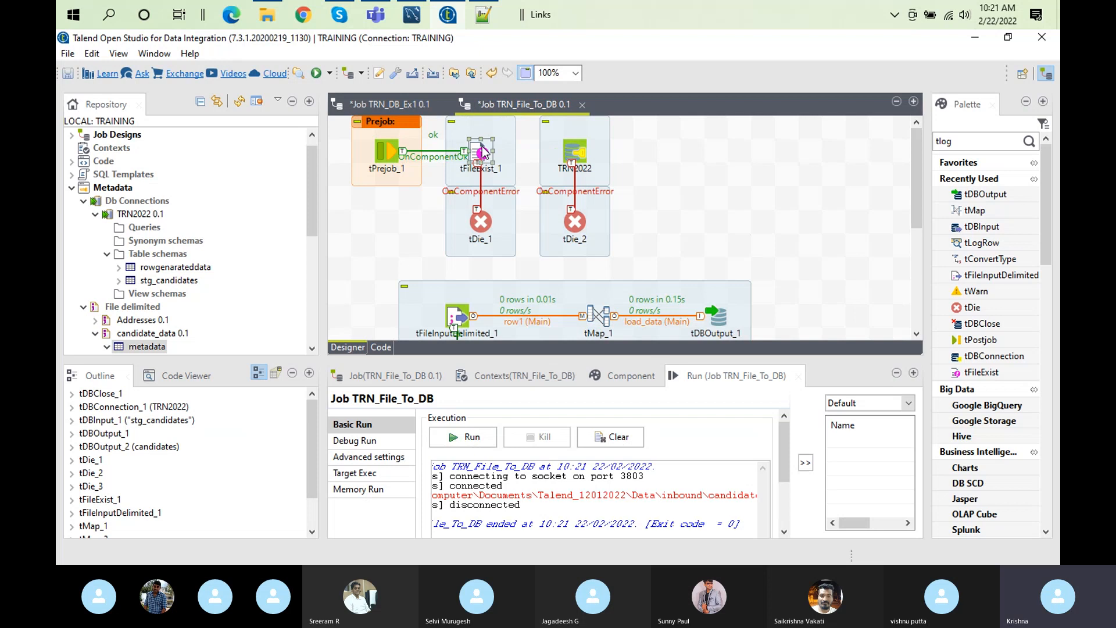
right_click(483, 152)
mouse_move(546, 161)
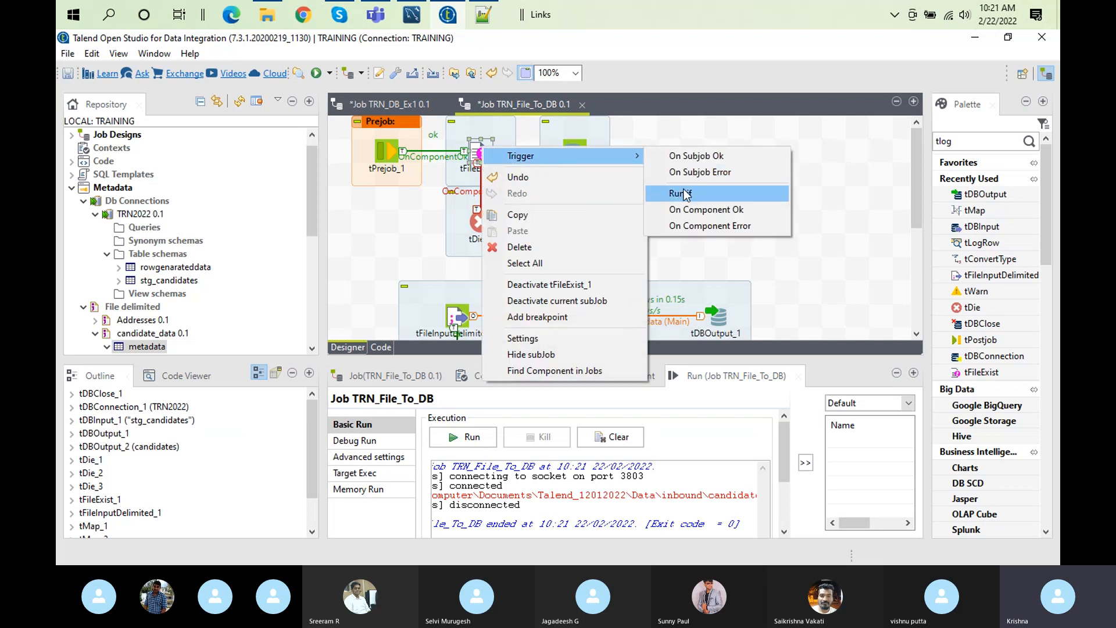
left_click(681, 193)
left_click(581, 153)
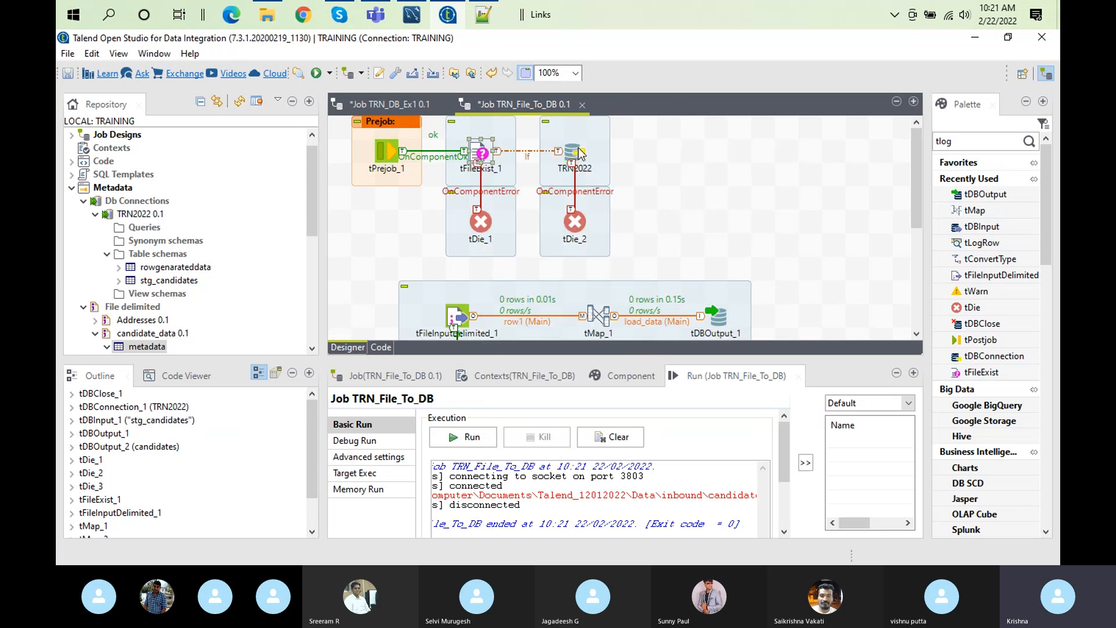
Step: Set the condition of the If link to TRN2022 to ((Boolean)globalMap.get("tFileExist_1_EXISTS")) using tFileExist_1's Exists variable
left_click(528, 155)
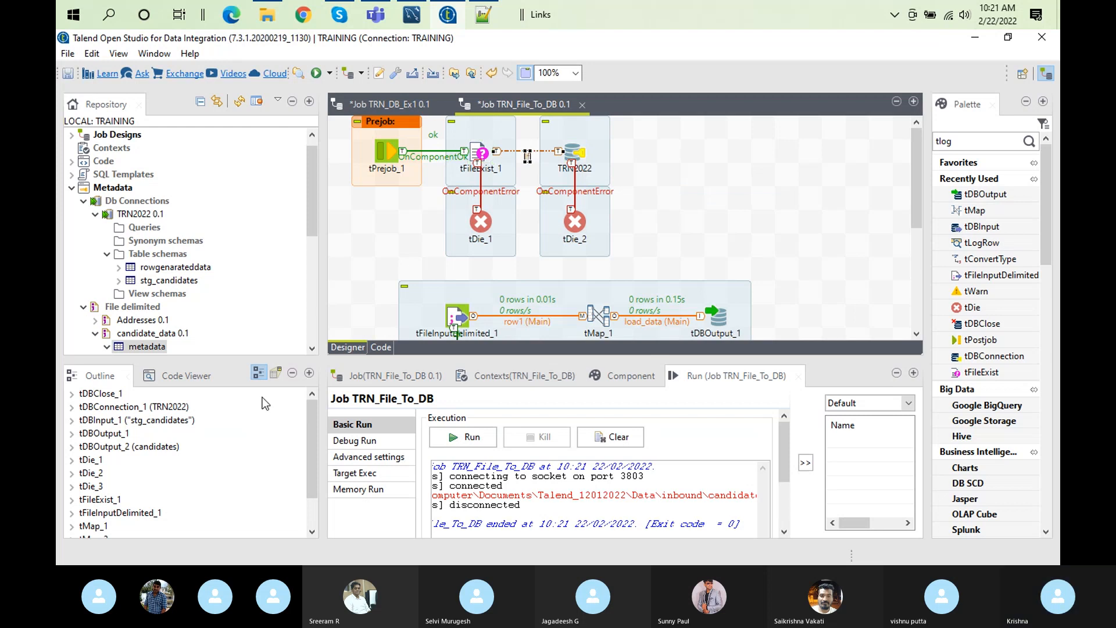
left_click(72, 500)
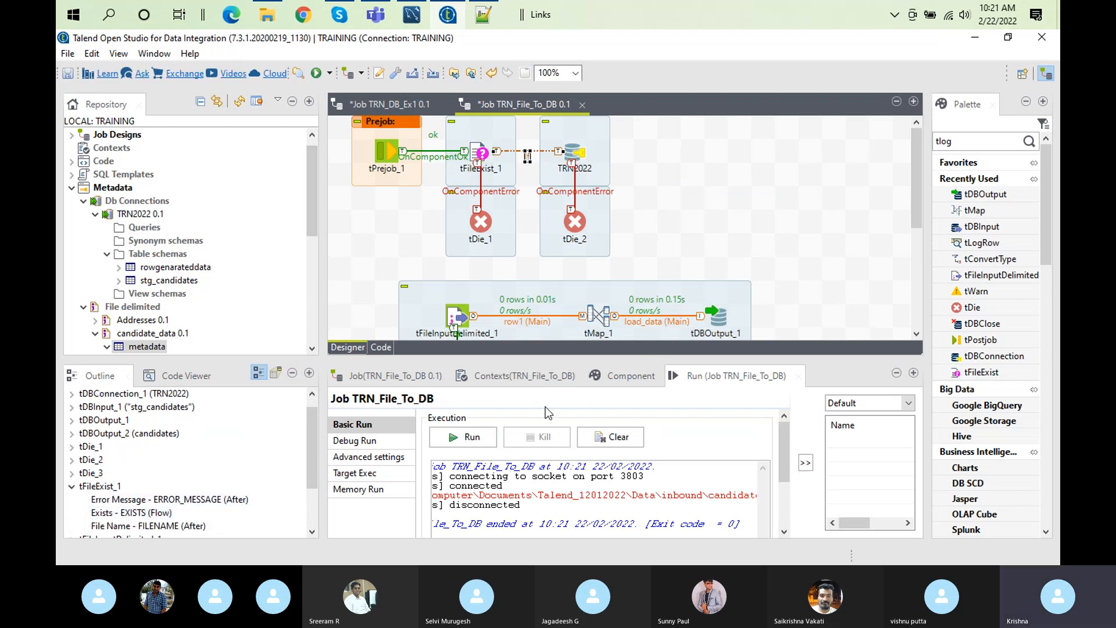
left_click(650, 379)
left_click_drag(131, 513, 630, 435)
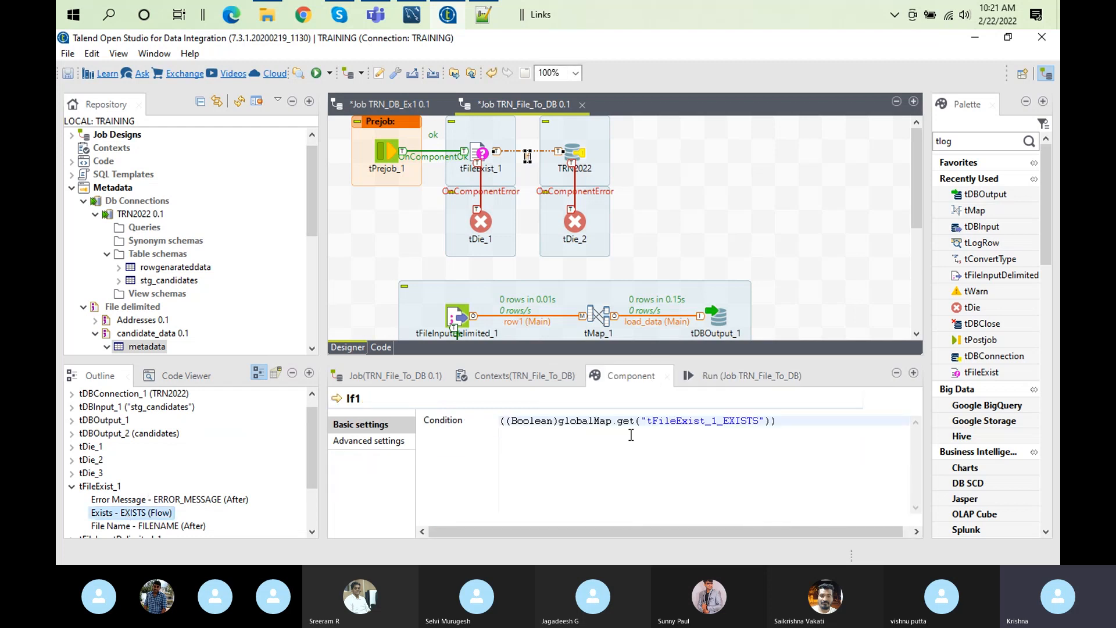
Step: Replace the OnComponentError link from tFileExist_1 to tDie_1 with a Run if trigger and open its condition
left_click(483, 192)
key("Delete")
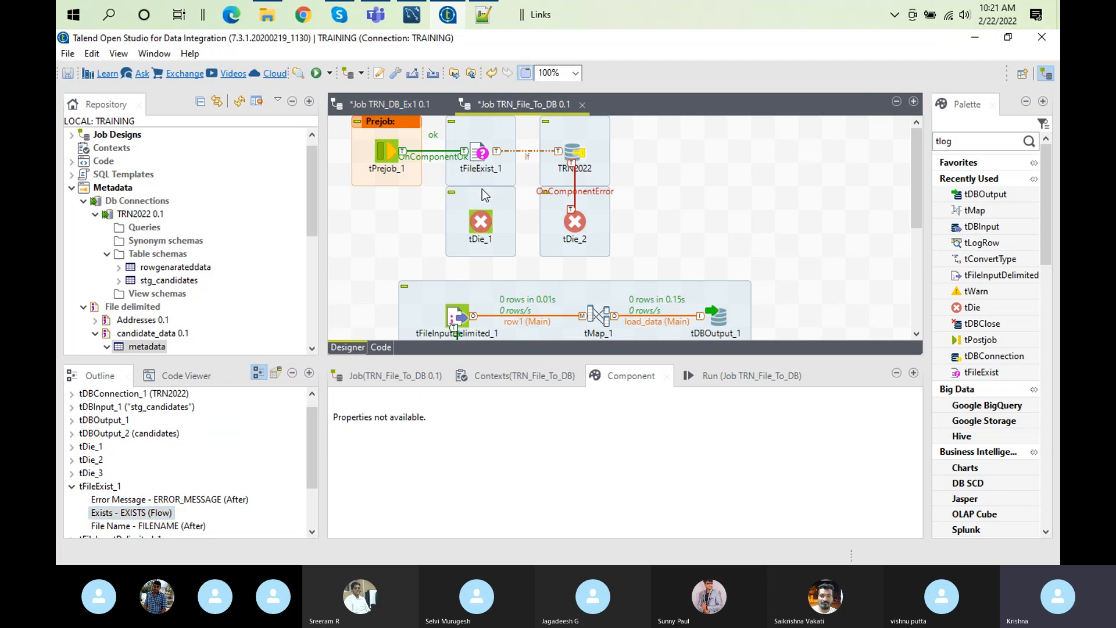
left_click(475, 149)
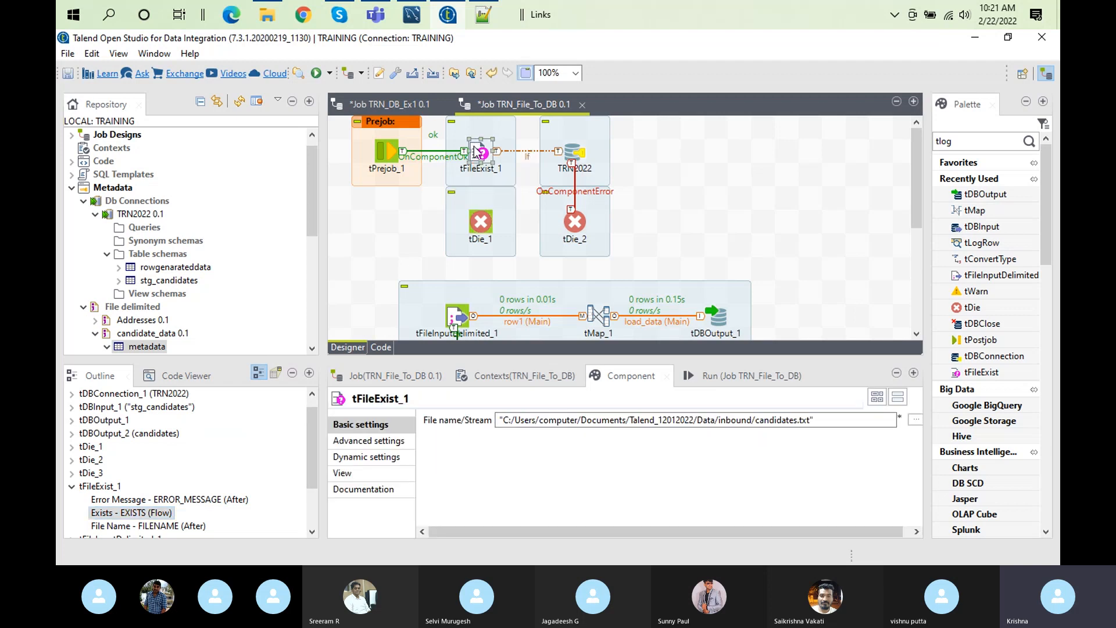
right_click(474, 145)
mouse_move(594, 157)
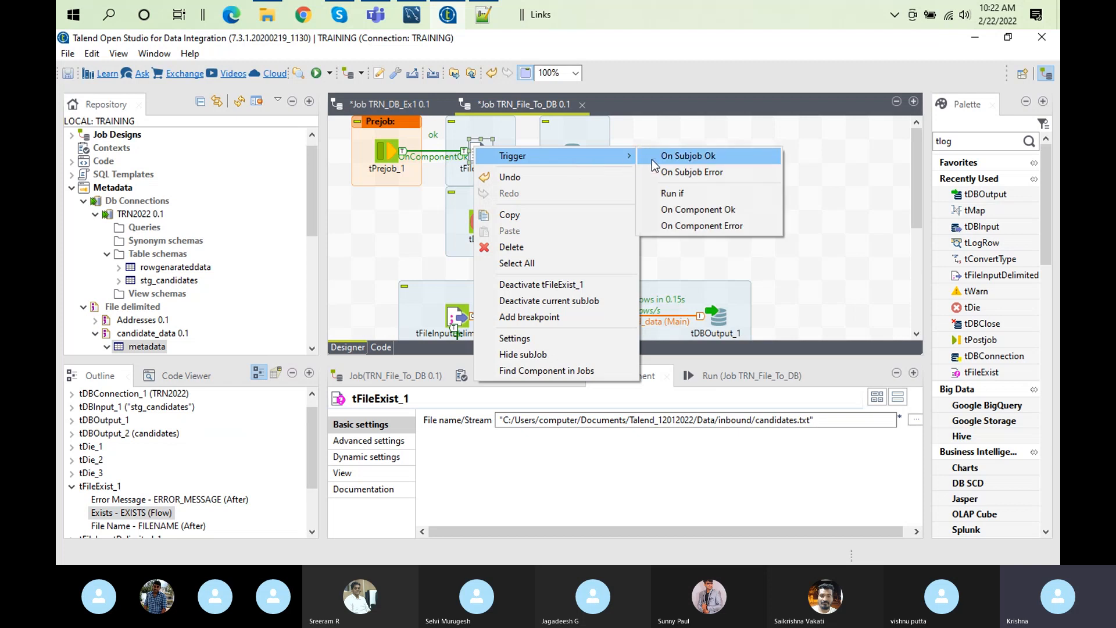
left_click(672, 195)
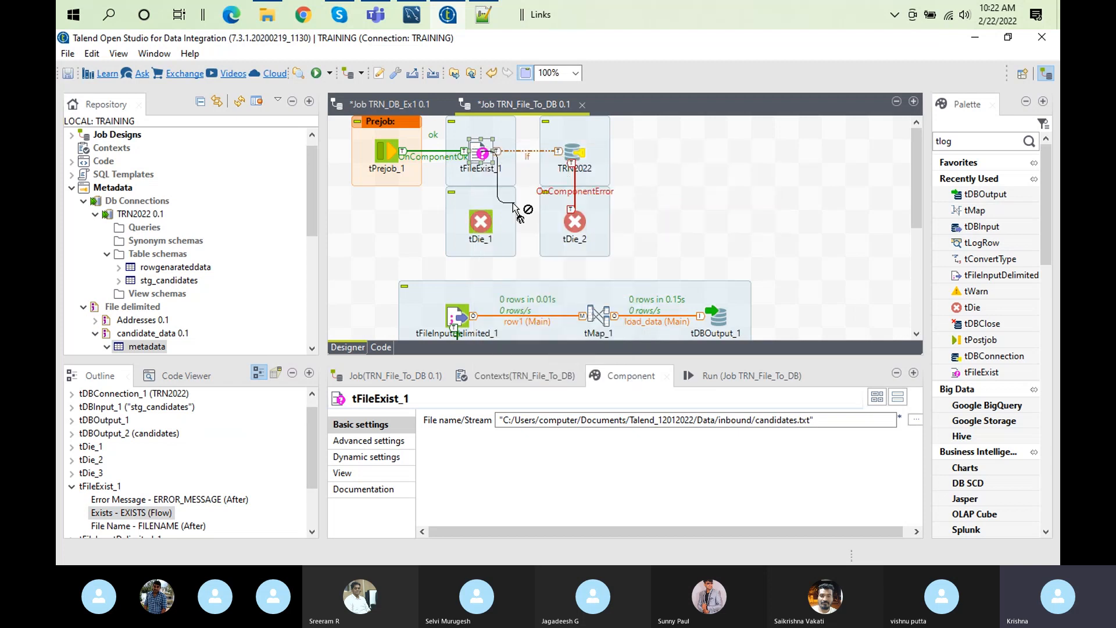
left_click(483, 223)
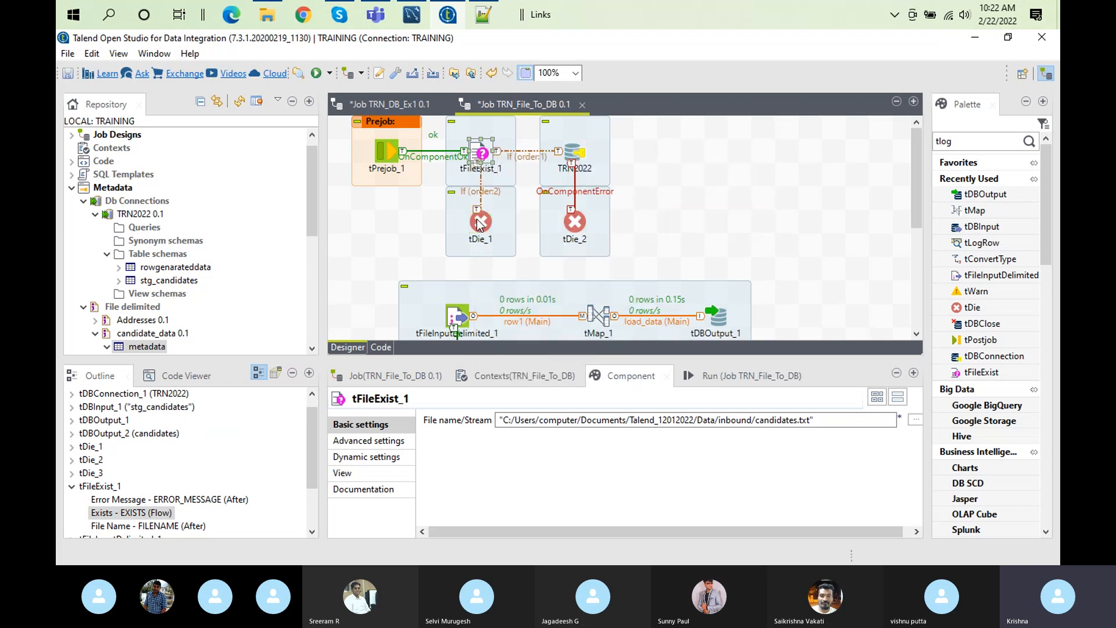
left_click(494, 192)
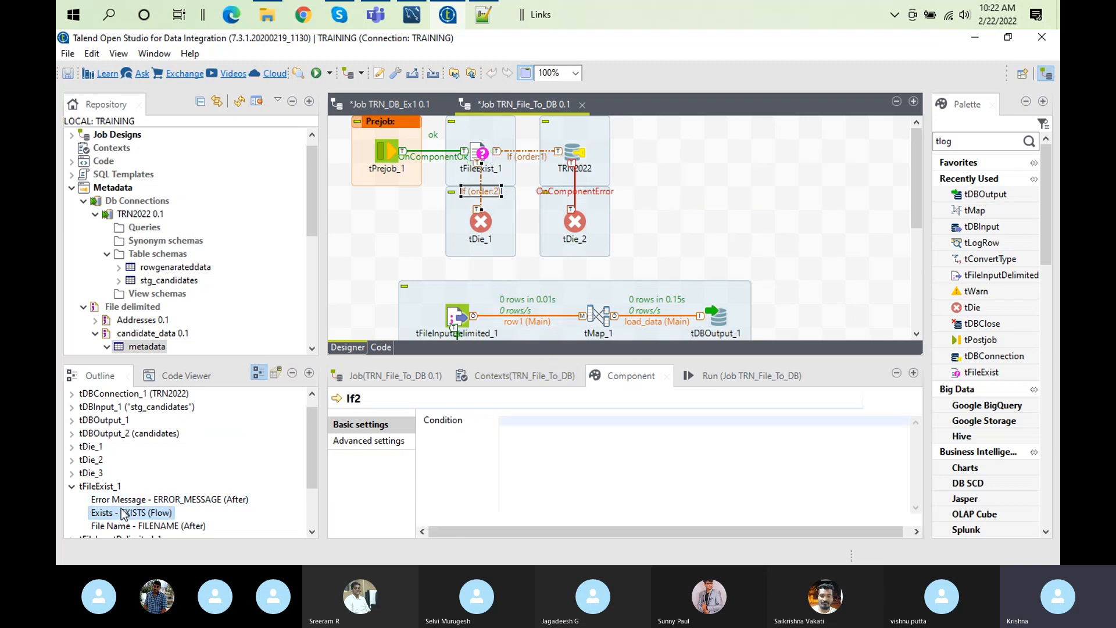
Step: Set the condition of the If link to tDie_1 to !((Boolean)globalMap.get("tFileExist_1_EXISTS")) using tFileExist_1's Exists variable
left_click_drag(128, 514, 618, 459)
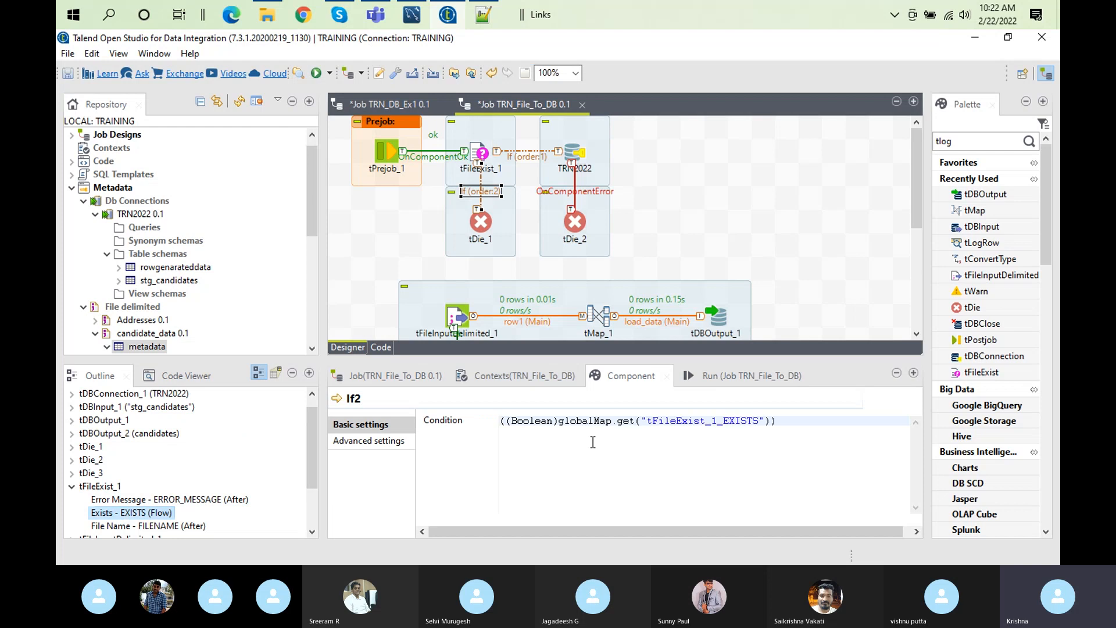
left_click(506, 421)
type("!")
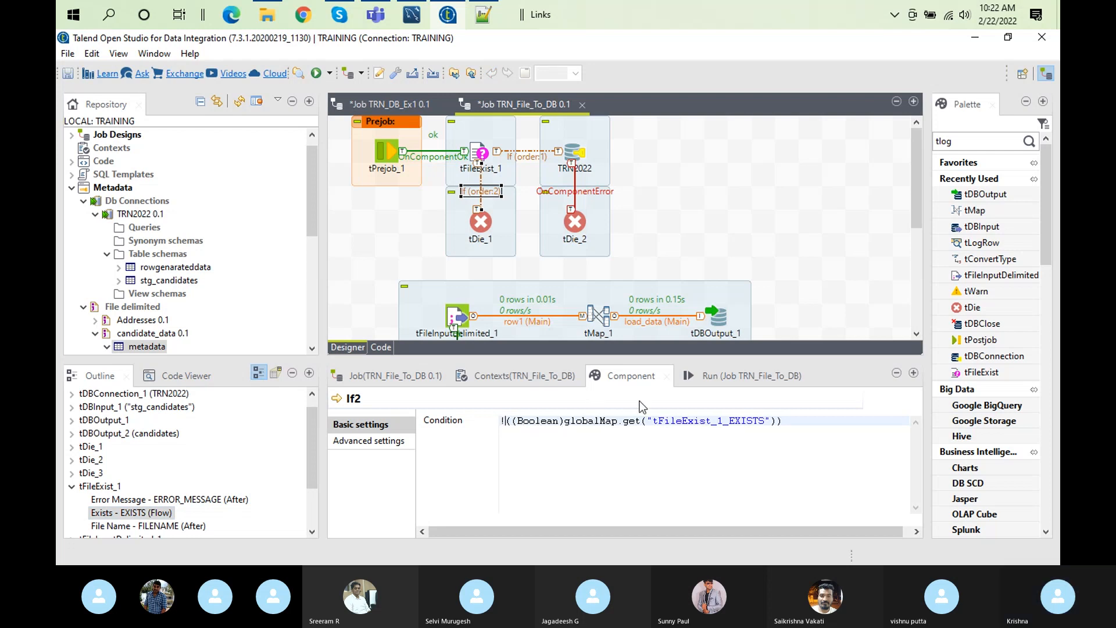
Step: Clear the execution log and run TRN_File_To_DB to test both If conditions without the input file
left_click(721, 379)
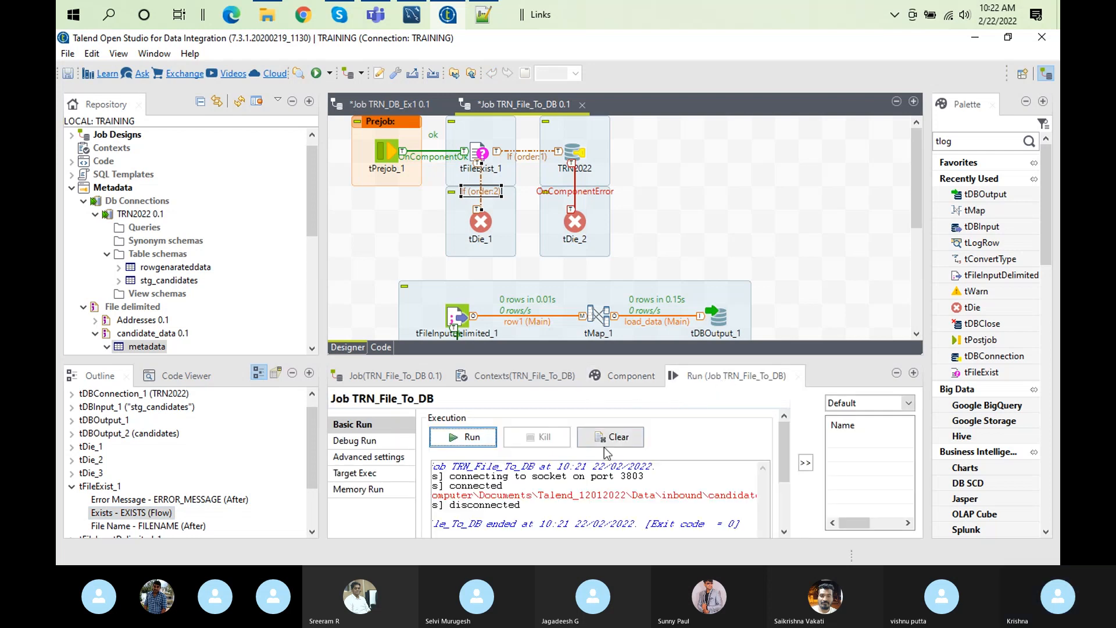
left_click(619, 440)
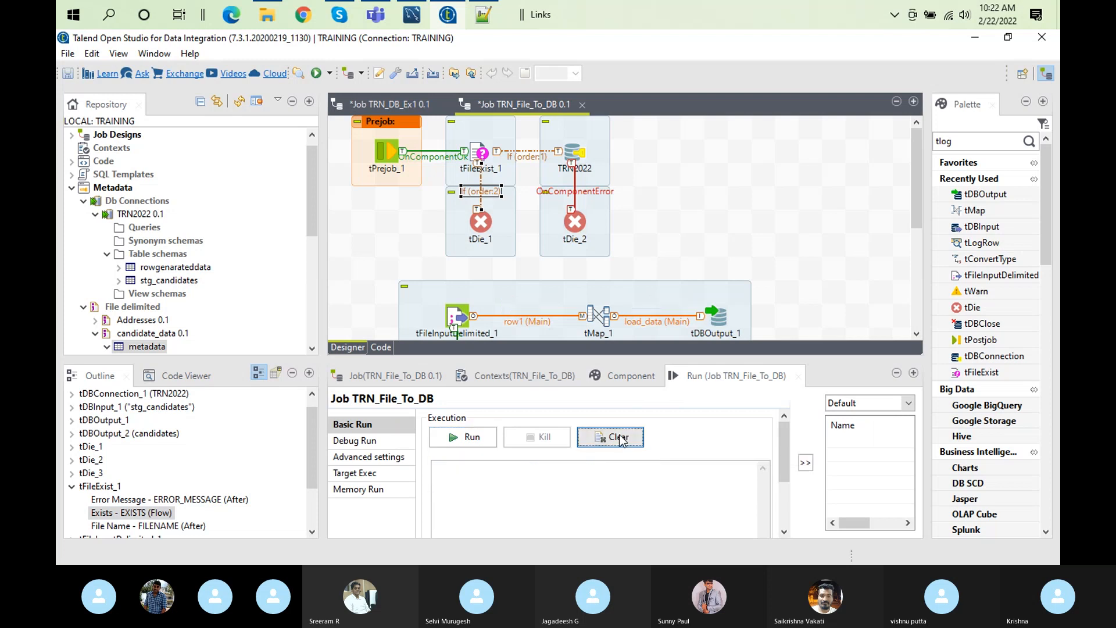
left_click(473, 438)
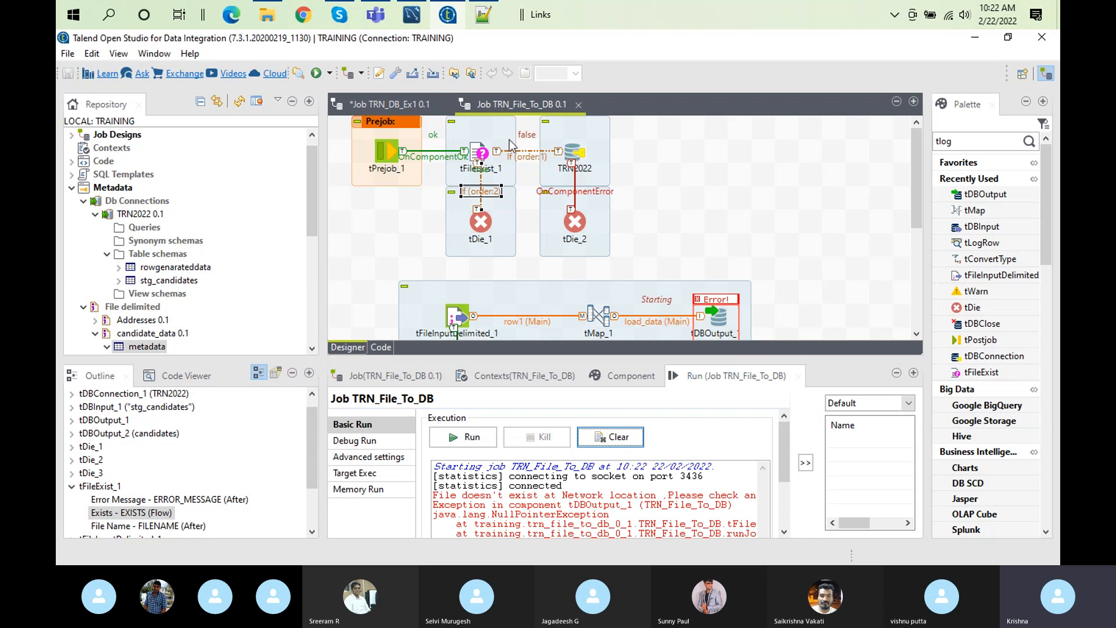
Step: Negate the condition of the If link from tFileExist_1 to TRN2022 with a leading !
left_click(524, 157)
left_click(524, 157)
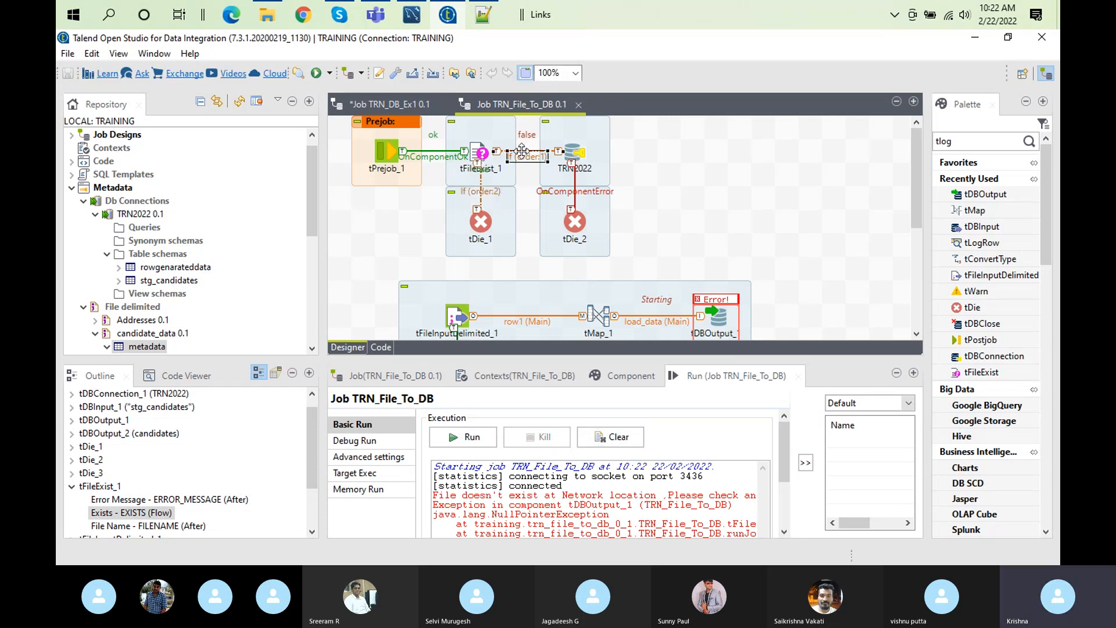
left_click(644, 375)
left_click(496, 425)
type("!")
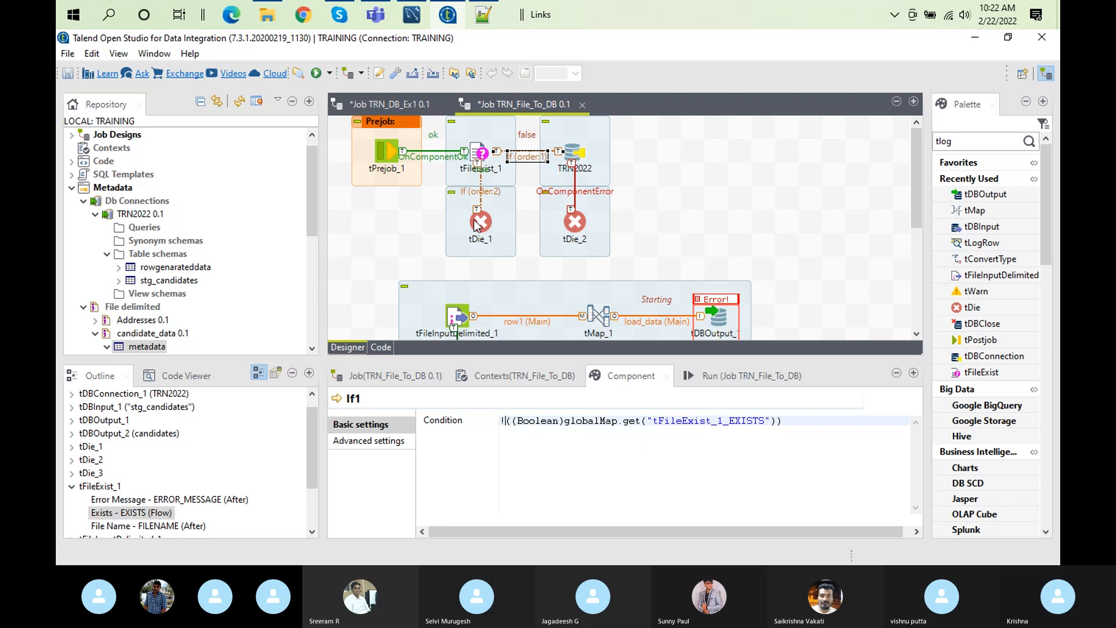
Step: Check the condition of the If link to tDie_1 and redirect that link to tFileInputDelimited_1
left_click(481, 189)
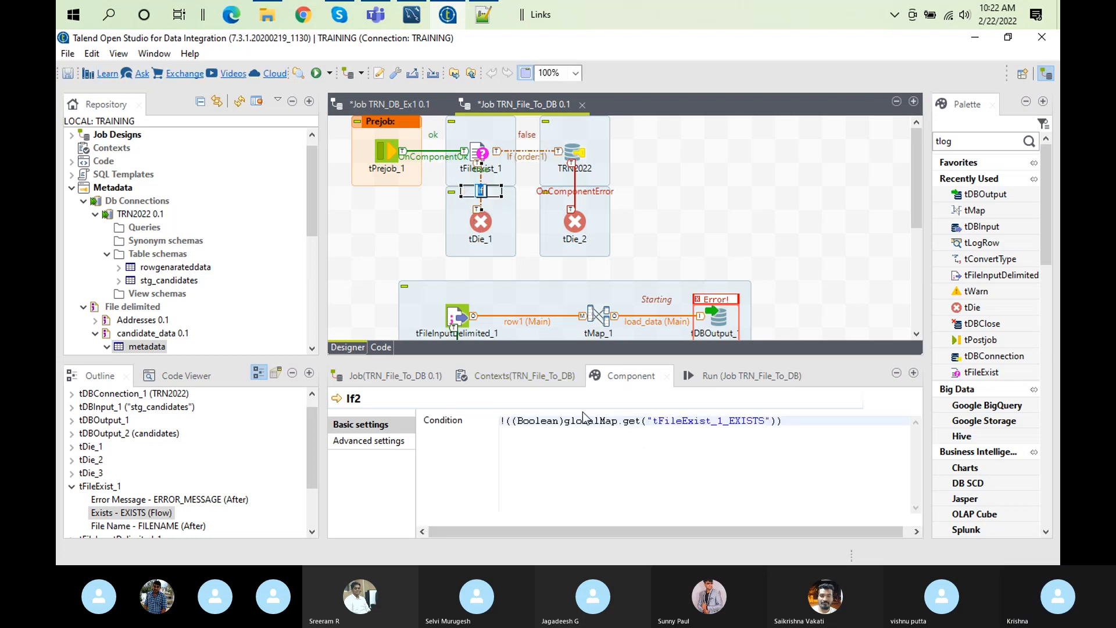
left_click(506, 422)
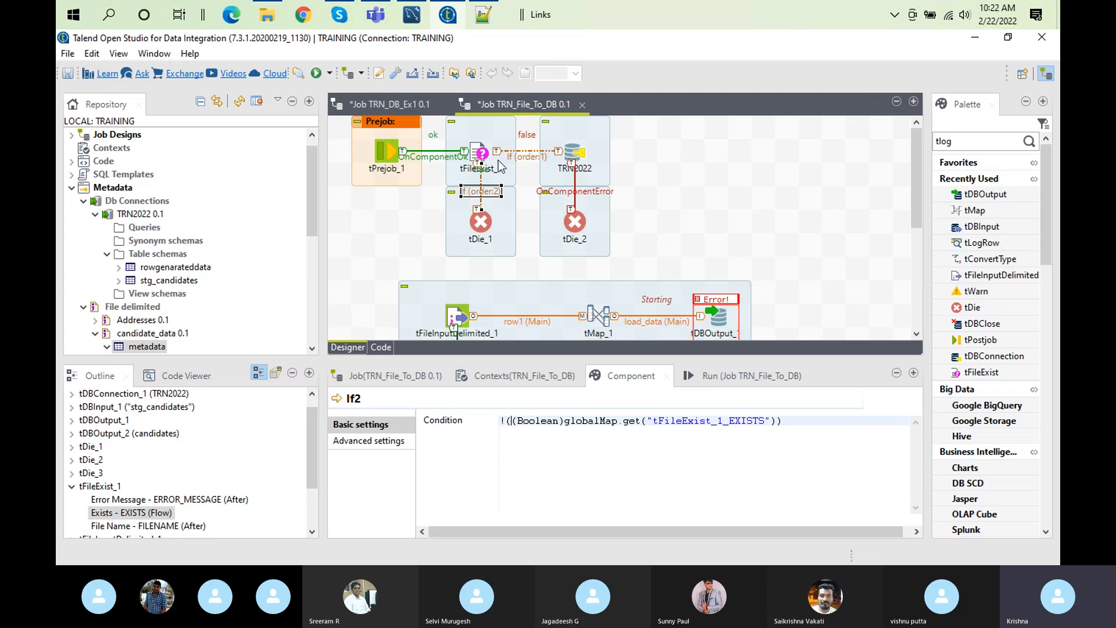
left_click(488, 157)
left_click(484, 203)
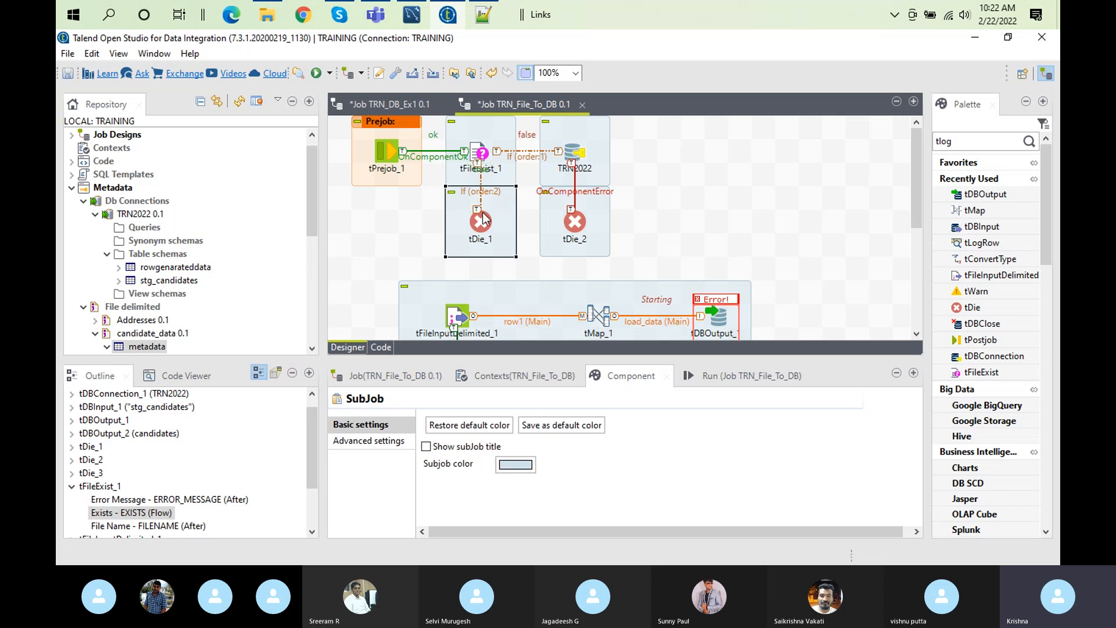
left_click(482, 205)
left_click_drag(481, 207, 460, 317)
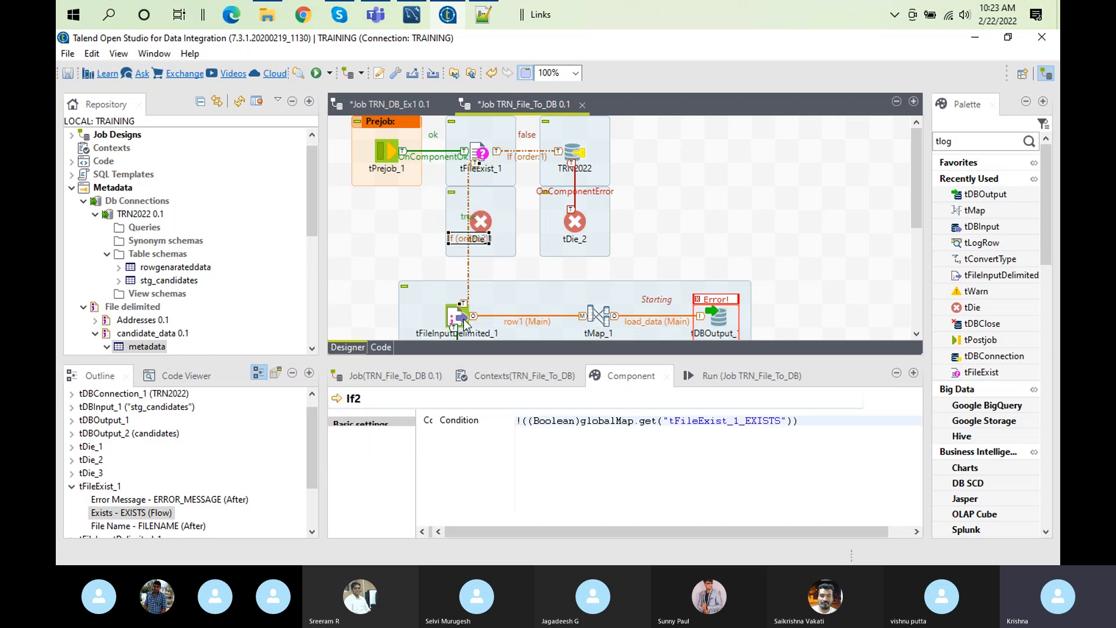
Step: Remove the leading ! from the redirected If link's condition, leaving ((Boolean)globalMap.get("tFileExist_1_EXISTS"))
left_click(472, 238)
left_click(513, 421)
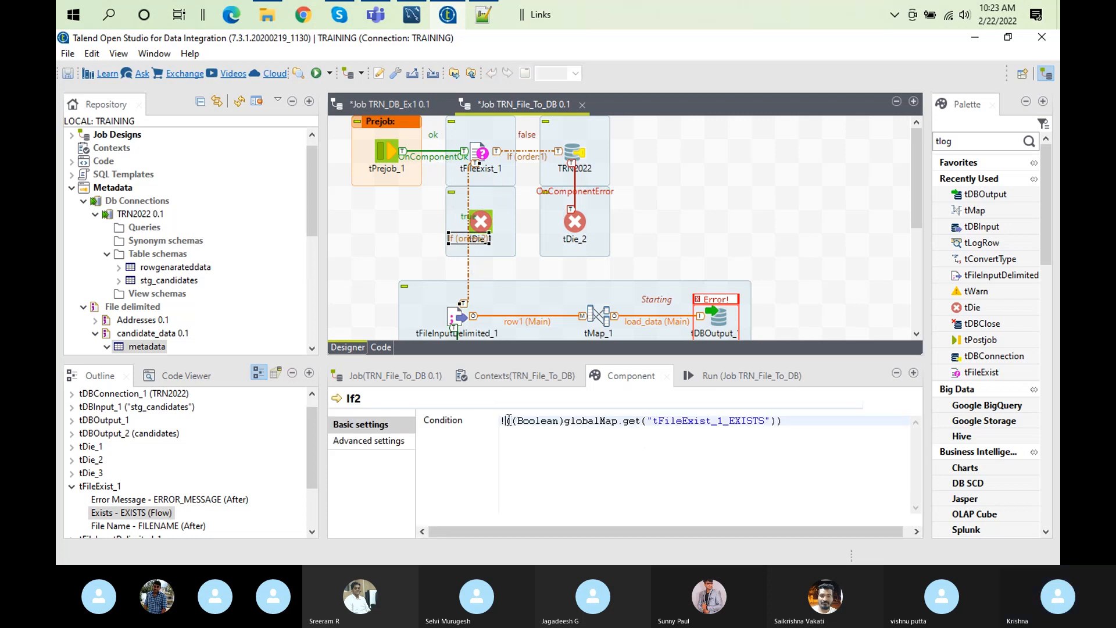
key("Delete")
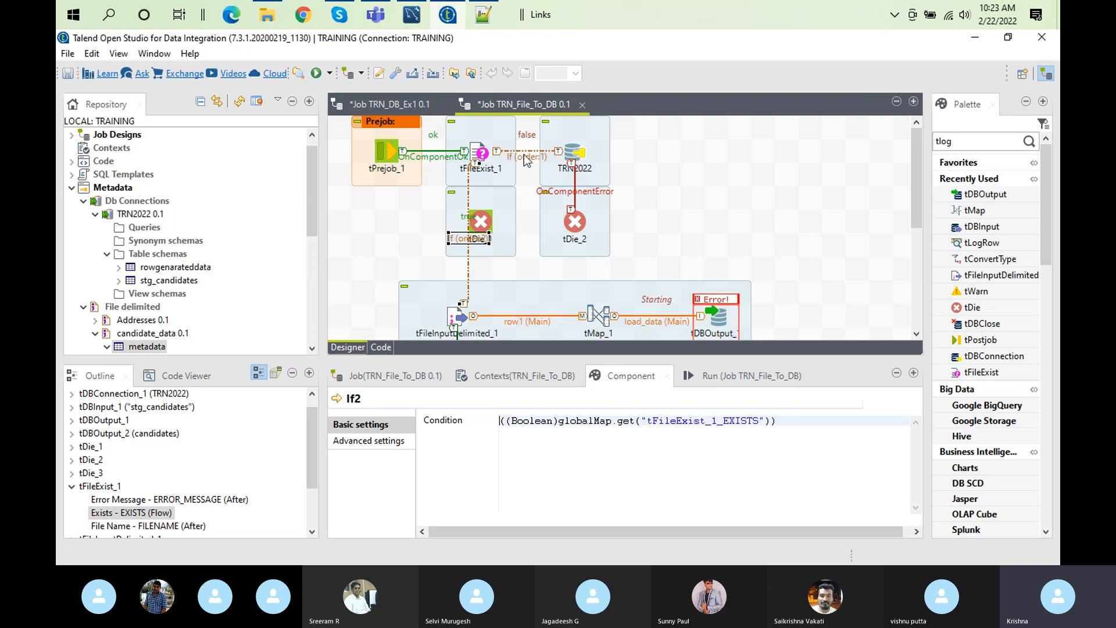
Step: Replace the If link from tFileExist_1 to TRN2022 with an On Subjob Ok trigger
left_click(526, 156)
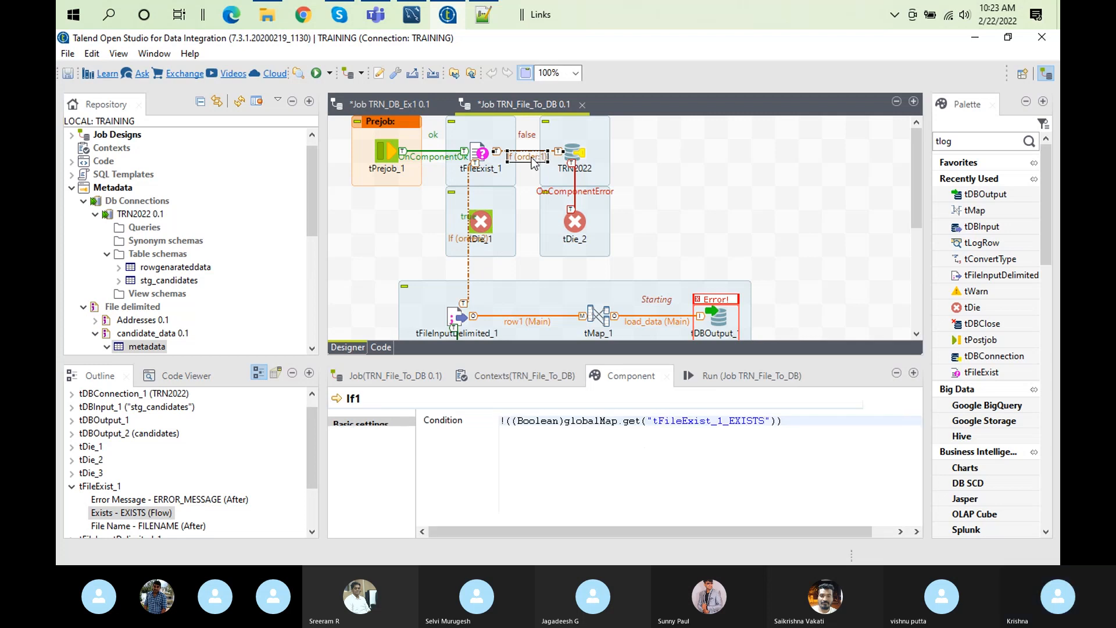
key("Delete")
left_click(481, 153)
right_click(482, 153)
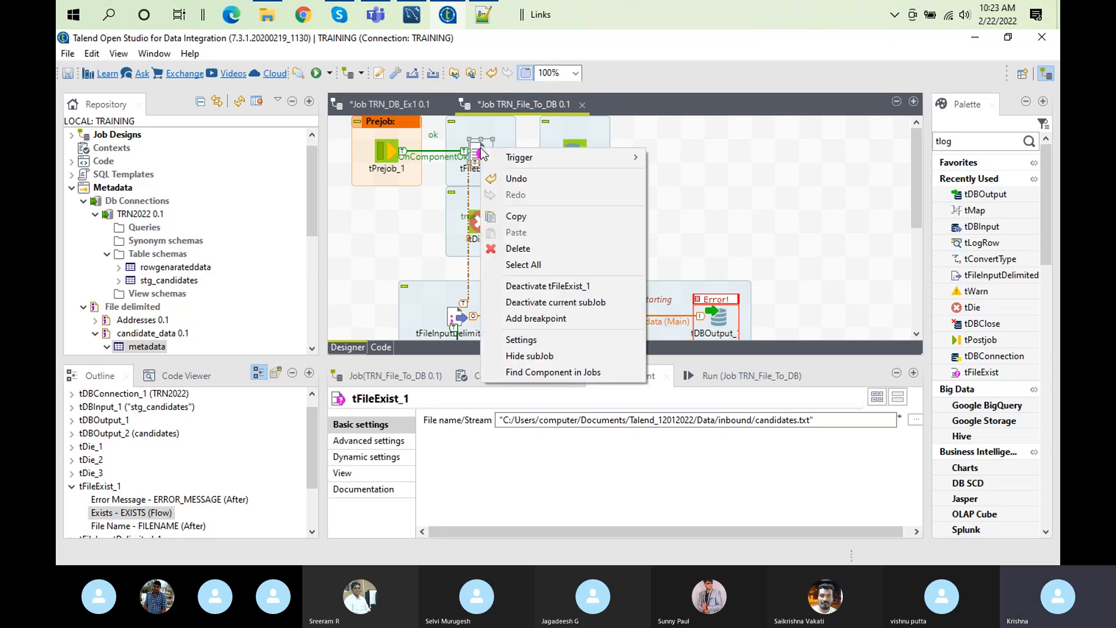
mouse_move(574, 155)
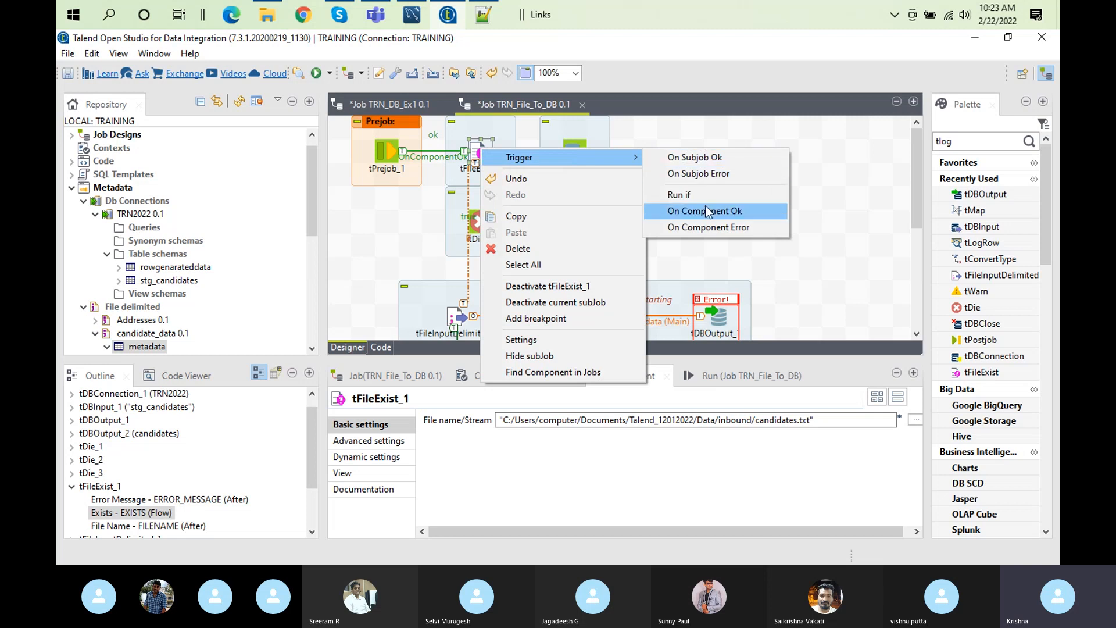
left_click(703, 157)
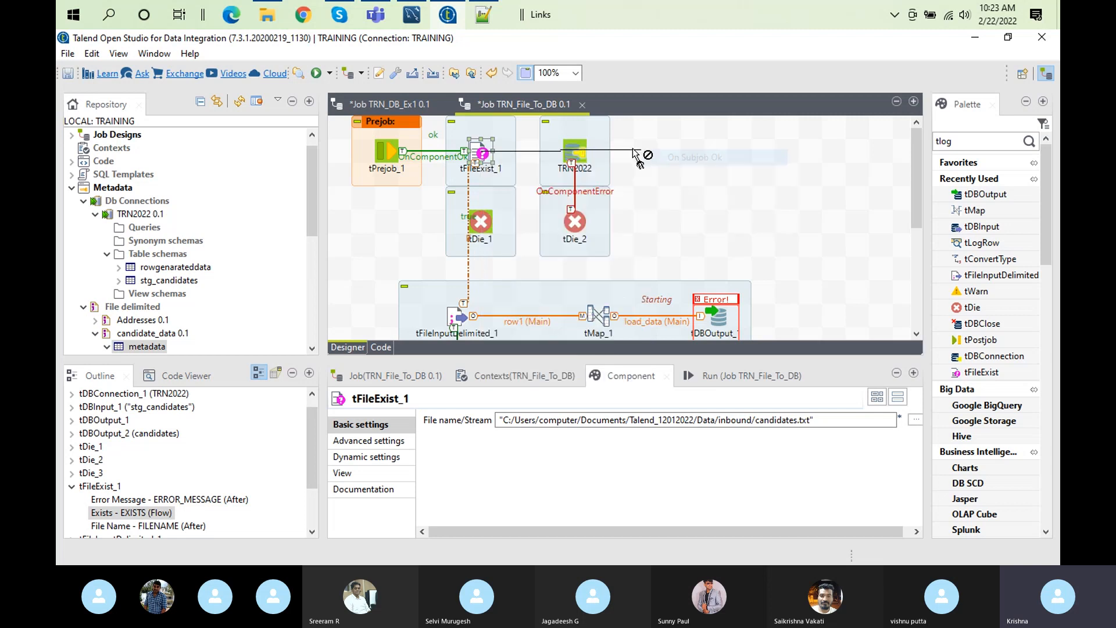
left_click(576, 154)
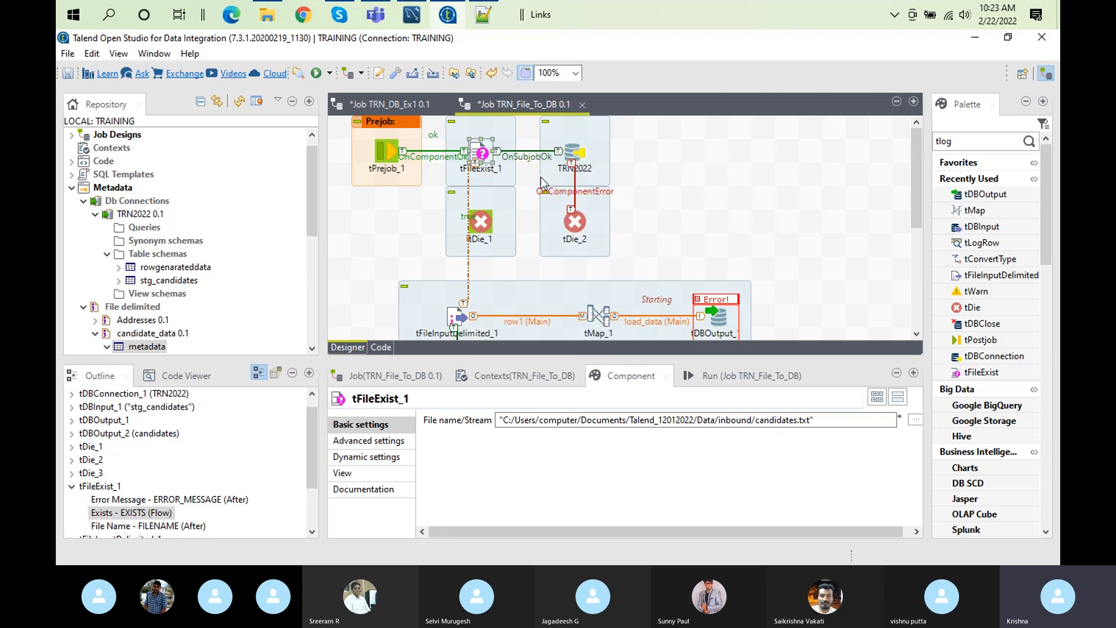
Step: Deactivate the tDie_1 component below tFileExist_1
left_click(486, 227)
right_click(484, 224)
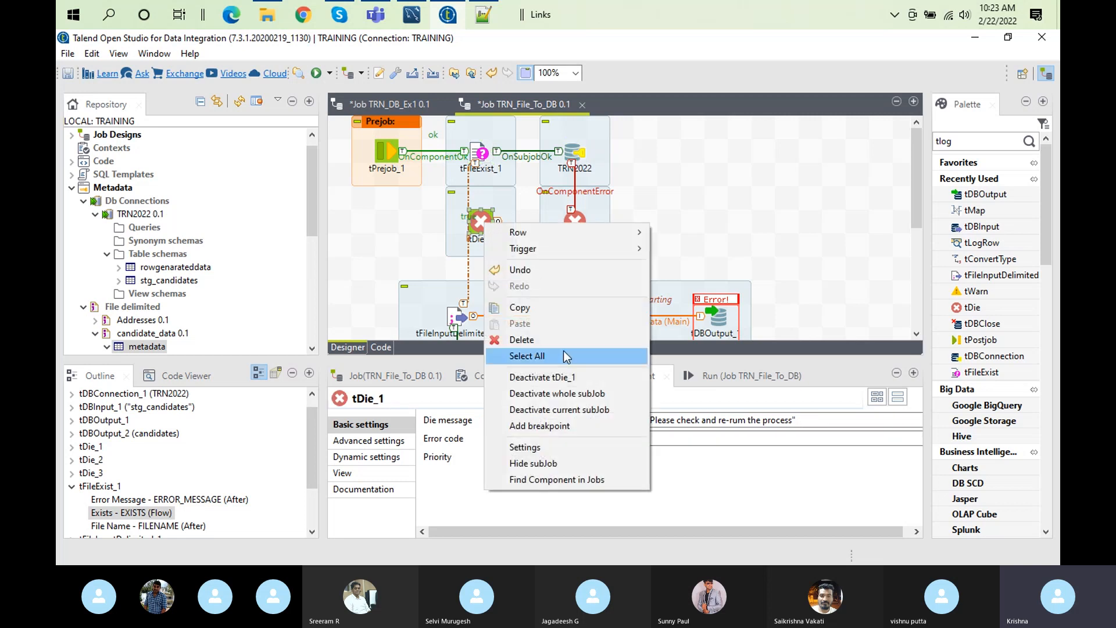
left_click(571, 378)
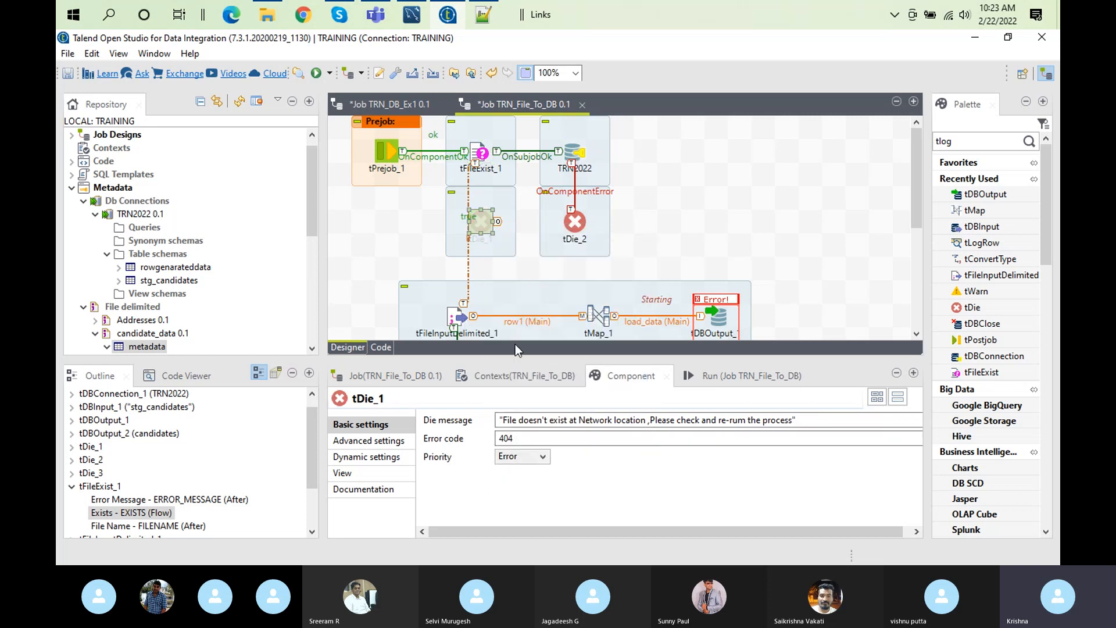
Step: Run TRN_File_To_DB again and review the execution path from tFileExist_1 to the file load subjob
left_click(712, 382)
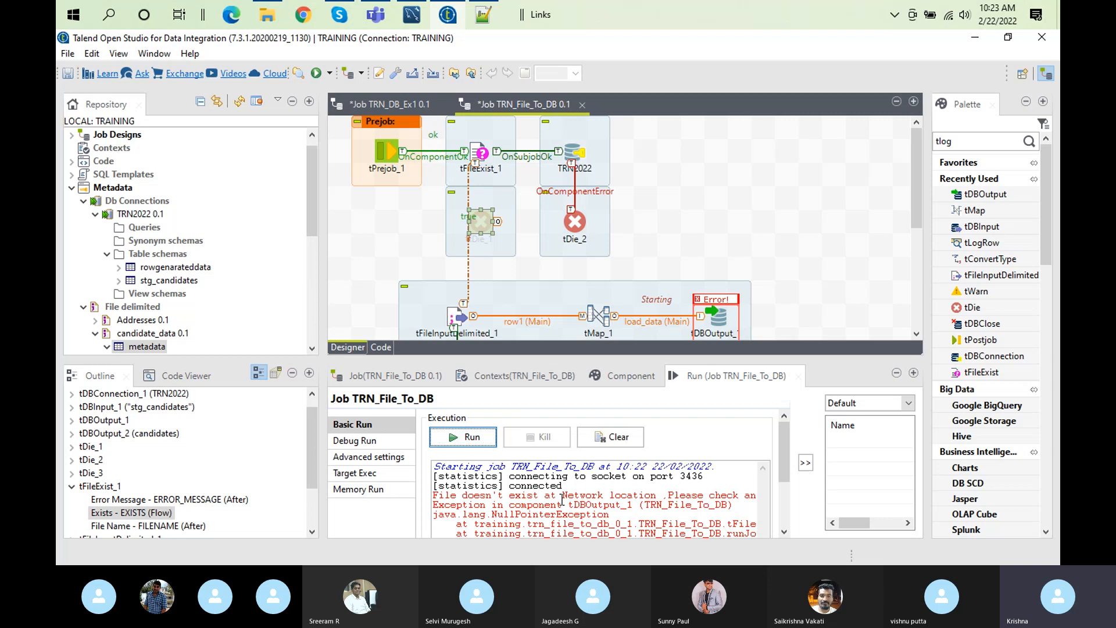
left_click(454, 445)
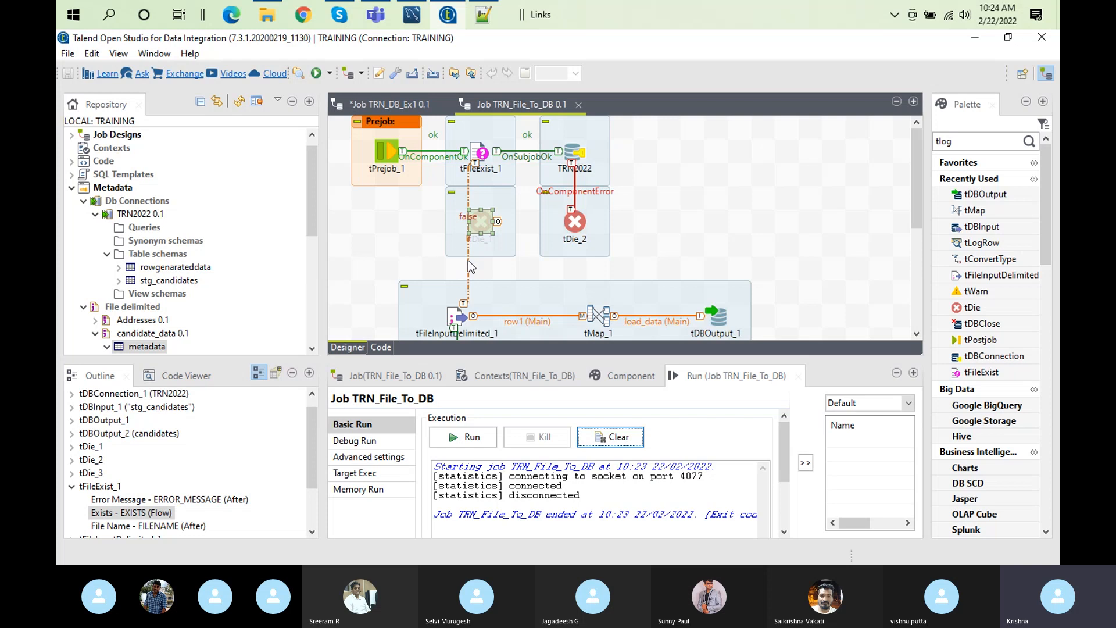
left_click(457, 334)
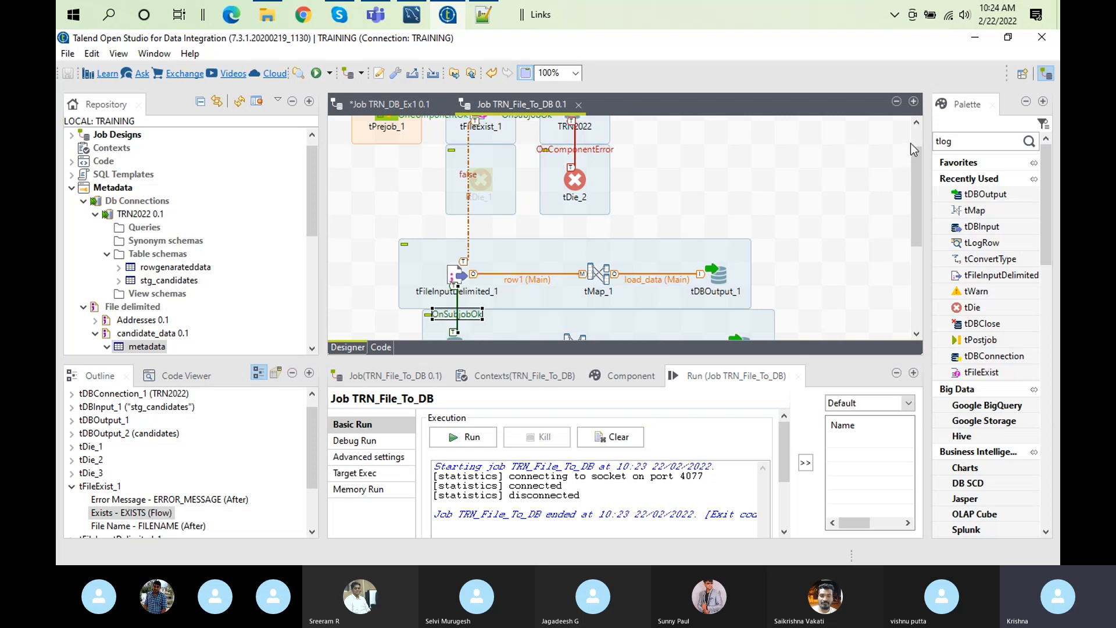
scroll(913, 135, "up", 2)
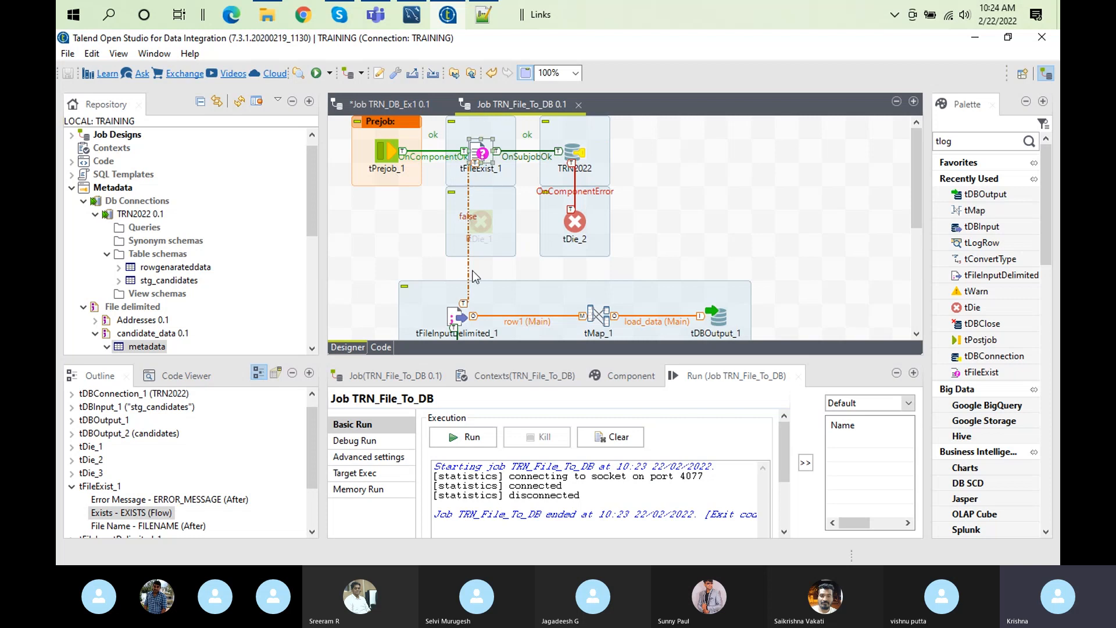
left_click(469, 318)
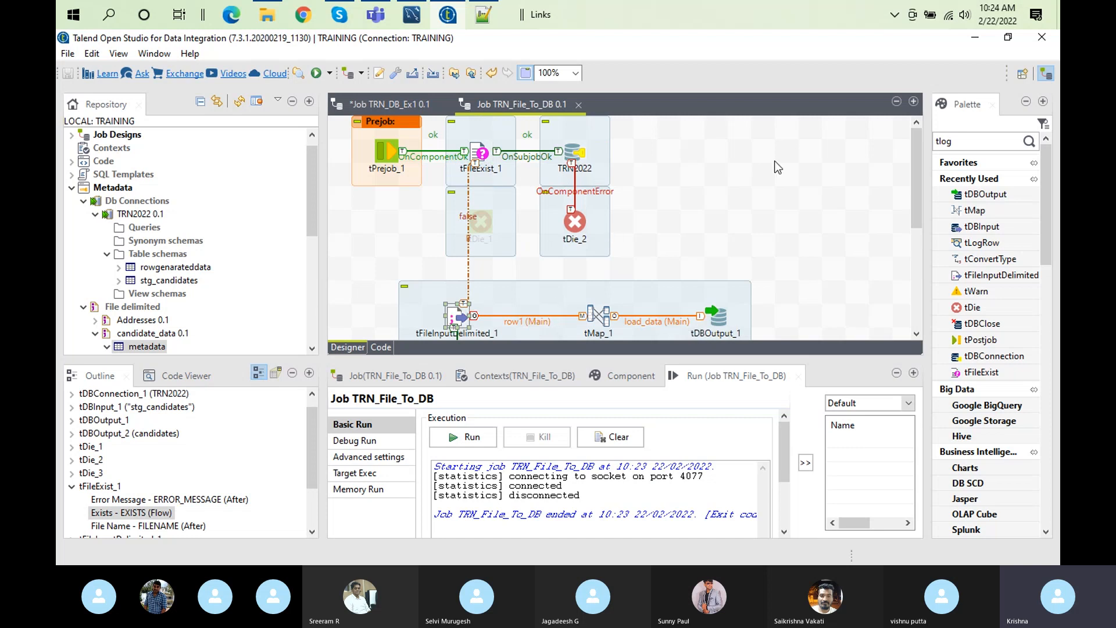
Step: Delete the OnSubjobOk link from tFileExist_1 to TRN2022 and the OnComponentOk link from tPrejob_1 to tFileExist_1
left_click(529, 162)
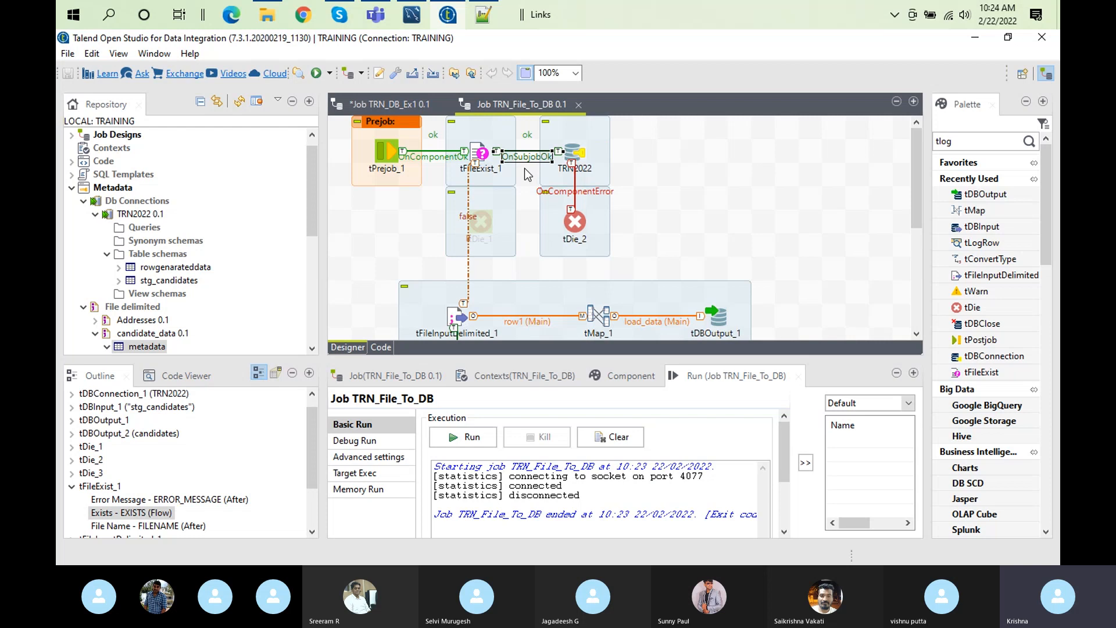
key("Delete")
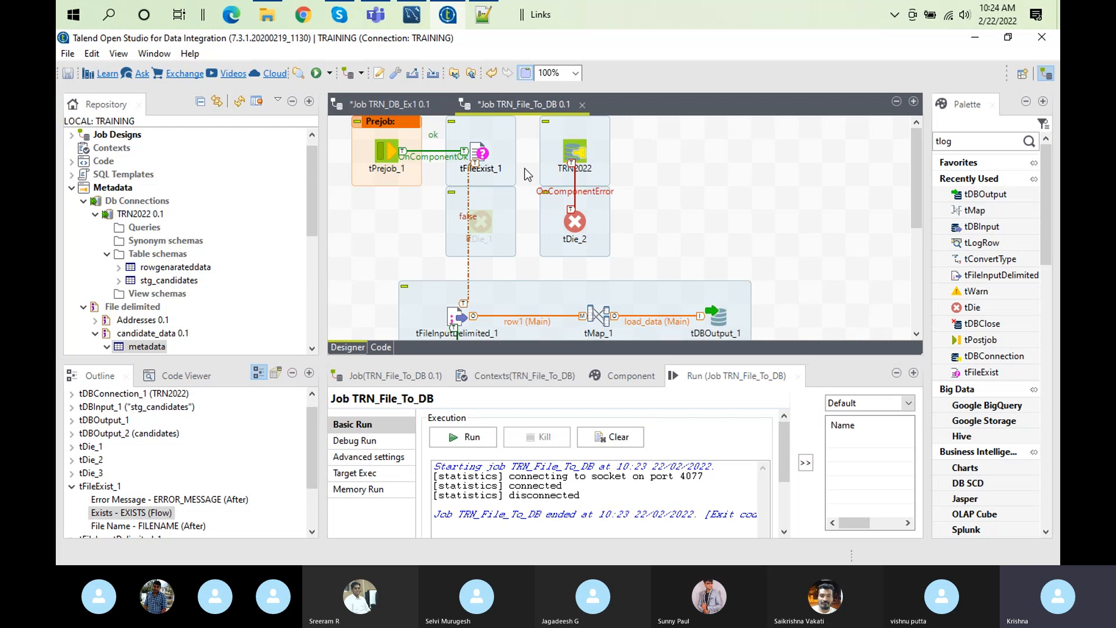
left_click(447, 156)
key("Delete")
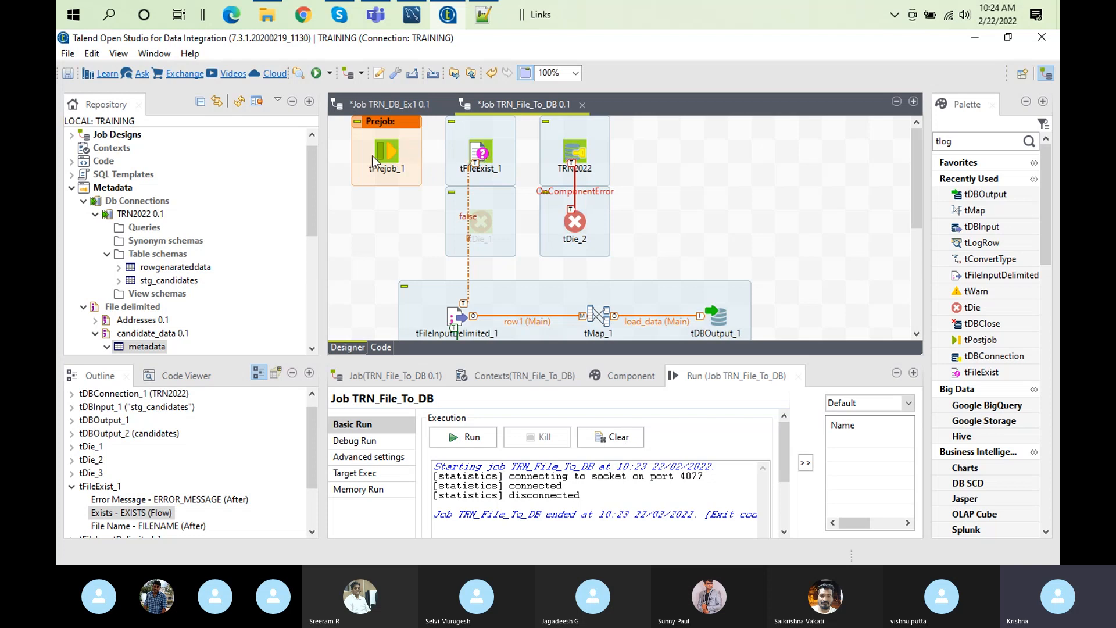
Step: Shift tPrejob_1 away from tFileExist_1 and move TRN2022 together with tDie_2 into the space between them
left_click_drag(372, 155, 329, 153)
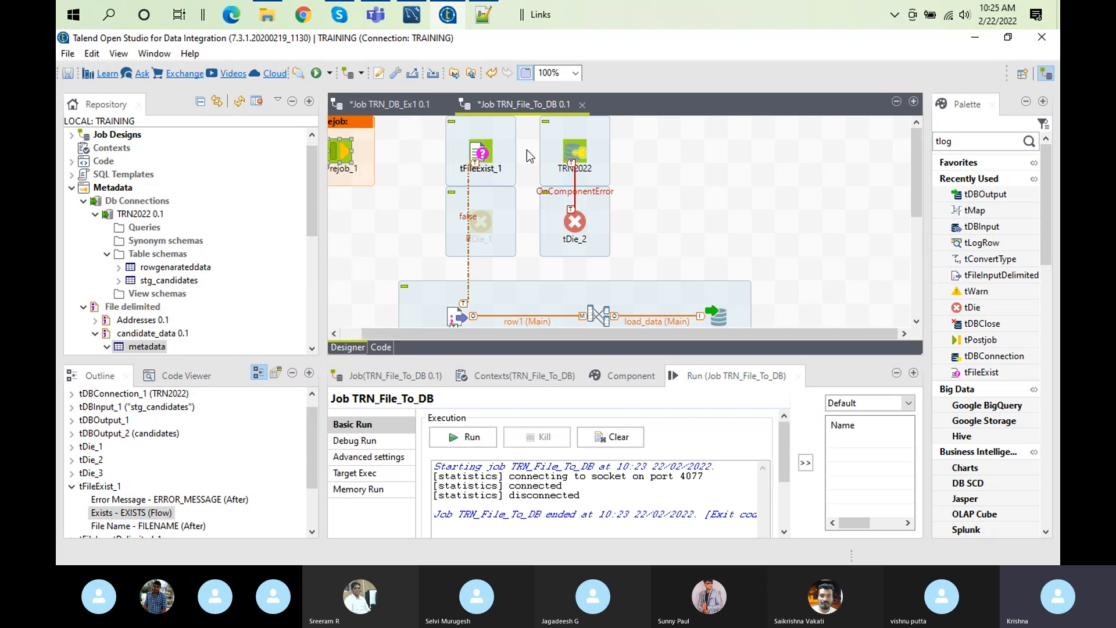
left_click(585, 155)
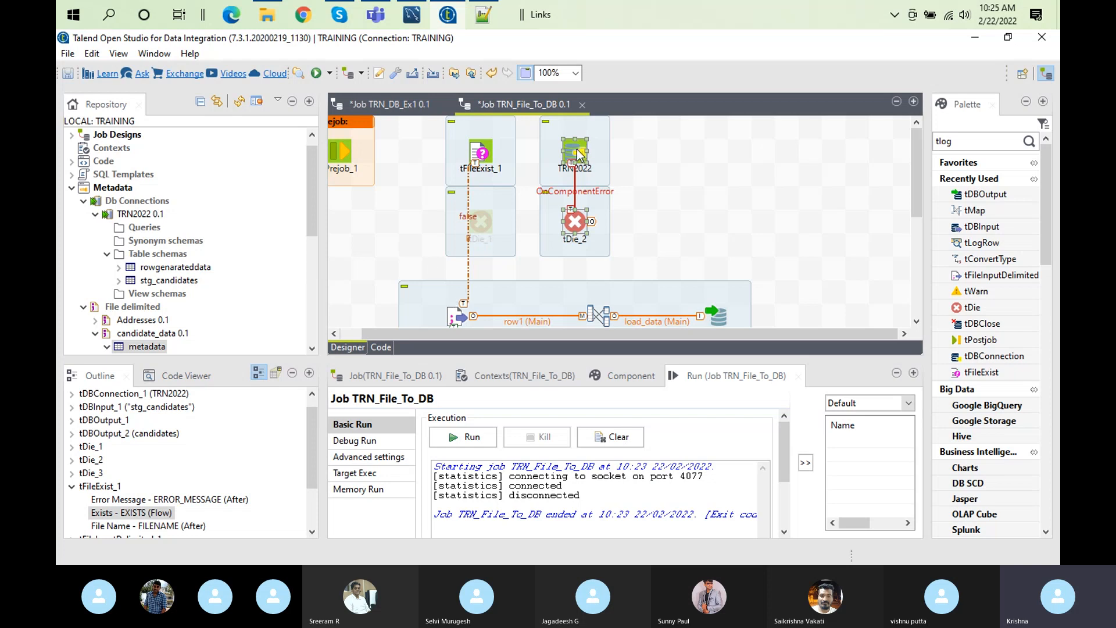
left_click_drag(573, 149, 409, 151)
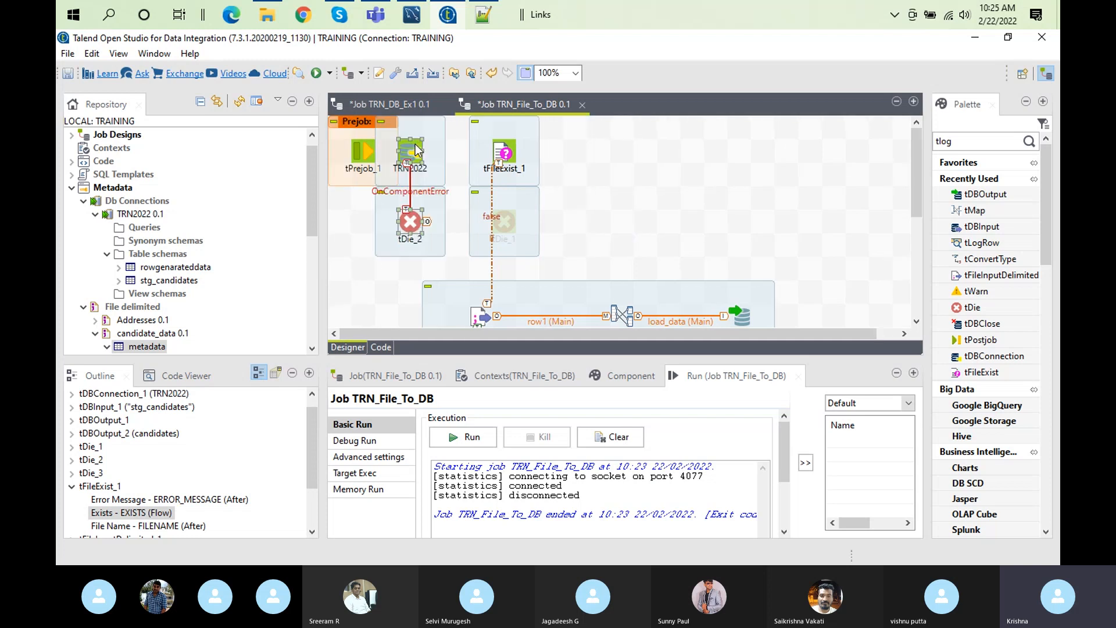
Step: Link tPrejob_1 to TRN2022 with an On Component Ok trigger and move tPrejob_1 farther from TRN2022
right_click(363, 151)
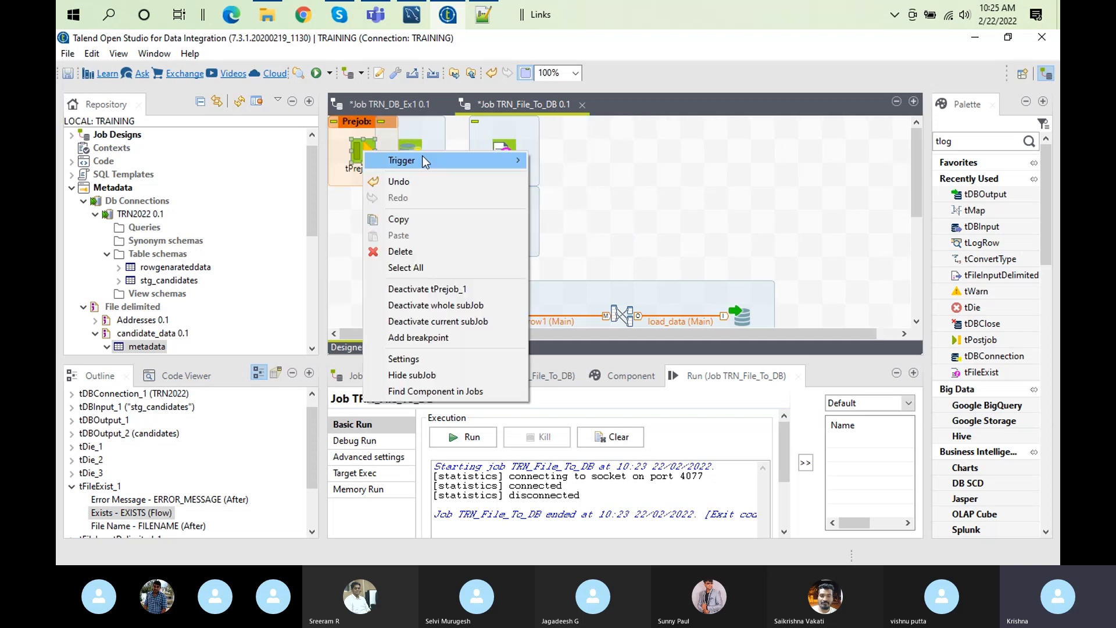
mouse_move(466, 161)
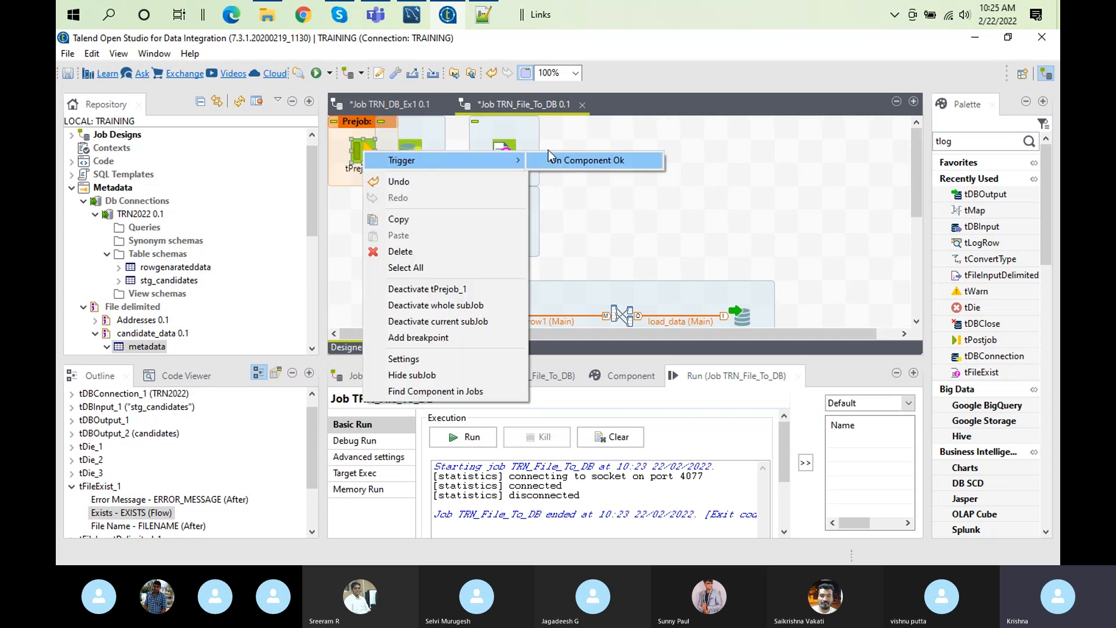
left_click(532, 153)
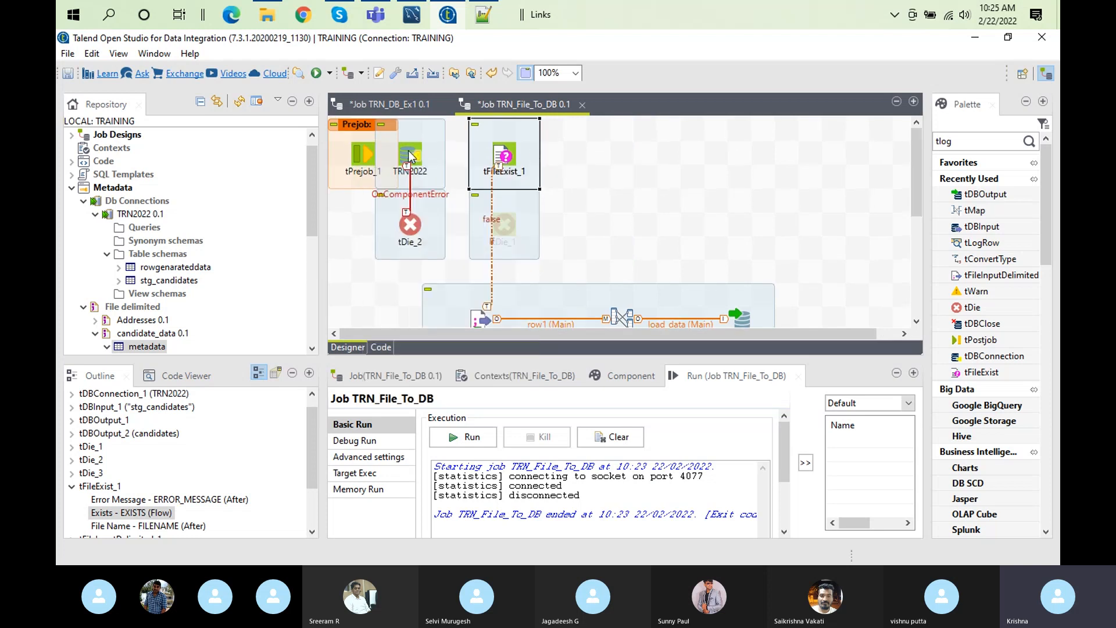
right_click(353, 162)
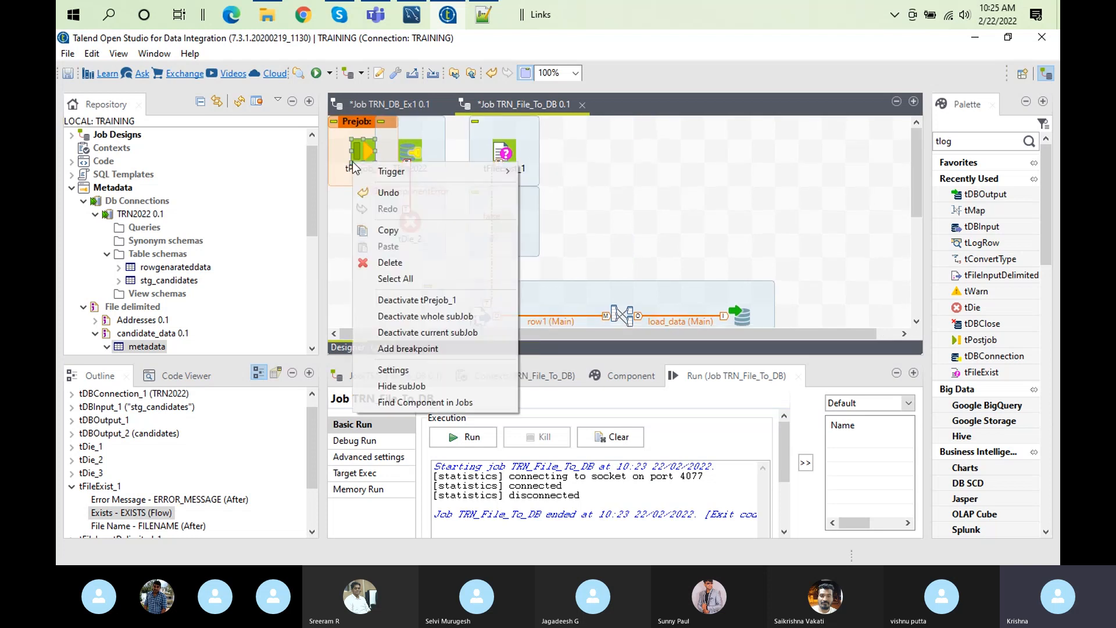
mouse_move(419, 175)
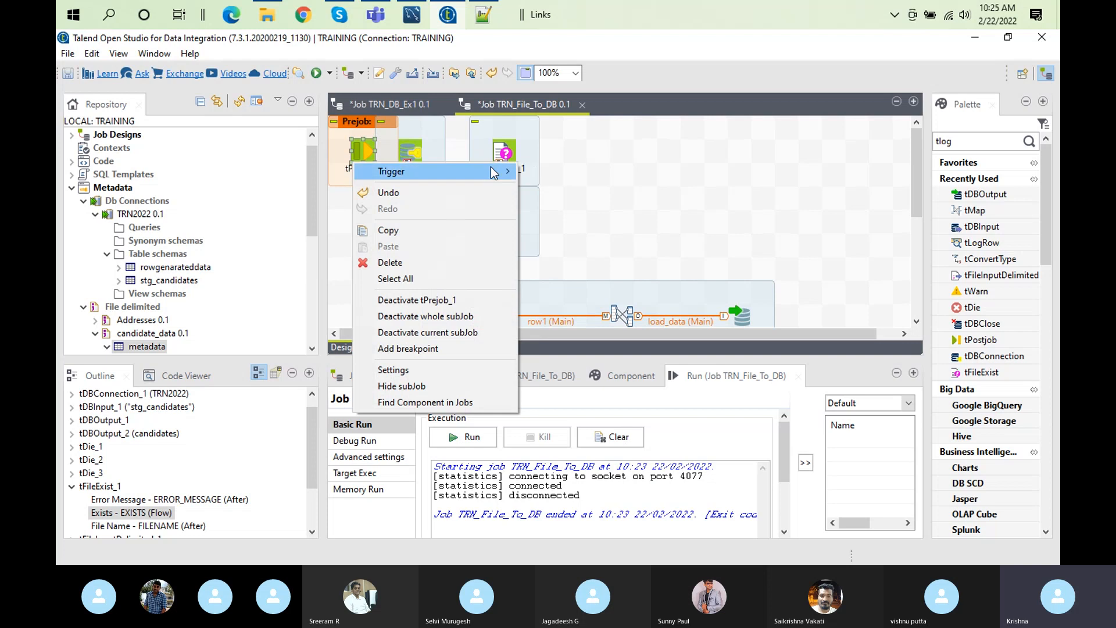
left_click(564, 171)
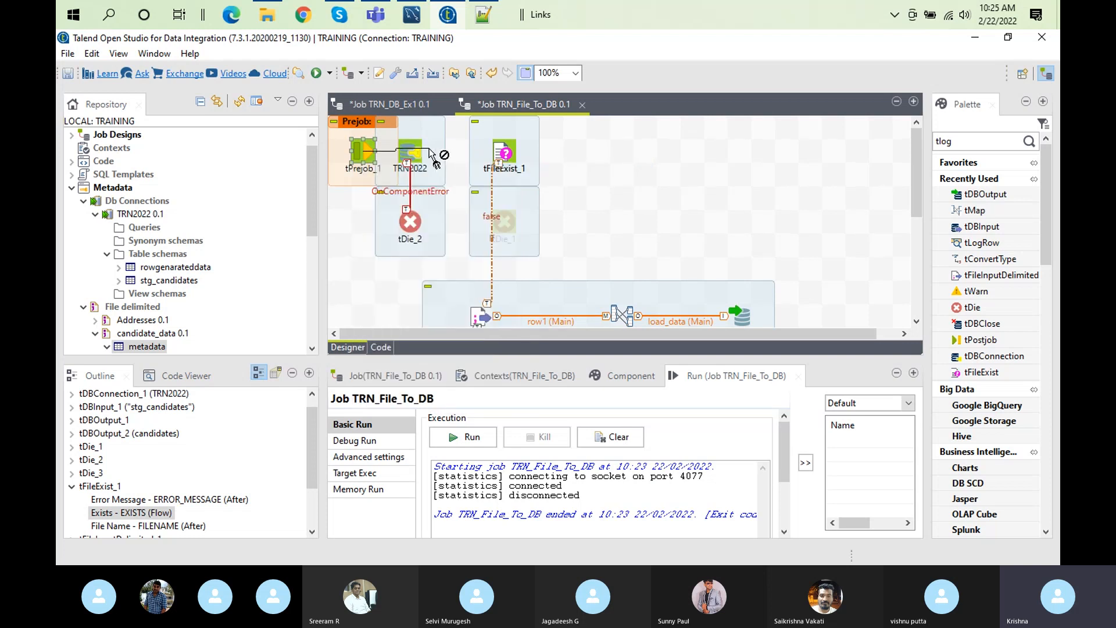
left_click(401, 154)
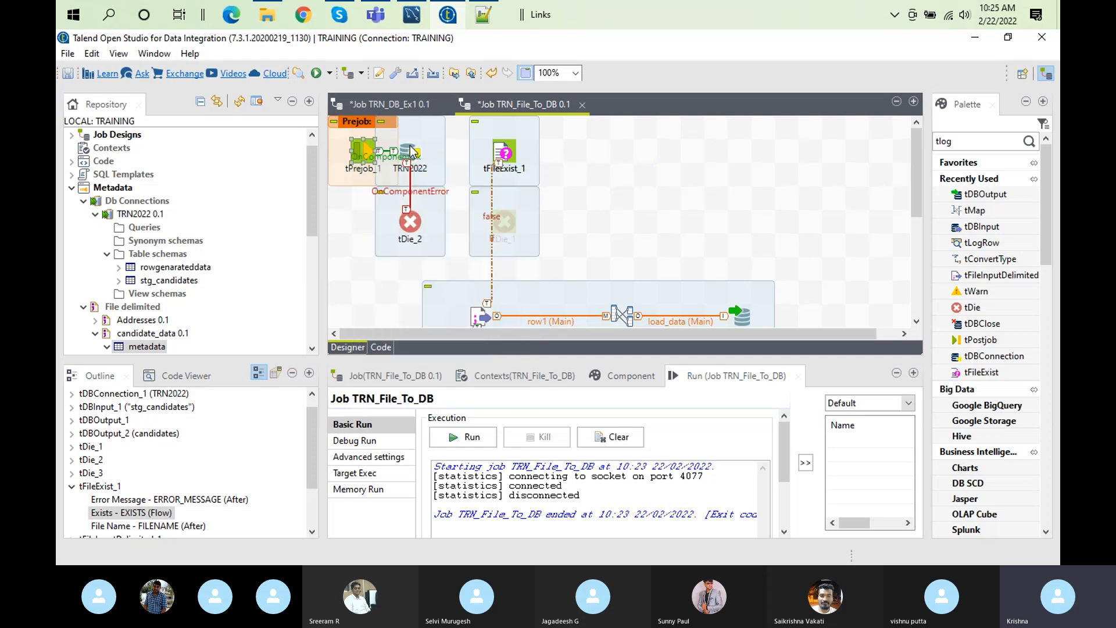
double_click(361, 149)
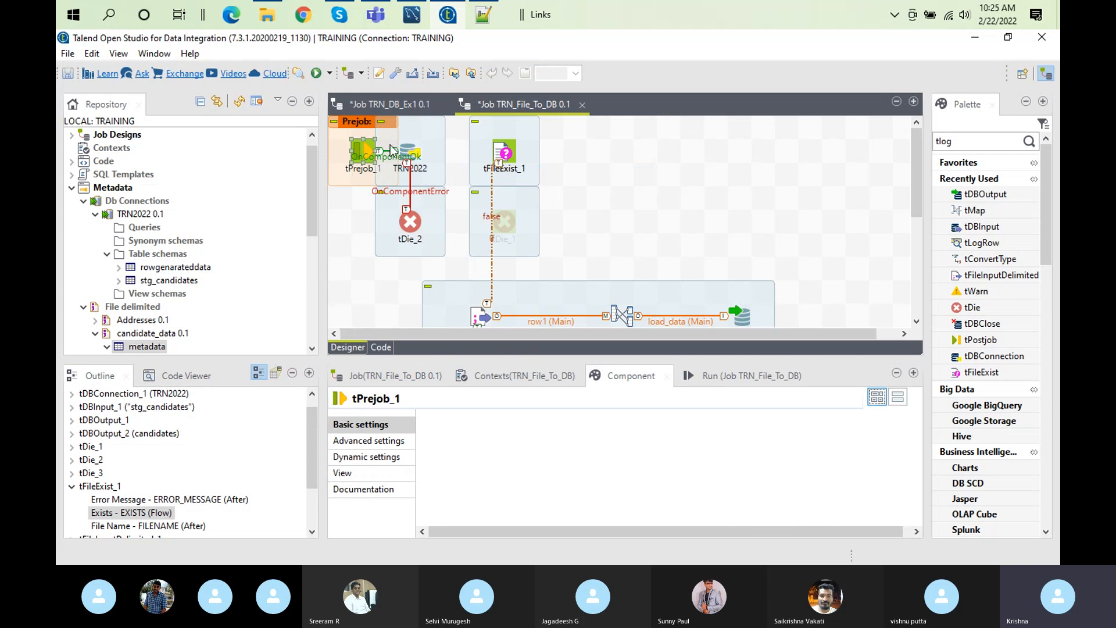
left_click_drag(358, 152, 314, 153)
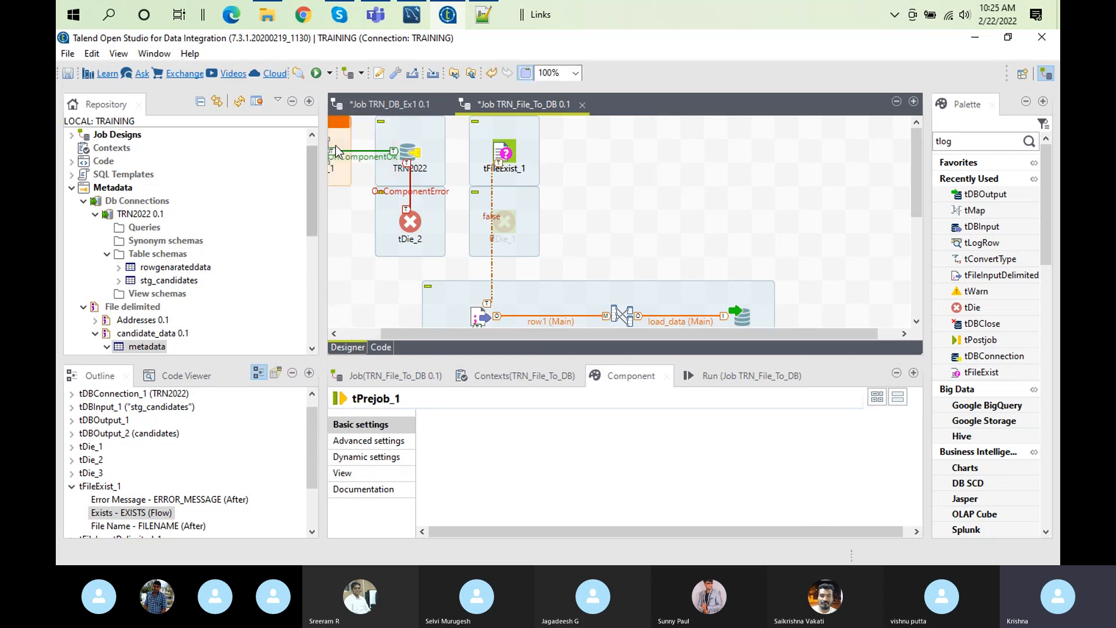
Step: Link TRN2022 to tFileExist_1 with an On Subjob Ok trigger
right_click(407, 152)
mouse_move(568, 160)
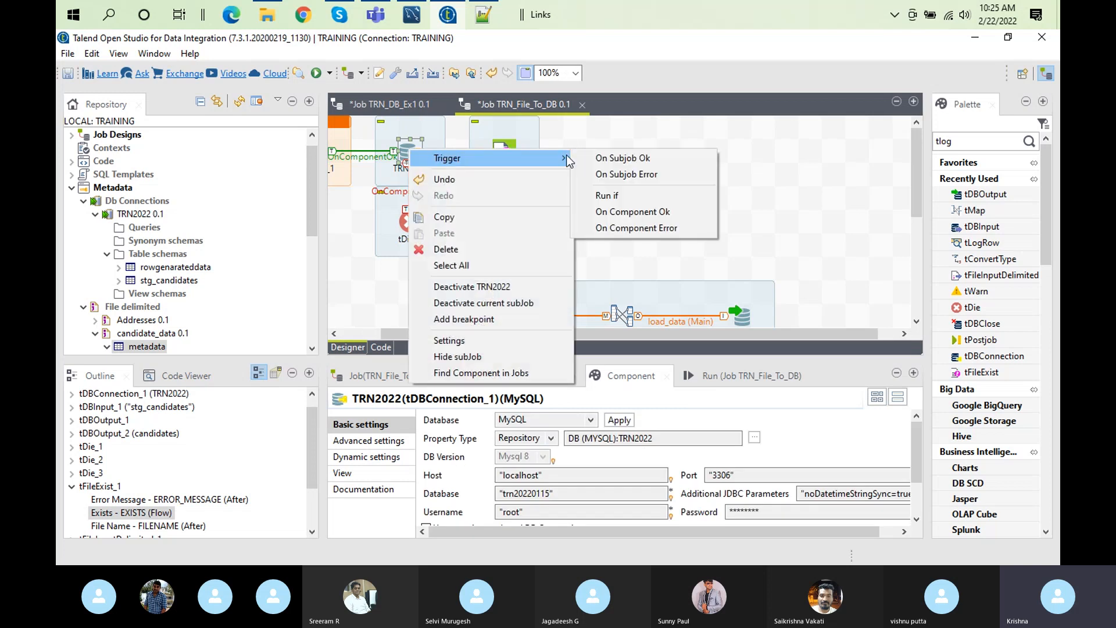
left_click(618, 158)
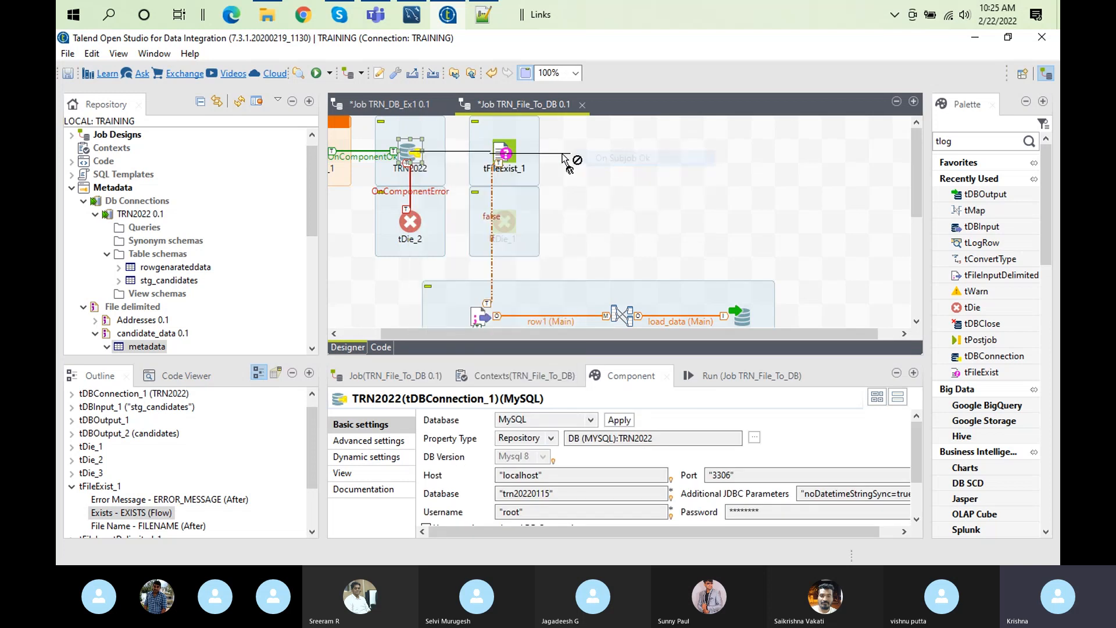
left_click(503, 152)
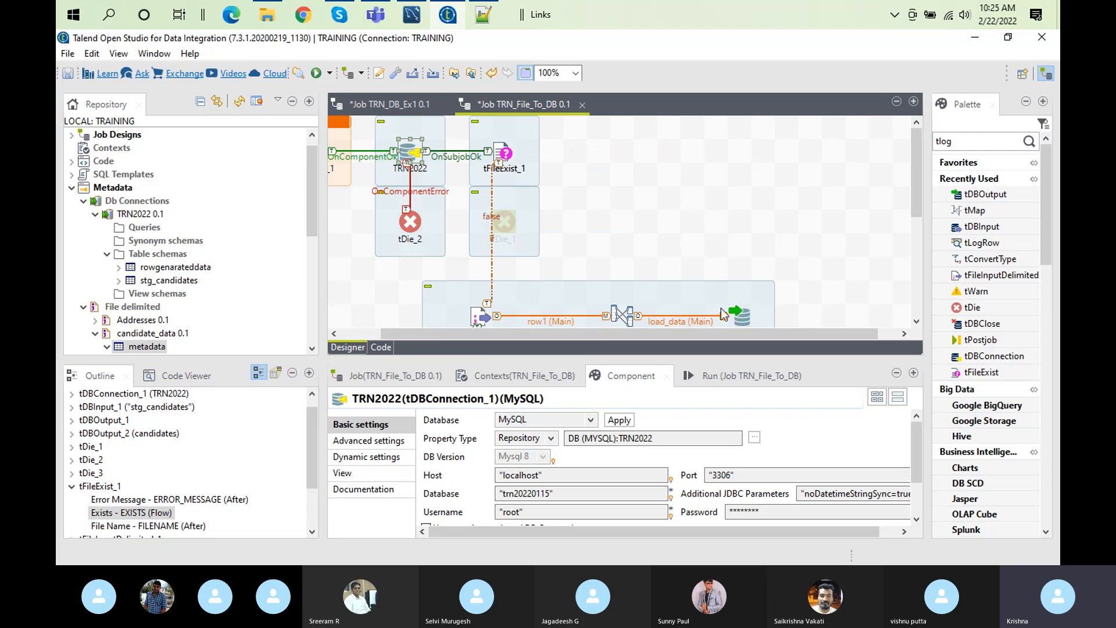
Step: Check the settings of tDBOutput_1 and tDie_2, and run TRN_File_To_DB with a cleared run output
left_click(740, 320)
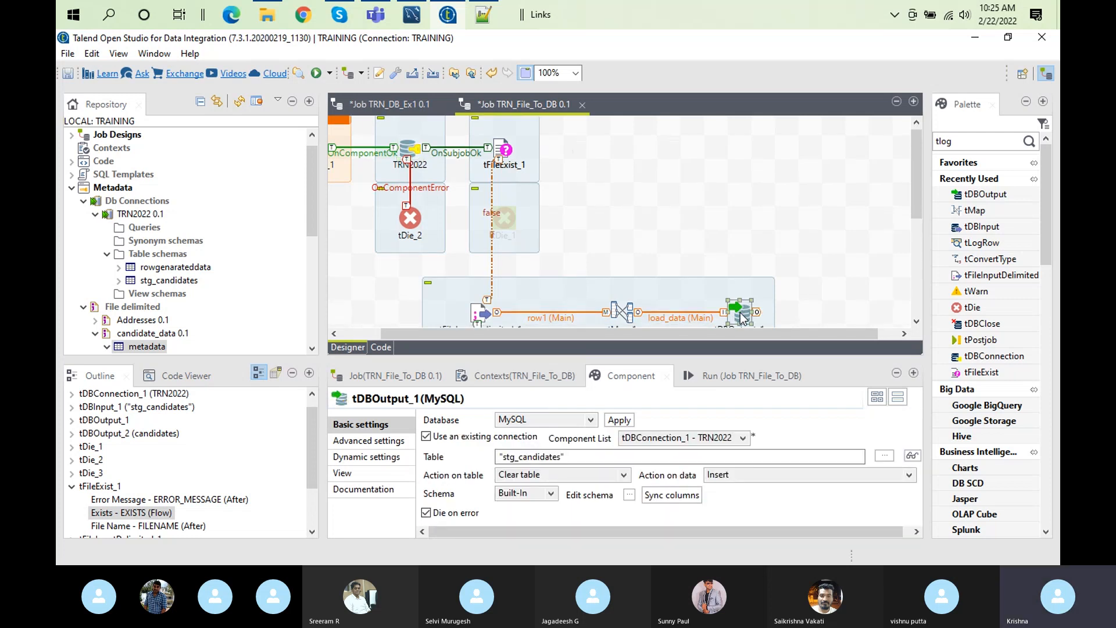
left_click(735, 374)
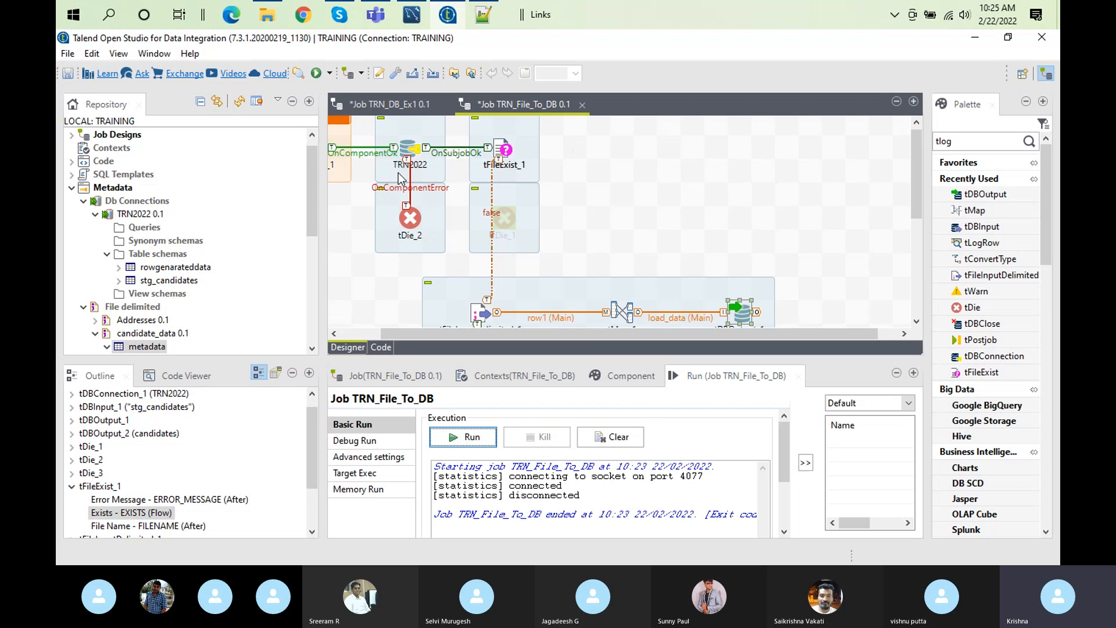
left_click(411, 223)
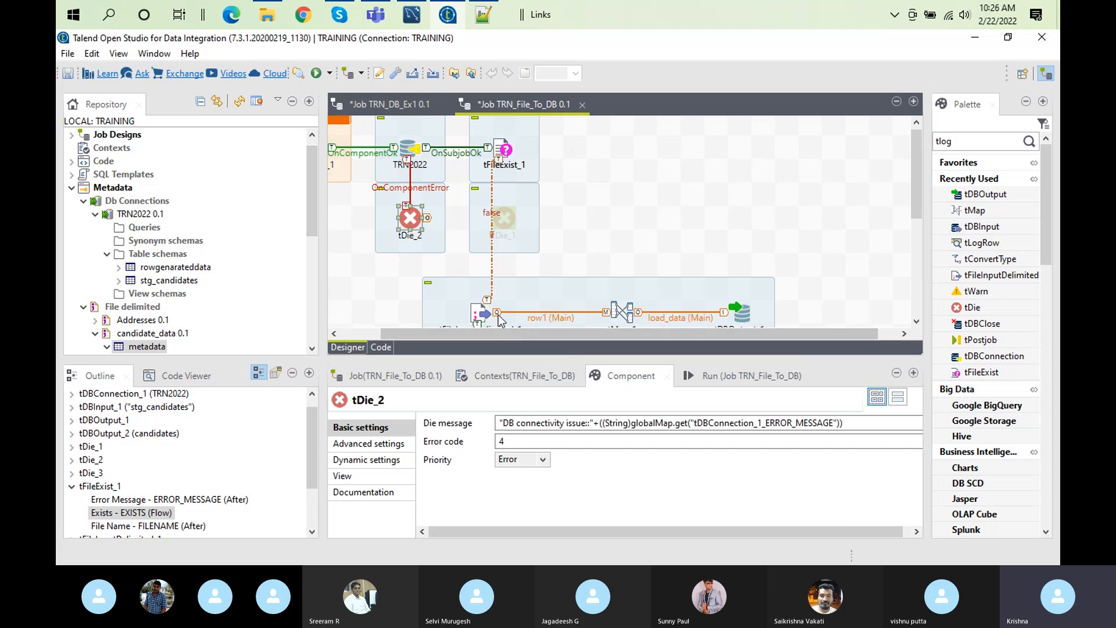
left_click(757, 378)
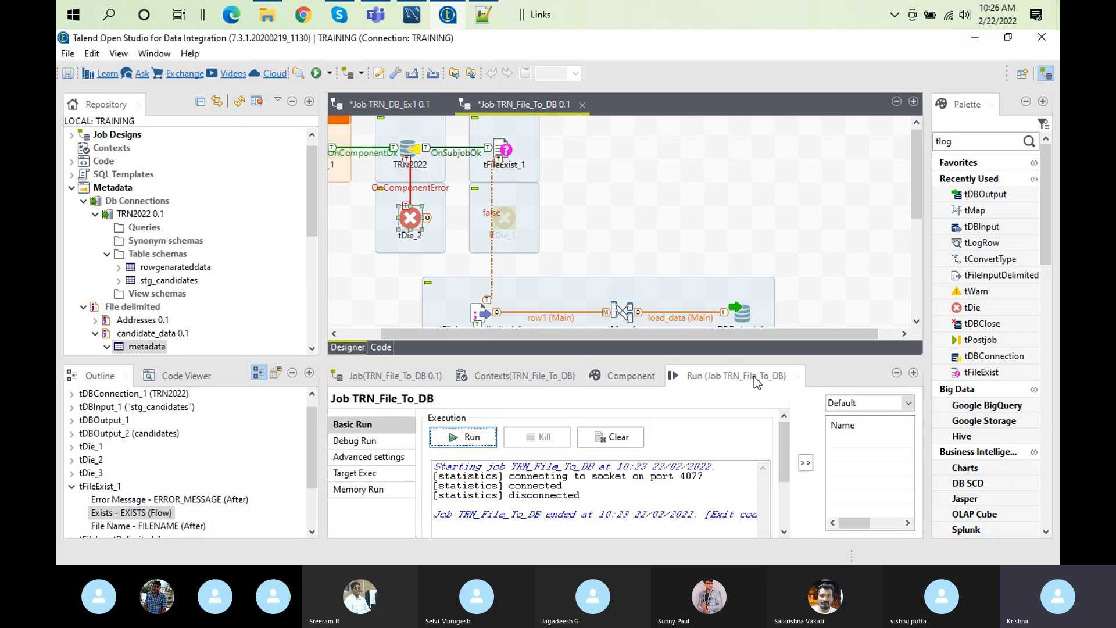
left_click(610, 436)
left_click(470, 438)
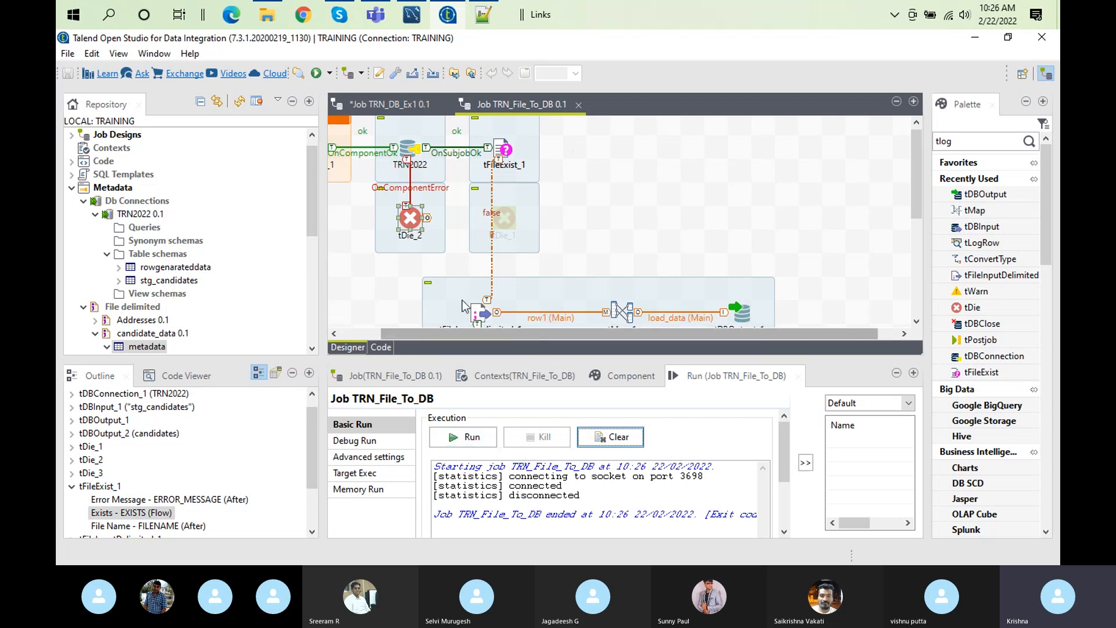
Step: In File Explorer, transfer candidates.txt from the Talend_12012022 folder into its Data\inbound subfolder
left_click(266, 15)
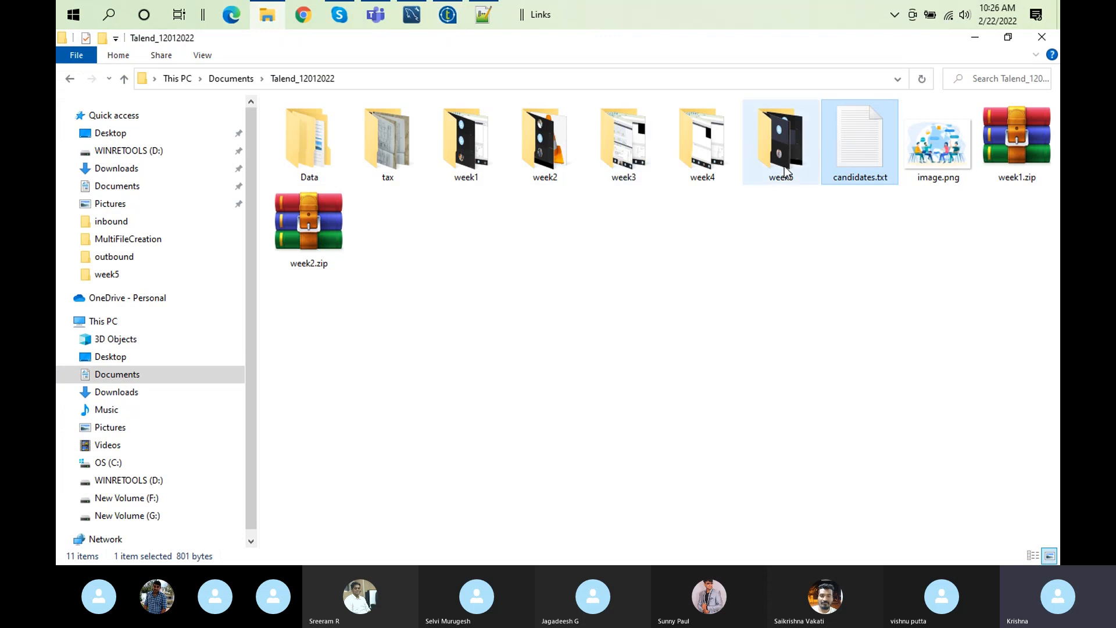
left_click(879, 178)
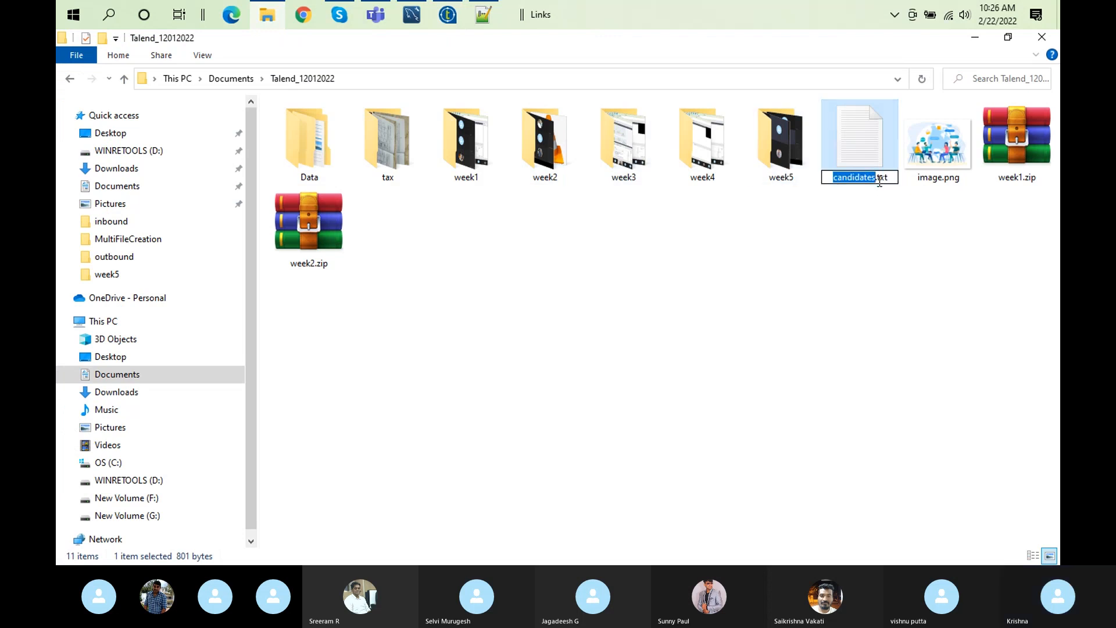
left_click(891, 207)
left_click(877, 160)
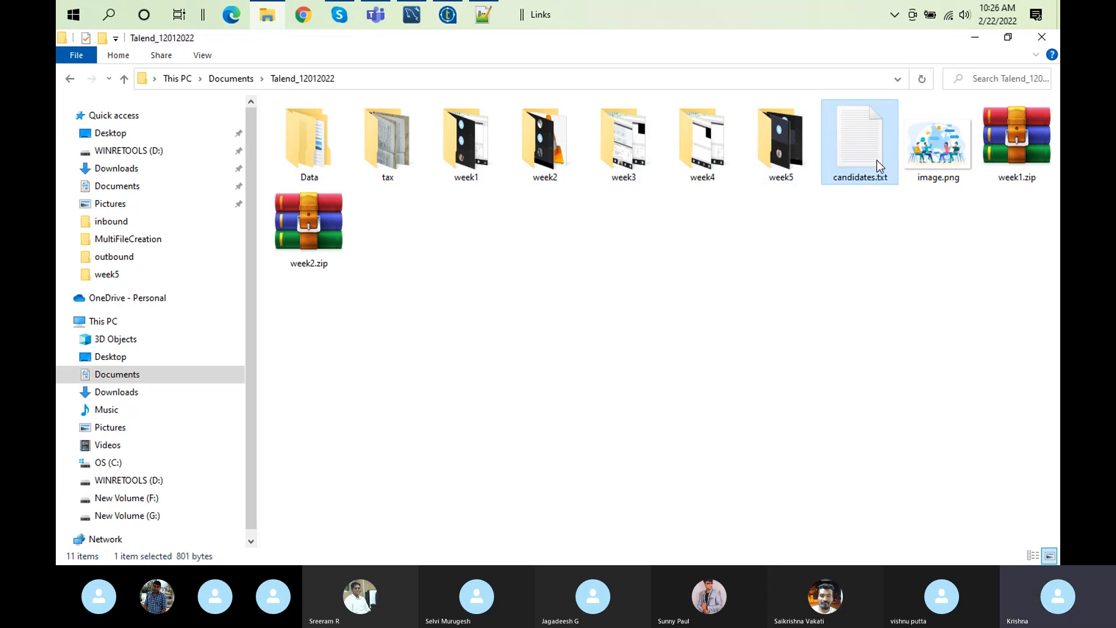
double_click(316, 138)
double_click(314, 127)
right_click(383, 198)
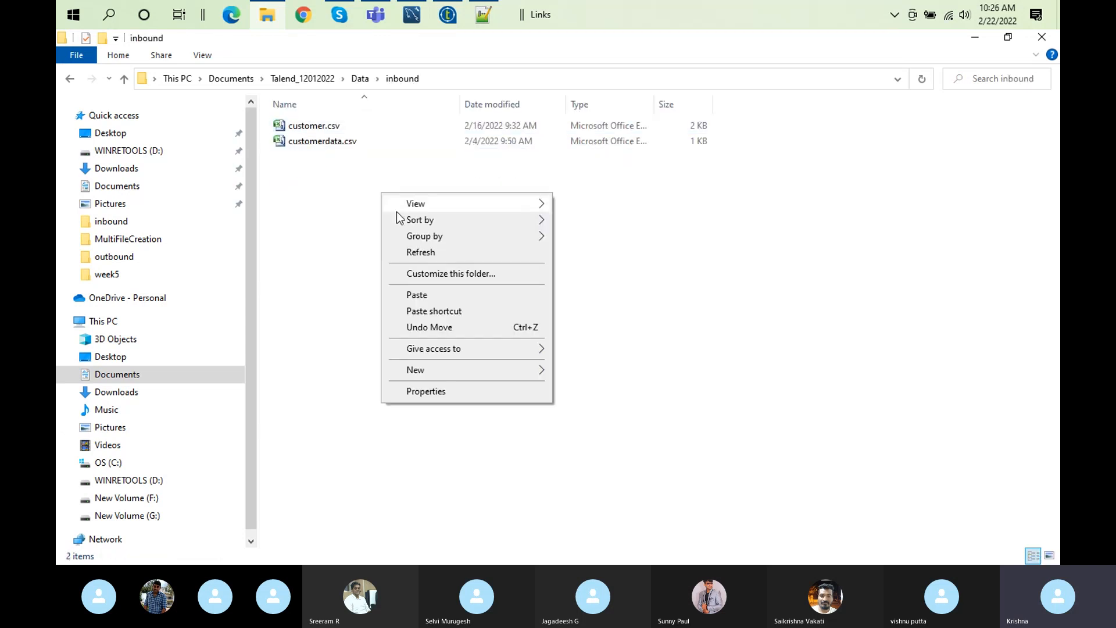
left_click(438, 293)
Step: Return to Talend Open Studio, clear the previous run output and run TRN_File_To_DB with the file in place
left_click(453, 13)
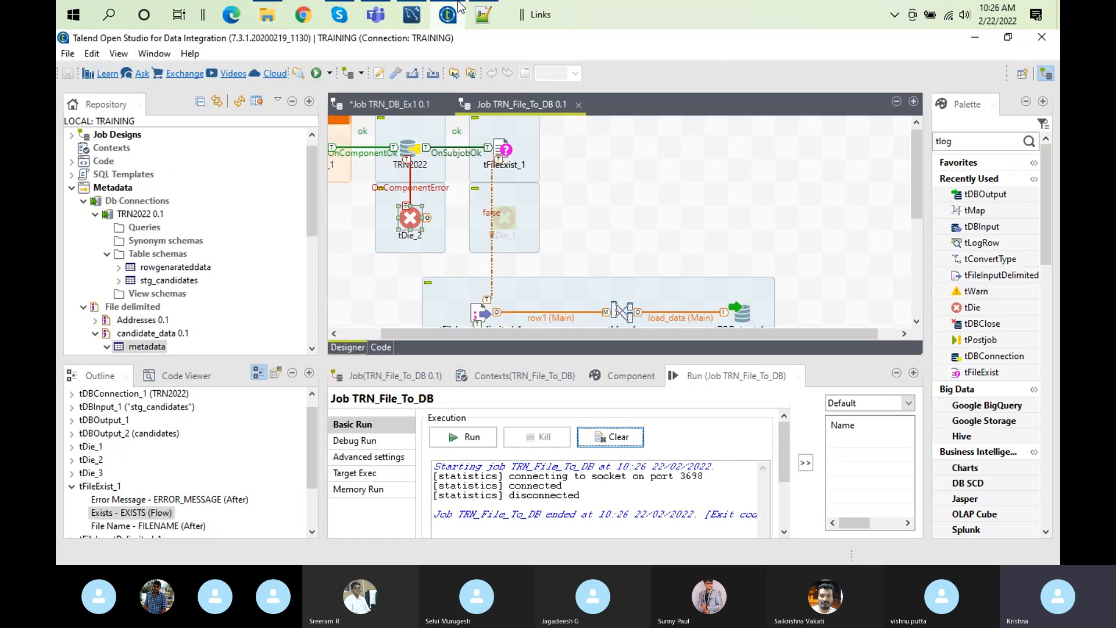
left_click(612, 437)
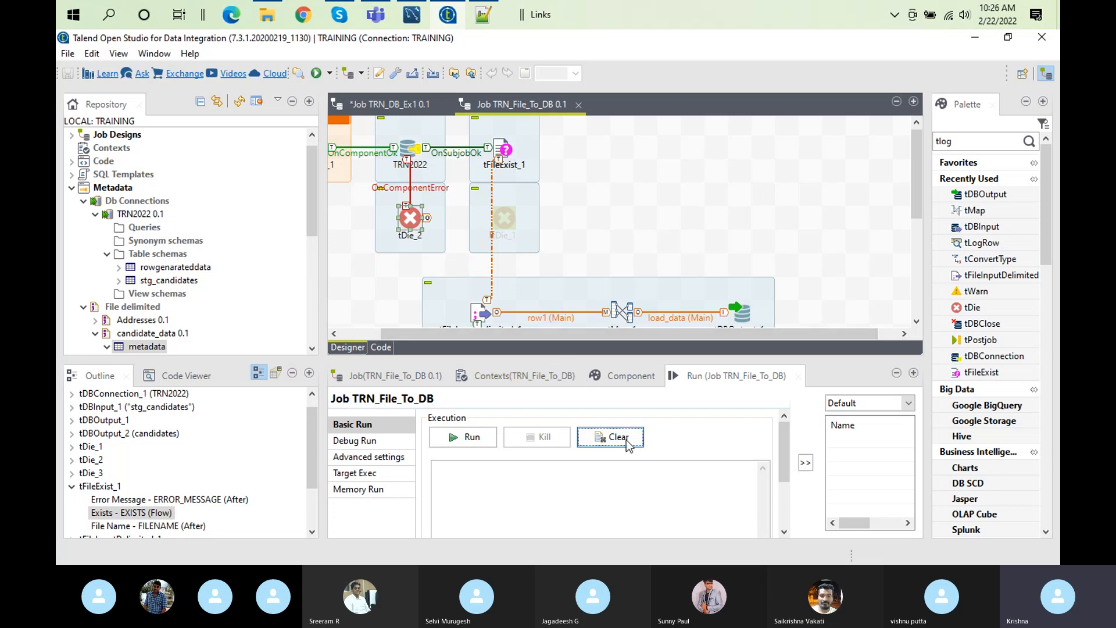
left_click(481, 440)
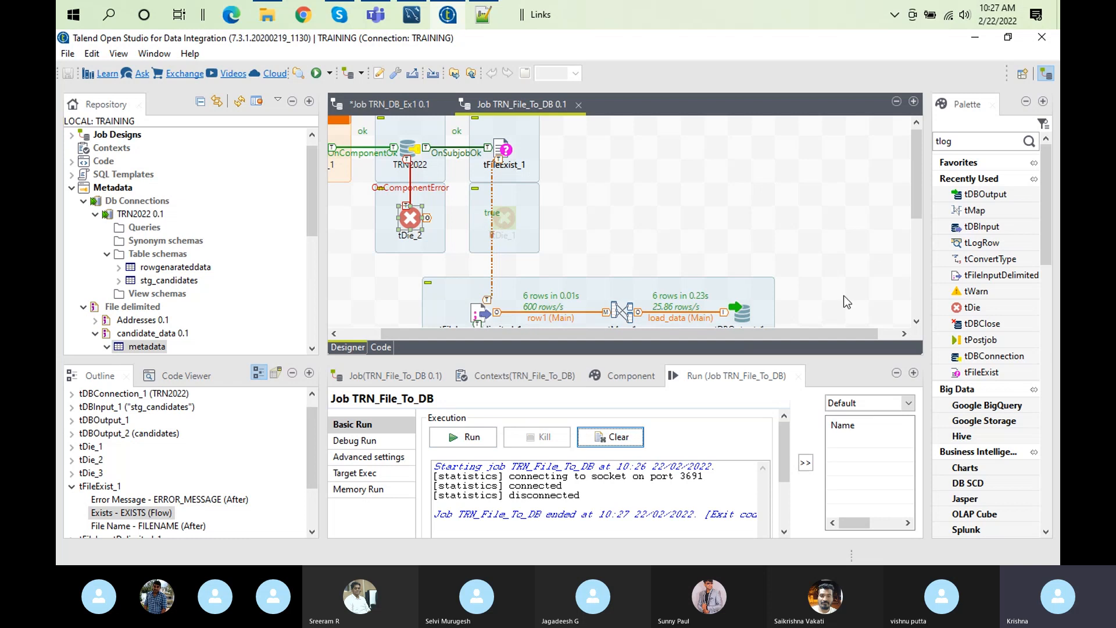
Step: Delete the OnSubjobOk link from TRN2022 to tFileExist_1 and the OnComponentOk link from tPrejob_1 to TRN2022
left_click(457, 151)
left_click(462, 154)
key("Delete")
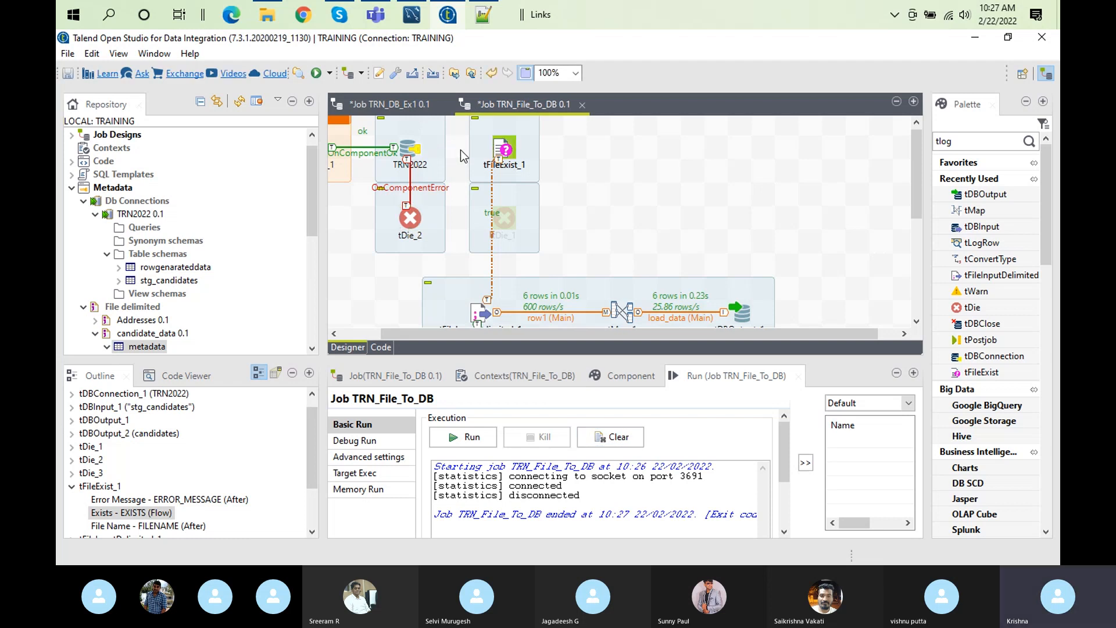
left_click(369, 153)
key("Delete")
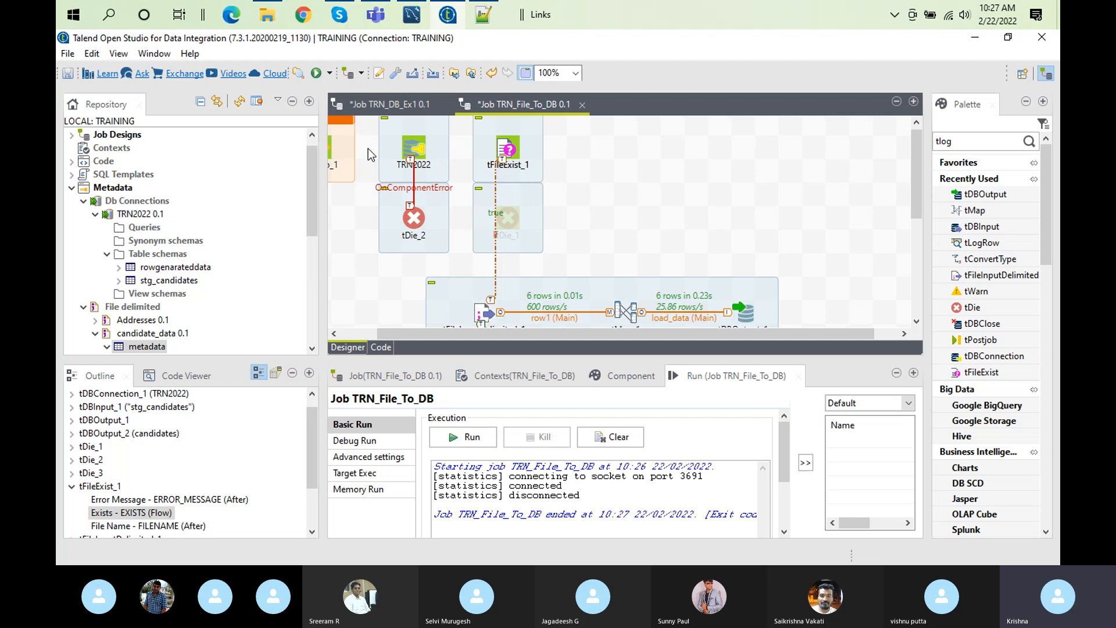
Step: Move TRN2022 together with tDie_2 past tFileExist_1, to the side away from tPrejob_1
left_click(410, 150)
left_click(414, 216)
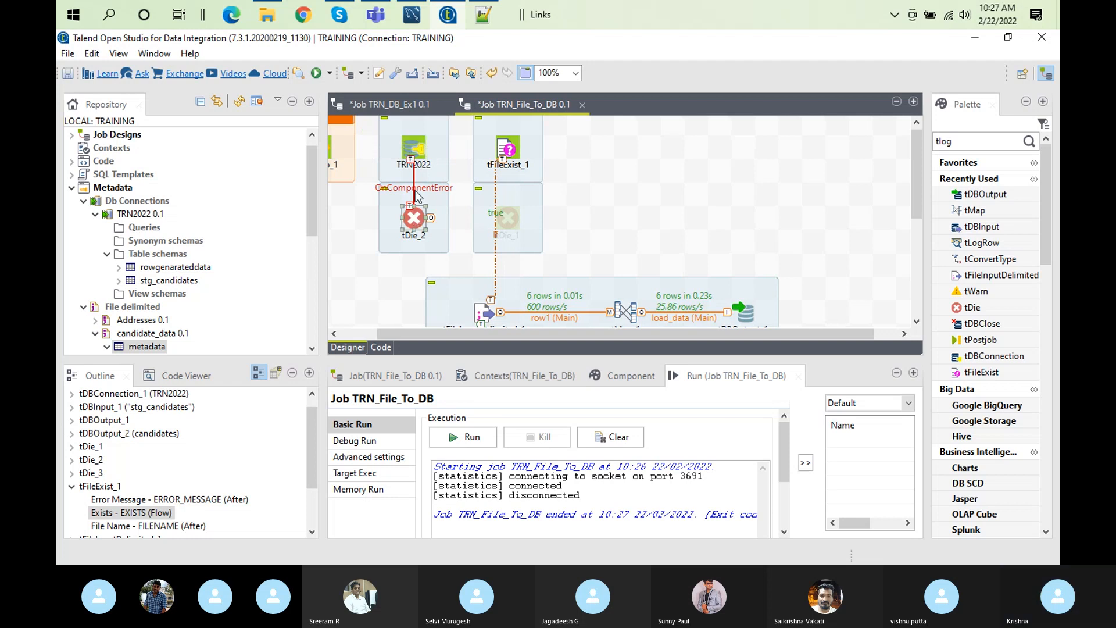
left_click(415, 155)
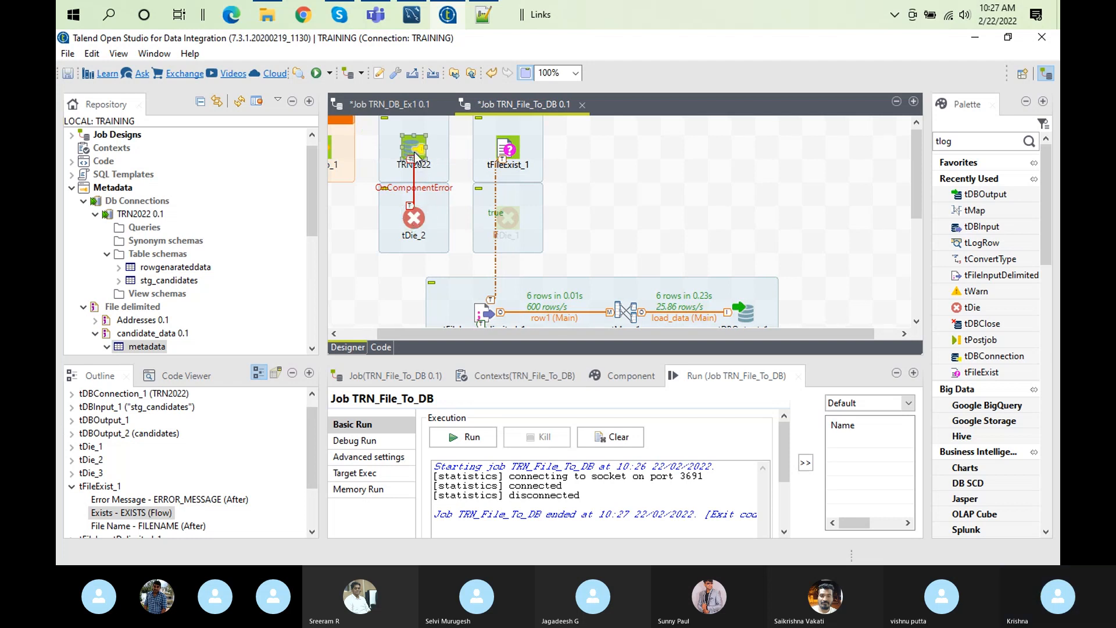
left_click(414, 220, "ctrl")
left_click_drag(415, 157, 627, 157)
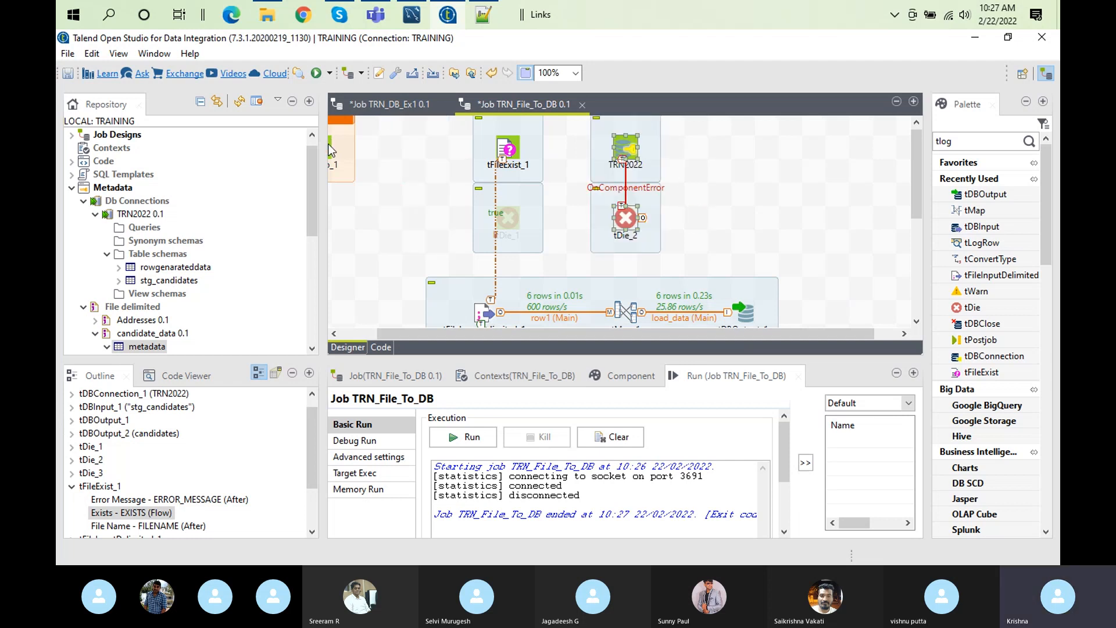
Step: Link tFileExist_1 to TRN2022 with an On Subjob Ok trigger
right_click(509, 144)
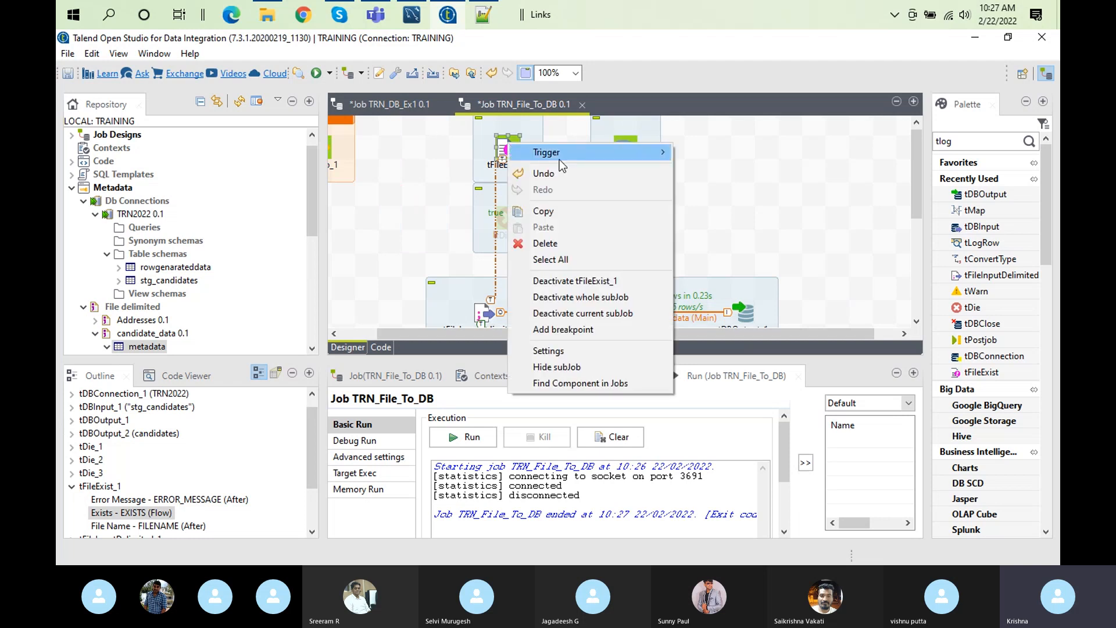
mouse_move(569, 158)
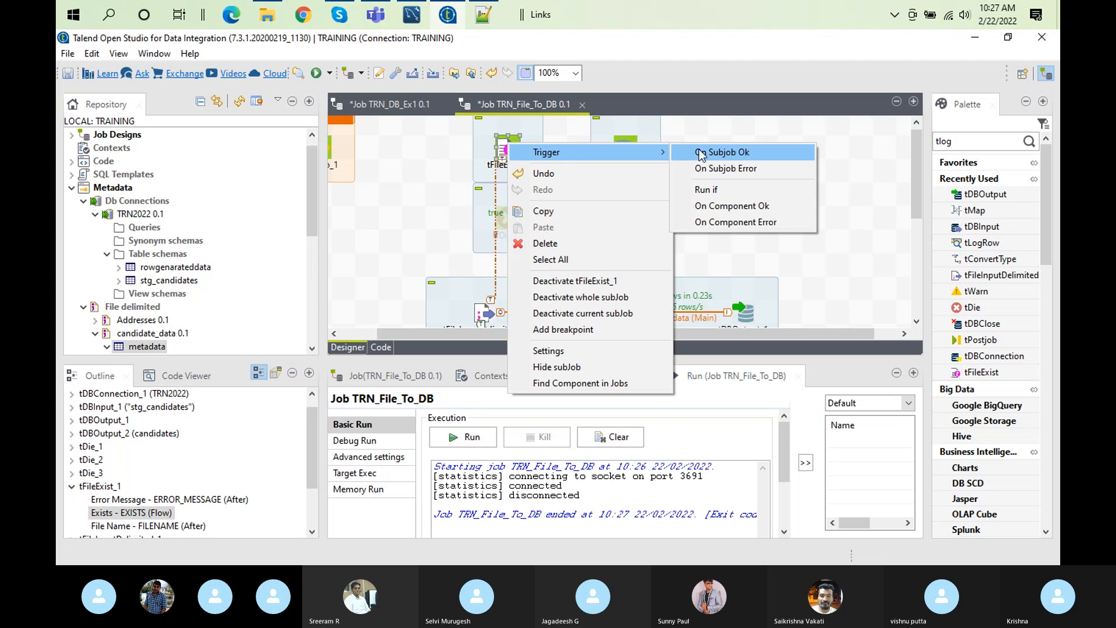
left_click(682, 154)
left_click(628, 138)
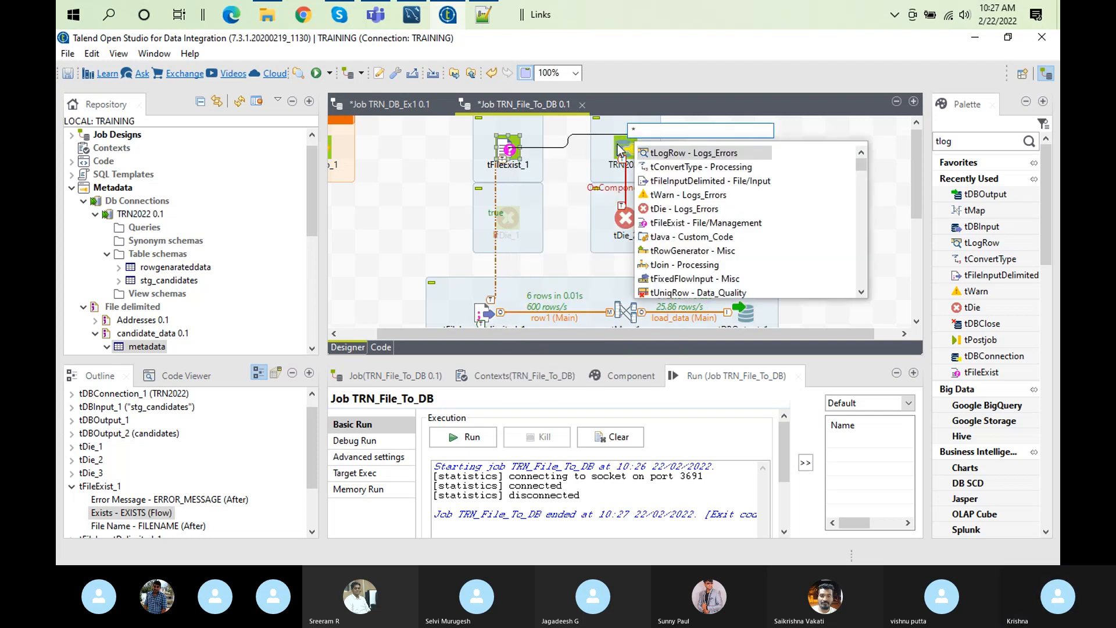
left_click(619, 147)
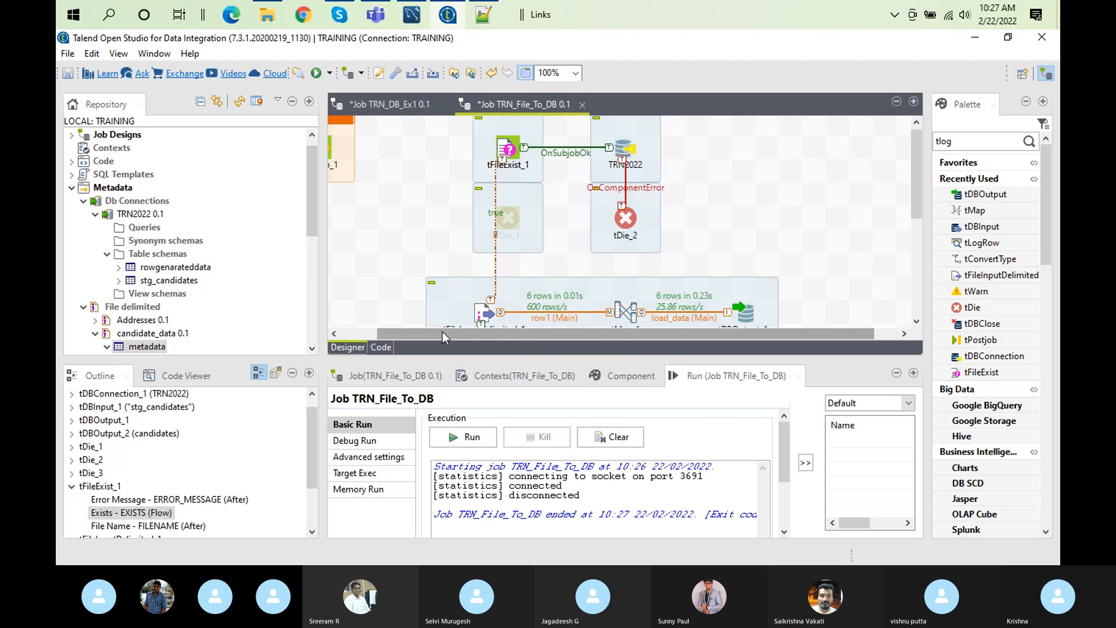
Step: Link tPrejob_1 to tFileExist_1 with an On Component Ok trigger
left_click_drag(442, 331, 402, 332)
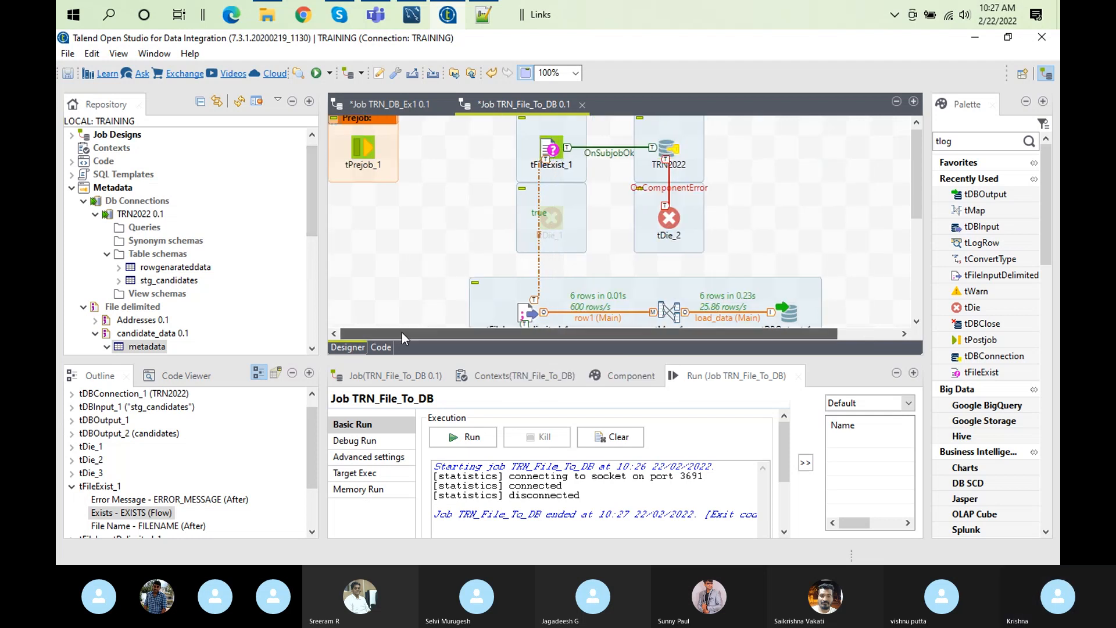
right_click(361, 148)
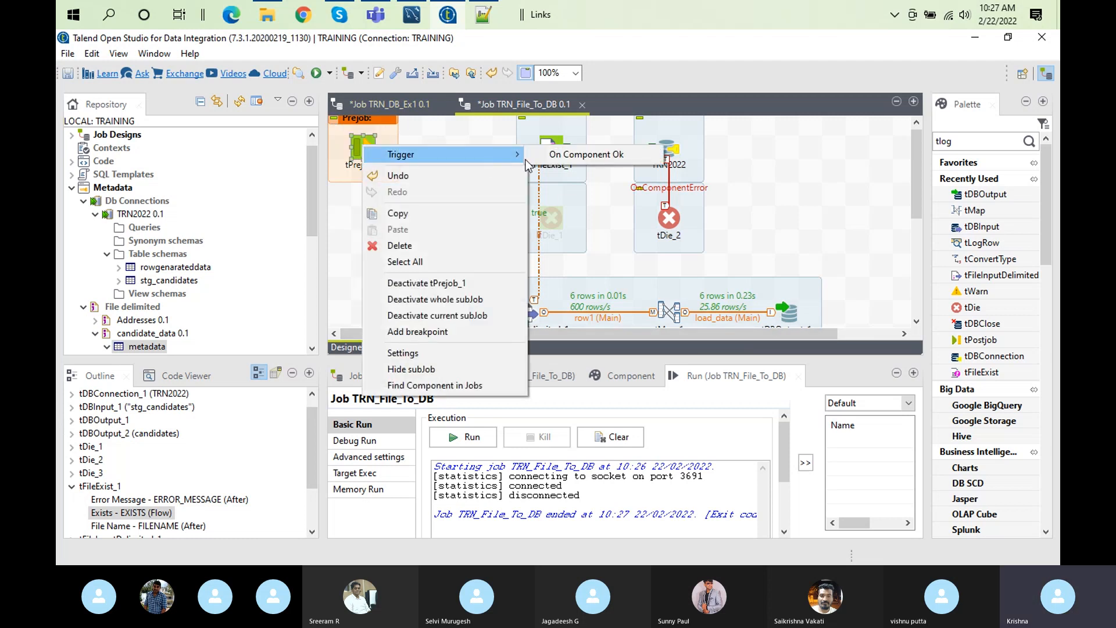
left_click(557, 154)
left_click(546, 157)
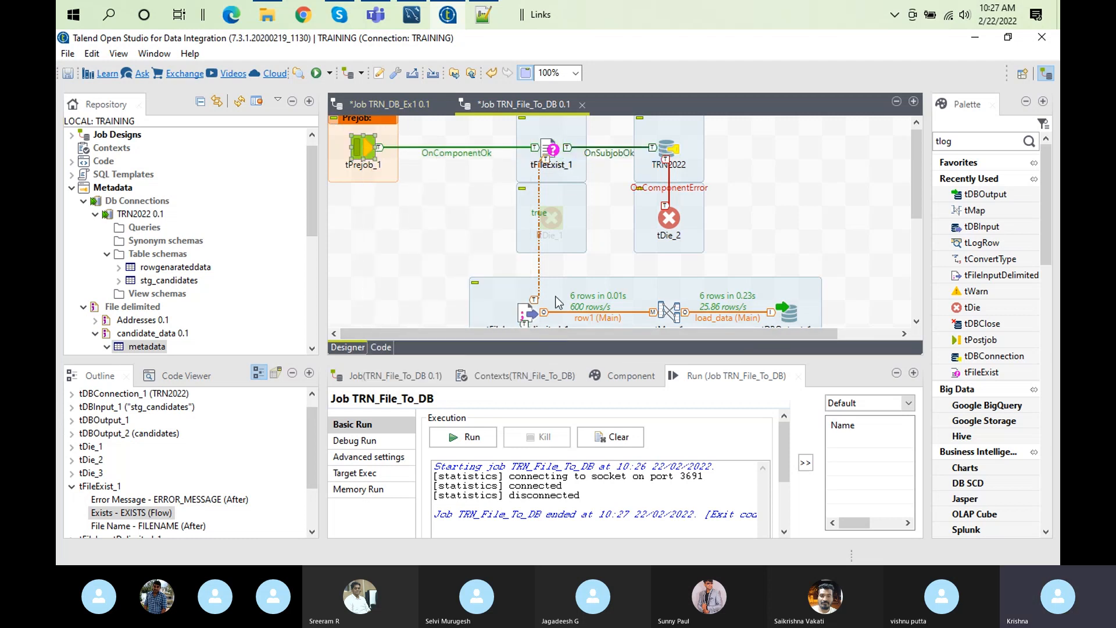
Step: Clear the previous run output, run TRN_File_To_DB and check the settings of tDBOutput_1 against the run log
left_click(634, 441)
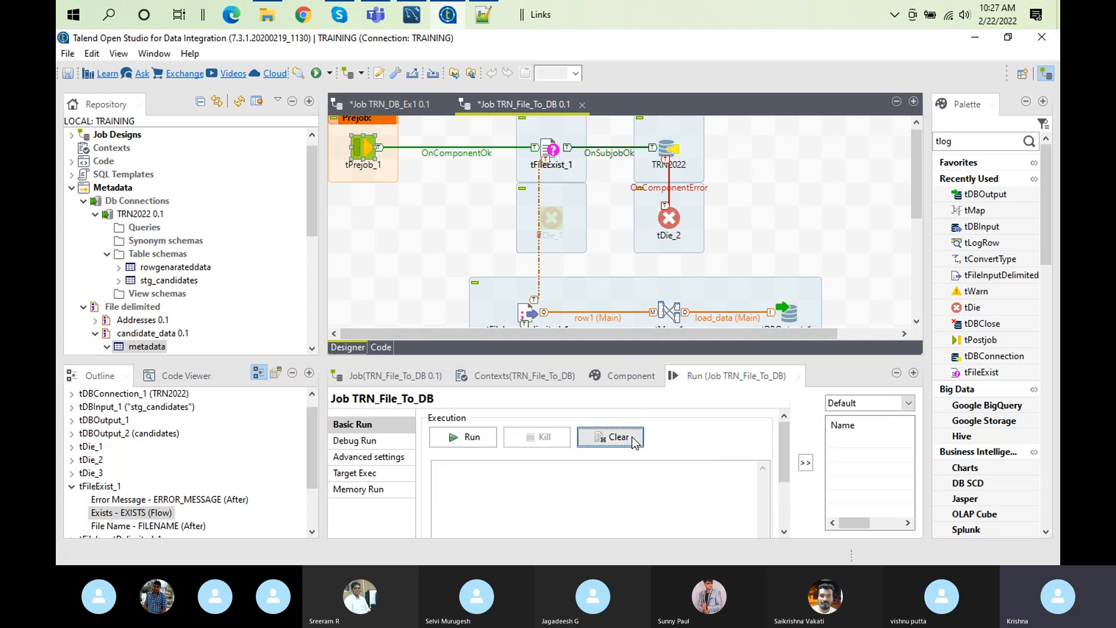
left_click(481, 437)
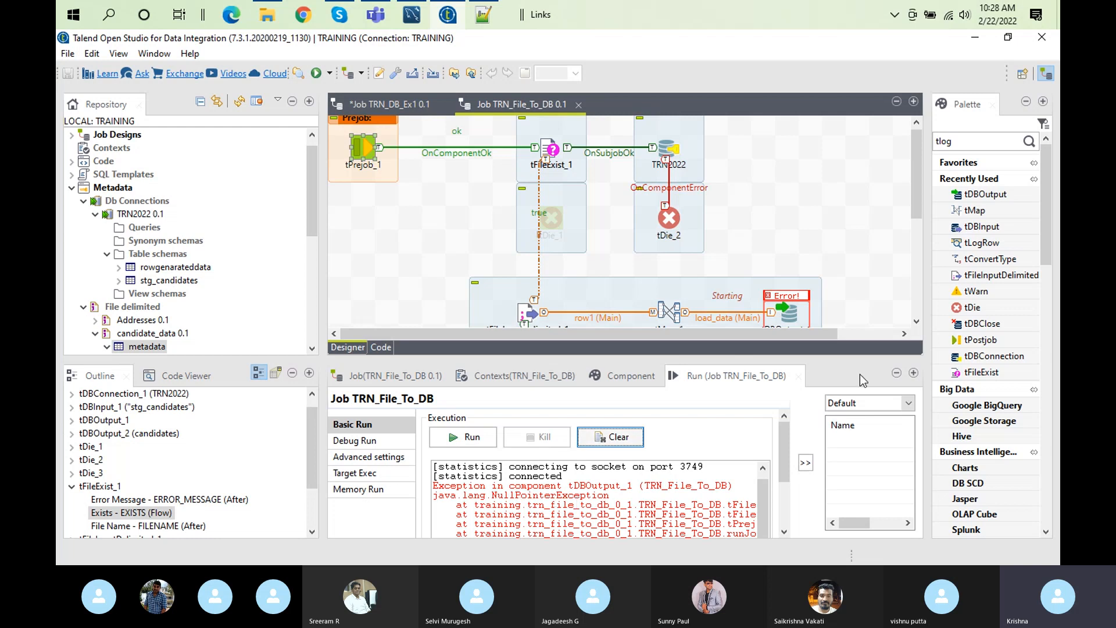
left_click(786, 313)
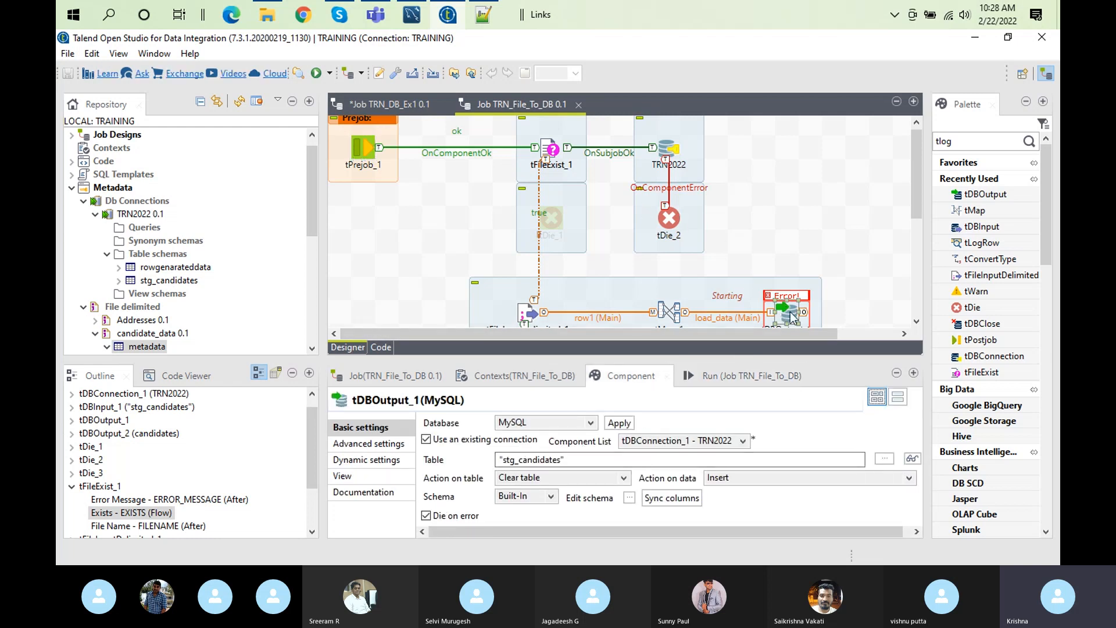
left_click(724, 375)
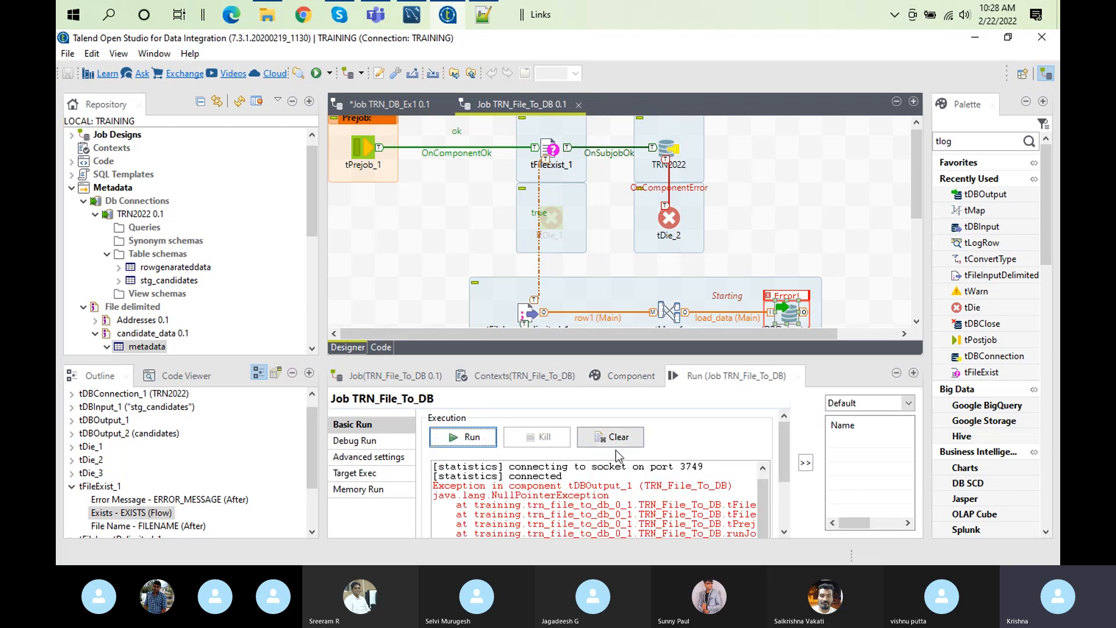
Step: Delete the OnSubjobOk link from tFileExist_1 to TRN2022 and the OnComponentOk link from tPrejob_1 to tFileExist_1
left_click(620, 154)
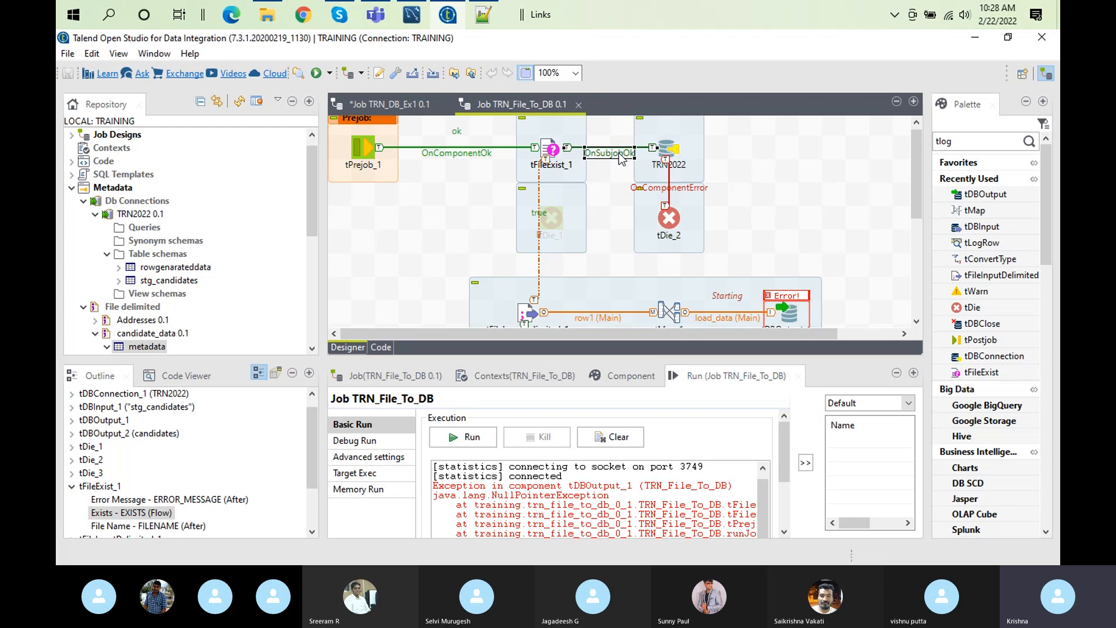
key("Delete")
left_click(667, 146)
left_click(672, 217, "ctrl")
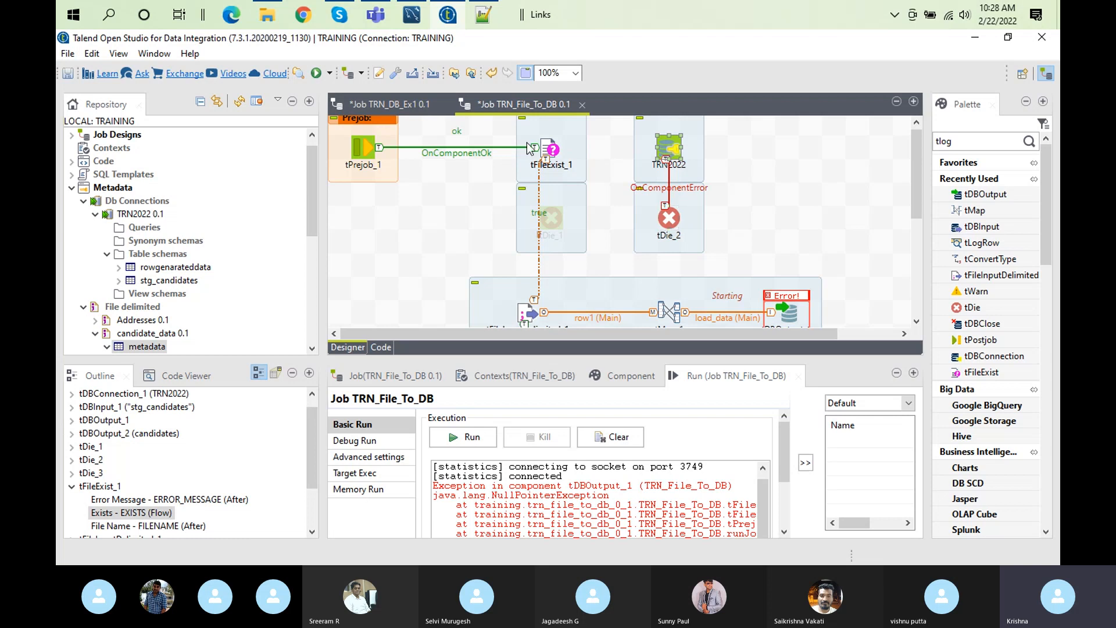
left_click(494, 152)
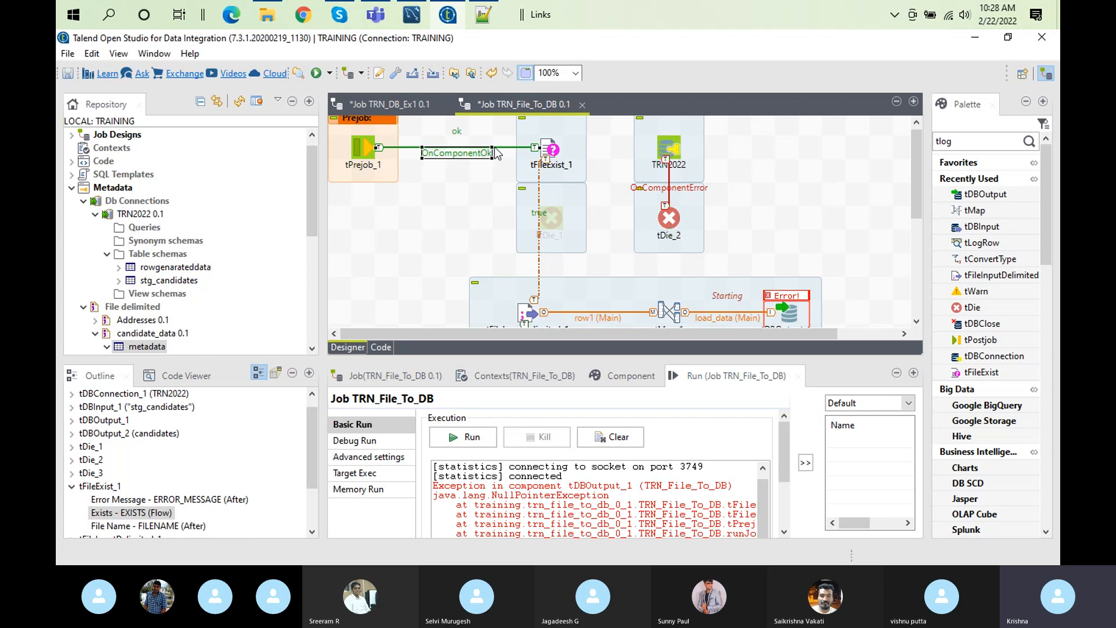
key("Delete")
Step: Move tFileExist_1 below tPrejob_1, and place TRN2022 beside tPrejob_1 with tDie_2 directly beneath TRN2022
left_click(550, 151)
left_click_drag(552, 150, 381, 272)
left_click_drag(665, 149, 480, 143)
double_click(670, 224)
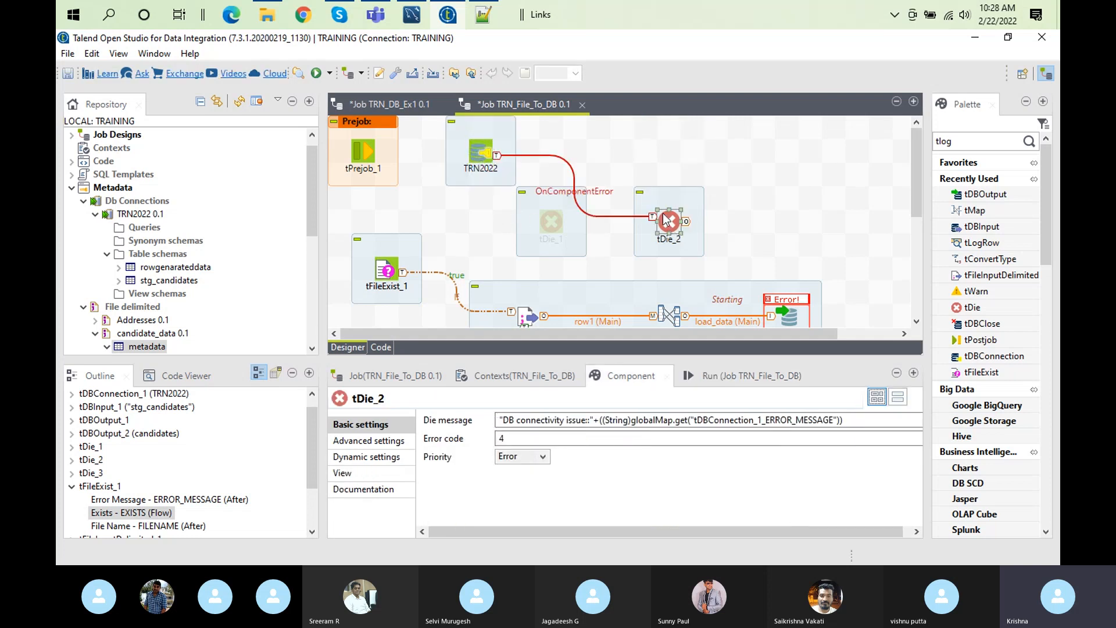
left_click_drag(667, 220, 486, 222)
Step: Link tPrejob_1 to TRN2022 with an On Component Ok trigger
right_click(367, 153)
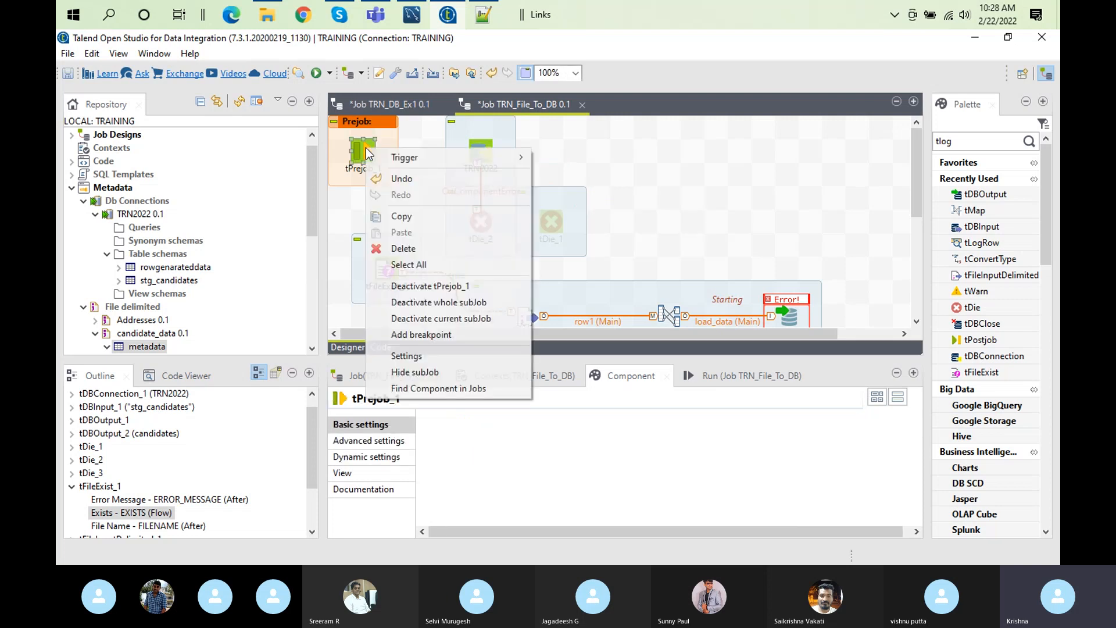
mouse_move(410, 160)
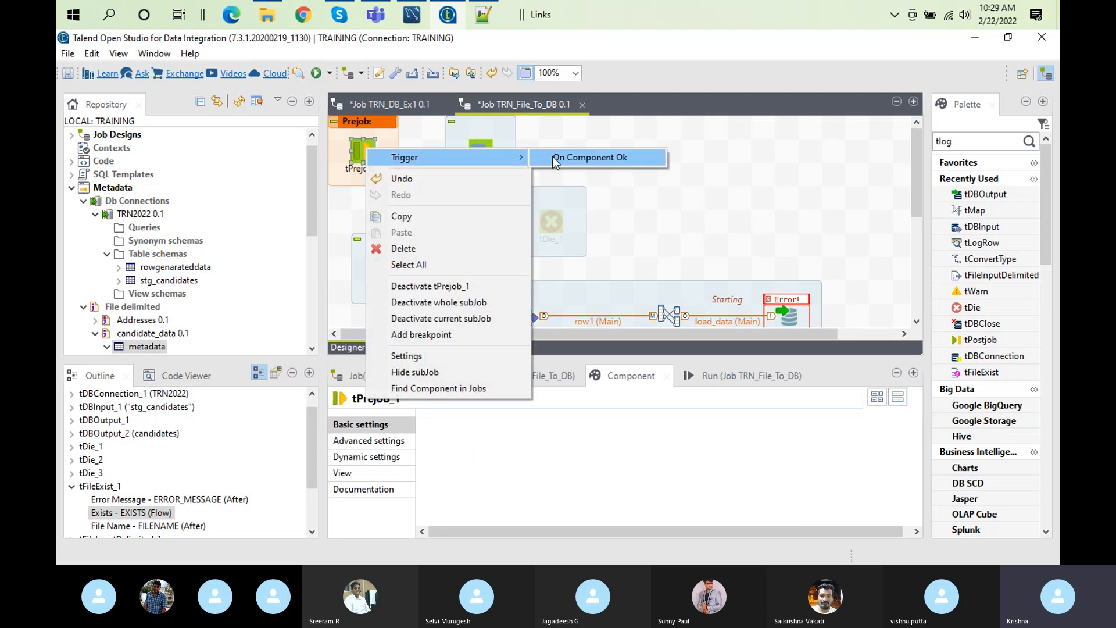
left_click(588, 157)
left_click(482, 163)
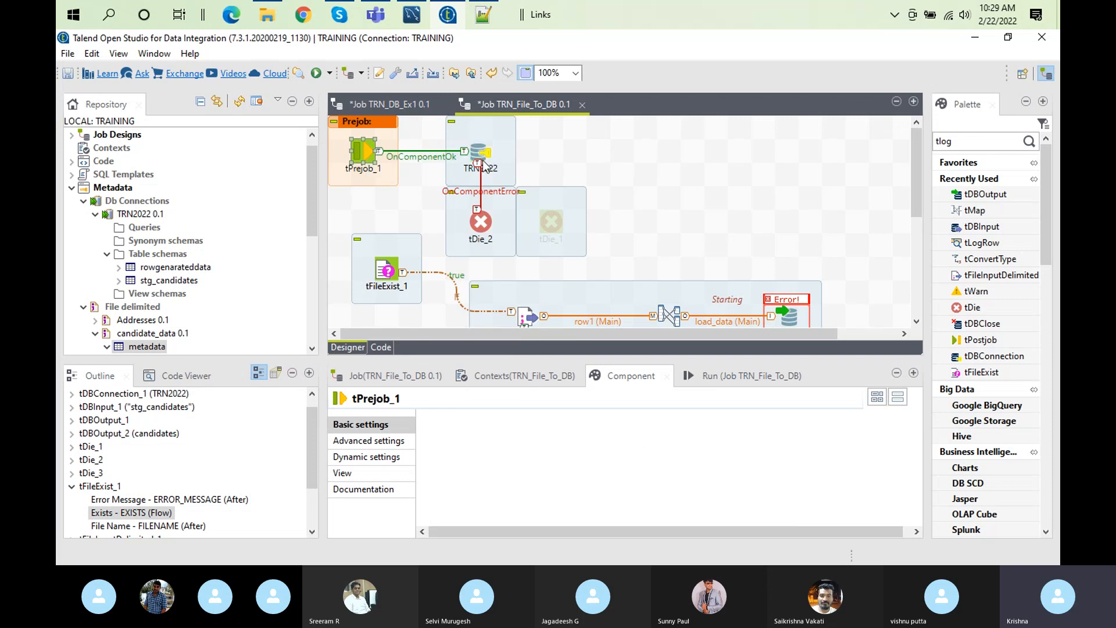
Step: Move the deactivated tDie_1 away from tDie_2 and align tFileExist_1 with the tFileInputDelimited_1 row
left_click(587, 207)
left_click_drag(579, 203, 735, 198)
left_click_drag(385, 276, 387, 320)
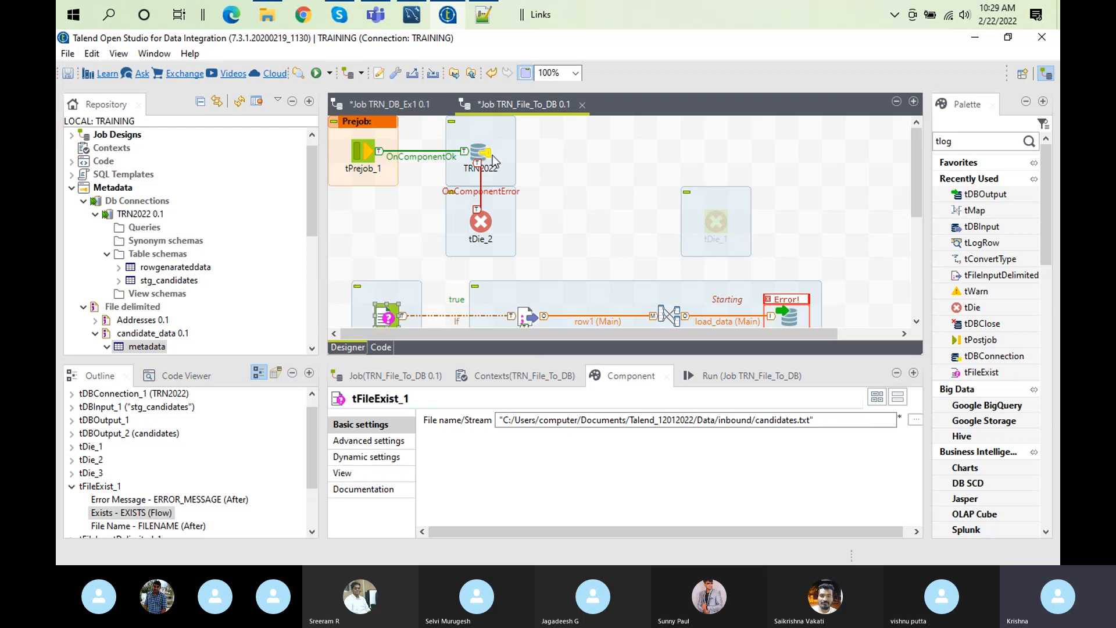
left_click_drag(912, 141, 916, 207)
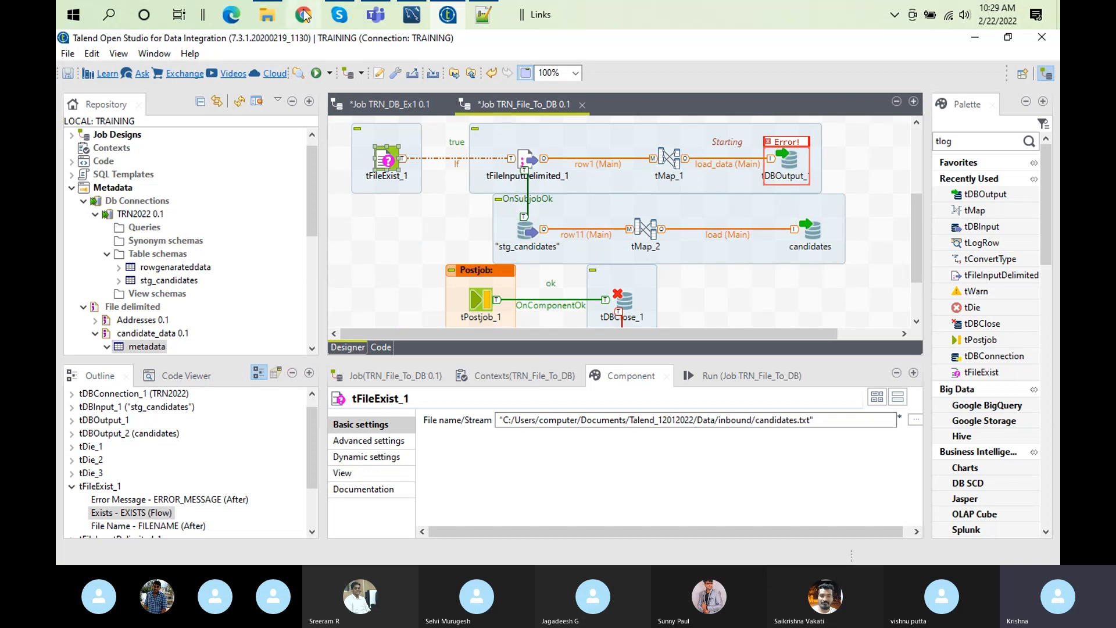
Step: Switch to File Explorer, delete candidates.txt from the inbound folder and return to Talend Open Studio
left_click(267, 18)
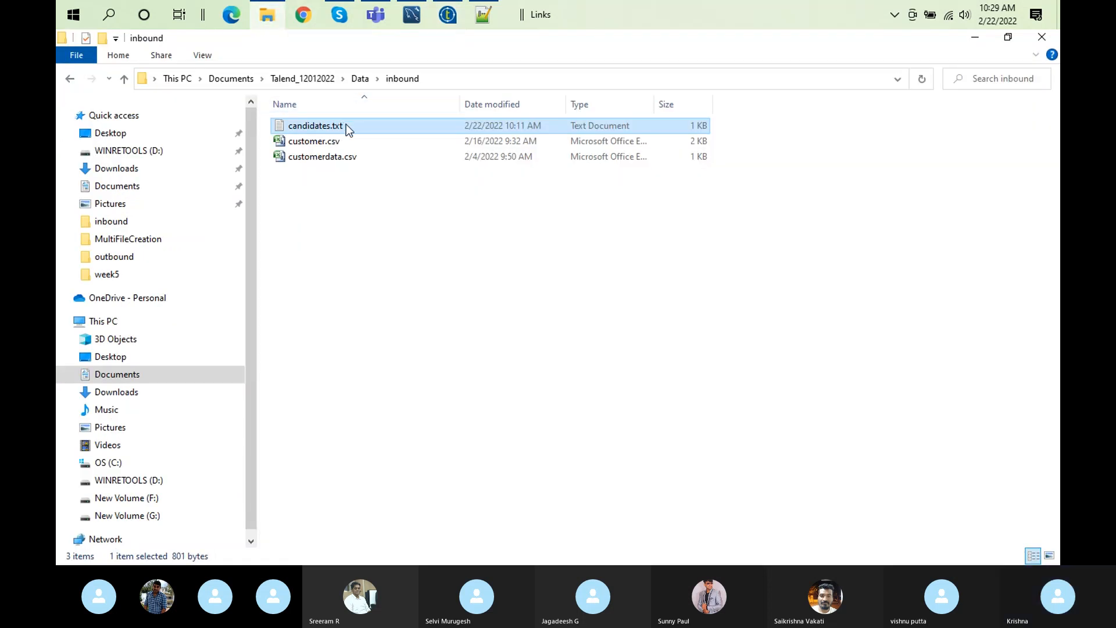
key("Delete")
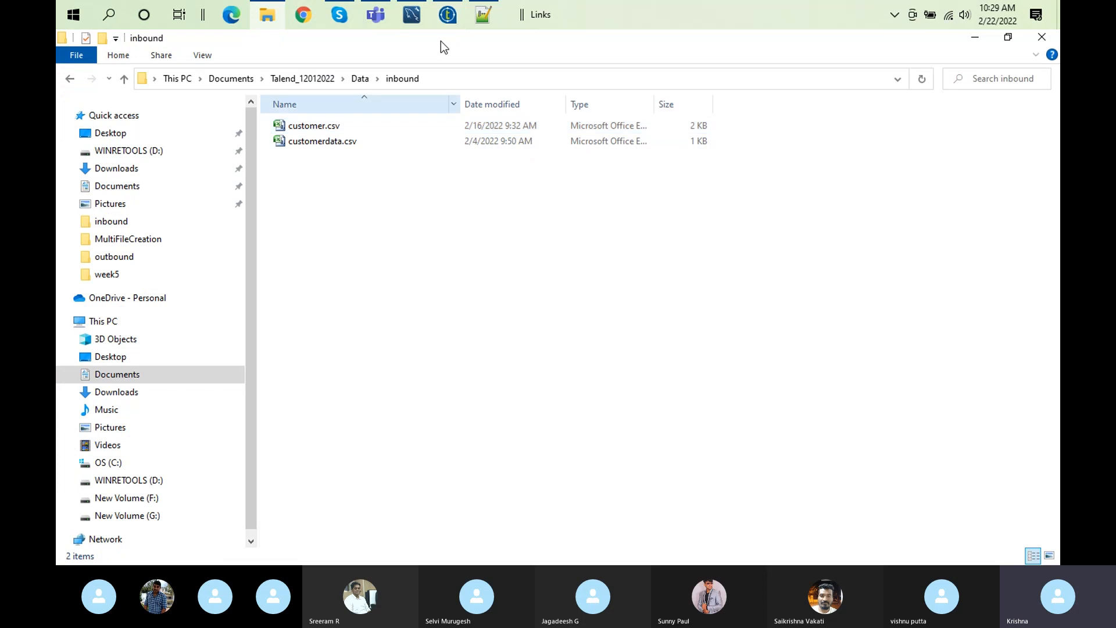
left_click(447, 13)
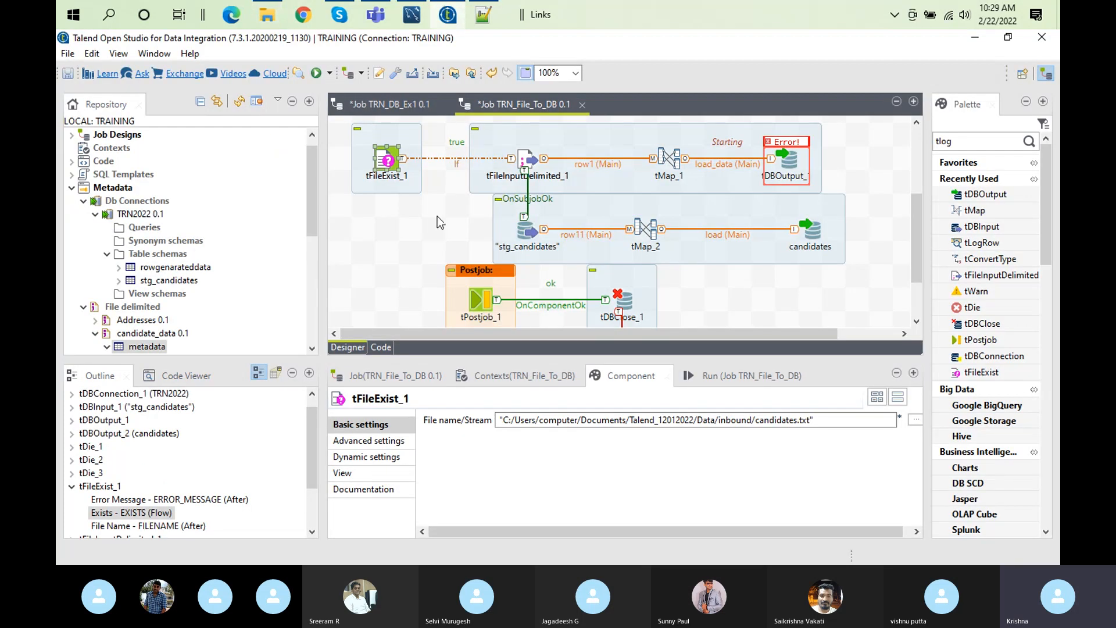
Step: Add a tWarn component to the job and place it beside tFileExist_1, opposite the file load subjob
left_click(358, 237)
type("t")
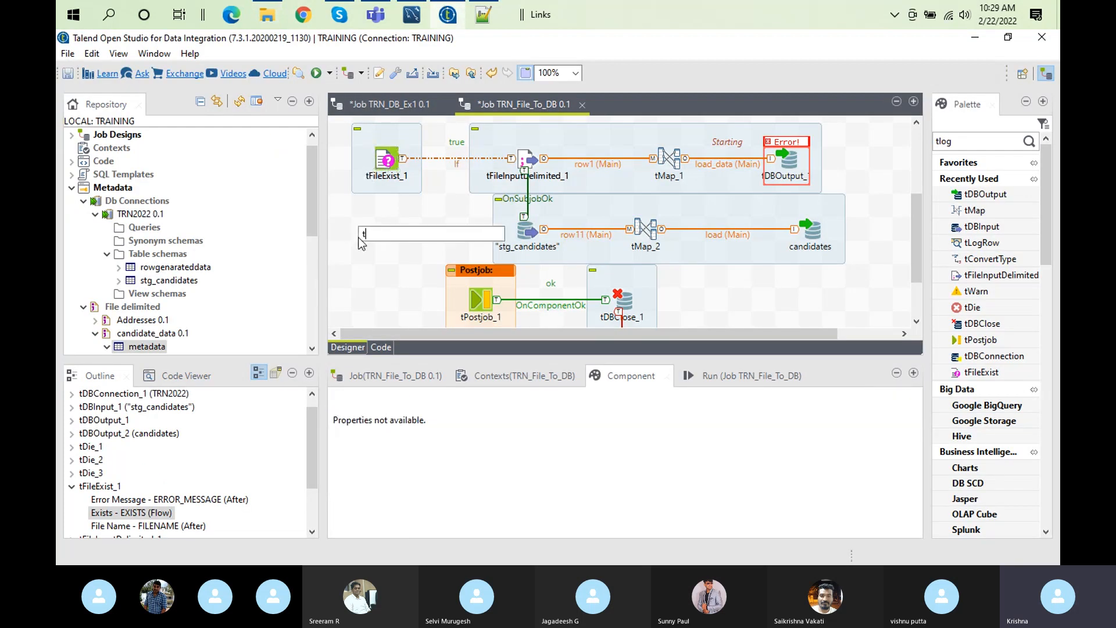
type("warn")
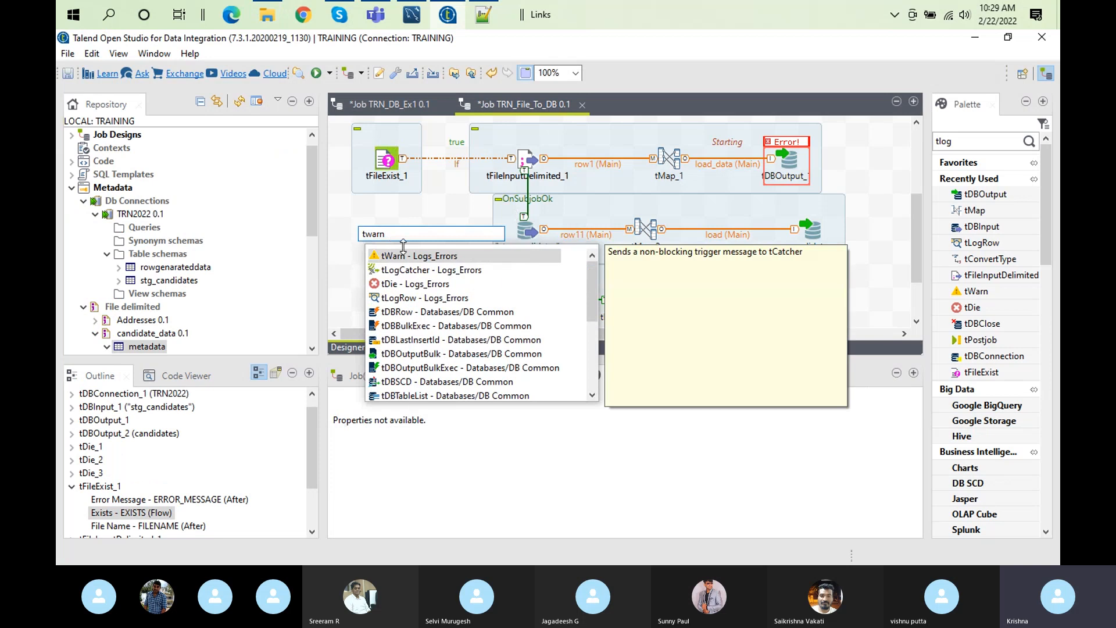
double_click(414, 256)
left_click_drag(379, 230, 308, 181)
Step: Link tFileExist_1 to tWarn_1 with a Run if trigger
left_click_drag(570, 333, 532, 334)
left_click(435, 156)
right_click(435, 156)
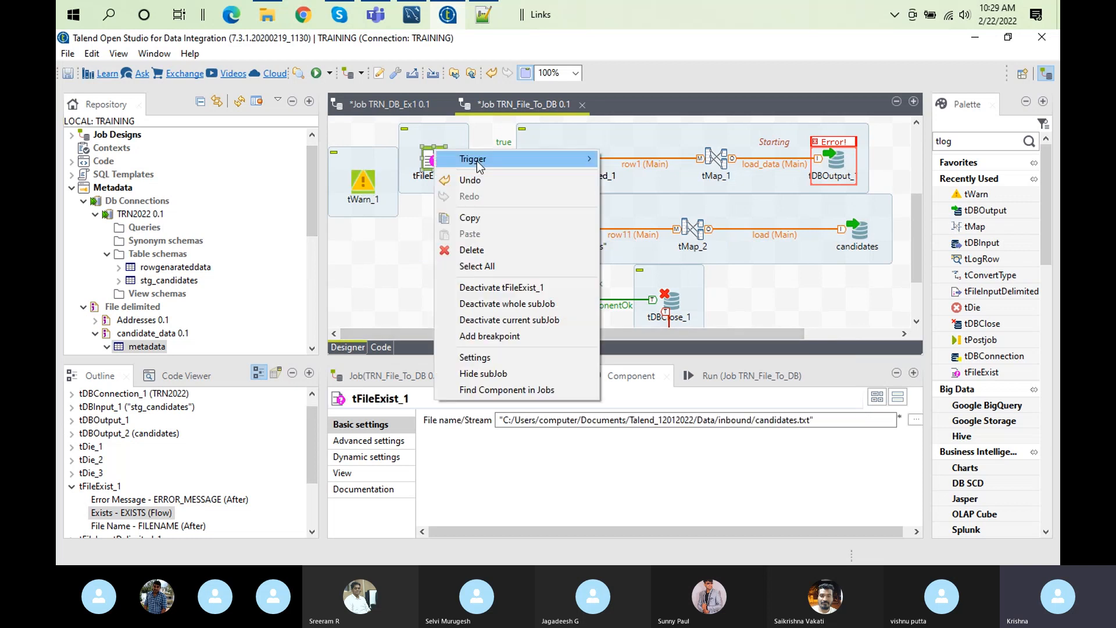
mouse_move(487, 159)
left_click(633, 199)
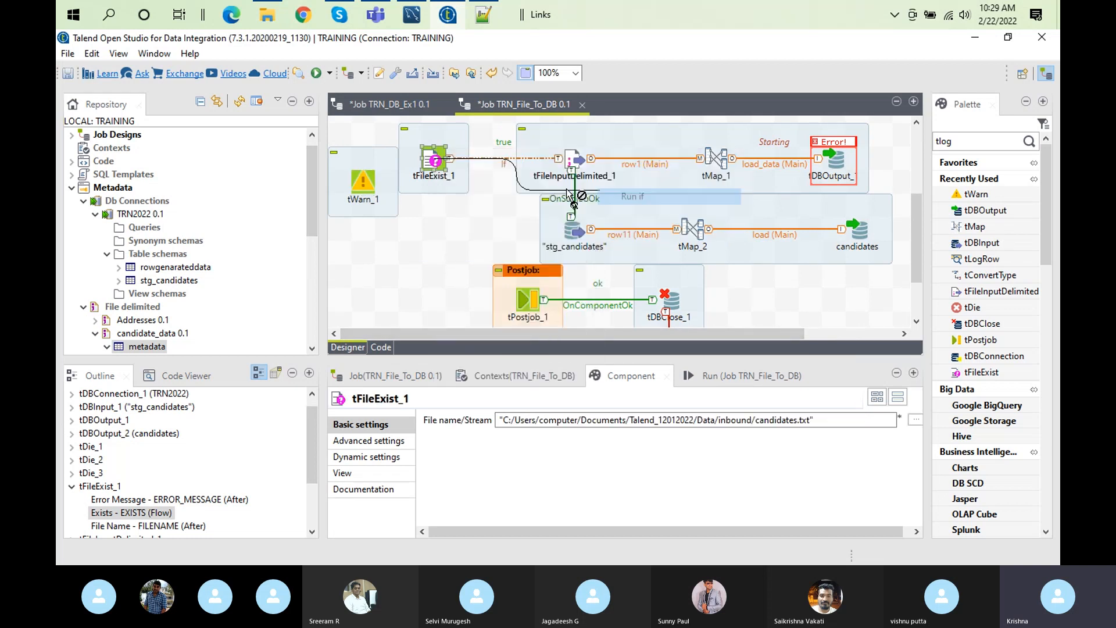
left_click(400, 177)
Step: Copy the file-load link's condition to the tWarn_1 link and negate it as !((Boolean)globalMap.get("tFileExist_1_EXISTS"))
left_click(505, 163)
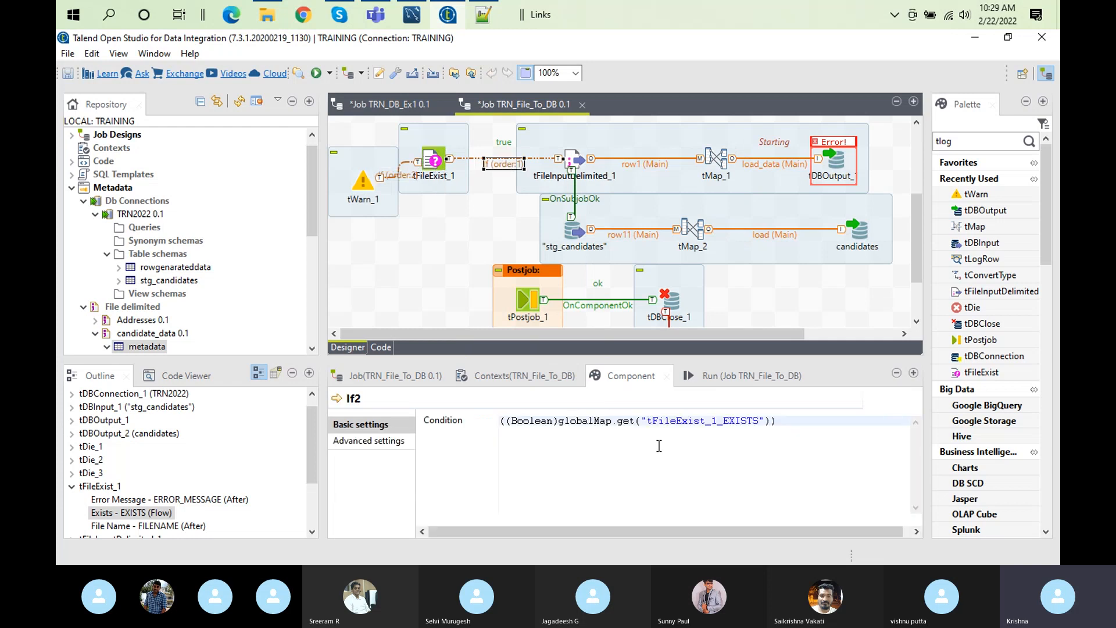
left_click(663, 482)
key("ctrl+a")
key("ctrl+c")
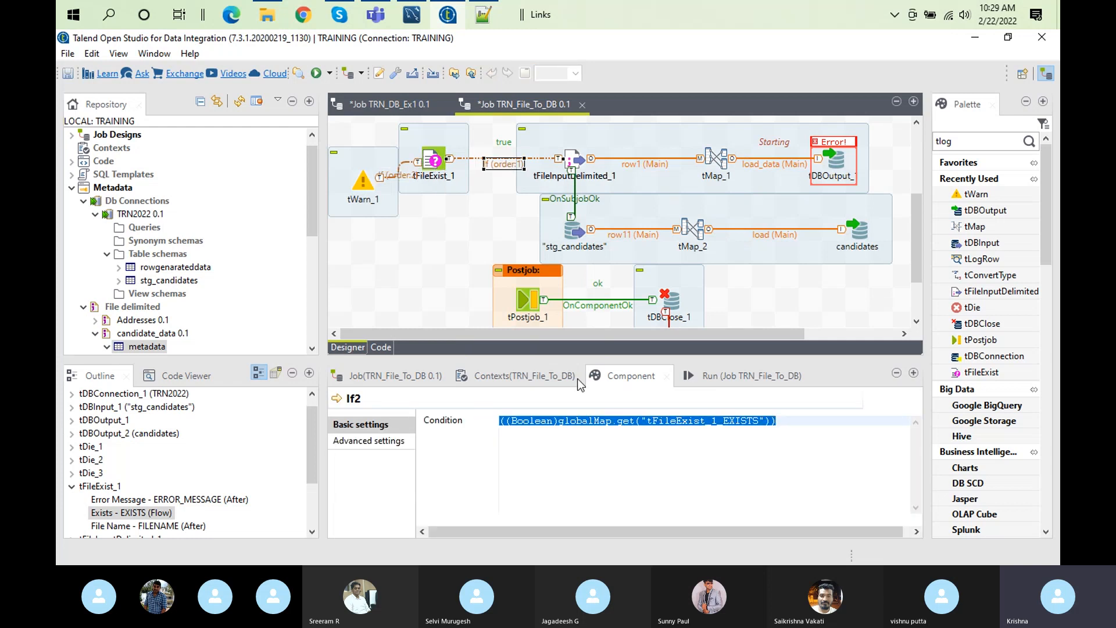
left_click(410, 176)
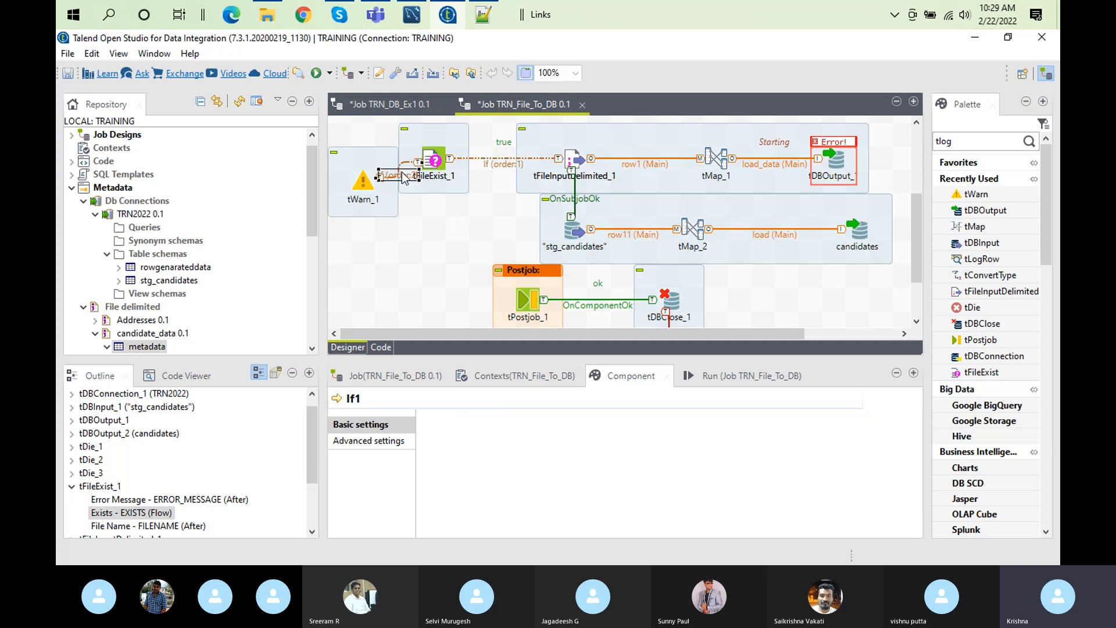
key("ctrl+v")
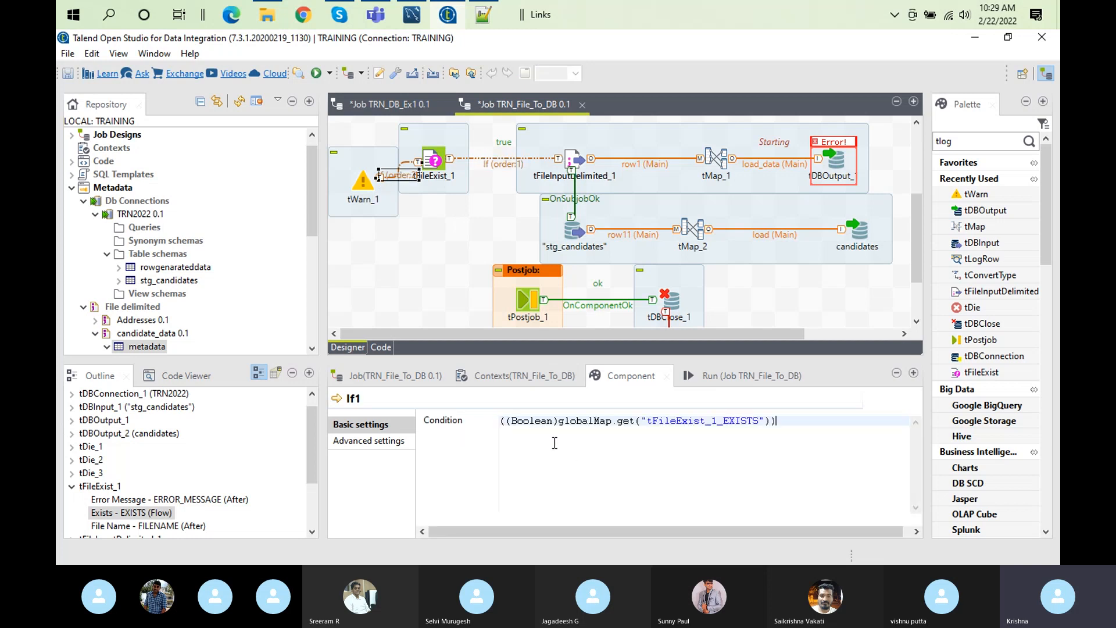
left_click(501, 422)
type("!")
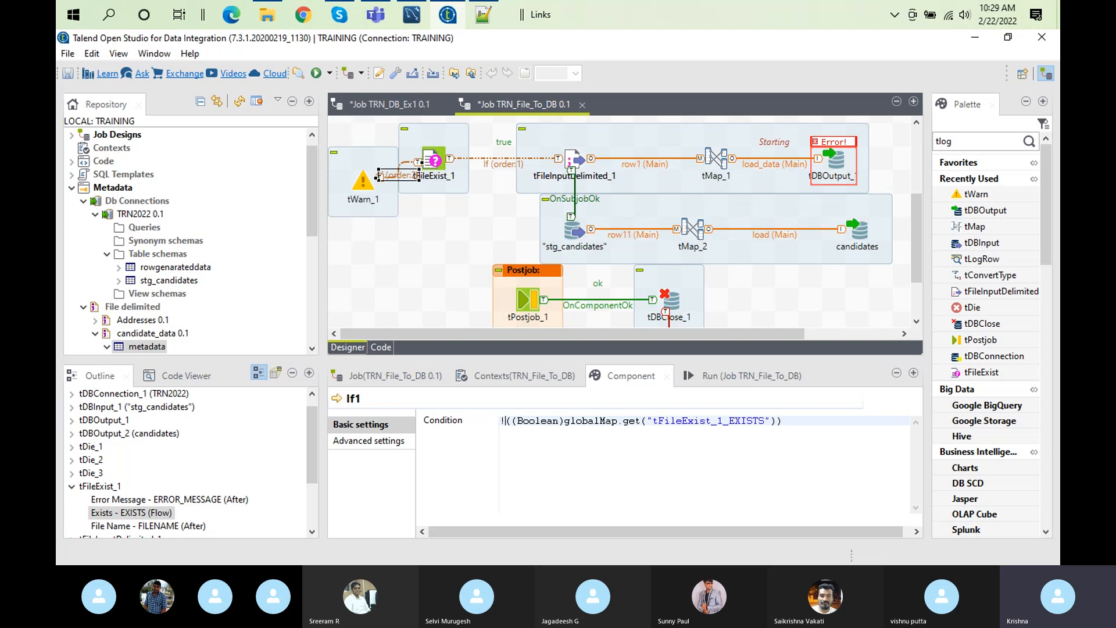
Step: Copy tDie_1's message into tWarn_1's warn message: "File doesn't exist at Network location ,Please check and re-rum the process"
left_click(357, 186)
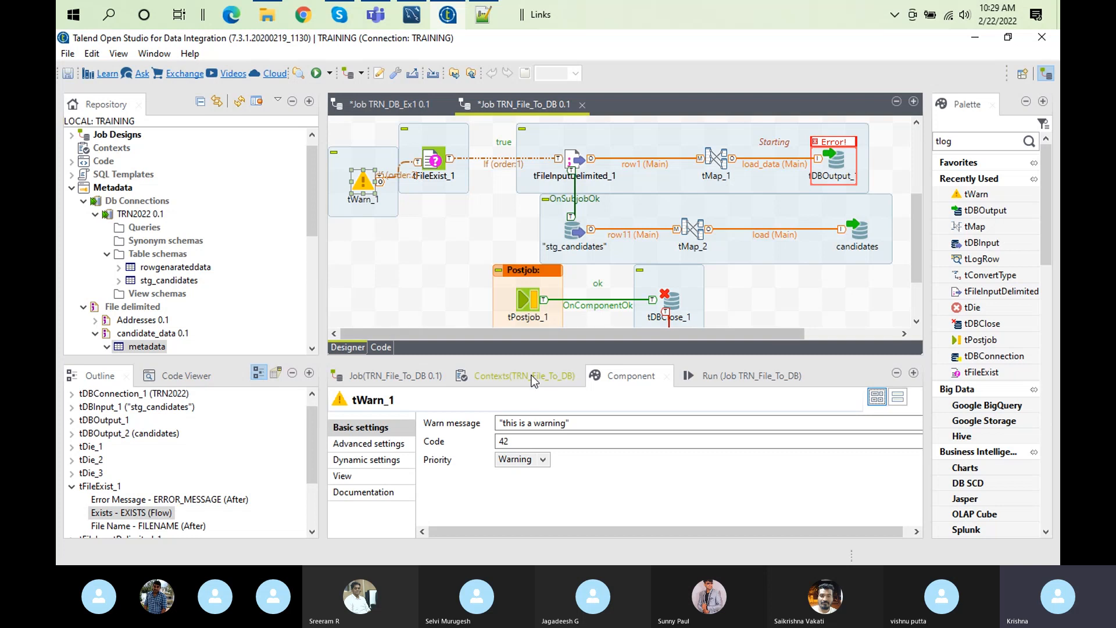
left_click_drag(923, 243, 919, 202)
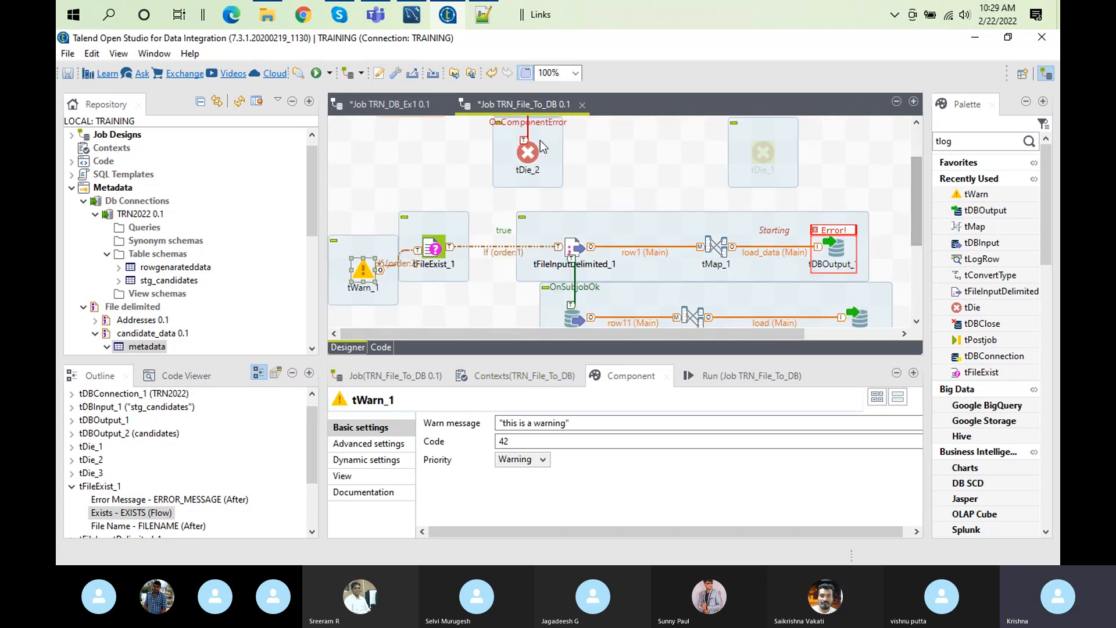
left_click(767, 163)
double_click(800, 436)
left_click(801, 422)
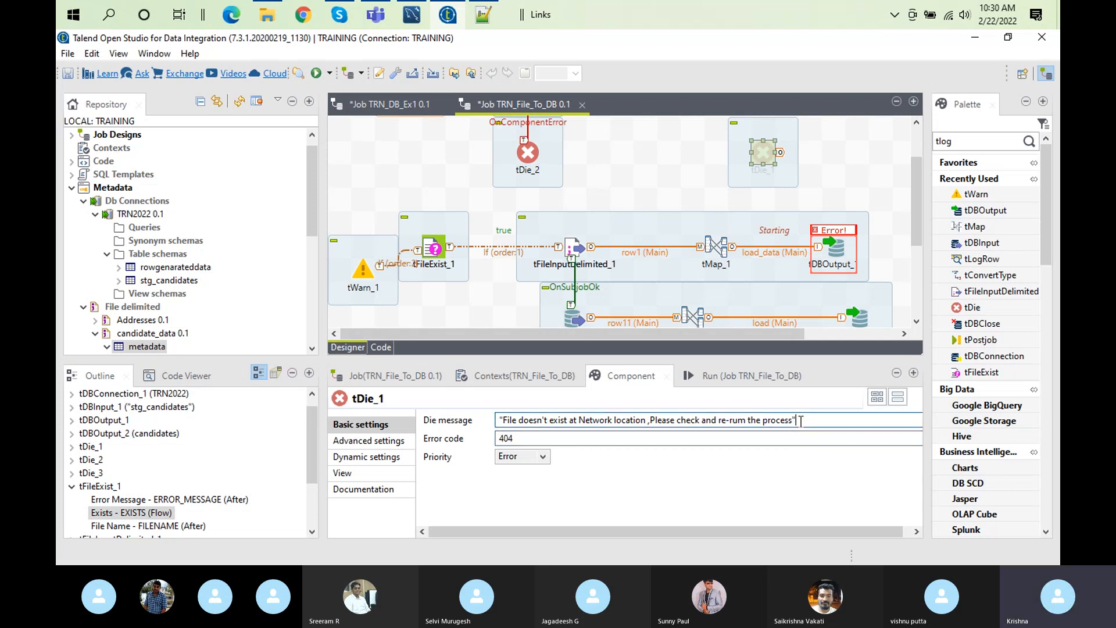
key("ctrl+a")
key("ctrl+c")
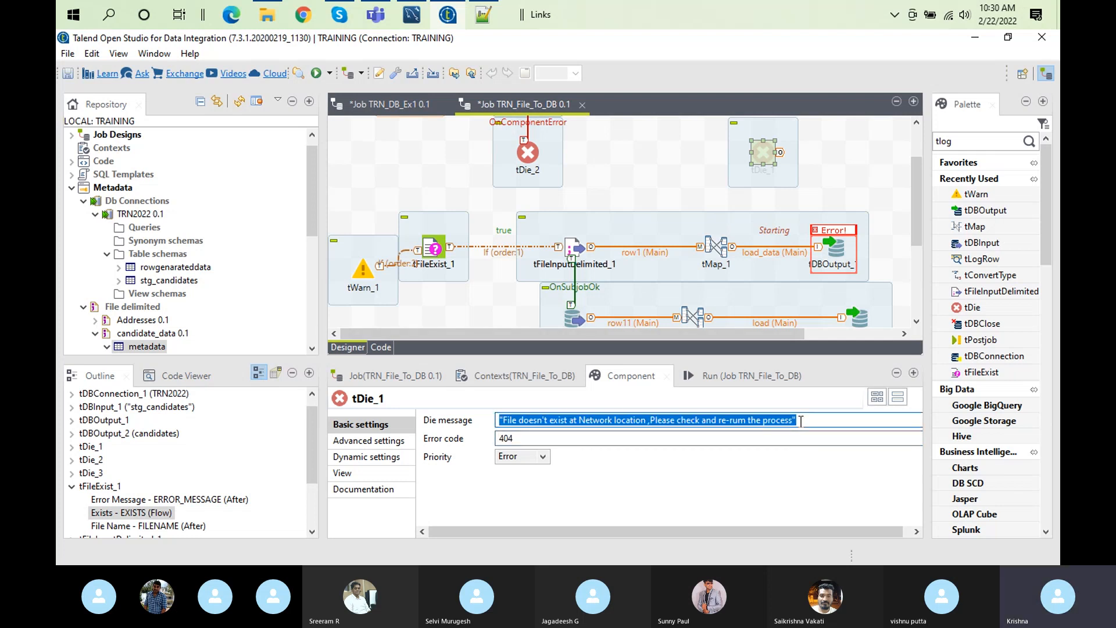
left_click(363, 272)
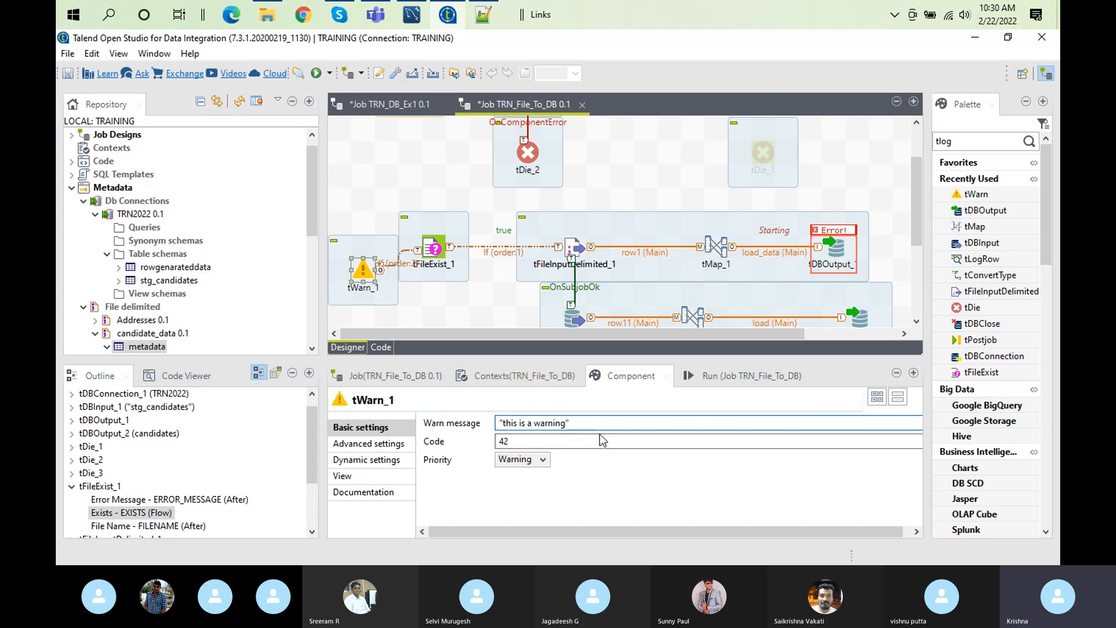
key("ctrl+a")
key("ctrl+v")
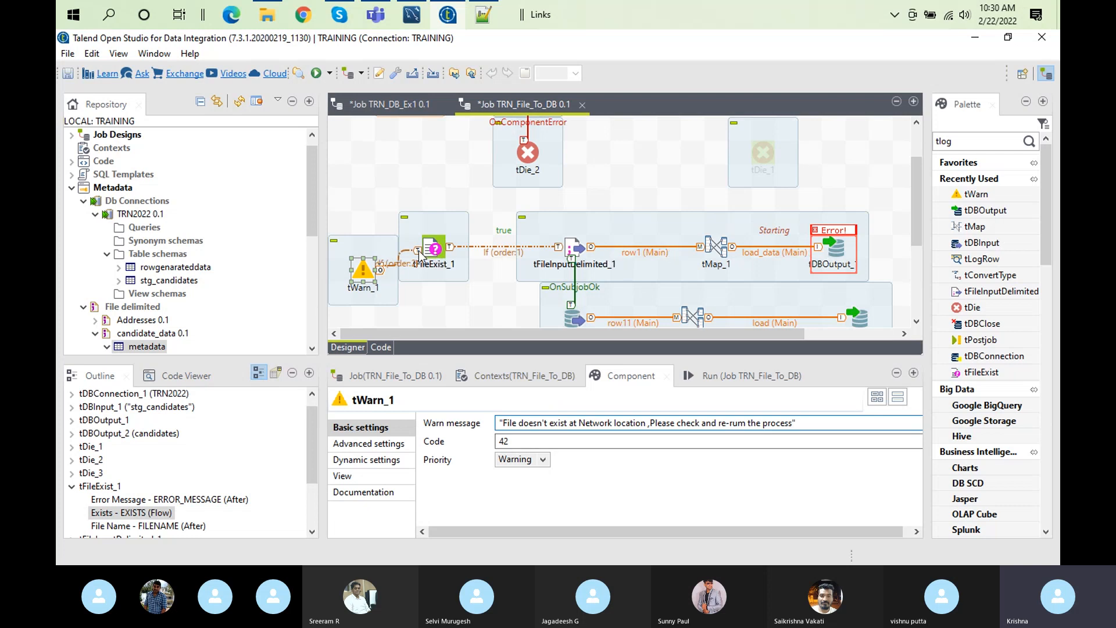
double_click(364, 274)
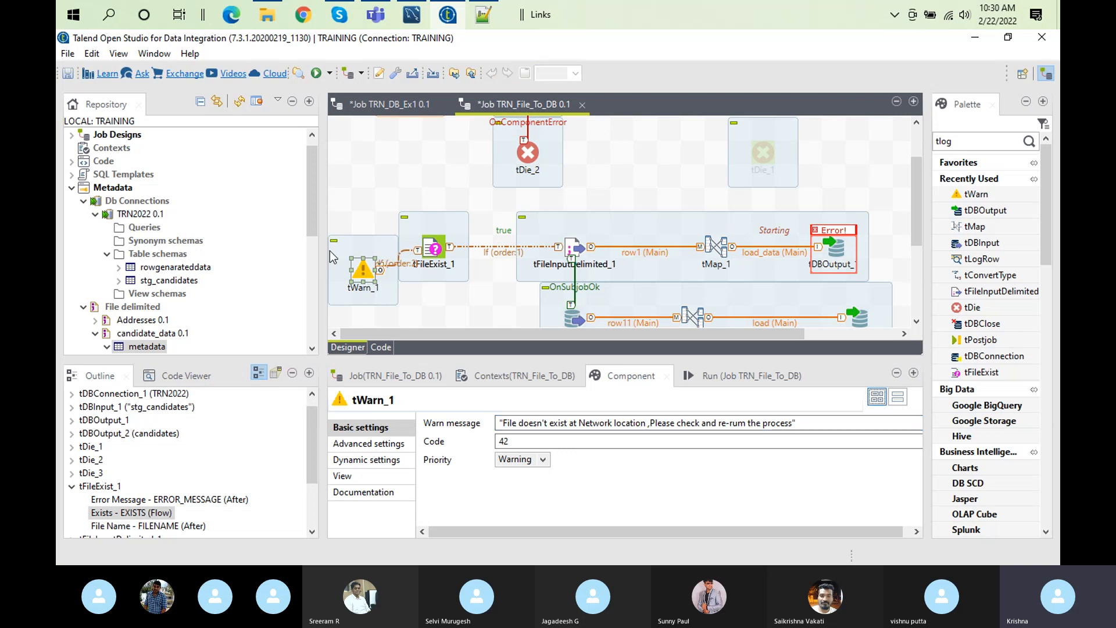
Step: Move tWarn_1 farther away from tFileExist_1 and run TRN_File_To_DB again with a cleared console
left_click_drag(369, 273, 324, 246)
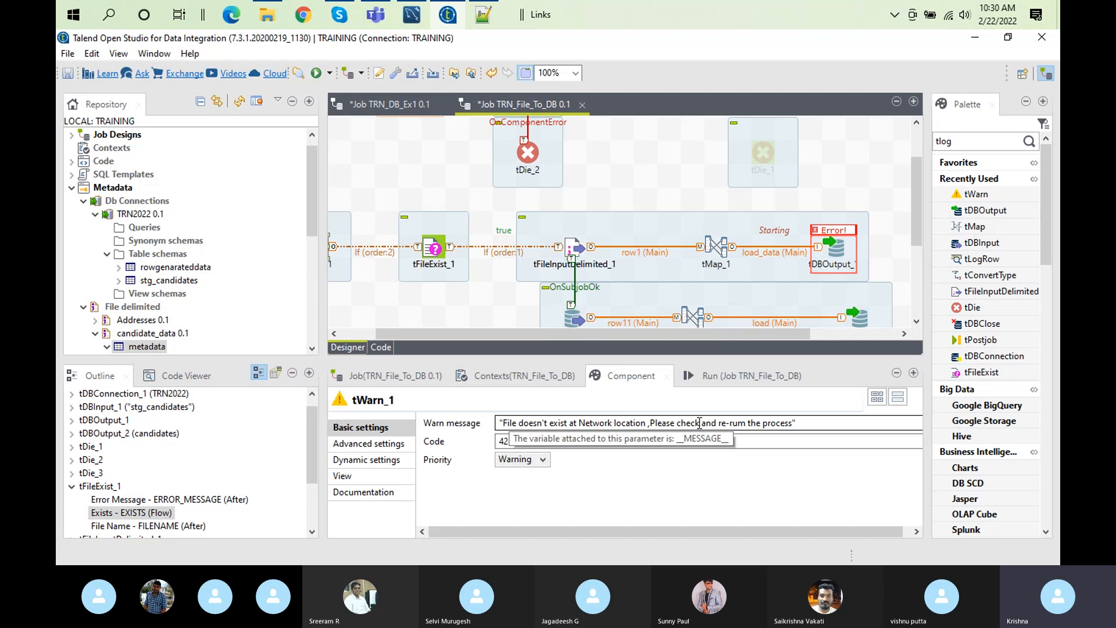
left_click(744, 381)
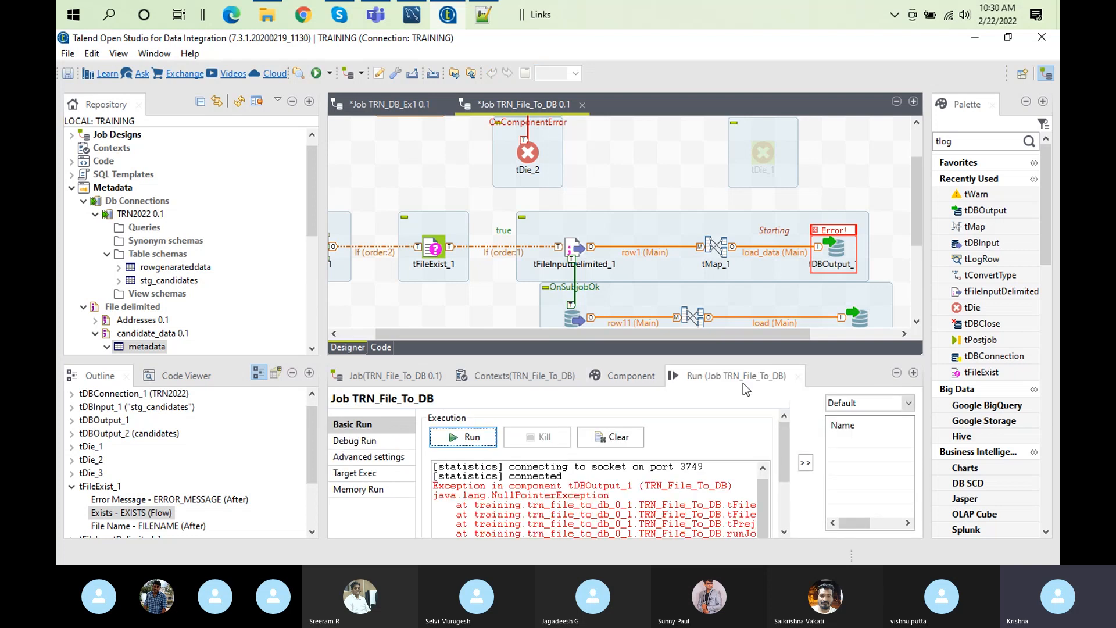
left_click(629, 437)
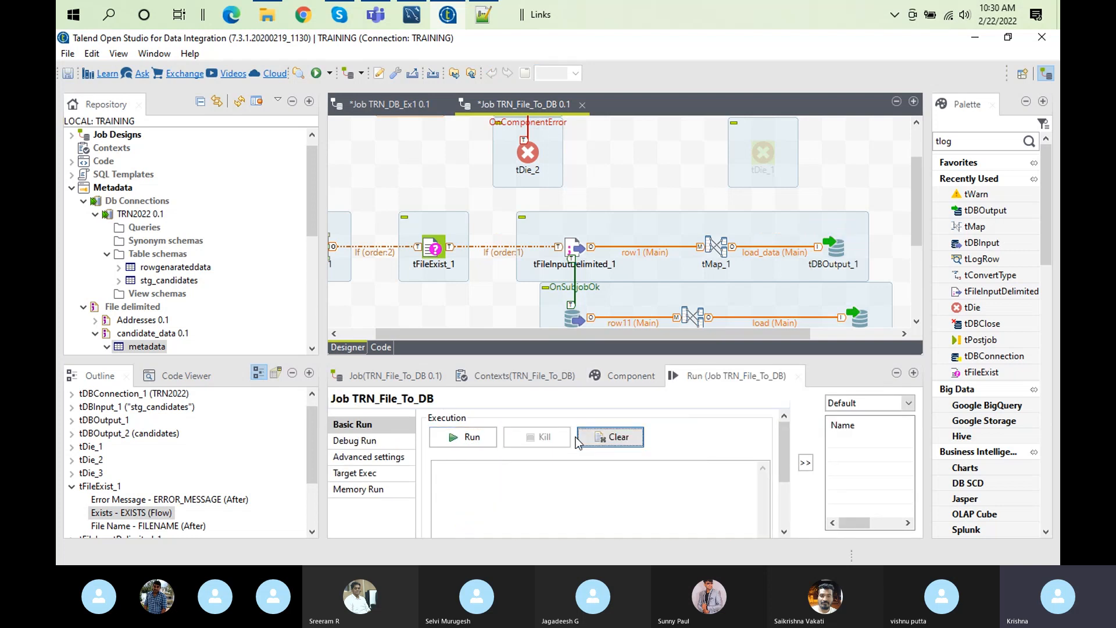
left_click(479, 439)
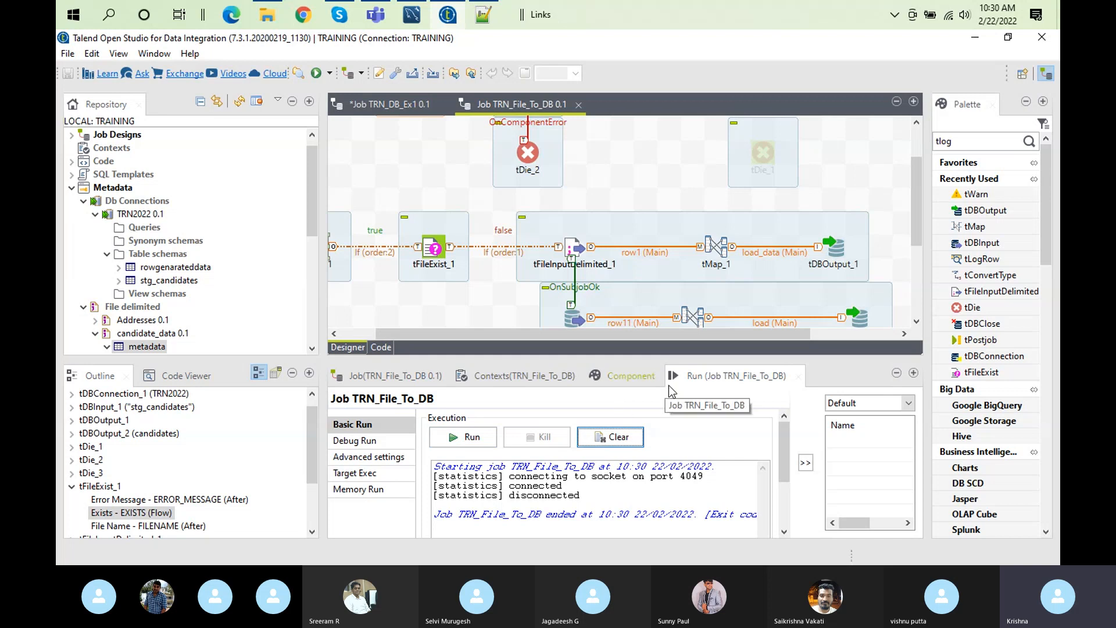
Step: Maximize the TRN_File_To_DB design canvas to examine the executed triggers from prejob to postjob, and switch to the Skype call
double_click(704, 378)
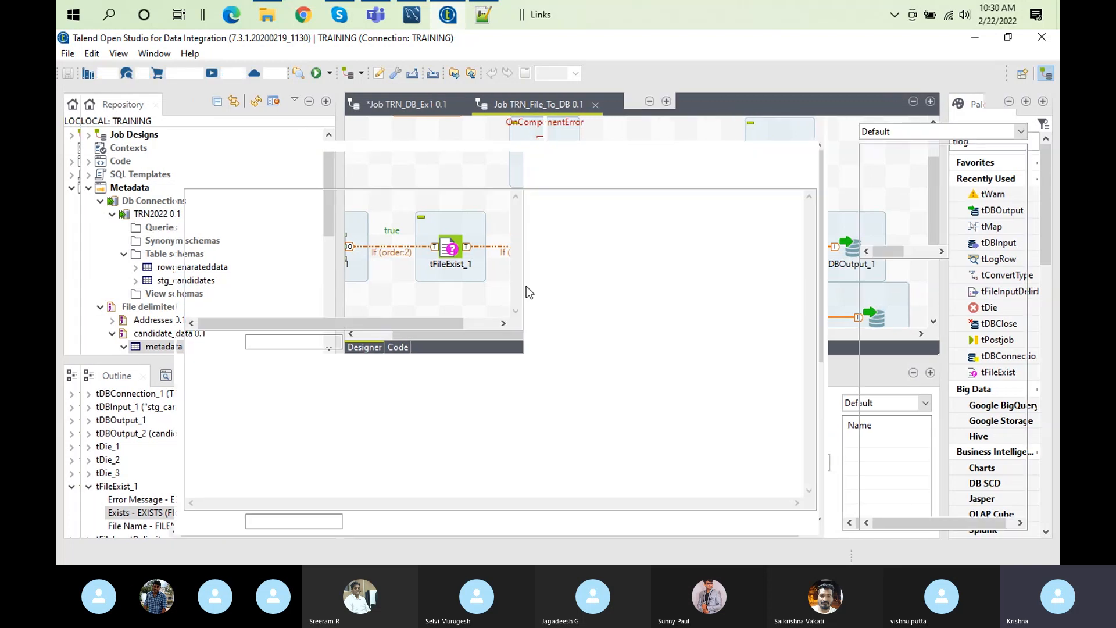
double_click(493, 105)
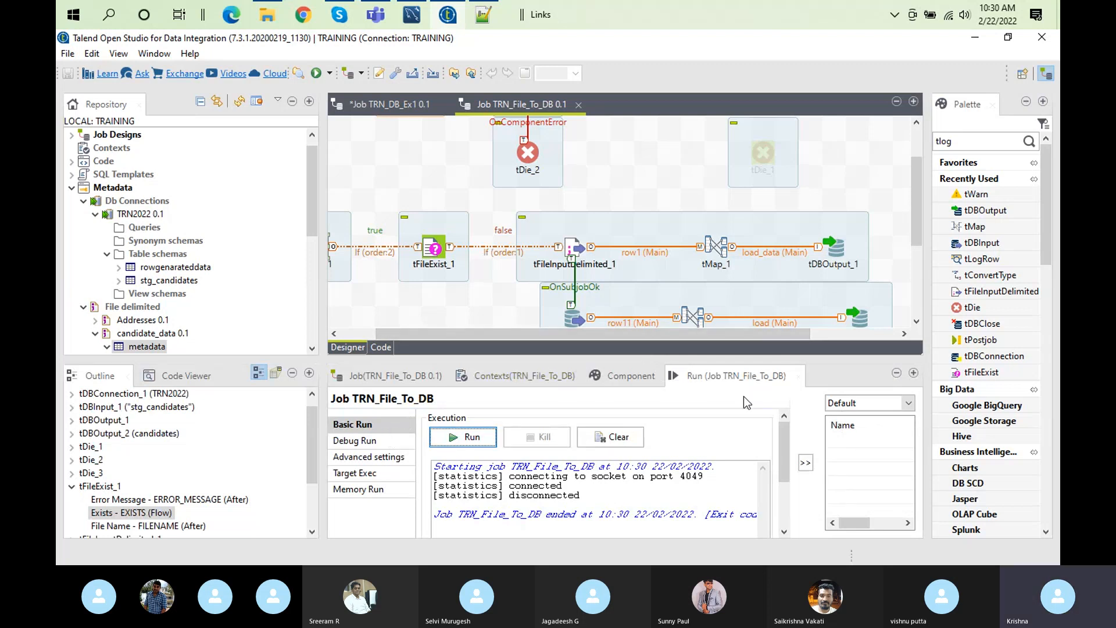
double_click(563, 99)
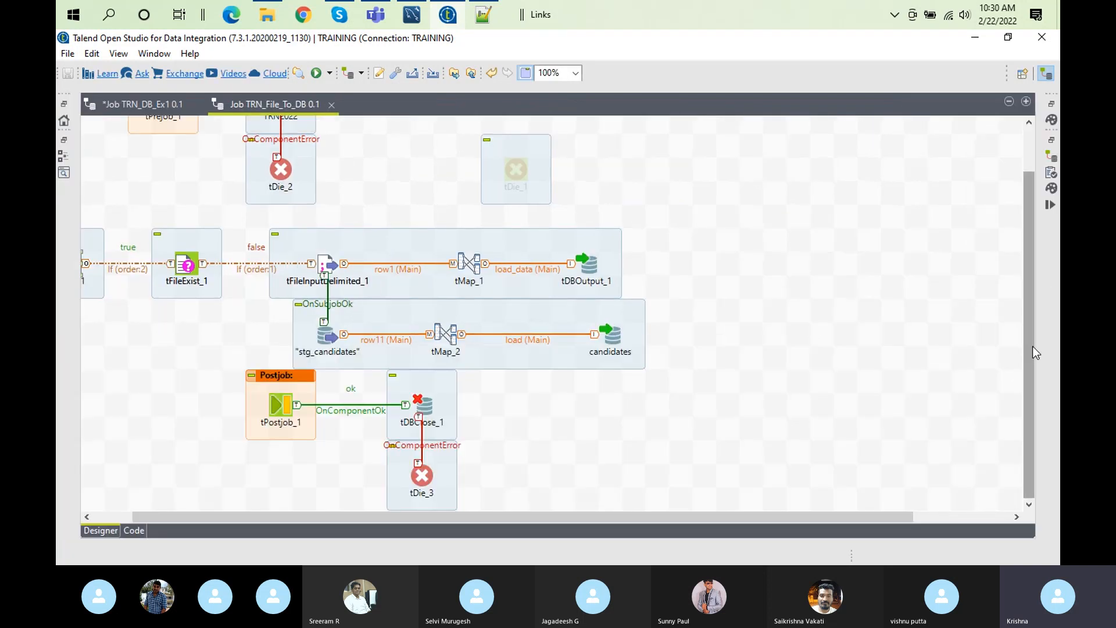
left_click_drag(1033, 347, 1023, 261)
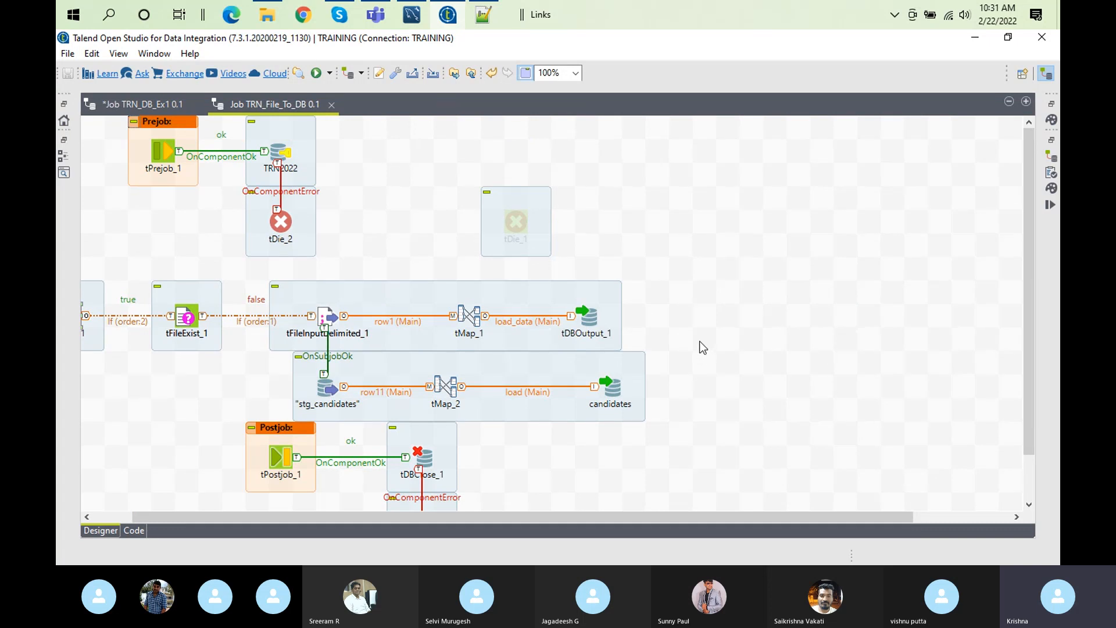
left_click(340, 15)
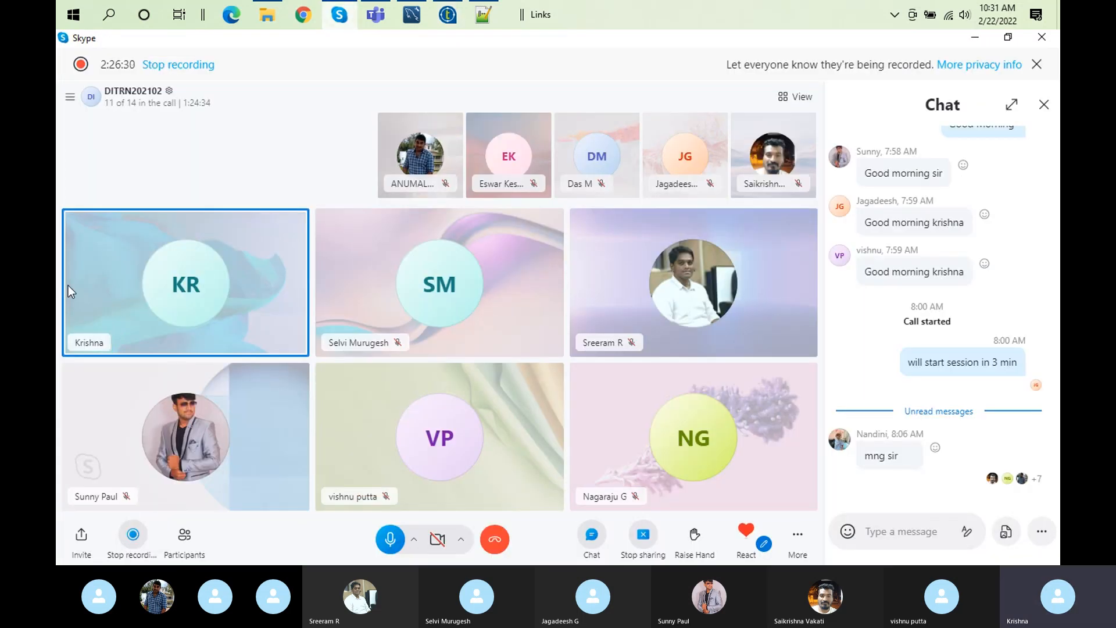